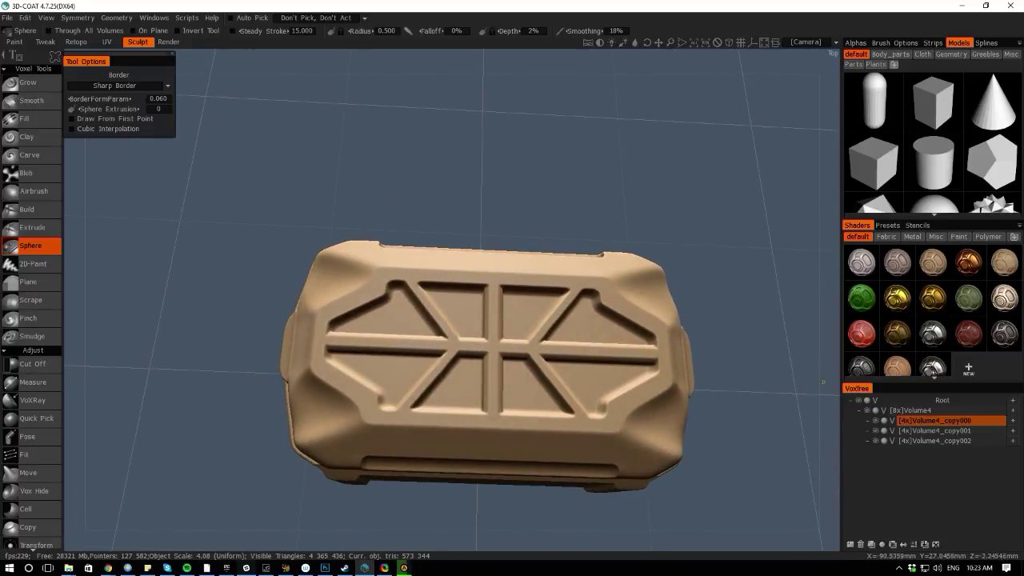
Examine the case from above, the front and the underside, dismissing the chat notifications that cover the workspace
drag(822, 382, 632, 238)
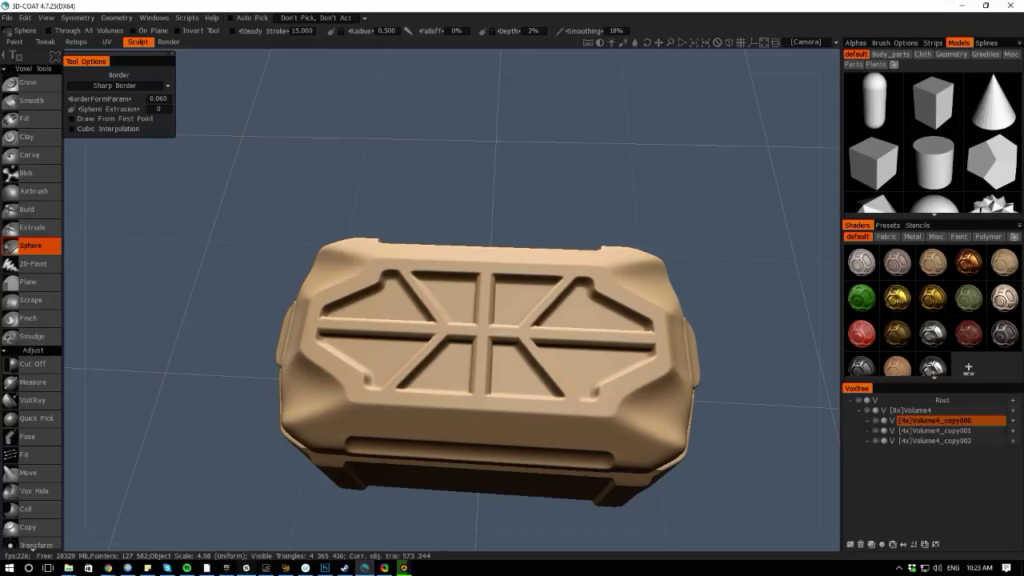
drag(71, 186, 80, 224)
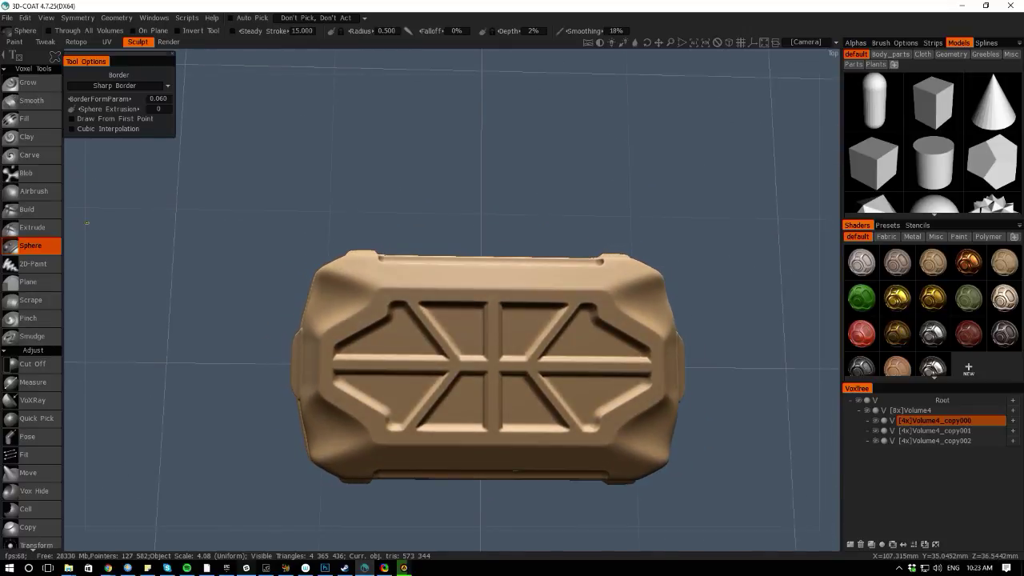
drag(77, 202, 84, 290)
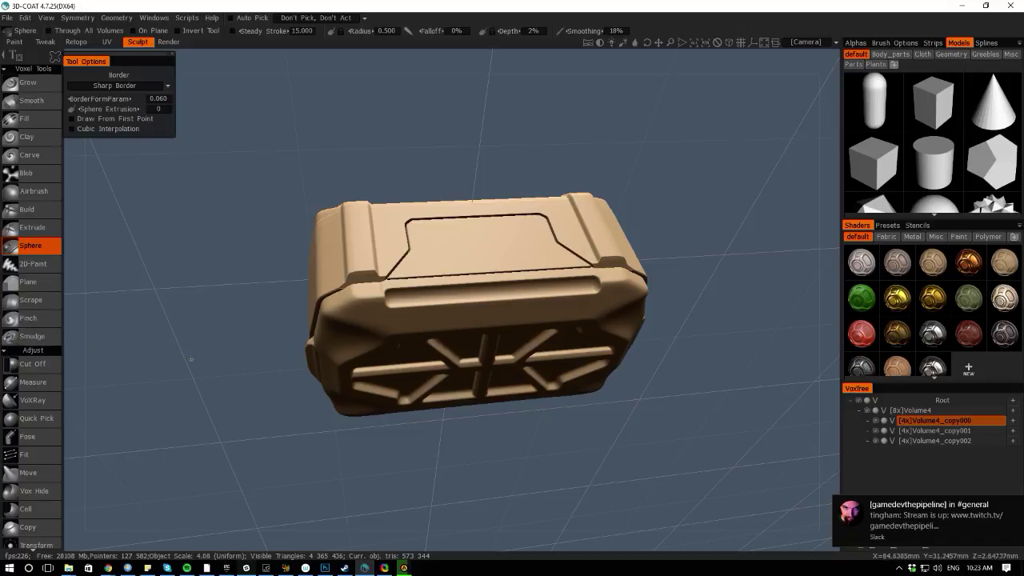
click(1014, 506)
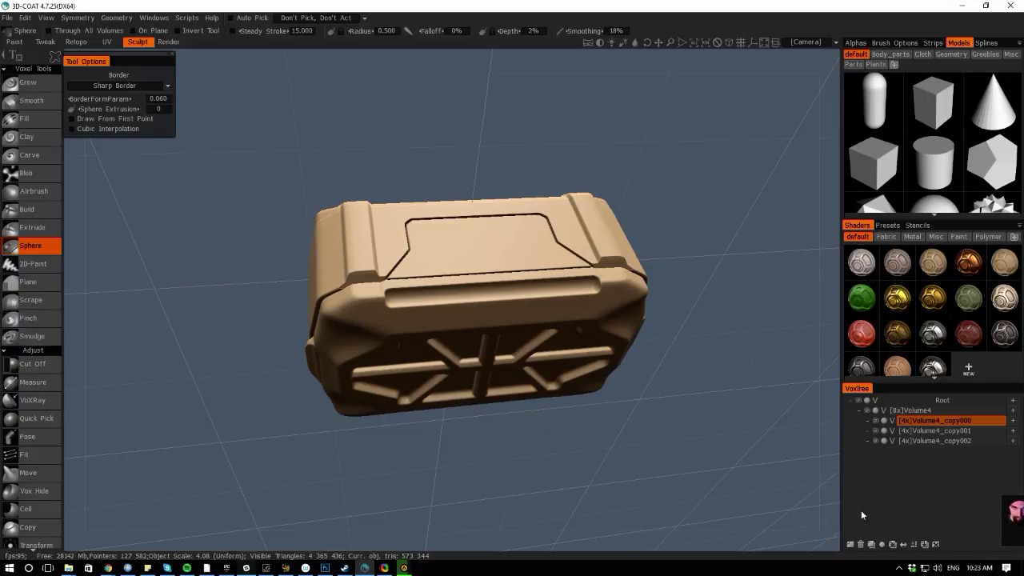
drag(73, 300, 85, 234)
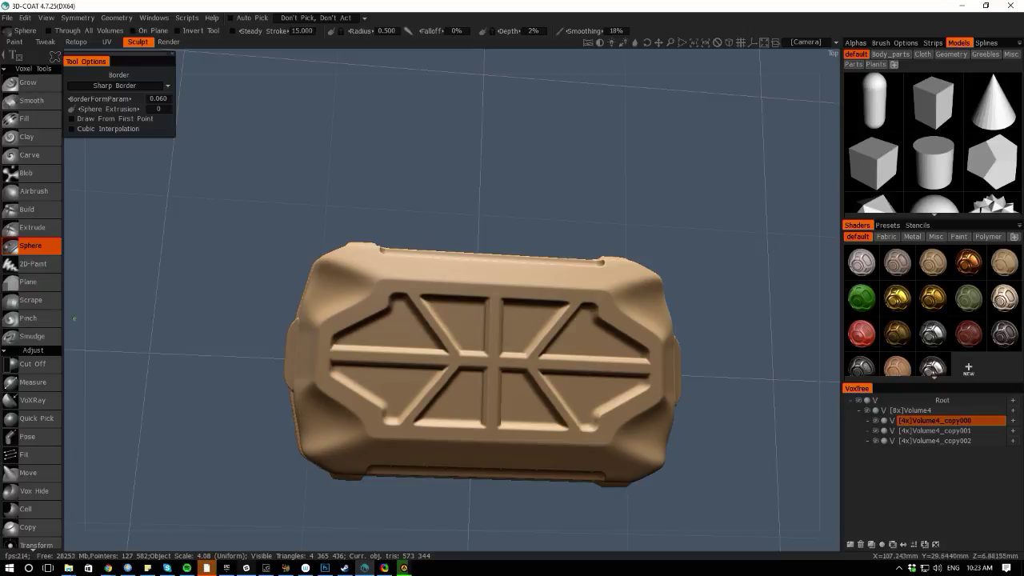
drag(73, 319, 75, 348)
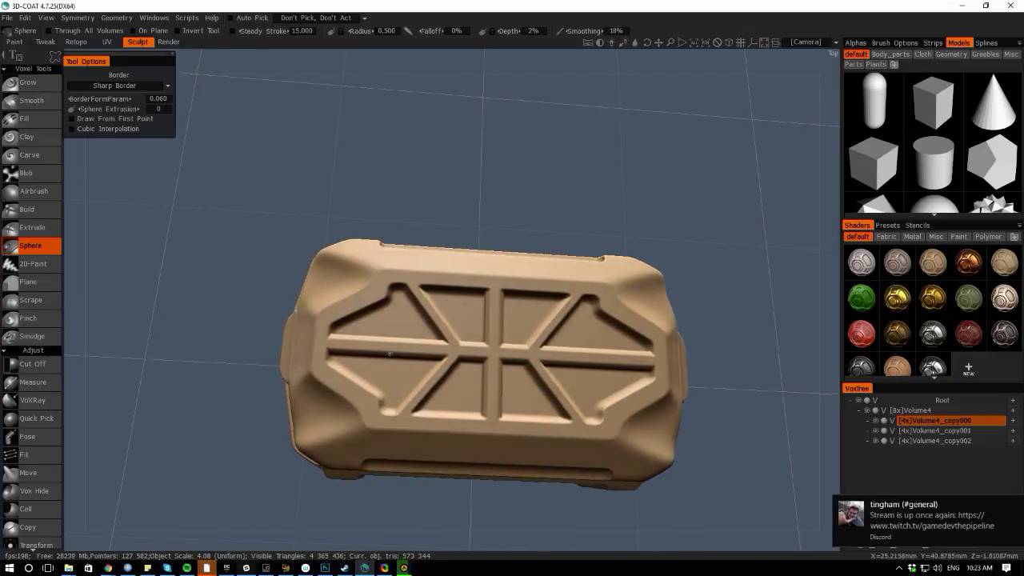
click(1014, 504)
drag(409, 540, 291, 475)
scroll(305, 487, up, 5)
scroll(305, 488, down, 5)
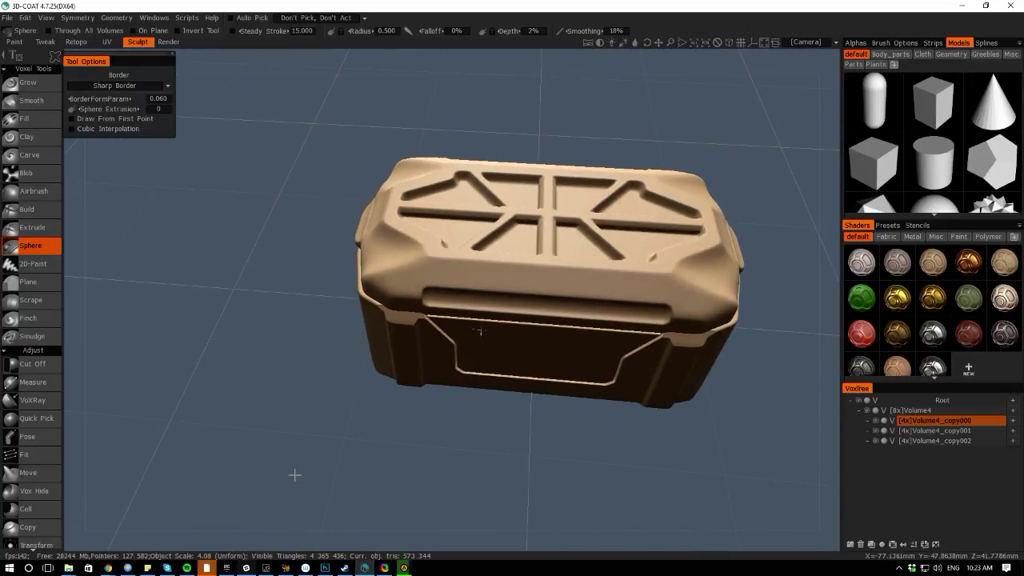
right_drag(480, 539, 468, 504)
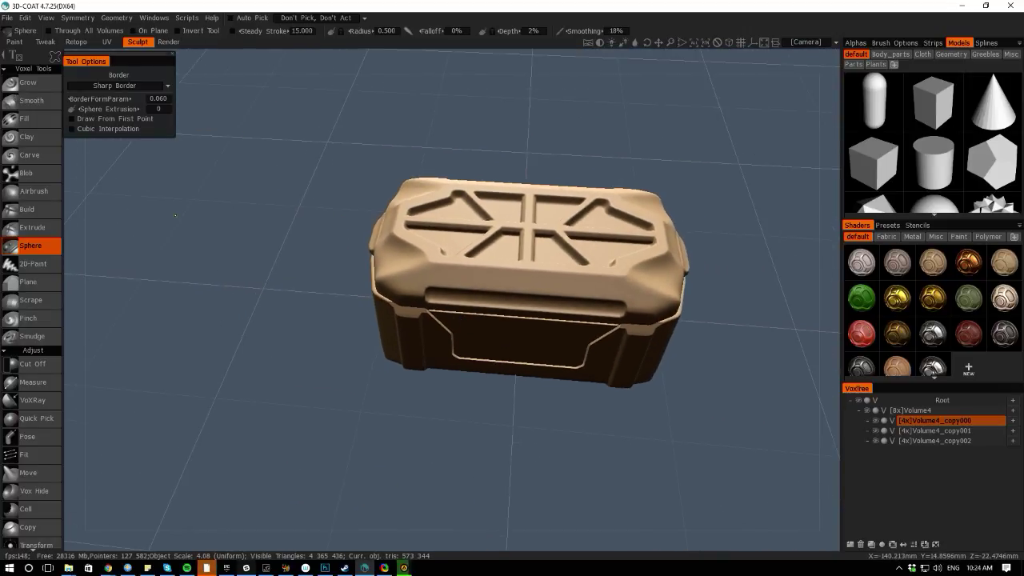
drag(83, 252, 84, 315)
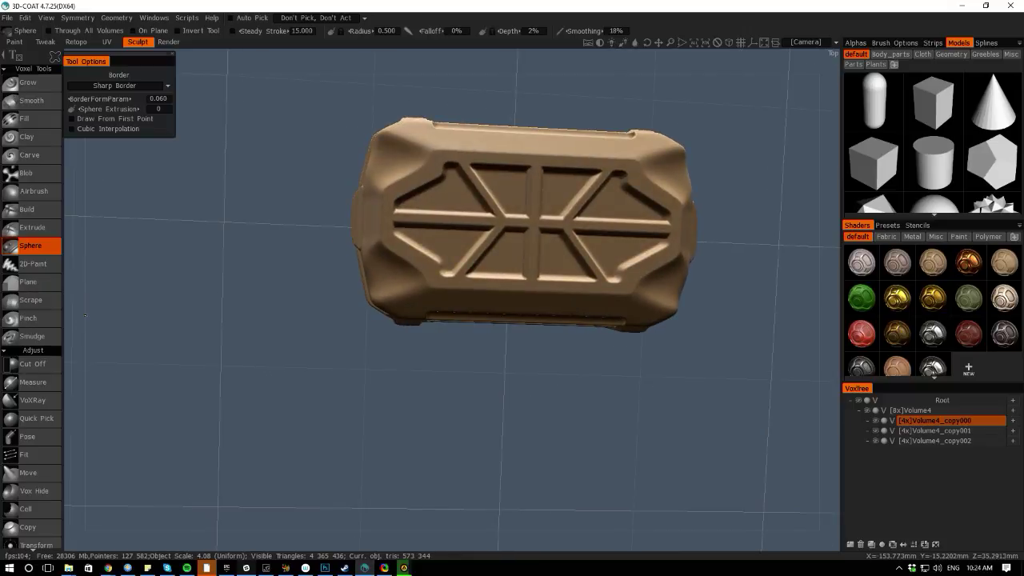
drag(85, 315, 625, 377)
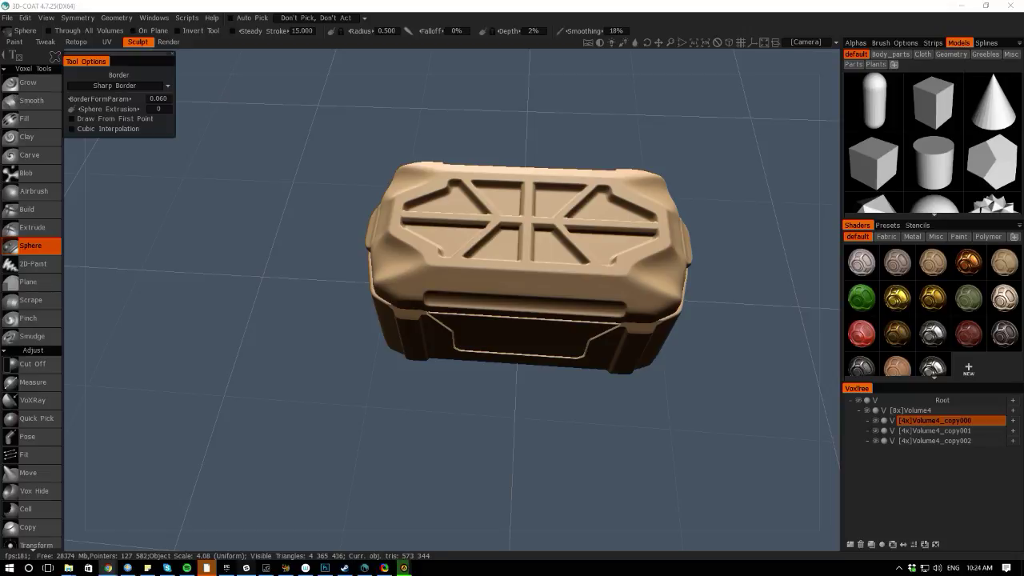
Switch to the Google Hangouts window in Chrome, move it off this screen and return to 3D-Coat
click(108, 568)
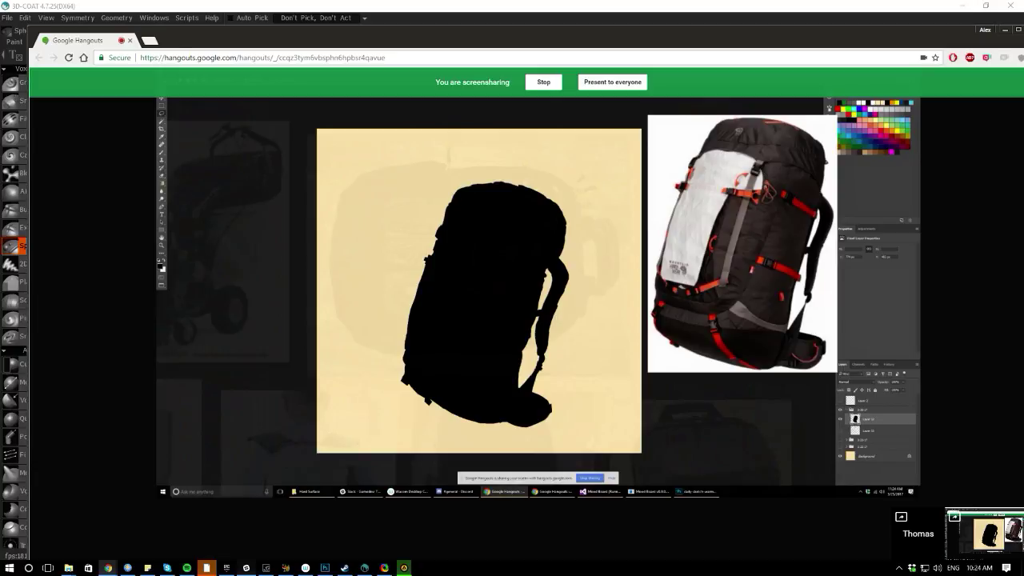
drag(215, 44, 1023, 132)
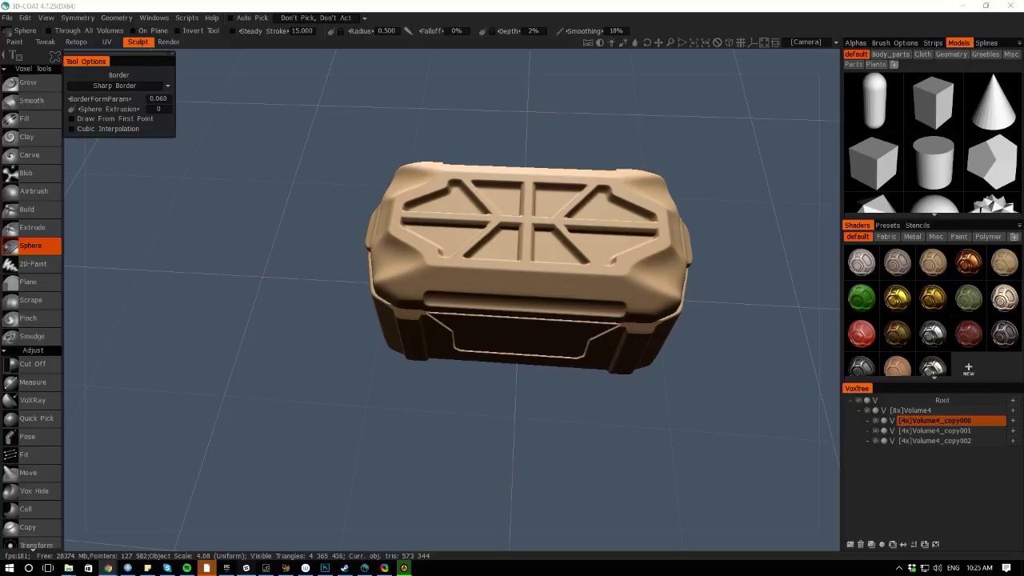
click(472, 395)
Try cutting a rounded shape into the lid's central ribs with the Sphere tool, check its depth and undo it
drag(67, 279, 139, 360)
right_drag(194, 291, 449, 289)
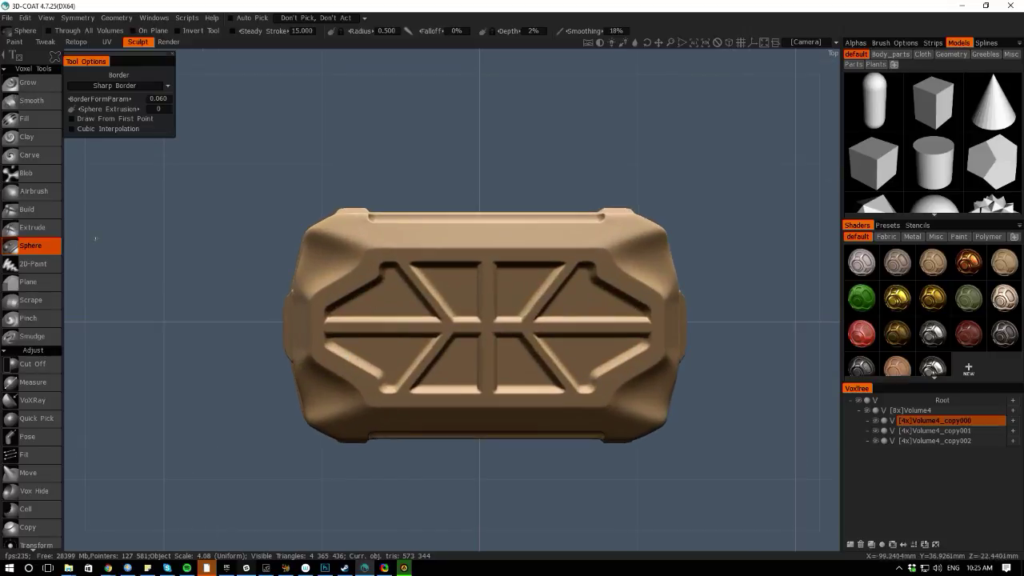
mouse_move(77, 70)
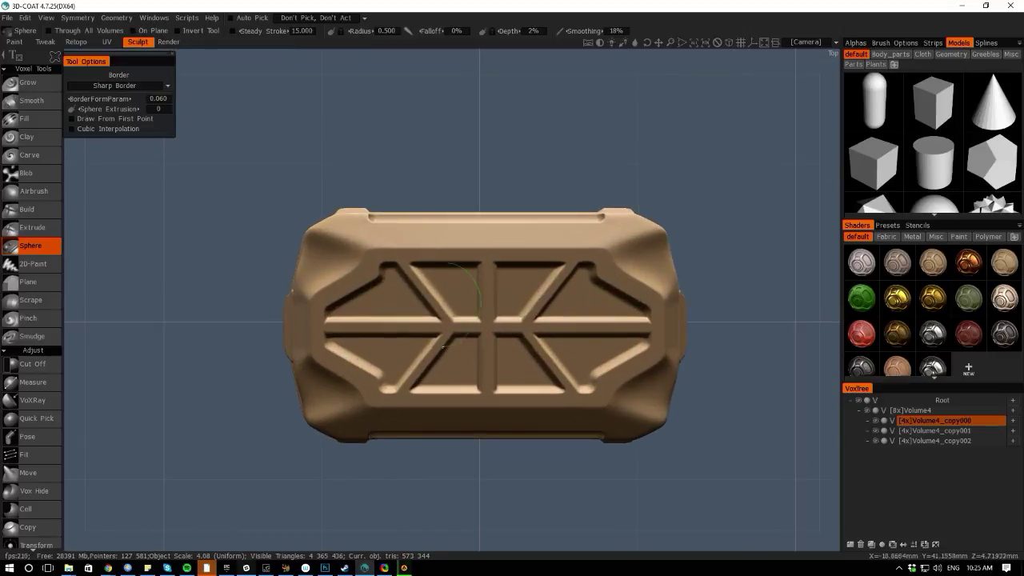
drag(412, 267, 412, 267)
mouse_move(86, 279)
mouse_down()
mouse_move(88, 215)
mouse_move(79, 289)
mouse_up()
key(ctrl+z)
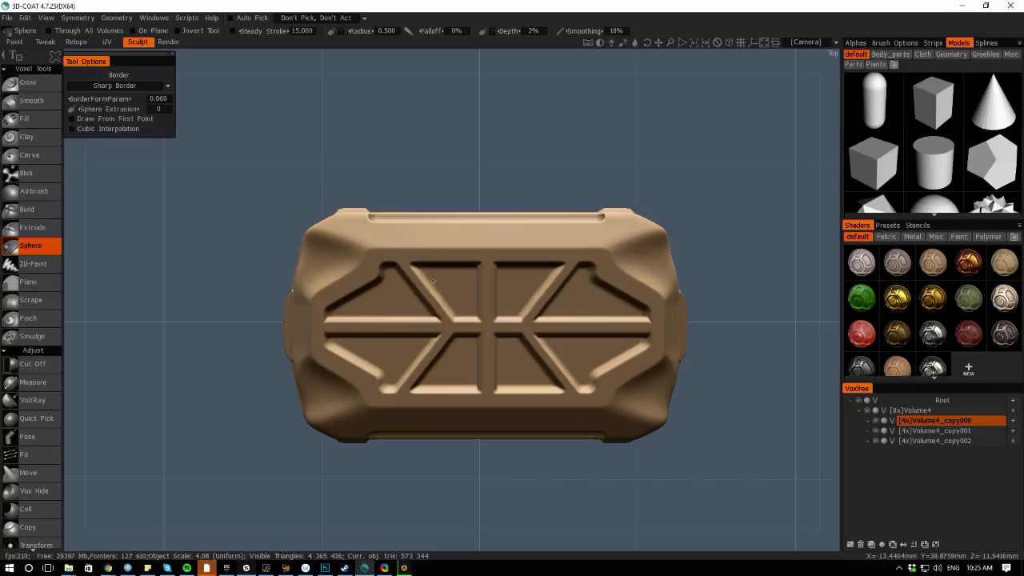
ctrl+drag(429, 272, 436, 269)
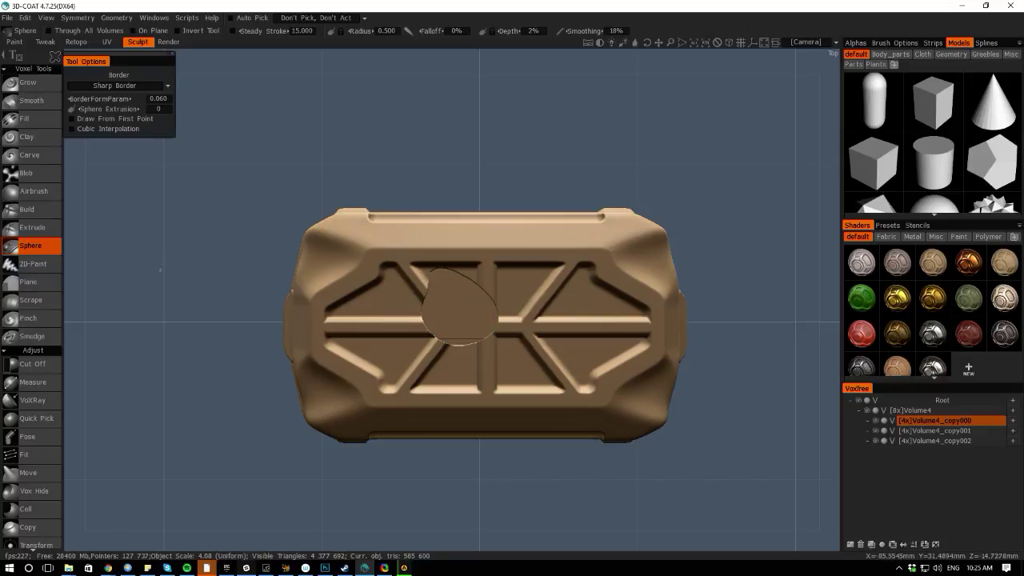
drag(78, 281, 80, 176)
mouse_move(80, 176)
right_down()
mouse_move(120, 268)
mouse_move(118, 224)
right_up()
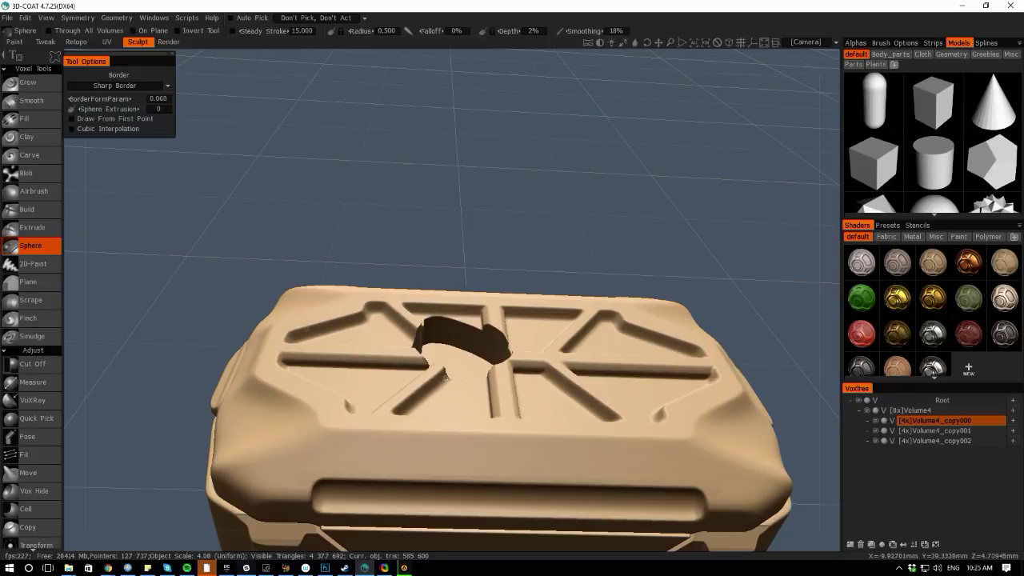
drag(75, 240, 91, 304)
key(ctrl+z)
Enable the brush depth limit and set it to 2.000 with the whole lid seen from above
right_drag(304, 133, 247, 181)
scroll(247, 181, up, 2)
click(55, 56)
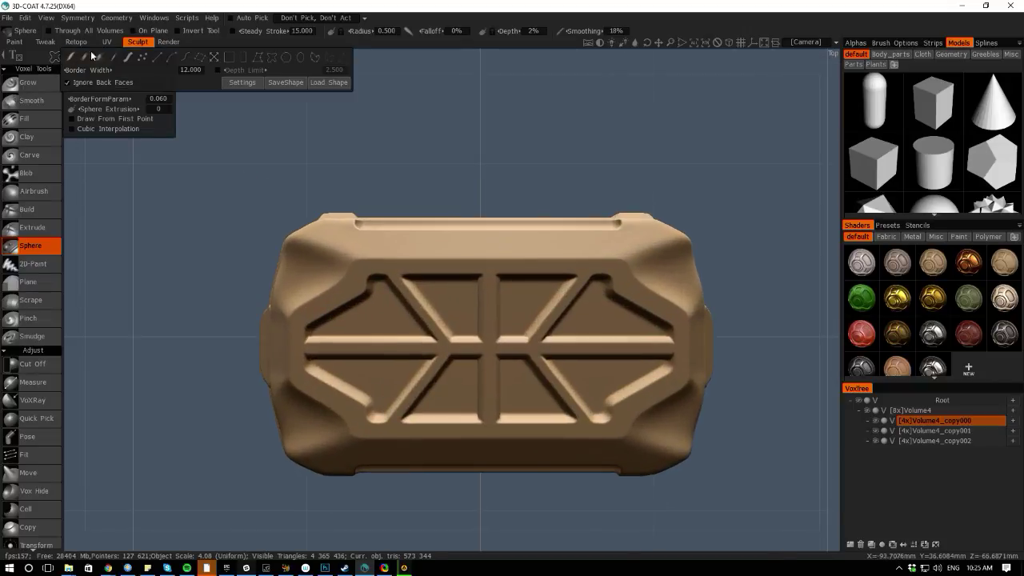
click(218, 69)
mouse_move(240, 70)
mouse_down()
mouse_move(267, 70)
mouse_move(253, 70)
mouse_up()
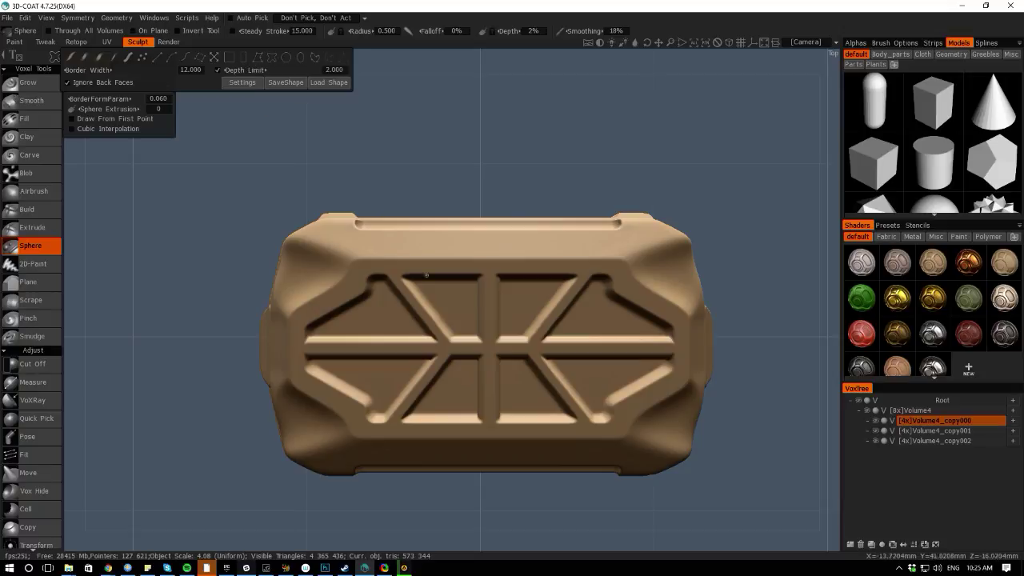
Try carving a large oval recess across the middle of the lid's ribs and inspect its depth up close
drag(447, 289, 563, 289)
drag(427, 300, 424, 304)
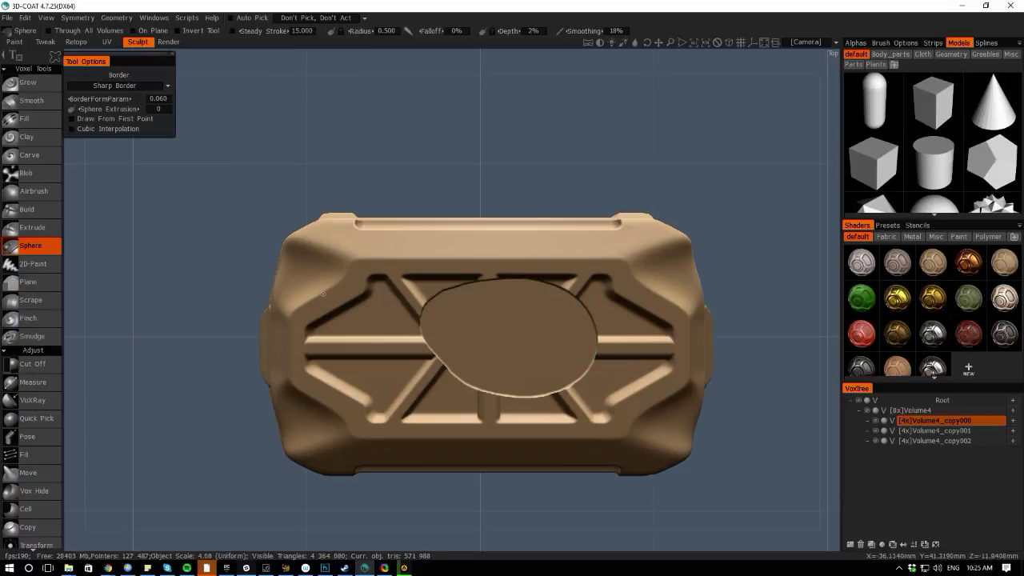
drag(104, 290, 144, 209)
right_drag(240, 136, 251, 185)
middle_drag(251, 185, 267, 147)
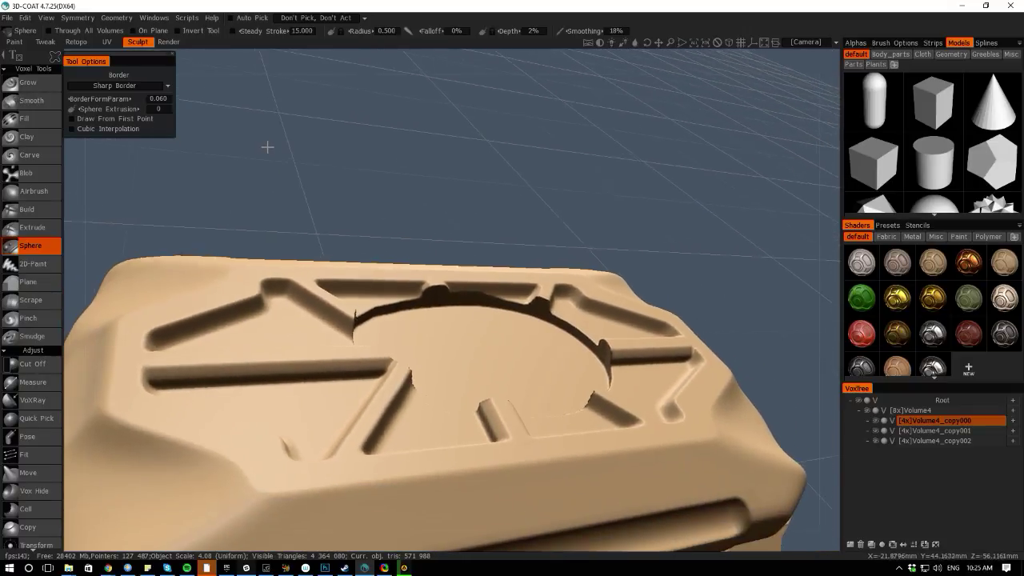
right_drag(267, 147, 336, 204)
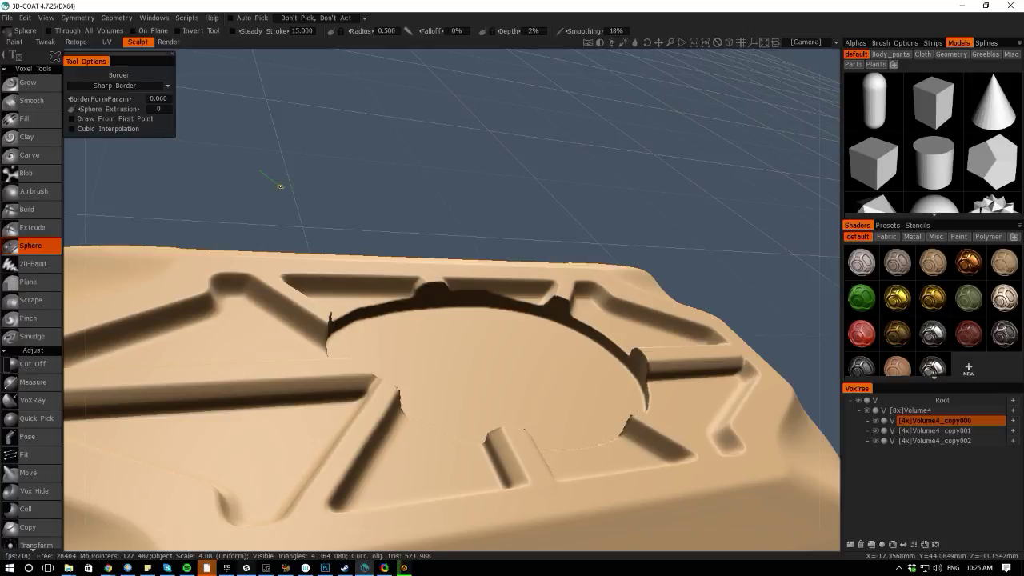
Reduce the depth limit to 0.500 and undo the oval cut in the lid
mouse_move(56, 56)
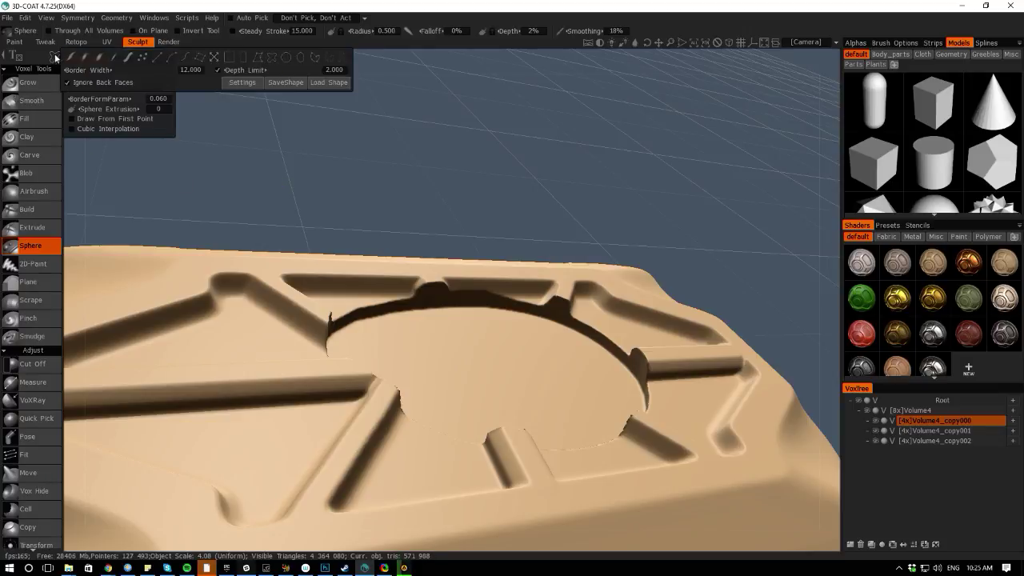
drag(235, 70, 231, 70)
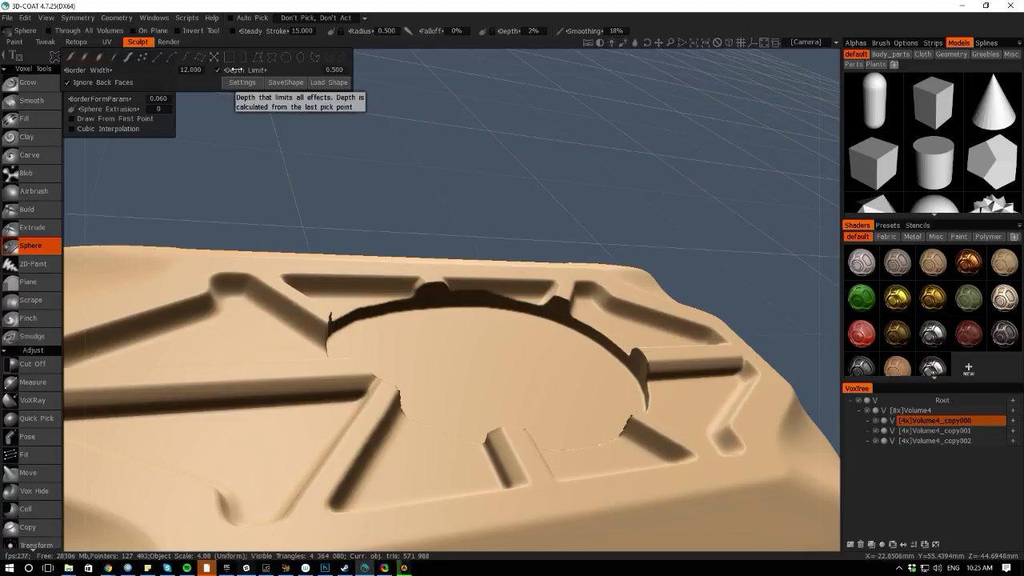
key(ctrl+z)
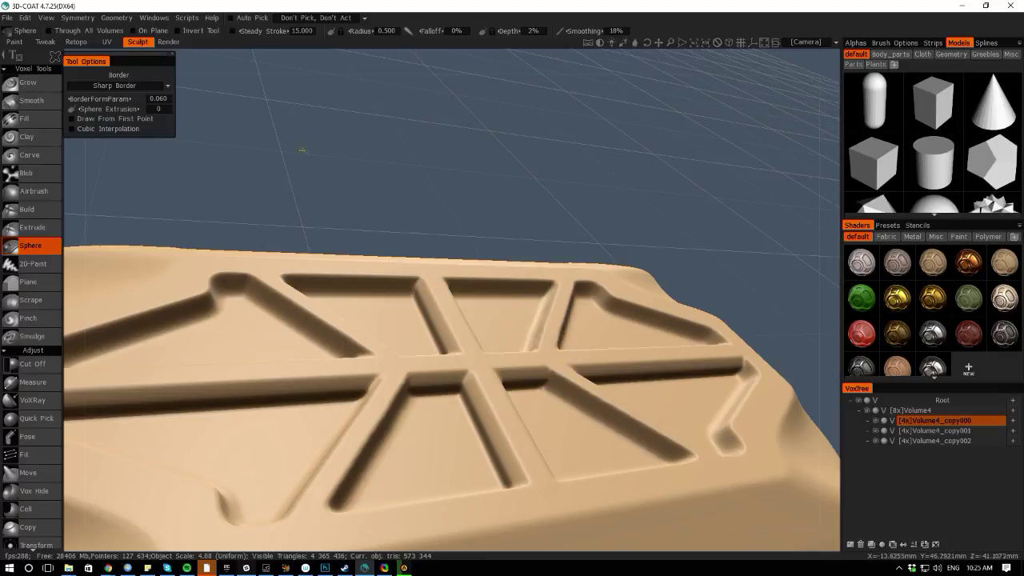
drag(302, 150, 296, 211)
key(ctrl+z)
Try carving a rounded recess over the rib junction in the lid's centre, inspect it at an angle and undo it
scroll(69, 235, up, 5)
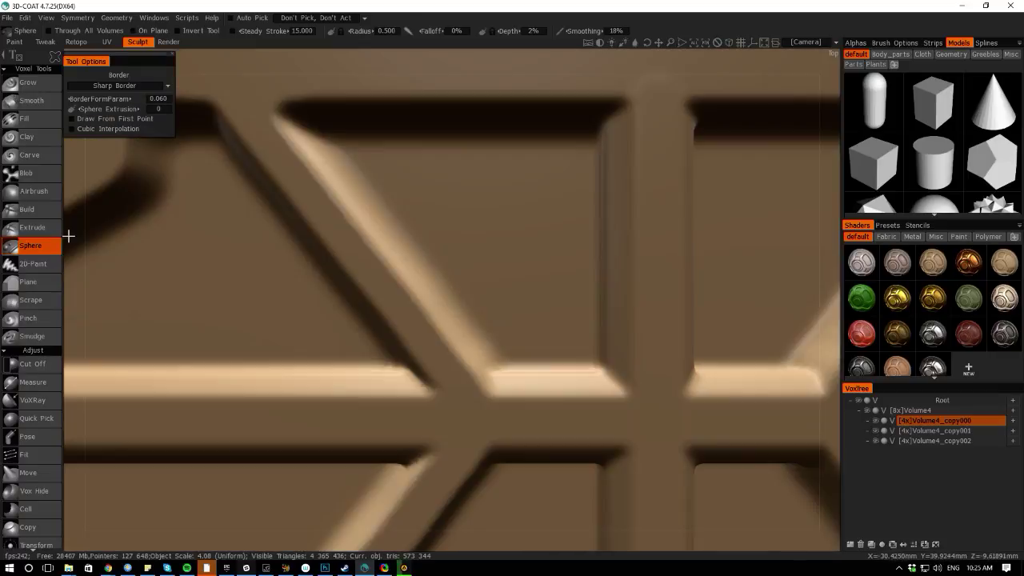
scroll(345, 65, down, 7)
scroll(280, 256, up, 4)
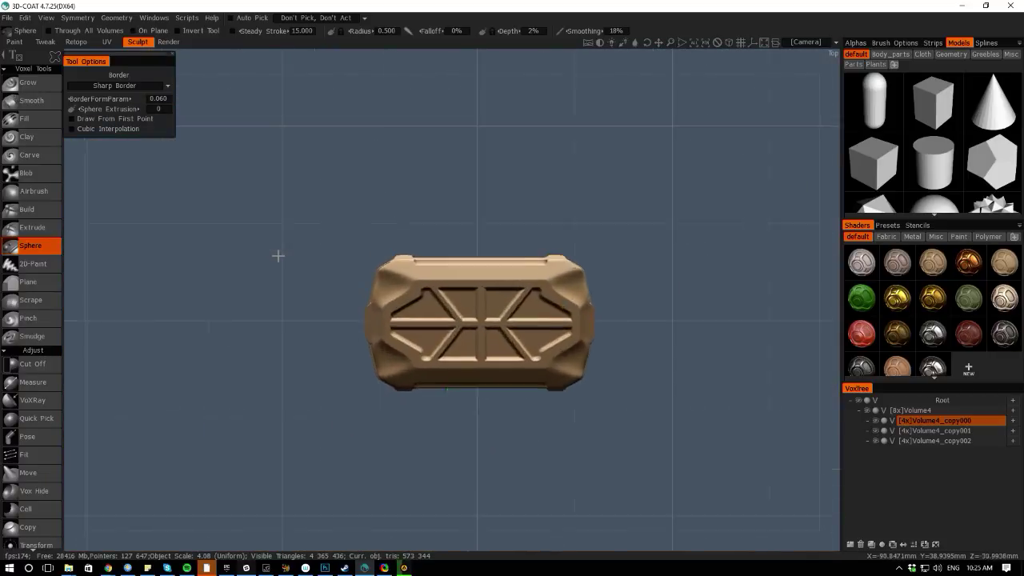
scroll(297, 264, down, 1)
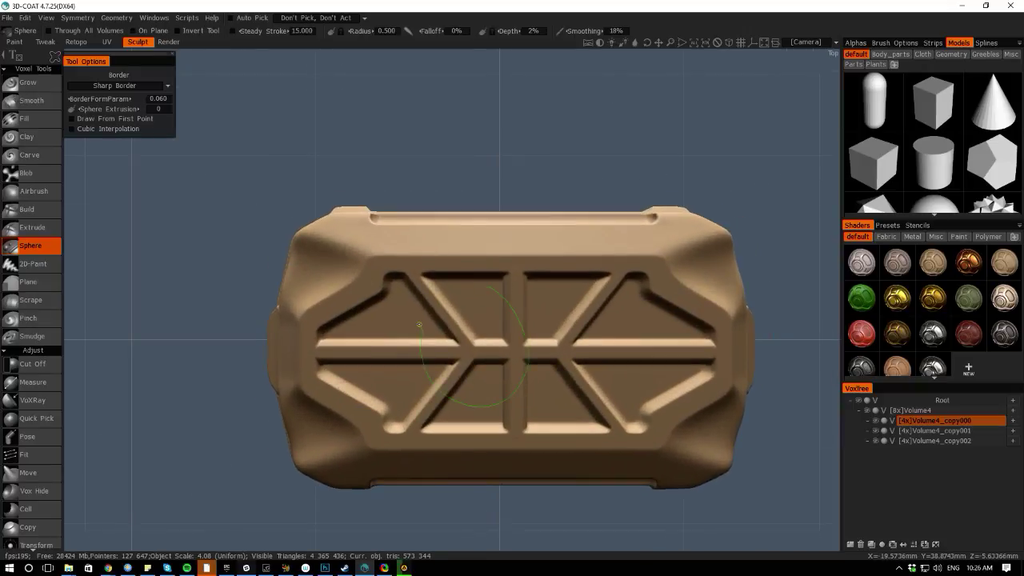
drag(420, 325, 405, 335)
drag(95, 321, 112, 243)
scroll(116, 244, up, 5)
scroll(119, 245, down, 4)
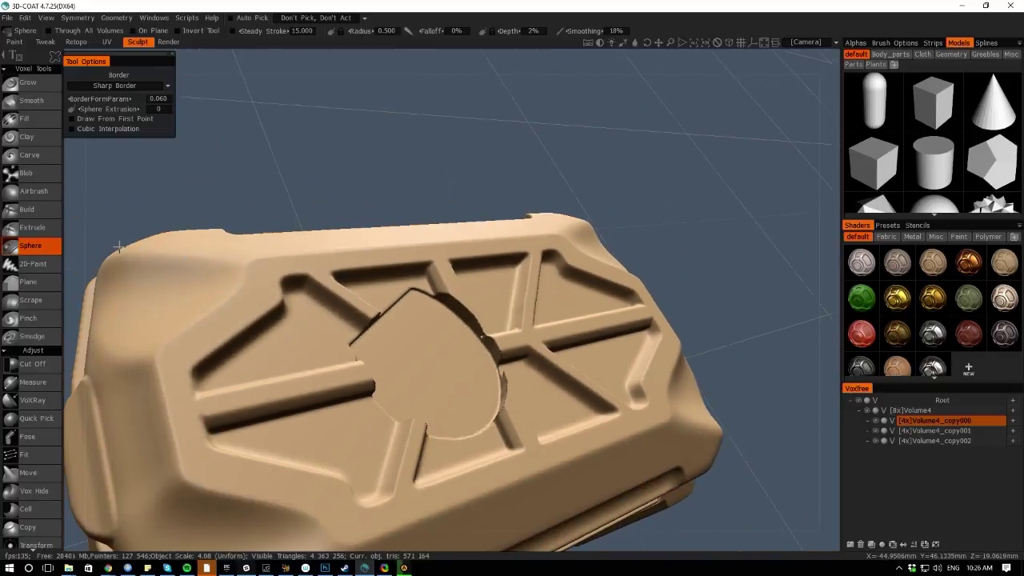
key(ctrl+z)
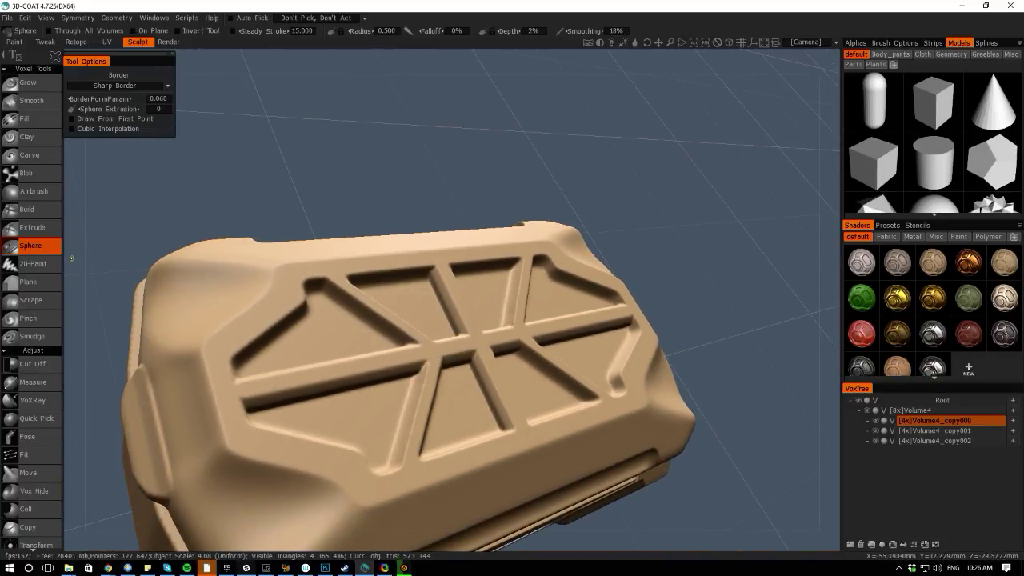
Try cutting into the long groove on the case's side with the Sphere tool, undo it and view the lid from above
drag(71, 258, 229, 366)
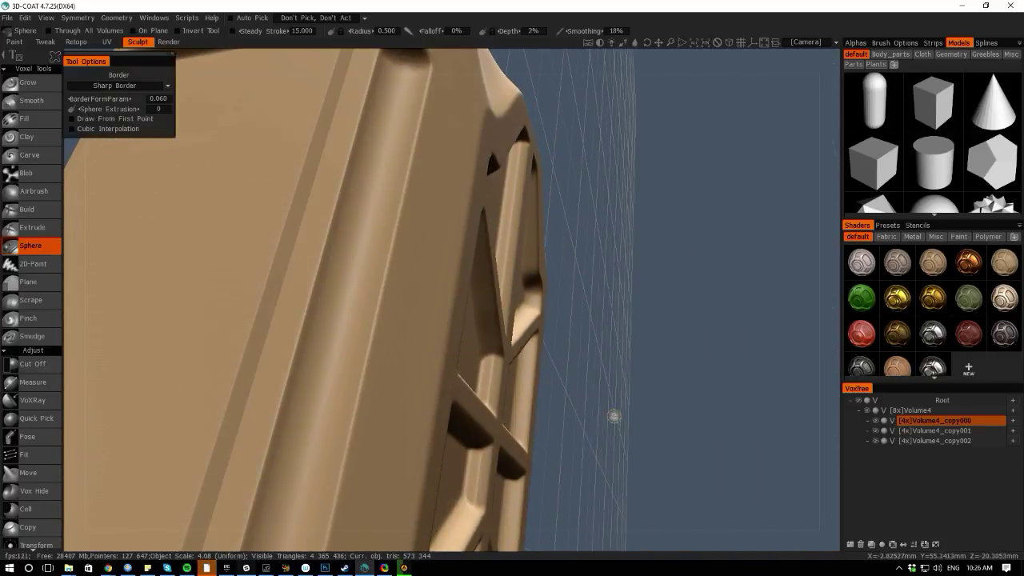
scroll(635, 534, down, 5)
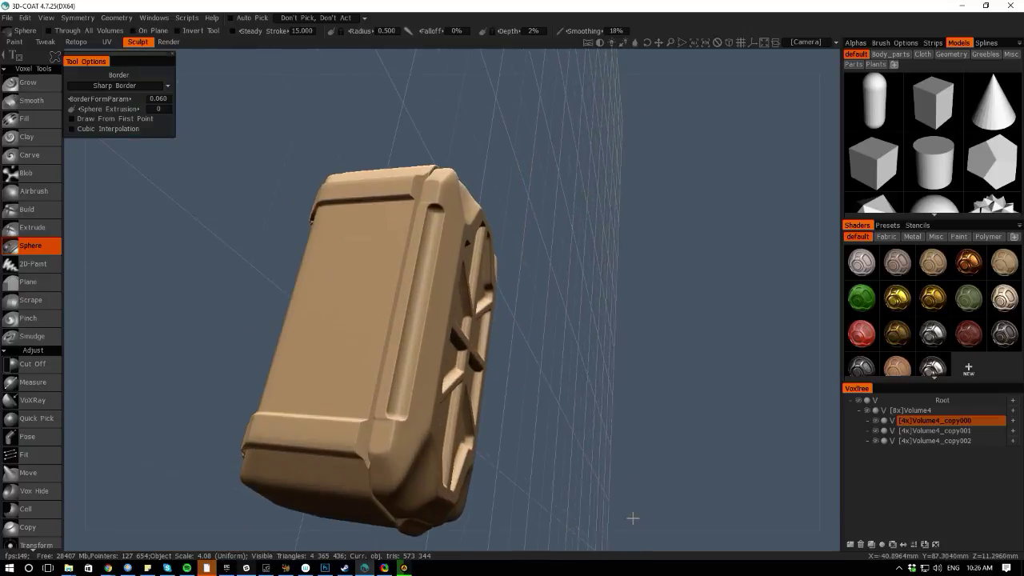
scroll(633, 519, down, 1)
ctrl+click(413, 326)
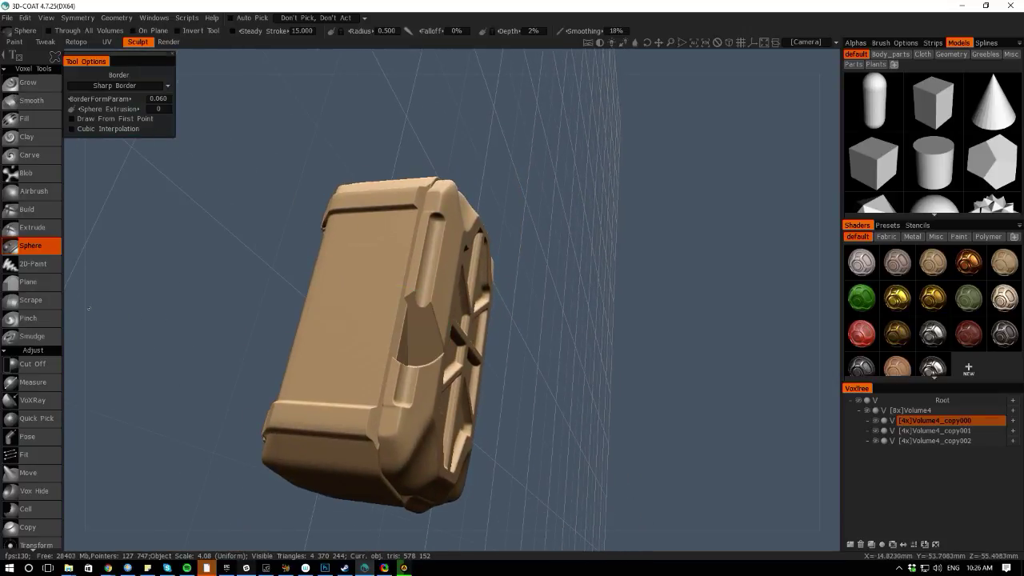
mouse_move(87, 307)
mouse_down()
mouse_move(60, 372)
mouse_move(20, 358)
mouse_move(32, 301)
mouse_move(8, 279)
mouse_move(69, 290)
mouse_move(96, 336)
mouse_up()
middle_drag(96, 336, 243, 218)
right_drag(243, 218, 258, 231)
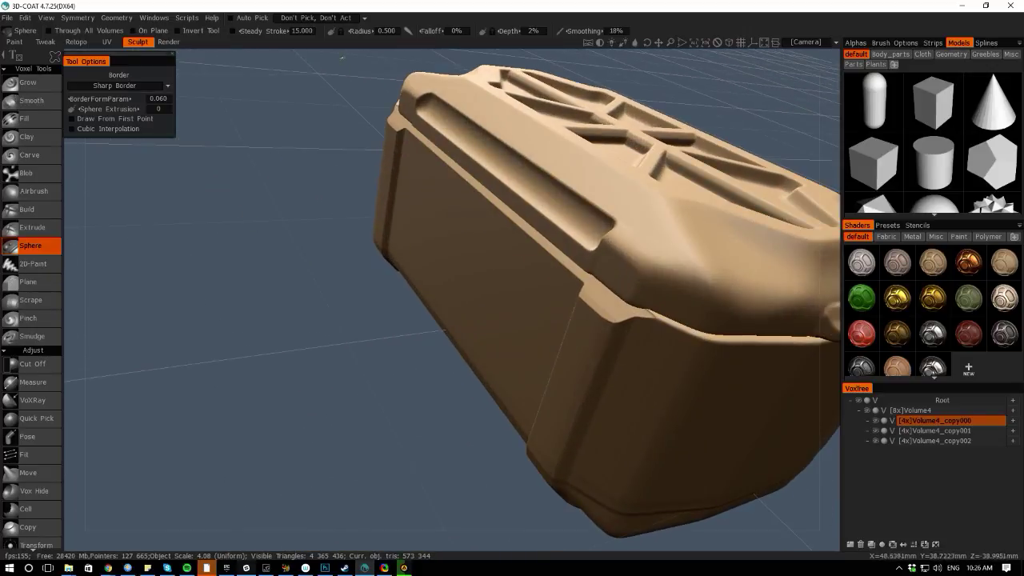
drag(259, 231, 307, 130)
scroll(229, 265, down, 3)
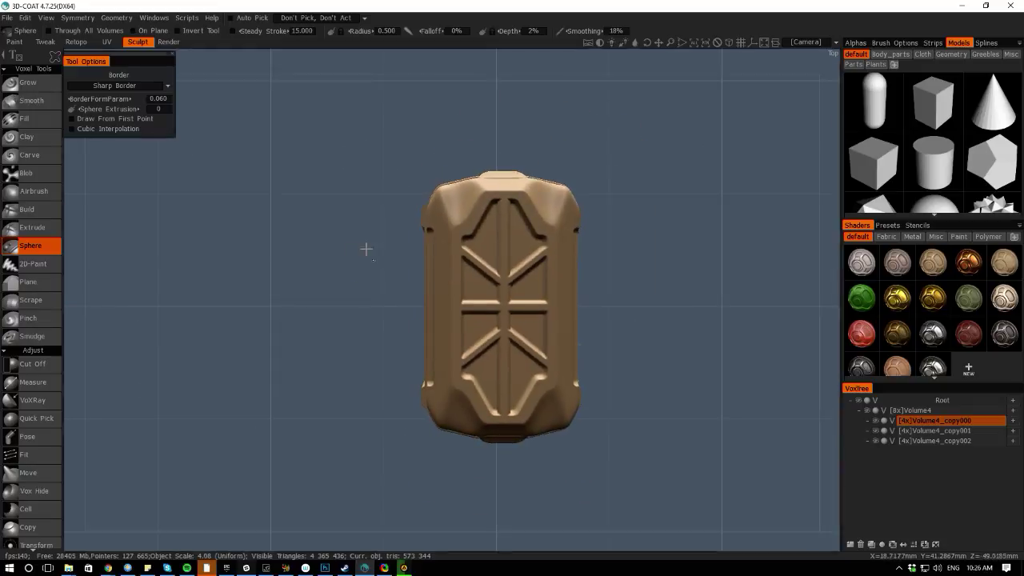
Try carving a rounded recess over the ribs at one end of the lid from the top view and undo it
scroll(361, 295, up, 4)
drag(74, 290, 98, 195)
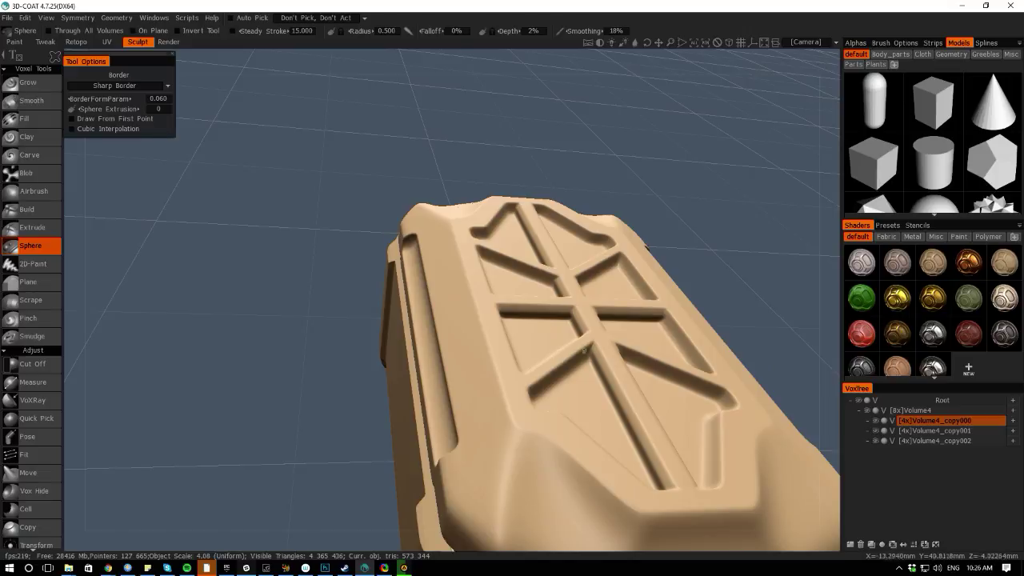
shift+drag(376, 96, 362, 106)
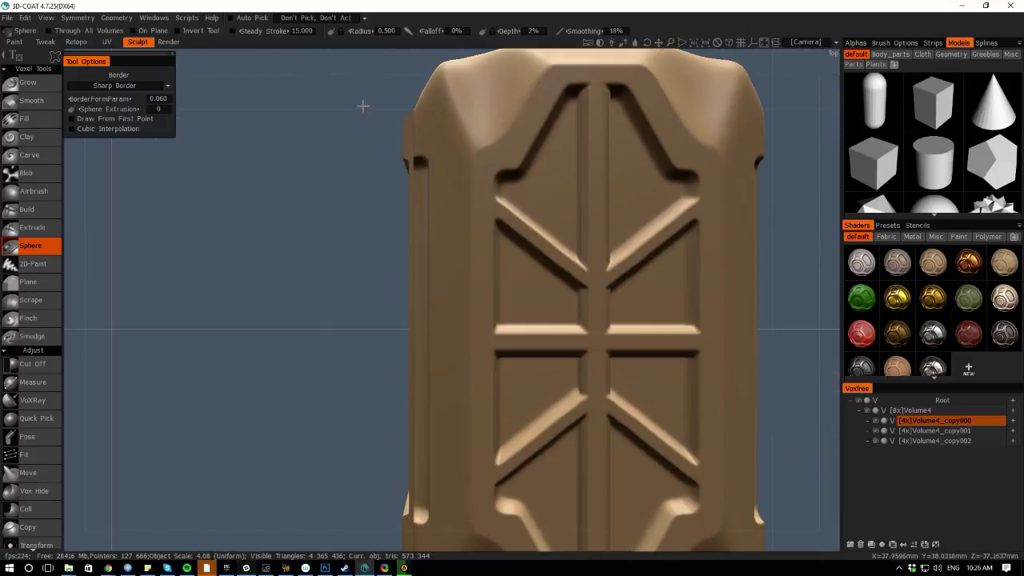
middle_drag(312, 152, 248, 158)
scroll(245, 156, down, 2)
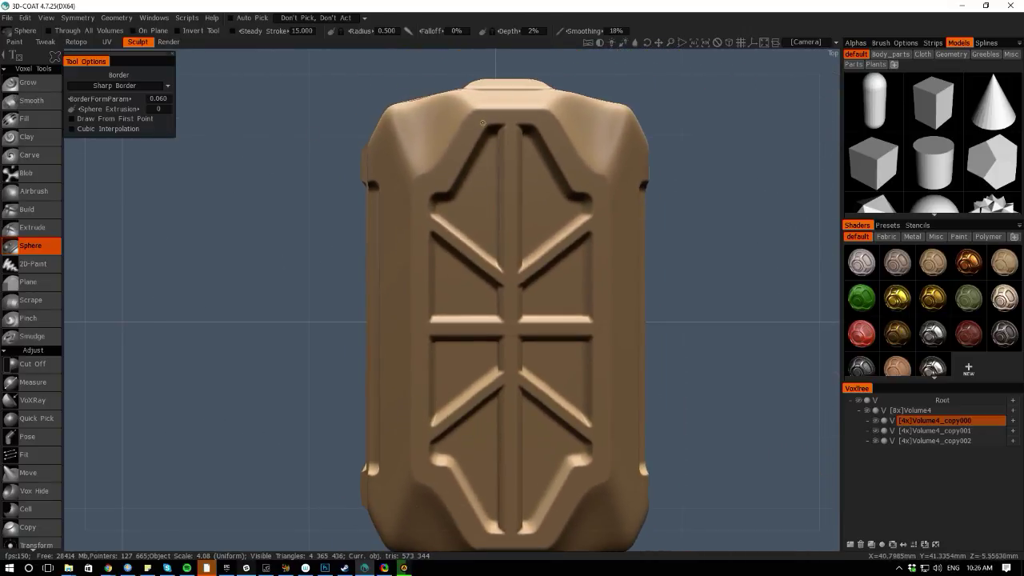
drag(442, 217, 412, 194)
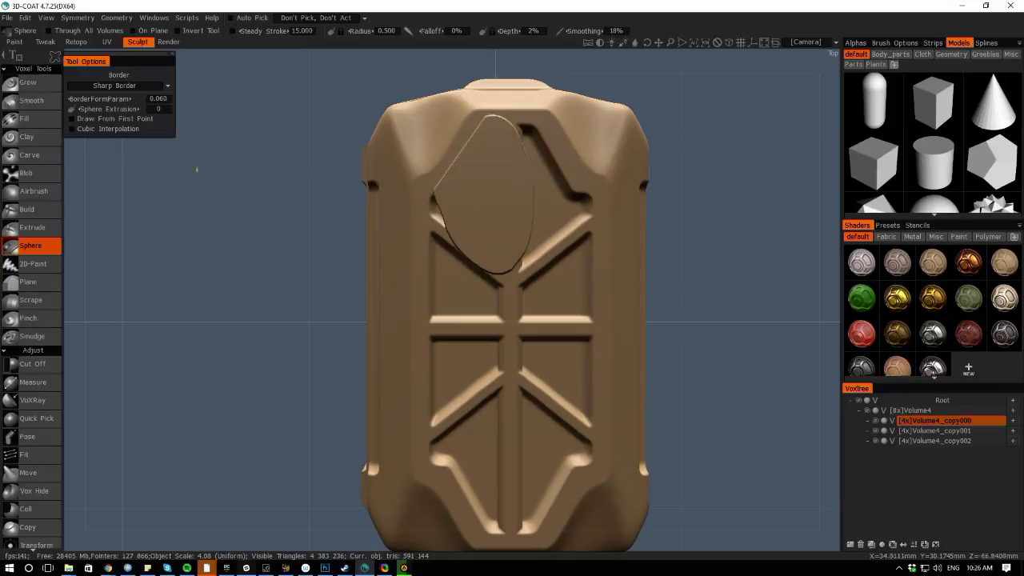
key(ctrl+z)
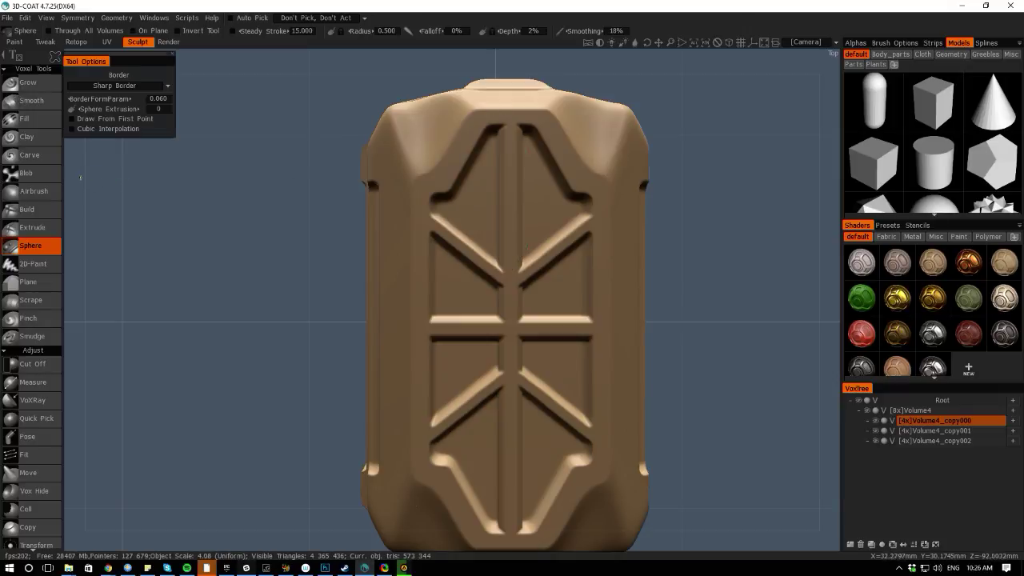
Adjust the depth limit, try carving rounded cuts near the lid's diagonal rib with the Sphere tool, and undo them
mouse_move(75, 190)
mouse_down()
mouse_move(98, 160)
mouse_move(87, 115)
mouse_move(73, 184)
mouse_up()
mouse_move(51, 64)
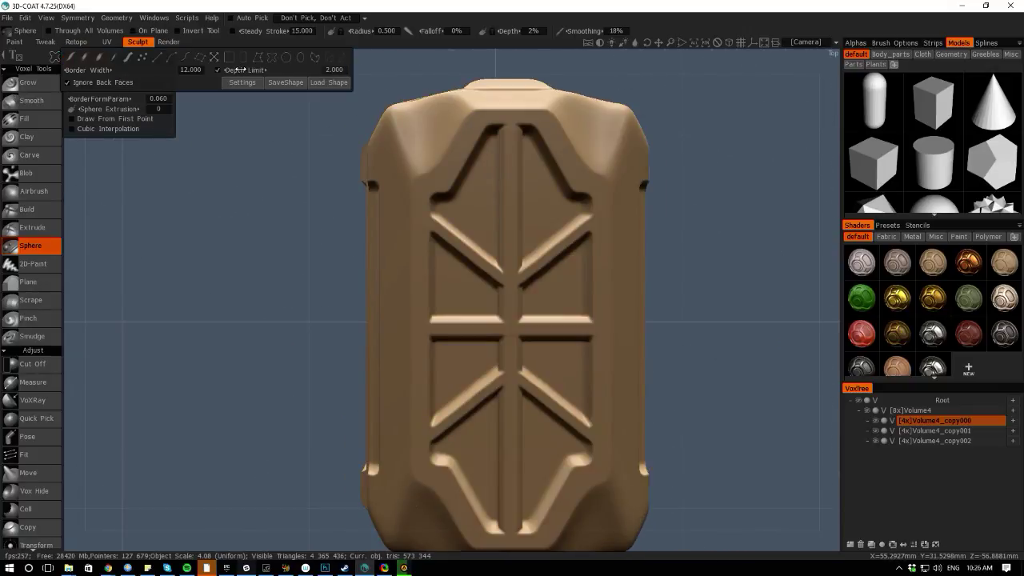
drag(240, 70, 240, 70)
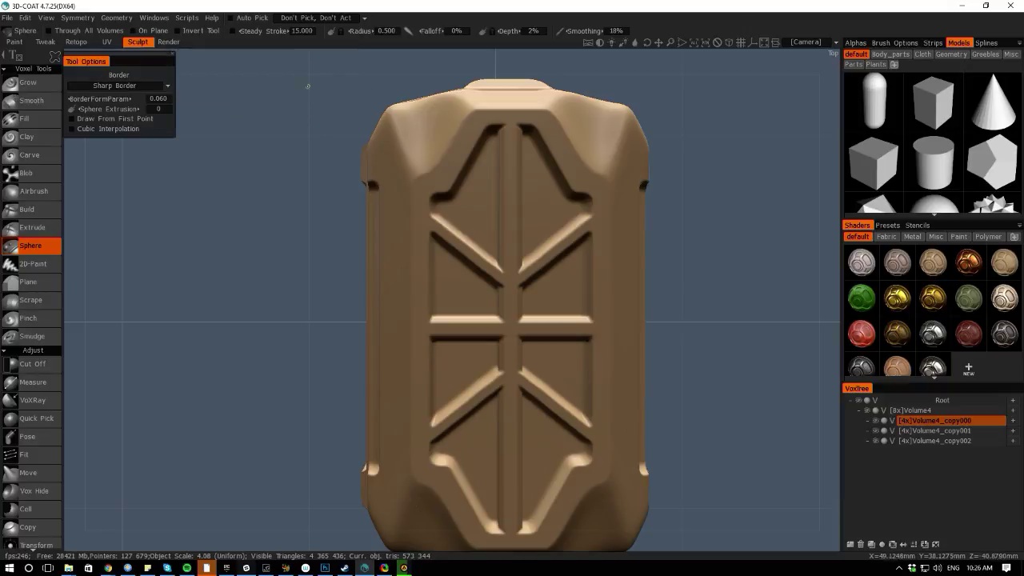
drag(511, 159, 427, 177)
key(ctrl+z)
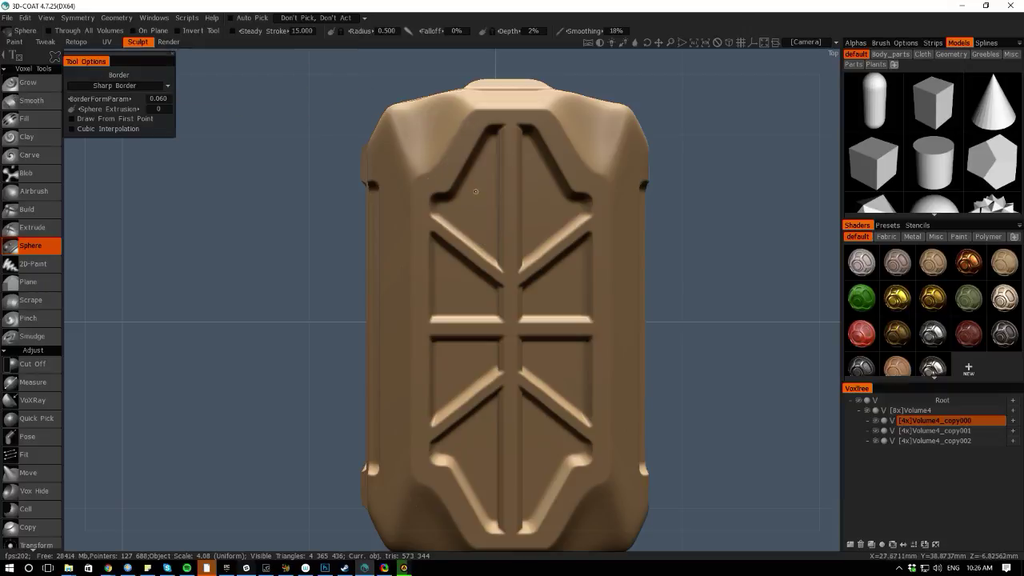
drag(462, 276, 431, 202)
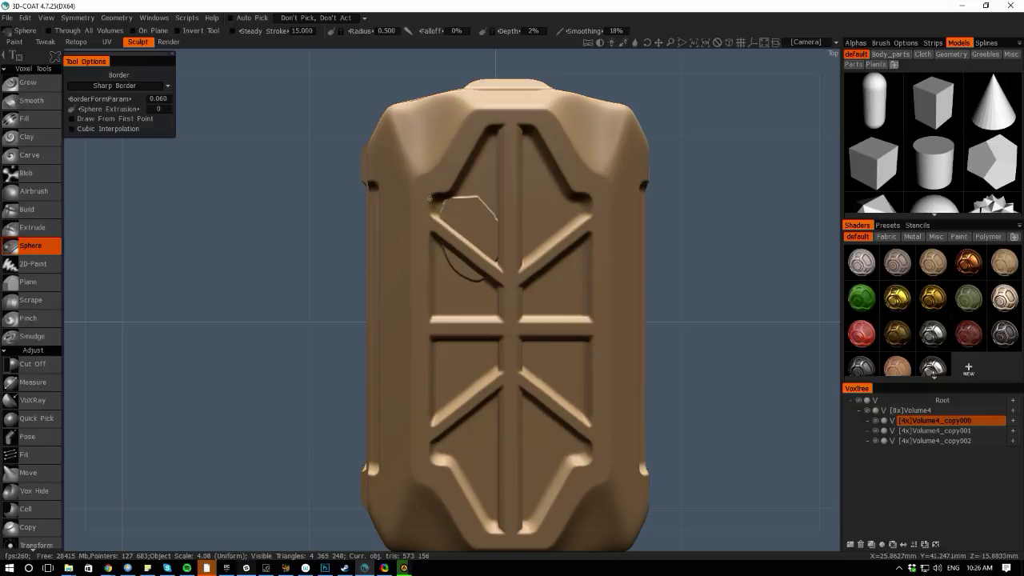
key(ctrl+z)
Enable Draw From First Point and try rounded cuts starting on the lid's rim and in its recessed panel, undoing each
click(72, 118)
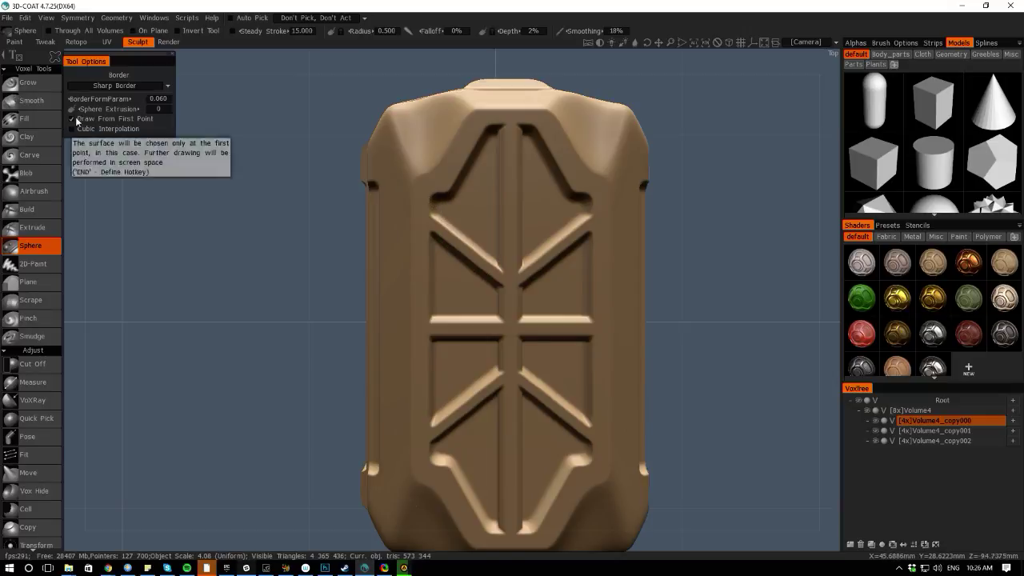
drag(419, 188, 418, 191)
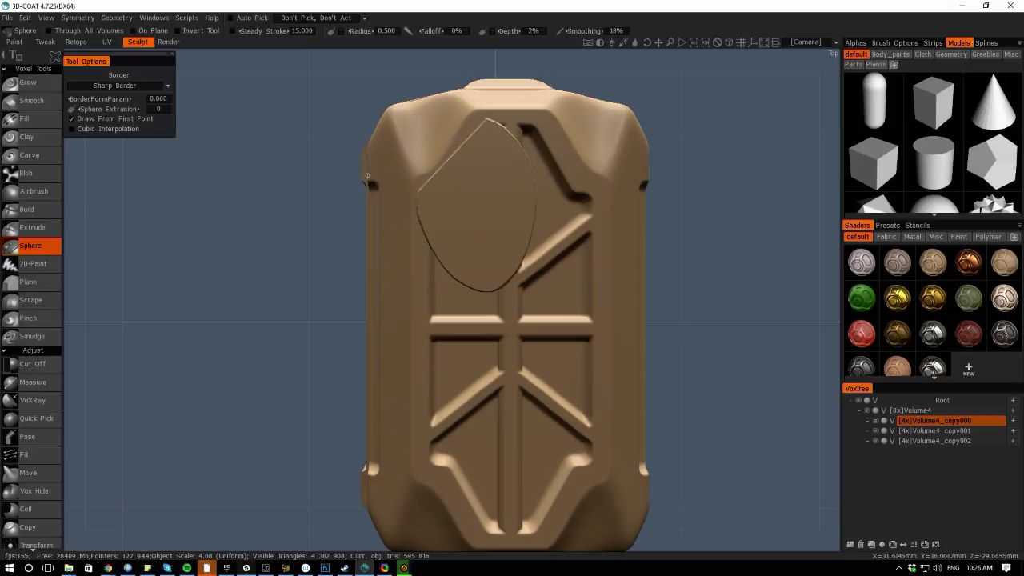
mouse_move(99, 161)
mouse_down()
mouse_move(98, 51)
mouse_move(99, 161)
mouse_up()
key(ctrl+z)
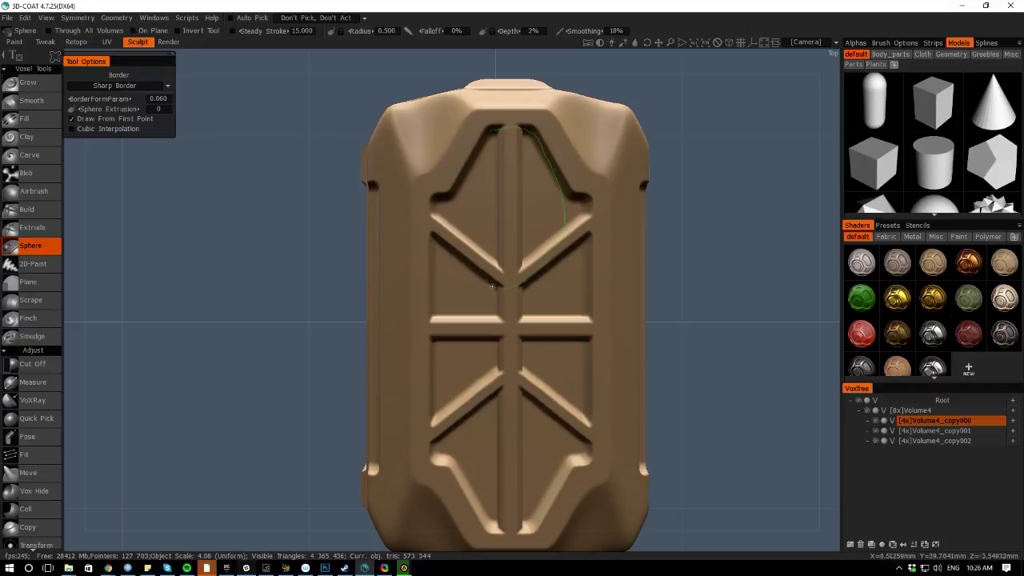
drag(492, 286, 417, 204)
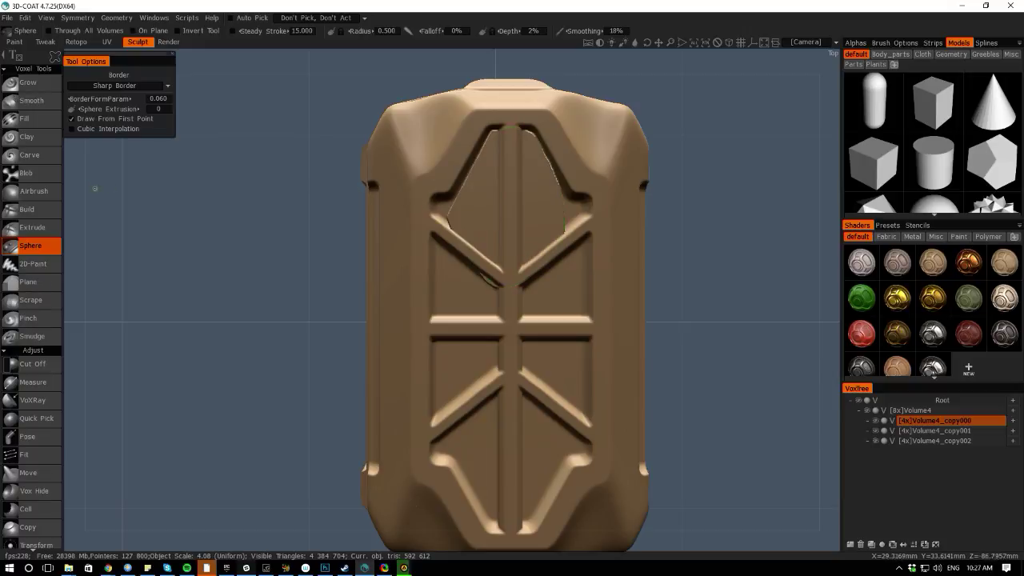
key(ctrl+z)
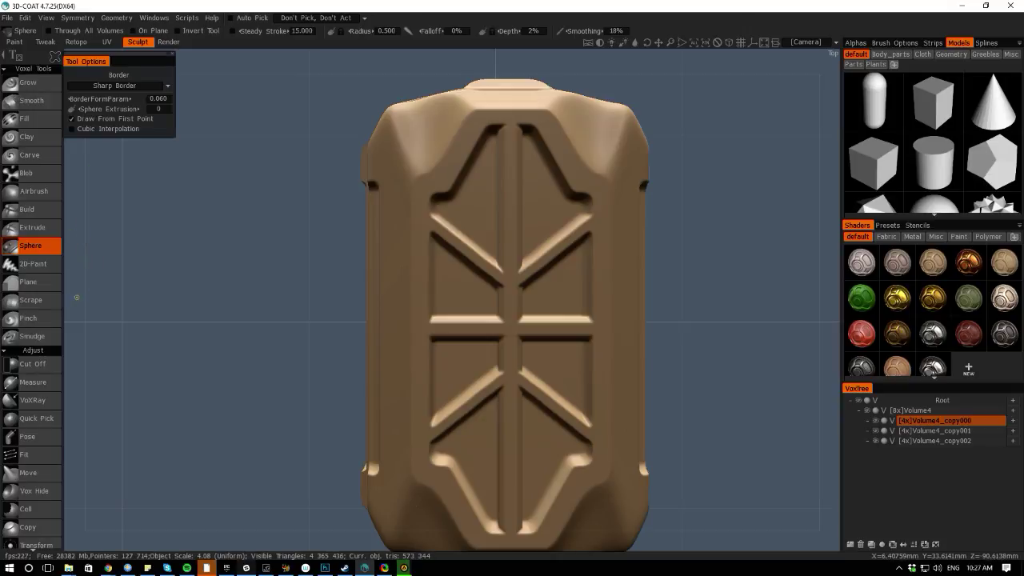
Bring up the box primitive over the lid and turn off its fillet
drag(77, 297, 285, 322)
key(space)
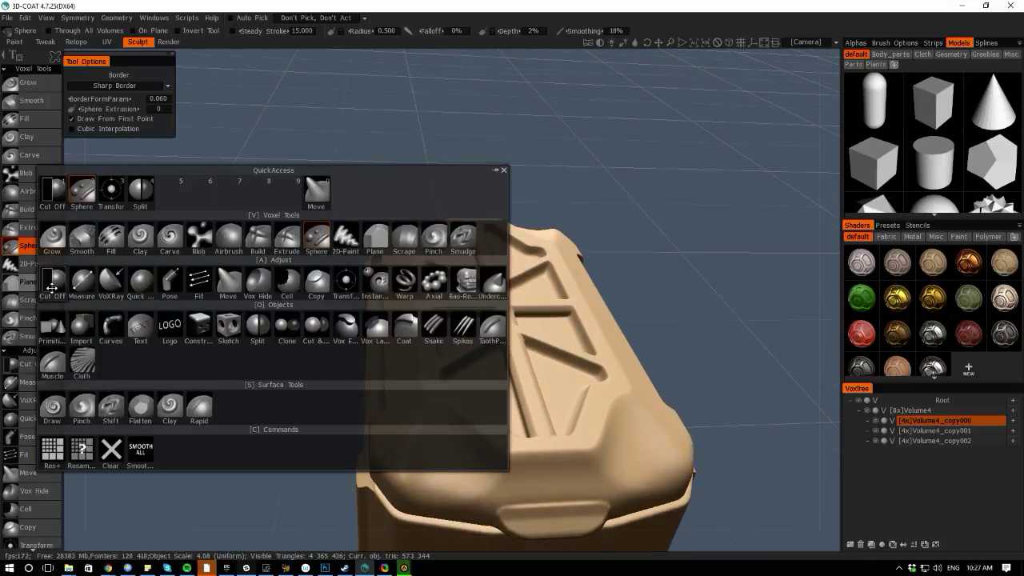
click(52, 324)
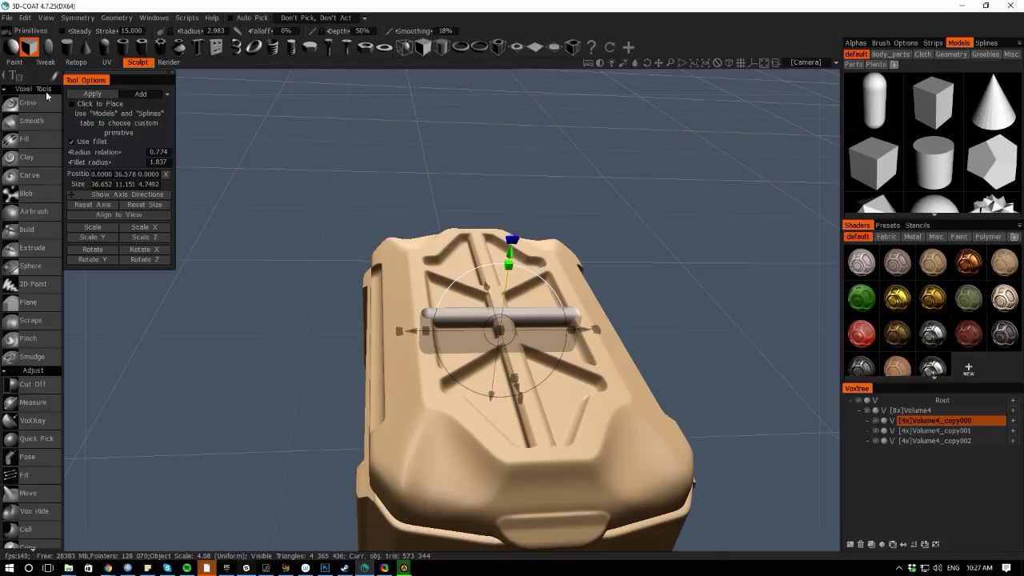
click(72, 141)
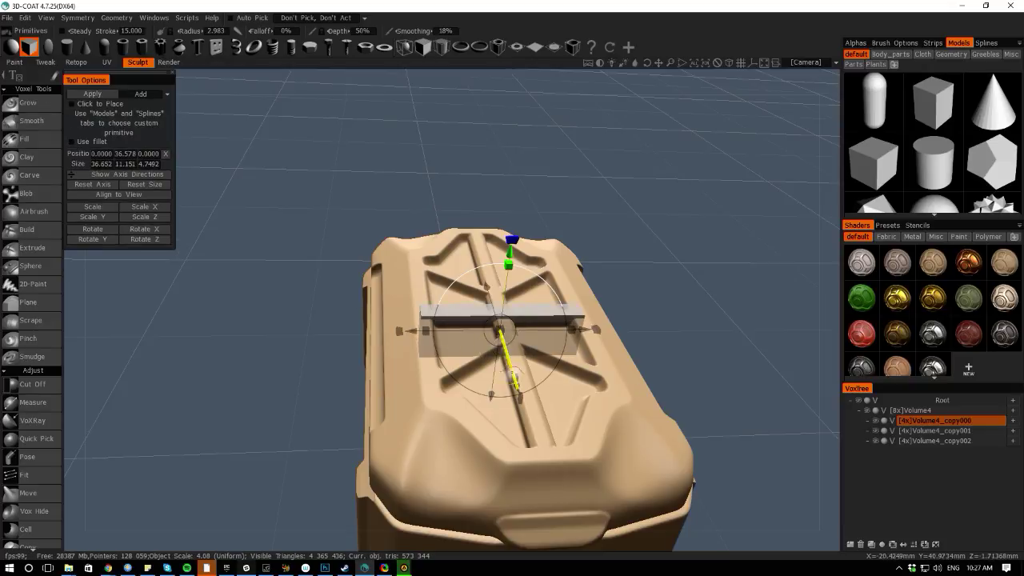
Stretch the box over the whole ribbed area to a Z size of 82.329 and thin it to a Y size of 7.3940
drag(514, 375, 552, 502)
drag(519, 378, 620, 519)
drag(515, 376, 530, 427)
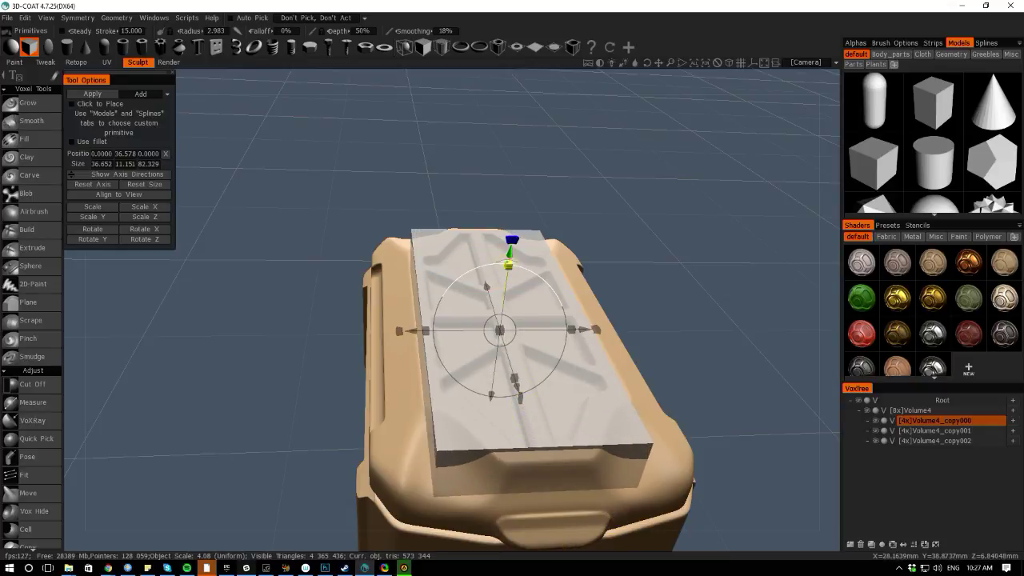
drag(509, 261, 504, 288)
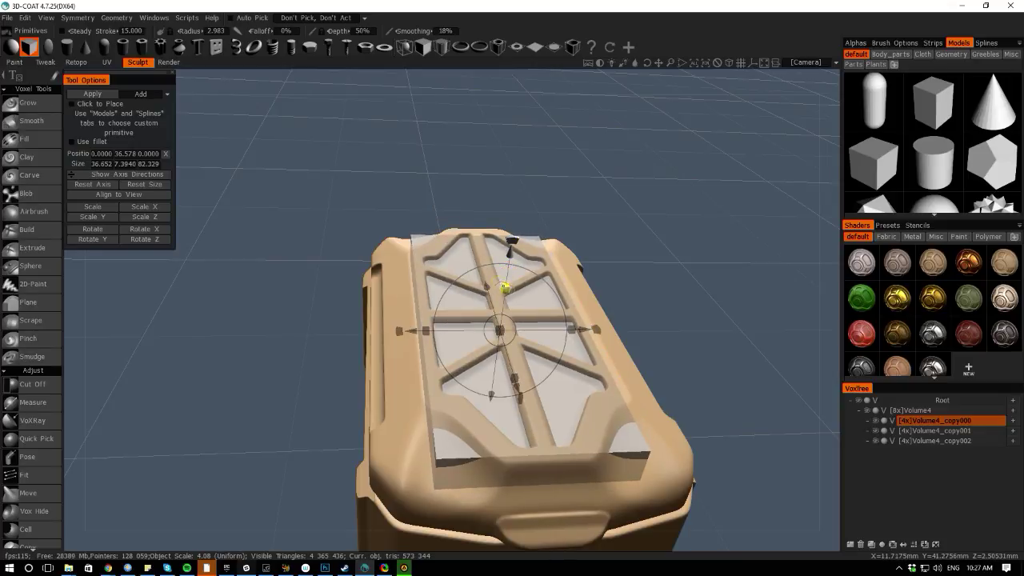
drag(75, 302, 143, 346)
drag(82, 333, 171, 248)
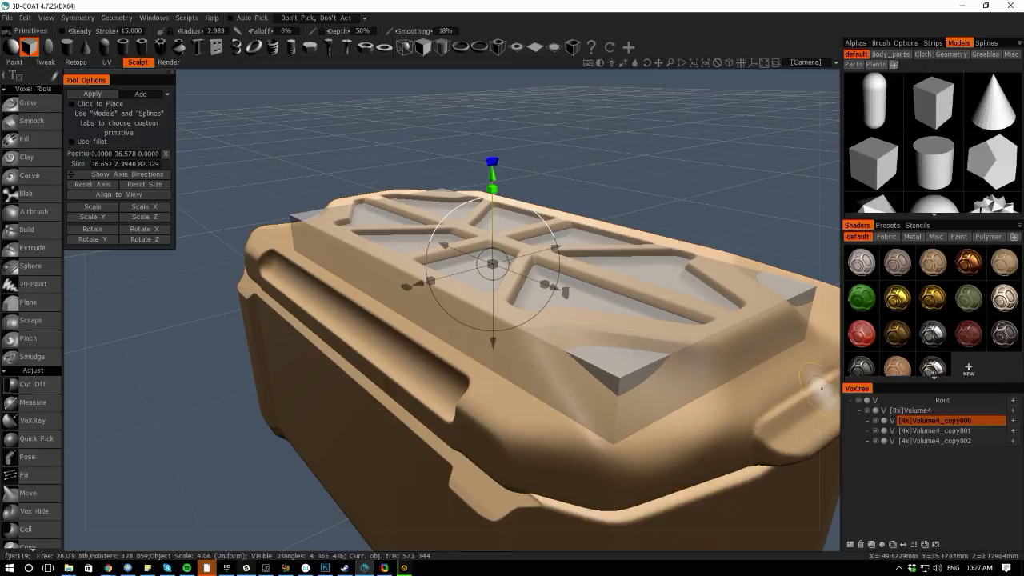
Create a new empty volume layer to hold the lid's inset panel
click(893, 544)
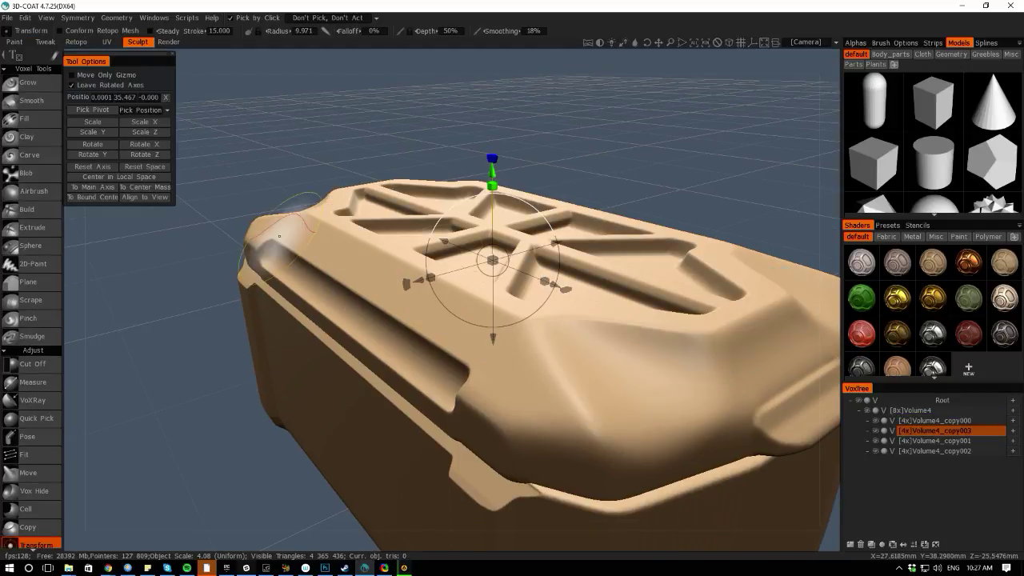
scroll(79, 304, down, 4)
drag(80, 297, 125, 349)
Lengthen the box primitive to a Z size of 84.108 and add it to the new volume
key(space)
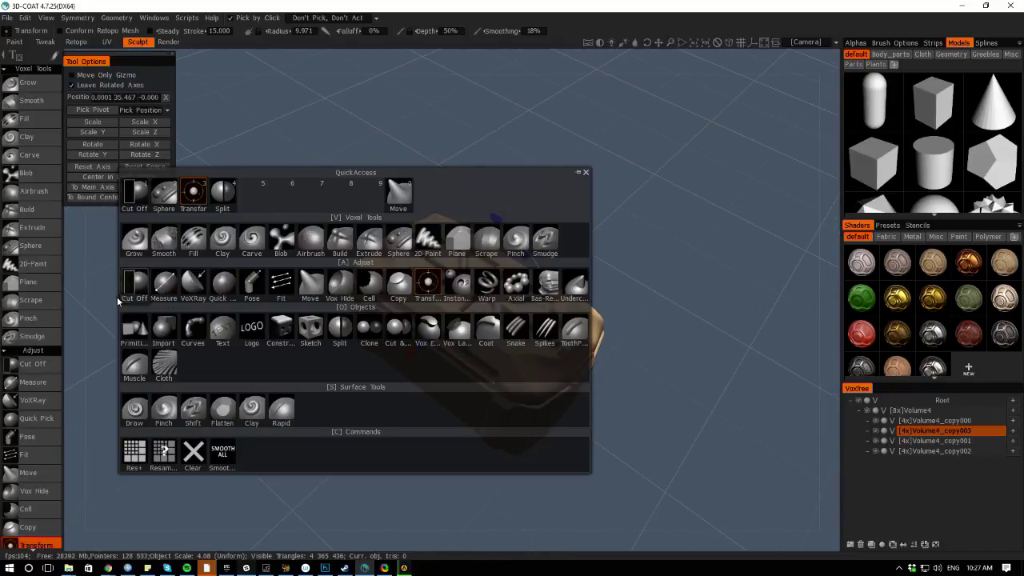
key(space)
click(18, 320)
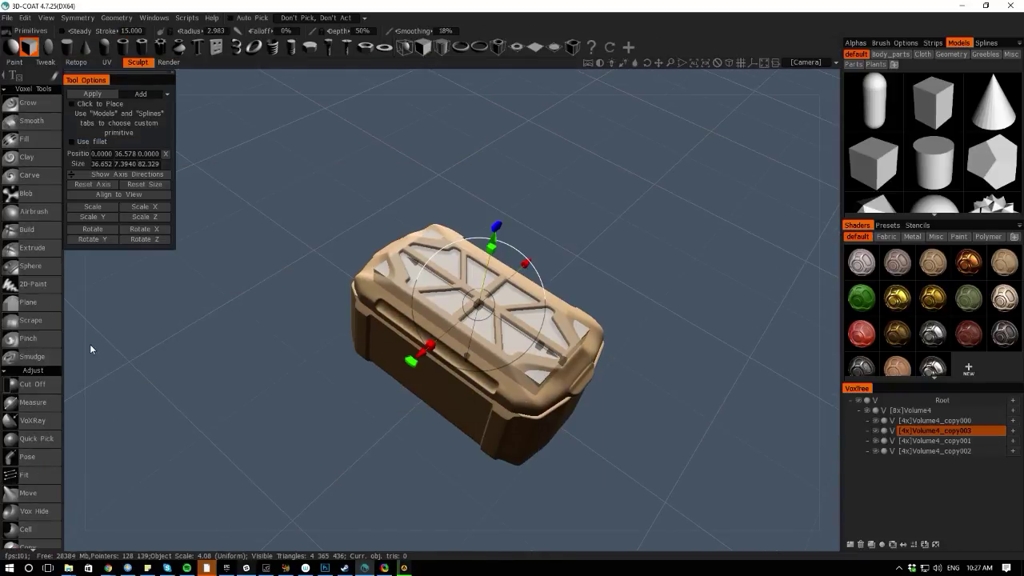
drag(83, 320, 123, 358)
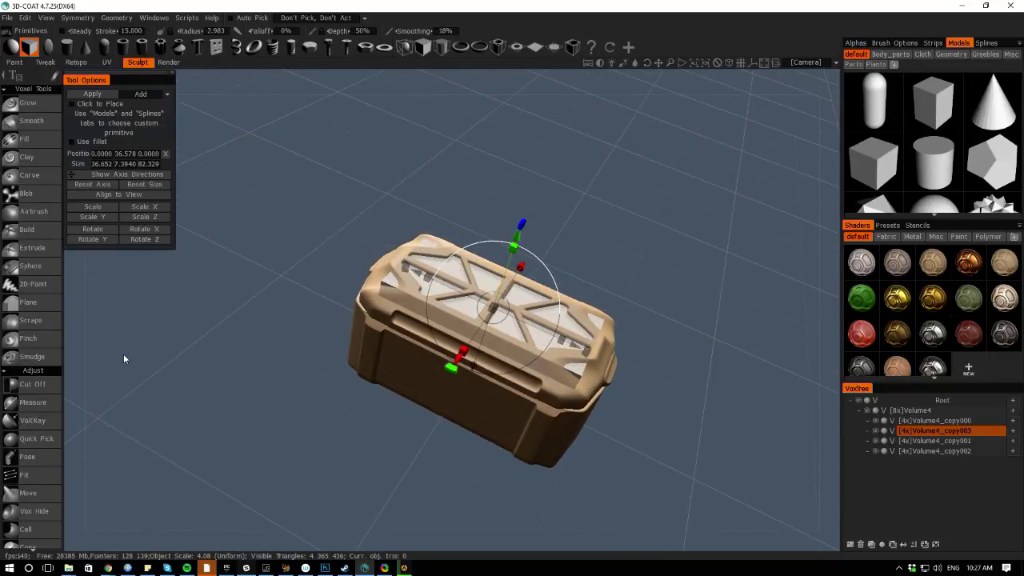
drag(560, 339, 561, 339)
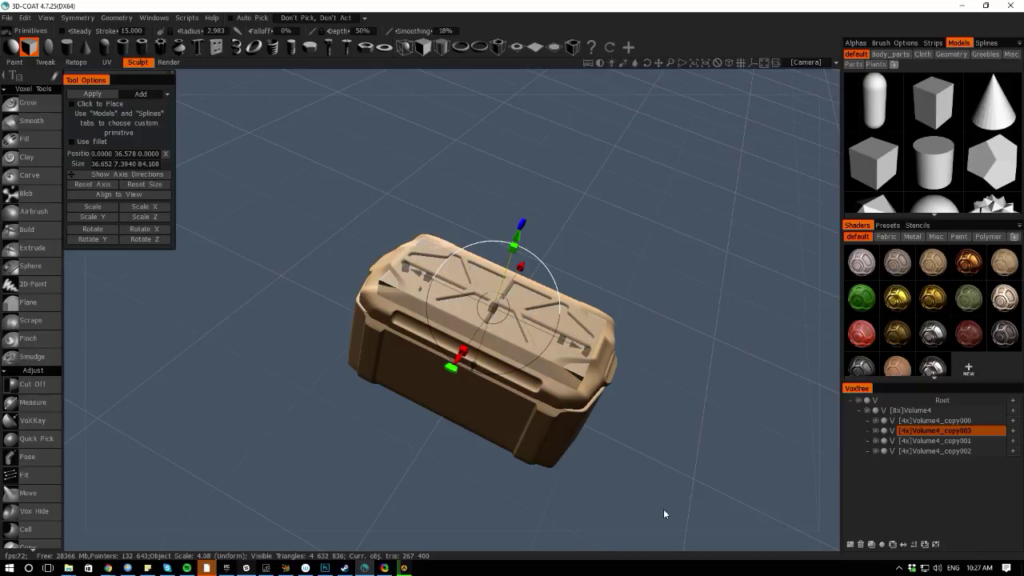
Trim the four box corners that protrude outside the lid's ribbed frame with Cut Off, working from the top view
key(space)
click(269, 365)
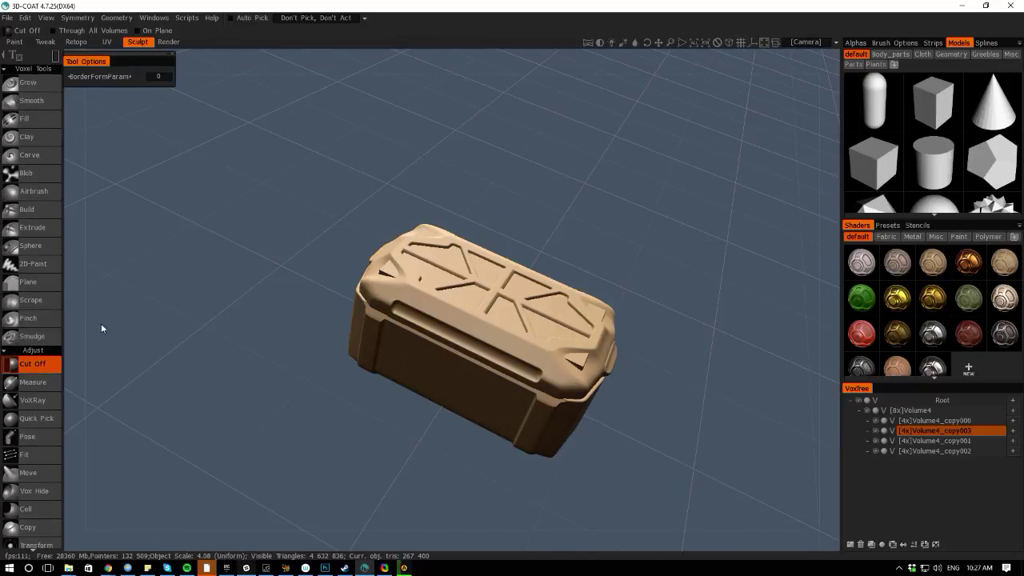
drag(86, 285, 65, 402)
middle_drag(191, 375, 236, 272)
right_drag(236, 272, 393, 287)
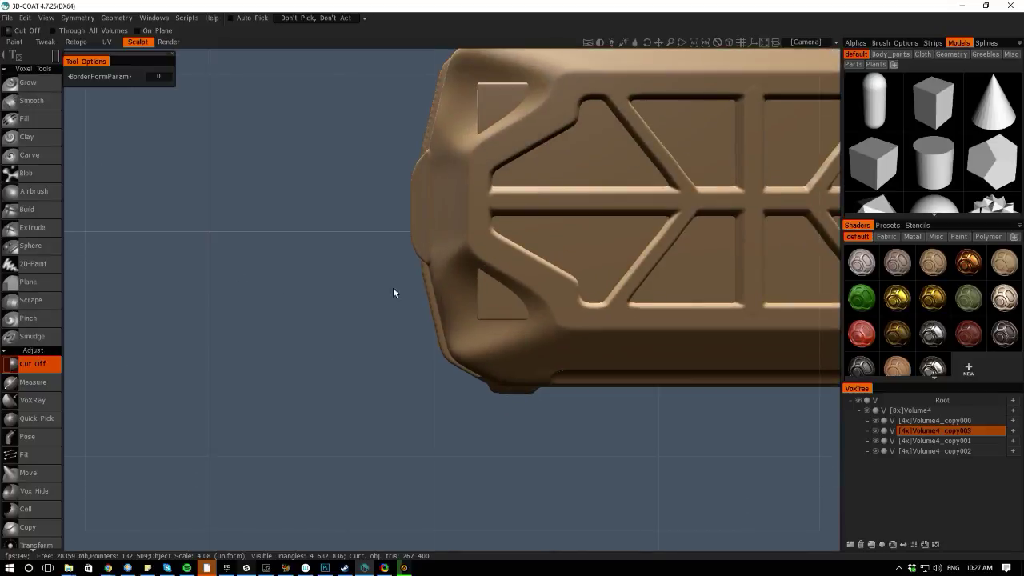
middle_drag(393, 287, 279, 317)
mouse_move(280, 317)
right_down()
mouse_move(269, 299)
mouse_move(358, 283)
right_up()
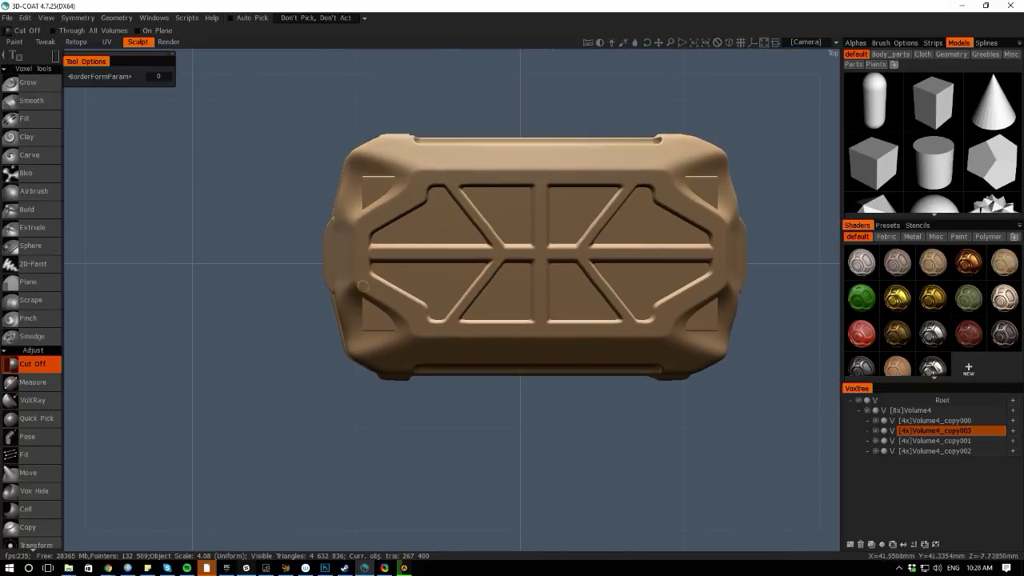
key(space)
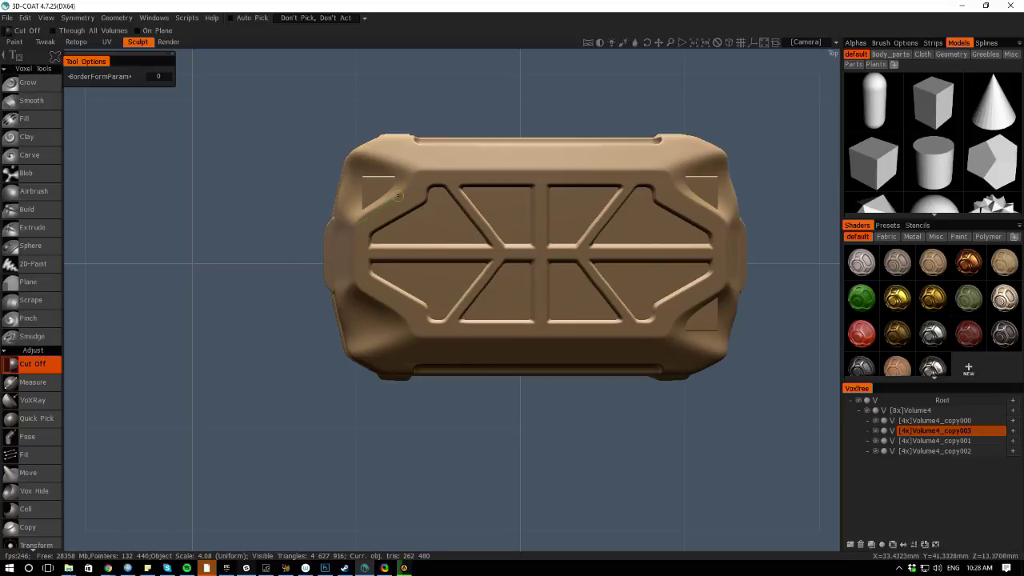
drag(397, 195, 319, 211)
key(ctrl+z)
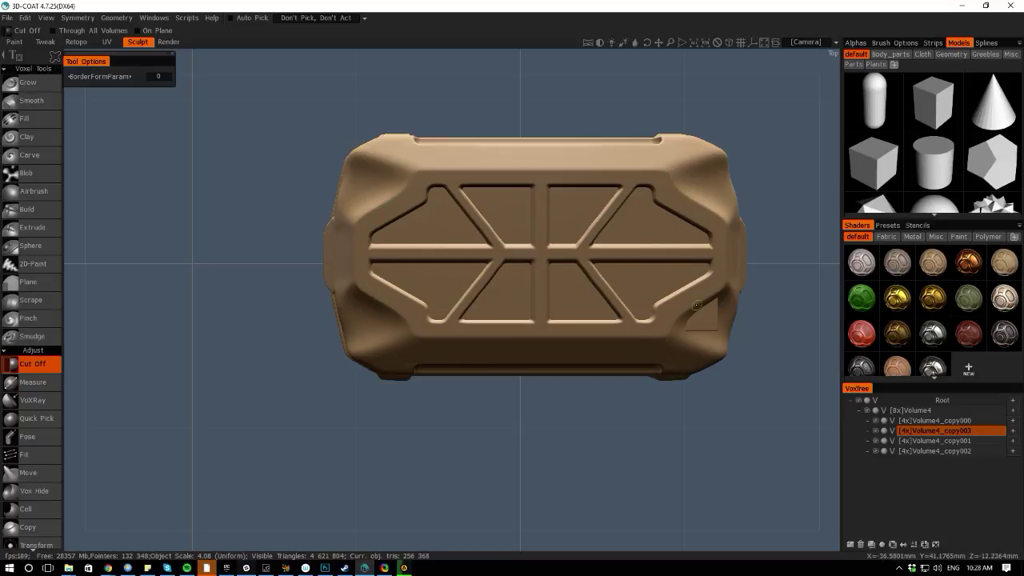
Lower the trimmed panel volume inside the lid to a Y position of 35.326 with Transform
drag(517, 549, 516, 474)
key(space)
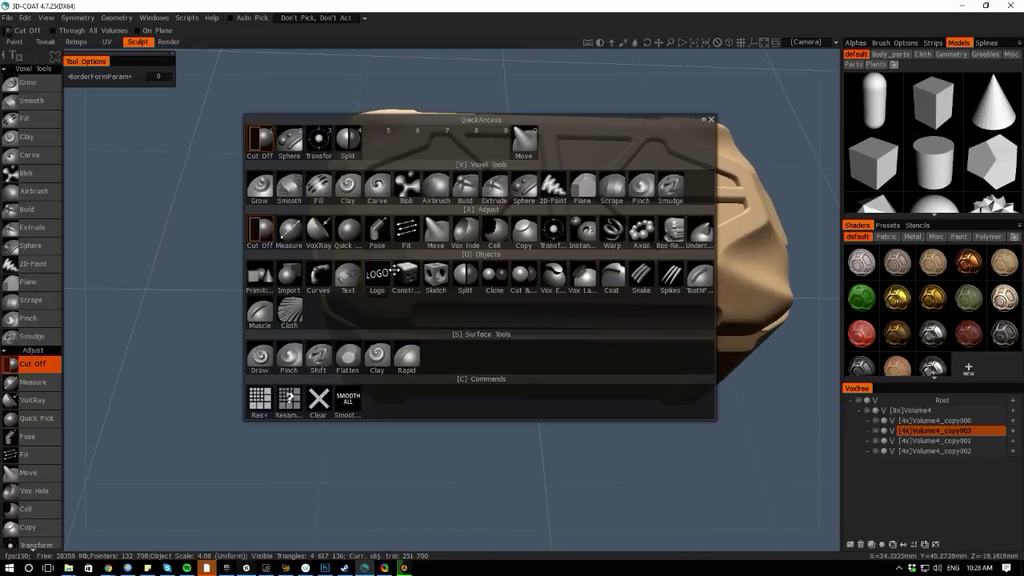
click(552, 232)
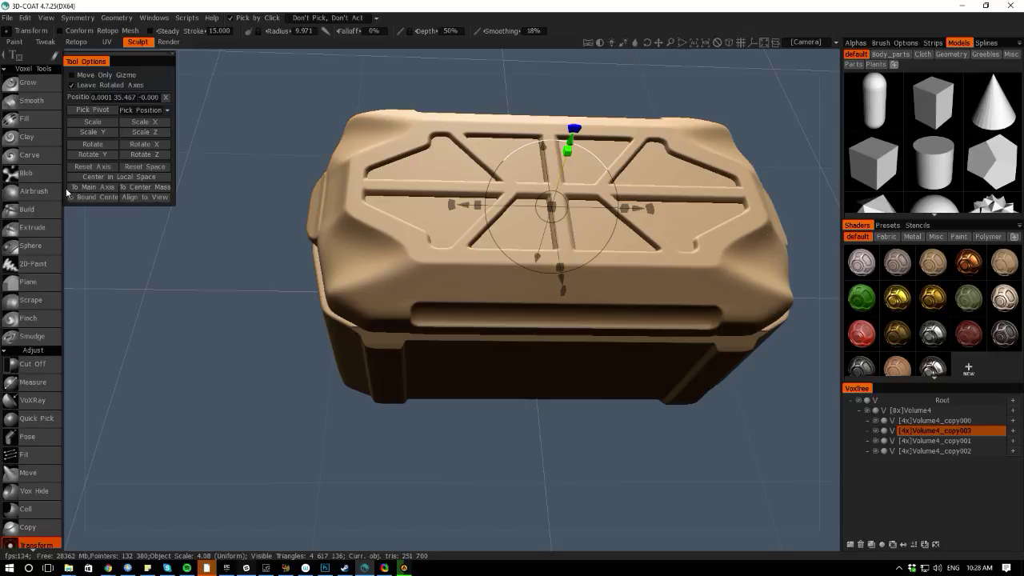
drag(77, 235, 71, 194)
middle_drag(156, 210, 160, 320)
right_drag(160, 320, 208, 276)
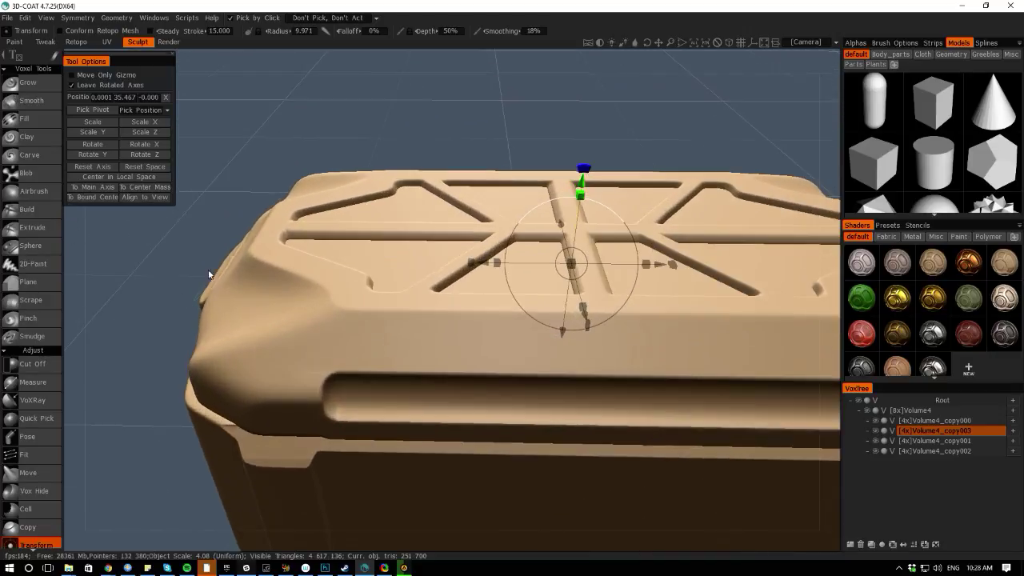
drag(582, 182, 582, 181)
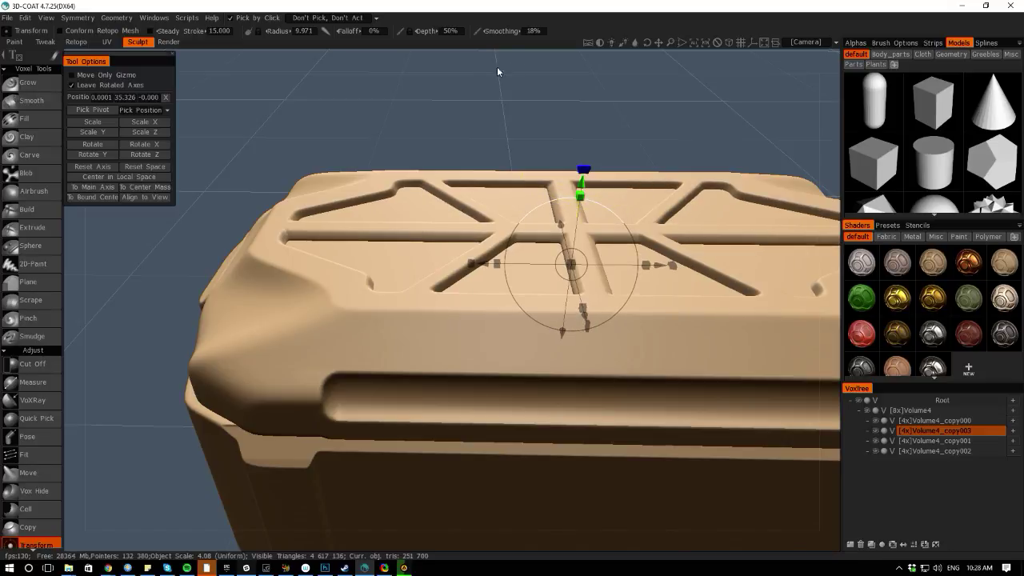
drag(497, 68, 267, 214)
right_drag(267, 215, 179, 264)
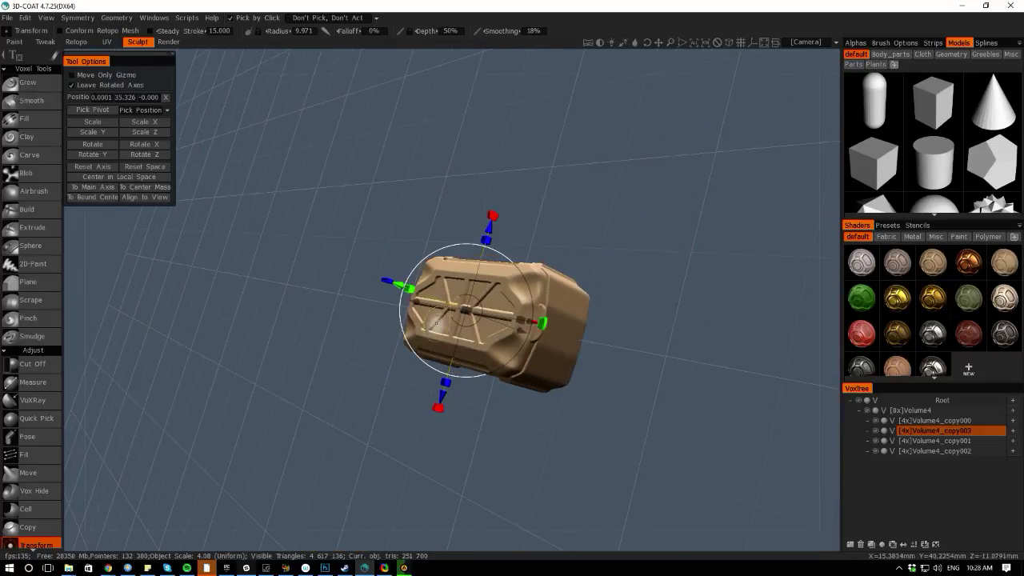
Select a rectangular band across the middle of the lid volume with the Pose tool, working from the top view
drag(73, 316, 212, 360)
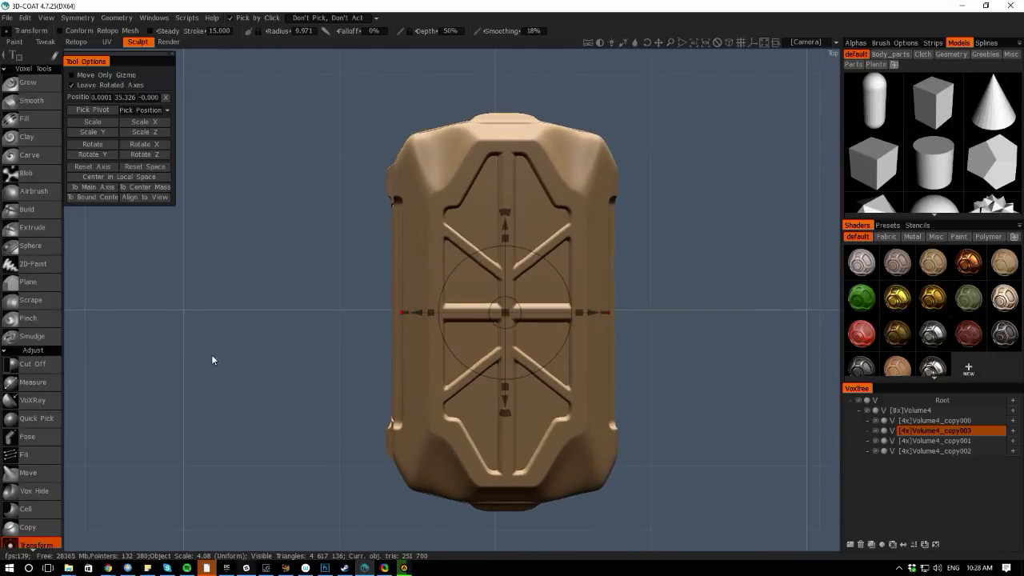
mouse_move(98, 308)
mouse_down()
mouse_move(174, 298)
mouse_move(84, 300)
mouse_move(178, 354)
mouse_move(83, 297)
mouse_move(185, 289)
mouse_move(95, 295)
mouse_move(204, 326)
mouse_up()
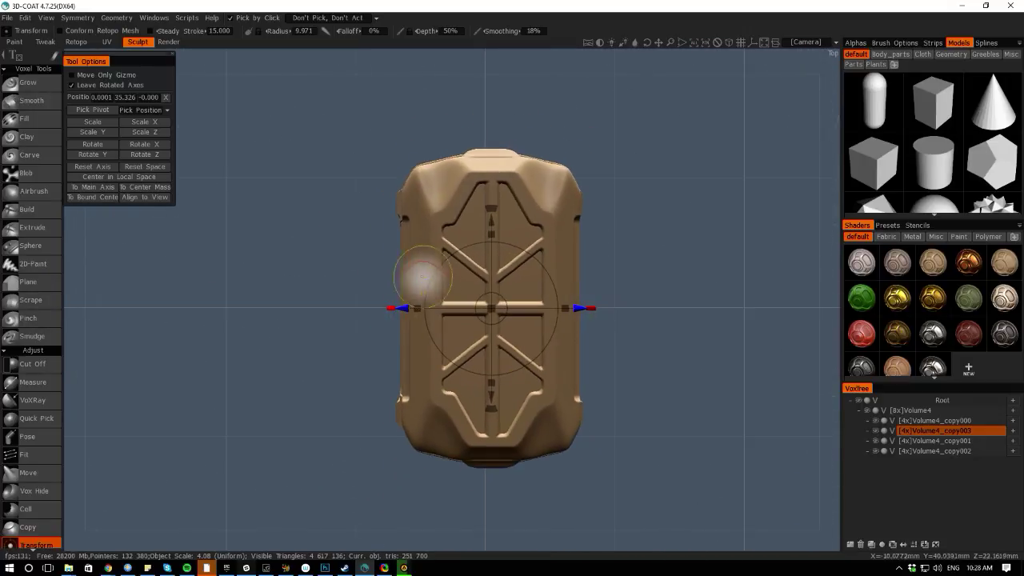
click(415, 274)
key(space)
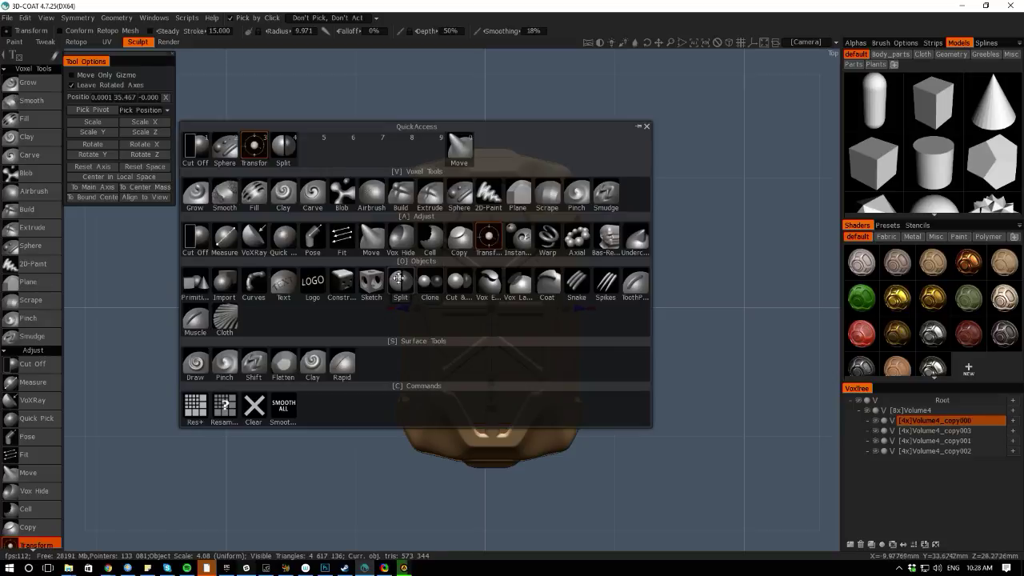
click(312, 236)
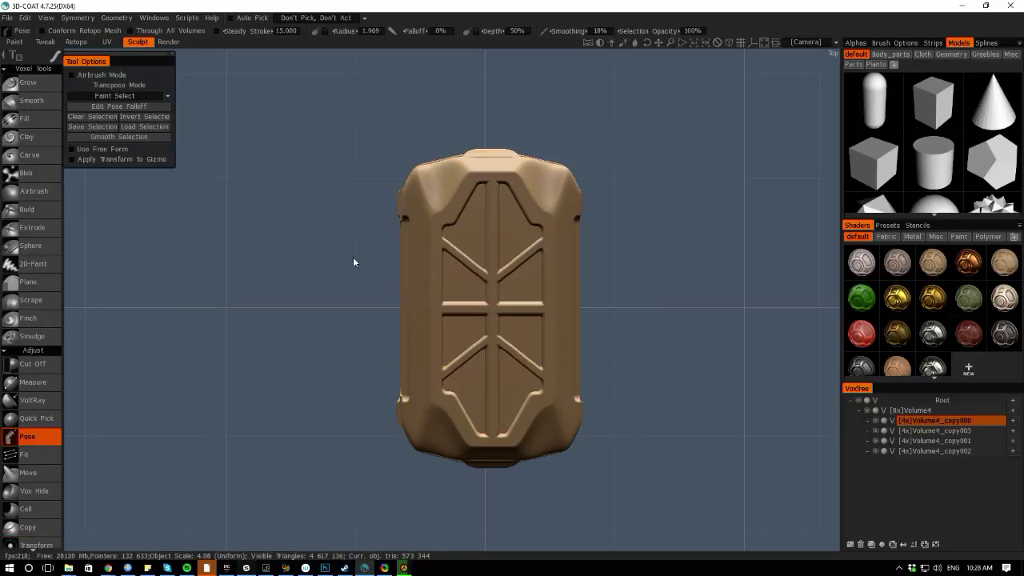
drag(329, 252, 361, 271)
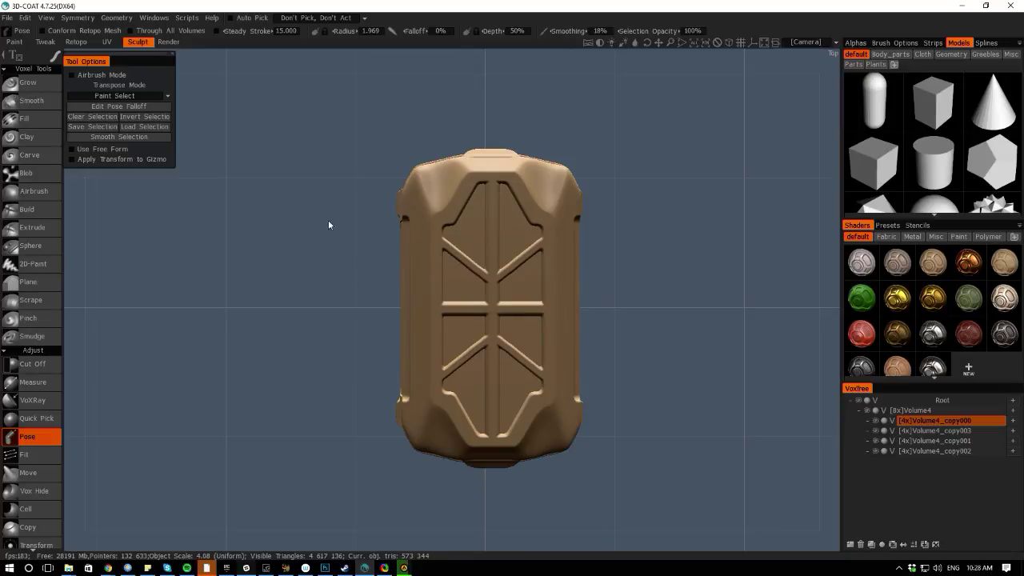
right_click(425, 301)
click(453, 295)
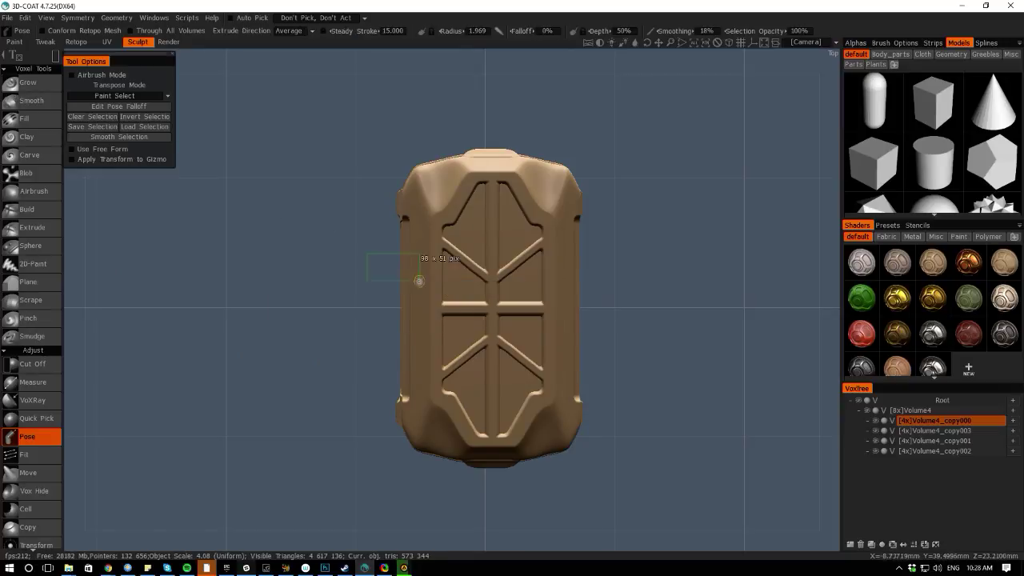
drag(366, 255, 623, 370)
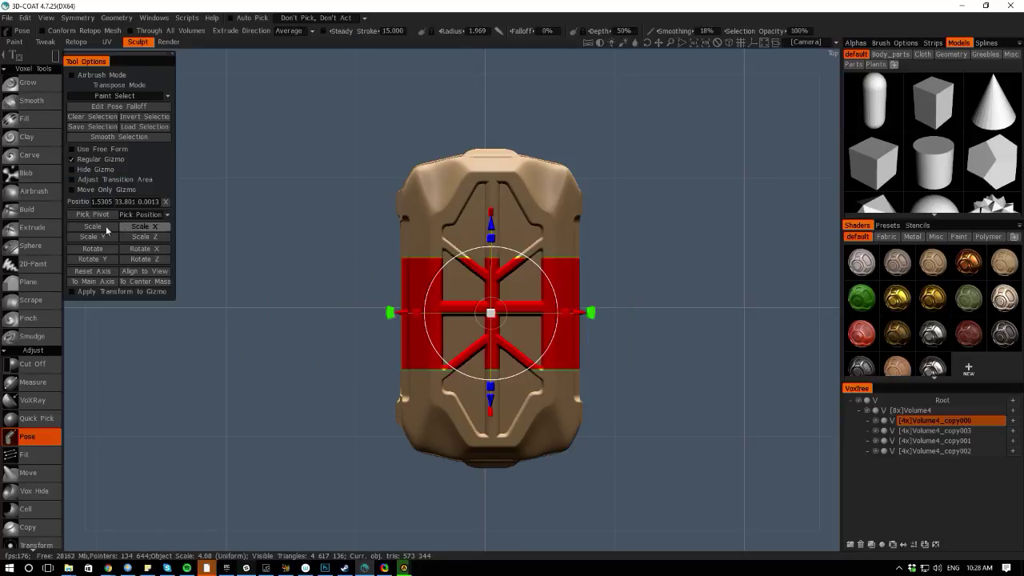
Soften the edges of the selected band on the lid with Smooth Selection
click(92, 140)
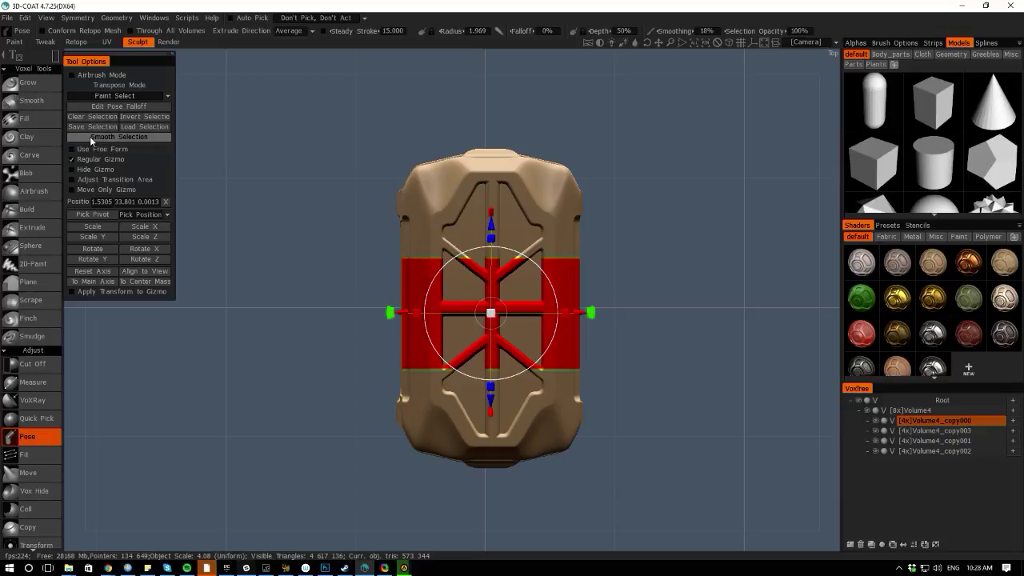
middle_drag(71, 331, 136, 390)
drag(136, 390, 57, 437)
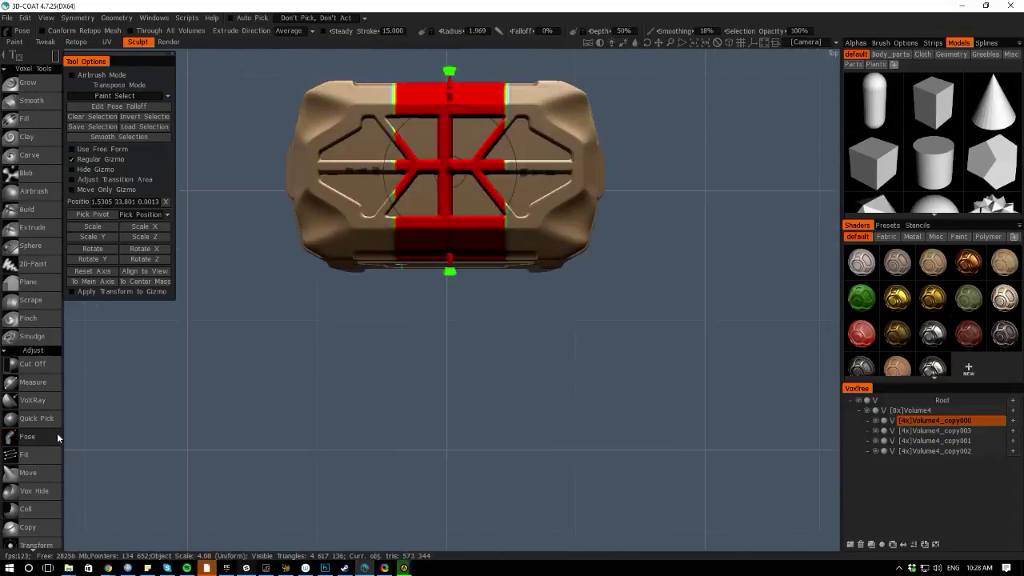
middle_drag(335, 379, 364, 445)
right_drag(364, 445, 437, 457)
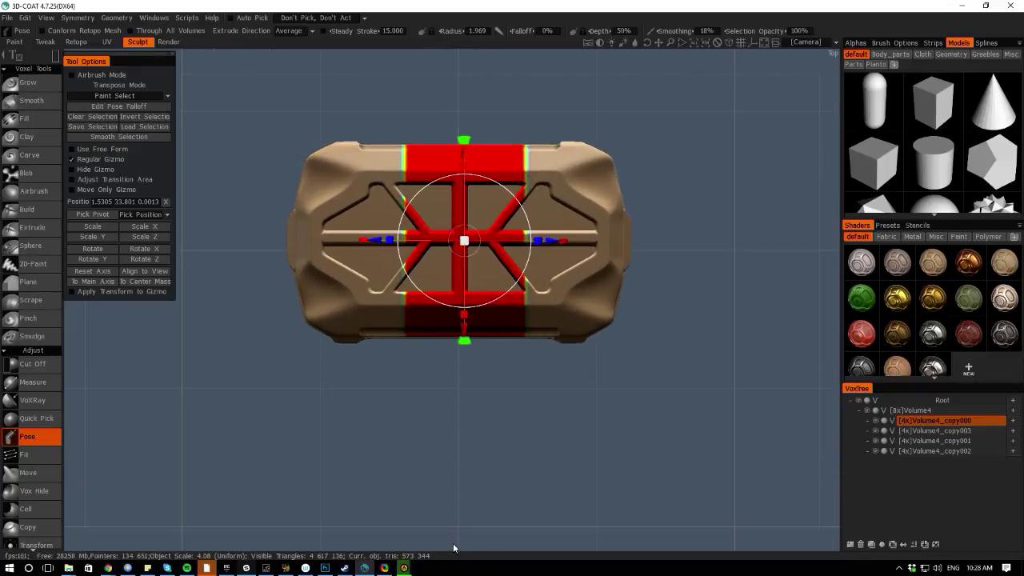
mouse_move(452, 547)
mouse_down()
mouse_move(465, 386)
mouse_move(445, 532)
mouse_up()
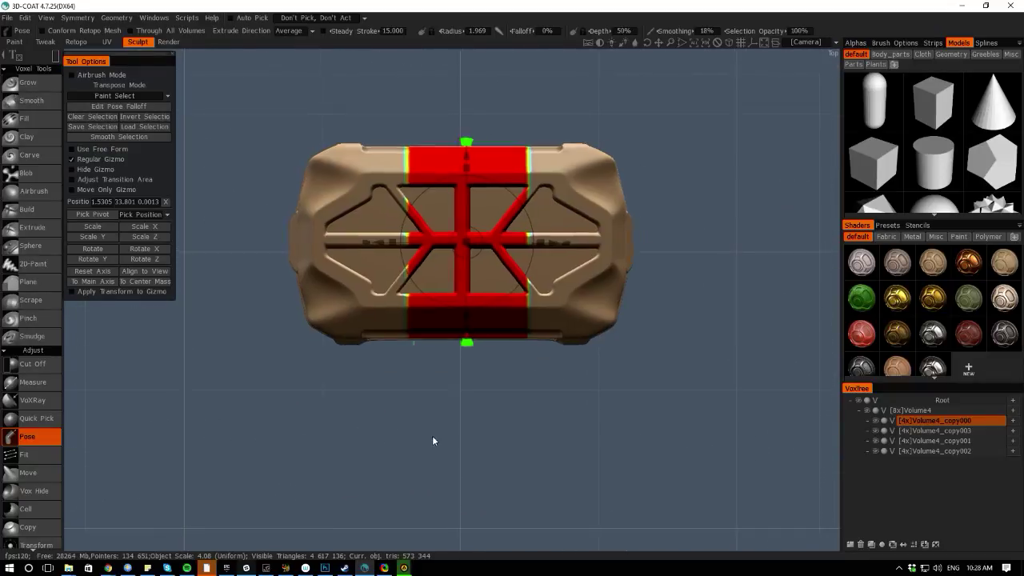
right_drag(432, 439, 485, 460)
scroll(480, 457, up, 4)
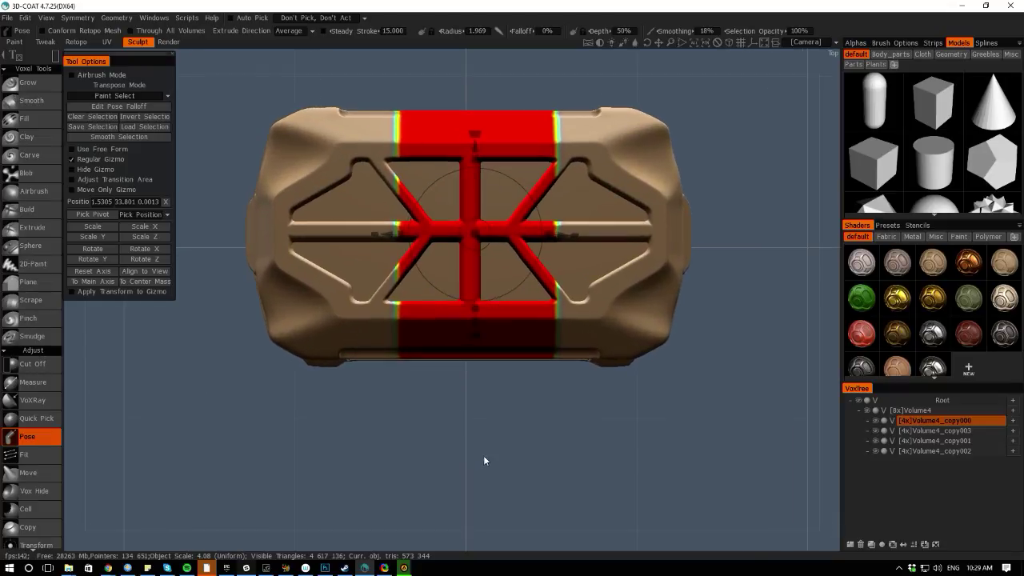
drag(475, 309, 460, 413)
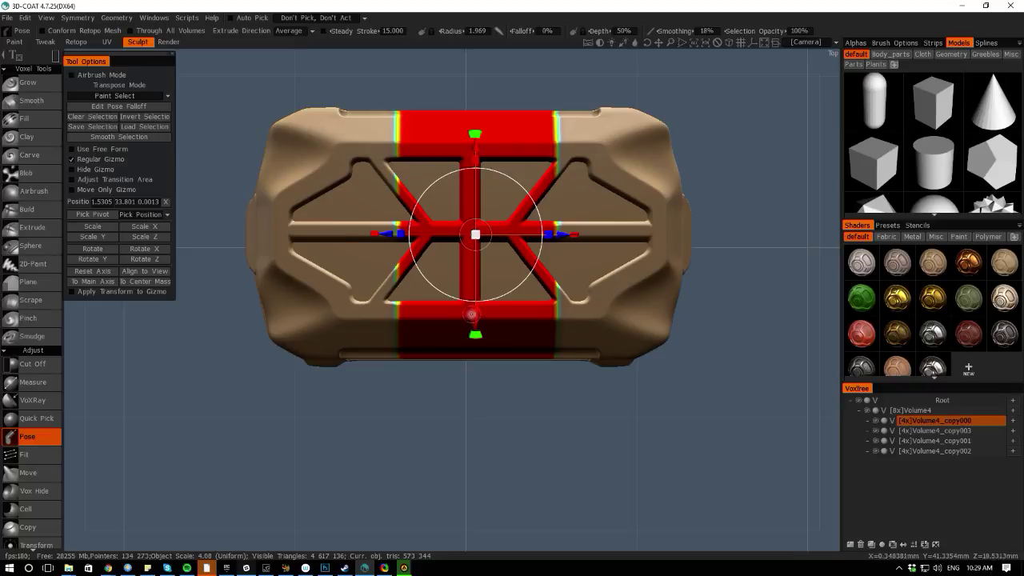
click(88, 136)
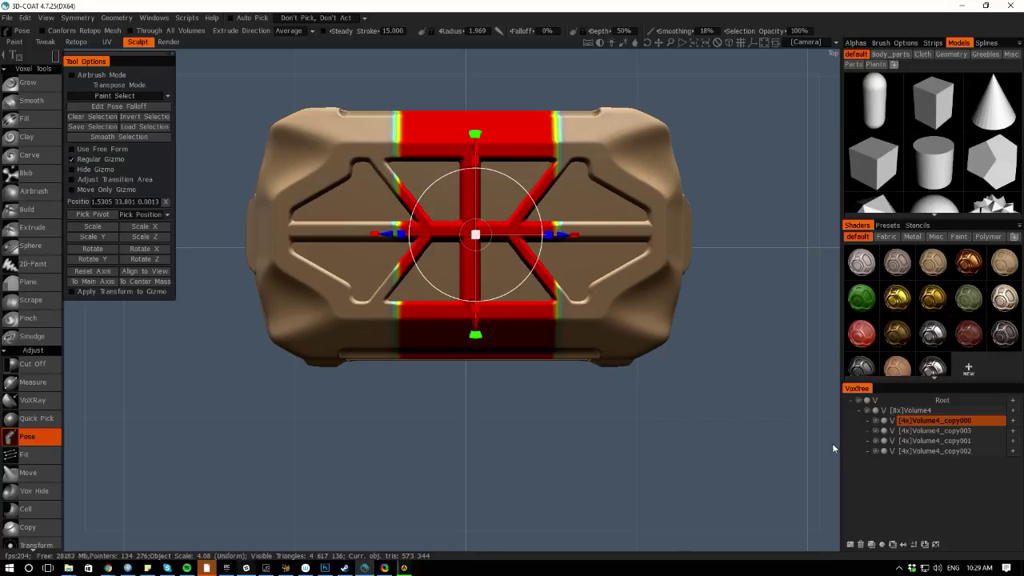
right_click(924, 423)
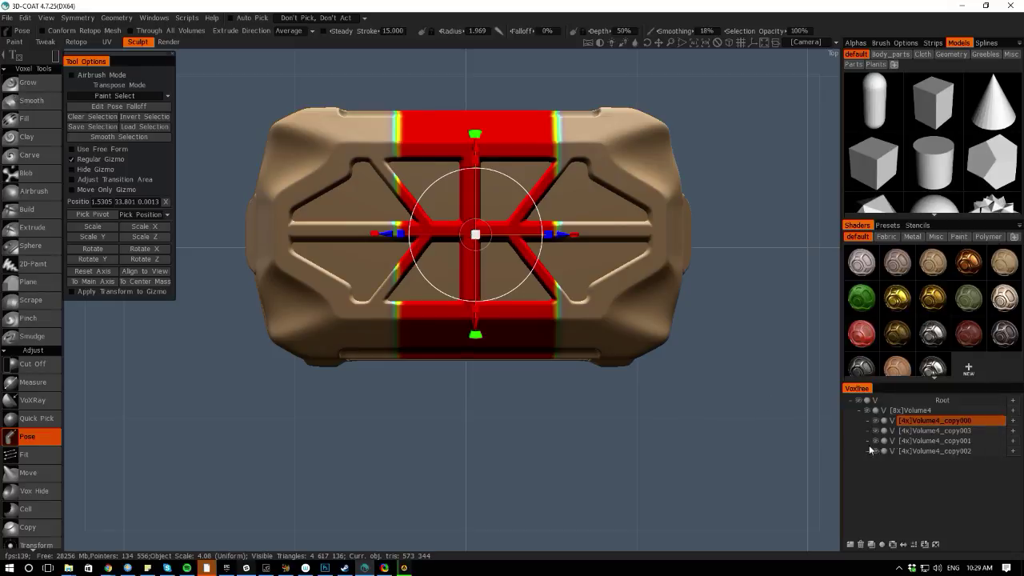
right_click(919, 419)
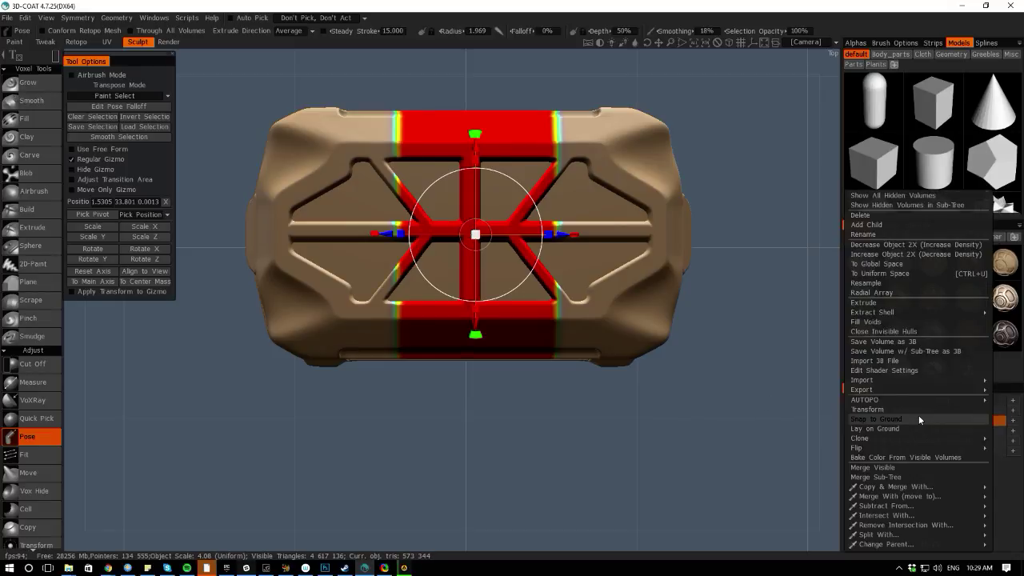
click(919, 416)
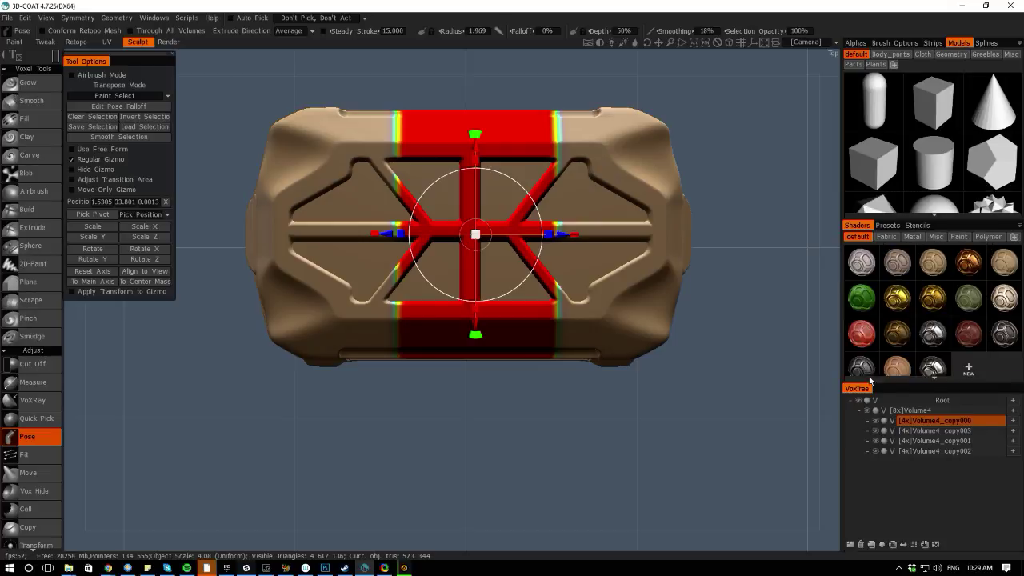
right_click(935, 421)
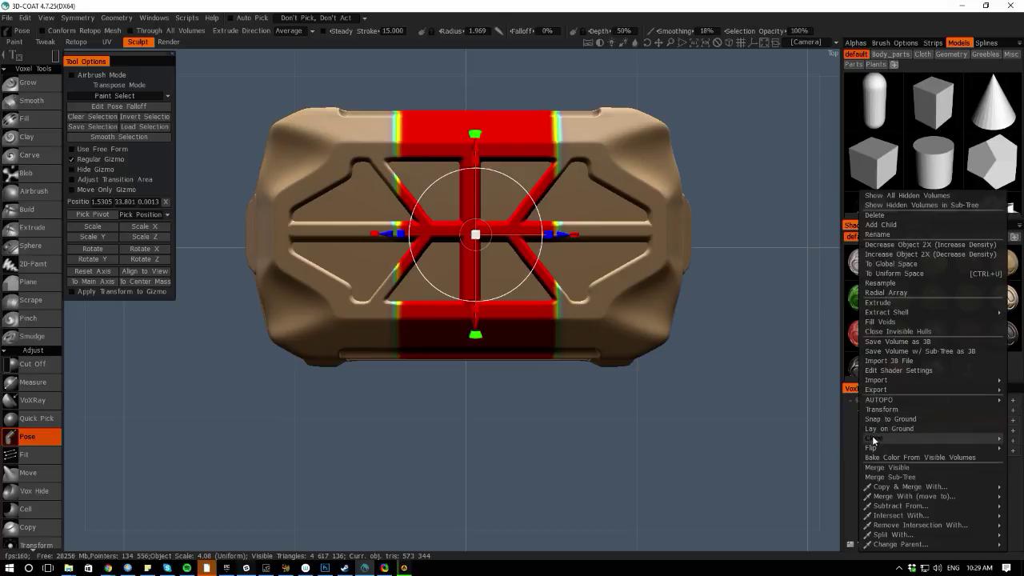
mouse_move(875, 440)
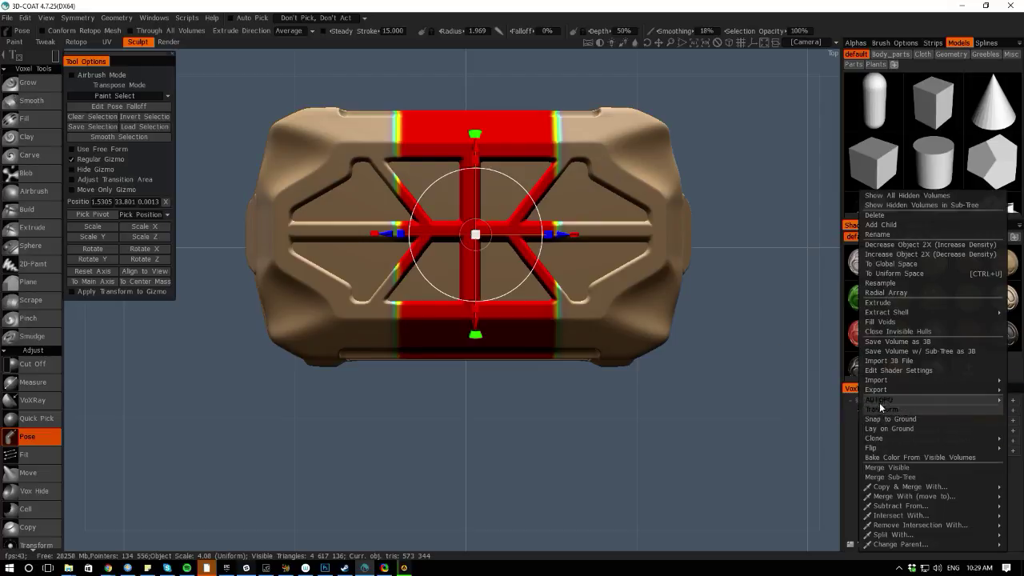
mouse_move(881, 399)
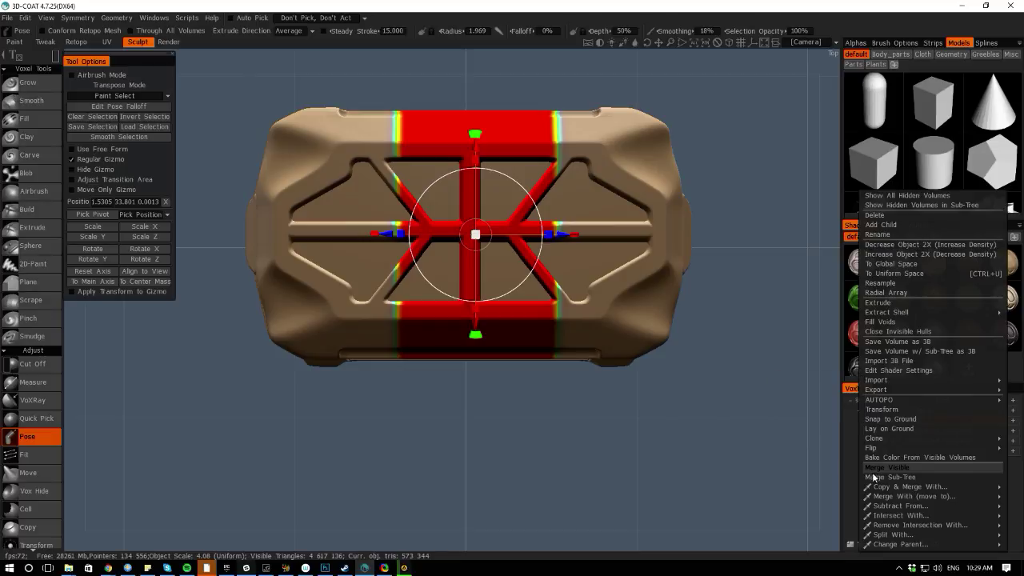
mouse_move(871, 486)
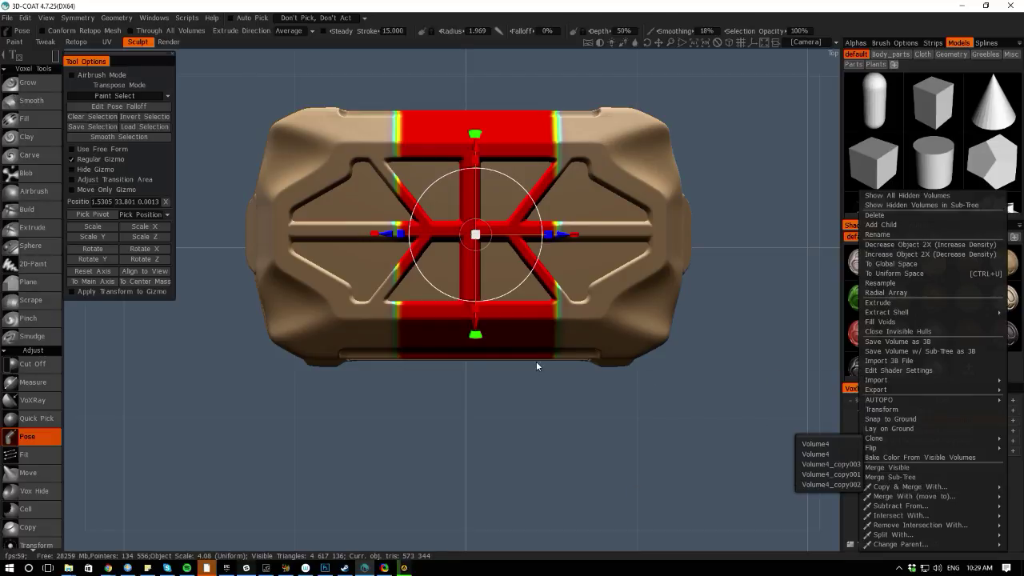
click(492, 499)
drag(526, 547, 521, 516)
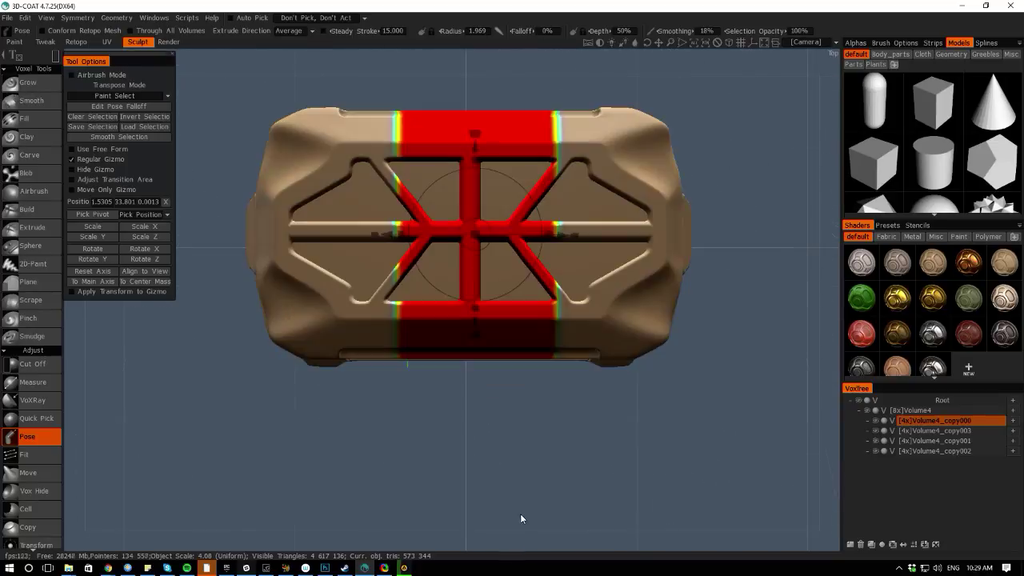
middle_drag(495, 451, 529, 498)
right_drag(530, 498, 517, 480)
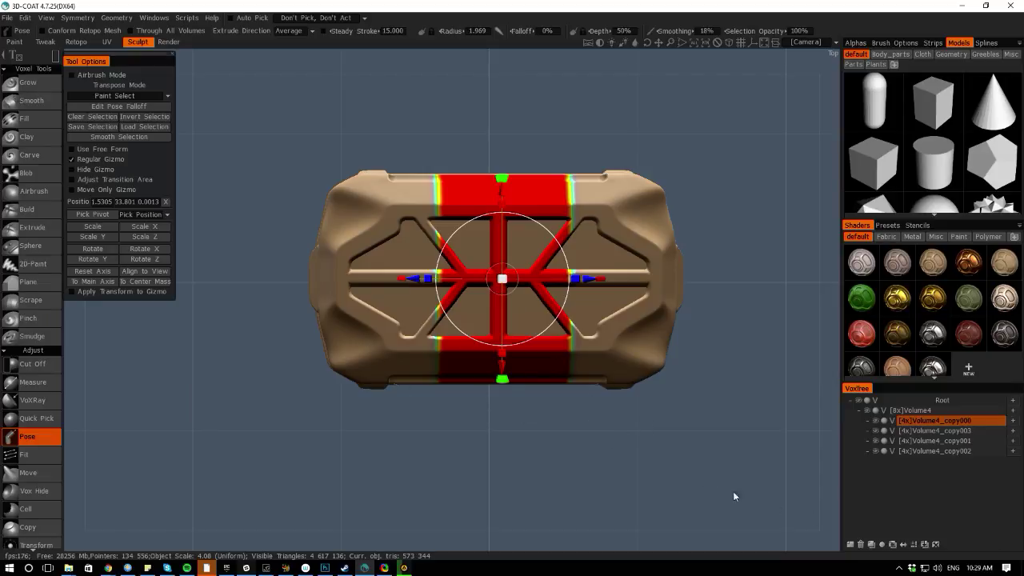
middle_drag(516, 496, 528, 514)
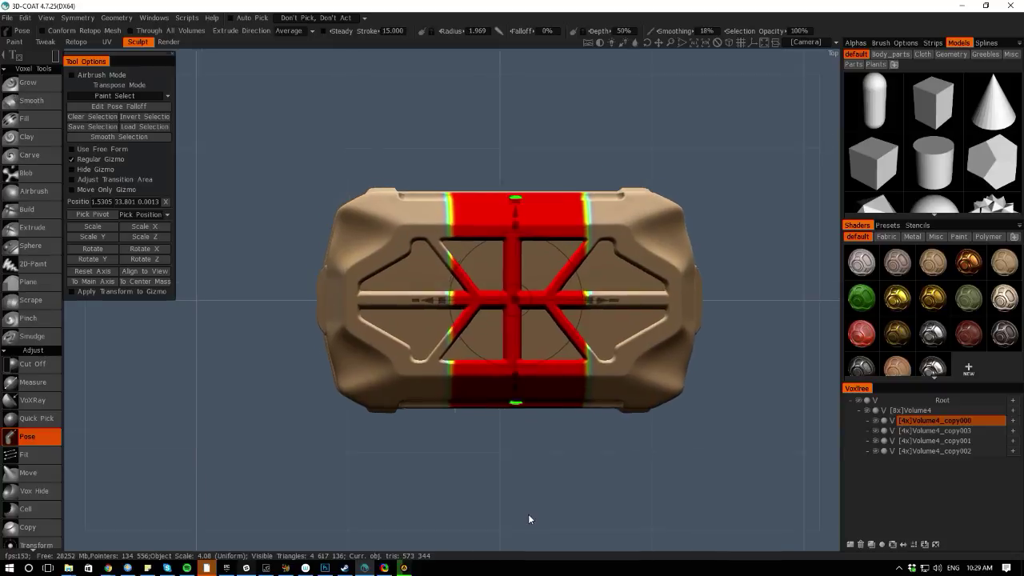
right_drag(527, 513, 526, 472)
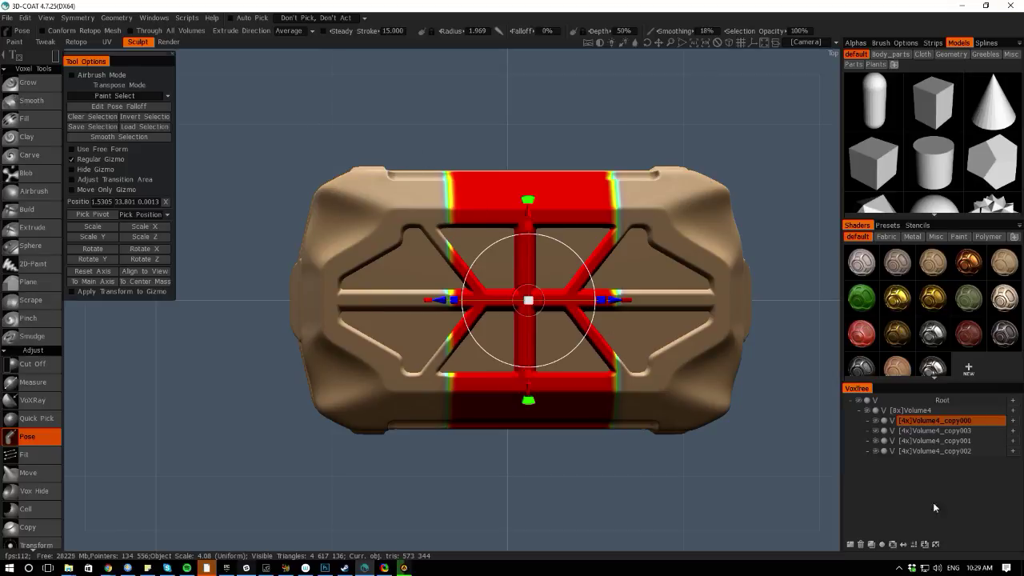
click(399, 572)
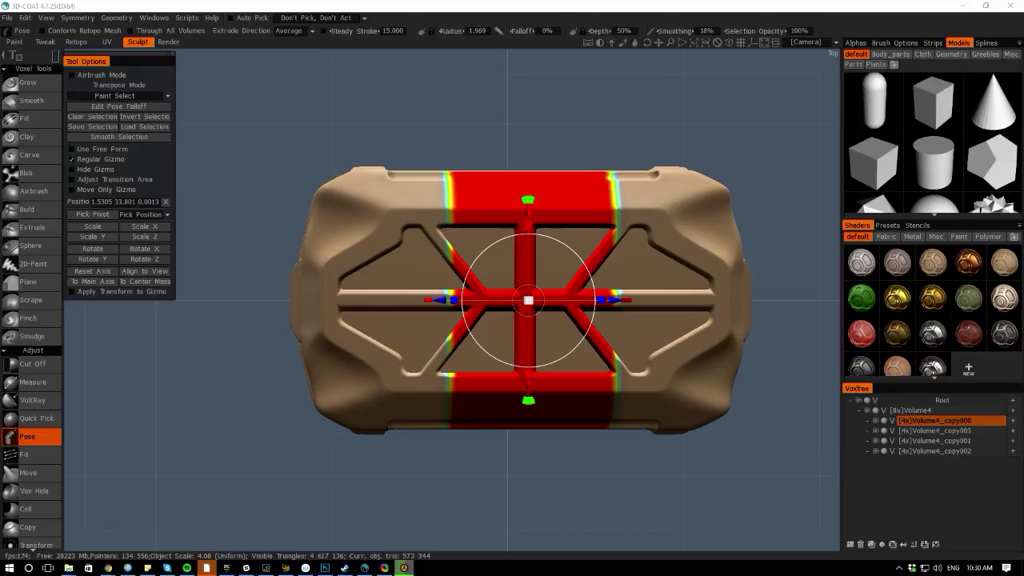
Try to widen the lid across its whole selected middle band, ribs included, and undo the change
click(91, 137)
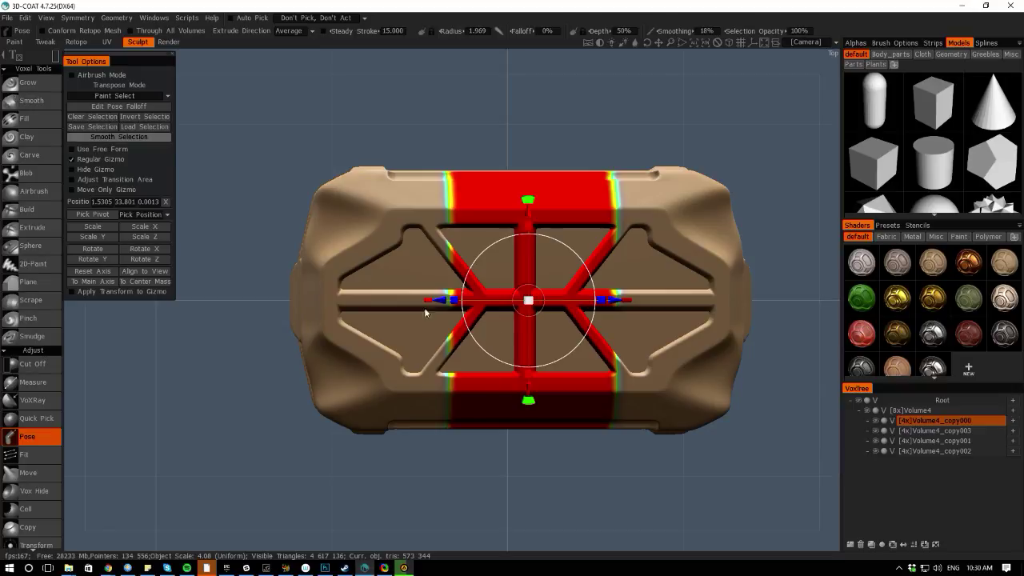
drag(528, 376, 528, 375)
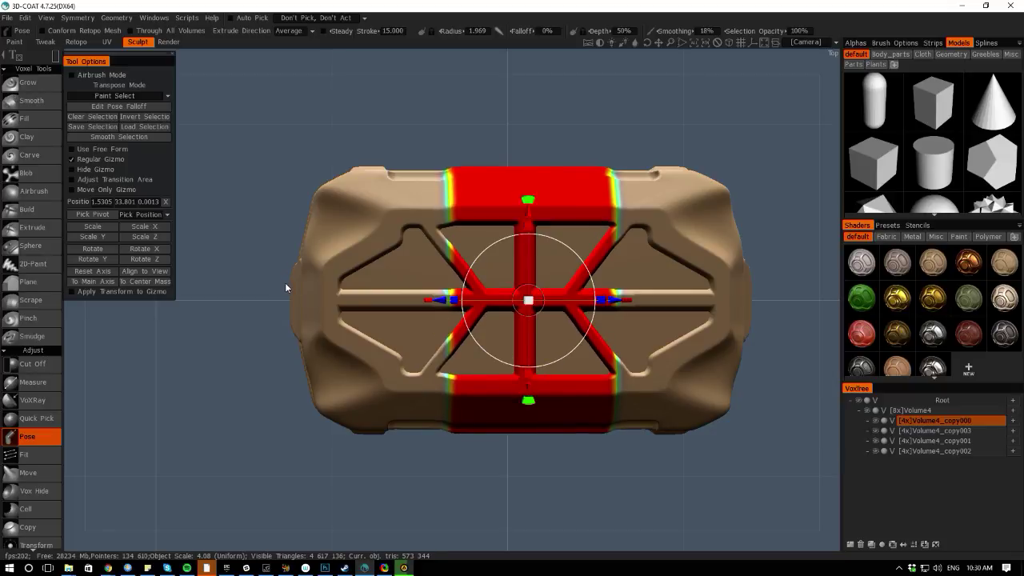
key(ctrl+z)
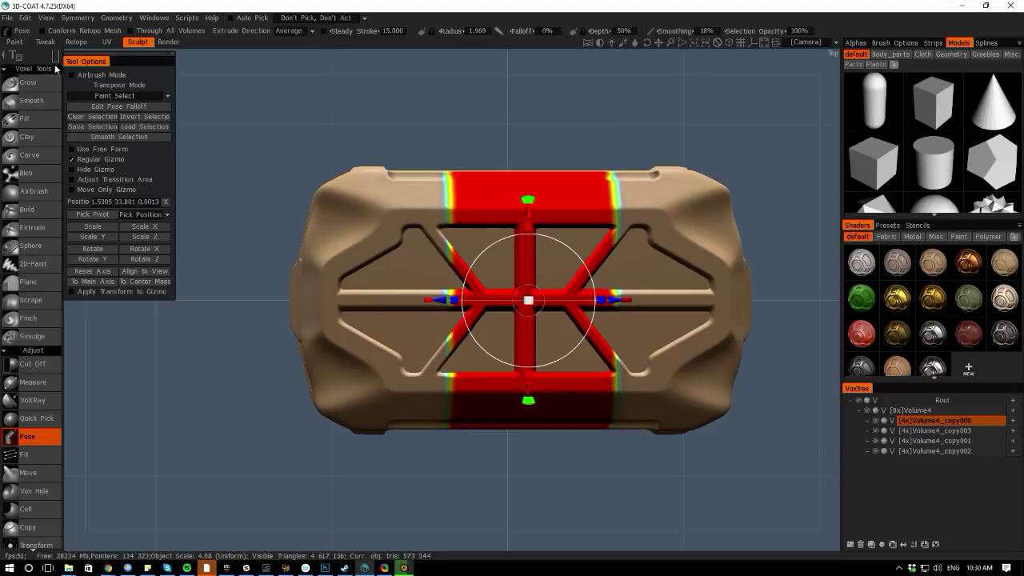
Remove the ribbed centre from the pose selection, push the two remaining side bands slightly outward, and clear the selection
mouse_move(655, 215)
mouse_down()
mouse_move(582, 287)
mouse_move(414, 366)
mouse_move(398, 389)
mouse_up()
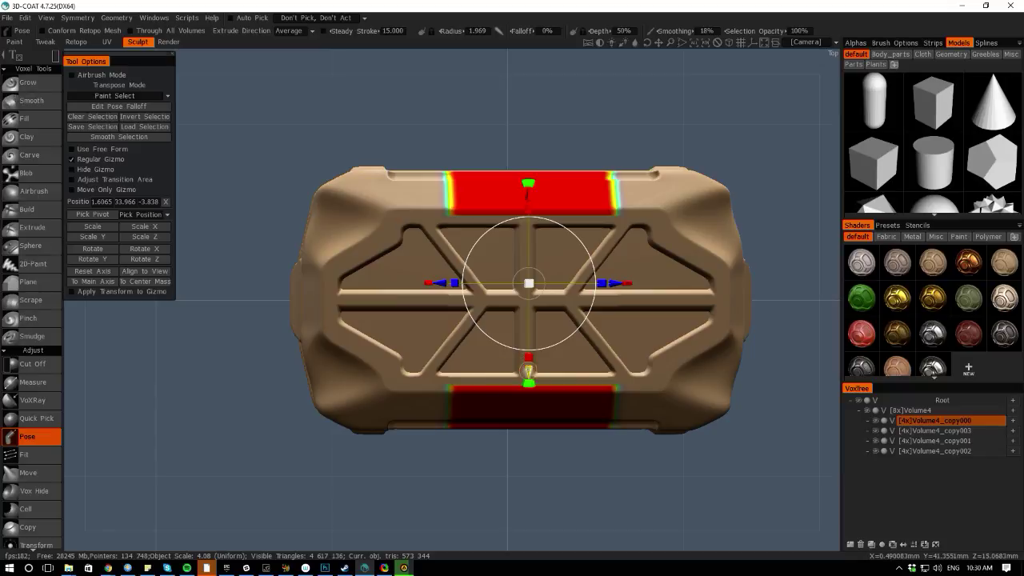
drag(528, 357, 528, 361)
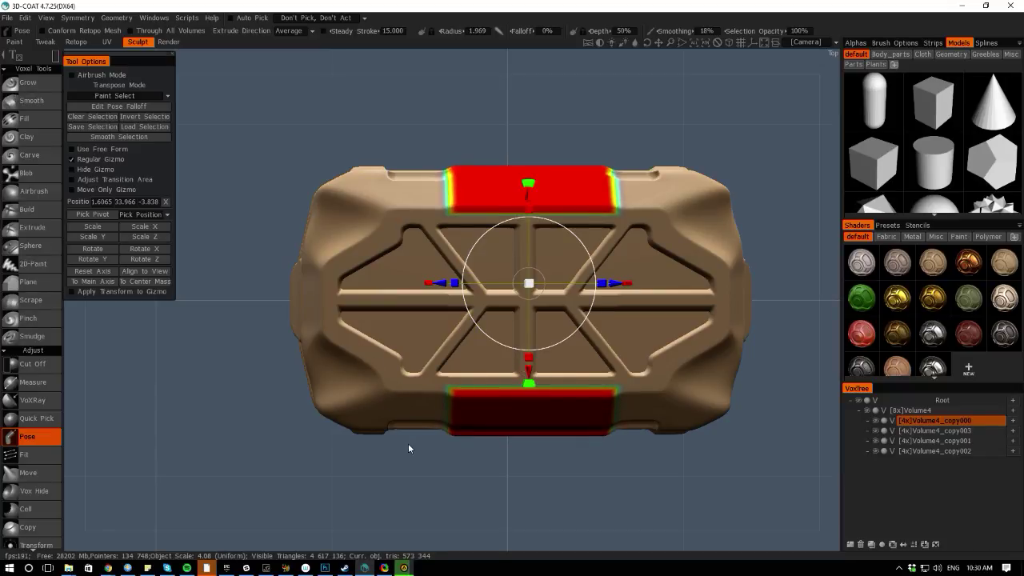
key(ctrl+d)
Increase the lid volume's voxel resolution to 8x with the Res+ command
drag(482, 550, 422, 535)
scroll(341, 474, up, 5)
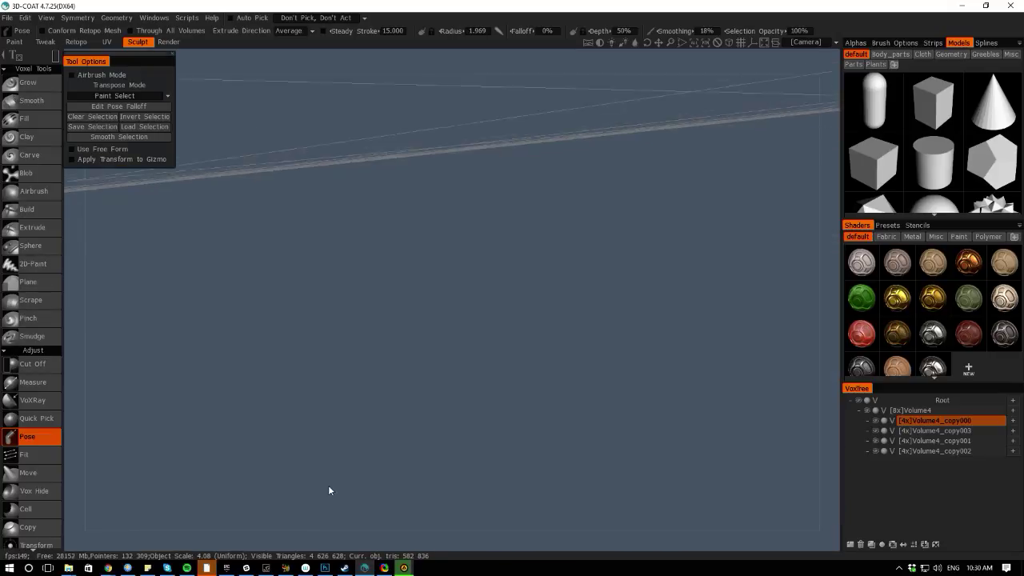
scroll(315, 472, down, 3)
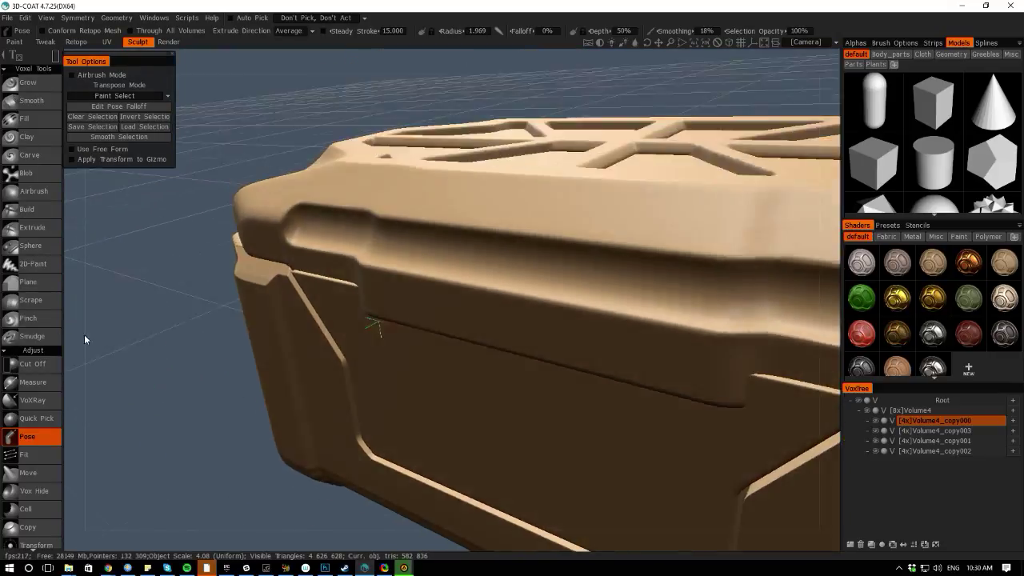
drag(84, 339, 208, 432)
mouse_move(549, 518)
mouse_down()
mouse_move(514, 496)
mouse_move(466, 489)
mouse_up()
key(space)
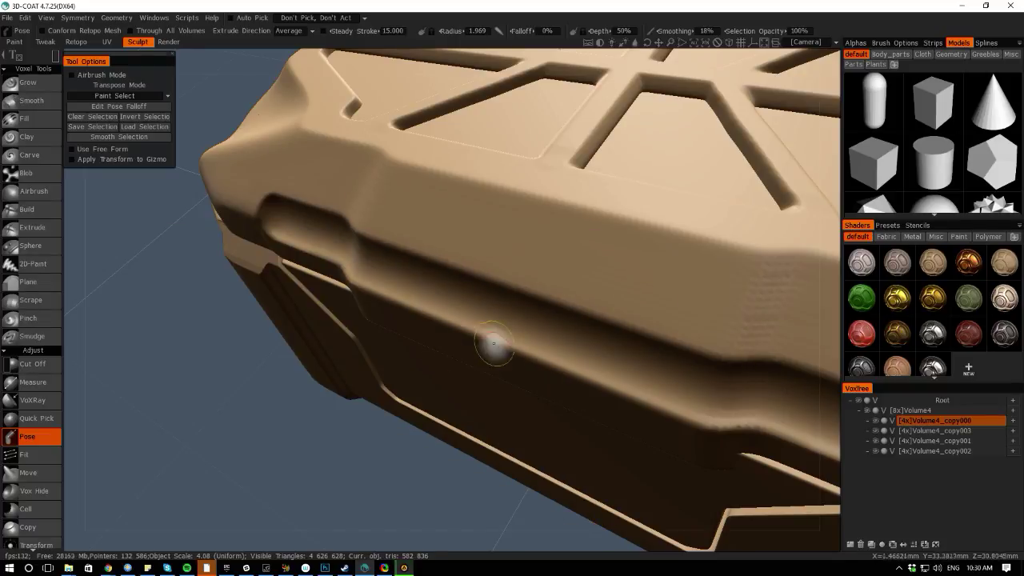
key(space)
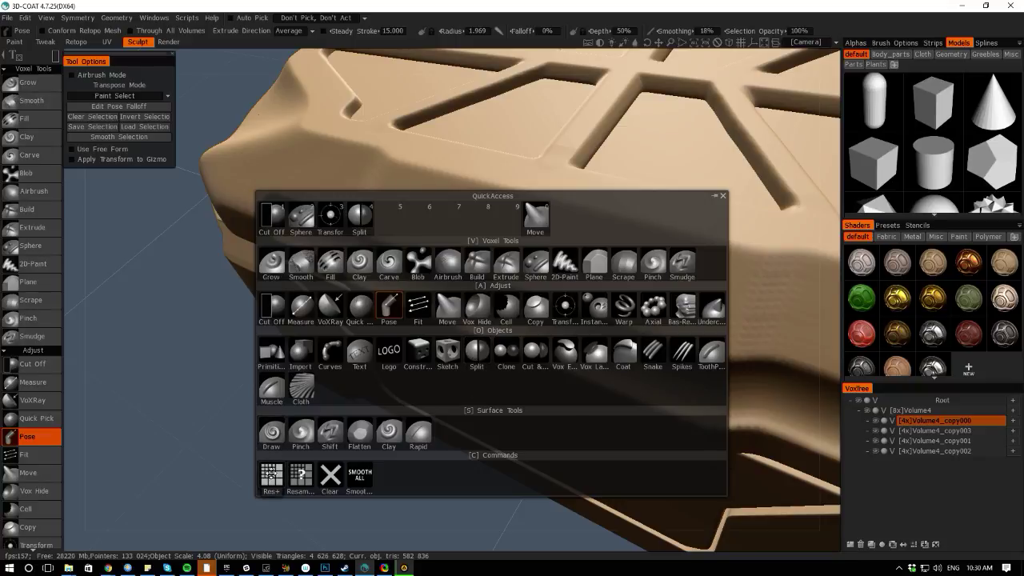
click(272, 474)
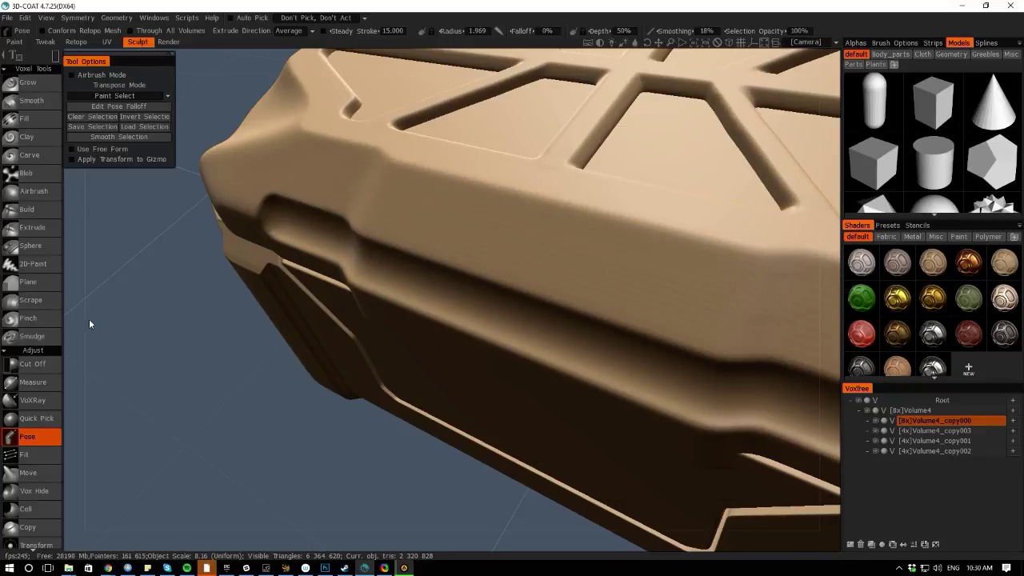
Make the front panel volume active and face the front of the case squarely in orthographic view
drag(90, 320, 91, 392)
right_drag(91, 393, 272, 436)
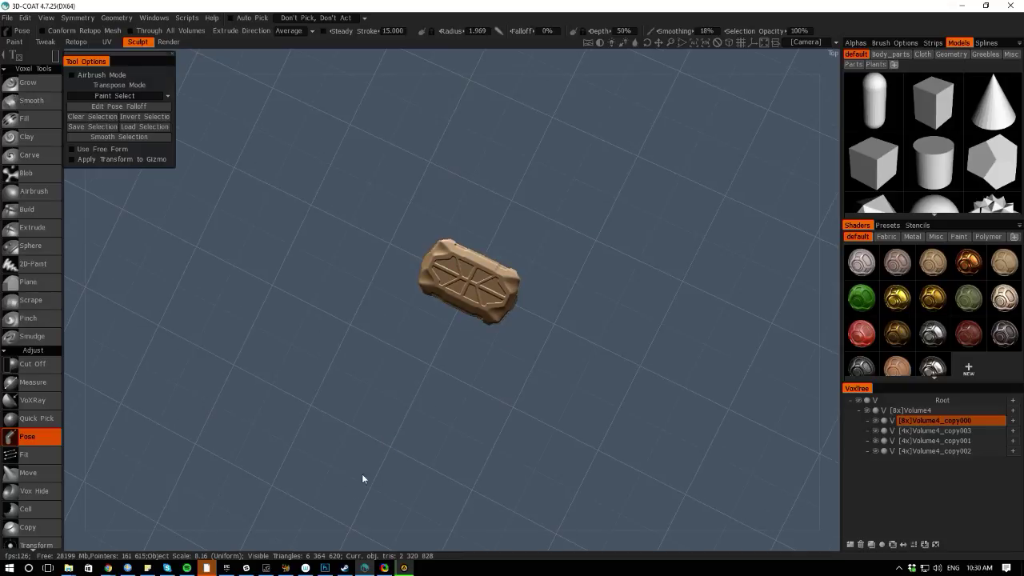
scroll(309, 400, up, 8)
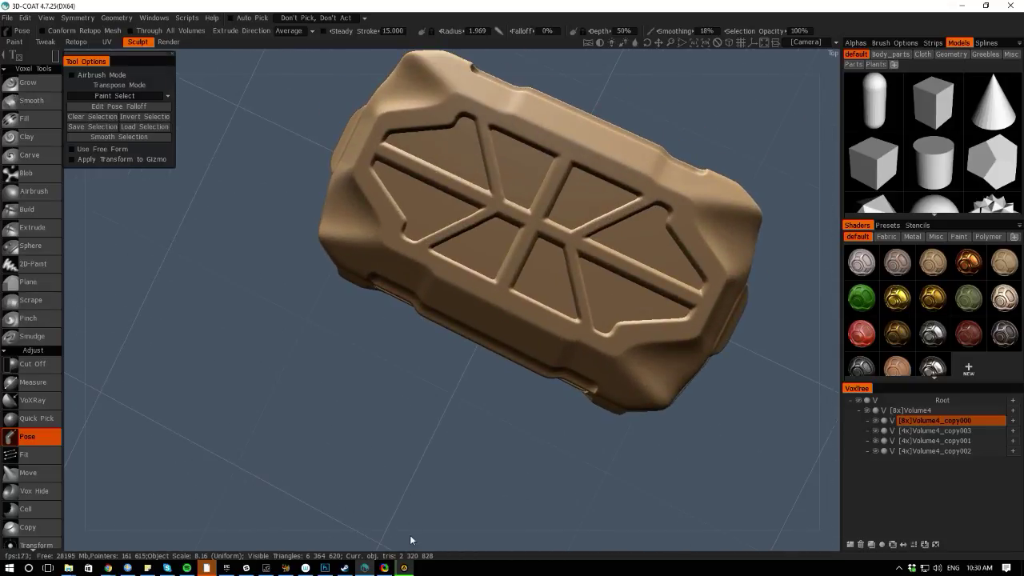
drag(411, 540, 489, 336)
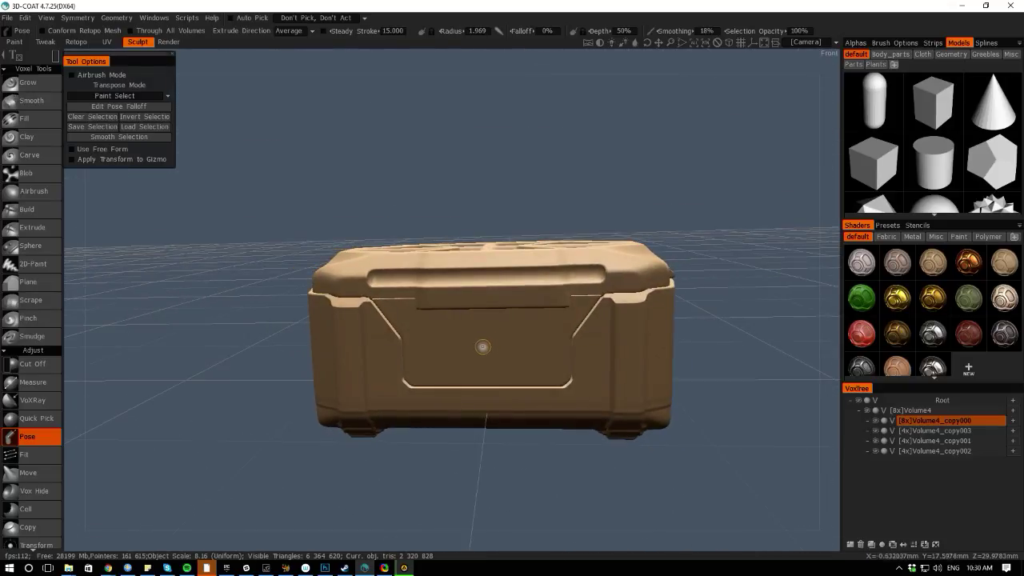
key(h)
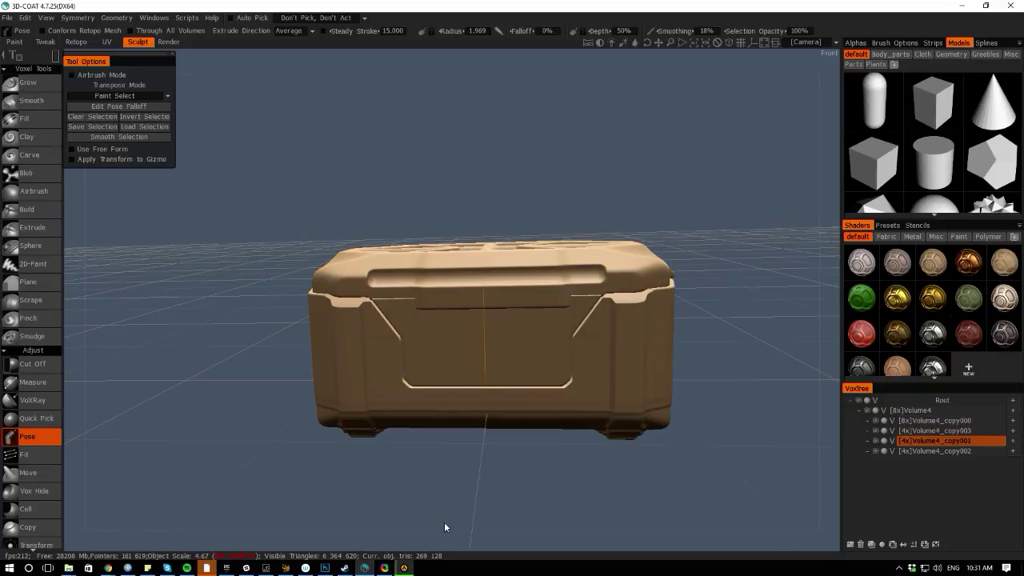
drag(444, 527, 469, 515)
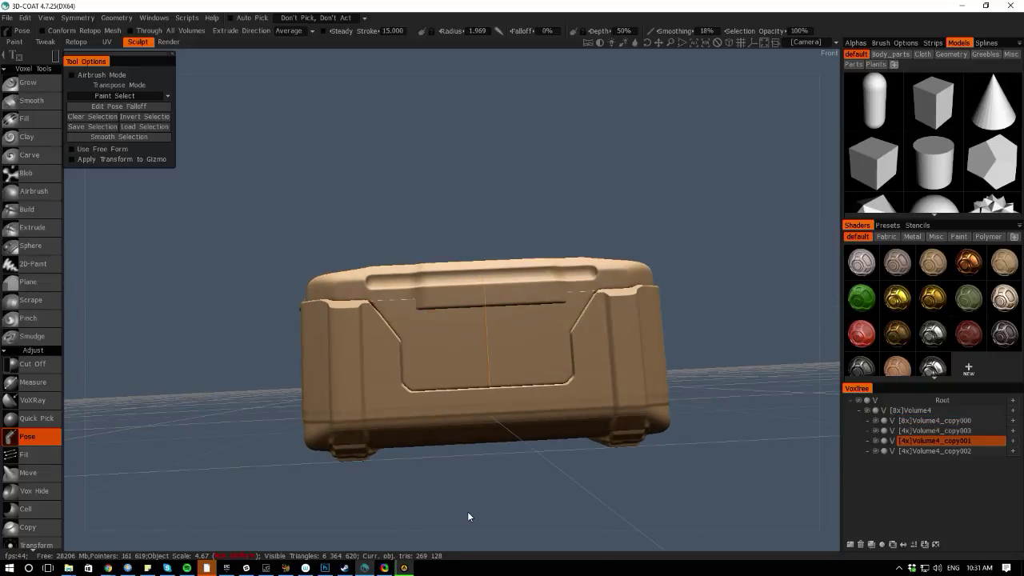
shift+drag(88, 273, 93, 288)
right_drag(93, 288, 115, 304)
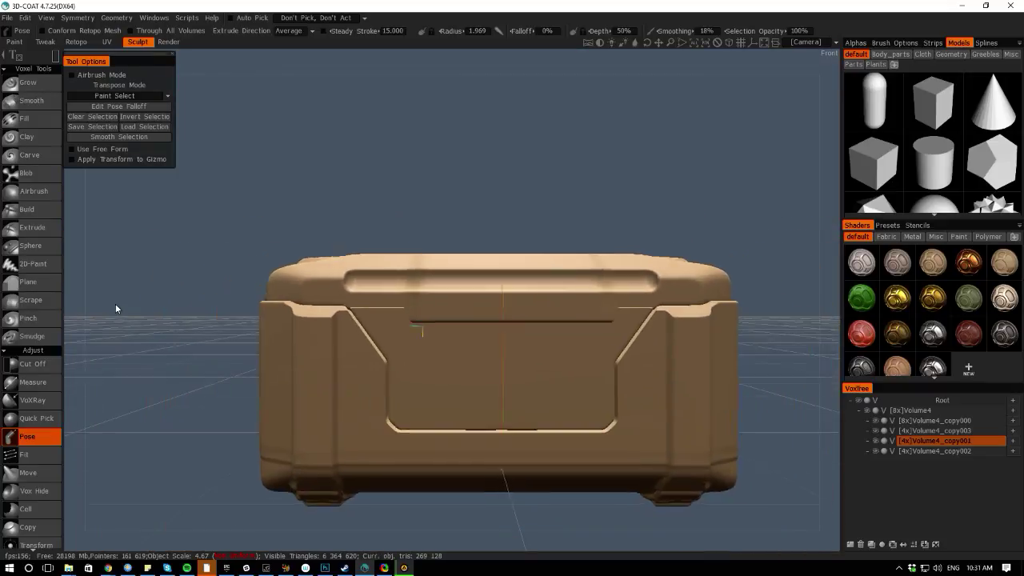
scroll(120, 308, down, 3)
drag(193, 275, 196, 266)
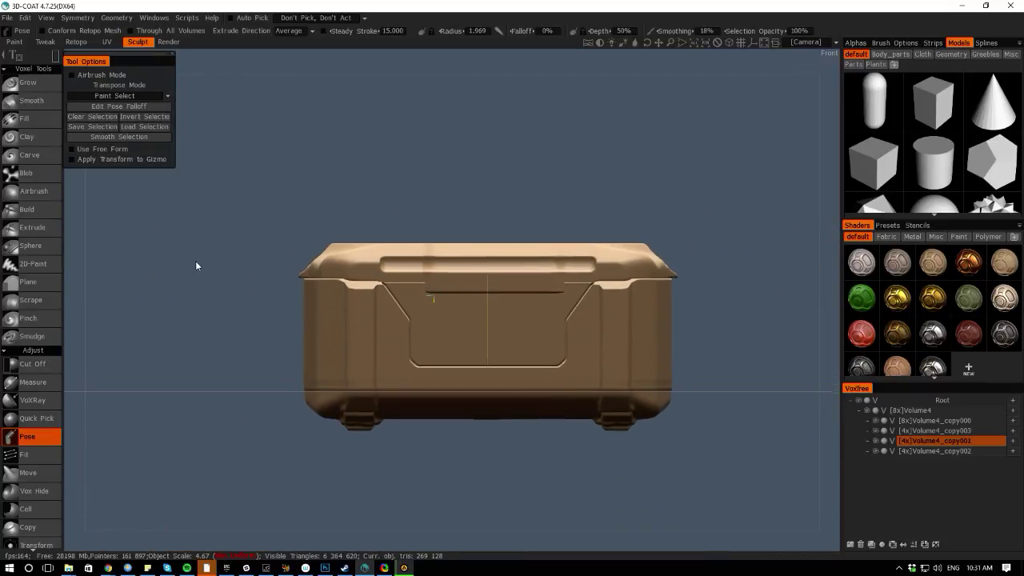
right_drag(195, 265, 260, 337)
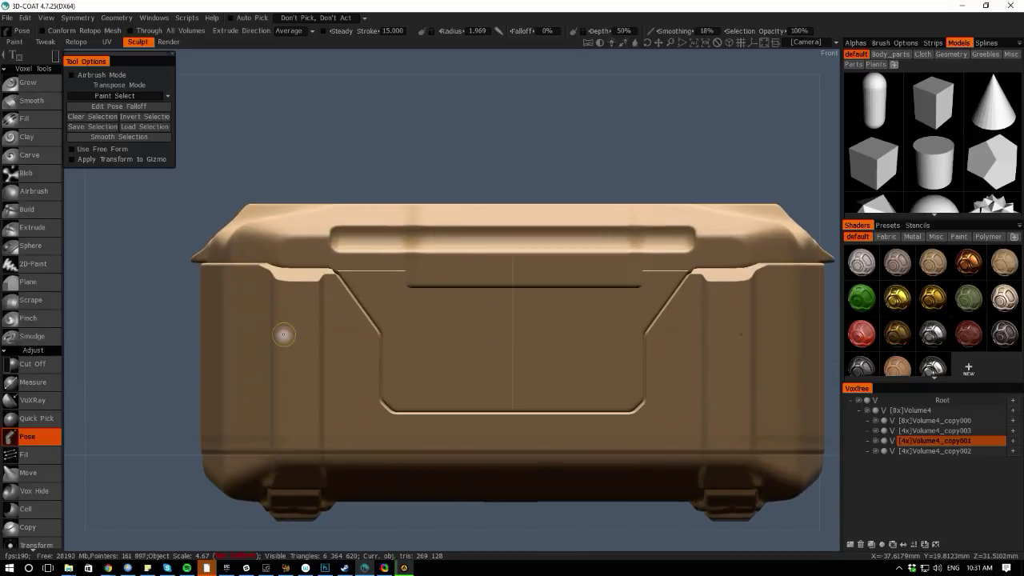
Compare the front of the case in perspective and orthographic projection, returning to the orthographic view
key(5)
key(5)
key(5)
key(5)
key(5)
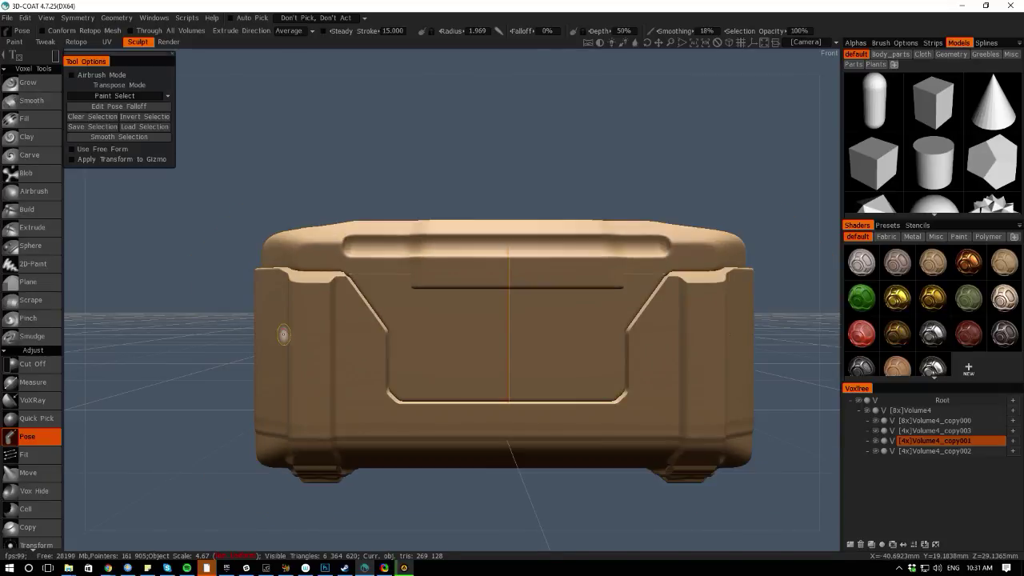
key(5)
key(5)
key(KP_5)
key(KP_5)
key(KP_5)
key(KP_5)
key(KP_5)
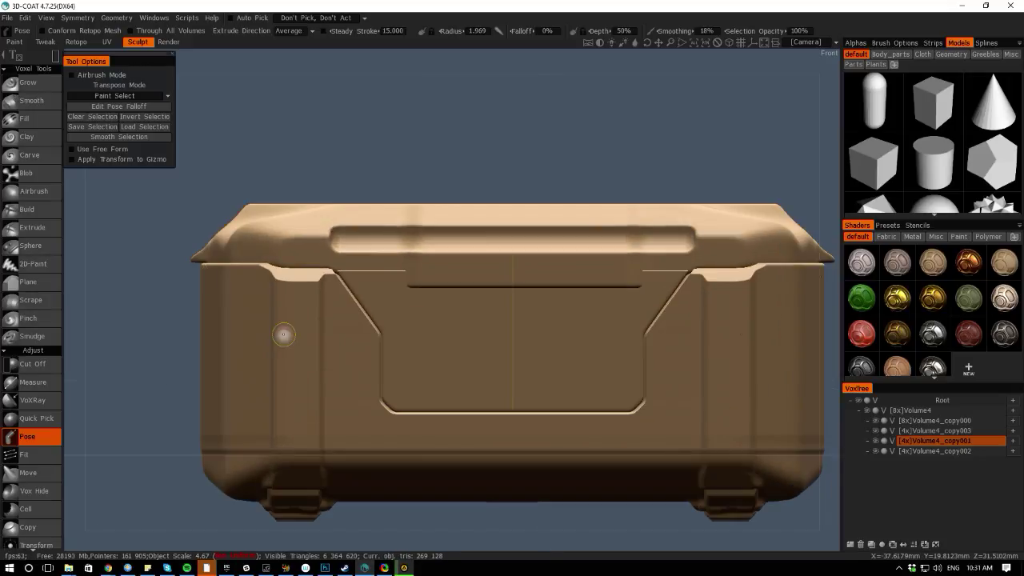
key(KP_5)
key(KP_5)
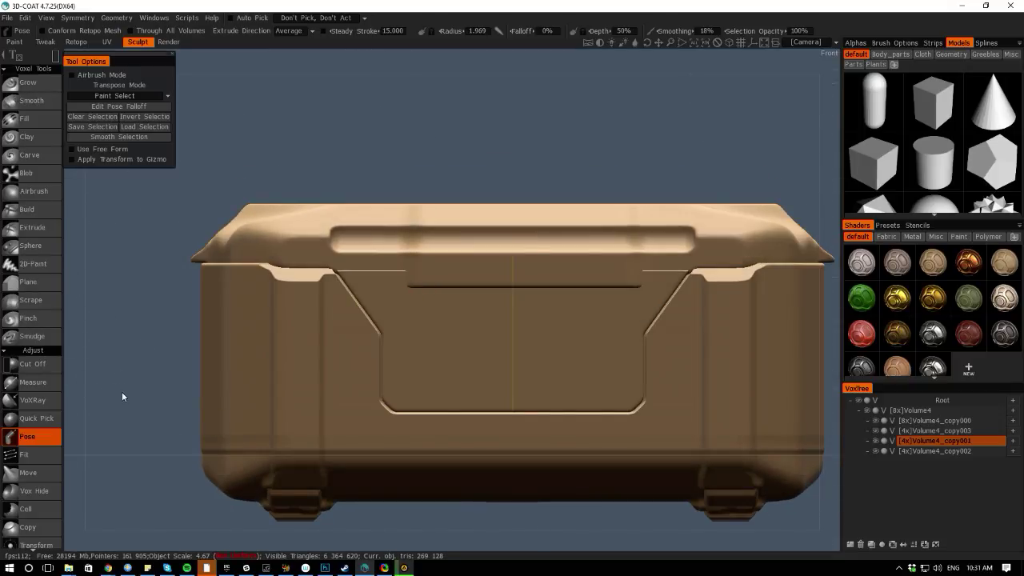
Convert the front panel volume to uniform space
right_click(918, 439)
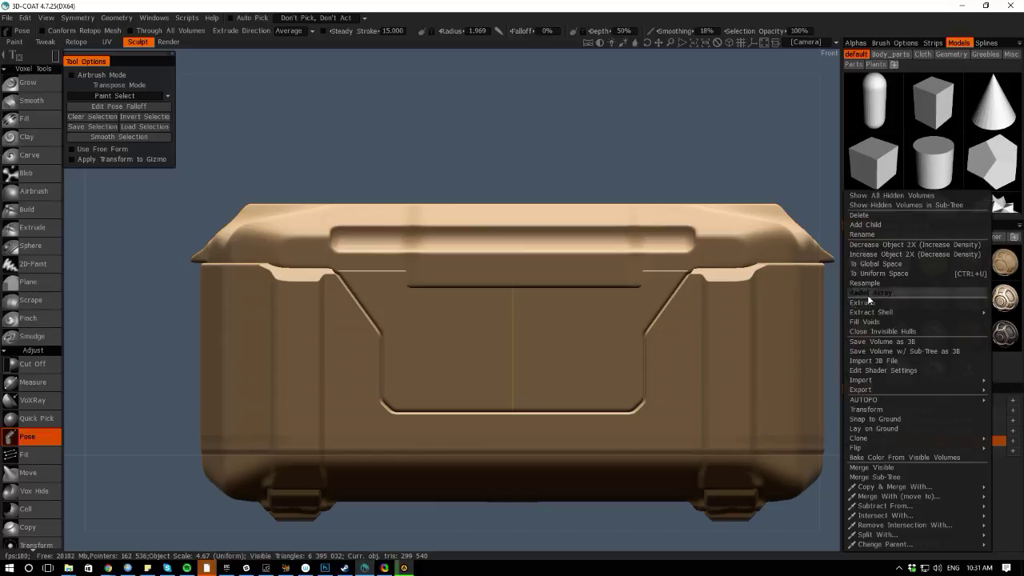
key(space)
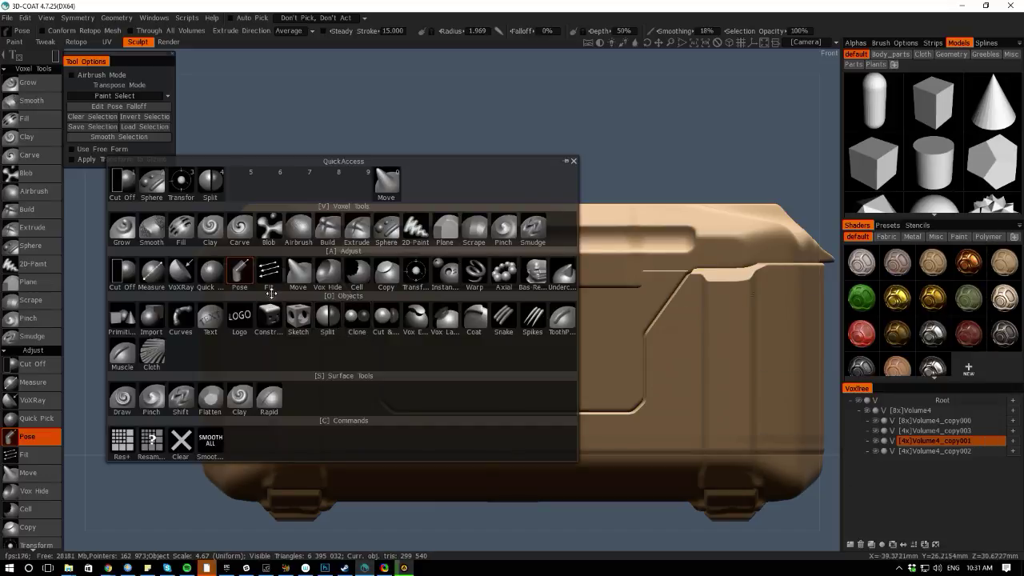
key(space)
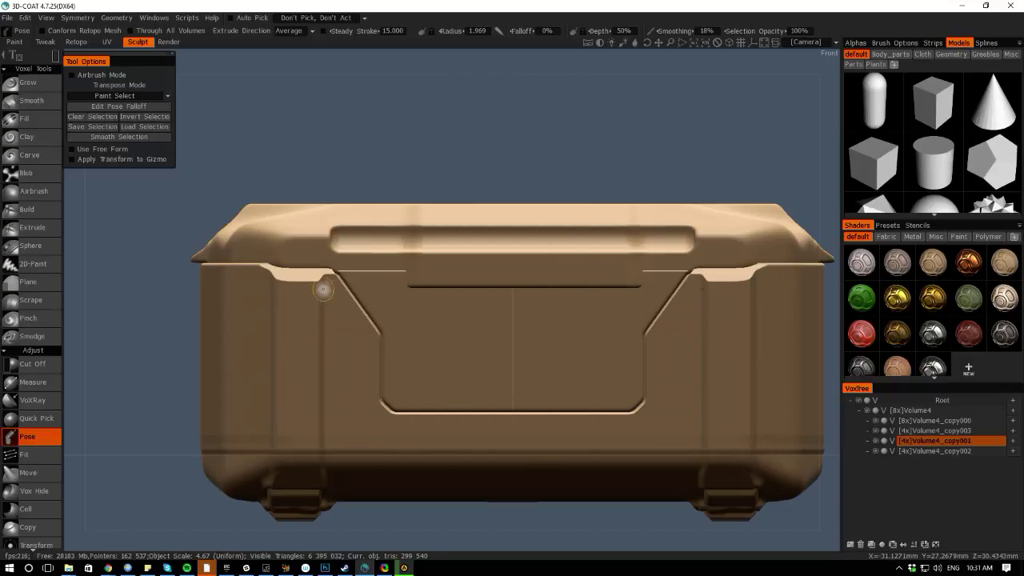
Pose-select the slanted upper corner areas on both sides of the front panel, reset the gizmo axis, and move them slightly down
drag(322, 292, 375, 319)
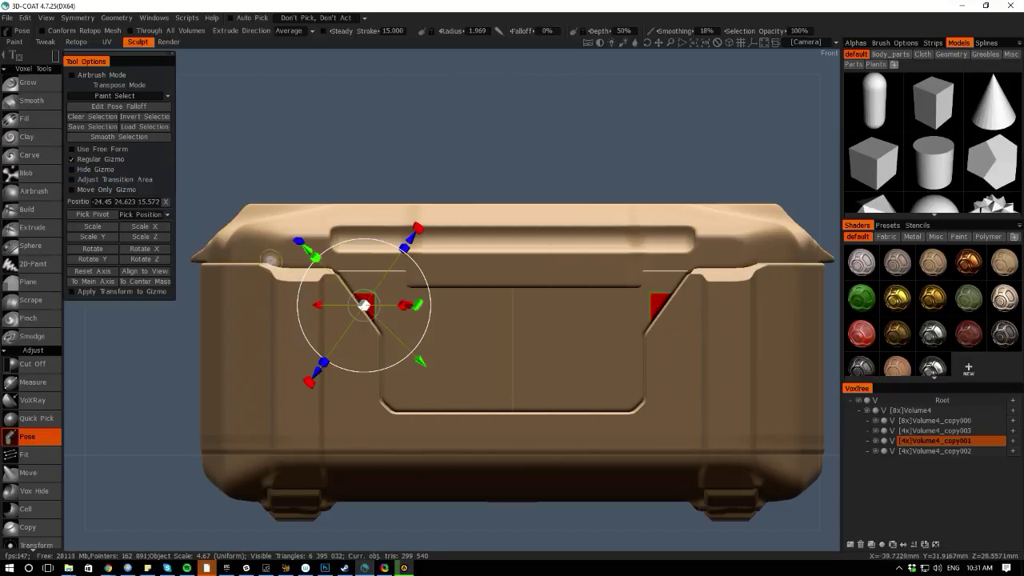
click(293, 309)
drag(378, 346, 314, 276)
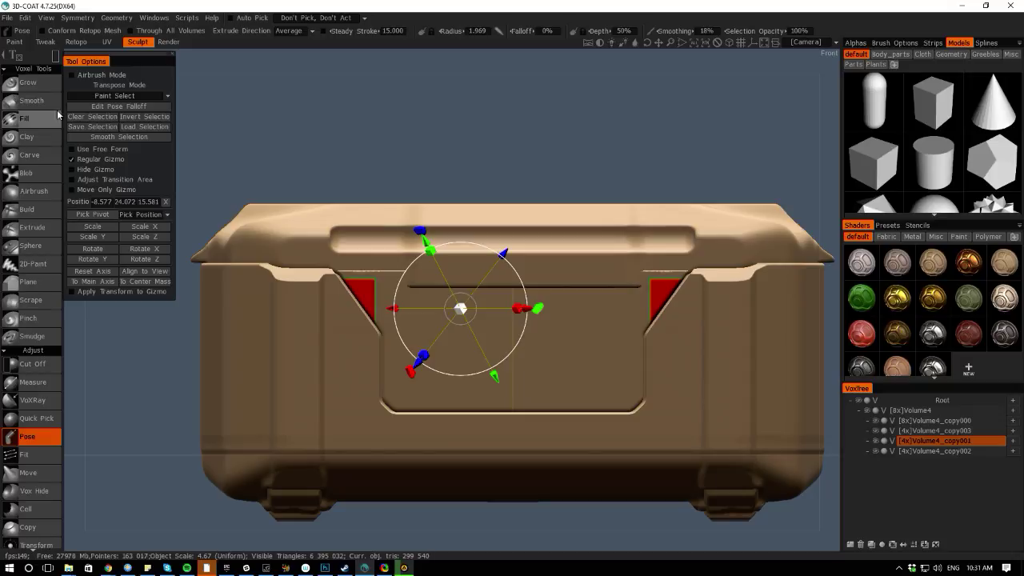
click(83, 272)
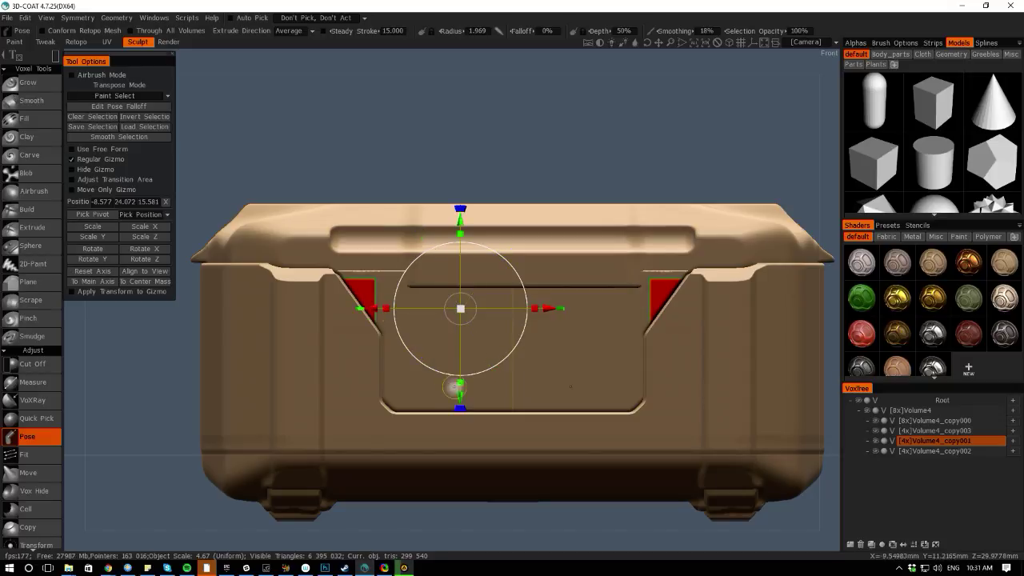
drag(460, 382, 460, 401)
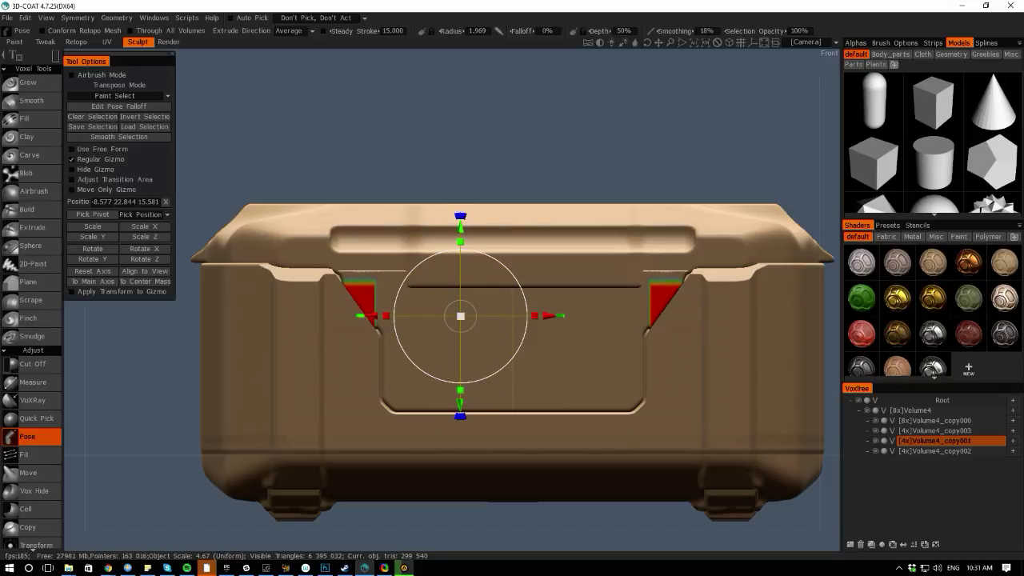
Bring the Google Hangouts window into view to examine the shared backpack silhouette and reference photo, then move it off screen
drag(1023, 128, 299, 64)
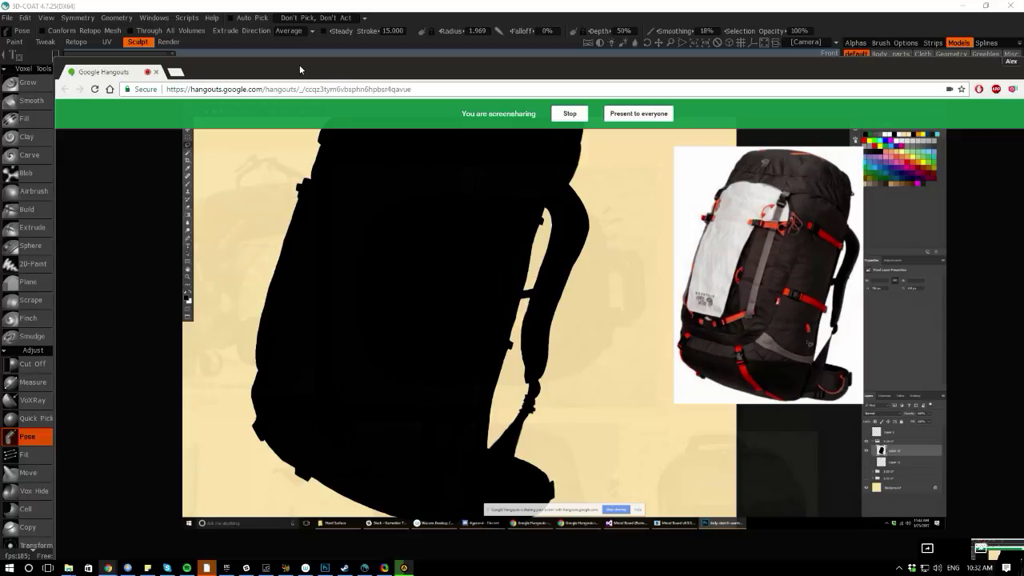
drag(299, 65, 246, 45)
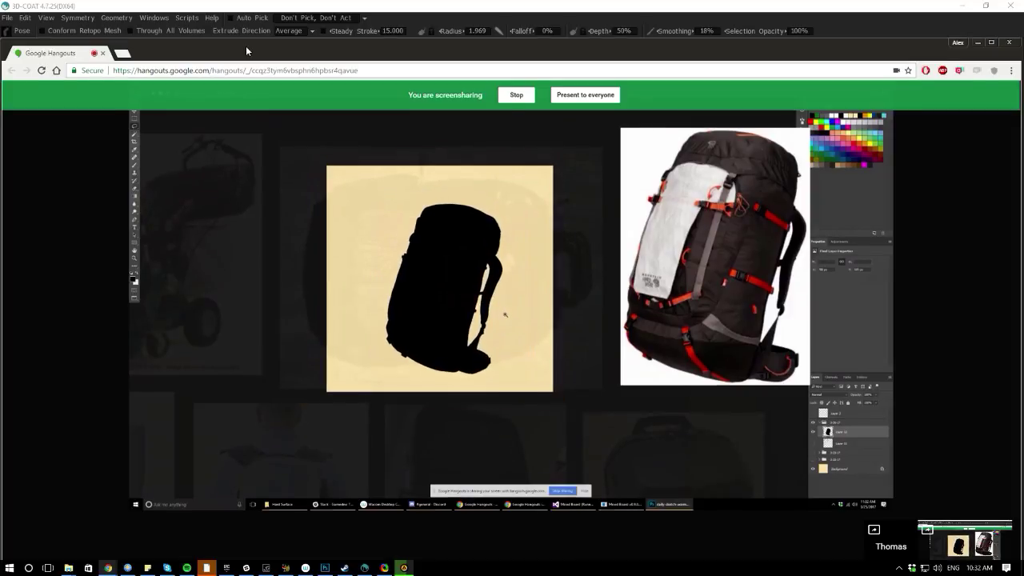
drag(246, 46, 244, 46)
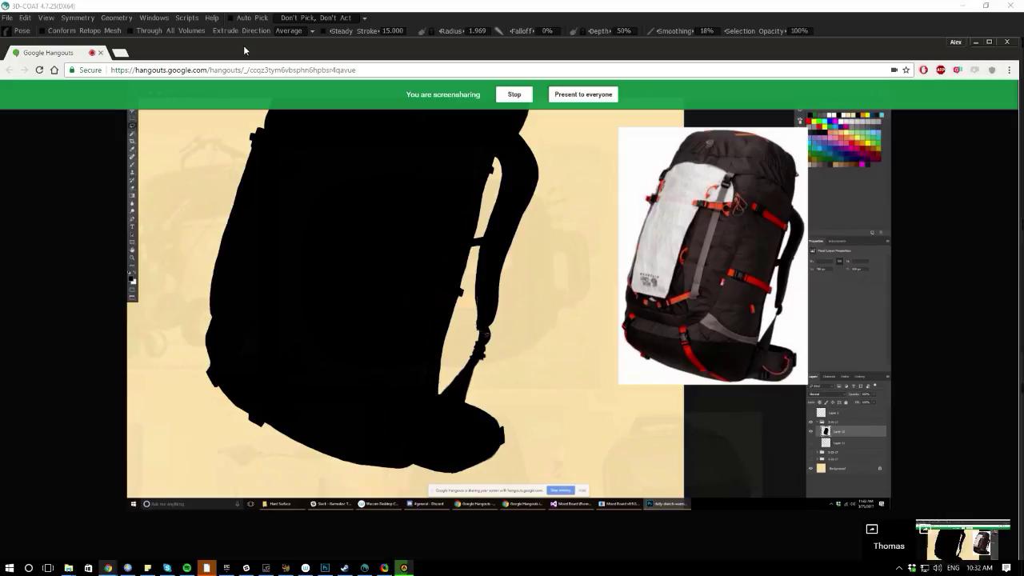
drag(243, 45, 241, 46)
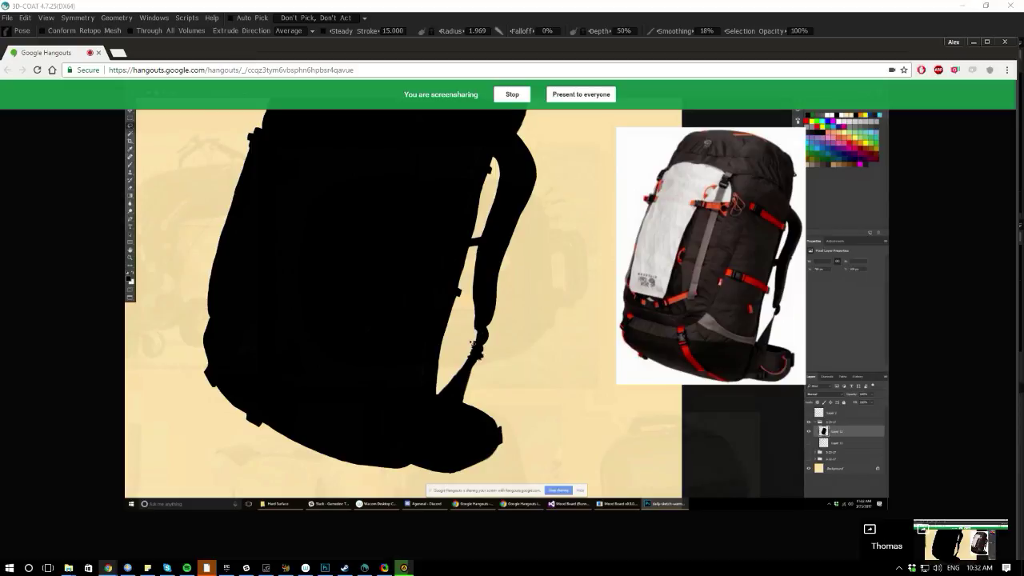
drag(242, 45, 241, 46)
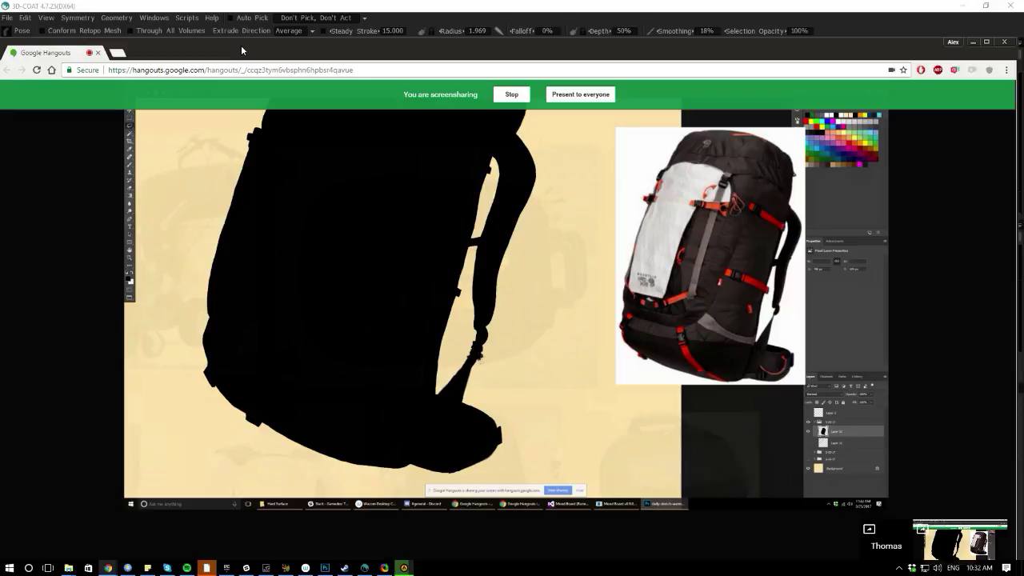
drag(242, 47, 227, 40)
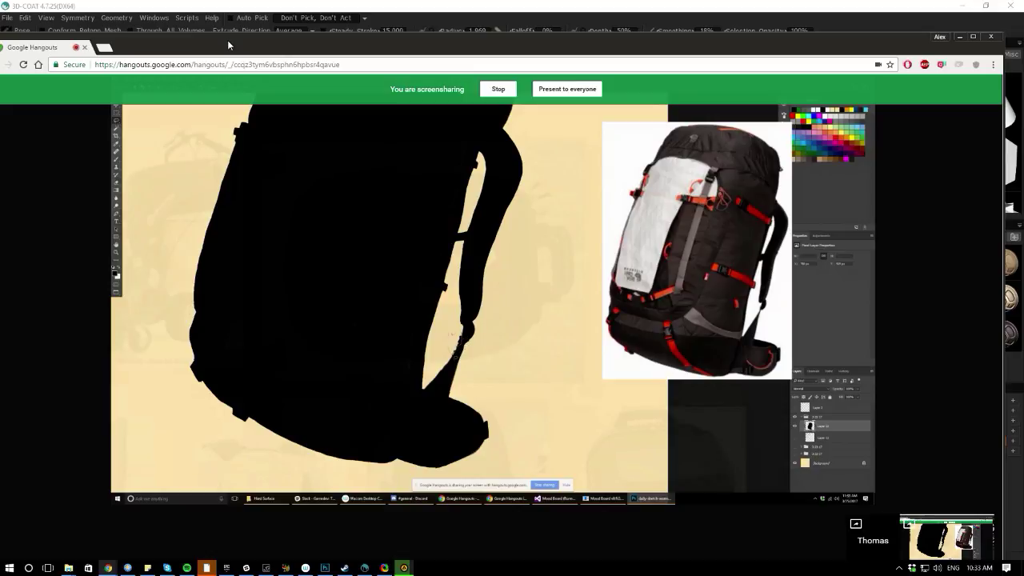
drag(227, 40, 227, 41)
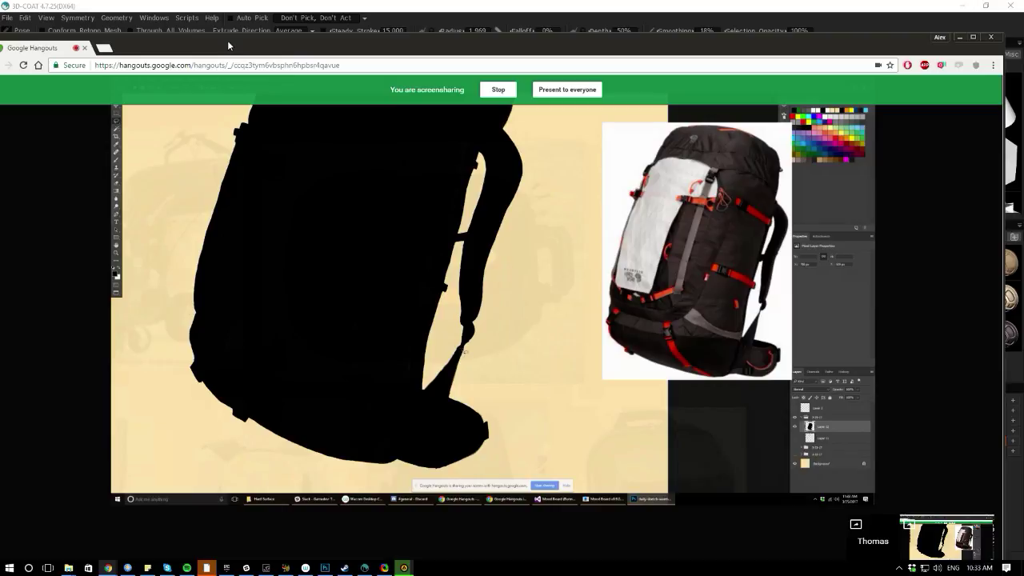
mouse_move(228, 42)
mouse_down()
mouse_move(97, 32)
mouse_move(854, 116)
mouse_move(1023, 120)
mouse_up()
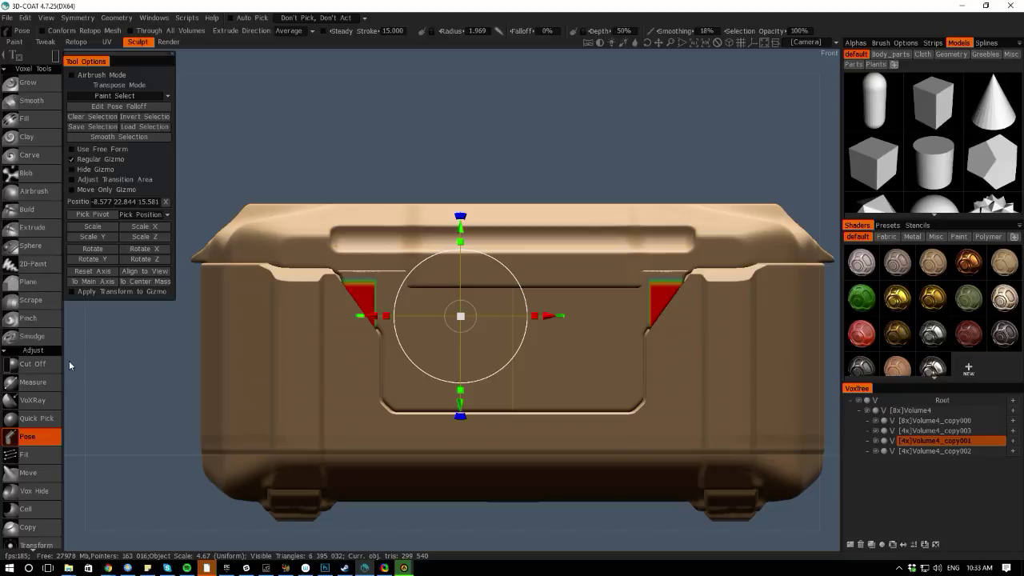
Clear the pose selection and hide the other child volumes so only the front panel and case body stay visible
key(ctrl+z)
drag(70, 361, 111, 336)
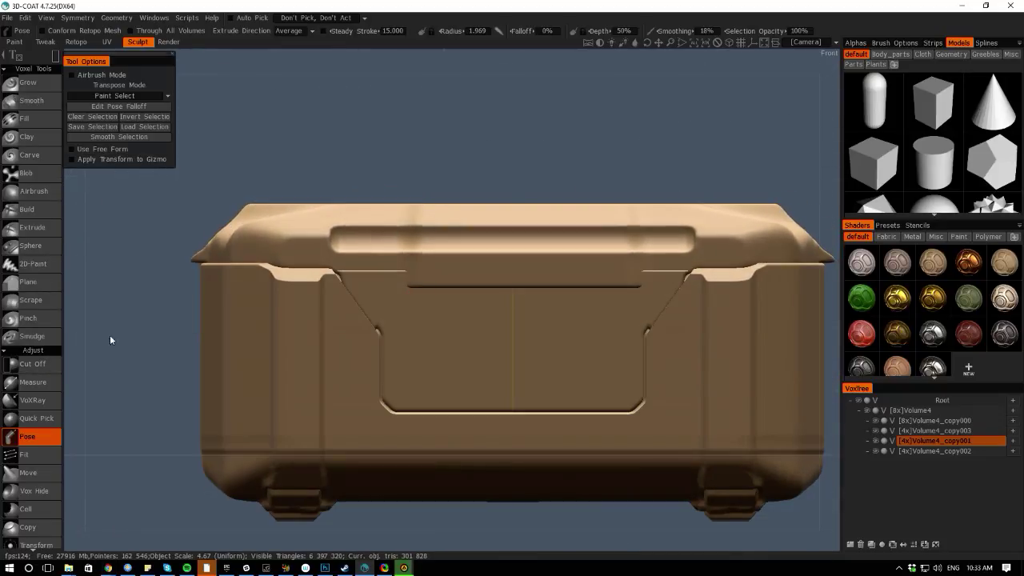
click(876, 442)
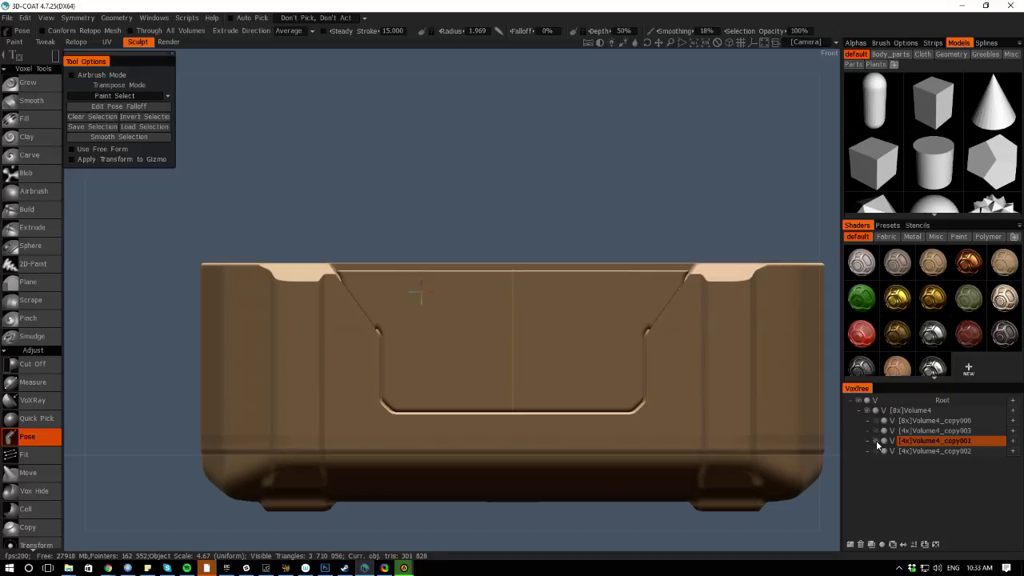
click(875, 442)
click(867, 409)
click(866, 409)
click(874, 440)
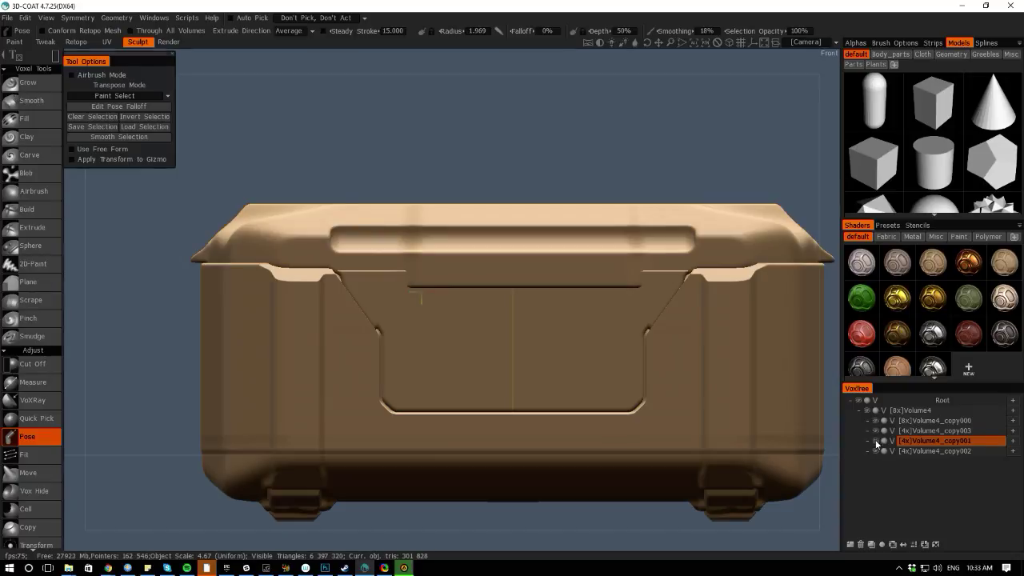
click(876, 442)
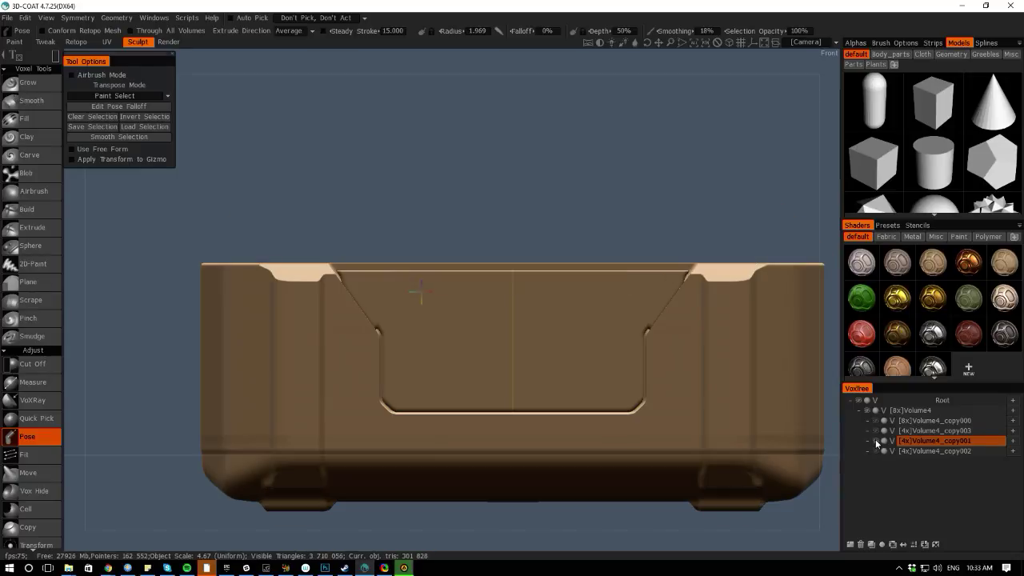
Toggle isolation of the front panel and the case body's visibility for comparison, leaving all child volumes shown
click(875, 440)
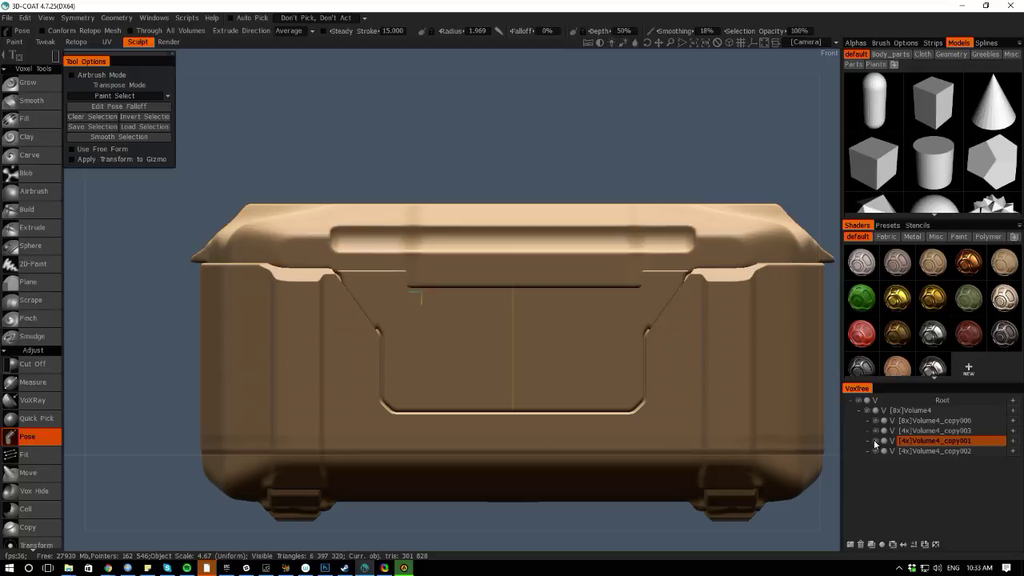
click(875, 441)
click(875, 441)
click(876, 441)
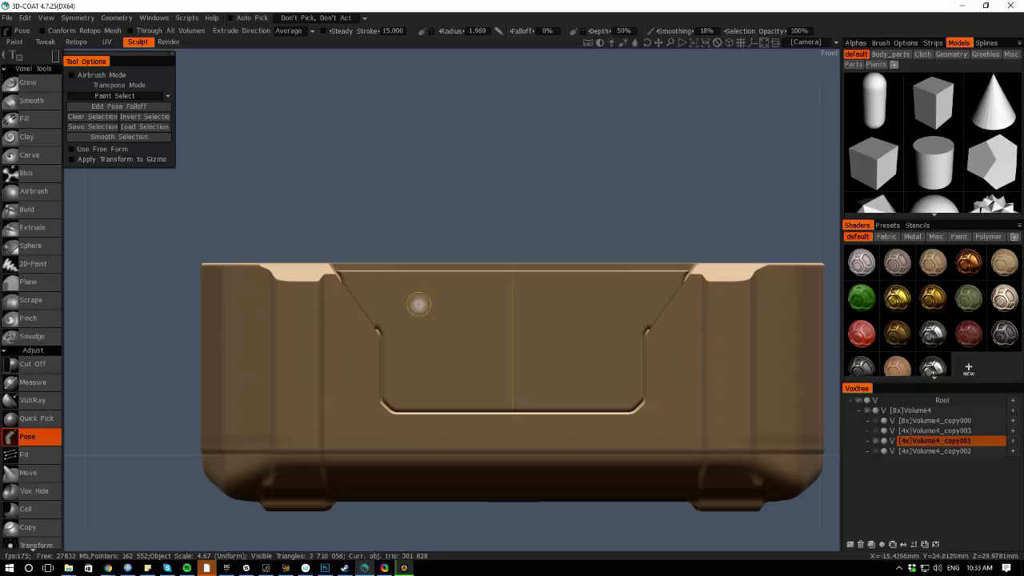
drag(74, 269, 62, 298)
click(874, 440)
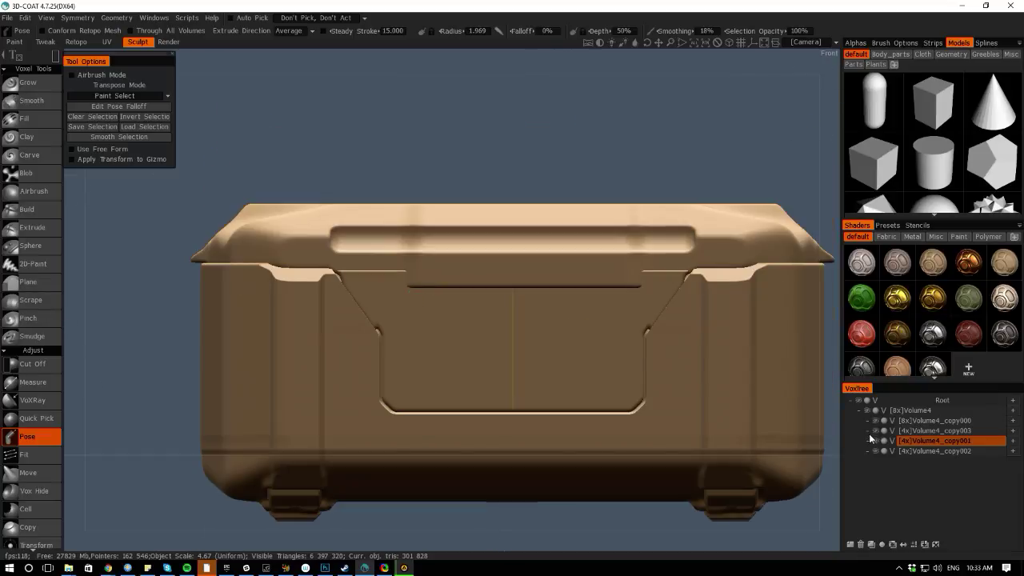
click(875, 419)
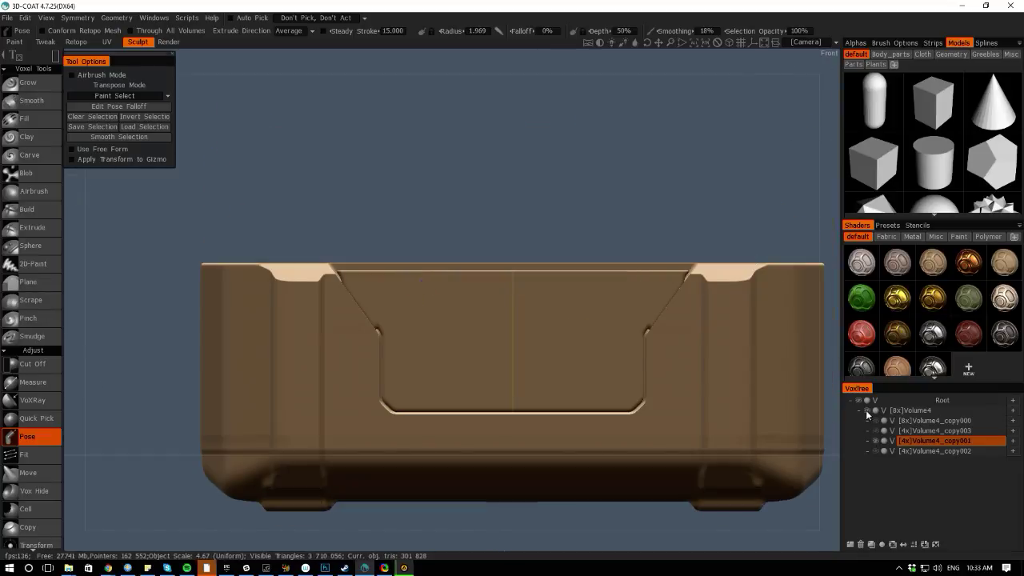
click(867, 410)
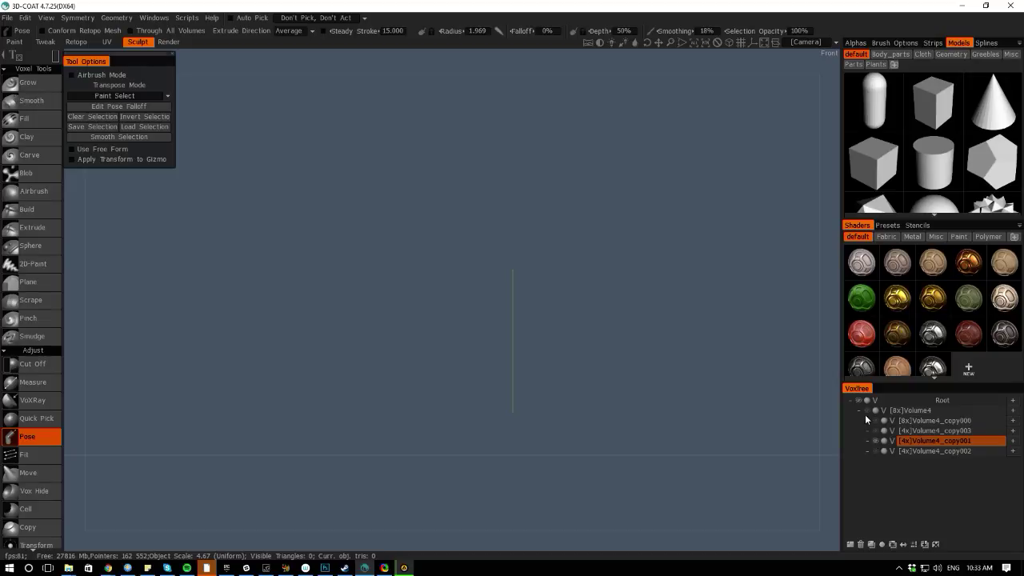
click(866, 410)
click(875, 421)
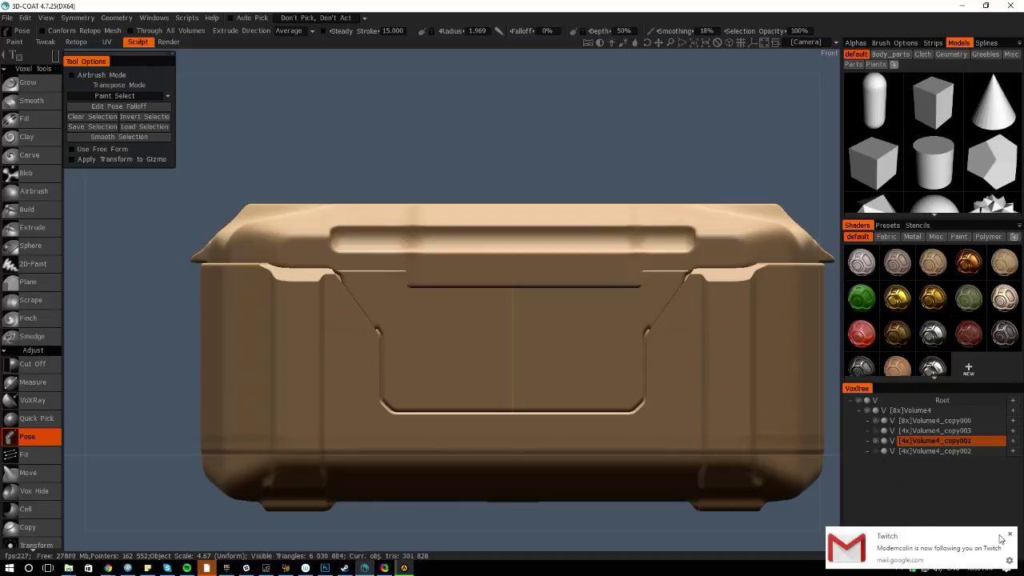
click(874, 451)
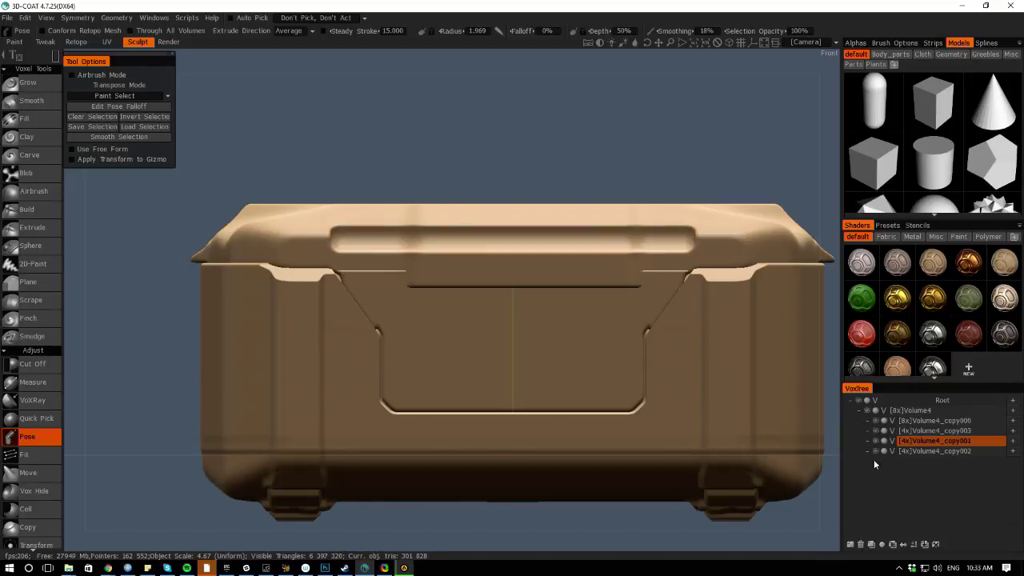
Duplicate the front panel volume, try moving the copy elsewhere in the volume hierarchy, and delete the copy
click(893, 544)
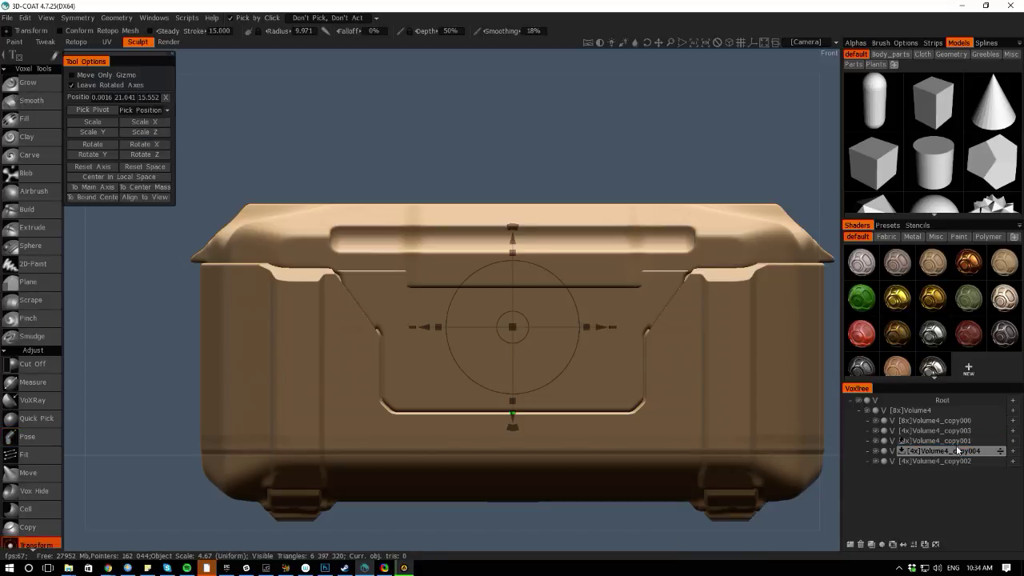
drag(1001, 451, 991, 407)
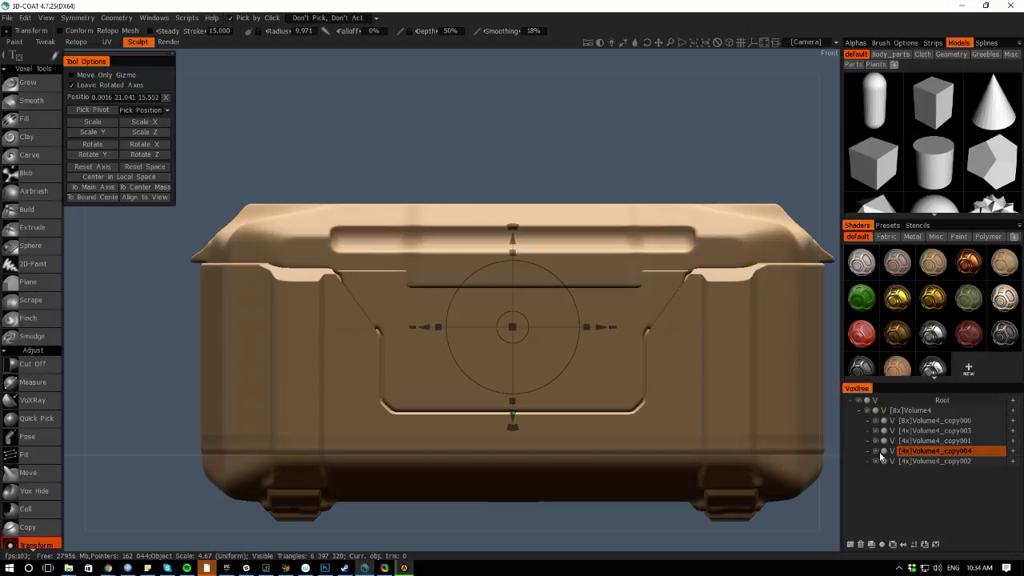
drag(1001, 452, 987, 490)
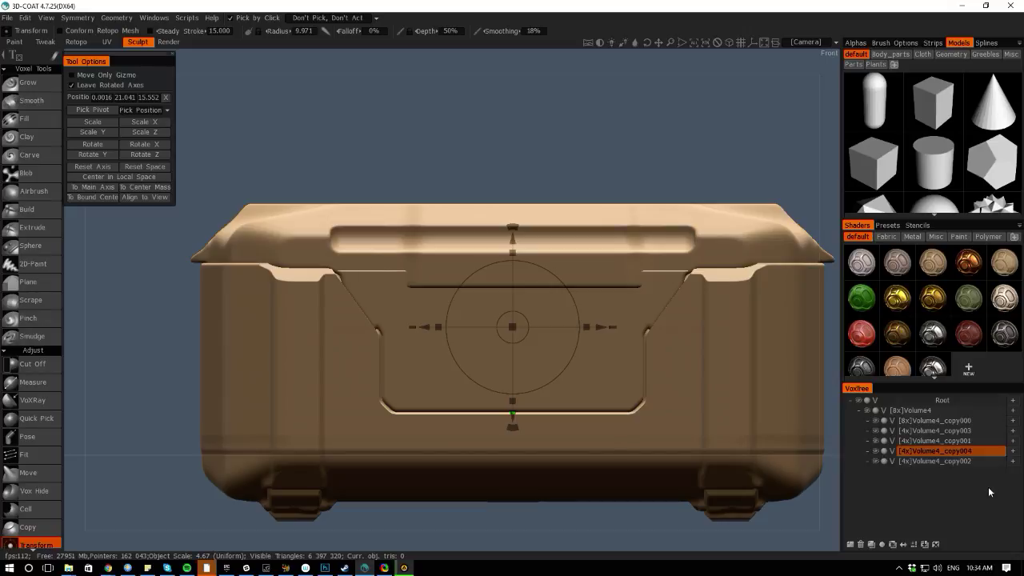
mouse_move(999, 451)
mouse_down()
mouse_move(870, 400)
mouse_move(996, 400)
mouse_move(1007, 410)
mouse_move(997, 452)
mouse_move(1012, 401)
mouse_move(1001, 451)
mouse_move(1000, 426)
mouse_move(880, 401)
mouse_move(1000, 397)
mouse_move(982, 460)
mouse_move(993, 474)
mouse_move(986, 402)
mouse_move(983, 452)
mouse_up()
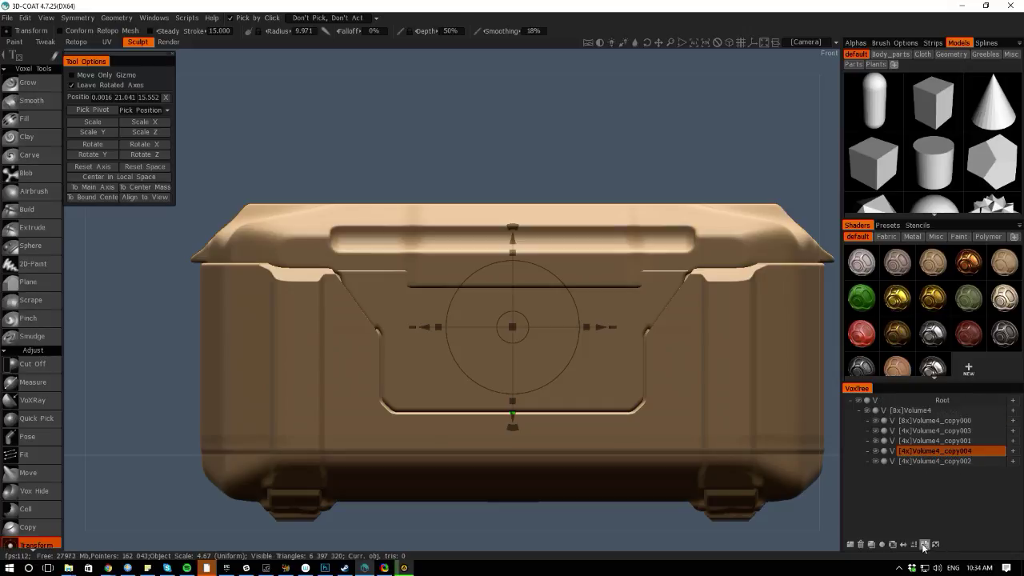
click(860, 543)
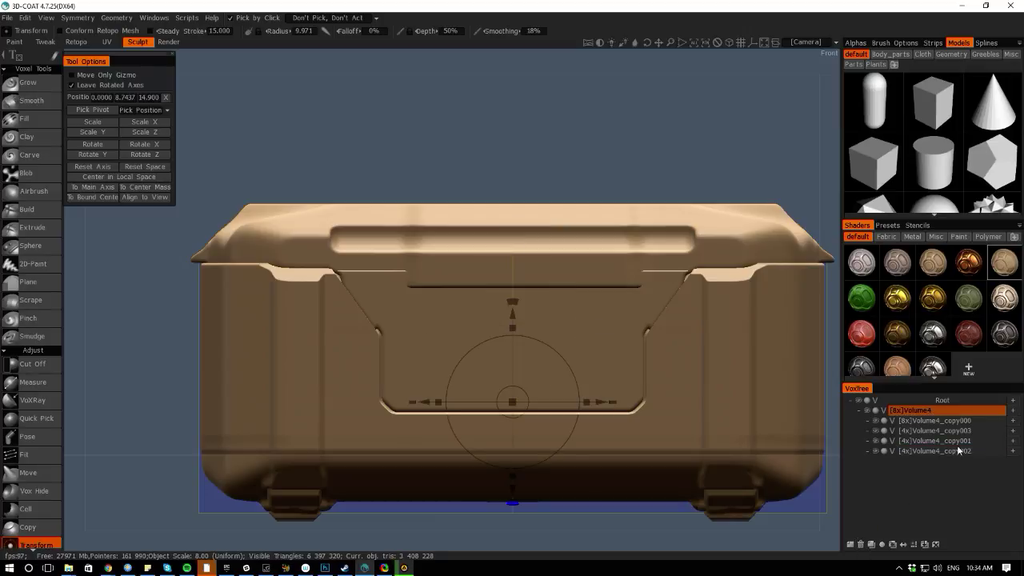
Create a new top-level volume and make the front panel volume its child
click(1012, 401)
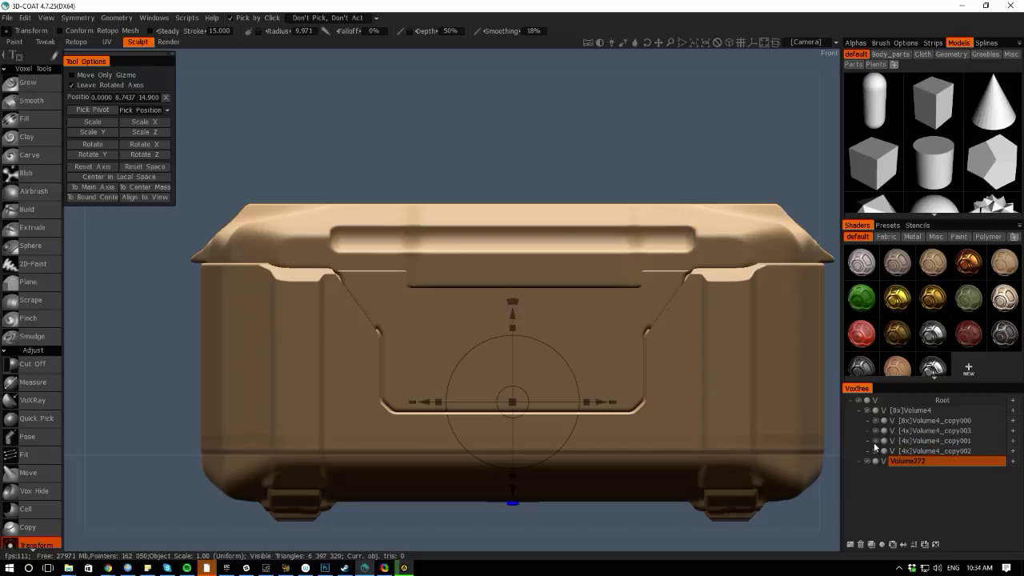
click(1012, 440)
key(Delete)
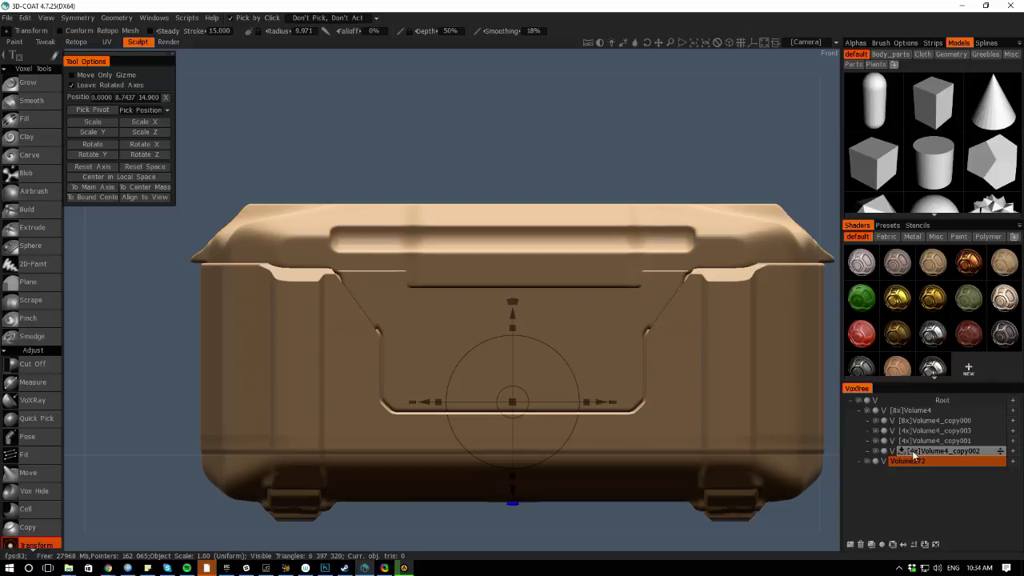
click(911, 442)
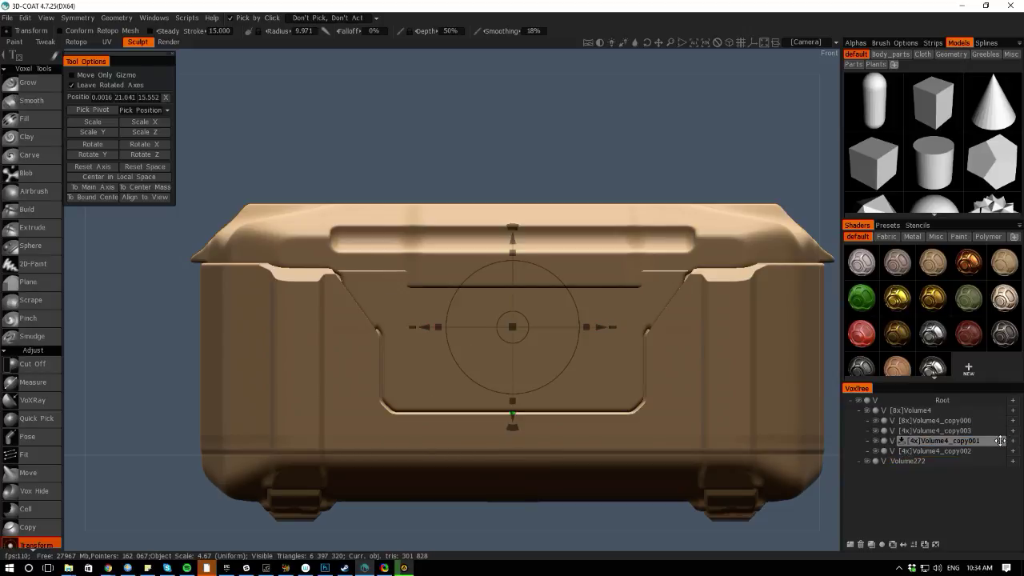
drag(1000, 441, 992, 469)
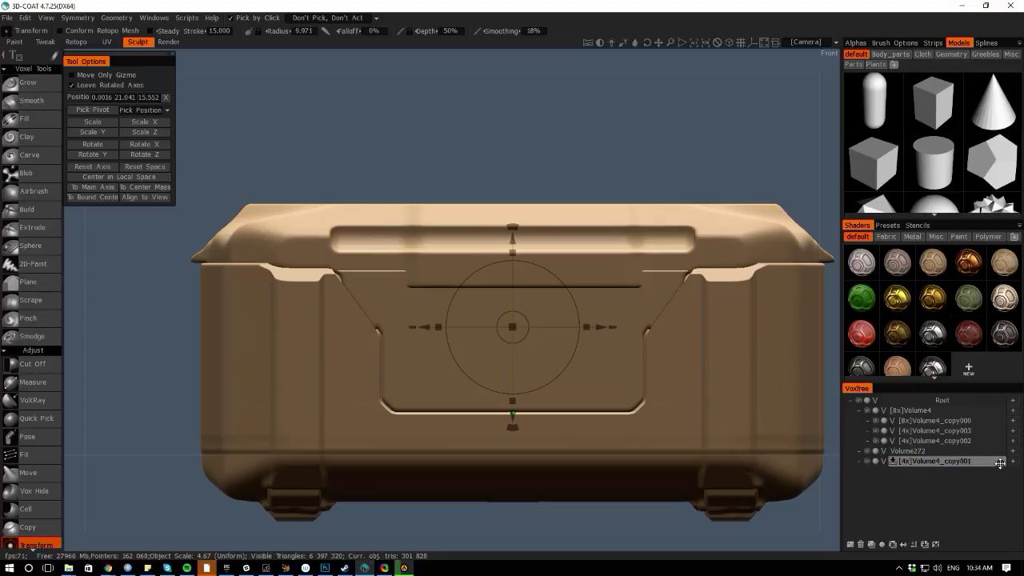
drag(1000, 462, 1013, 452)
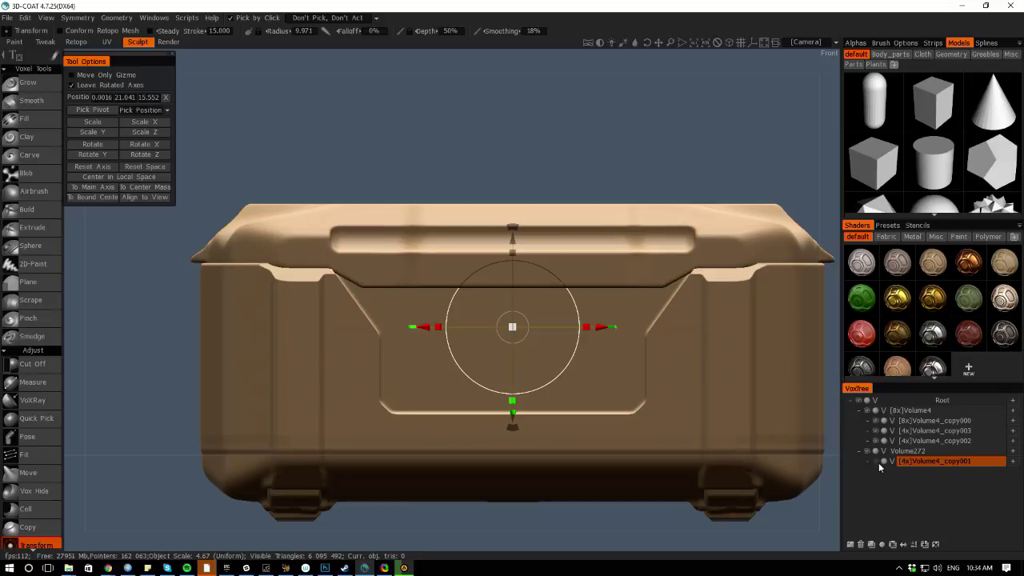
Hide the case body volume to view the front panel alone, and show the case again
click(868, 407)
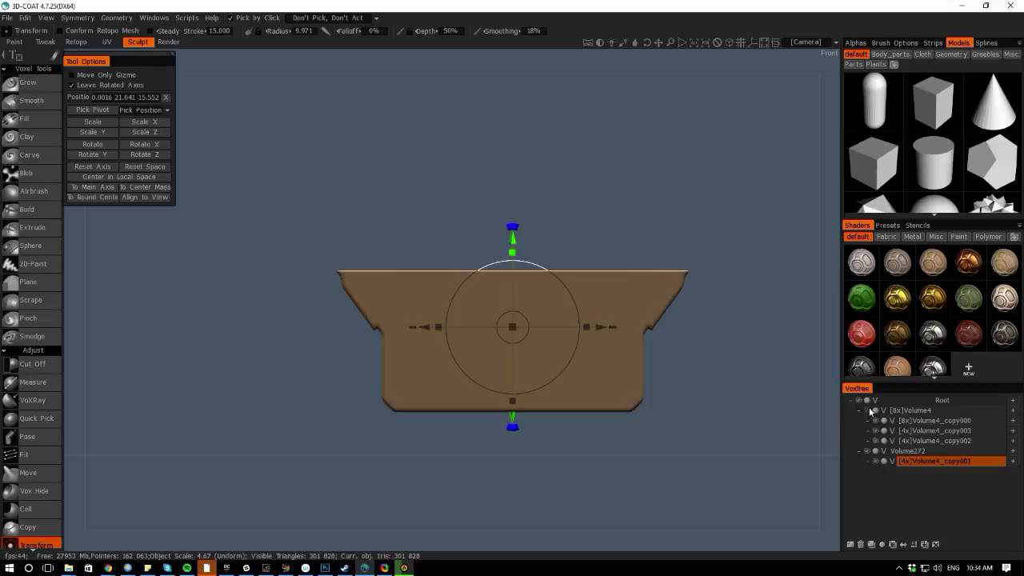
click(868, 408)
click(868, 407)
click(868, 410)
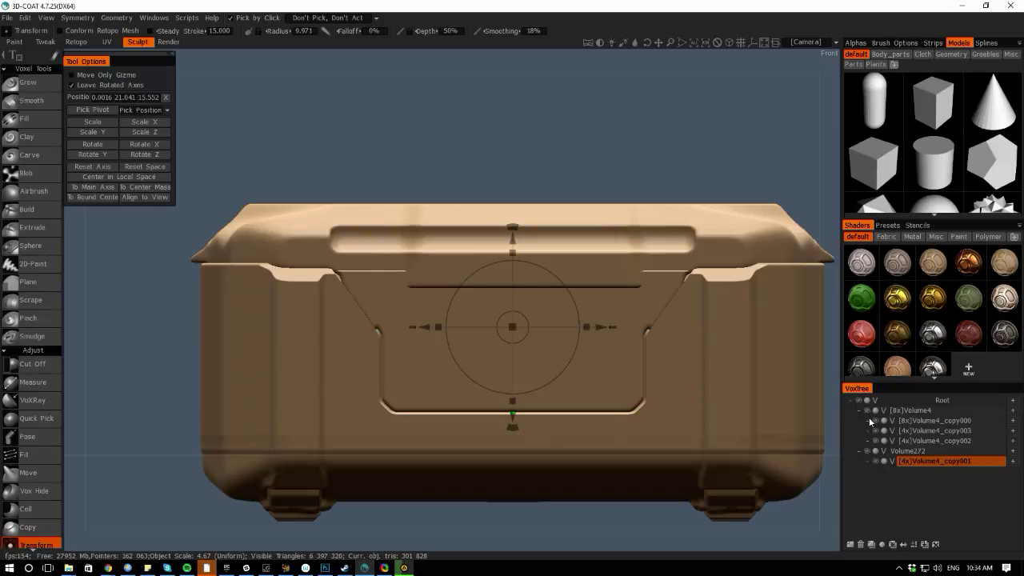
Return the front panel volume to the case body's children and hide its sibling volumes
click(916, 411)
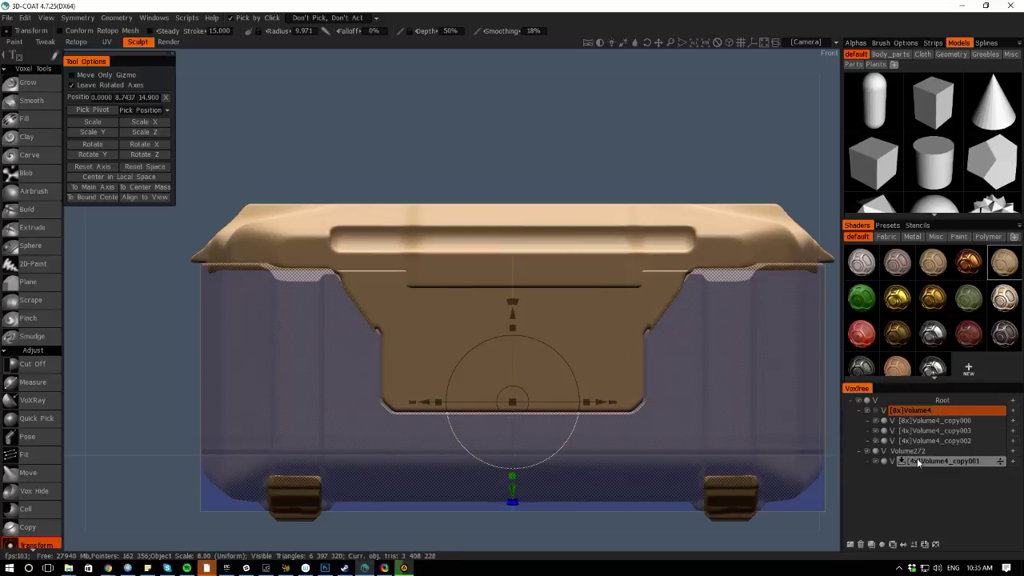
drag(918, 462, 1004, 413)
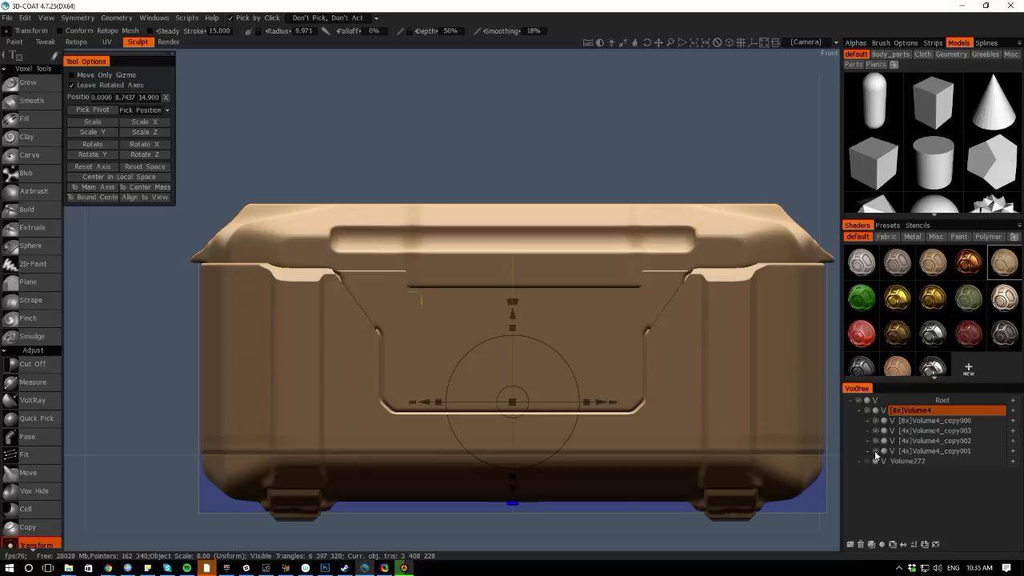
alt+click(874, 451)
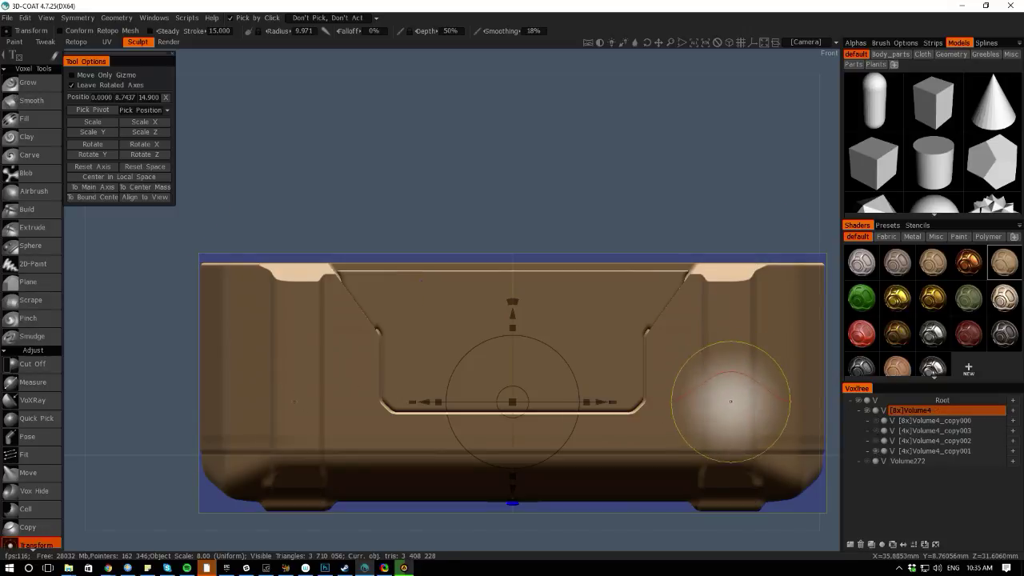
Ghost the case body volume and activate the Pose tool
key(g)
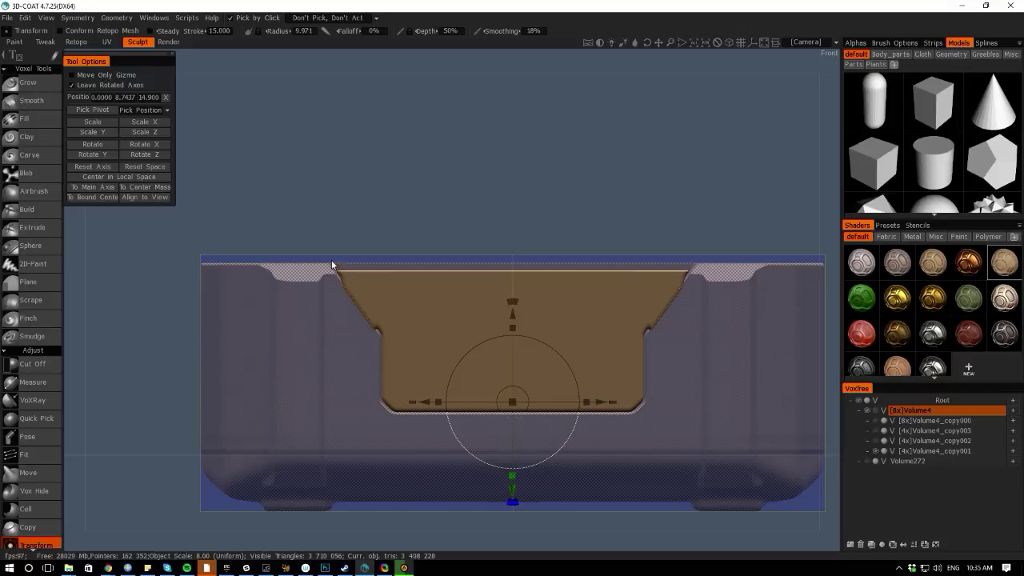
key(space)
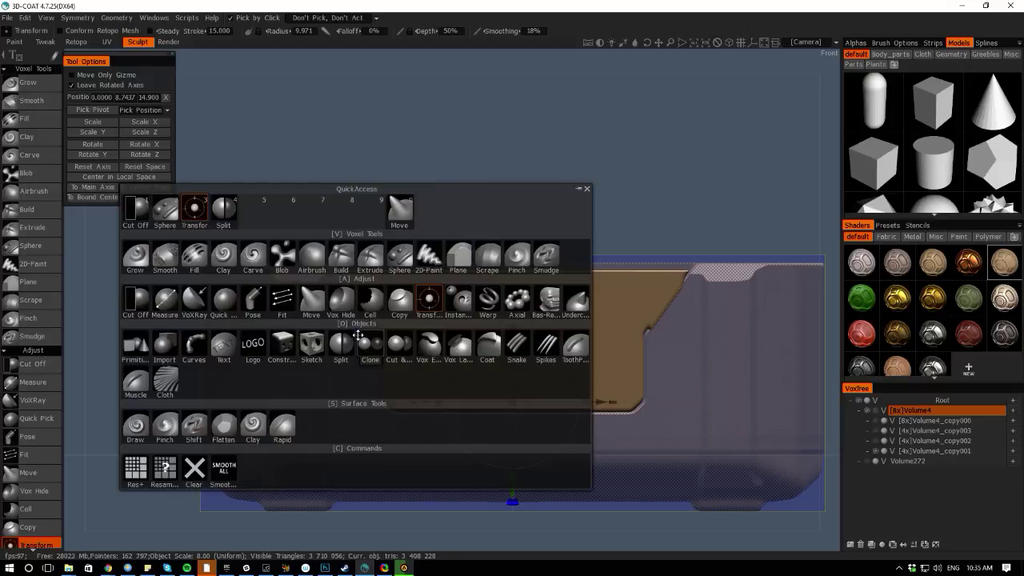
click(309, 302)
key(space)
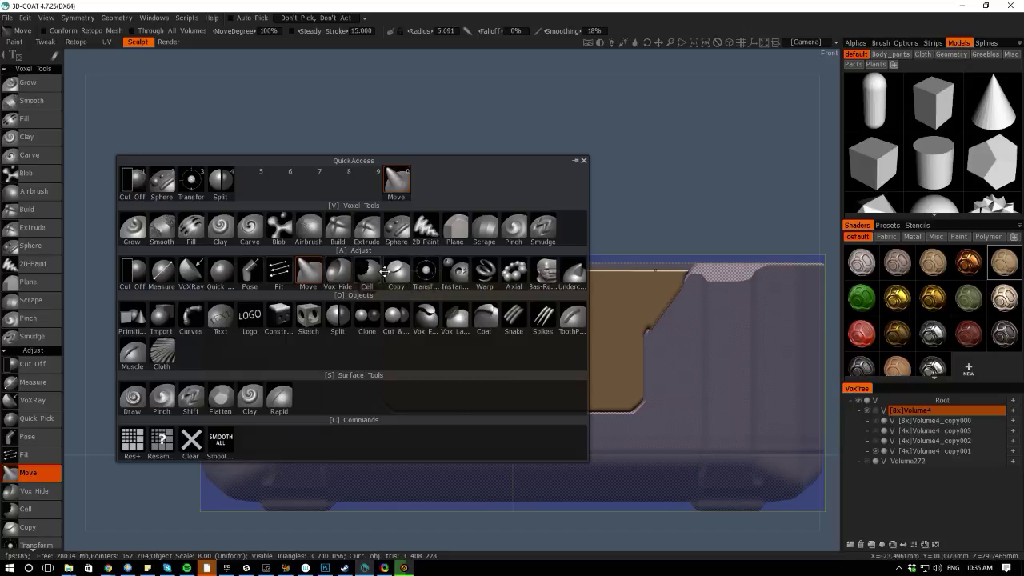
click(249, 272)
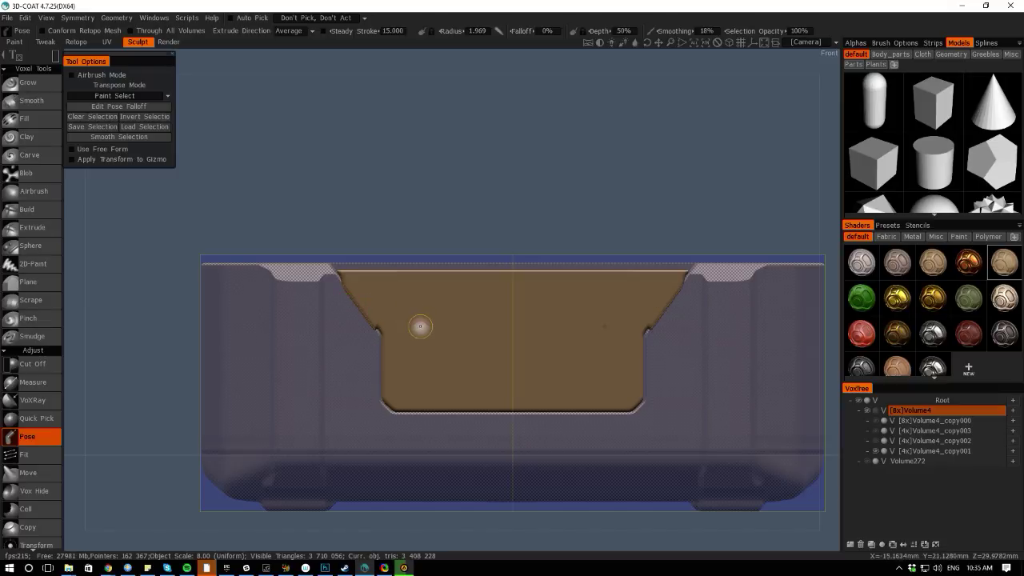
Pose-select the slanted upper corner areas on both sides of the front panel, reset the gizmo axis, and move them down
key(h)
drag(338, 293, 372, 336)
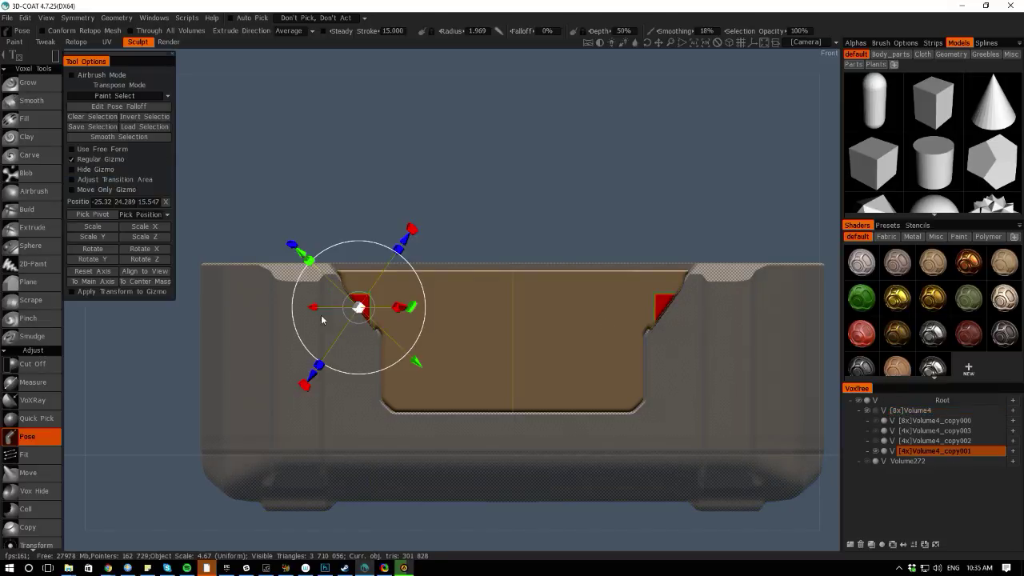
drag(324, 276, 379, 335)
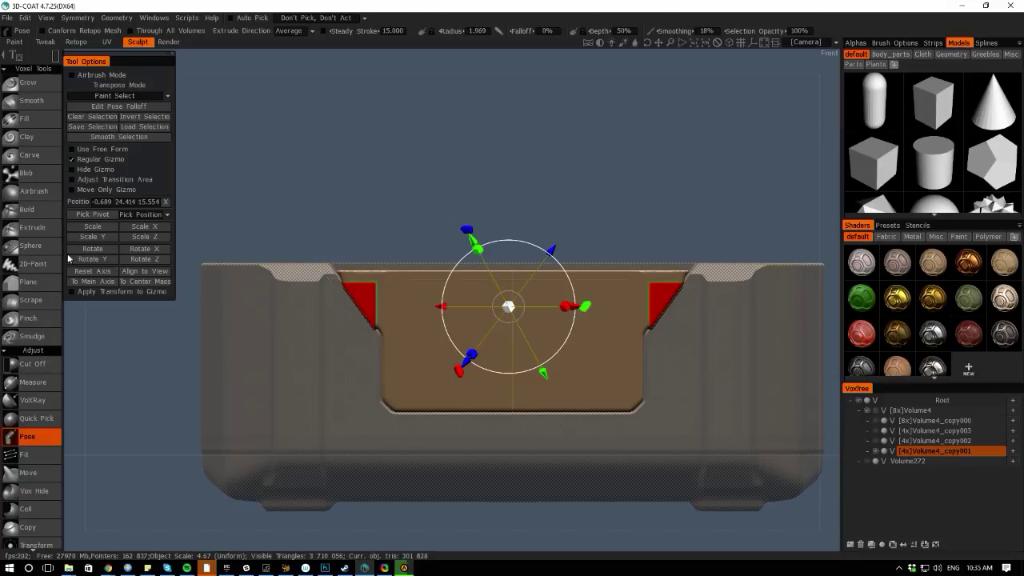
click(85, 274)
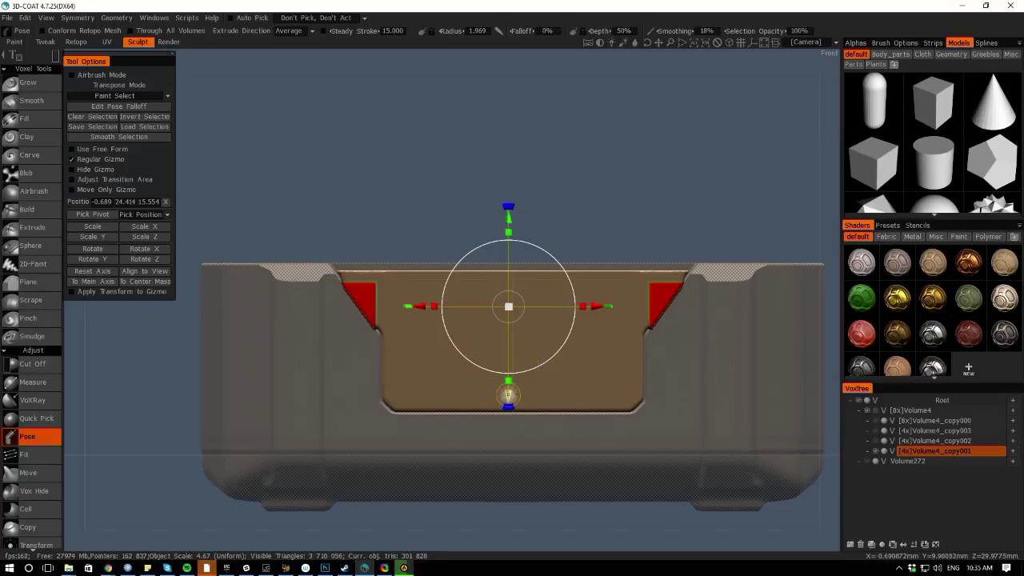
drag(509, 396, 518, 448)
Extend the pose selection over the front panel's upper side edges, move both sides outward along X, and apply the change
drag(302, 243, 350, 340)
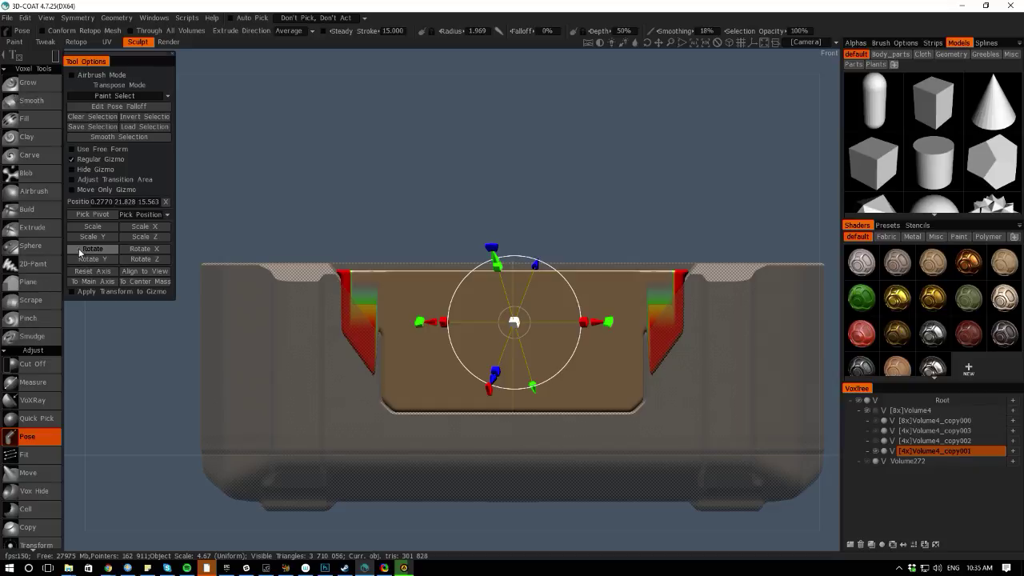
click(86, 270)
drag(438, 323, 414, 322)
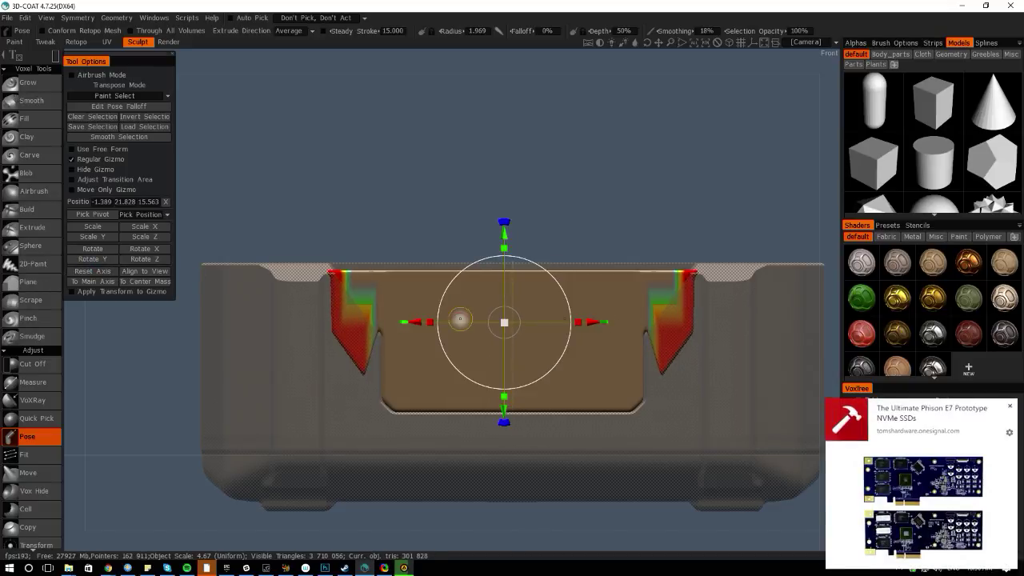
click(1009, 407)
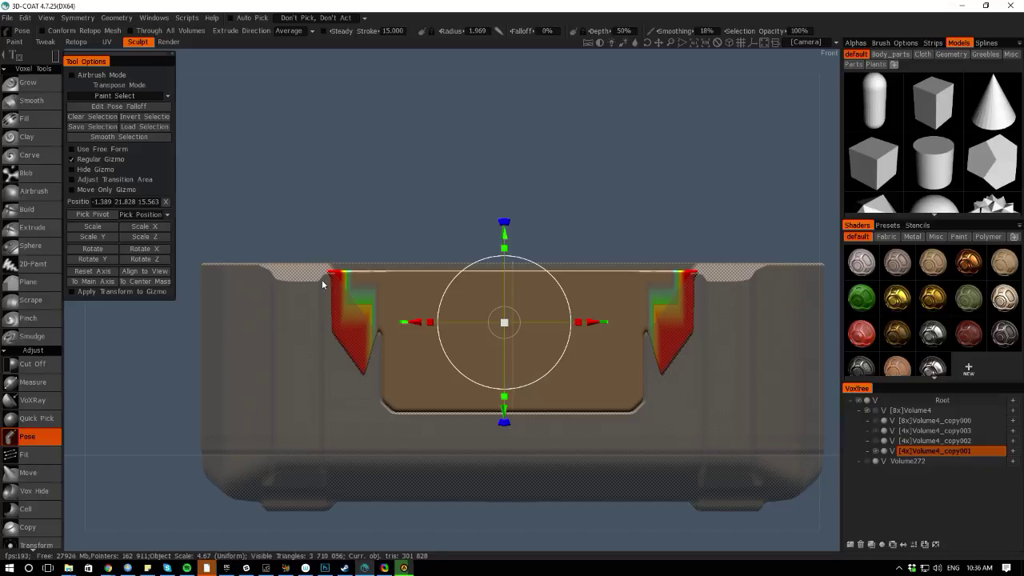
key(Return)
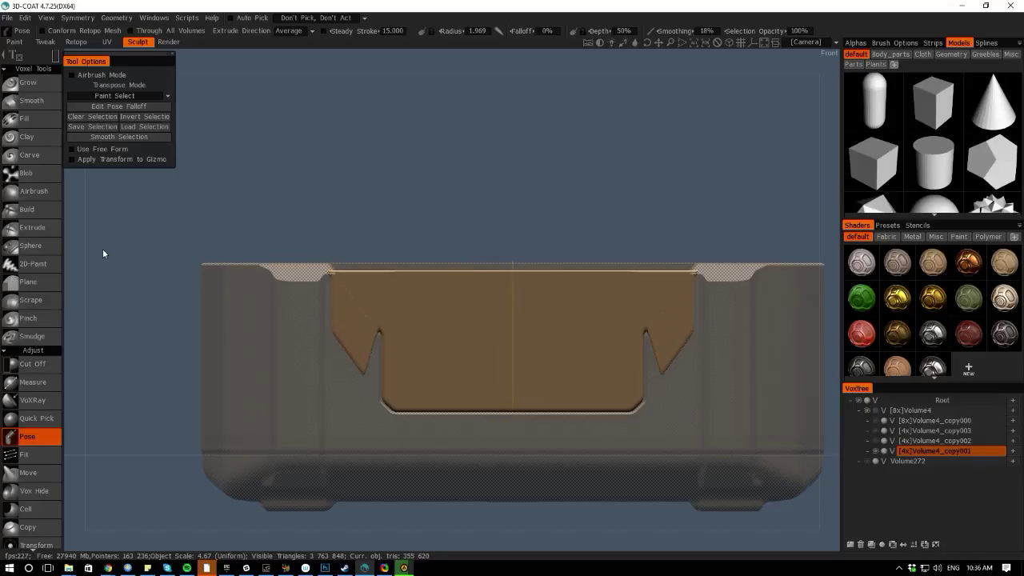
key(space)
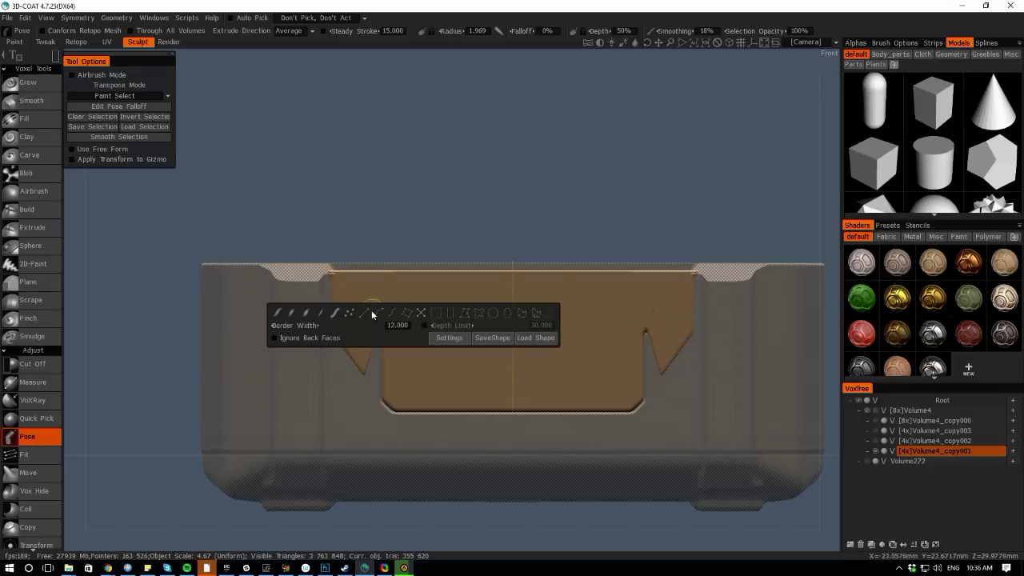
click(464, 314)
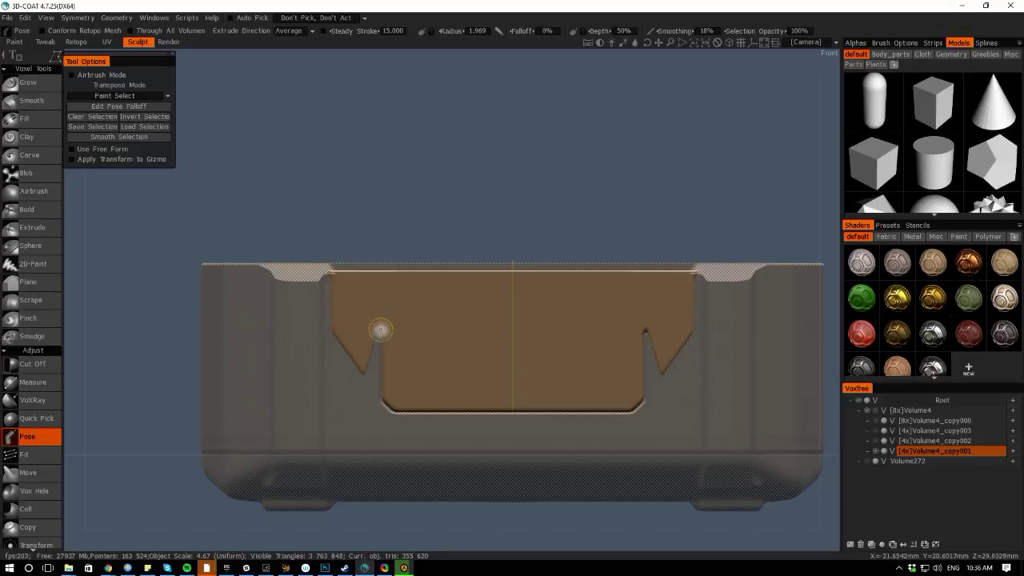
drag(374, 327, 340, 326)
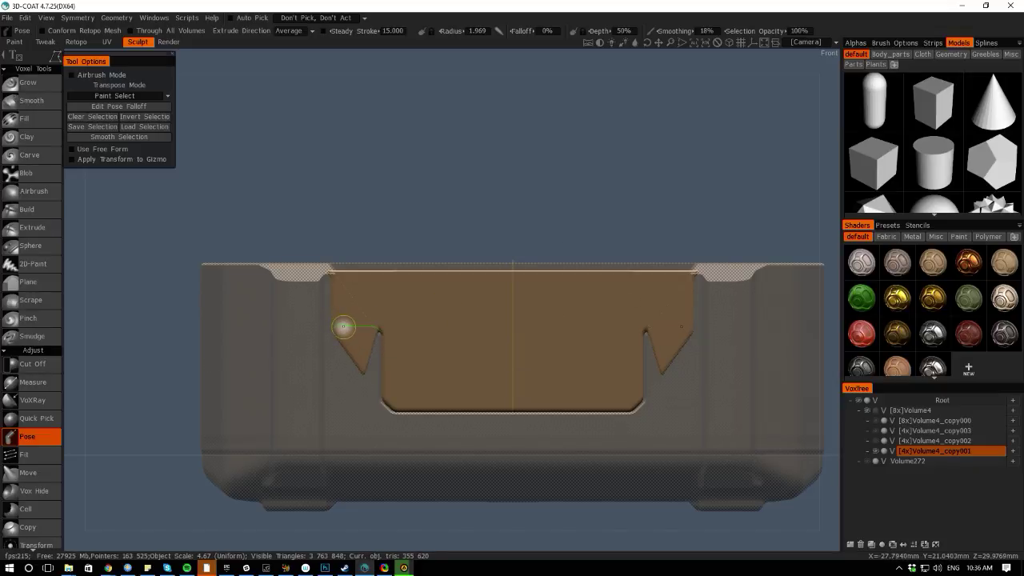
mouse_move(336, 323)
mouse_down()
mouse_move(329, 267)
mouse_move(301, 326)
mouse_move(357, 395)
mouse_up()
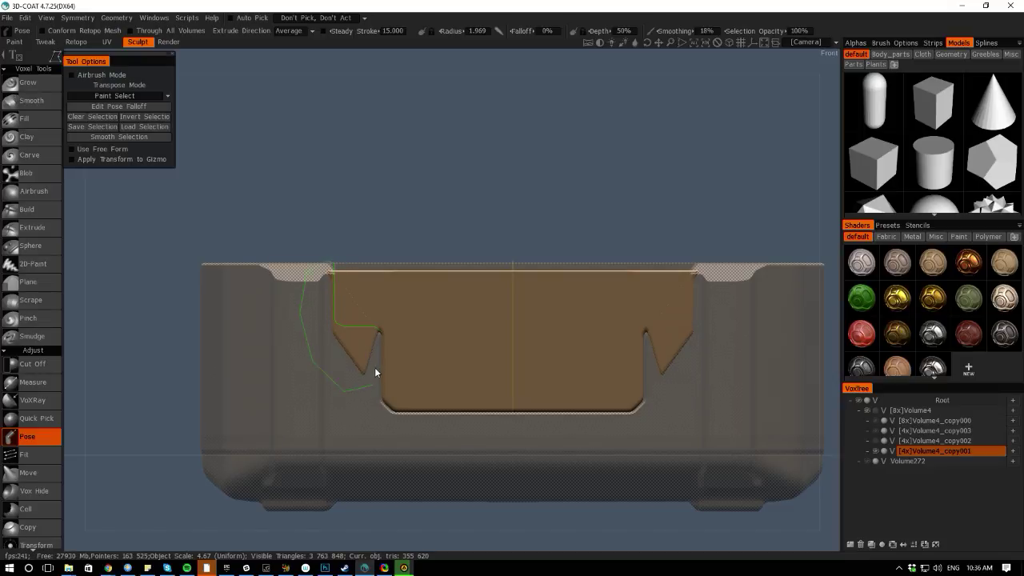
drag(376, 360, 376, 360)
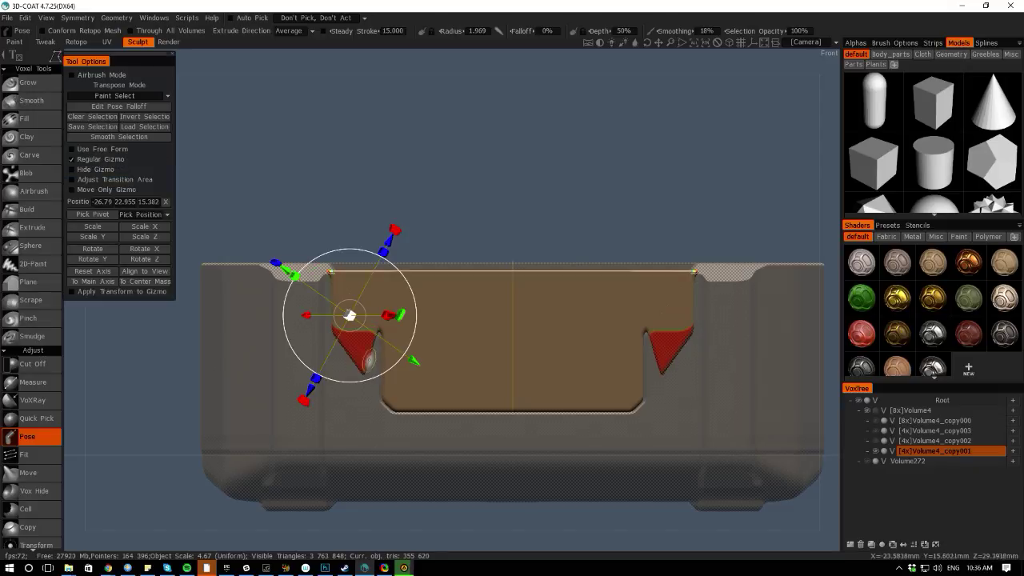
Cut off the pointed tips below the front panel's upper side edges on both sides, using a curved closed outline
key(space)
click(160, 298)
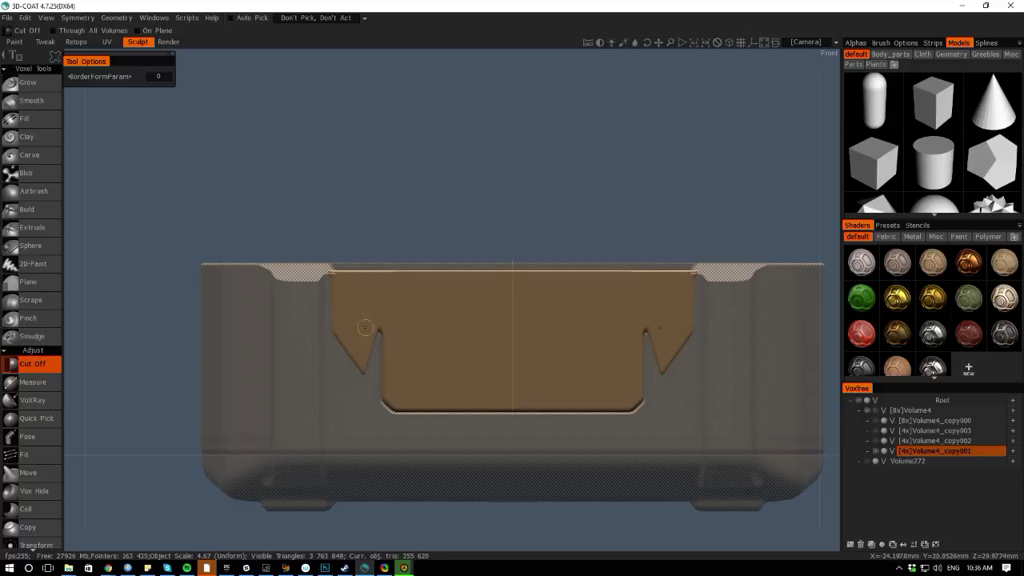
key(e)
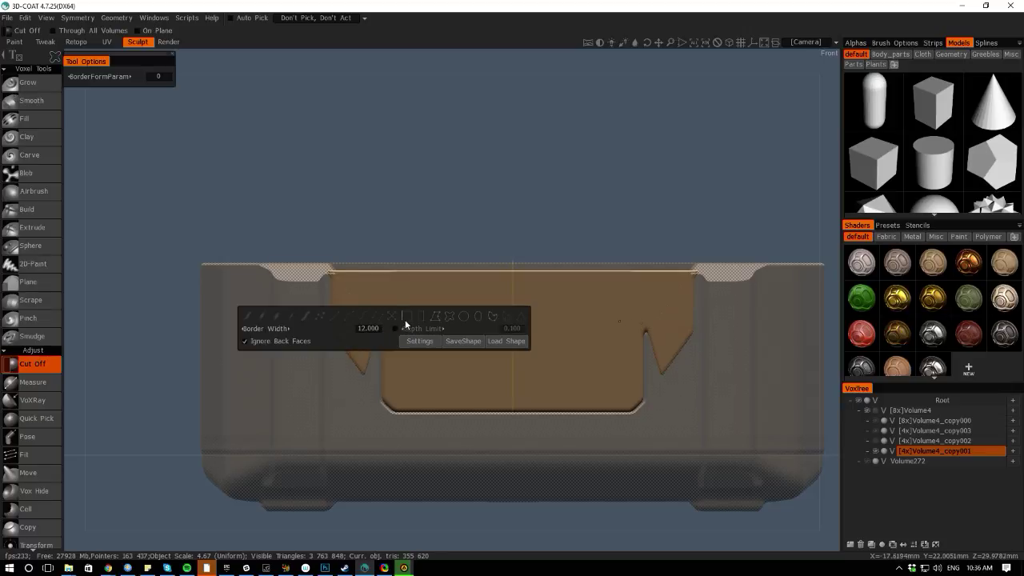
click(436, 317)
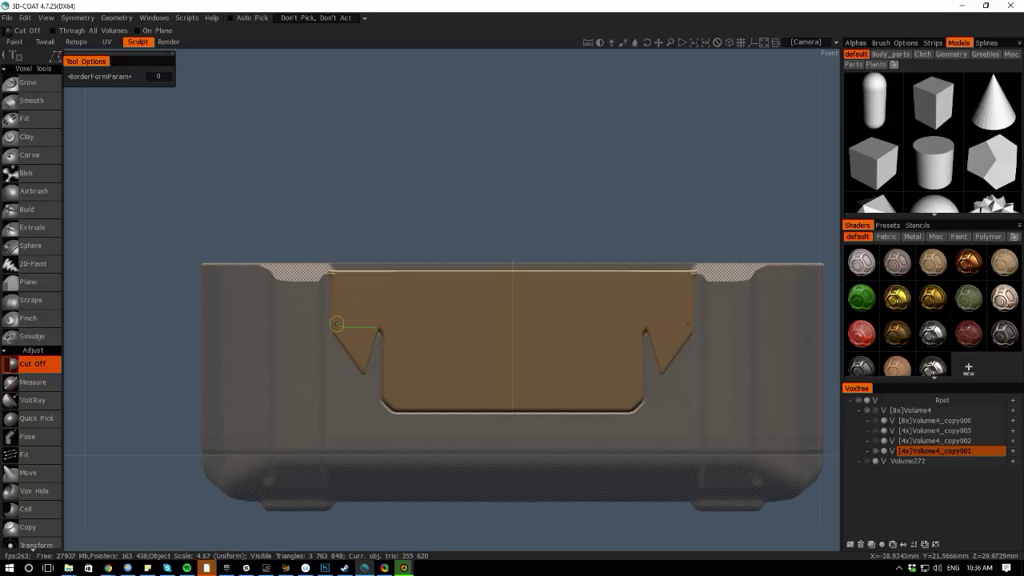
click(335, 326)
mouse_move(345, 382)
mouse_down()
mouse_move(381, 372)
mouse_move(377, 352)
mouse_up()
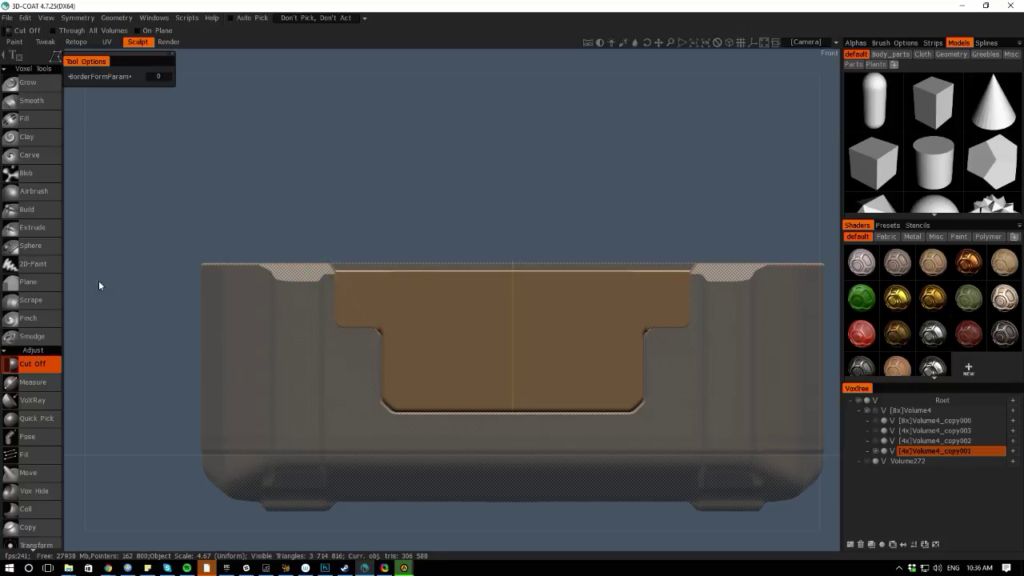
Cut off the rear portion of the front panel from the top view, leaving a thin slab along the front
alt+drag(79, 304, 151, 445)
middle_drag(151, 444, 135, 475)
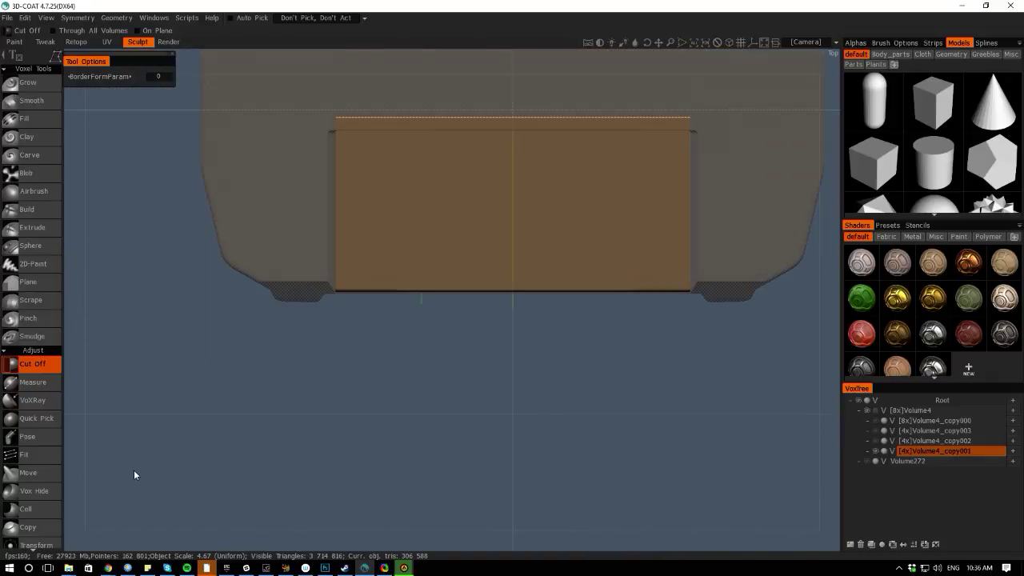
key(space)
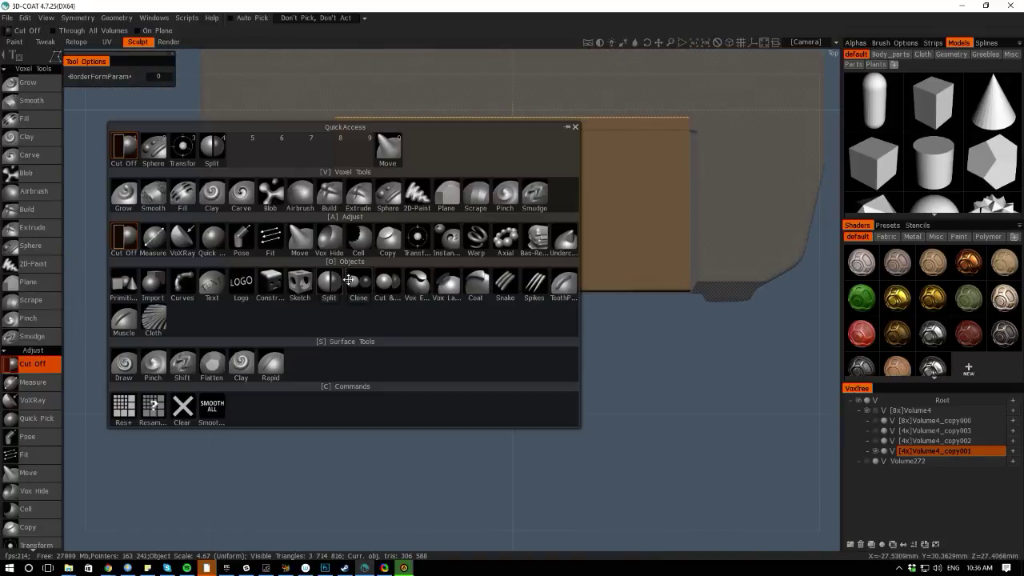
click(126, 238)
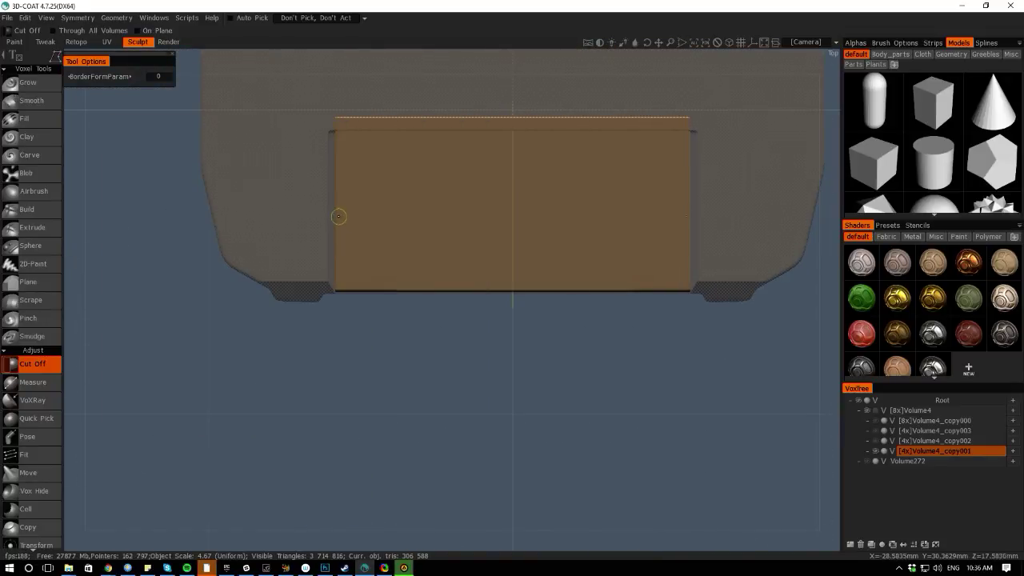
key(space)
key(space)
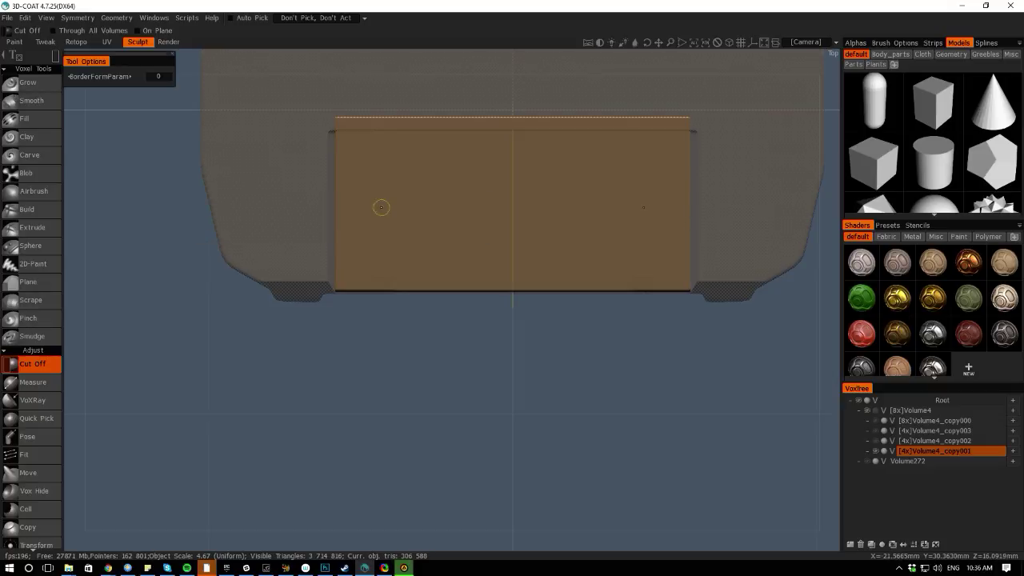
alt+drag(381, 207, 781, 274)
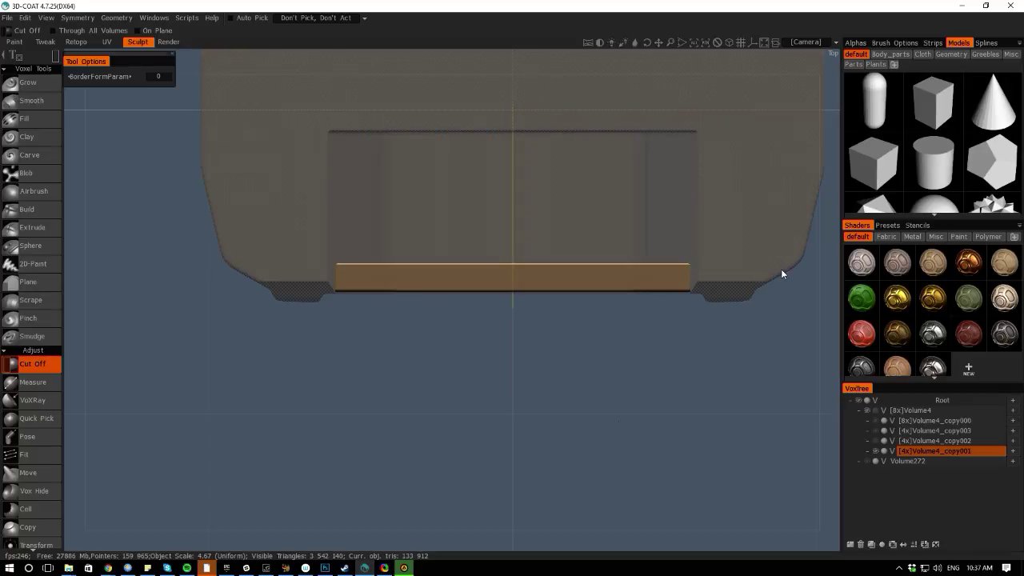
Pose-select a horizontal band across the front panel's side shoulders and move the shoulders down in the front view
middle_drag(440, 544, 235, 291)
key(space)
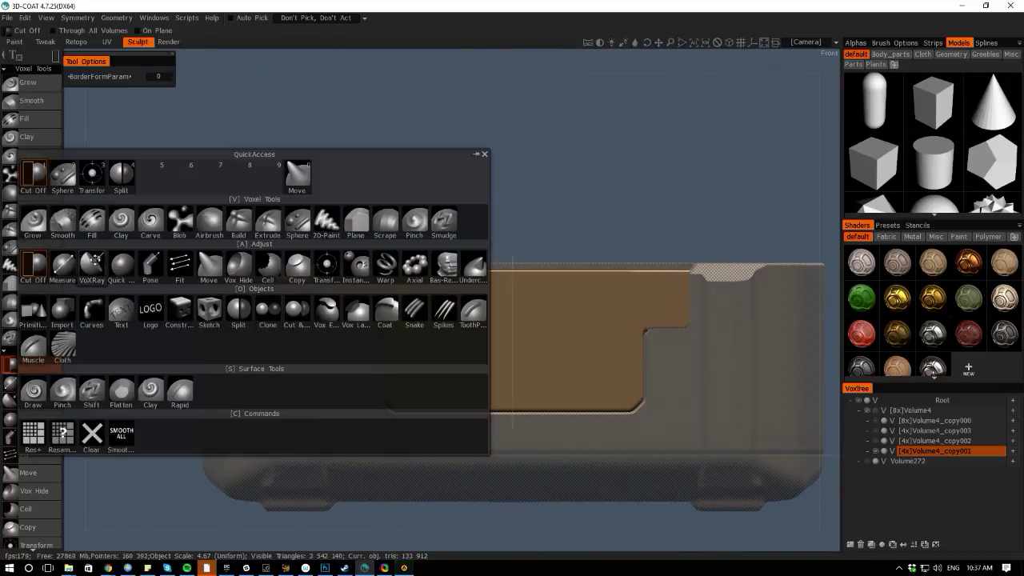
click(150, 266)
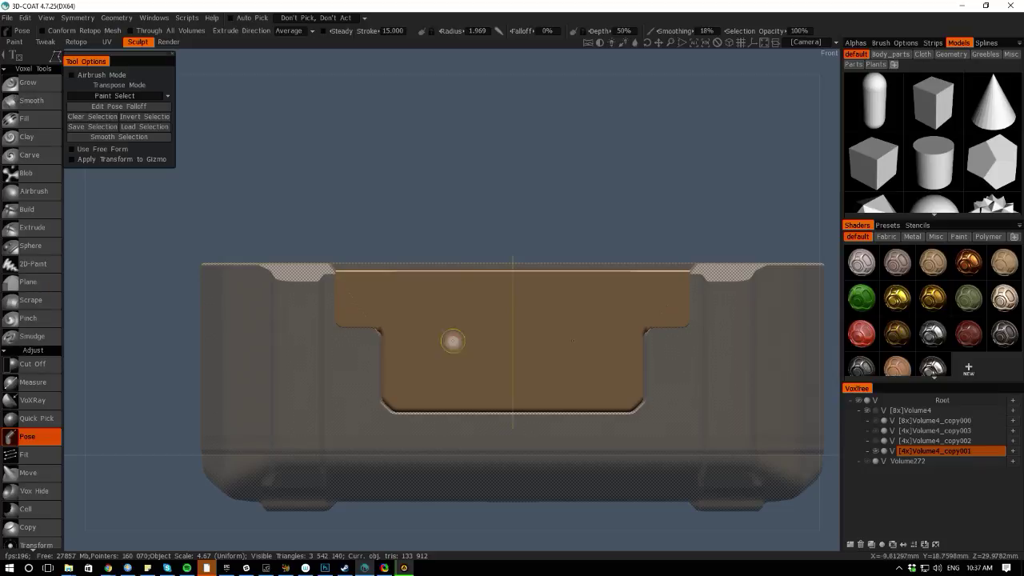
right_click(708, 317)
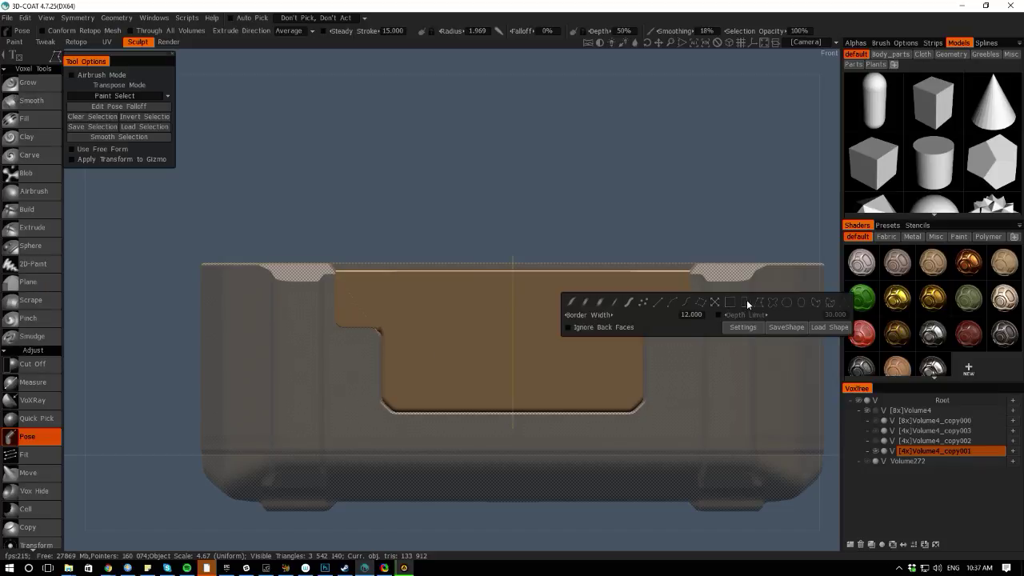
click(746, 301)
drag(711, 304, 278, 350)
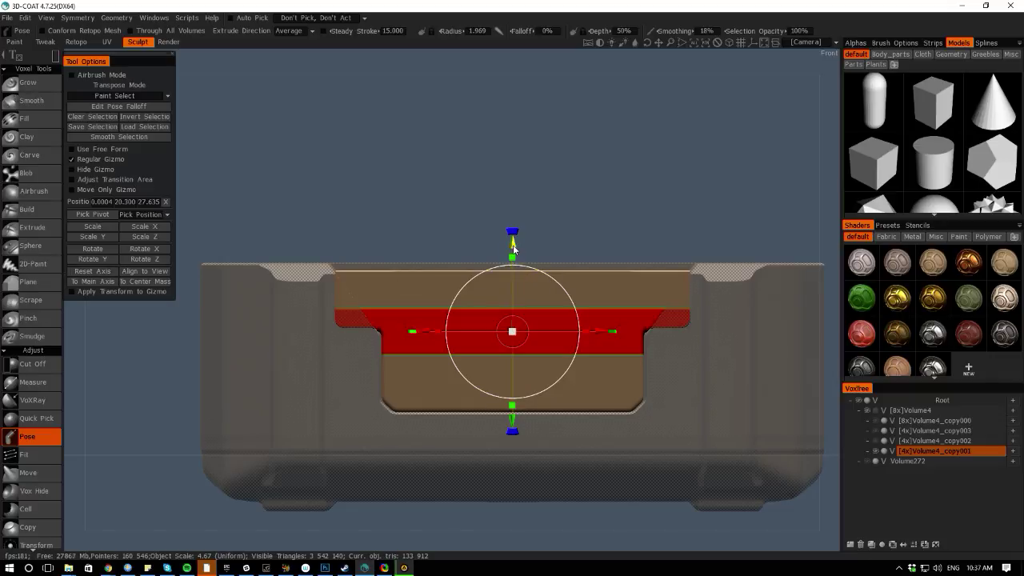
mouse_move(513, 249)
mouse_down()
mouse_move(513, 272)
mouse_move(512, 242)
mouse_move(512, 258)
mouse_up()
key(ctrl+z)
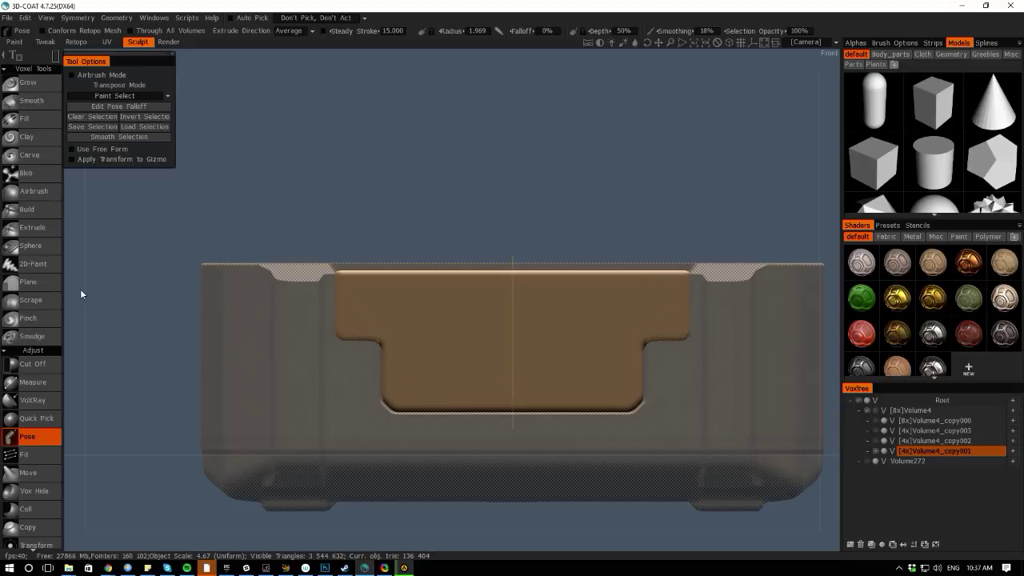
Move the front panel forward with the Transform tool to a Z position of 17.043
drag(72, 276, 110, 431)
key(space)
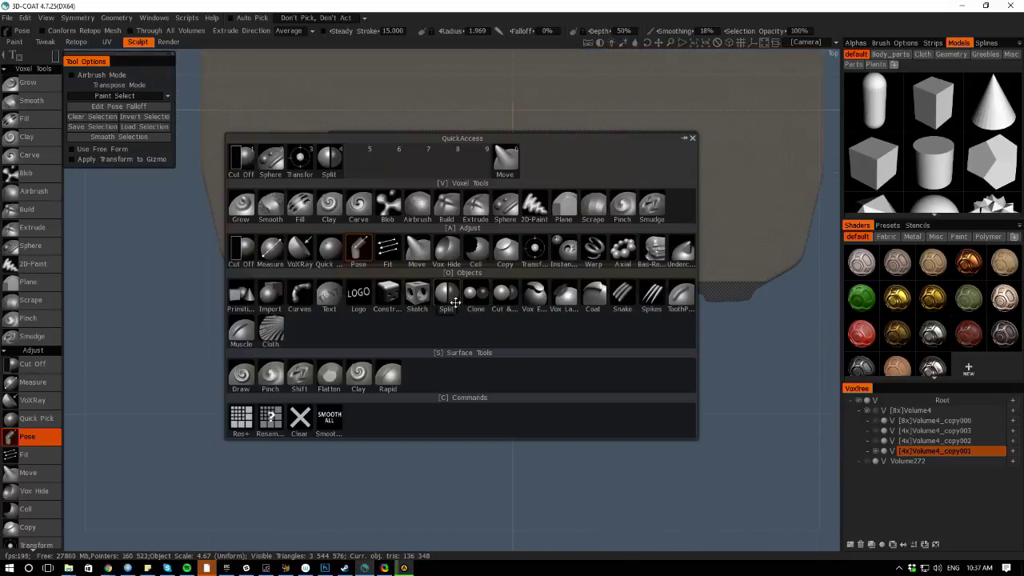
click(534, 249)
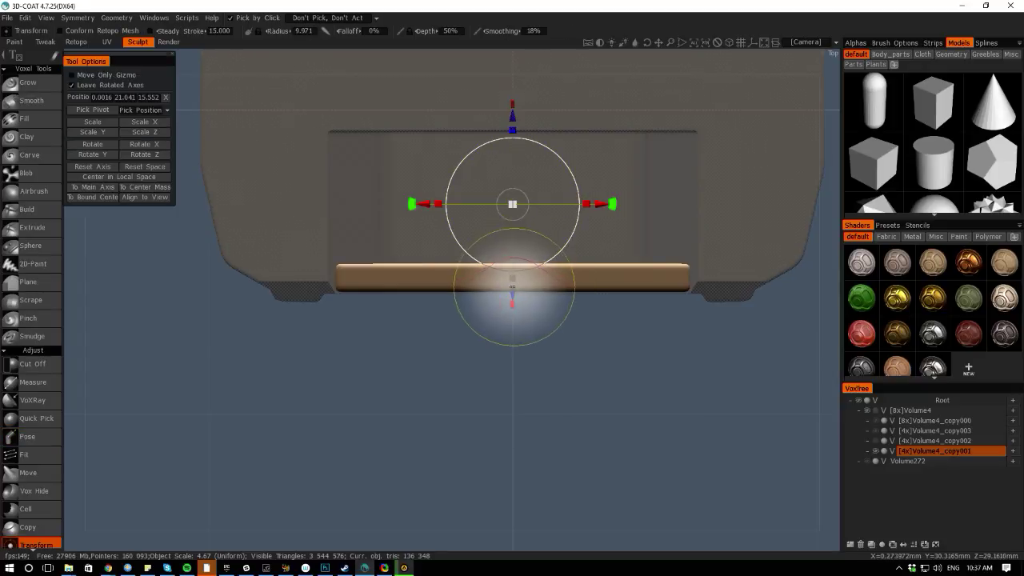
Cut off the part of the panel protruding beyond the case front and turn off the body's ghosting
key(space)
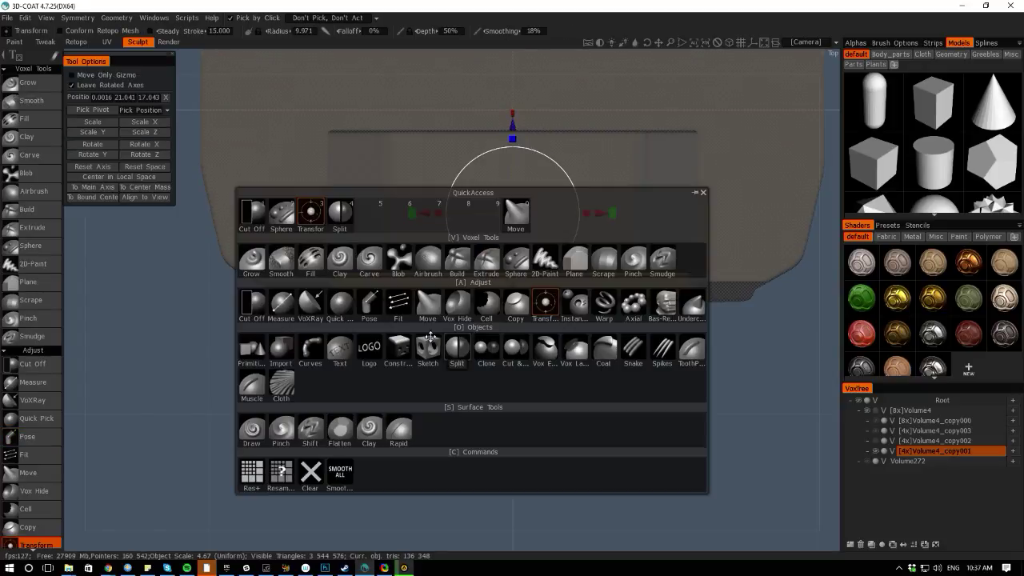
click(254, 304)
drag(766, 362, 250, 291)
alt+drag(404, 542, 367, 381)
mouse_move(367, 385)
middle_down()
mouse_move(352, 409)
mouse_move(312, 370)
mouse_move(323, 372)
middle_up()
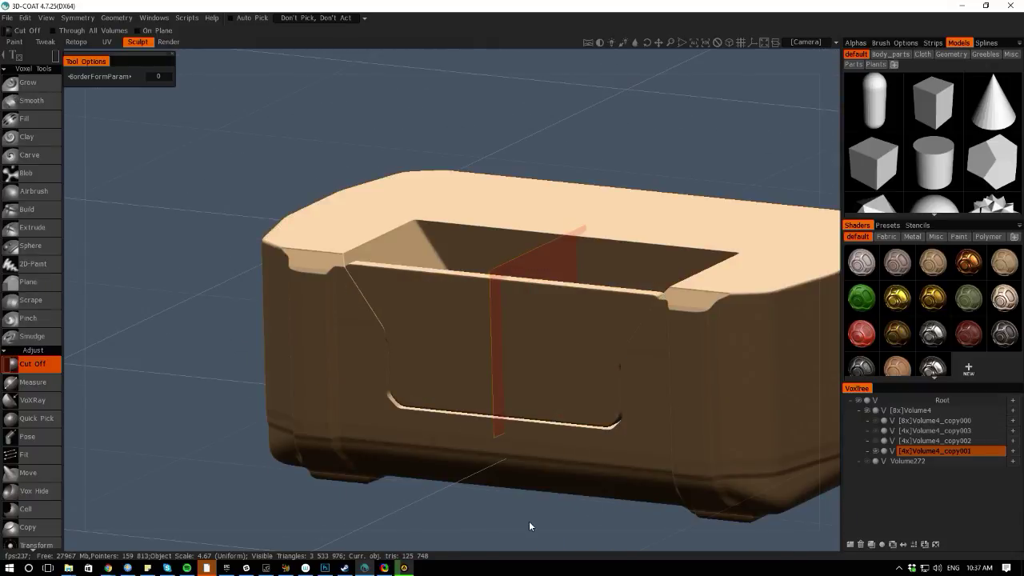
middle_drag(530, 525, 521, 492)
right_drag(520, 492, 480, 464)
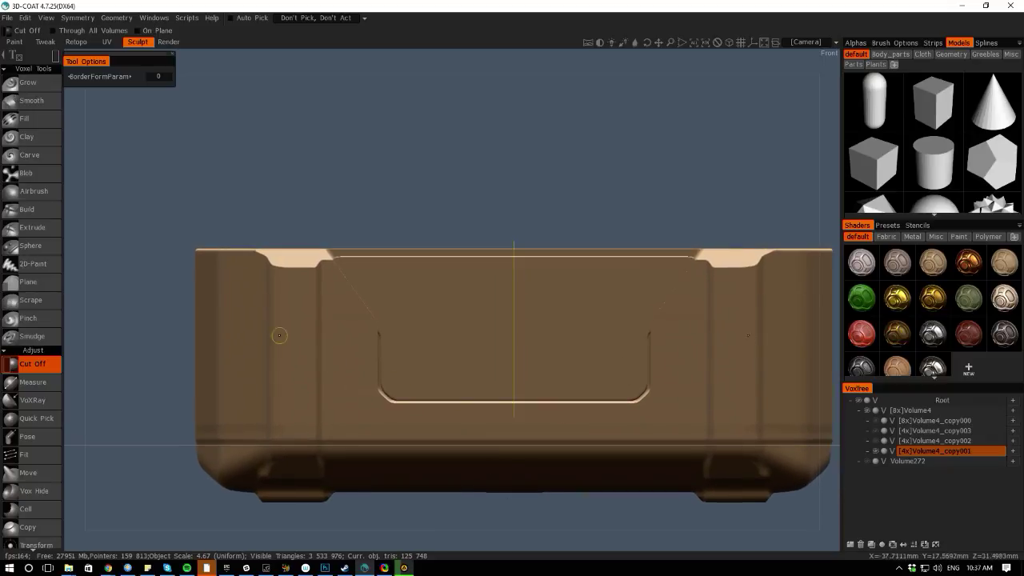
Select the case body with the Transform tool and show its three hidden child volumes
key(space)
click(494, 324)
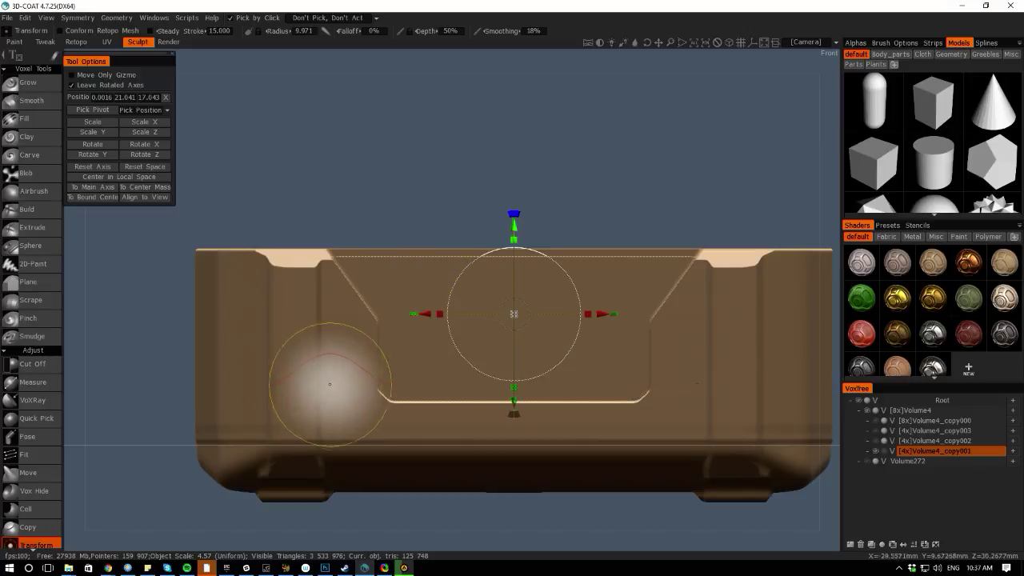
click(308, 382)
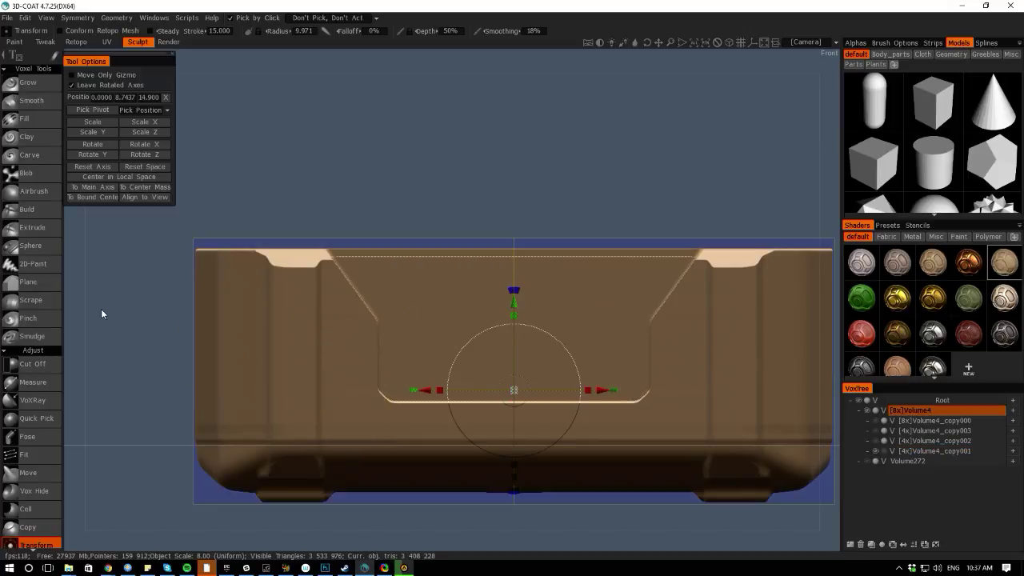
drag(101, 313, 120, 360)
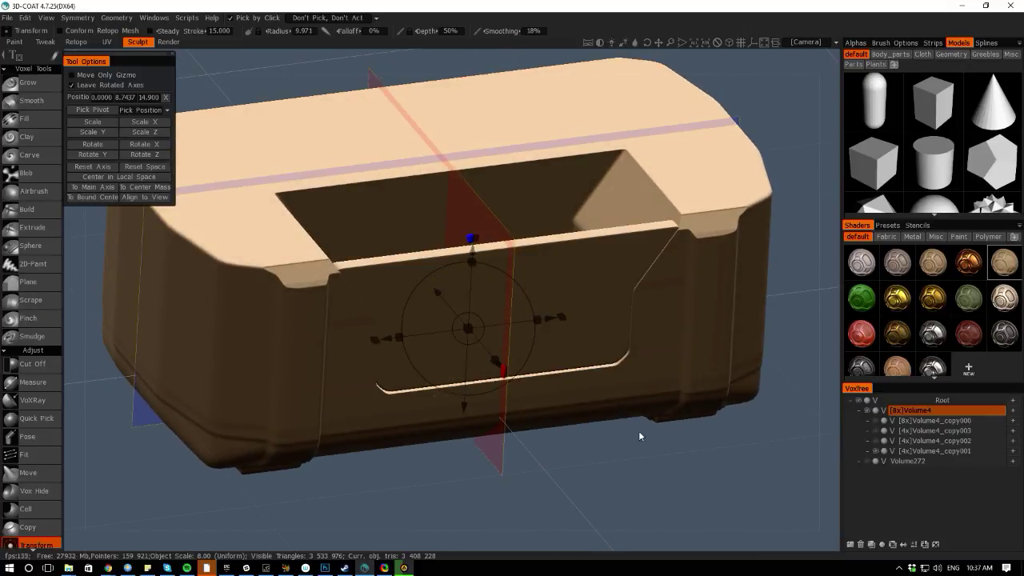
click(874, 422)
click(876, 431)
click(877, 441)
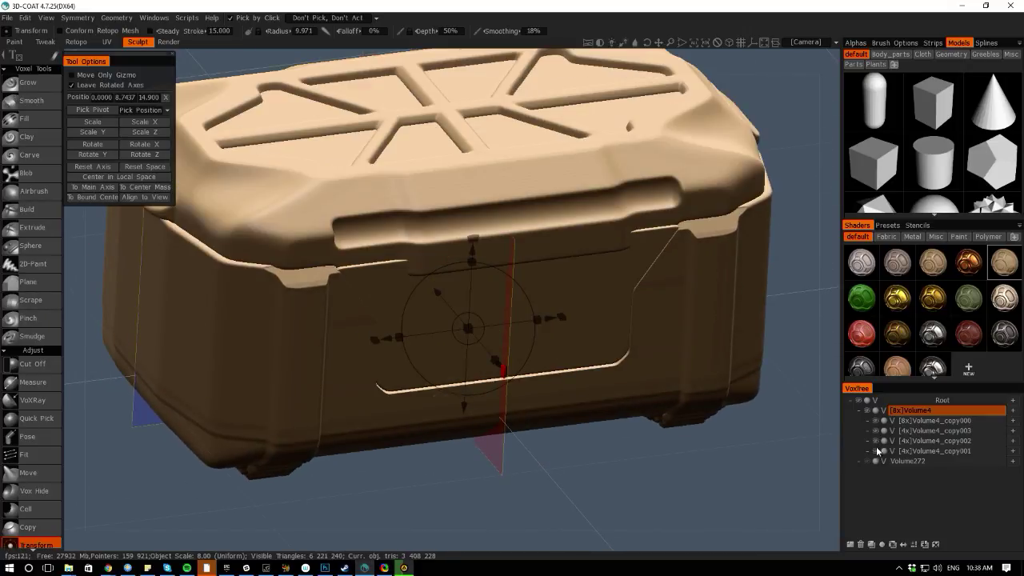
Make the front panel the active volume by picking it on the case
mouse_move(583, 537)
mouse_down()
mouse_move(478, 470)
mouse_move(418, 516)
mouse_move(440, 460)
mouse_move(548, 466)
mouse_move(537, 476)
mouse_up()
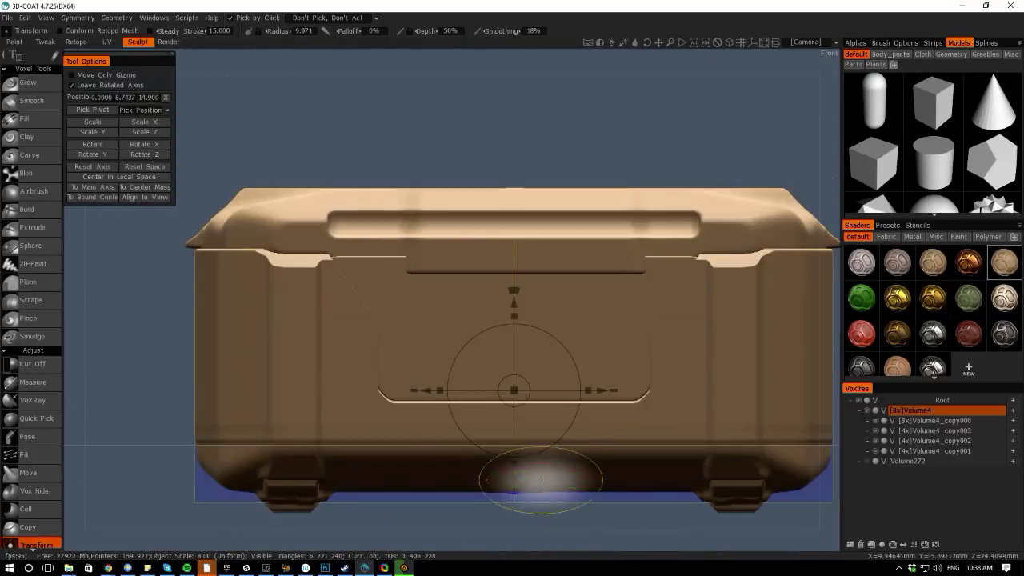
click(460, 313)
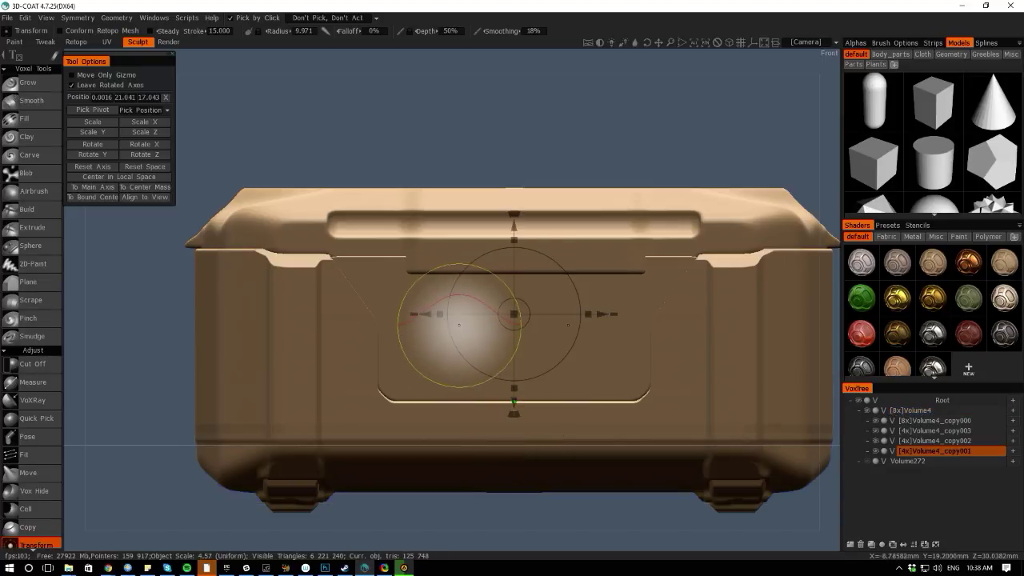
mouse_move(72, 316)
mouse_down()
mouse_move(101, 349)
mouse_move(96, 362)
mouse_move(178, 330)
mouse_up()
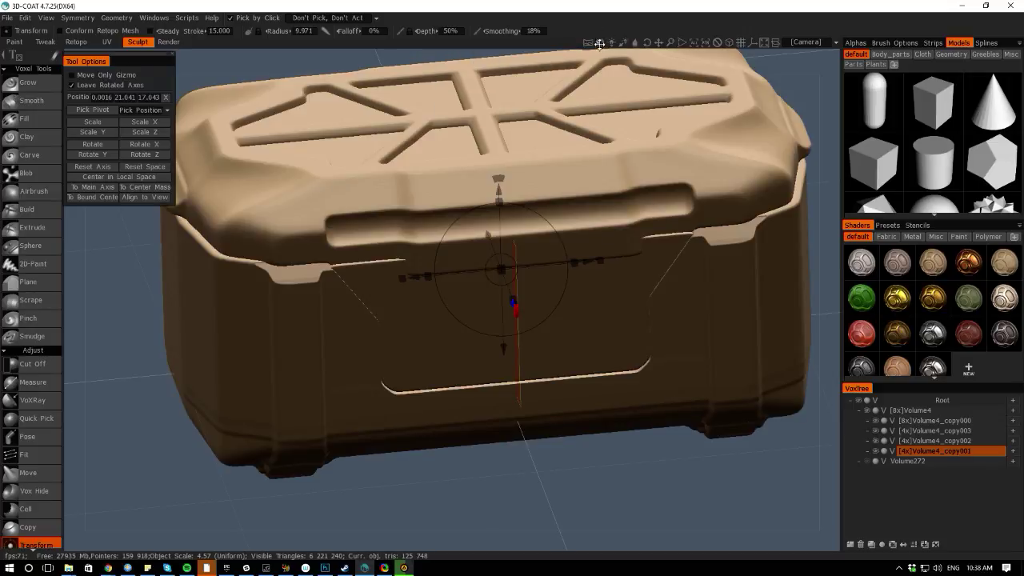
Adjust the viewport lighting to give the case stronger contrast between light and shadow
double_click(599, 43)
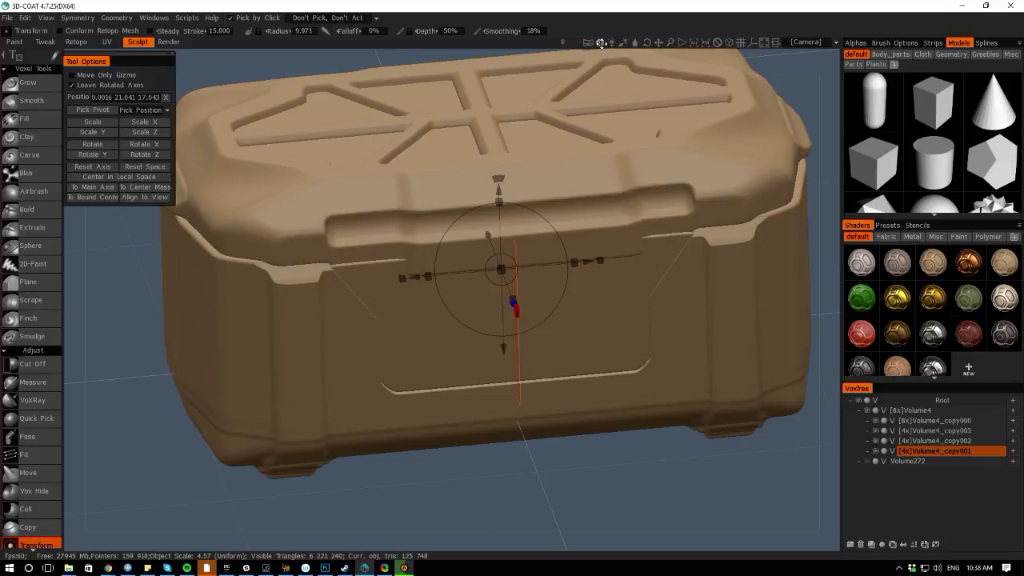
double_click(599, 43)
double_click(599, 42)
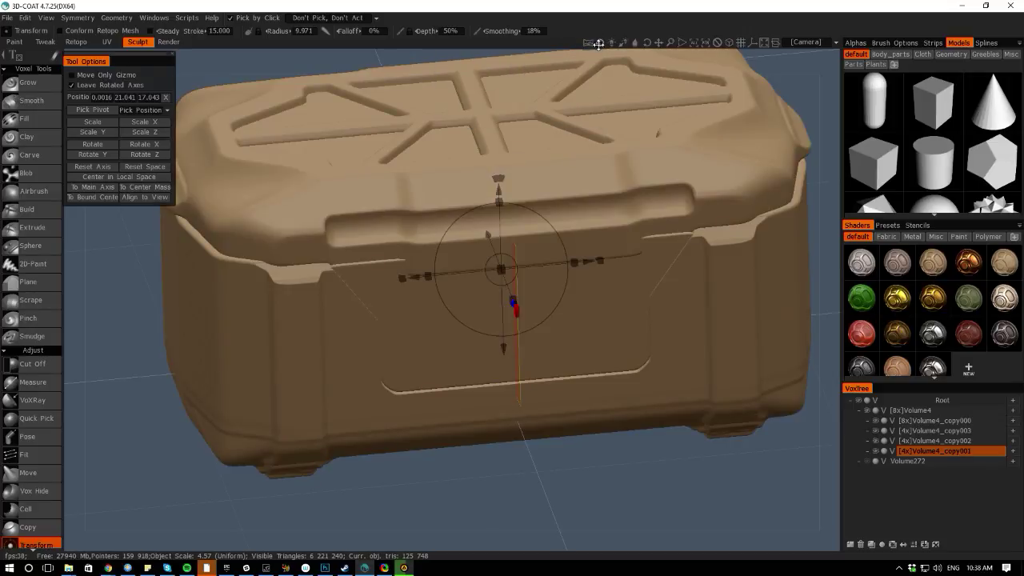
double_click(600, 44)
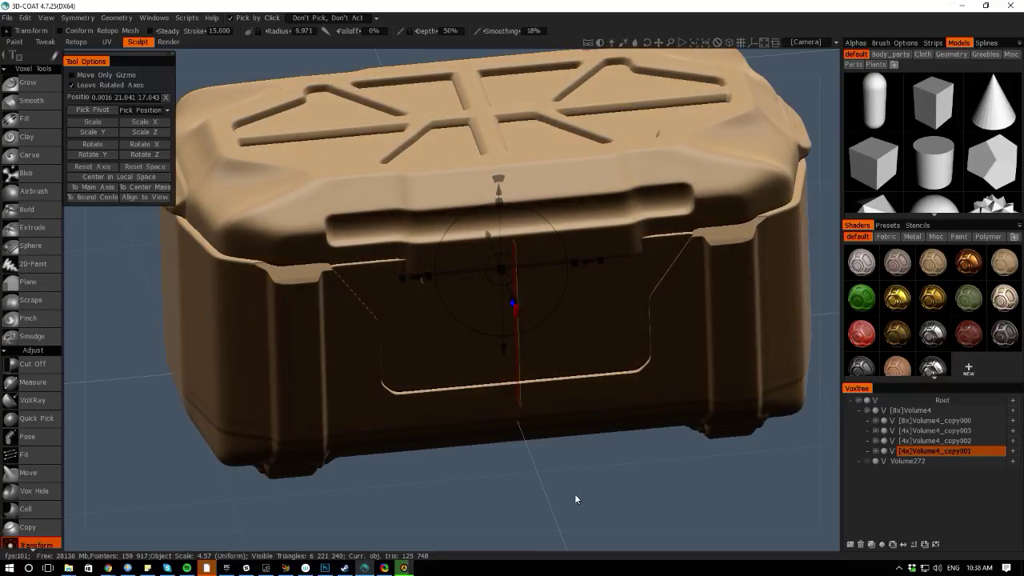
Turn on Cast Shadows for the sculpted case volumes
right_drag(575, 493, 534, 418)
click(112, 19)
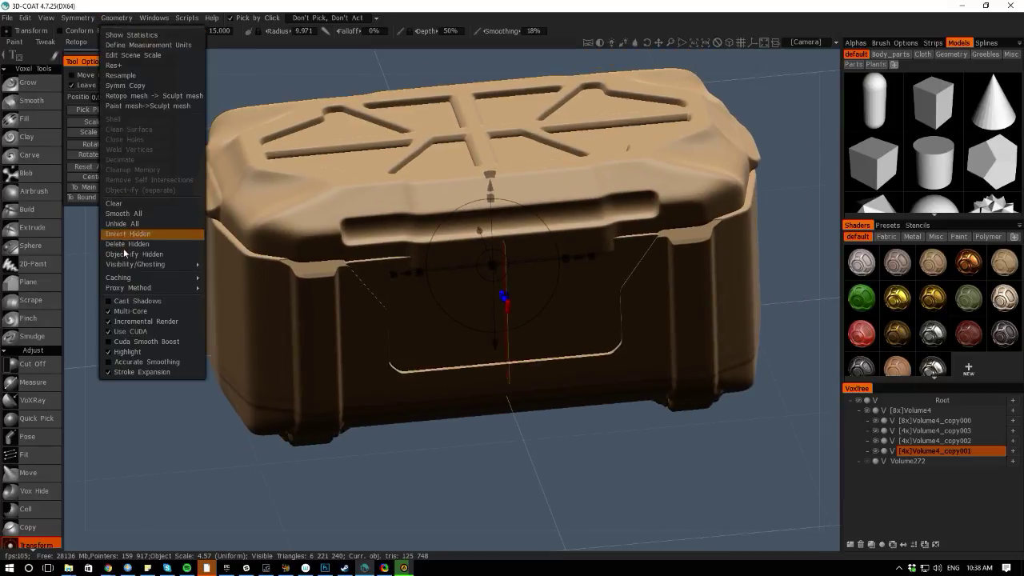
click(118, 303)
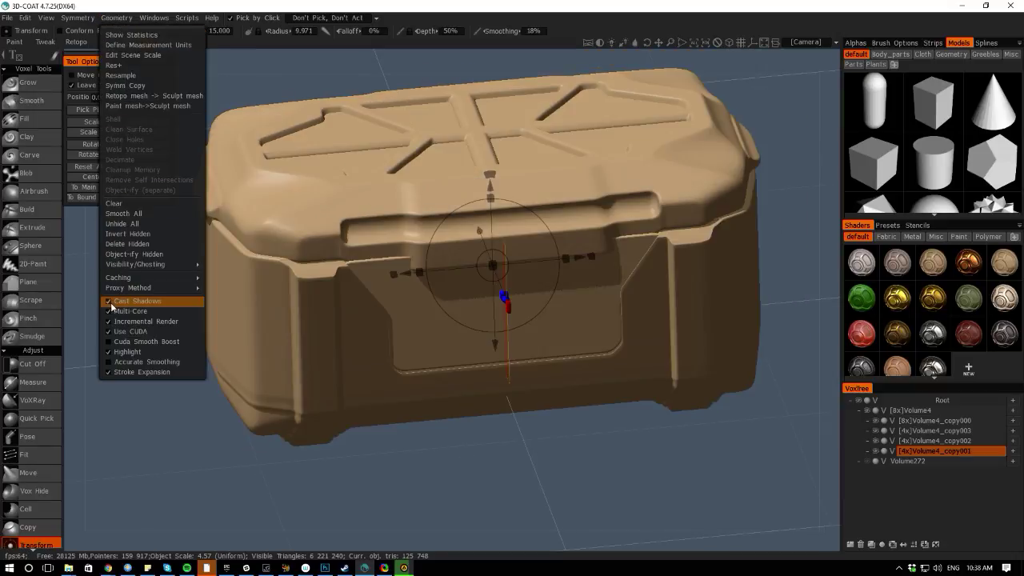
Move the front panel slightly down on the case front to a Y position of 20.599
drag(89, 420, 54, 404)
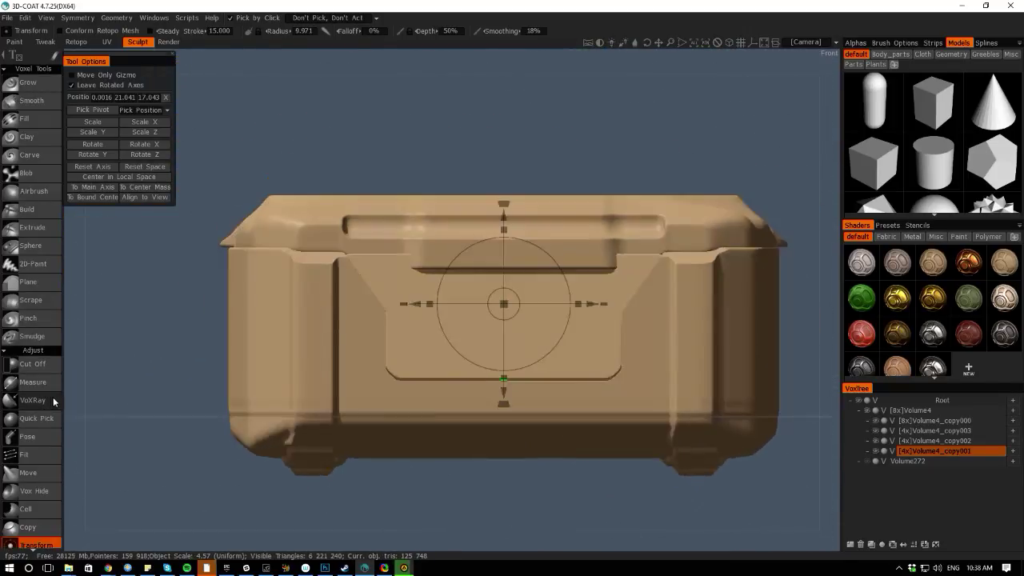
key(KP_2)
scroll(288, 498, up, 1)
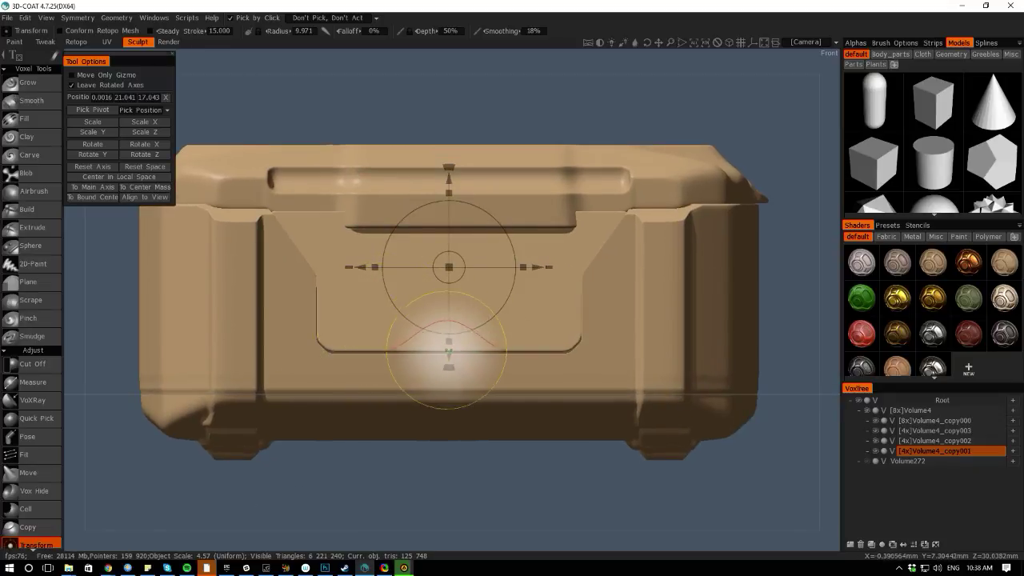
drag(448, 354, 449, 356)
With the Pose tool, select a rectangular area across the middle of the front panel
key(space)
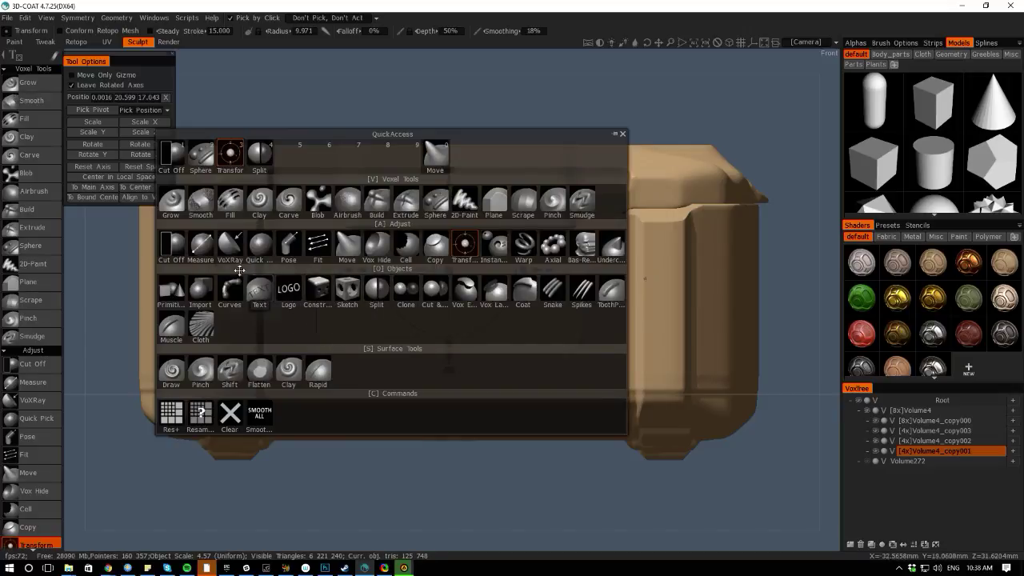
click(289, 248)
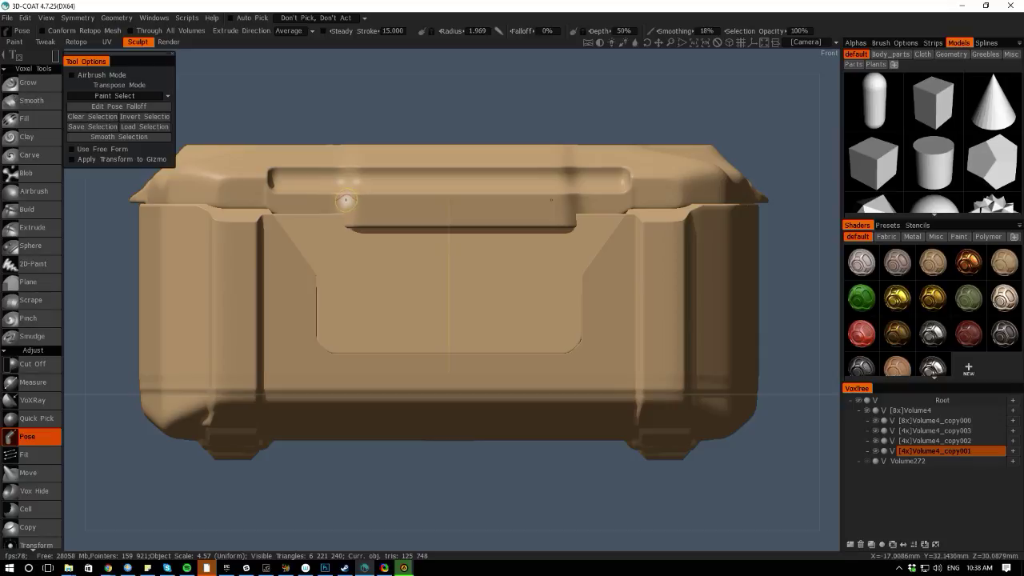
drag(347, 196, 568, 425)
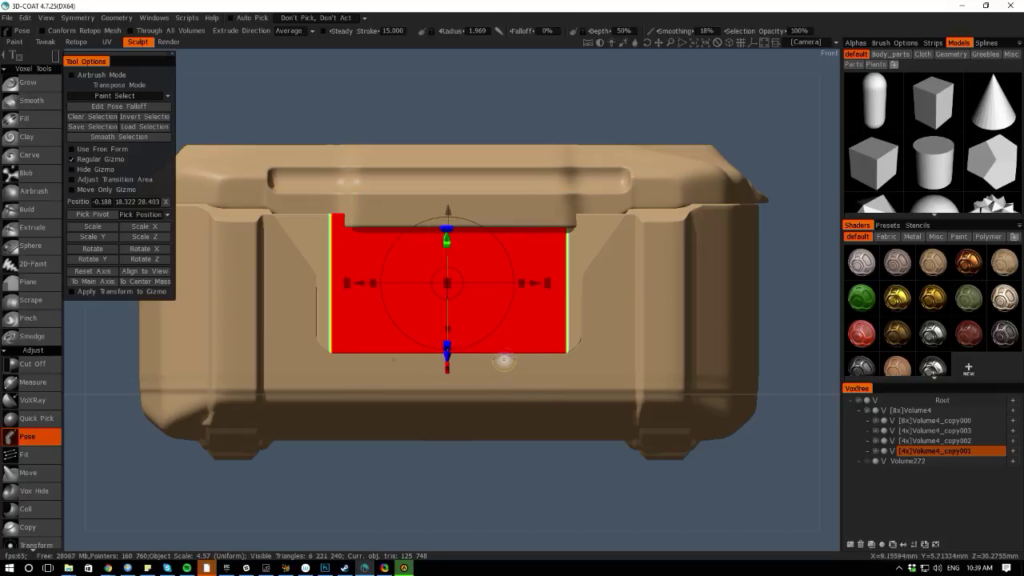
drag(351, 192, 558, 375)
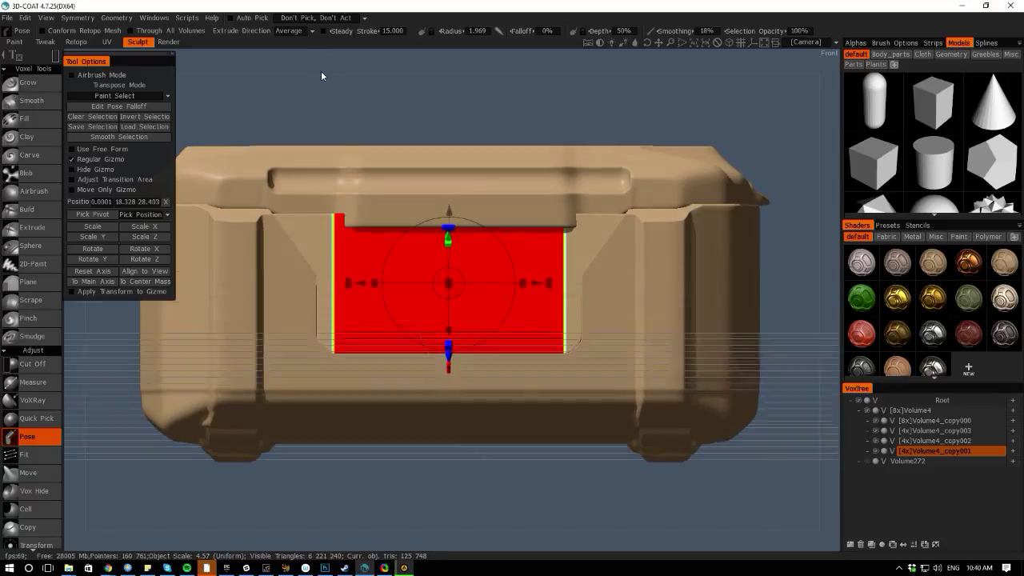
drag(320, 70, 284, 96)
key(KP_2)
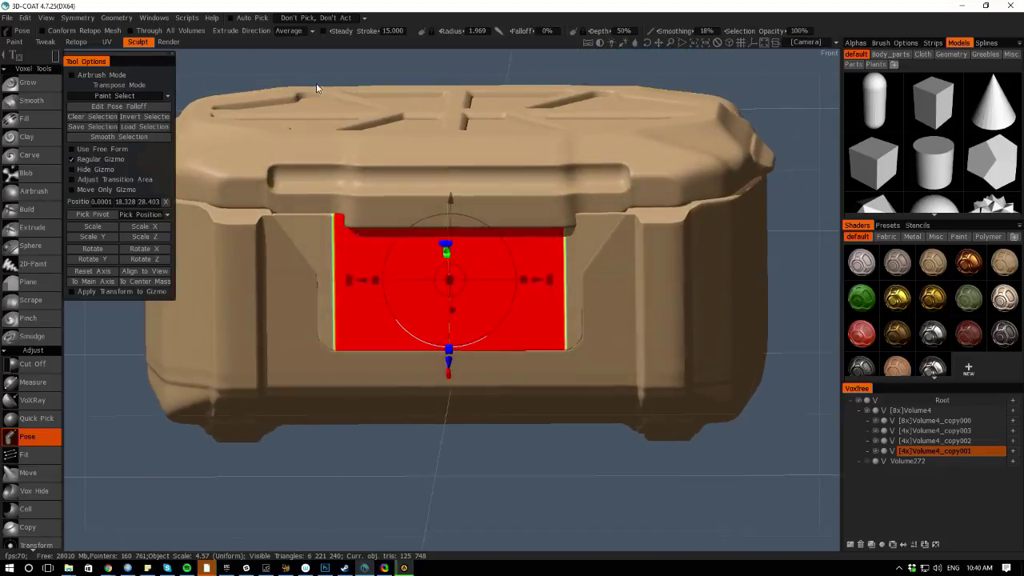
key(KP_5)
middle_drag(453, 447, 480, 454)
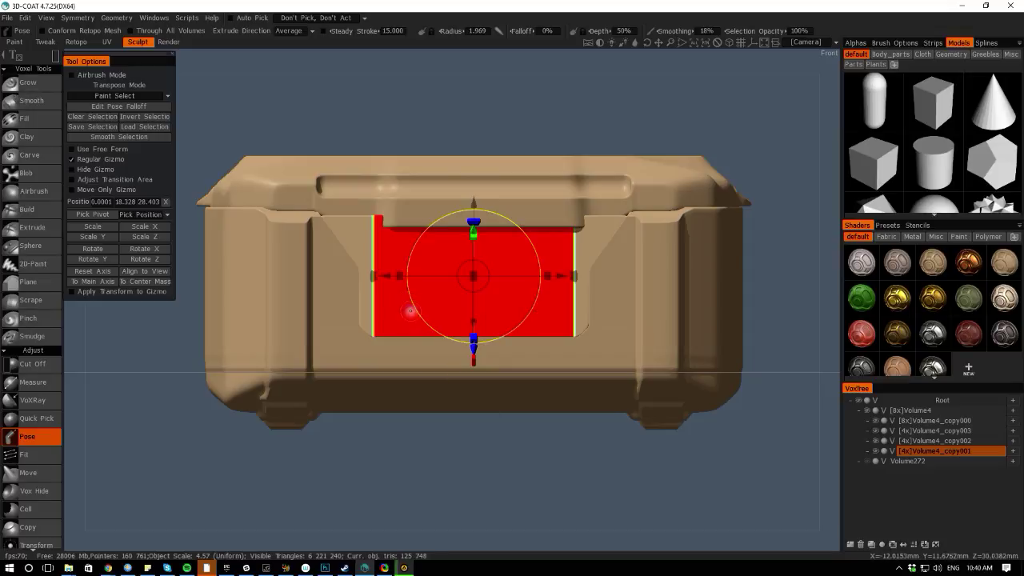
Clear the pose selection, reselect the panel's middle area and reset the gizmo axes
key(ctrl+d)
drag(392, 221, 516, 369)
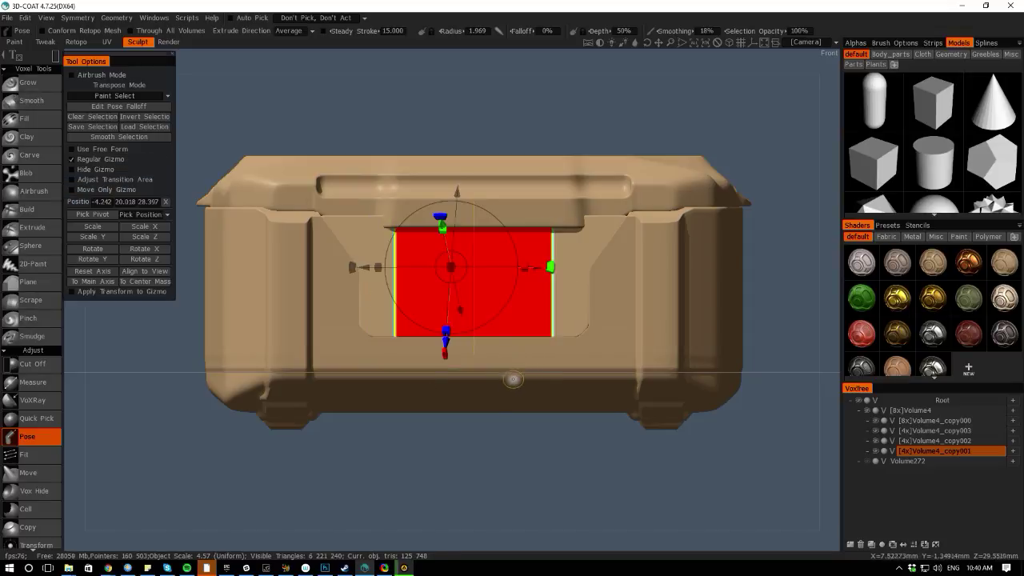
click(95, 272)
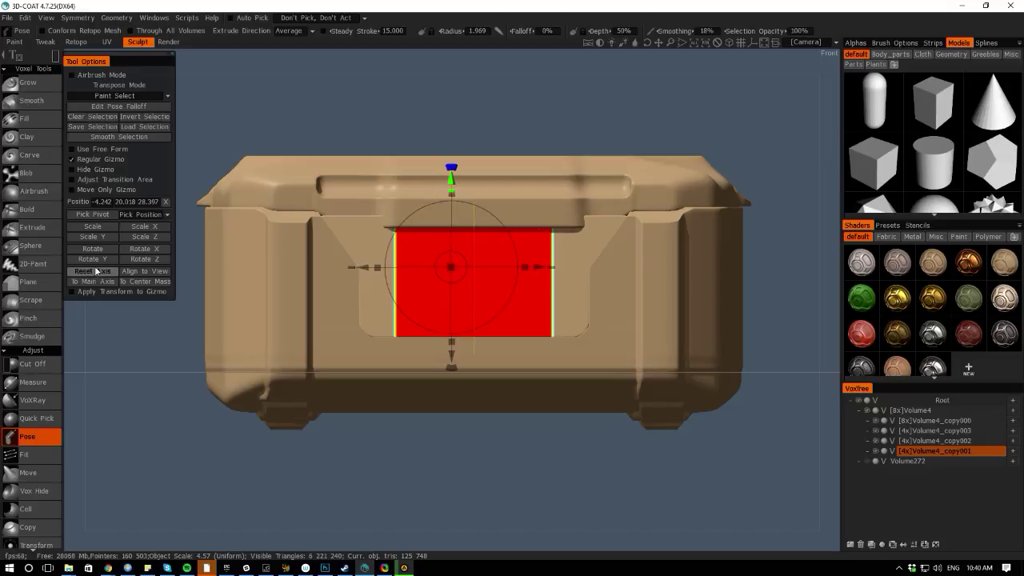
drag(394, 209, 577, 382)
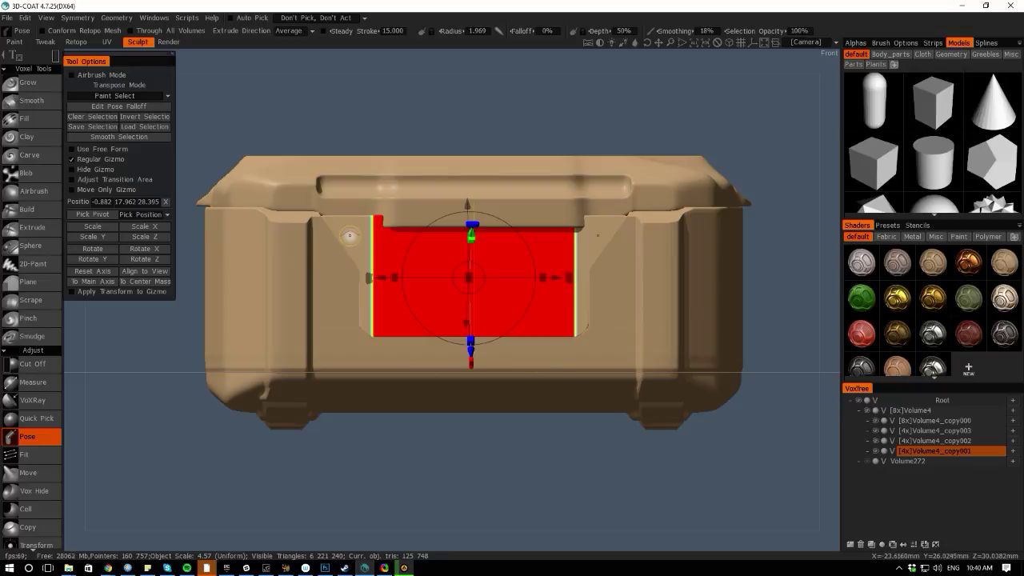
Reset the symmetry settings and keep mirroring enabled on the X axis in local space
click(71, 20)
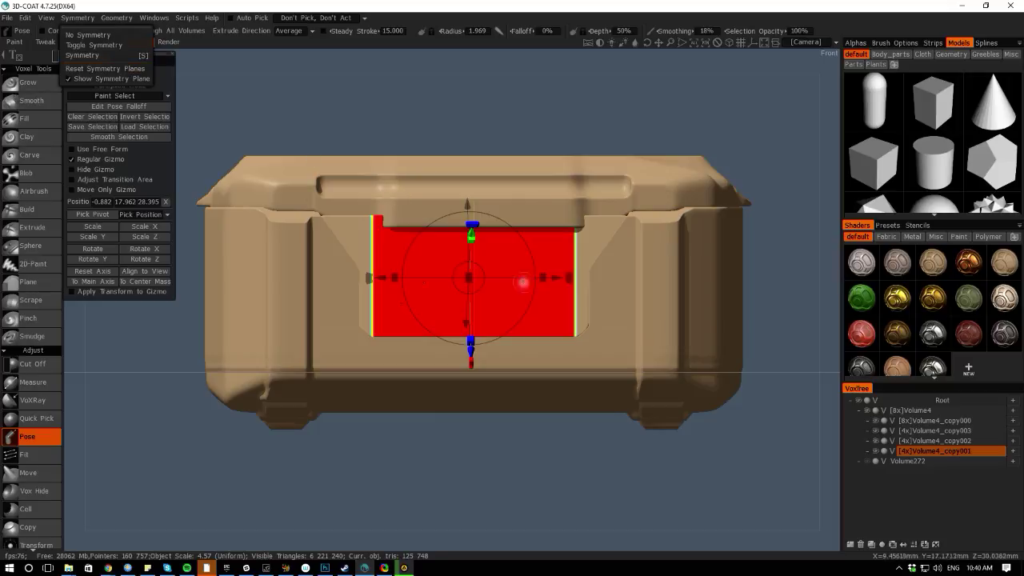
key(s)
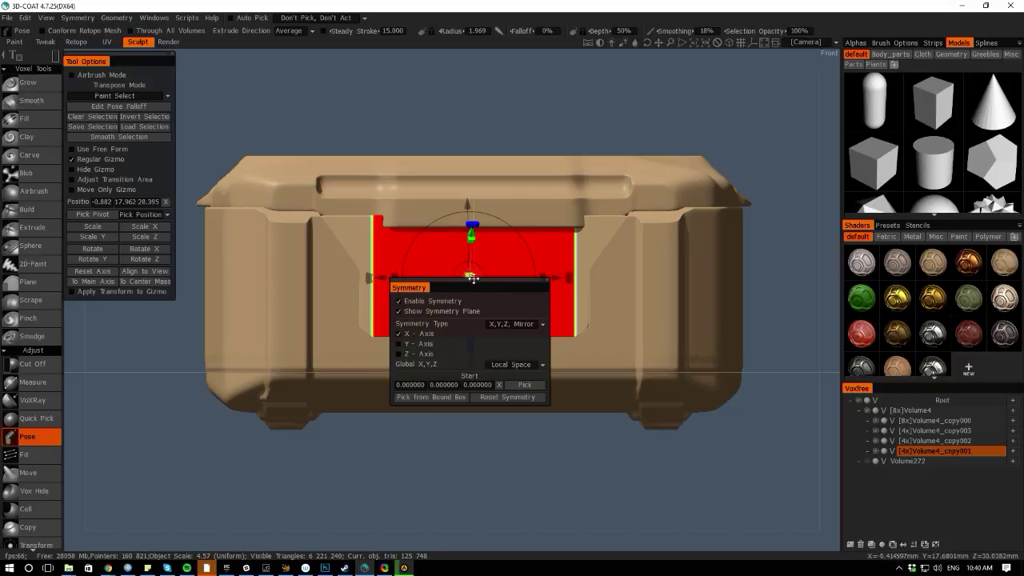
drag(472, 287, 653, 427)
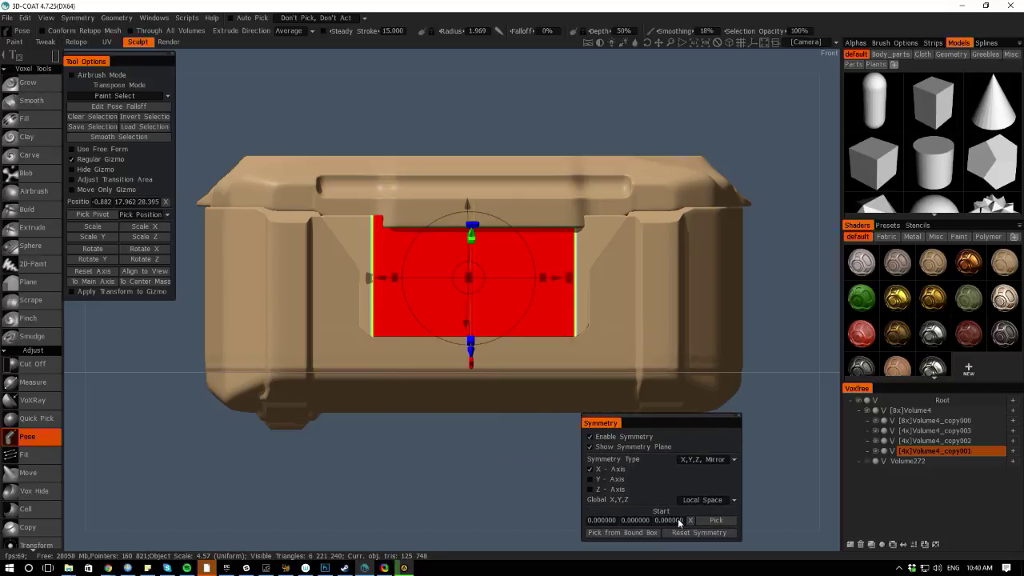
click(608, 531)
click(695, 532)
click(590, 470)
key(s)
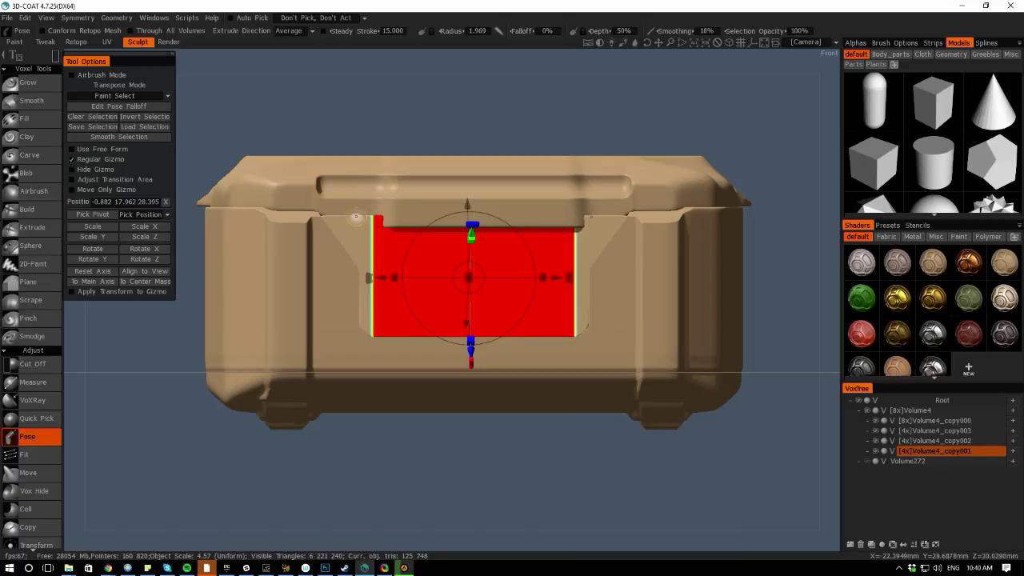
Apply Symm Copy to the front panel across the X symmetry plane
drag(376, 216, 512, 221)
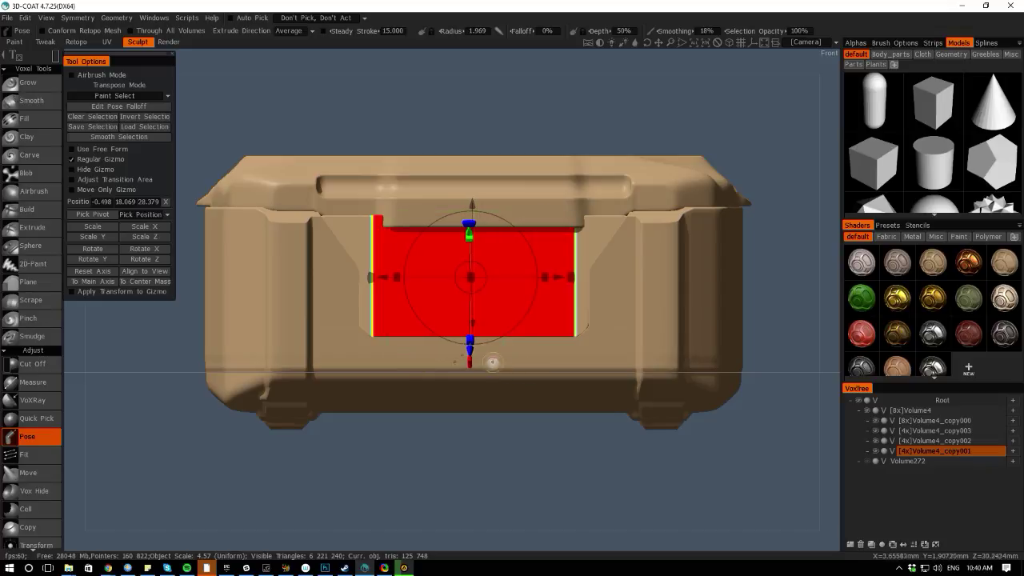
click(117, 17)
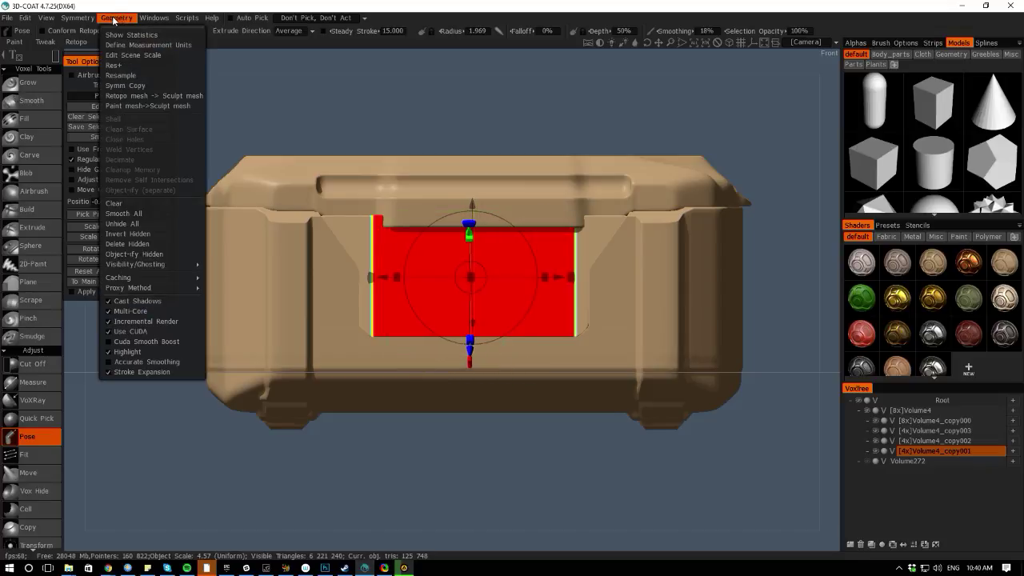
click(113, 87)
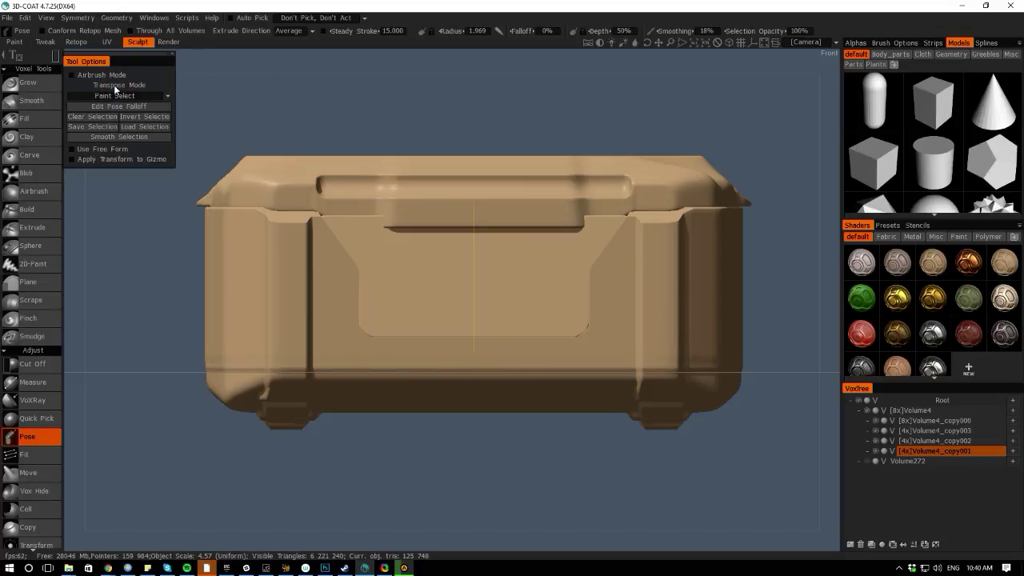
Select a narrower rectangular area in the middle of the front panel for posing
drag(391, 218, 493, 398)
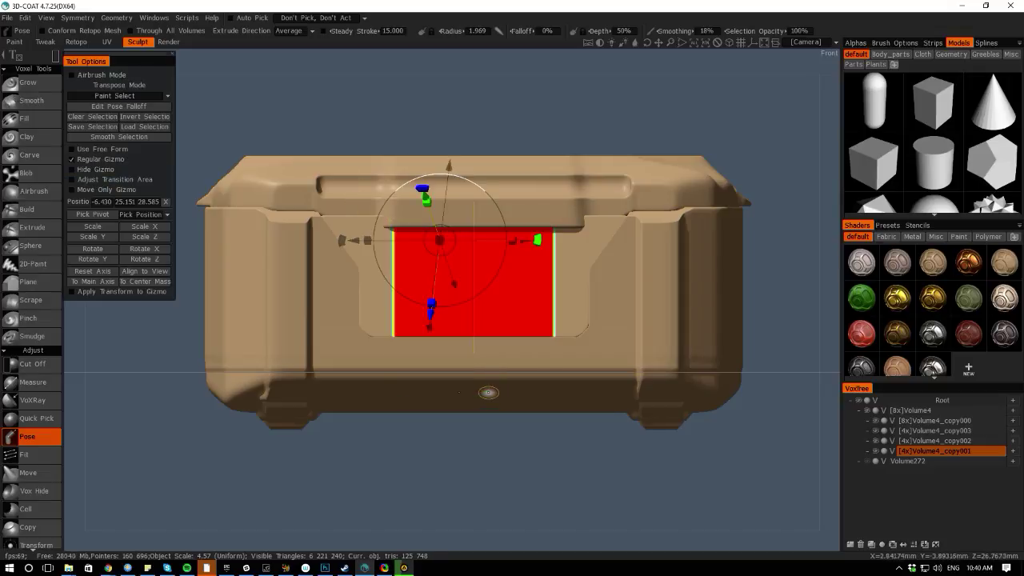
drag(81, 328, 88, 400)
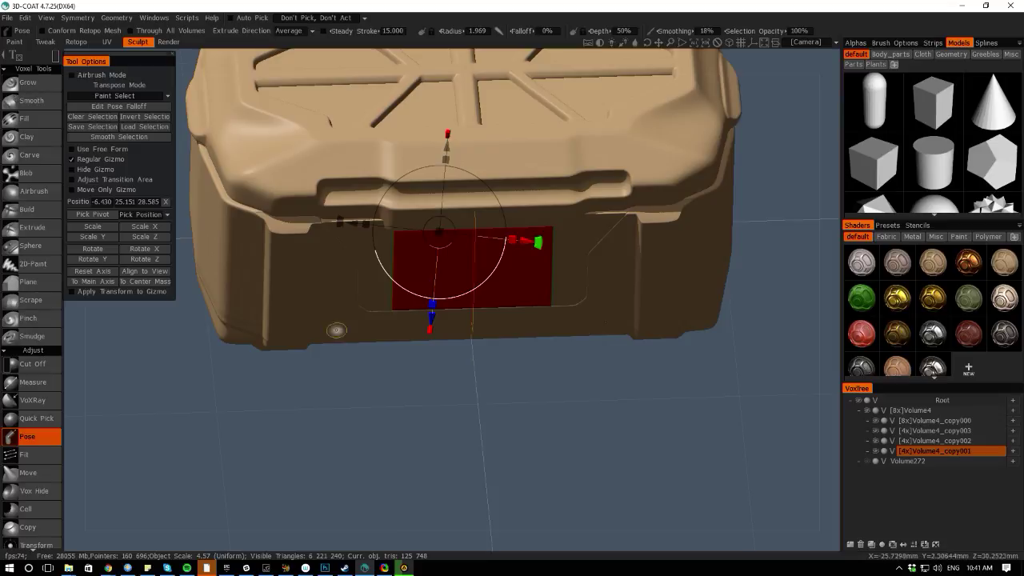
drag(390, 544, 233, 484)
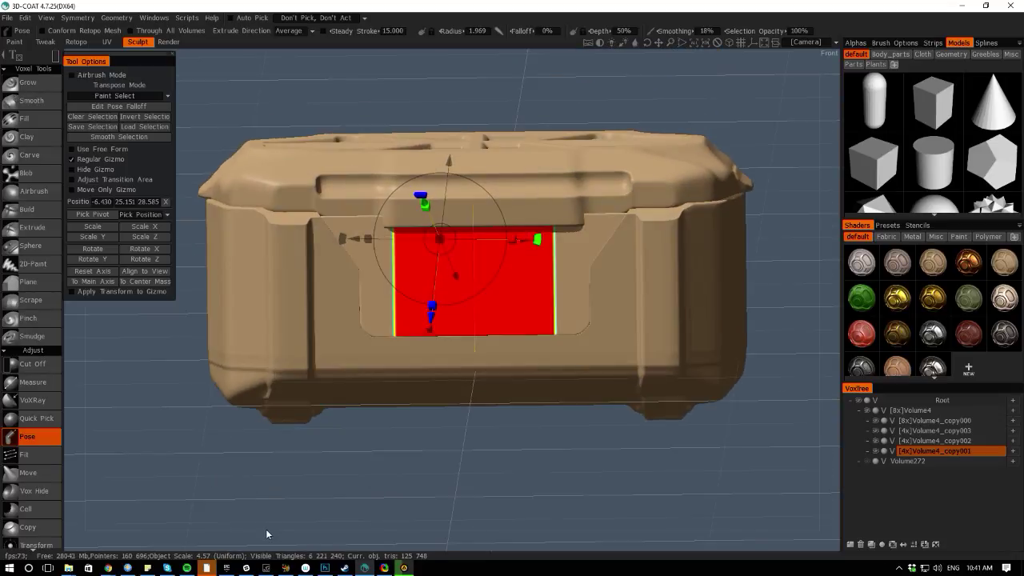
With the Transform tool, move the front panel outward from the case to a Z position of 20.096
key(space)
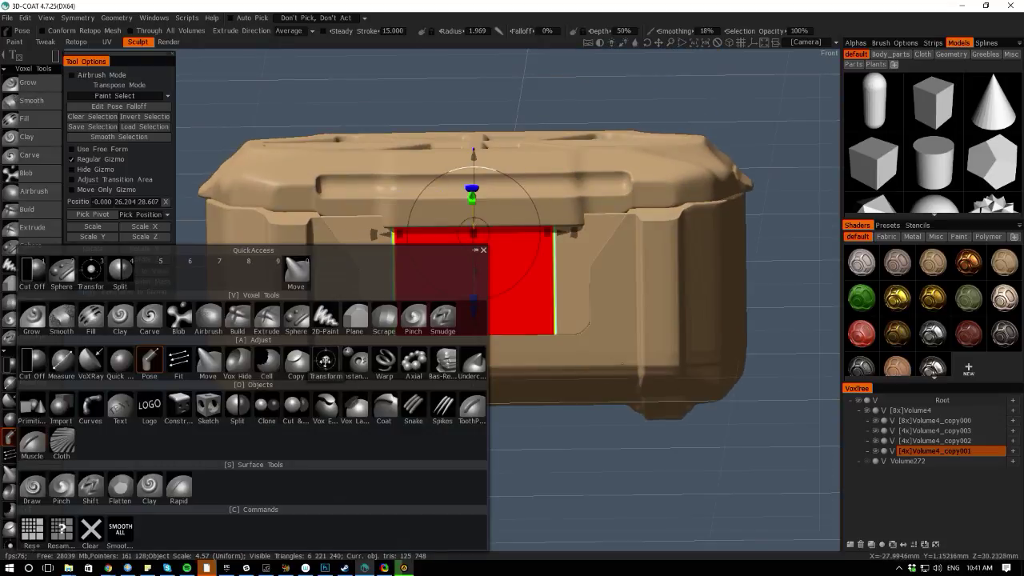
click(325, 361)
drag(95, 364, 241, 180)
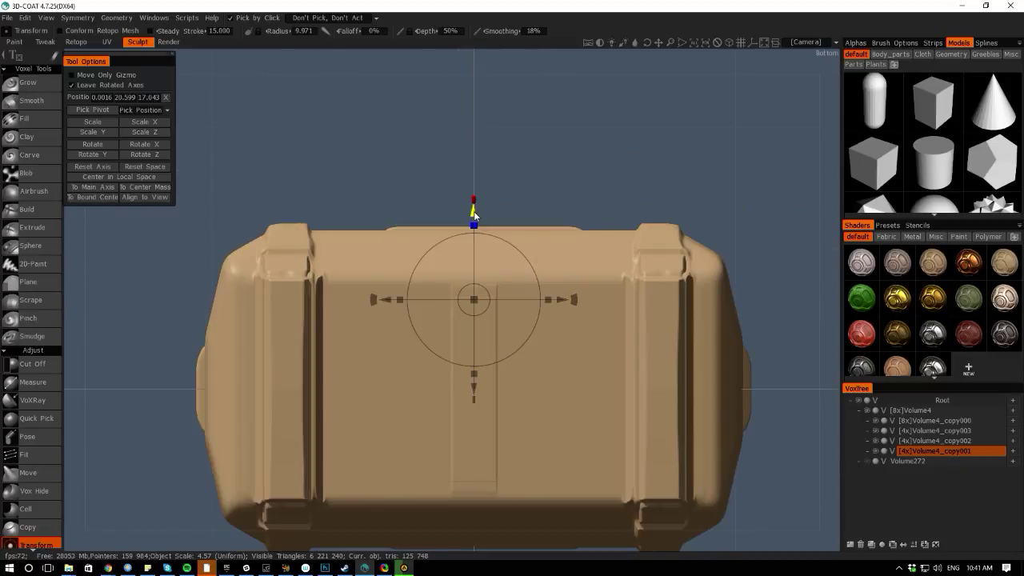
drag(474, 215, 474, 192)
drag(331, 56, 337, 277)
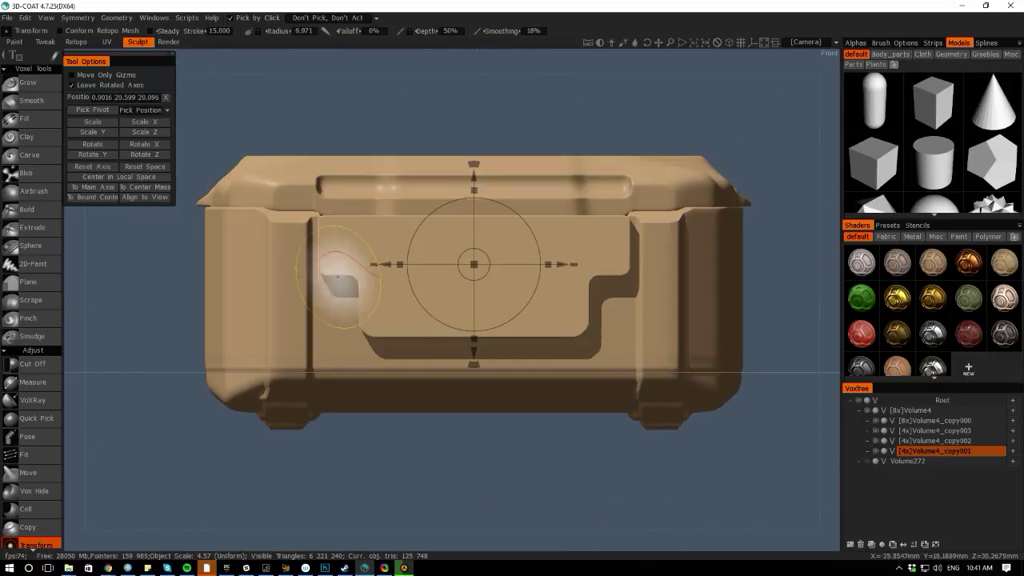
Make the front panel active and select its two outer side ends symmetrically with the Pose tool
right_drag(426, 436, 432, 468)
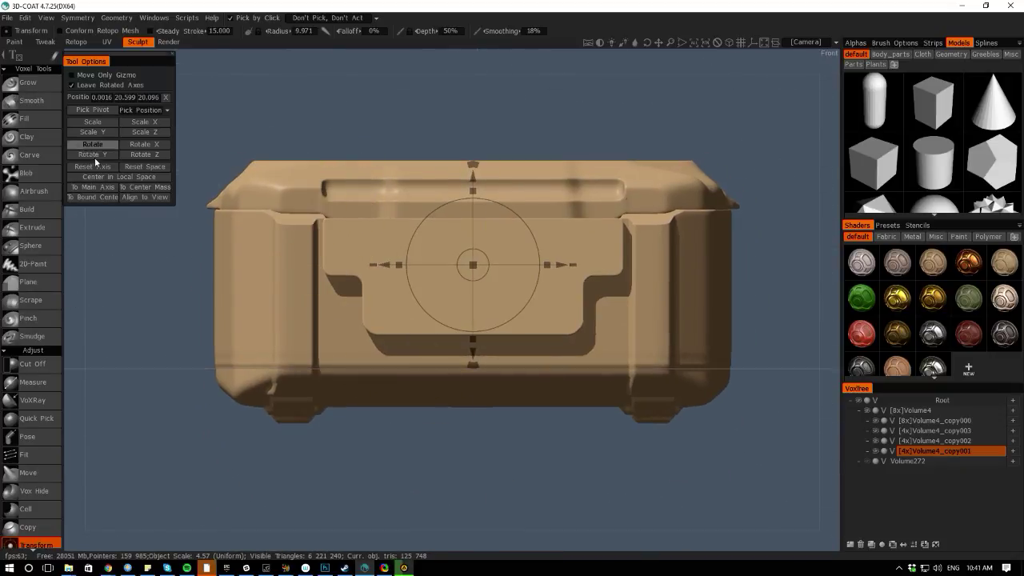
click(342, 171)
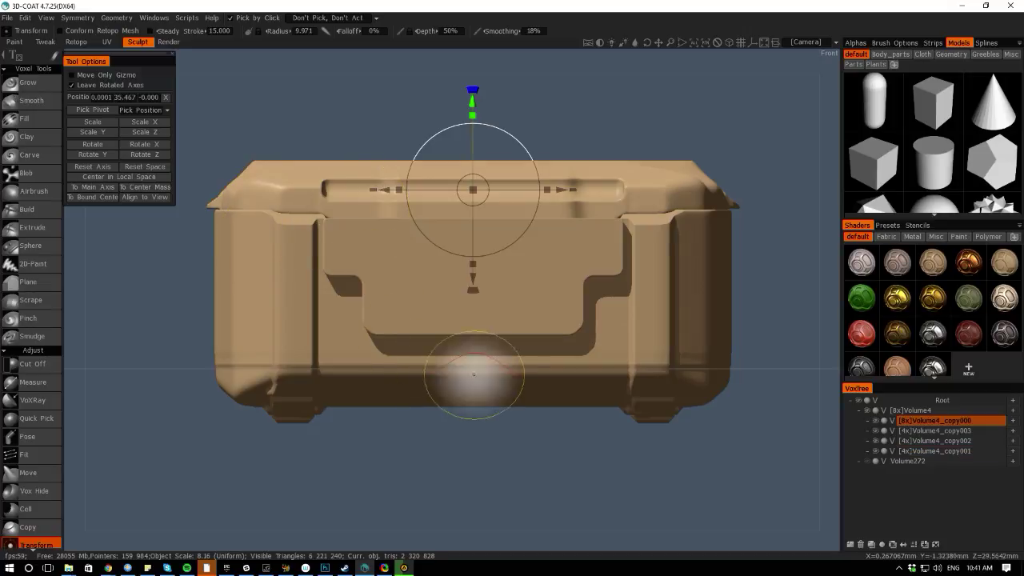
click(391, 271)
key(space)
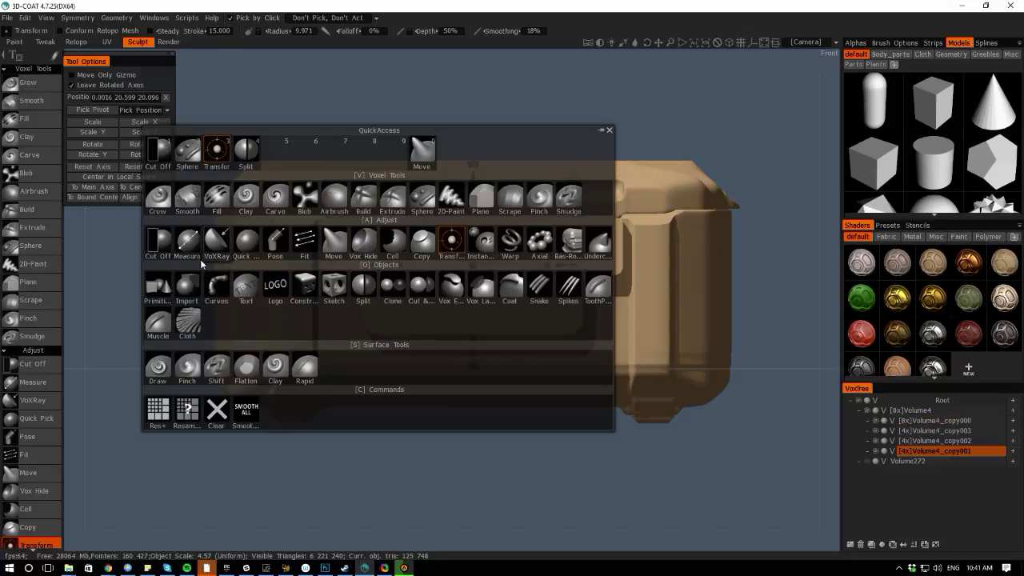
click(275, 240)
drag(348, 288, 347, 311)
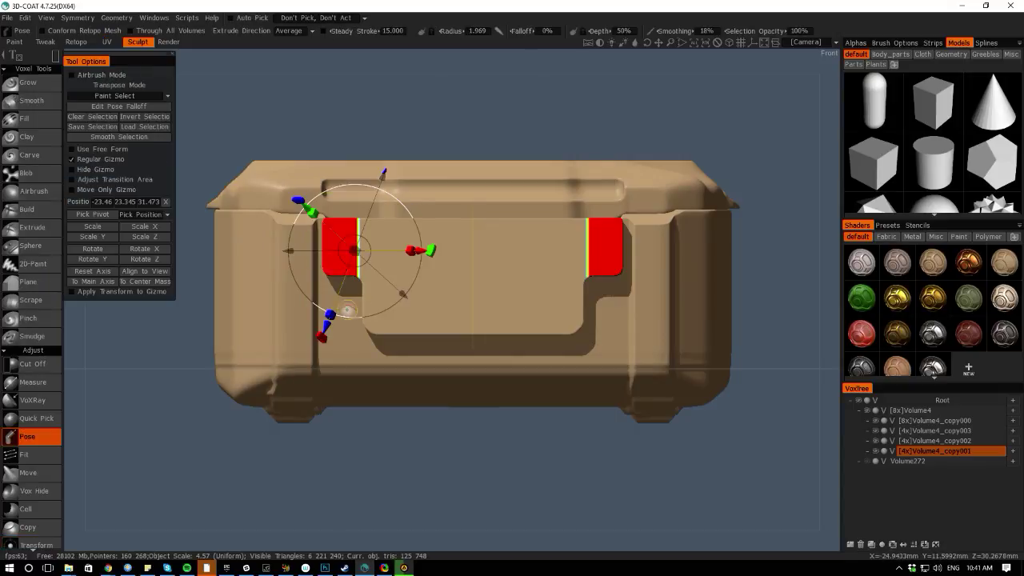
Try different mirrored rectangular pose selections on the front panel, finishing with one over its central block
drag(272, 167, 432, 357)
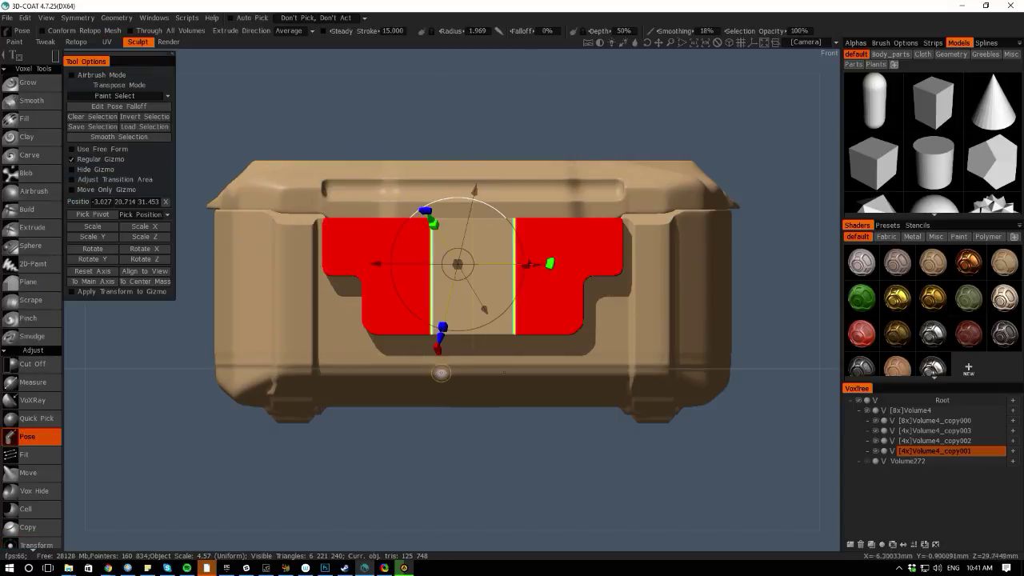
drag(538, 478, 392, 203)
drag(509, 402, 396, 214)
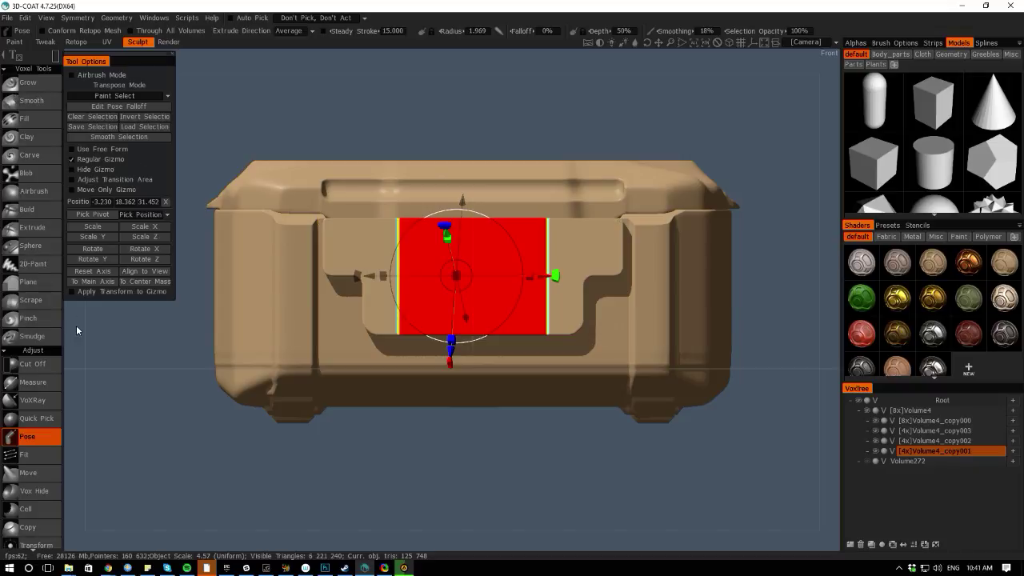
Clear the pose selection and make the lid the active volume by picking it on the case
mouse_move(76, 324)
middle_down()
mouse_move(76, 421)
mouse_move(79, 344)
middle_up()
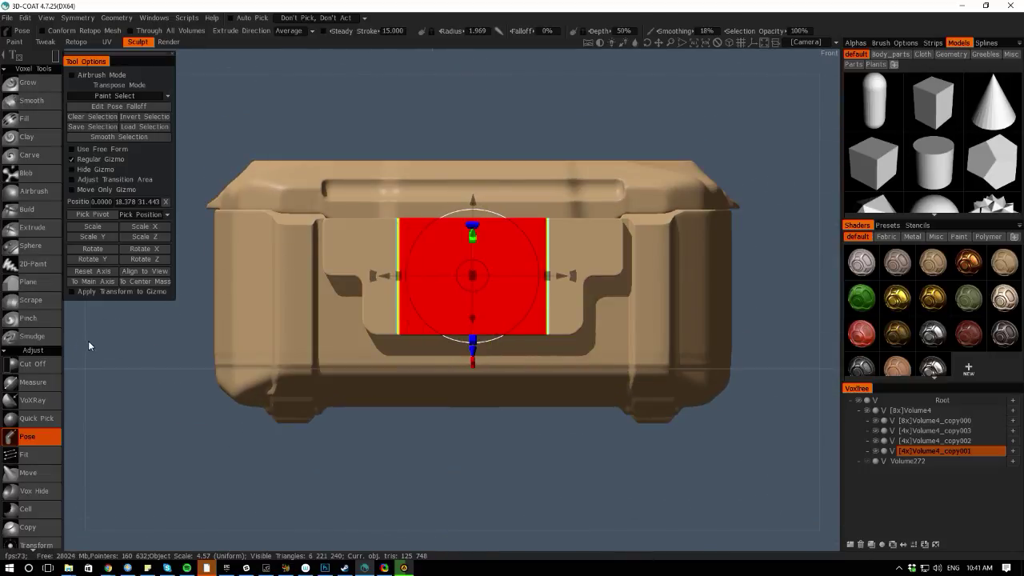
key(ctrl+d)
drag(79, 327, 122, 343)
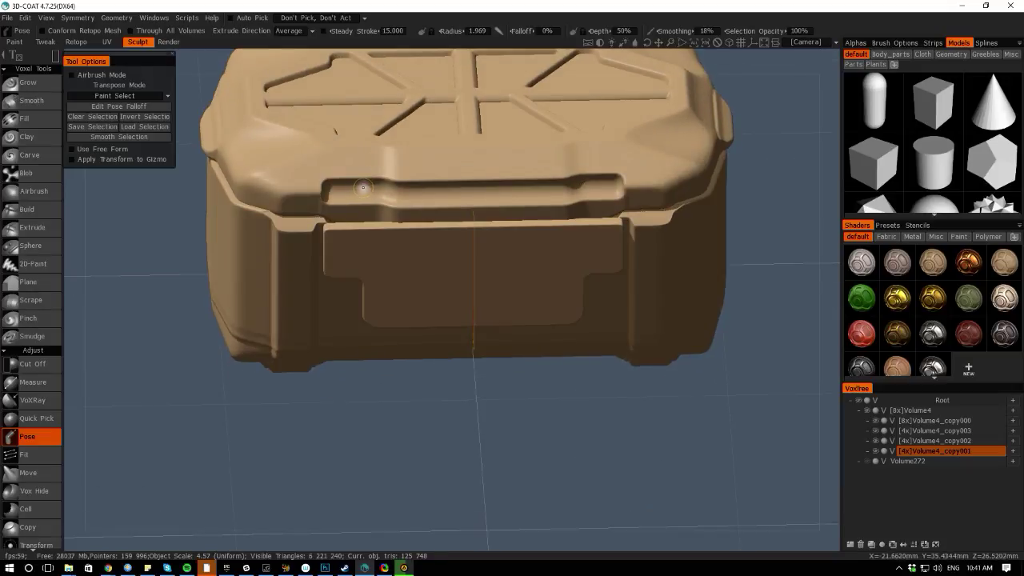
key(h)
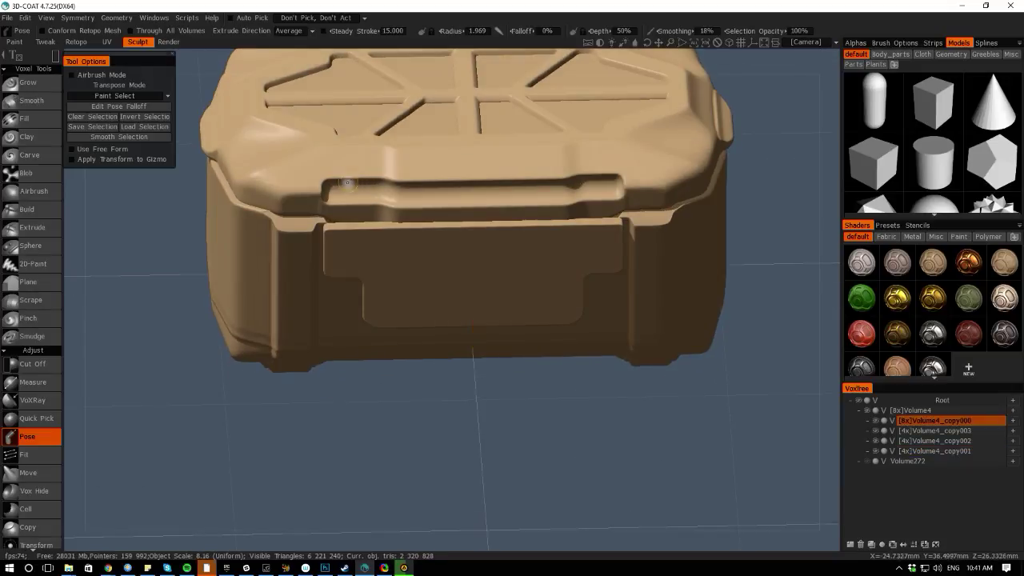
Switch to the Move tool and try to mirror the lid's shape with Symm Copy
key(space)
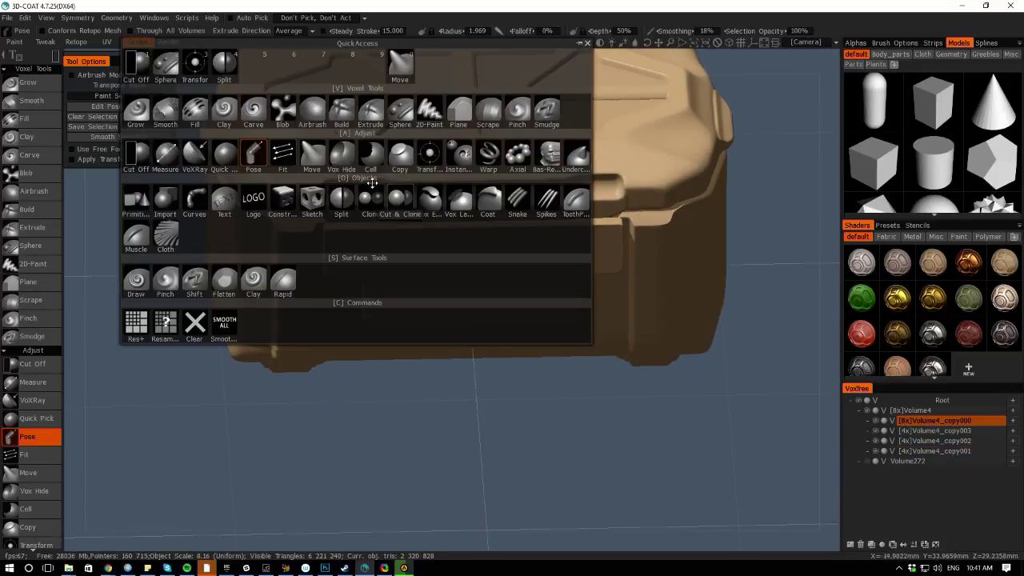
click(311, 154)
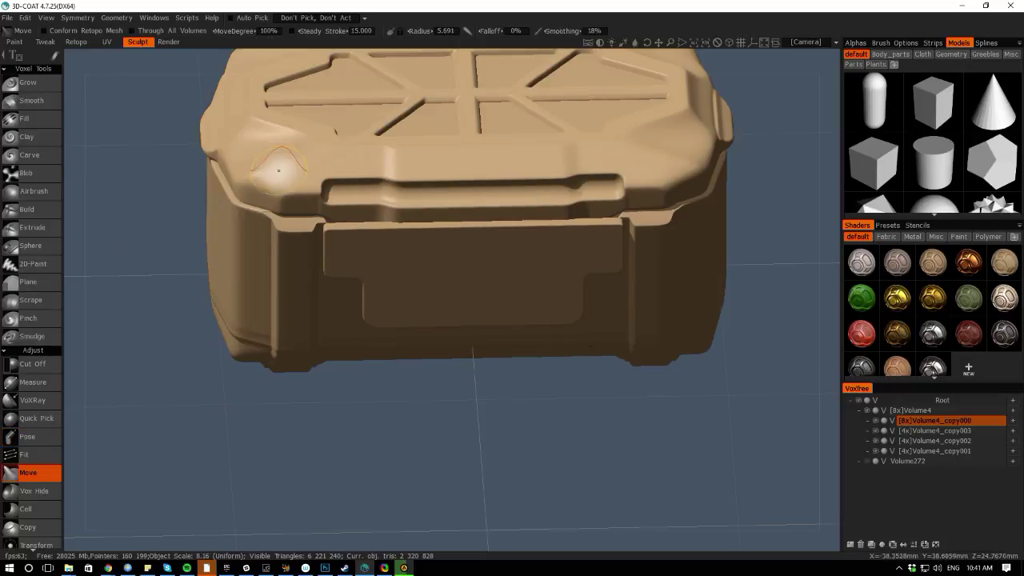
click(116, 17)
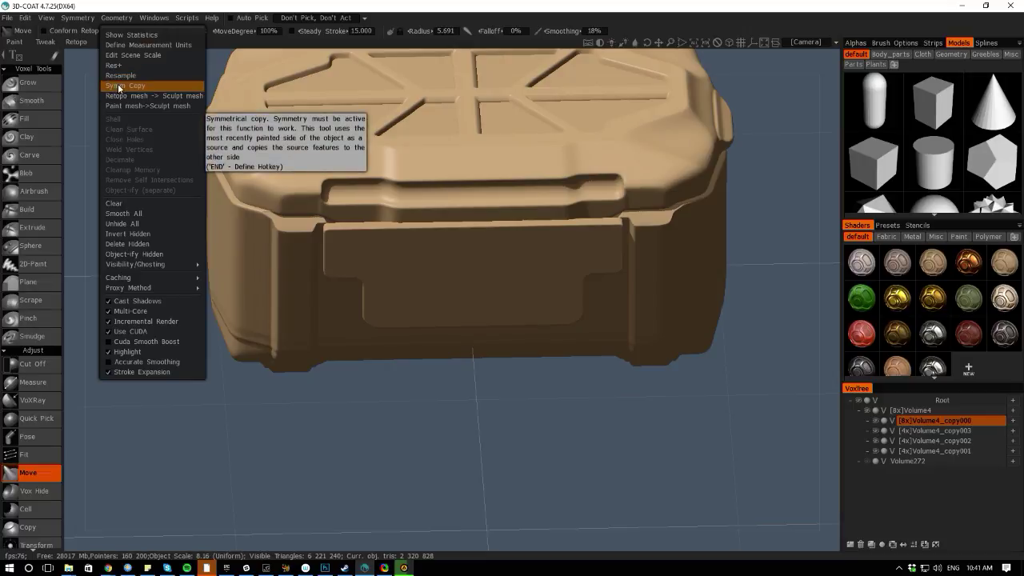
click(118, 88)
Enable symmetry on the X axis only and mirror the lid's shape with Symm Copy
key(space)
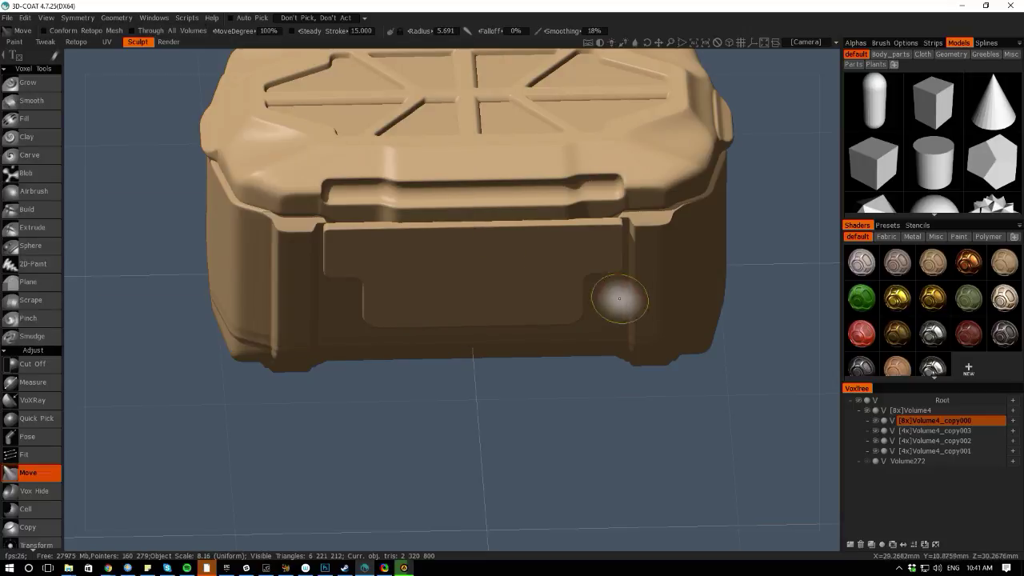
key(s)
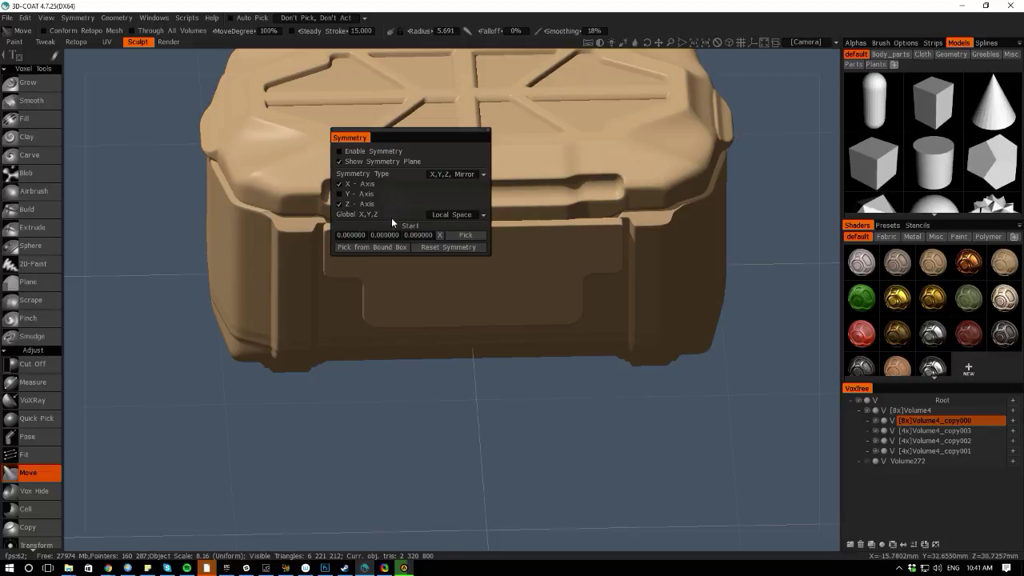
click(339, 184)
click(339, 151)
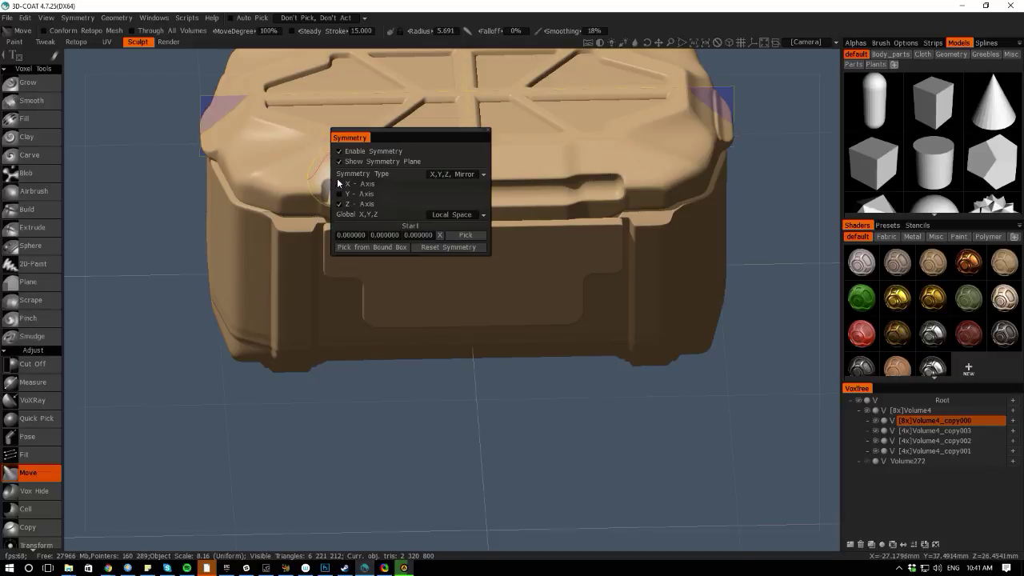
click(339, 193)
click(339, 204)
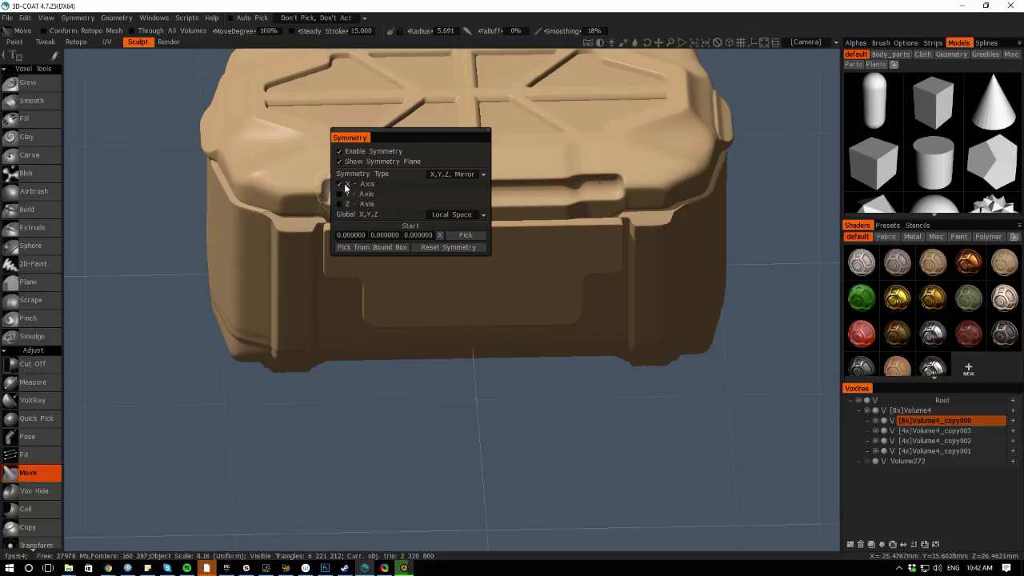
click(116, 18)
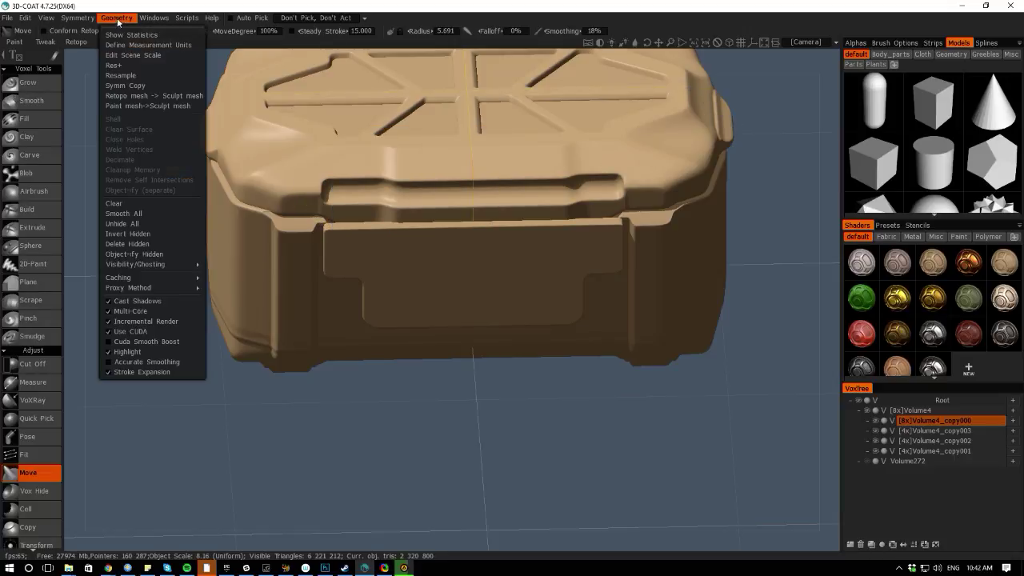
click(118, 84)
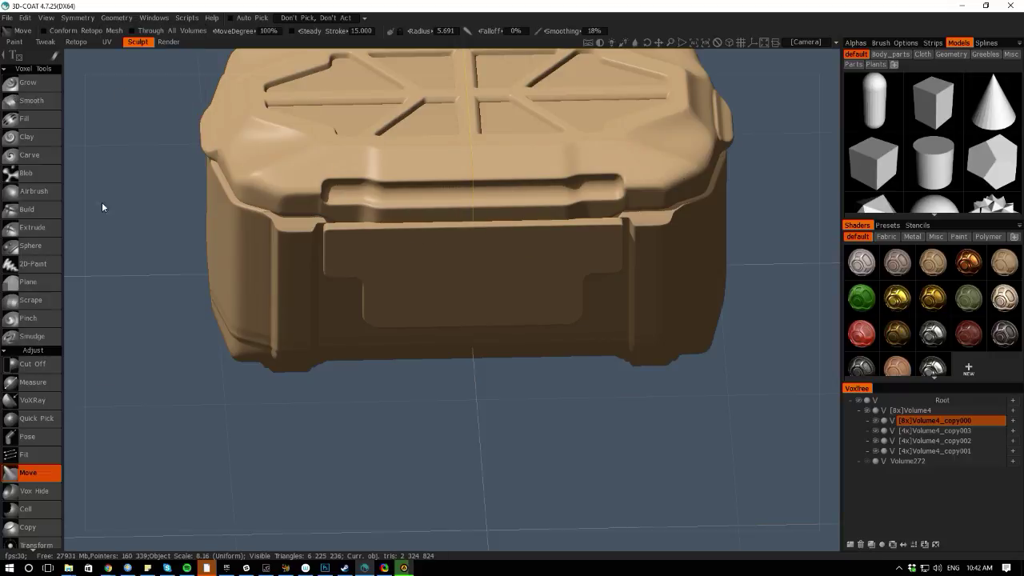
Make the front panel active and move it inward toward the case with Transform to a Z position of 16.959
drag(103, 204, 505, 454)
key(KP_2)
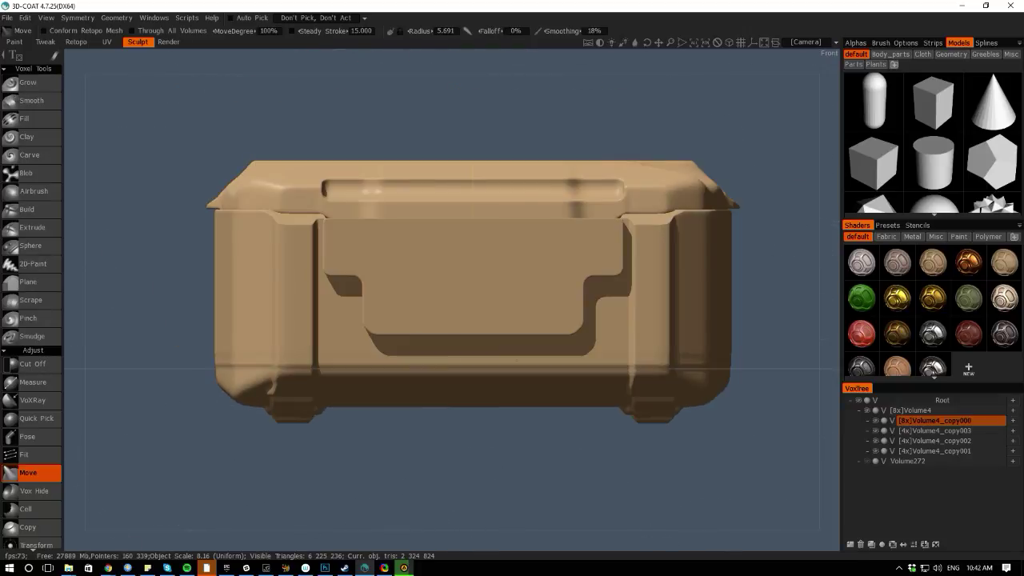
key(h)
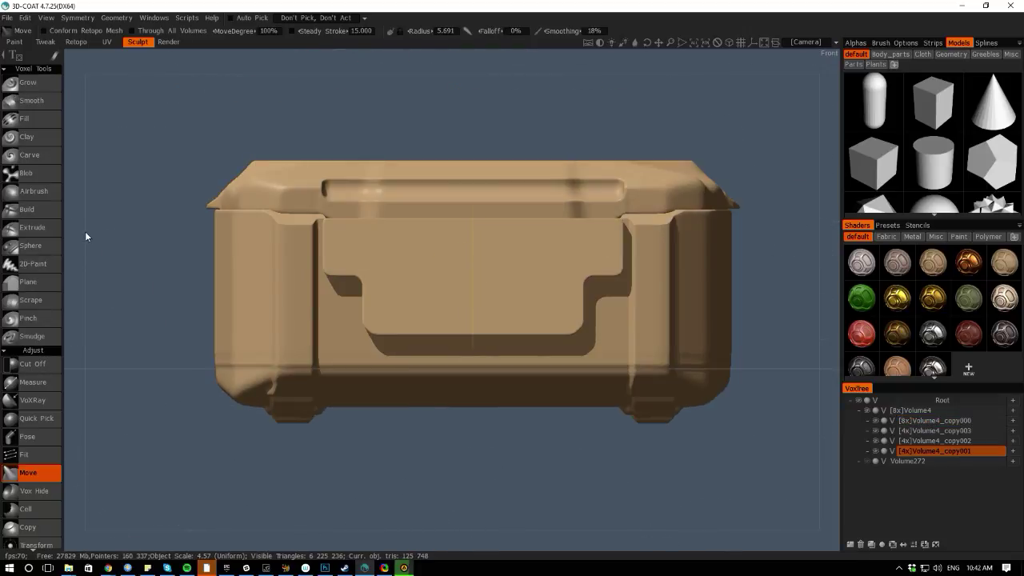
drag(85, 231, 127, 318)
key(space)
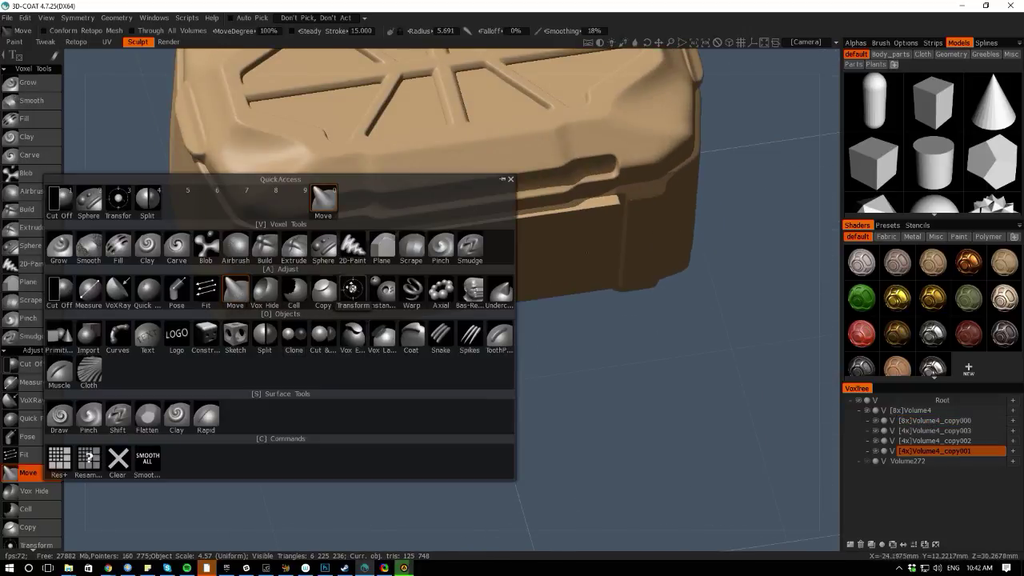
click(353, 290)
drag(477, 269, 472, 255)
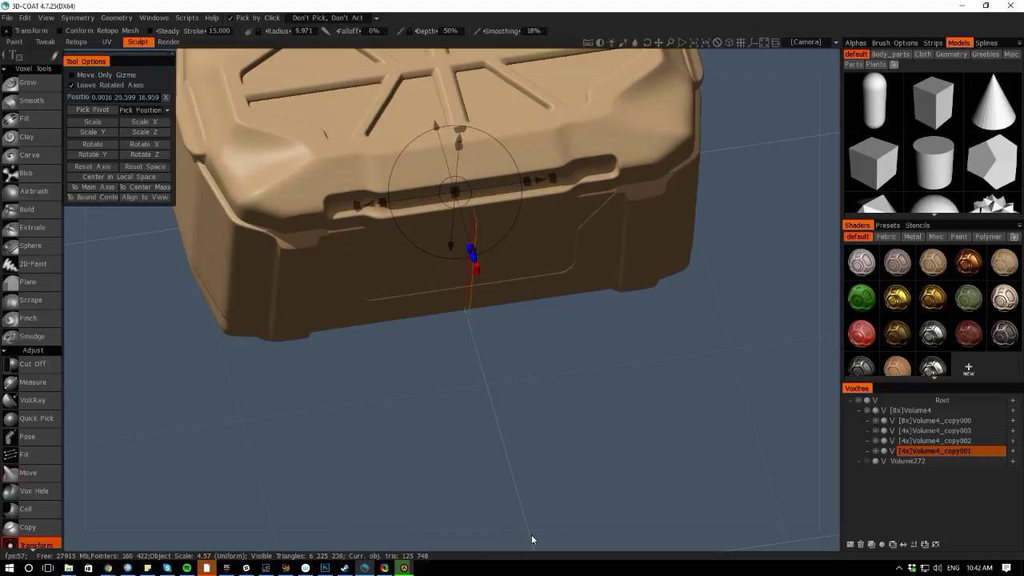
Select a rectangle over the front panel's central block with the Pose tool and smooth the selection's side borders several times
shift+drag(531, 539, 510, 450)
key(space)
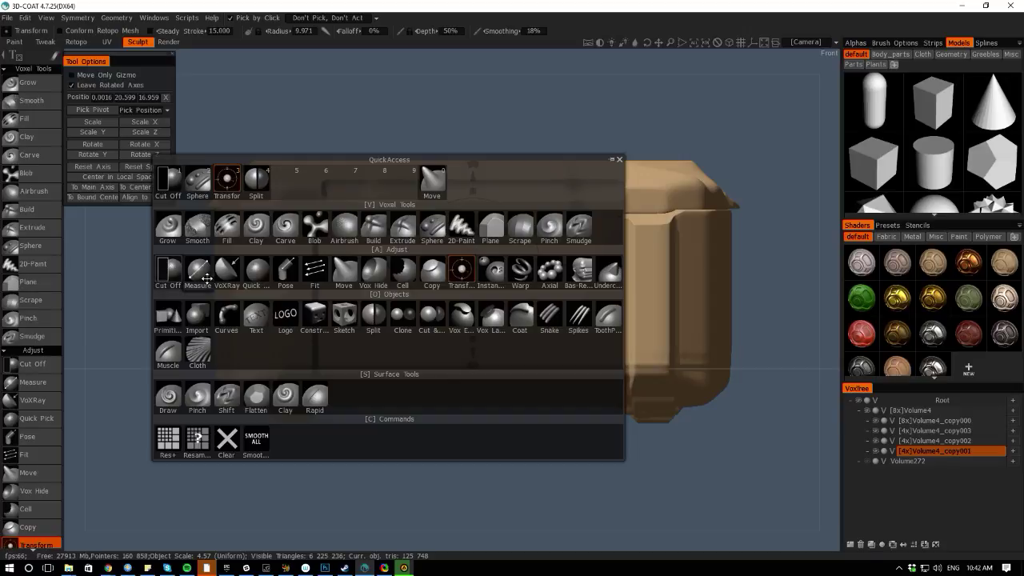
click(286, 272)
drag(373, 198, 504, 381)
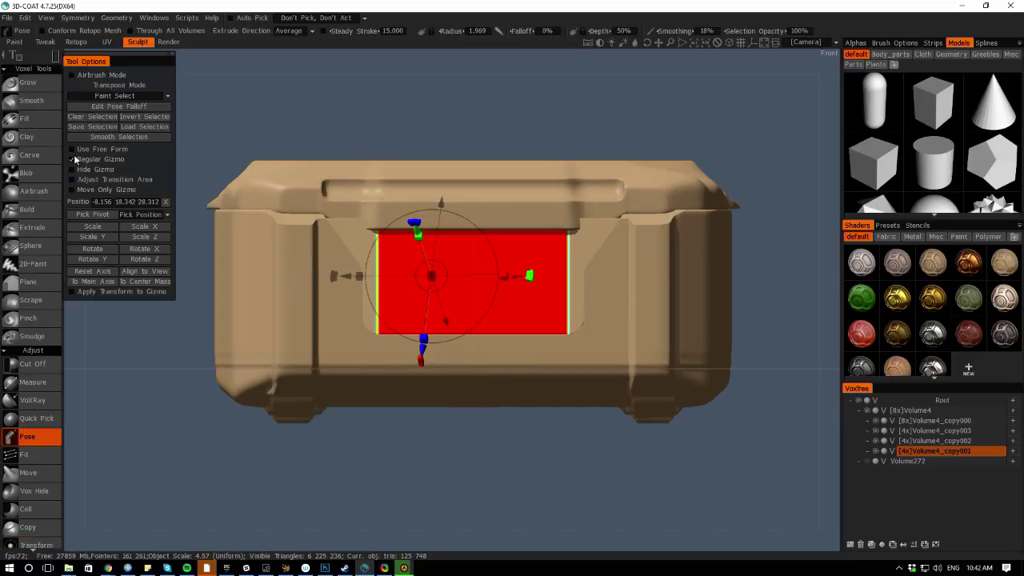
click(94, 136)
click(93, 137)
click(94, 136)
click(94, 137)
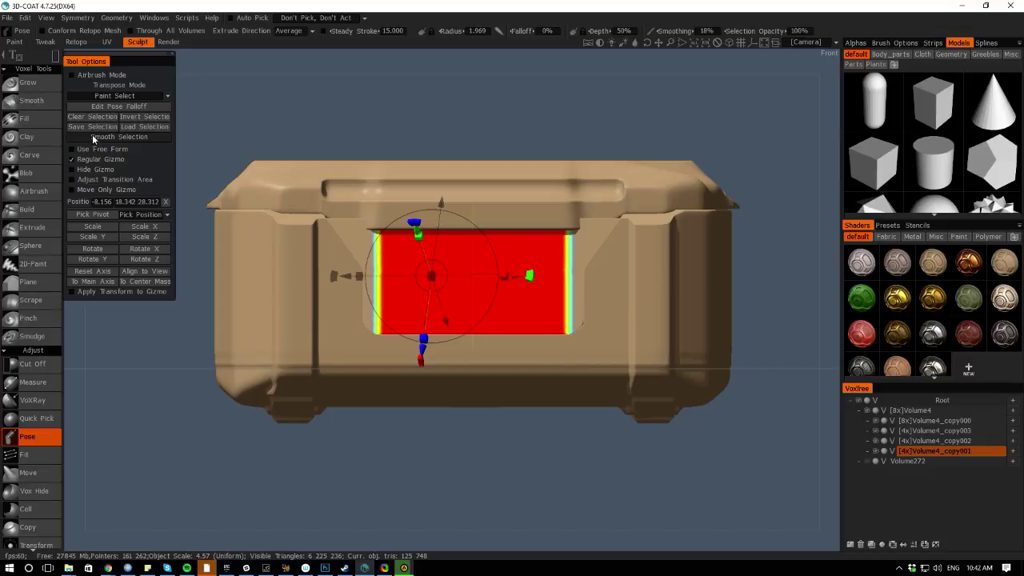
Reset the gizmo's axes and try moving the selected central block outward to a Z position of 29.403
drag(65, 345, 131, 222)
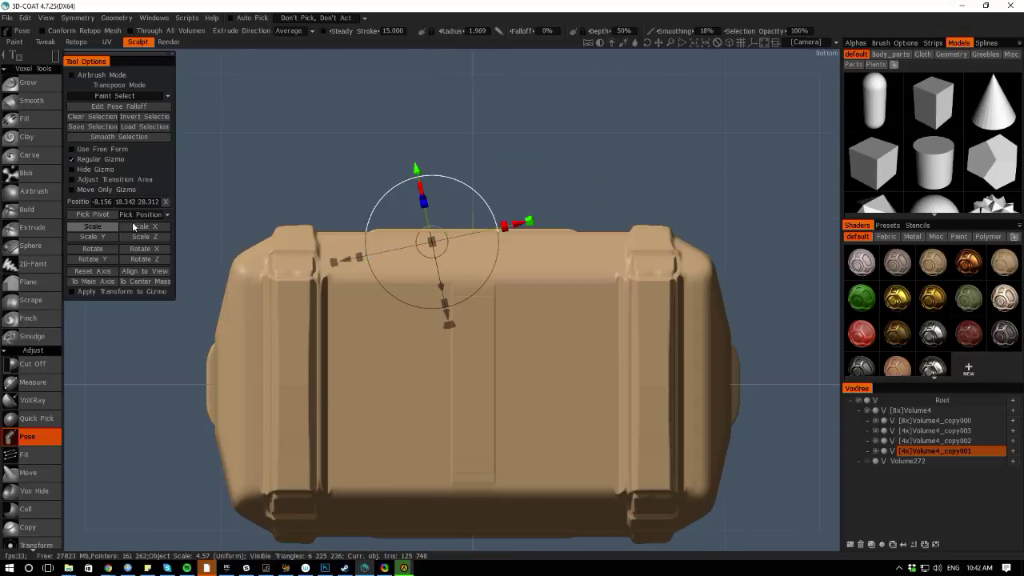
drag(268, 168, 125, 228)
click(86, 272)
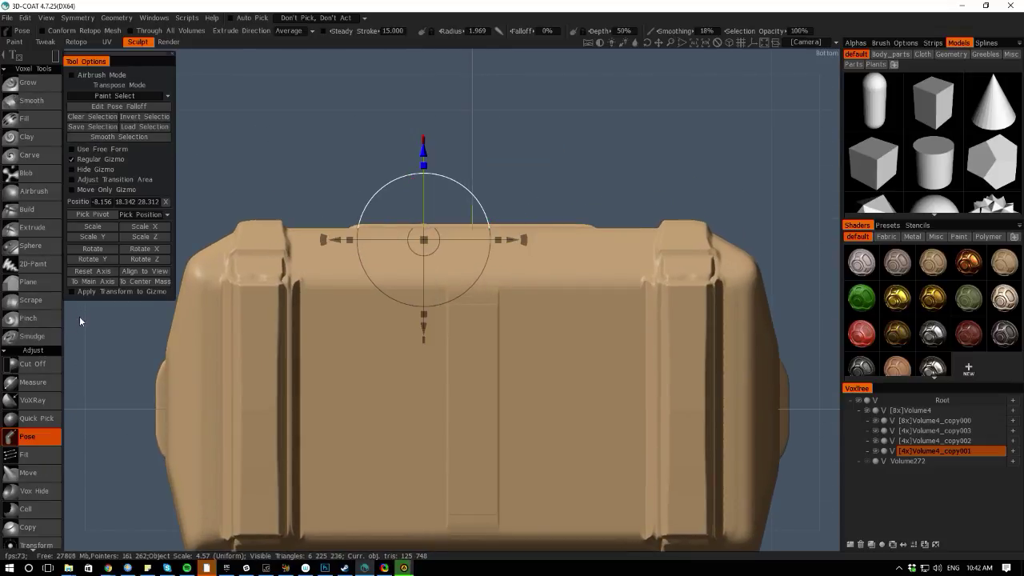
drag(79, 316, 207, 239)
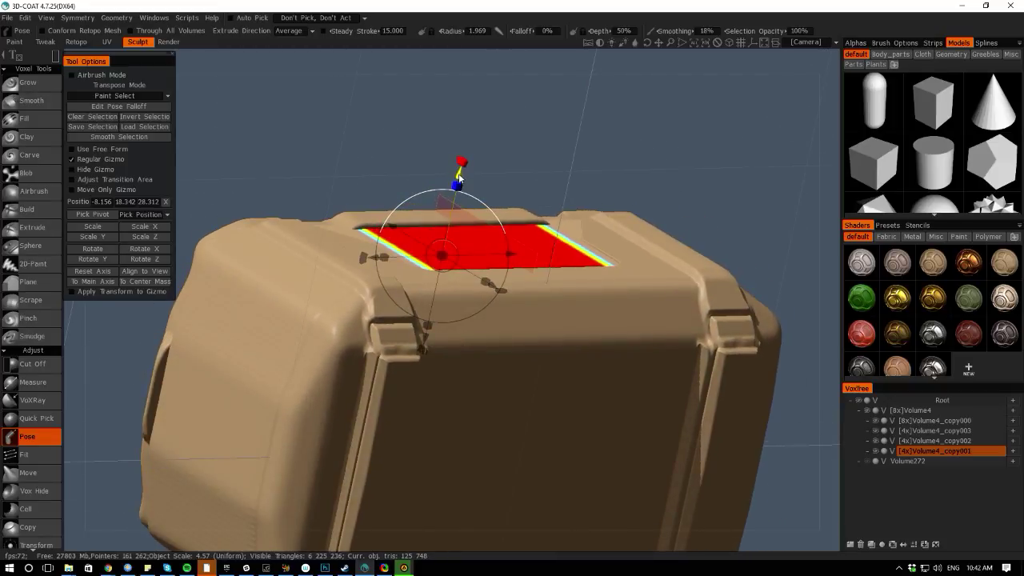
drag(460, 179, 459, 169)
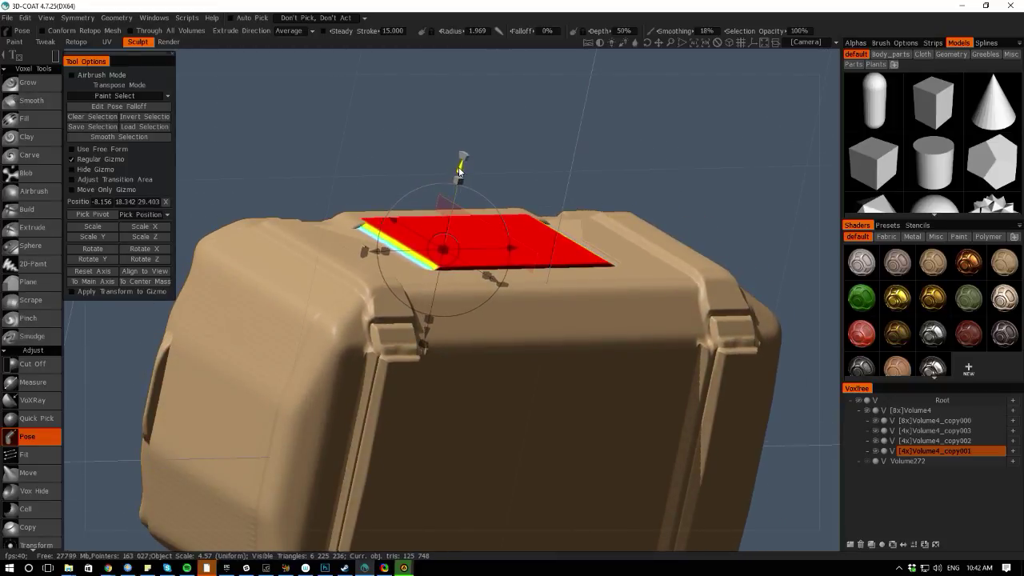
drag(259, 130, 343, 288)
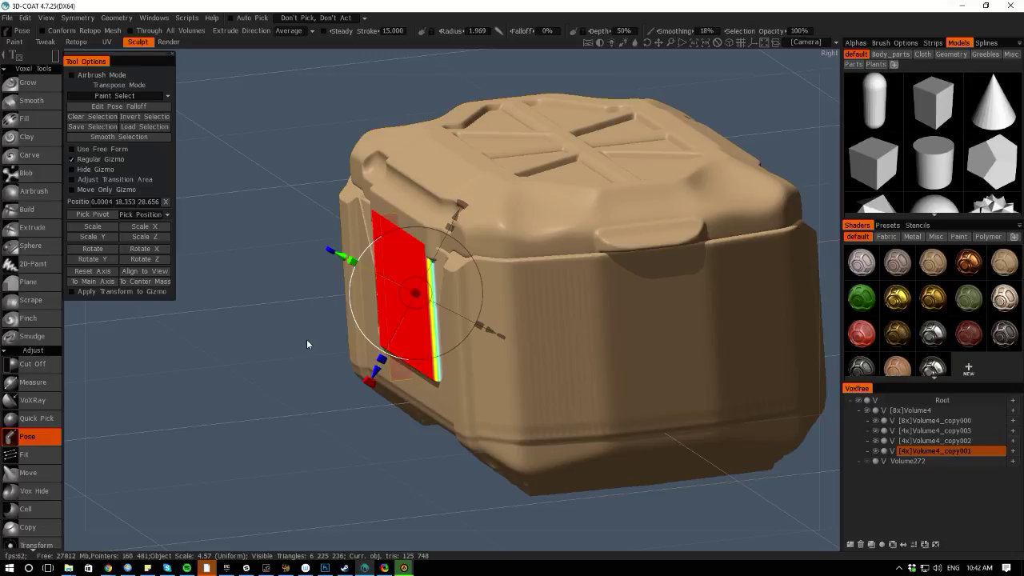
key(ctrl+z)
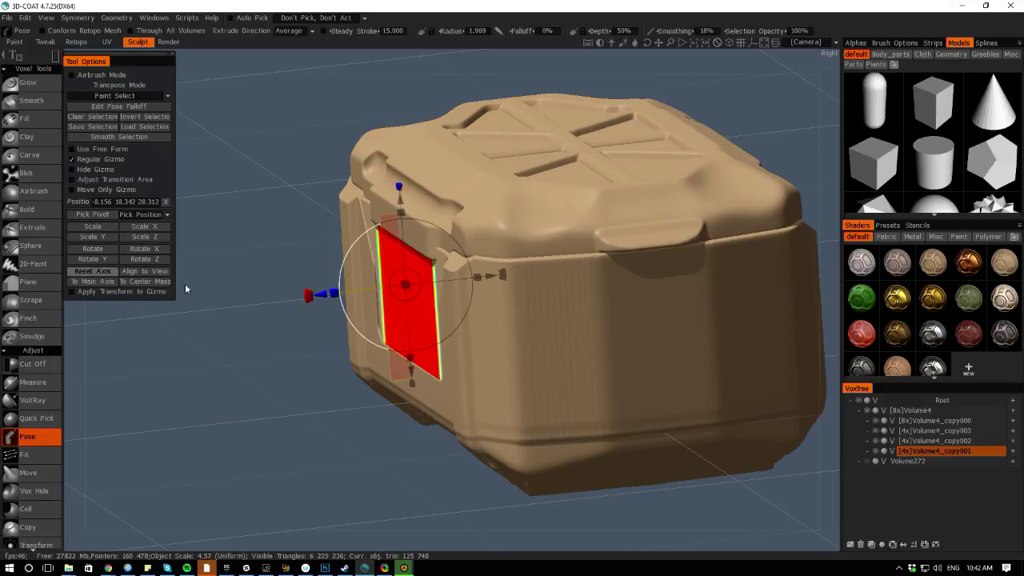
Pull the selected central block of the front panel outward to a Z position of 30.661
drag(320, 295, 294, 298)
drag(120, 345, 235, 324)
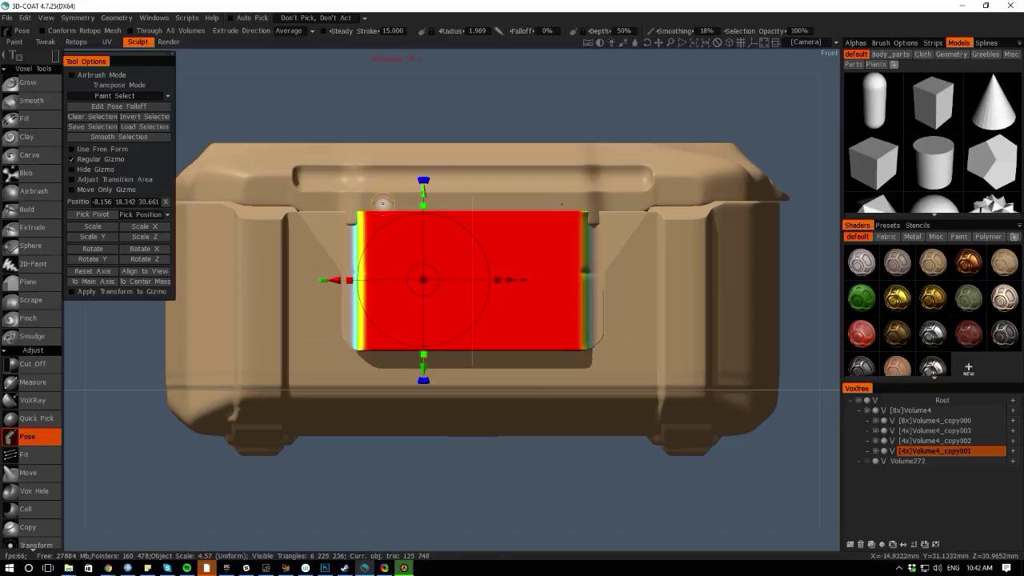
Make the lid active, select the central part of its front edge with a Pose rectangle and smooth the selection
key(h)
right_drag(106, 244, 224, 304)
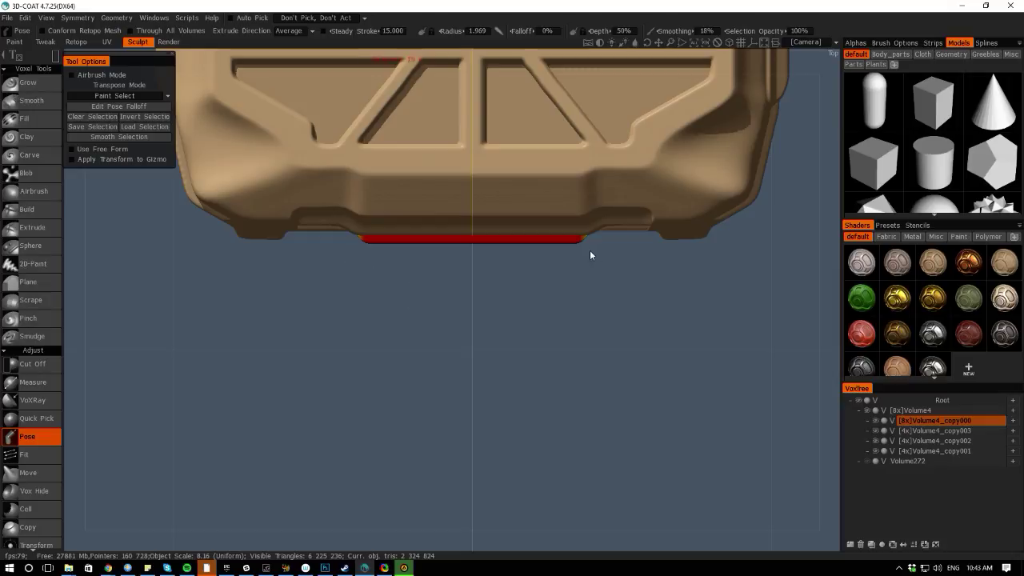
drag(589, 249, 301, 168)
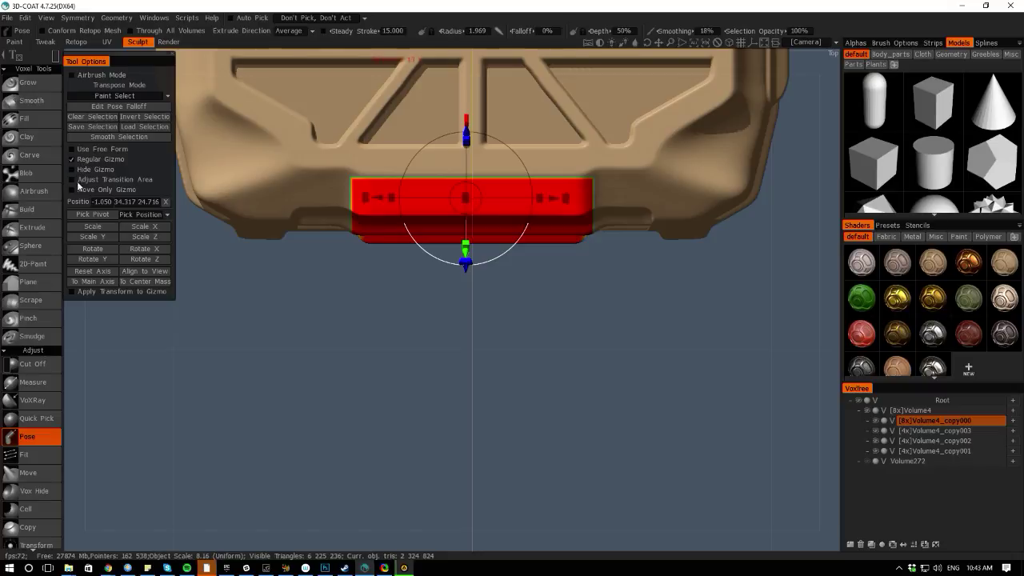
click(93, 137)
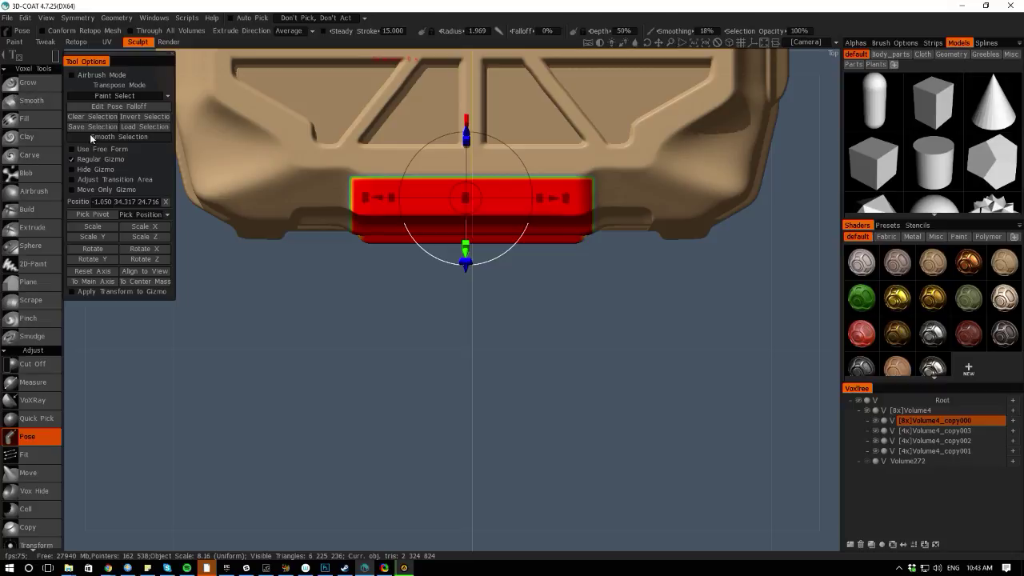
click(92, 126)
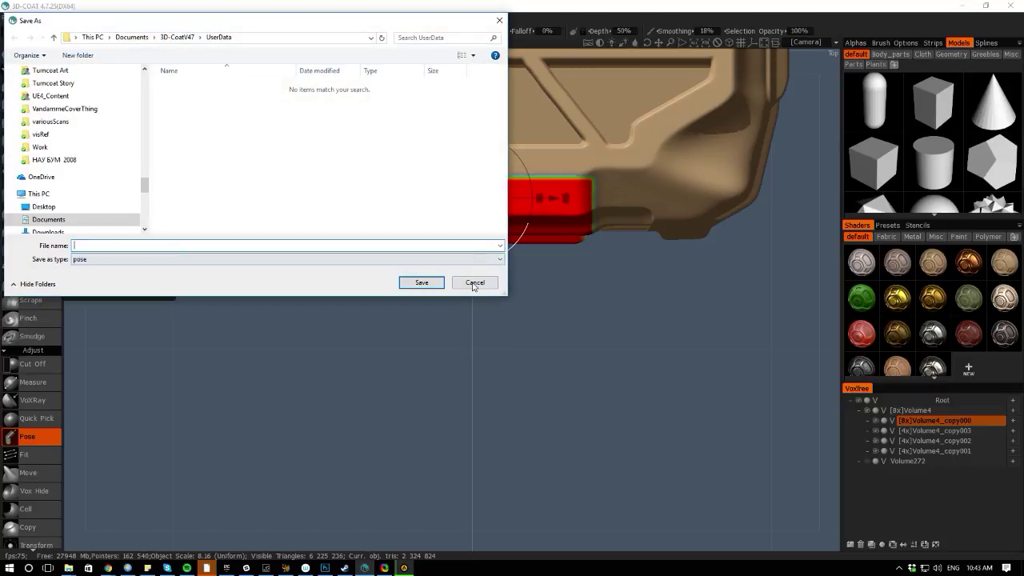
click(474, 284)
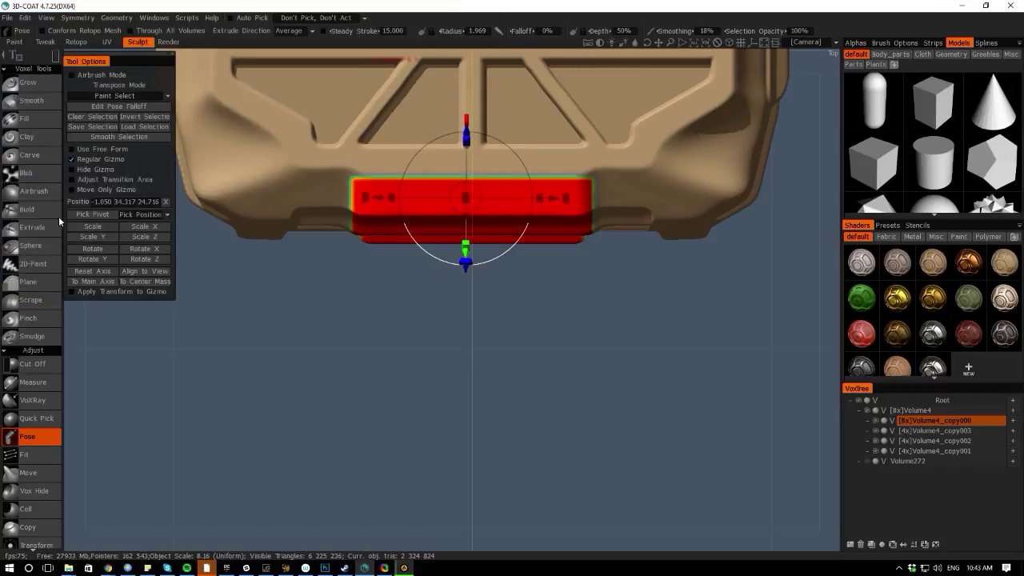
Reset the gizmo's axes, move the lid's selected front edge forward to a Z position of 25.964 and clear the selection
click(78, 271)
drag(465, 290, 466, 292)
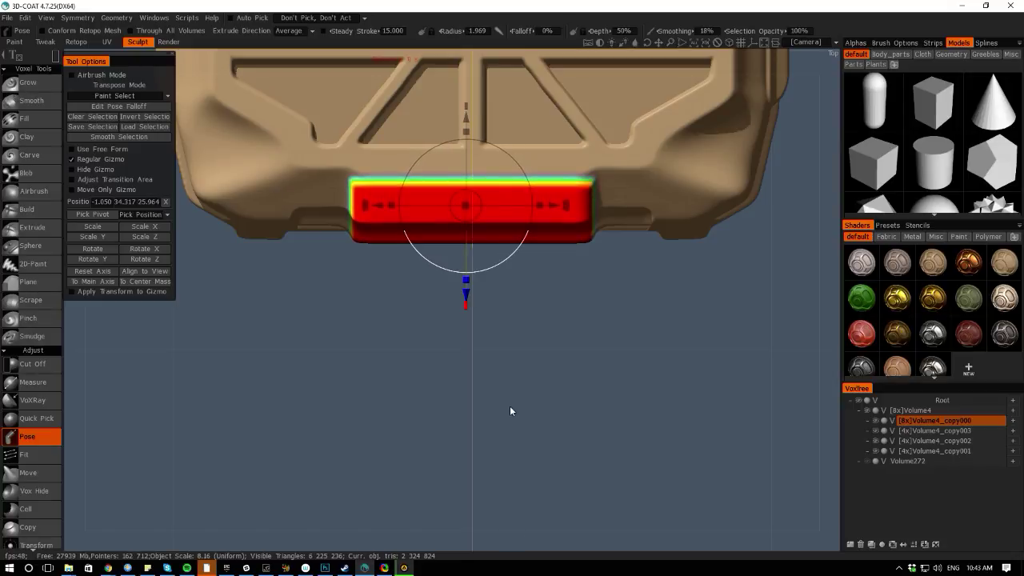
key(ctrl+d)
Make the front panel active and move it slightly farther inward with Transform to a Z position of 16.646
drag(478, 528, 373, 393)
middle_drag(499, 383, 445, 339)
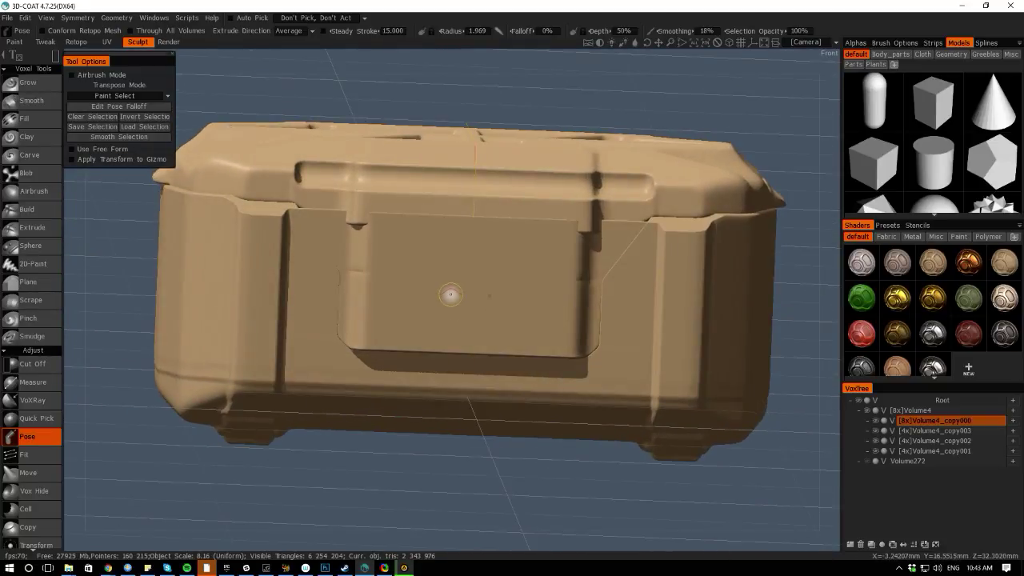
key(h)
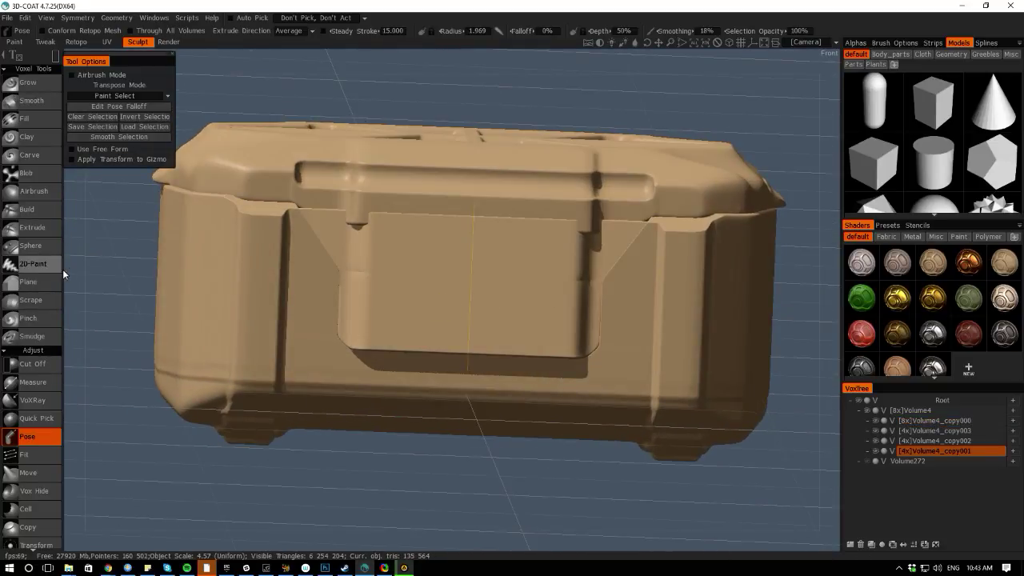
drag(89, 273, 297, 315)
key(space)
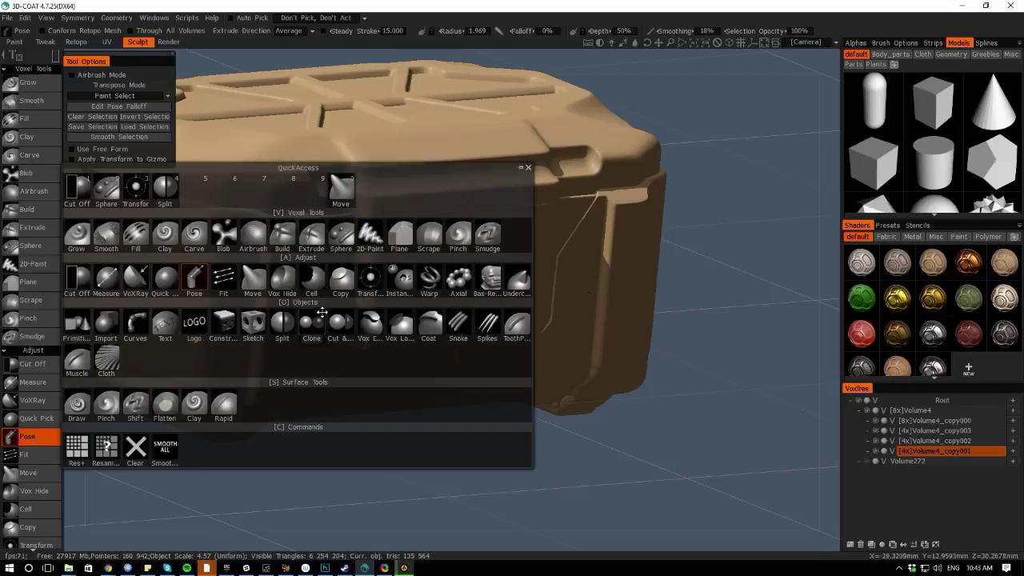
click(370, 280)
drag(455, 262, 454, 262)
Scale the front panel slightly wider along the X axis with the Transform tool and check it from the side
key(KP_2)
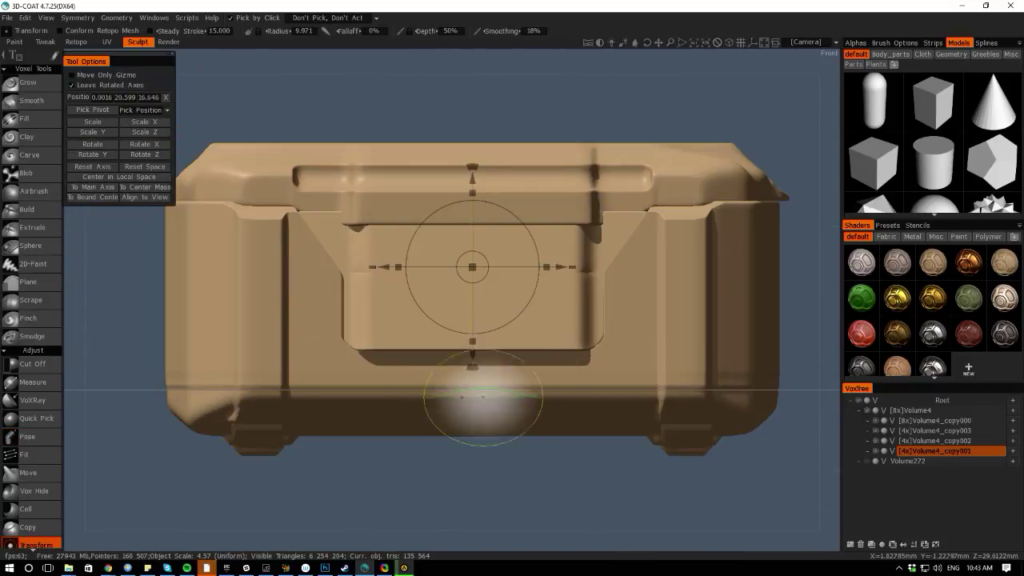
drag(397, 265, 392, 267)
drag(530, 500, 628, 476)
middle_drag(486, 417, 544, 403)
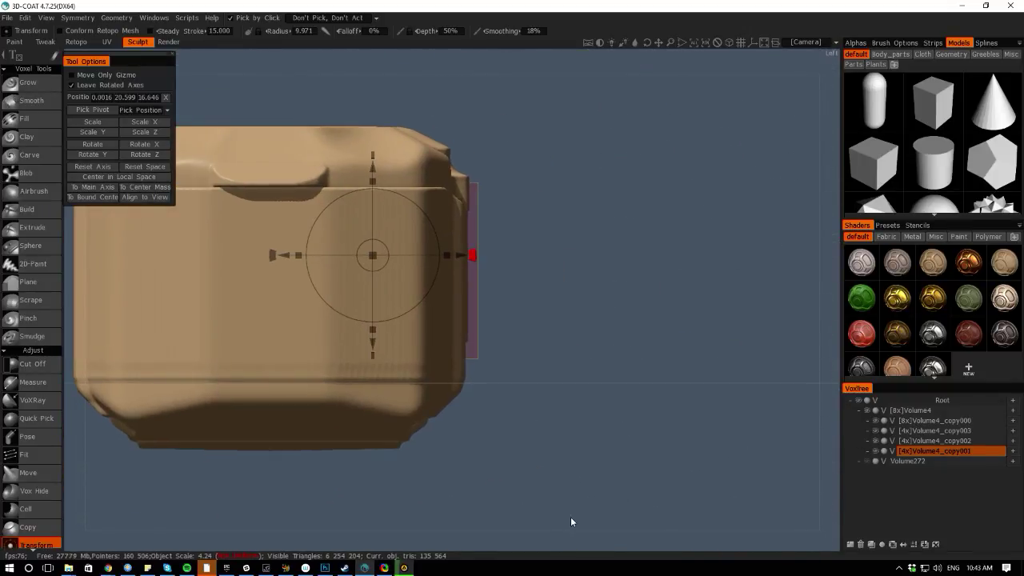
drag(570, 521, 473, 448)
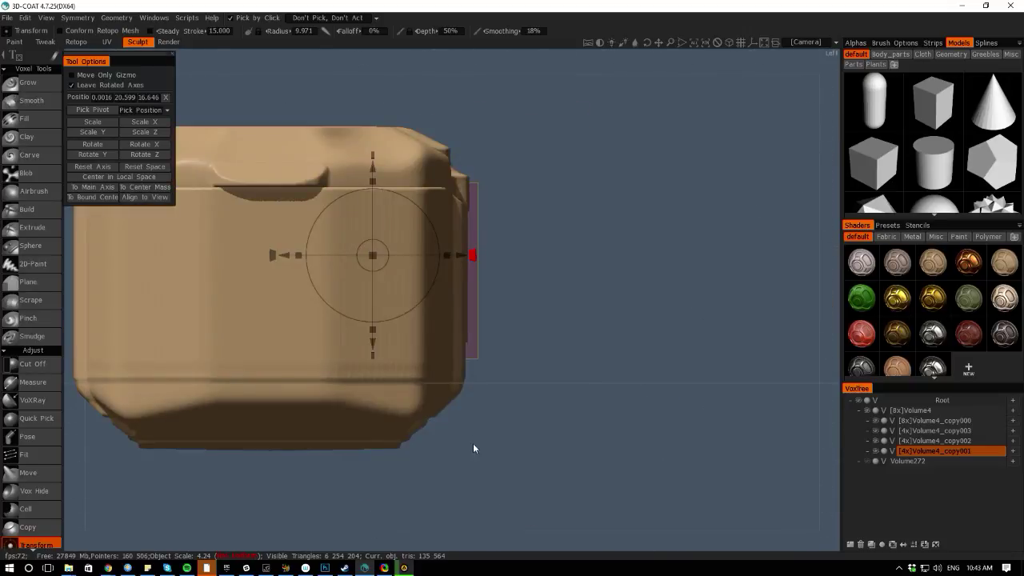
Trim the front panel's lower outer edge diagonally in side view using Cut Off with a polygonal lasso, then check the panel from the front
key(space)
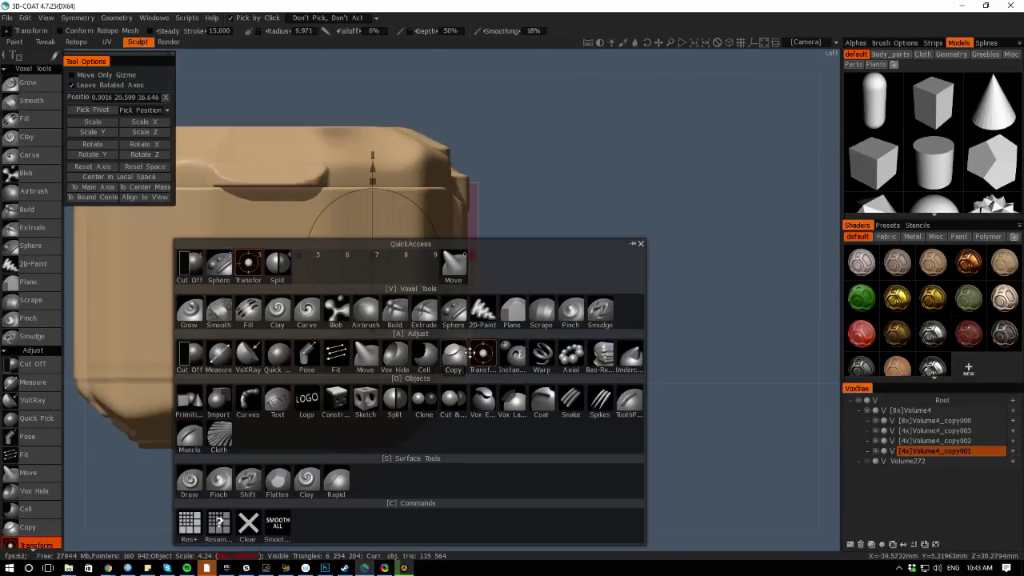
click(196, 352)
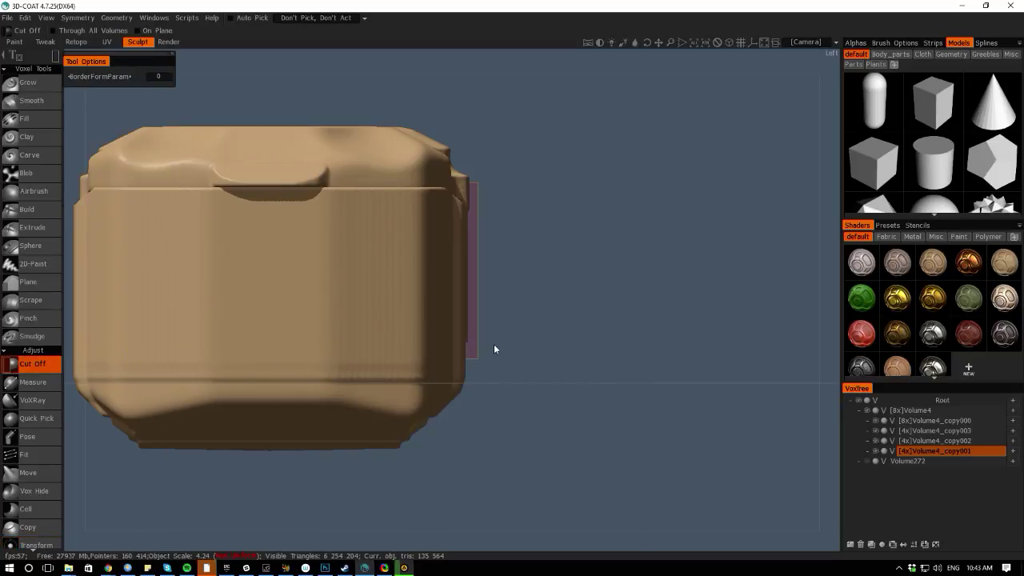
mouse_move(552, 543)
alt+mouse_down()
mouse_move(498, 525)
mouse_move(517, 502)
mouse_move(500, 520)
mouse_move(484, 518)
alt+mouse_up()
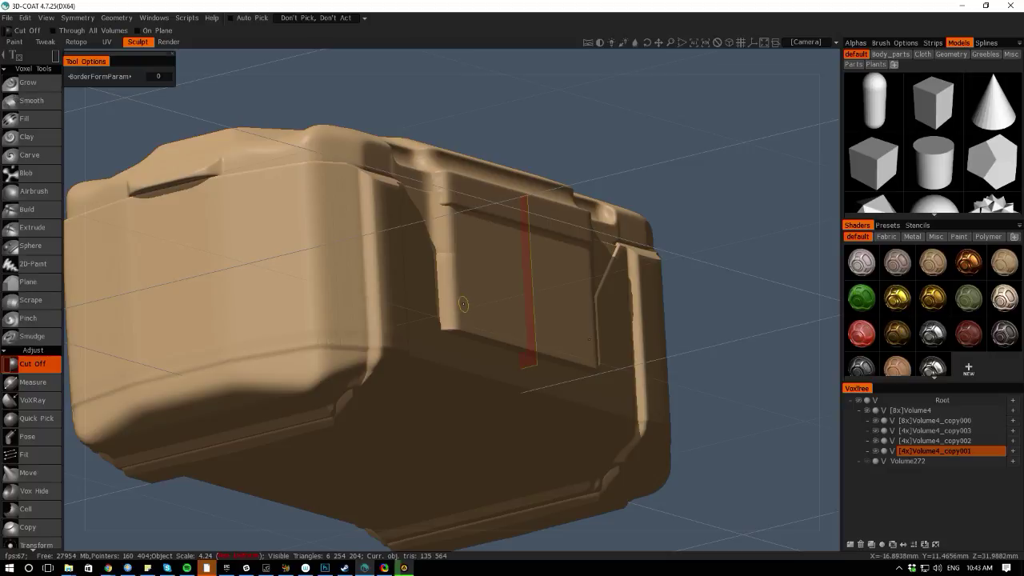
shift+drag(528, 551, 584, 560)
scroll(516, 432, up, 1)
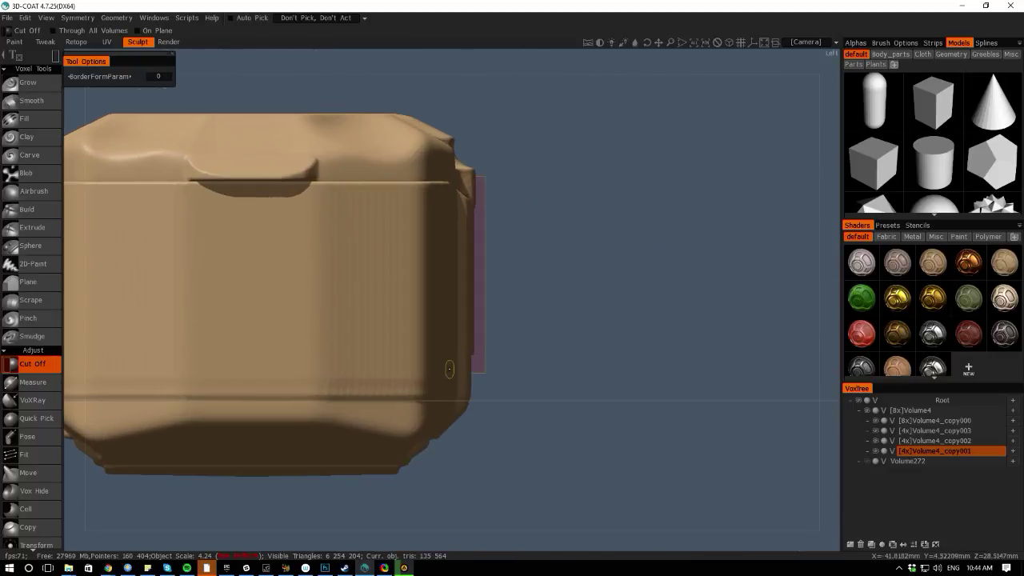
mouse_move(55, 57)
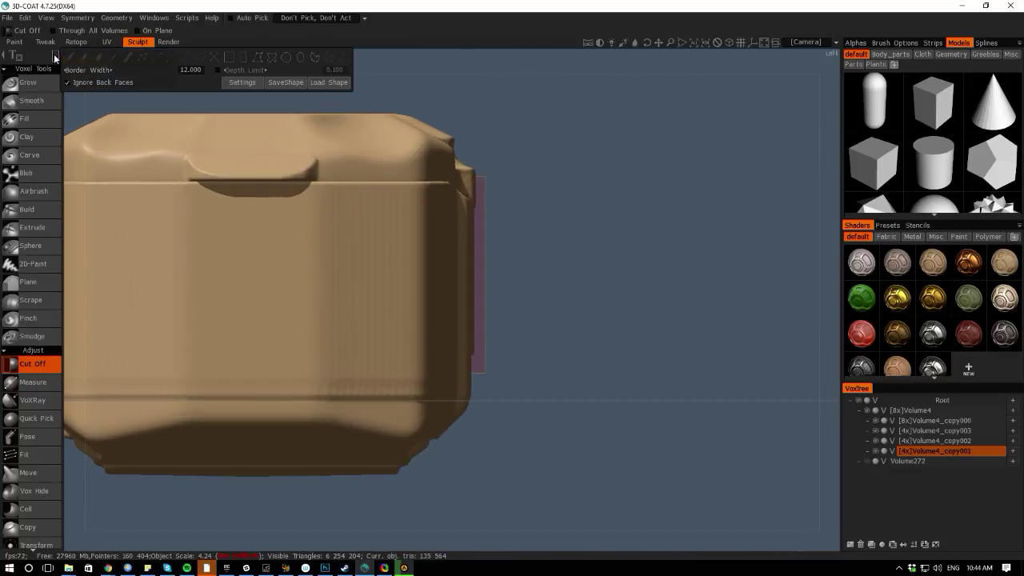
click(258, 59)
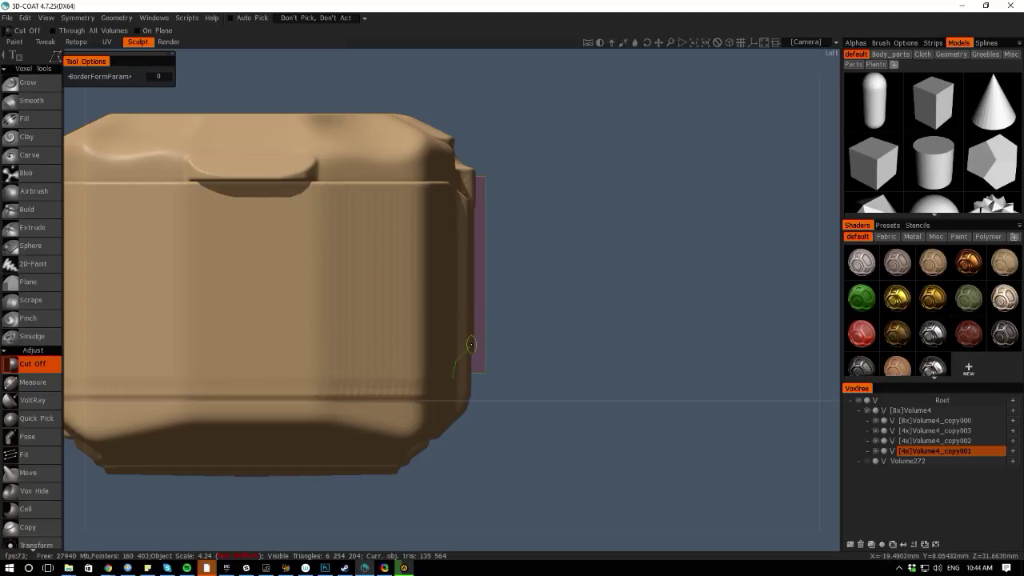
mouse_move(487, 324)
mouse_down()
mouse_move(472, 393)
mouse_move(456, 360)
mouse_up()
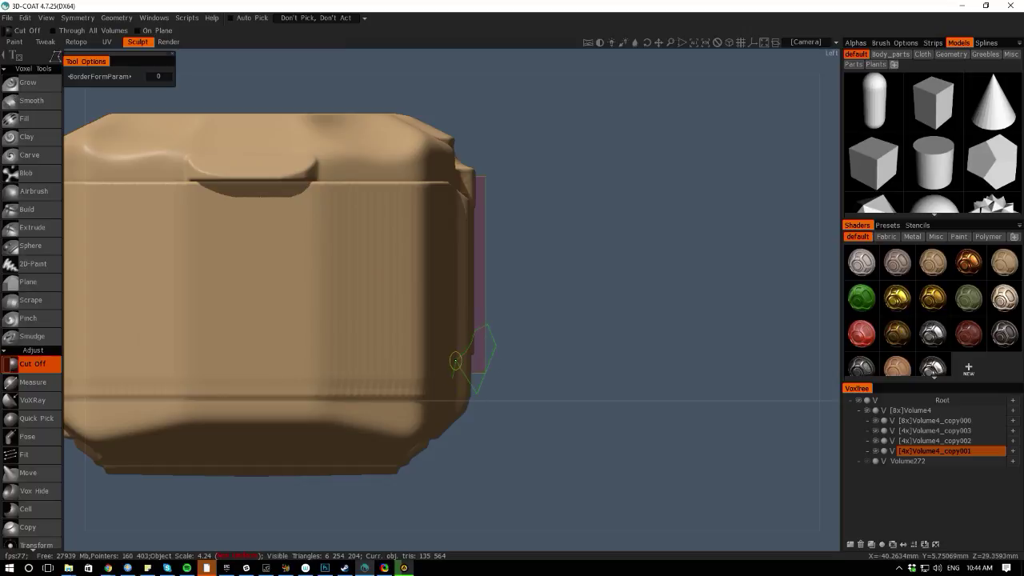
click(455, 361)
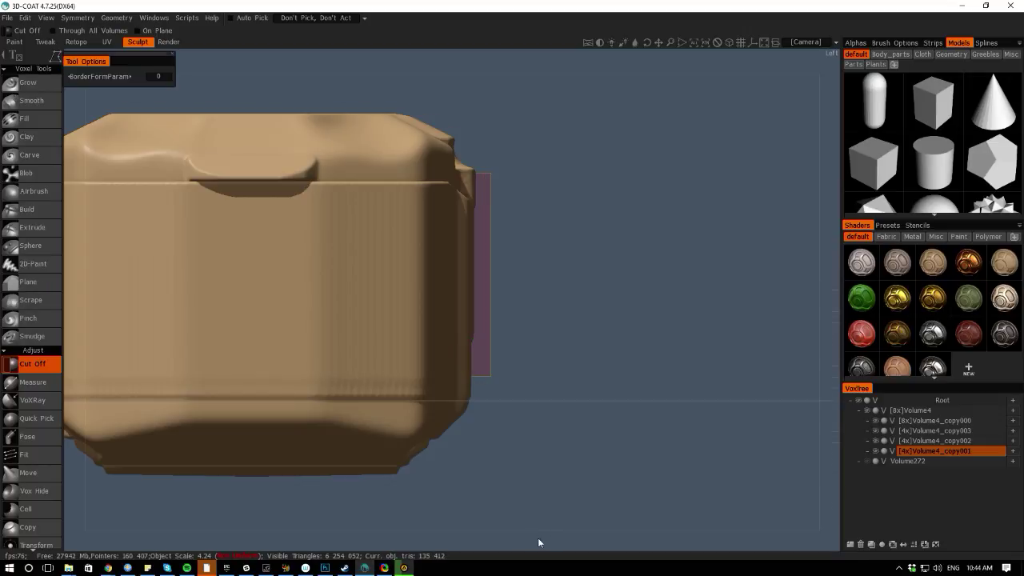
middle_drag(537, 543, 494, 406)
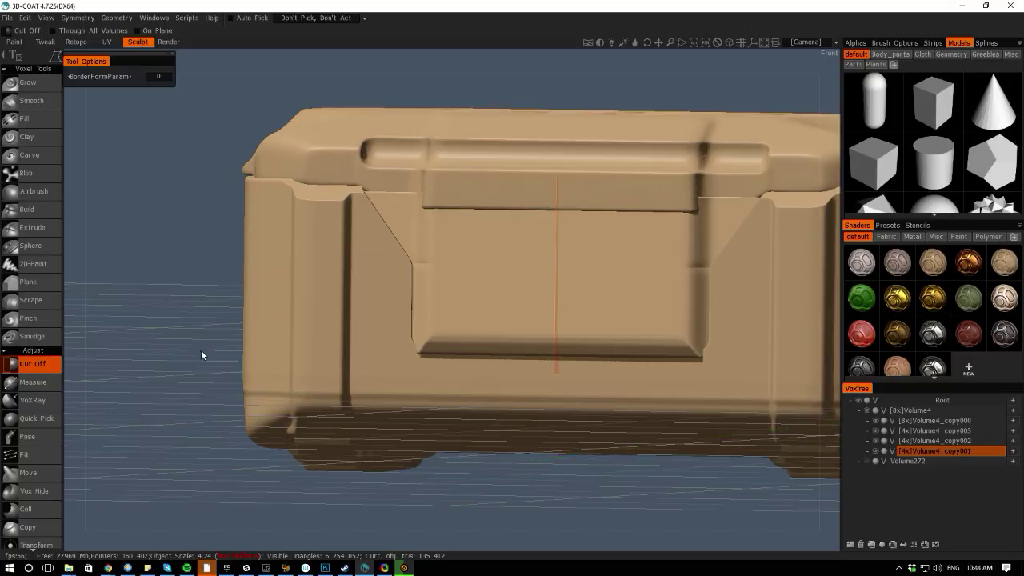
drag(85, 268, 118, 303)
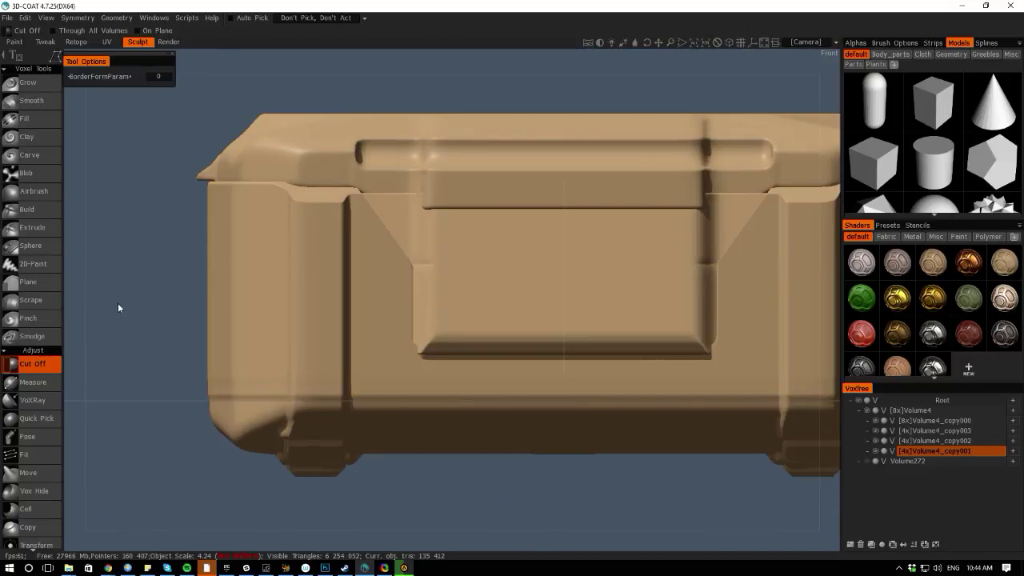
drag(69, 234, 86, 280)
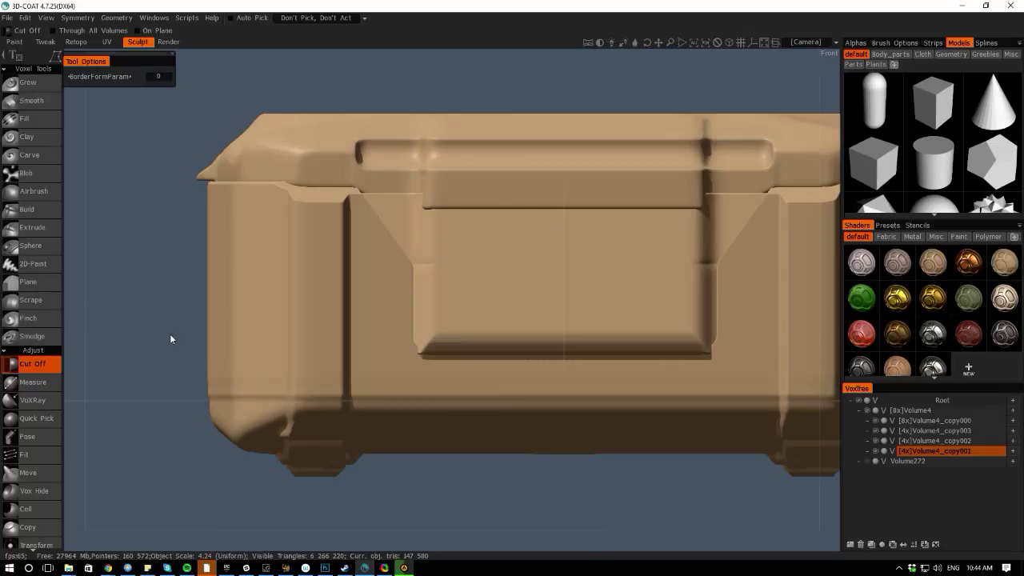
Move the front panel farther inward with Transform to a Z position of 16.142
right_drag(170, 334, 117, 257)
drag(116, 261, 112, 240)
key(space)
click(479, 276)
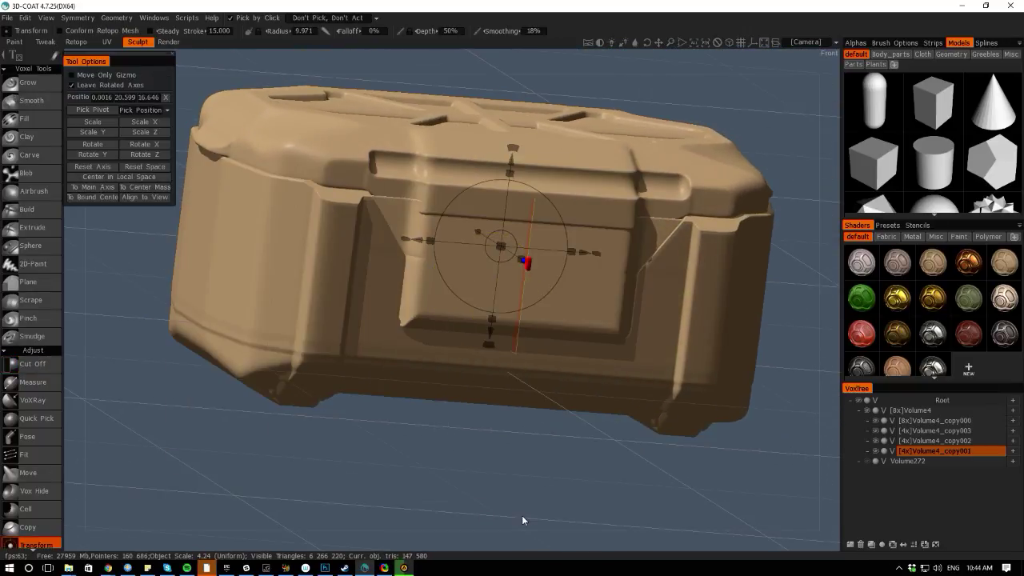
drag(521, 516, 501, 357)
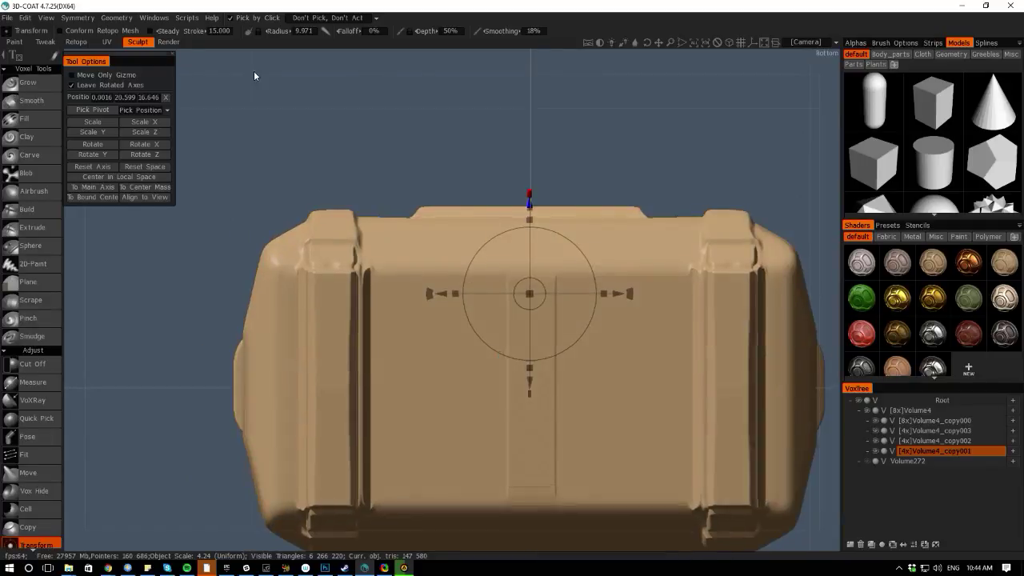
drag(253, 73, 521, 210)
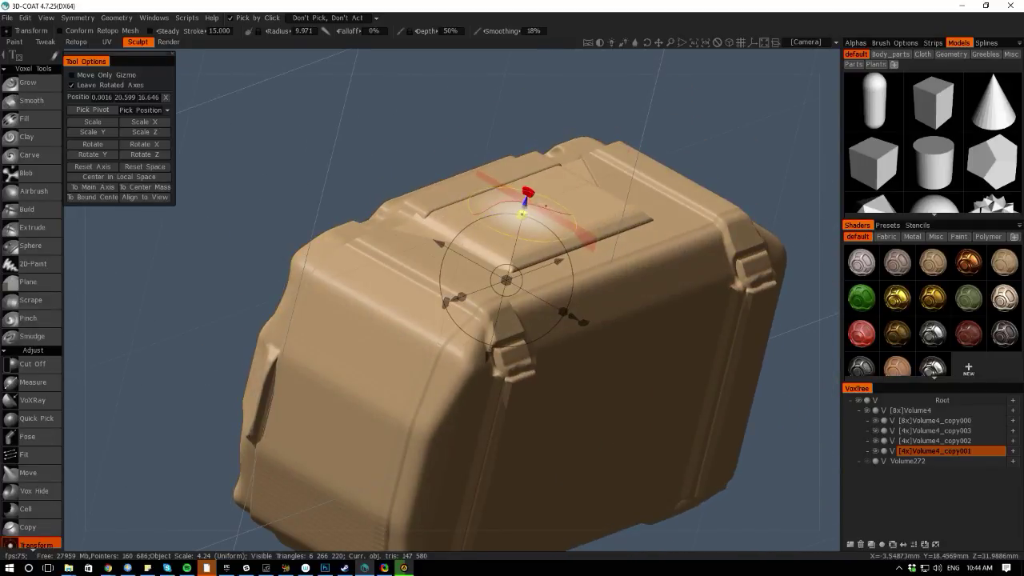
drag(464, 107, 512, 126)
drag(486, 193, 485, 196)
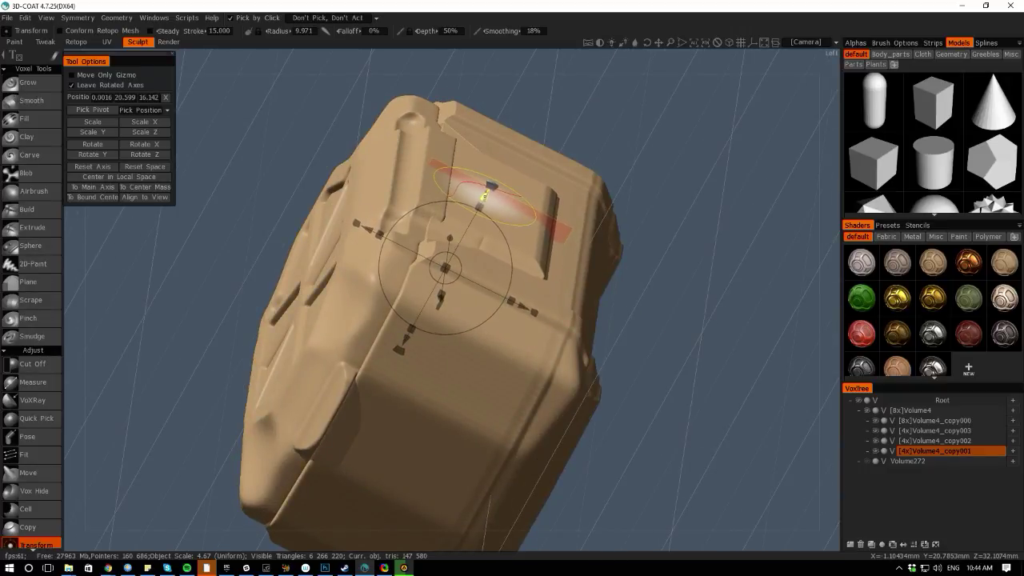
Check the recess behind the front panel by briefly hiding the panel, then raise the panel to a Y position of 20.972
drag(330, 79, 191, 210)
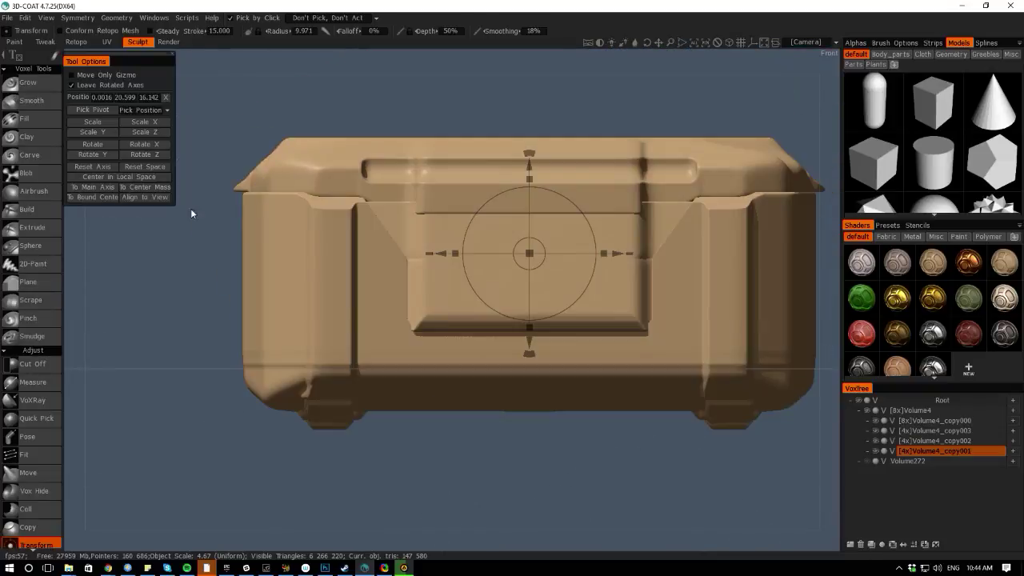
scroll(190, 208, up, 5)
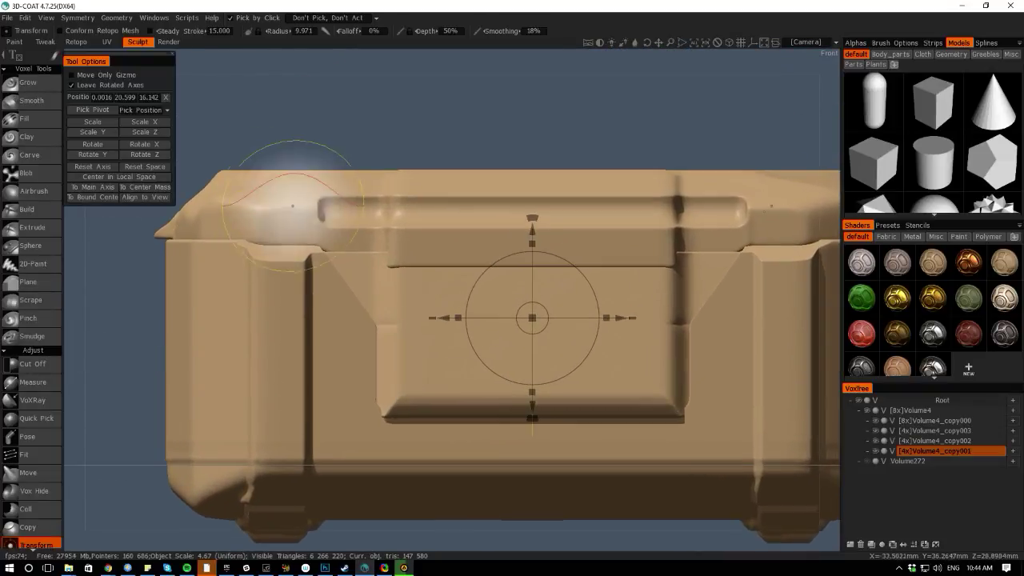
drag(101, 251, 283, 283)
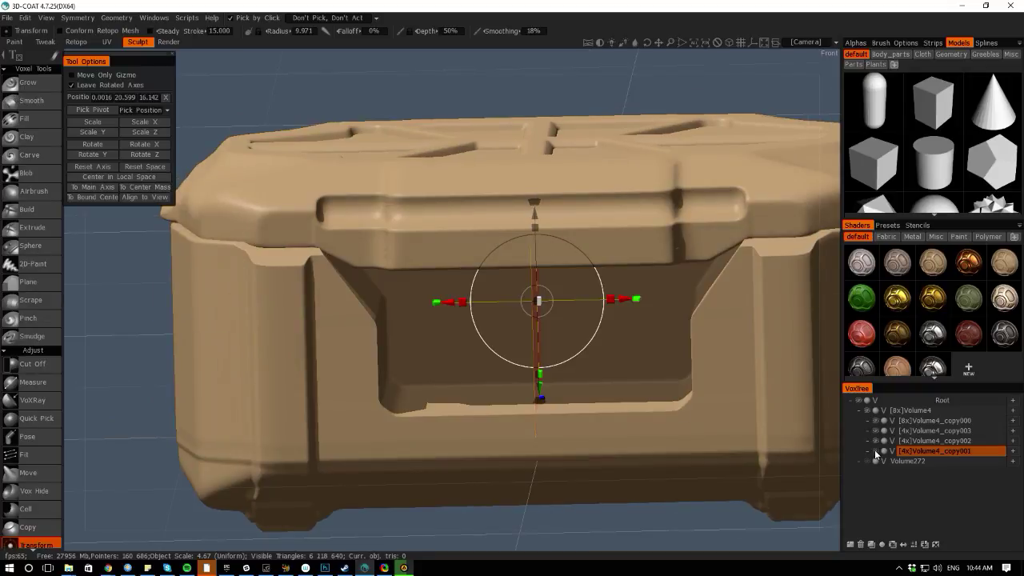
click(875, 450)
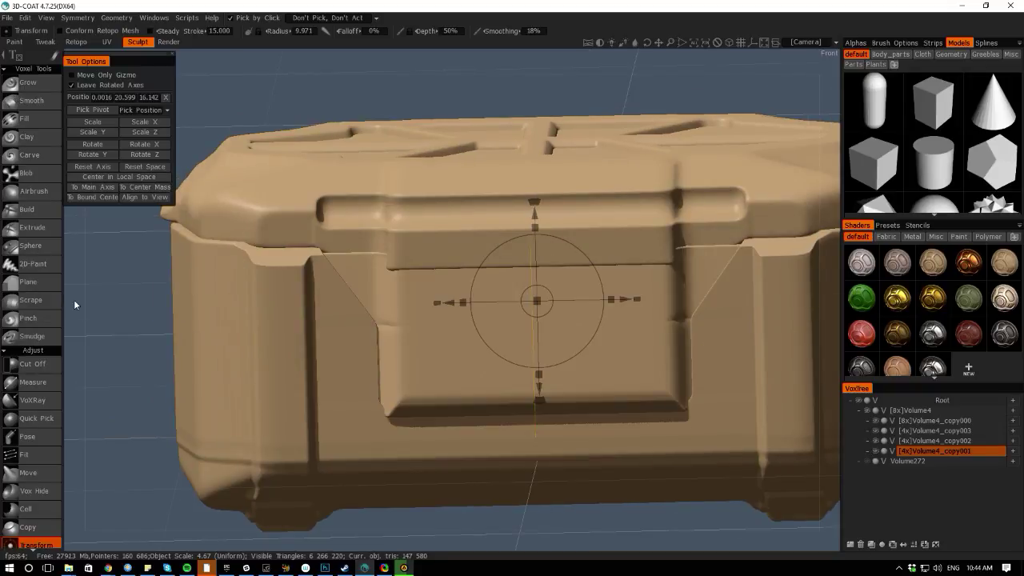
drag(74, 299, 158, 268)
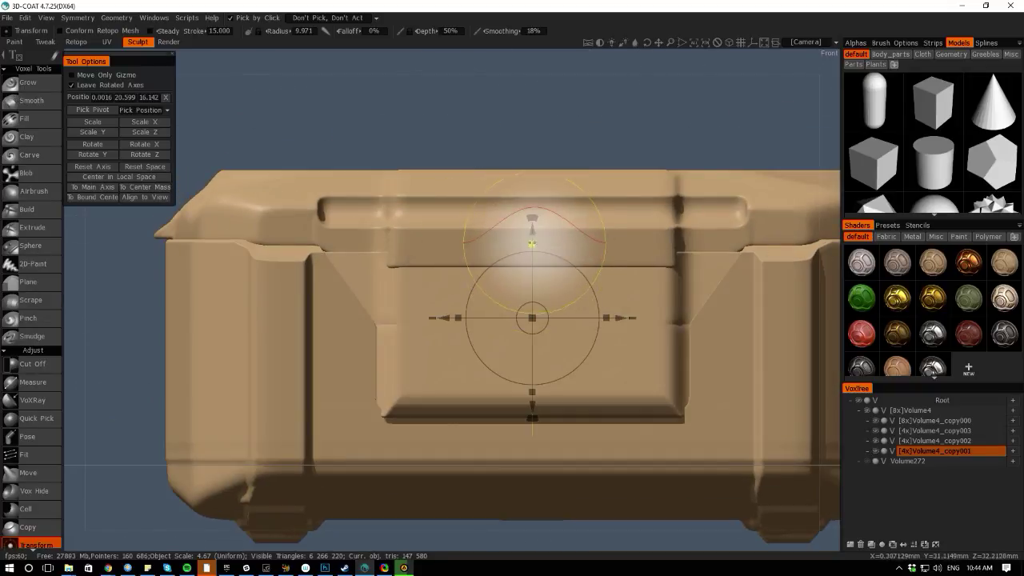
drag(531, 230, 532, 228)
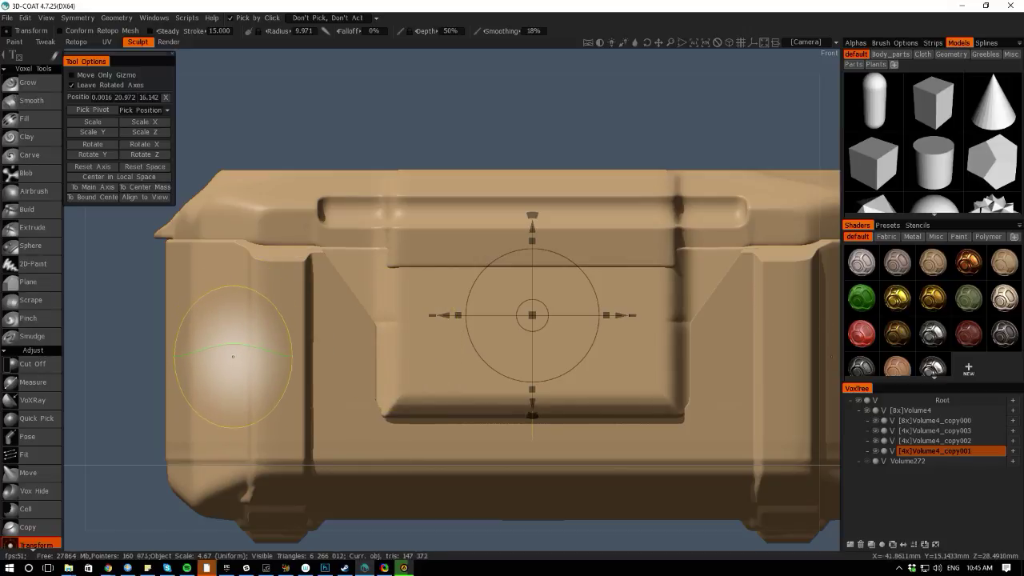
Toggle the visibility of the front panel and of Volume4_copy002 to compare how the parts fit
click(875, 451)
click(874, 451)
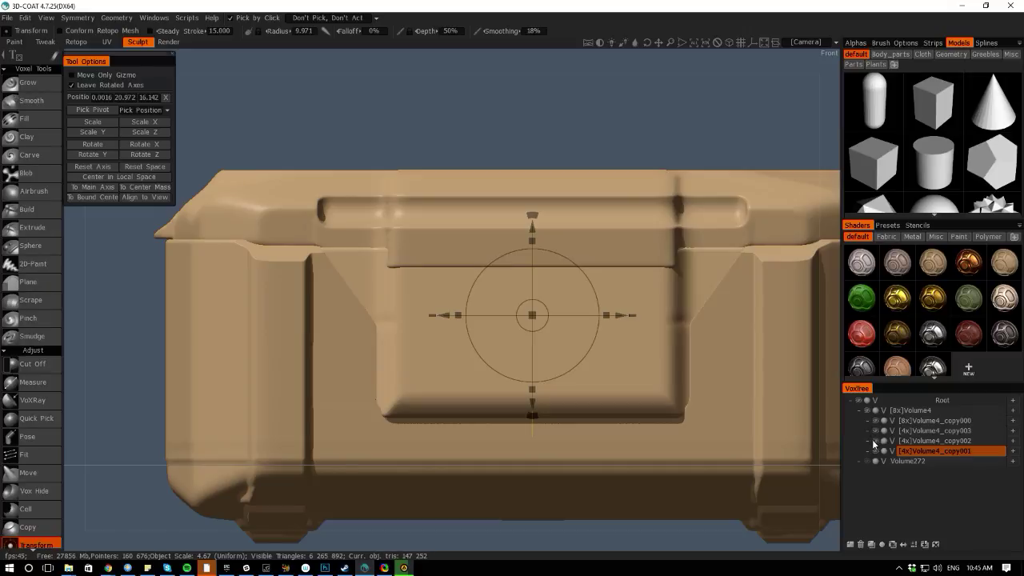
click(875, 440)
click(876, 441)
click(876, 451)
click(875, 451)
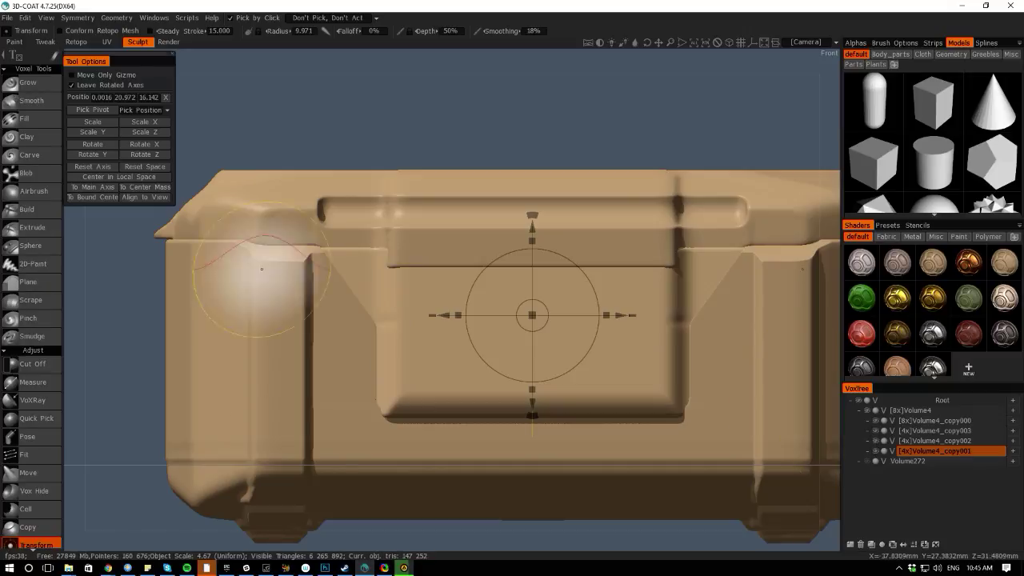
Move the front panel slightly farther inward with Transform to a Z position of 15.785
drag(75, 307, 120, 331)
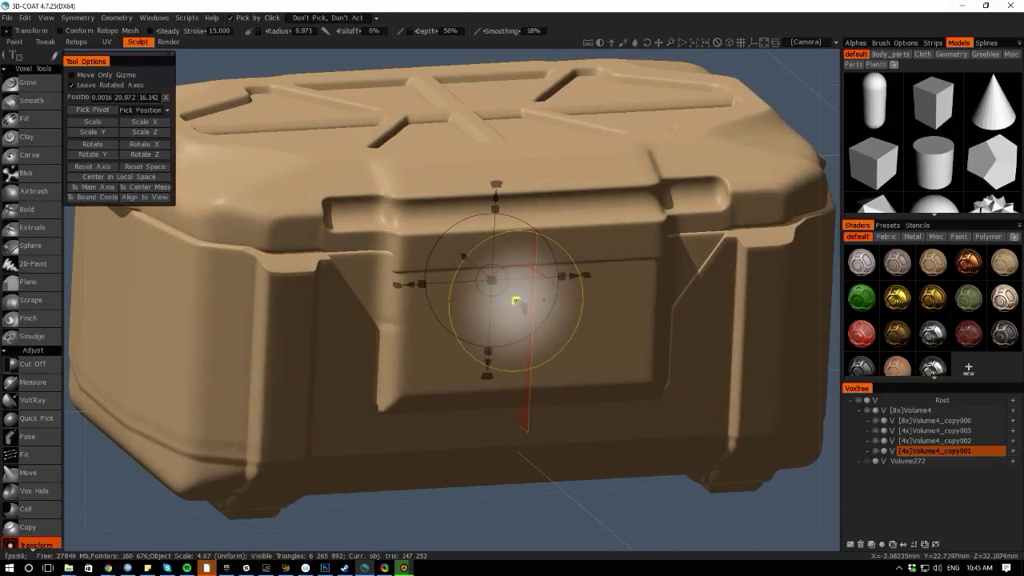
drag(516, 301, 521, 304)
key(ctrl+z)
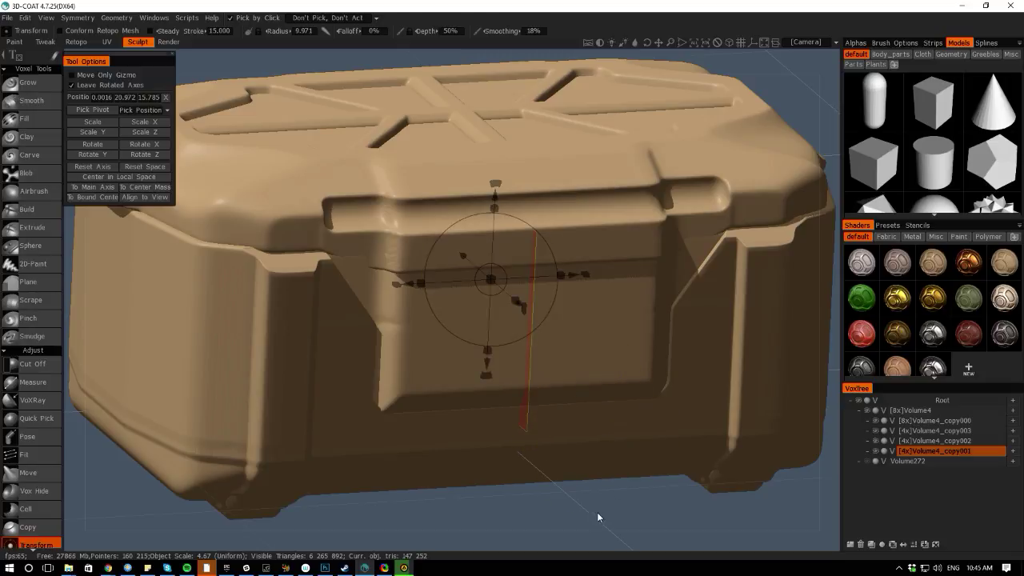
Cut off the front panel's upper part along the lid's lower front edge, using a polygonal outline in front view
drag(597, 517, 552, 504)
click(36, 366)
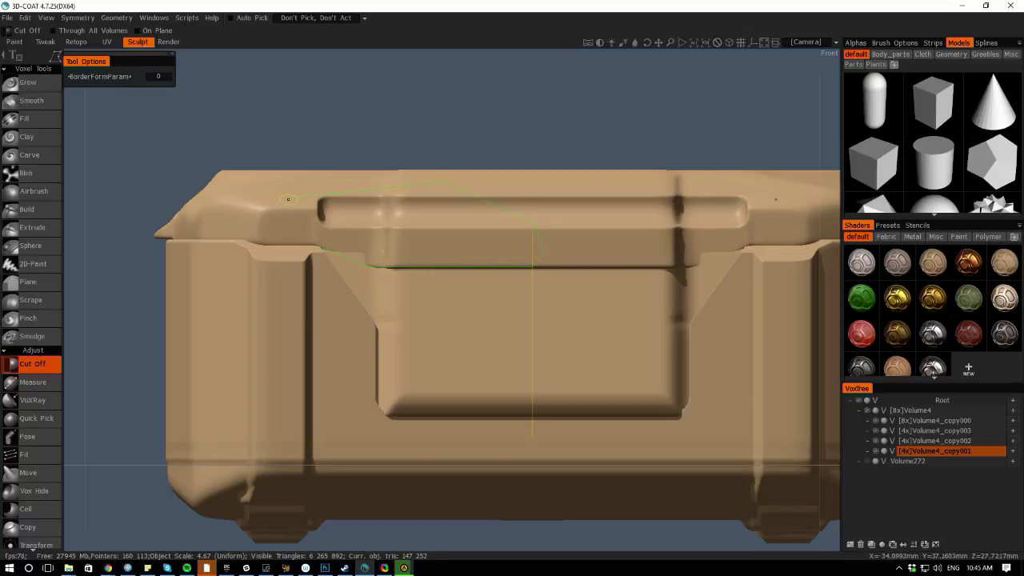
click(288, 199)
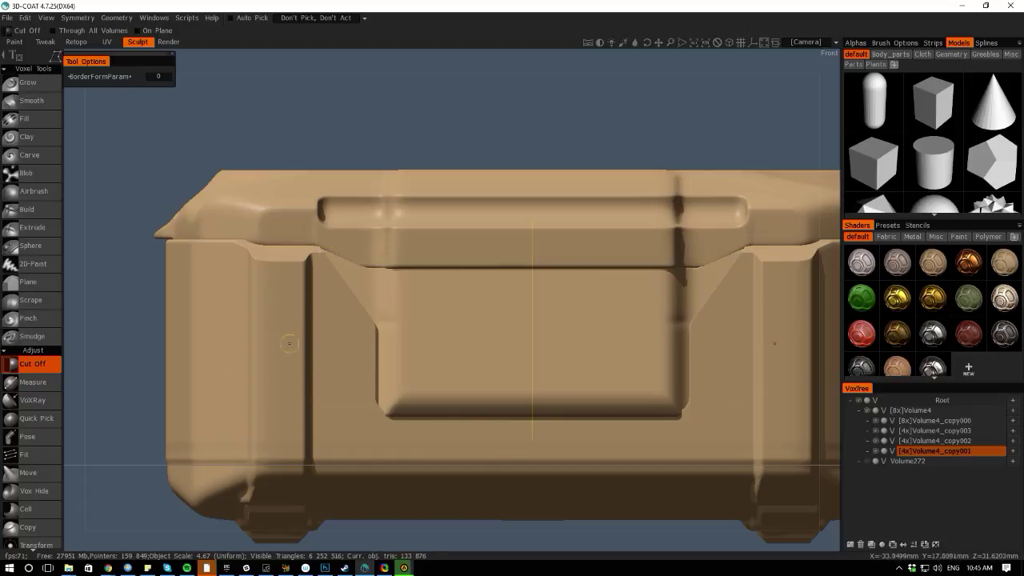
Move the front panel outward with Transform to a Z position of 17.843
key(space)
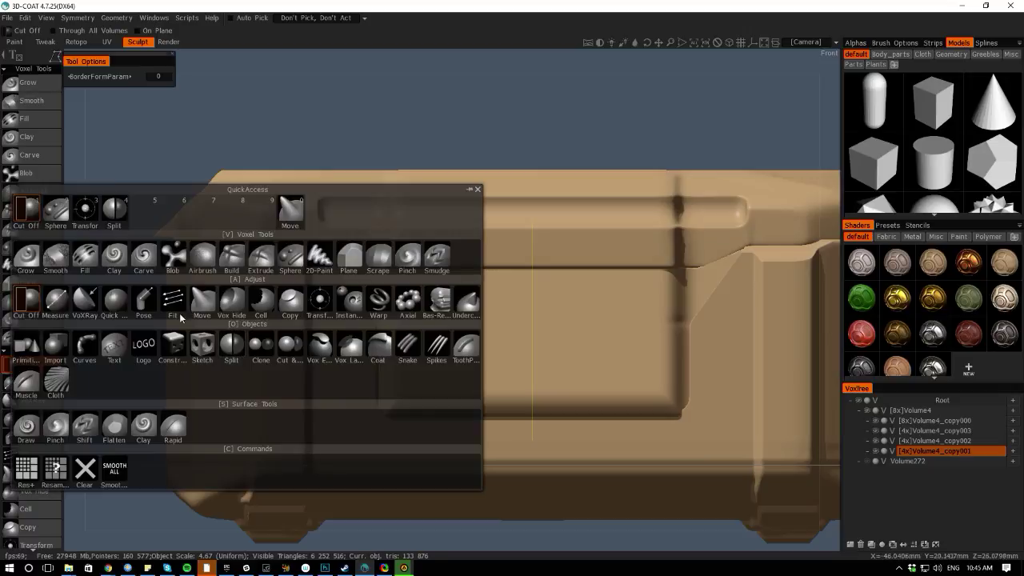
click(203, 301)
drag(93, 263, 136, 282)
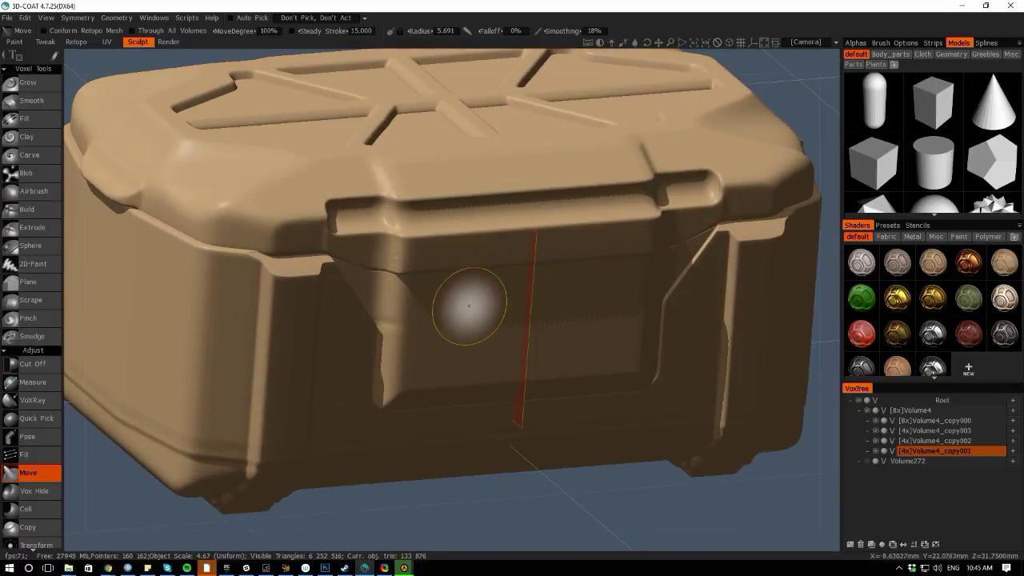
key(space)
click(536, 273)
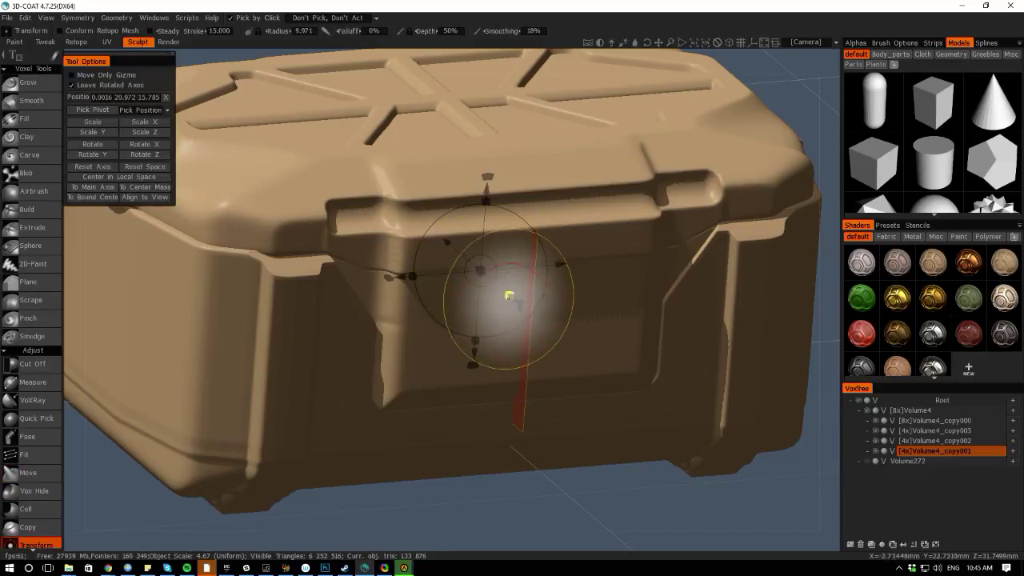
drag(516, 300, 520, 305)
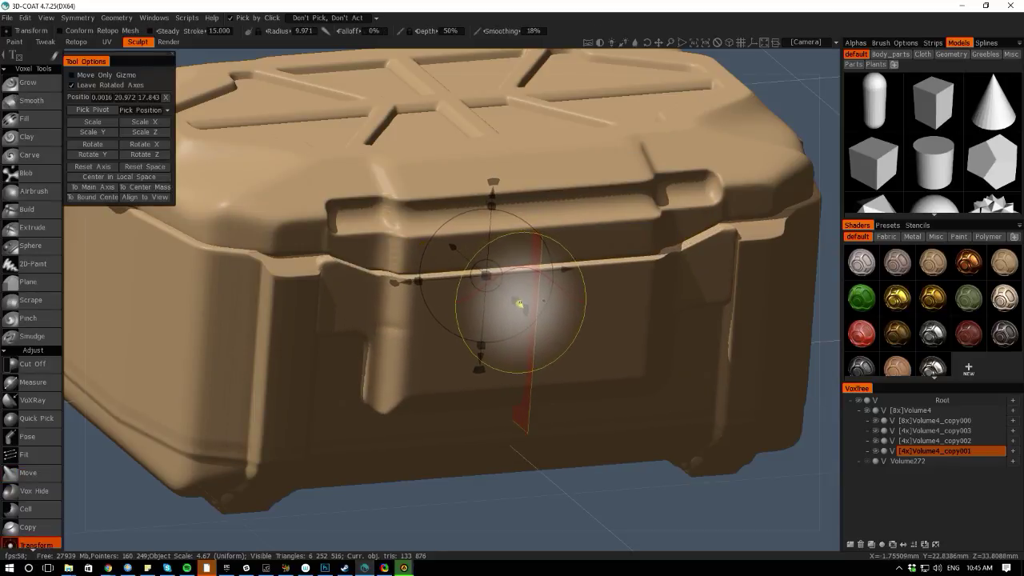
Select the front panel's outer side sections with a Pose rectangle, reset the gizmo's axes and move them toward the centre to an X position of -26.58
shift+drag(507, 536, 454, 503)
key(space)
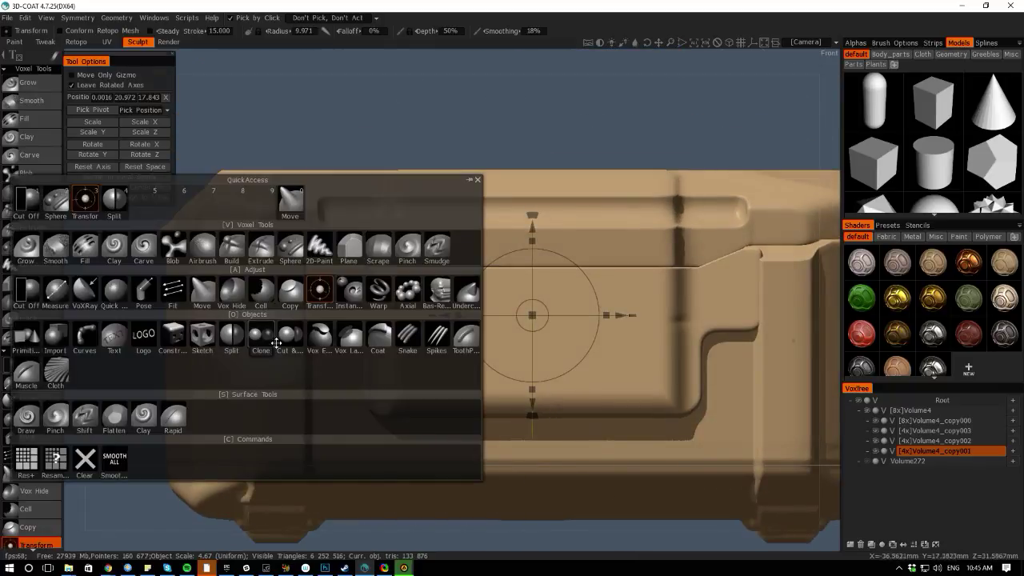
click(199, 294)
key(space)
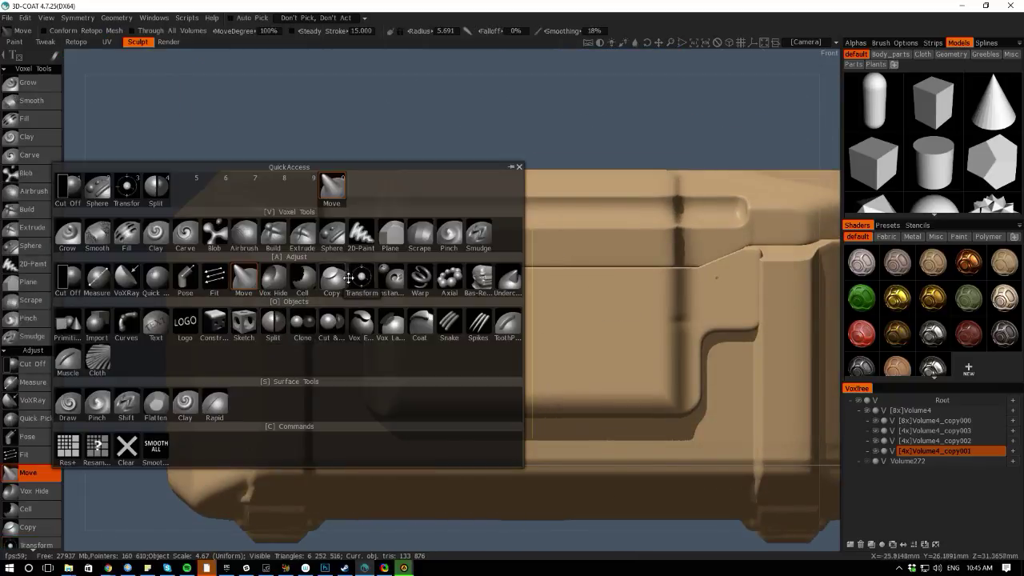
click(186, 279)
drag(252, 199, 346, 359)
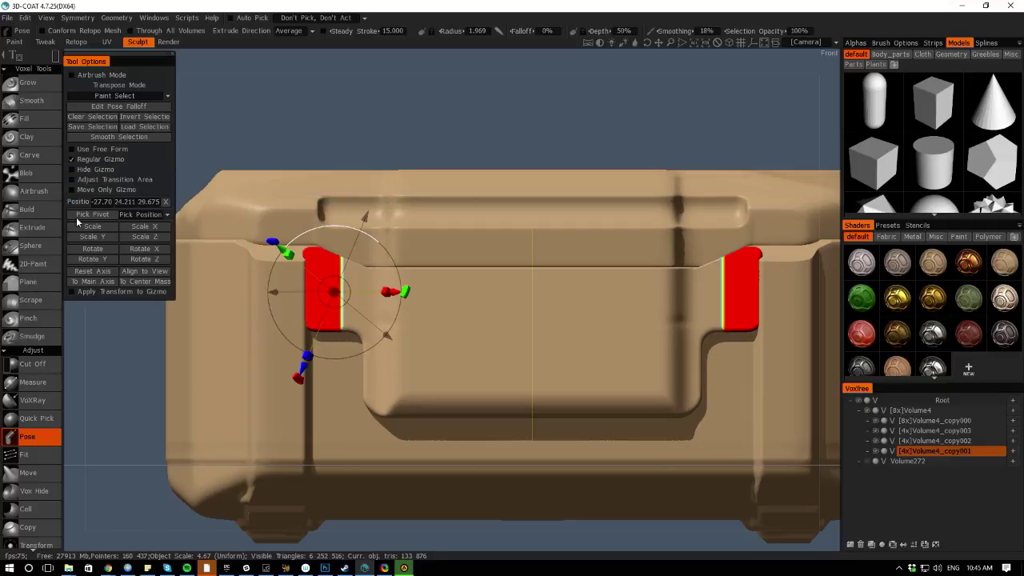
click(85, 272)
mouse_move(260, 292)
mouse_down()
mouse_move(278, 294)
mouse_move(252, 291)
mouse_up()
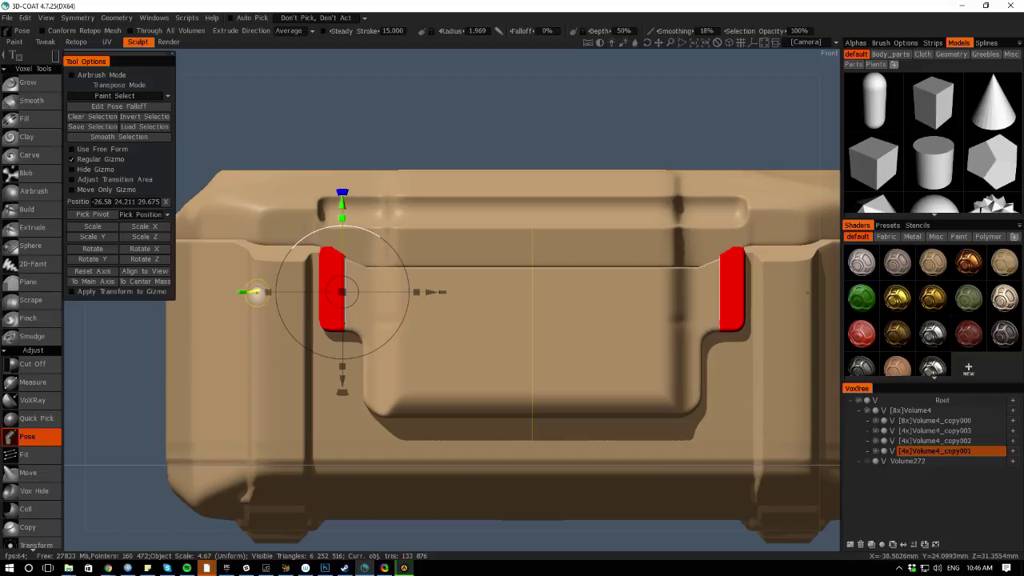
Shift the front panel's side sections inward to an X position of -25.91 and trim their protruding tops along the lid's edge with Cut Off
drag(256, 292, 262, 292)
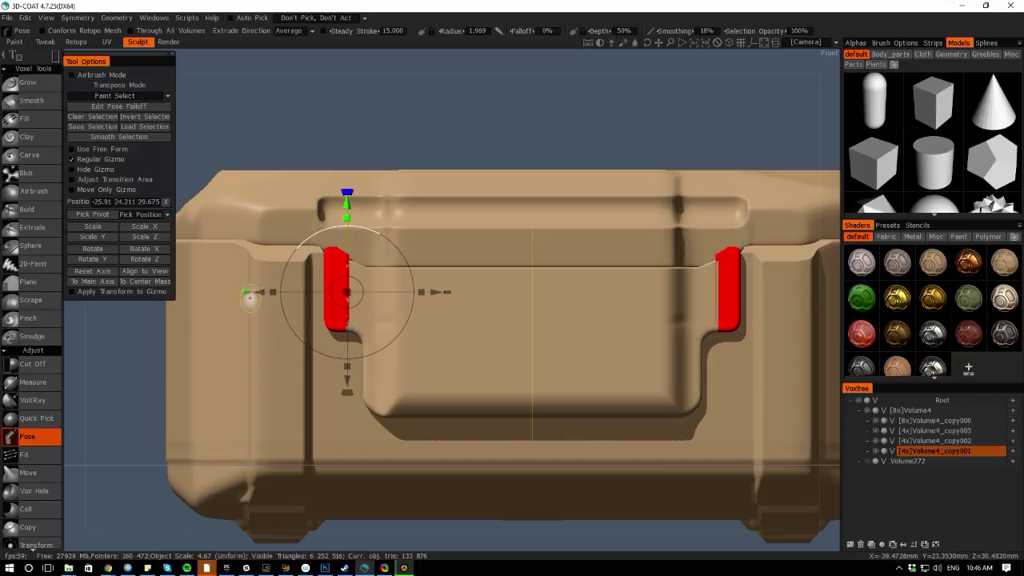
key(ctrl+d)
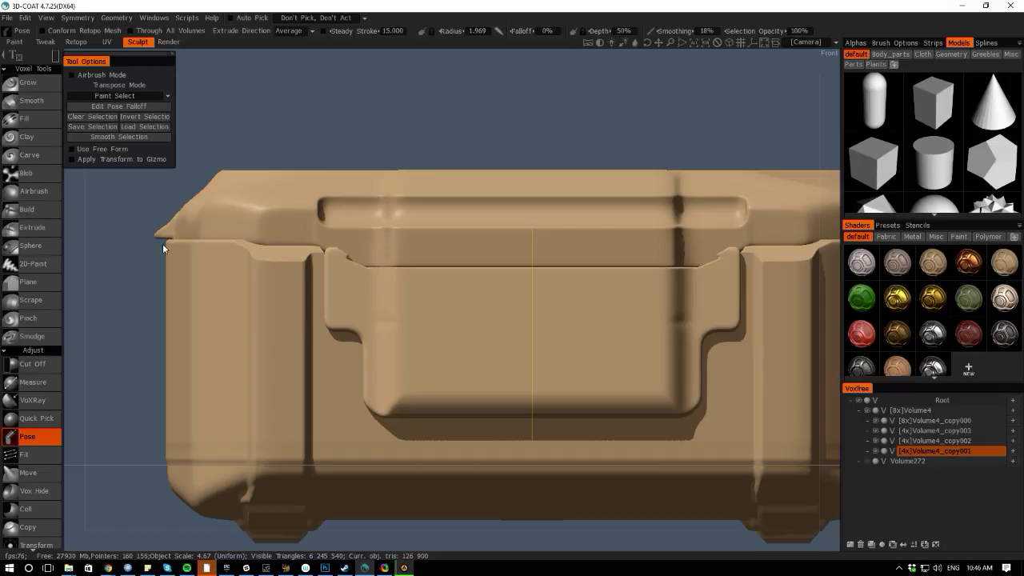
key(space)
click(114, 260)
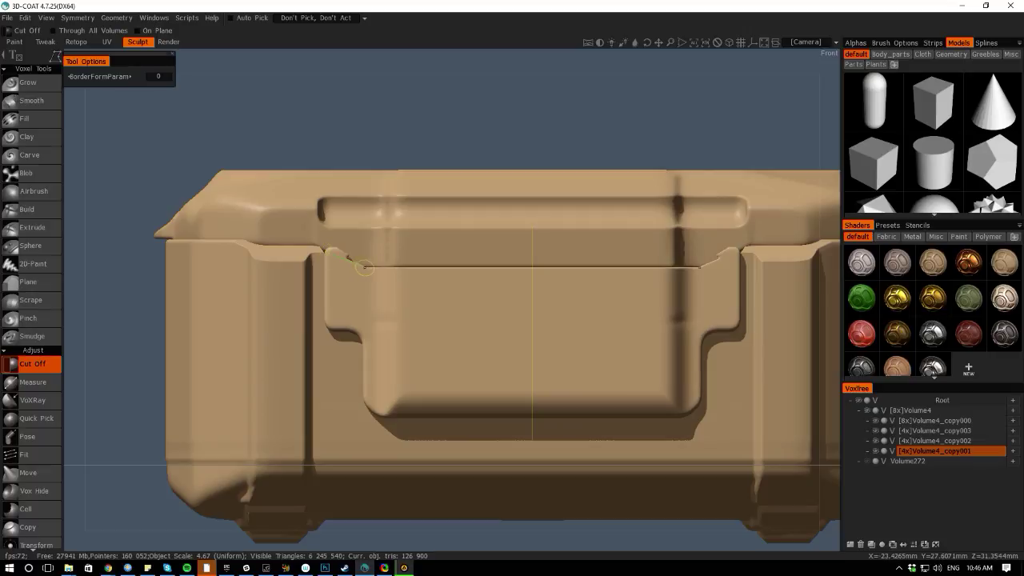
click(323, 251)
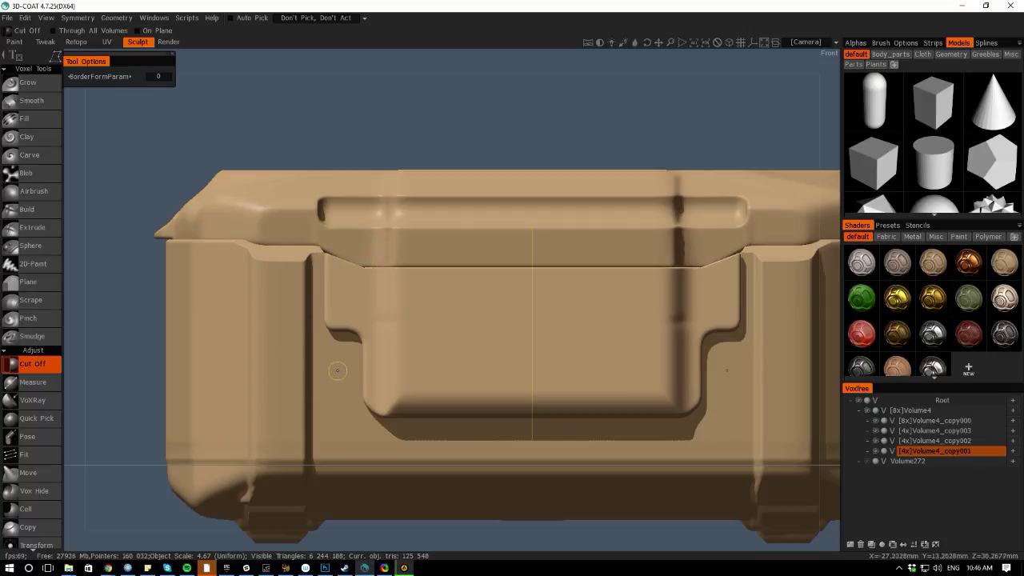
Cut a rounded groove along the front panel's lower outer edge with a circular Cut Off outline in side view
key(h)
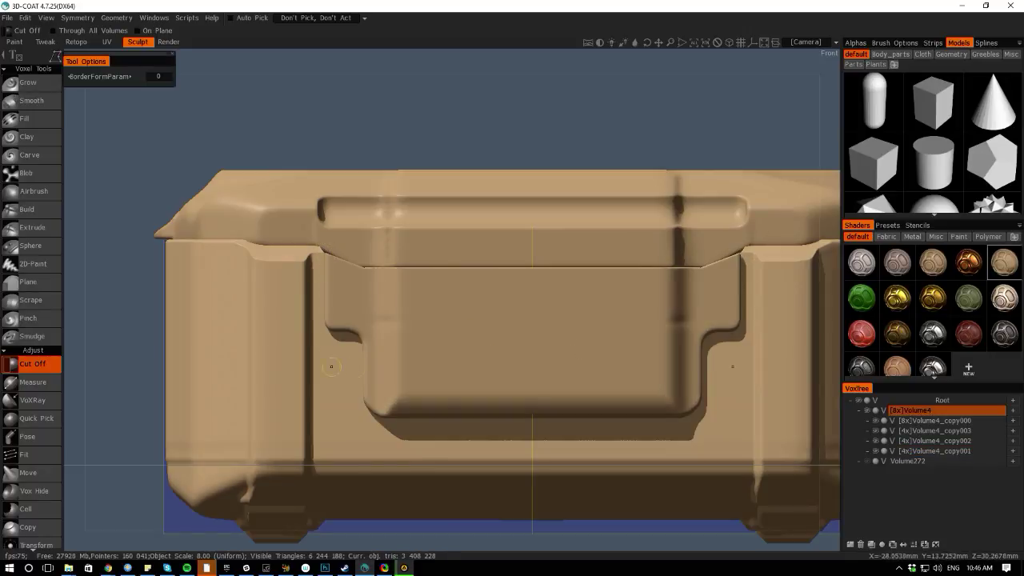
drag(90, 344, 1, 349)
middle_drag(476, 542, 280, 367)
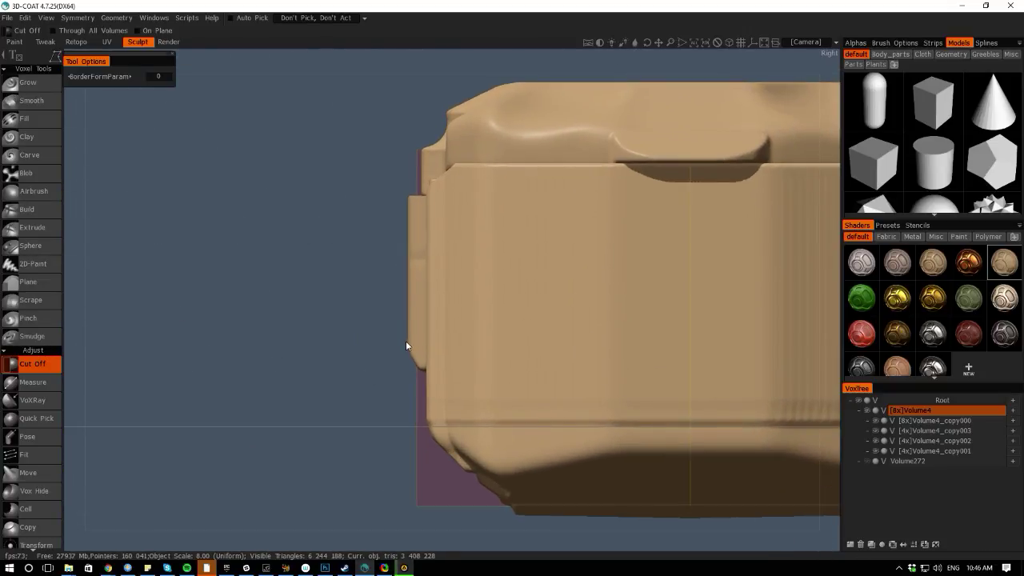
key(h)
key(space)
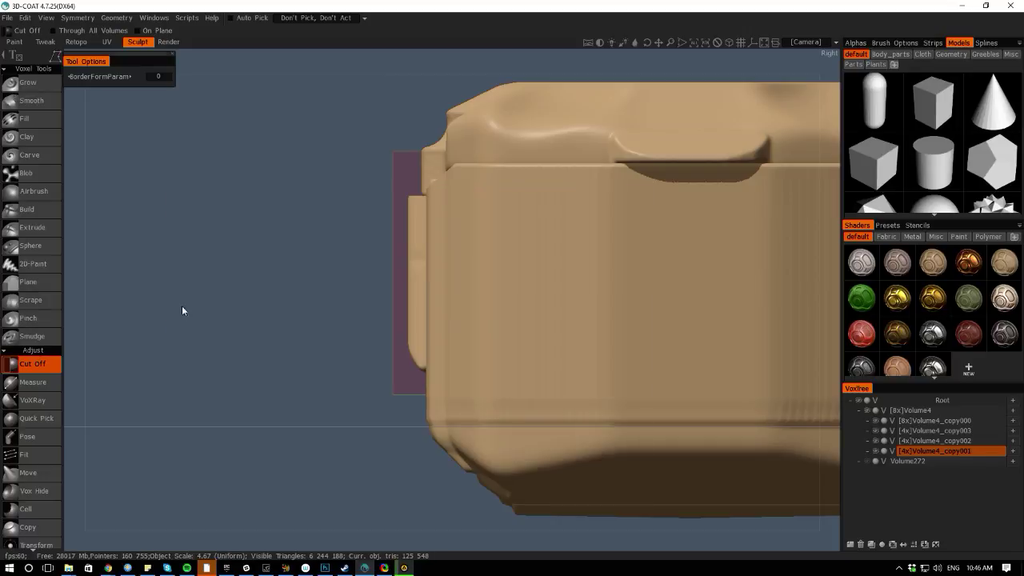
key(space)
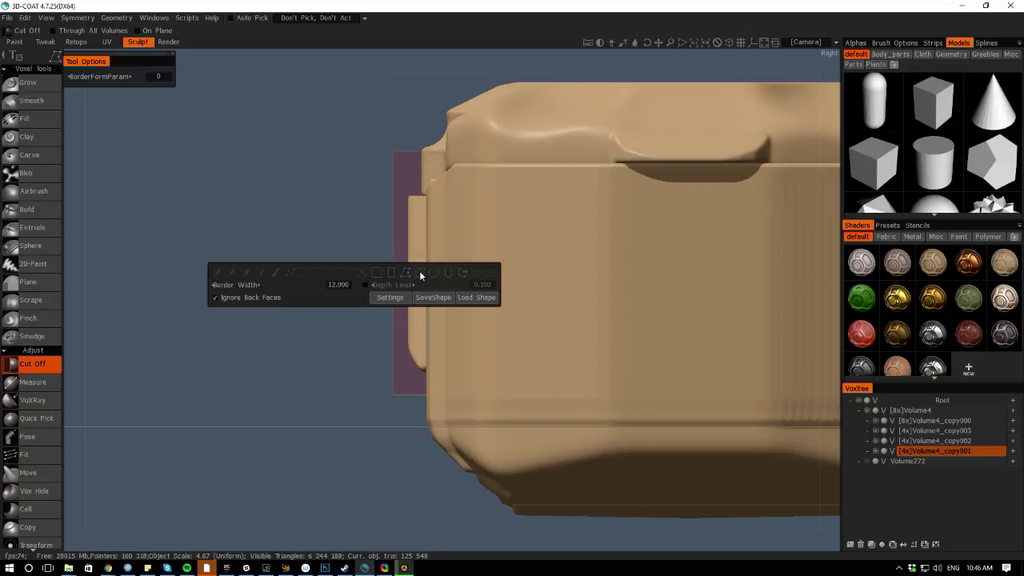
drag(397, 353, 419, 374)
alt+drag(73, 323, 154, 324)
mouse_move(154, 328)
middle_down()
mouse_move(126, 349)
mouse_move(244, 327)
middle_up()
key(KP_2)
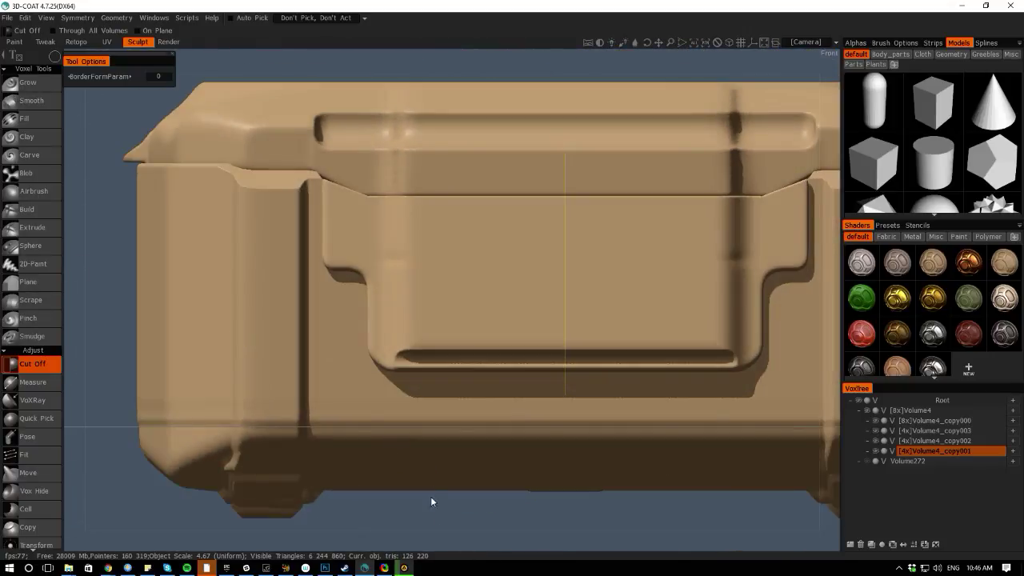
Undo the accidental cut that removed the case body and return to the front view
right_drag(430, 499, 200, 360)
mouse_move(84, 313)
middle_down()
mouse_move(75, 306)
mouse_move(120, 313)
middle_up()
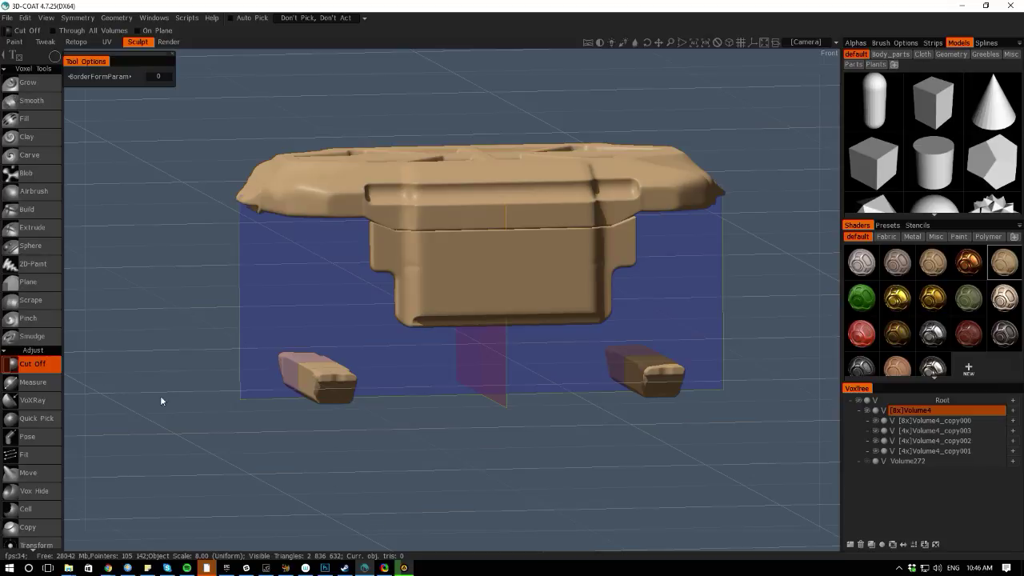
key(ctrl+z)
key(KP_2)
click(50, 364)
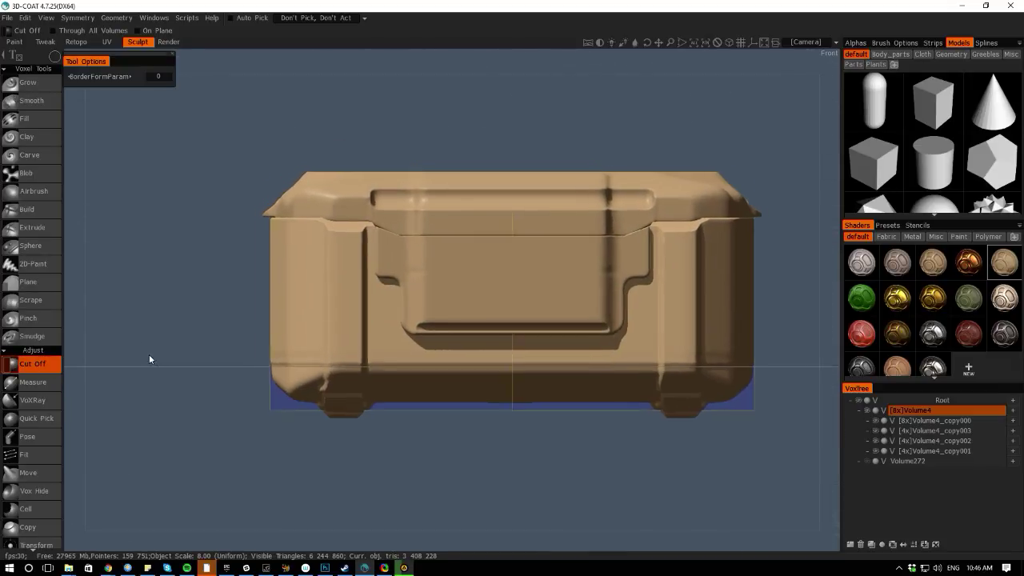
key(space)
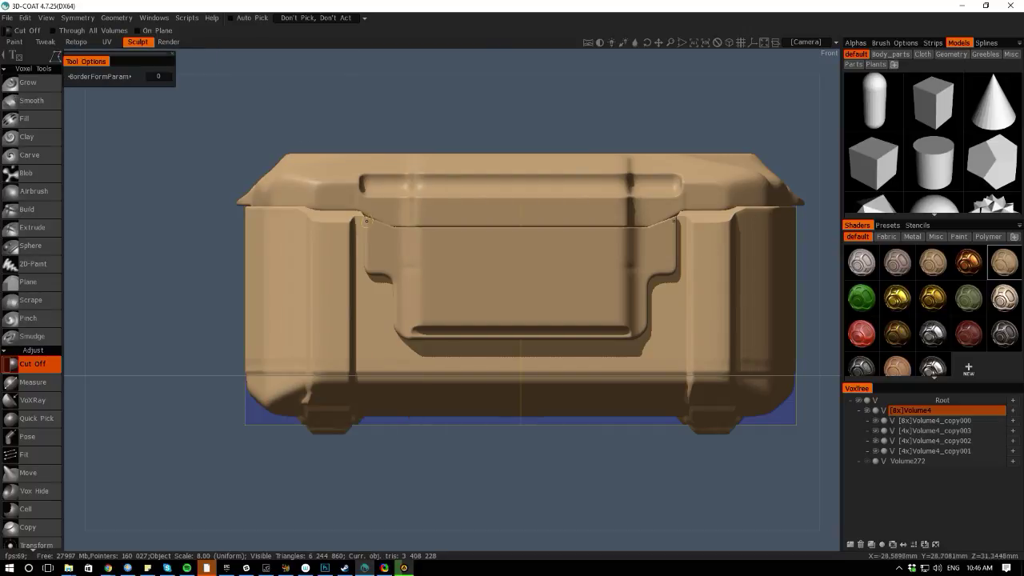
scroll(85, 152, up, 3)
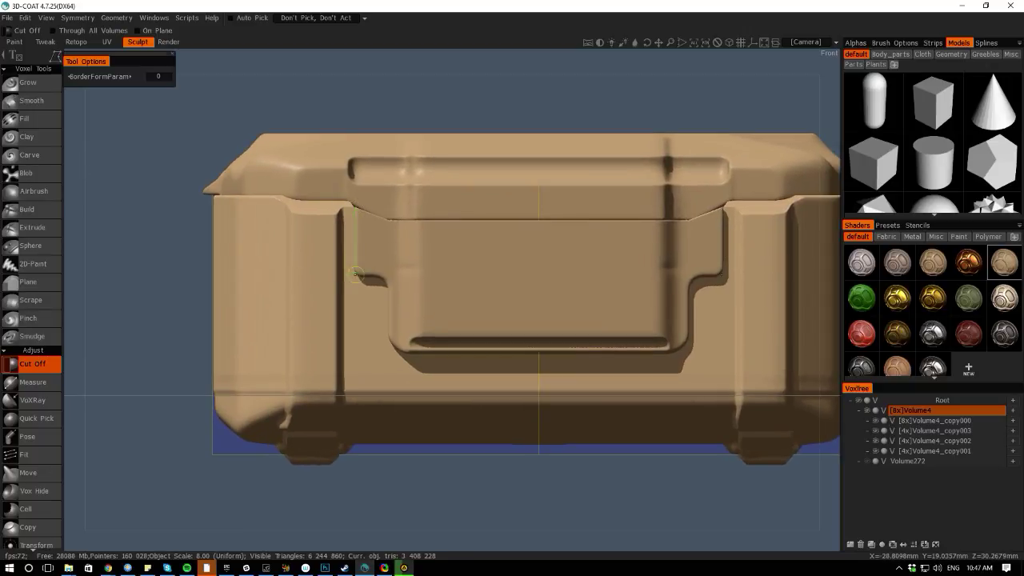
scroll(106, 224, up, 3)
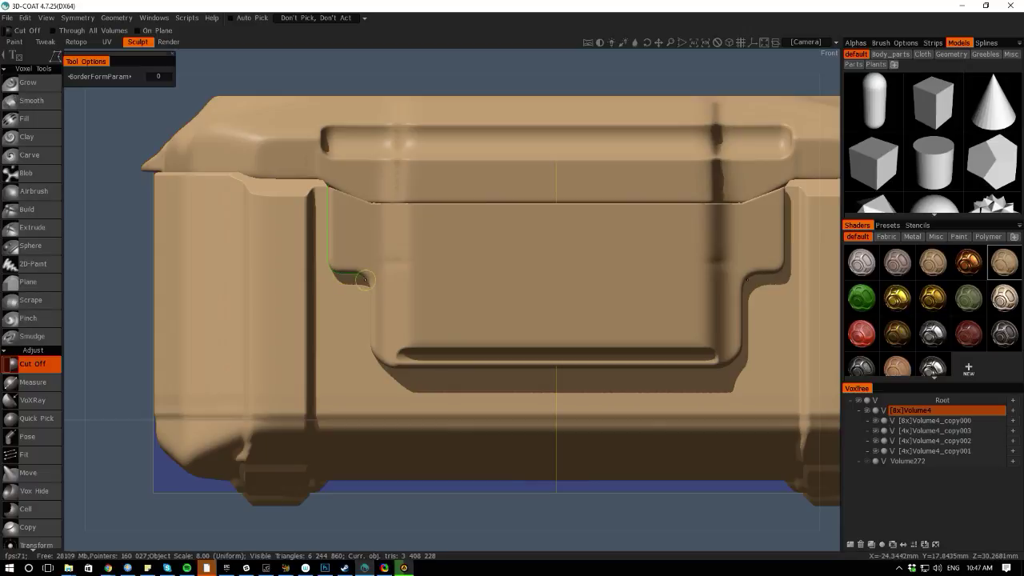
click(368, 288)
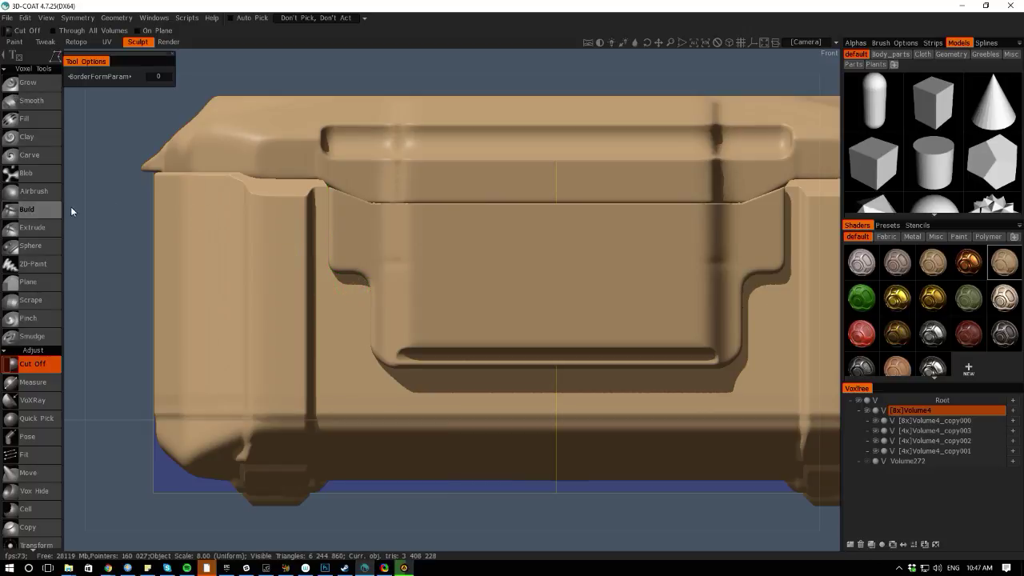
Move the front panel inward with Transform to a Z position of 15.829
mouse_move(70, 206)
mouse_down()
mouse_move(137, 201)
mouse_move(71, 232)
mouse_move(154, 274)
mouse_up()
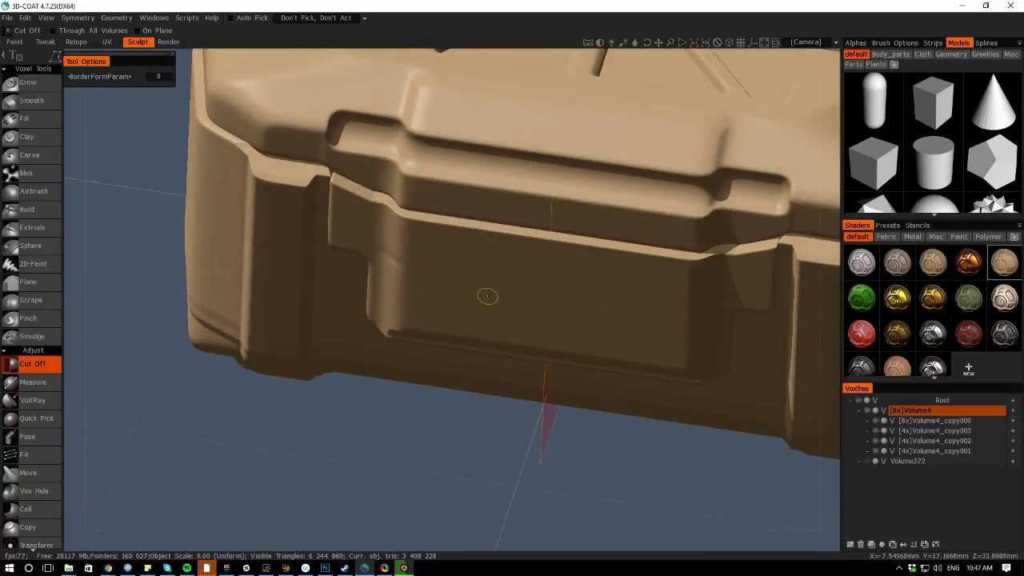
key(space)
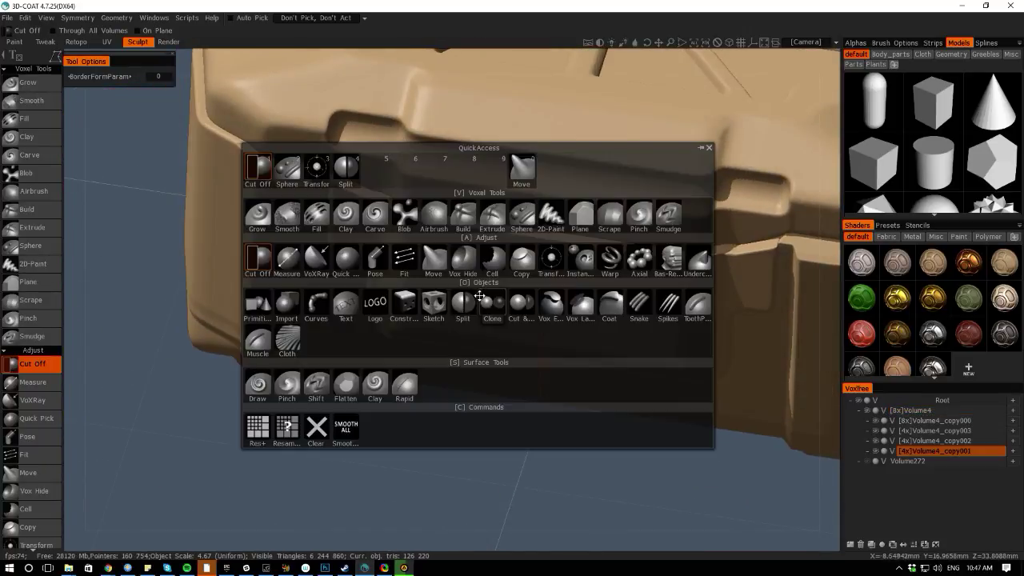
click(549, 260)
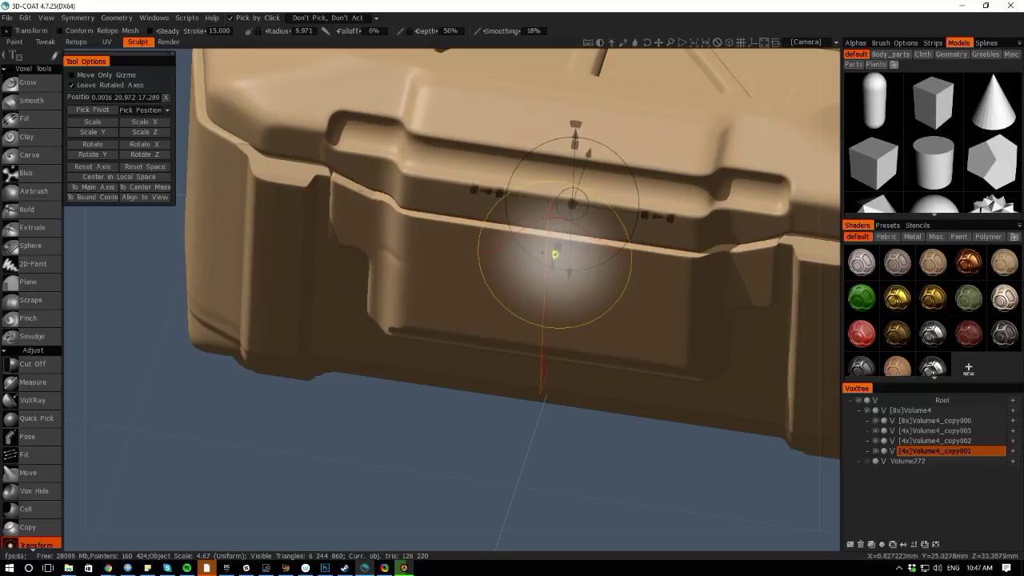
drag(554, 255, 557, 248)
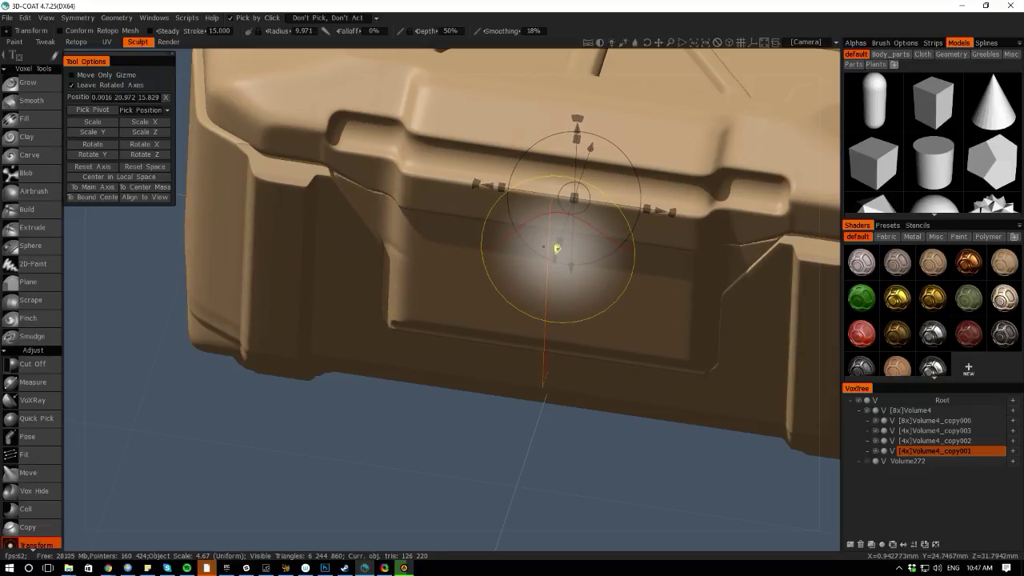
right_drag(591, 506, 478, 452)
drag(379, 513, 379, 472)
click(392, 318)
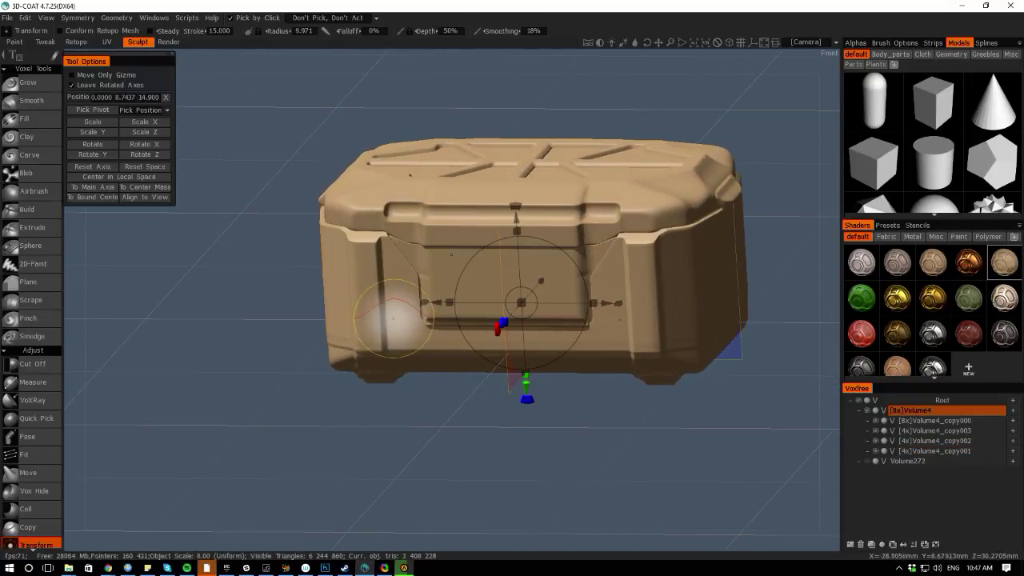
drag(104, 337, 126, 344)
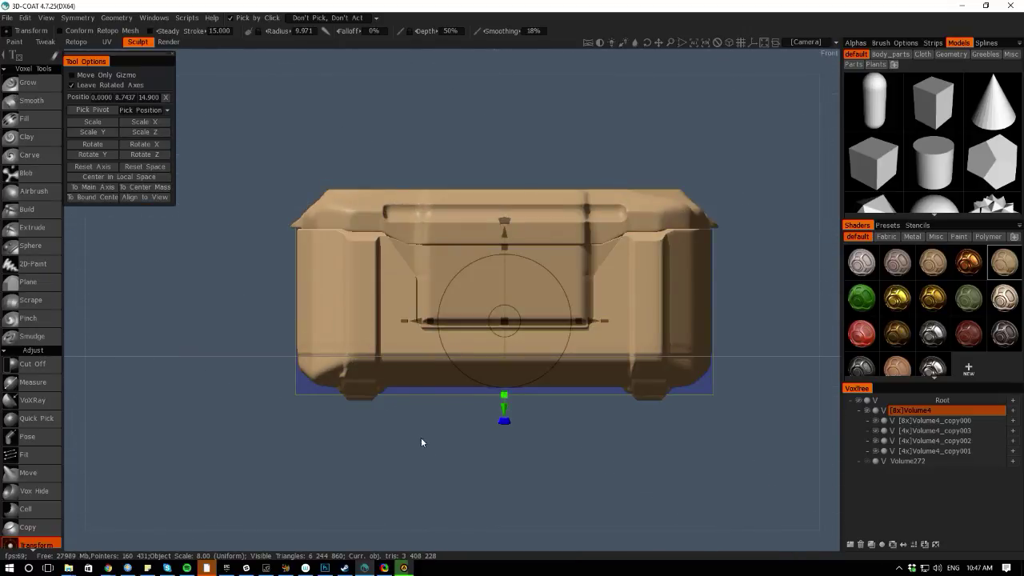
scroll(512, 521, up, 3)
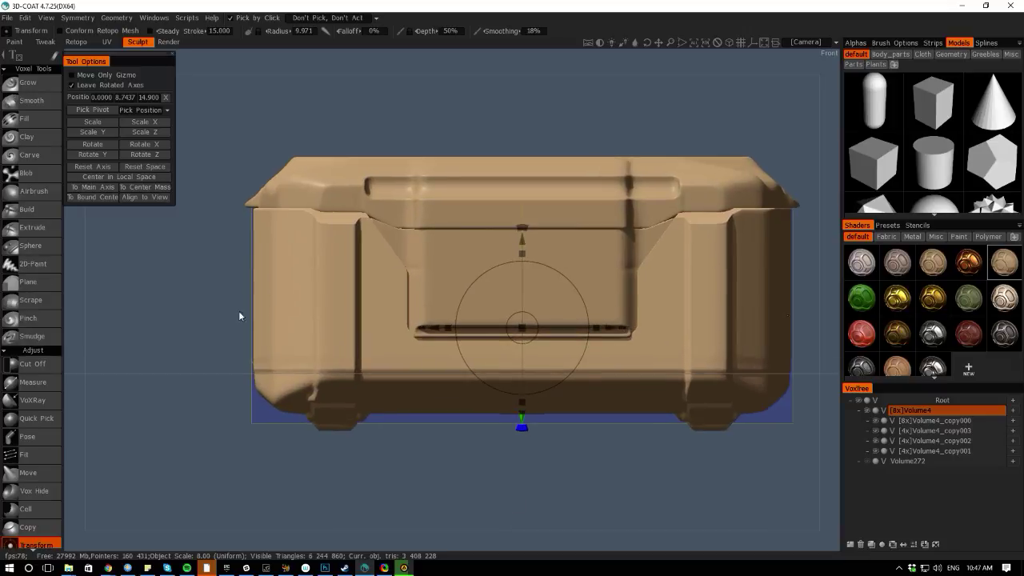
key(space)
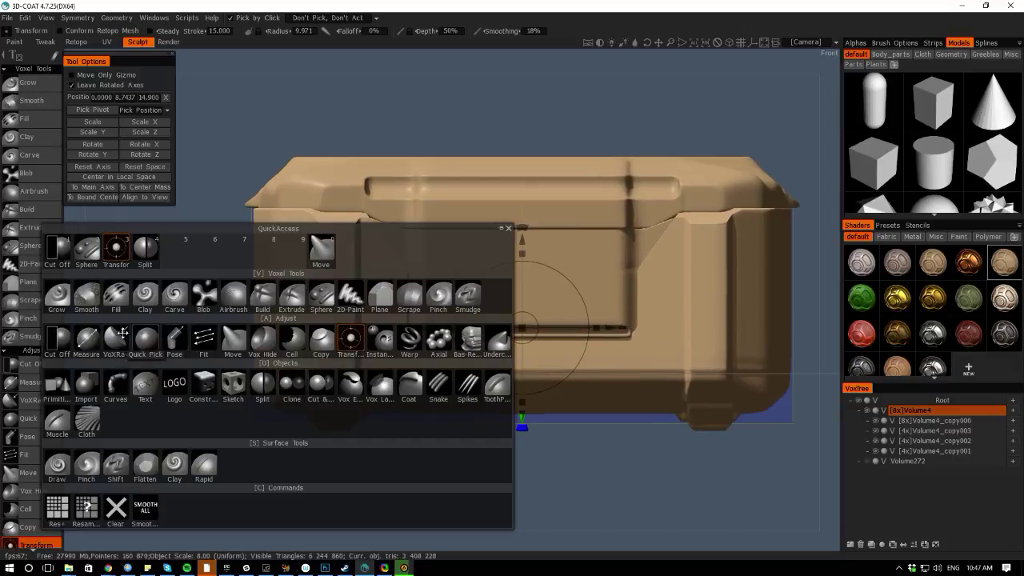
click(55, 340)
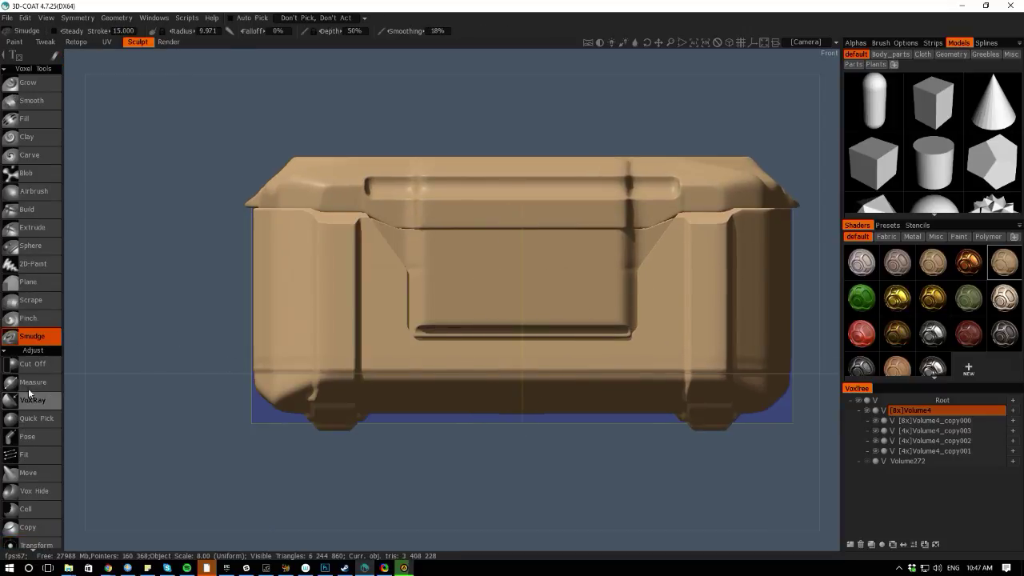
click(55, 364)
mouse_move(60, 55)
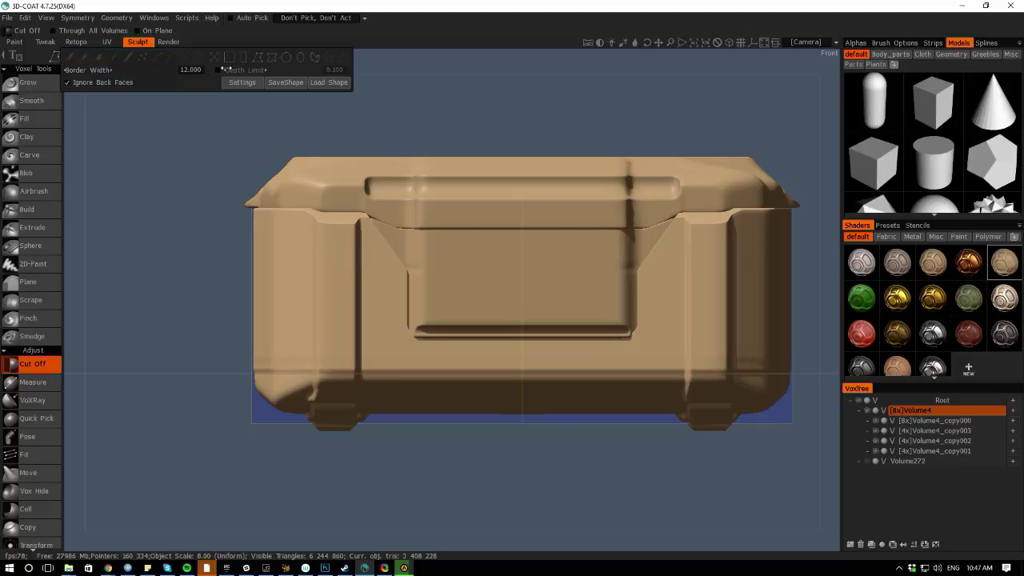
click(244, 82)
click(55, 57)
click(339, 71)
key(Return)
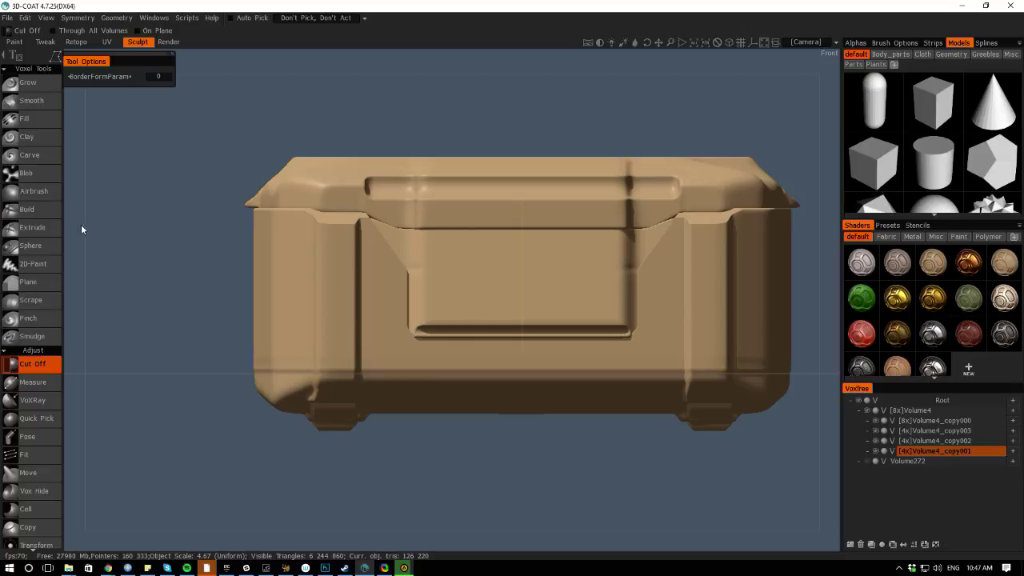
Move the front panel outward with Transform to a Z position of 17.769
key(space)
click(309, 240)
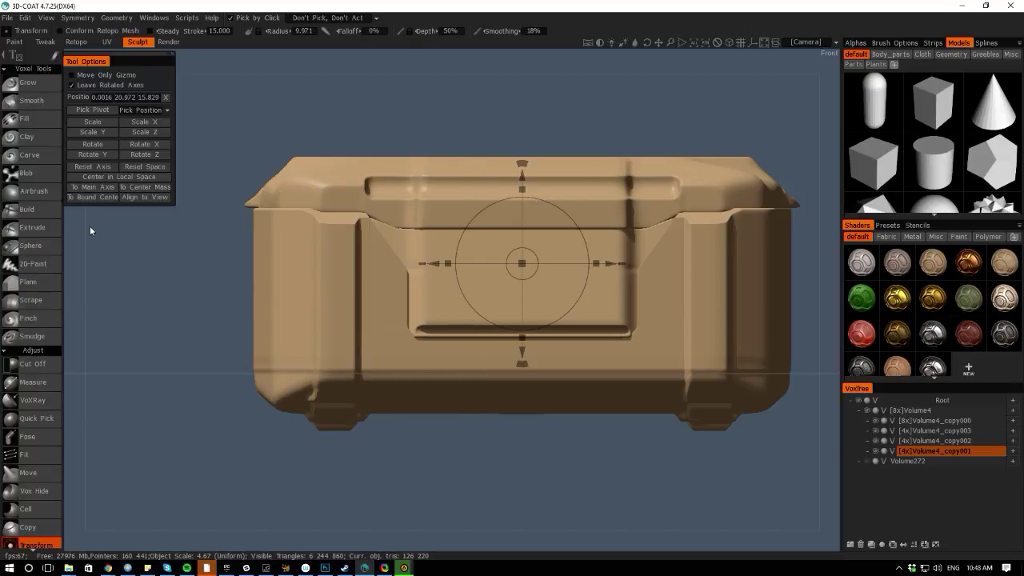
drag(92, 230, 110, 258)
drag(510, 258, 518, 271)
shift+drag(495, 539, 440, 455)
right_drag(439, 455, 421, 393)
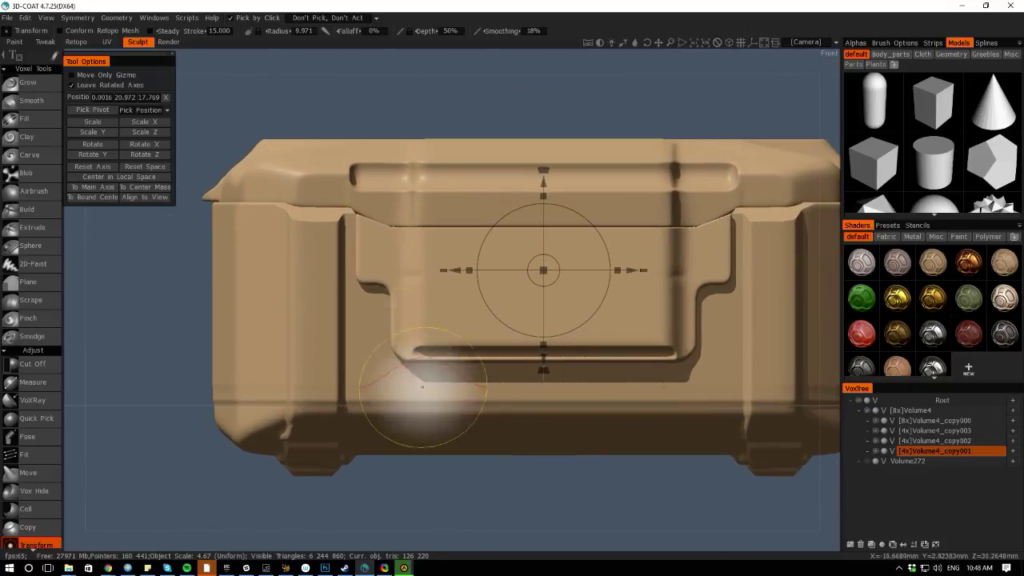
Select the case body and cut into it behind the front panel with a mirrored Cut Off outline following the panel's stepped edge in front view
key(space)
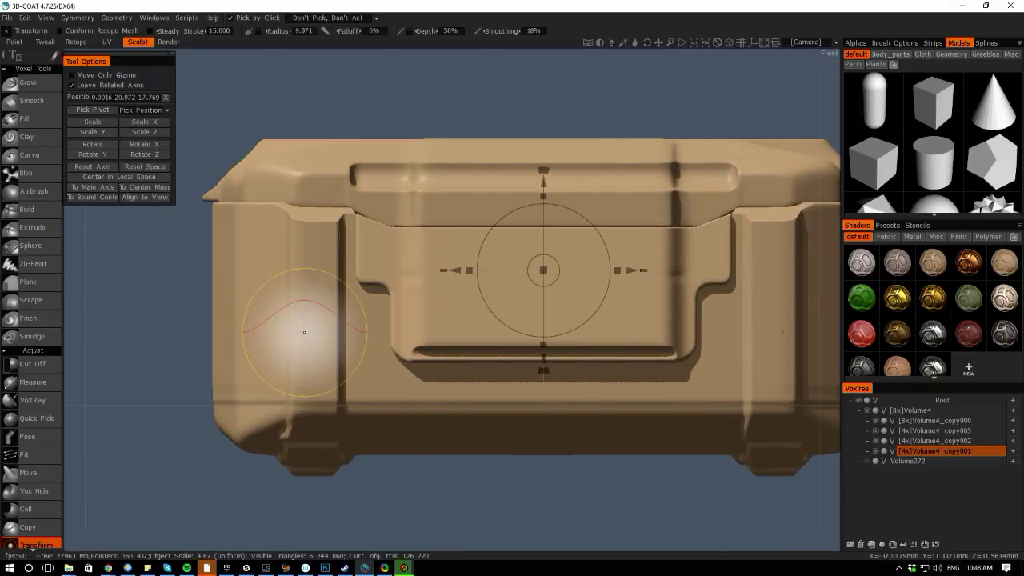
click(304, 324)
key(space)
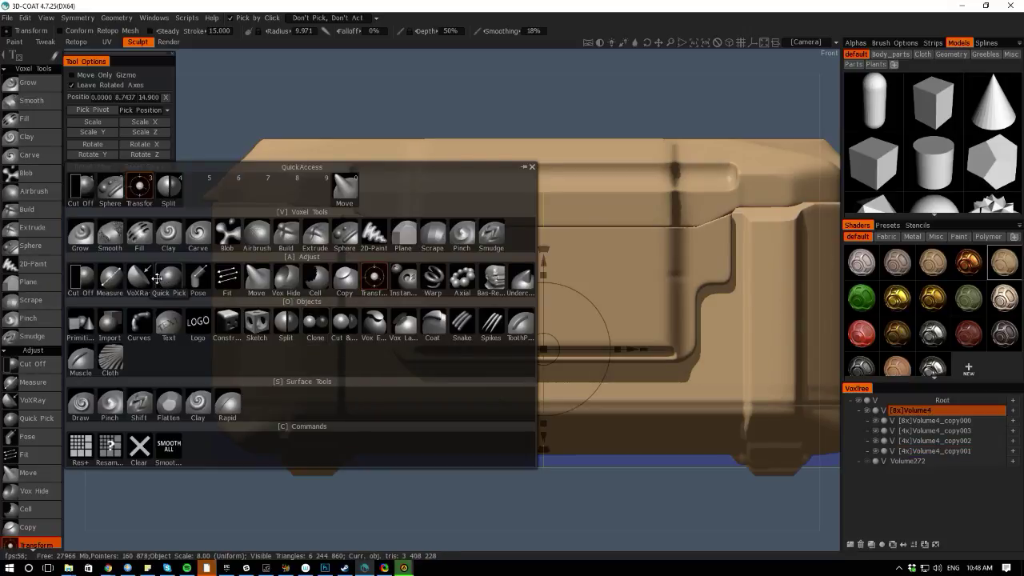
click(118, 286)
click(55, 57)
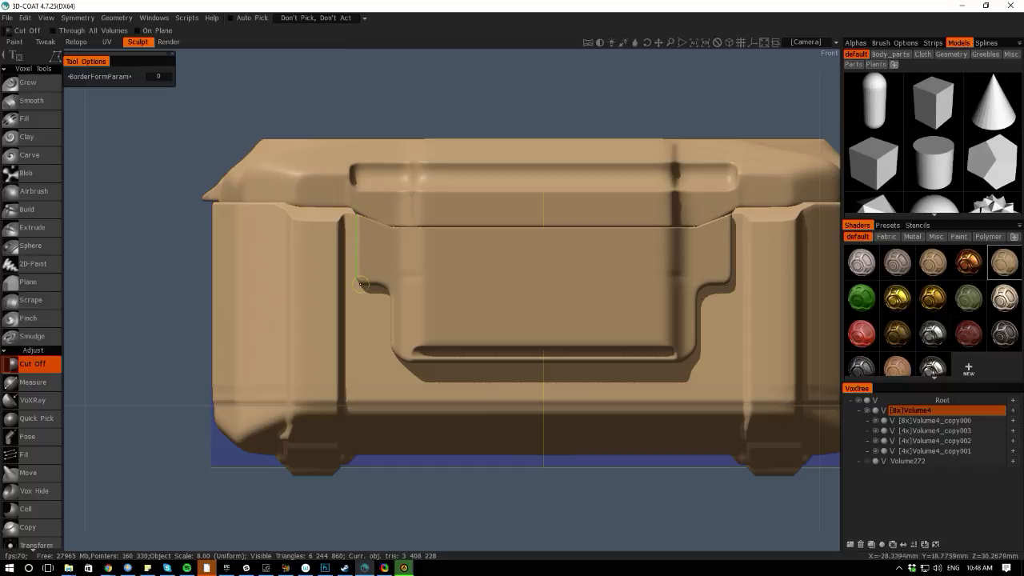
click(360, 284)
click(388, 296)
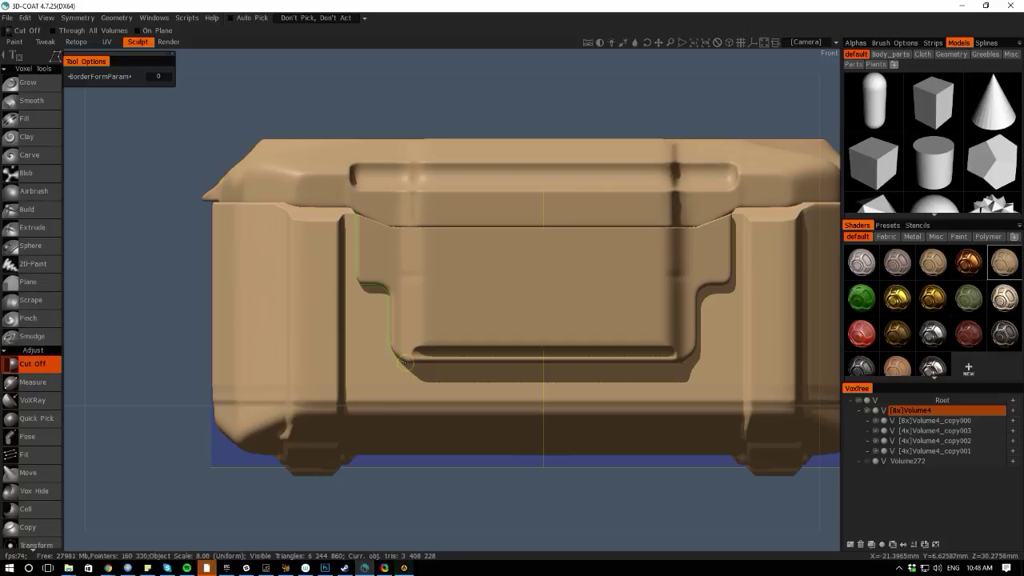
click(405, 361)
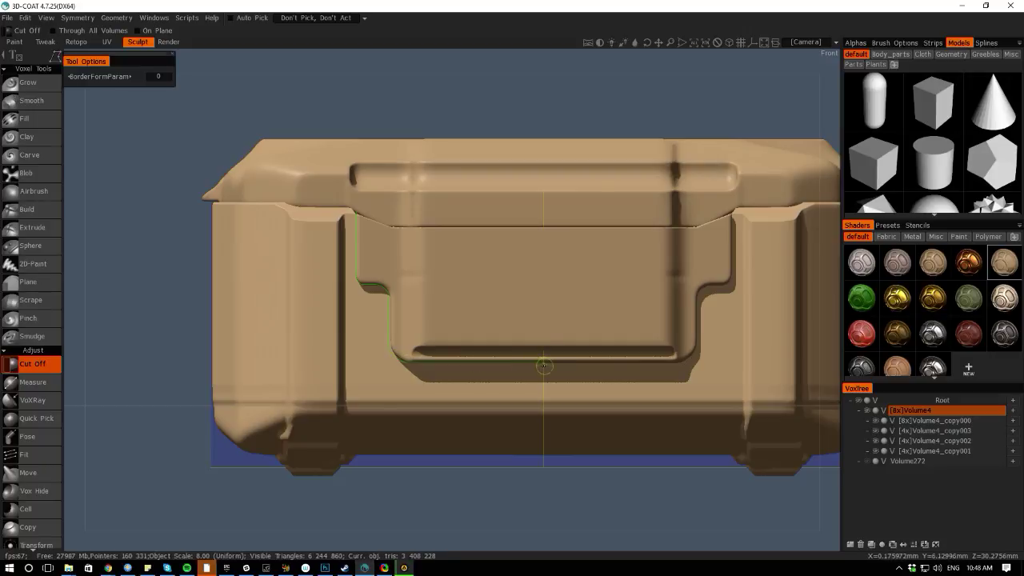
click(543, 365)
click(360, 162)
click(355, 213)
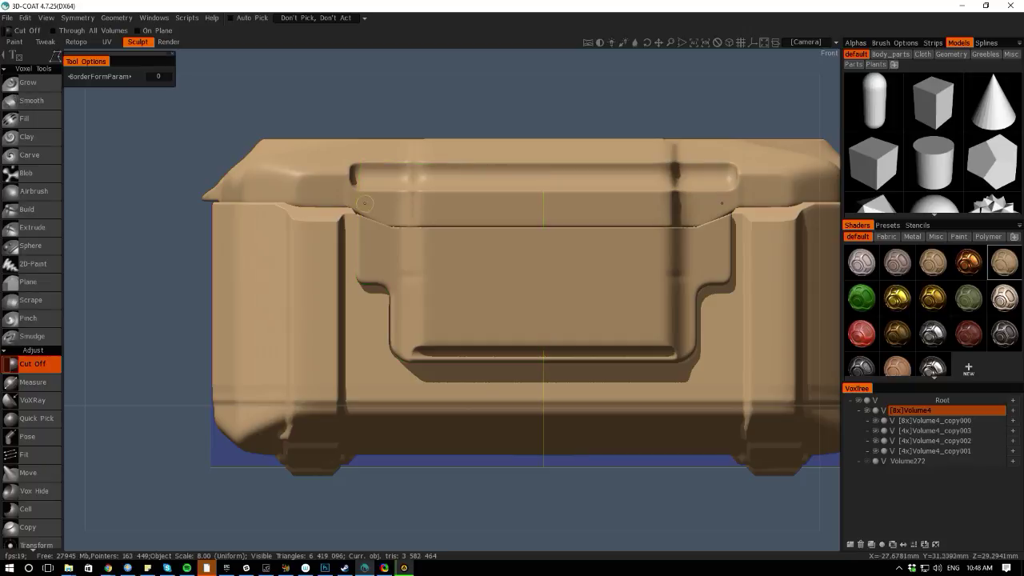
drag(87, 181, 203, 256)
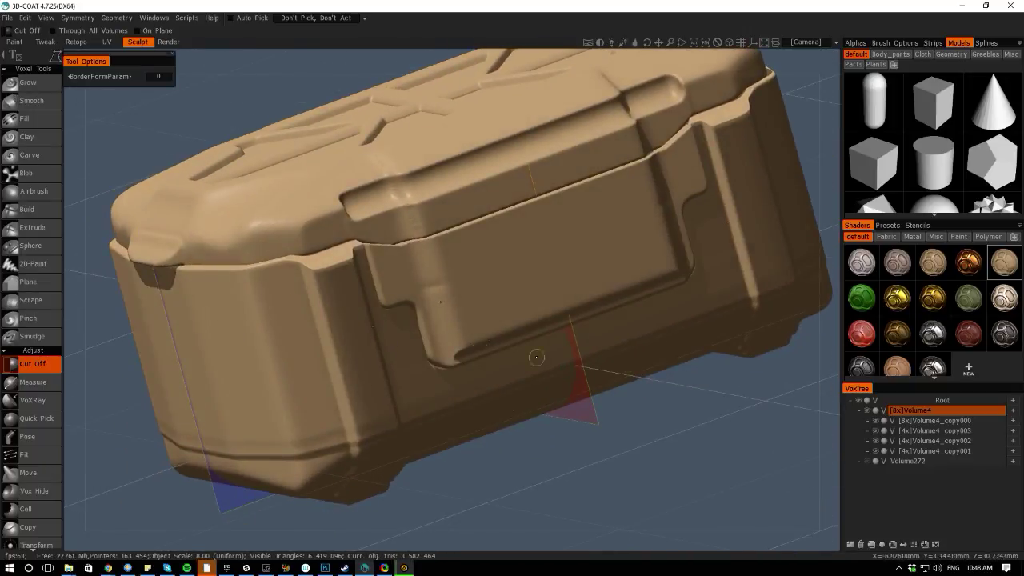
Hide the front panel to check the recess cut into the case body, and show the panel again
click(875, 449)
drag(663, 537, 579, 549)
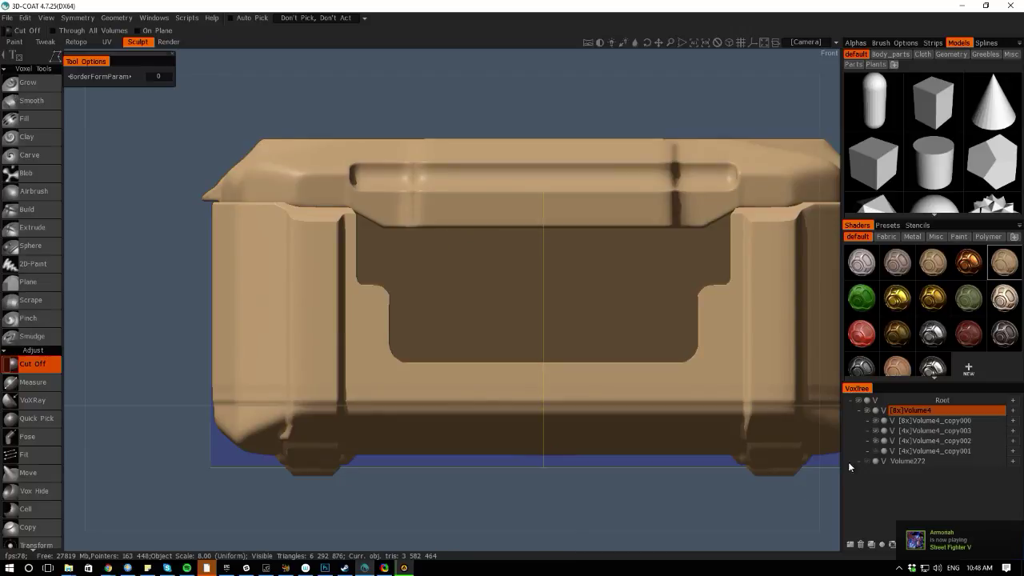
click(875, 449)
Select the front panel and move it inward with Transform to a Z position of 16.370
click(934, 450)
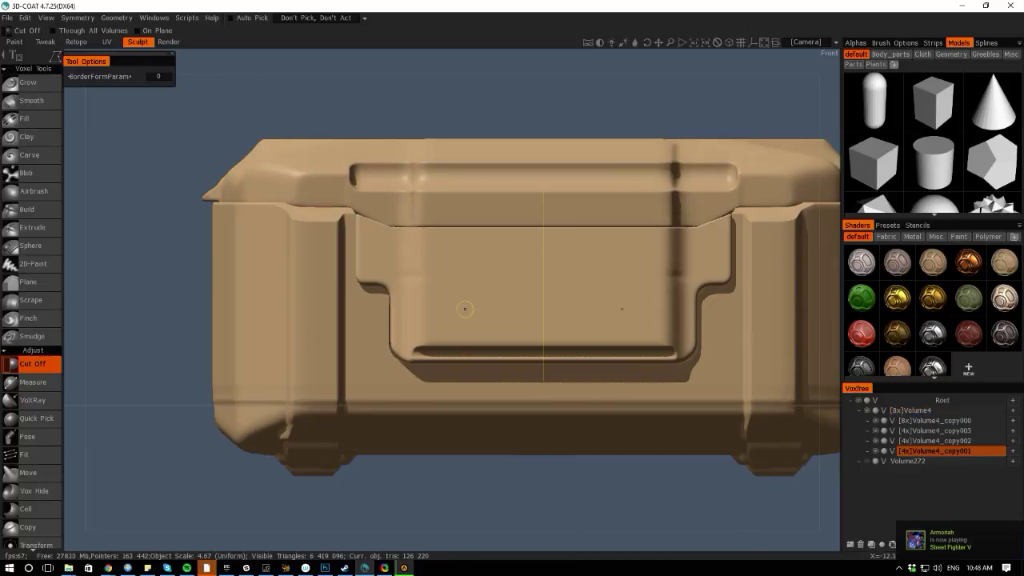
key(space)
click(556, 277)
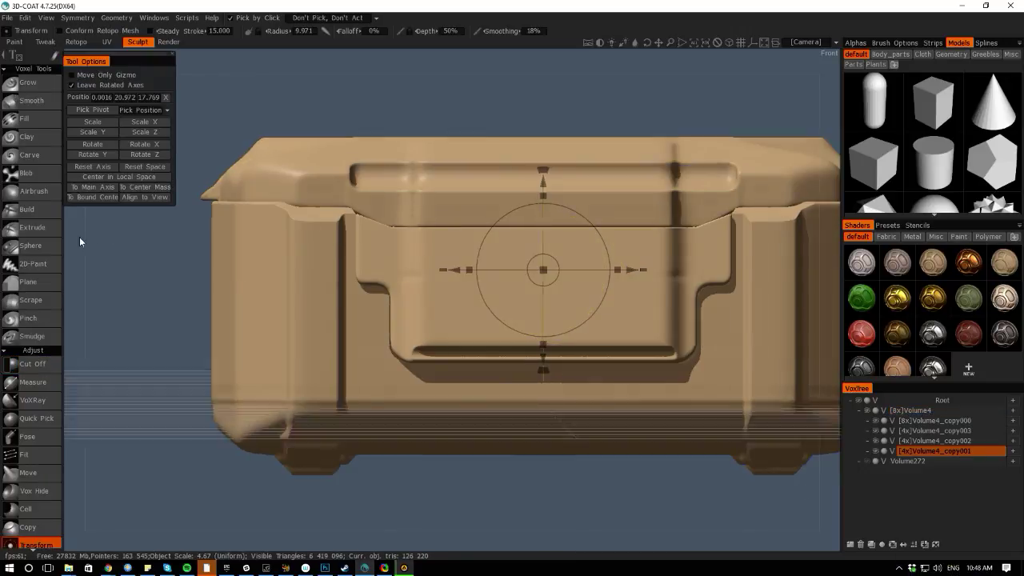
drag(79, 237, 160, 272)
drag(529, 265, 528, 262)
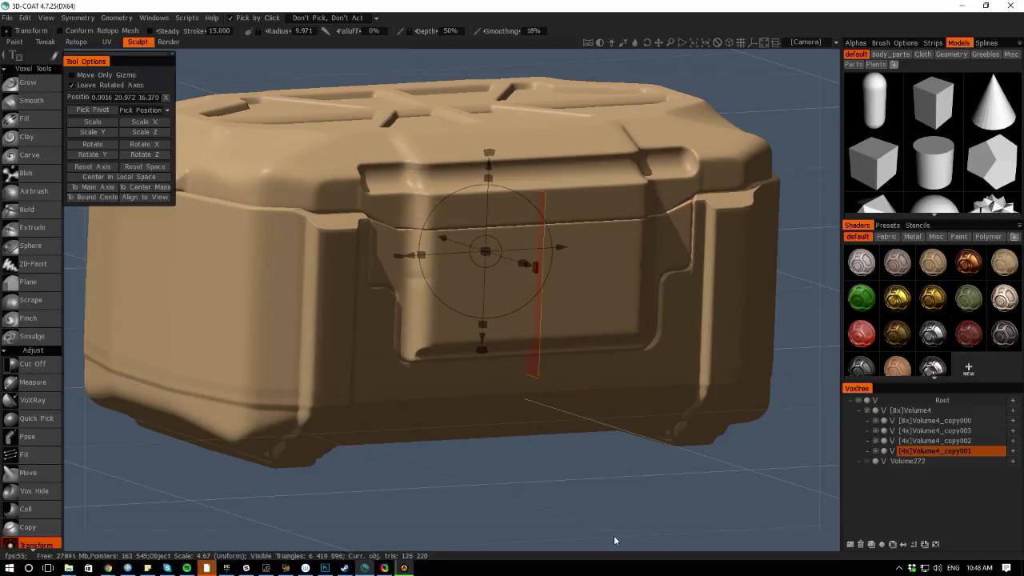
Try trimming the lid's lower edge beside the front panel in front view with a mirrored Cut Off outline
mouse_move(614, 535)
mouse_down()
mouse_move(518, 502)
mouse_move(416, 528)
mouse_move(418, 487)
mouse_move(500, 517)
mouse_move(550, 506)
mouse_move(562, 417)
mouse_move(575, 404)
mouse_move(562, 489)
mouse_move(619, 501)
mouse_move(612, 519)
mouse_move(586, 504)
mouse_move(567, 510)
mouse_move(551, 472)
mouse_move(163, 299)
mouse_move(361, 281)
mouse_up()
scroll(344, 222, up, 1)
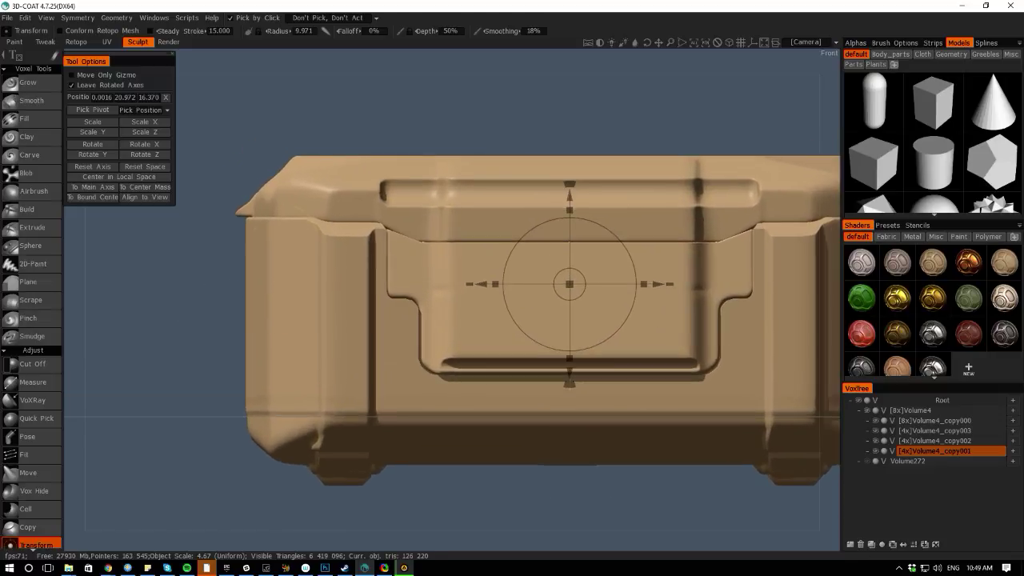
click(402, 222)
right_drag(162, 293, 290, 270)
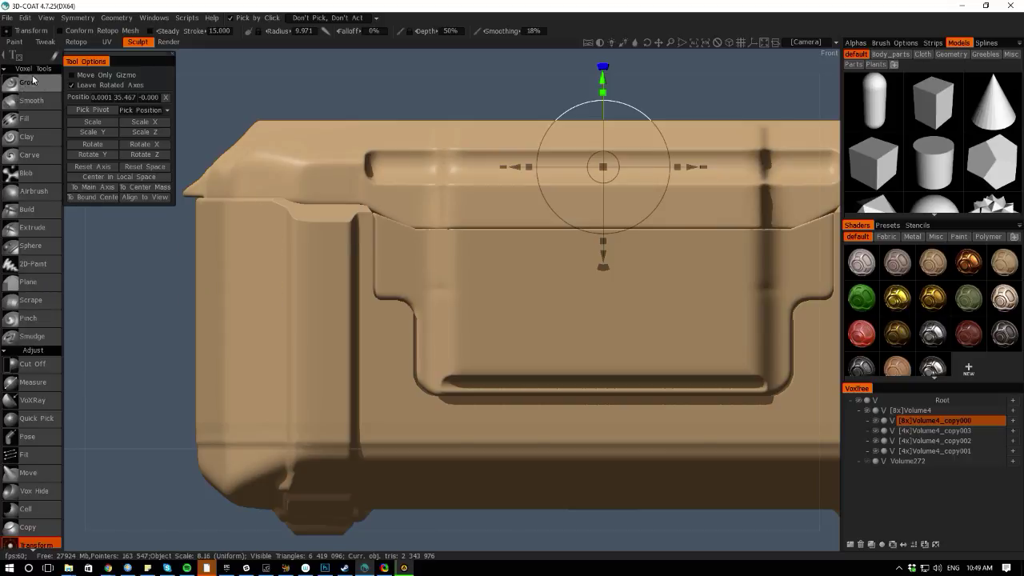
click(32, 364)
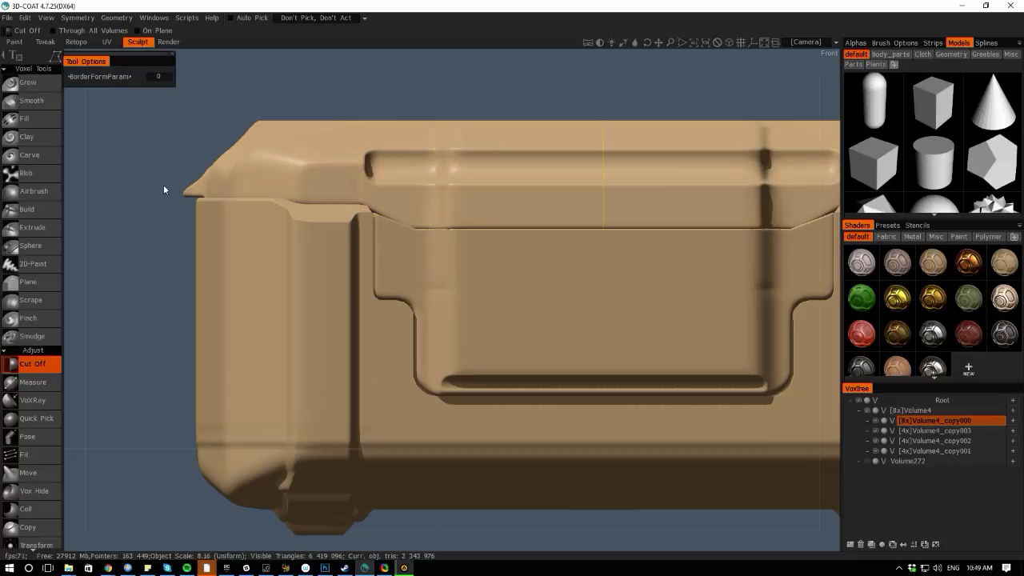
mouse_move(66, 176)
alt+mouse_down()
mouse_move(81, 251)
mouse_move(167, 190)
alt+mouse_up()
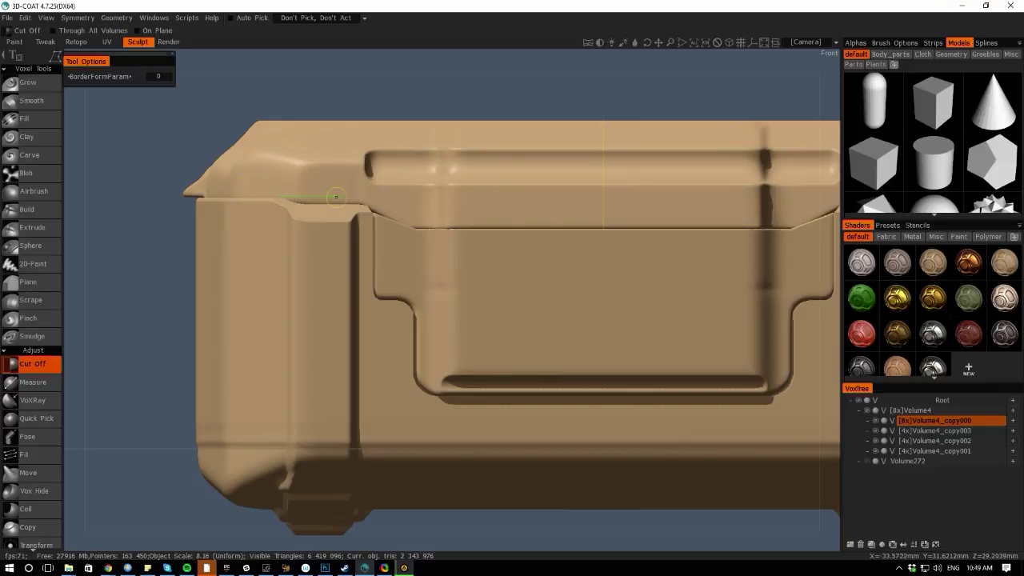
click(302, 196)
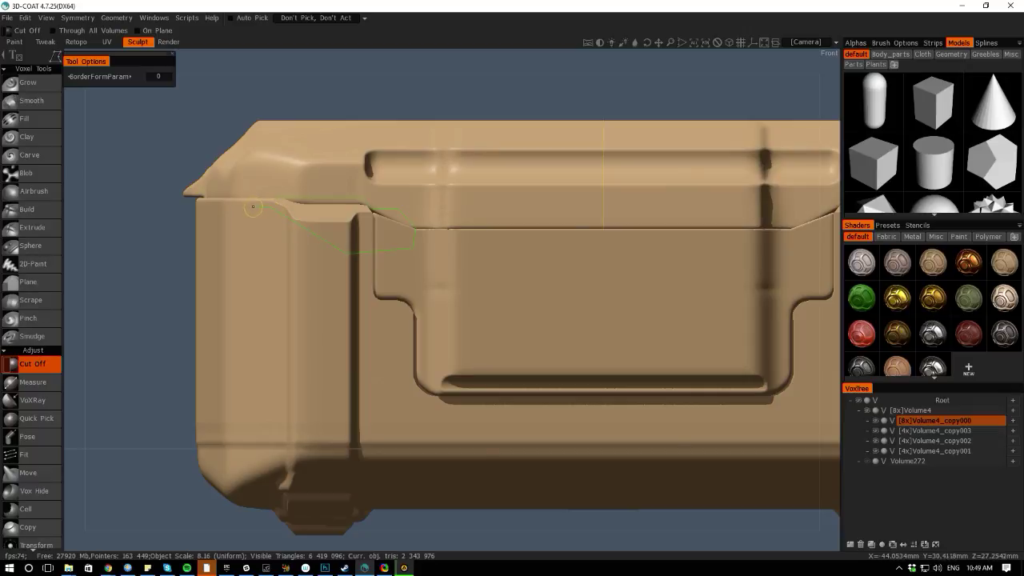
click(56, 55)
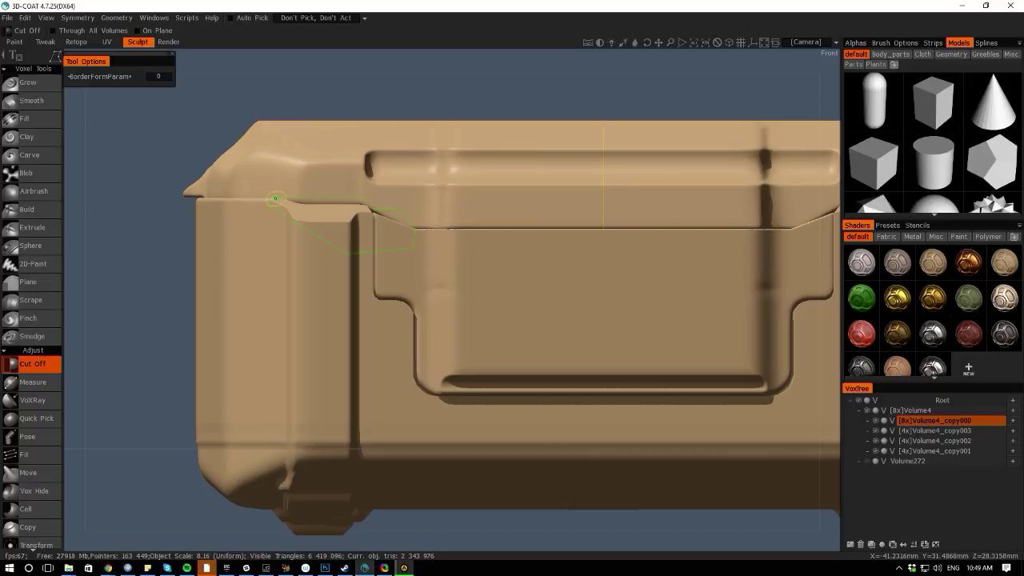
click(276, 197)
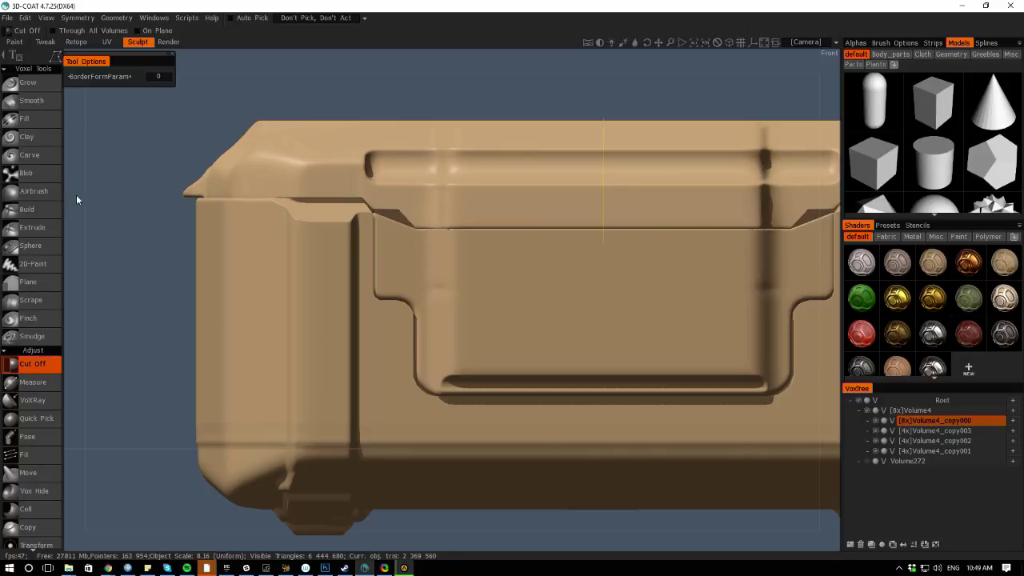
Undo the Cut Off on the lid's lower edge and discard the newly started cut outline
alt+drag(77, 200, 169, 297)
alt+right_drag(169, 298, 118, 277)
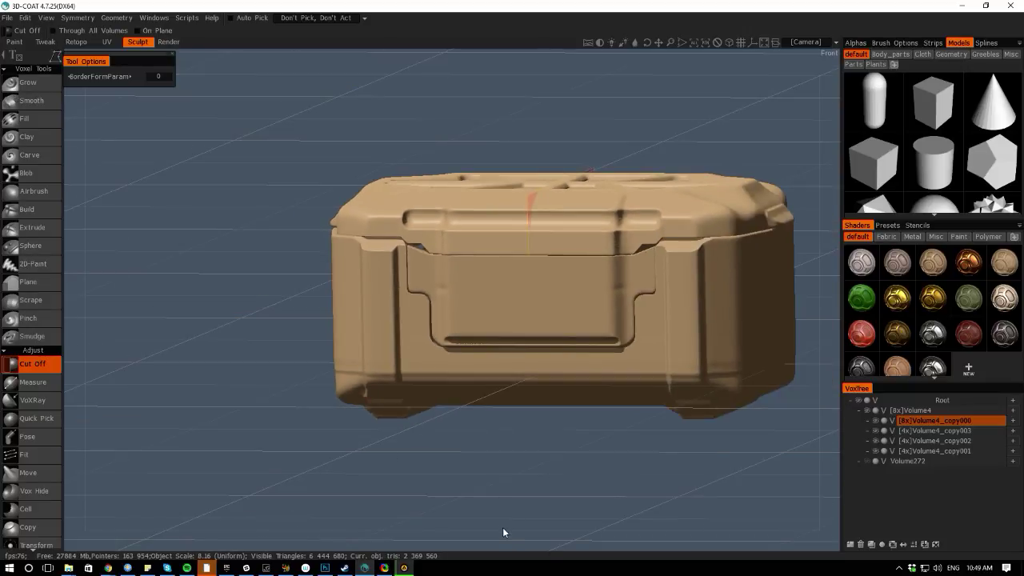
alt+drag(84, 353, 441, 325)
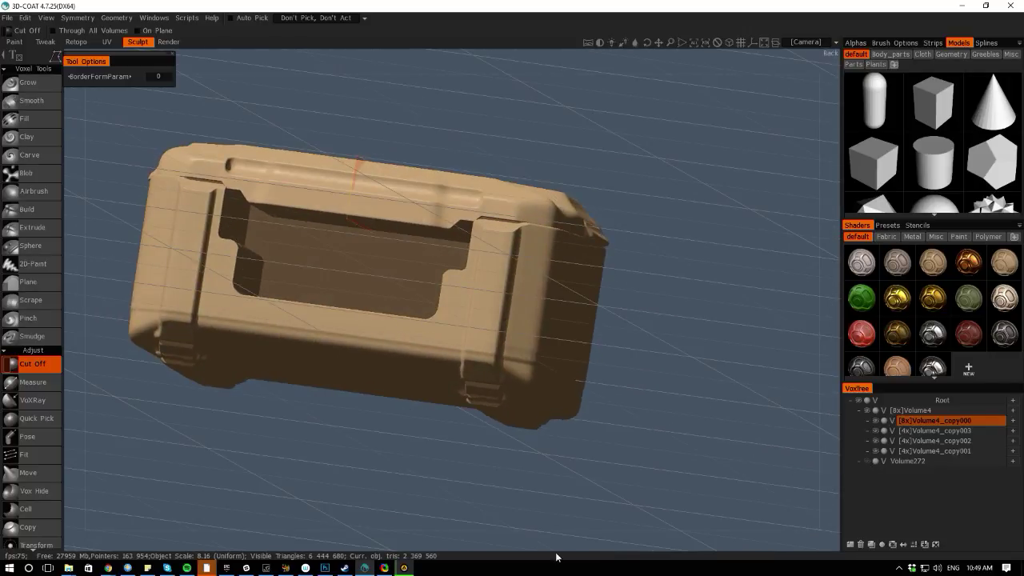
alt+drag(556, 552, 279, 395)
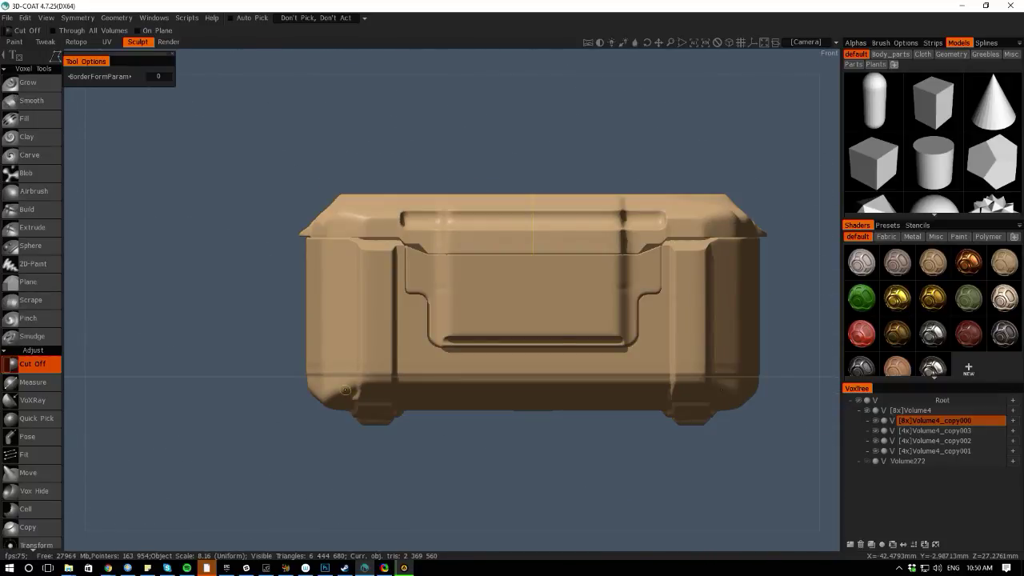
alt+right_drag(184, 236, 259, 288)
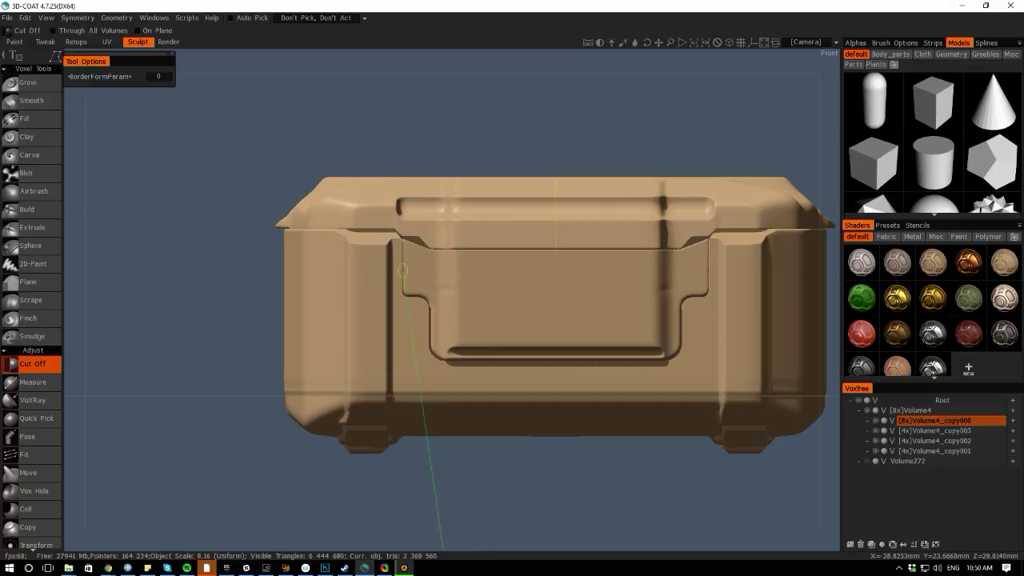
key(ctrl+z)
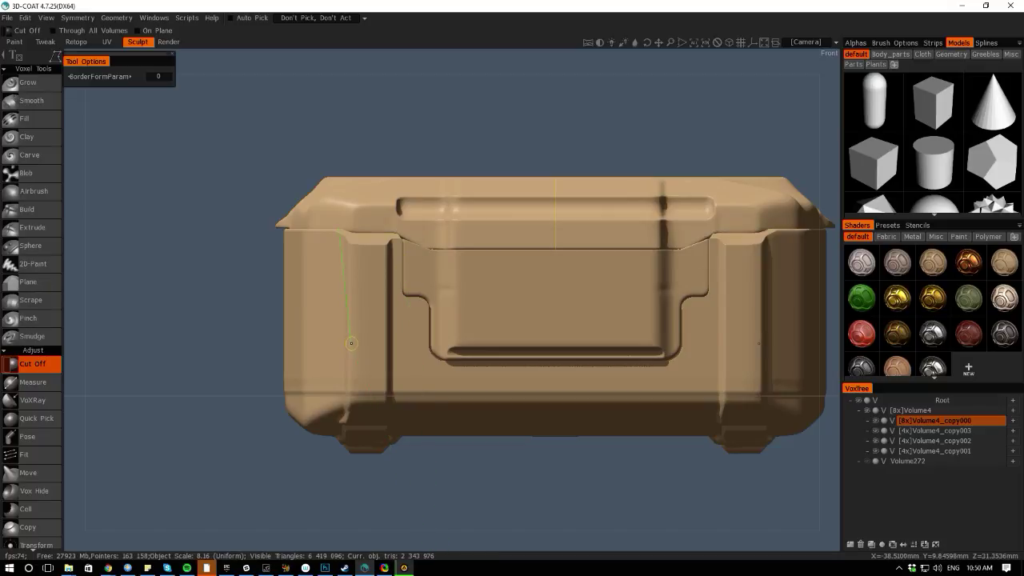
drag(69, 296, 112, 315)
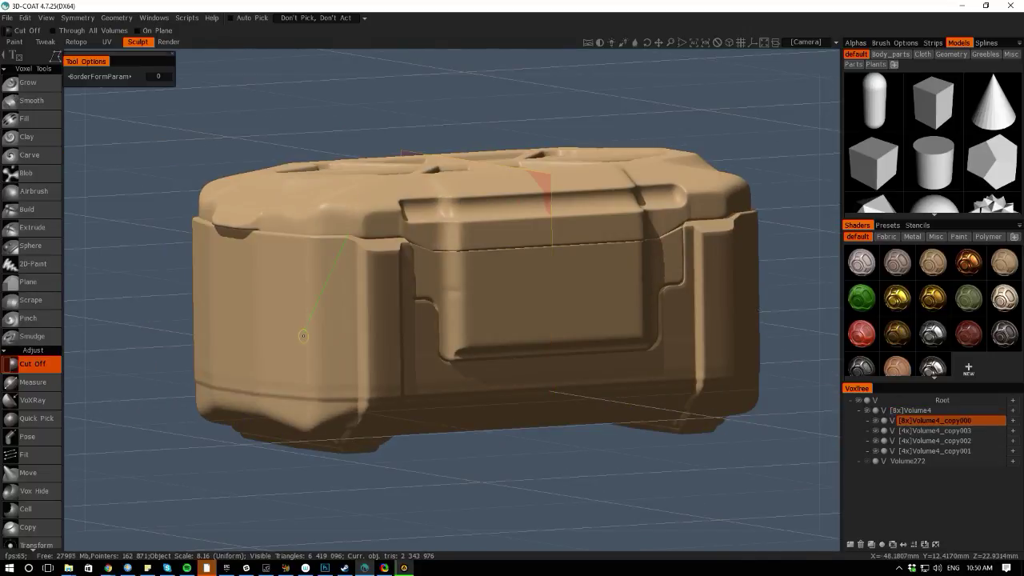
key(ctrl+z)
Place a box primitive on the back face of the case below the opening, using Click to Place
drag(73, 296, 392, 308)
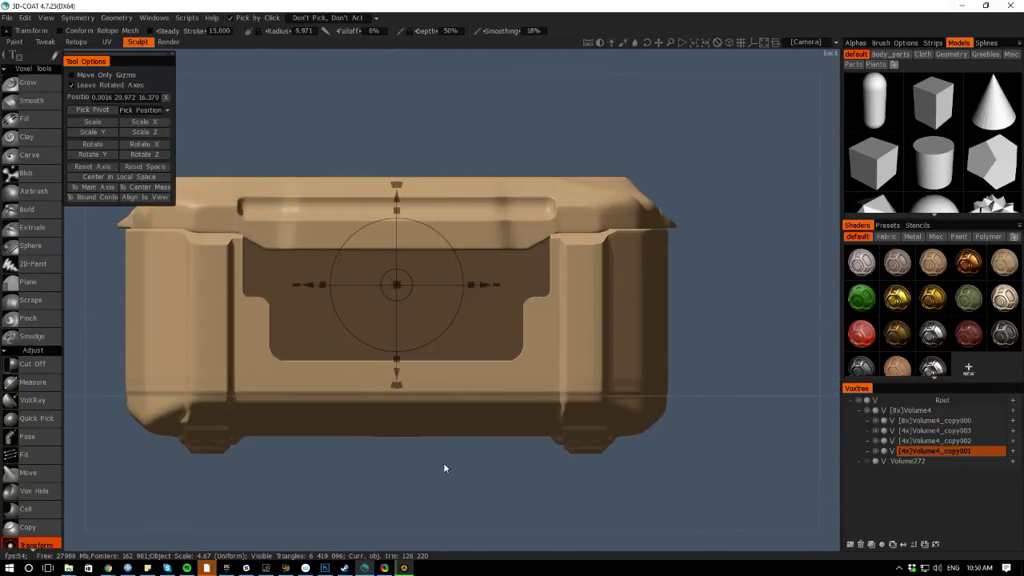
mouse_move(88, 333)
mouse_down()
mouse_move(83, 400)
mouse_move(62, 366)
mouse_move(88, 333)
mouse_up()
key(space)
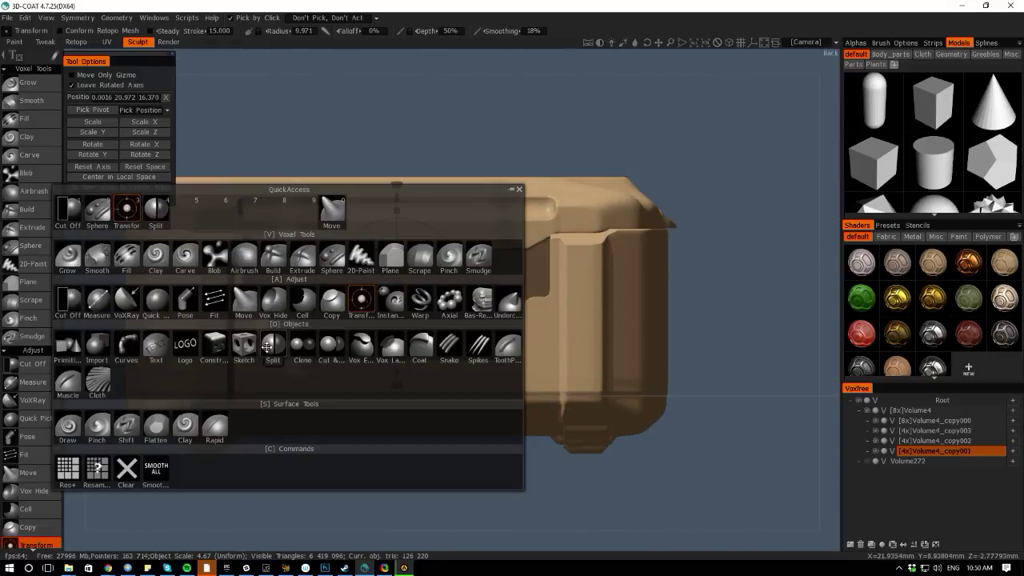
click(64, 344)
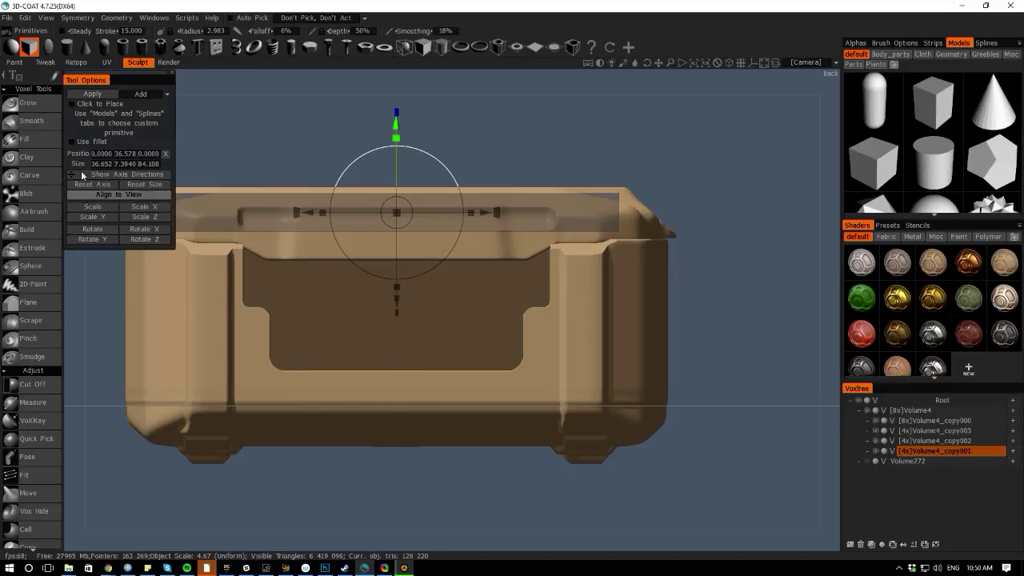
click(72, 104)
click(354, 386)
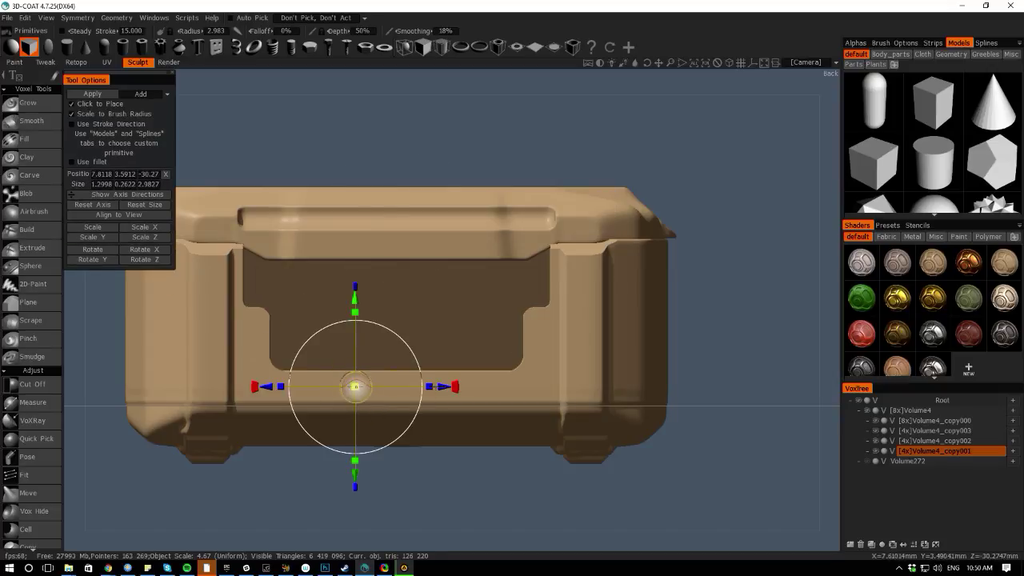
Resize the box primitive to 15.994 × 14.043 × 36.702 and raise it over the back opening to a Y position of 24.171
drag(431, 426, 479, 447)
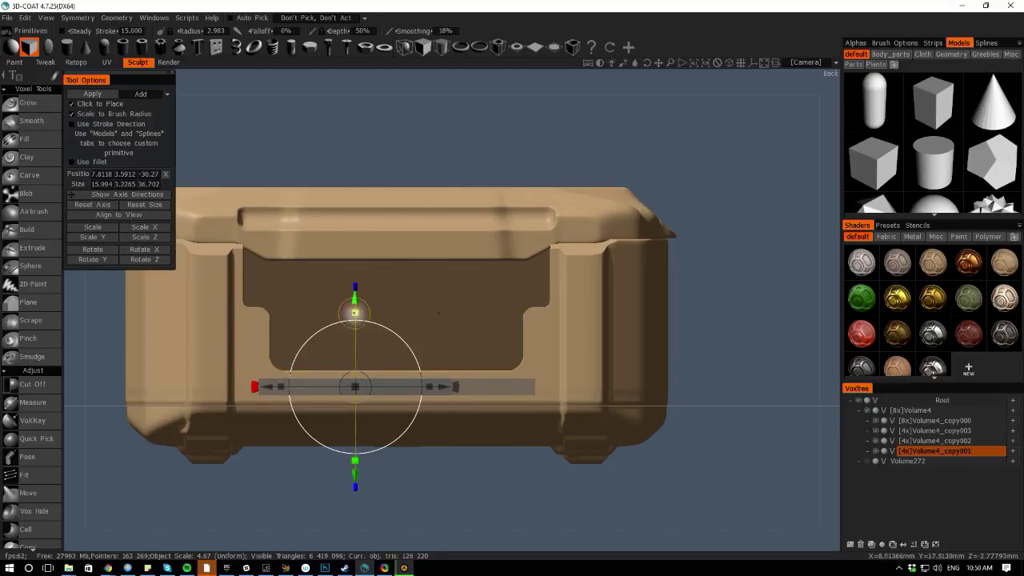
drag(355, 311, 364, 62)
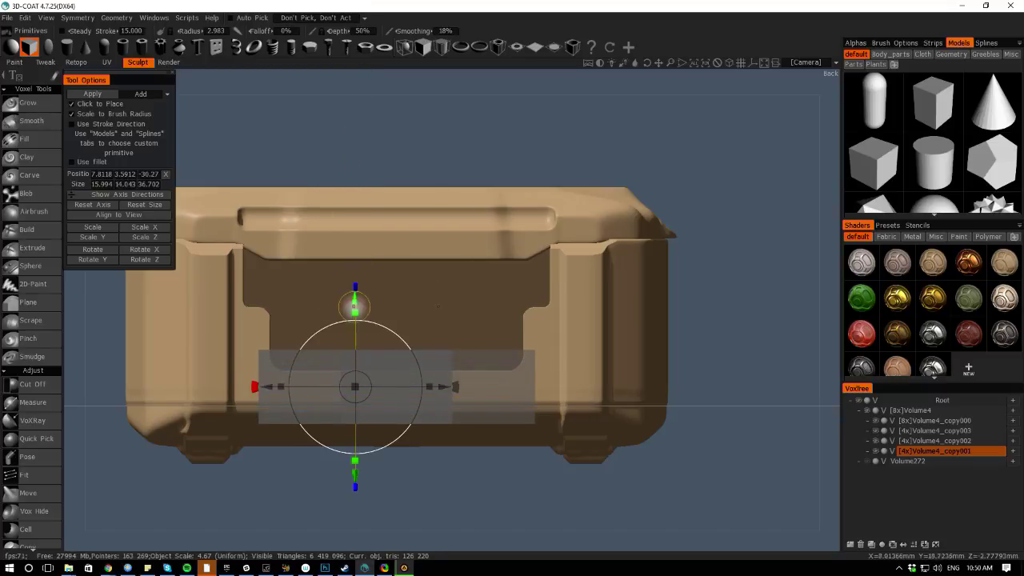
drag(355, 302, 355, 194)
Position the box primitive in depth against the case's back wall in bottom view
drag(326, 546, 328, 432)
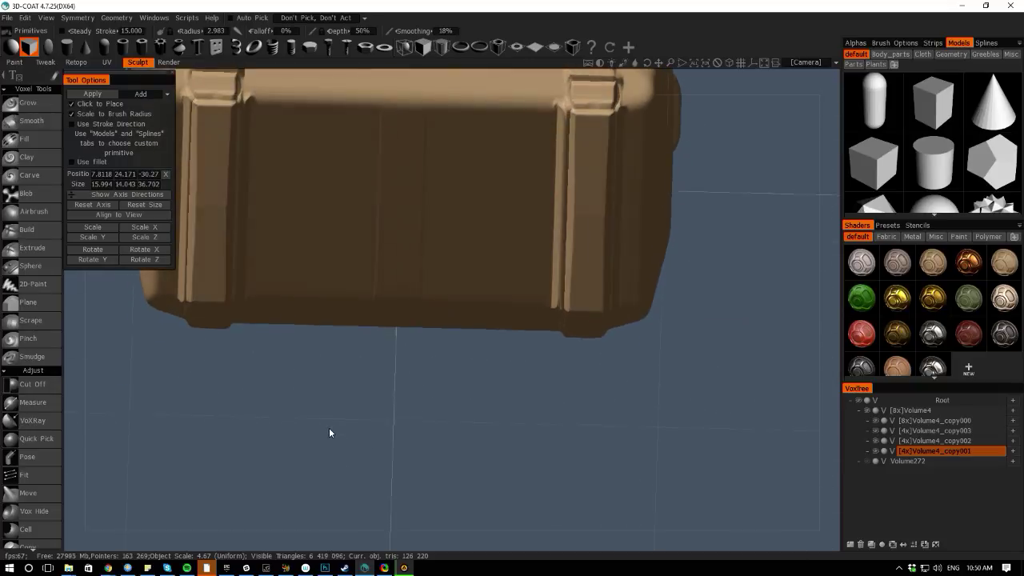
middle_drag(252, 284, 324, 521)
right_drag(324, 522, 110, 313)
shift+drag(110, 309, 76, 248)
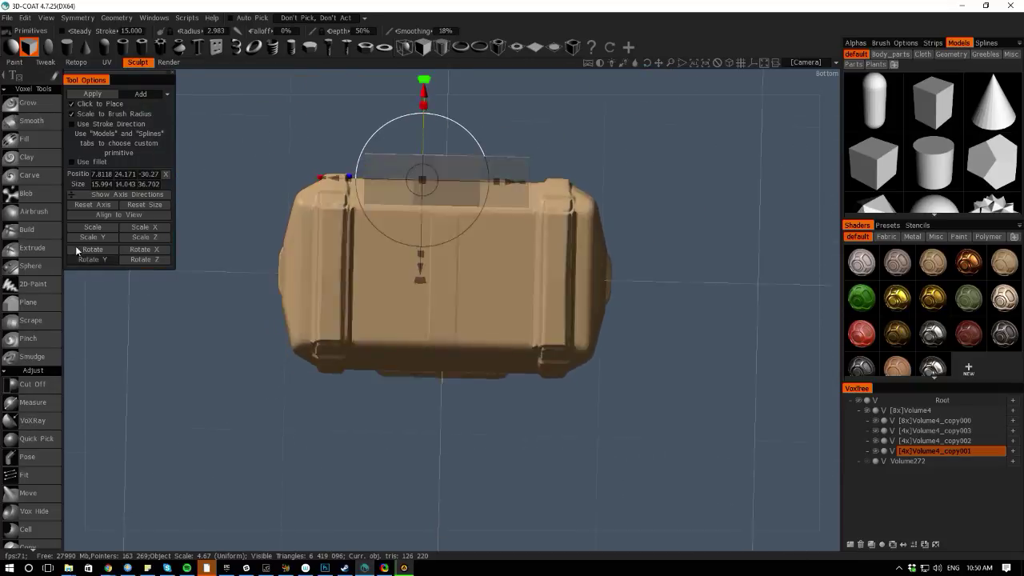
middle_drag(275, 128, 273, 264)
right_drag(272, 264, 300, 300)
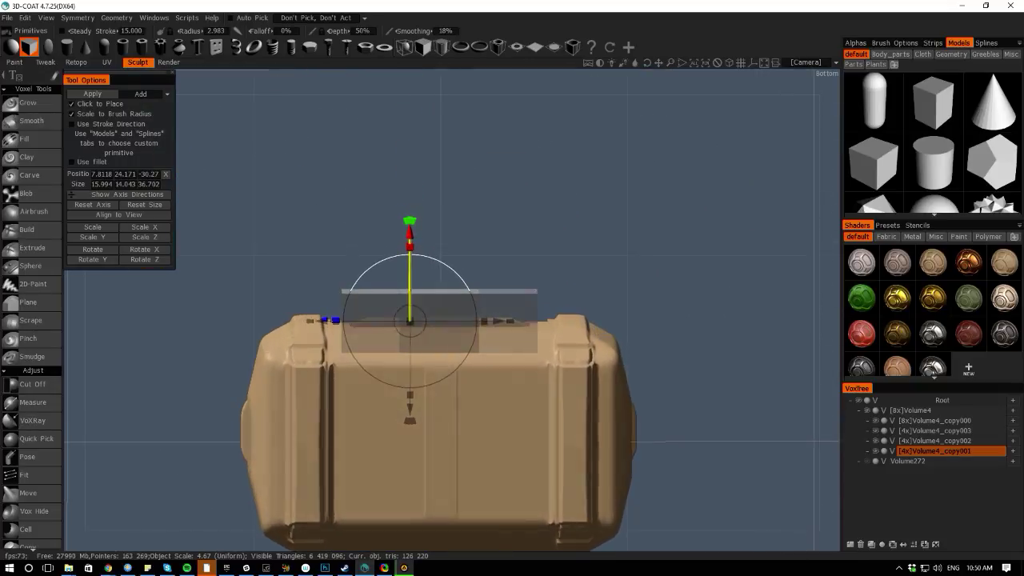
Resize the box primitive at the case's back edge to about 9.09 deep and 47.53 wide, positioned at Z about -25.99
mouse_move(408, 251)
mouse_down()
mouse_move(409, 269)
mouse_move(409, 222)
mouse_move(408, 240)
mouse_up()
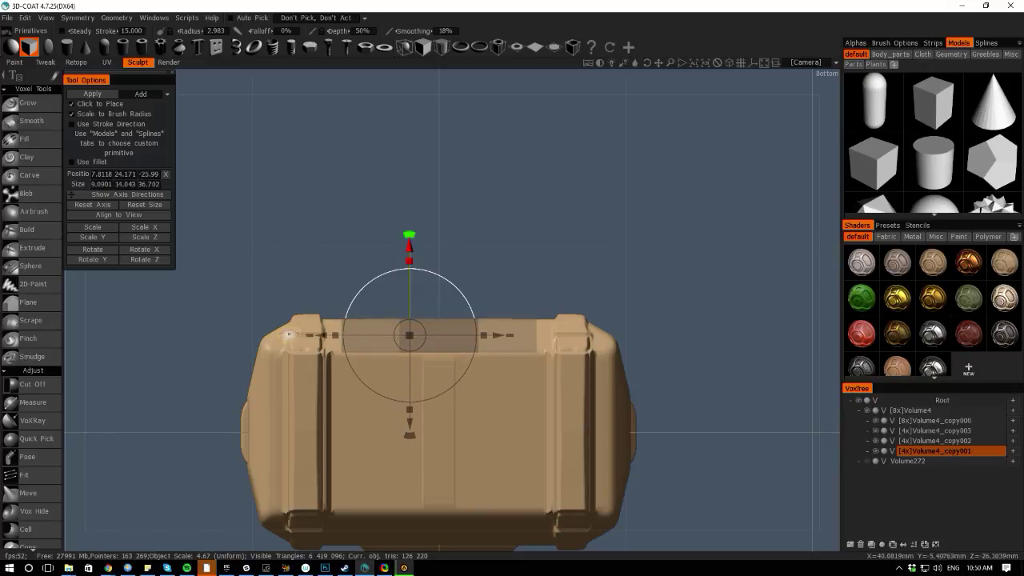
drag(335, 335, 312, 335)
key(ctrl+z)
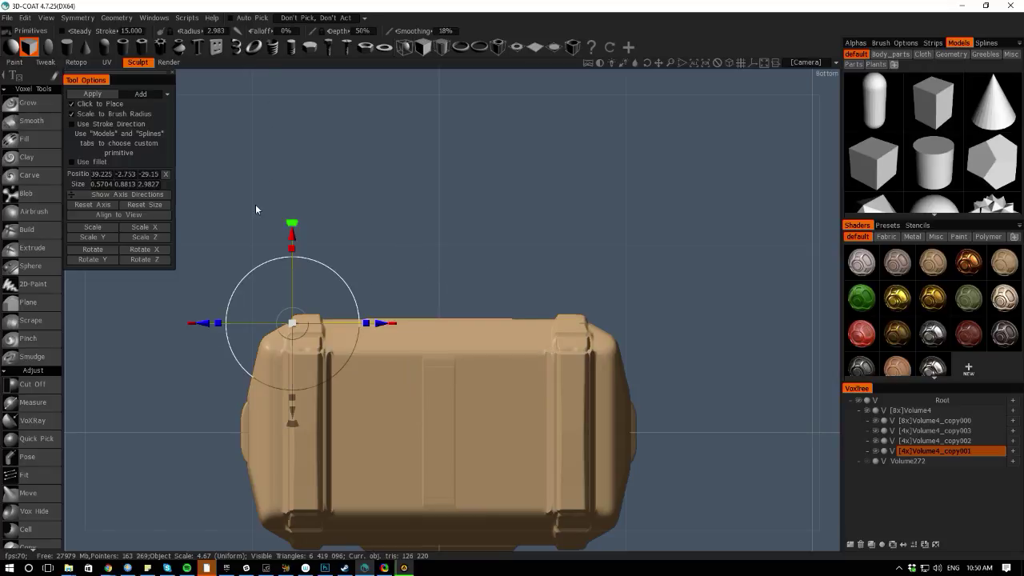
key(ctrl+y)
Stretch the box primitive downward over the back recess to about 24.88 high, with its Y position at about 17.309
drag(259, 105, 230, 359)
middle_drag(231, 359, 251, 131)
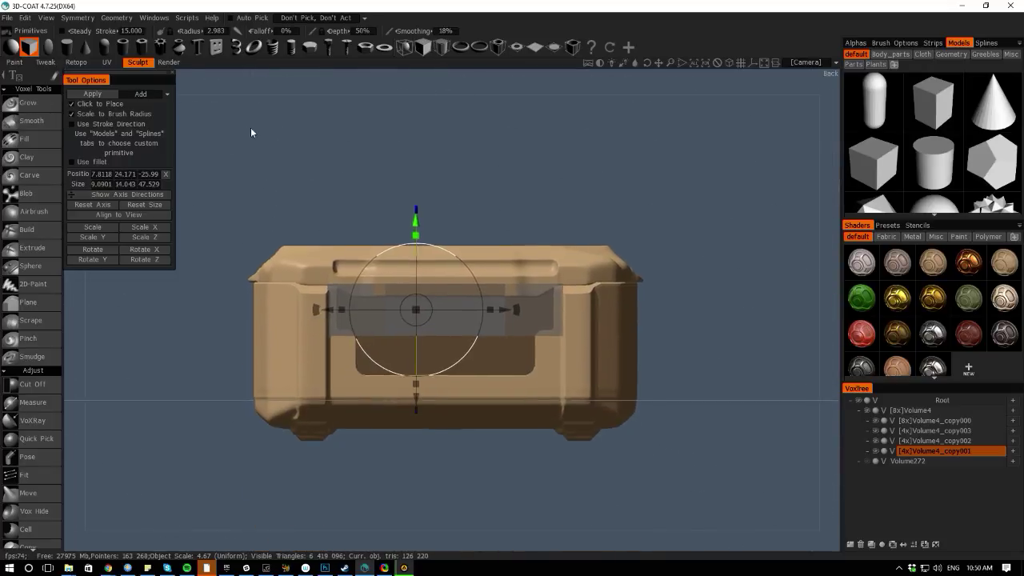
right_drag(250, 130, 396, 250)
drag(411, 233, 413, 272)
drag(74, 297, 59, 279)
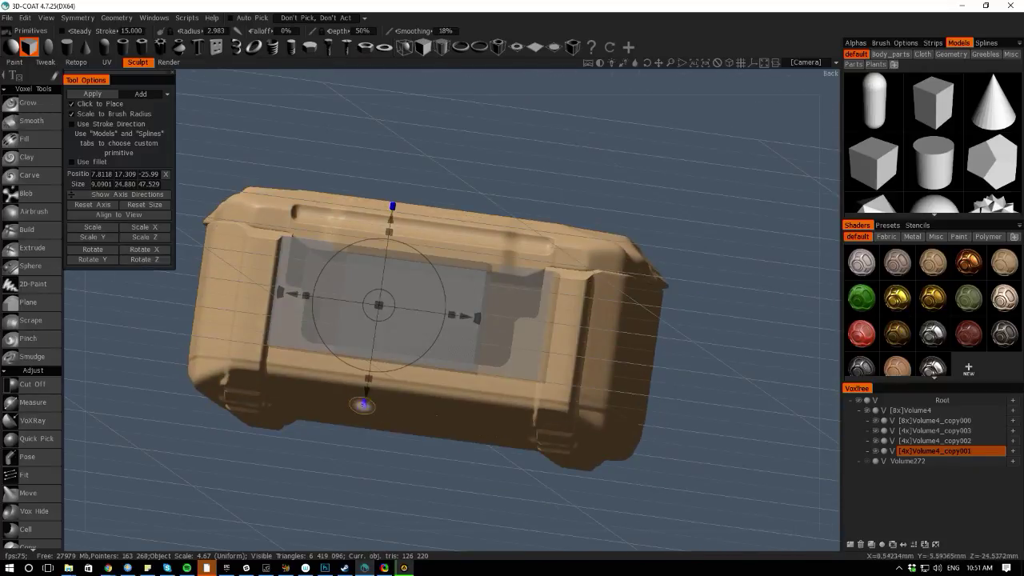
Shift the box primitive inward to Z about -25.74 and add it to Volume4_copy001 to fill the back recess
shift+drag(76, 395, 125, 268)
middle_drag(208, 77, 269, 313)
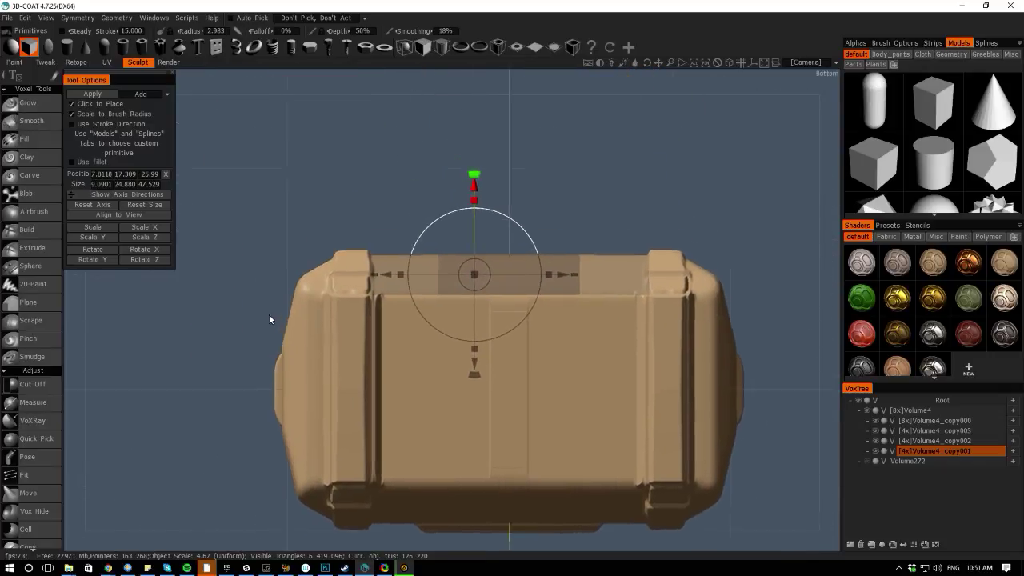
right_drag(268, 314, 432, 188)
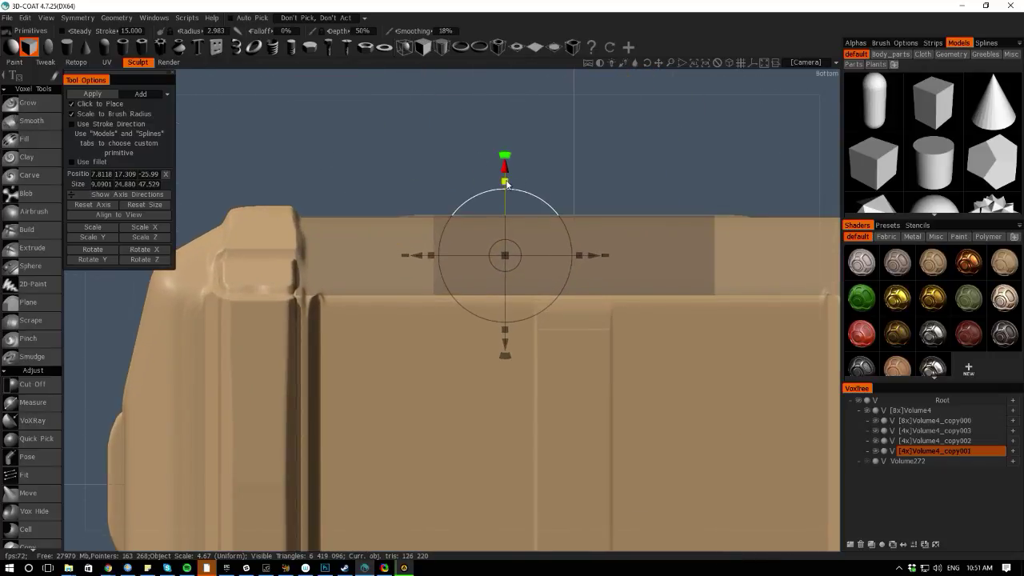
drag(505, 172, 505, 174)
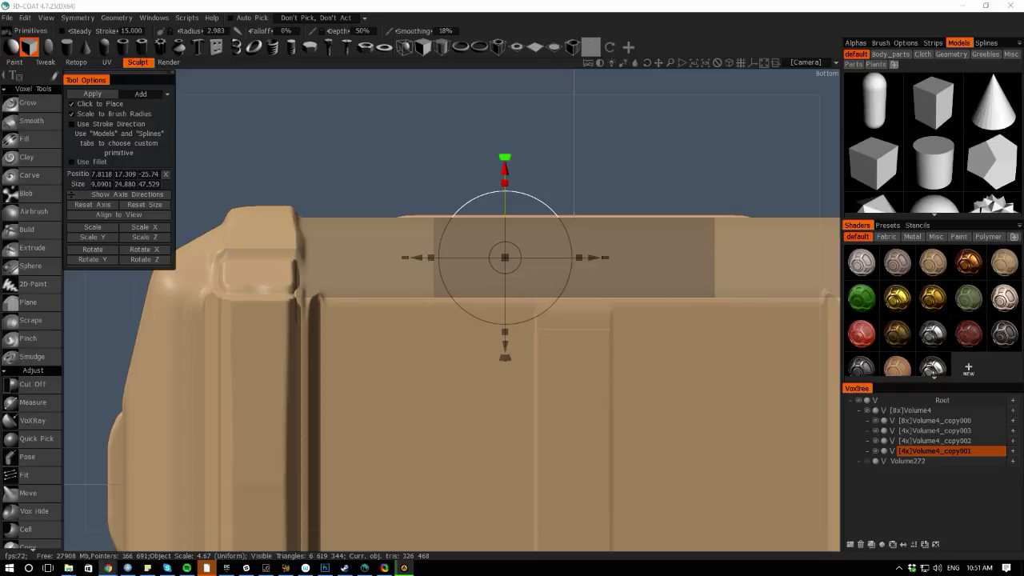
key(ctrl+z)
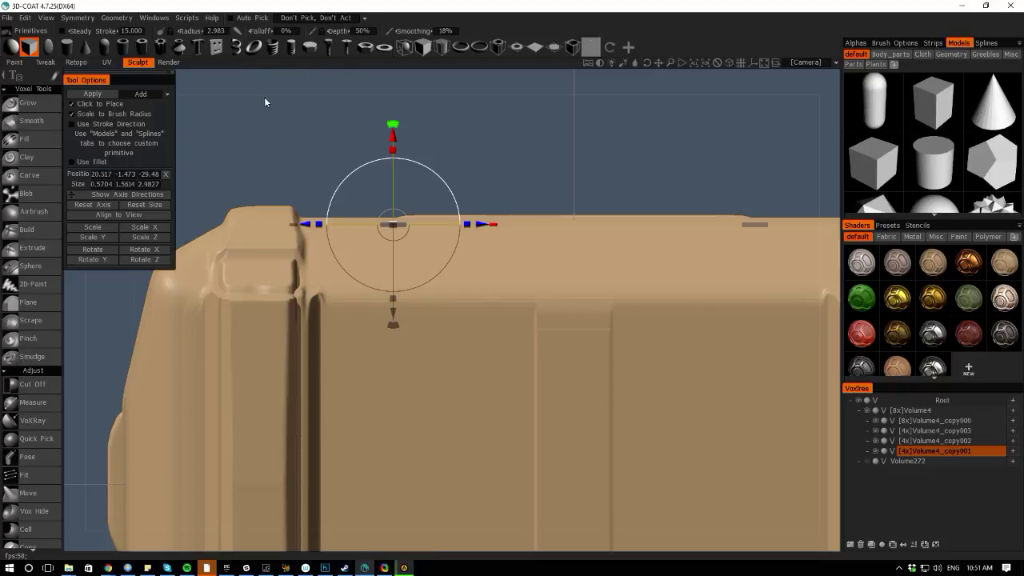
drag(254, 86, 259, 213)
middle_drag(258, 211, 272, 49)
right_drag(272, 50, 192, 200)
middle_drag(224, 306, 232, 249)
drag(85, 360, 107, 346)
click(27, 104)
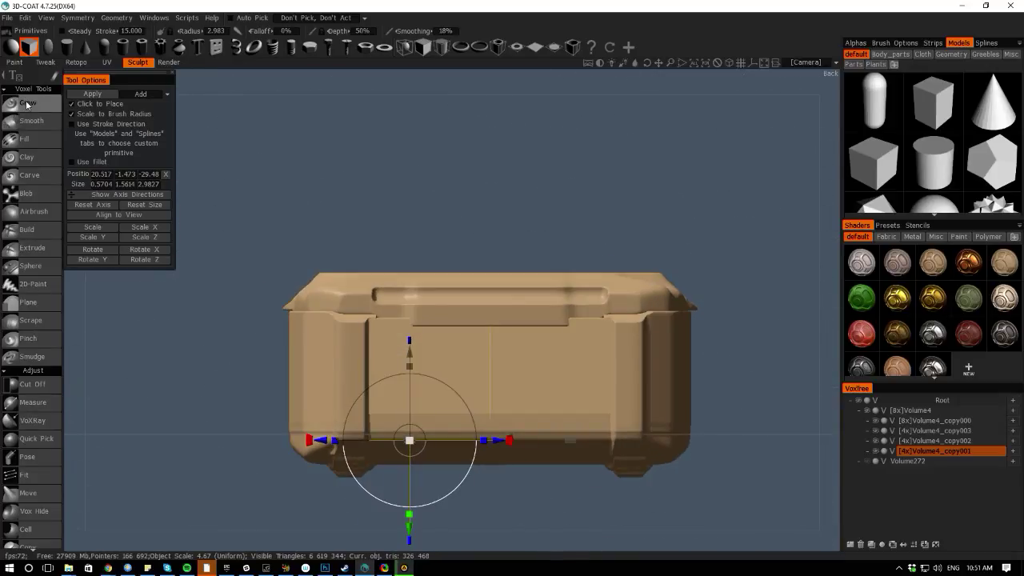
mouse_move(246, 252)
right_down()
mouse_move(261, 312)
mouse_move(276, 319)
right_up()
key(space)
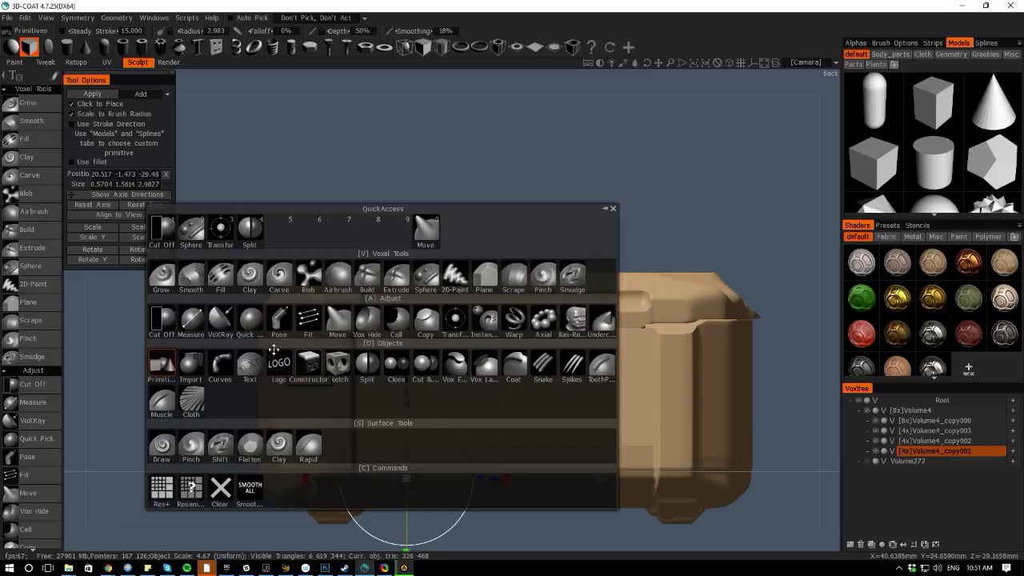
click(204, 330)
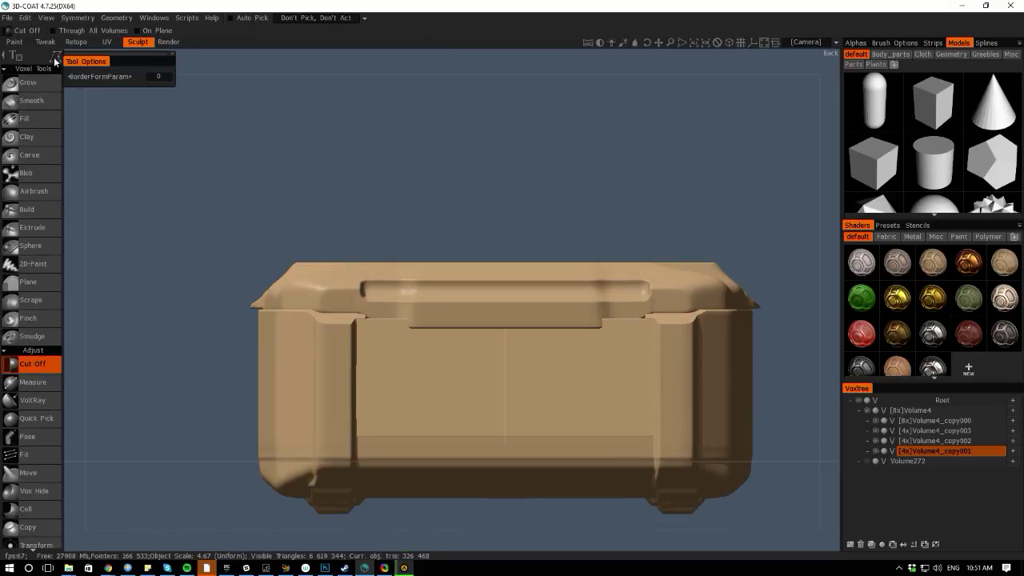
mouse_move(55, 59)
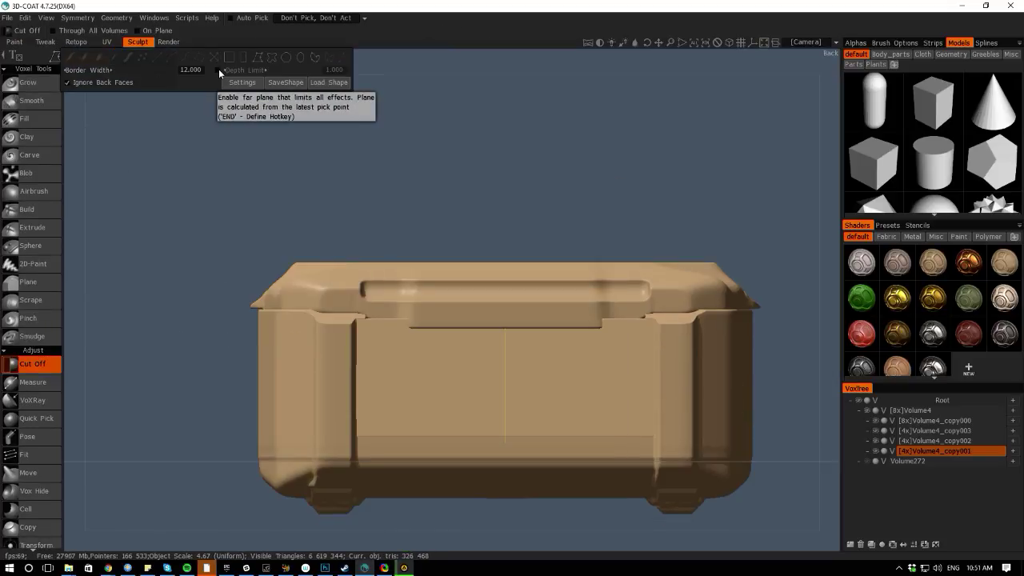
right_drag(82, 211, 308, 339)
key(s)
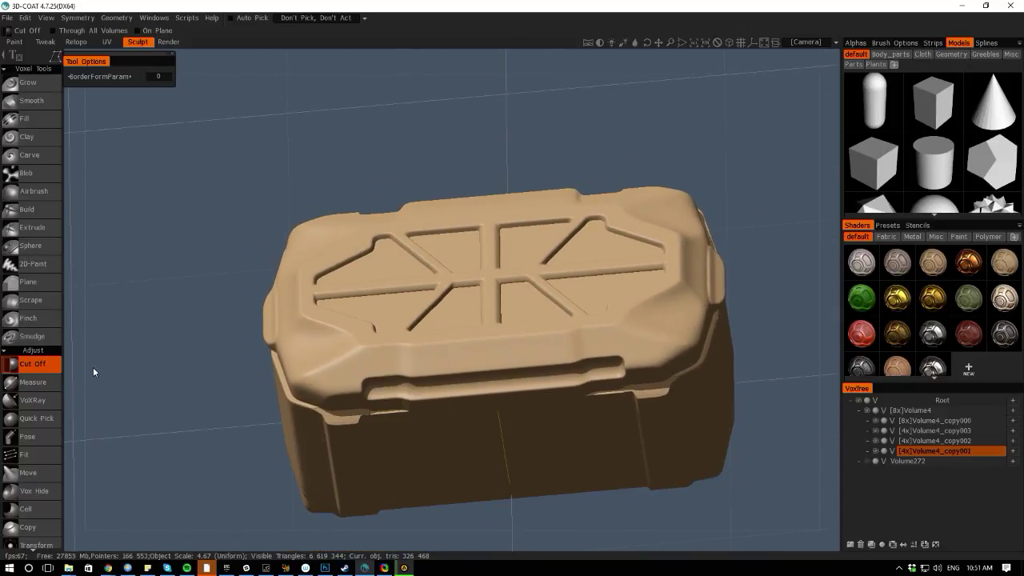
right_drag(93, 367, 309, 302)
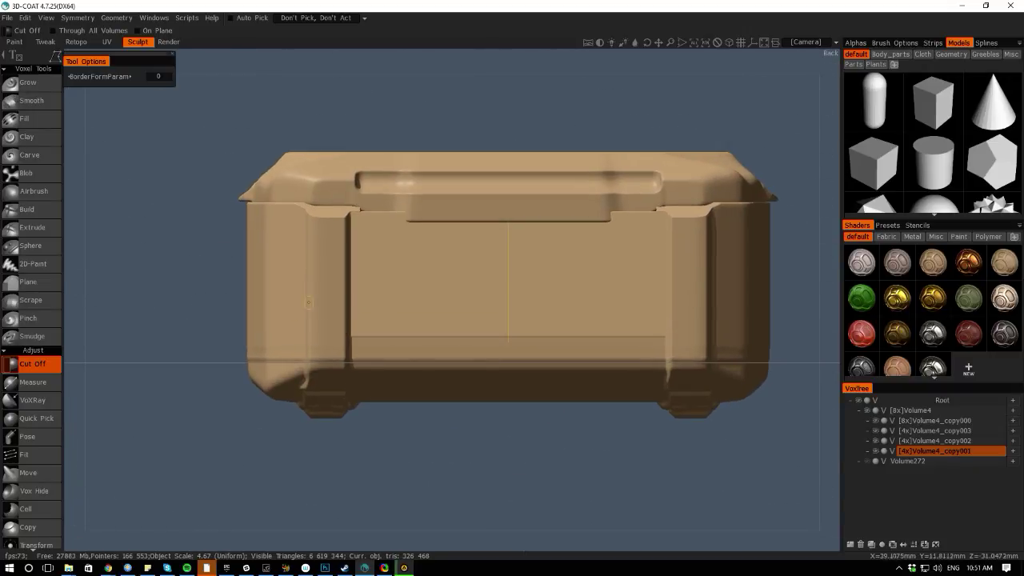
Toggle the visibility of Volume4_copy001 to compare the case's back with and without the filled body
click(875, 451)
click(876, 452)
click(875, 451)
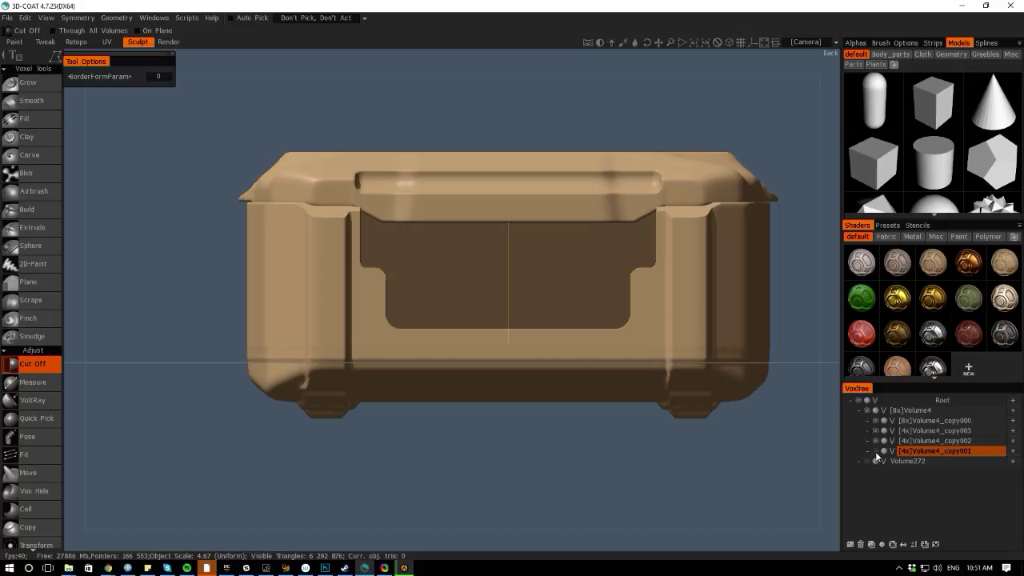
click(875, 451)
Try to shift Volume4_copy001 vertically with the Transform tool and undo the move
key(space)
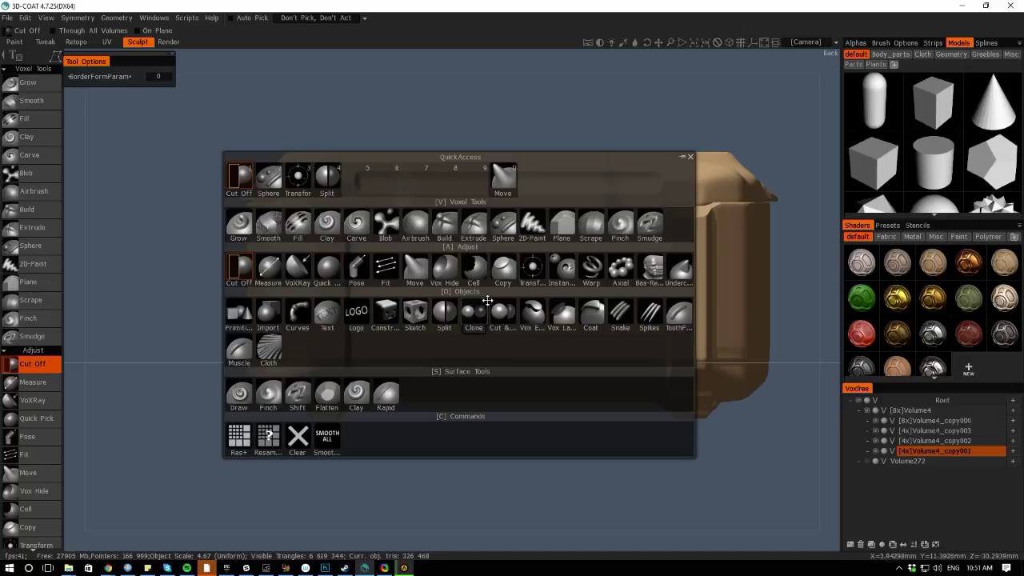
click(535, 270)
drag(73, 263, 312, 297)
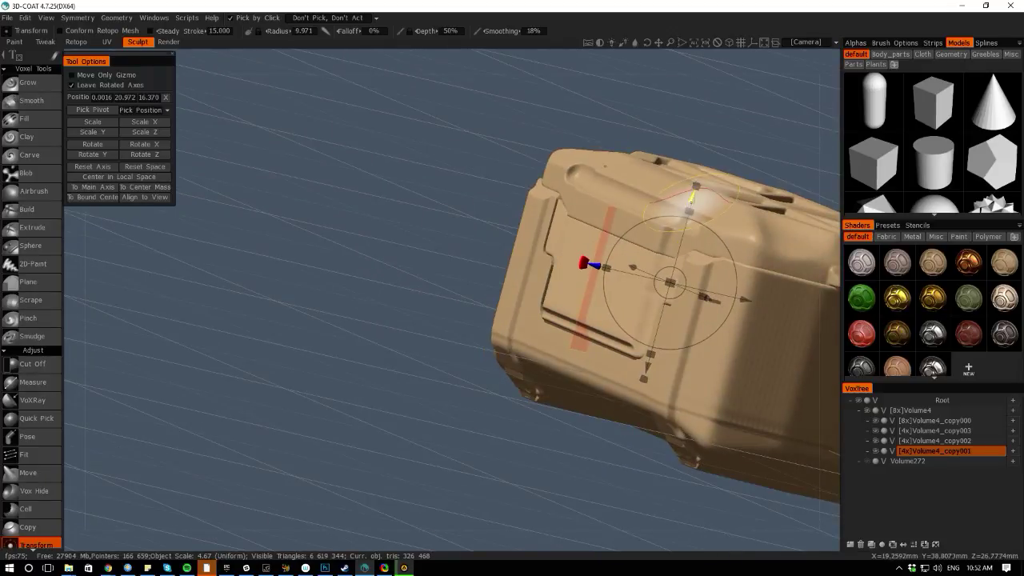
drag(692, 196, 680, 38)
key(ctrl+z)
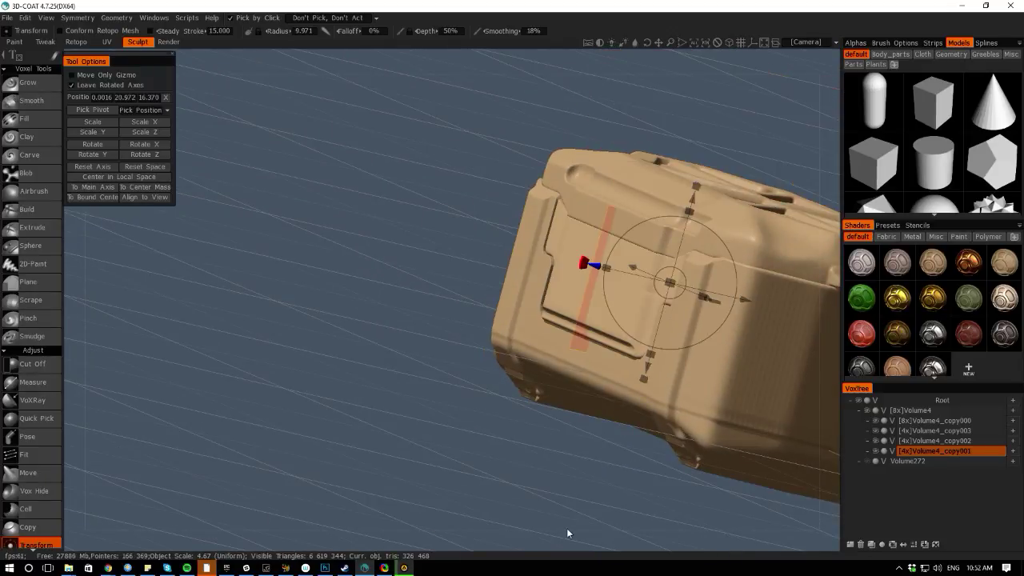
Isolate Volume4_copy001 in the top view by hiding the other case volumes
mouse_move(566, 529)
mouse_down()
mouse_move(358, 484)
mouse_move(380, 462)
mouse_move(372, 340)
mouse_up()
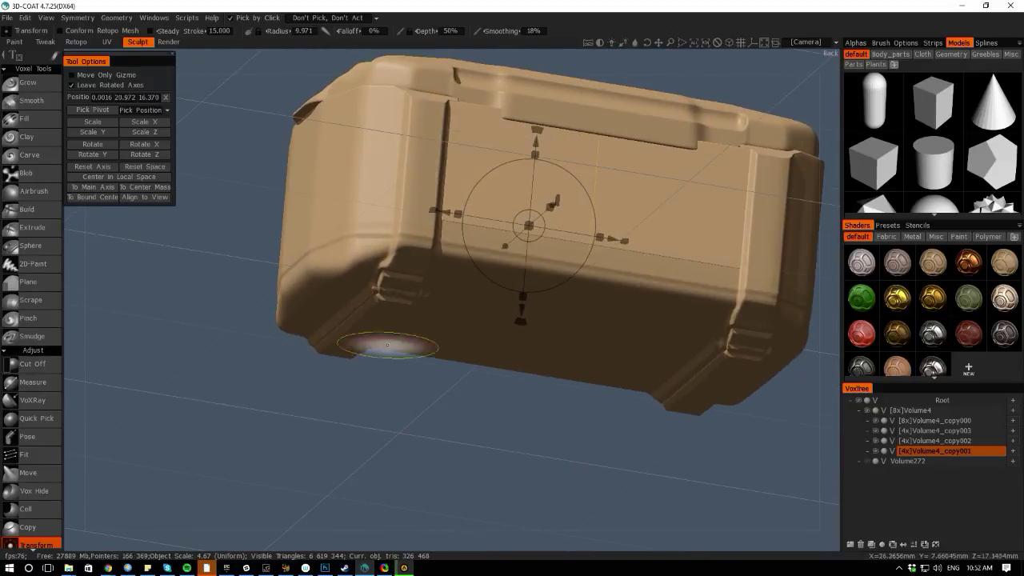
drag(311, 198, 176, 280)
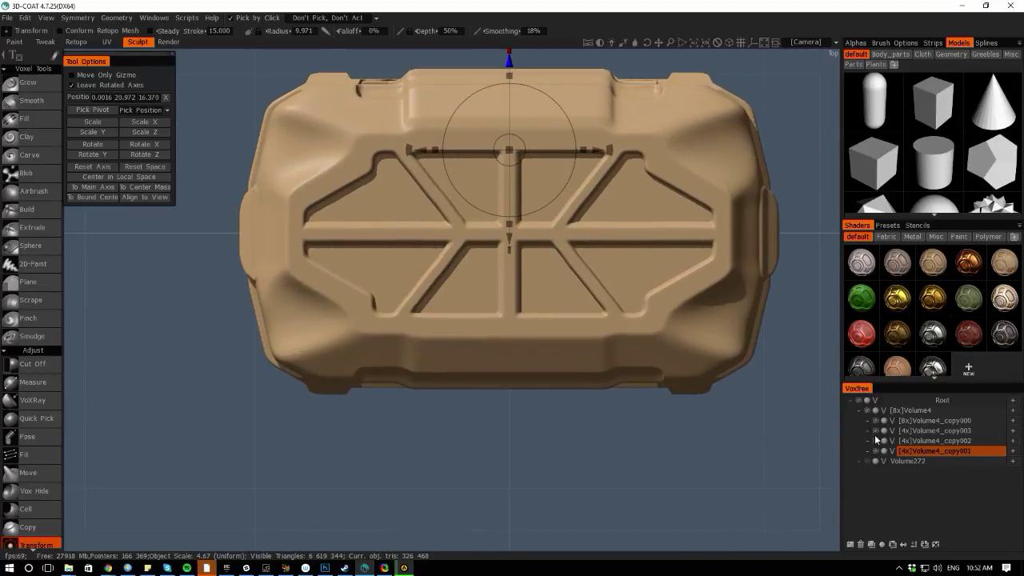
click(876, 450)
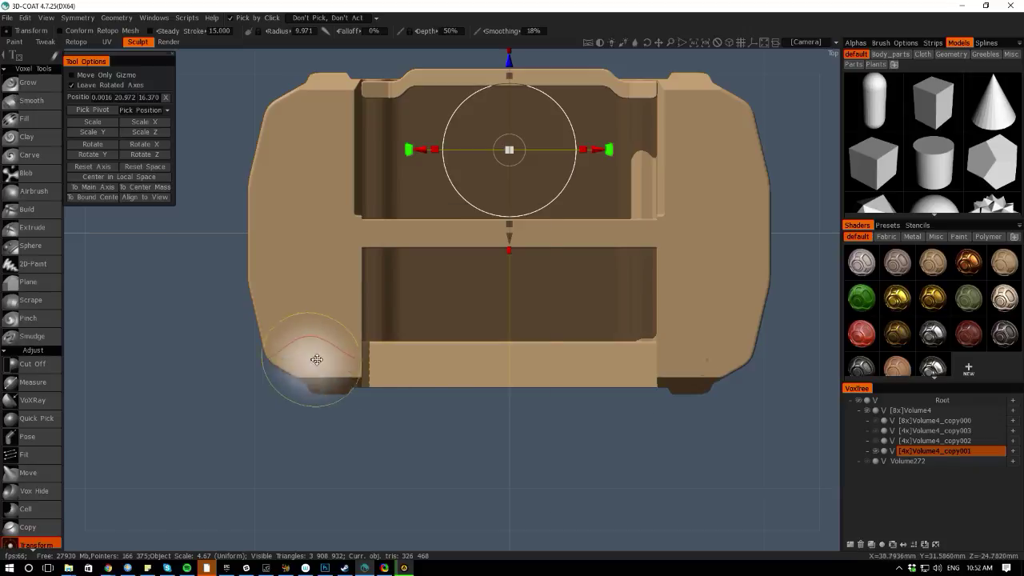
Split the filled back section off Volume4_copy001 with a rectangular selection and select the resulting child volume
key(space)
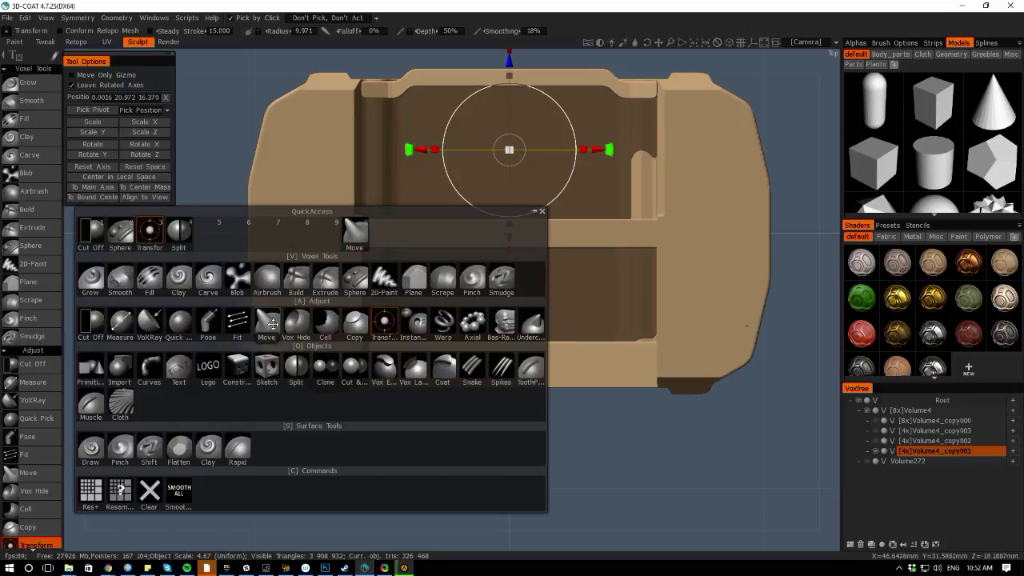
click(178, 231)
click(55, 56)
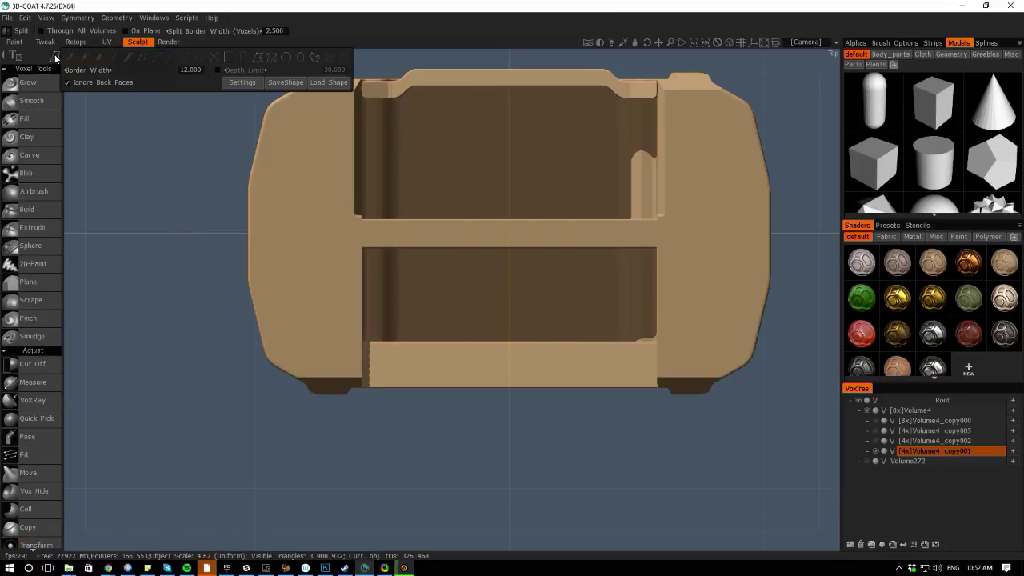
click(234, 58)
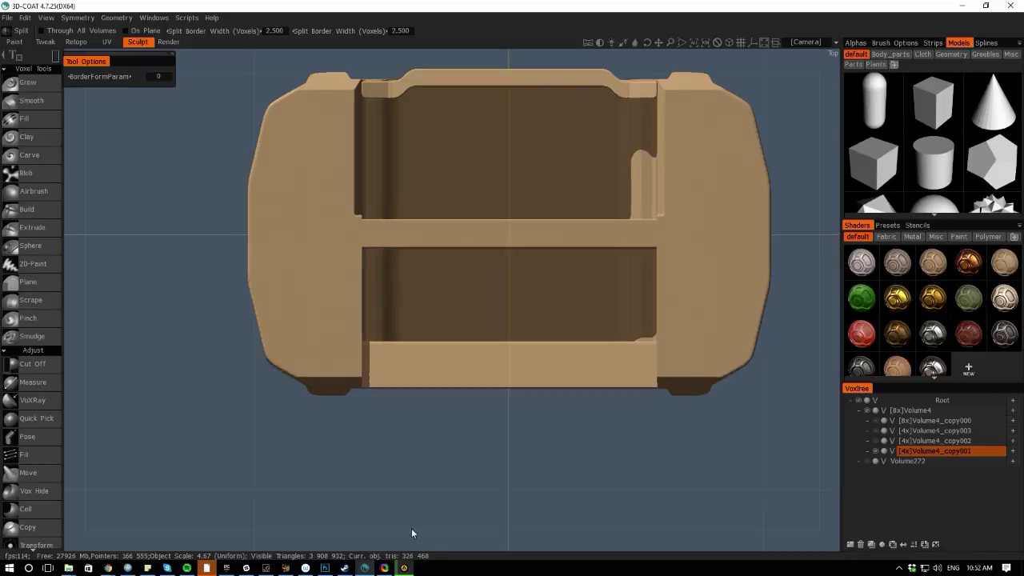
mouse_move(411, 529)
mouse_down()
mouse_move(419, 416)
mouse_move(406, 526)
mouse_up()
drag(231, 308, 736, 418)
click(931, 460)
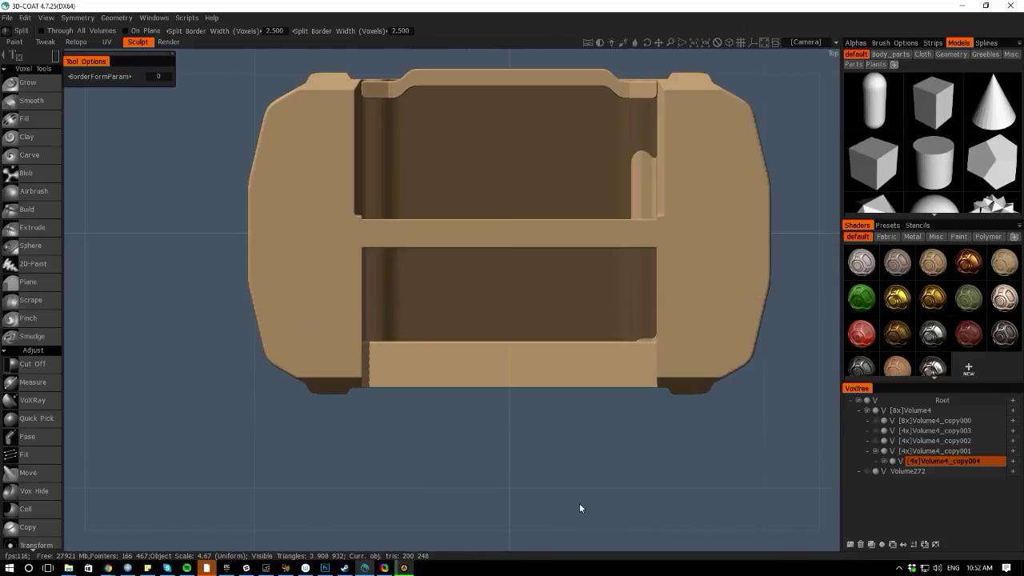
Move the split-off back block along the depth axis with the Transform tool, placing it at Z about -25.74
key(space)
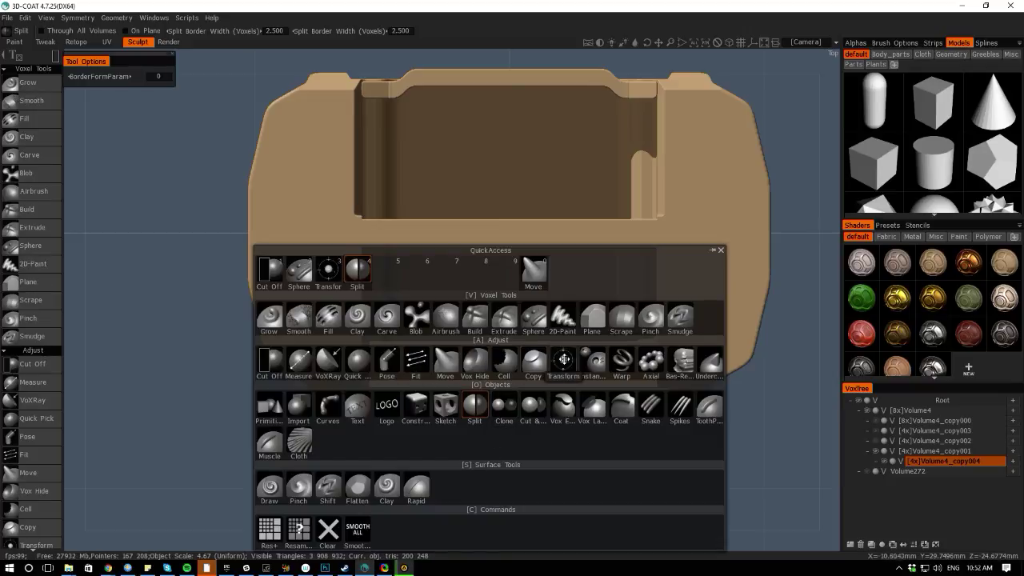
click(562, 361)
drag(509, 278, 509, 274)
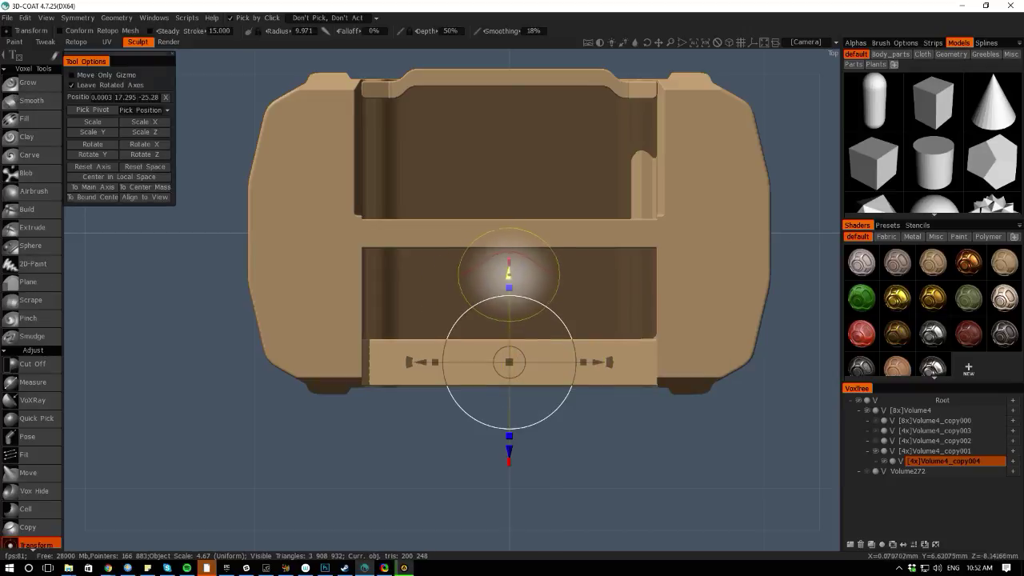
key(XF86AudioPlay)
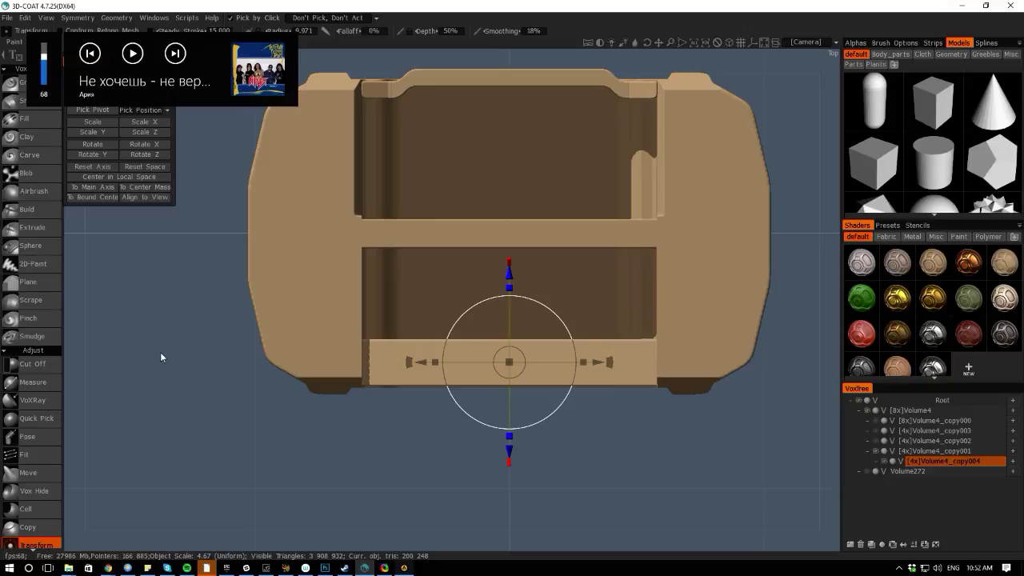
drag(65, 354, 136, 246)
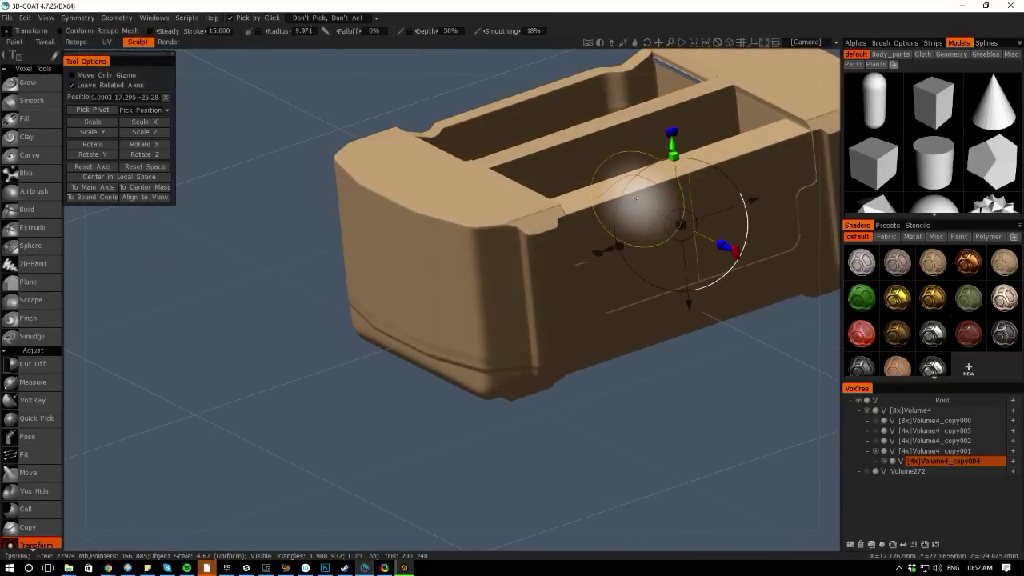
drag(640, 203, 645, 206)
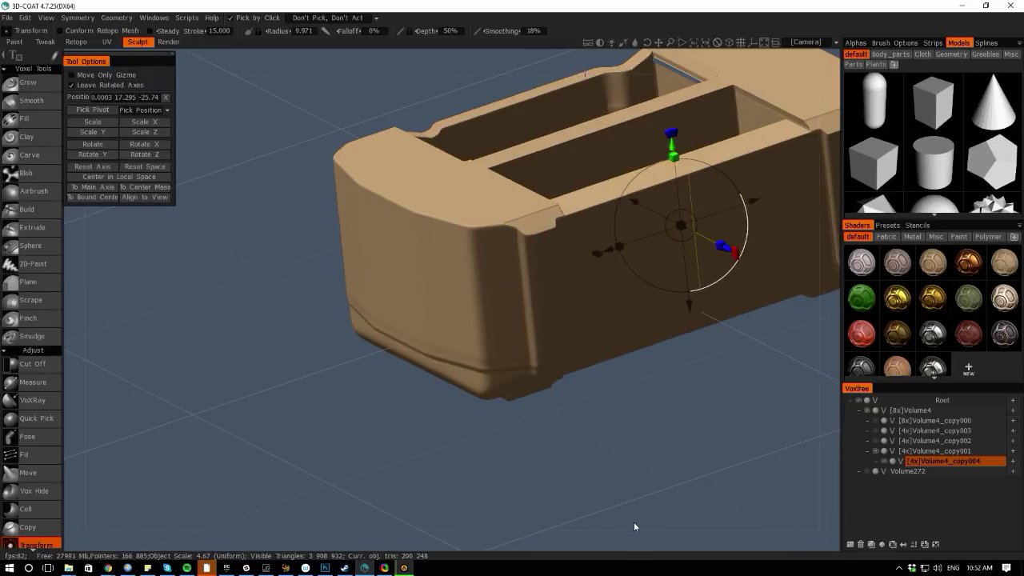
Lower the split-off back block to Y about 17.211 and scale its height down slightly
drag(637, 525, 539, 483)
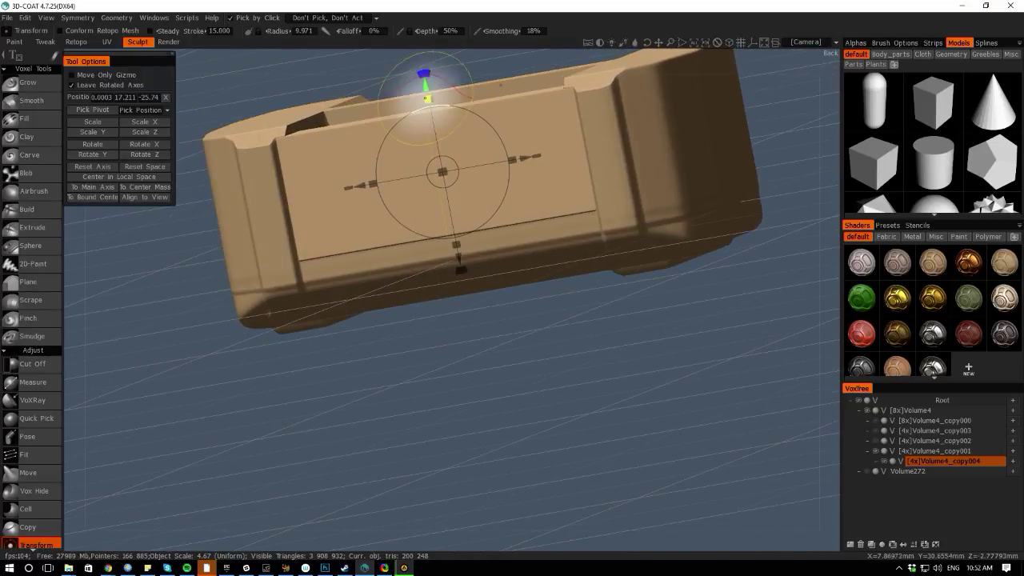
click(422, 89)
click(359, 171)
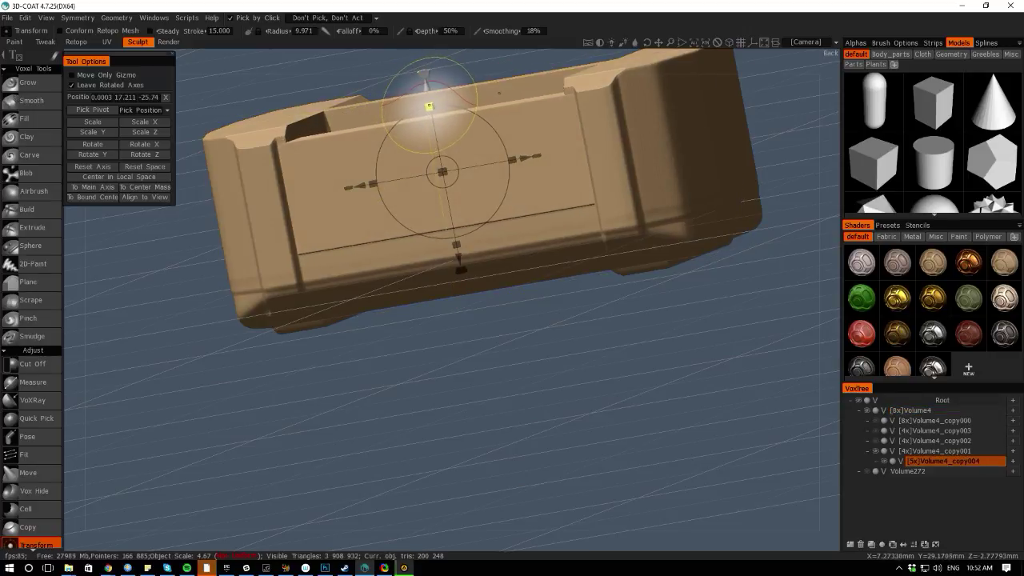
Show the other case volumes again and lower the back block to Y about 17.050
click(876, 442)
click(875, 430)
click(875, 419)
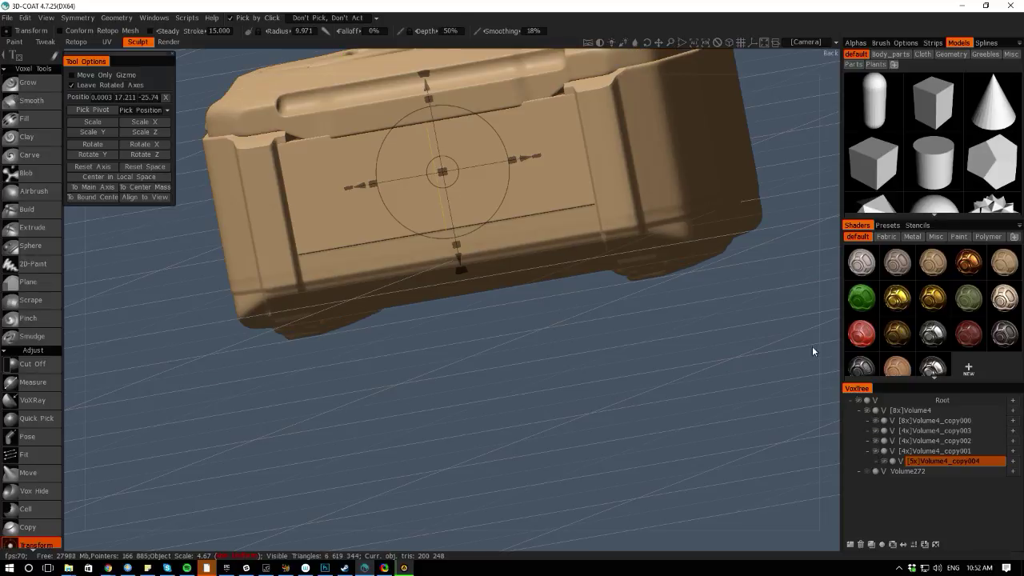
mouse_move(427, 87)
mouse_down()
mouse_move(422, 70)
mouse_move(427, 91)
mouse_up()
shift+drag(95, 232, 118, 219)
middle_drag(204, 256, 187, 372)
scroll(215, 344, up, 1)
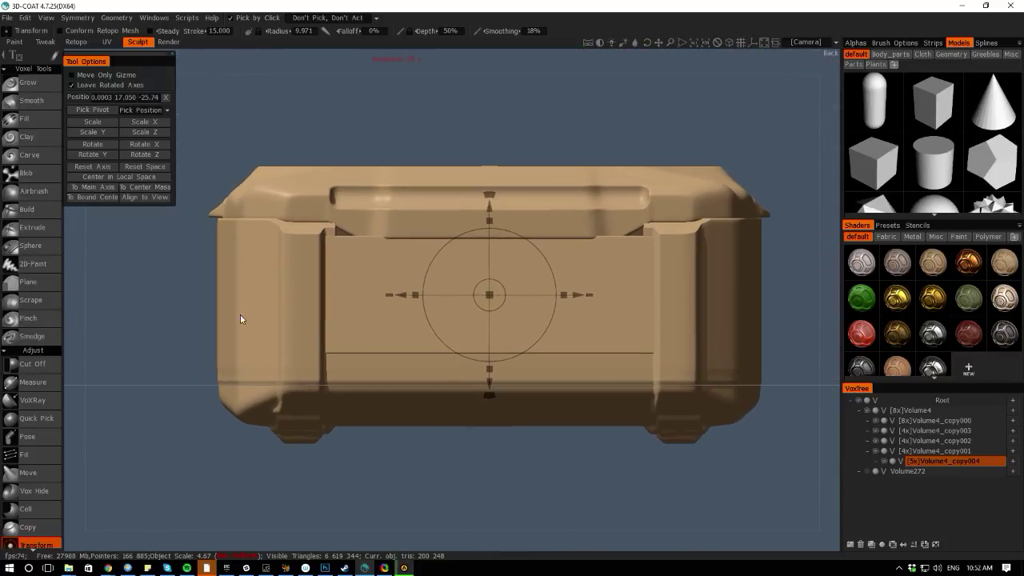
Select the lid volume and cut off the strip hanging below its back handle recess with a rectangular Cut Off selection
click(404, 223)
key(space)
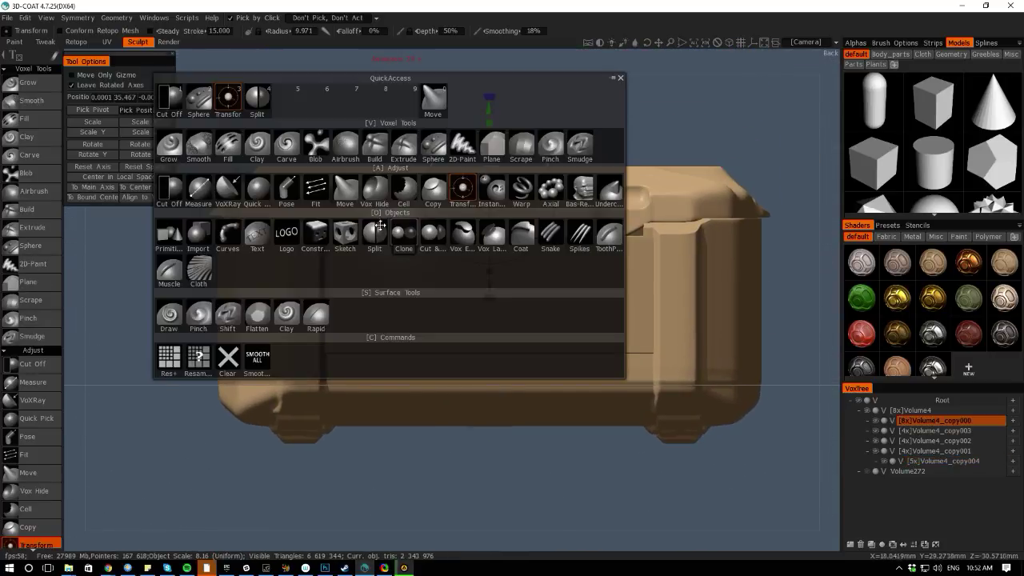
click(167, 190)
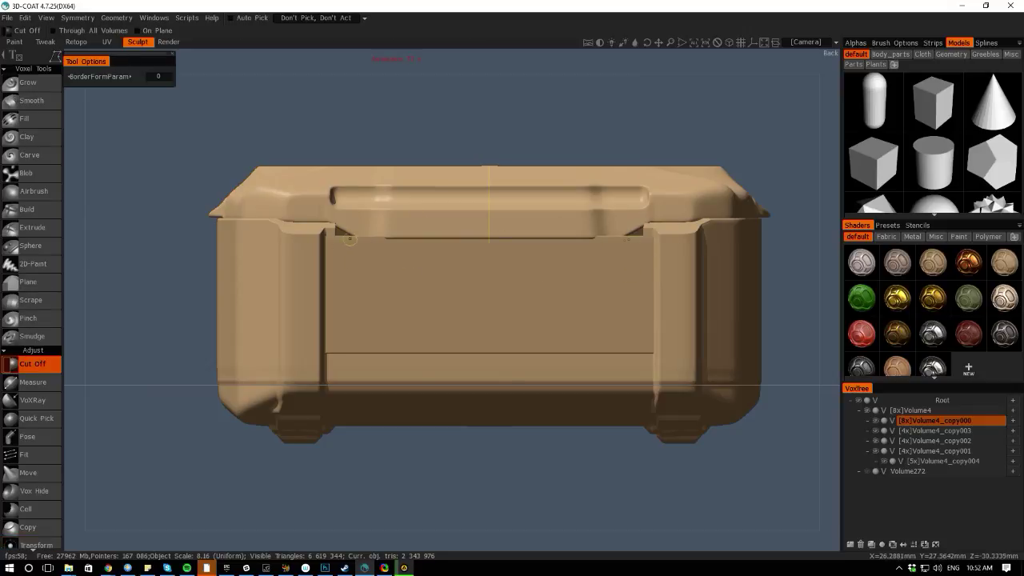
key(s)
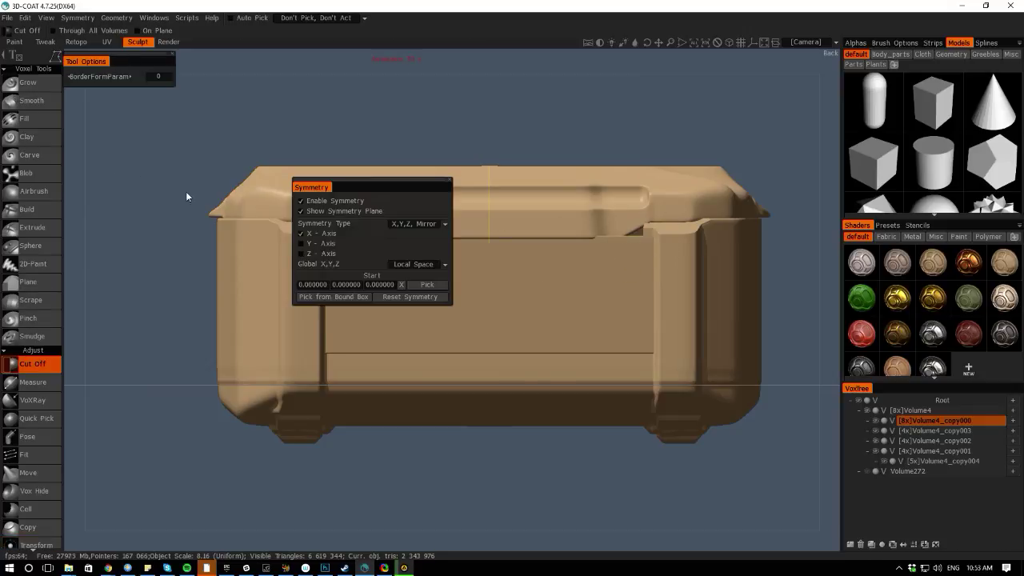
key(space)
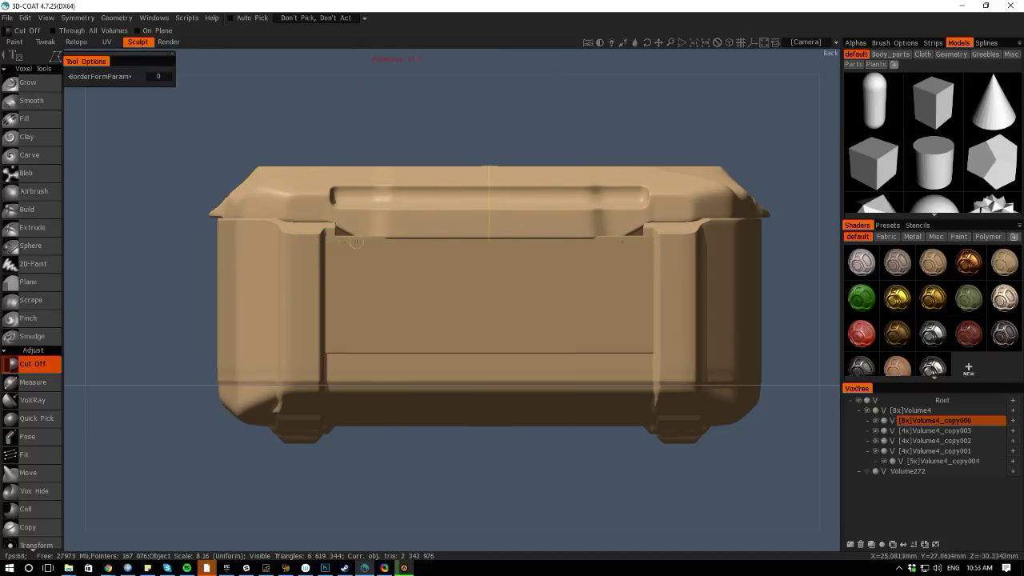
right_click(413, 230)
drag(656, 264, 309, 223)
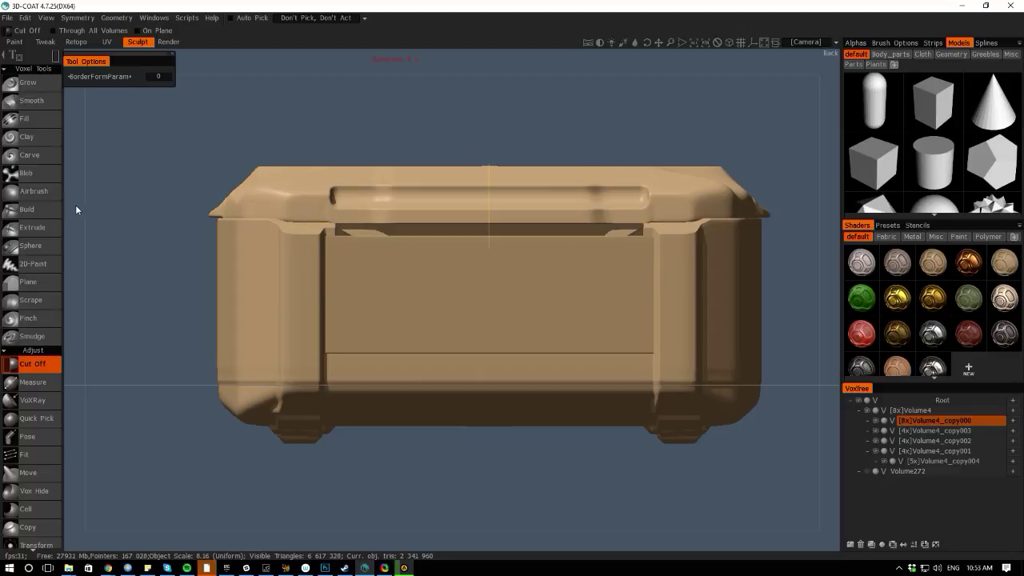
Raise the split-off back block against the lid with the Transform tool, placing it at Y about 18.458
middle_drag(75, 209, 328, 269)
key(g)
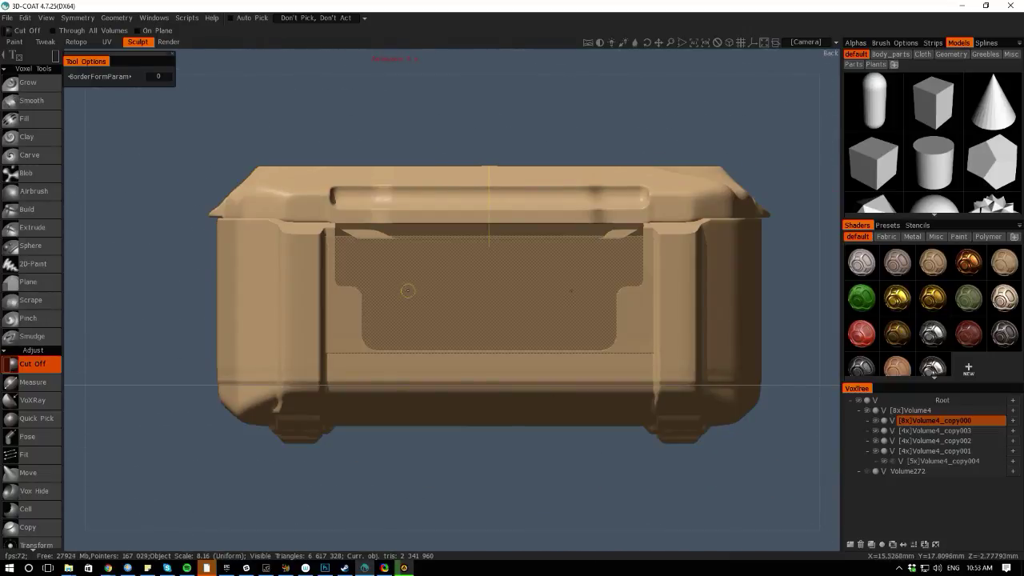
key(space)
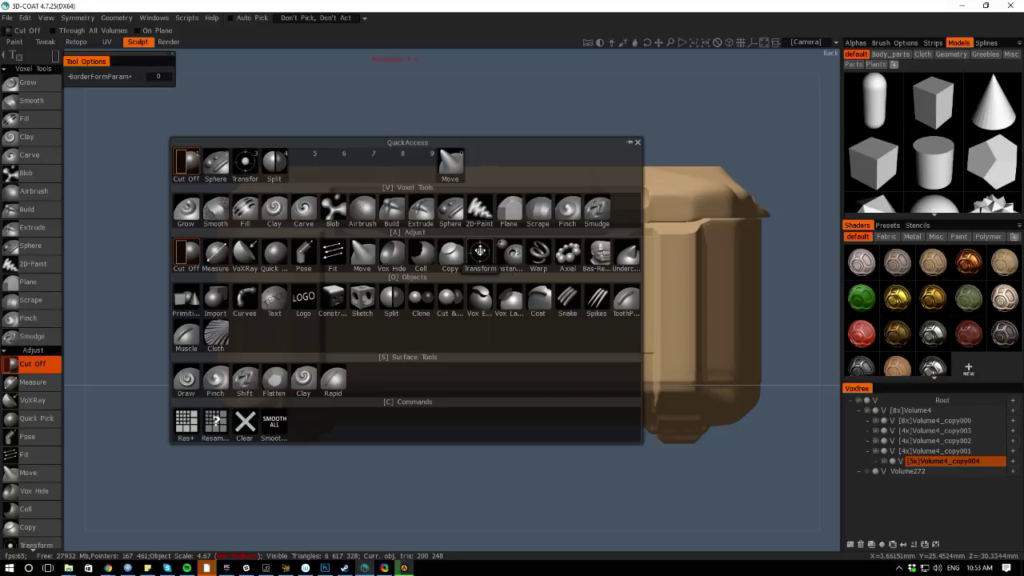
click(479, 255)
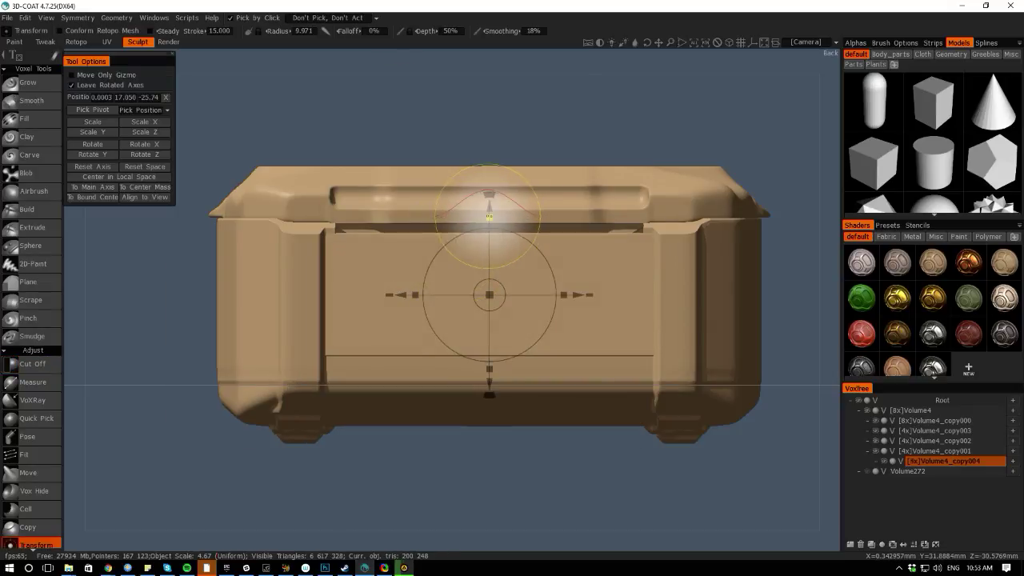
drag(489, 212, 489, 198)
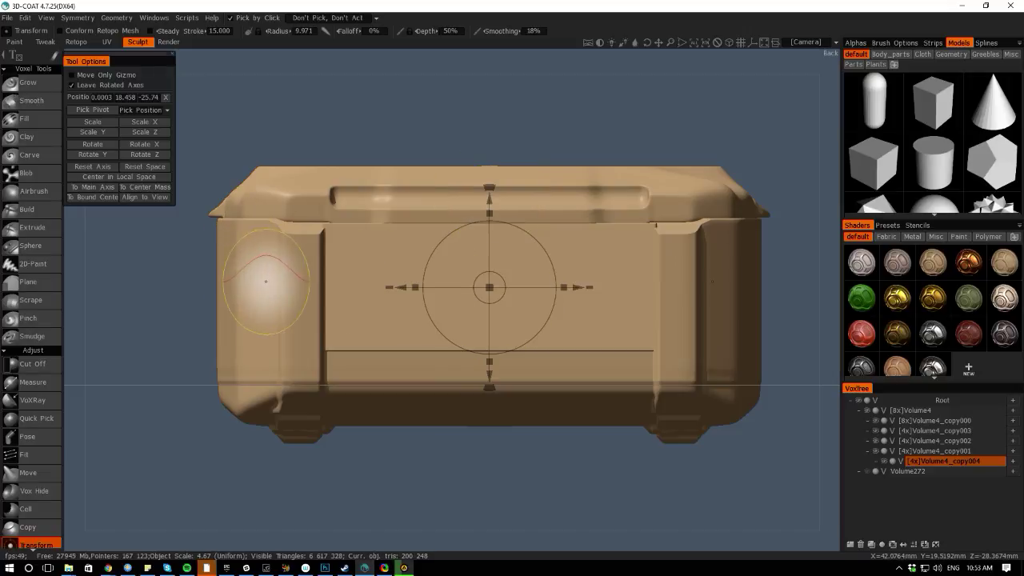
Set Cut Off to the polygonal stroke mode and enable its depth limit at 1.000
key(space)
click(23, 189)
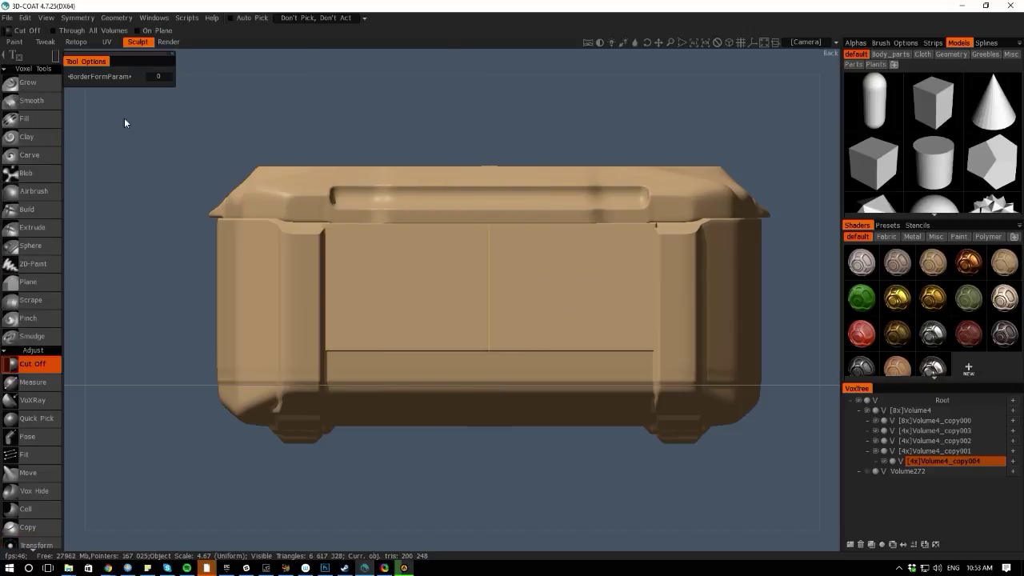
click(257, 56)
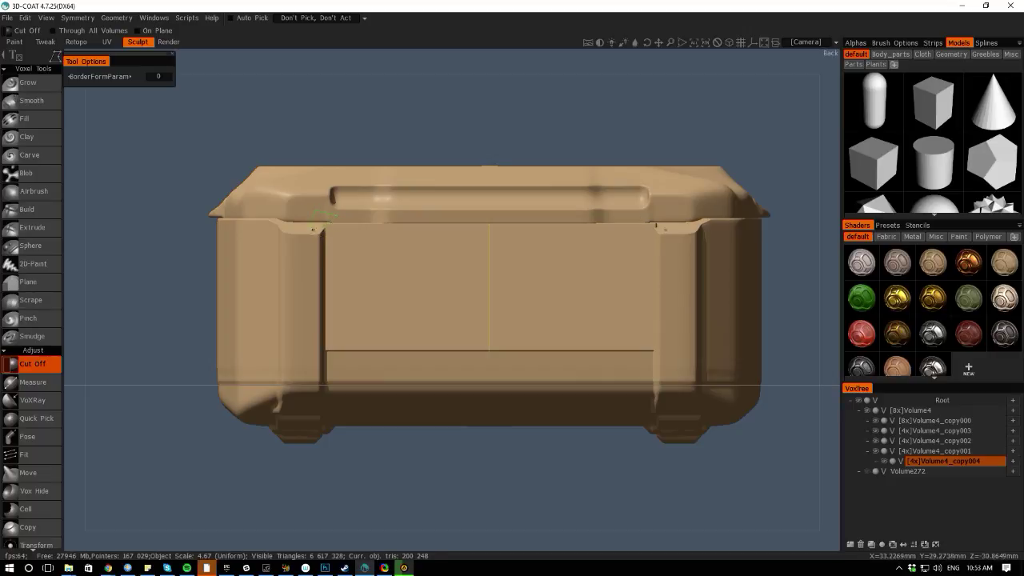
click(425, 259)
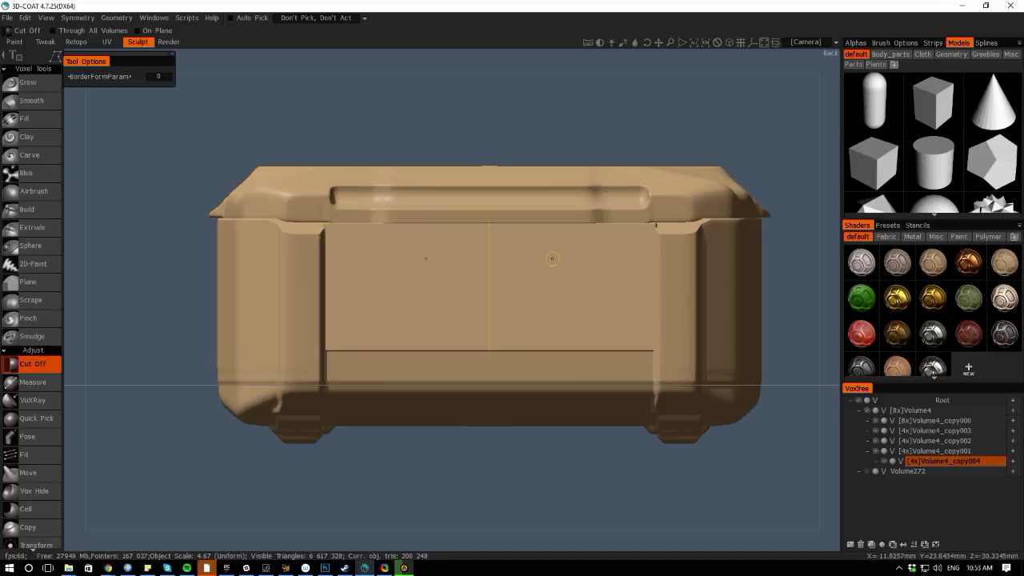
click(59, 58)
click(53, 56)
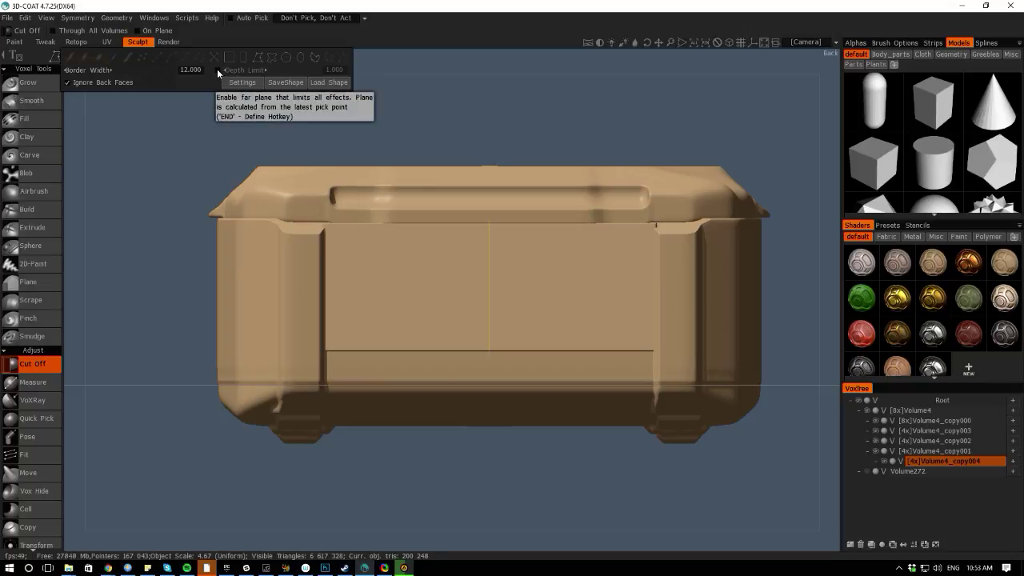
key(End)
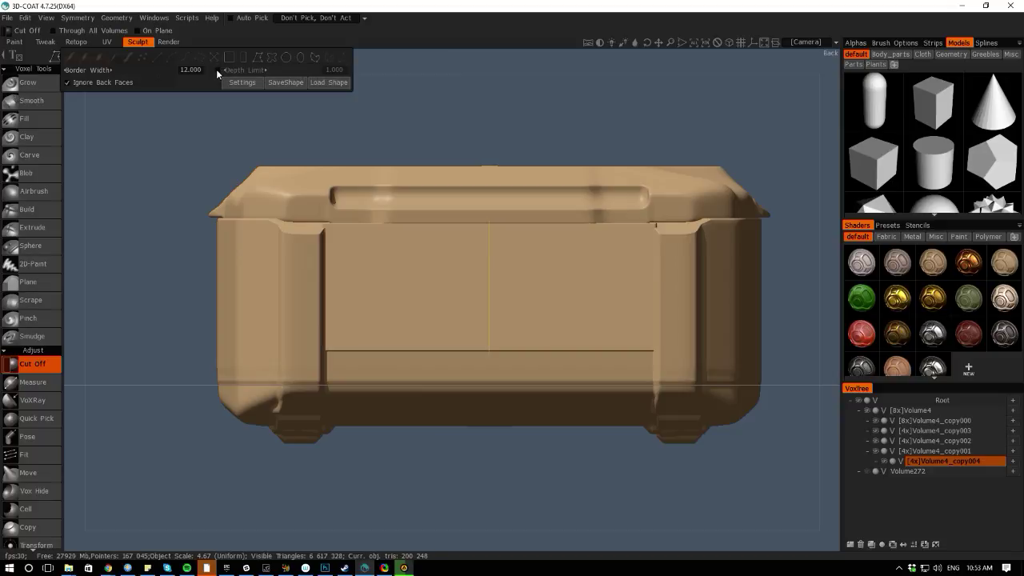
click(55, 58)
click(57, 61)
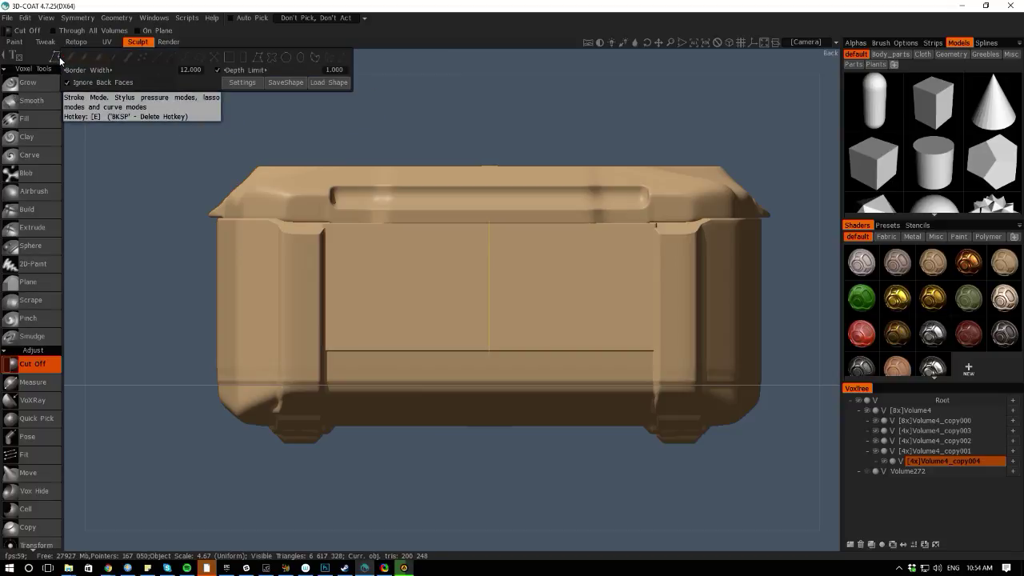
key(End)
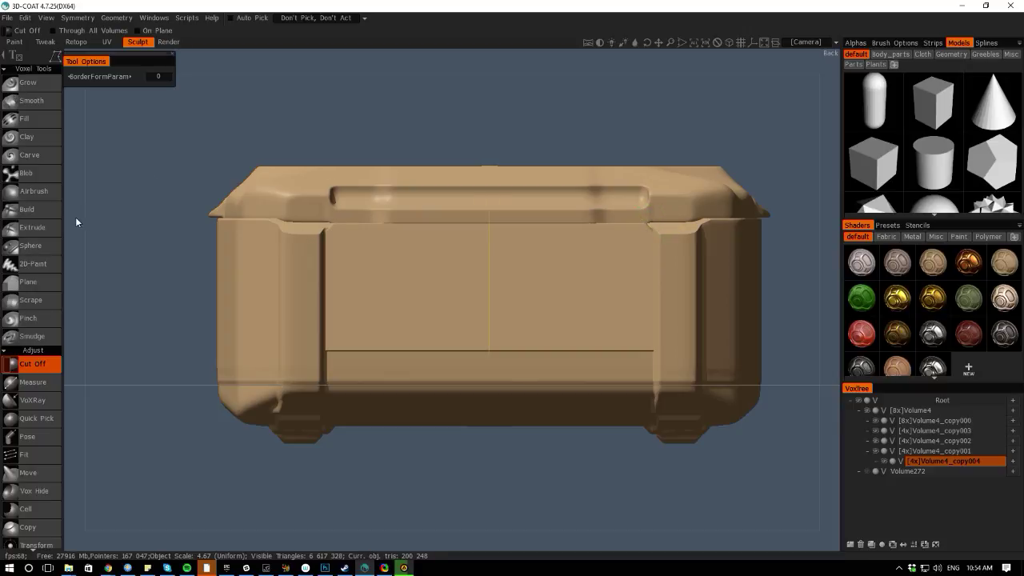
Try to cut off the back block's protruding upper outer edge with a polygonal outline in the right side view
drag(75, 216, 147, 280)
right_drag(148, 279, 632, 240)
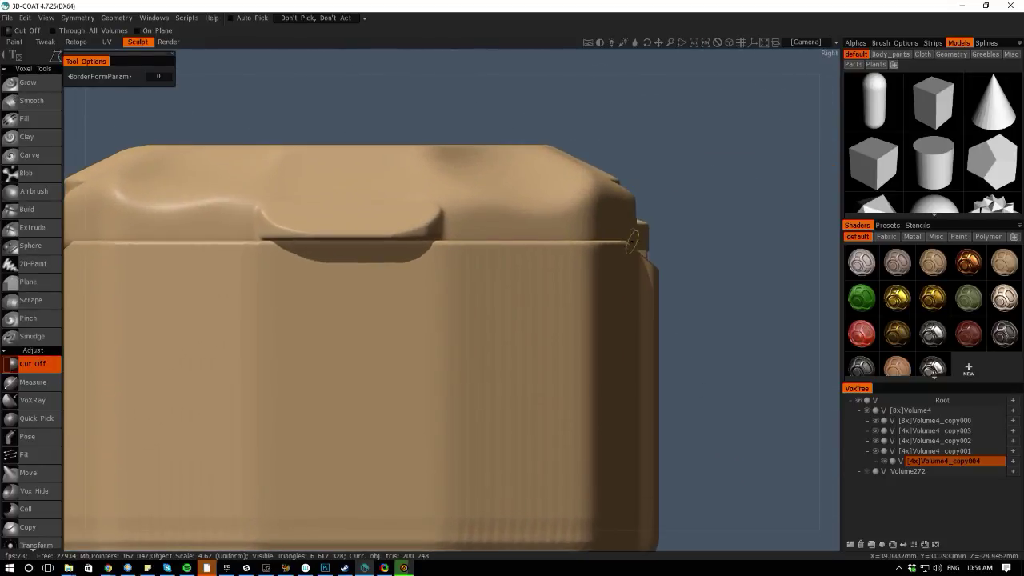
click(626, 241)
click(661, 271)
click(670, 259)
click(661, 236)
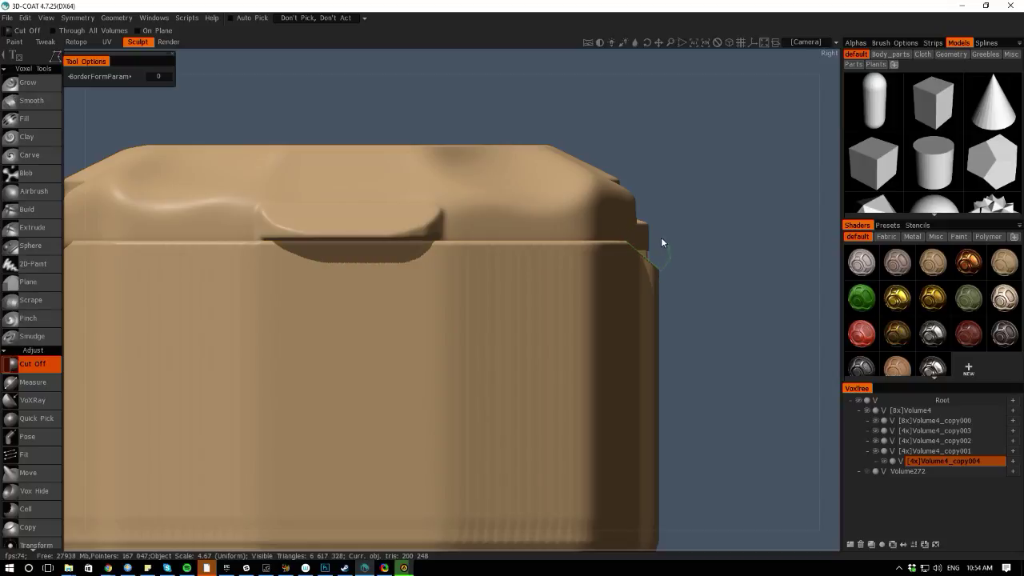
click(630, 228)
drag(824, 420, 738, 418)
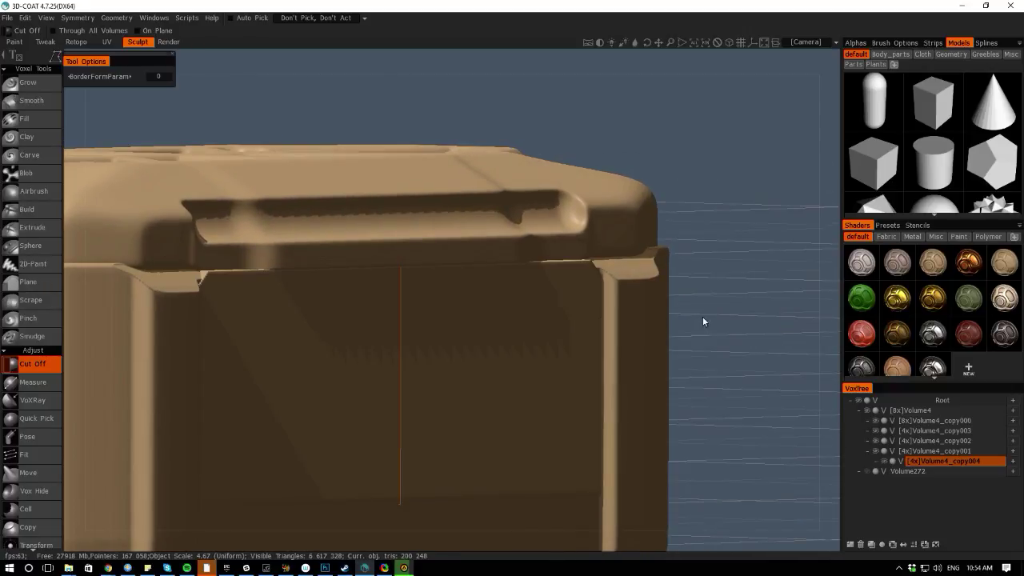
Retry the polygonal cut on the back block's upper outer edge and toggle the block's visibility to check it
shift+drag(811, 429, 863, 434)
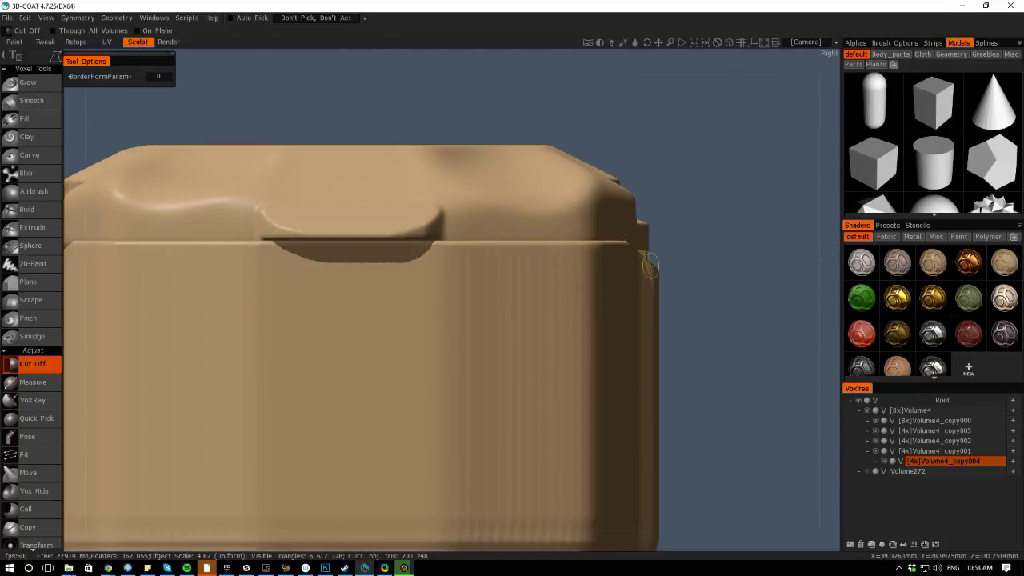
click(662, 272)
click(668, 259)
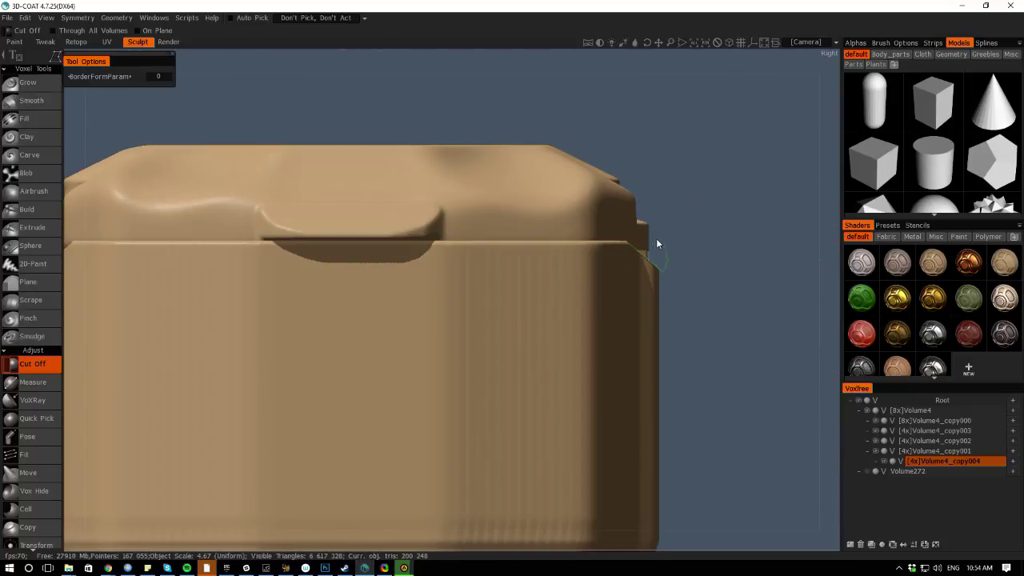
click(656, 238)
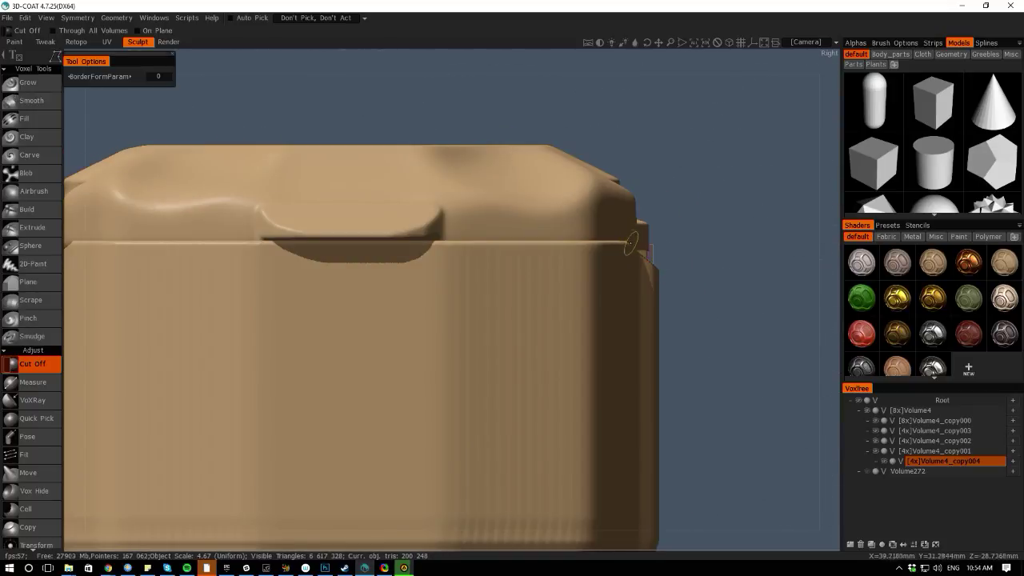
mouse_move(819, 406)
mouse_down()
mouse_move(765, 421)
mouse_move(731, 393)
mouse_up()
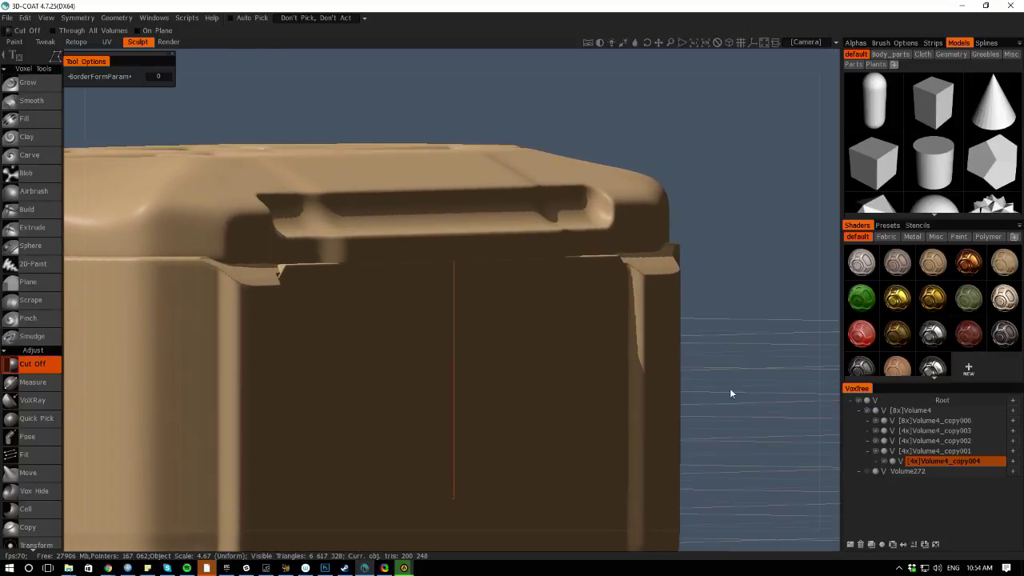
click(885, 461)
click(886, 461)
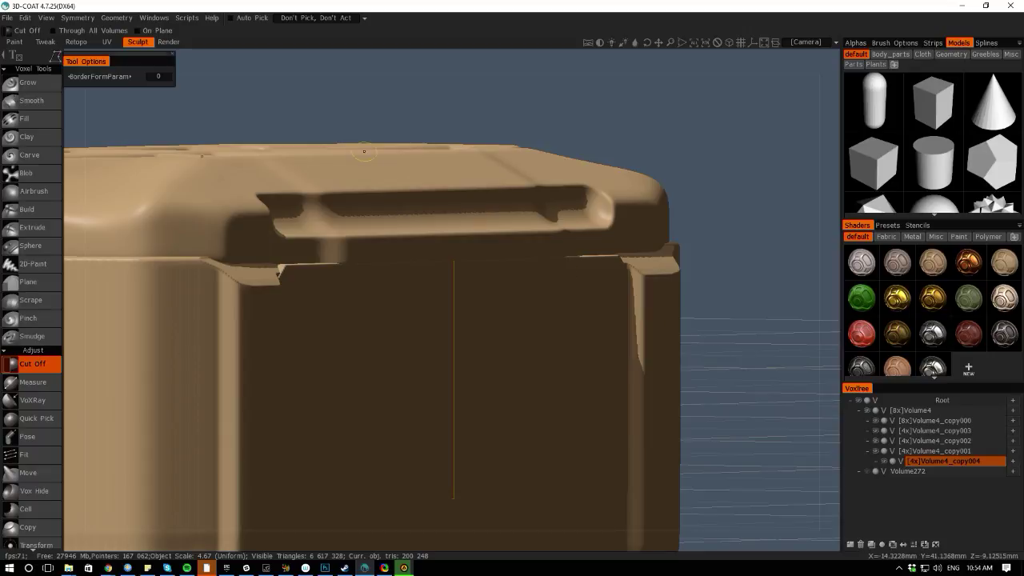
Trim the back block's upper outer edge at an angle with a closed polygonal Cut Off outline in the right side view
click(54, 58)
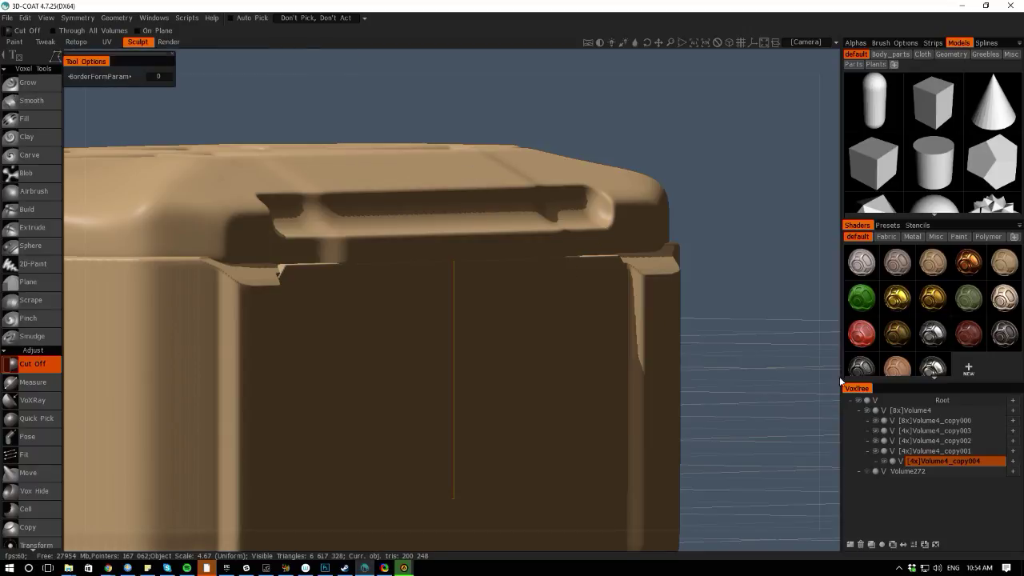
key(KP_6)
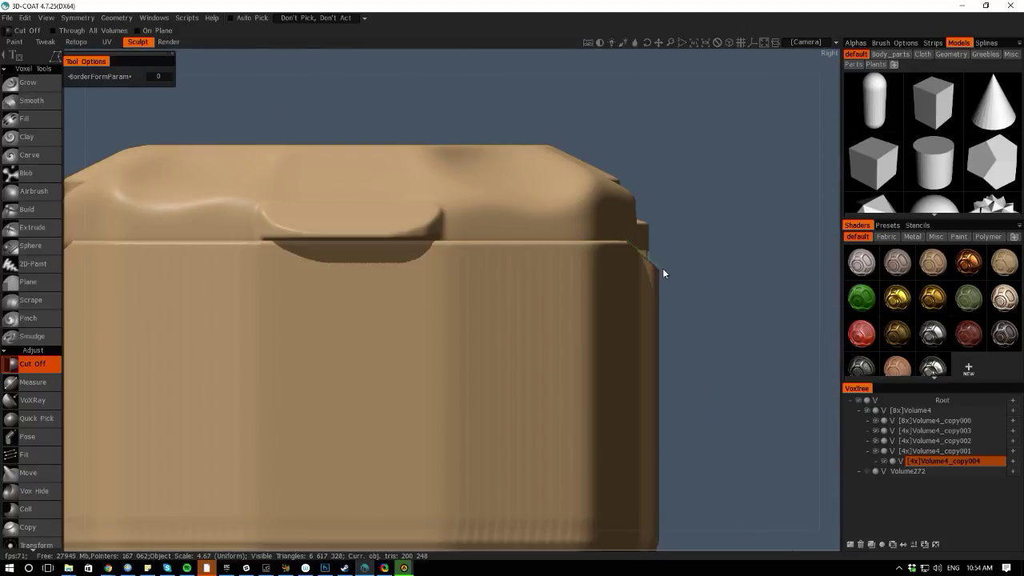
click(634, 242)
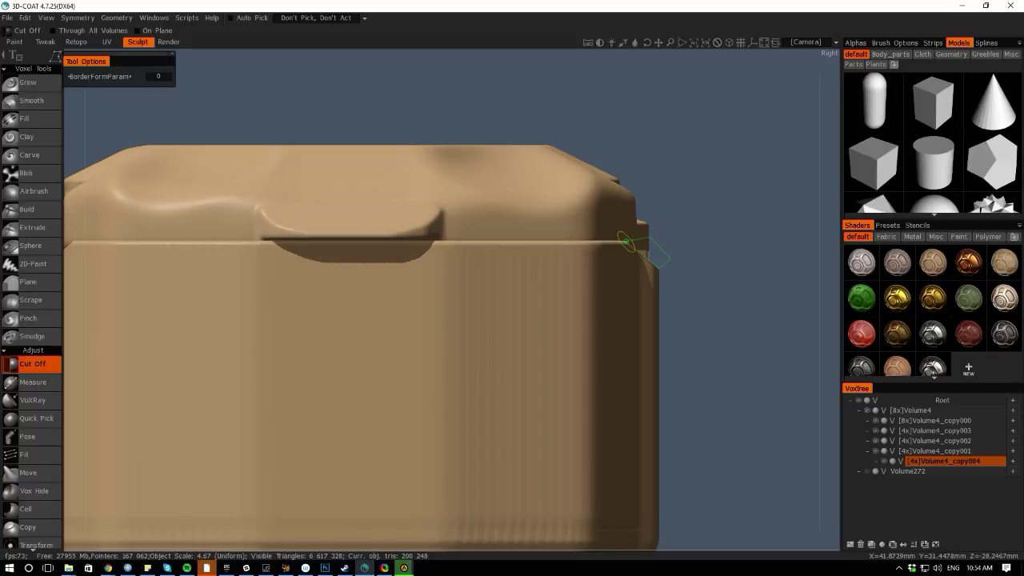
right_drag(815, 391, 546, 336)
alt+middle_drag(546, 336, 752, 356)
alt+right_drag(752, 356, 584, 272)
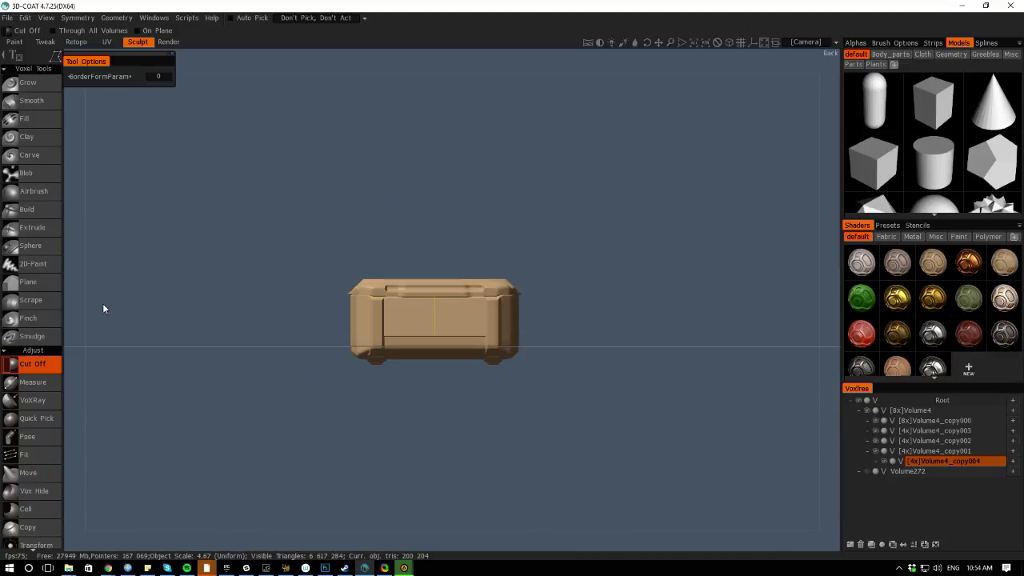
Select the lid volume and cut small mirrored triangular notches at its sloped front lip corners with a depth-limited polygonal Cut Off
right_drag(87, 310, 296, 278)
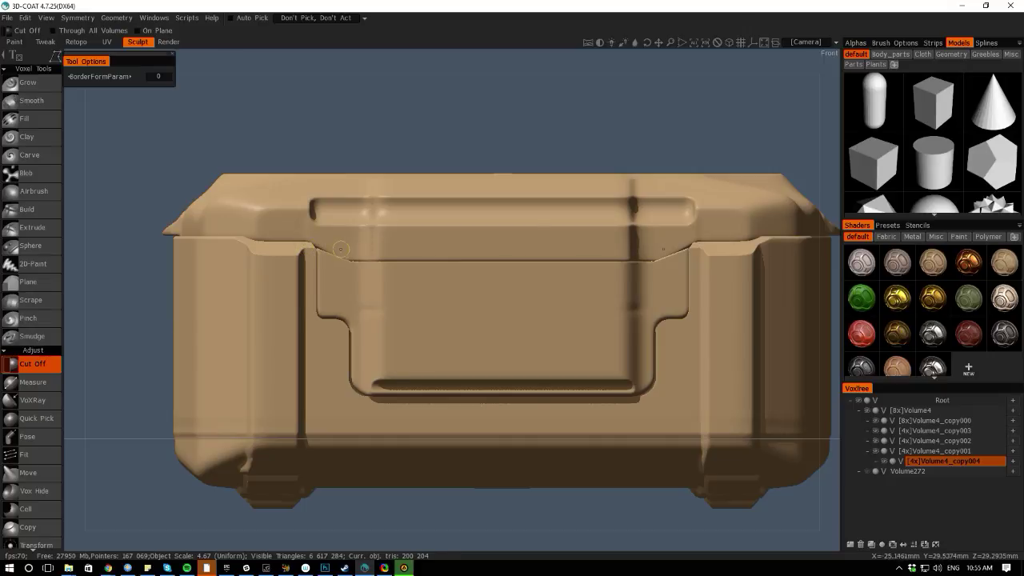
right_drag(87, 221, 191, 259)
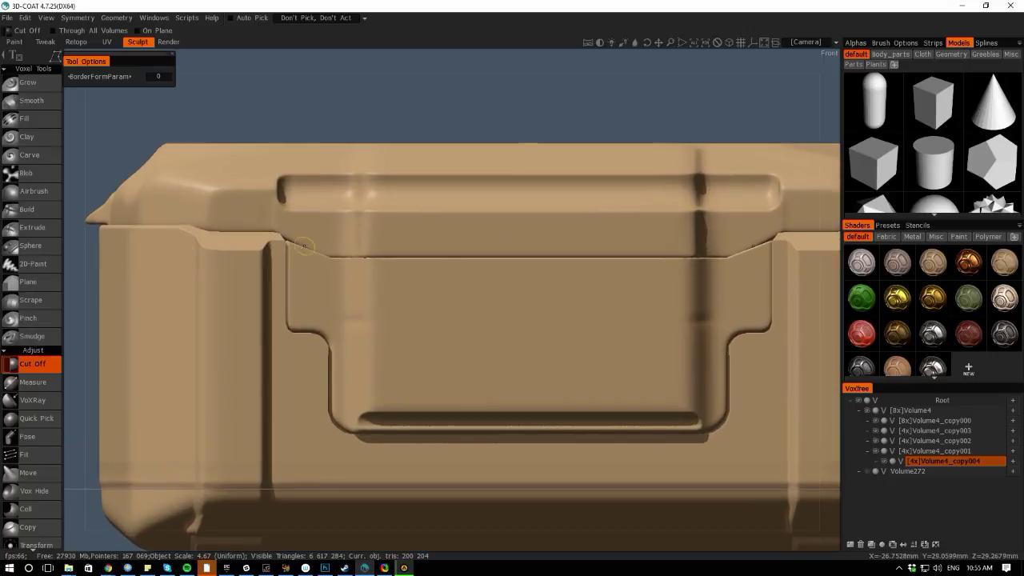
key(space)
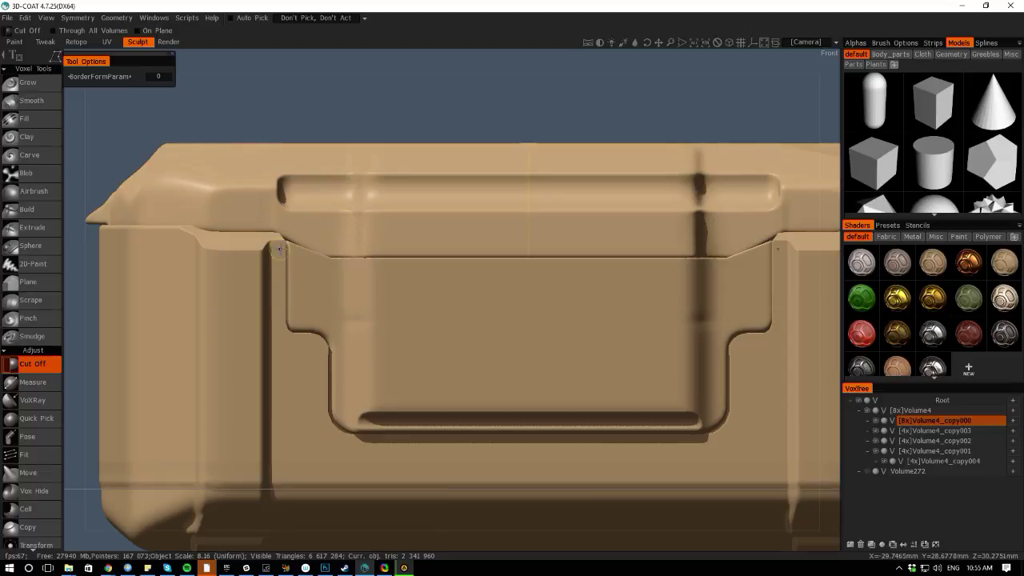
mouse_move(56, 56)
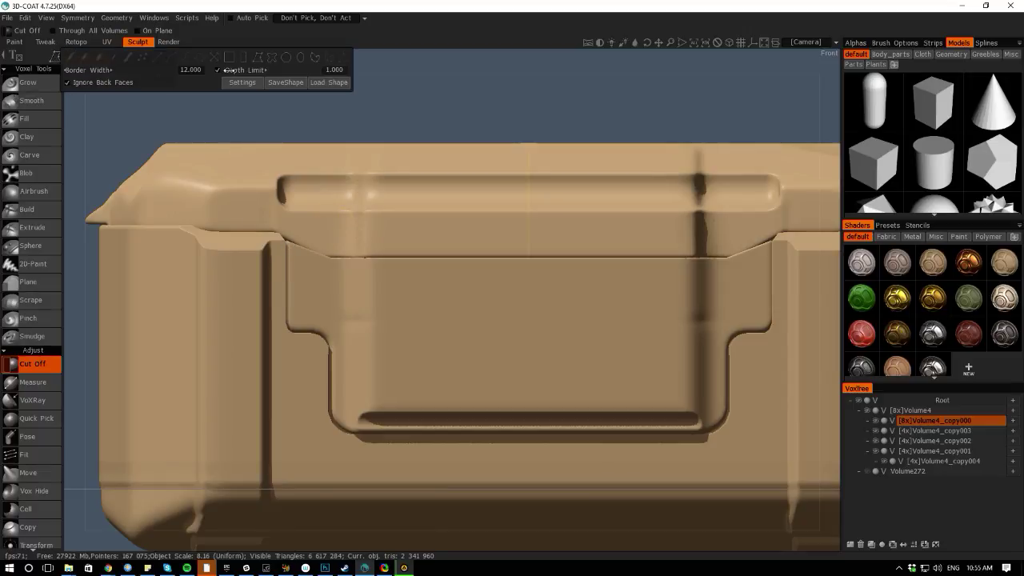
click(335, 70)
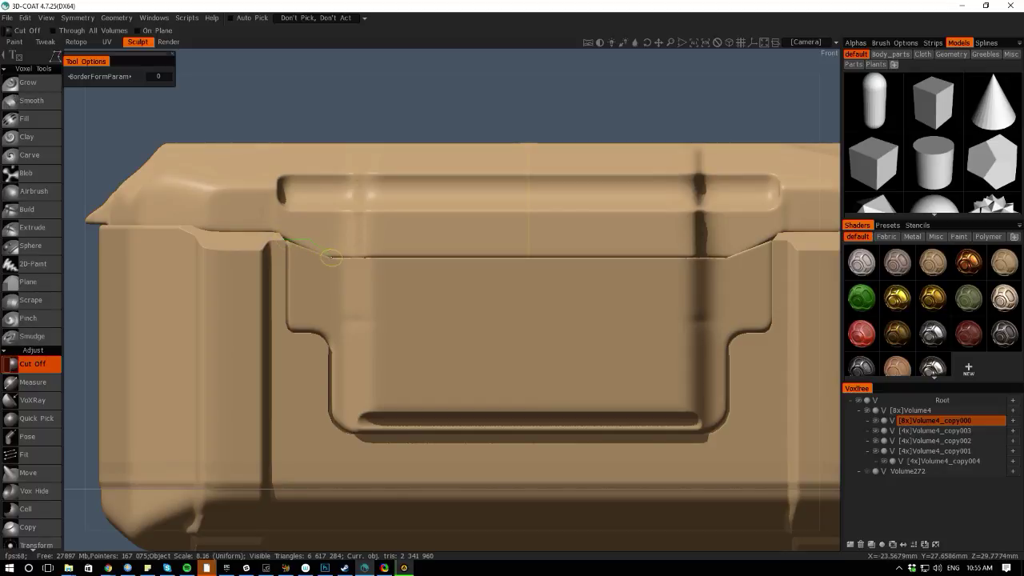
click(283, 240)
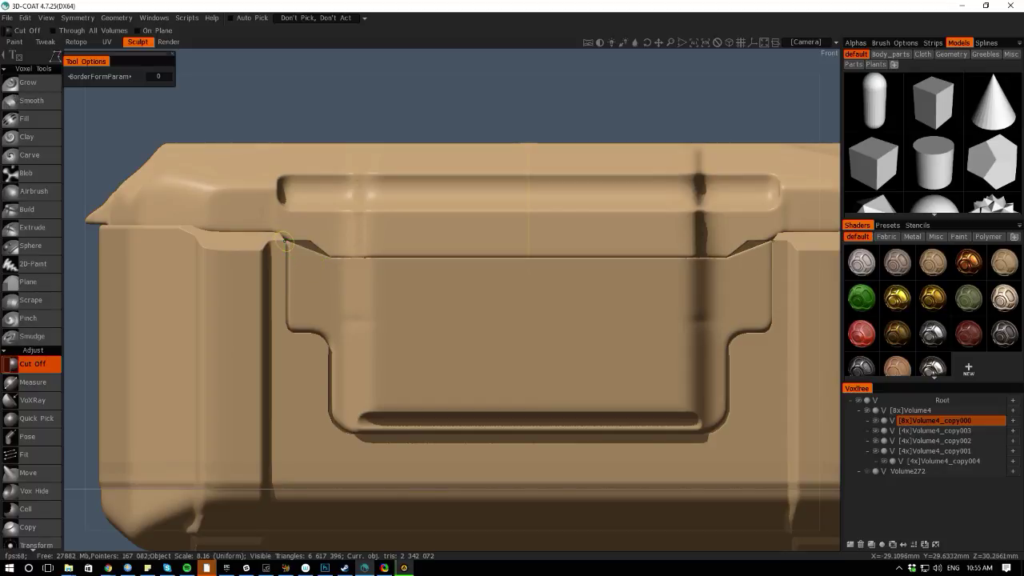
Select the block beneath the lid and use Pose to stretch its two upper corner tips straight up past the lid's notches
mouse_move(70, 206)
mouse_down()
mouse_move(377, 235)
mouse_move(70, 200)
mouse_up()
key(space)
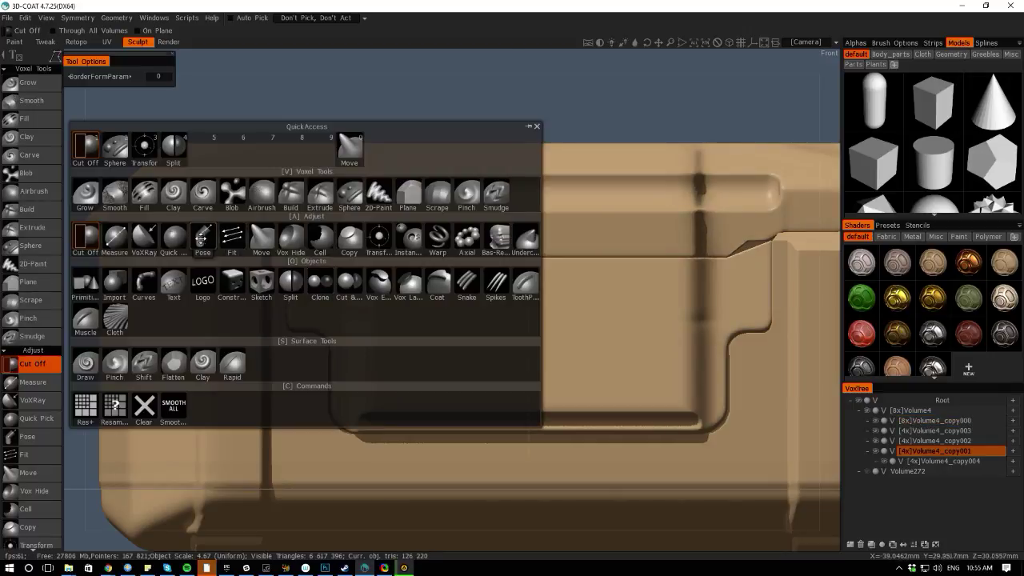
click(202, 237)
drag(282, 230, 336, 268)
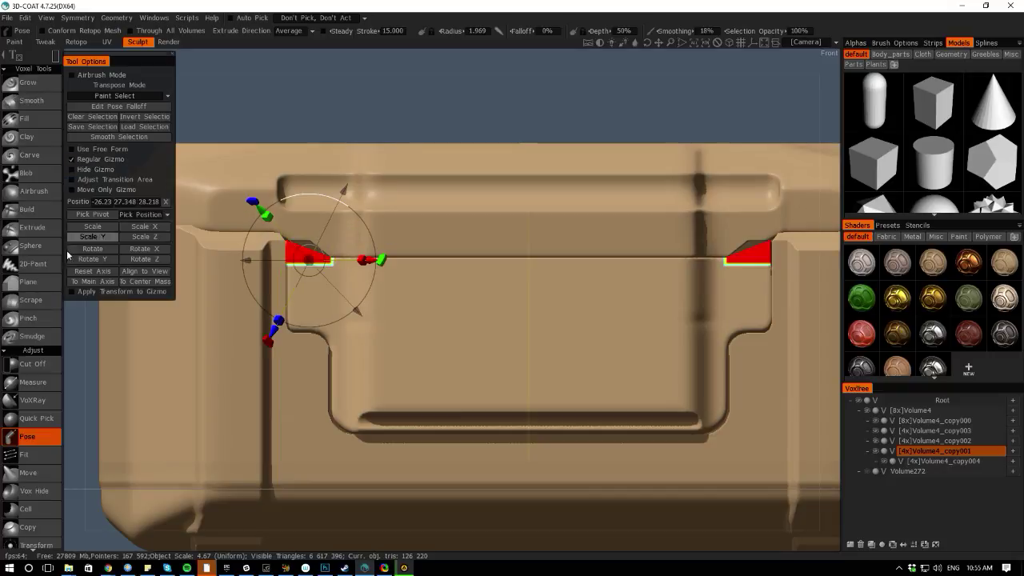
click(92, 281)
drag(309, 181, 308, 144)
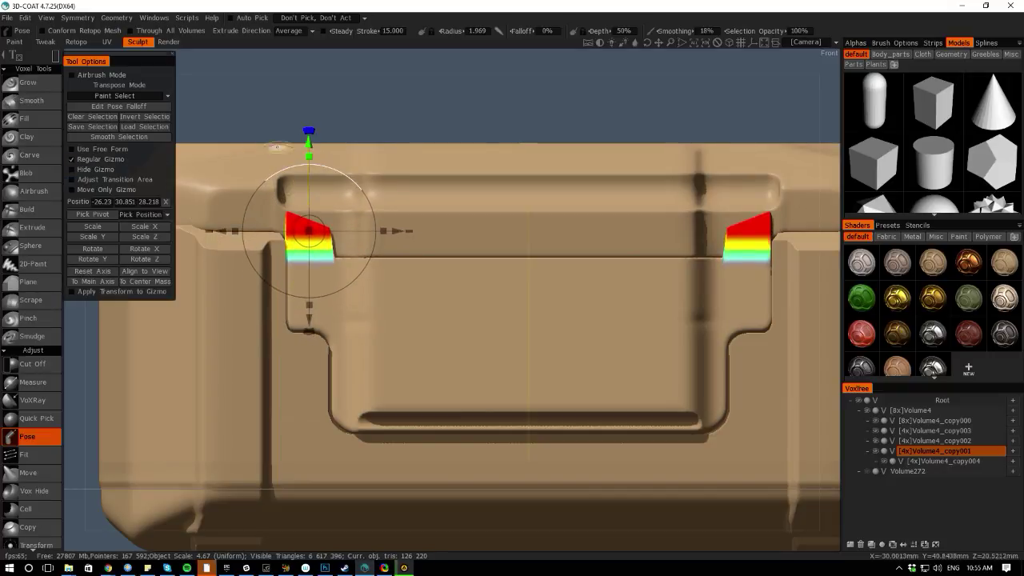
key(Return)
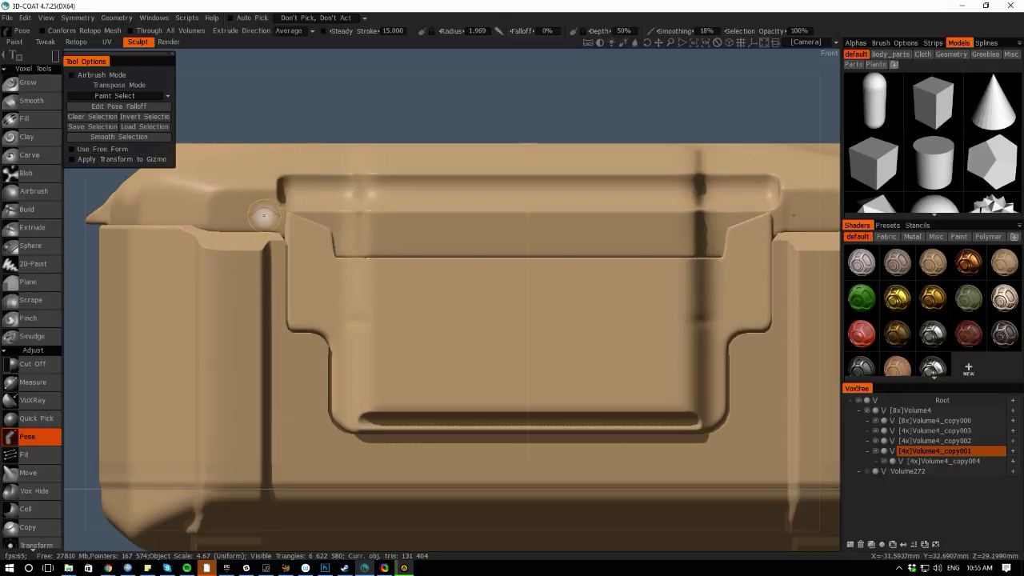
Trim the block's stretched corner tips with Cut Off so they follow the notched edge of the lid
click(32, 365)
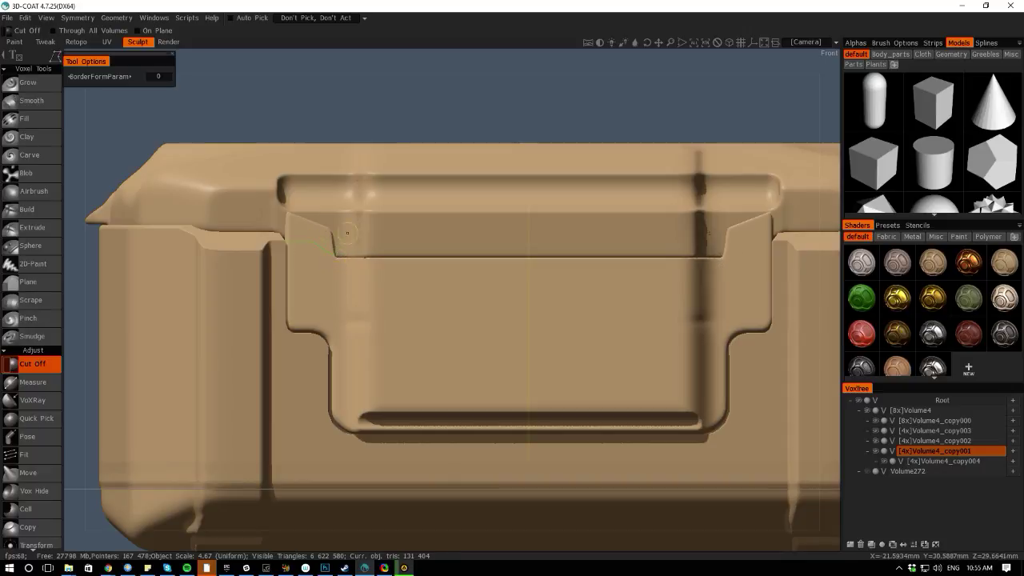
drag(283, 242, 284, 241)
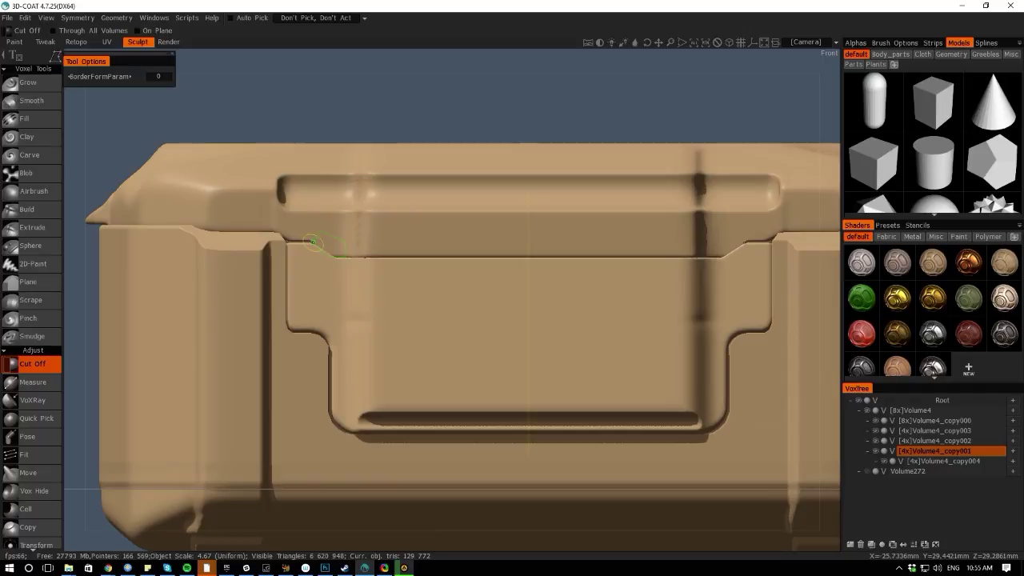
scroll(94, 258, down, 3)
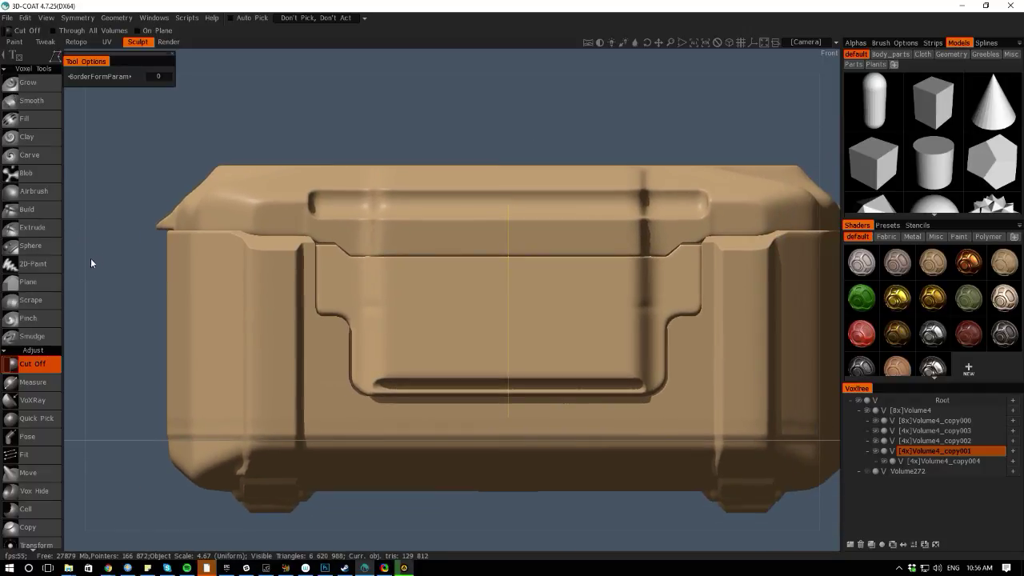
Switch to Transform, pick the case body and examine the case's underside, latches and front block from several angles
drag(90, 258, 116, 285)
middle_drag(115, 286, 605, 487)
middle_drag(536, 536, 477, 448)
key(space)
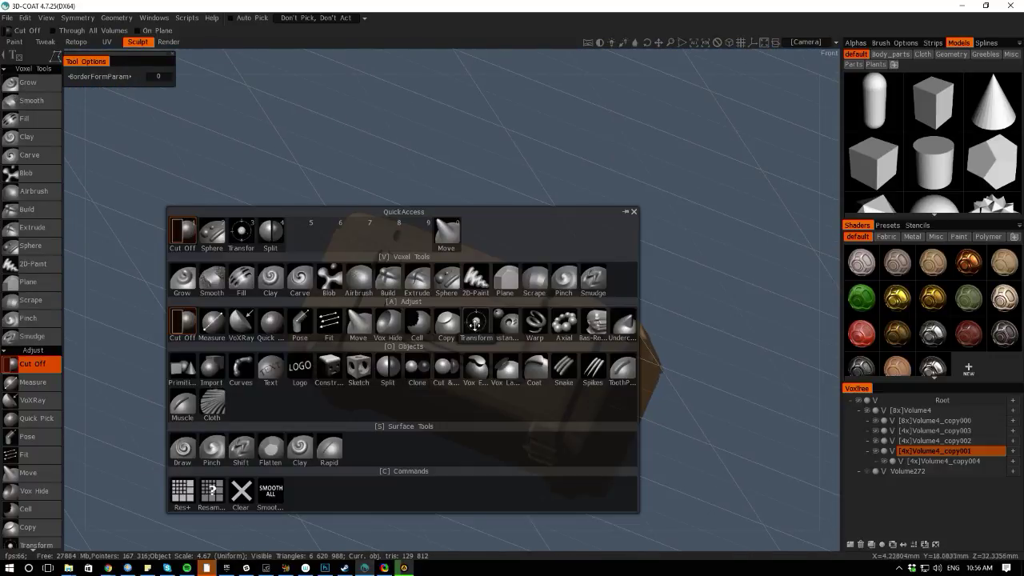
click(472, 324)
drag(79, 302, 88, 205)
middle_drag(88, 205, 472, 229)
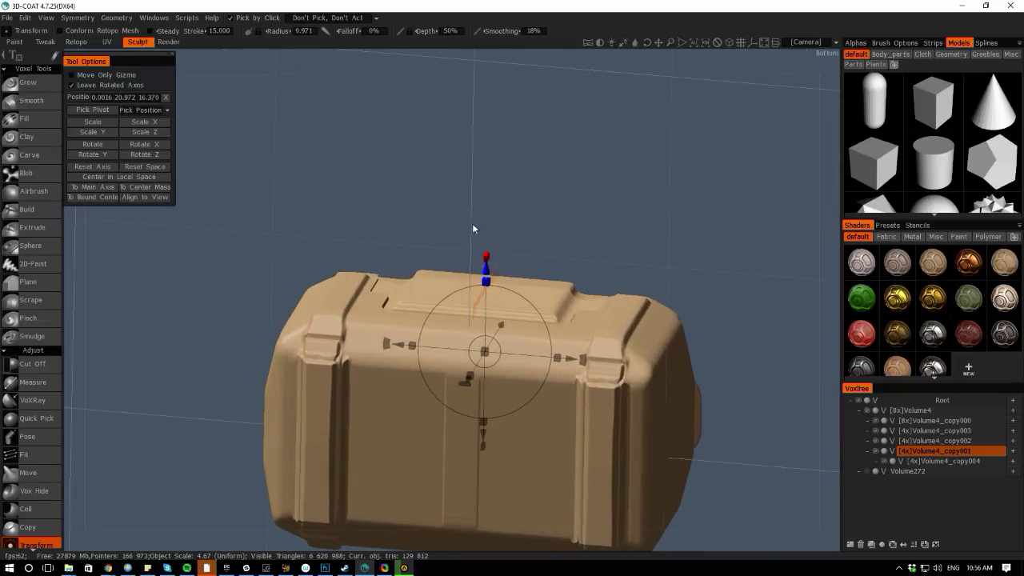
middle_drag(94, 277, 382, 388)
mouse_move(534, 536)
middle_down()
mouse_move(560, 532)
mouse_move(522, 532)
middle_up()
drag(522, 528, 514, 416)
click(644, 319)
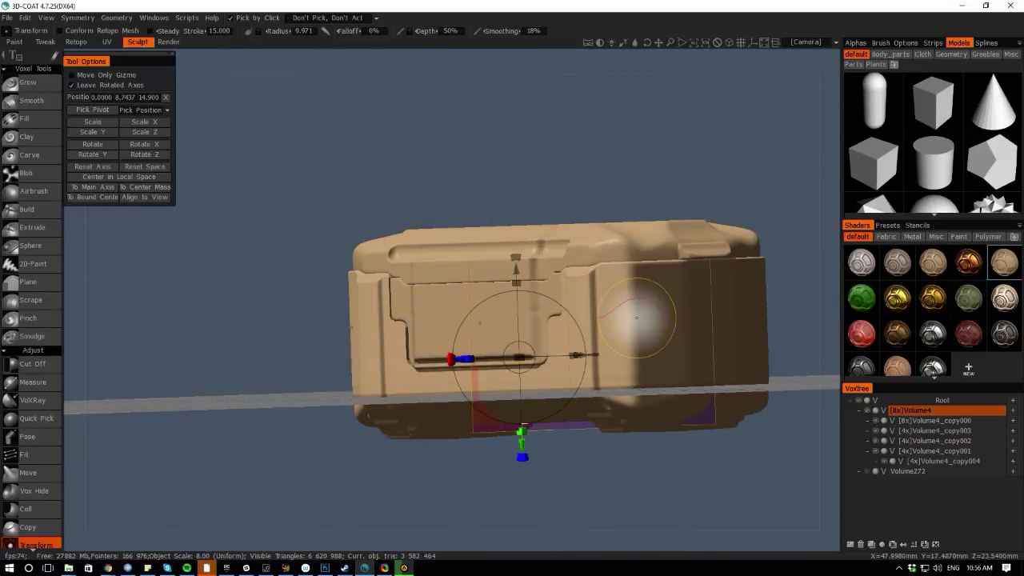
middle_drag(76, 320, 168, 361)
mouse_move(88, 343)
middle_down()
mouse_move(119, 324)
mouse_move(182, 225)
middle_up()
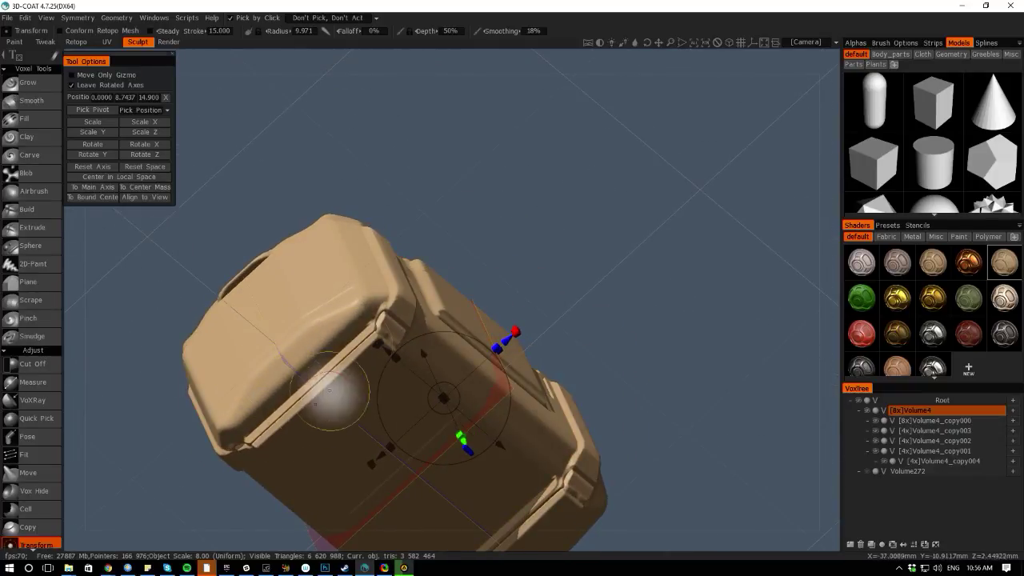
Check the symmetry settings, pick the lid and examine the case's corners, lid seam and end side
key(s)
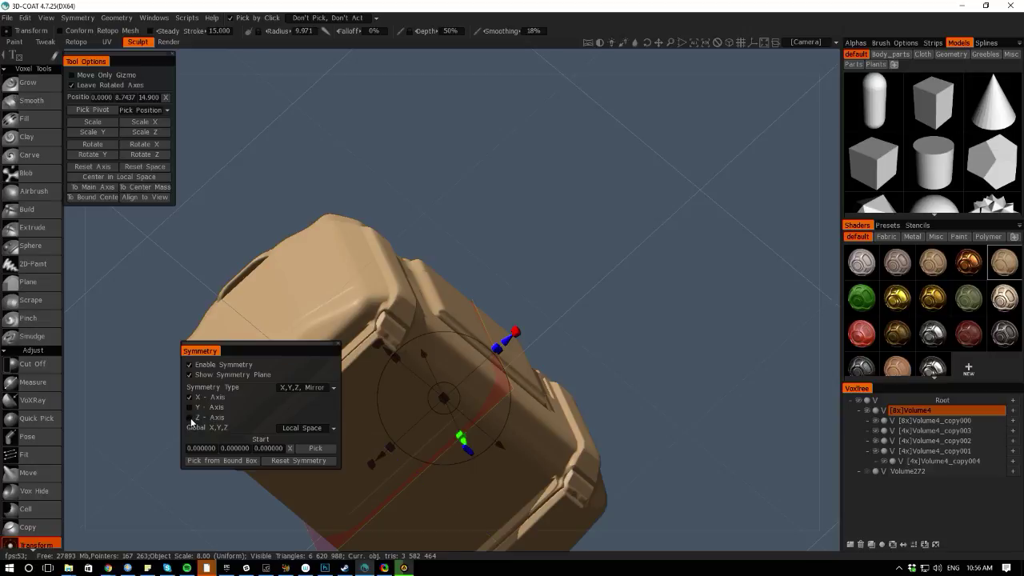
middle_drag(76, 334, 60, 441)
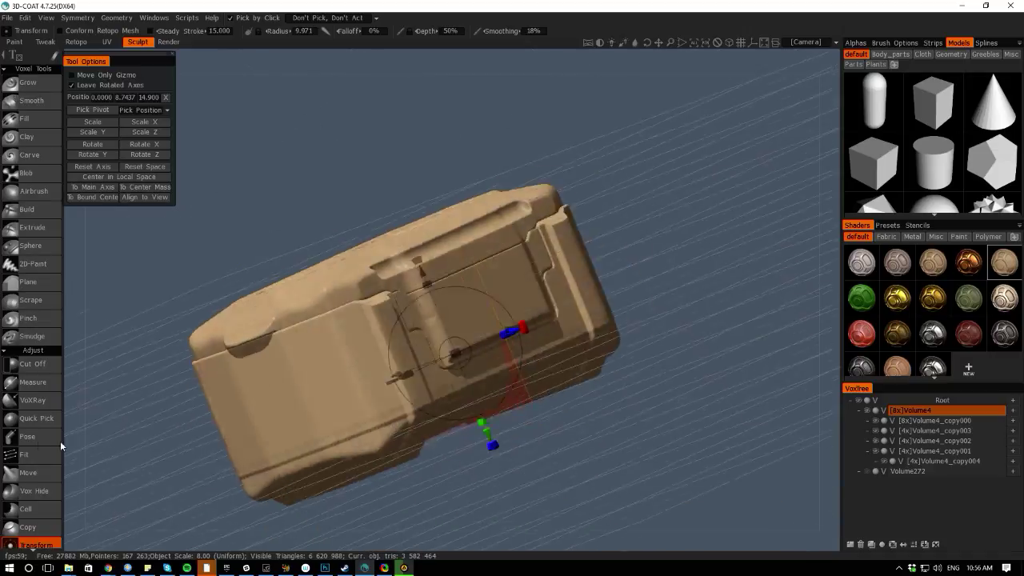
key(KP_2)
middle_drag(439, 470, 502, 435)
drag(75, 332, 208, 403)
scroll(210, 402, up, 3)
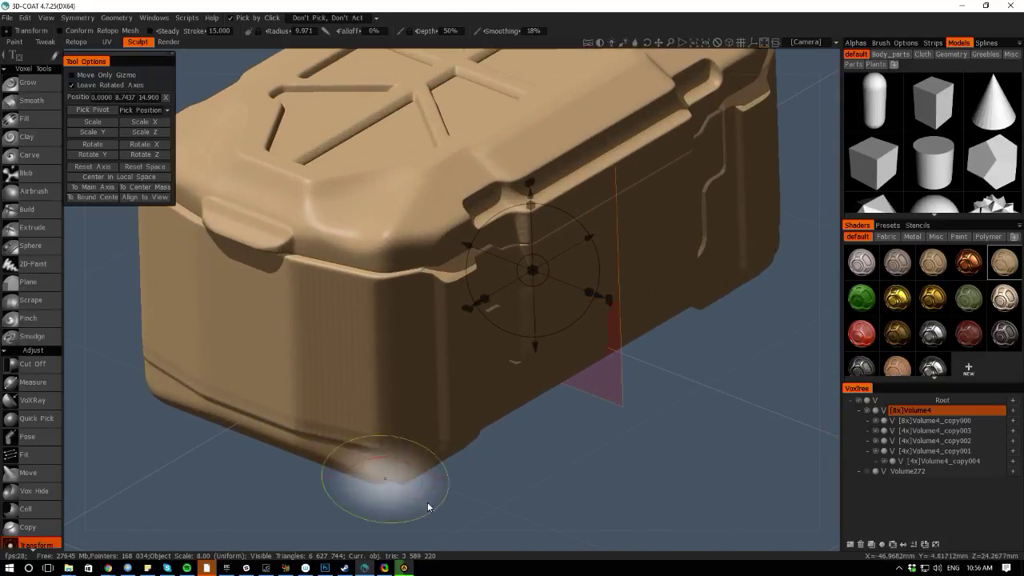
mouse_move(479, 537)
middle_down()
mouse_move(437, 528)
mouse_move(397, 498)
mouse_move(395, 512)
mouse_move(466, 523)
mouse_move(486, 547)
mouse_move(552, 557)
mouse_move(450, 363)
middle_up()
click(439, 187)
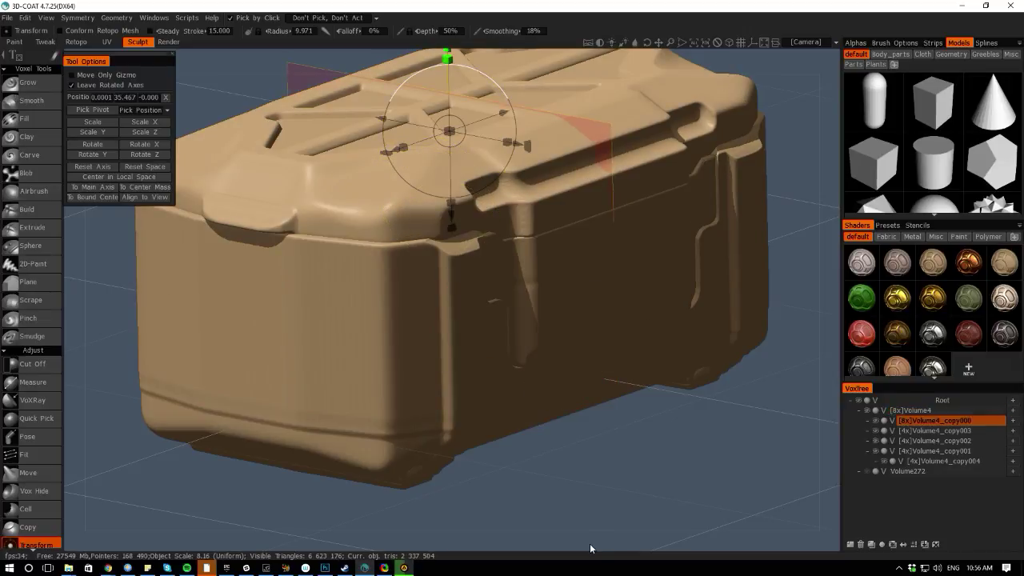
drag(591, 548, 436, 430)
mouse_move(73, 322)
mouse_down()
mouse_move(188, 298)
mouse_move(160, 226)
mouse_move(171, 338)
mouse_move(130, 364)
mouse_move(170, 326)
mouse_move(233, 304)
mouse_move(352, 309)
mouse_up()
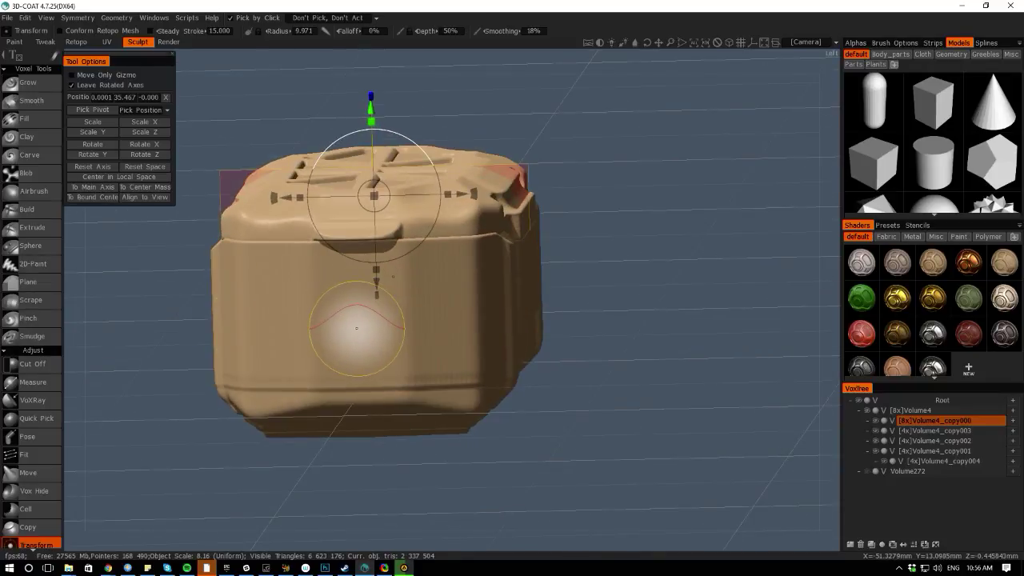
Select the case body, face its end side straight on and activate the Extrude tool
click(355, 329)
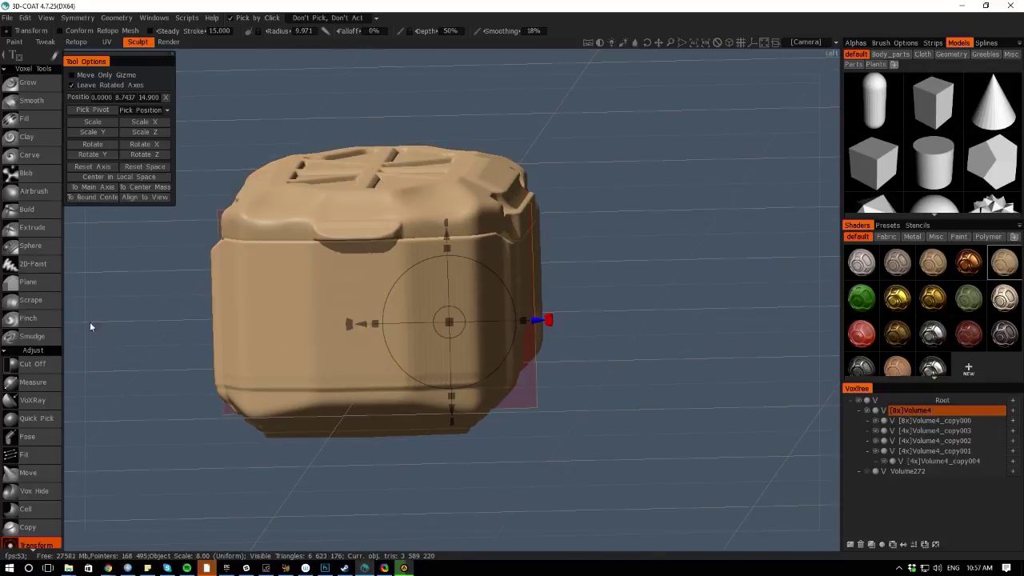
drag(90, 322, 326, 324)
key(space)
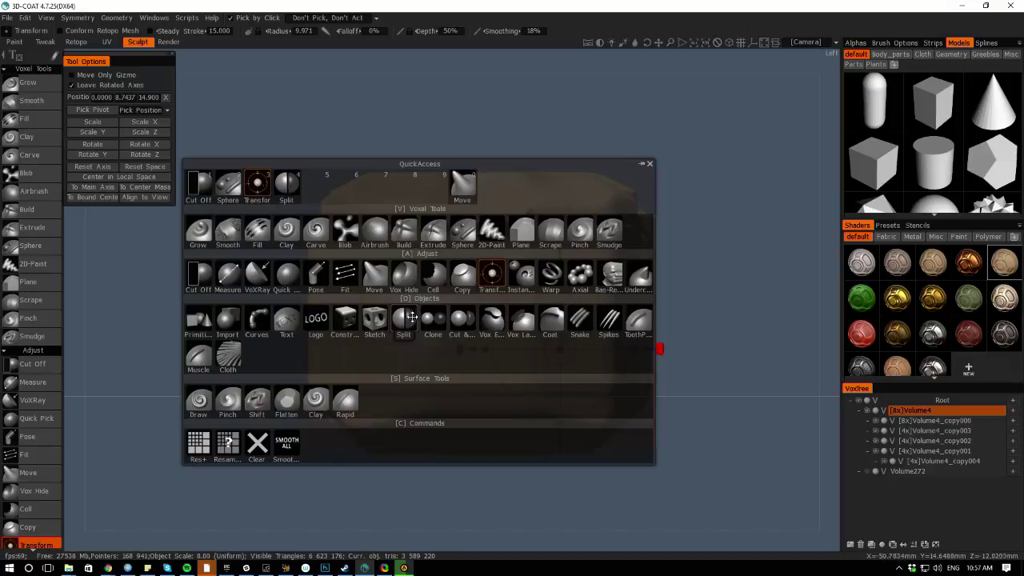
key(space)
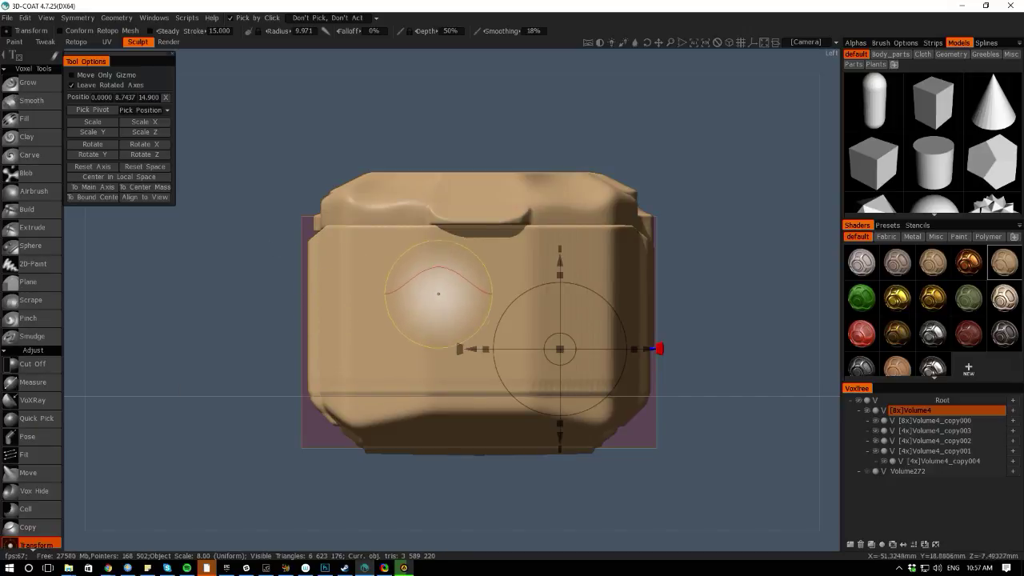
key(space)
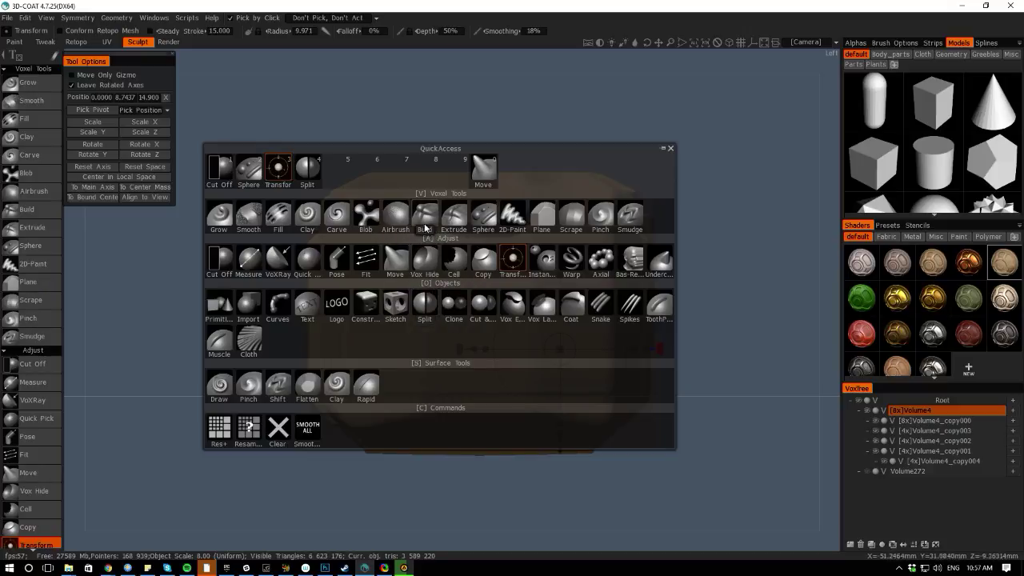
click(454, 218)
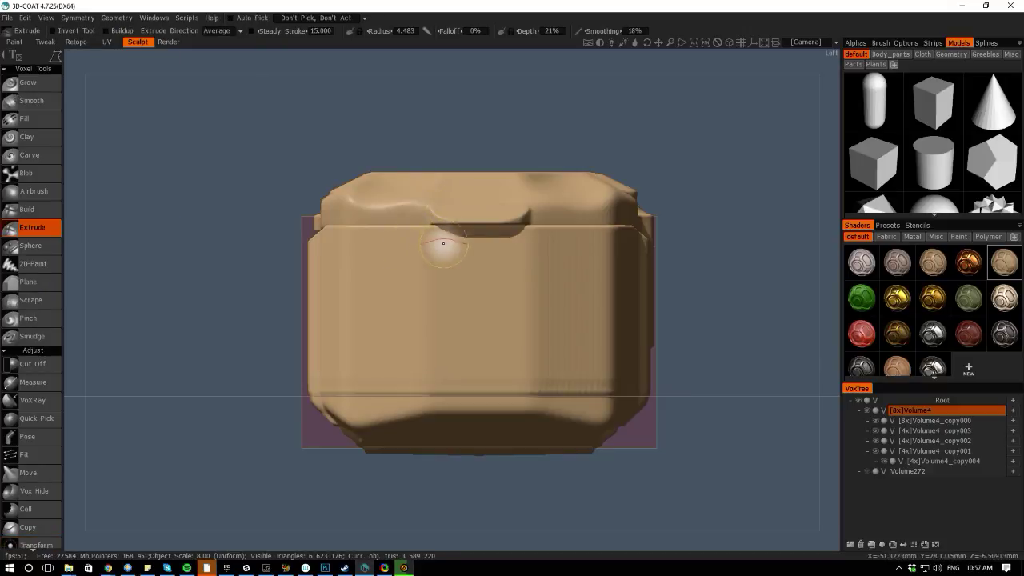
Try freehand Extrude strokes with a brush radius of 2.633 just below the handle lip on the case's end, then undo them
drag(429, 225, 457, 258)
mouse_move(66, 60)
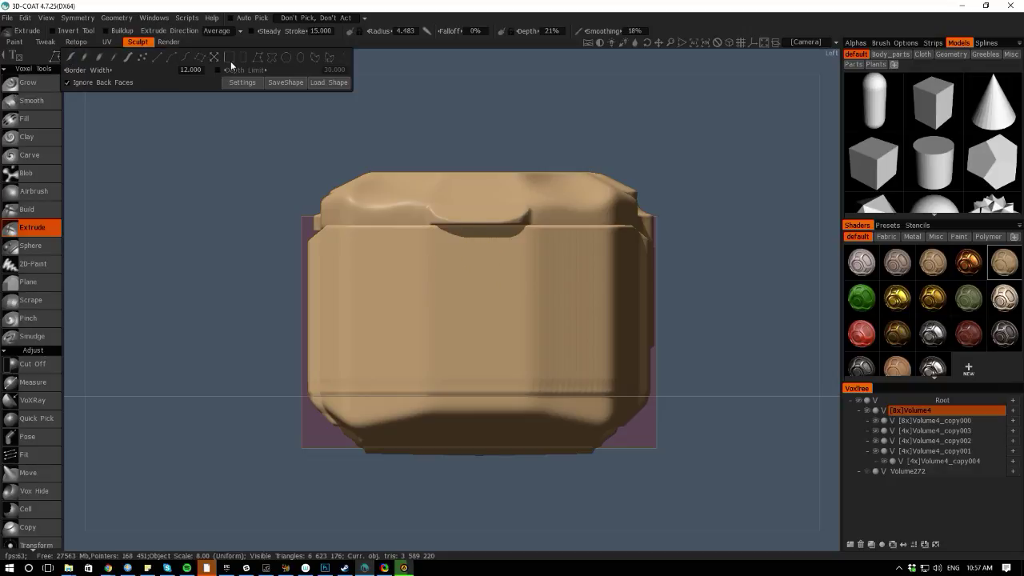
click(113, 58)
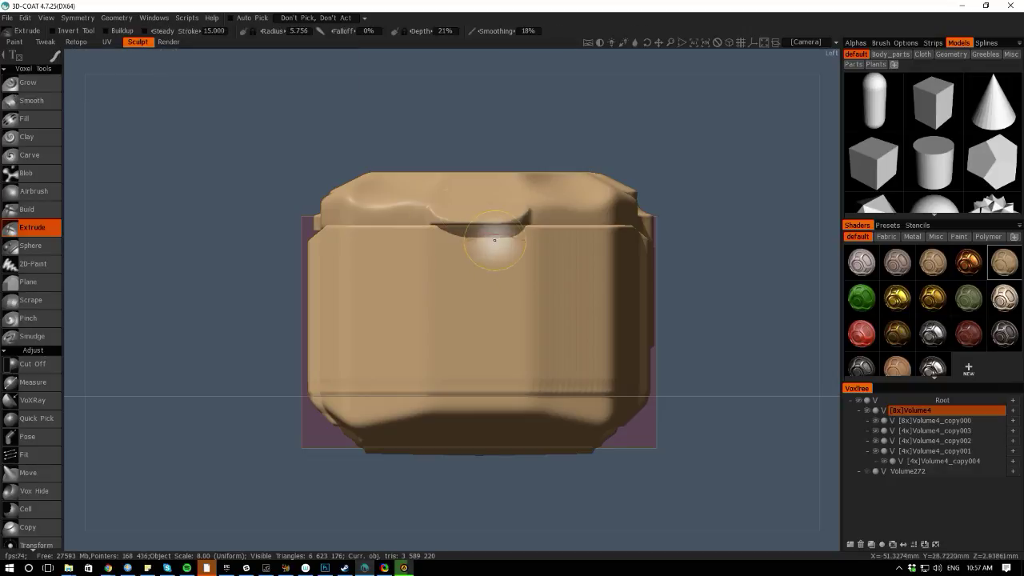
key([)
drag(498, 245, 481, 298)
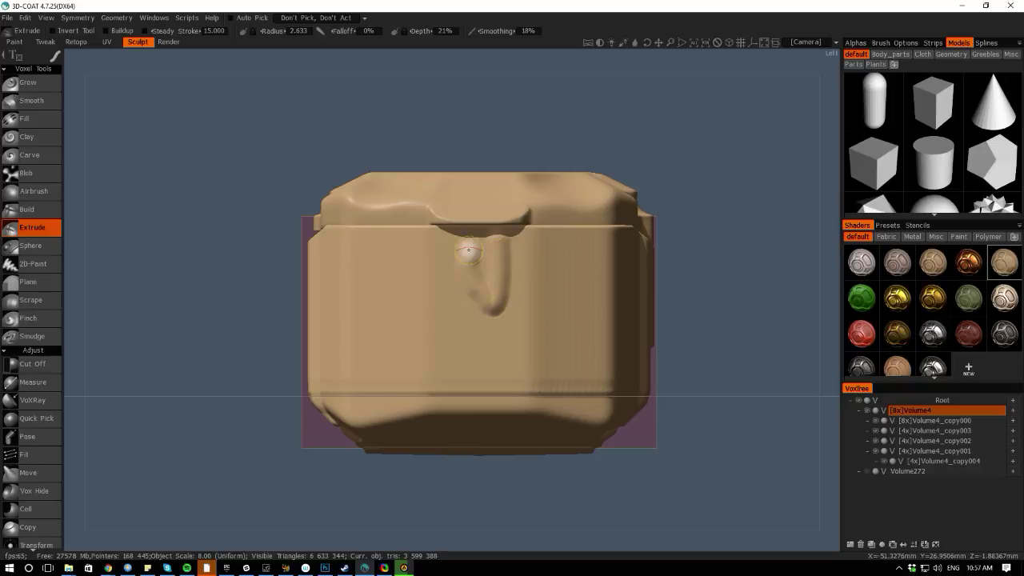
key(ctrl+z)
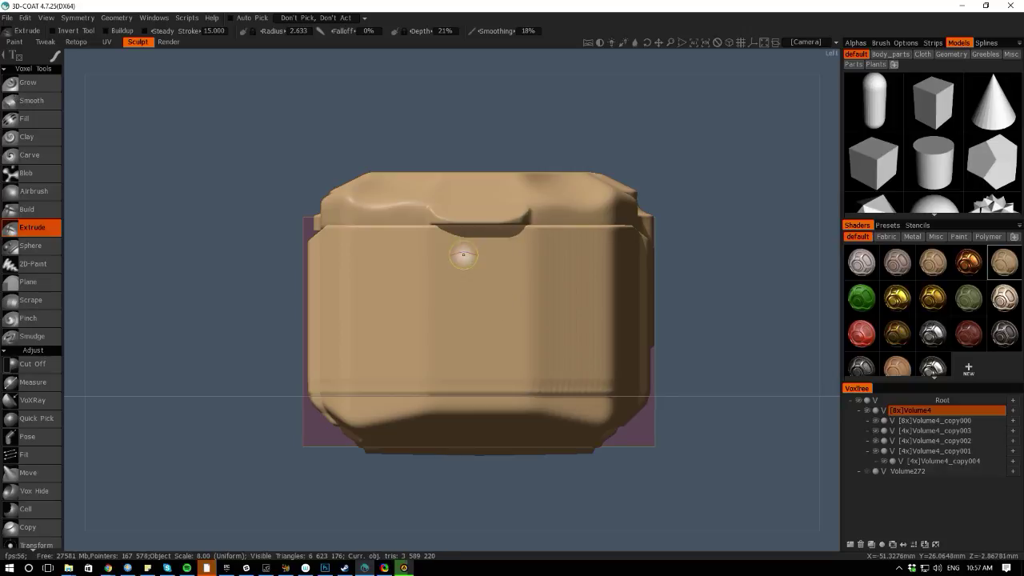
Choose the plain square alpha and paint an extruded rectangular patch below the handle lip on the case's end
click(856, 42)
click(922, 123)
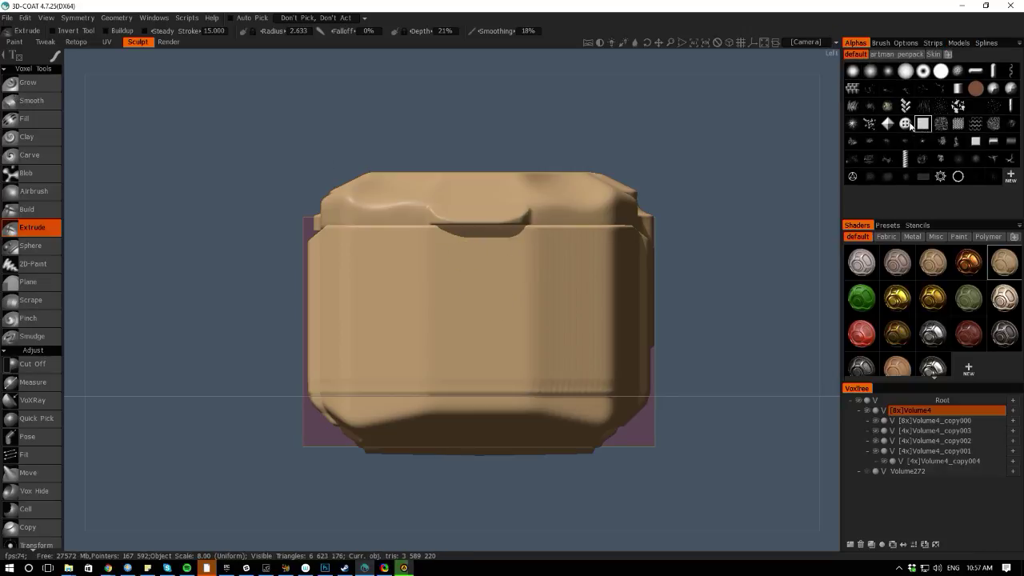
mouse_move(493, 232)
mouse_down()
mouse_move(492, 285)
mouse_move(448, 297)
mouse_move(491, 234)
mouse_move(489, 293)
mouse_move(447, 238)
mouse_up()
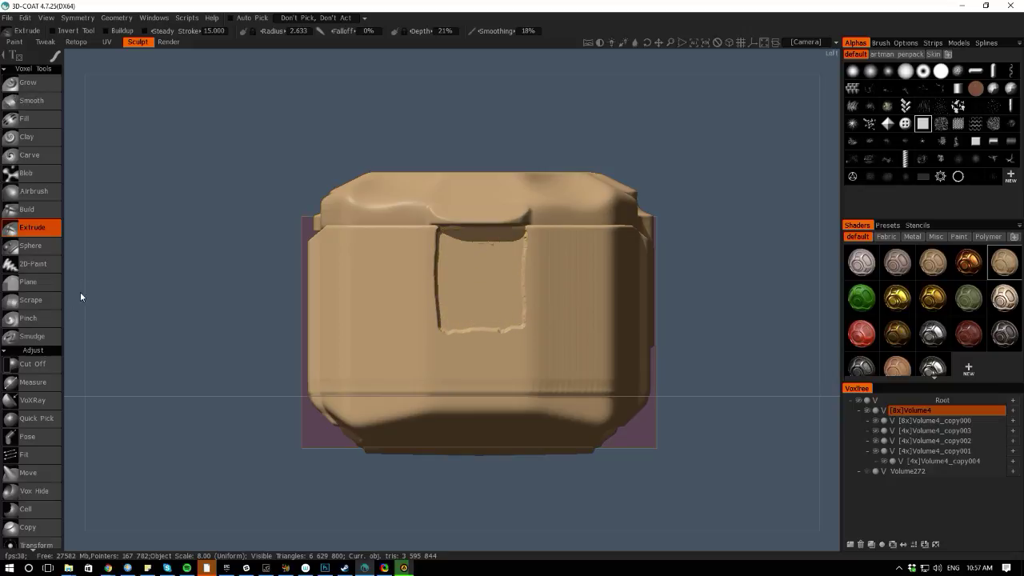
Try a second, smaller extruded patch lower on the case's end and inspect both patches from several angles
drag(80, 291, 163, 302)
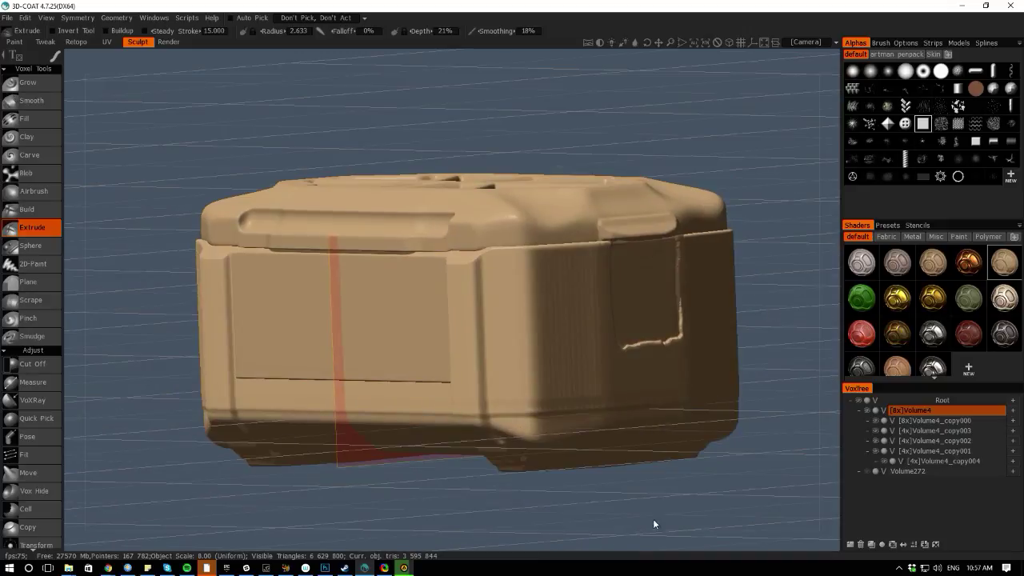
middle_drag(652, 518, 595, 465)
right_drag(595, 466, 539, 381)
mouse_move(587, 554)
mouse_down()
mouse_move(431, 523)
mouse_move(373, 558)
mouse_move(461, 567)
mouse_move(376, 571)
mouse_move(393, 568)
mouse_move(115, 245)
mouse_move(155, 290)
mouse_move(208, 160)
mouse_move(265, 115)
mouse_move(305, 259)
mouse_move(279, 240)
mouse_up()
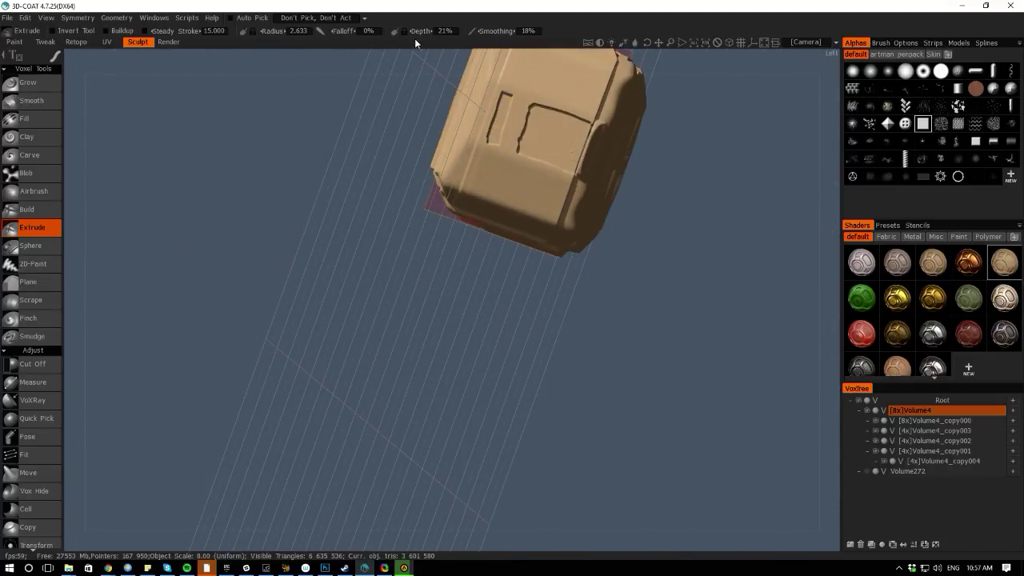
drag(414, 50, 267, 40)
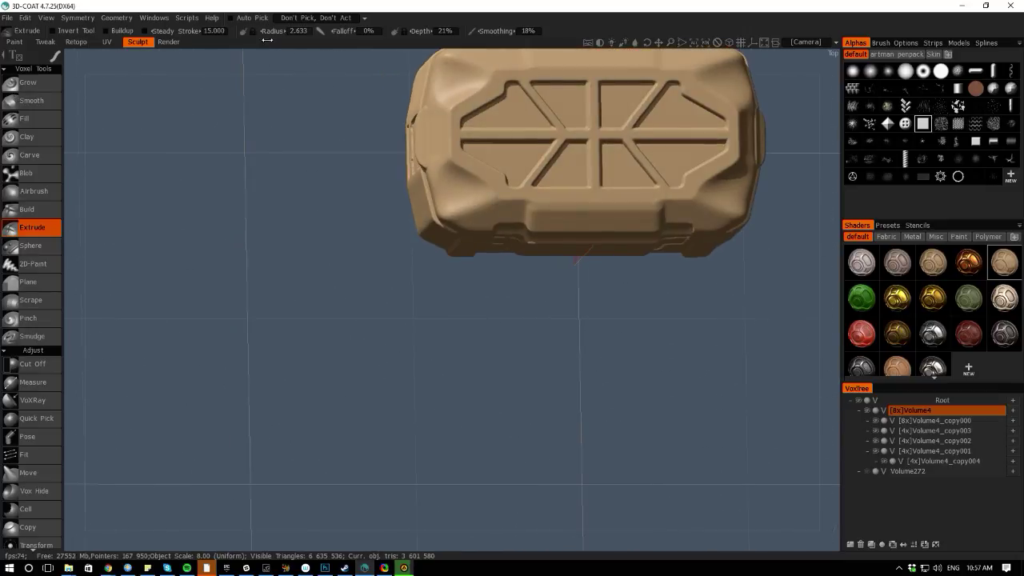
drag(477, 535, 522, 449)
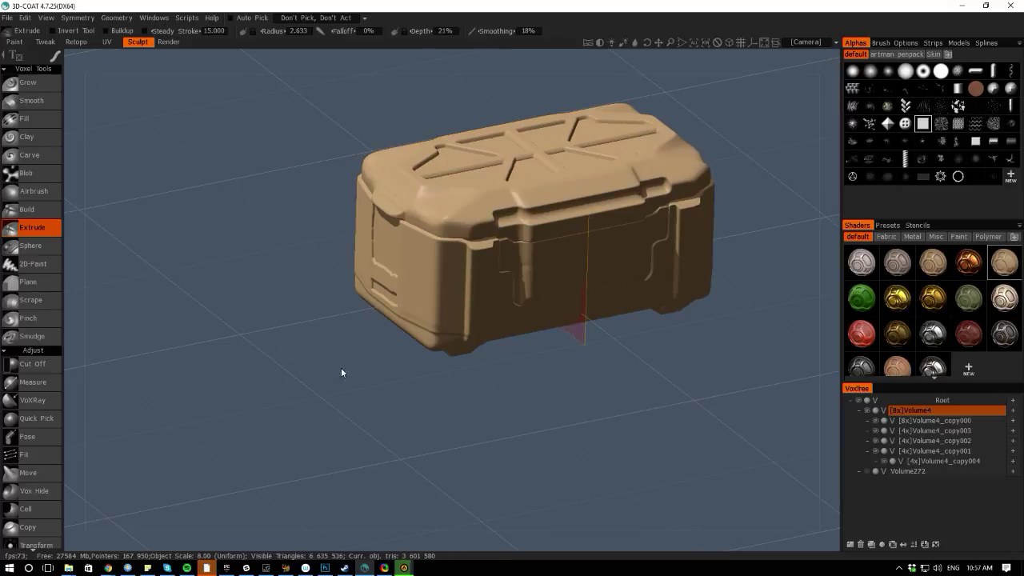
Face the case's end straight on and extrude a rectangular recess directly below the handle lip, using the rectangle stroke mode
middle_drag(340, 368, 396, 401)
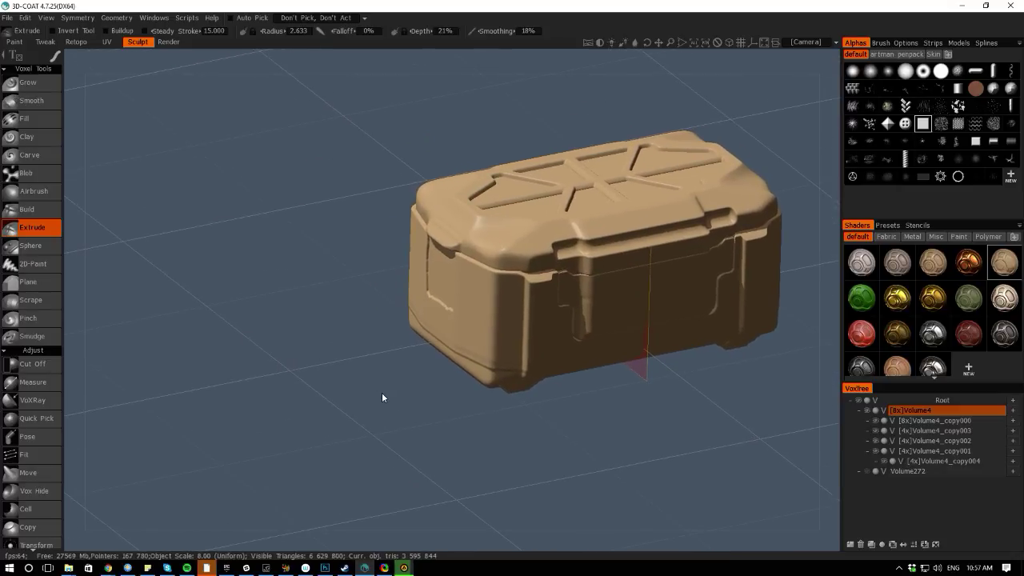
drag(77, 321, 215, 343)
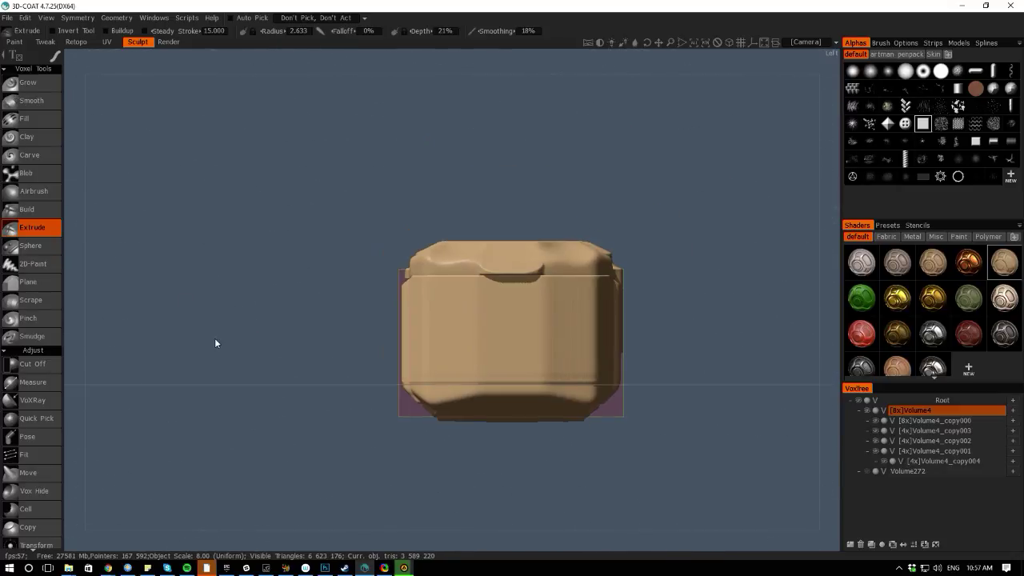
right_drag(326, 273, 275, 302)
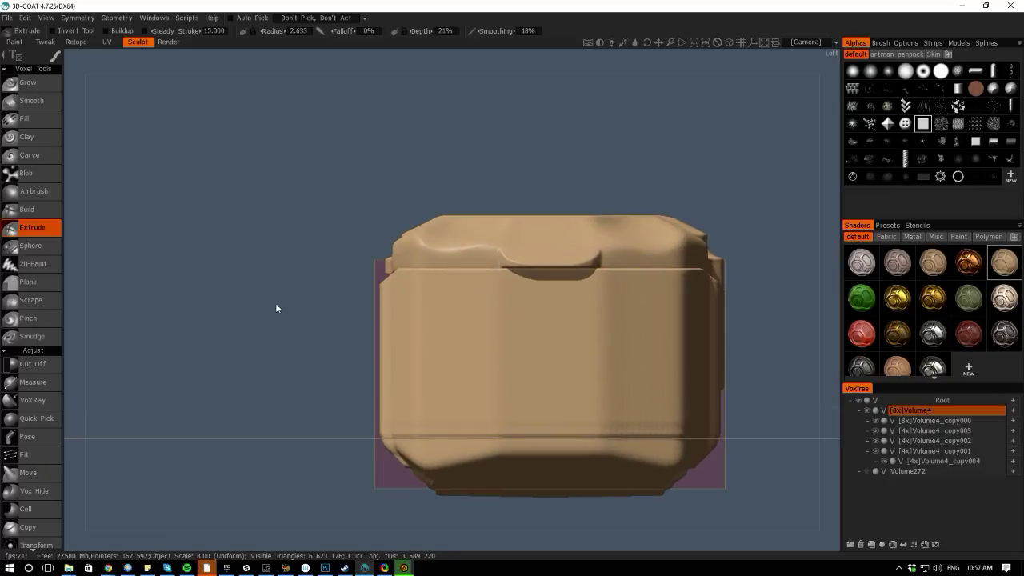
middle_drag(276, 303, 244, 288)
mouse_move(55, 56)
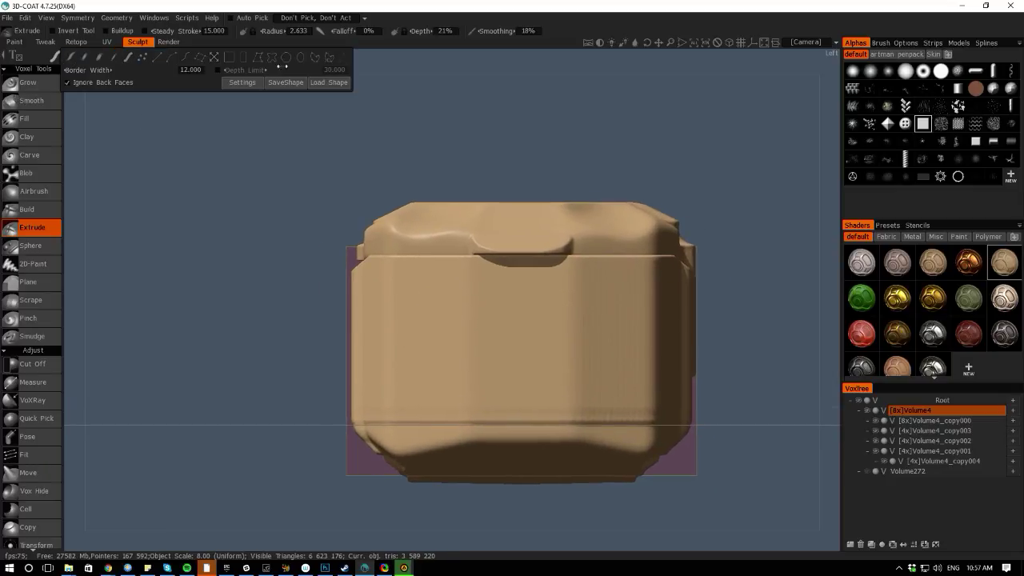
click(238, 60)
mouse_move(476, 255)
mouse_down()
mouse_move(581, 352)
mouse_move(564, 349)
mouse_move(566, 358)
mouse_up()
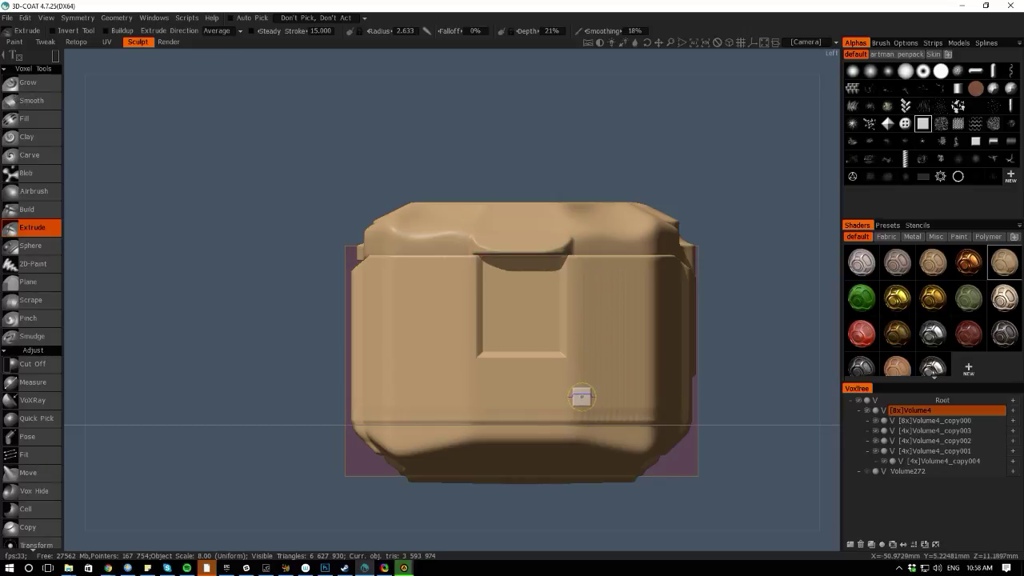
Inspect the rectangular recess, then choose the vertical rounded-bar alpha and the single-stamp stroke mode for the Extrude tool
mouse_move(91, 255)
mouse_down()
mouse_move(154, 260)
mouse_move(93, 259)
mouse_up()
right_drag(251, 390, 147, 306)
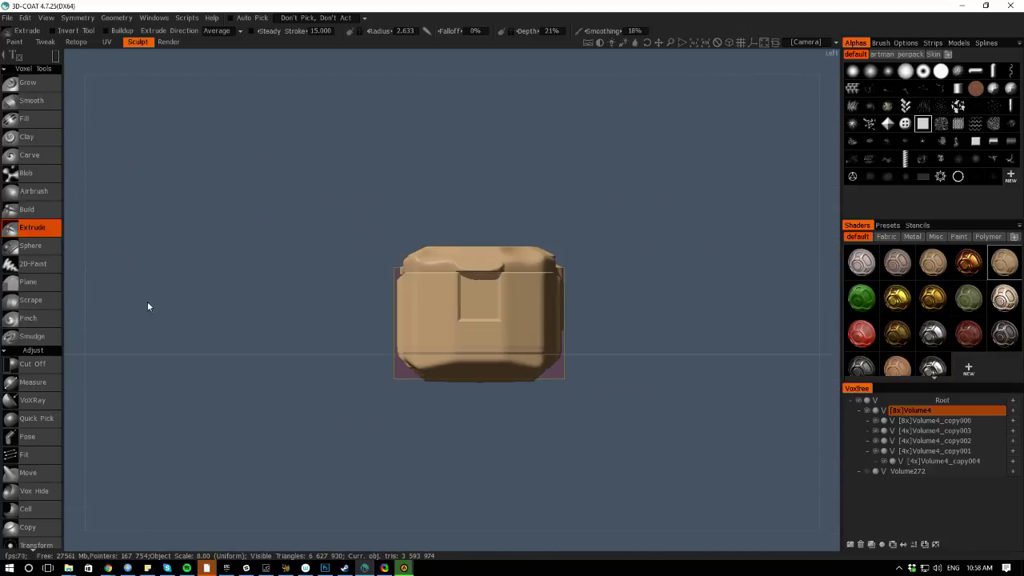
right_drag(99, 328, 344, 341)
drag(344, 342, 114, 325)
right_drag(312, 396, 416, 447)
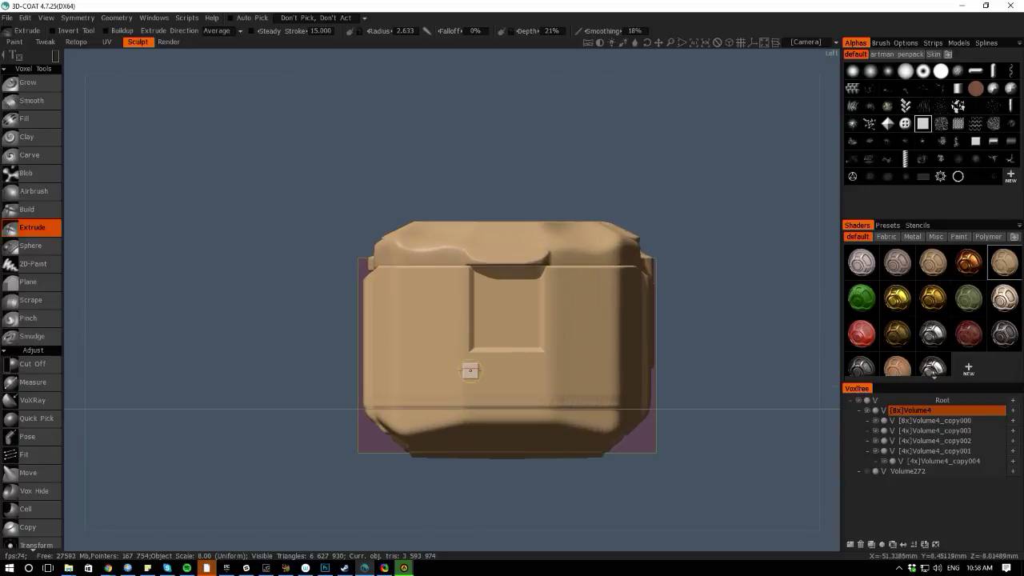
key(e)
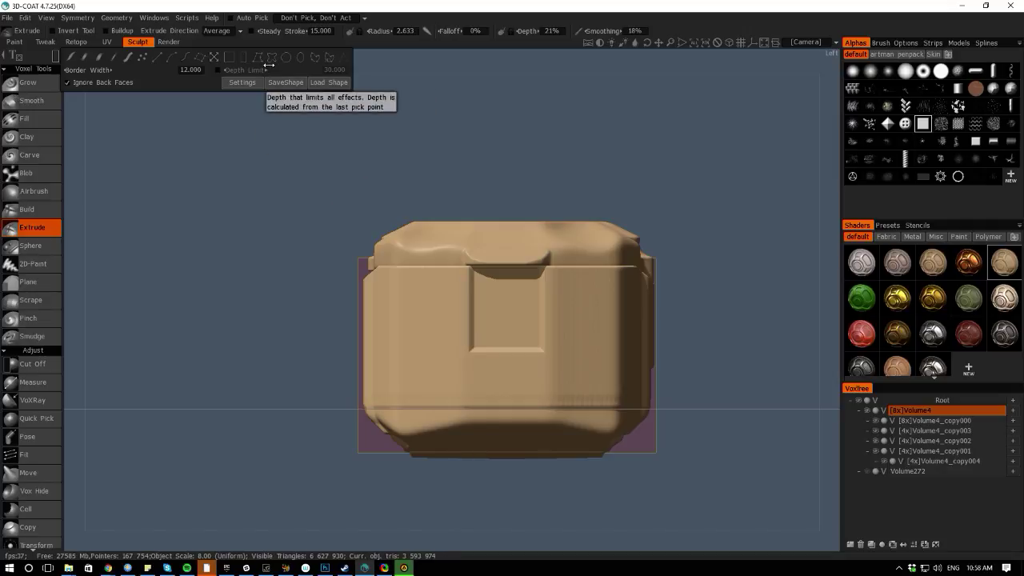
click(992, 72)
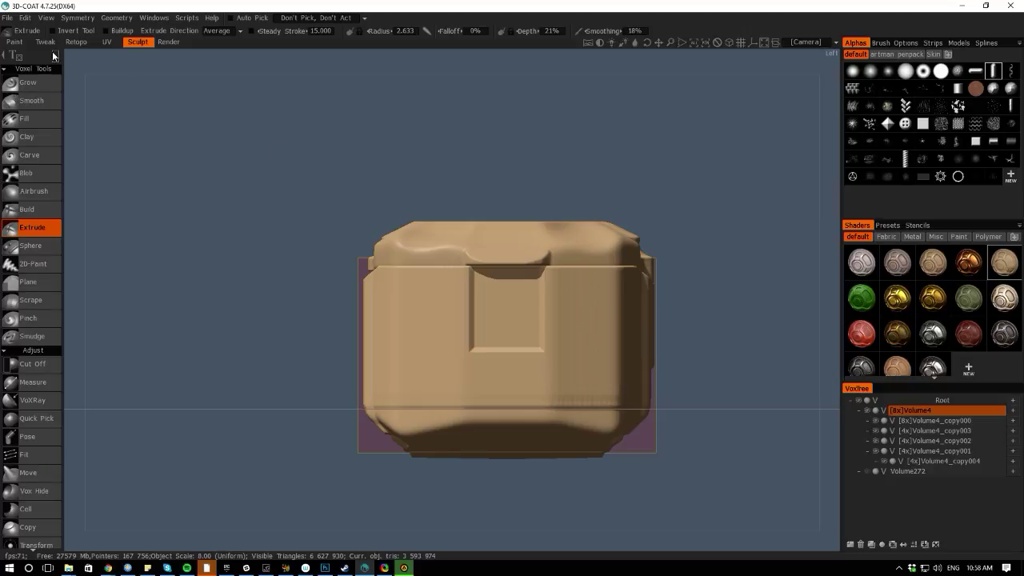
mouse_move(55, 56)
click(215, 58)
Try a bar stamp below the recess, then set the brush depth to 16% and radius to 7.158
drag(514, 364, 481, 379)
scroll(213, 324, up, 5)
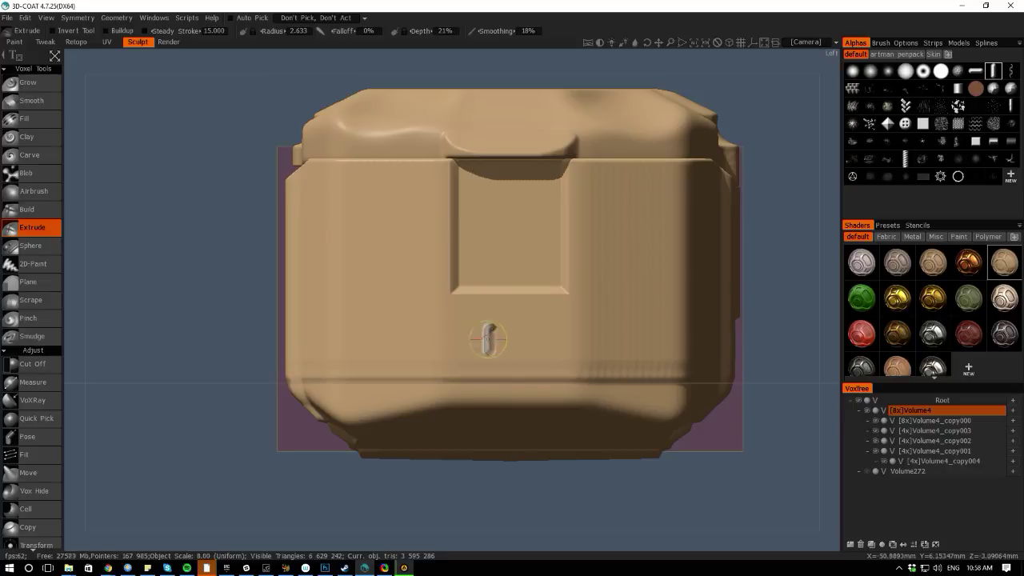
right_drag(519, 328, 516, 323)
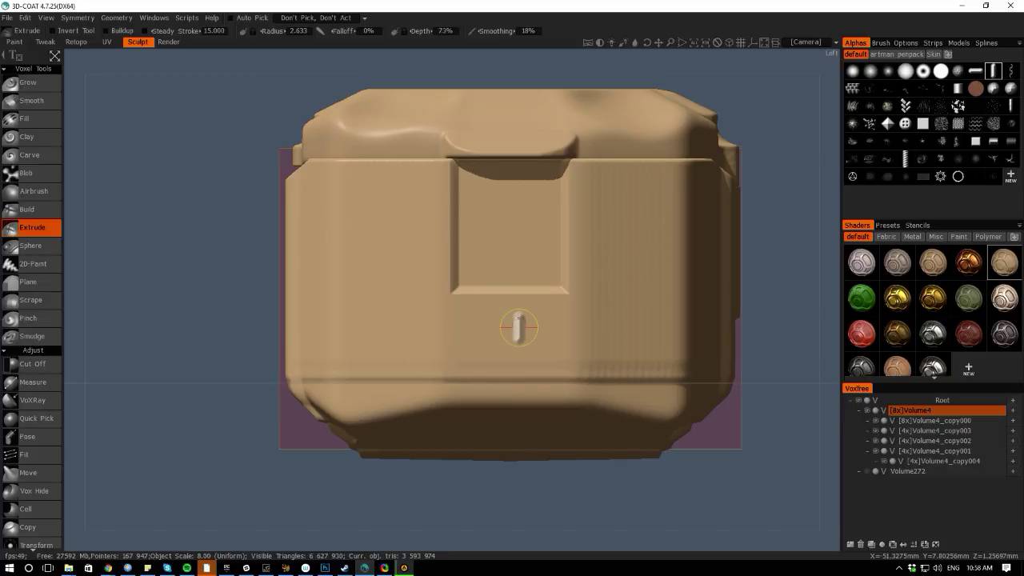
scroll(519, 328, up, 1)
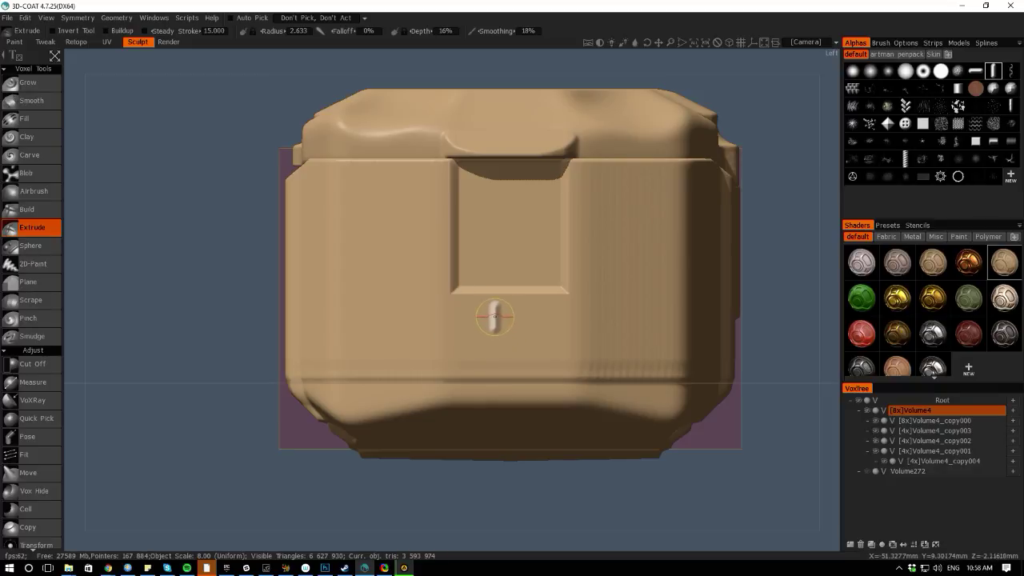
scroll(535, 317, up, 10)
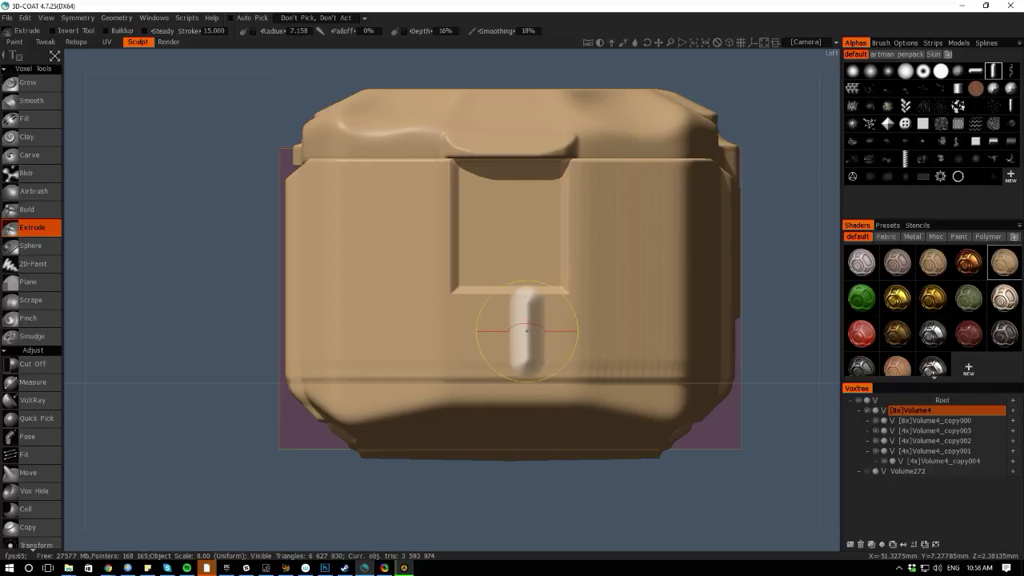
Set the brush rotation to 90 so the bar alpha lies horizontally
click(884, 44)
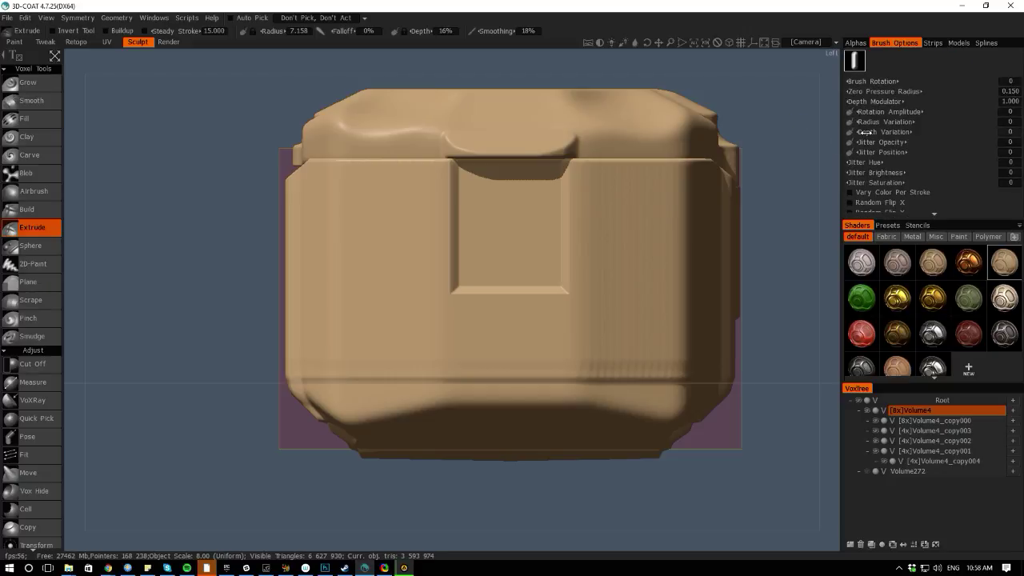
mouse_move(860, 81)
mouse_down()
mouse_move(879, 81)
mouse_move(869, 81)
mouse_up()
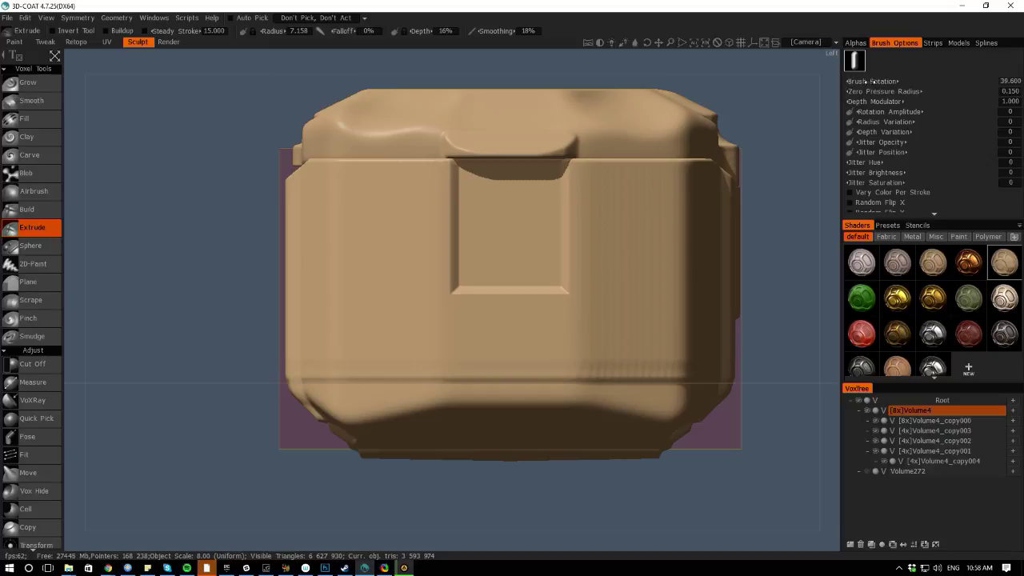
click(1004, 81)
text(90)
key(Return)
Try recessed horizontal bar stamps below the recess, undoing the large one and reducing the brush radius to 3.078
click(506, 328)
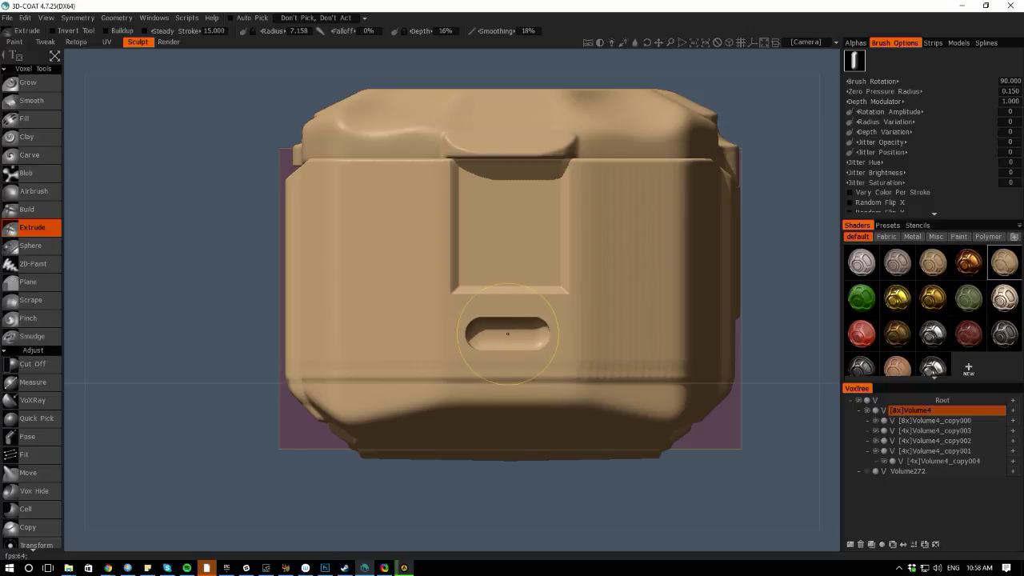
key(ctrl+z)
right_drag(512, 335, 470, 335)
ctrl+drag(470, 336, 514, 337)
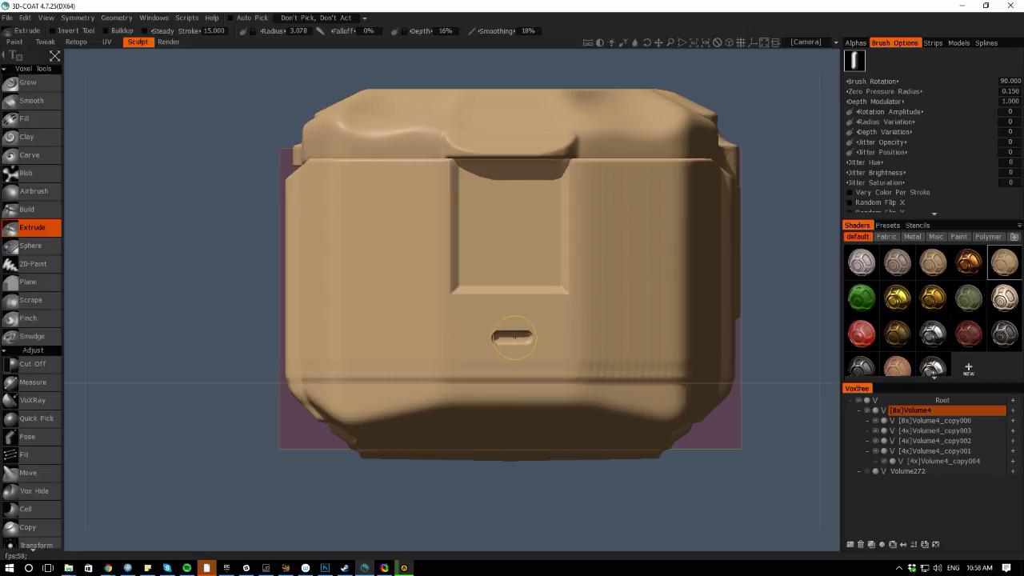
Switch to the straight-line stroke mode, try a raised horizontal bar below the recess and undo it
mouse_move(58, 57)
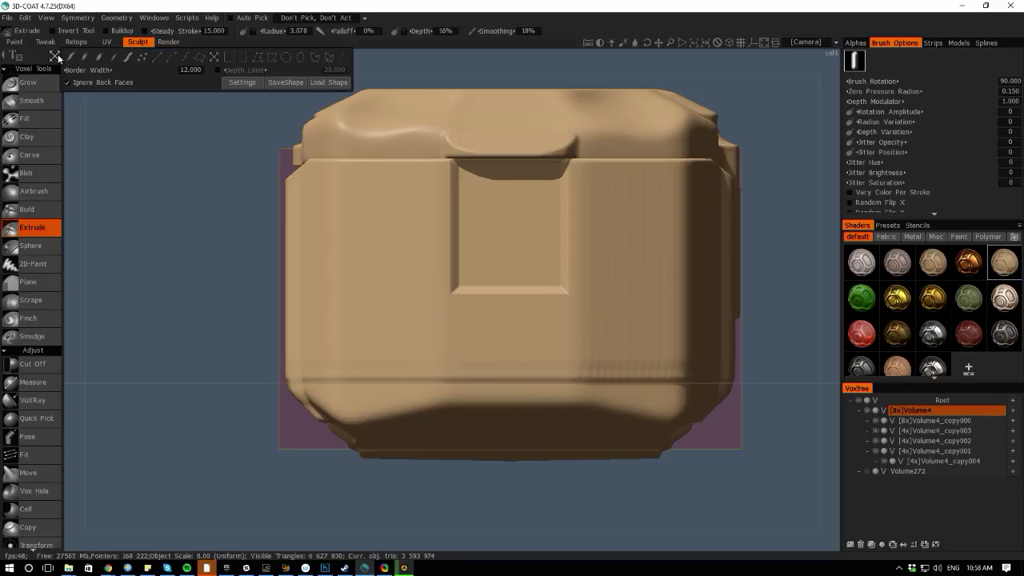
click(152, 59)
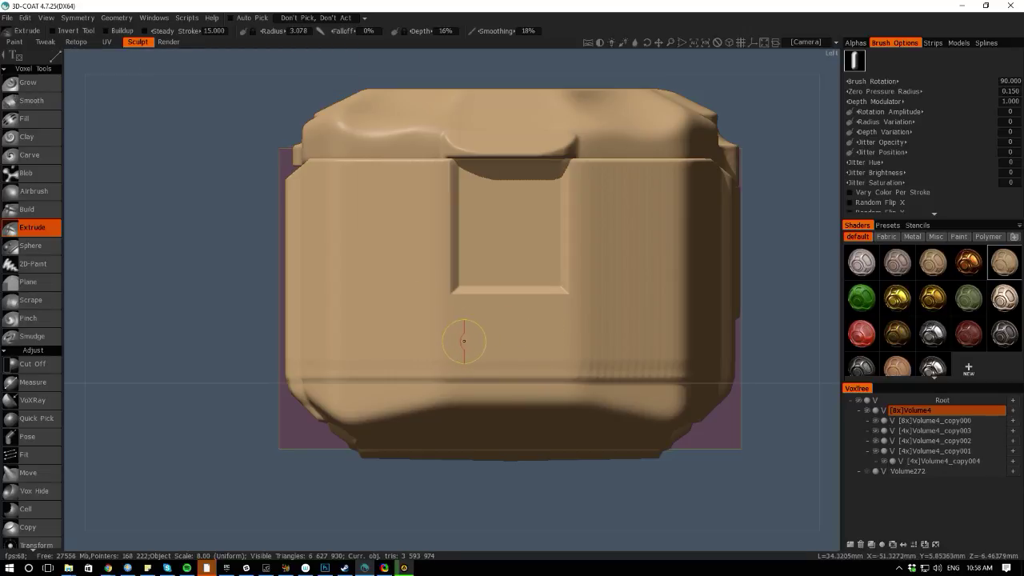
mouse_move(461, 339)
mouse_down()
mouse_move(563, 341)
mouse_move(463, 340)
mouse_up()
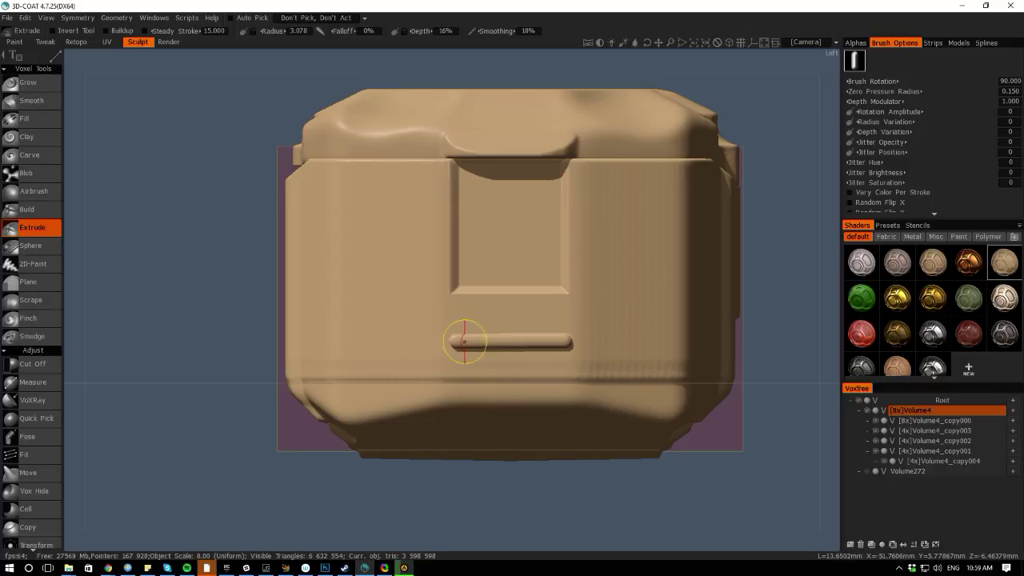
key(ctrl+z)
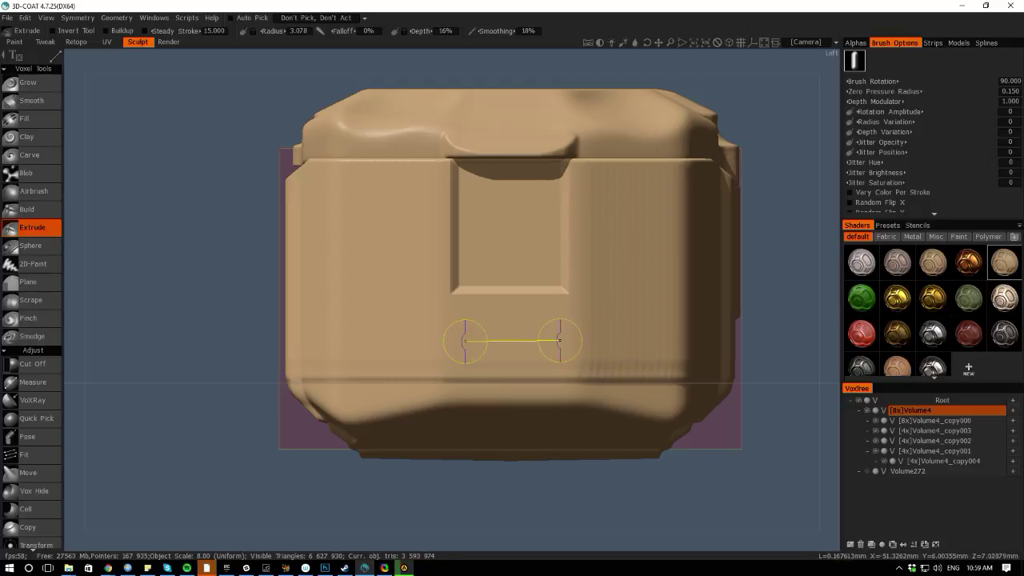
Try horizontal straight-line strokes and a narrow groove just below the recess at radius 3.078, undoing each attempt
mouse_move(561, 340)
mouse_down()
mouse_move(663, 343)
mouse_move(680, 329)
mouse_move(560, 307)
mouse_move(423, 342)
mouse_move(472, 322)
mouse_up()
key(ctrl+z)
key(ctrl+z)
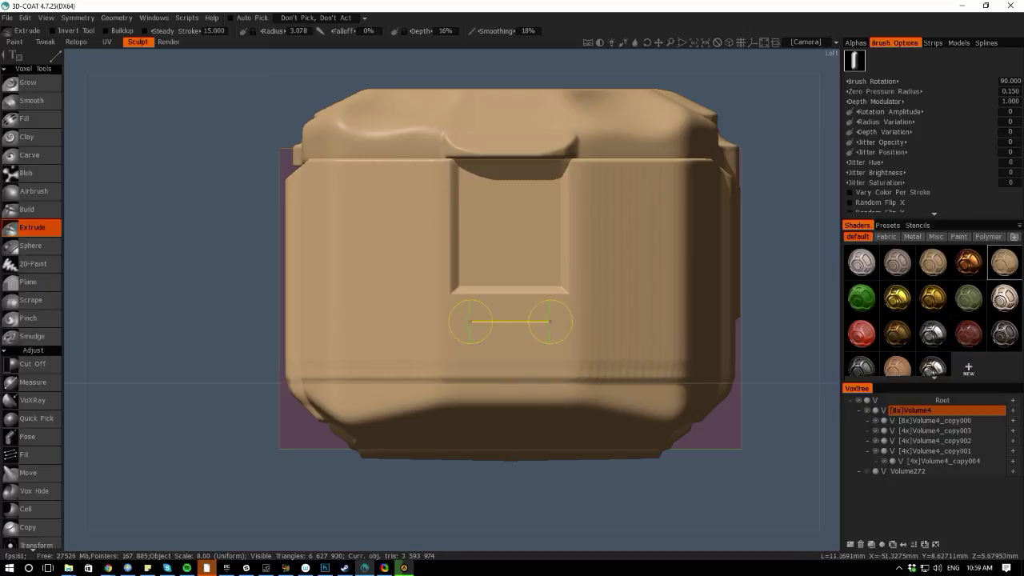
click(550, 322)
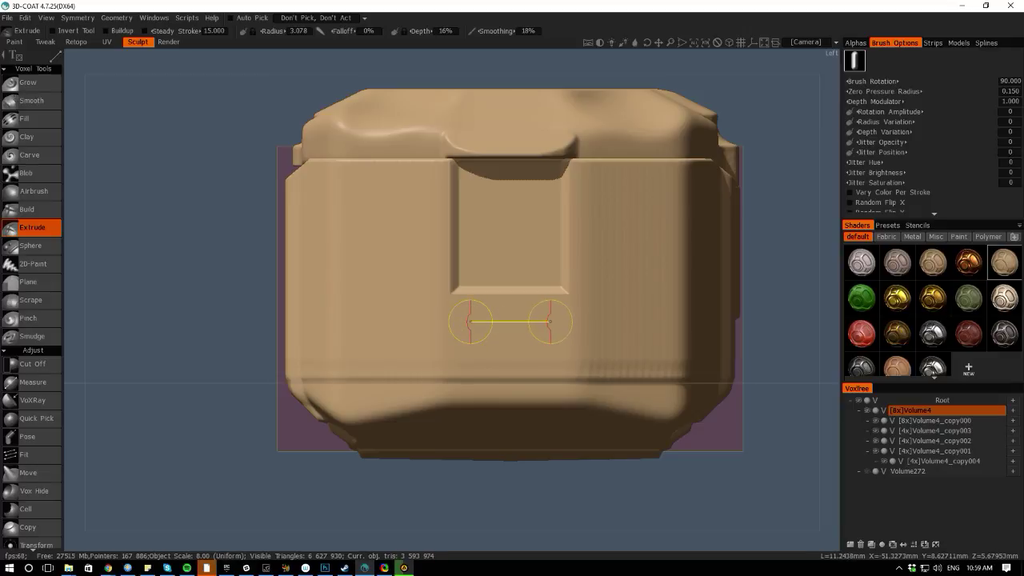
drag(550, 321, 550, 323)
key(ctrl+z)
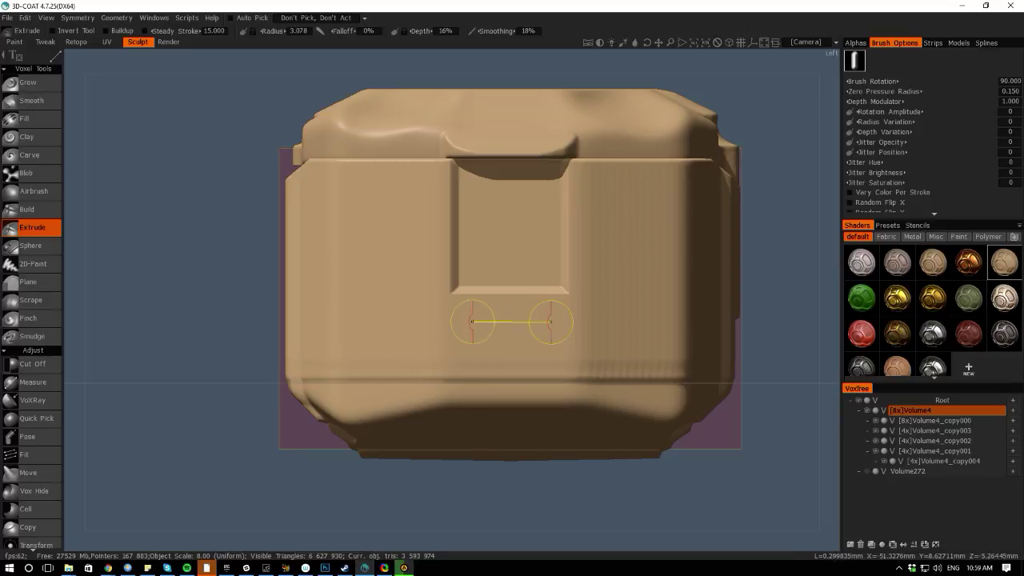
drag(471, 323, 466, 322)
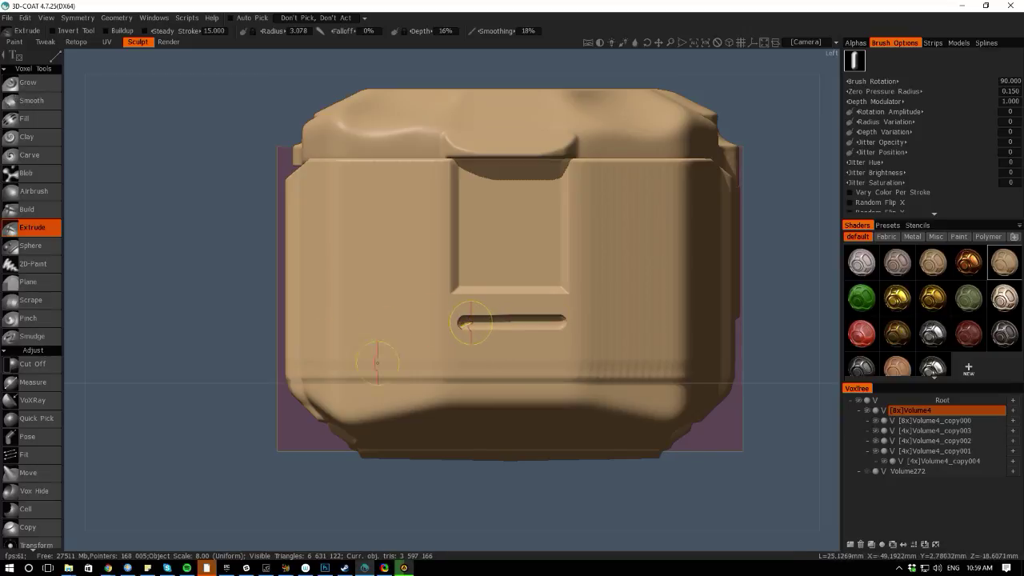
drag(583, 525, 421, 547)
right_drag(453, 320, 464, 377)
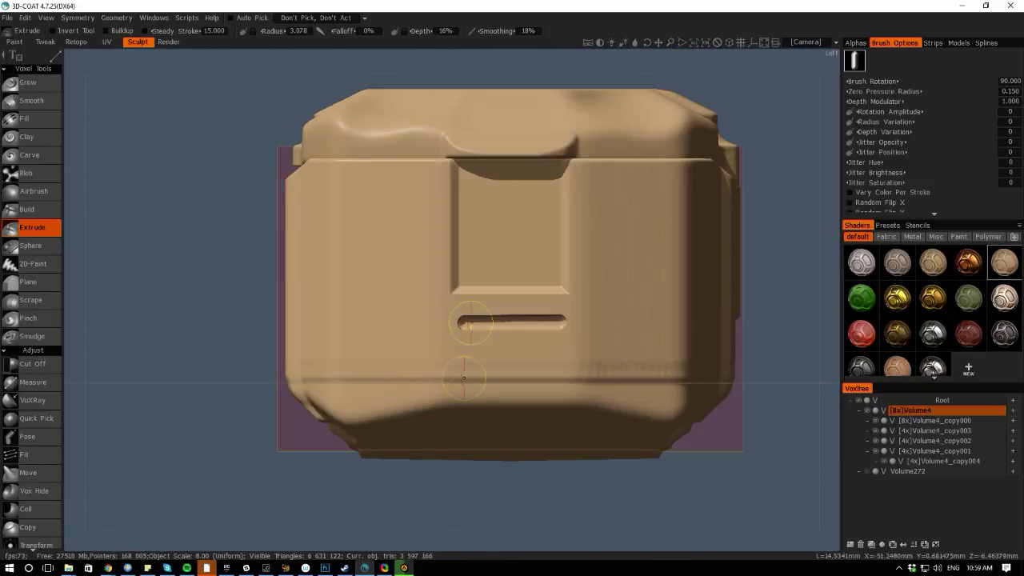
key(ctrl+z)
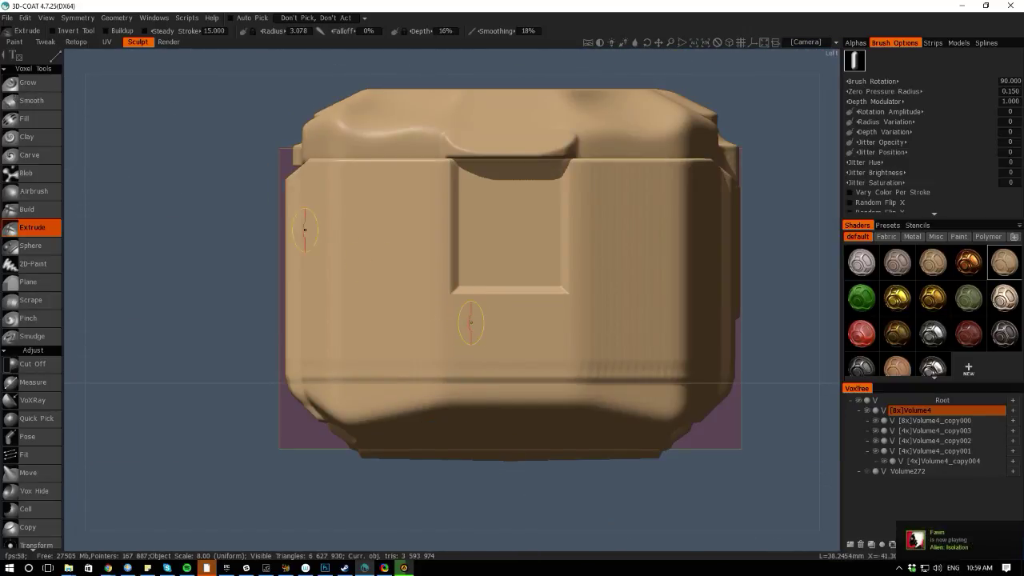
Switch to the closed-polygon stroke mode, try a small diamond recess below the panel at radius 1.751 and undo it
click(54, 57)
click(257, 59)
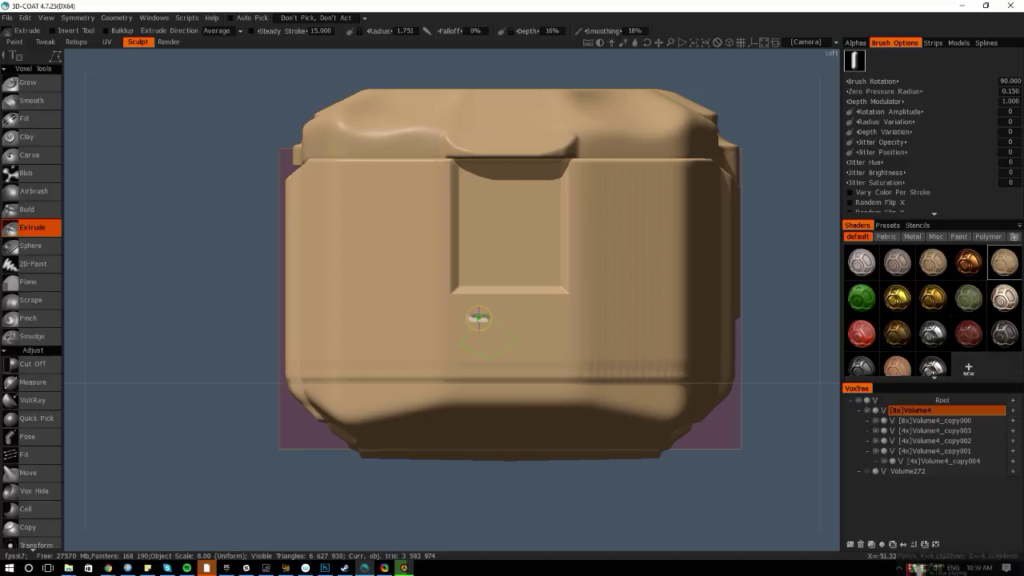
click(478, 318)
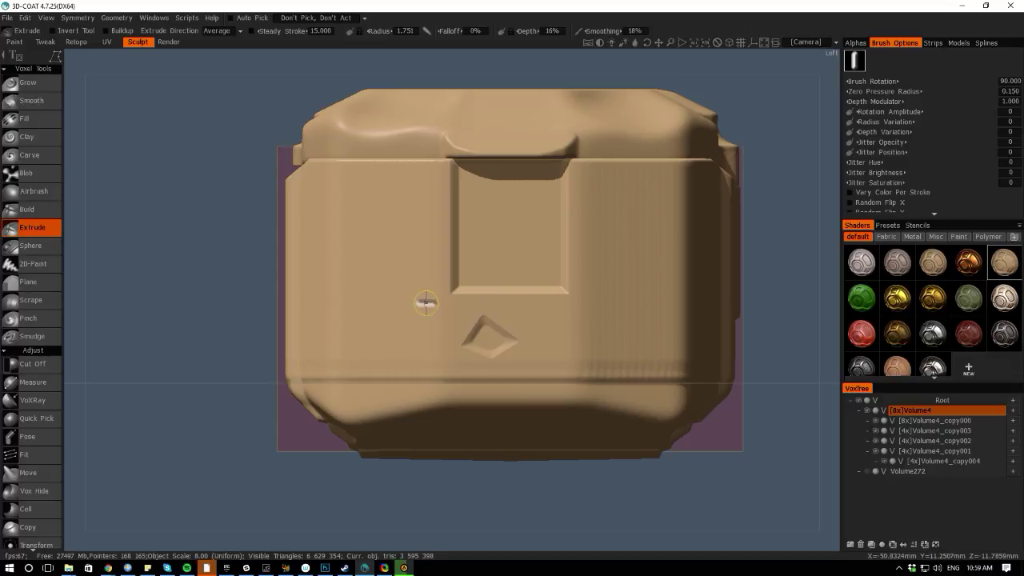
key(ctrl+z)
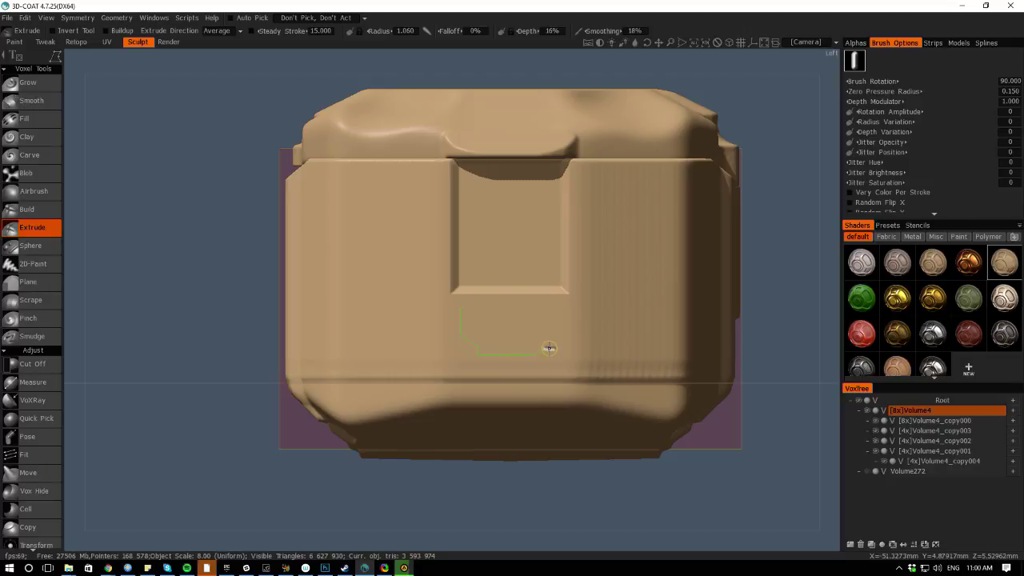
Try extruding a closed polygon with chamfered lower corners below the rectangular recess, using a brush radius of 1.060
click(561, 307)
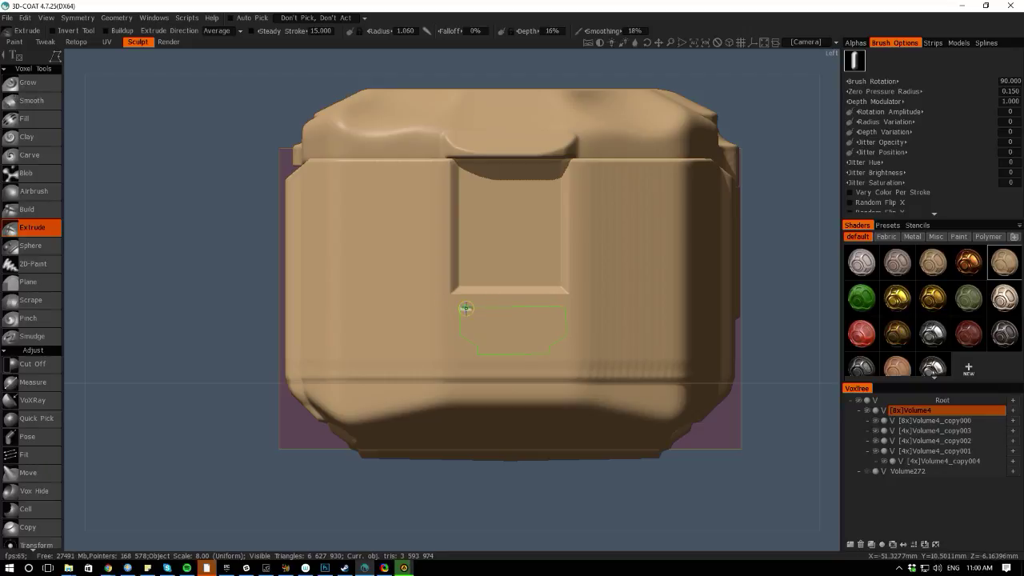
click(465, 308)
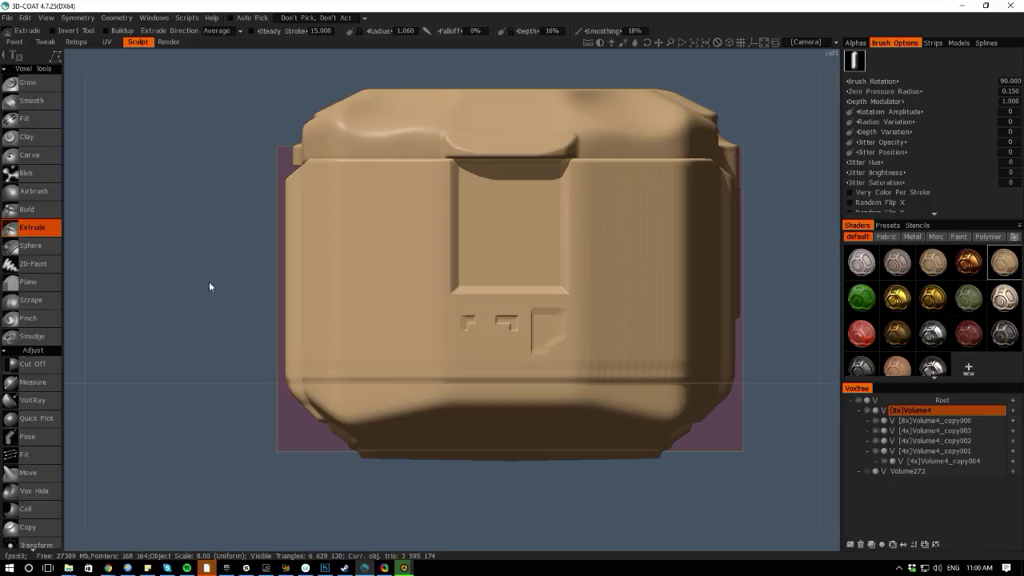
Select a T-shaped area just below the rectangular recess with the Pose tool, combining a wide bar with a narrower block beneath it
key(space)
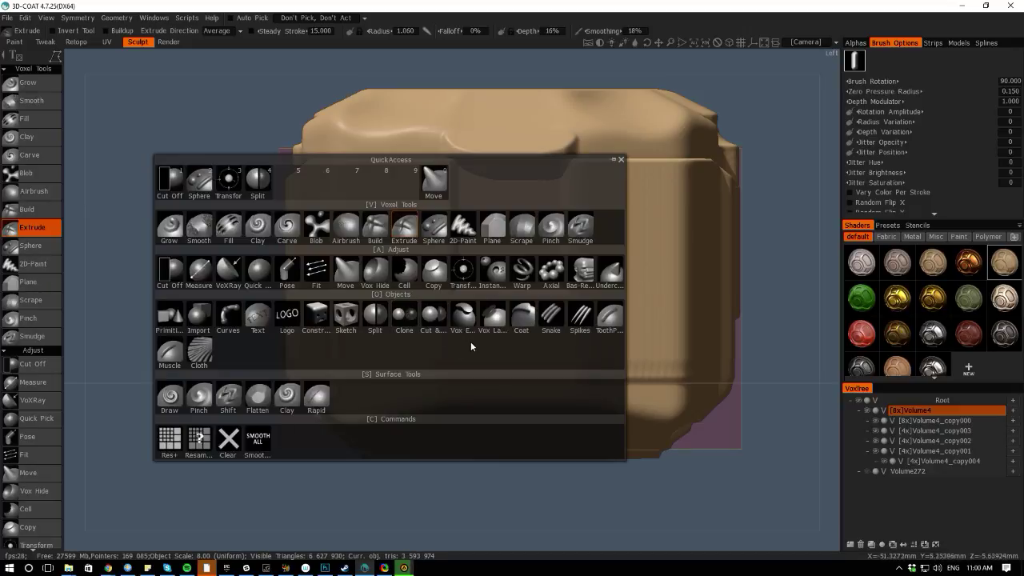
mouse_move(56, 55)
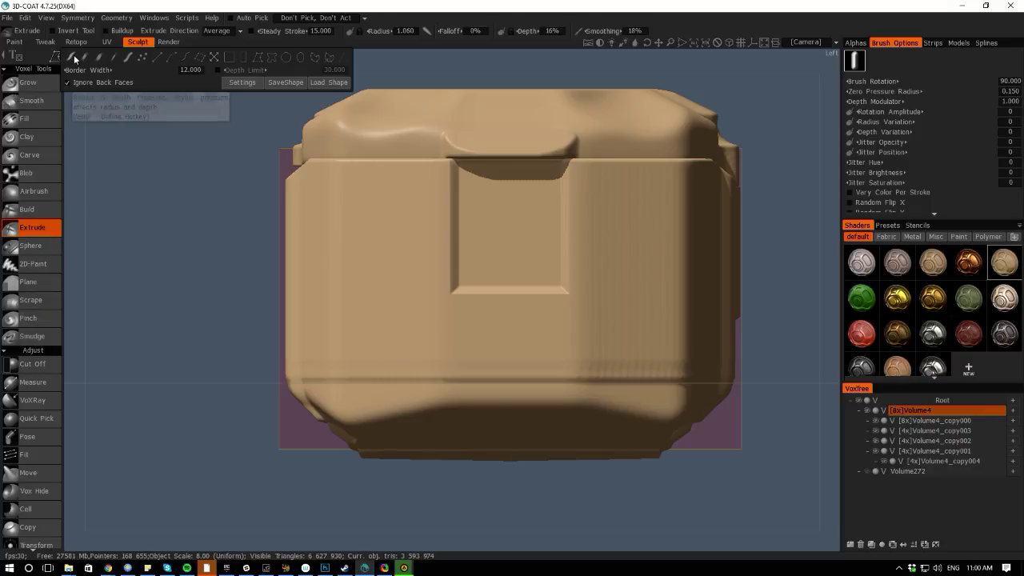
key(space)
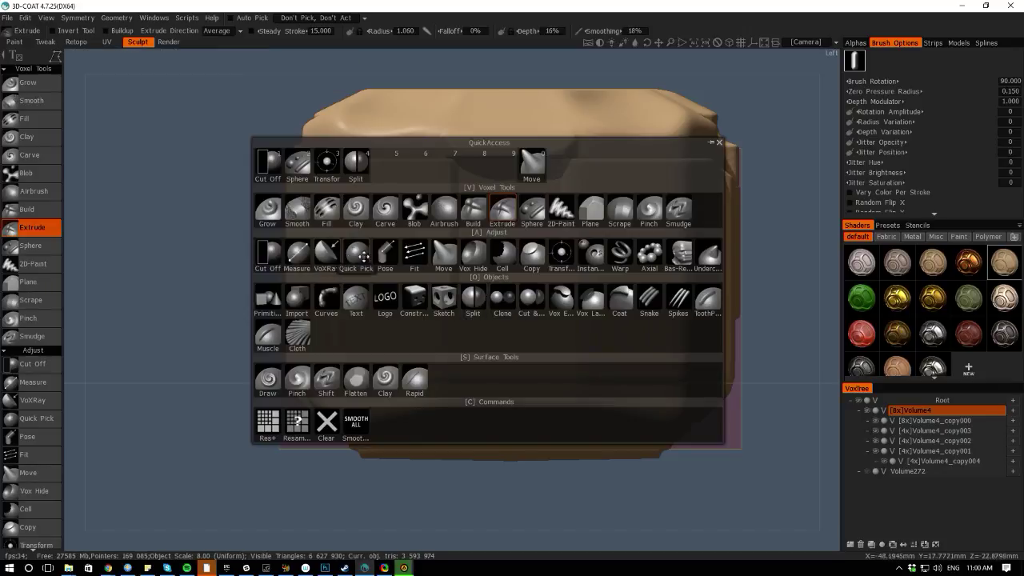
click(386, 255)
drag(462, 321, 550, 358)
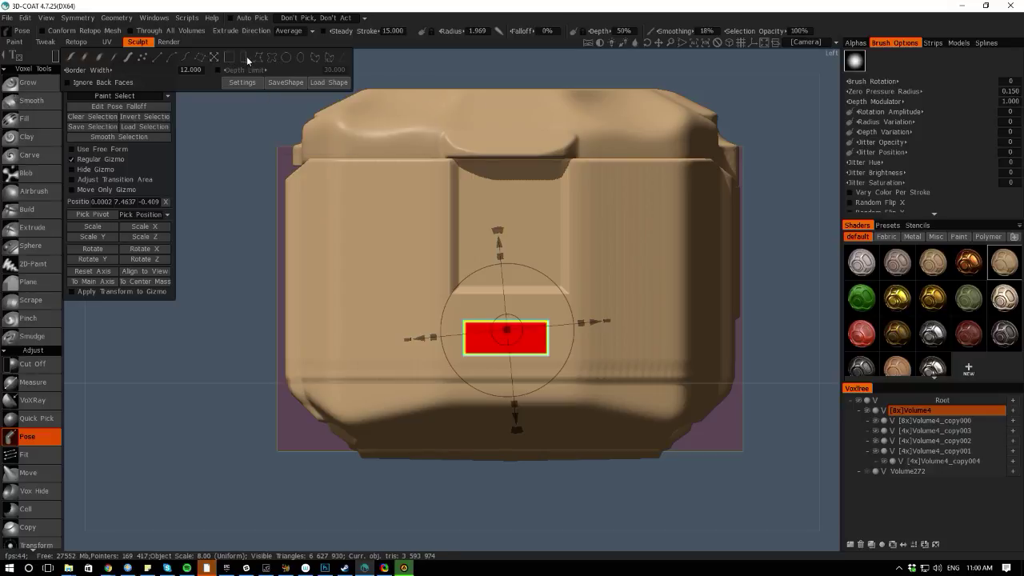
click(463, 311)
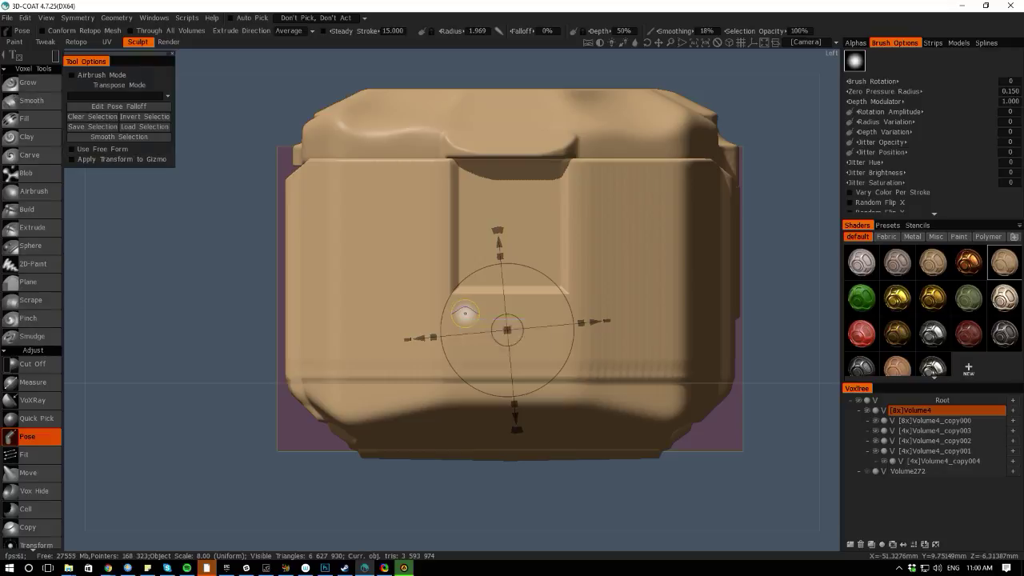
drag(457, 312, 560, 327)
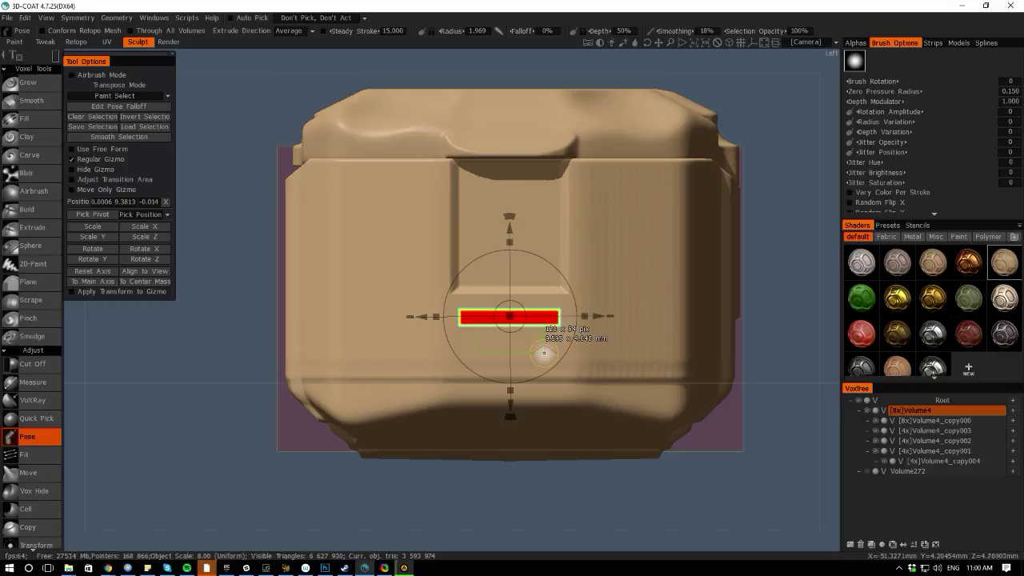
drag(544, 353, 545, 354)
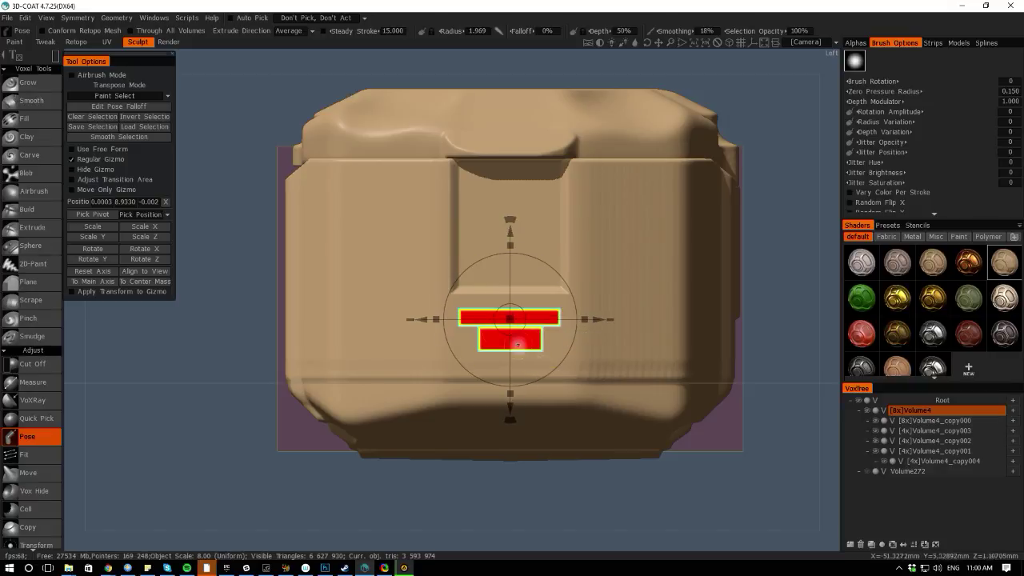
drag(482, 316, 538, 339)
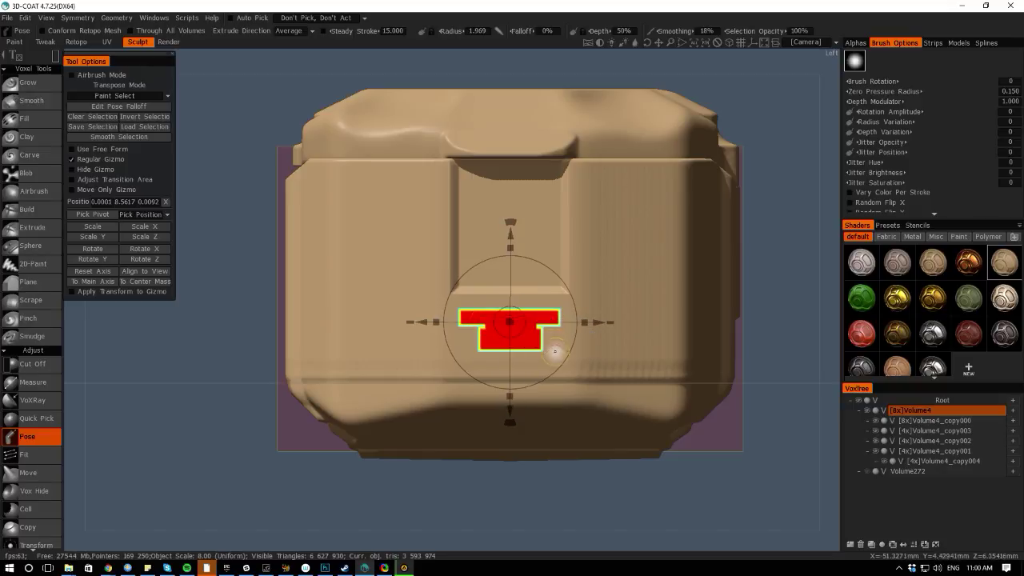
drag(478, 316, 541, 341)
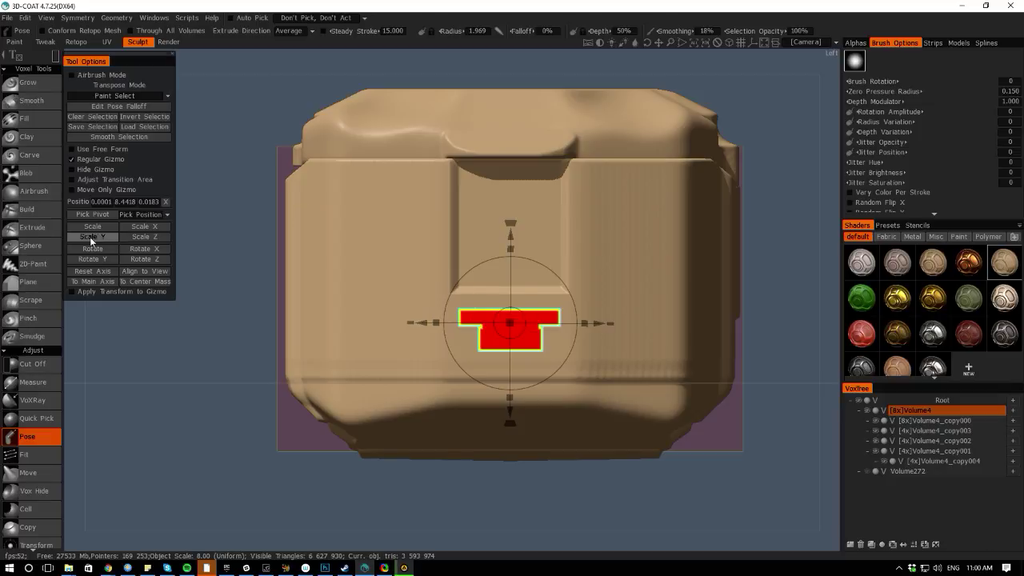
Smooth the edges of the T-shaped selection, push it slightly into the end wall and clear the selection
click(94, 138)
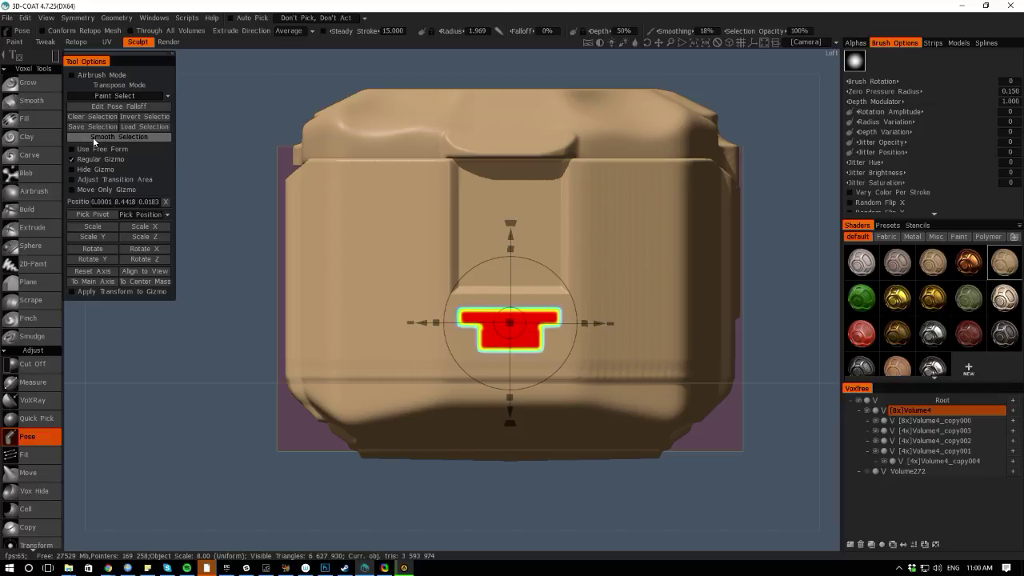
drag(87, 355, 48, 355)
drag(542, 304, 541, 310)
key(ctrl+z)
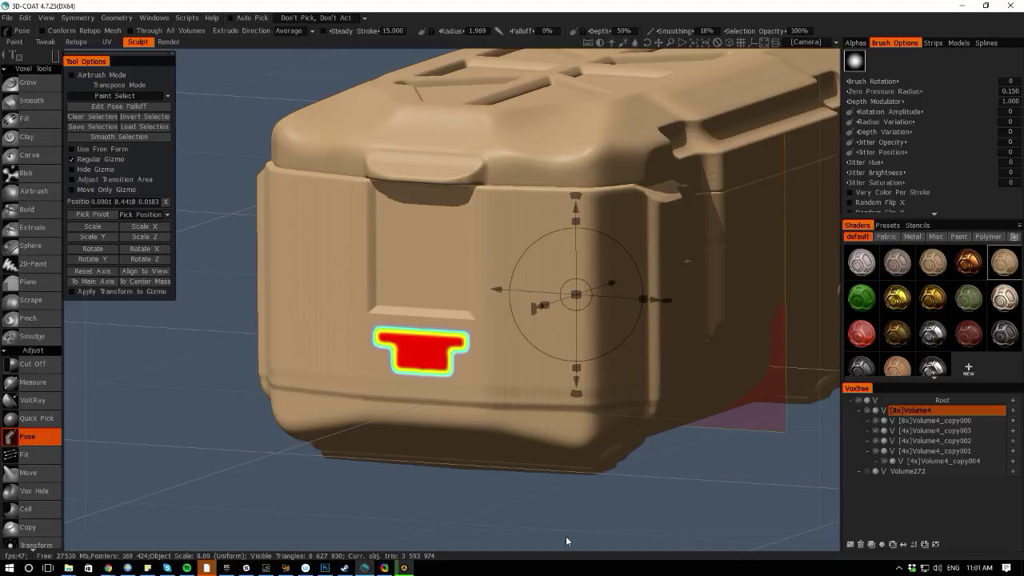
drag(566, 541, 517, 543)
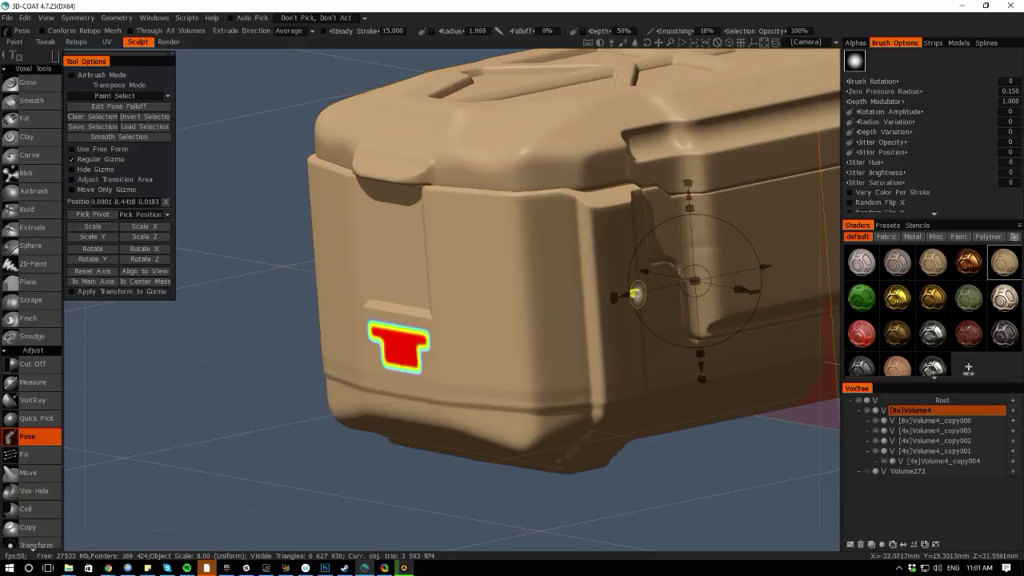
drag(624, 294, 636, 292)
key(ctrl+z)
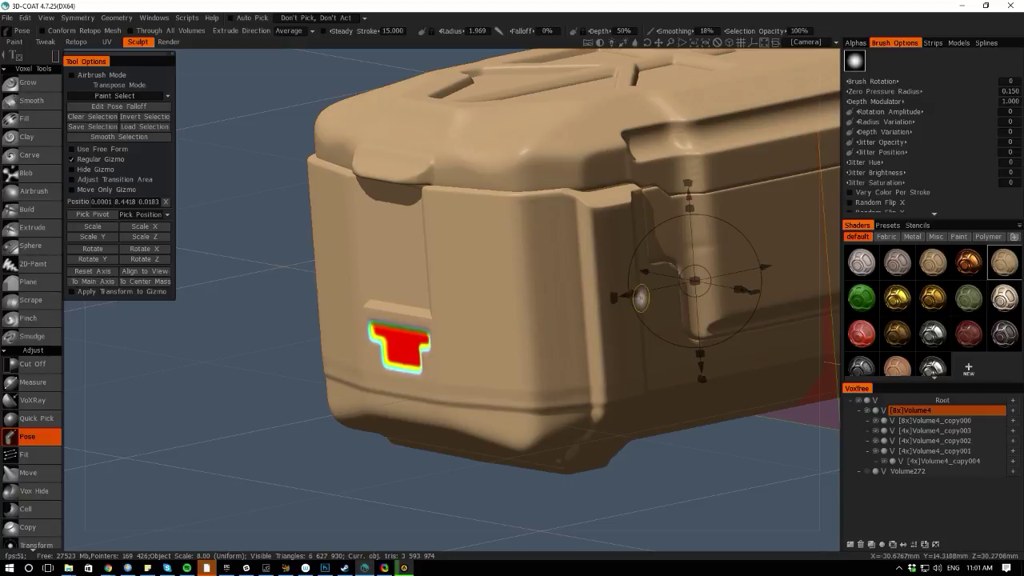
key(ctrl+d)
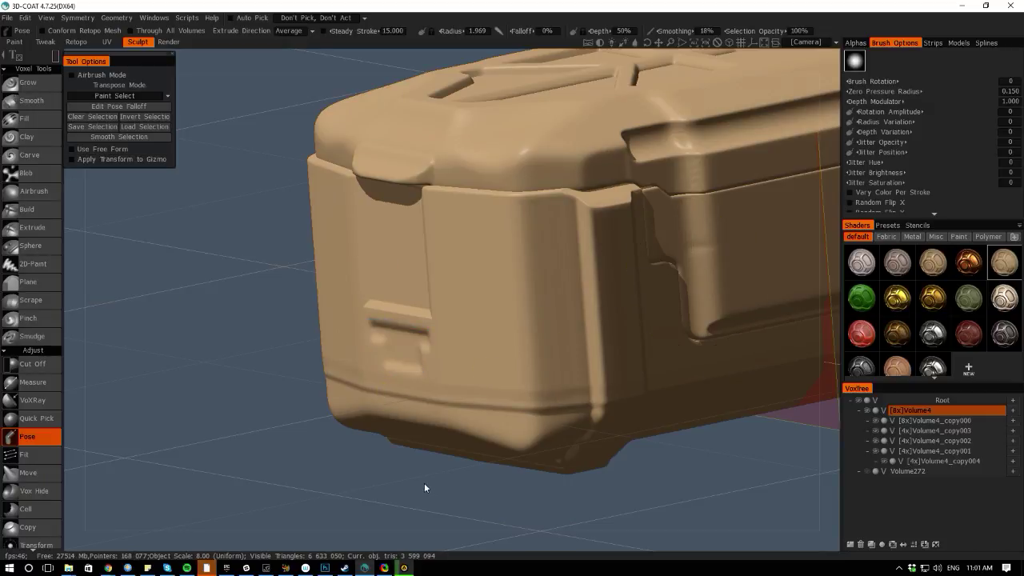
Select the outermost strip of the end wall in the bottom view, smooth the selection and move it slightly outward
drag(438, 526, 562, 510)
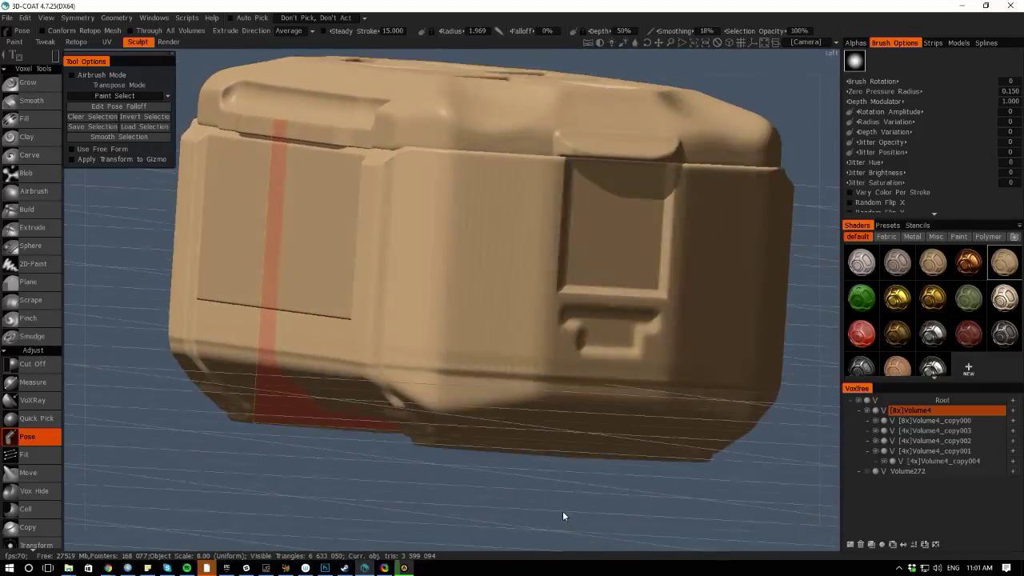
right_drag(563, 511, 262, 321)
drag(106, 247, 481, 369)
middle_drag(646, 354, 503, 338)
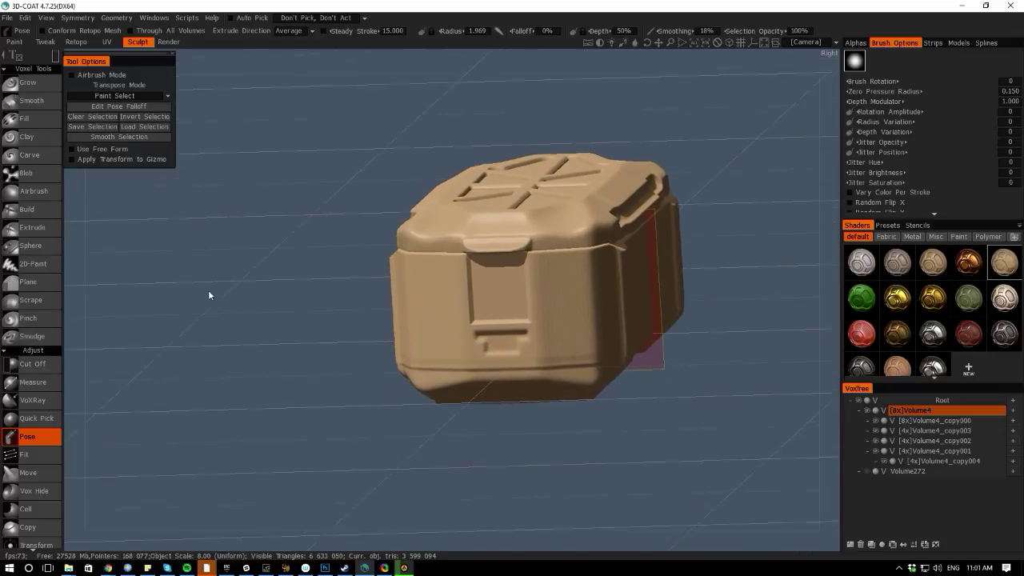
right_drag(208, 290, 358, 317)
drag(78, 283, 233, 502)
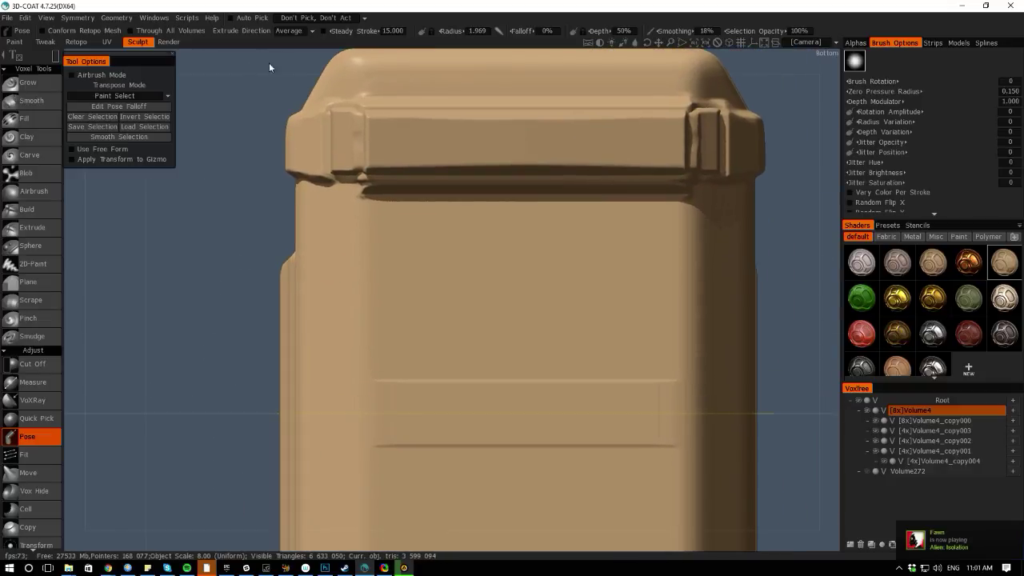
drag(268, 62, 221, 349)
key(space)
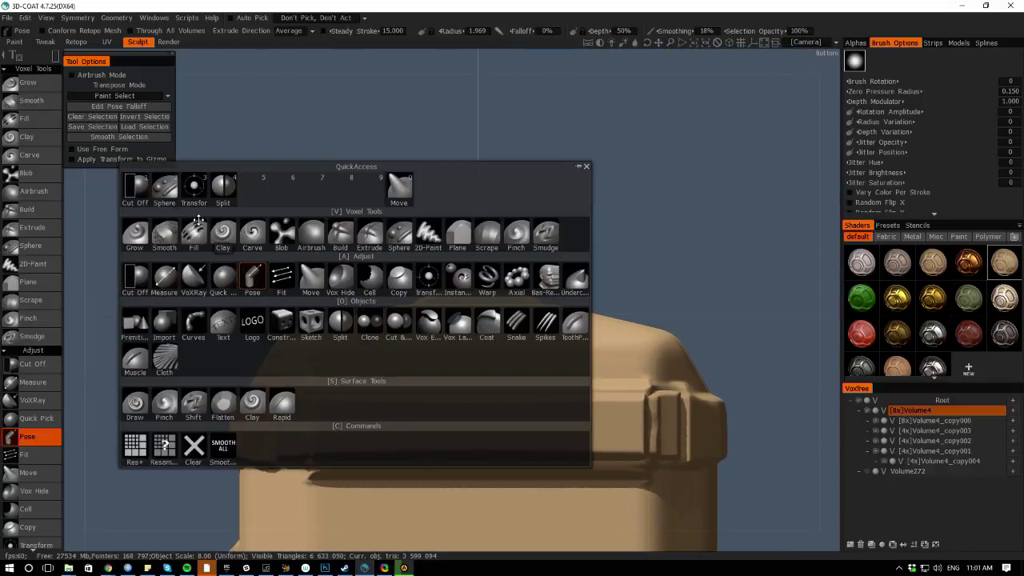
key(space)
drag(401, 280, 566, 288)
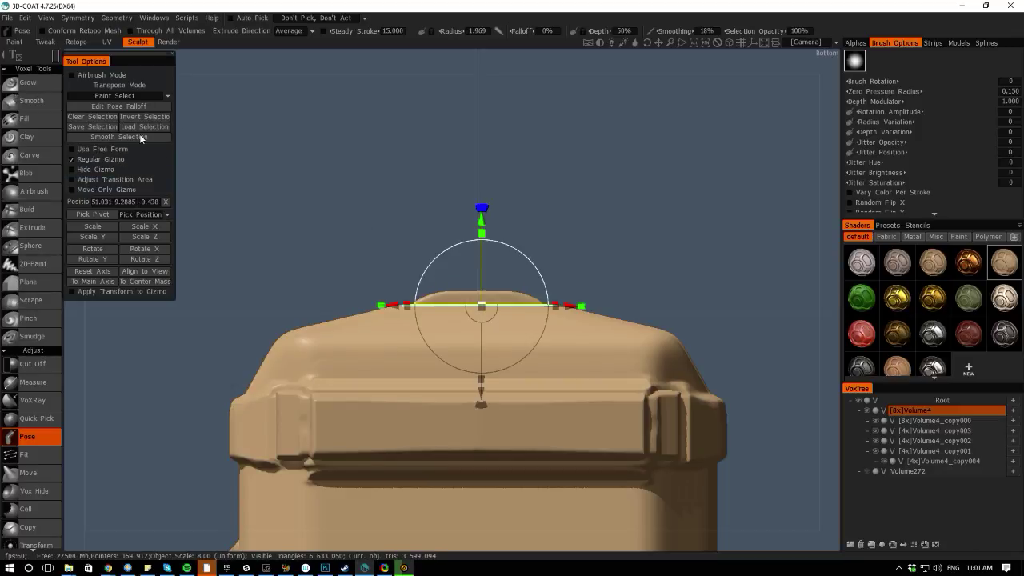
mouse_move(255, 72)
mouse_down()
mouse_move(252, 110)
mouse_move(251, 71)
mouse_up()
drag(482, 224, 481, 217)
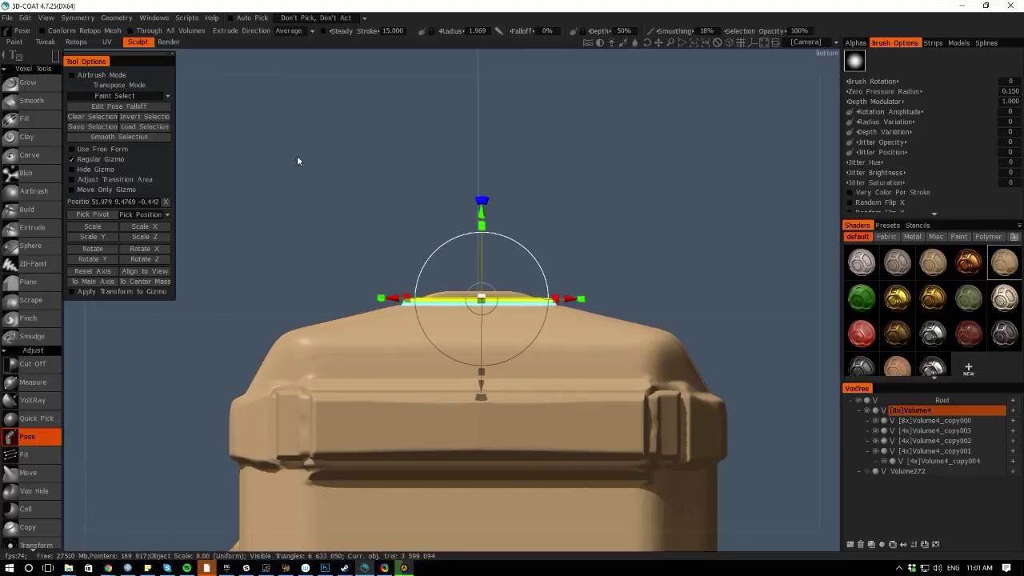
Disable the Cut Off depth limit and trim the protruding strip of the end wall flat with a rectangular cut
key(space)
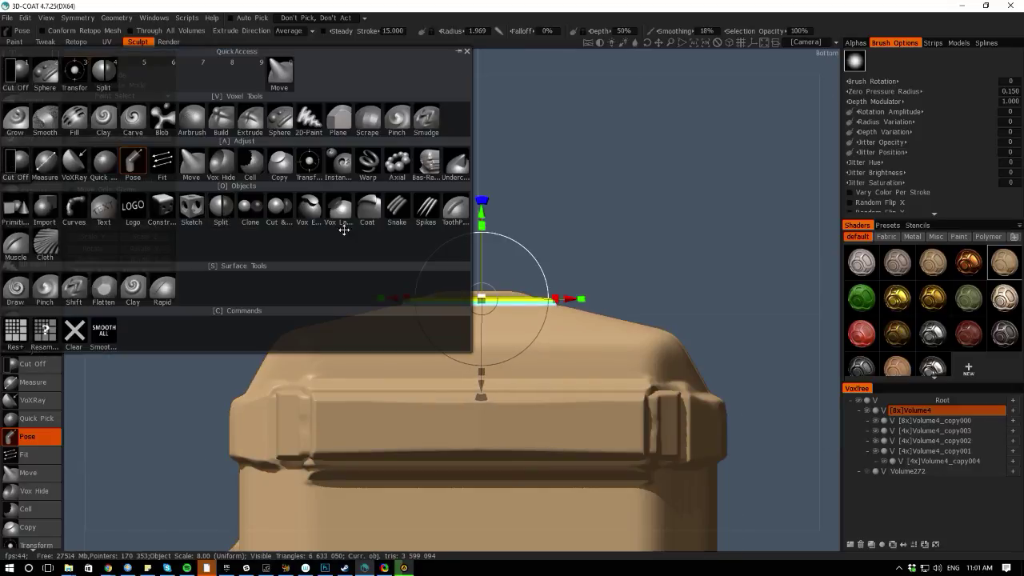
key(1)
mouse_move(55, 58)
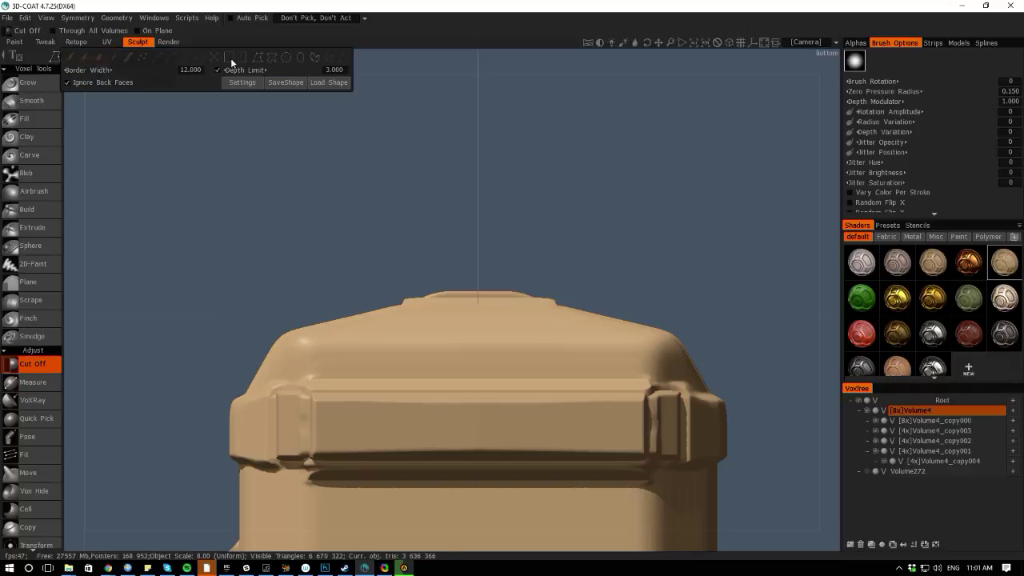
drag(346, 245, 602, 300)
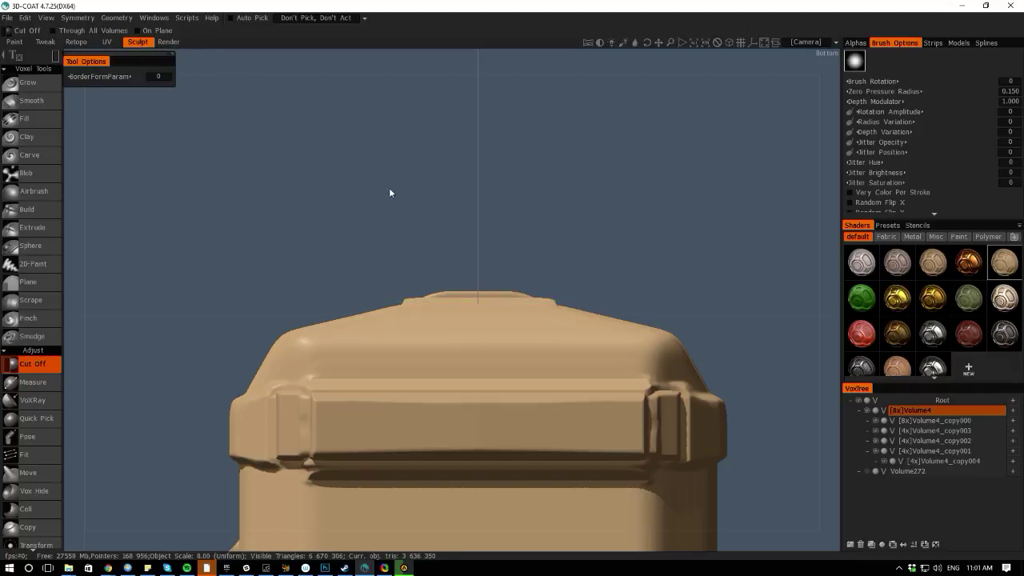
drag(276, 70, 259, 141)
middle_drag(259, 147, 303, 176)
drag(352, 241, 602, 304)
mouse_move(62, 58)
click(218, 70)
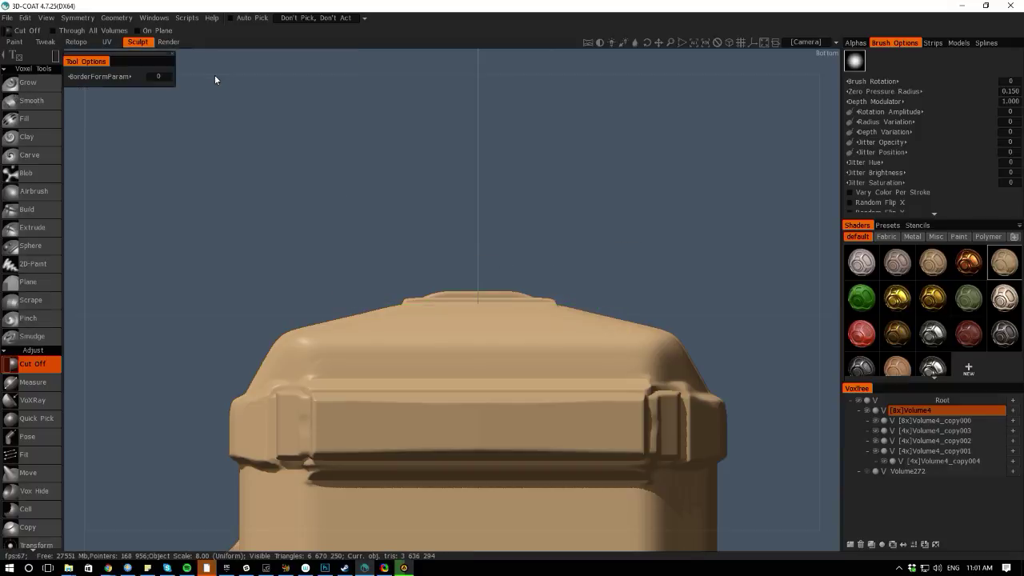
drag(377, 244, 606, 304)
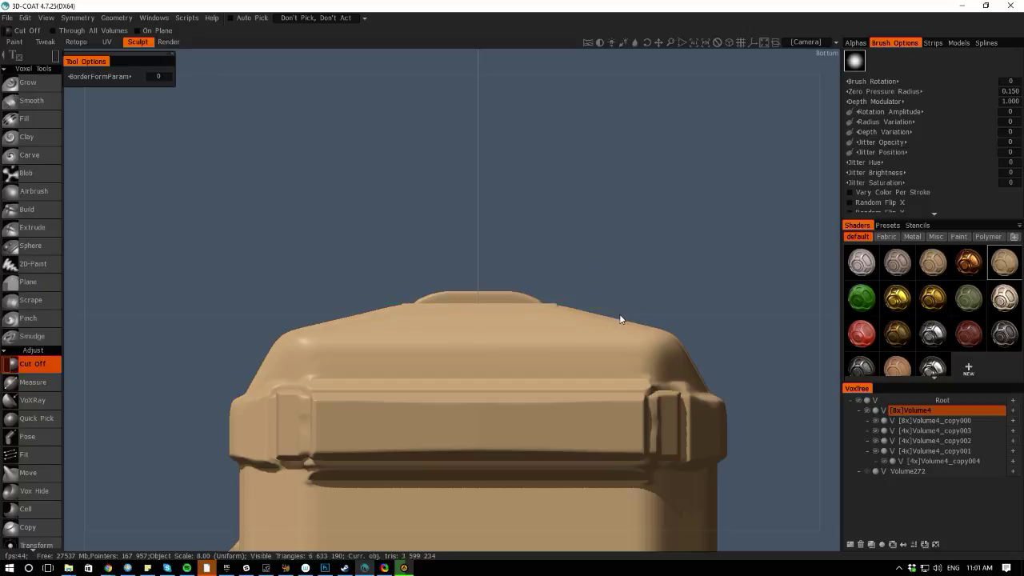
drag(374, 258, 592, 304)
Hide the viewport grid while viewing the long side of the case
alt+drag(312, 78, 325, 366)
alt+middle_drag(325, 365, 310, 114)
alt+right_drag(311, 113, 233, 395)
drag(455, 519, 447, 499)
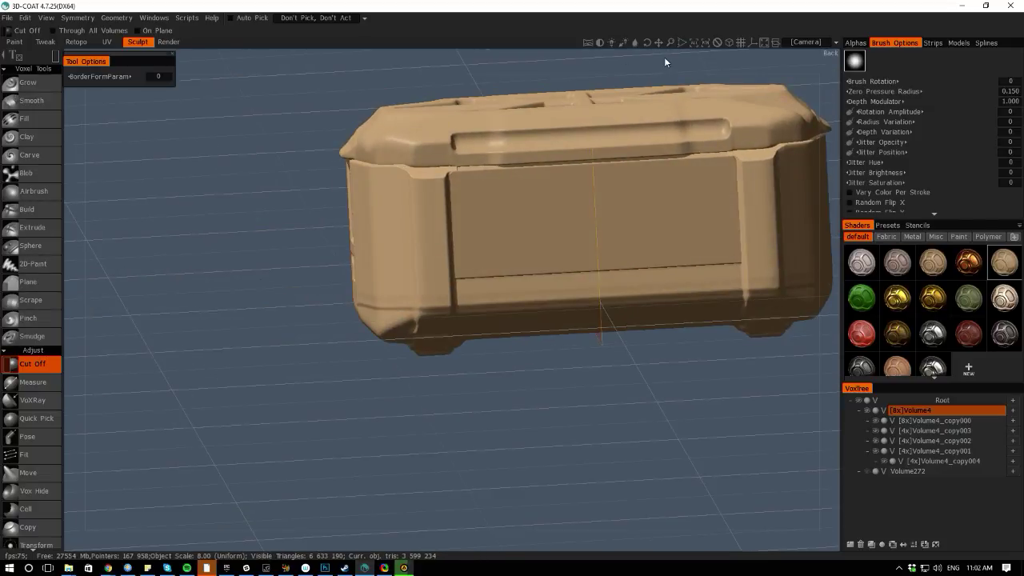
click(741, 42)
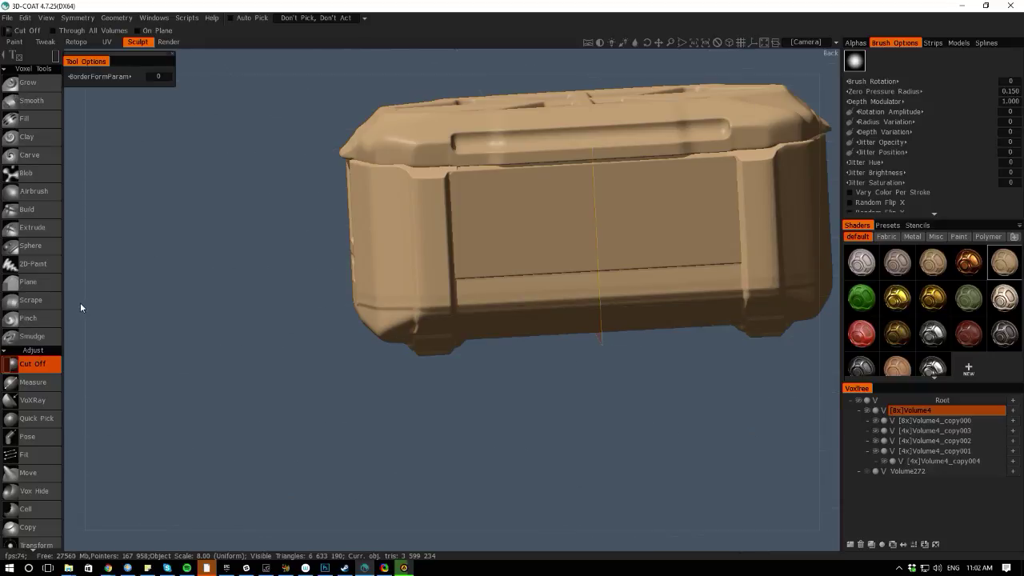
Cut a small circular groove about 0.9 mm across into the end wall's outer edge, just above the lower bevel, from the side view
drag(80, 307, 292, 337)
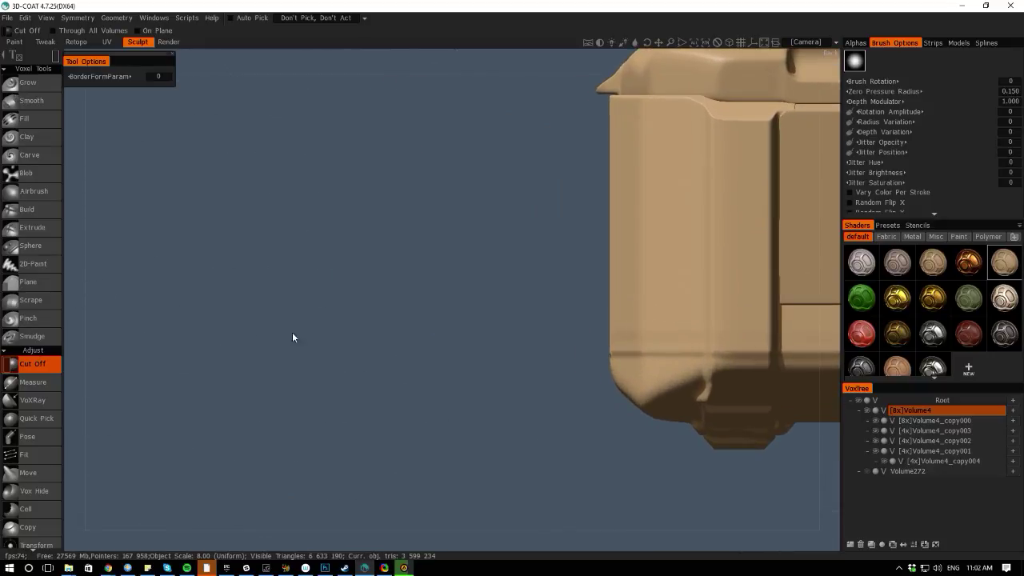
drag(78, 315, 119, 129)
drag(420, 344, 439, 349)
drag(85, 306, 322, 334)
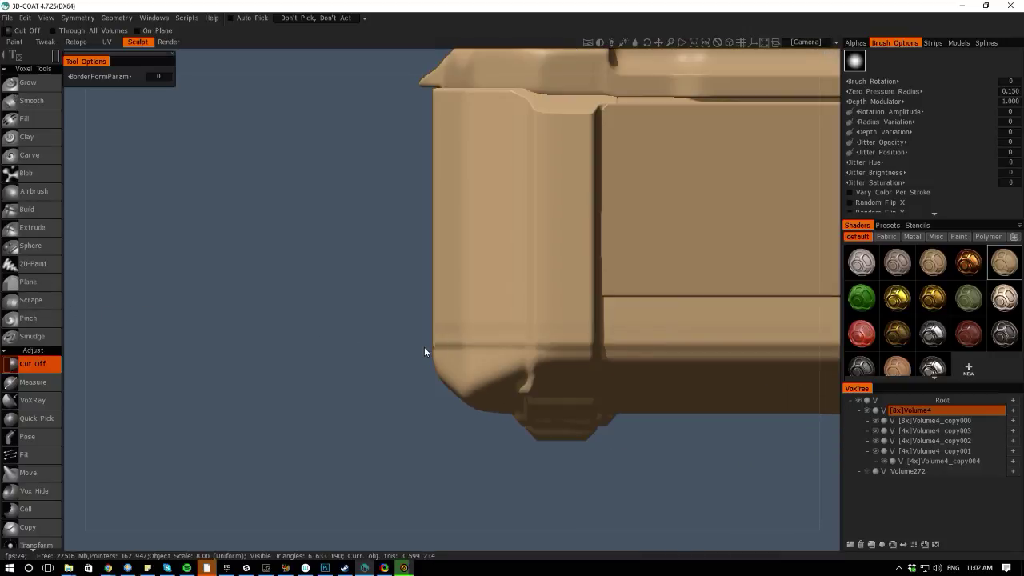
click(58, 57)
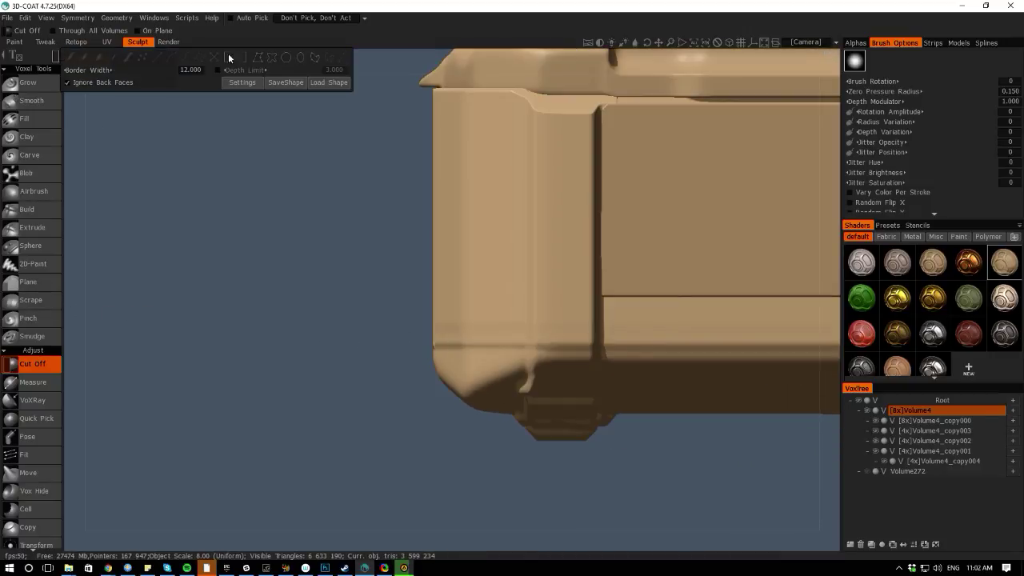
click(288, 58)
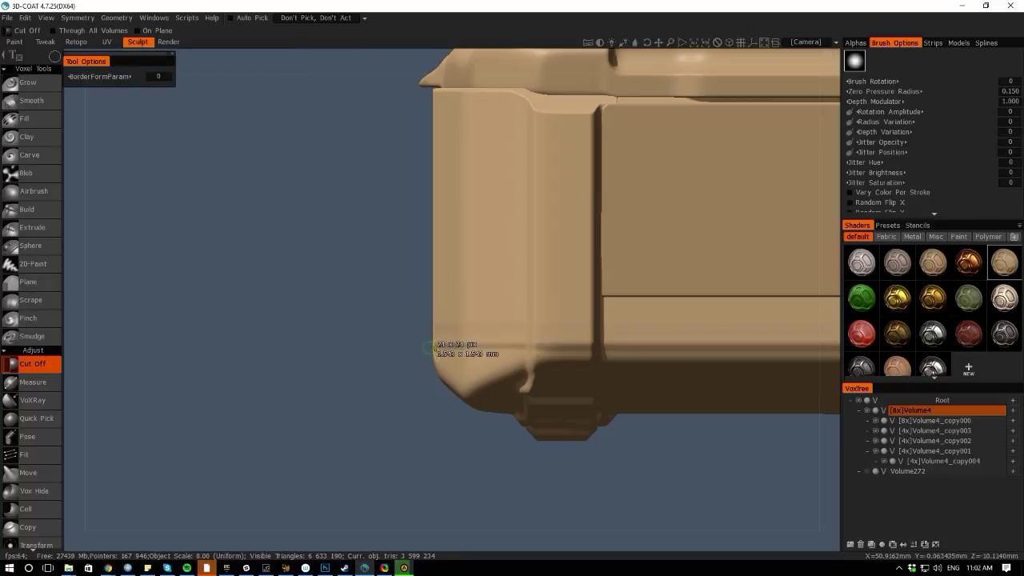
scroll(434, 351, down, 2)
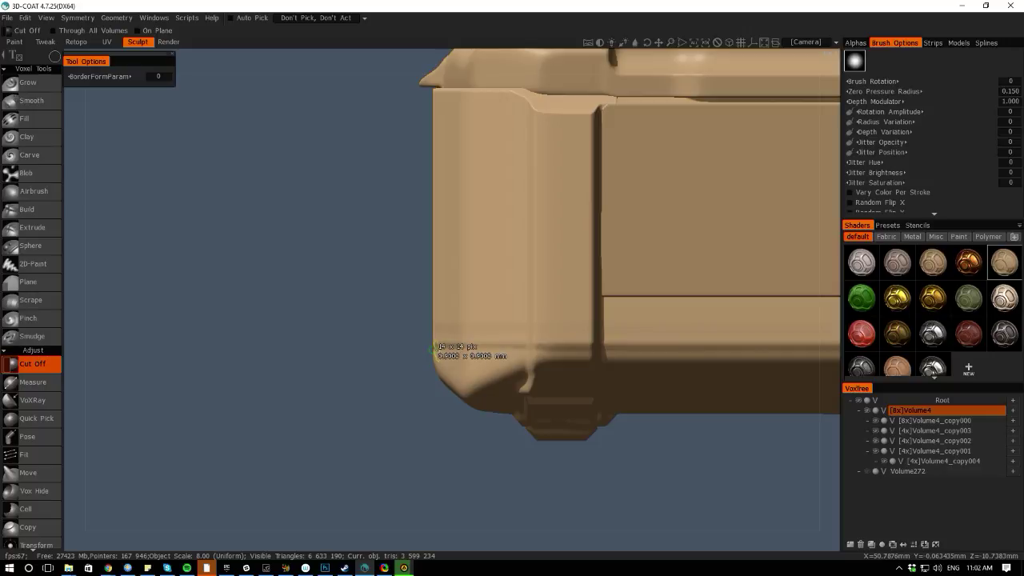
click(434, 349)
Try to cut a small circular groove just above the lower bevel along the long side, from the end view
drag(70, 301, 120, 317)
right_drag(296, 355, 144, 284)
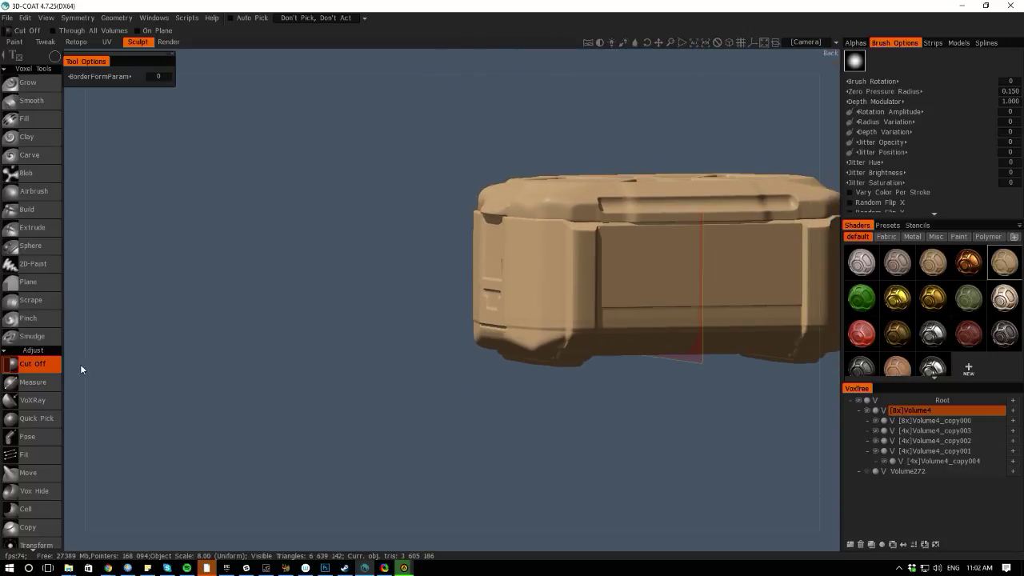
drag(80, 363, 311, 347)
right_drag(312, 347, 516, 372)
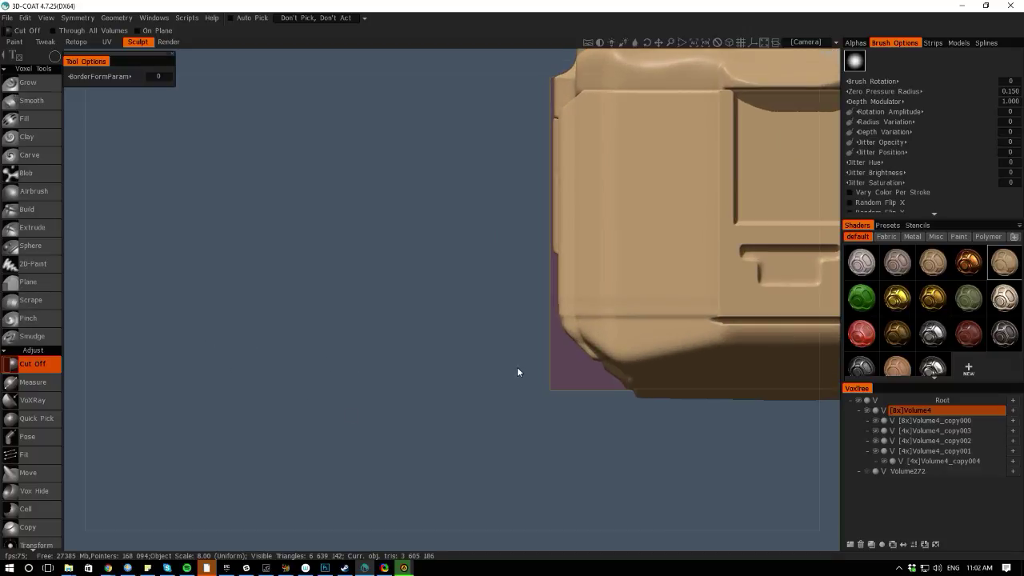
middle_drag(516, 372, 317, 381)
right_drag(318, 381, 365, 350)
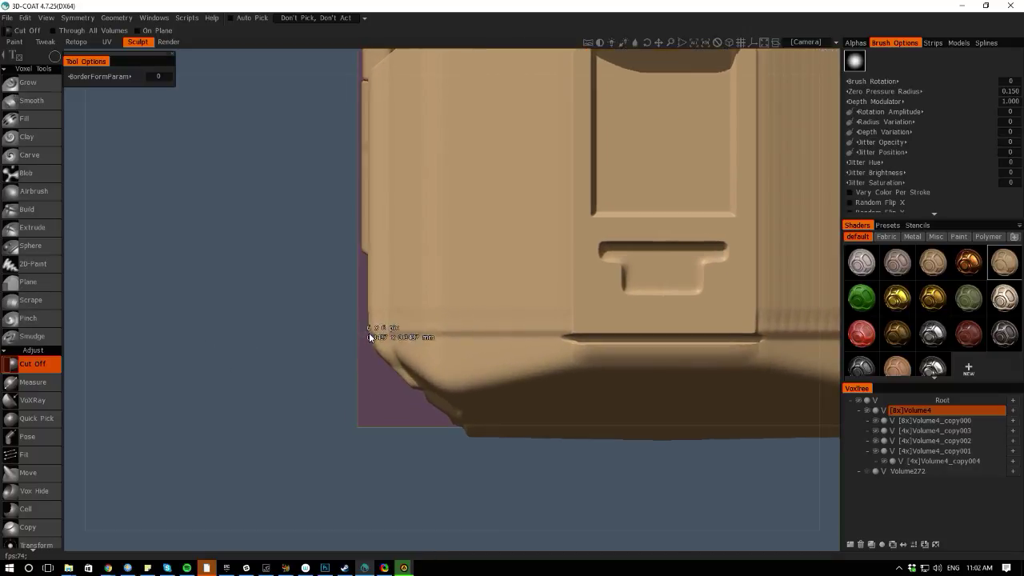
drag(378, 340, 373, 337)
Examine the case's lower bevels and feet from below, from the front and from the end wall
drag(79, 322, 139, 327)
middle_drag(501, 499, 494, 486)
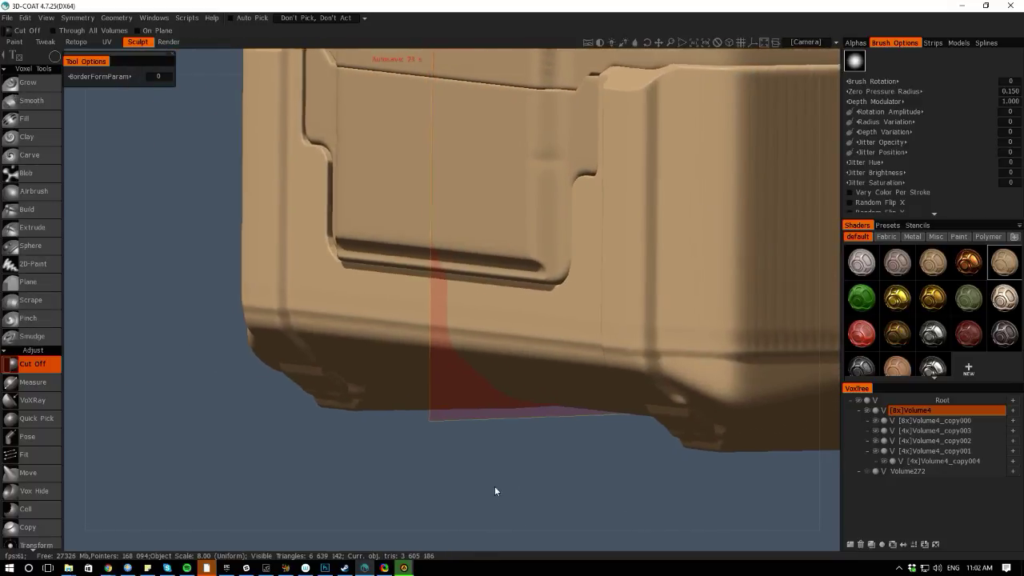
right_drag(495, 485, 244, 357)
drag(74, 335, 167, 329)
middle_drag(166, 329, 230, 363)
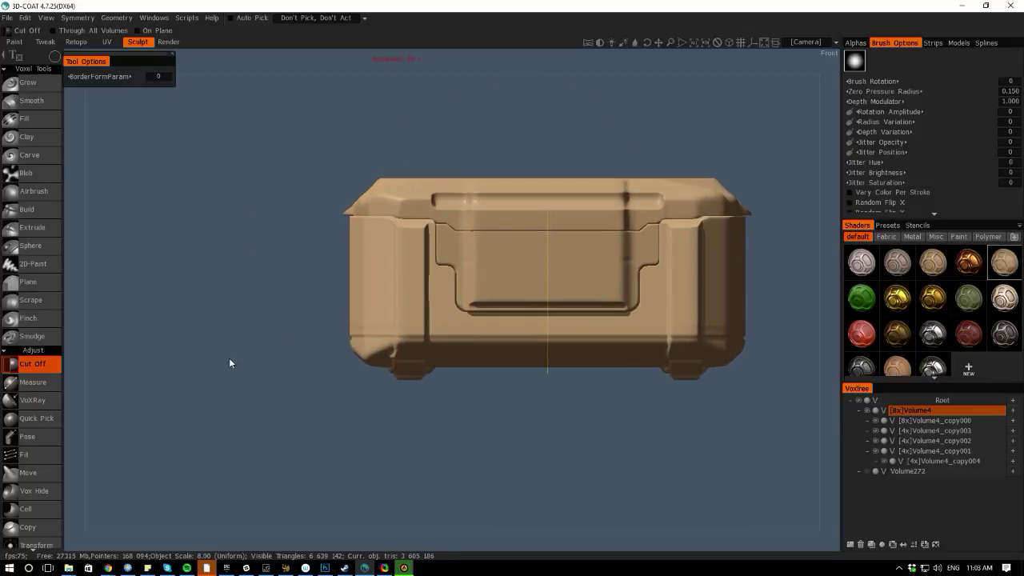
drag(77, 330, 306, 174)
middle_drag(307, 174, 284, 291)
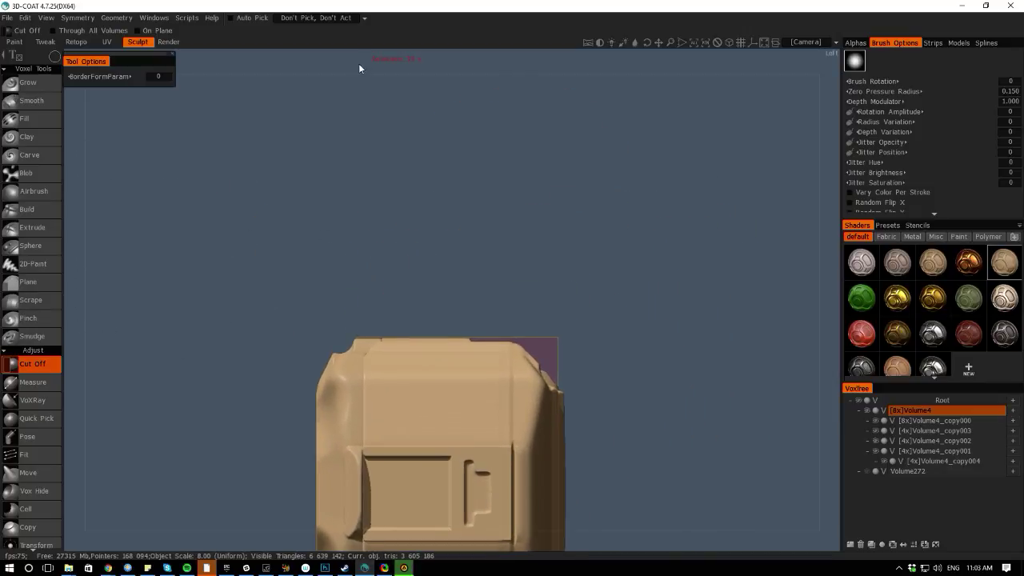
drag(359, 69, 326, 103)
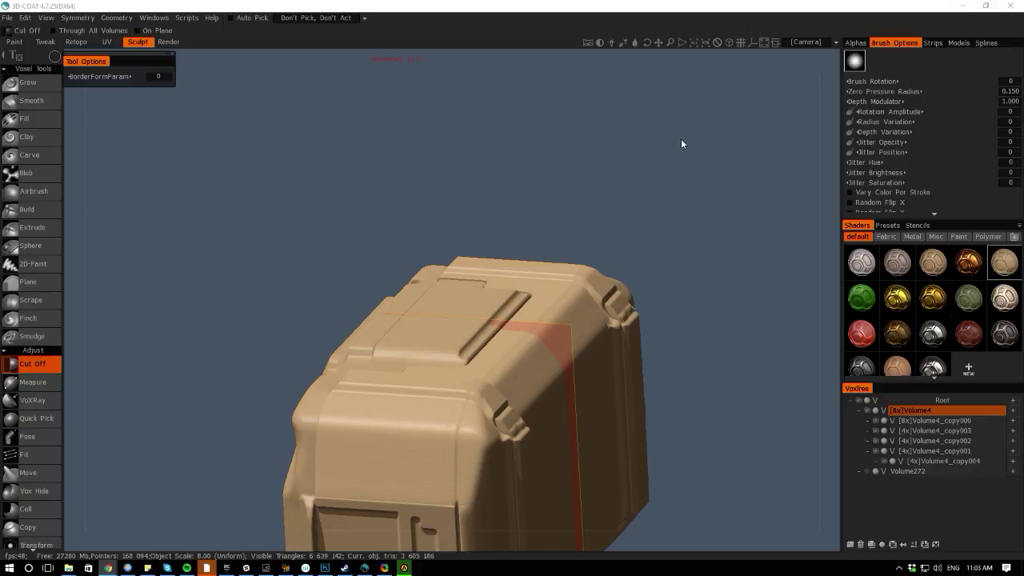
Bring the Hangouts browser window over the viewport to view the shared backpack sketch, and move it back off screen
drag(1023, 146, 411, 63)
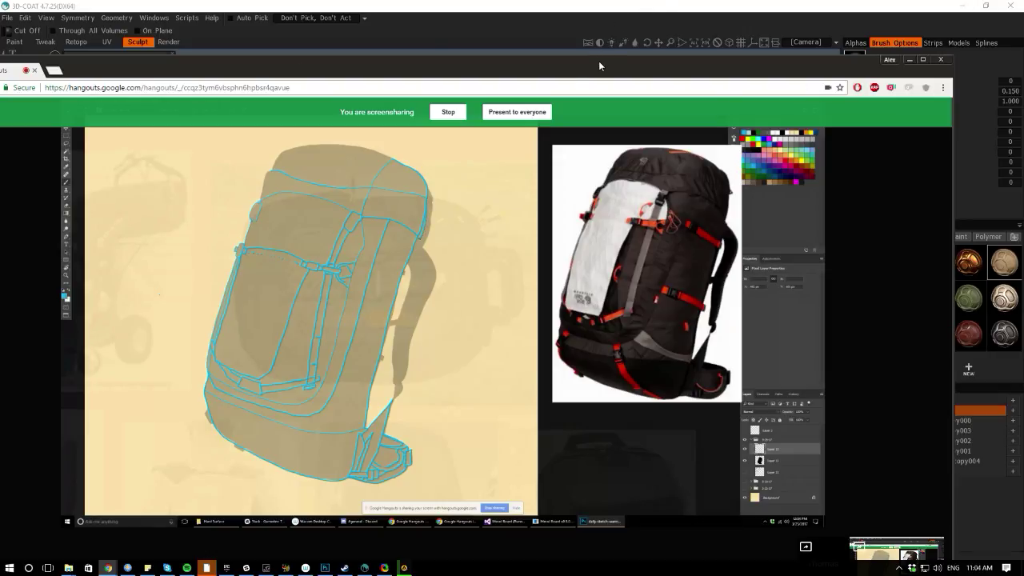
drag(599, 66, 1023, 50)
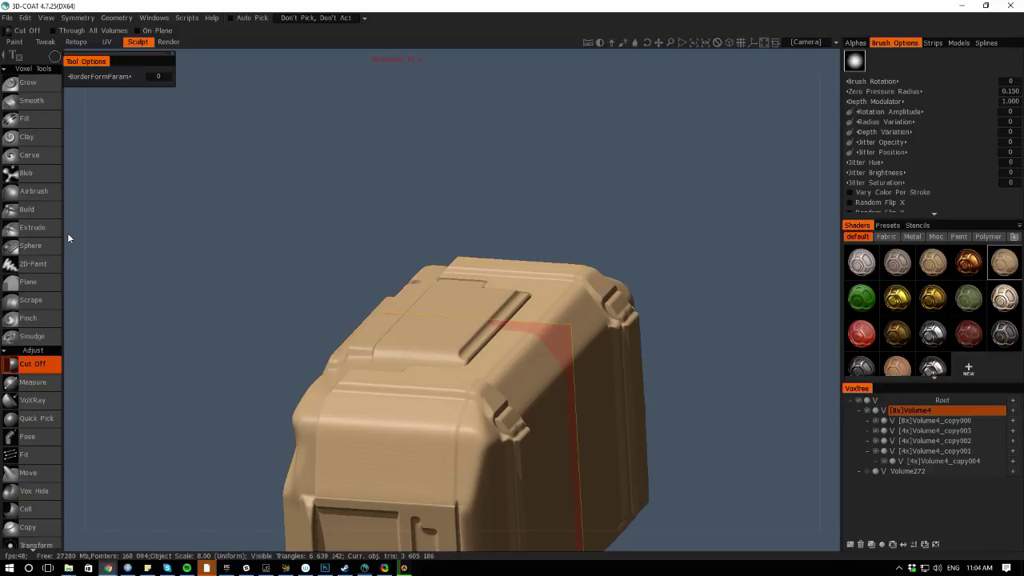
Add a new empty child volume under the [8x]Volume4_copy000 layer
shift+drag(74, 238, 110, 194)
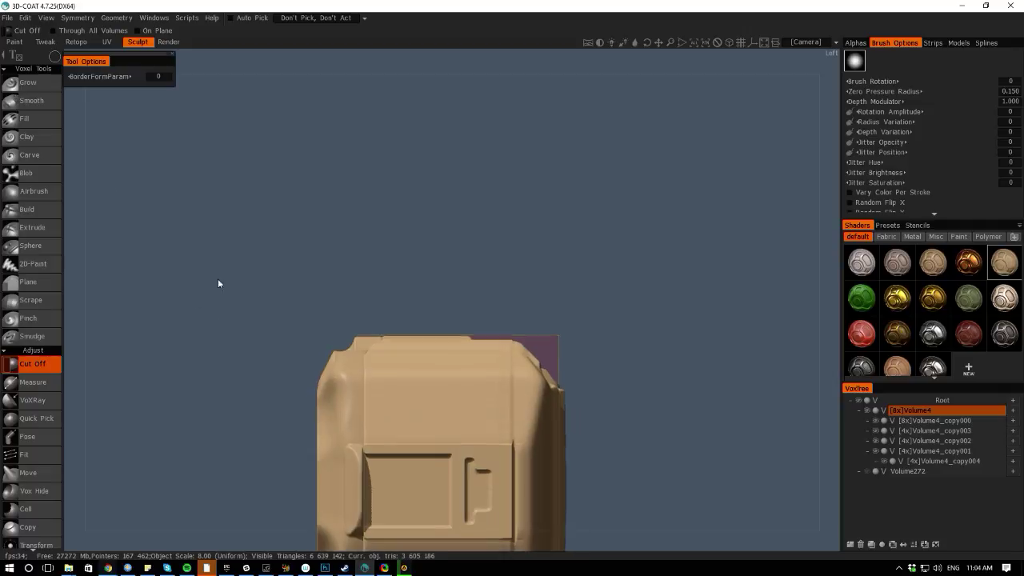
mouse_move(67, 252)
mouse_down()
mouse_move(109, 246)
mouse_move(145, 148)
mouse_move(143, 96)
mouse_move(229, 31)
mouse_move(176, 208)
mouse_move(107, 238)
mouse_move(223, 185)
mouse_move(64, 401)
mouse_move(101, 214)
mouse_move(164, 242)
mouse_move(286, 223)
mouse_move(157, 274)
mouse_move(125, 313)
mouse_move(330, 218)
mouse_move(192, 201)
mouse_move(247, 149)
mouse_move(269, 80)
mouse_move(252, 160)
mouse_up()
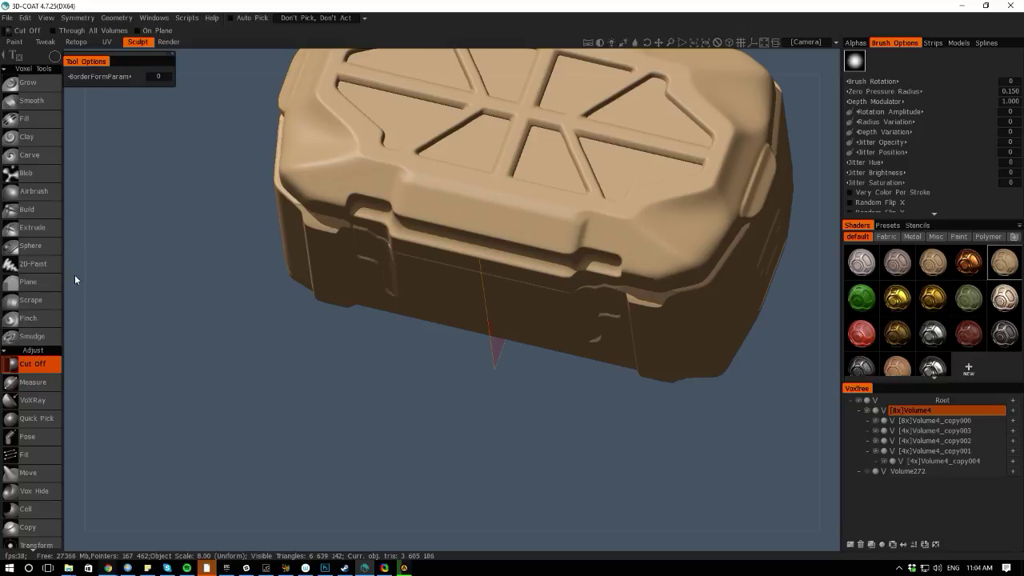
mouse_move(74, 279)
mouse_down()
mouse_move(80, 178)
mouse_move(50, 189)
mouse_move(118, 221)
mouse_move(96, 205)
mouse_move(110, 251)
mouse_move(102, 286)
mouse_move(155, 213)
mouse_move(167, 285)
mouse_up()
key(space)
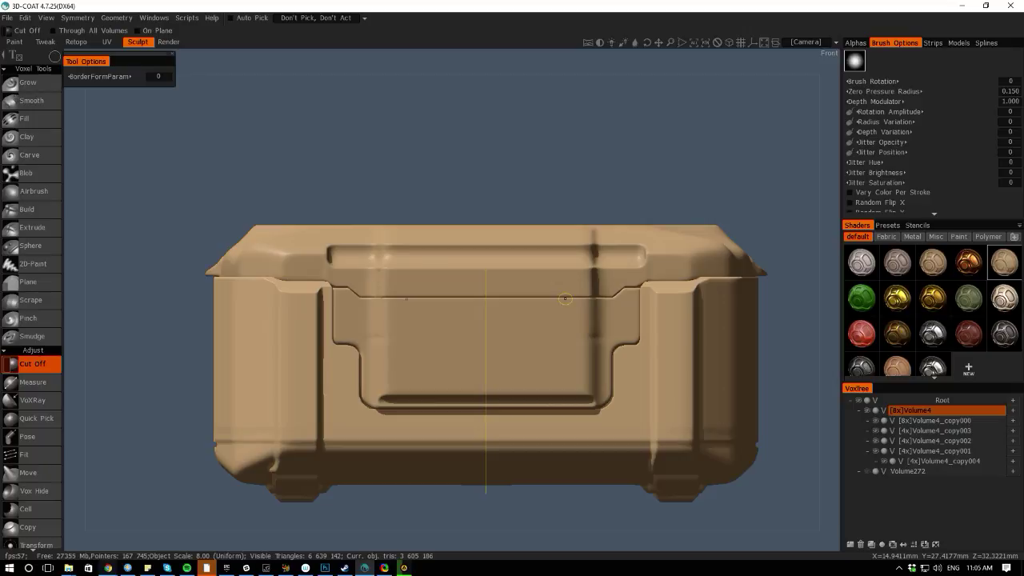
alt+drag(78, 199, 84, 329)
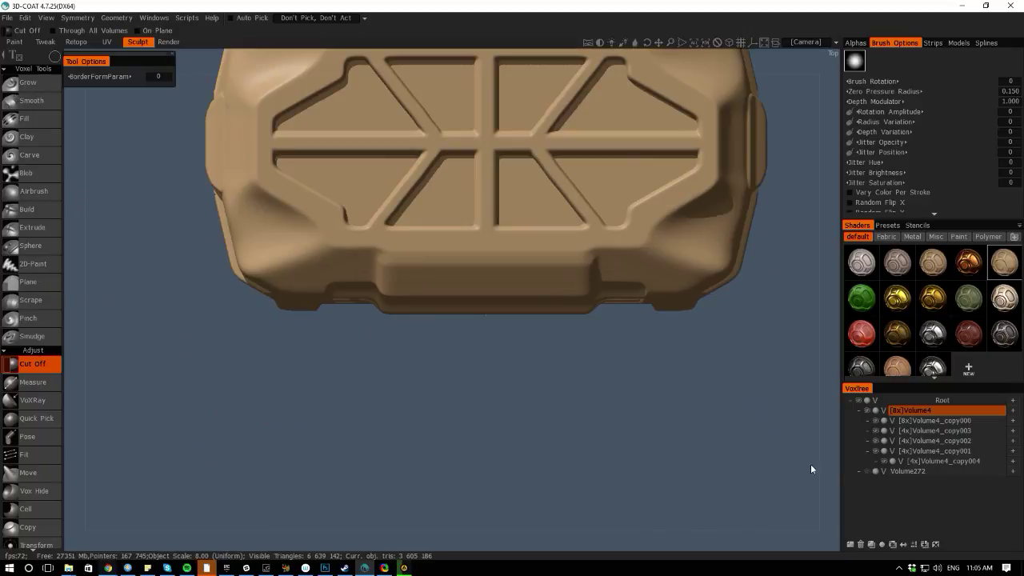
click(937, 461)
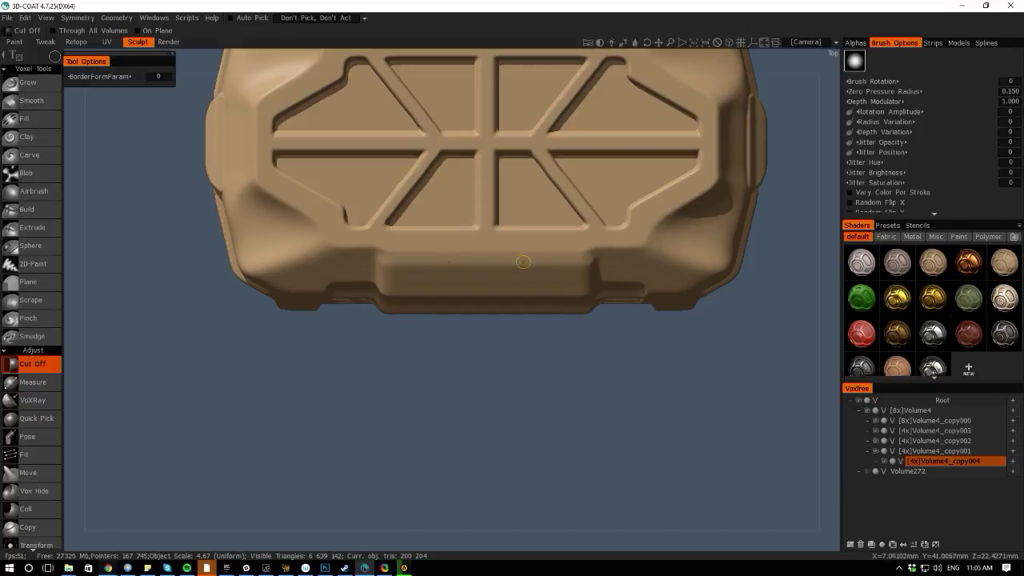
click(901, 420)
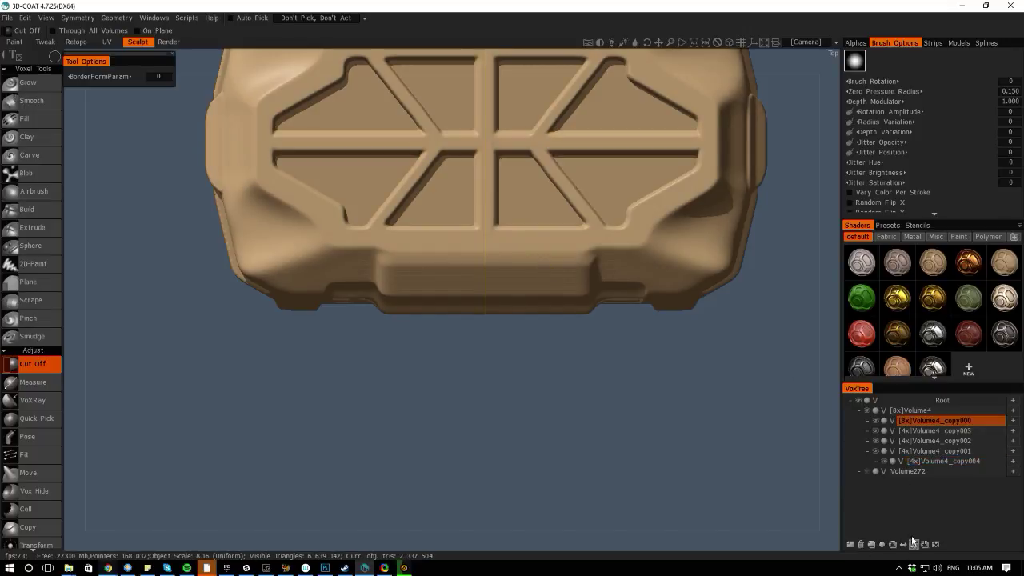
click(1013, 420)
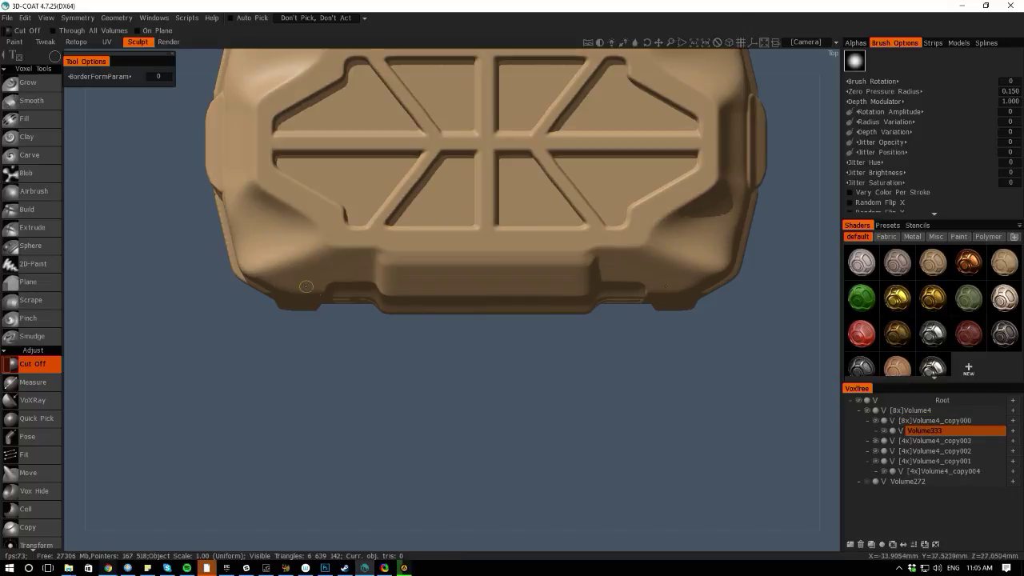
Activate the Sphere tool and switch its stroke mode to a curve
key(space)
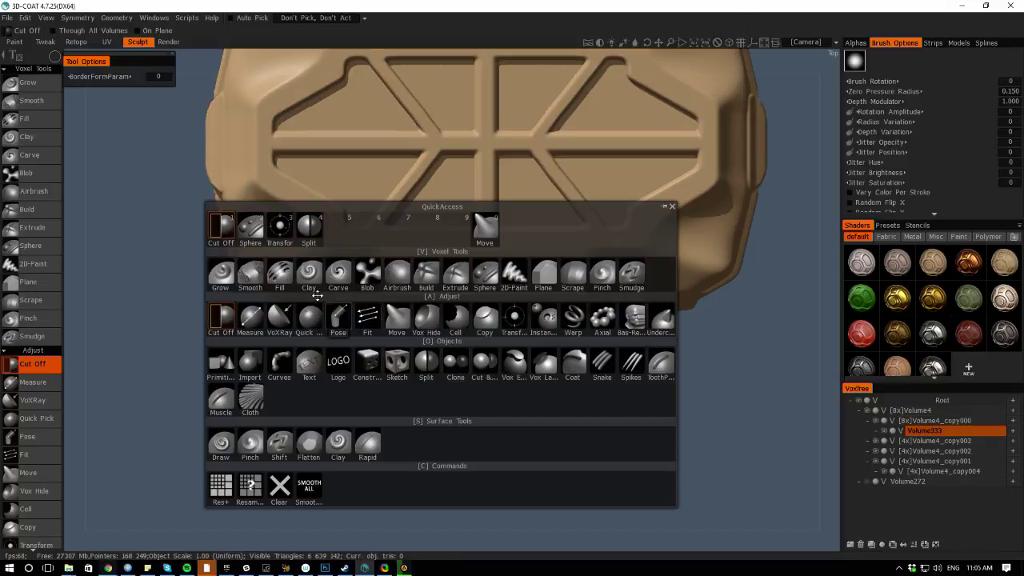
click(250, 228)
key(e)
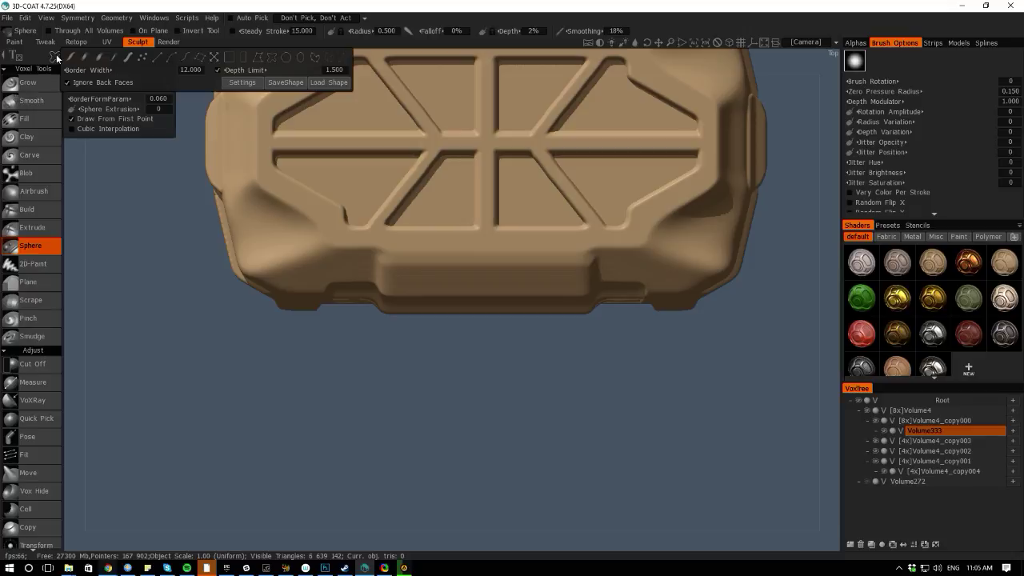
click(172, 61)
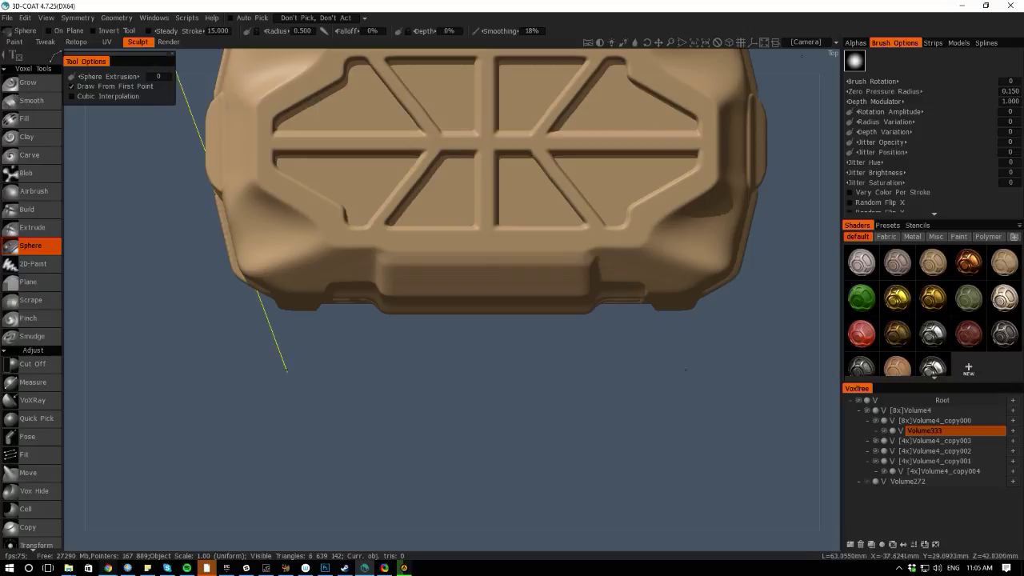
Try to draw a mirrored, curved handle bar in front of the case with Sphere strokes of radius 1.490
click(286, 369)
scroll(308, 370, up, 3)
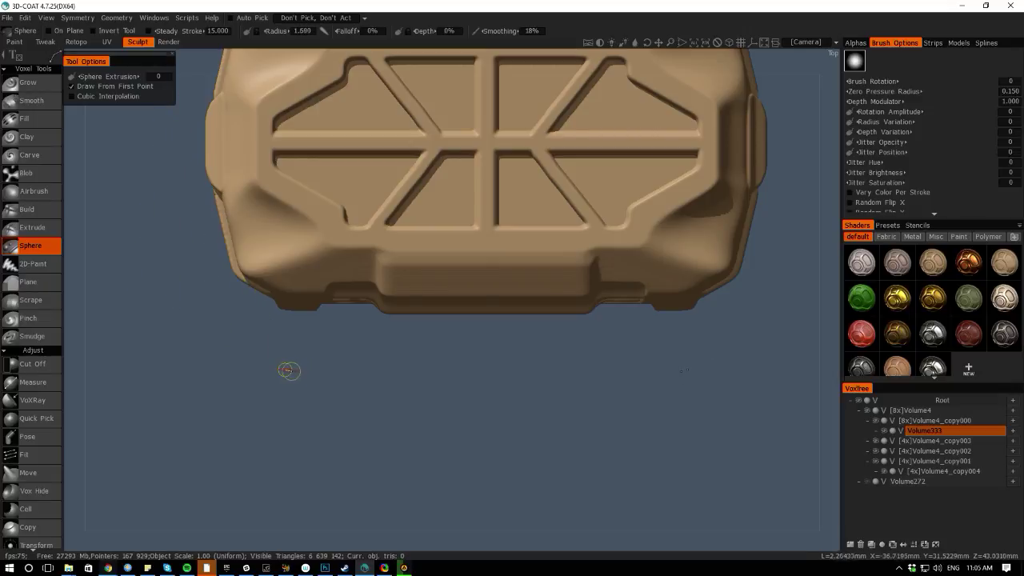
right_drag(287, 368, 286, 370)
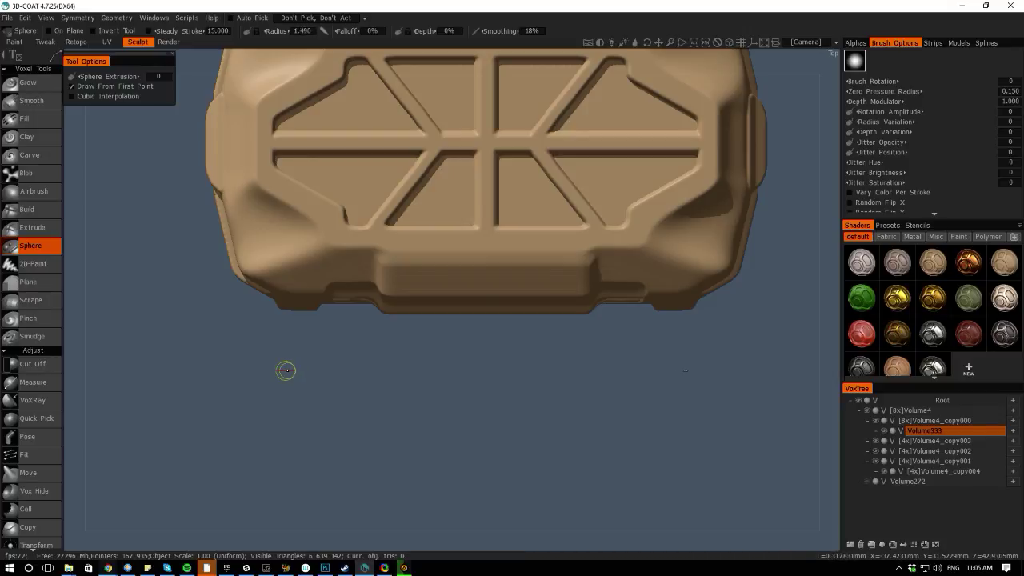
click(287, 370)
mouse_move(290, 370)
mouse_down()
mouse_move(348, 371)
mouse_move(377, 395)
mouse_up()
mouse_move(378, 395)
mouse_down()
mouse_move(512, 418)
mouse_move(384, 401)
mouse_up()
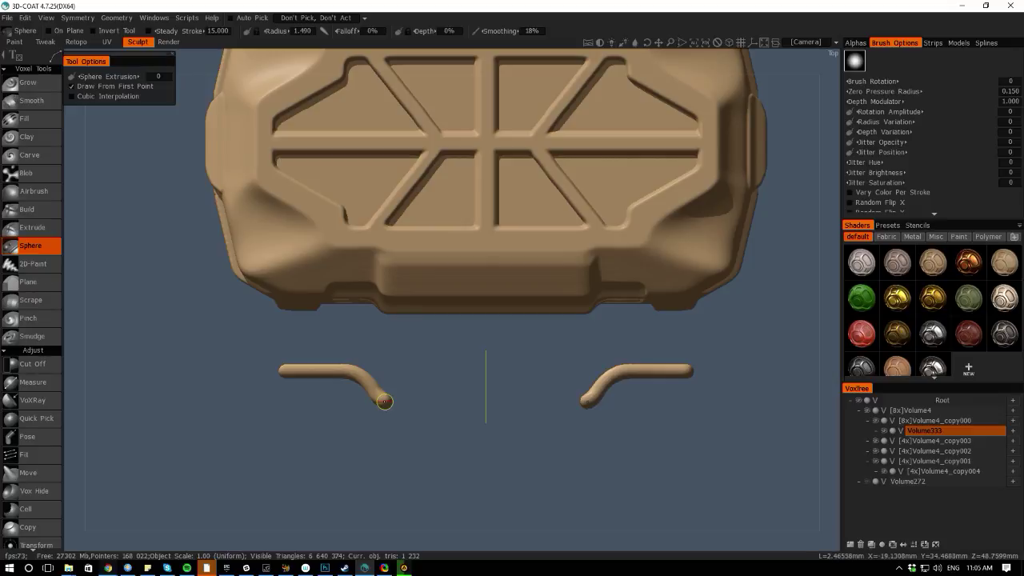
mouse_move(384, 402)
mouse_down()
mouse_move(525, 416)
mouse_move(385, 403)
mouse_move(498, 408)
mouse_move(491, 412)
mouse_move(510, 299)
mouse_move(377, 400)
mouse_up()
Undo all the curved handle strokes in the new volume
key(ctrl+z)
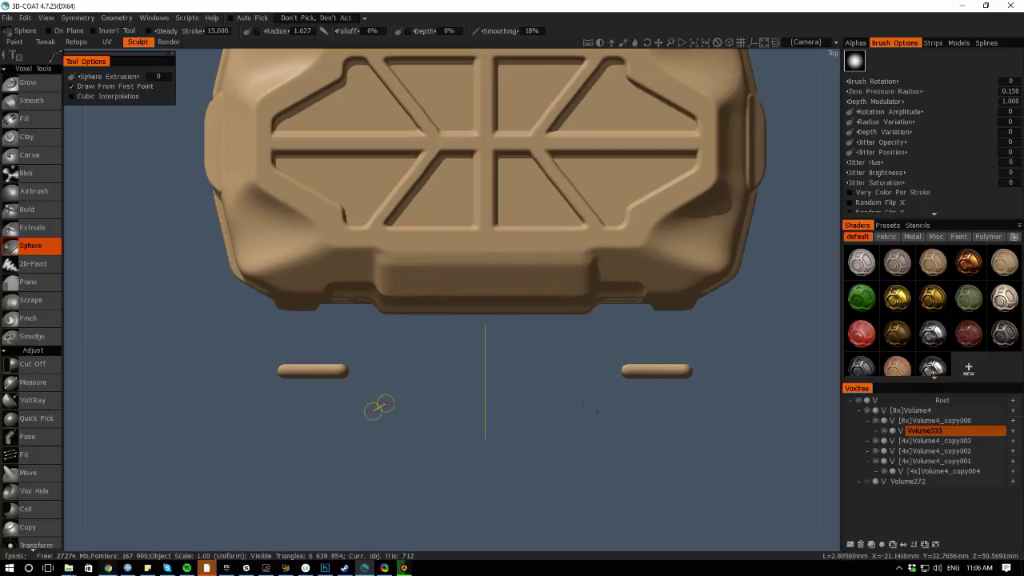
key(ctrl+z)
mouse_move(135, 62)
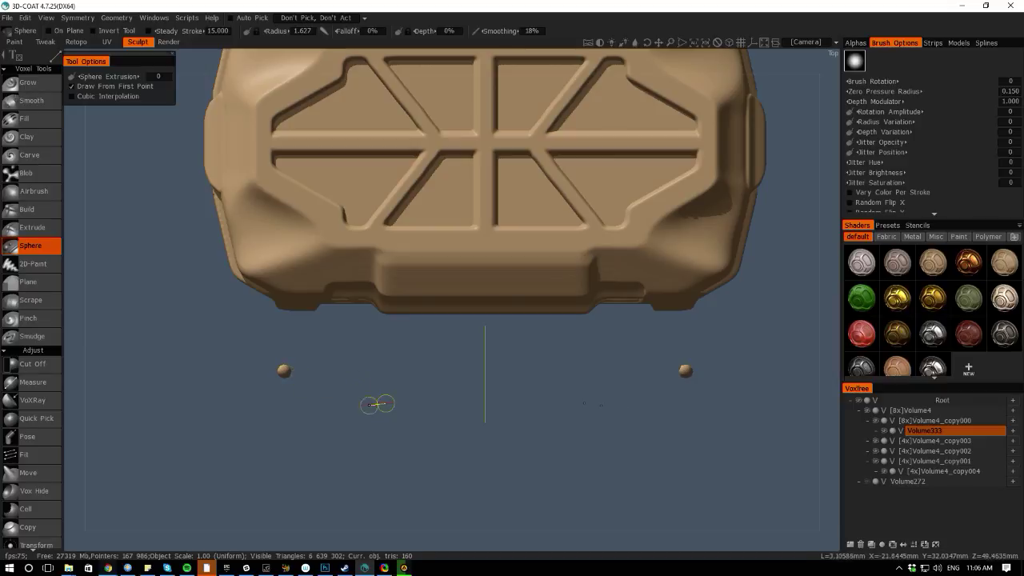
key(ctrl+z)
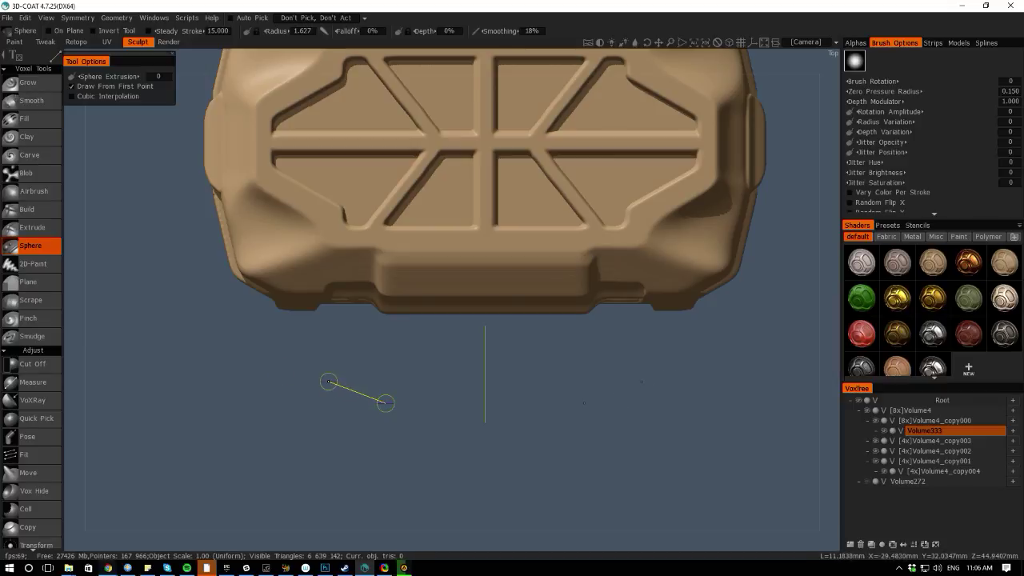
Draw a mirrored handle bar in front of the case from straight Sphere strokes of radius 1.627: outer end, diagonal, and horizontal middle section
key(Escape)
click(413, 403)
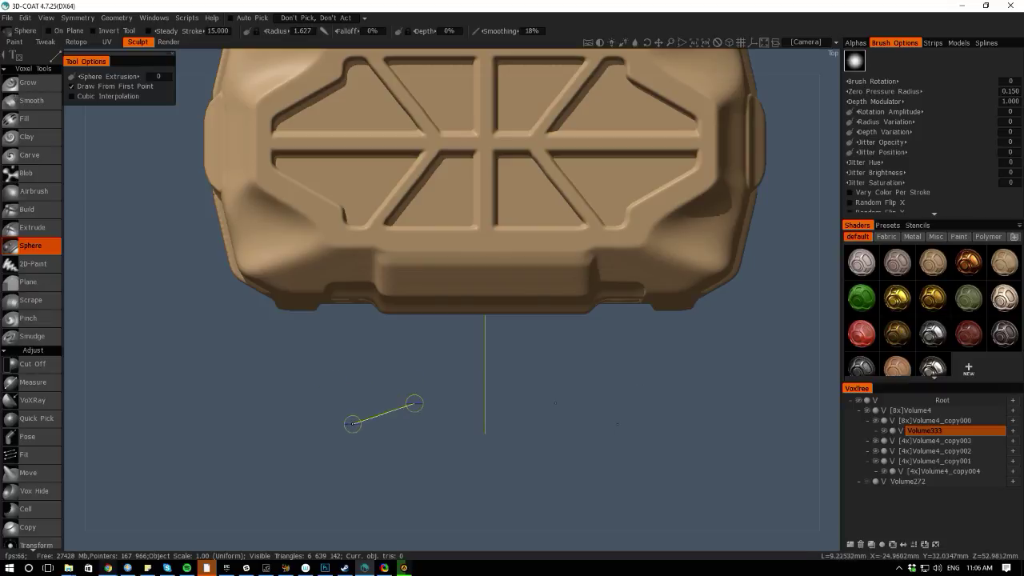
click(326, 392)
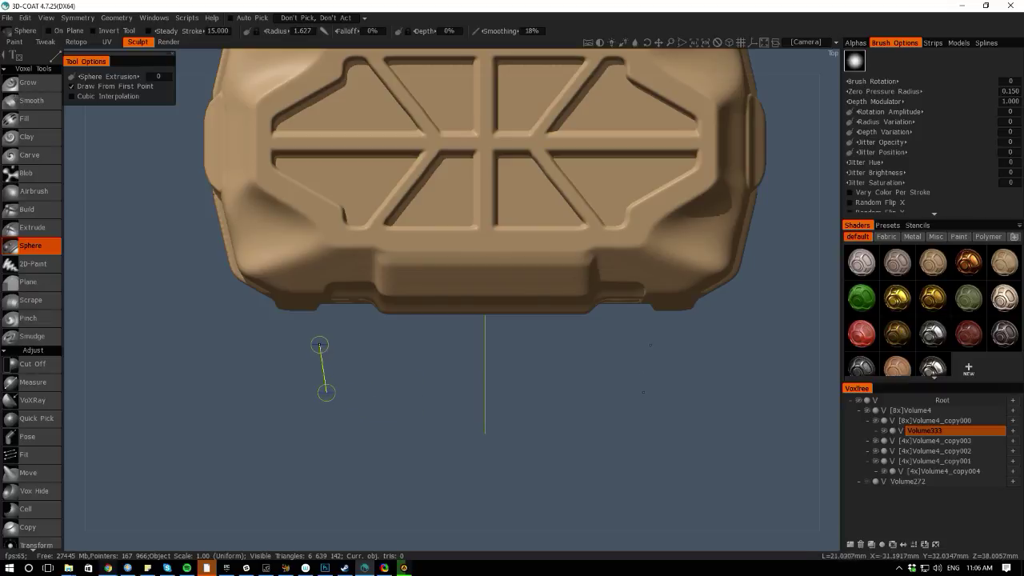
click(316, 341)
drag(316, 339, 358, 339)
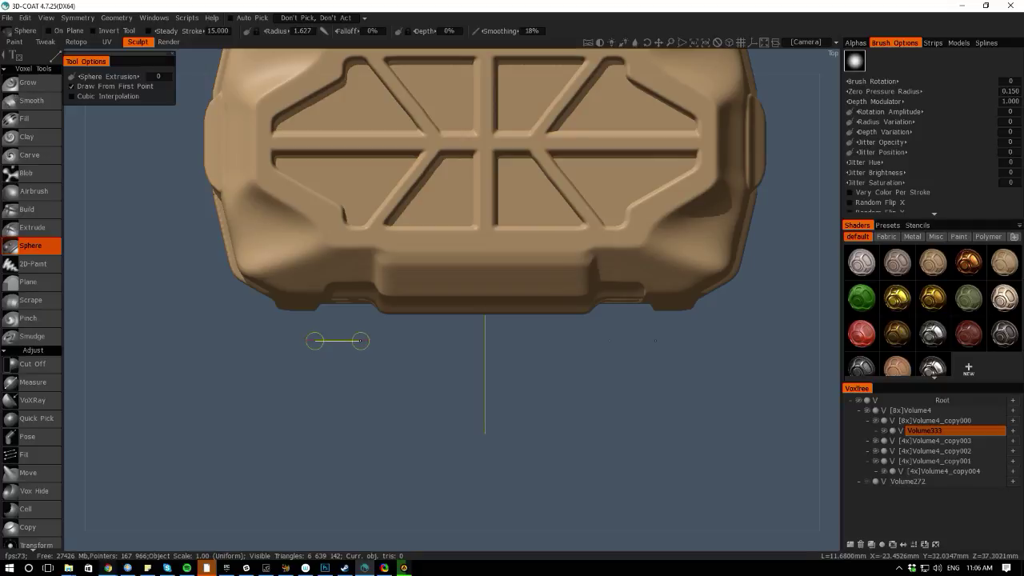
drag(359, 340, 360, 340)
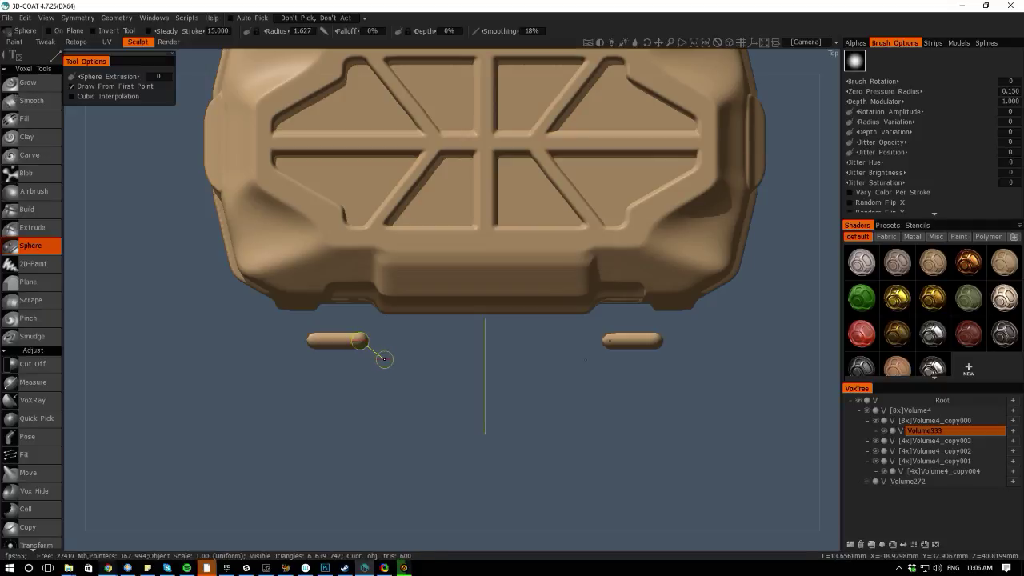
shift+click(381, 359)
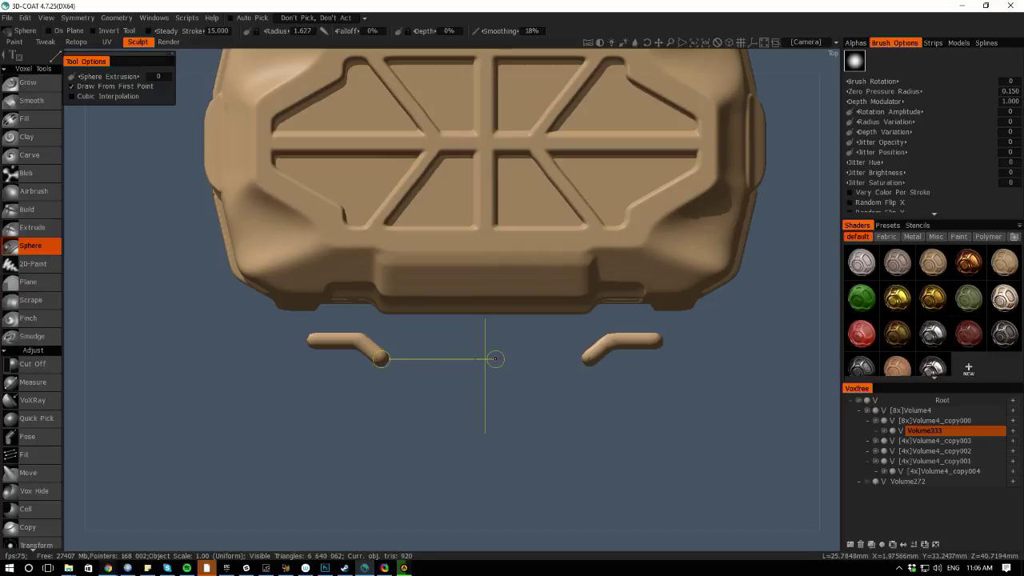
shift+click(496, 360)
Move the handle bar up and back against the lid's front with Transform, to about Y 35.8 and Z 30.1
key(space)
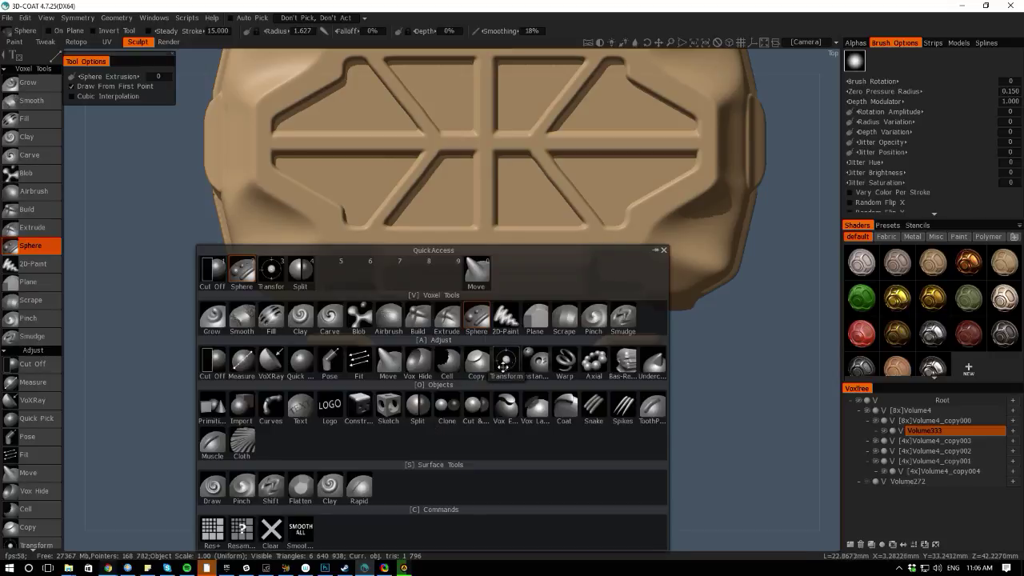
click(505, 366)
drag(468, 538, 440, 393)
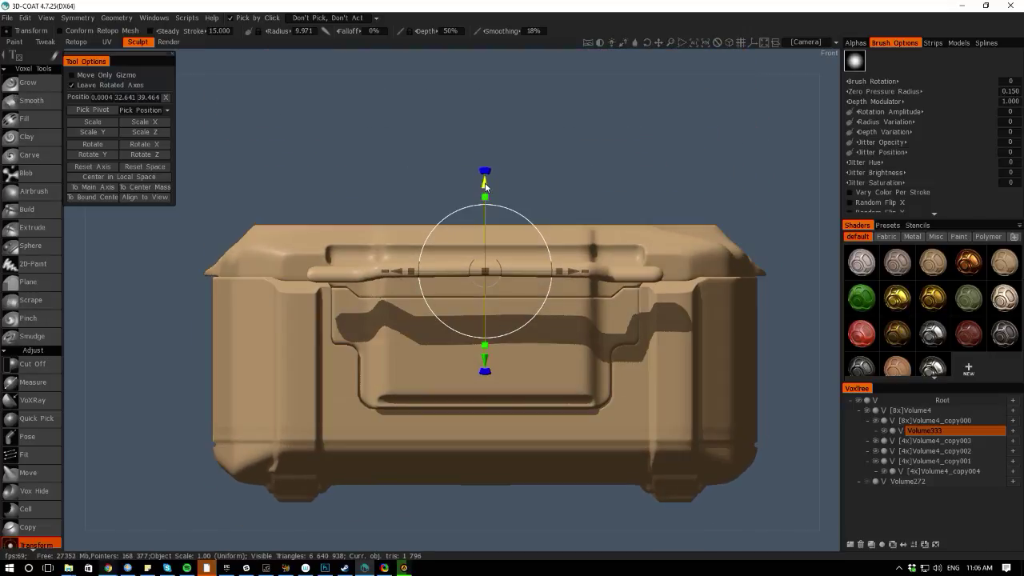
drag(485, 196, 484, 166)
drag(85, 267, 327, 279)
drag(407, 240, 360, 226)
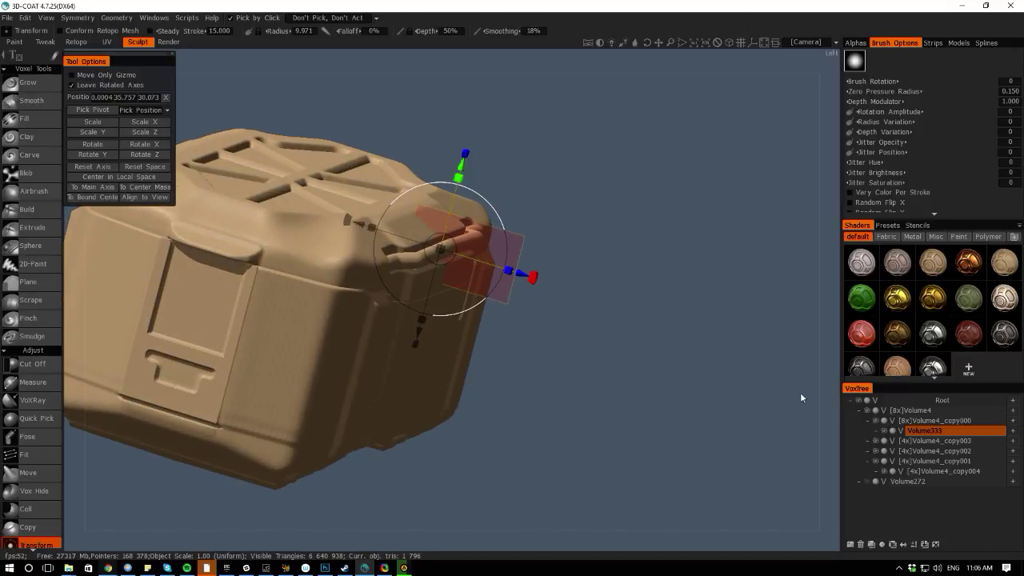
With Pose, select the handle's mirrored outer ends, smooth the selection, and push them back toward the lid to about Z 29.4
drag(800, 395, 804, 529)
middle_drag(537, 419, 573, 507)
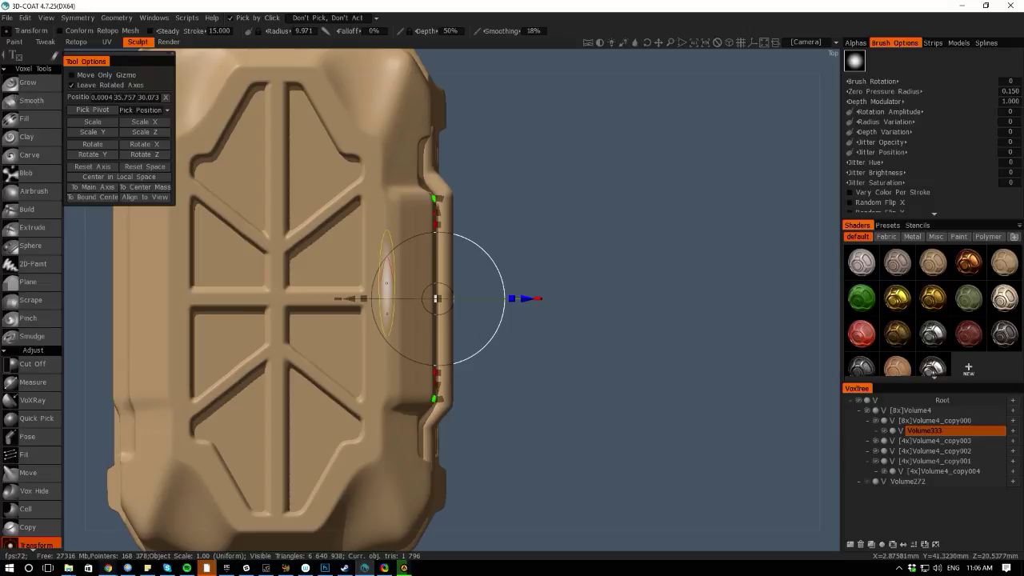
key(space)
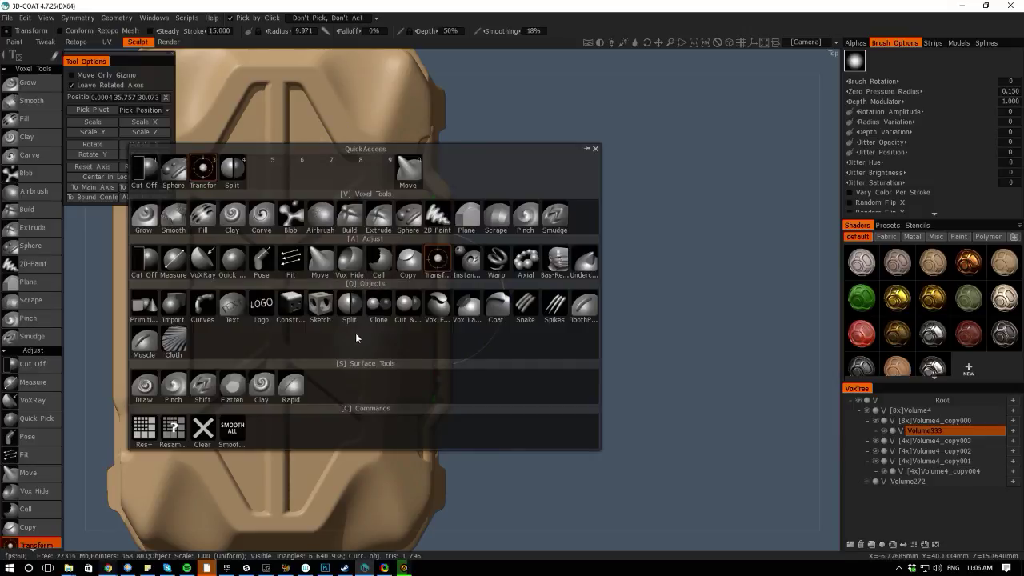
click(260, 258)
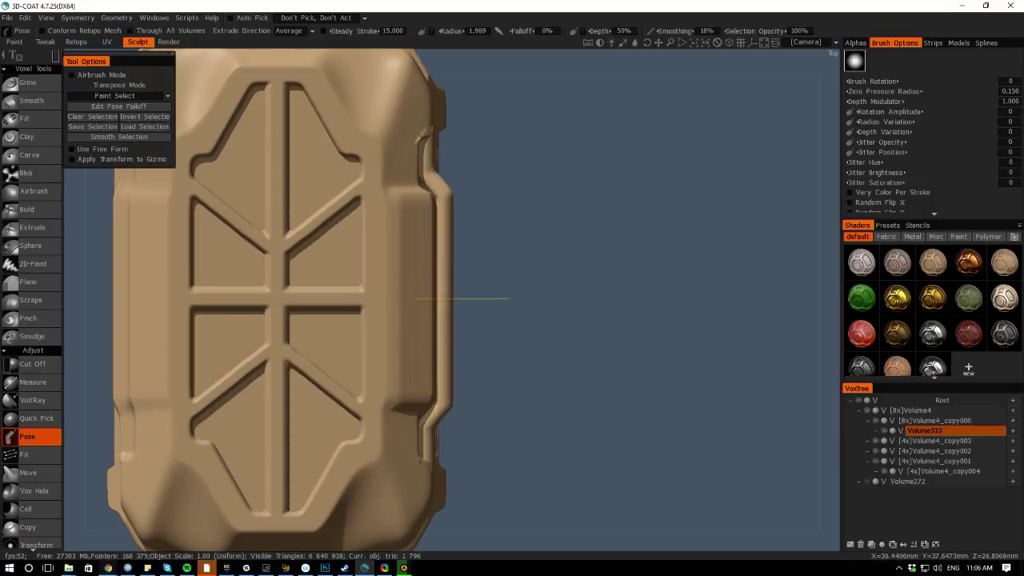
middle_drag(581, 235, 607, 294)
drag(404, 146, 510, 253)
drag(511, 250, 512, 249)
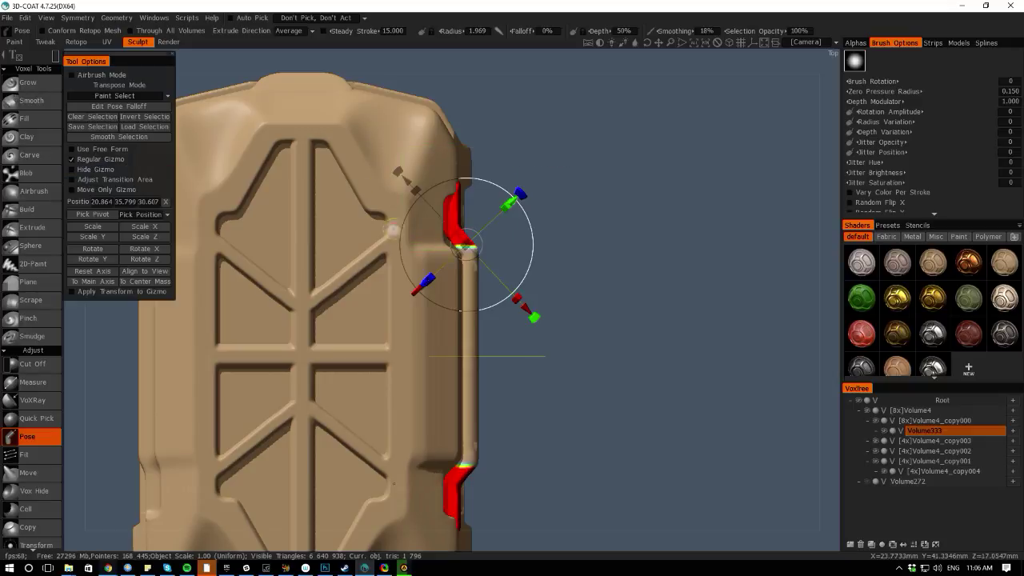
click(106, 139)
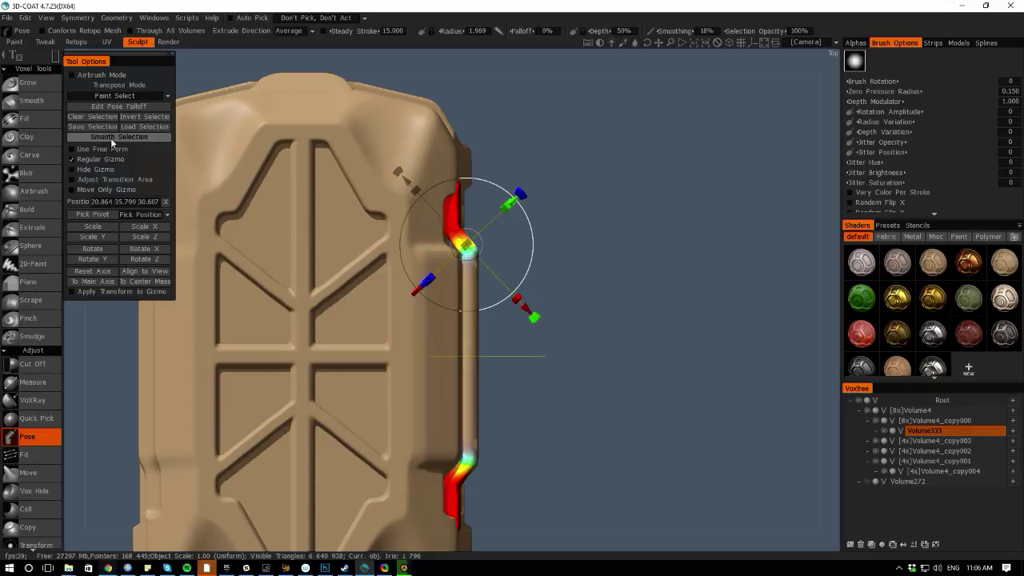
click(100, 271)
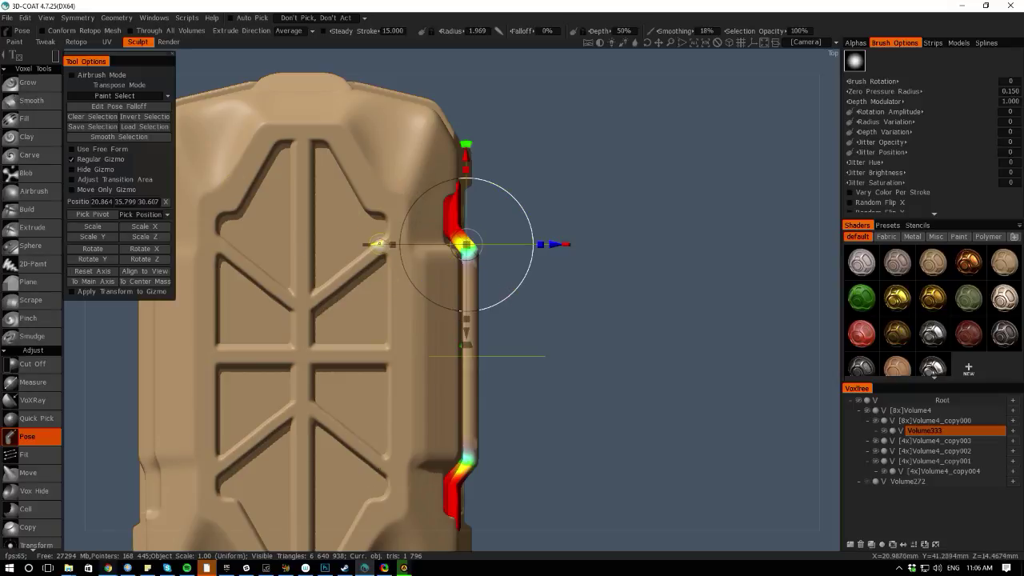
drag(558, 244, 551, 244)
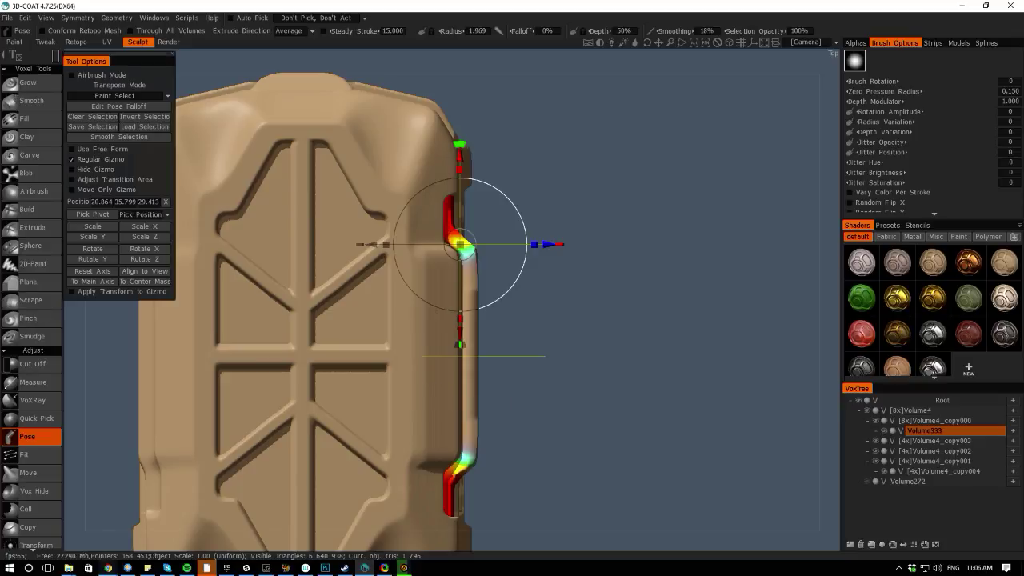
key(ctrl+d)
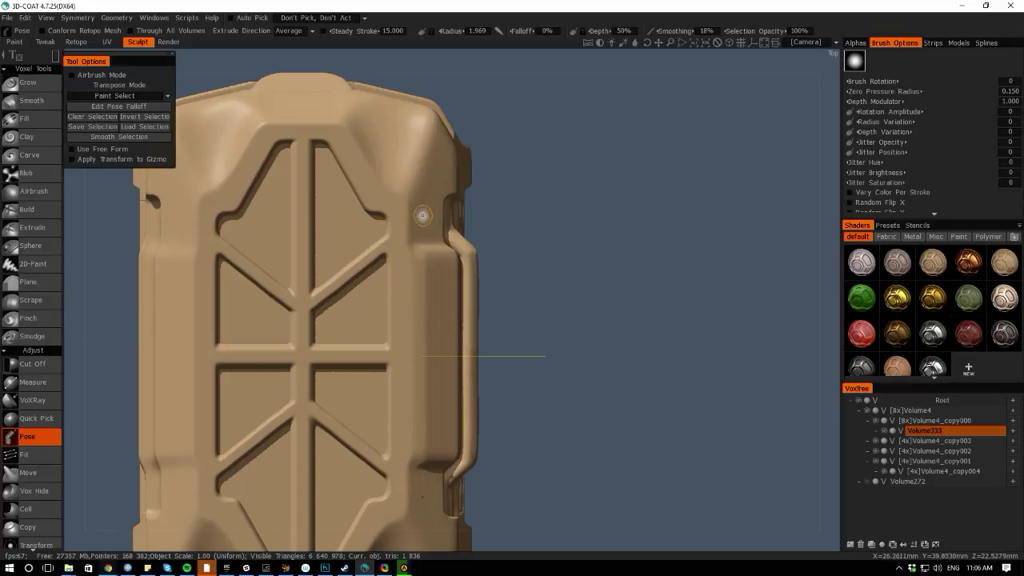
With Pose, select the handle's ends, diagonals and adjoining bar sections and move them outward along X to about 23.2, widening the handle
drag(412, 211, 522, 346)
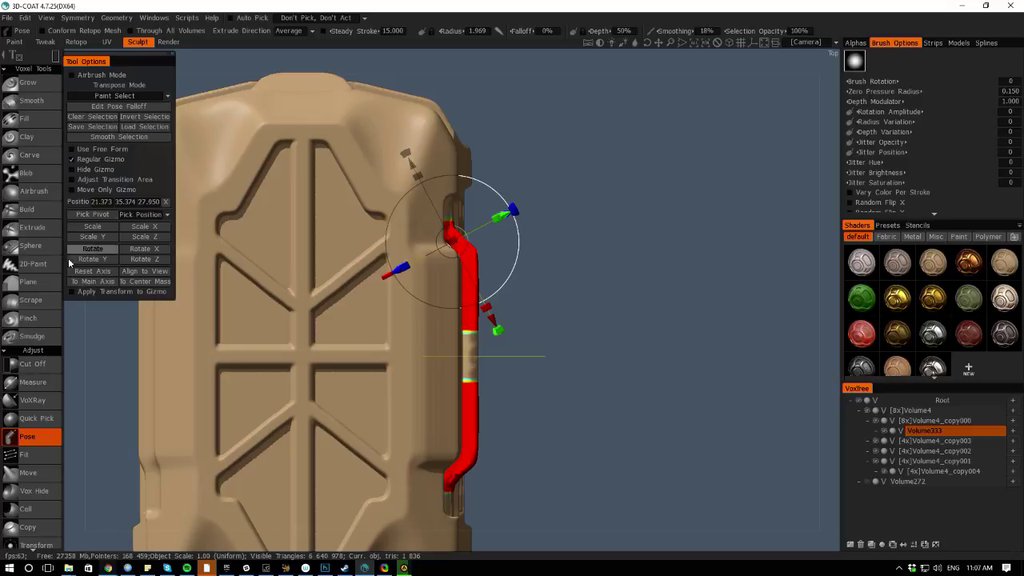
click(92, 271)
drag(451, 154, 452, 143)
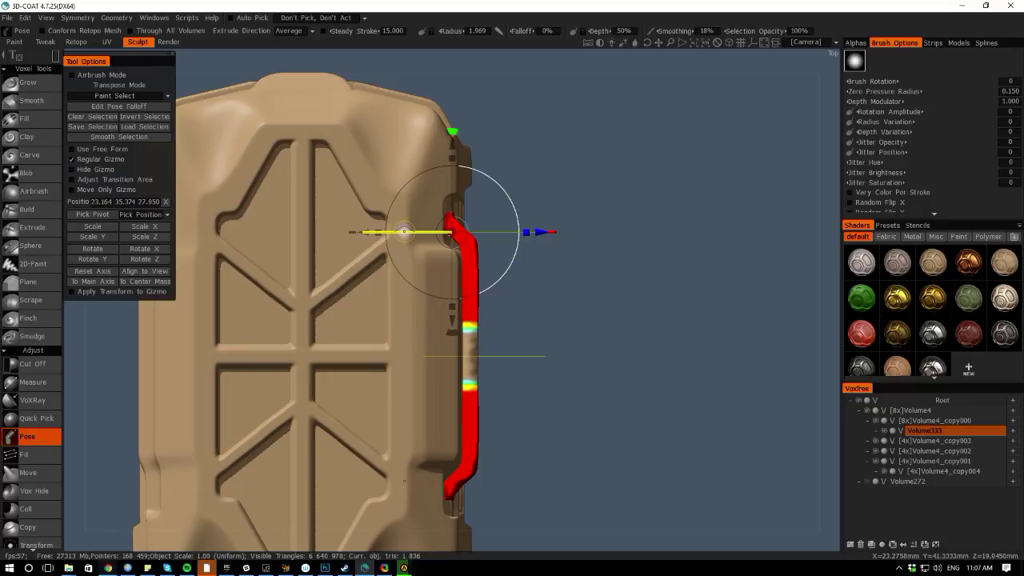
key(ctrl+d)
Select the handle's middle bar and diagonals with Pose, smooth the selection, and pull it away from the lid along its depth axis
drag(513, 526, 290, 371)
drag(86, 326, 520, 475)
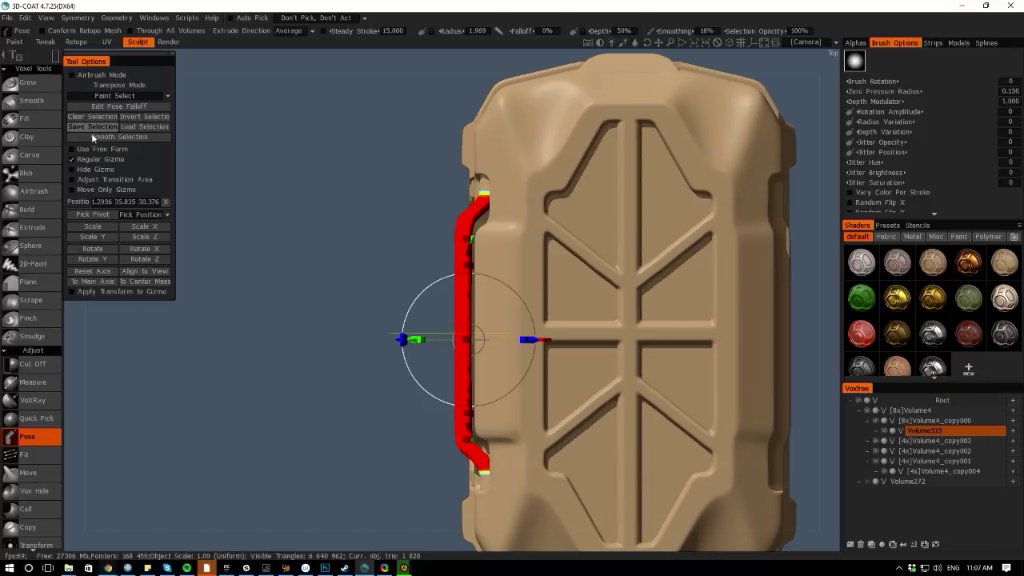
click(78, 272)
drag(380, 340, 363, 336)
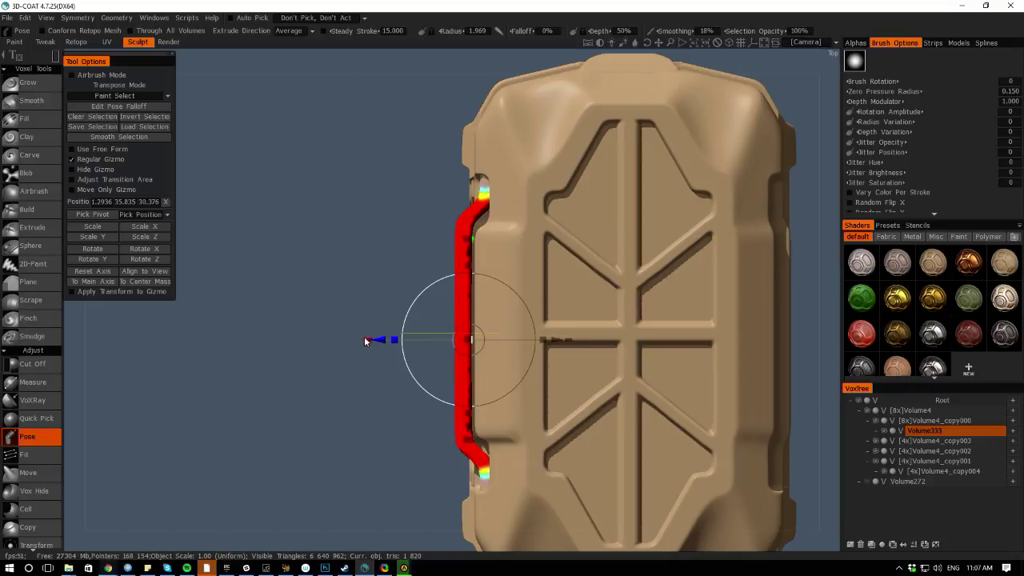
key(ctrl+d)
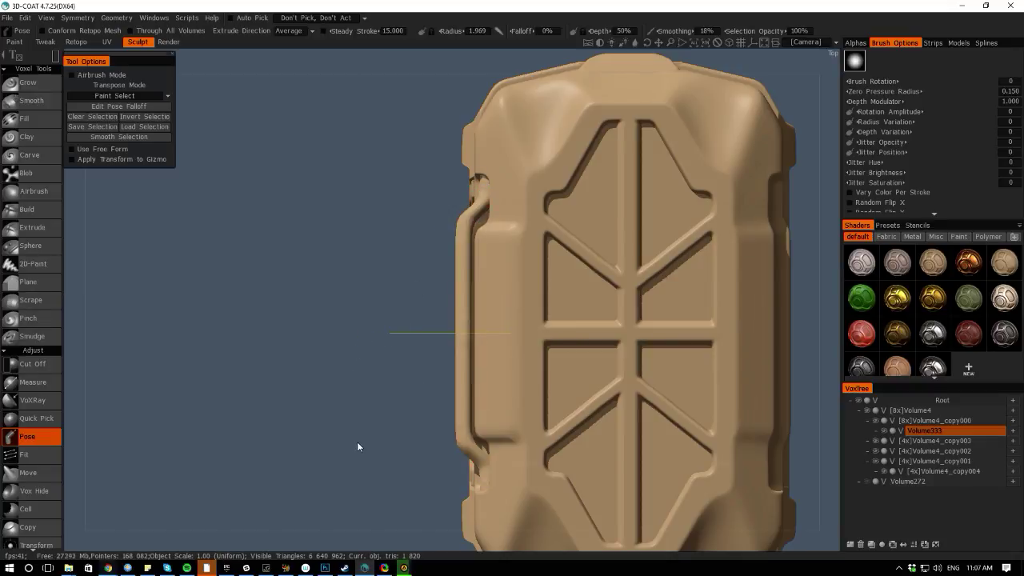
Increase the handle volume's resolution twice, up to 4x
key(space)
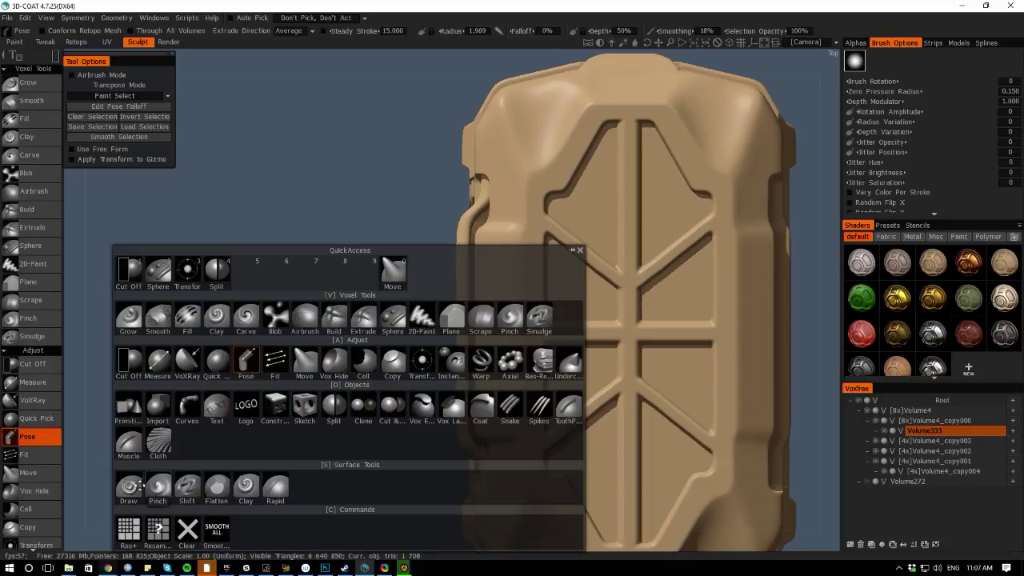
click(128, 529)
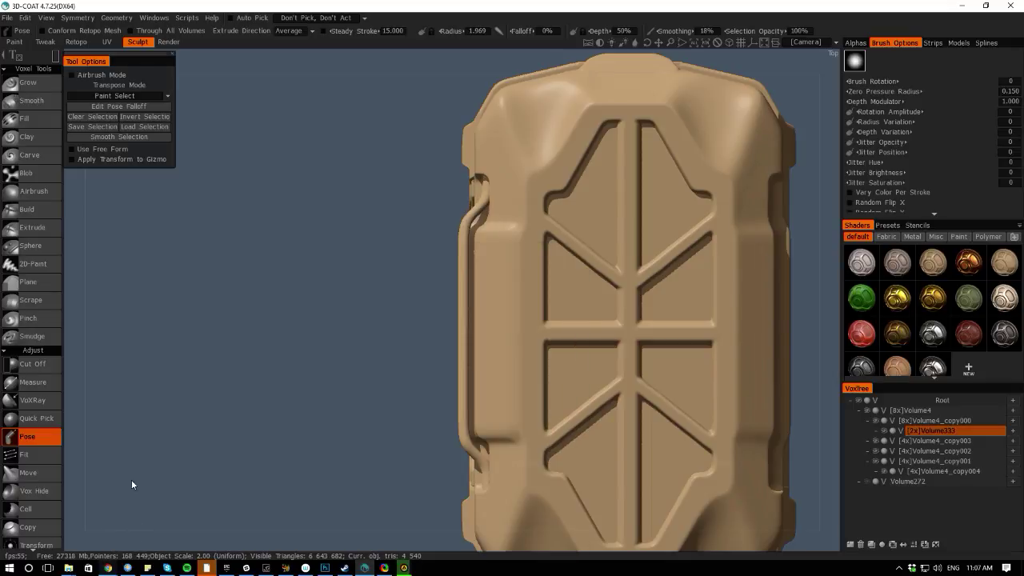
drag(69, 498, 309, 442)
key(space)
click(128, 529)
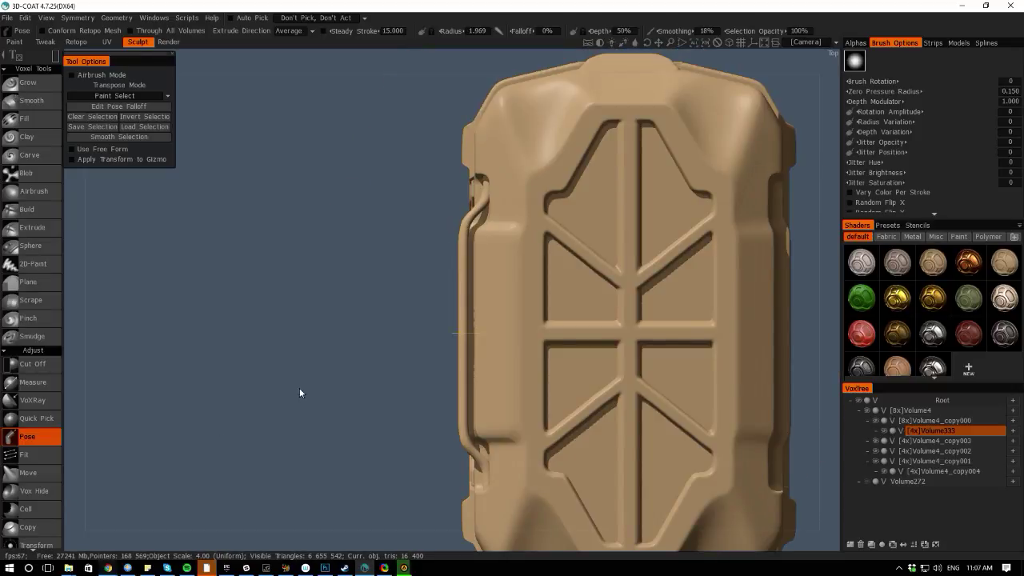
Move the whole handle outward from the lid's front with Transform, to about Z 31.7
drag(379, 534, 344, 376)
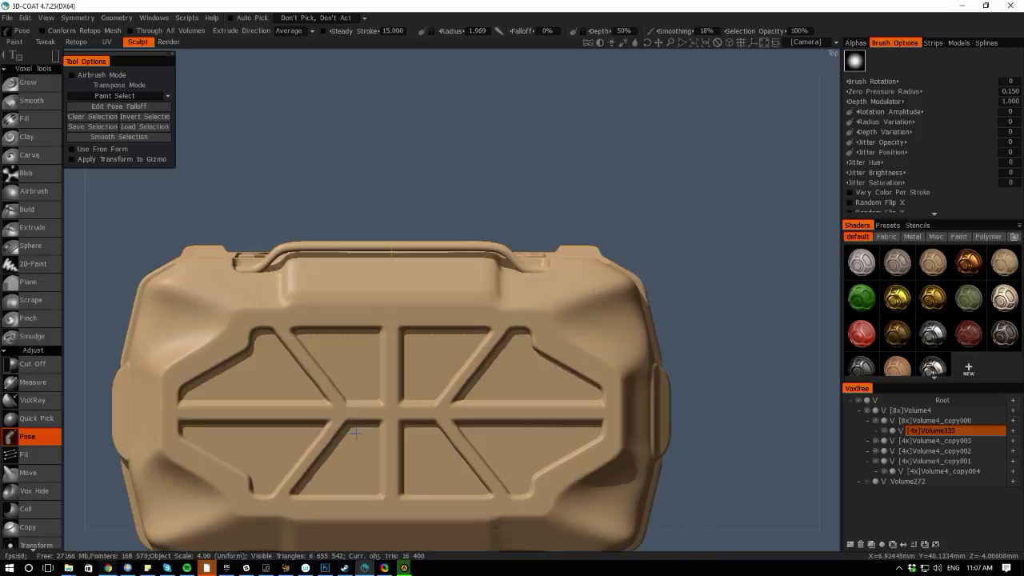
key(space)
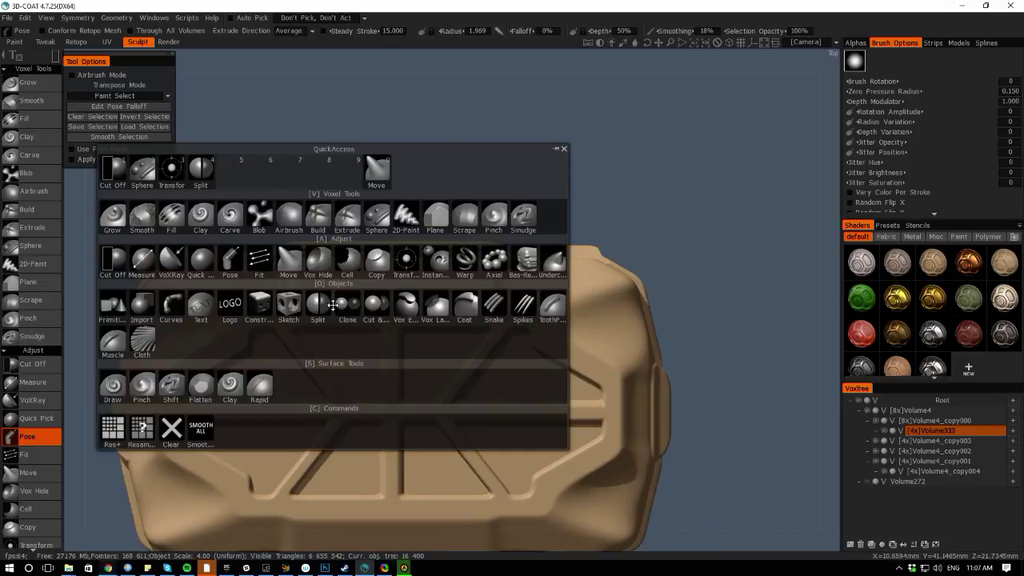
click(406, 259)
mouse_move(392, 166)
mouse_down()
mouse_move(387, 144)
mouse_move(390, 157)
mouse_up()
drag(84, 251, 60, 128)
Tilt the handle's front upward in the side view and raise it with Transform, to about Y 37.2 and Z 31.1
right_drag(826, 426, 641, 468)
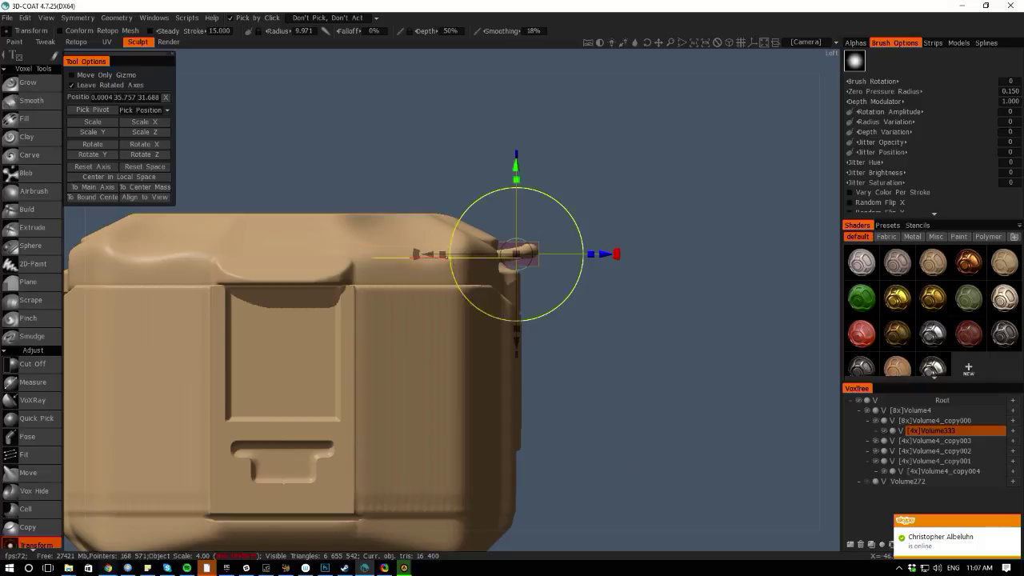
drag(415, 253, 427, 281)
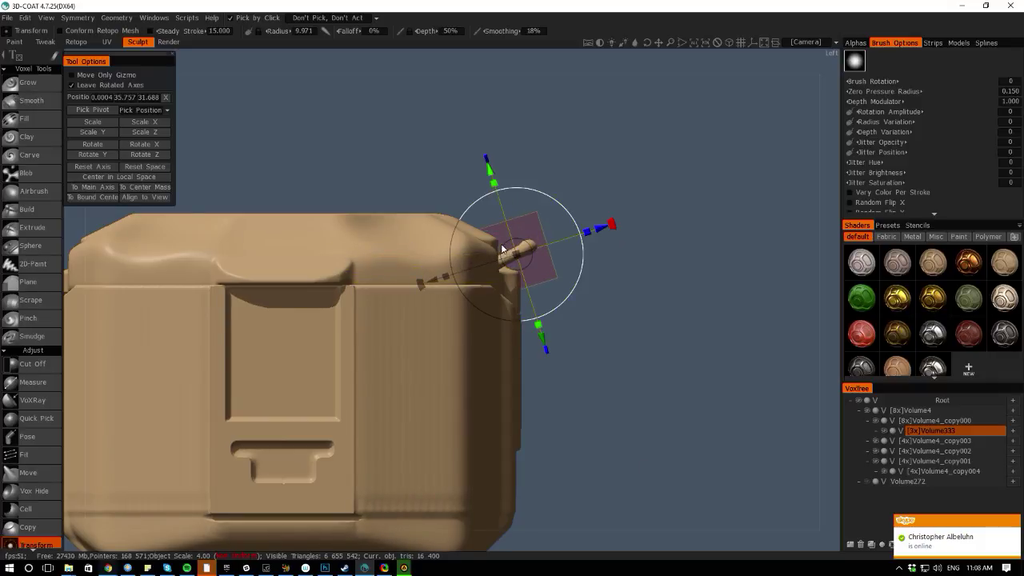
drag(502, 249, 501, 248)
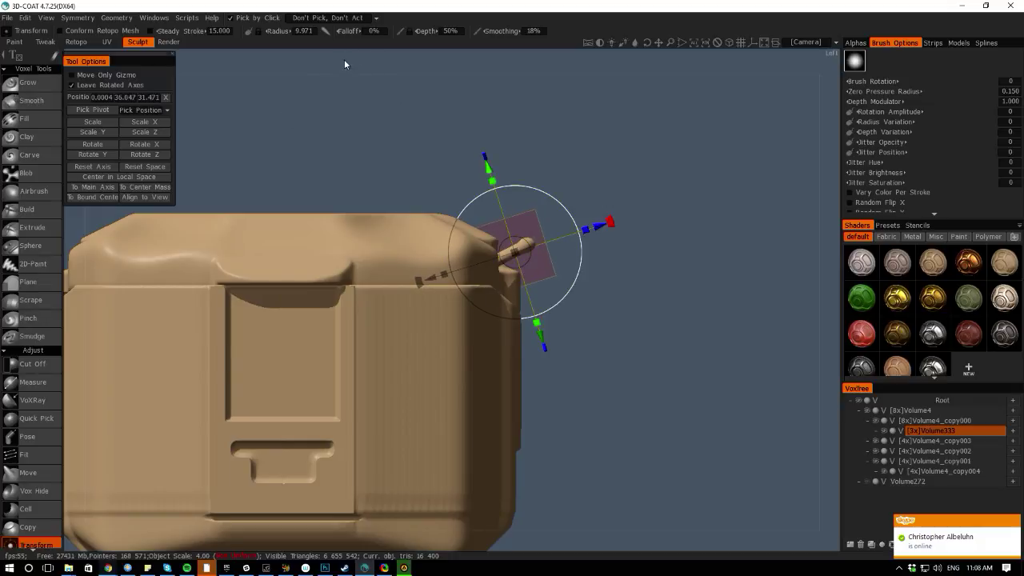
drag(344, 64, 256, 101)
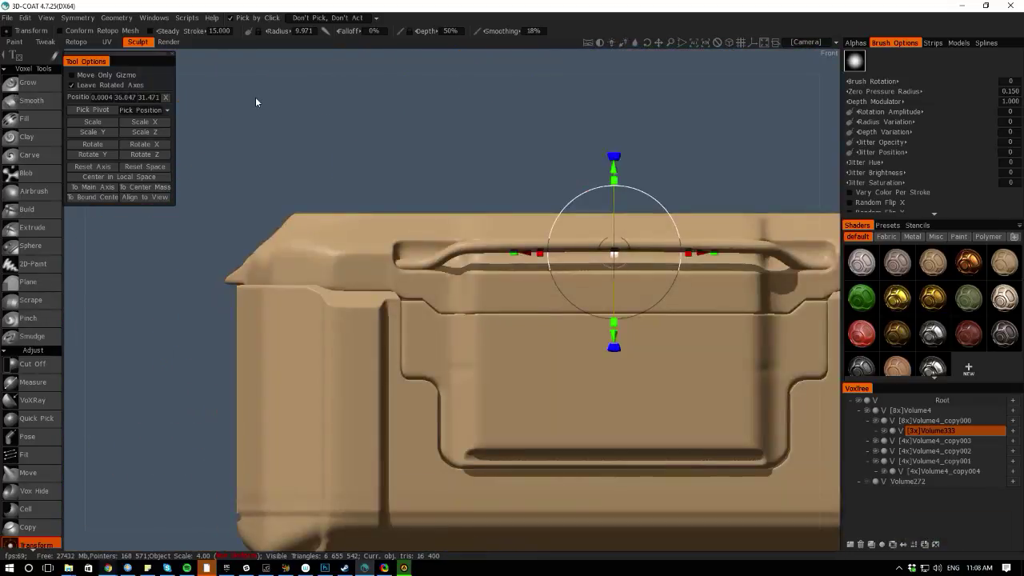
drag(614, 171, 613, 161)
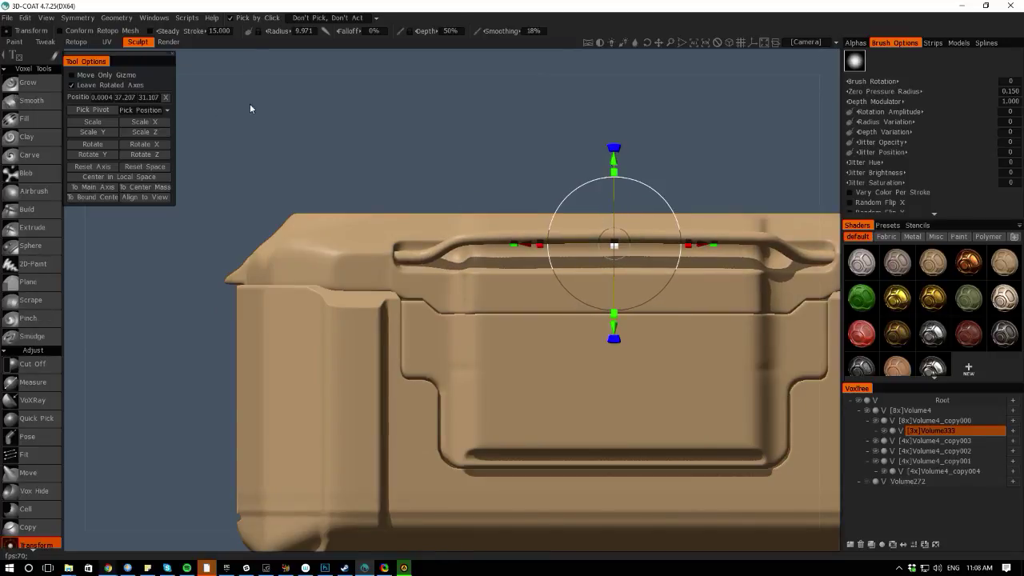
drag(252, 67, 275, 196)
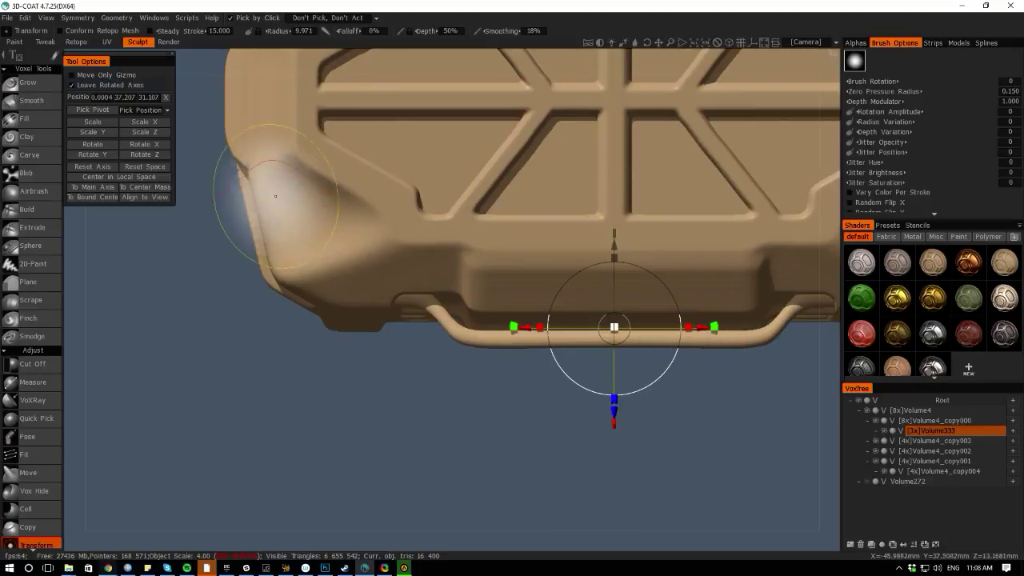
Toggle the handle volume's visibility to identify it, and switch that volume from voxel to surface mode
key(space)
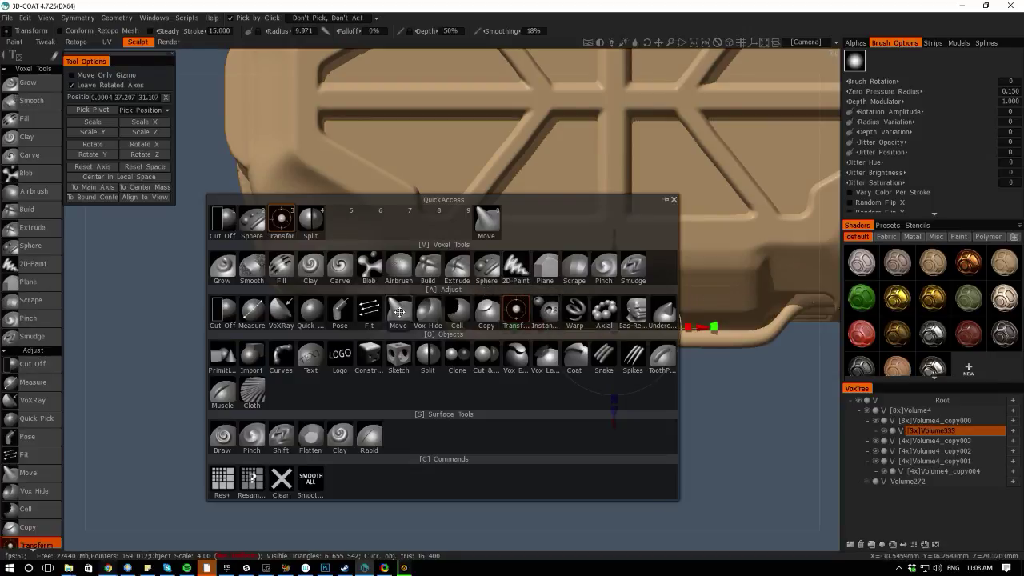
click(884, 432)
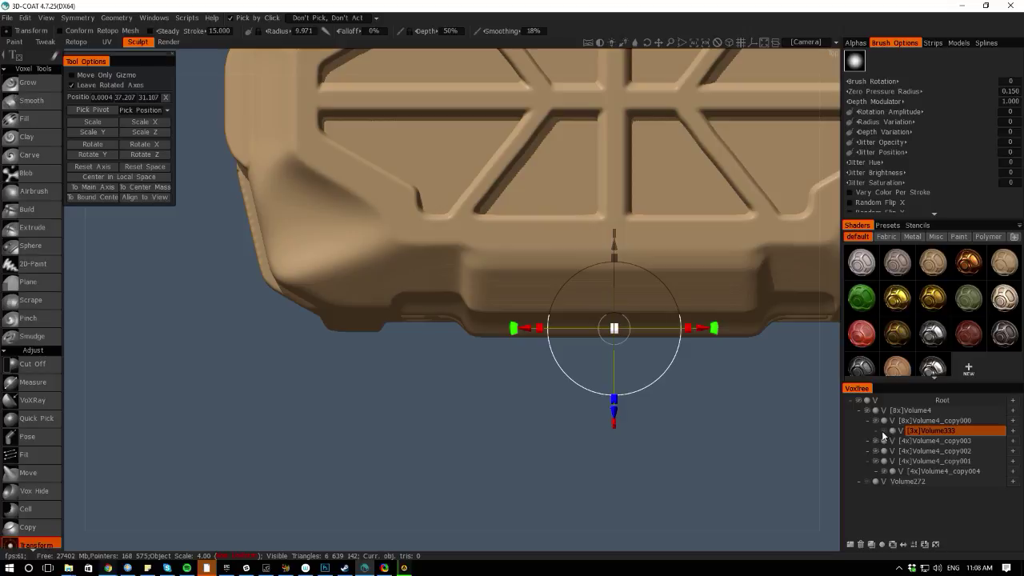
click(884, 432)
click(901, 431)
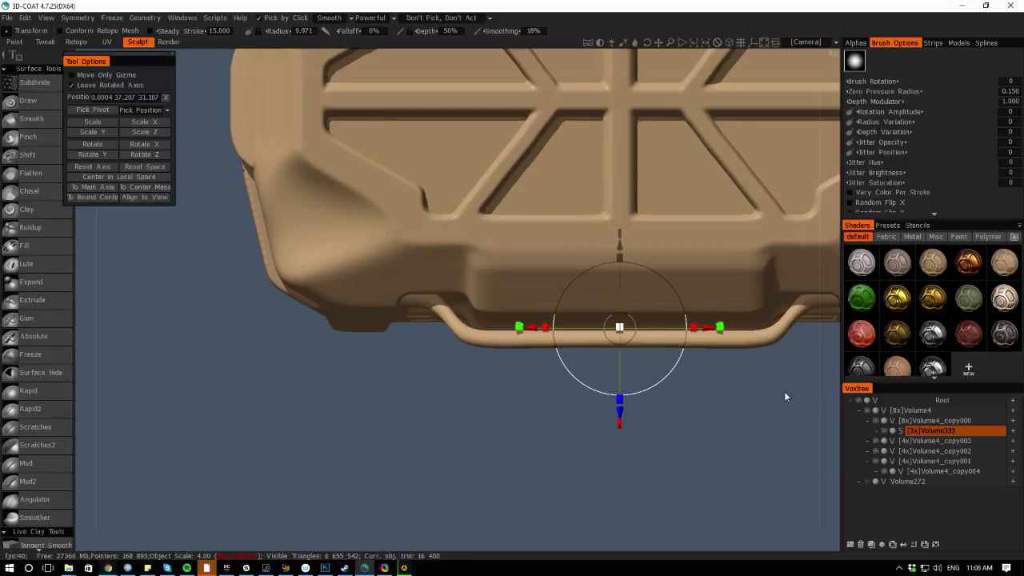
Thicken the handle's middle bar with an Inflate Clay stroke at radius 6.631, after undoing a trial stroke at radius 8.791
key(space)
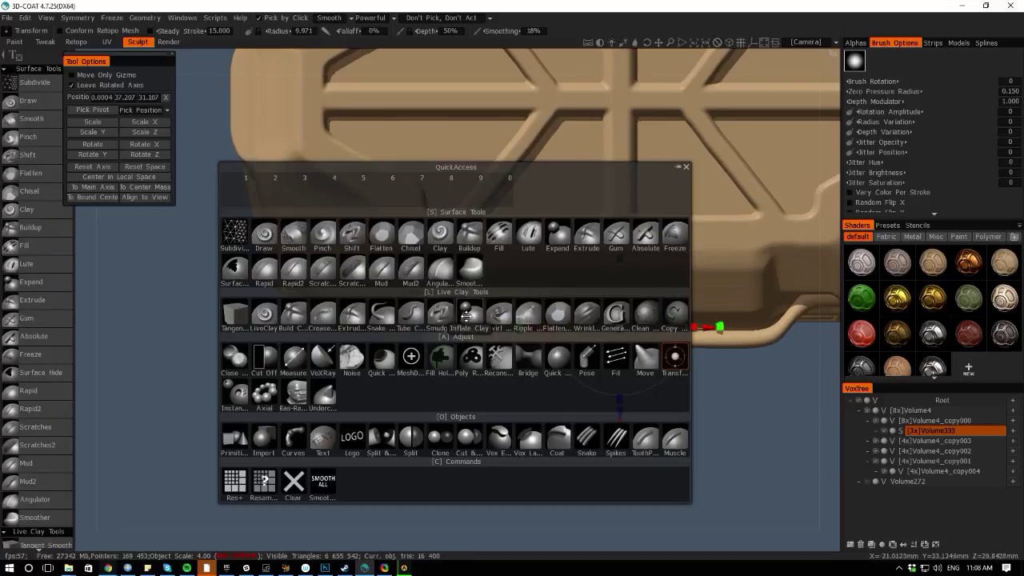
click(466, 315)
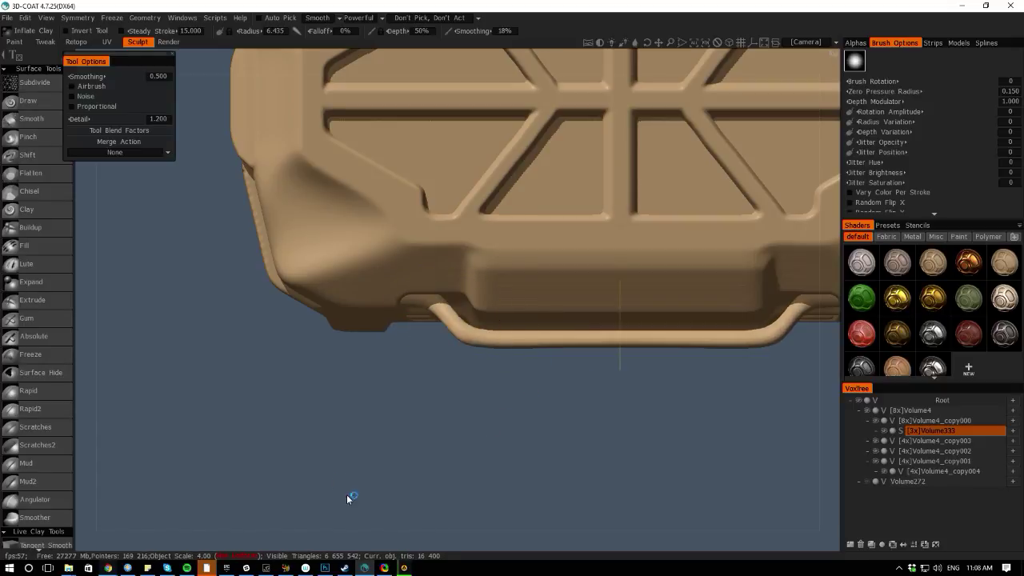
mouse_move(392, 540)
mouse_down()
mouse_move(392, 482)
mouse_move(394, 537)
mouse_up()
middle_drag(520, 388, 432, 429)
right_drag(395, 389, 409, 388)
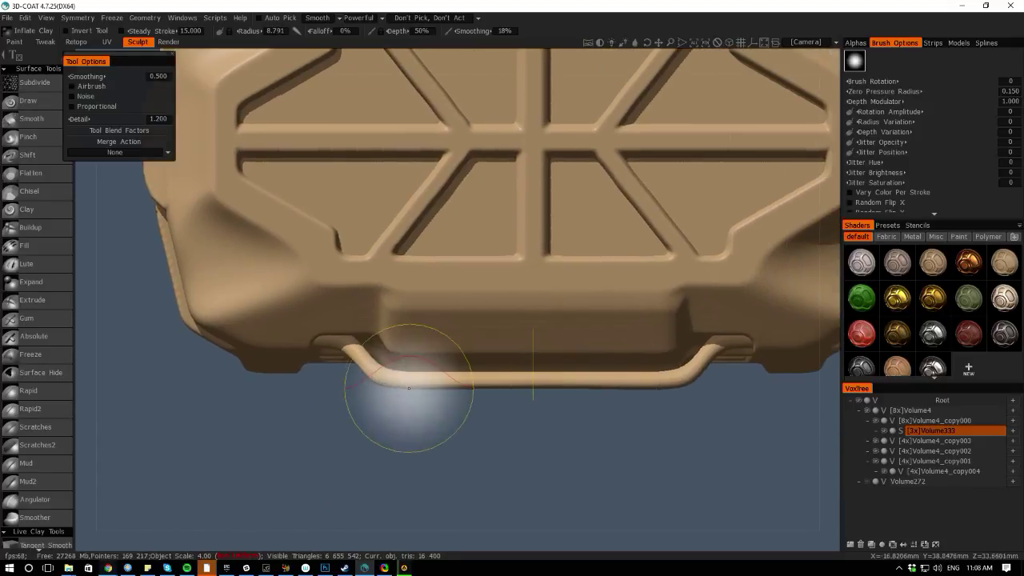
drag(409, 388, 674, 382)
key(ctrl+z)
right_drag(420, 381, 405, 379)
drag(452, 381, 551, 381)
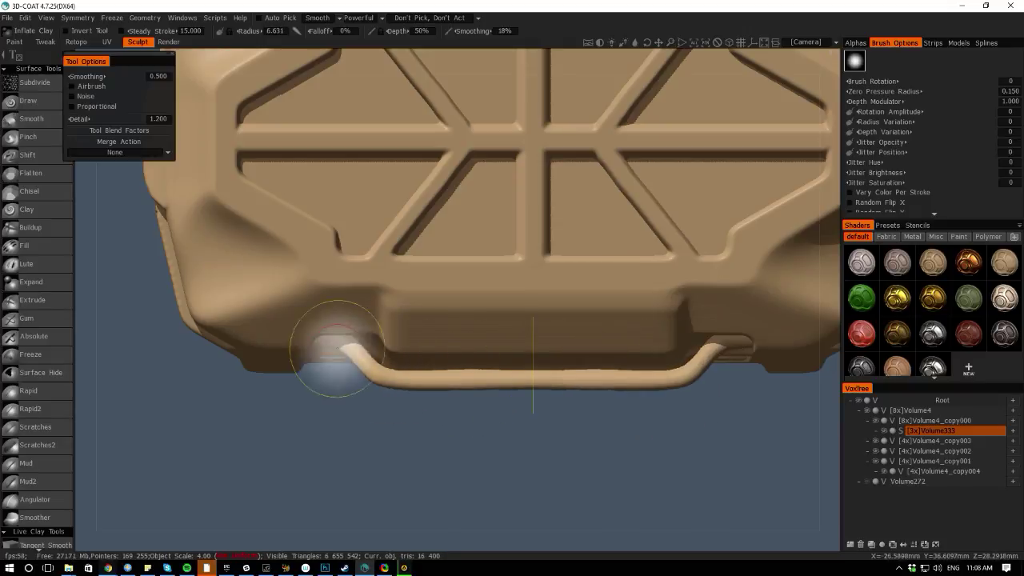
drag(431, 513, 427, 391)
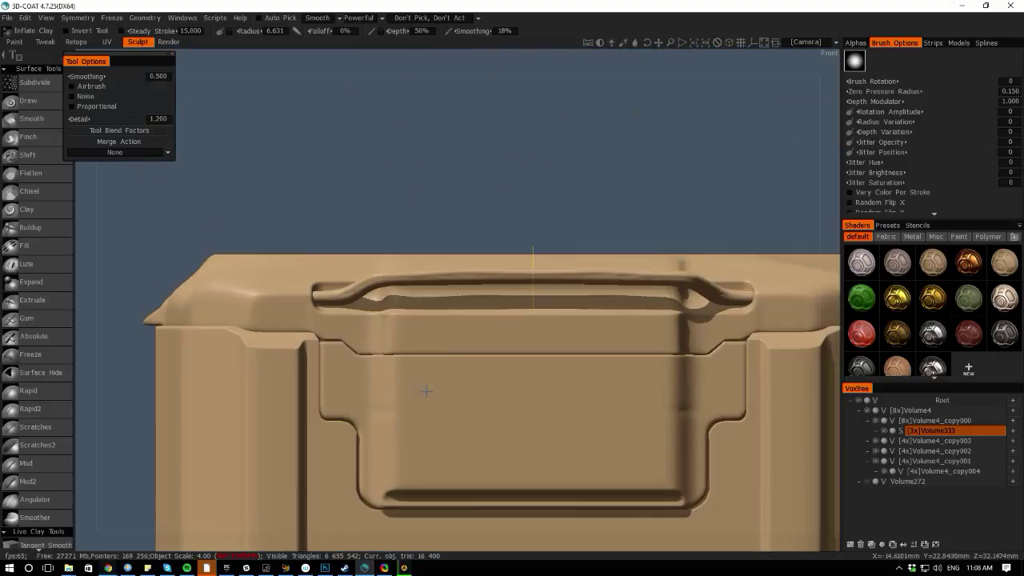
mouse_move(83, 349)
mouse_down()
mouse_move(186, 295)
mouse_move(235, 329)
mouse_move(251, 373)
mouse_move(127, 384)
mouse_move(165, 411)
mouse_up()
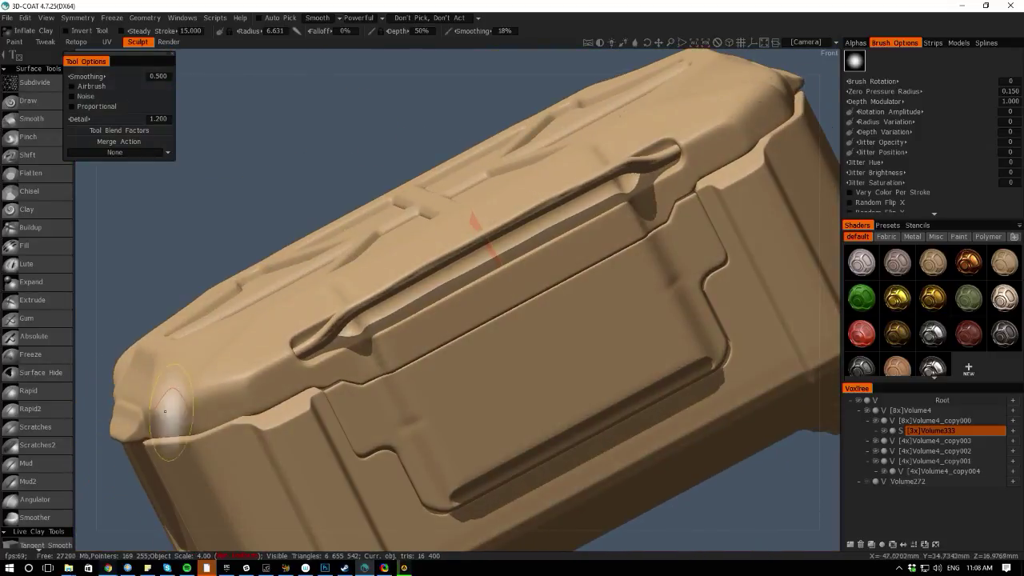
mouse_move(99, 375)
mouse_down()
mouse_move(86, 350)
mouse_move(91, 278)
mouse_move(55, 297)
mouse_move(88, 308)
mouse_up()
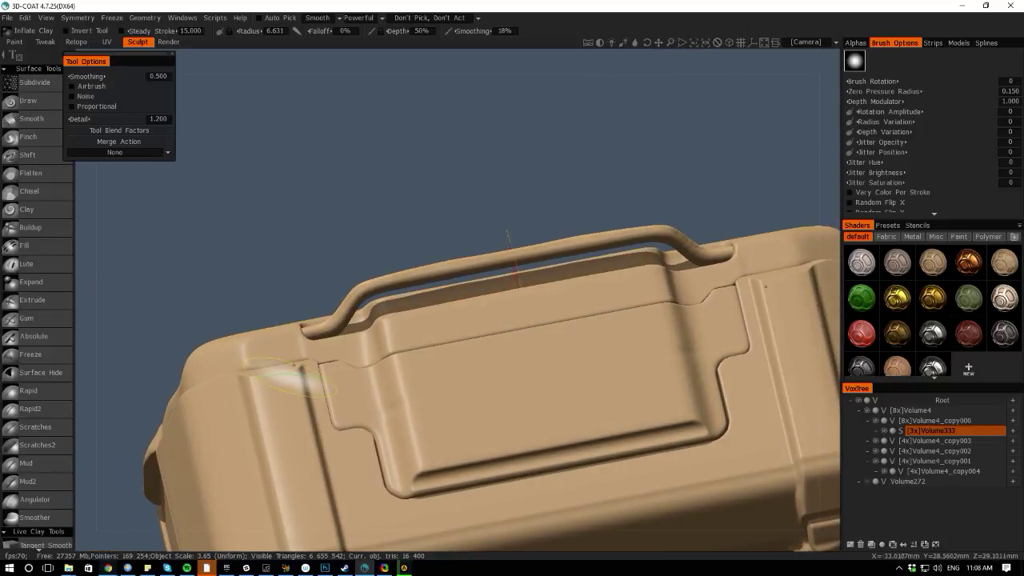
key(Return)
click(456, 358)
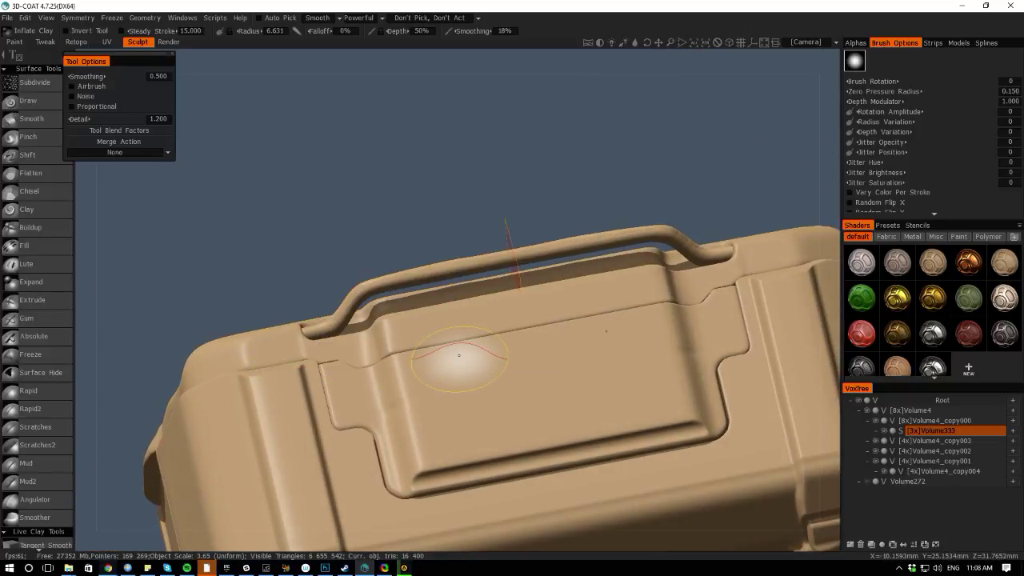
Convert the handle volume to voxels, check its shape from above and below, and switch it back to surface mode
click(457, 357)
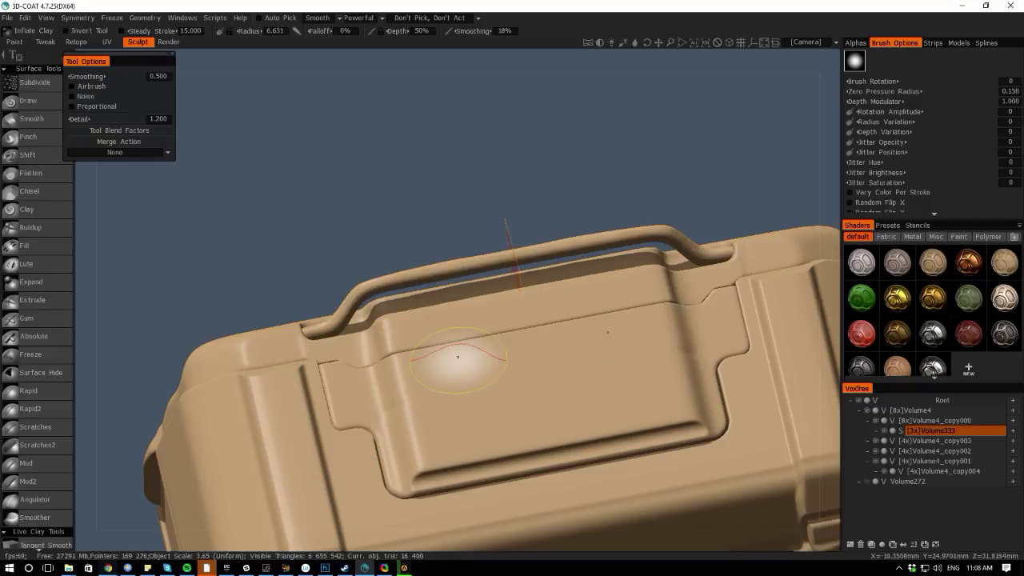
click(901, 432)
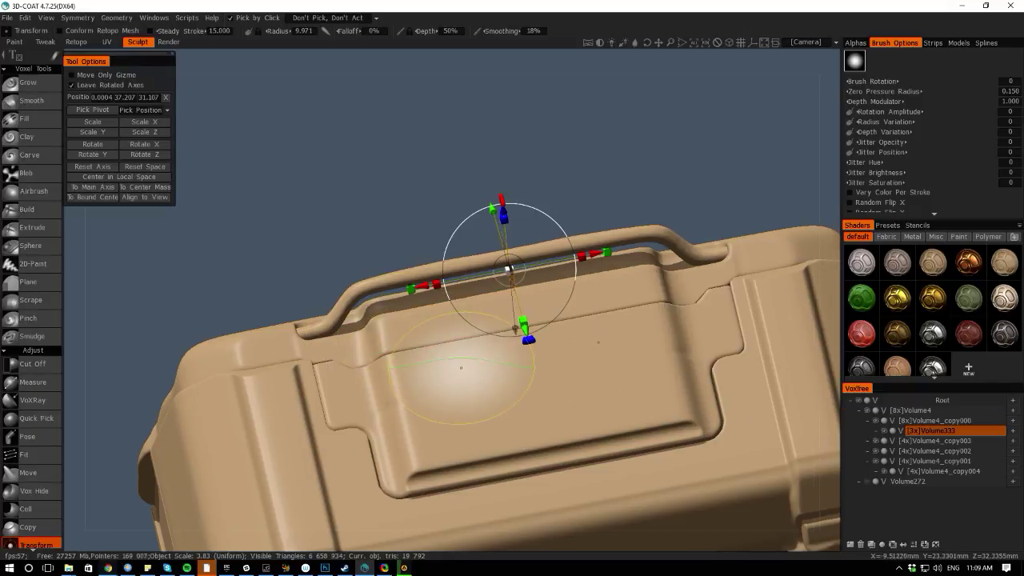
drag(91, 307, 411, 446)
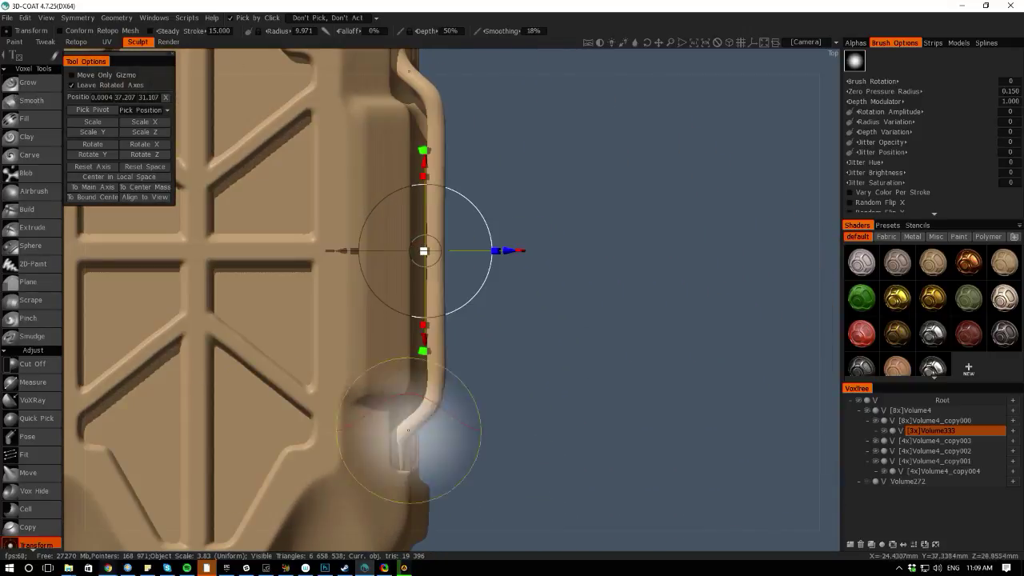
drag(517, 540, 378, 355)
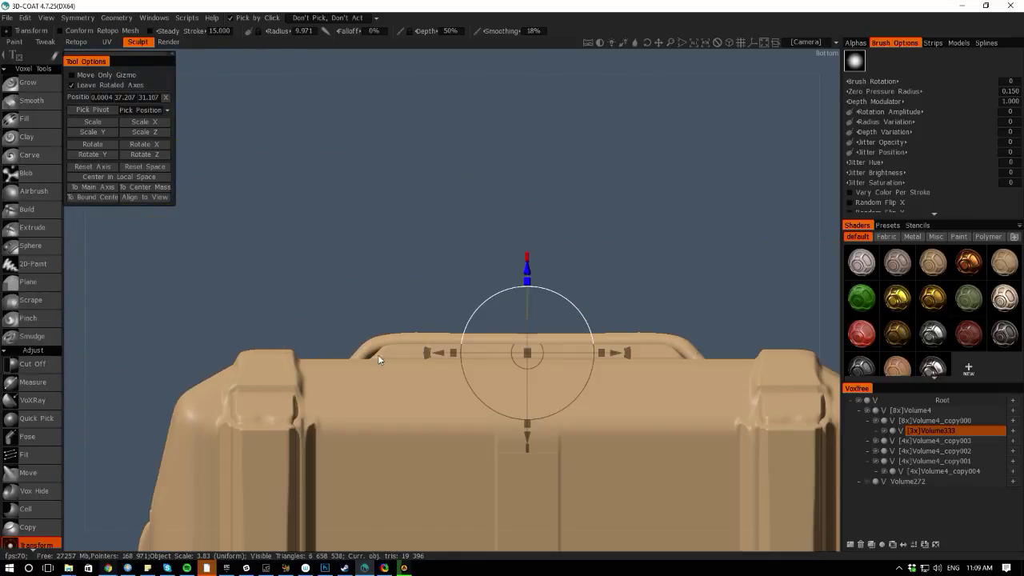
click(901, 430)
drag(91, 320, 91, 352)
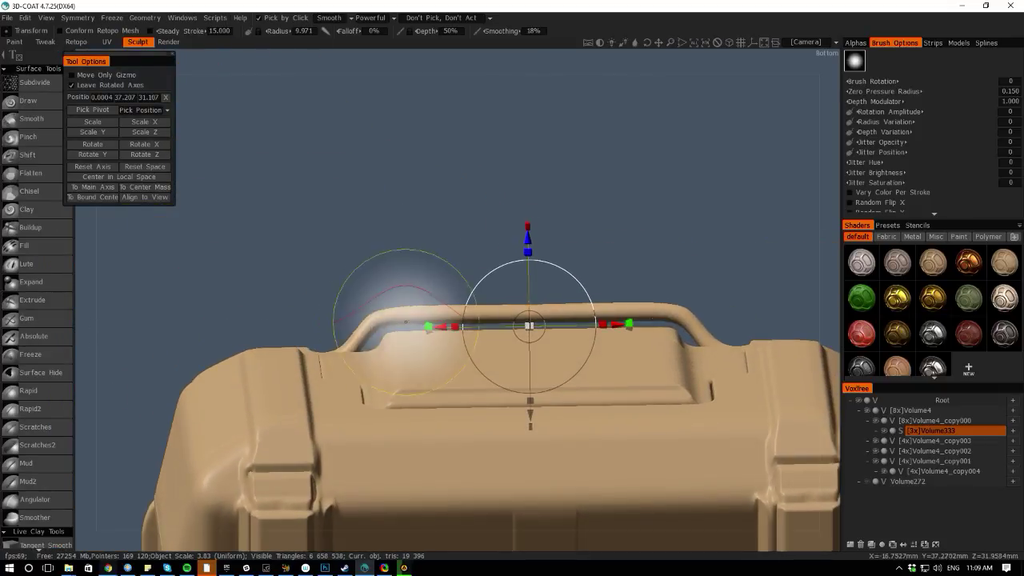
Thicken the handle near its outer bend with Inflate Clay, reducing the brush radius to 4.562
key(space)
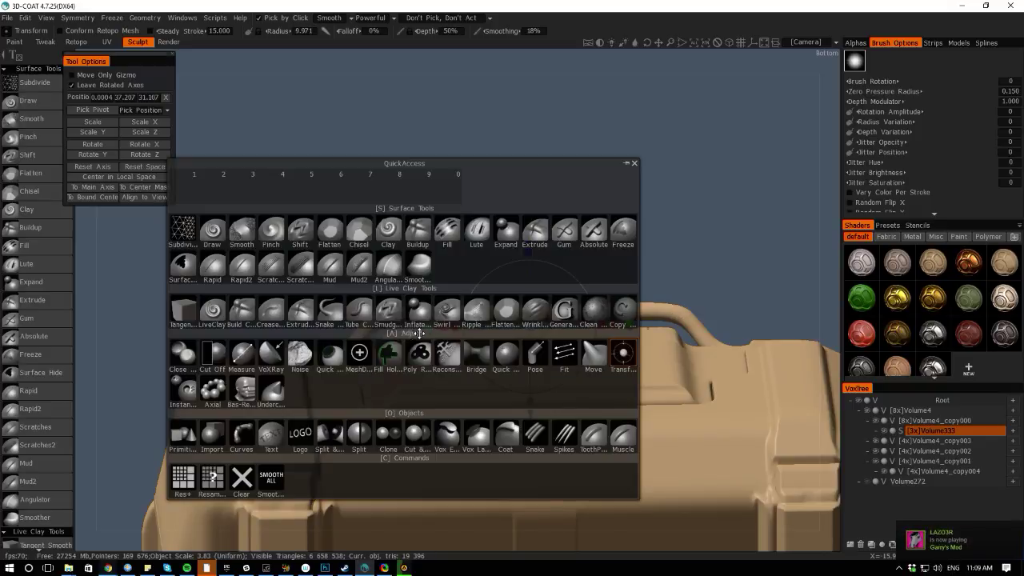
click(418, 312)
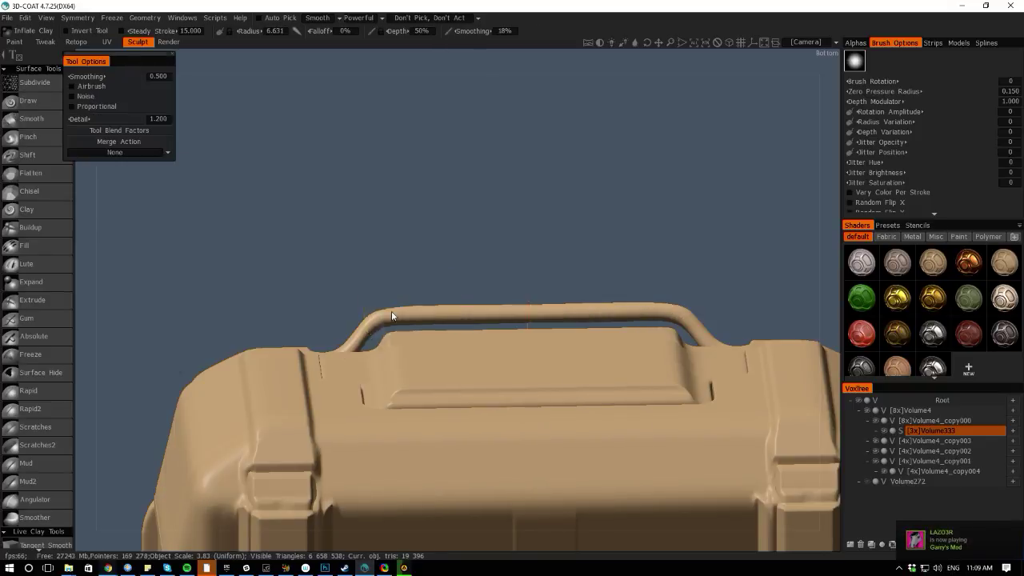
drag(390, 320, 437, 317)
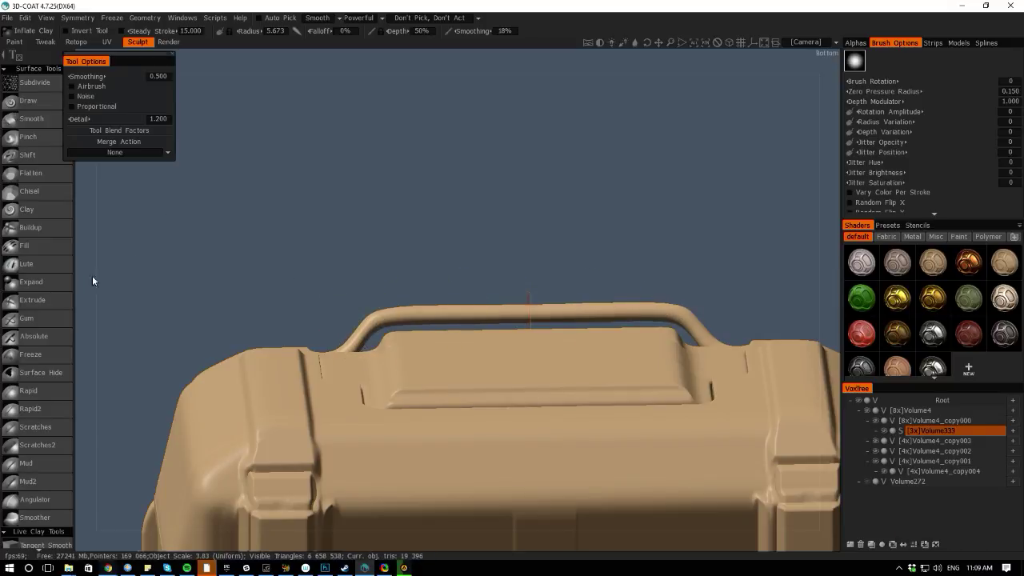
drag(94, 279, 495, 389)
middle_drag(517, 468, 541, 493)
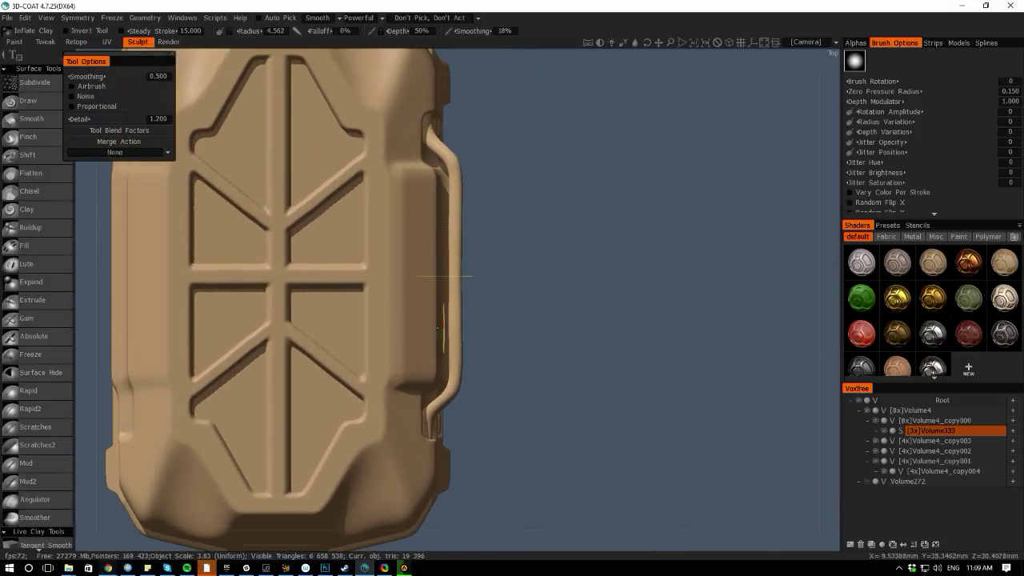
Convert the handle volume from surface to voxels with a required poly count of 21 418
key(space)
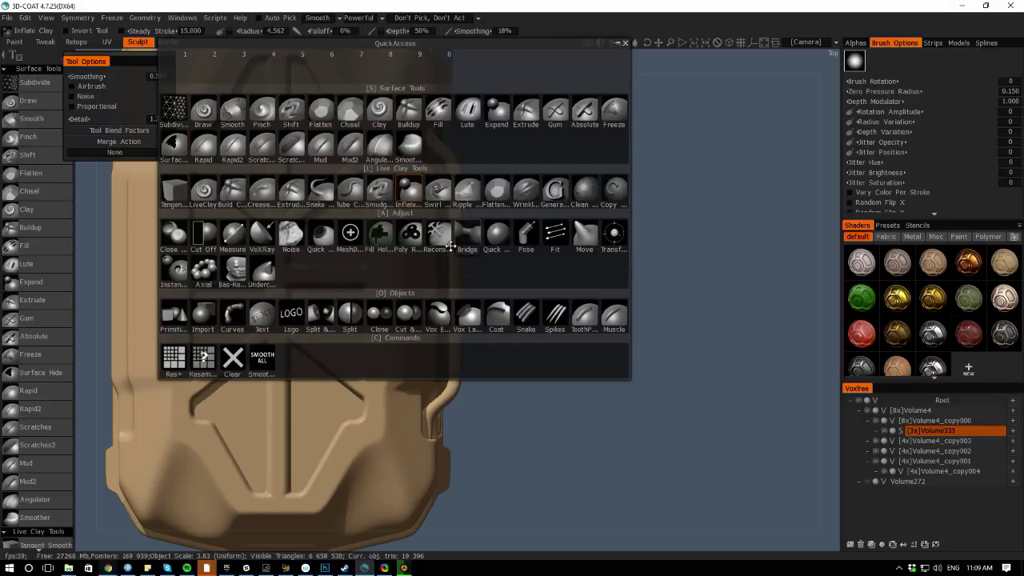
click(900, 431)
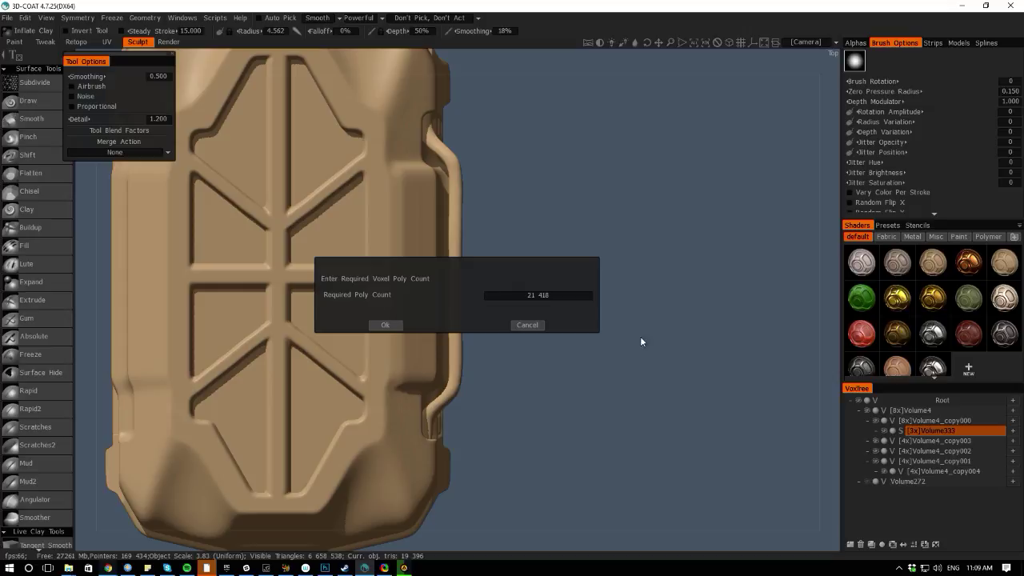
click(387, 325)
Try to adjust the handle's middle bar with Pose, selecting the bar, smoothing the selection and resetting the gizmo axes
key(space)
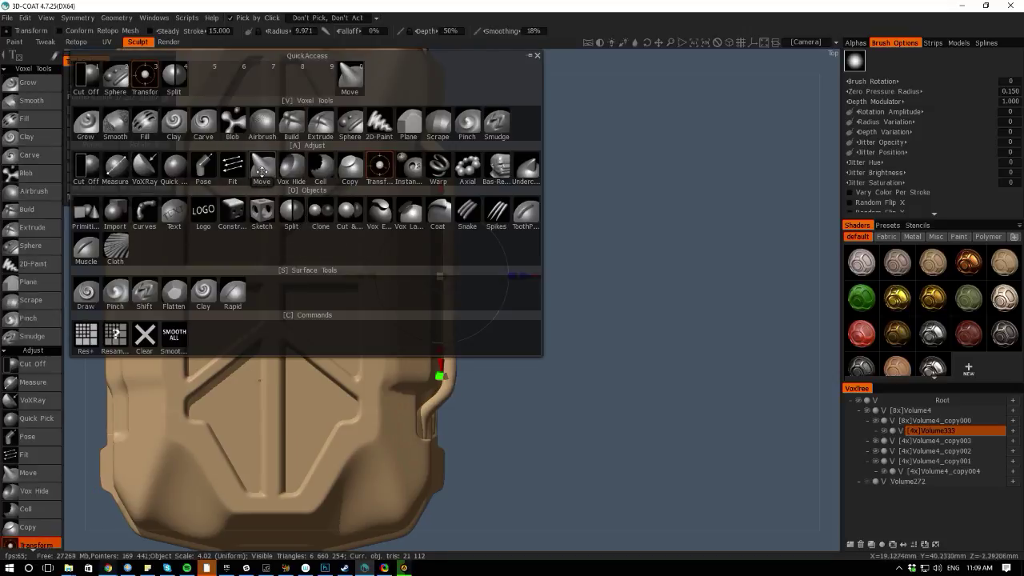
click(203, 166)
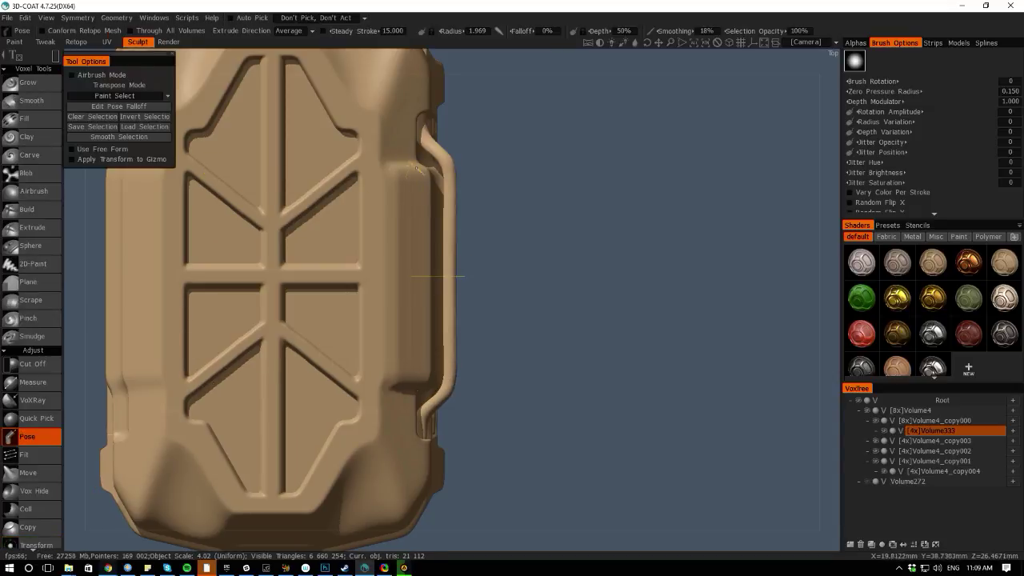
drag(424, 160, 501, 387)
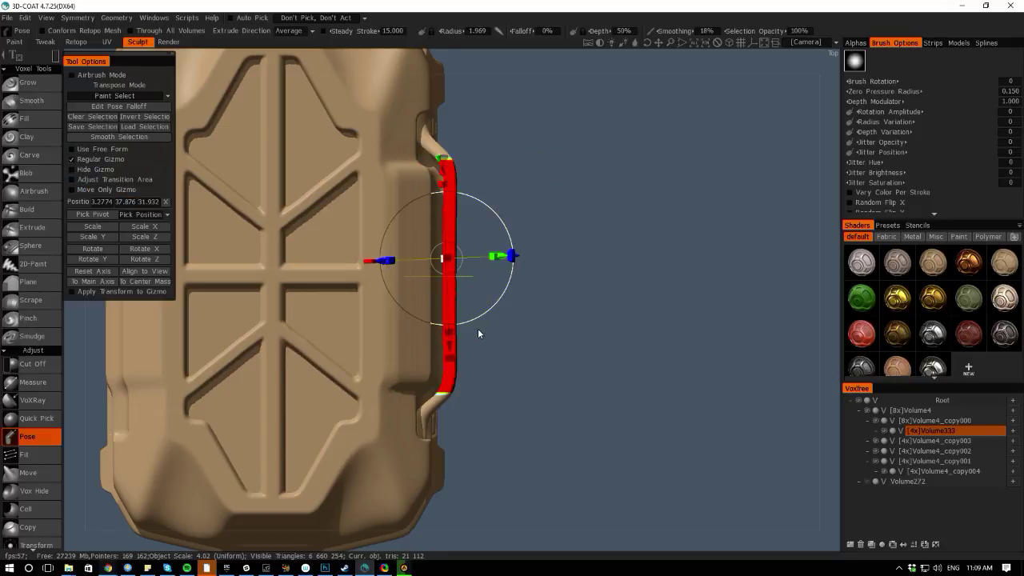
click(88, 136)
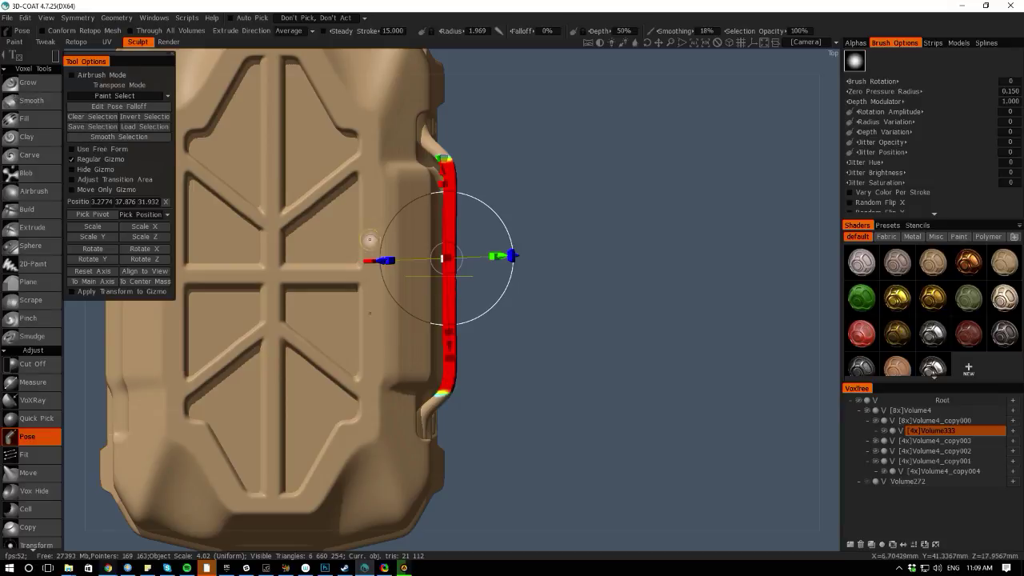
click(84, 273)
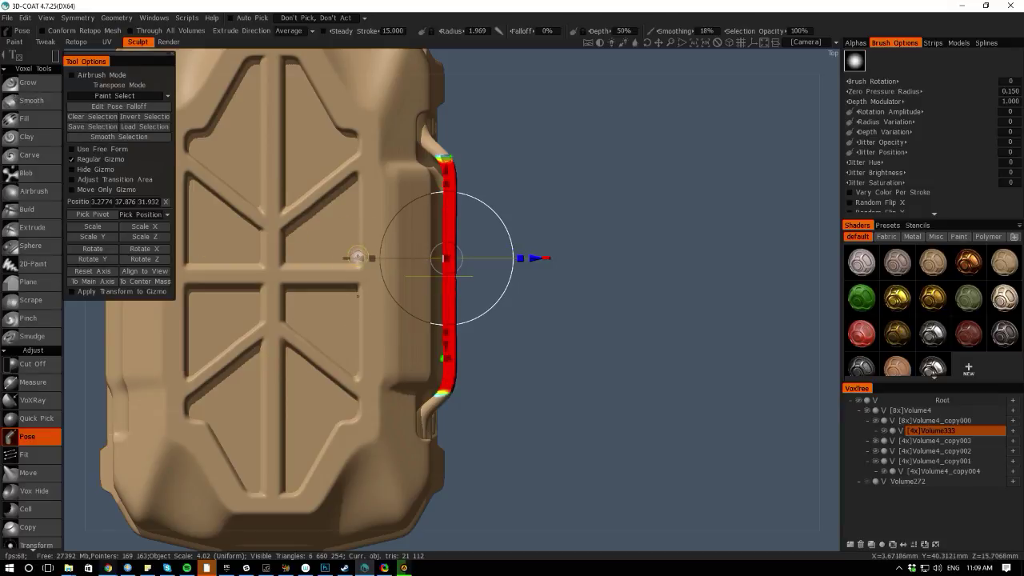
drag(358, 258, 362, 257)
key(ctrl+z)
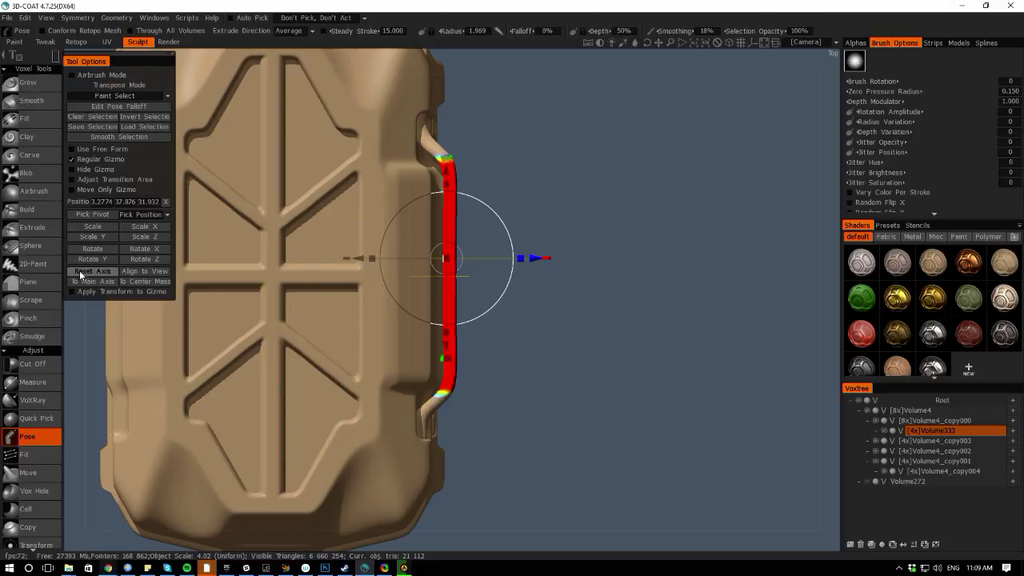
Nudge the handle's end inward toward its lid recess with Move at radius 14.510, after undoing a trial at radius 27.963
key(space)
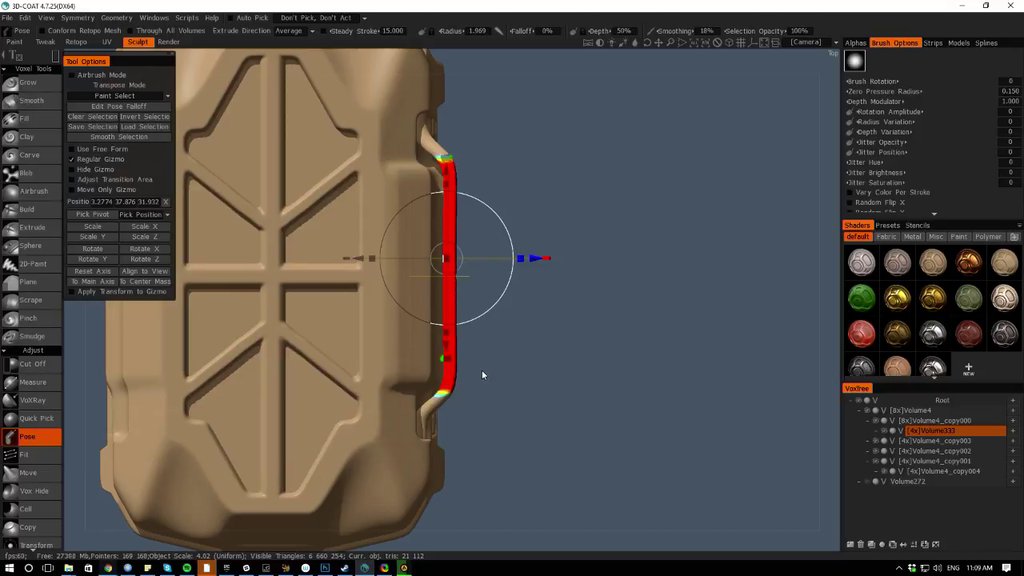
key(Escape)
key(space)
click(340, 284)
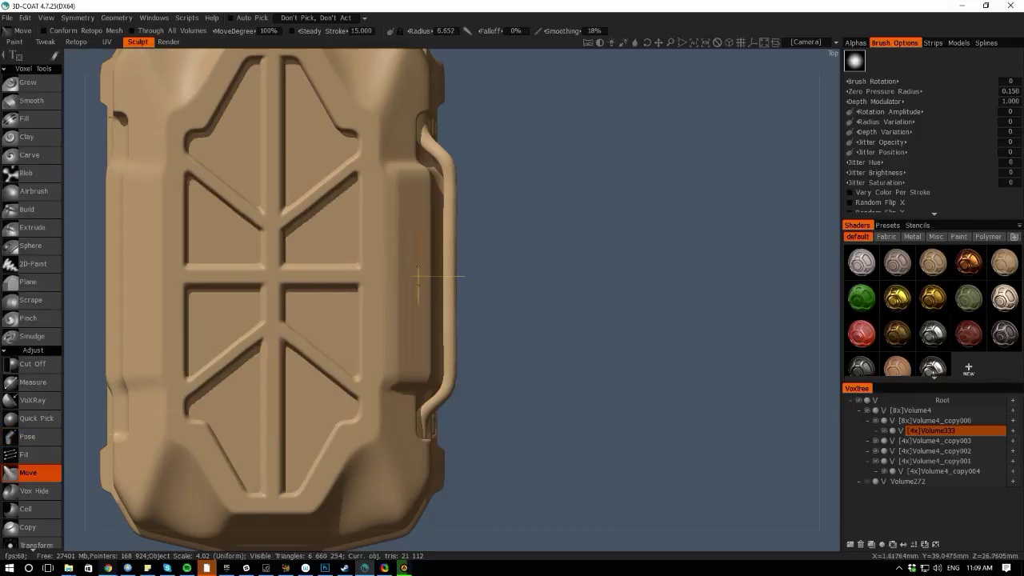
mouse_move(417, 276)
right_down()
mouse_move(496, 276)
mouse_move(439, 276)
right_up()
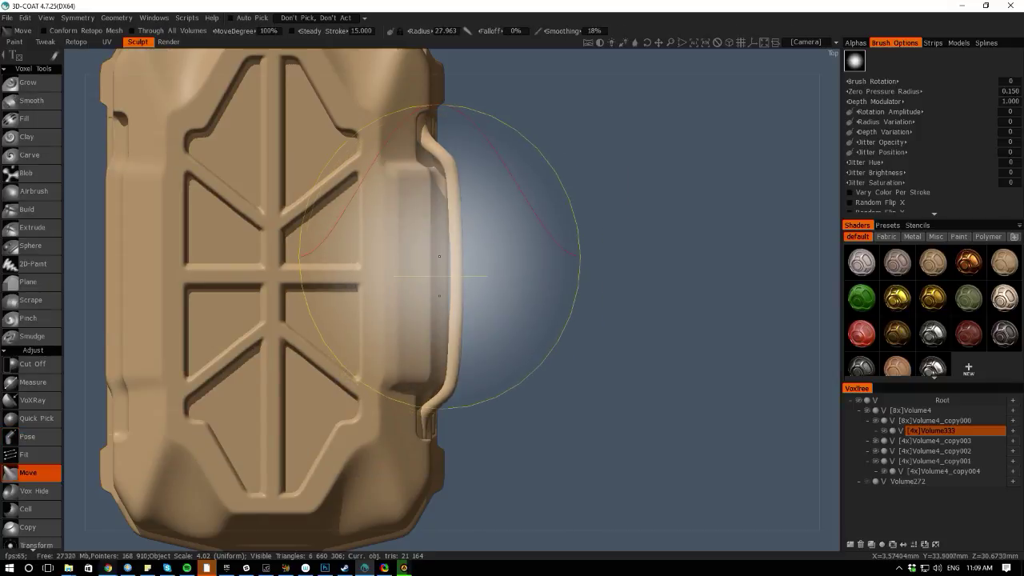
key(ctrl+z)
right_drag(428, 139, 391, 138)
drag(430, 141, 419, 124)
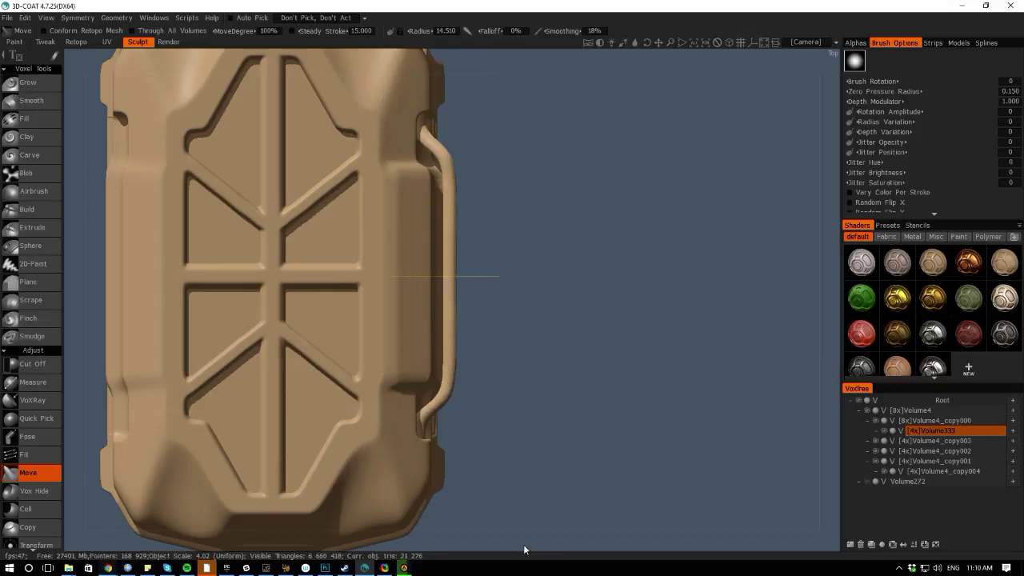
Pull the centre of the handle's middle bar slightly outward with Move at radius 14.510
mouse_move(524, 550)
mouse_down()
mouse_move(485, 473)
mouse_move(595, 413)
mouse_up()
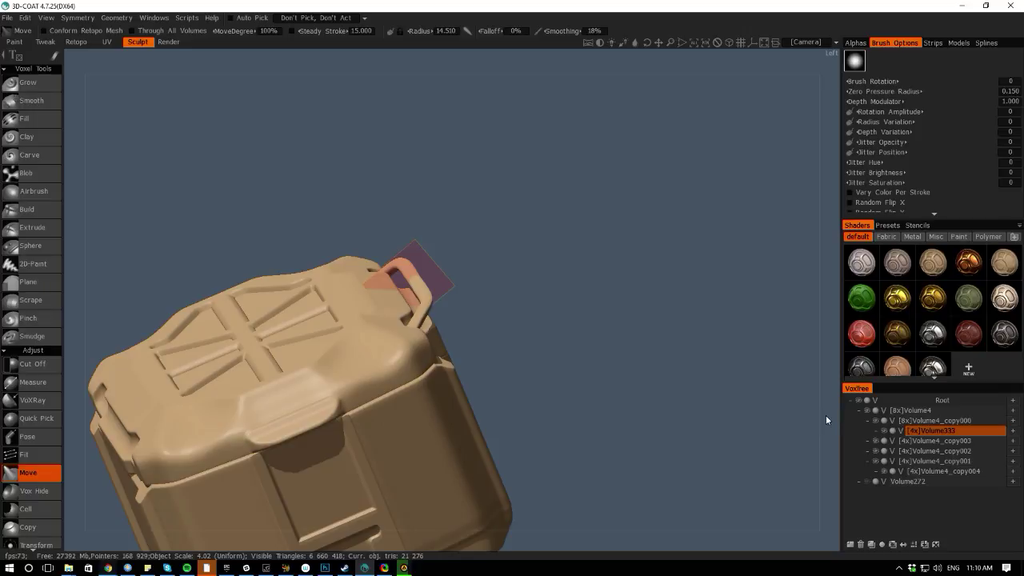
drag(826, 415, 701, 523)
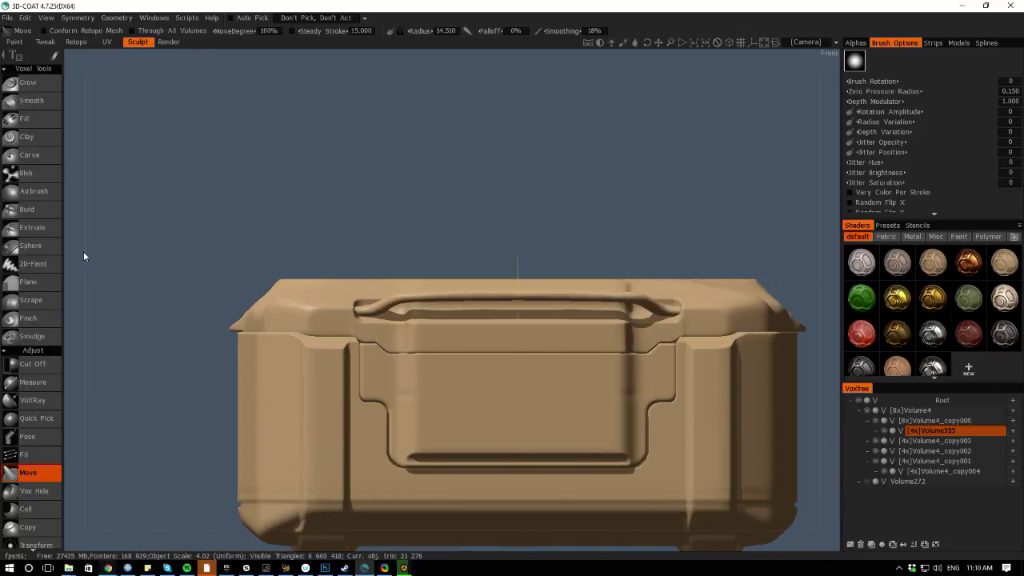
drag(84, 251, 70, 412)
right_drag(204, 400, 417, 365)
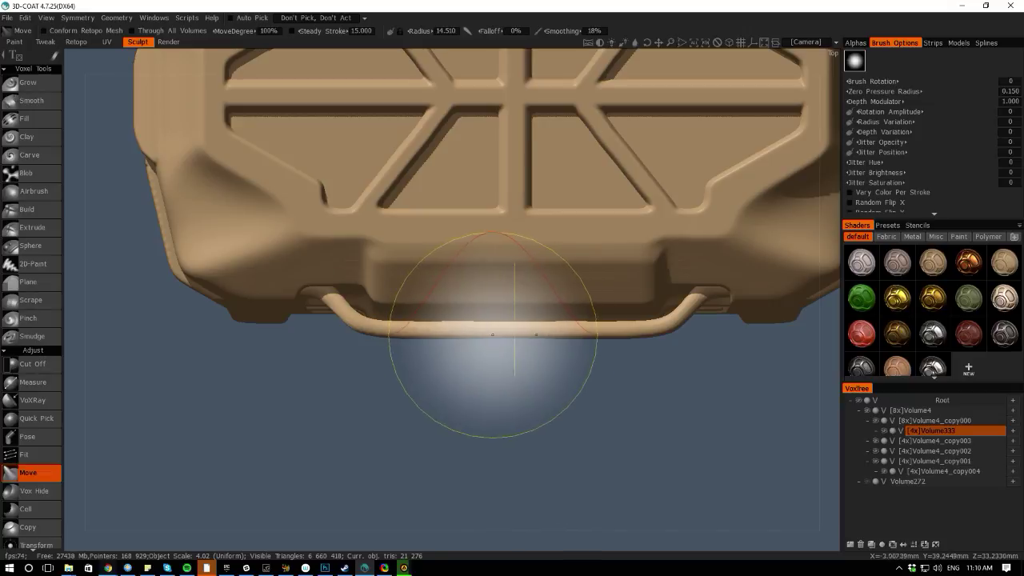
drag(492, 330, 492, 337)
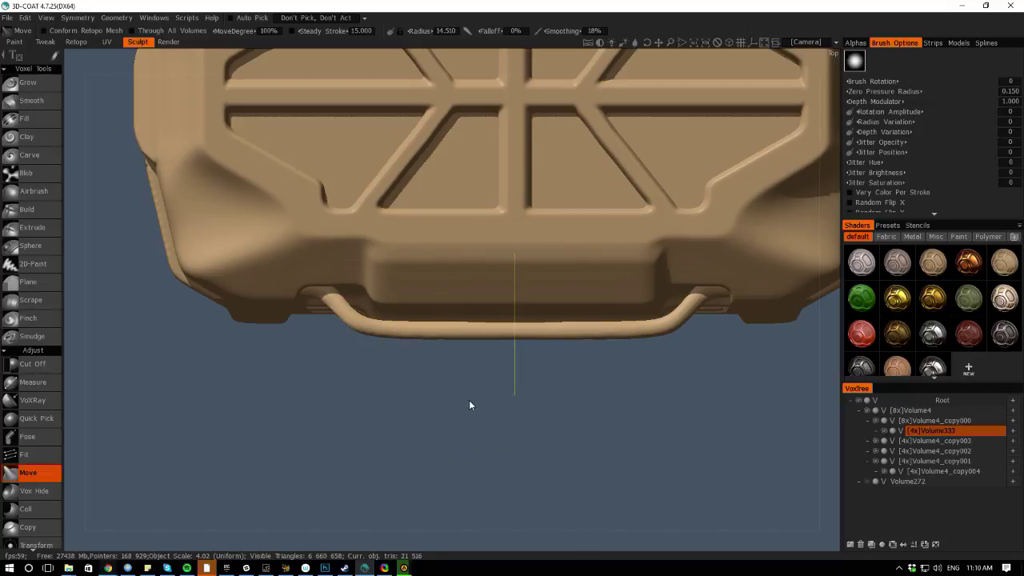
Increase the handle volume's voxel resolution twice, to 8x and then 16x
key(space)
click(236, 529)
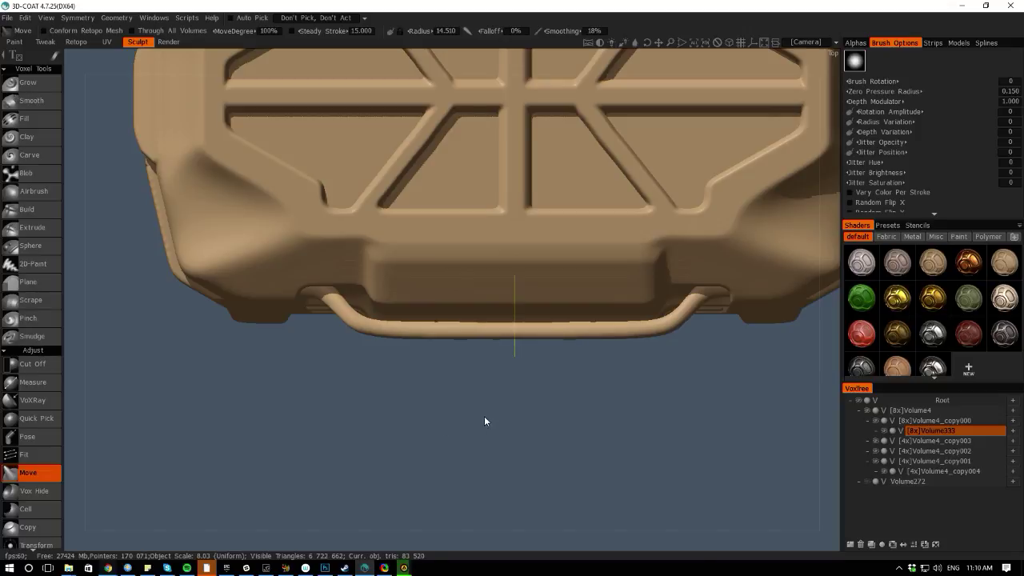
key(space)
click(260, 520)
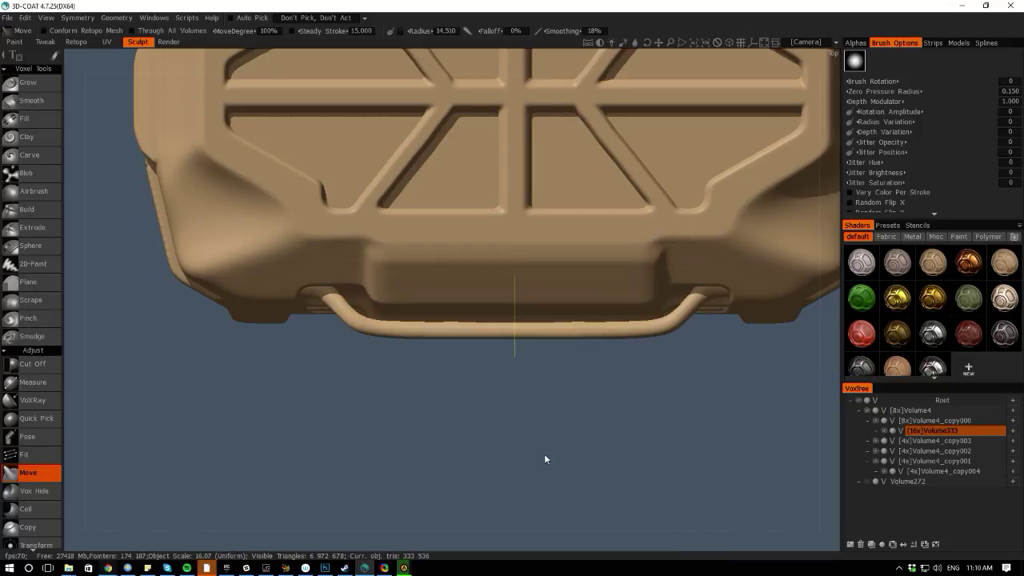
Try extruding a raised grip along the handle's middle bar with Extrude at 16% depth, undoing both attempts
right_drag(412, 408, 579, 483)
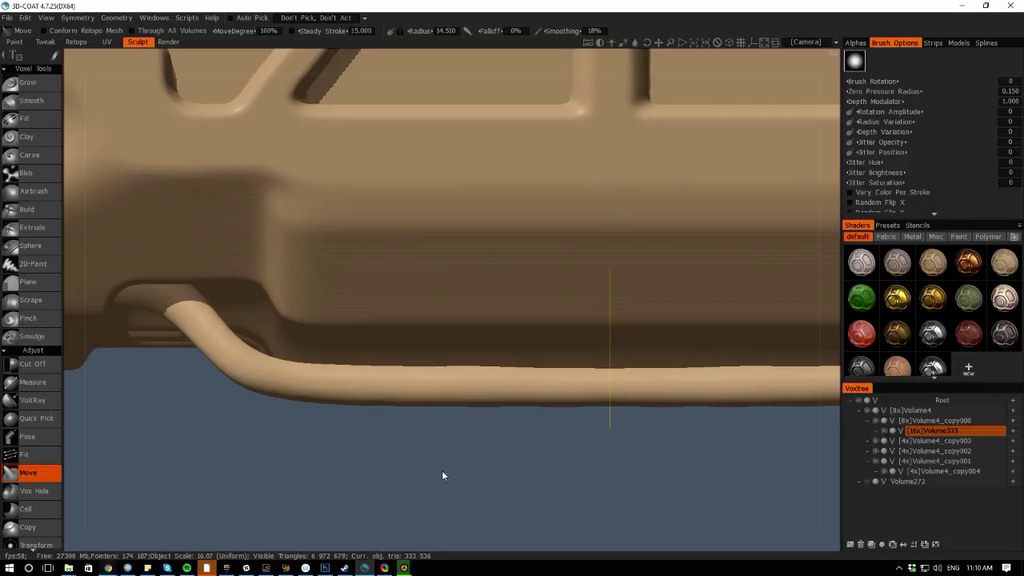
mouse_move(453, 521)
mouse_down()
mouse_move(453, 453)
mouse_move(457, 545)
mouse_move(433, 432)
mouse_up()
key(space)
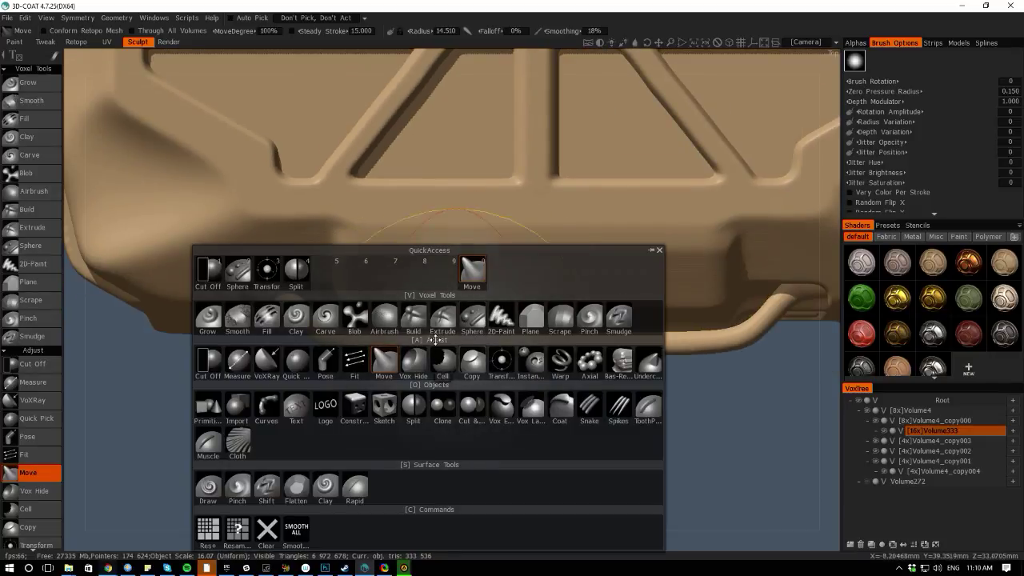
click(441, 316)
mouse_move(54, 56)
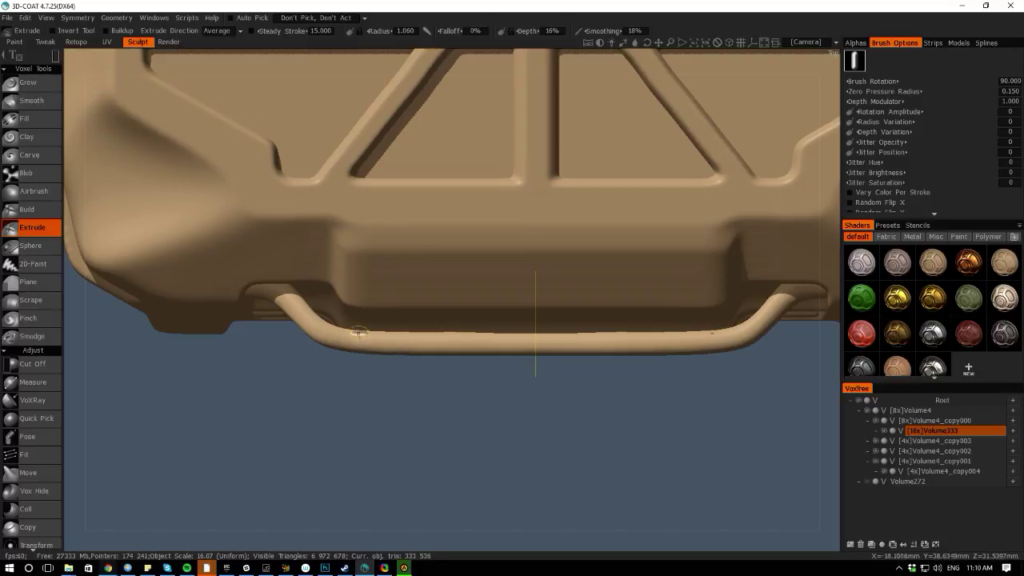
mouse_move(359, 331)
mouse_down()
mouse_move(396, 352)
mouse_move(549, 380)
mouse_move(558, 411)
mouse_up()
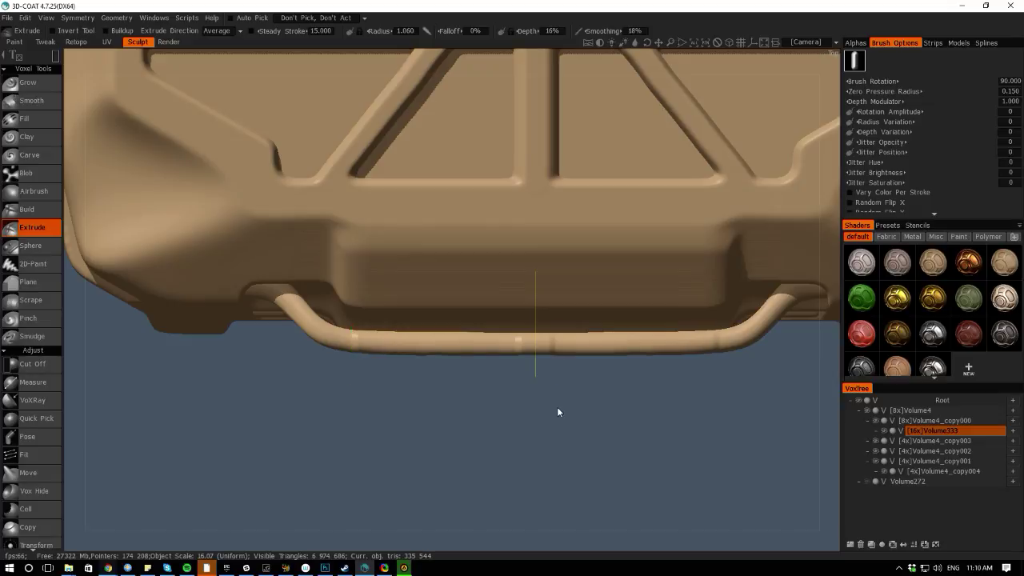
key(ctrl+z)
drag(342, 318, 621, 378)
key(ctrl+z)
Try the handle grip again with the Extrude depth set to 36%, check it from the front, and undo it
right_drag(222, 223, 316, 89)
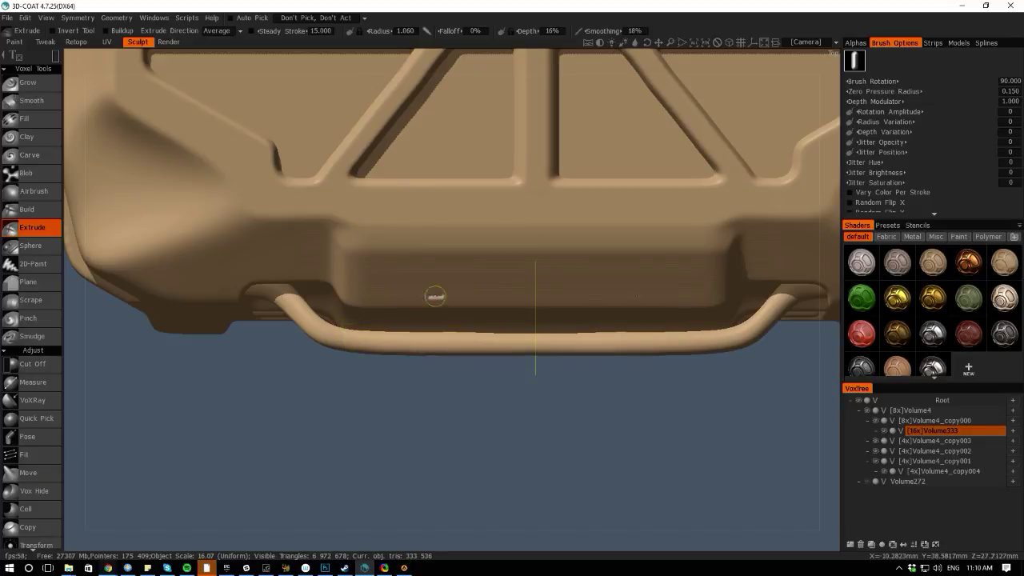
mouse_move(355, 320)
mouse_down()
mouse_move(632, 414)
mouse_move(556, 465)
mouse_up()
drag(522, 536, 529, 396)
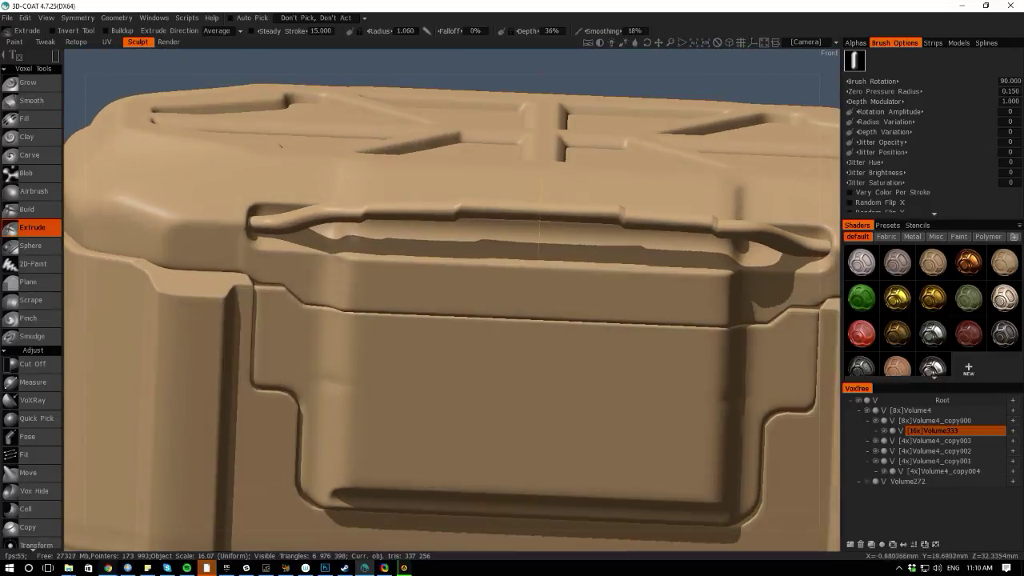
key(ctrl+z)
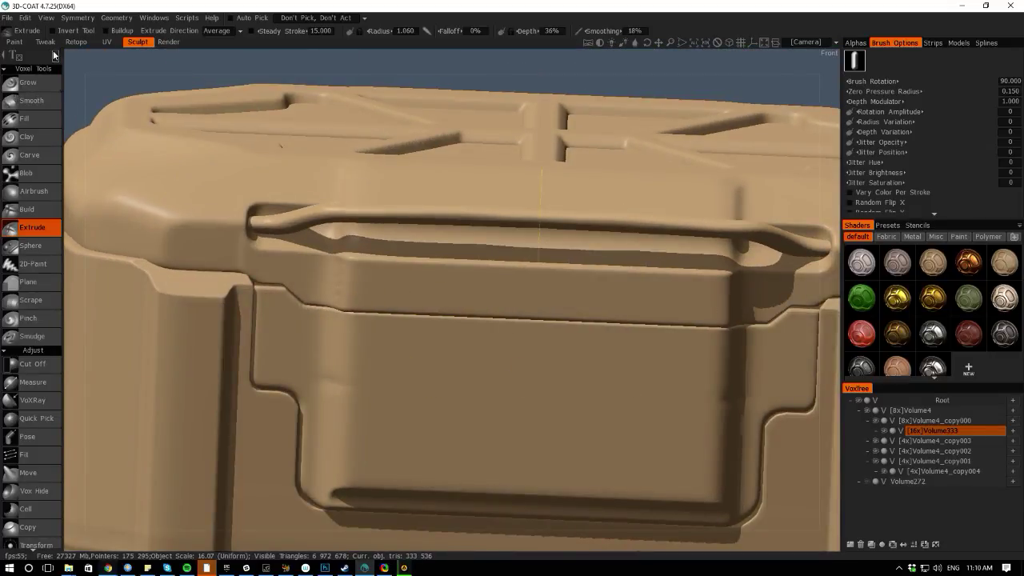
Try extruding the handle's middle bar from above at 36% depth with a round brush alpha, and undo it
mouse_move(56, 56)
drag(65, 109, 109, 254)
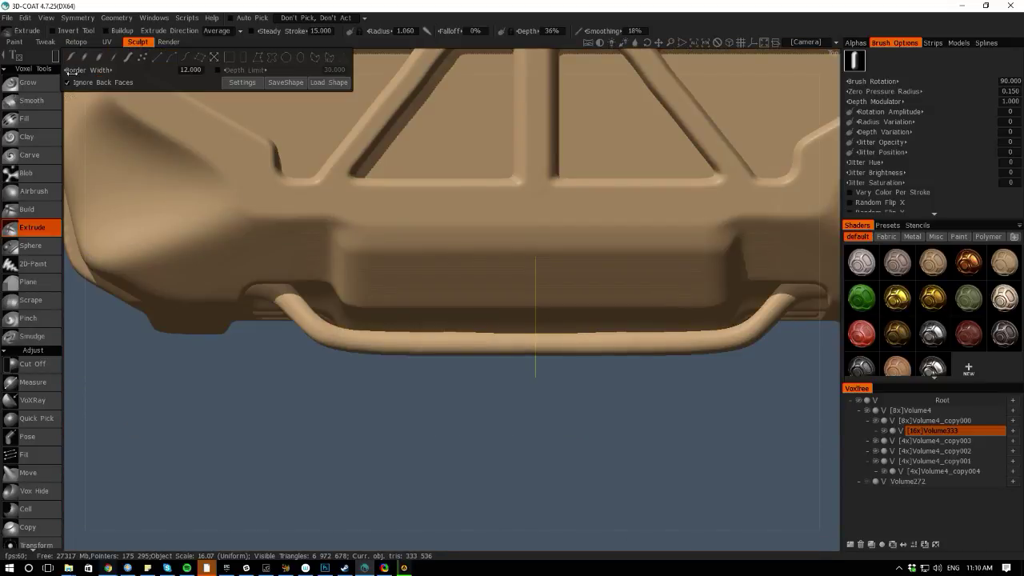
mouse_move(352, 307)
mouse_down()
mouse_move(584, 440)
mouse_move(497, 515)
mouse_move(499, 359)
mouse_move(334, 441)
mouse_move(313, 440)
mouse_move(504, 485)
mouse_move(436, 479)
mouse_up()
key(space)
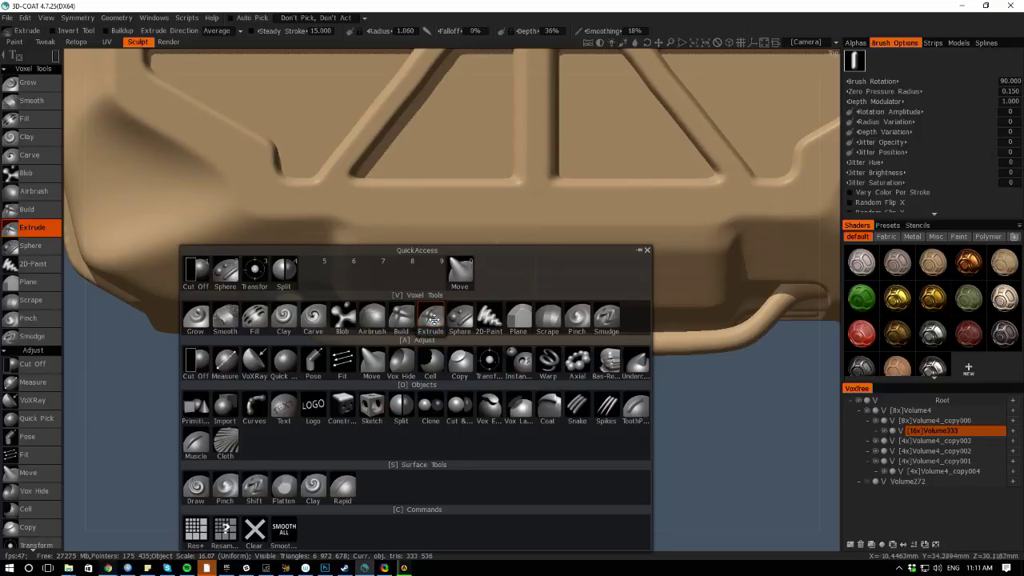
click(432, 320)
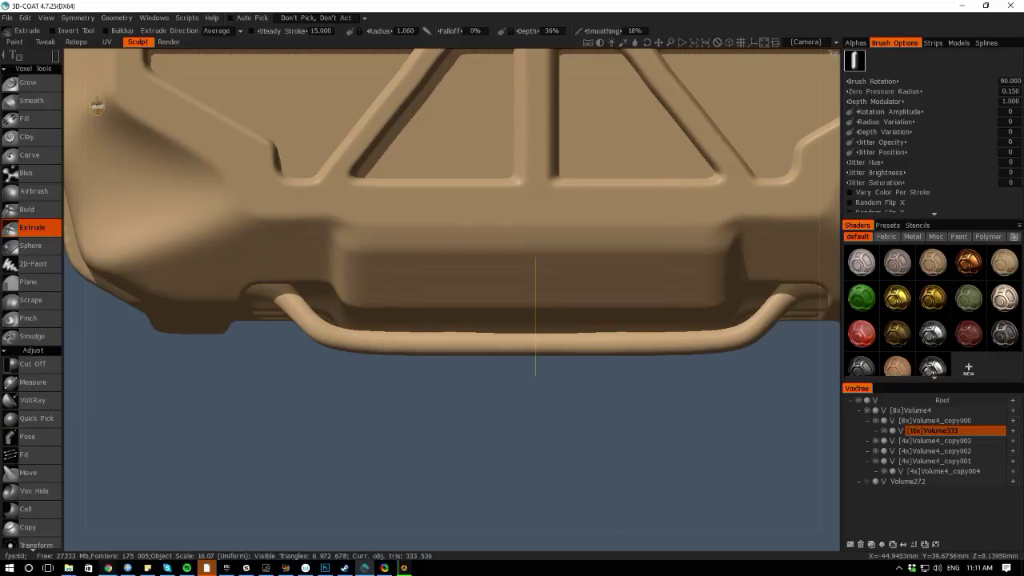
click(856, 43)
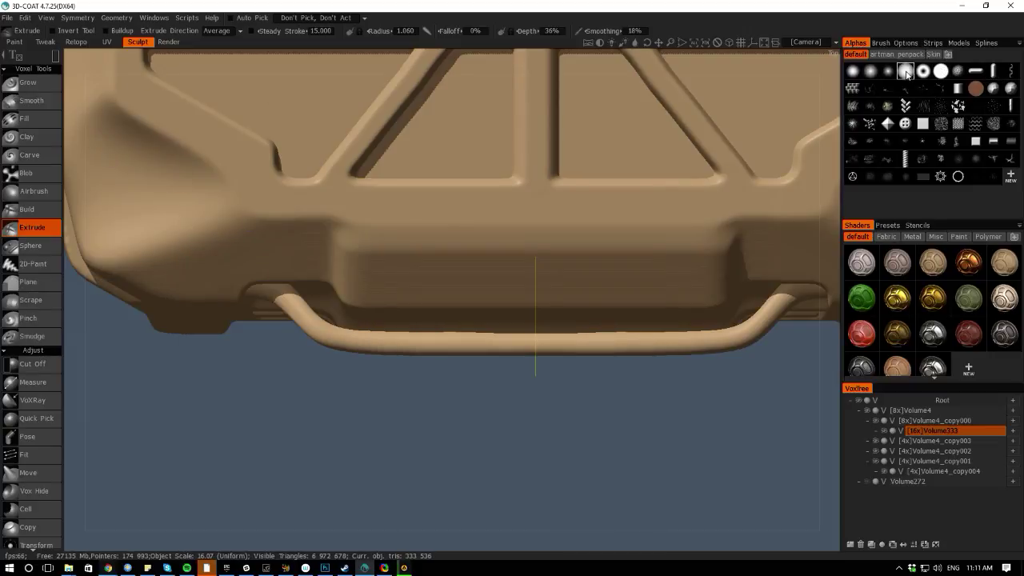
drag(342, 318, 584, 404)
drag(551, 542, 530, 338)
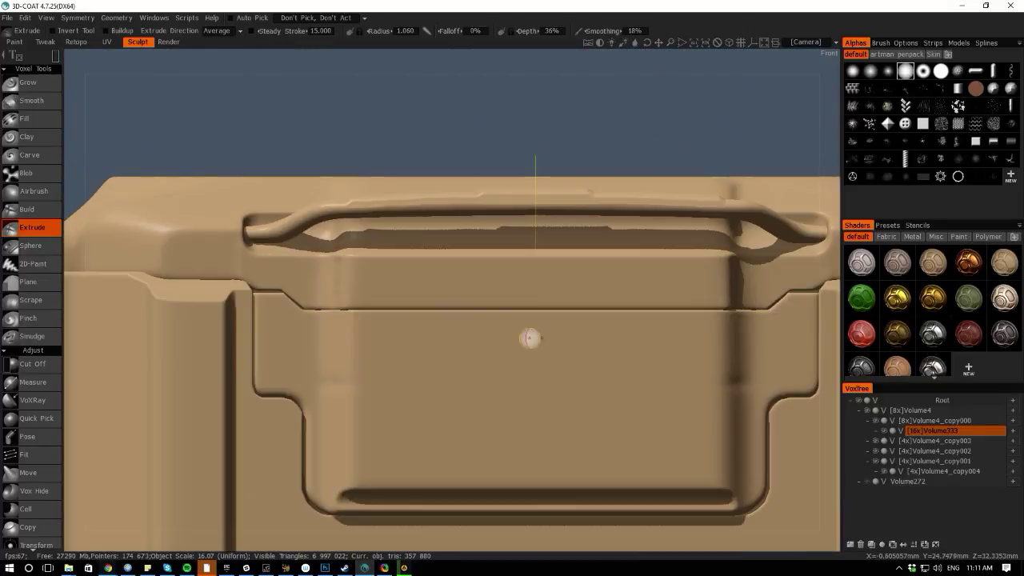
key(ctrl+z)
Try extruding the handle's middle bar once more from the front view, and undo it
drag(413, 207, 651, 258)
alt+drag(76, 254, 195, 290)
key(KP_2)
key(ctrl+z)
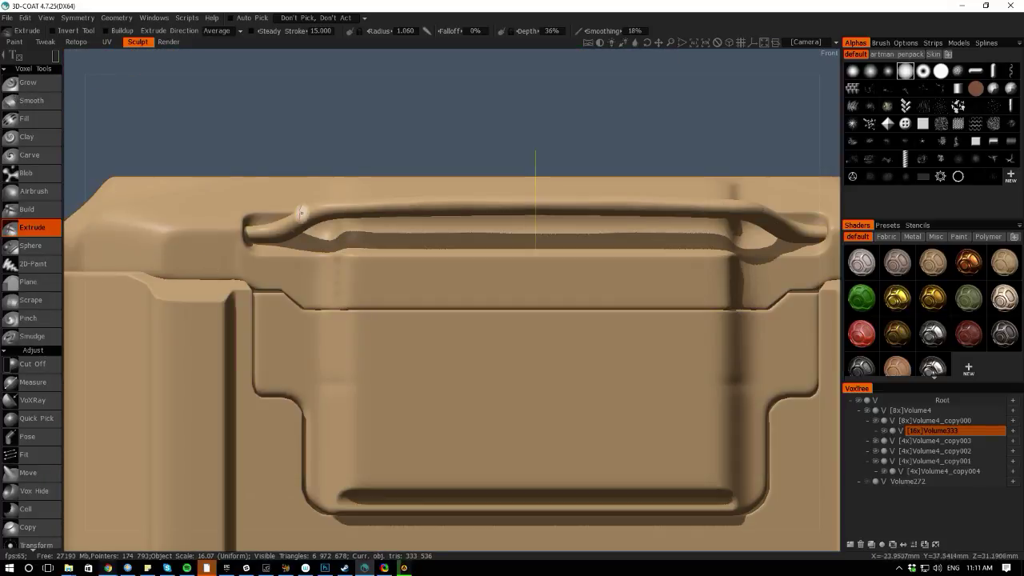
Select the handle's middle bar with the Pose tool and reset the transform gizmo's axes
key(space)
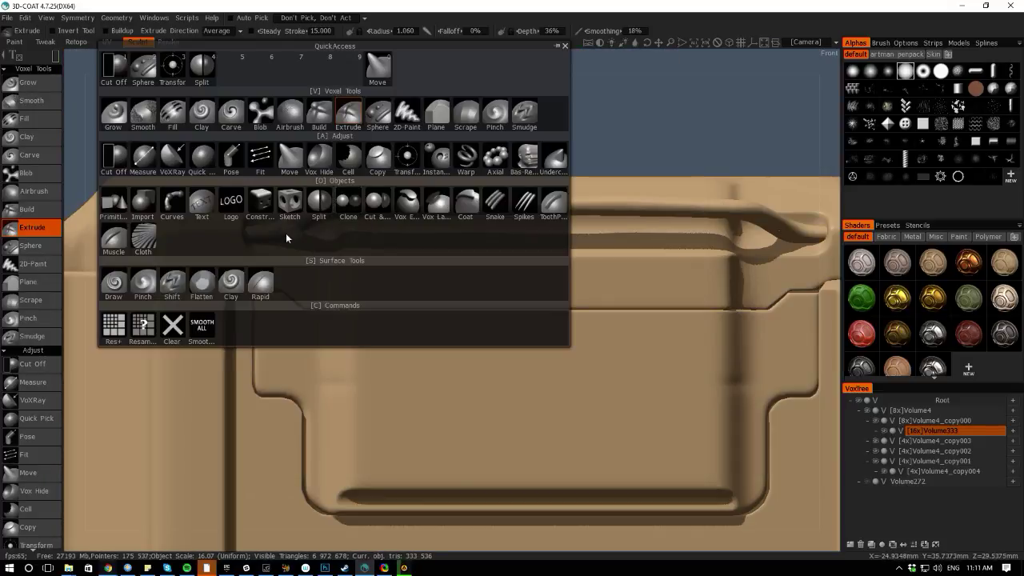
click(231, 158)
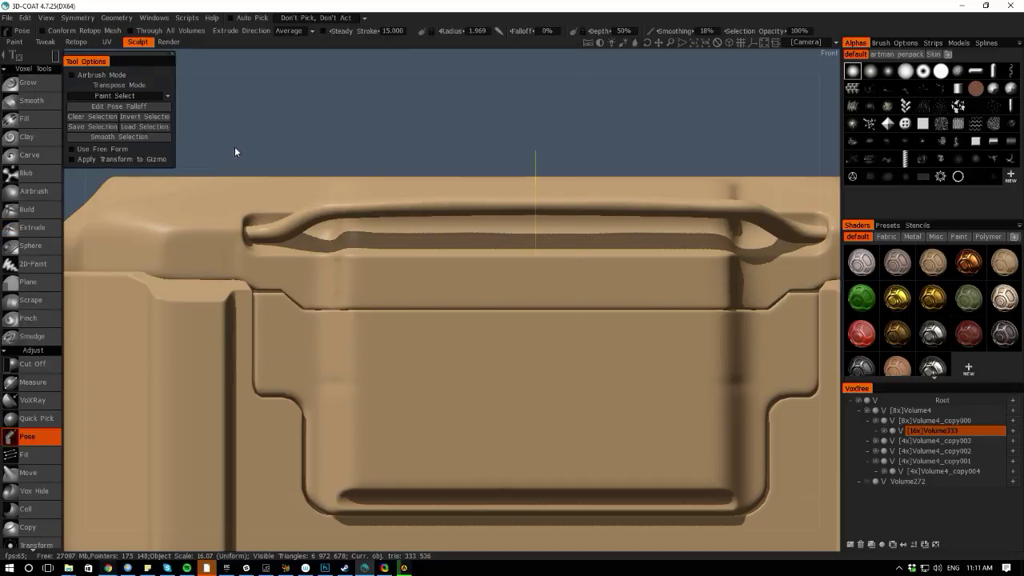
drag(338, 179, 708, 290)
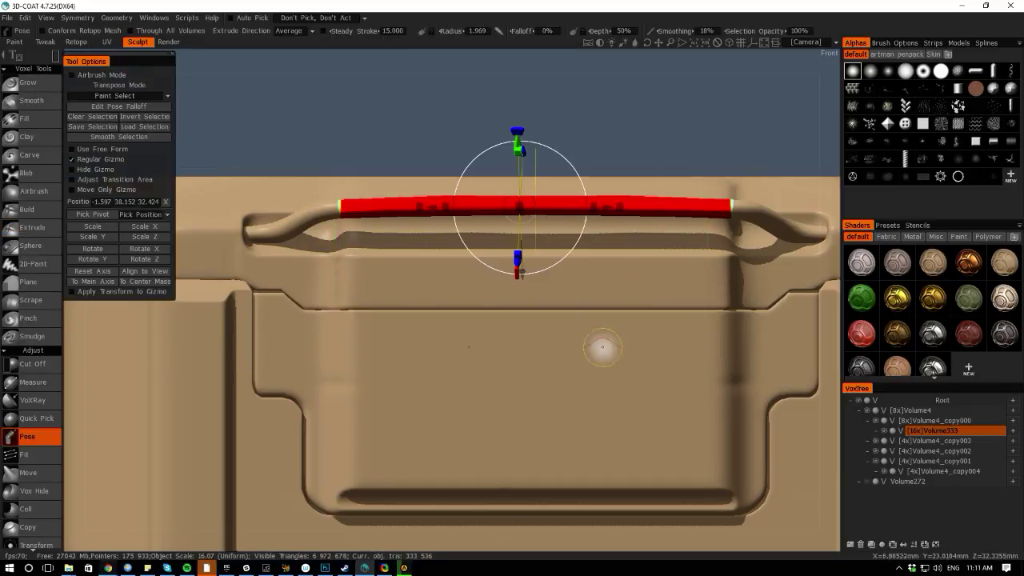
drag(73, 326, 172, 454)
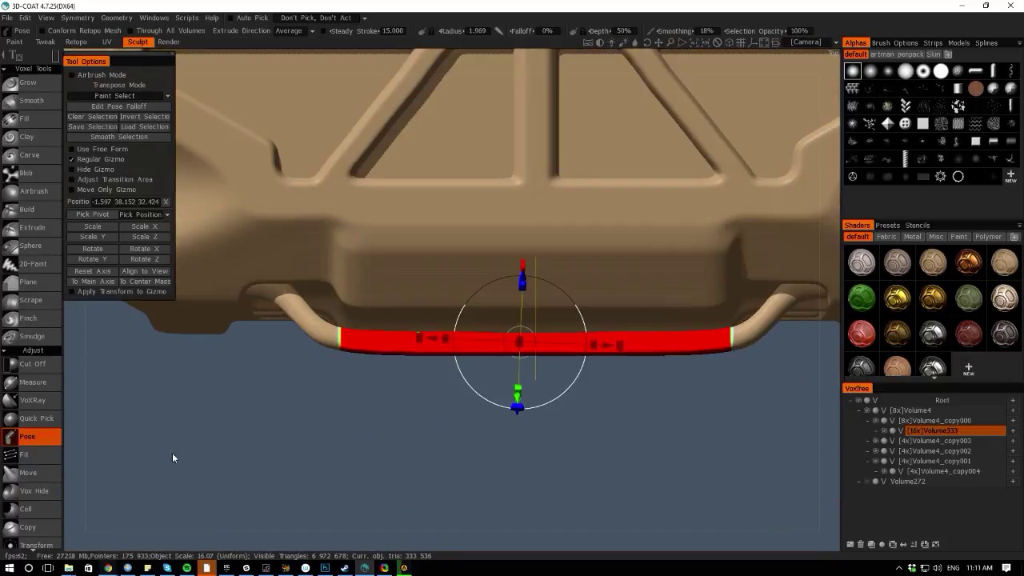
click(83, 275)
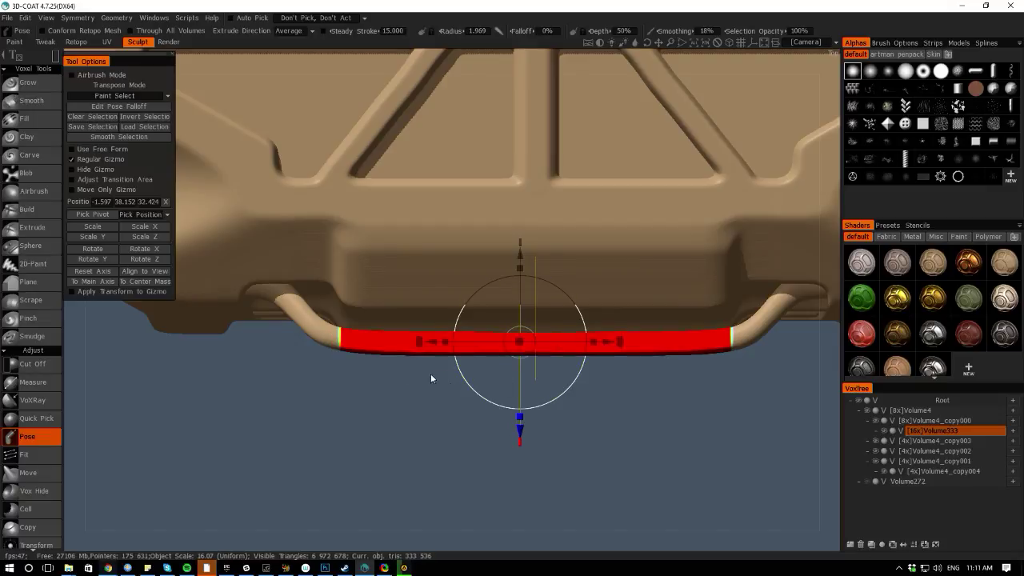
Scale the selected middle bar thicker in depth and in height to form a raised grip
drag(519, 416, 522, 445)
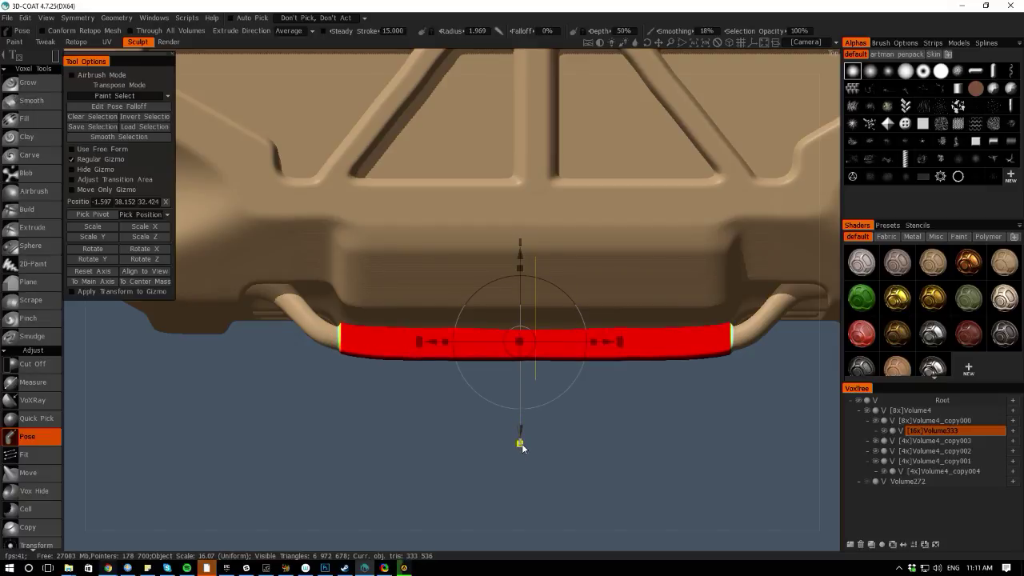
drag(476, 516, 447, 322)
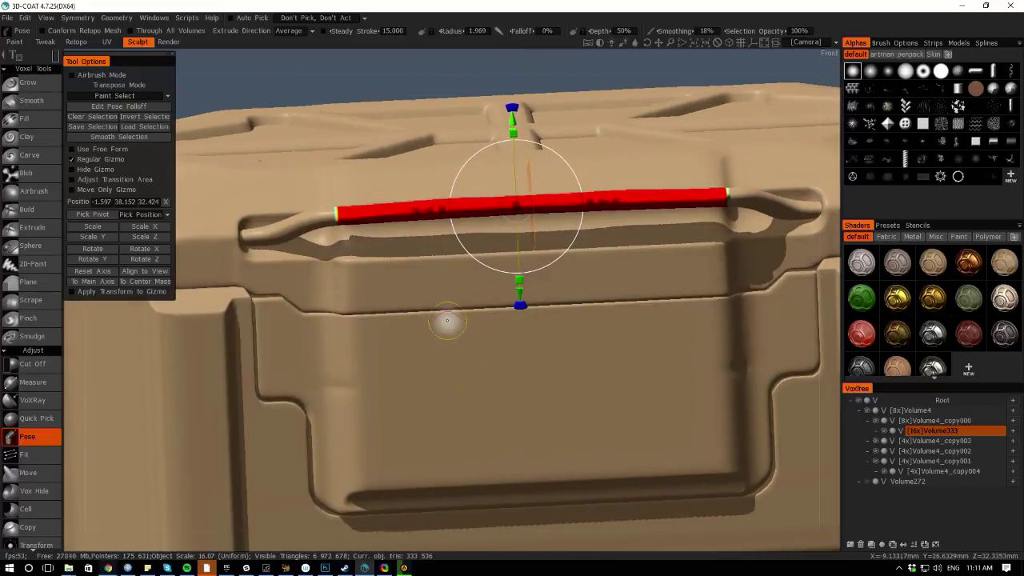
drag(513, 132, 511, 99)
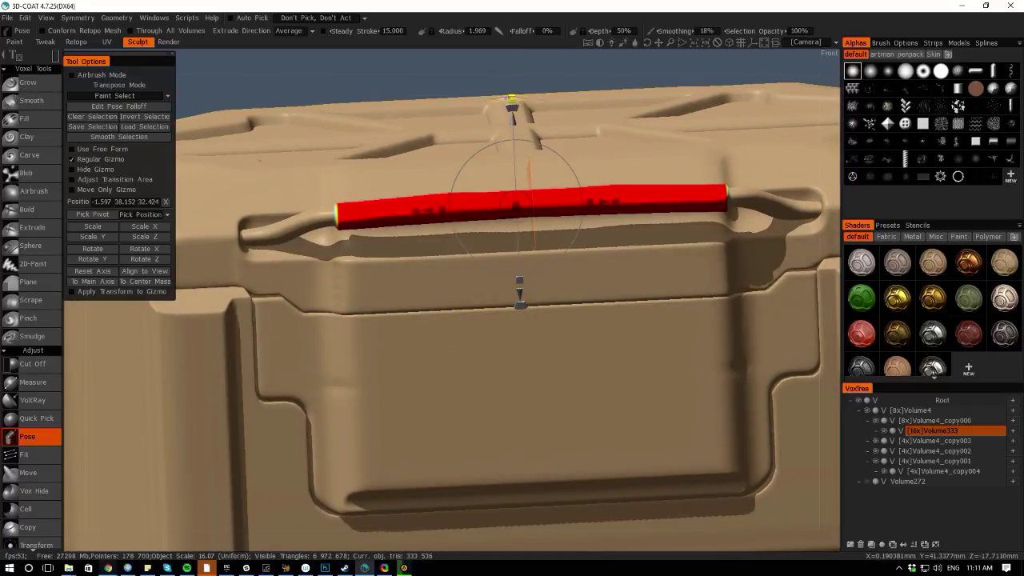
Shorten the grip slightly along its length, move it outward to Z 32.697, and clear the pose selection
drag(97, 361, 277, 481)
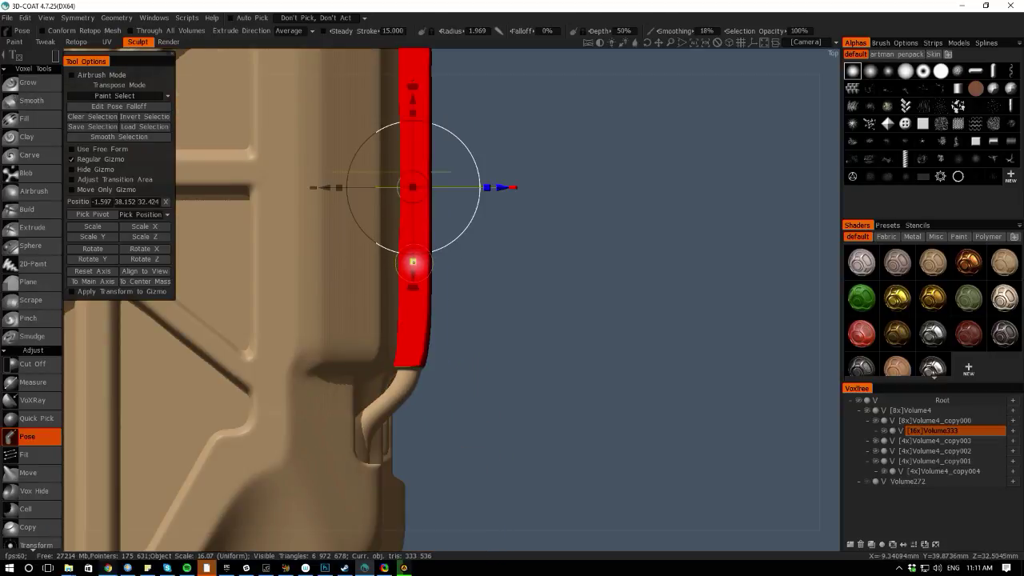
drag(413, 262, 413, 256)
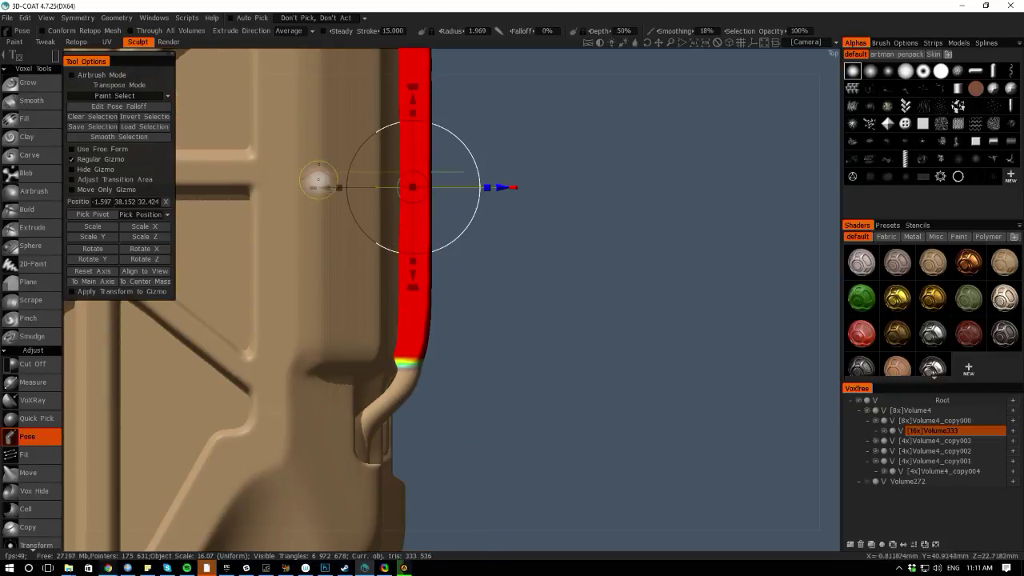
drag(324, 187, 324, 187)
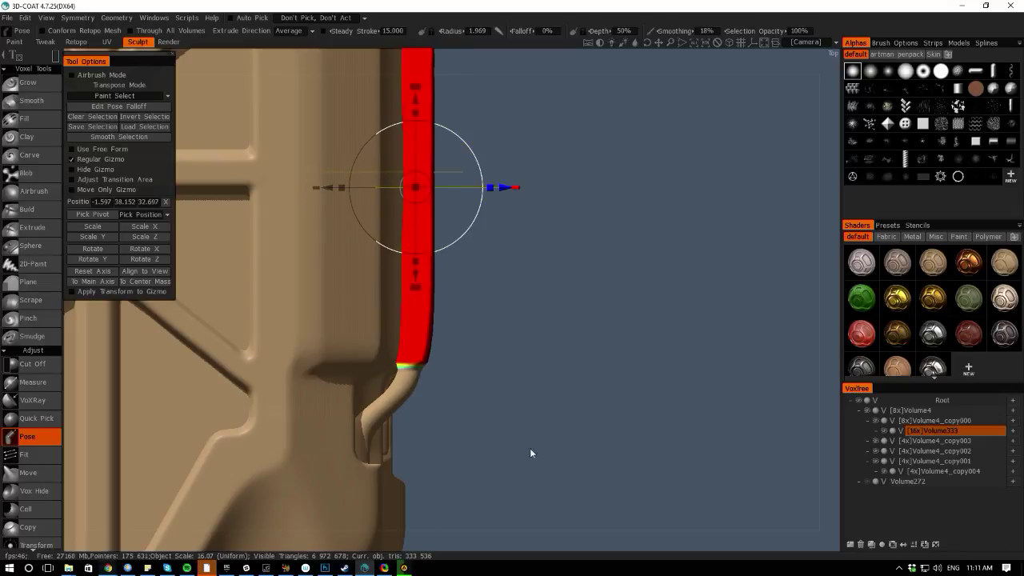
right_drag(529, 447, 518, 465)
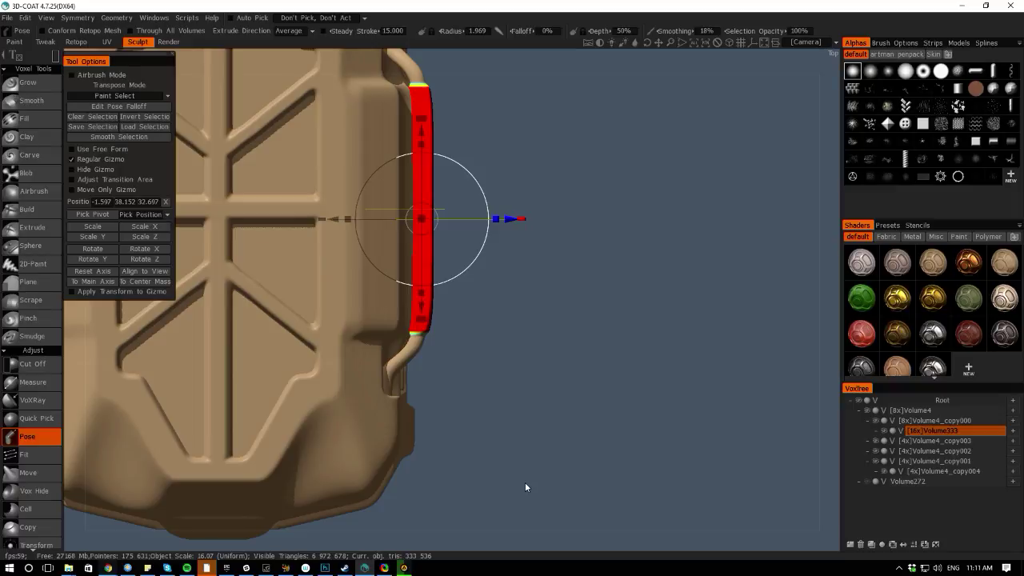
click(525, 483)
drag(488, 548, 340, 428)
right_drag(355, 410, 487, 428)
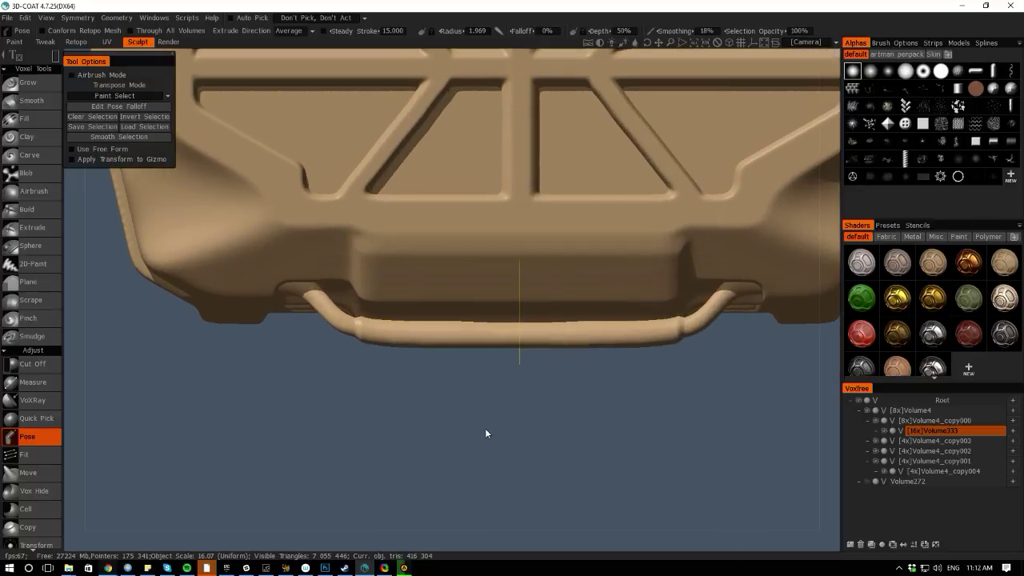
Convert the handle volume to surface mode and back to voxels, and resample it with a density modulation factor of 0.419
click(901, 431)
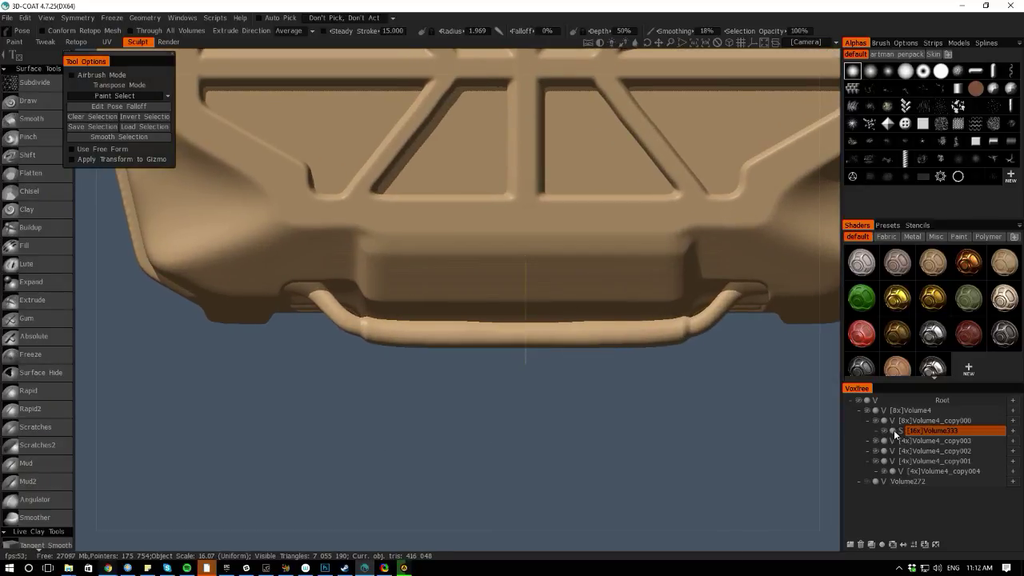
click(897, 432)
click(376, 327)
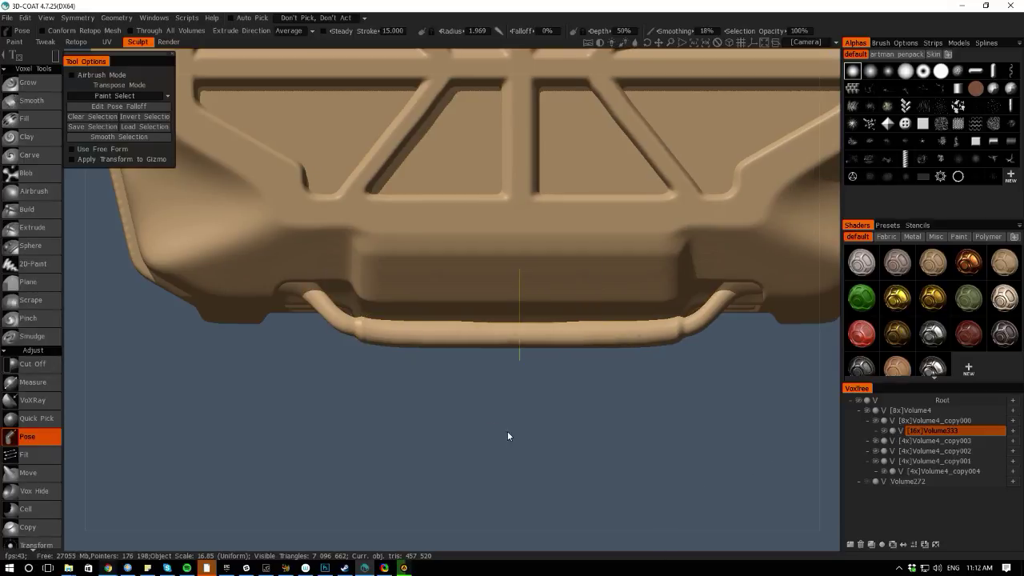
key(space)
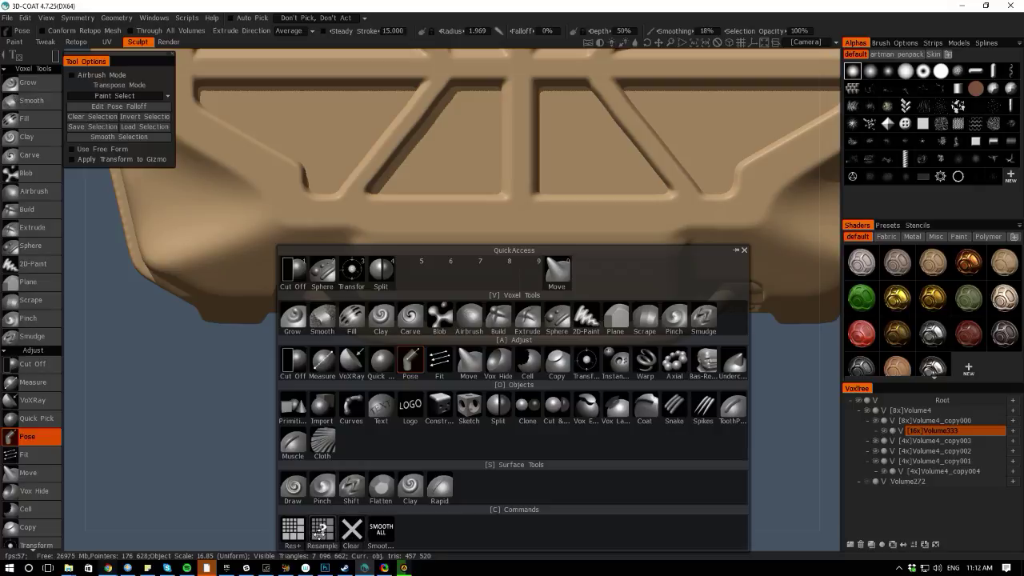
click(321, 530)
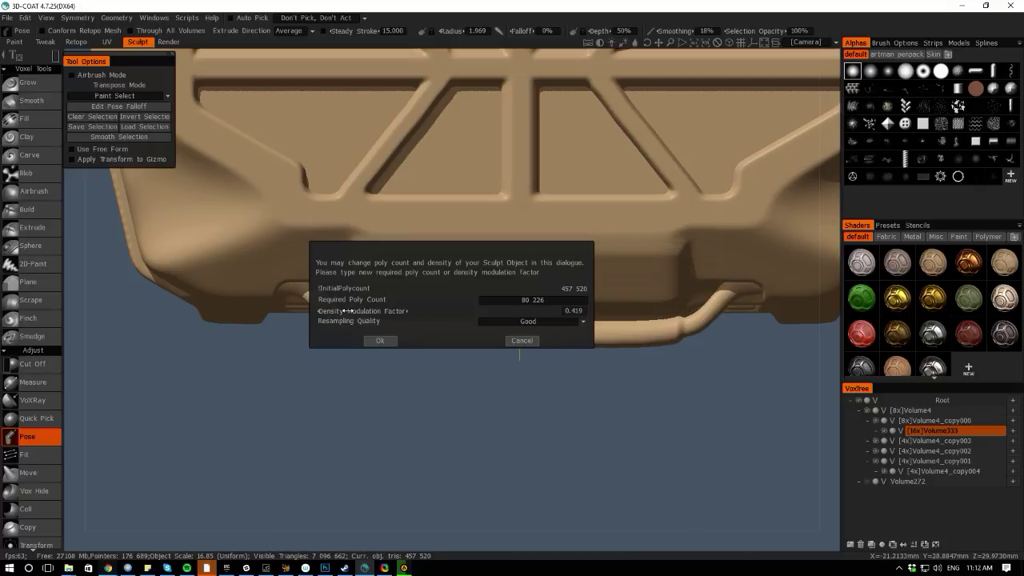
click(379, 341)
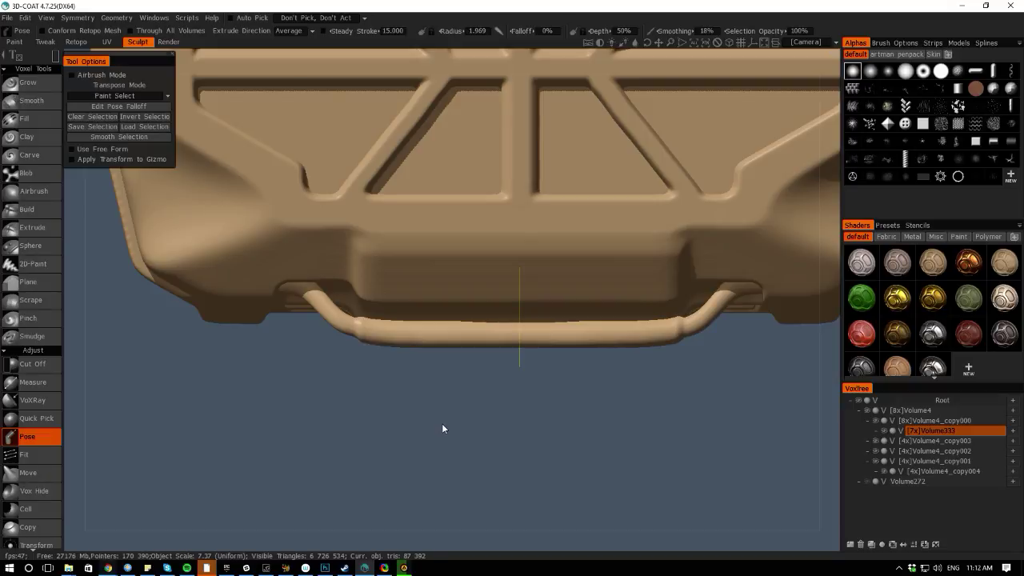
Examine the resampled handle and its grip ends from the front and the side
drag(506, 537, 448, 400)
middle_drag(341, 133, 346, 146)
right_drag(346, 147, 101, 252)
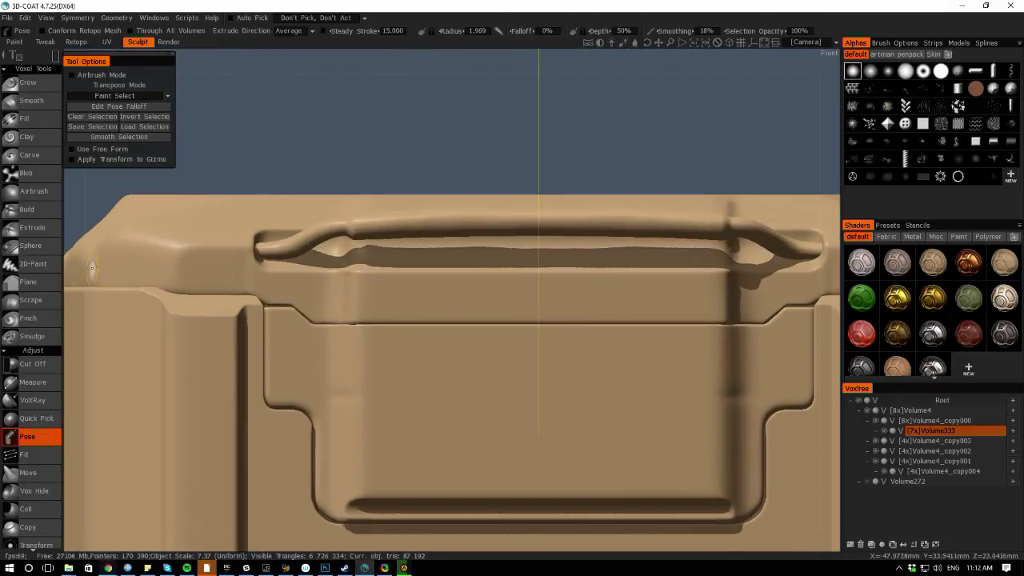
drag(68, 266, 233, 251)
right_drag(520, 284, 620, 541)
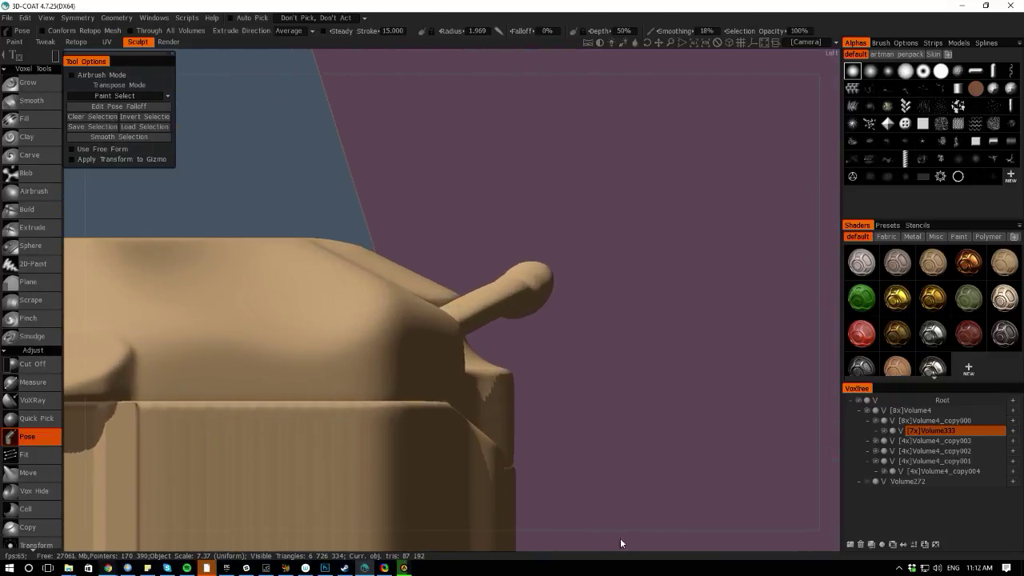
drag(621, 541, 459, 457)
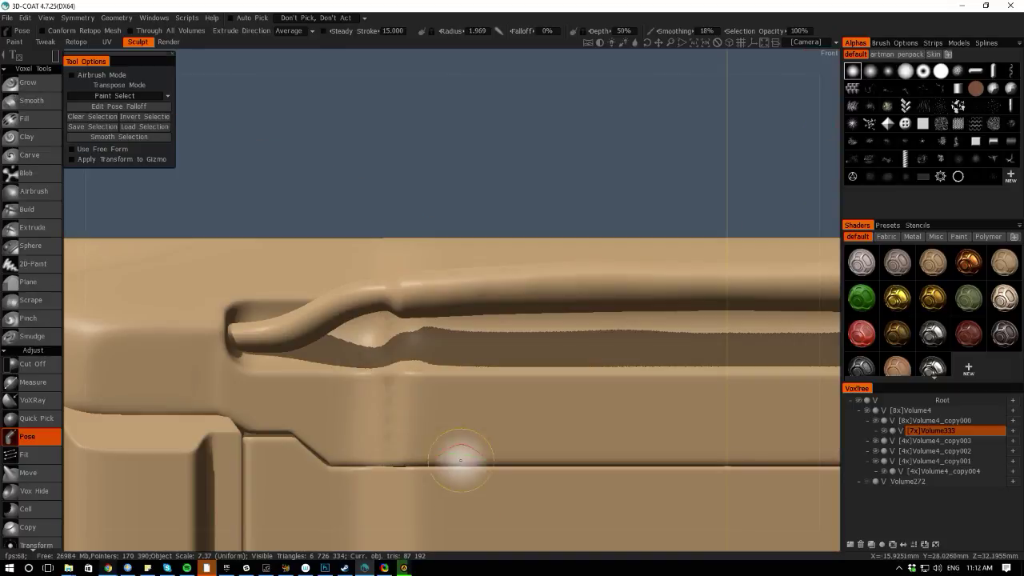
middle_drag(317, 153, 307, 146)
drag(307, 146, 214, 188)
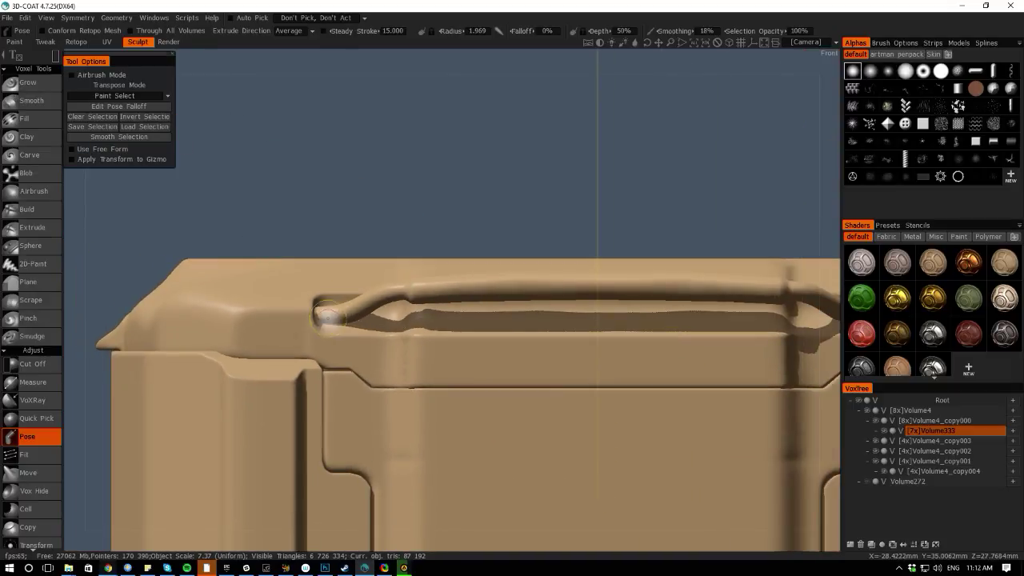
Split the grip section off the handle into its own volume with a 2.500-voxel border width
key(space)
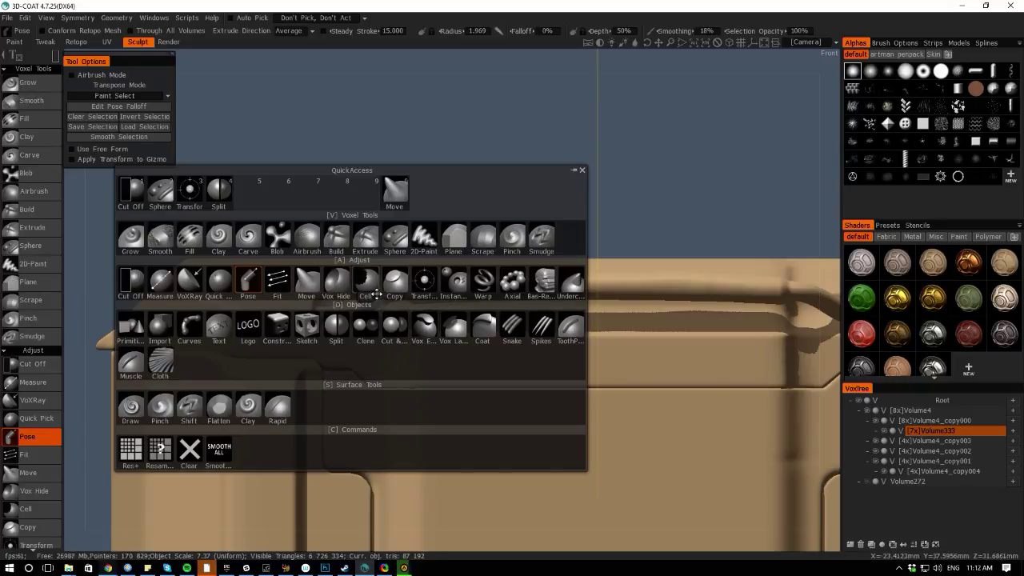
click(218, 202)
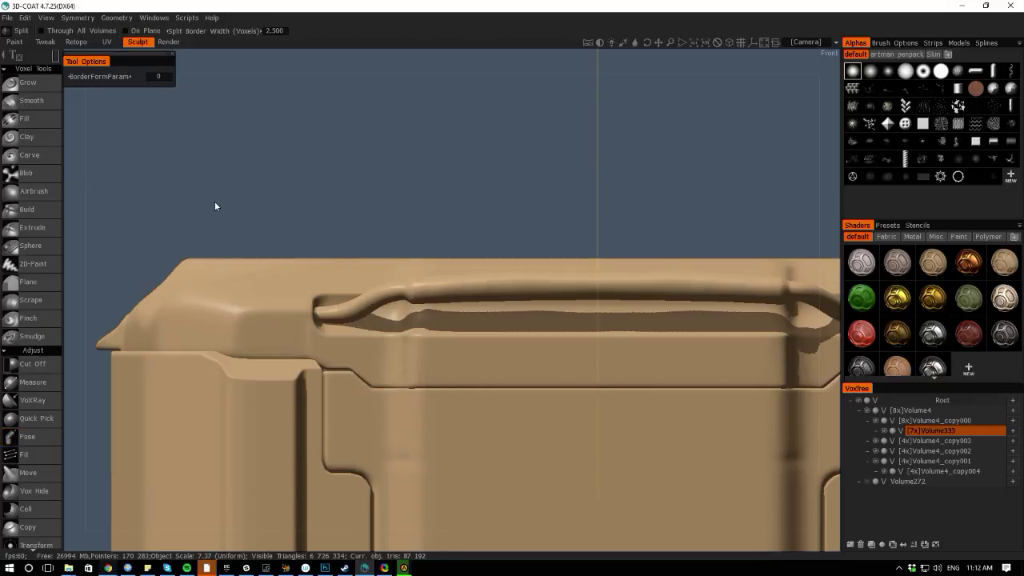
drag(424, 268, 629, 328)
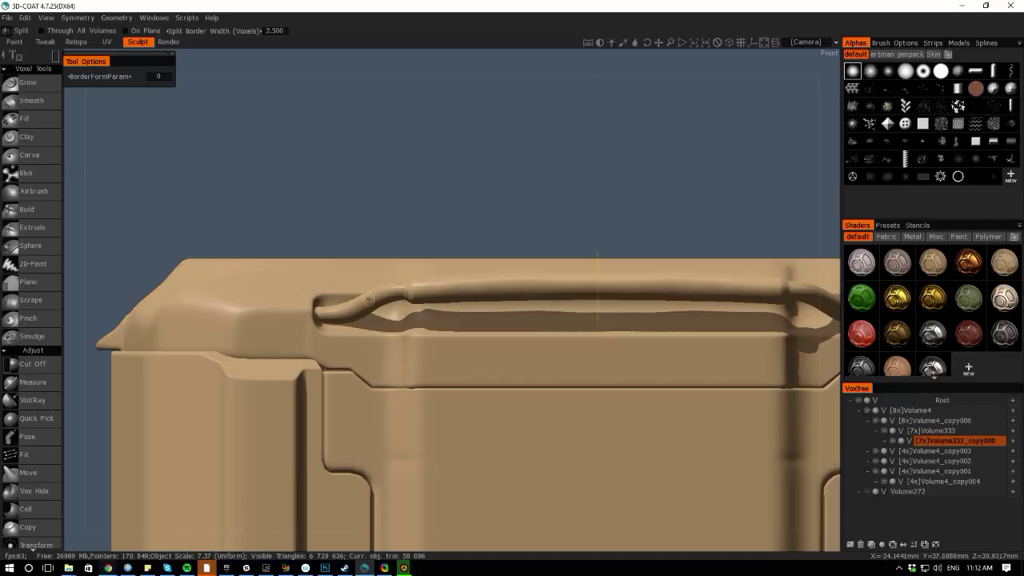
Check the split between the handle ends and the grip, and make the grip the active volume
key(h)
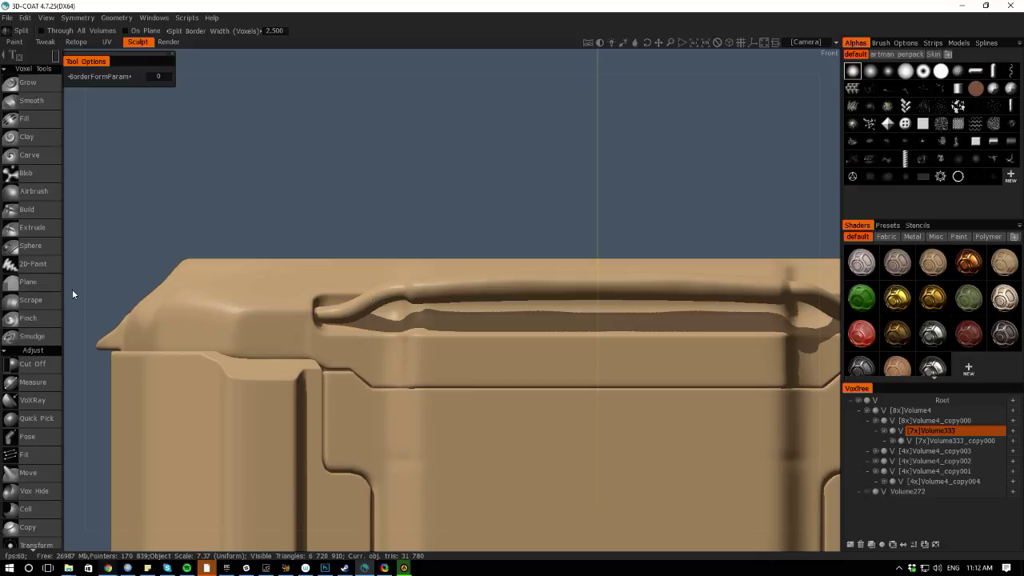
mouse_move(72, 291)
mouse_down()
mouse_move(135, 331)
mouse_move(461, 371)
mouse_up()
key(h)
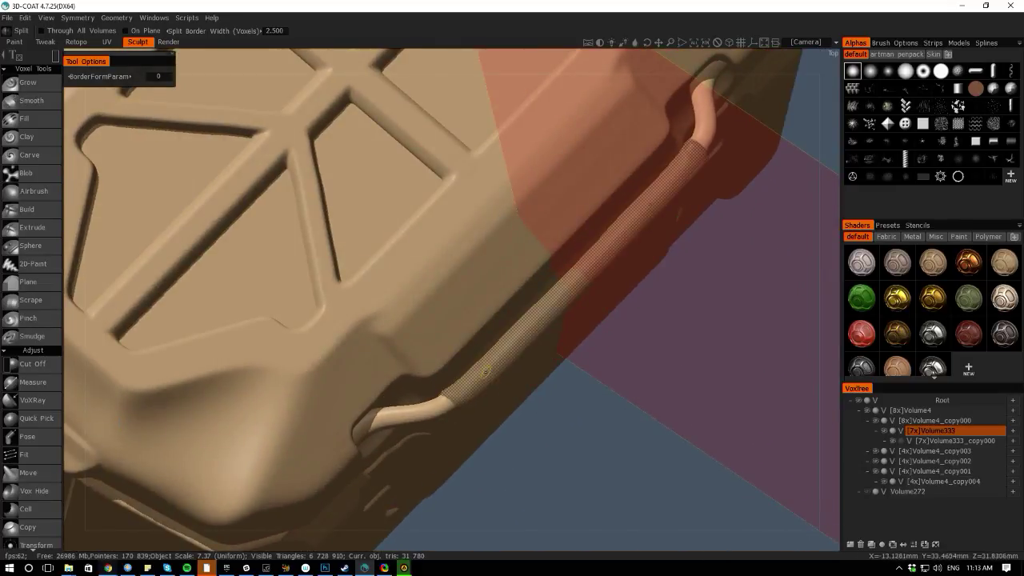
key(h)
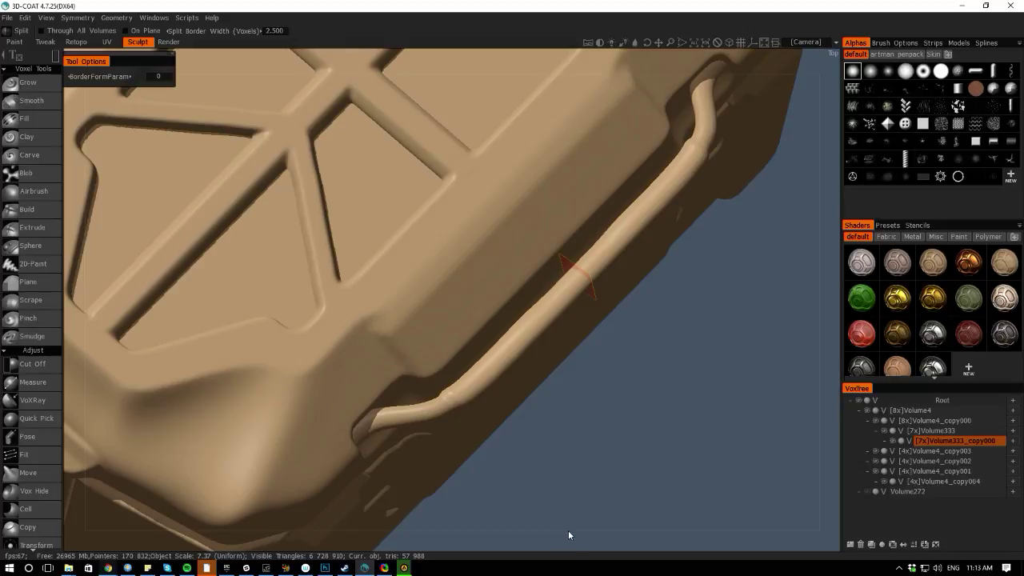
Bow the middle of the grip slightly outward from the case with the Move tool, then adjust its curve from the front
shift+drag(568, 535, 574, 571)
middle_drag(558, 448, 594, 426)
right_drag(593, 426, 512, 336)
key(space)
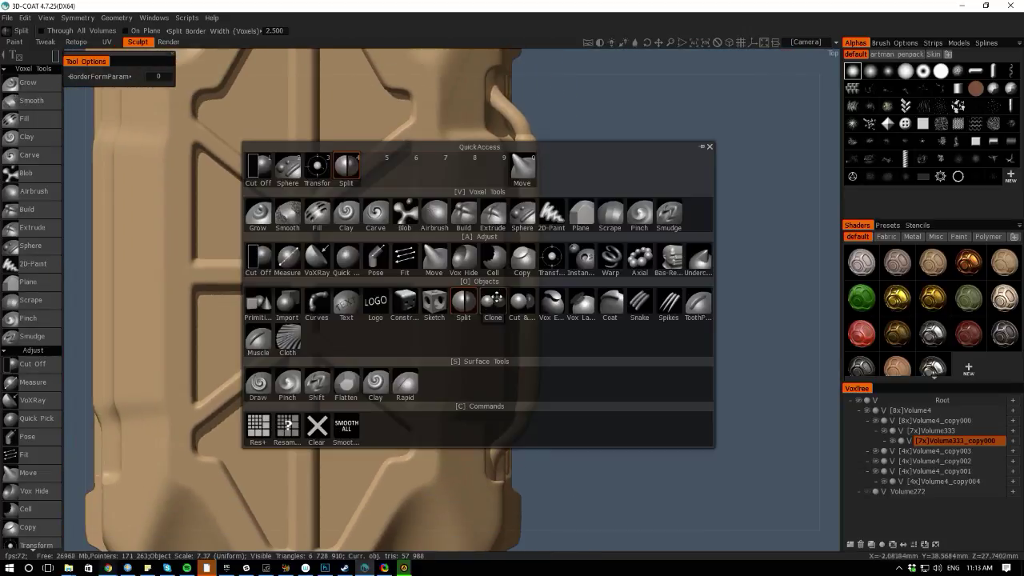
click(434, 256)
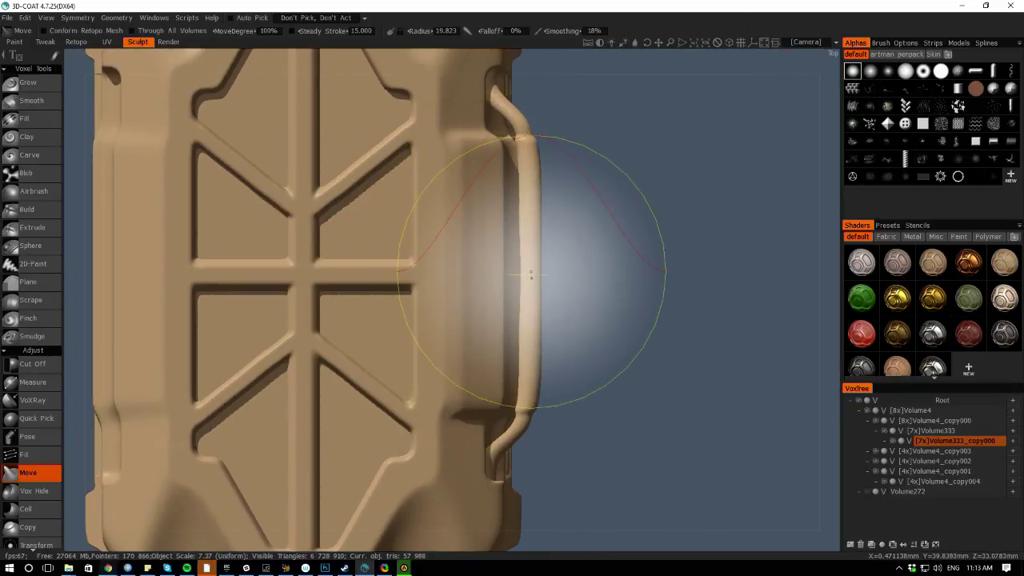
drag(533, 275, 532, 273)
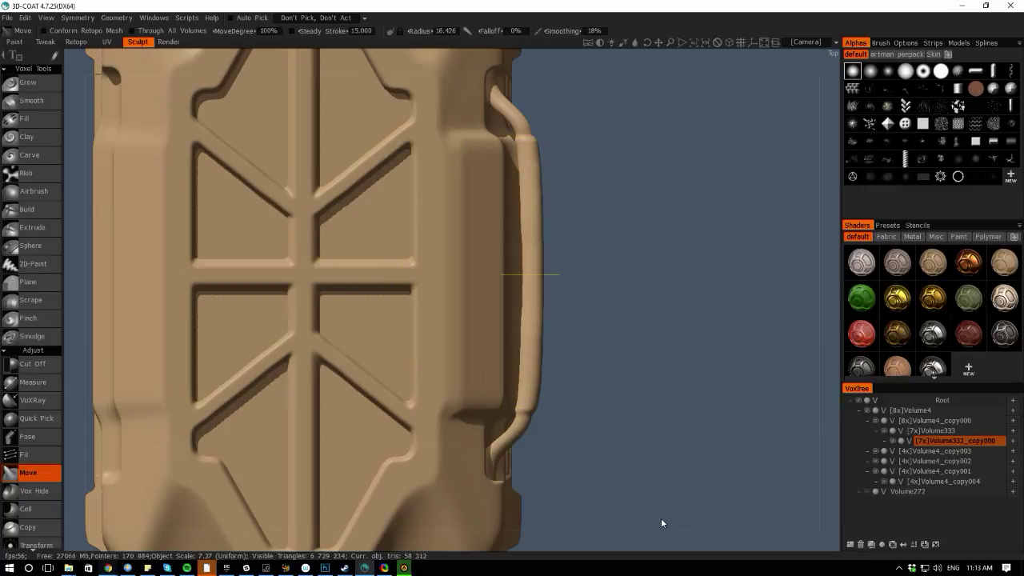
shift+drag(658, 545, 487, 524)
scroll(426, 272, up, 2)
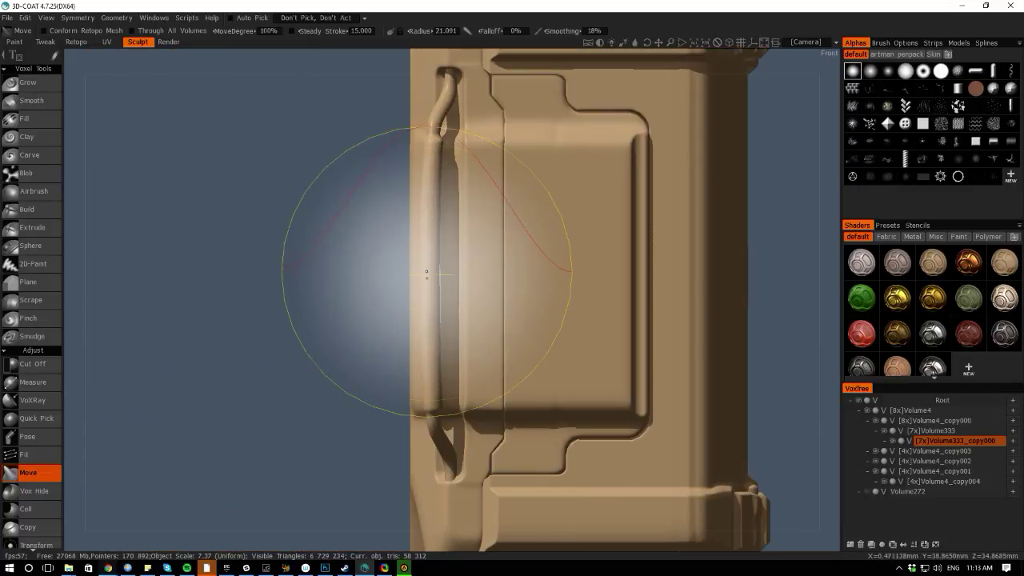
drag(427, 273, 427, 270)
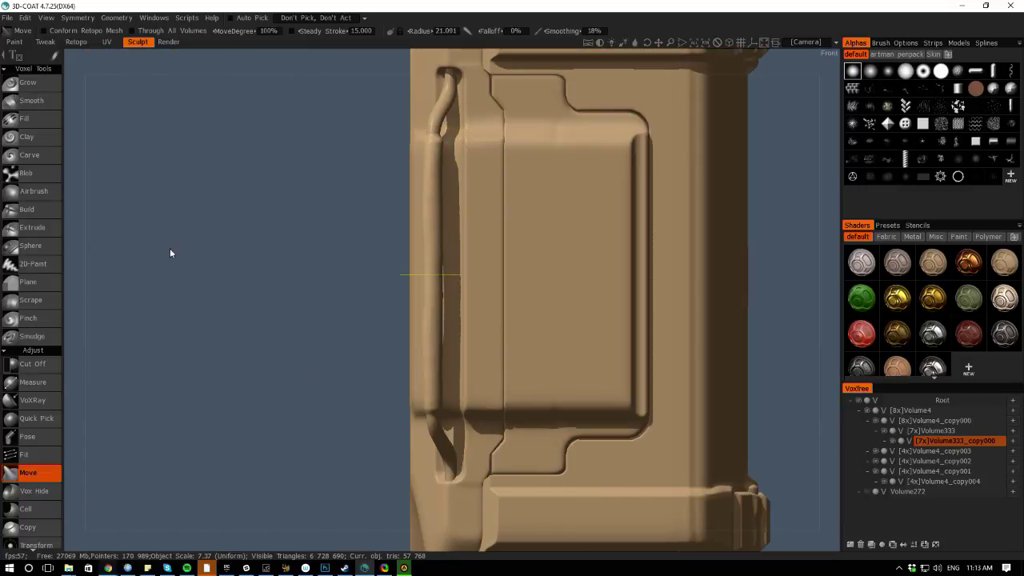
Examine the curved grip and its joints with the handle ends from above and from several angles around the lid
mouse_move(171, 251)
mouse_down()
mouse_move(125, 247)
mouse_move(96, 315)
mouse_move(239, 324)
mouse_up()
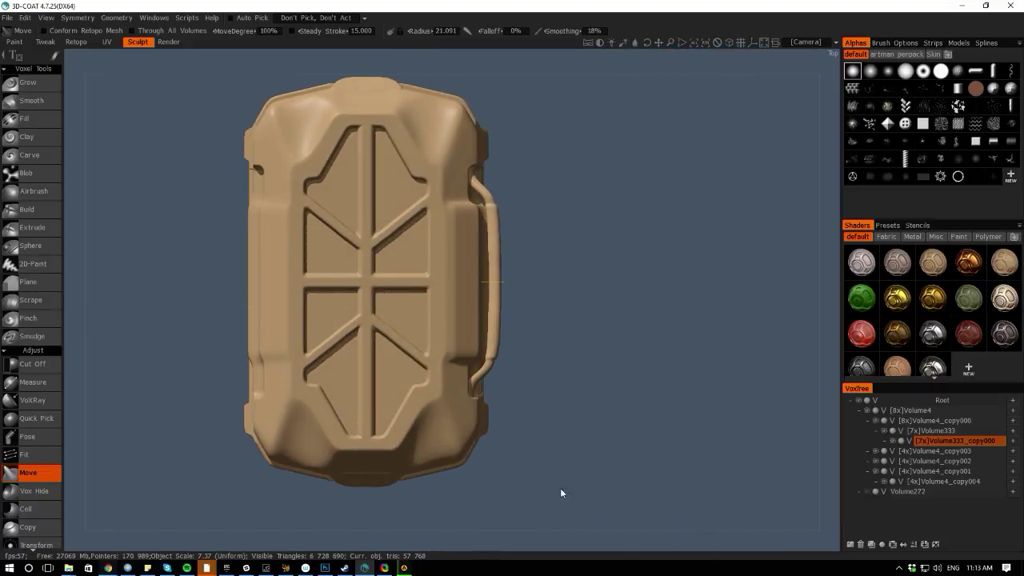
drag(560, 492, 272, 413)
scroll(304, 479, up, 5)
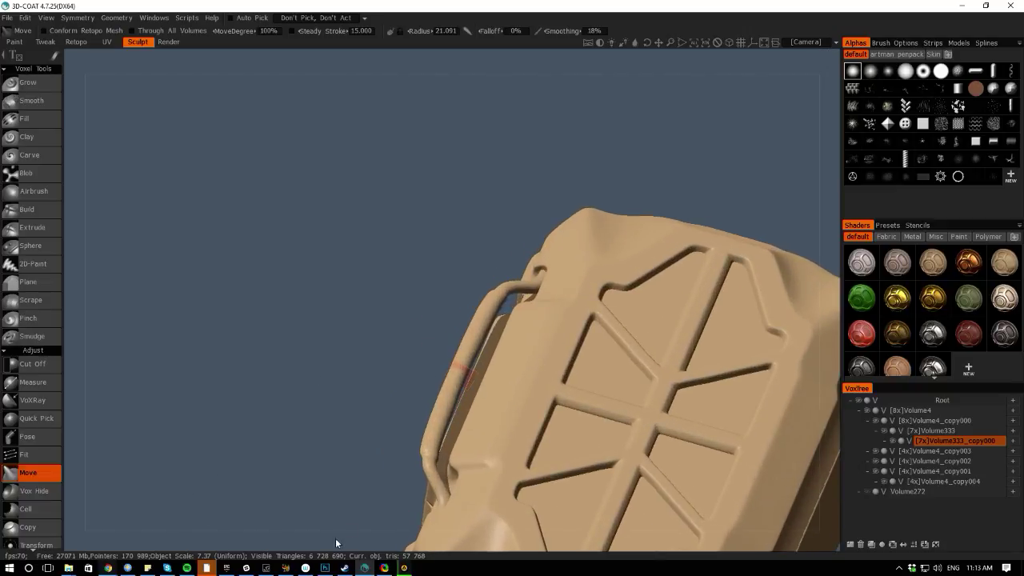
drag(336, 543, 137, 327)
drag(281, 181, 109, 310)
drag(78, 252, 81, 266)
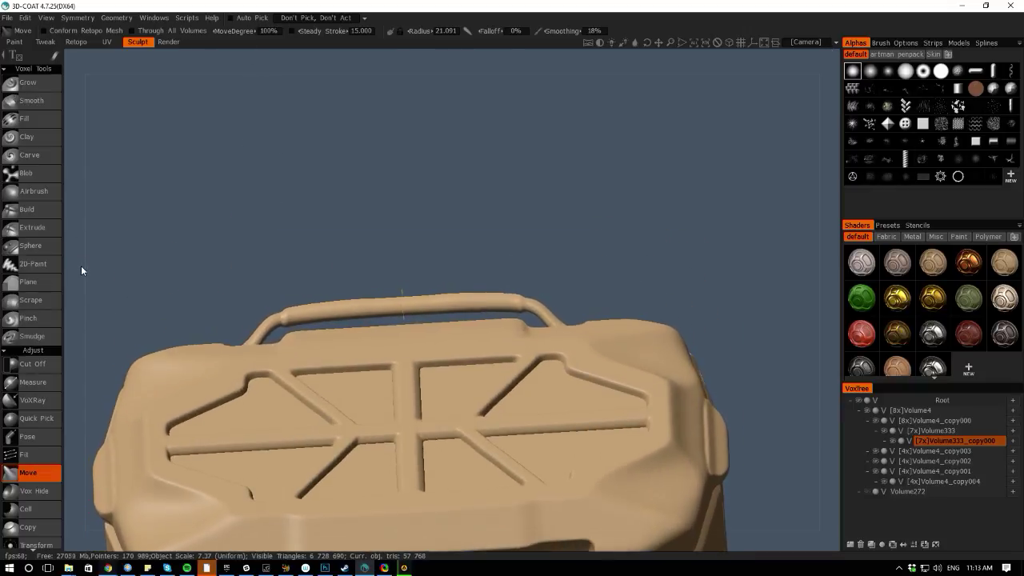
middle_drag(164, 251, 257, 264)
right_drag(256, 265, 261, 323)
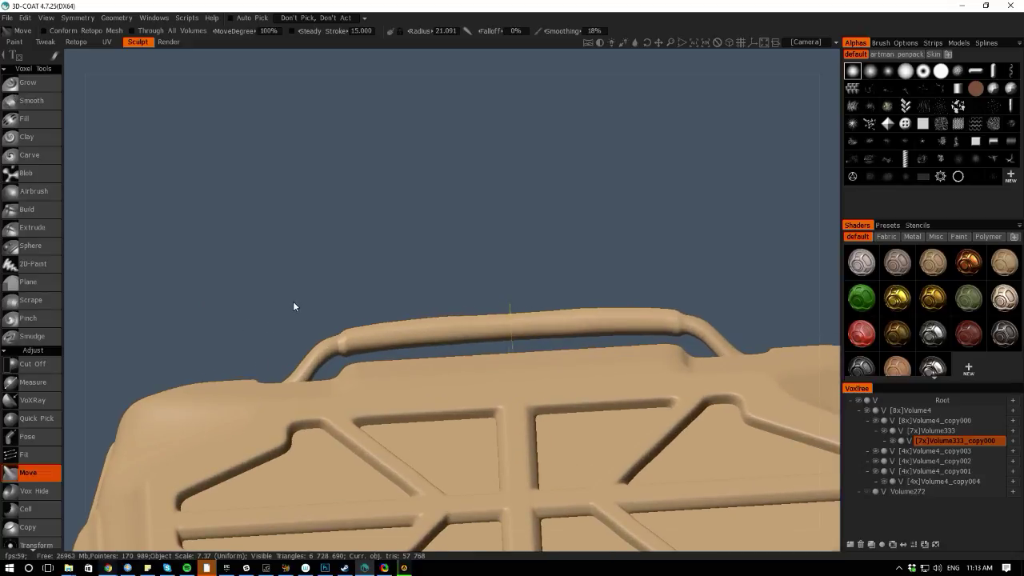
Trim a thin strip off the grip's upper edge with Cut Off, using a closed point-by-point outline from the grip's end toward its middle
key(space)
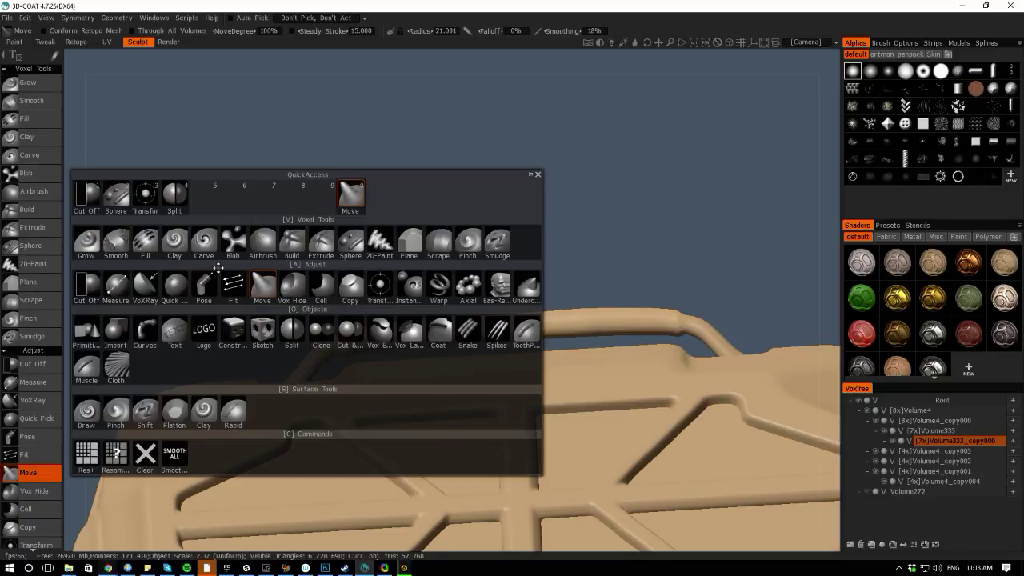
key(space)
key(space)
click(23, 247)
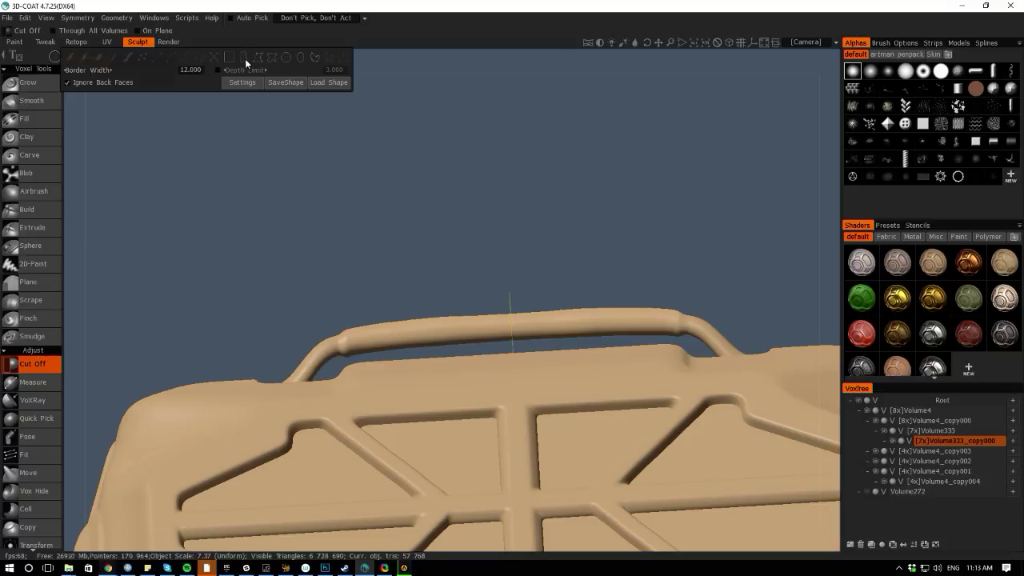
click(257, 59)
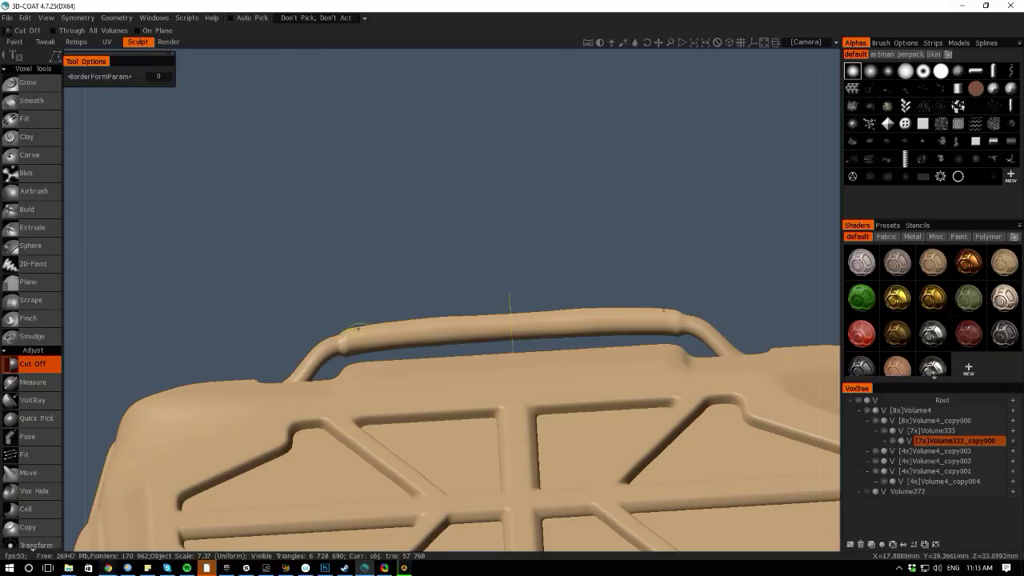
click(355, 328)
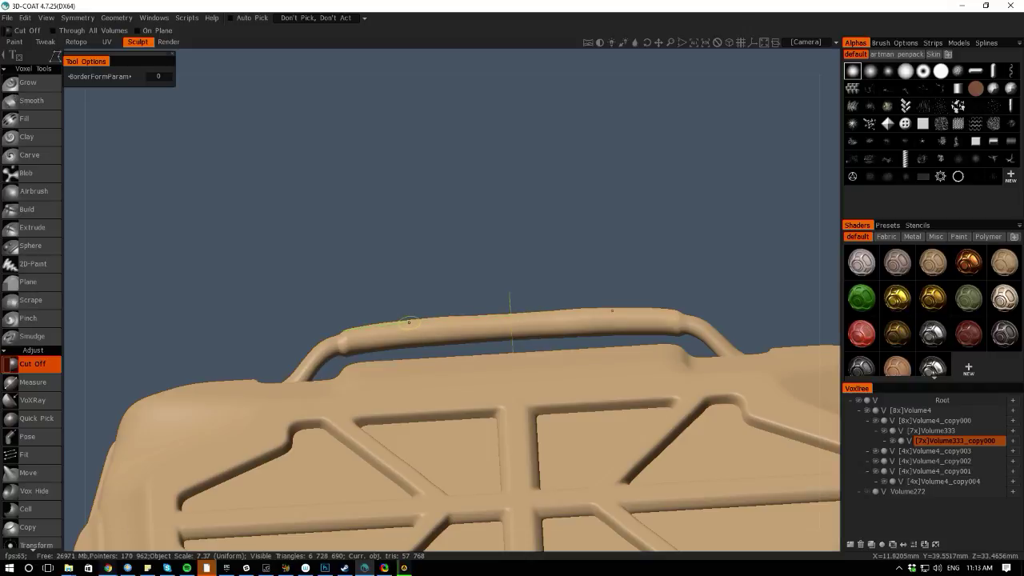
click(500, 289)
click(370, 276)
click(328, 332)
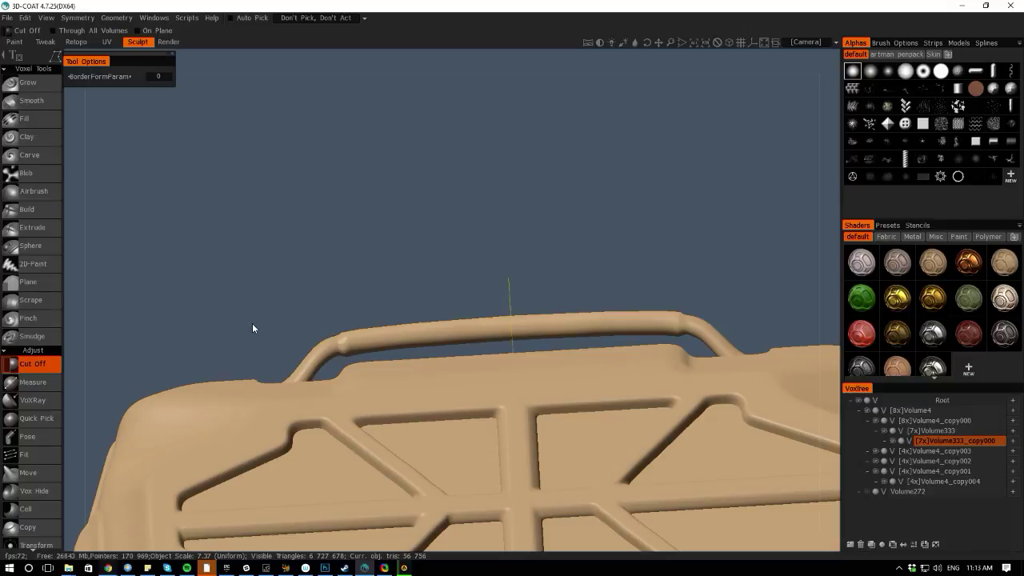
drag(71, 308, 336, 417)
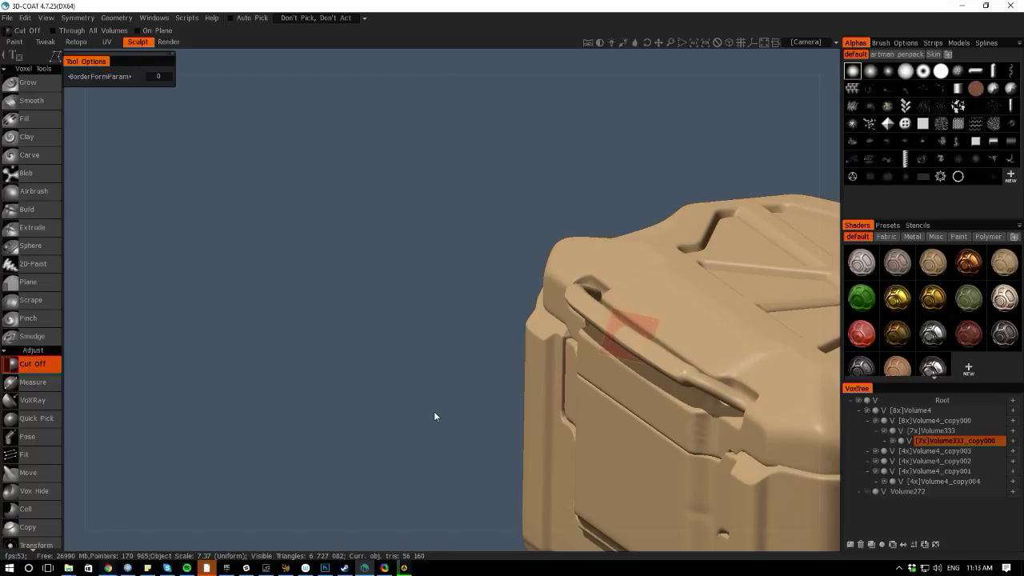
mouse_move(74, 370)
mouse_down()
mouse_move(178, 498)
mouse_move(427, 478)
mouse_move(242, 456)
mouse_move(416, 440)
mouse_up()
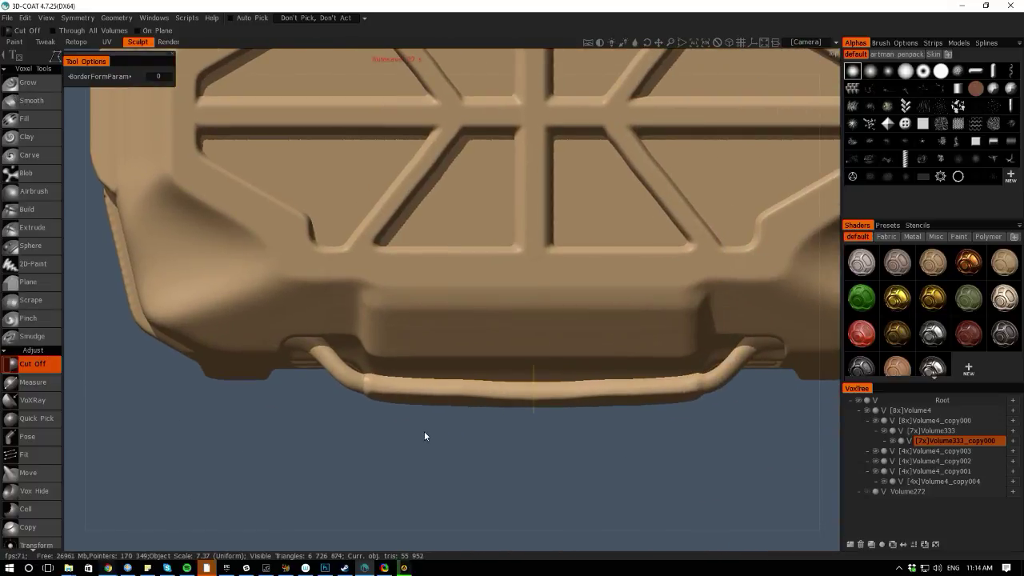
Empty the grip volume of its geometry while keeping the volume itself in the tree and the handle ends in place
key(space)
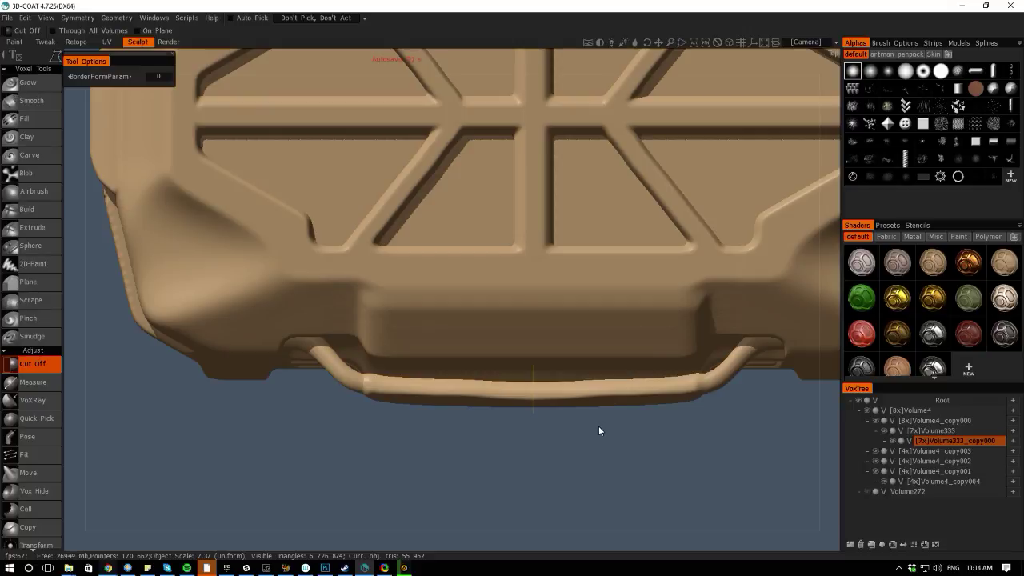
key(Delete)
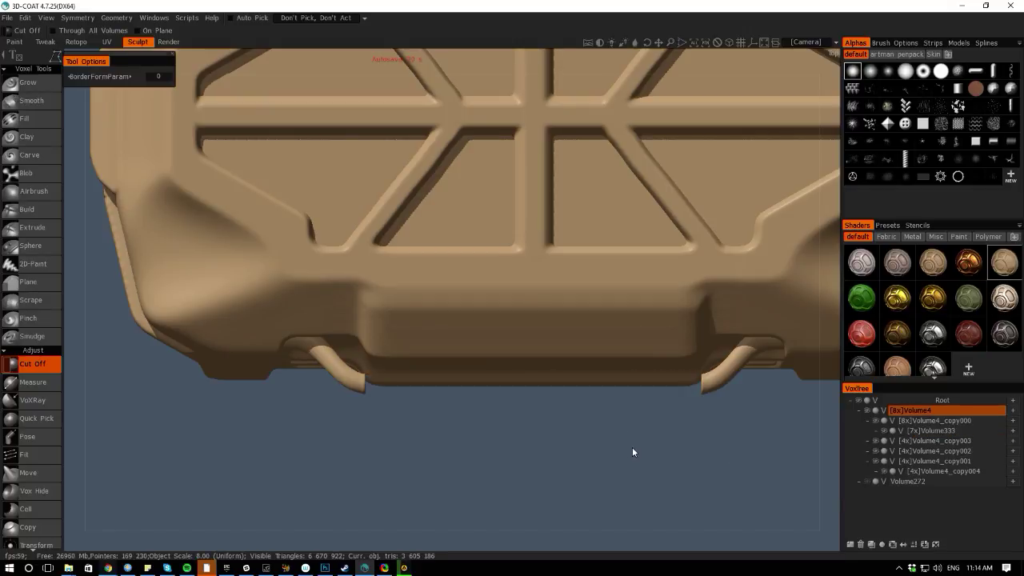
key(ctrl+z)
key(ctrl+z)
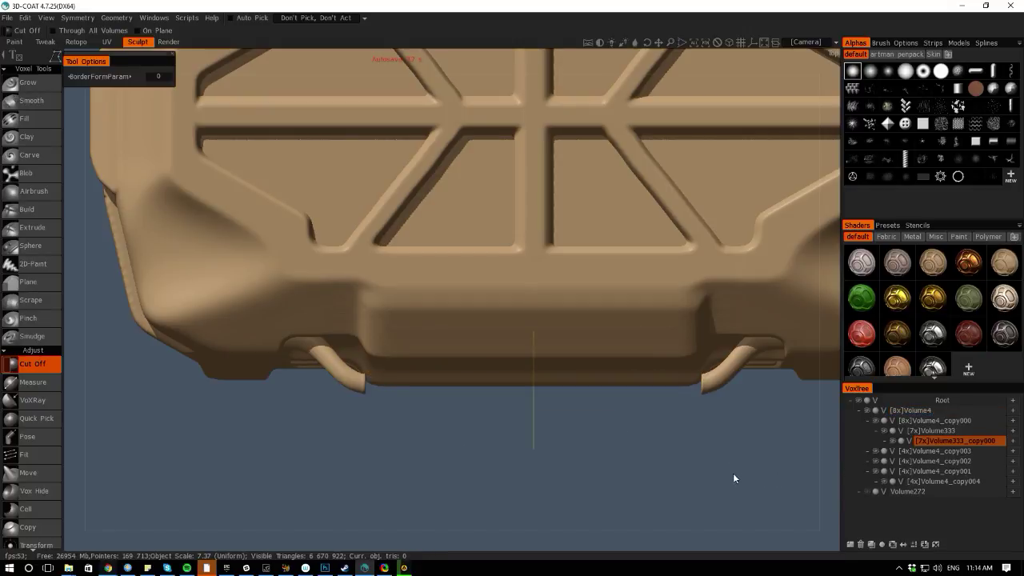
key(ctrl+z)
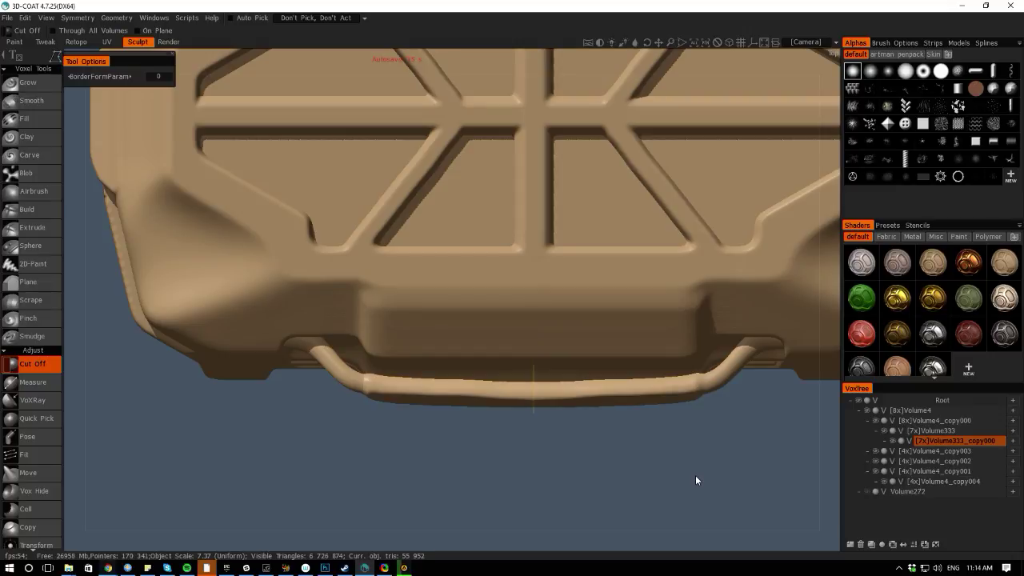
key(ctrl+z)
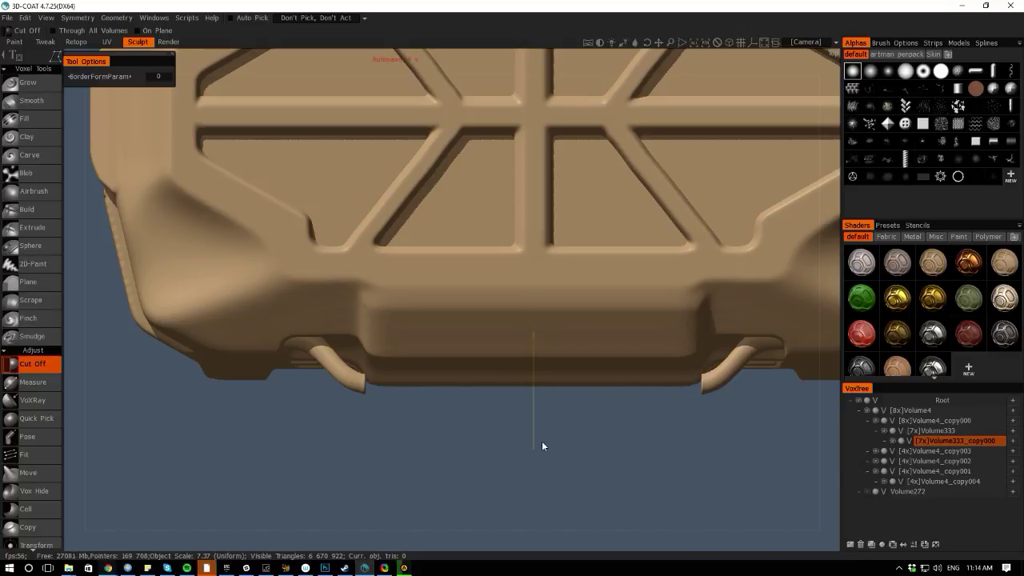
Place a filleted cylinder primitive with a radius of 2.983 at the open end of the handle
key(space)
drag(398, 548, 367, 512)
key(space)
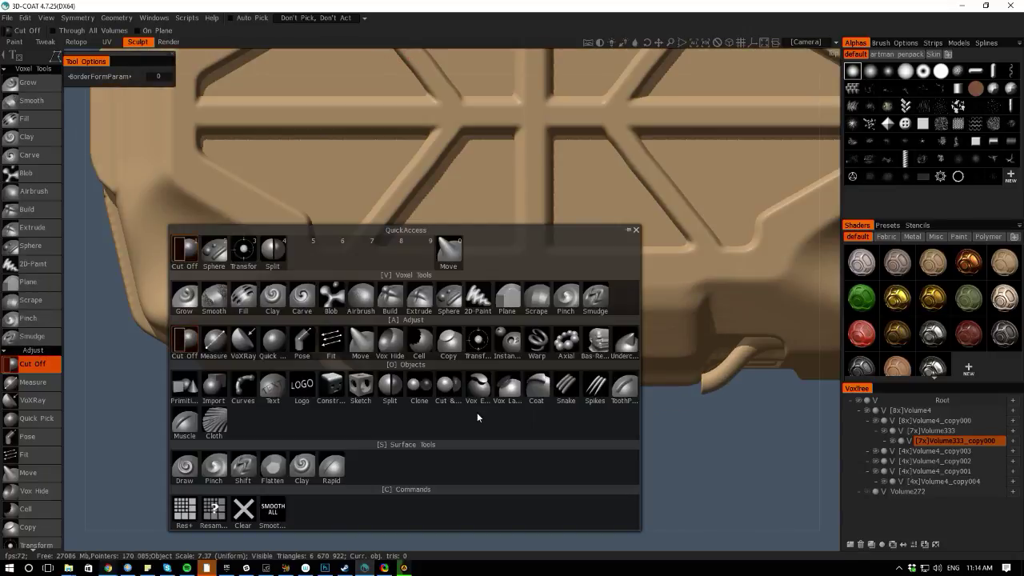
click(184, 387)
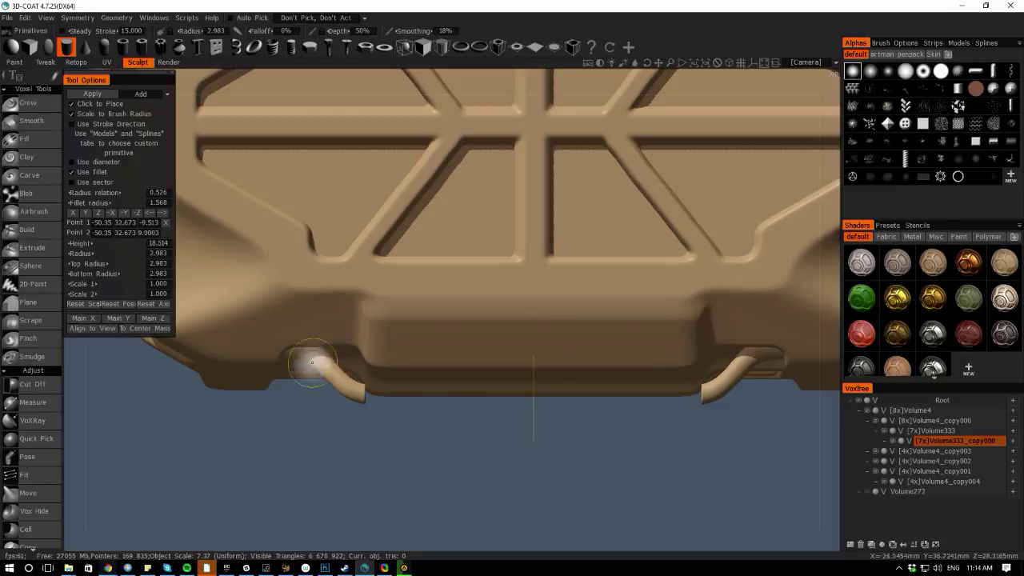
click(360, 393)
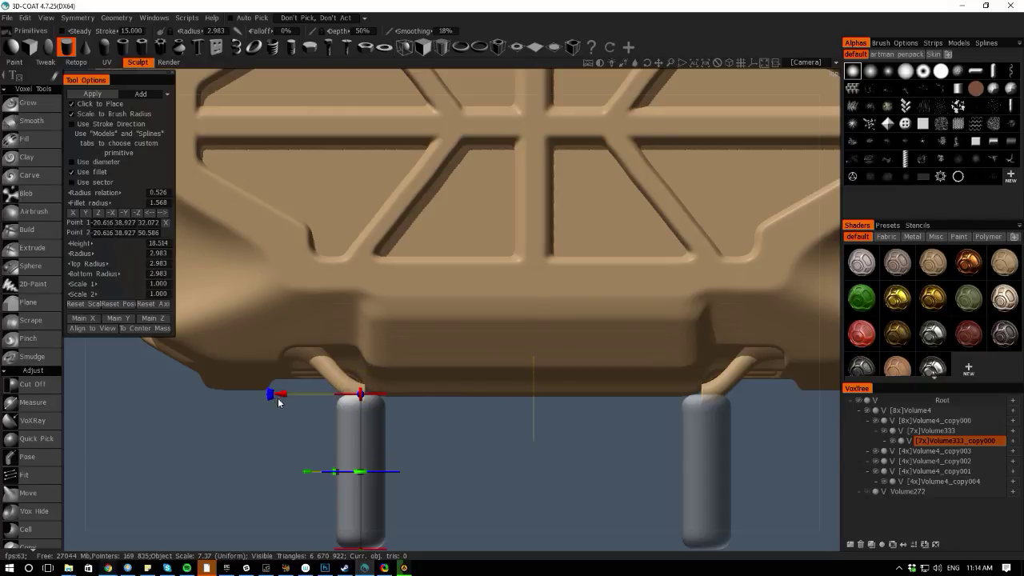
Align the cylinder along the handle and lengthen it to a height of 34.165 so it spans the gap between both handle ends
drag(274, 394, 338, 478)
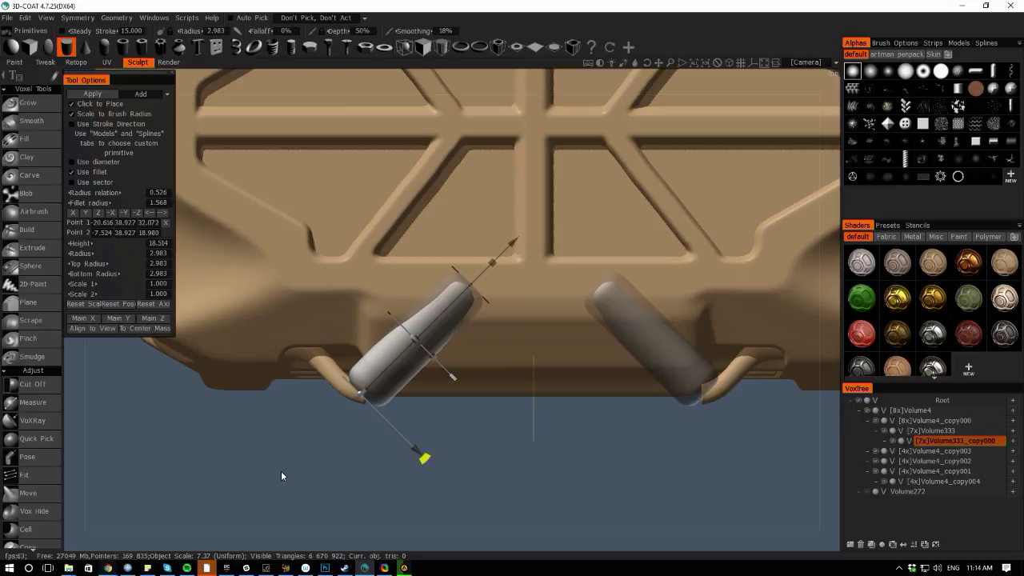
key(ctrl+z)
drag(582, 398, 792, 397)
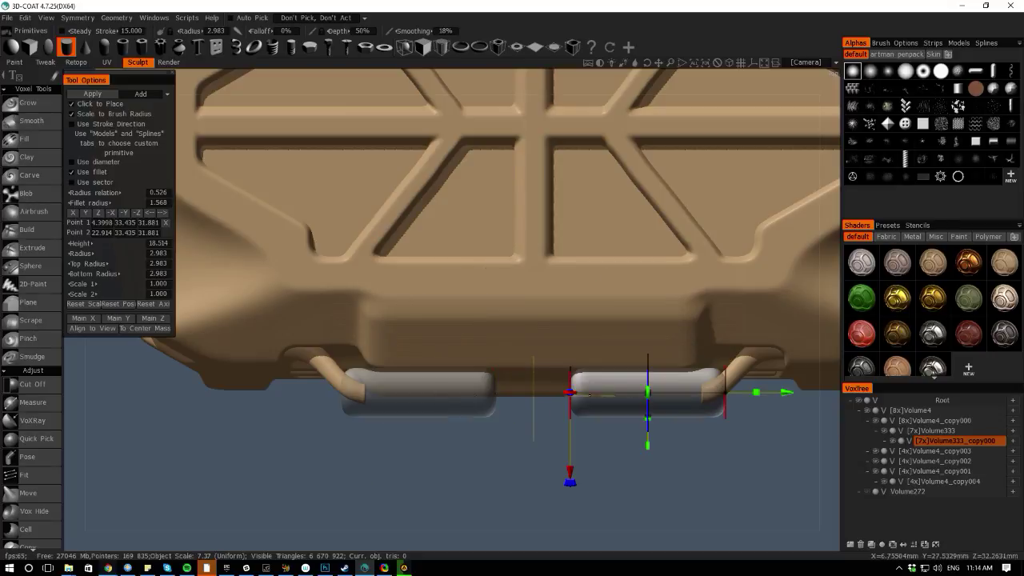
key(ctrl+z)
drag(576, 394, 764, 400)
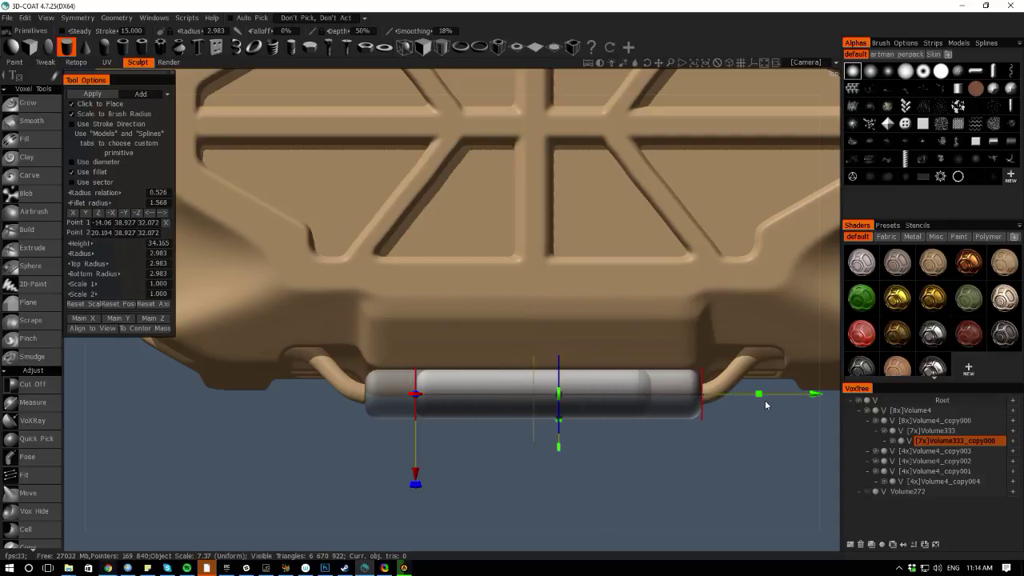
Reduce the cylinder's radius to 1.489 and shift it slightly outward to Z 32.120 to line up with the handle ends
drag(581, 542, 270, 449)
right_drag(270, 448, 359, 431)
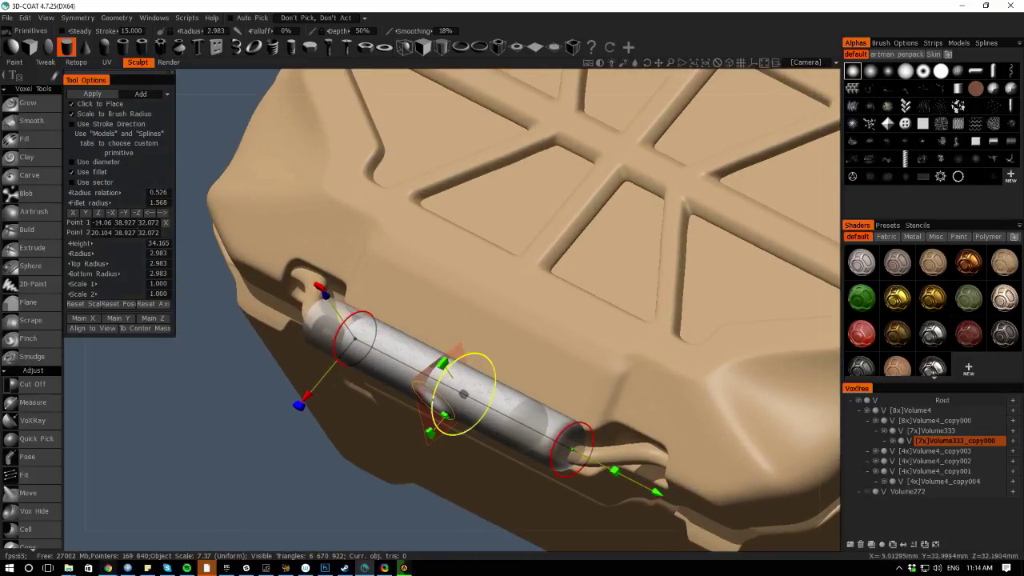
drag(432, 401, 453, 405)
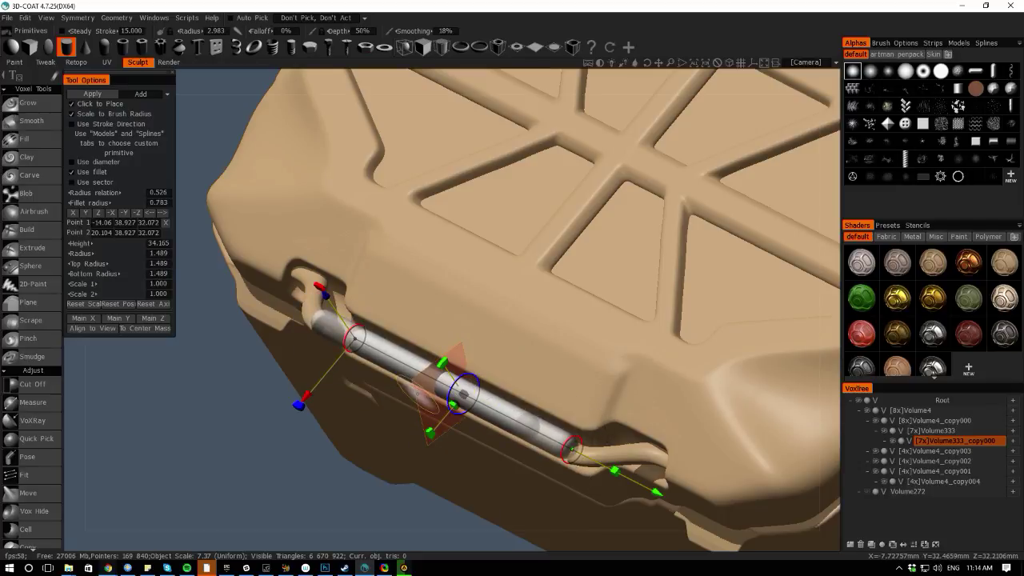
drag(81, 407, 338, 369)
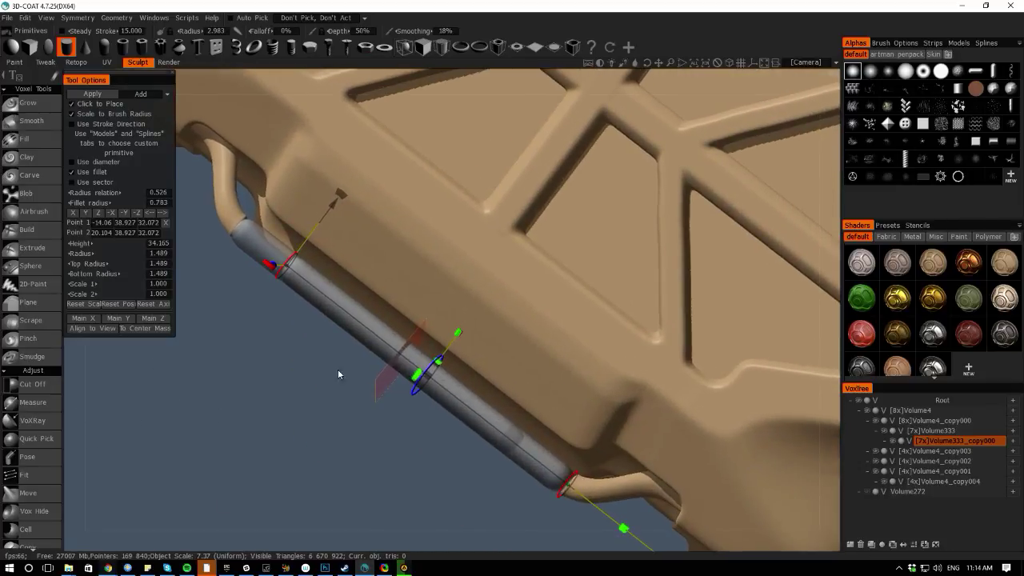
shift+drag(368, 523, 328, 491)
middle_drag(391, 473, 396, 523)
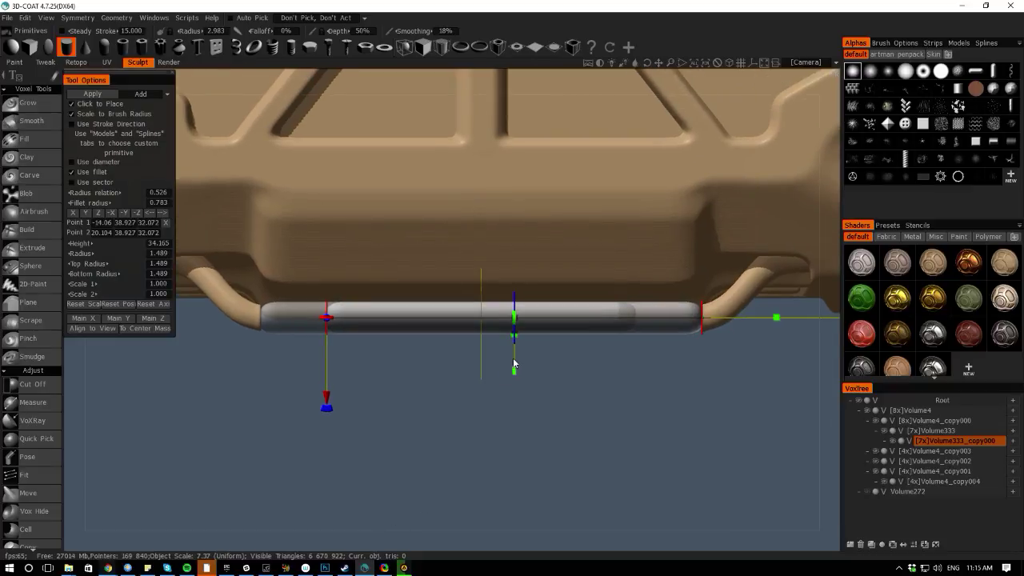
drag(326, 400, 325, 393)
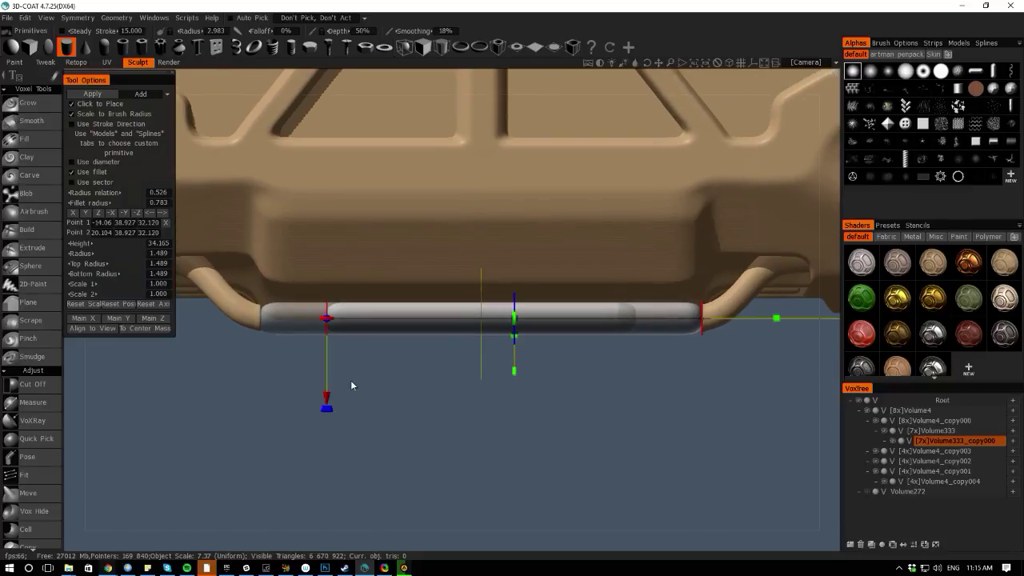
Turn off Click to Place and enlarge the cylinder's radius to 1.865 so it is thicker than the handle ends
click(515, 299)
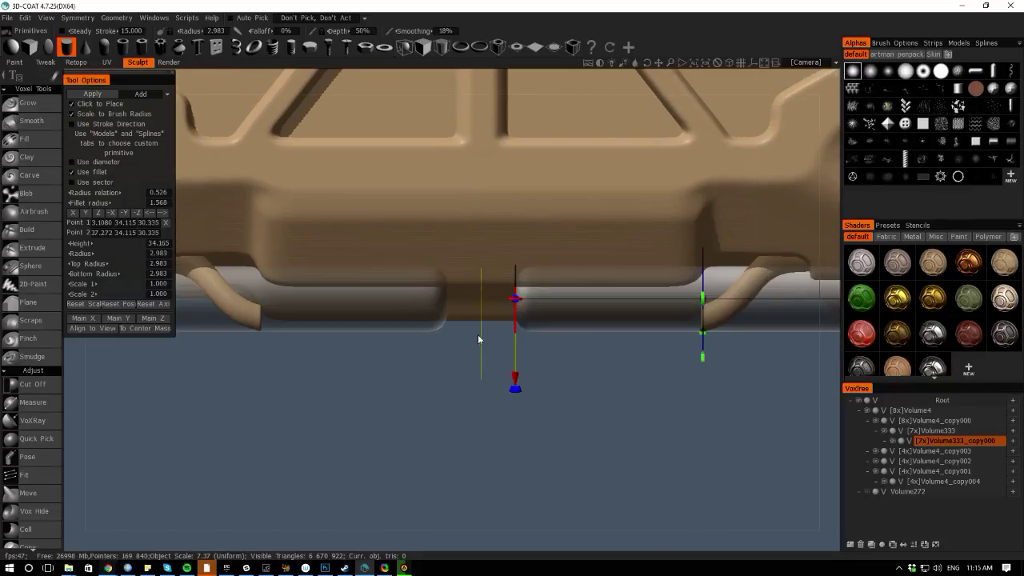
key(ctrl+z)
click(72, 104)
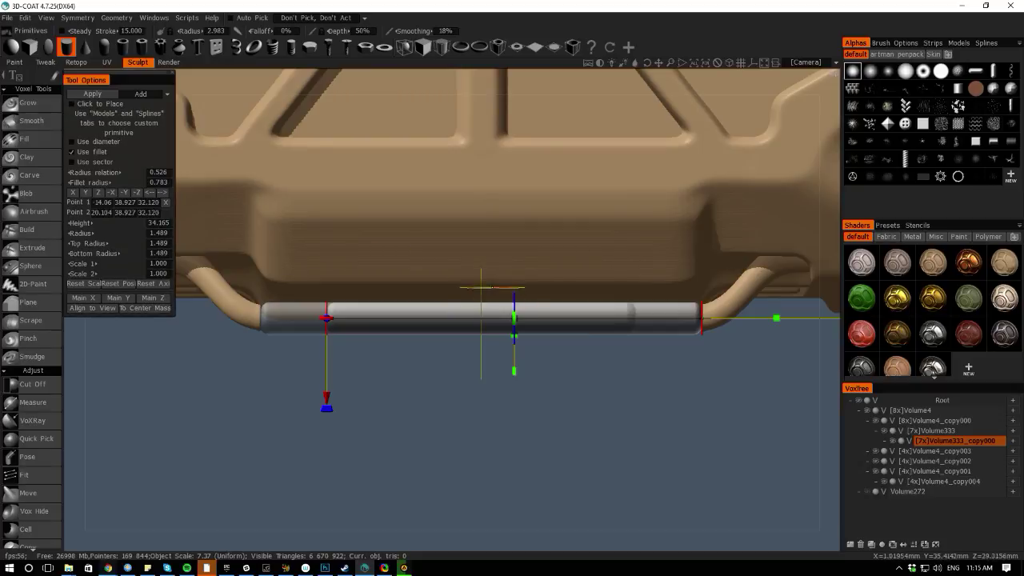
drag(514, 299, 514, 294)
middle_drag(653, 390, 575, 433)
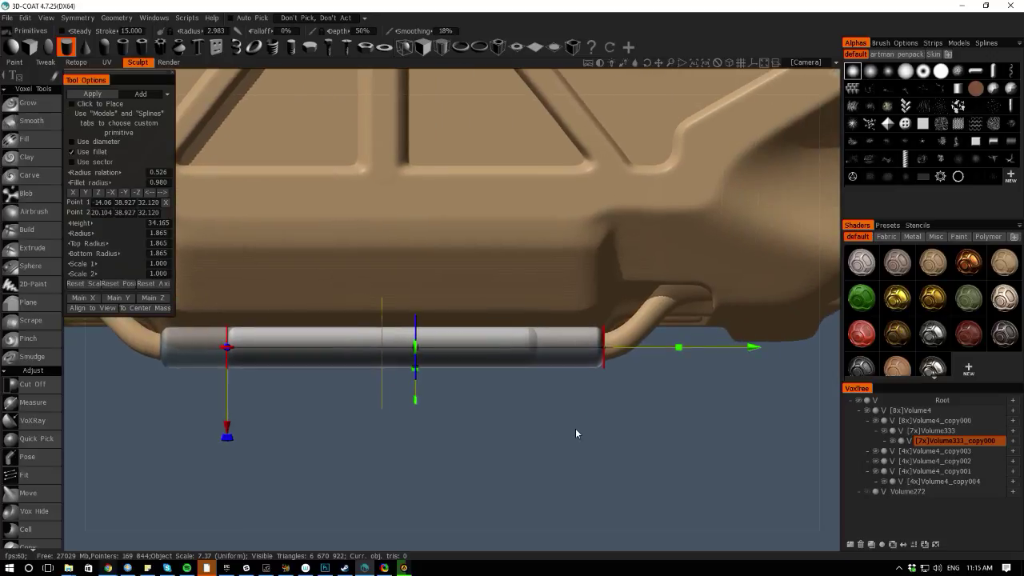
Shift the cylinder along the handle to X -13.62, give it a fillet radius of 1.119 and a radius of 1.655, and apply it
drag(754, 351, 756, 347)
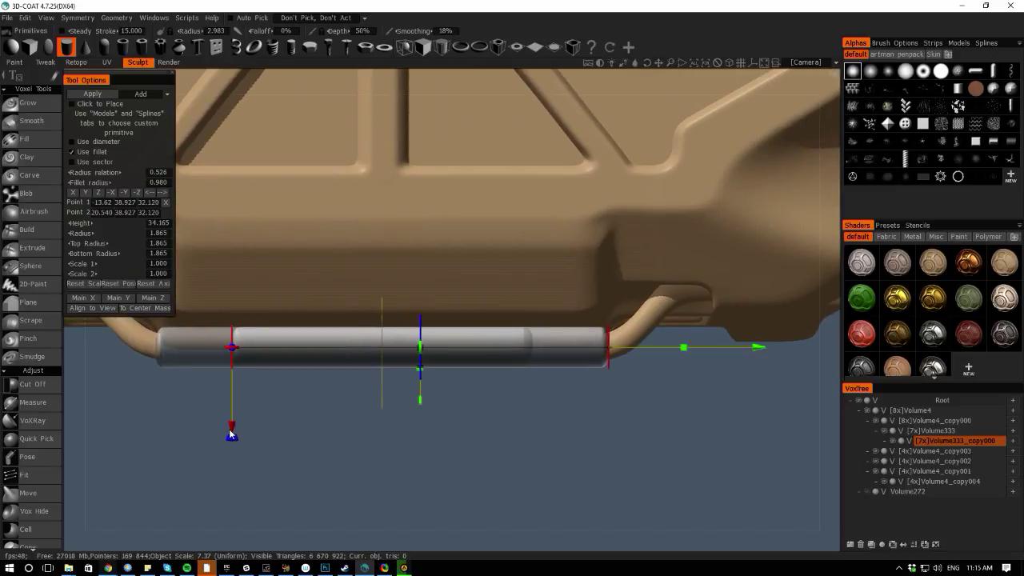
drag(230, 433, 233, 429)
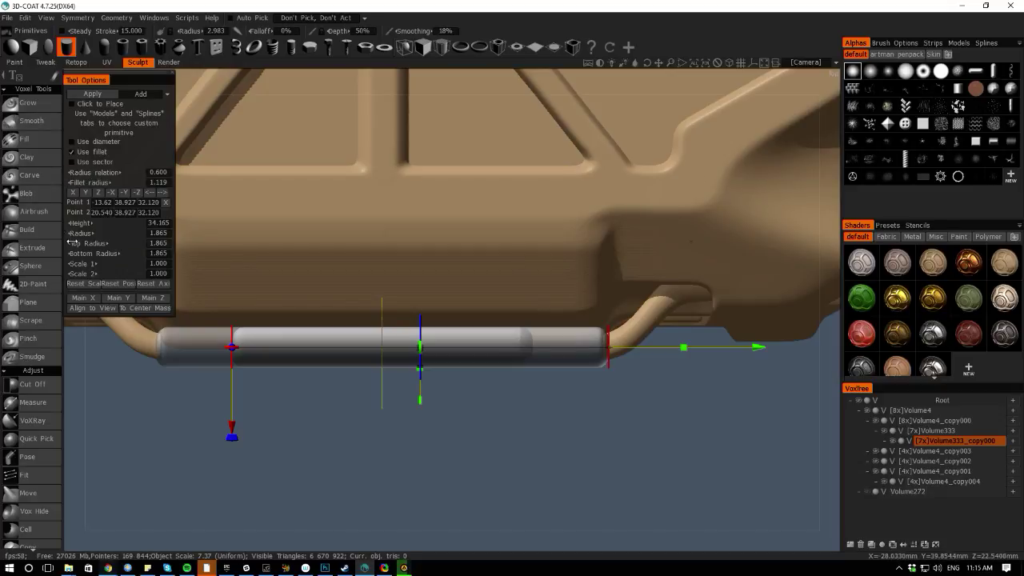
drag(79, 232, 76, 297)
drag(76, 386, 85, 315)
key(Return)
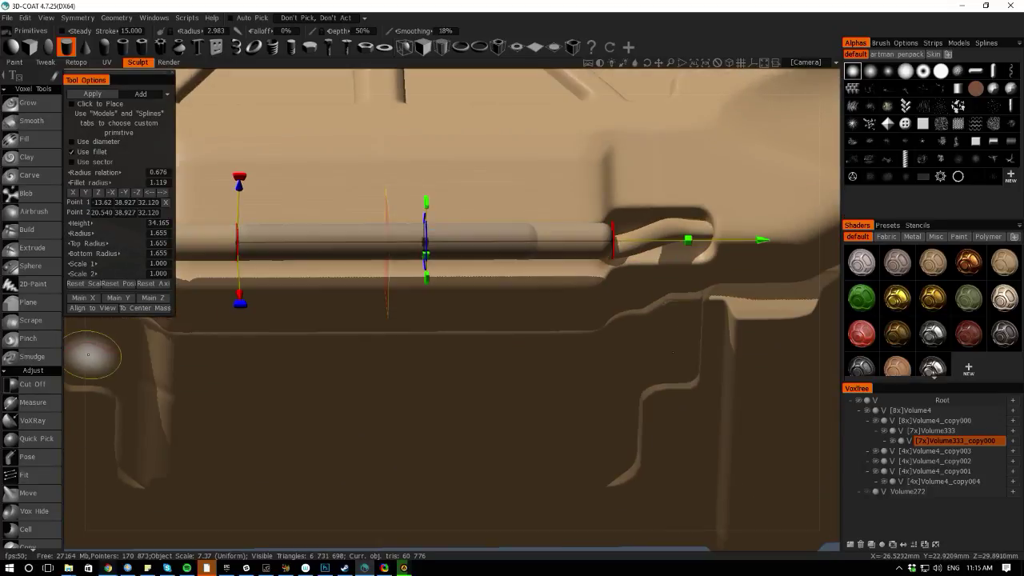
Transform the handle grip down to Y 38.132 and slightly outward to Z 32.199 so it meets the bent handle ends
drag(83, 370, 110, 312)
middle_drag(215, 373, 315, 474)
key(space)
click(367, 282)
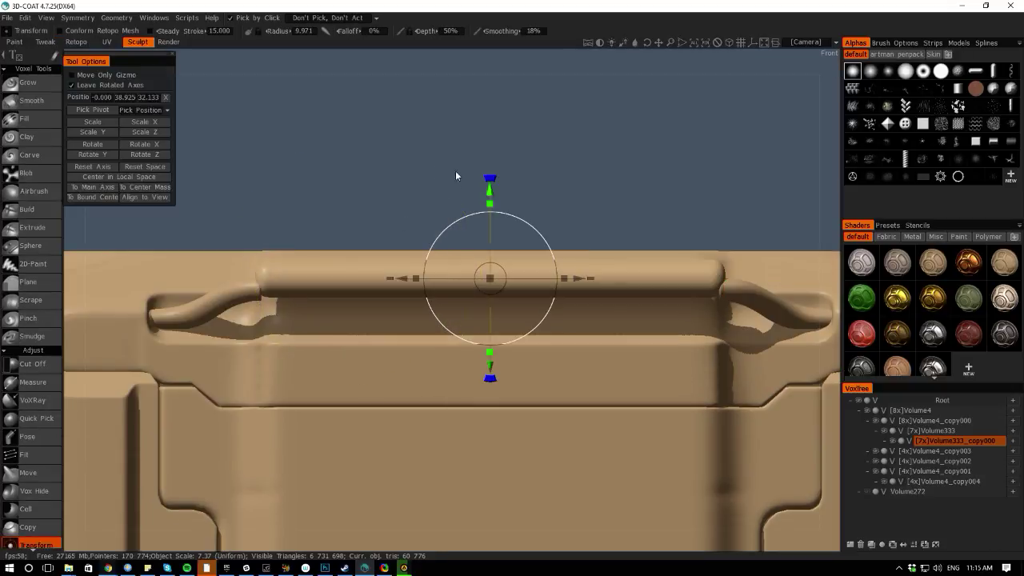
drag(489, 193, 490, 202)
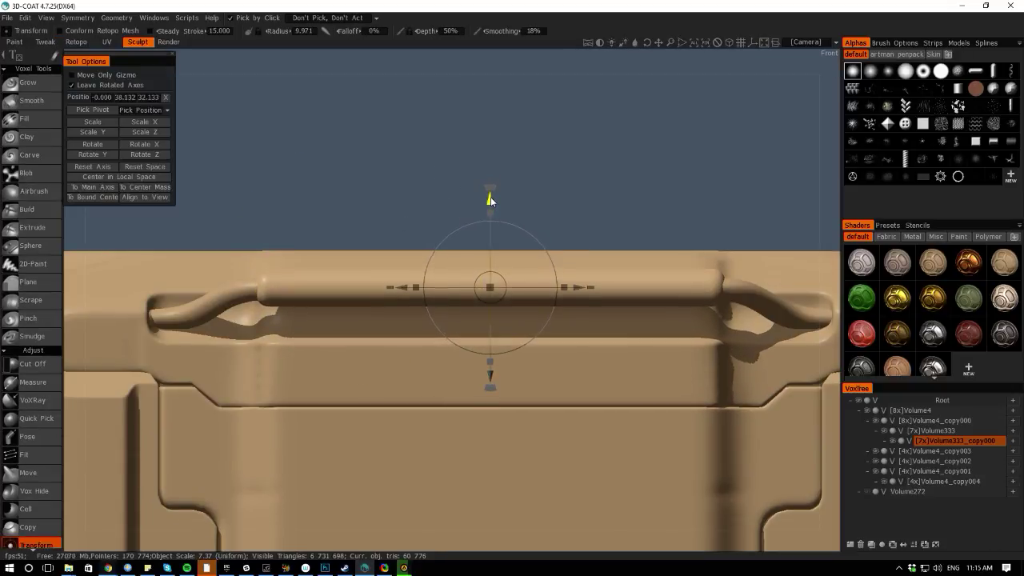
drag(120, 248, 165, 409)
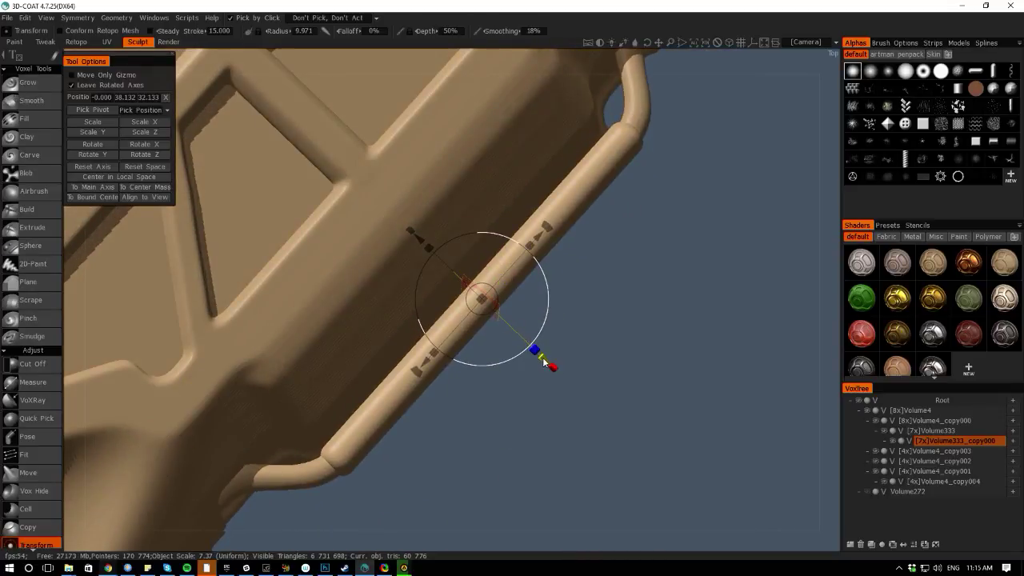
drag(540, 360, 544, 357)
Examine the whole case and its handle proportions from the top, front, side and angled views
right_drag(571, 462, 525, 488)
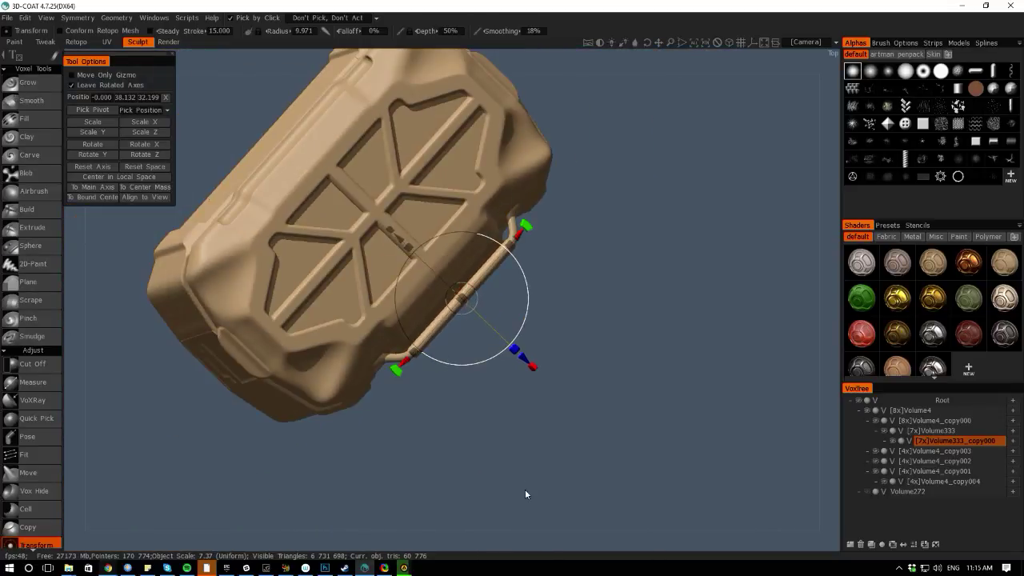
drag(525, 489, 545, 461)
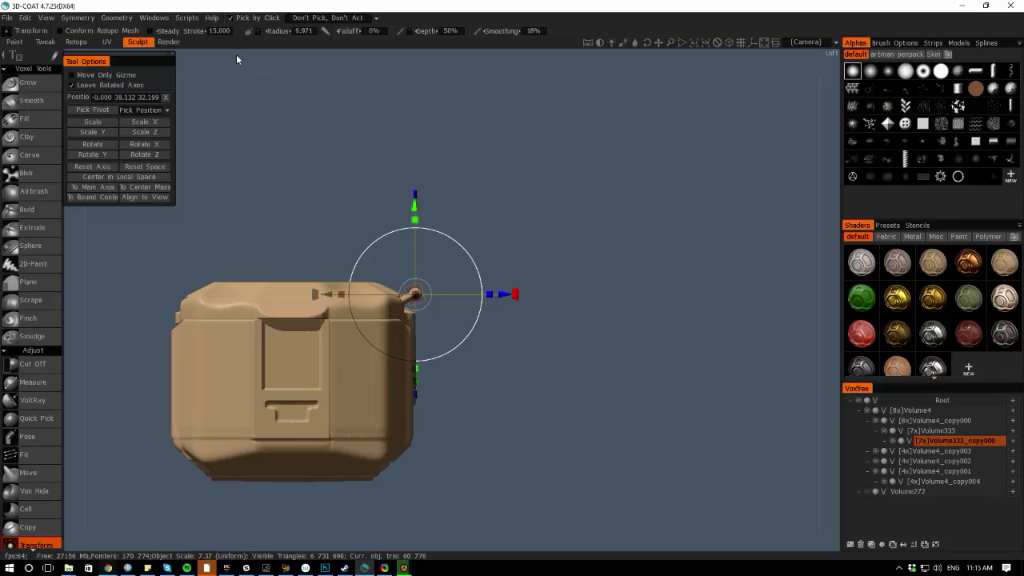
drag(237, 56, 110, 346)
right_drag(109, 345, 108, 308)
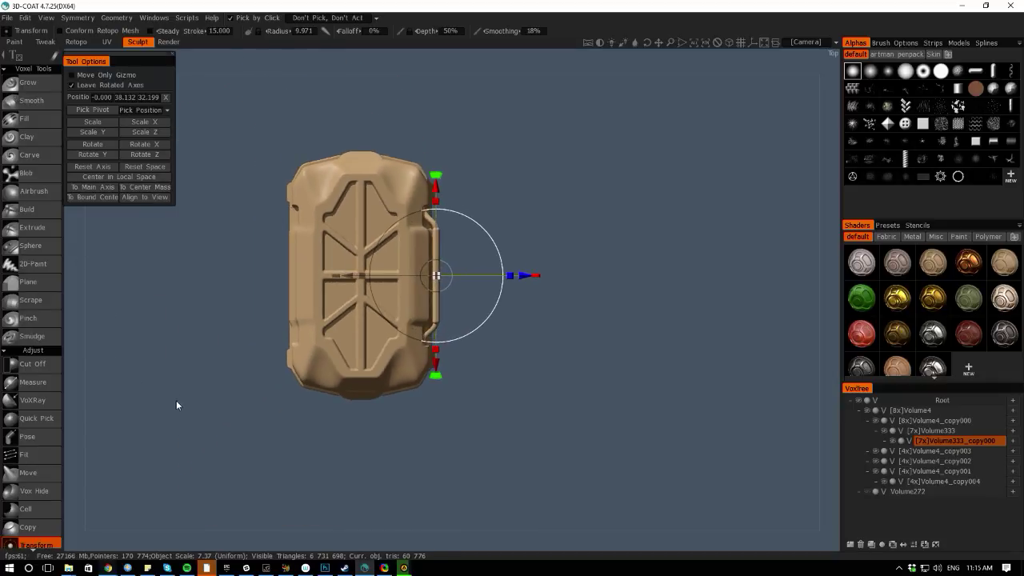
click(28, 83)
drag(75, 290, 219, 145)
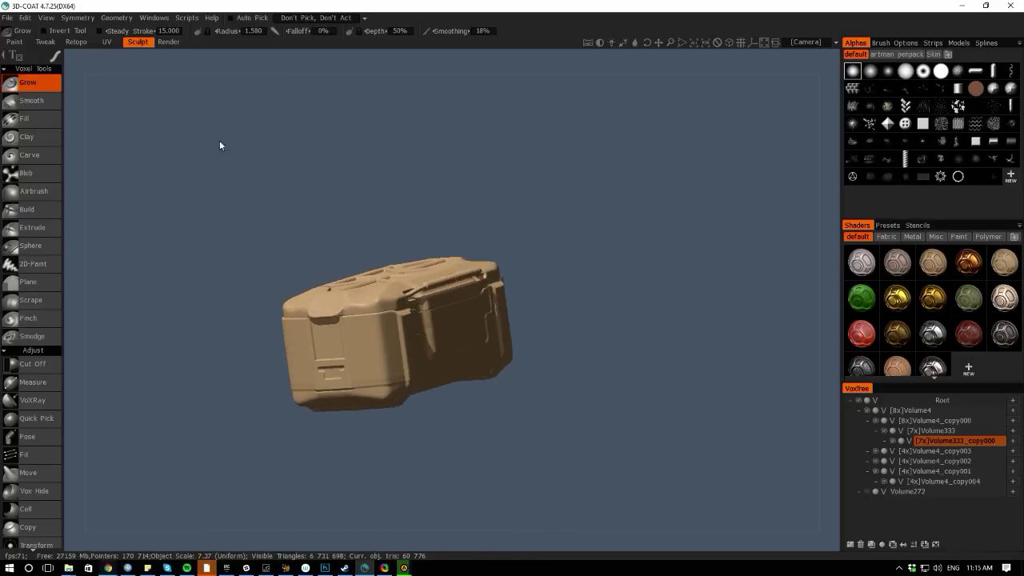
click(167, 42)
shift+drag(416, 65, 339, 187)
right_drag(244, 279, 359, 486)
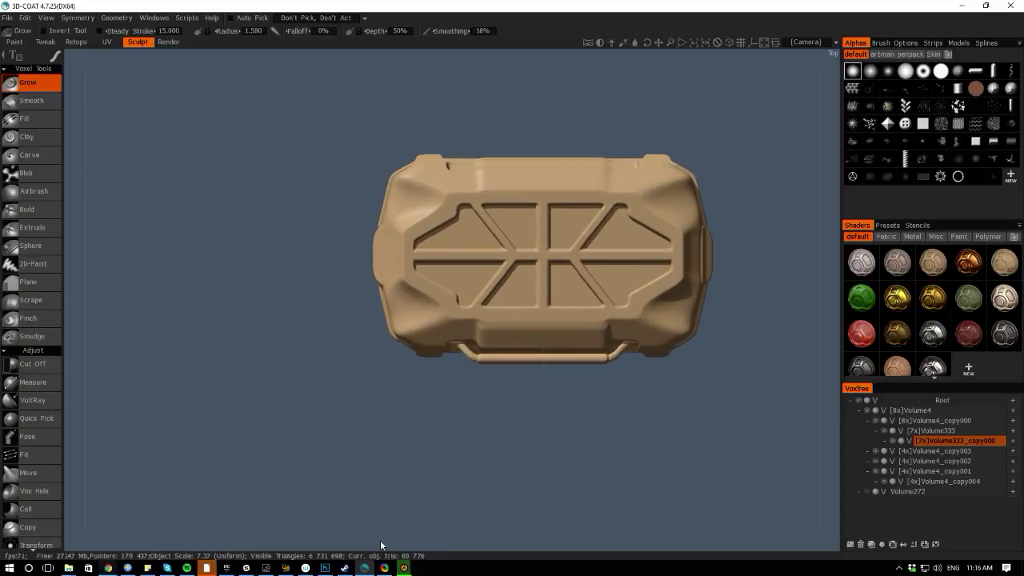
drag(381, 545, 286, 329)
middle_drag(286, 330, 245, 240)
right_drag(245, 240, 282, 347)
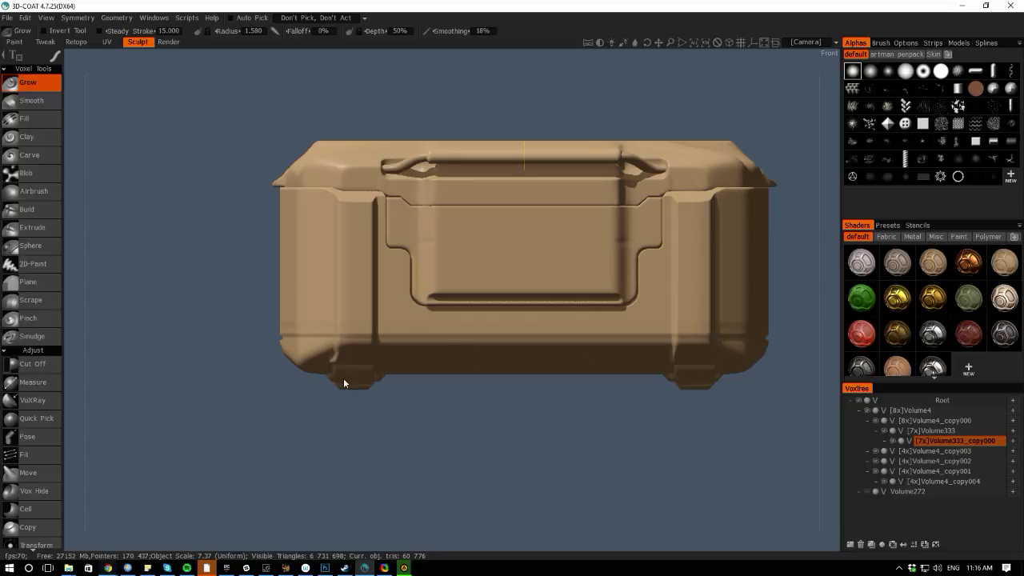
drag(94, 185, 184, 460)
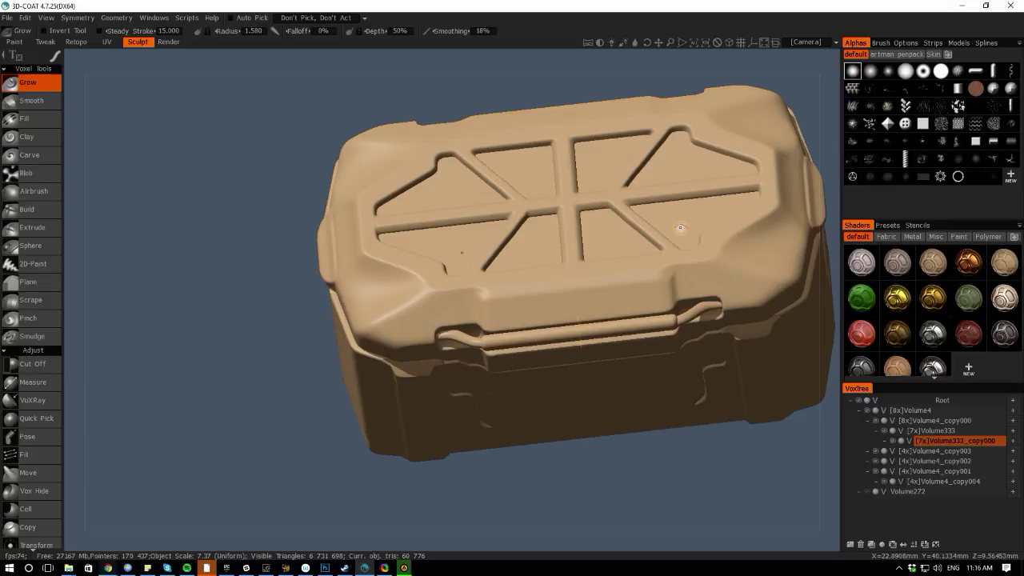
drag(318, 532, 397, 281)
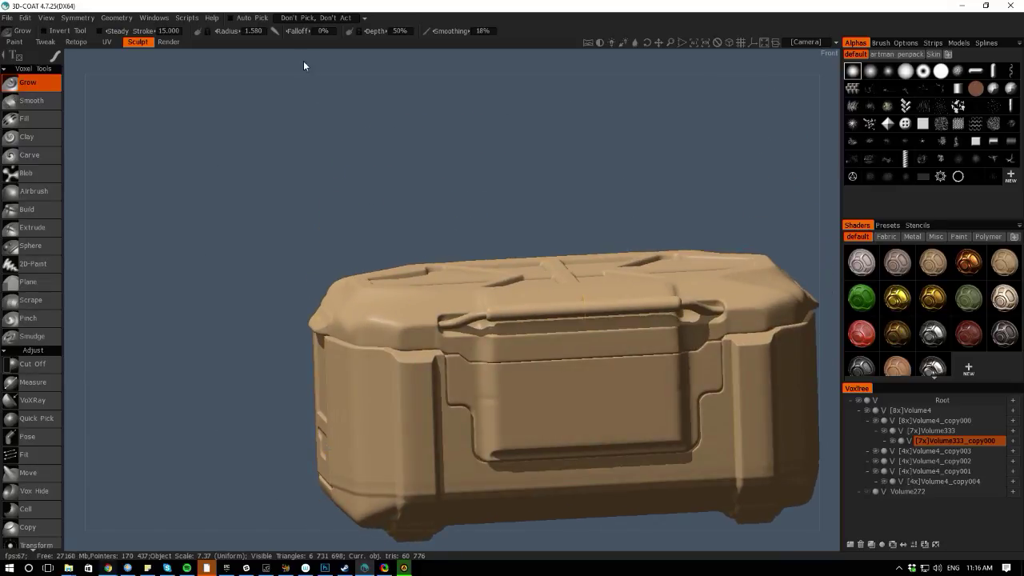
mouse_move(304, 61)
mouse_down()
mouse_move(306, 179)
mouse_move(305, 66)
mouse_up()
middle_drag(308, 487, 236, 366)
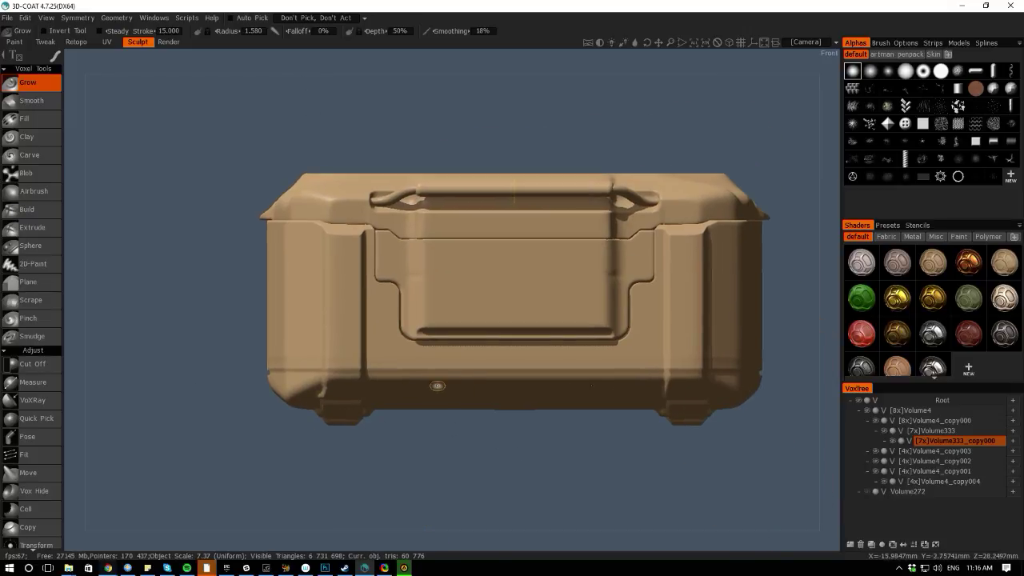
Duplicate the [4x]Volume4_copy002 layer that holds the feet beneath the case
key(h)
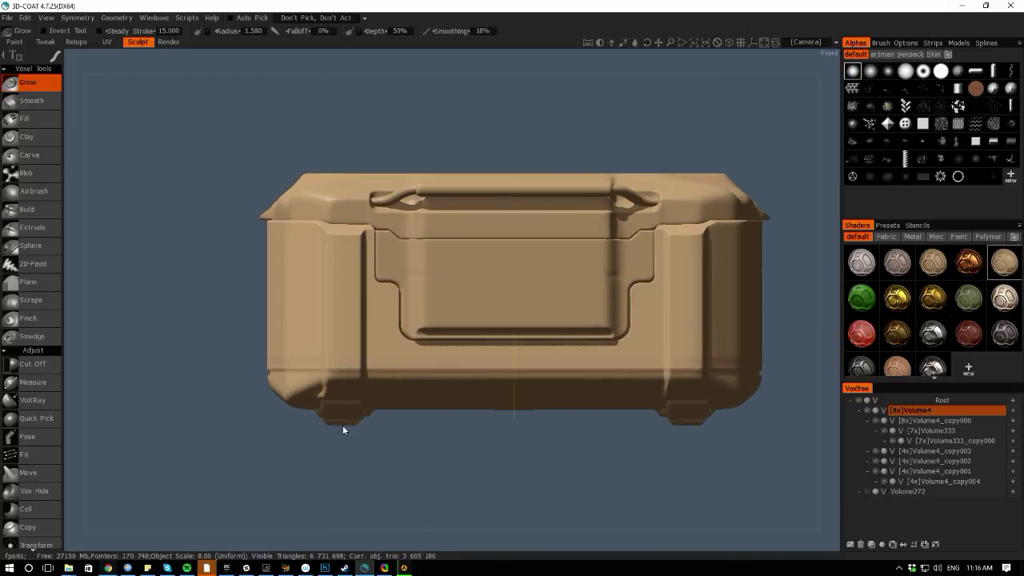
key(h)
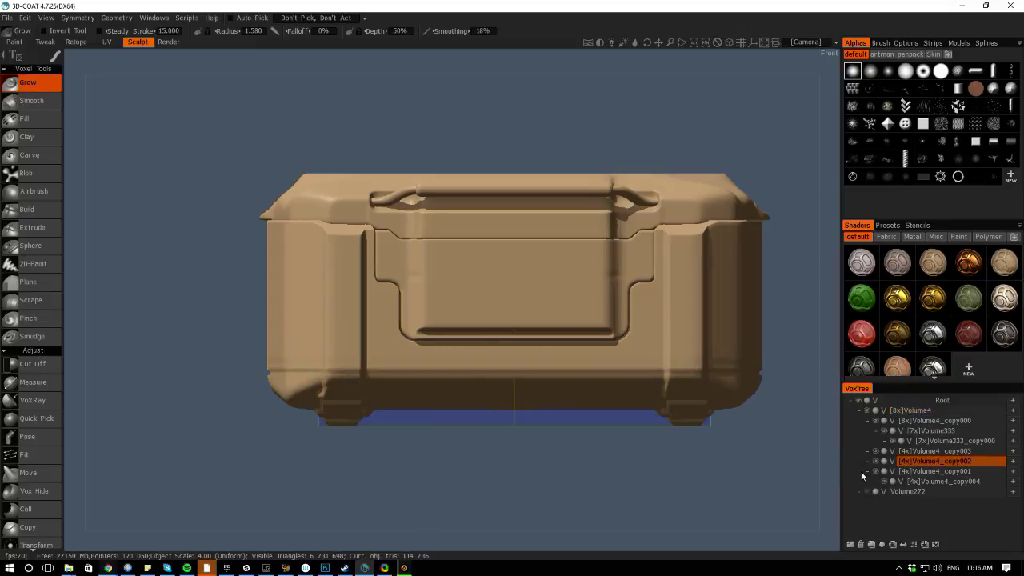
key(ctrl+d)
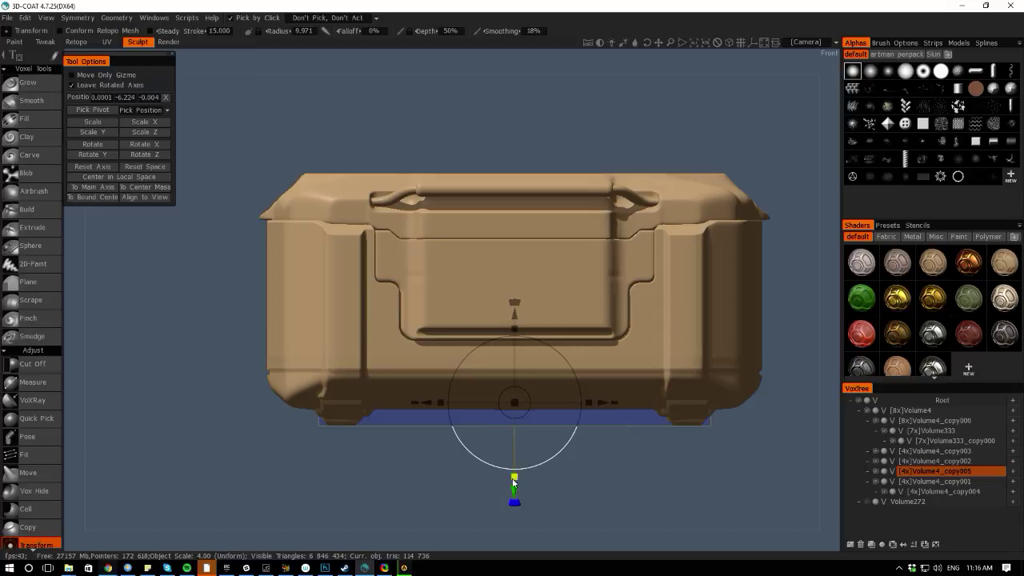
drag(514, 480, 514, 246)
drag(70, 239, 106, 281)
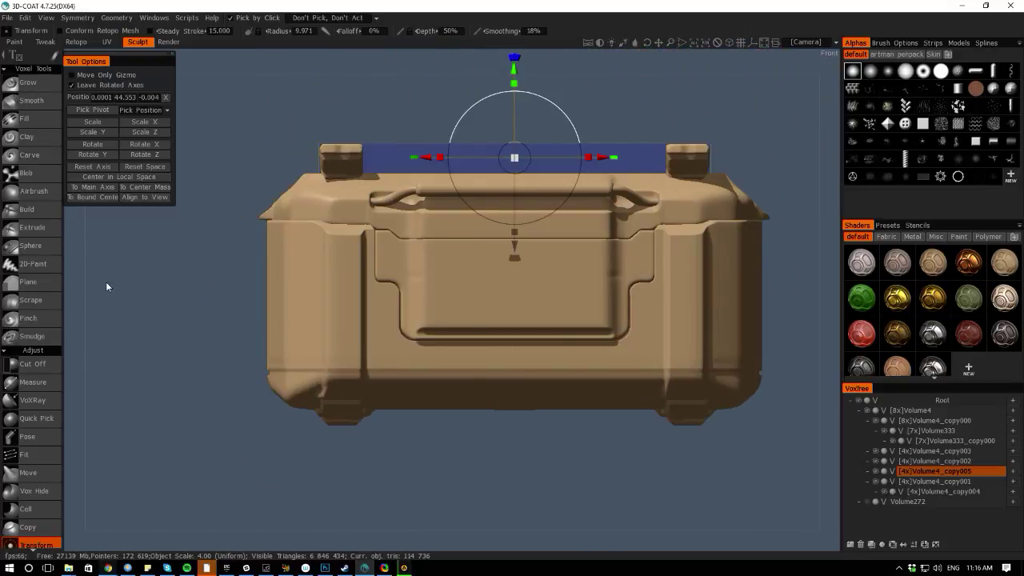
middle_drag(106, 281, 128, 387)
key(ctrl+z)
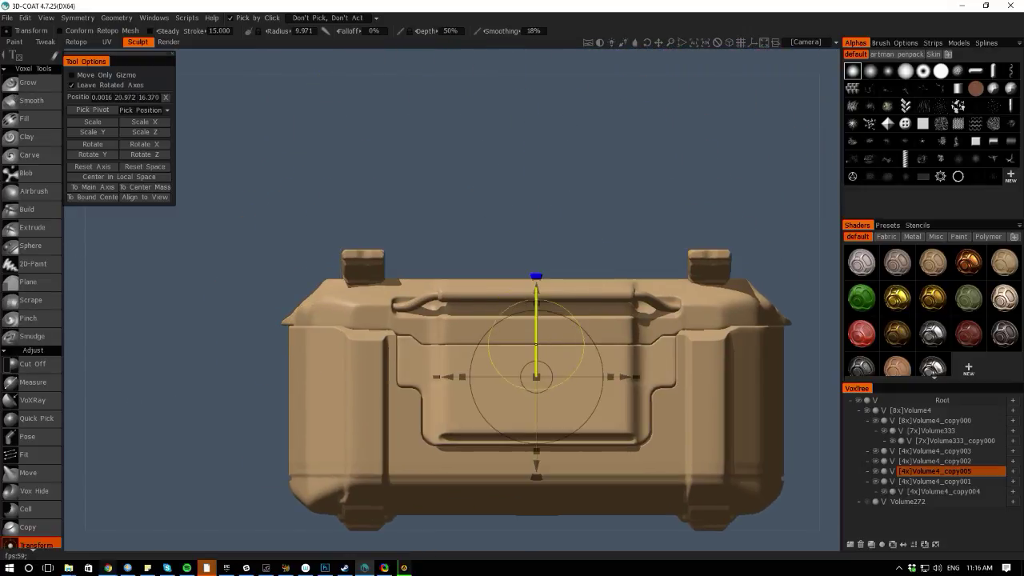
key(ctrl+z)
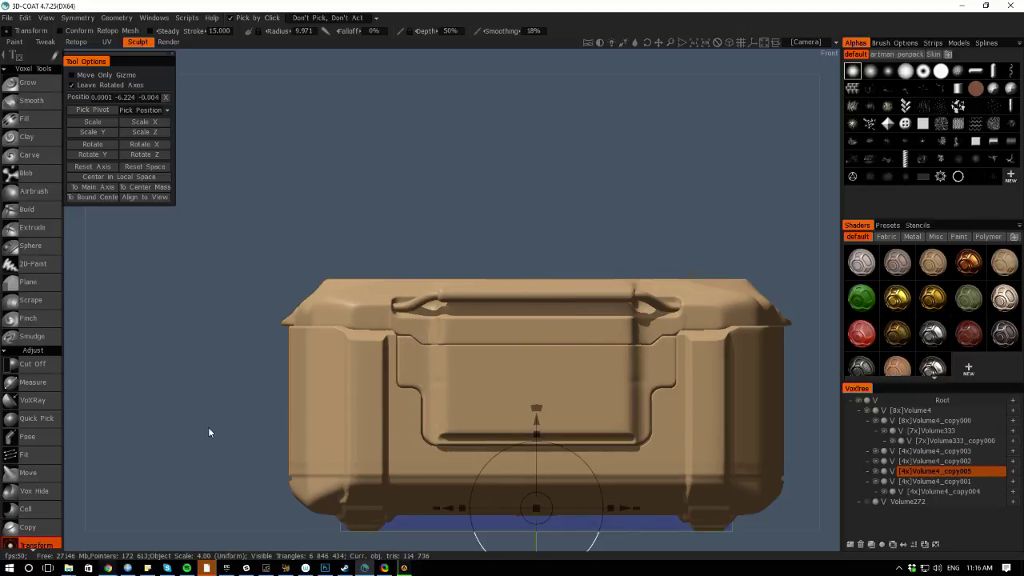
Move the duplicated feet straight up above the lid to Y 46.505
middle_drag(208, 432, 200, 376)
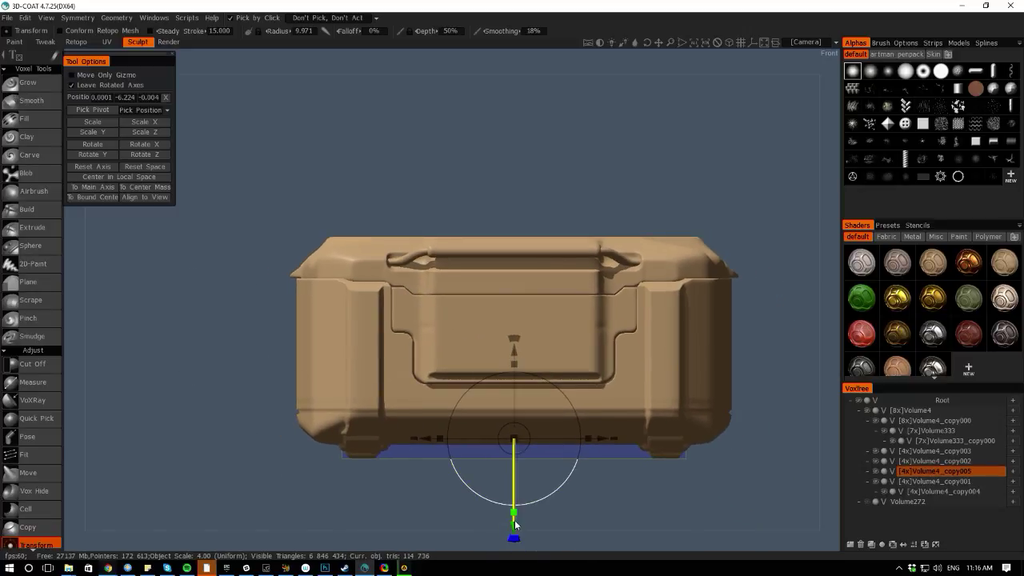
drag(514, 524, 514, 301)
drag(514, 297, 513, 302)
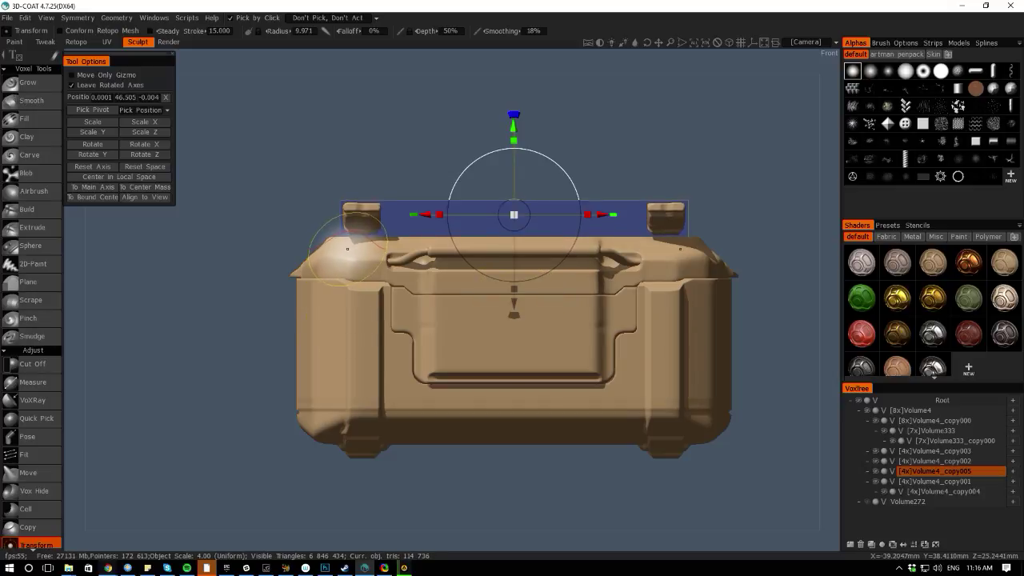
Try a small rectangular Pose selection on the lid volume beneath the raised feet copy, and undo it
key(h)
middle_drag(223, 258, 258, 346)
right_drag(258, 346, 336, 372)
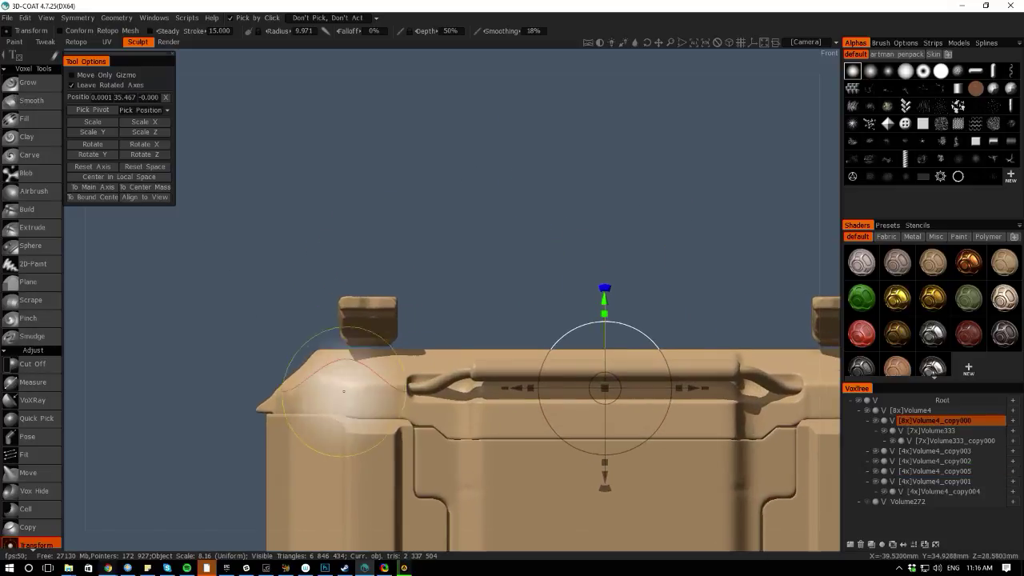
key(space)
click(232, 344)
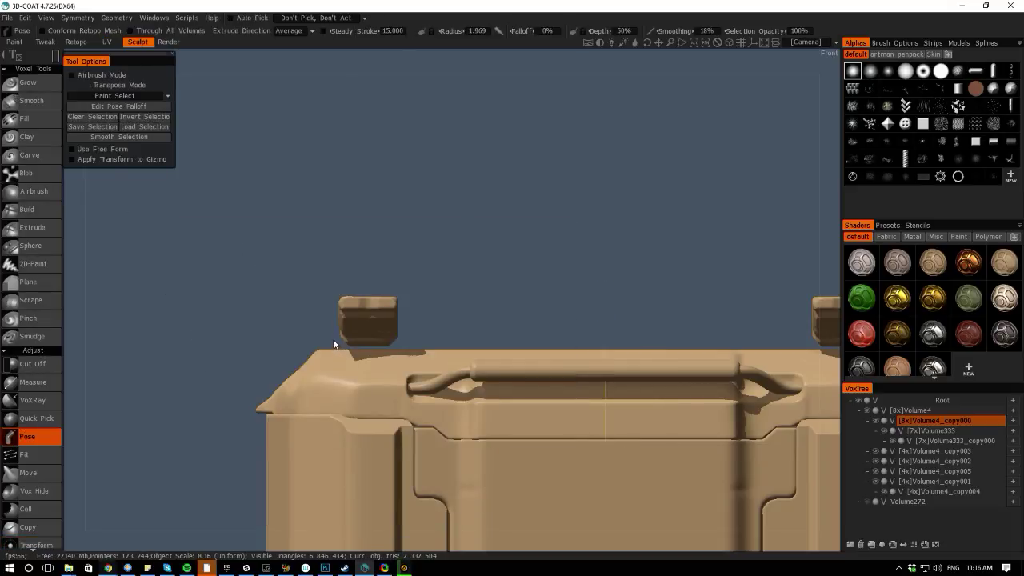
drag(350, 353, 395, 364)
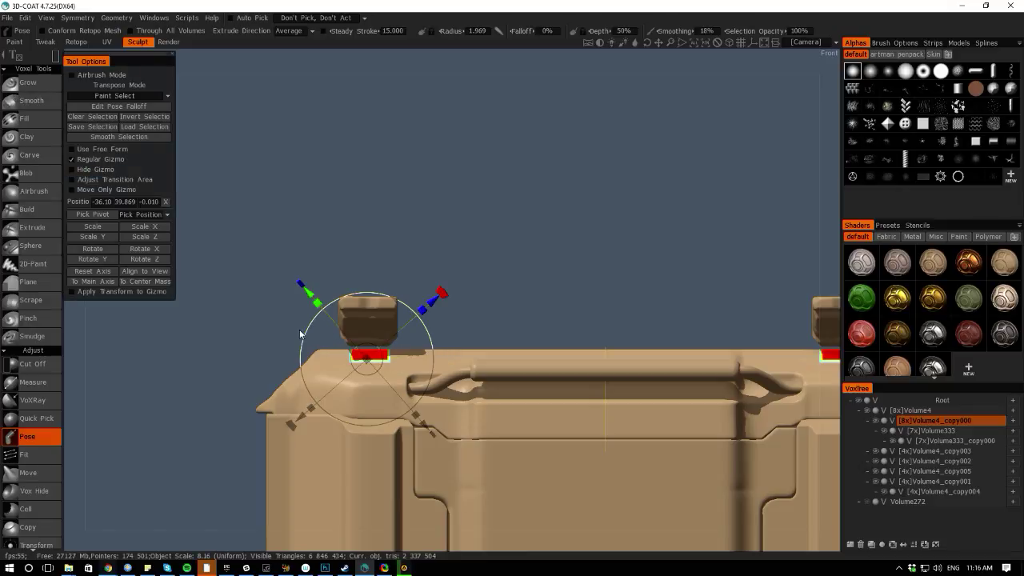
key(ctrl+z)
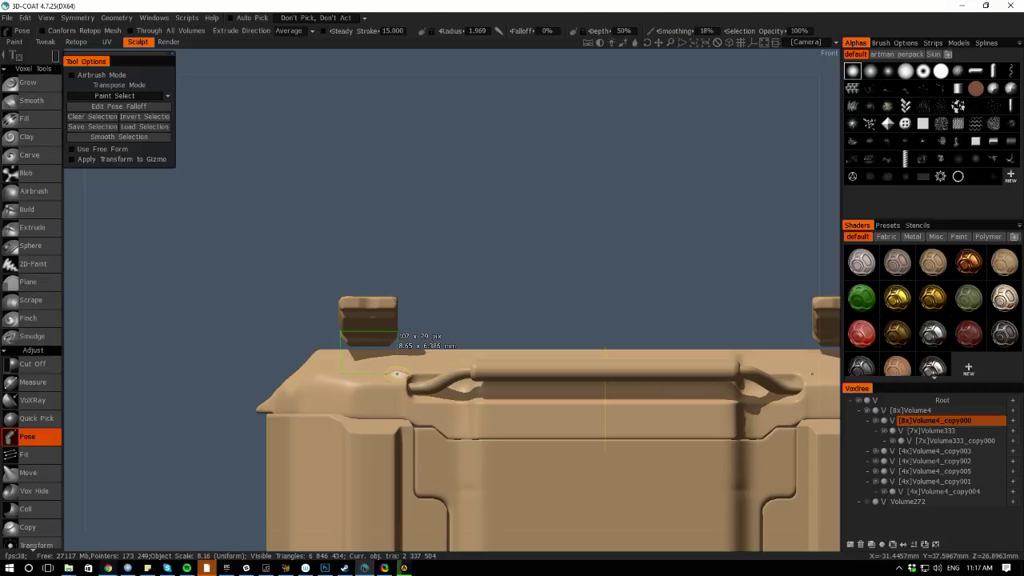
Select larger rectangular lid areas beneath the raised feet with Pose, smooth the selection, and reset the gizmo axes to try raising them
drag(396, 373, 396, 373)
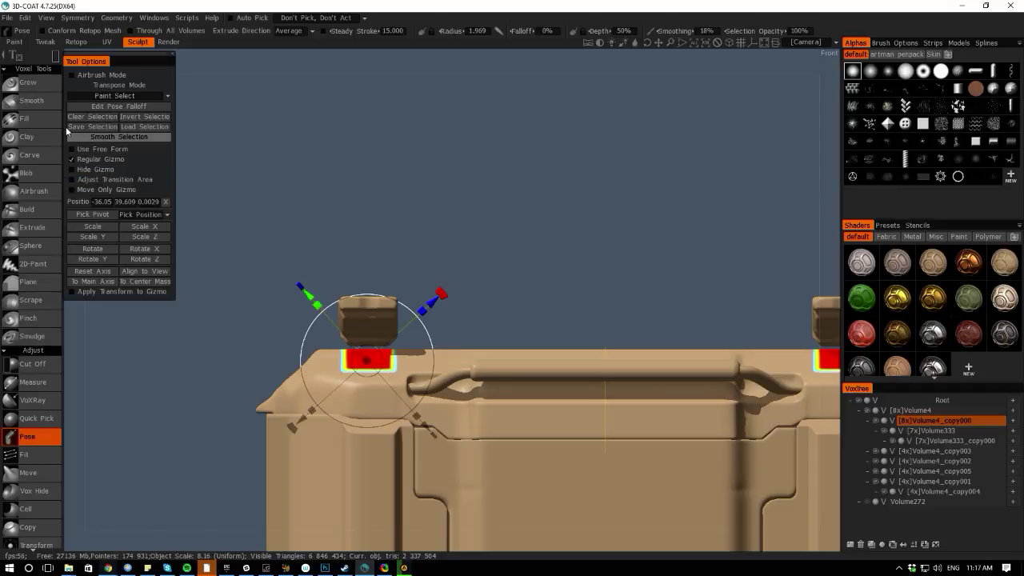
click(84, 272)
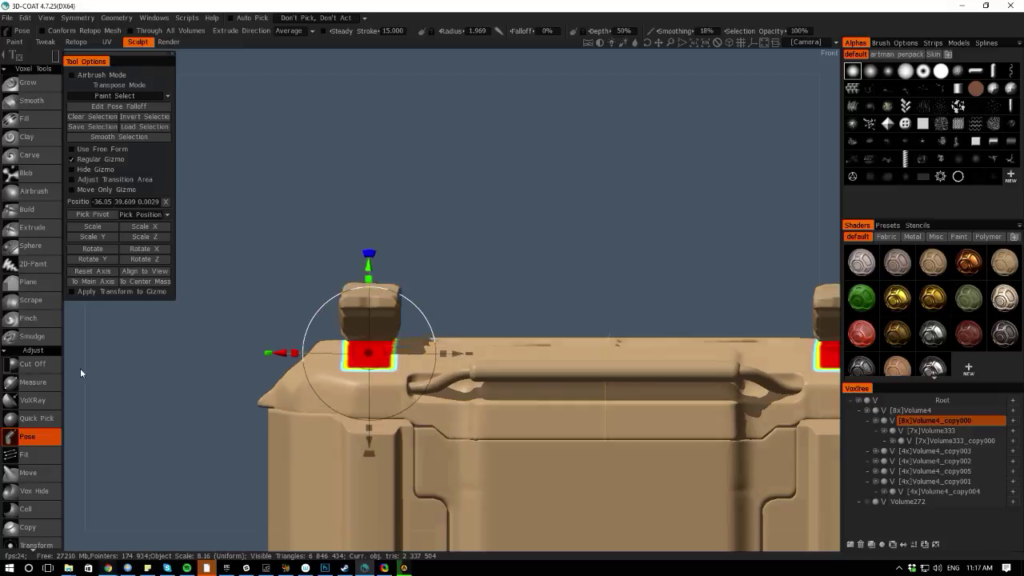
drag(17, 393, 64, 361)
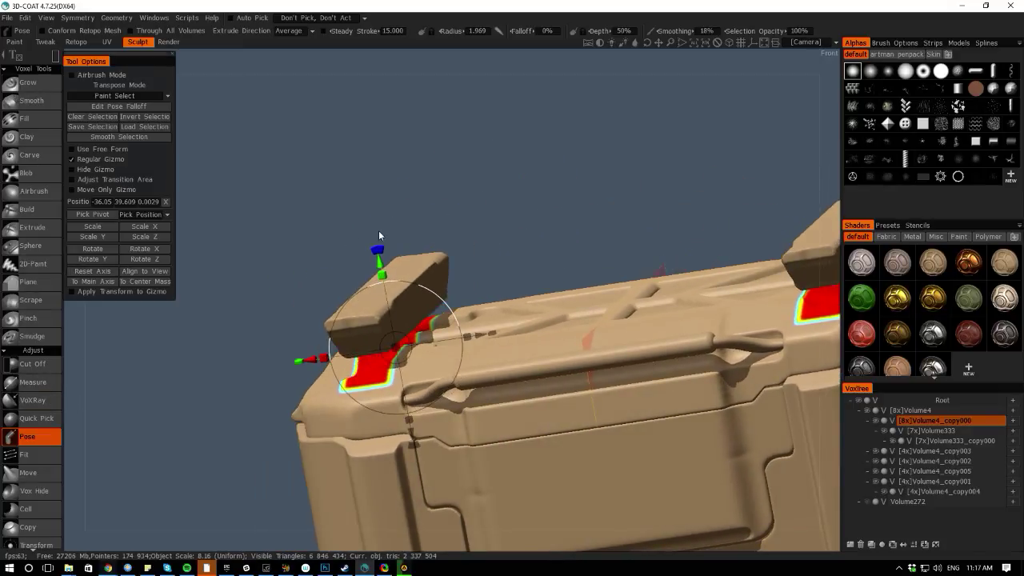
drag(381, 270, 371, 230)
Check the selected lid areas against the raised feet from several angles, and clear the Pose selection
drag(76, 337, 168, 343)
right_drag(168, 343, 61, 301)
drag(76, 319, 141, 371)
drag(335, 549, 269, 437)
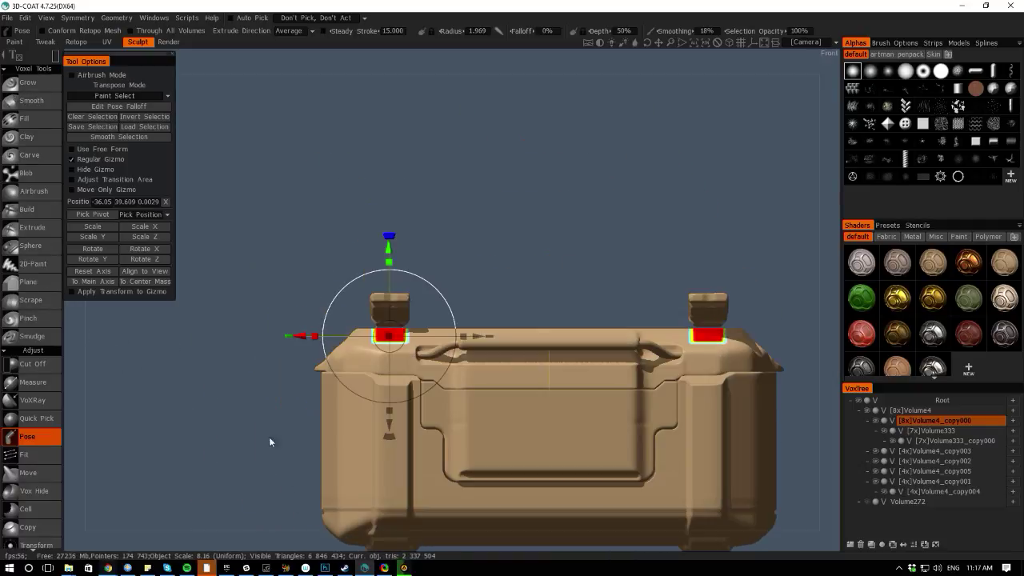
right_drag(268, 437, 290, 488)
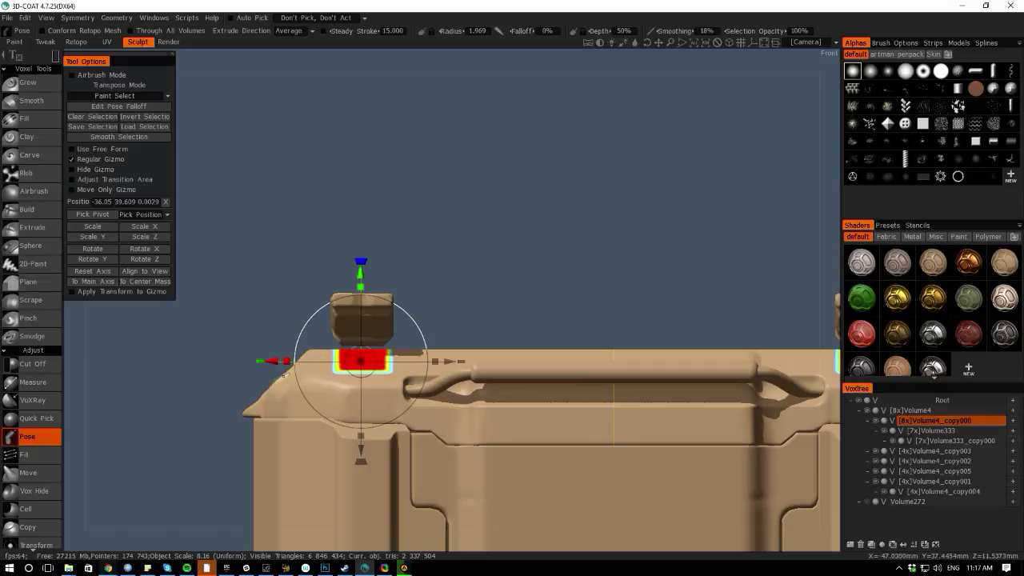
key(ctrl+d)
drag(92, 318, 82, 341)
scroll(107, 326, down, 3)
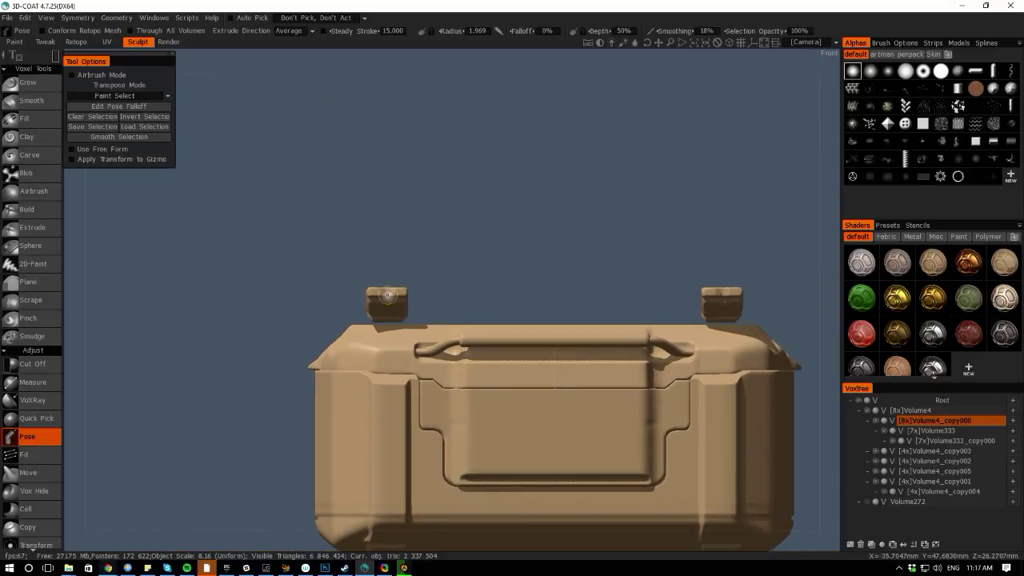
Pick the raised feet copy and start transforming it in the side view of the case
key(h)
key(space)
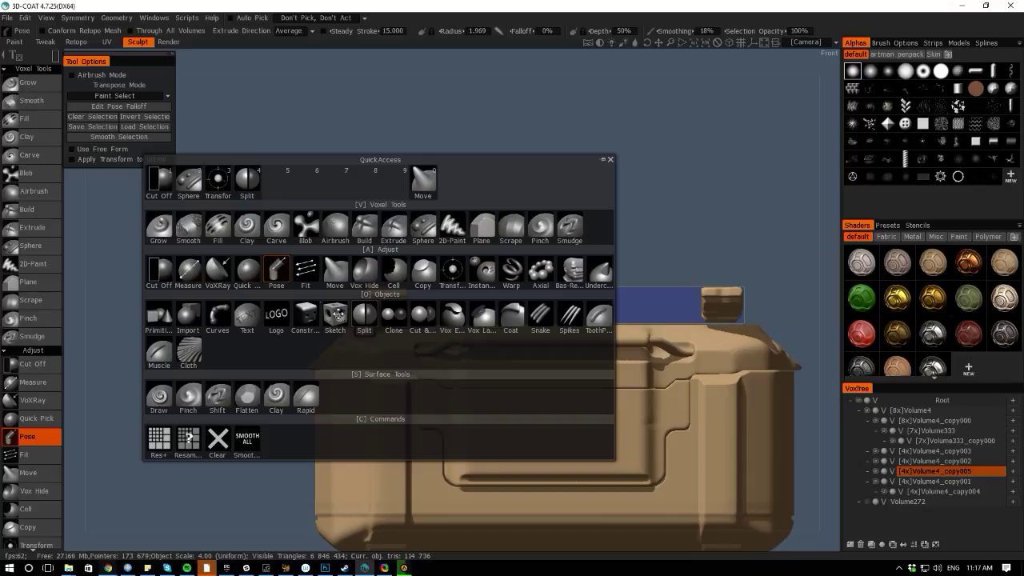
click(451, 272)
shift+drag(66, 272, 471, 345)
key(ctrl+z)
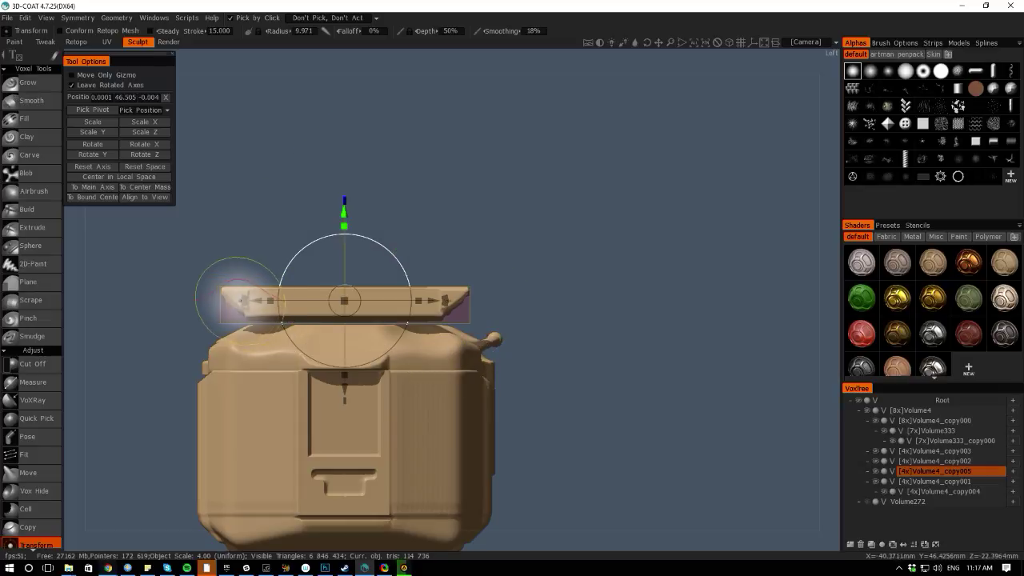
Flip the copied strap volume upside down and lower it onto the crate lid at height 38.046
drag(229, 296, 328, 487)
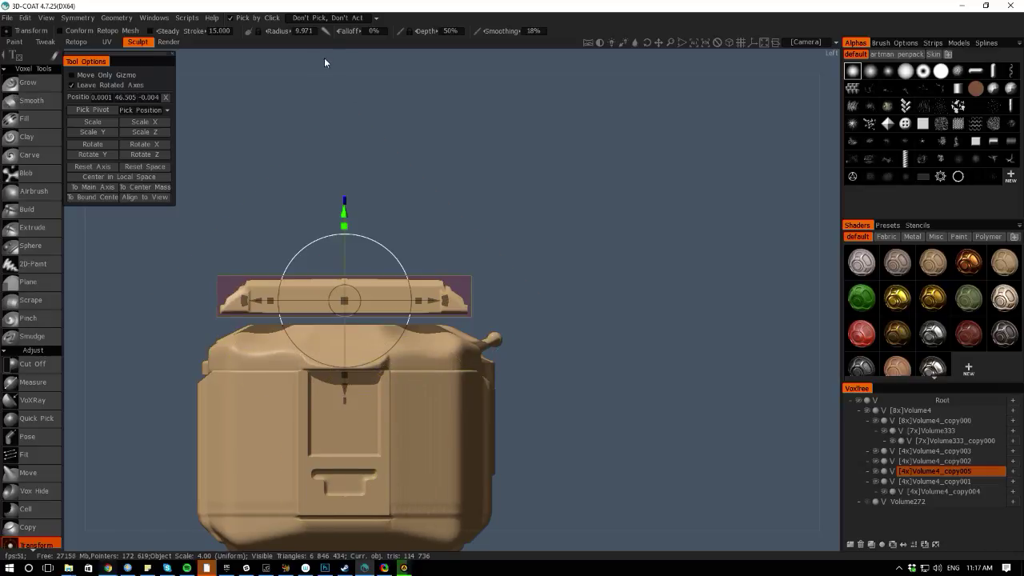
drag(324, 61, 184, 80)
drag(557, 215, 551, 249)
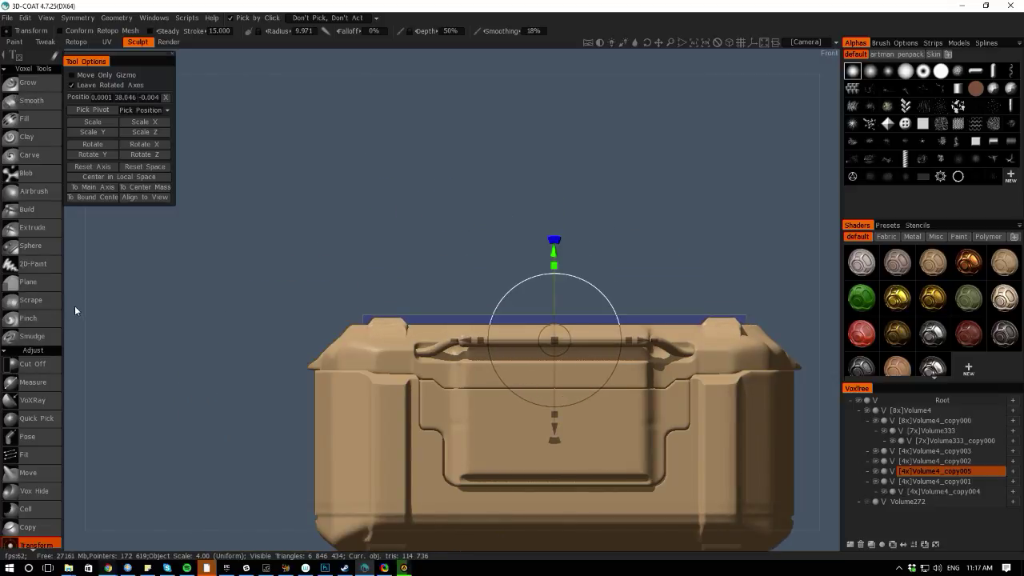
right_drag(75, 310, 94, 412)
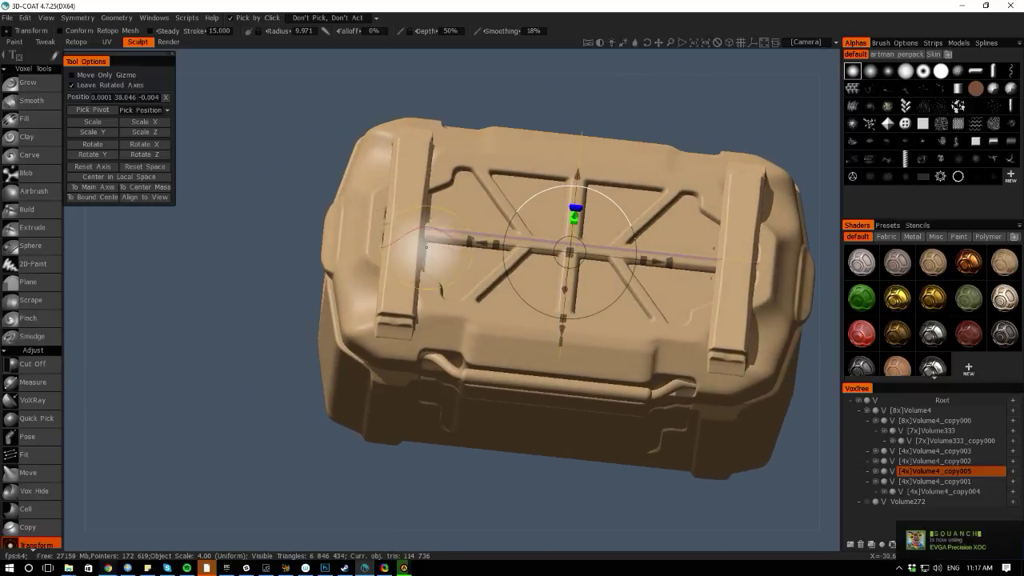
Raise the strap volume slightly above the lid to height 38.731
drag(472, 536, 468, 503)
right_drag(468, 503, 625, 530)
drag(625, 530, 466, 430)
drag(556, 255, 554, 250)
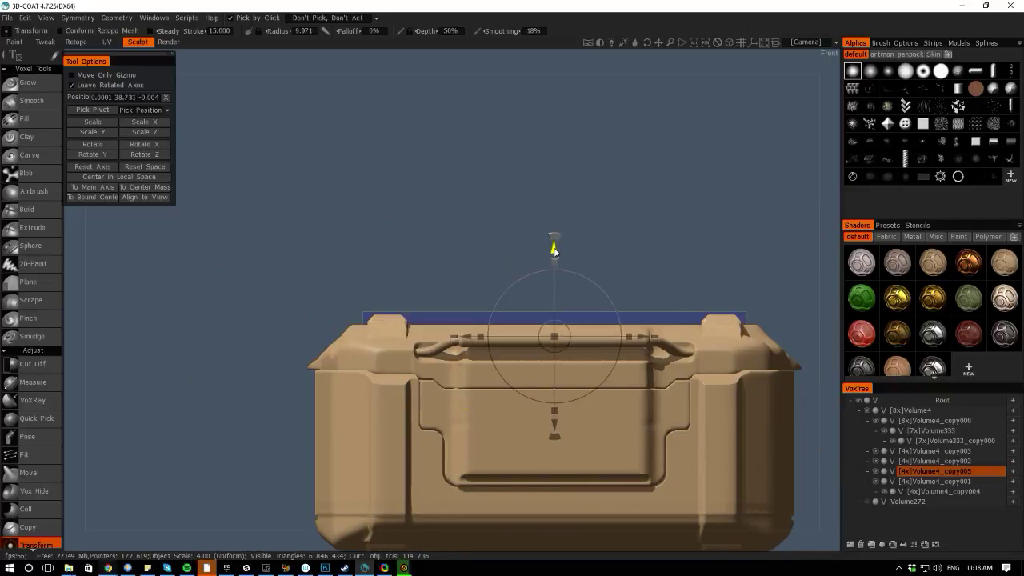
Try to shorten both straps by scaling them across the lid's depth
right_drag(234, 241, 235, 330)
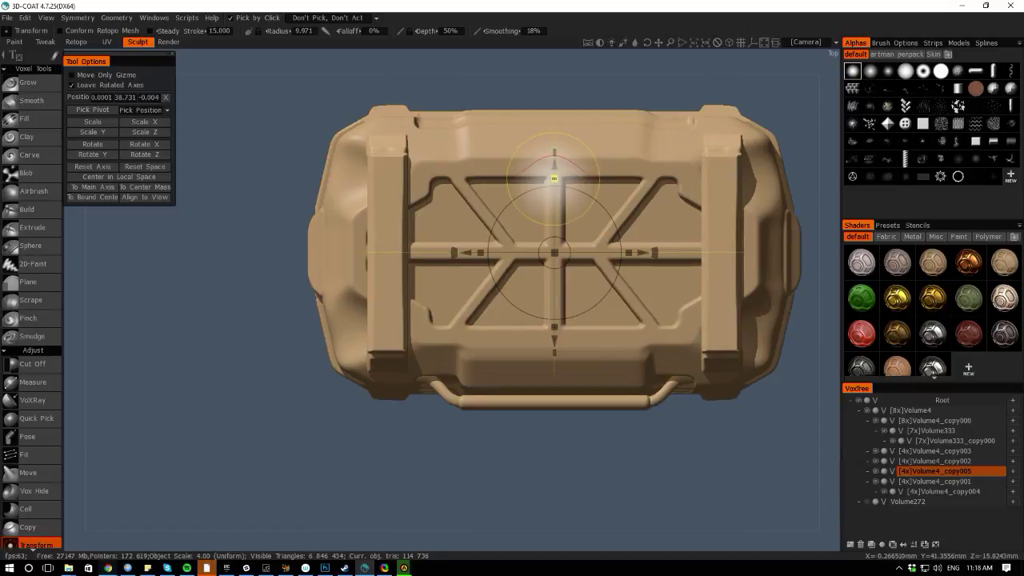
drag(551, 179, 553, 215)
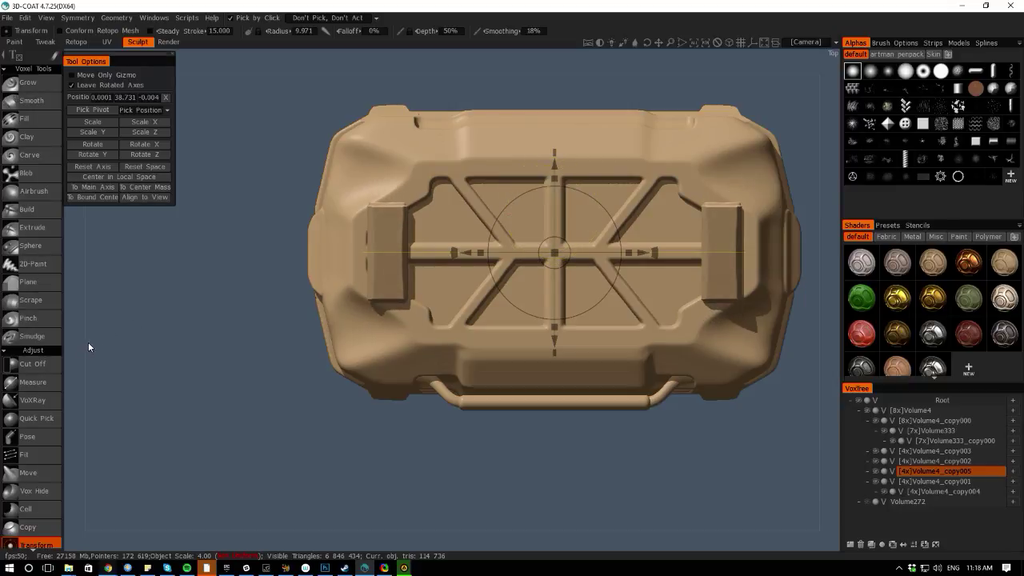
drag(89, 346, 243, 376)
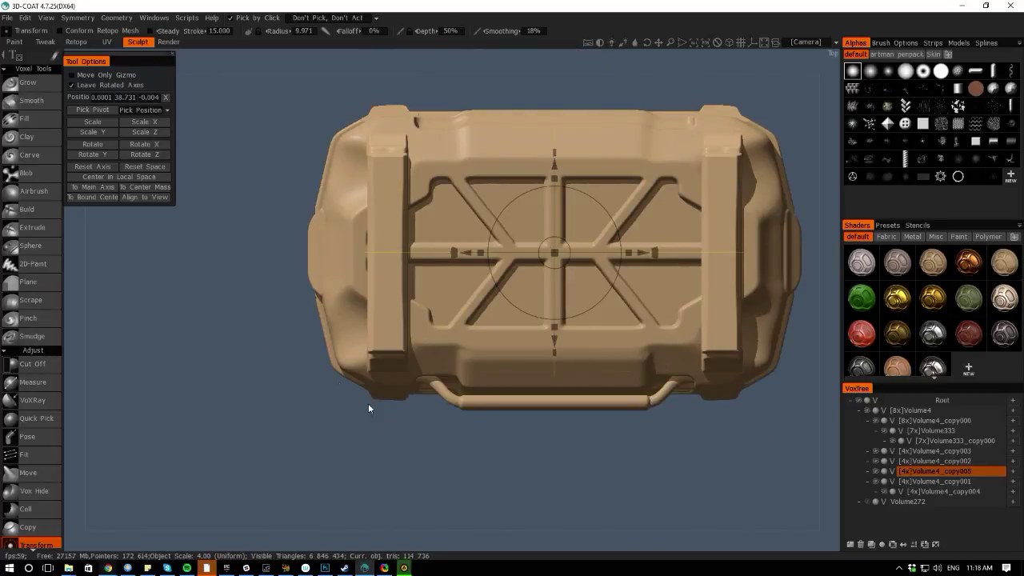
Cut away the upper layer and sloped ends of the straps with a closed Cut Off outline in side view
drag(412, 537, 269, 371)
key(space)
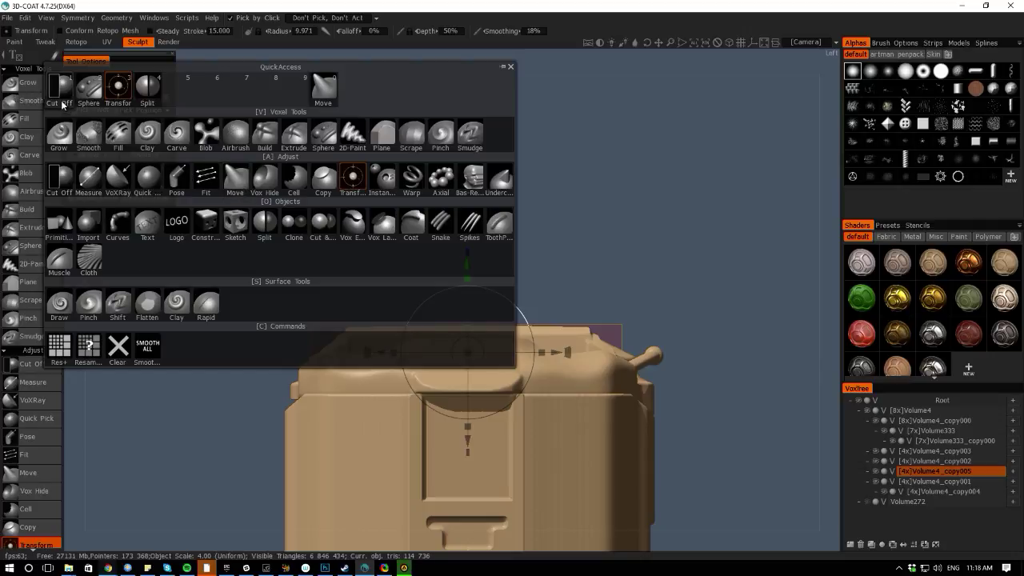
click(59, 88)
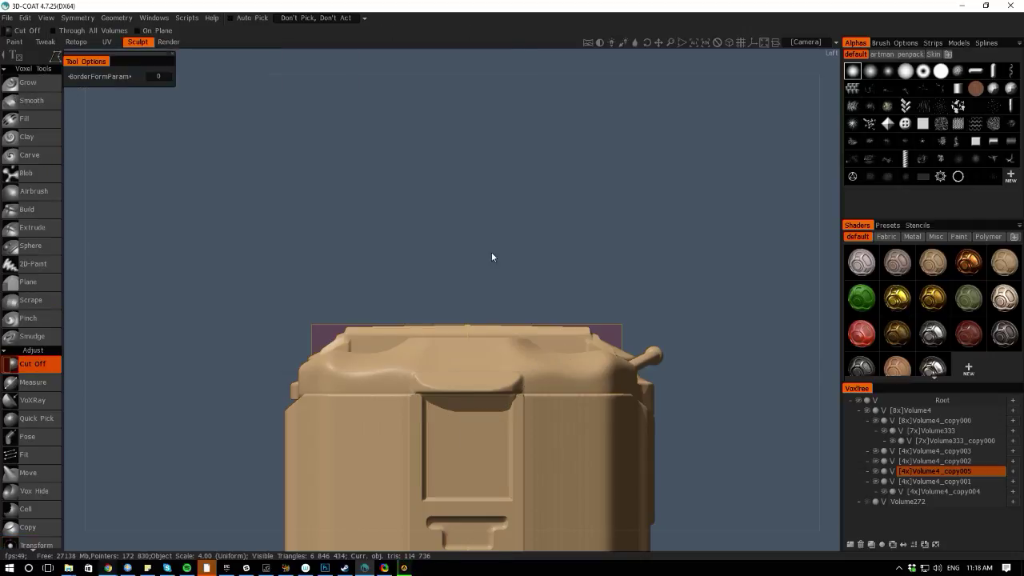
scroll(491, 251, up, 2)
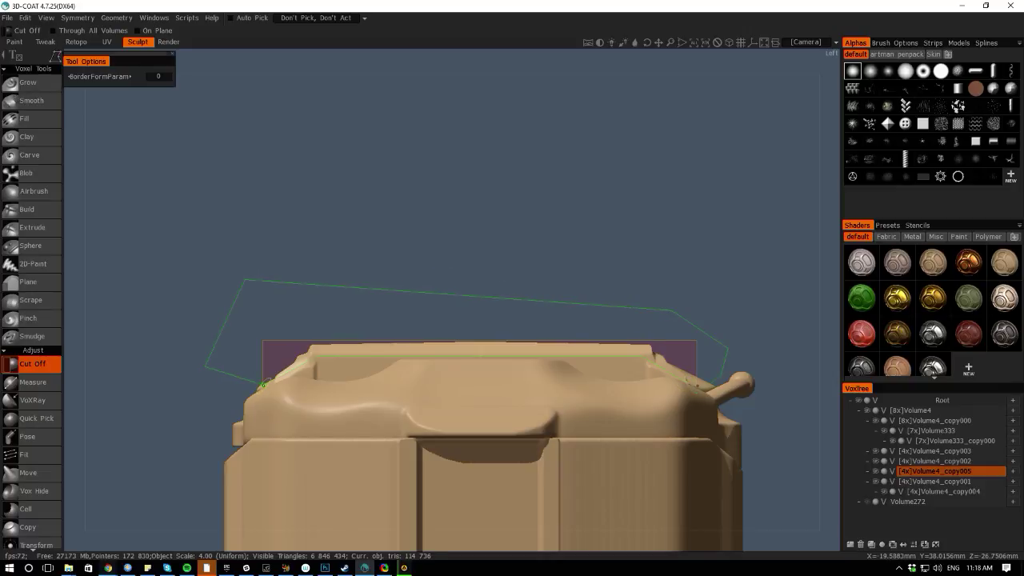
click(263, 385)
drag(801, 371, 791, 479)
middle_drag(792, 479, 745, 432)
right_drag(745, 432, 660, 371)
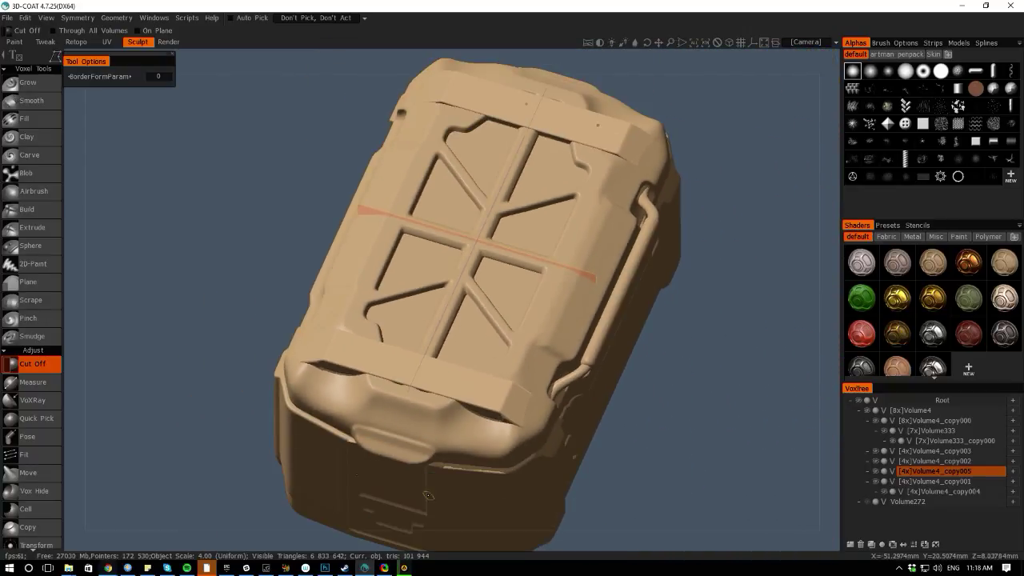
drag(542, 543, 453, 520)
Transform the trimmed strap volume downward into the lid to height 37.743
middle_drag(264, 335, 232, 331)
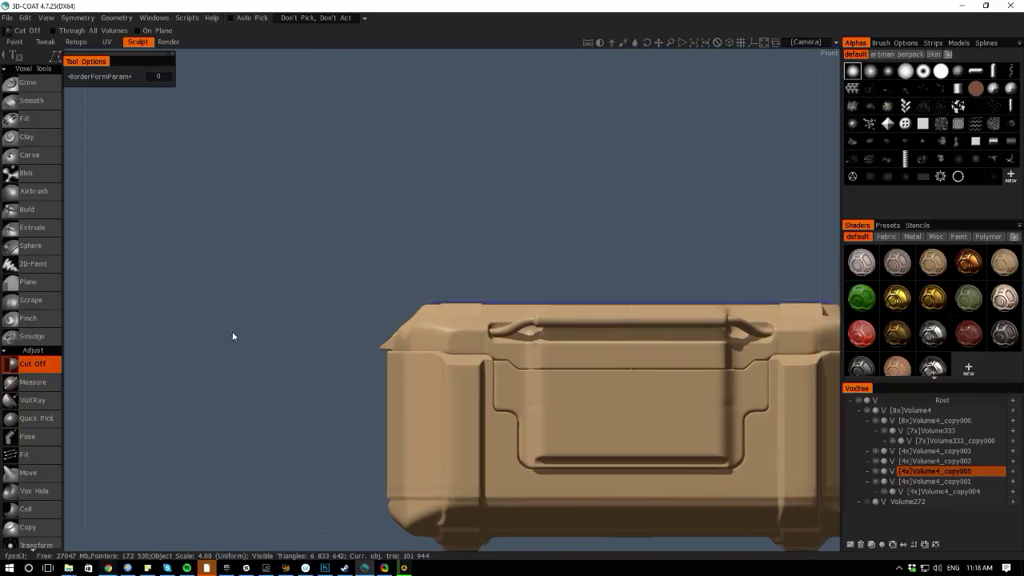
right_drag(232, 331, 200, 257)
drag(301, 62, 342, 176)
key(space)
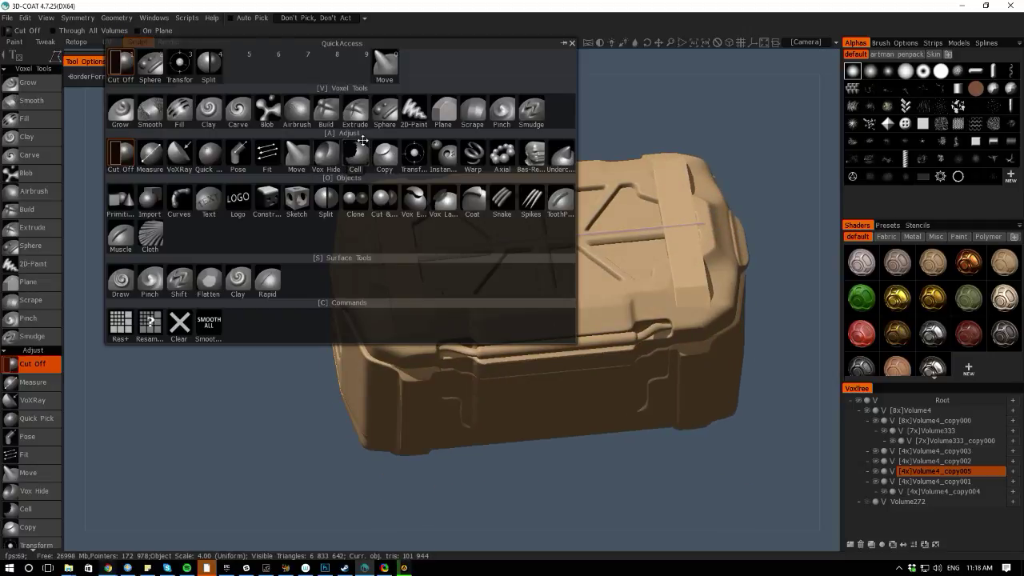
click(415, 156)
drag(320, 222, 539, 207)
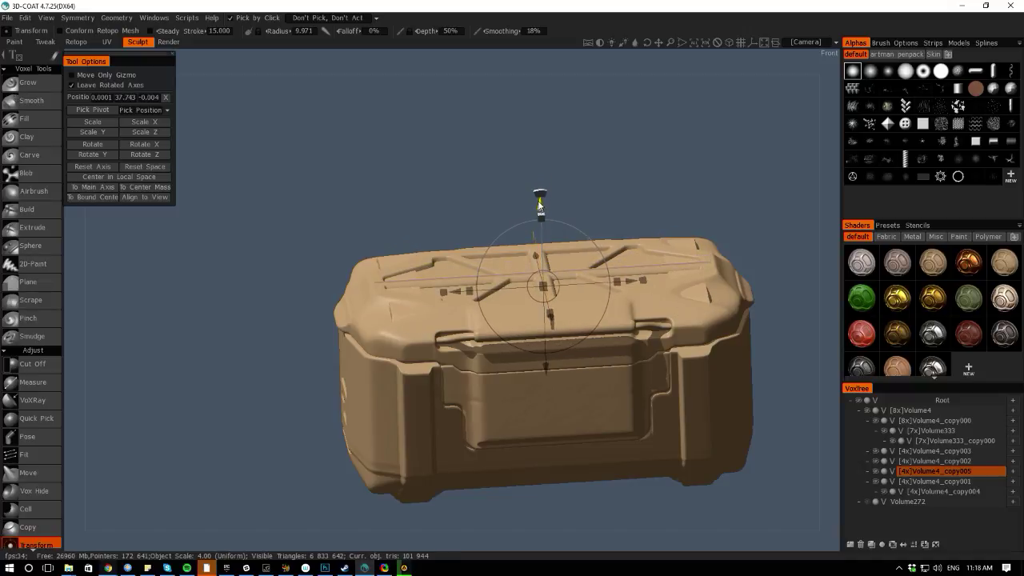
Pick the lid volume and select its raised ribbed top face in side view with the Pose tool
drag(69, 246, 162, 299)
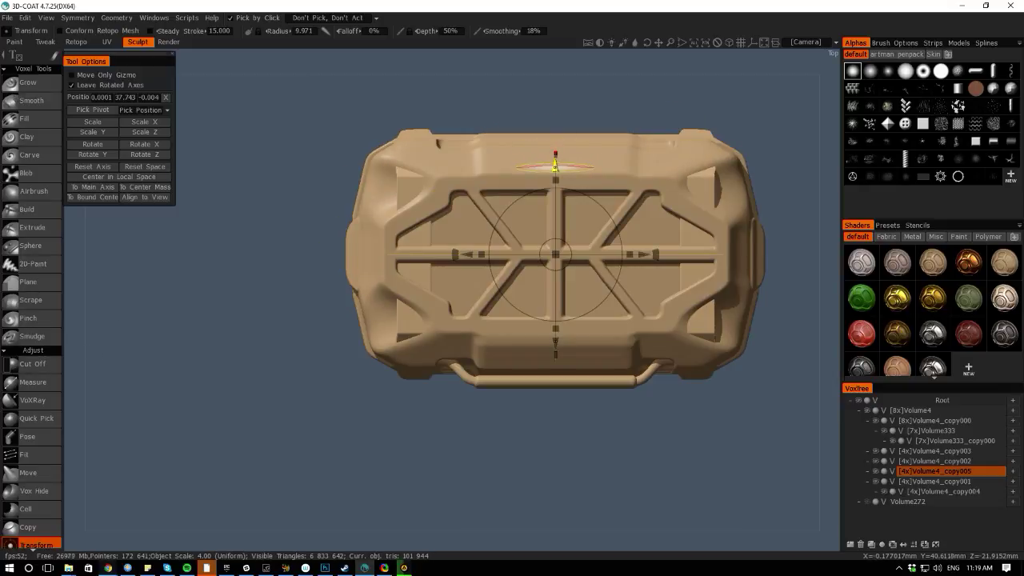
click(378, 265)
key(space)
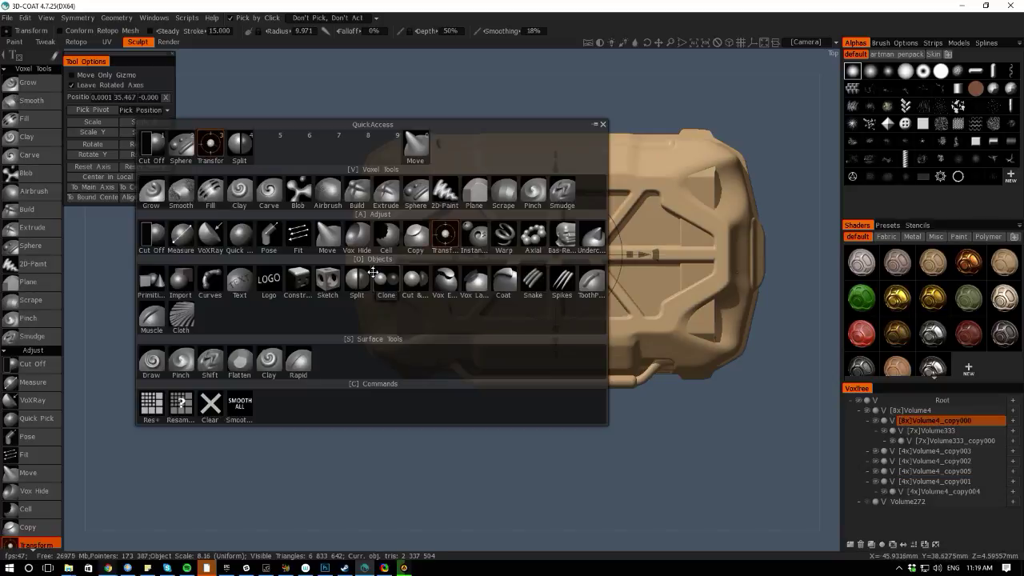
click(269, 235)
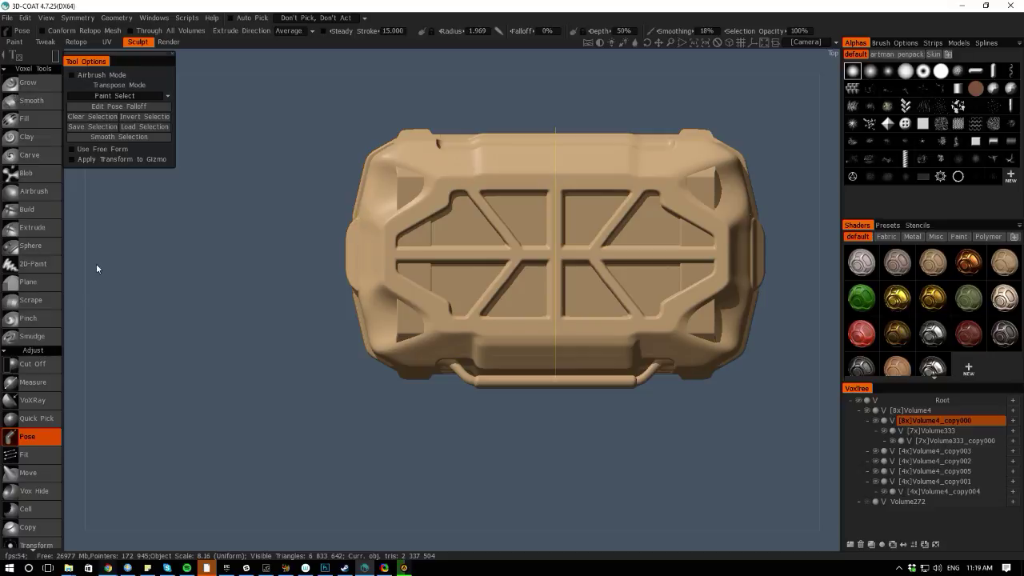
drag(96, 269, 258, 282)
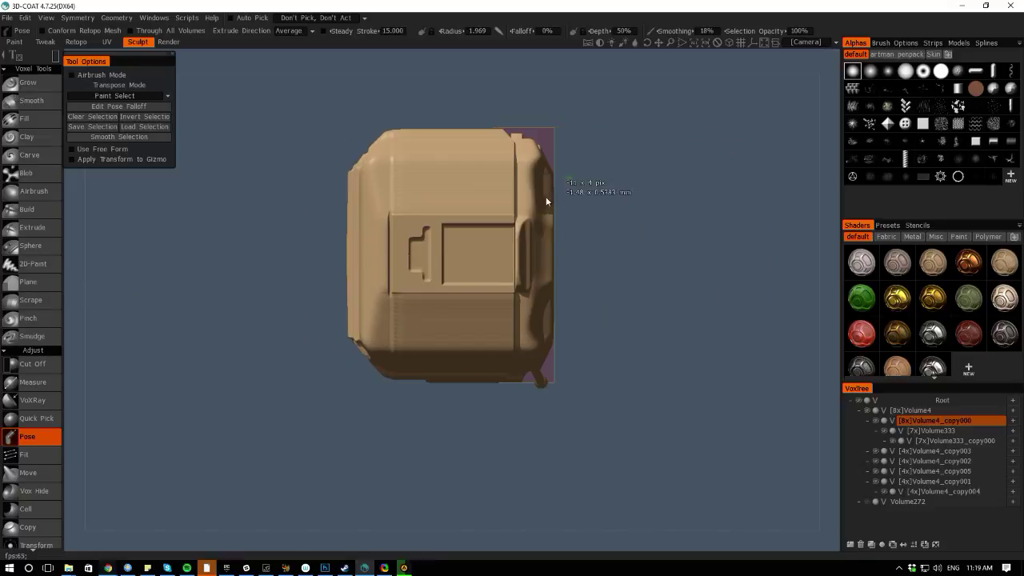
drag(546, 198, 540, 325)
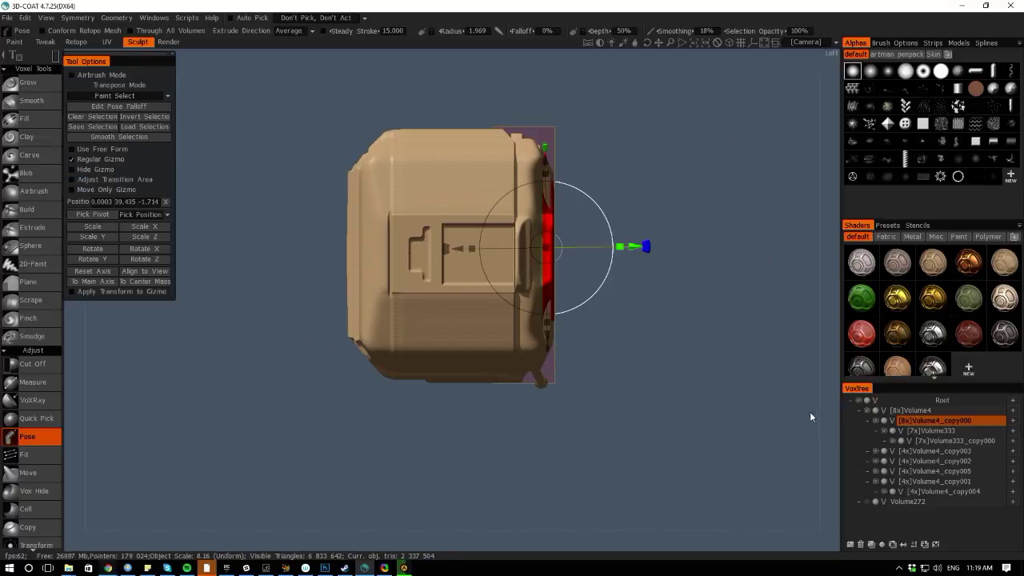
Scale the selected ribbed top narrower along the crate's length and lower it to height 39.252, applying the pose
drag(811, 416, 632, 378)
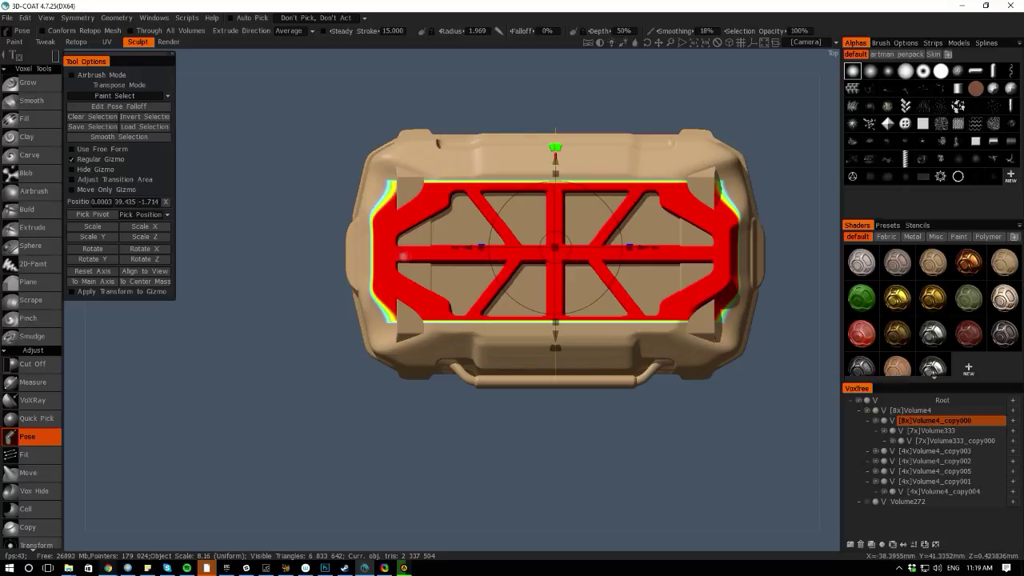
drag(480, 247, 492, 248)
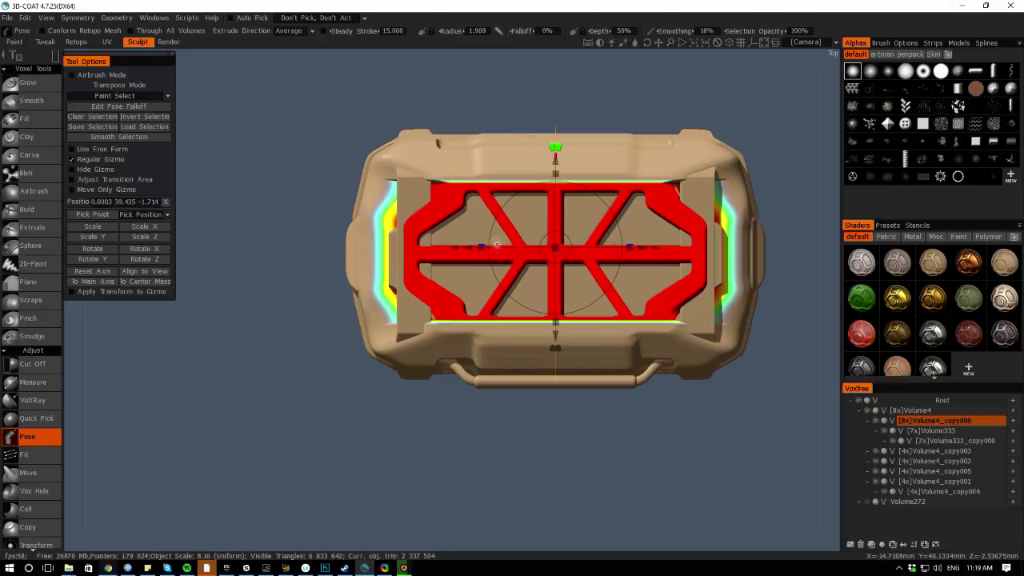
drag(366, 531, 357, 395)
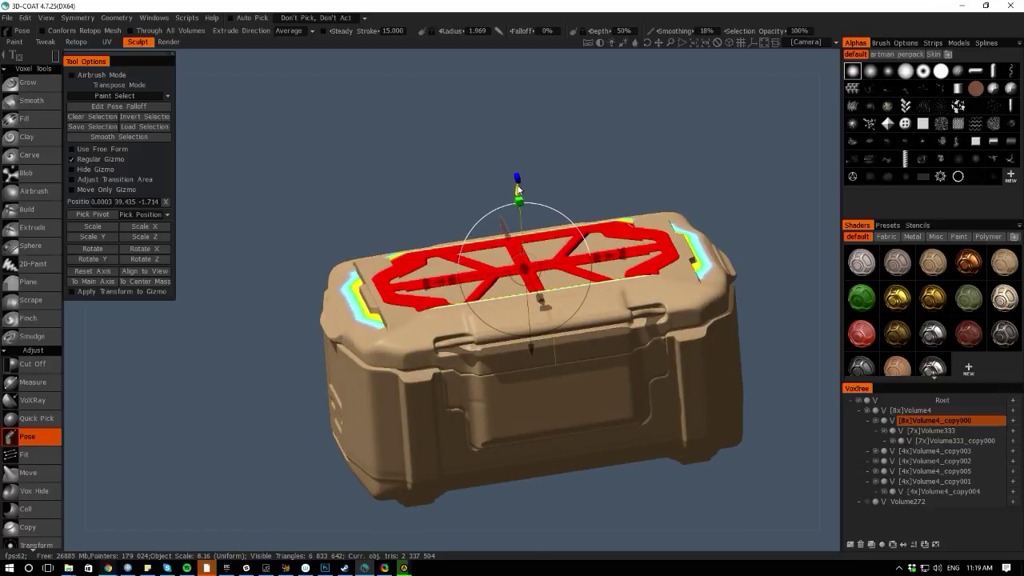
mouse_move(516, 188)
mouse_down()
mouse_move(520, 174)
mouse_move(519, 194)
mouse_up()
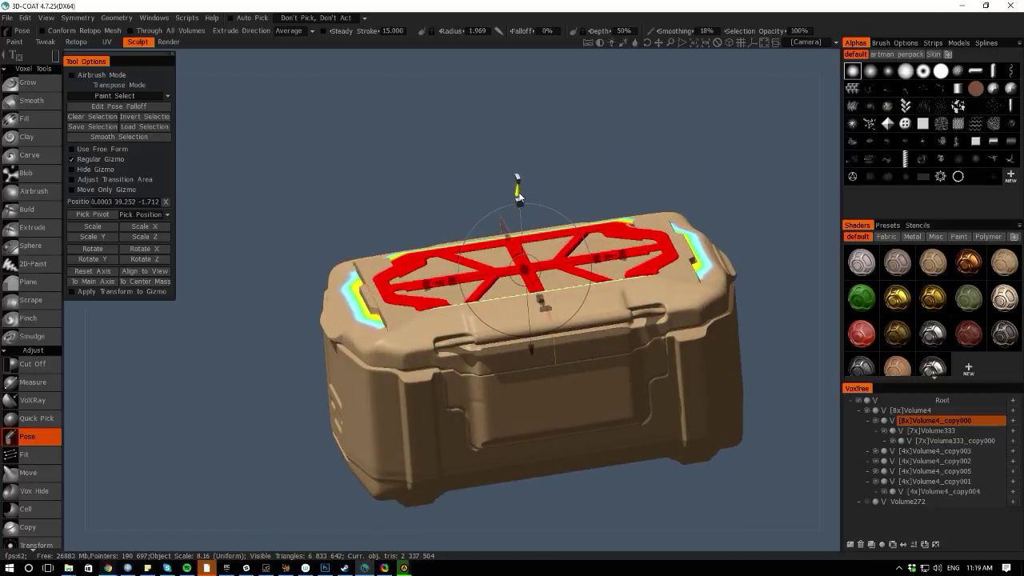
drag(78, 330, 133, 429)
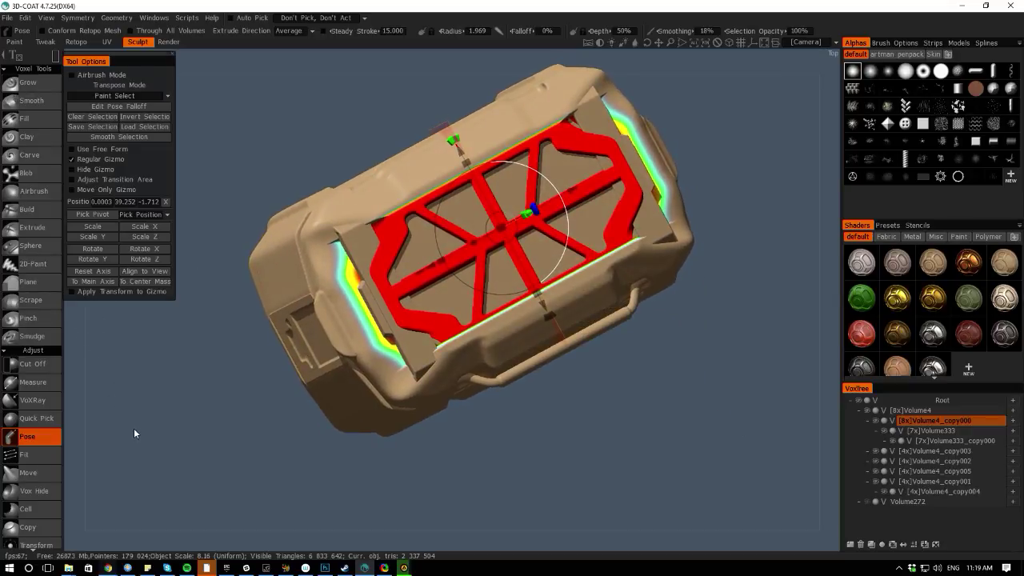
mouse_move(134, 428)
mouse_down()
mouse_move(98, 316)
mouse_move(136, 428)
mouse_move(123, 421)
mouse_up()
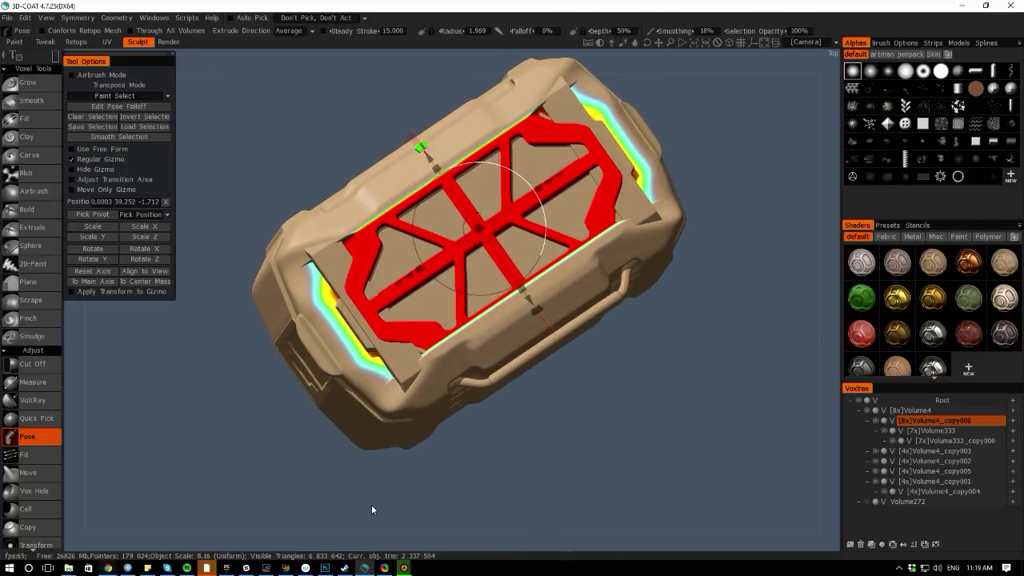
key(Return)
Undo the scaling and lowering of the lid's ribbed top and clear the pose selection
drag(359, 545, 238, 402)
drag(68, 351, 208, 447)
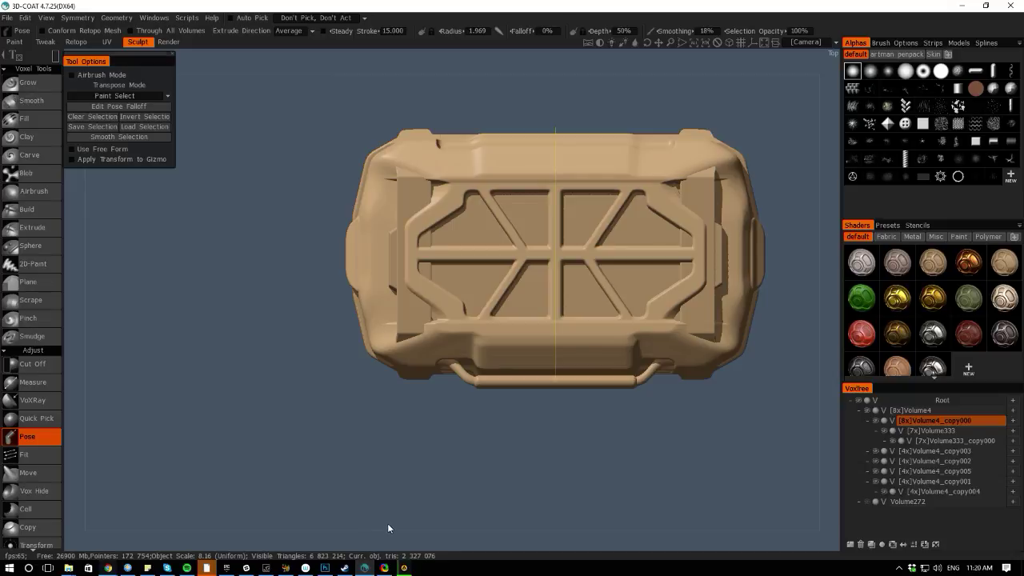
drag(377, 543, 250, 428)
drag(163, 483, 320, 509)
drag(89, 317, 257, 377)
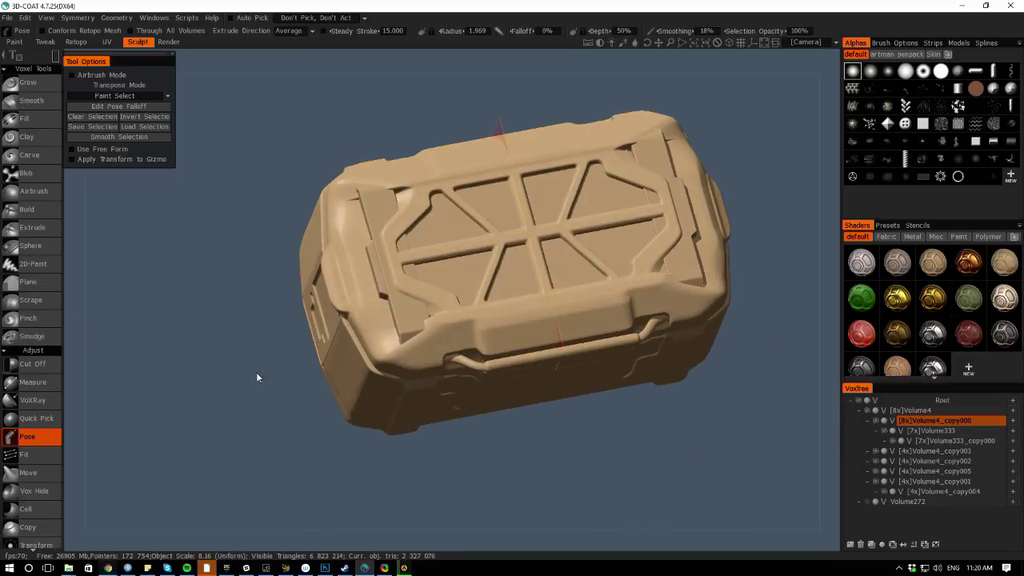
key(ctrl+z)
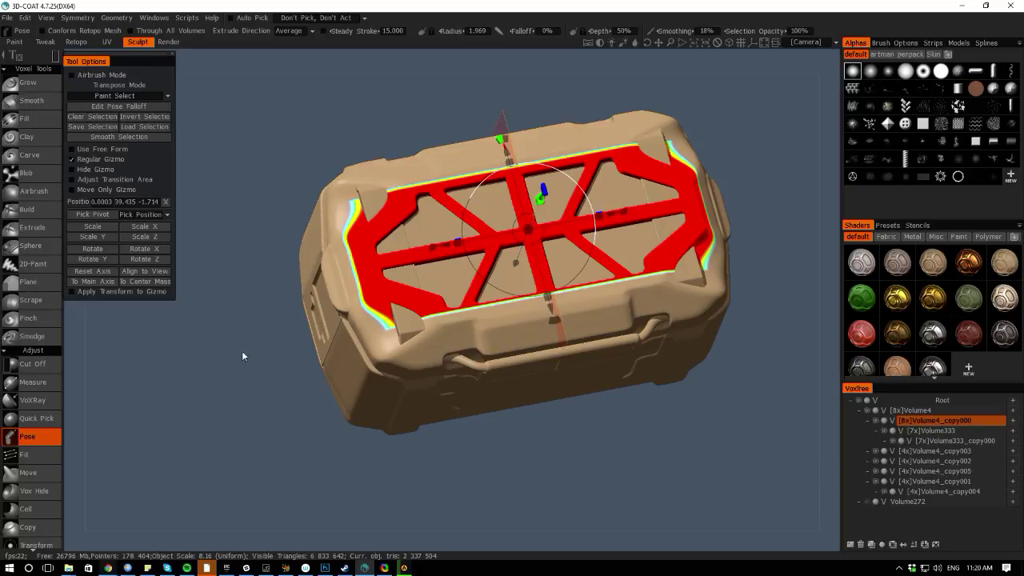
drag(94, 325, 271, 402)
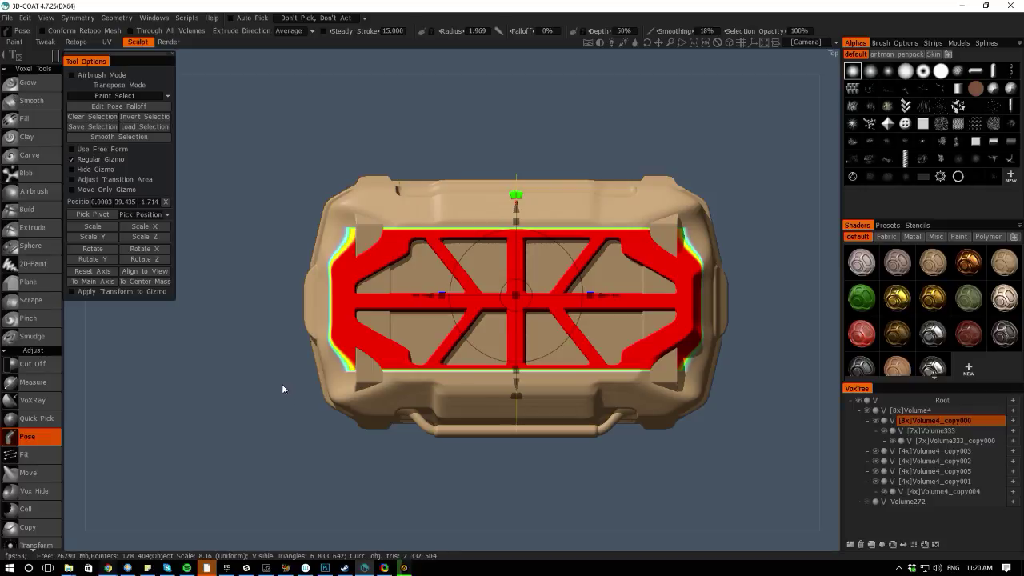
click(280, 392)
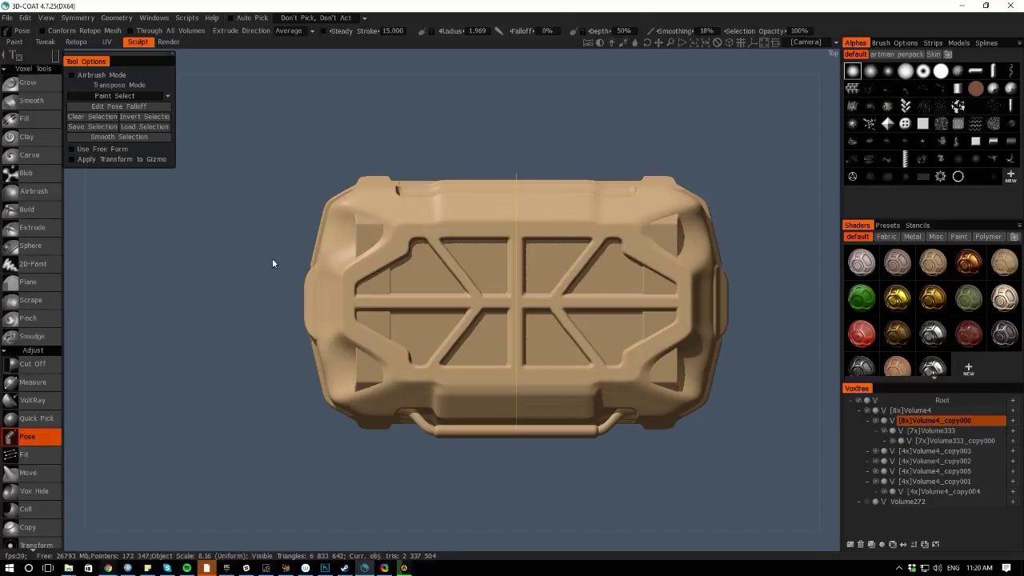
Set up mirror symmetry across both the X and Z axes for the crate's lid volume
key(space)
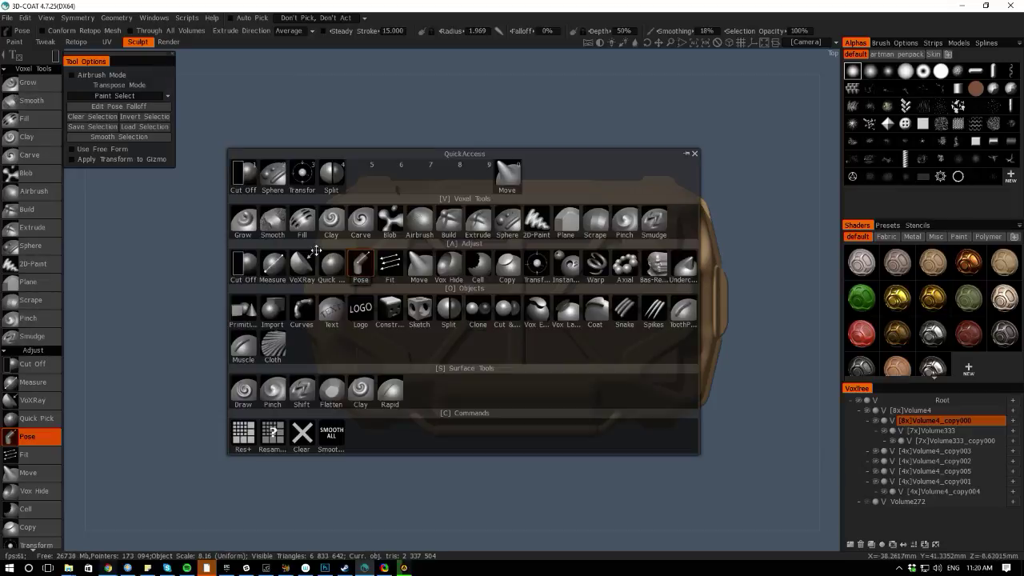
click(244, 259)
mouse_move(57, 56)
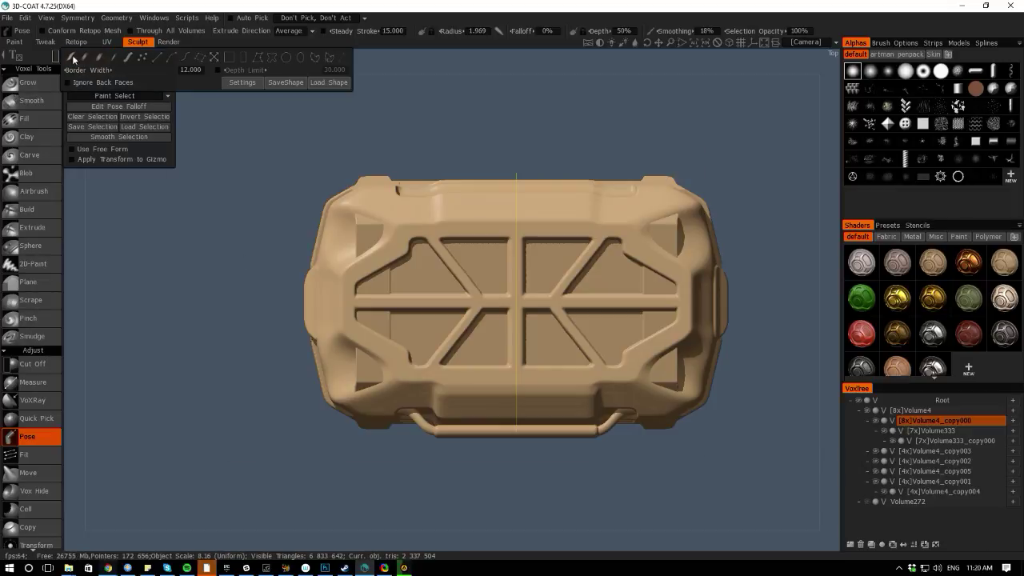
key(s)
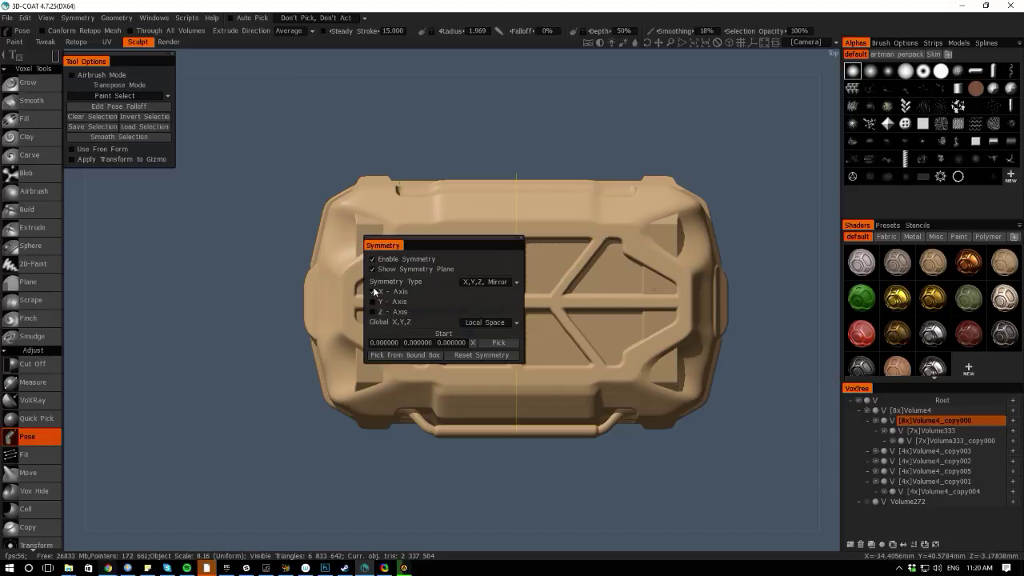
Select the entire raised rib pattern on the lid in top view with the Pose tool, including the central cross bars
key(space)
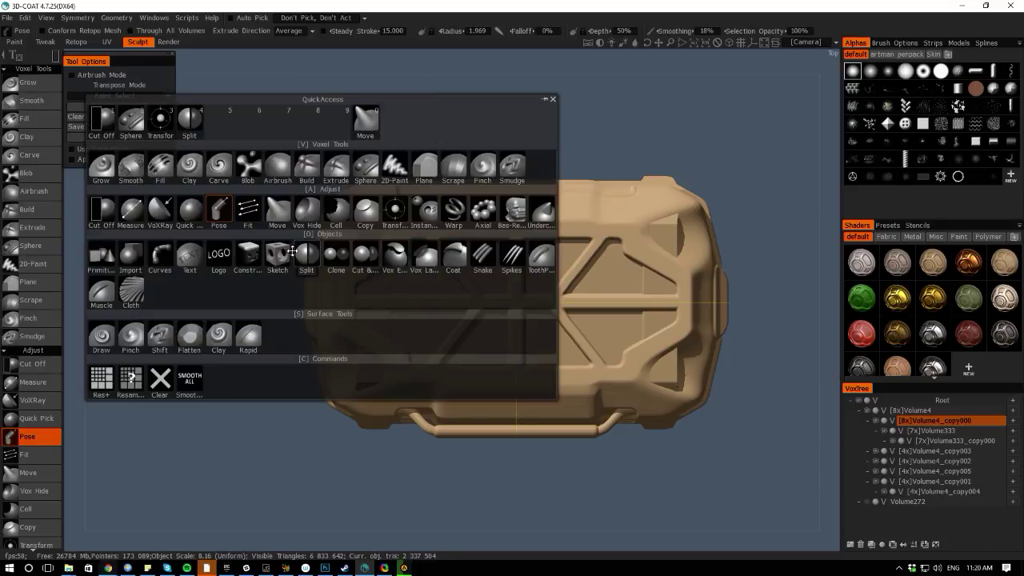
mouse_move(109, 60)
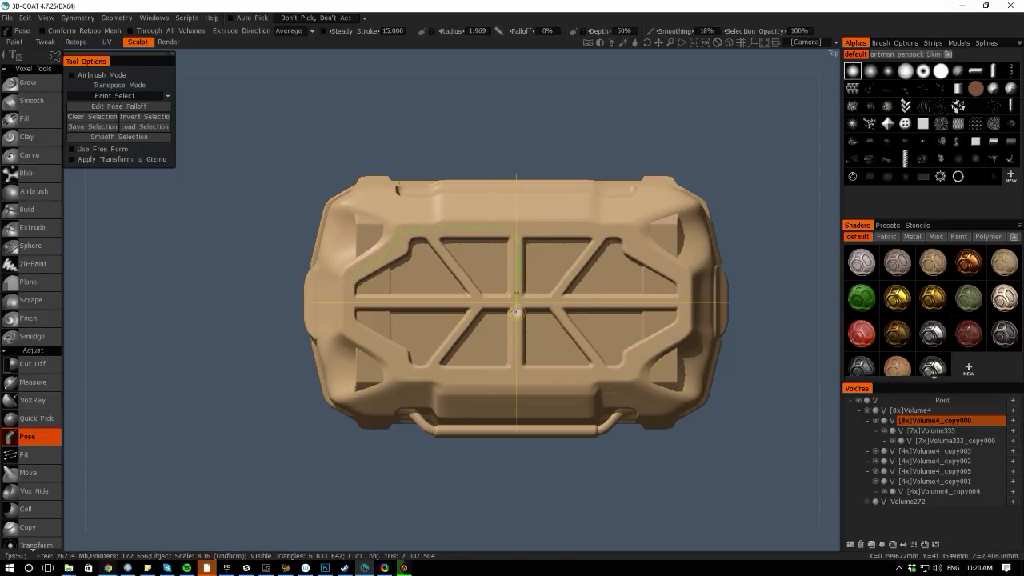
click(516, 312)
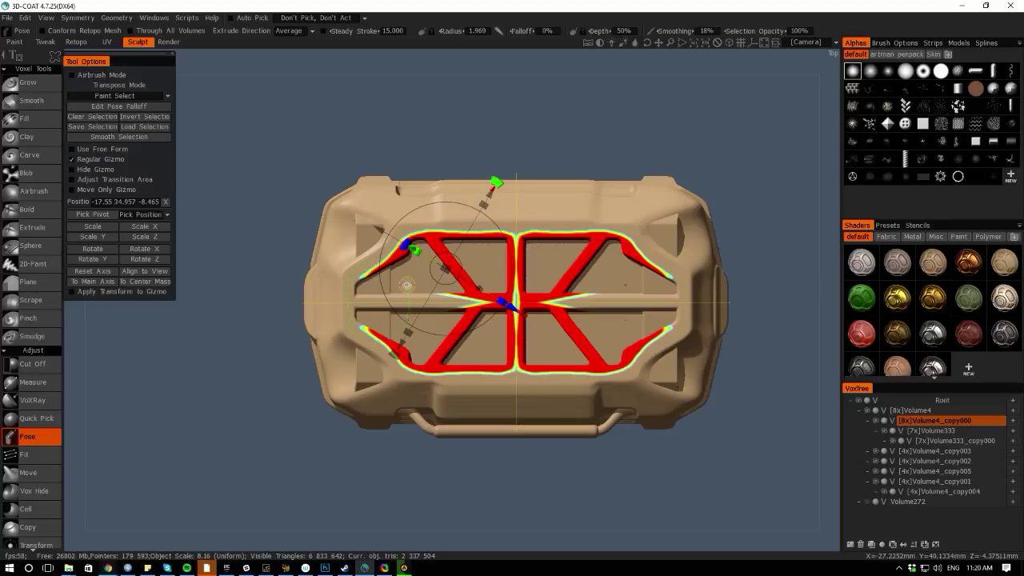
drag(406, 285, 360, 267)
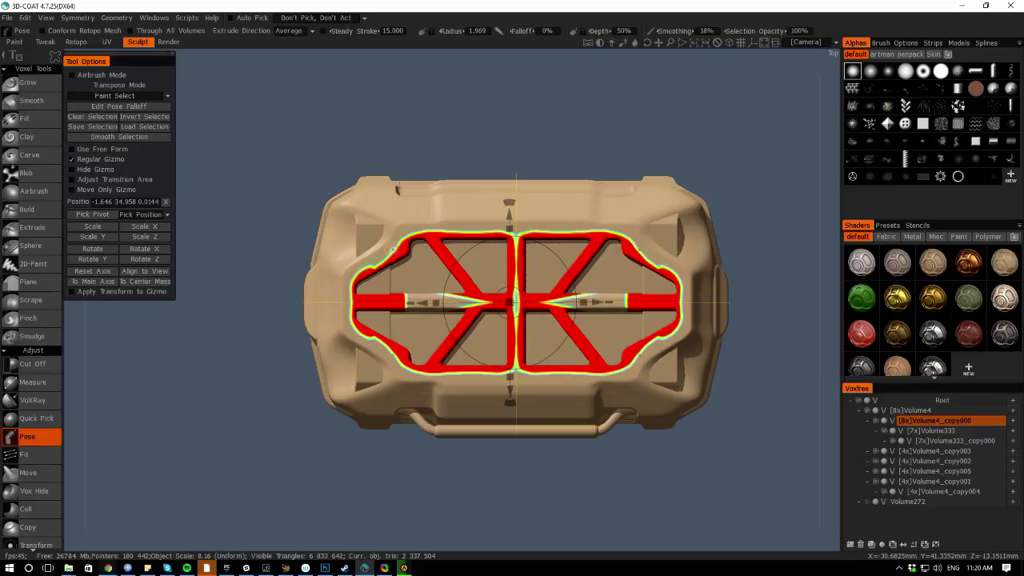
click(379, 283)
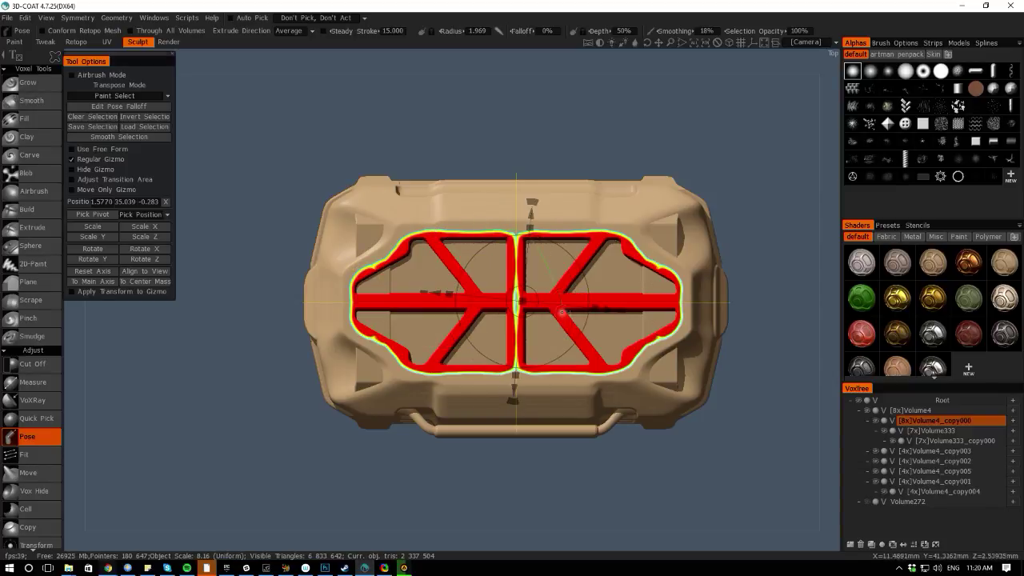
key(ctrl+z)
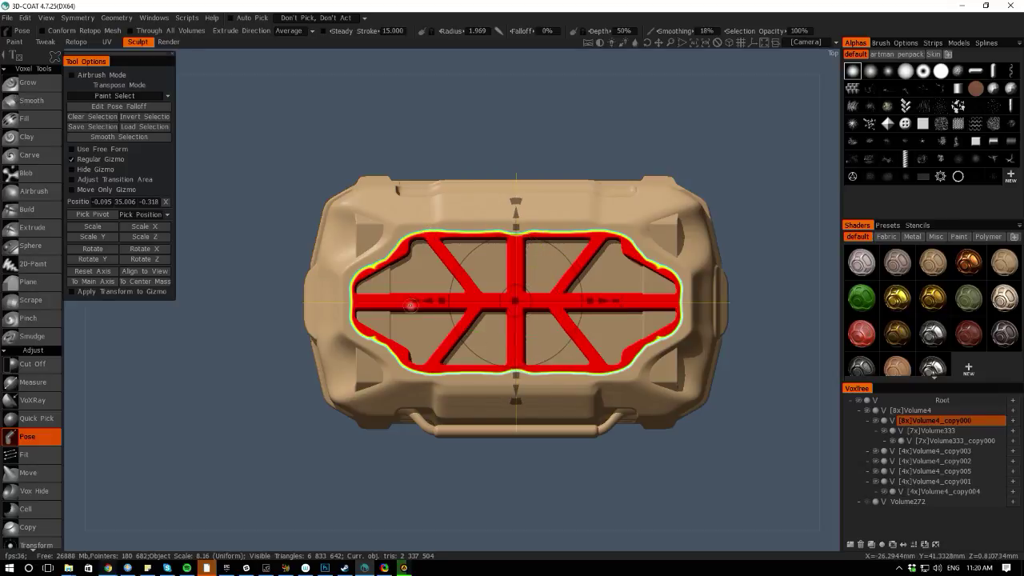
Reset the gizmo axis, scale the selected rib pattern narrower along the crate's length, and clear the pose selection
click(81, 272)
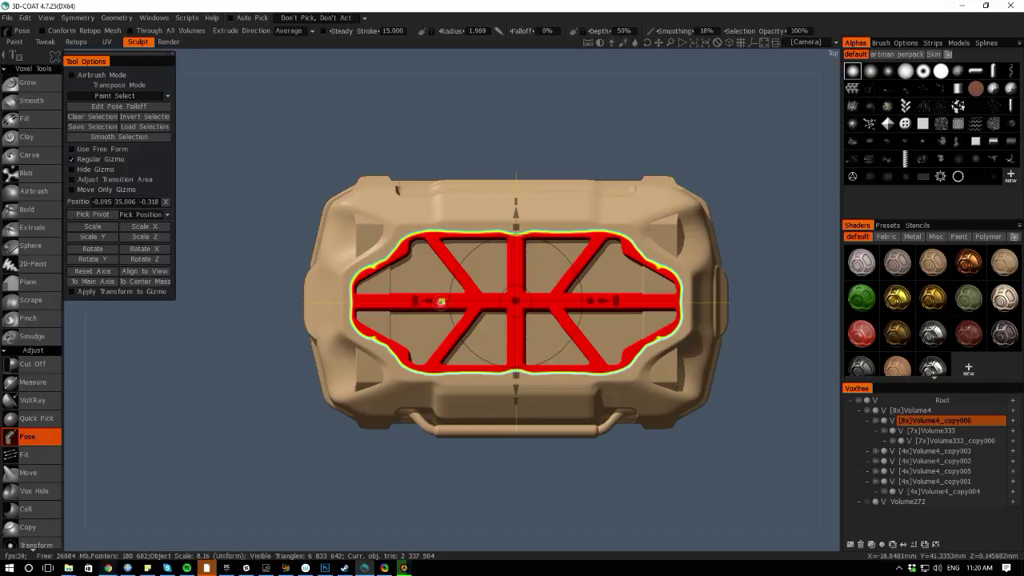
drag(443, 300, 455, 302)
right_drag(455, 302, 460, 303)
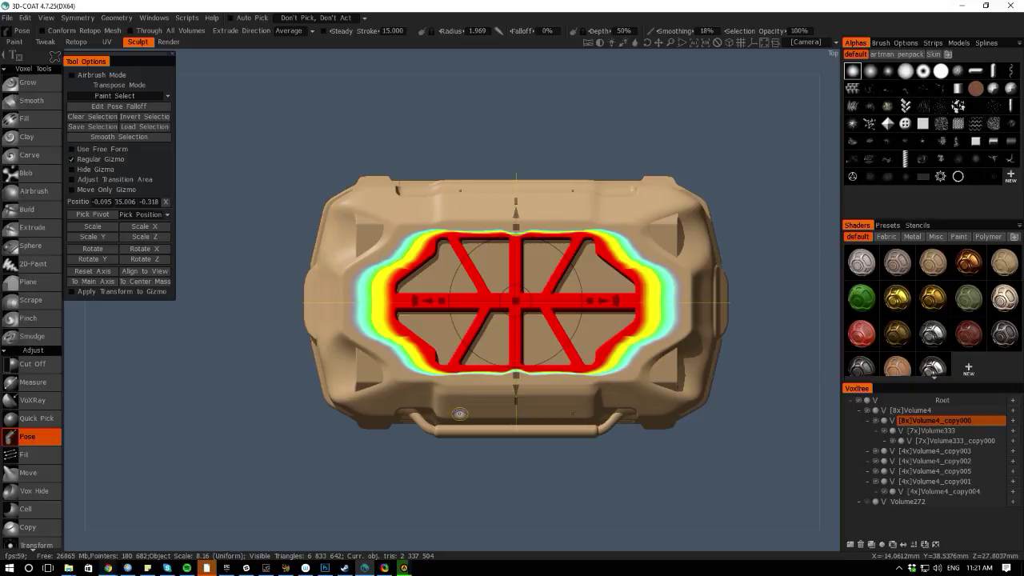
key(ctrl+d)
drag(368, 543, 360, 376)
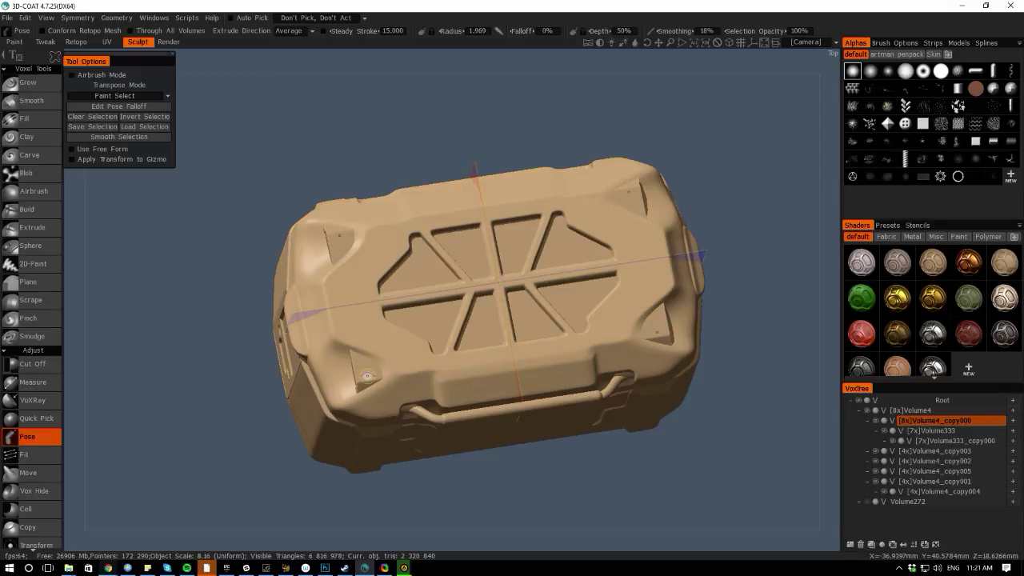
Pick the strap volume and raise it with Transform above the lid to height 40.270
key(h)
drag(463, 530, 308, 348)
key(space)
click(385, 303)
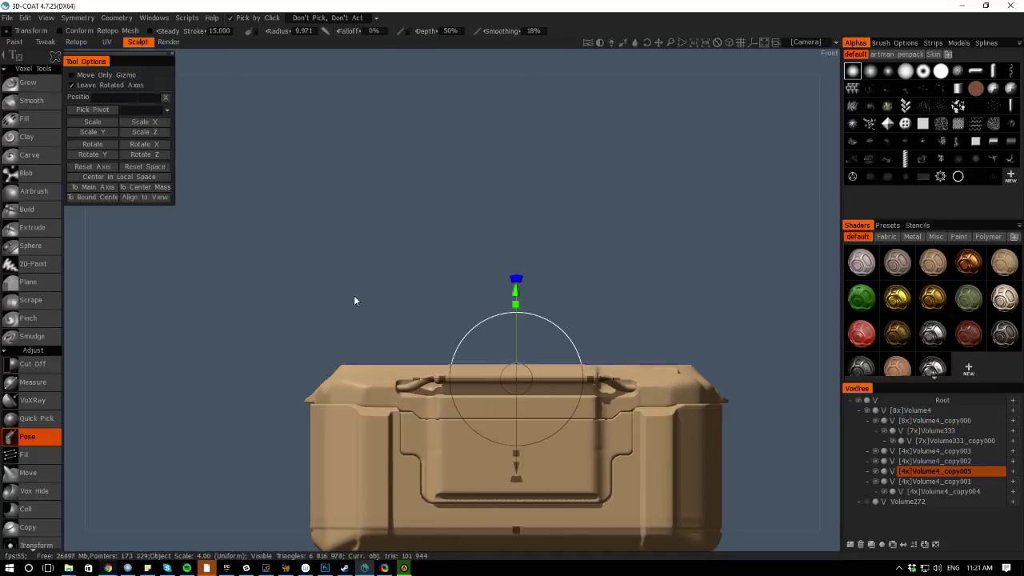
drag(514, 293, 516, 285)
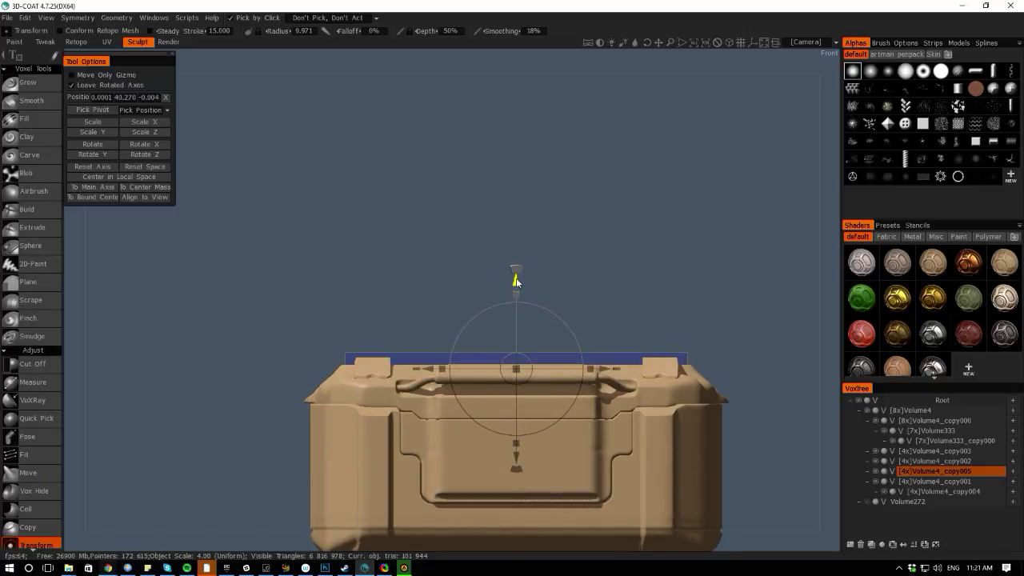
Cut off the long ends of both straps in top view, leaving short, square-ended pads beside the rib pattern
drag(80, 240, 88, 396)
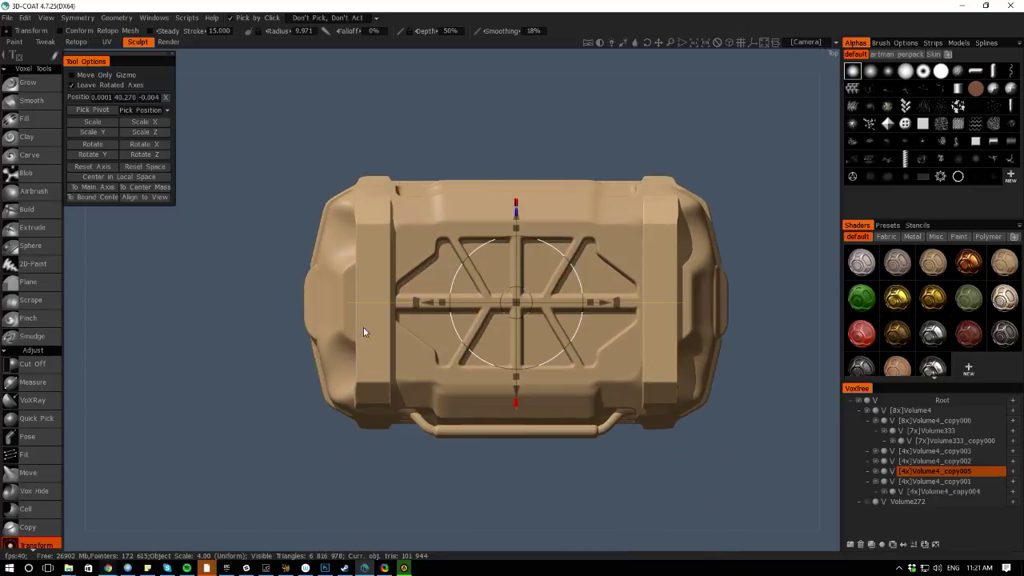
drag(315, 526, 306, 485)
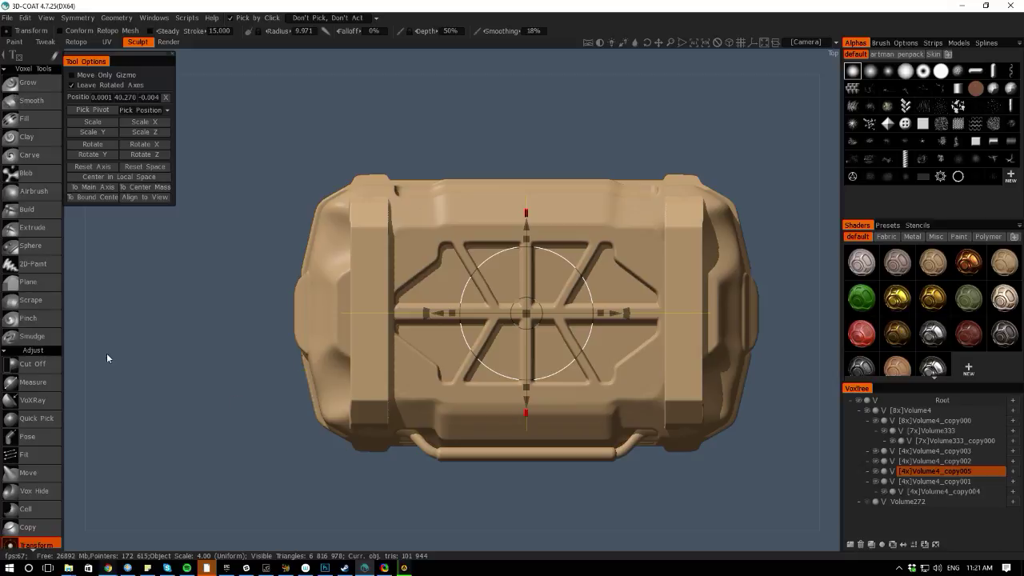
key(space)
click(26, 342)
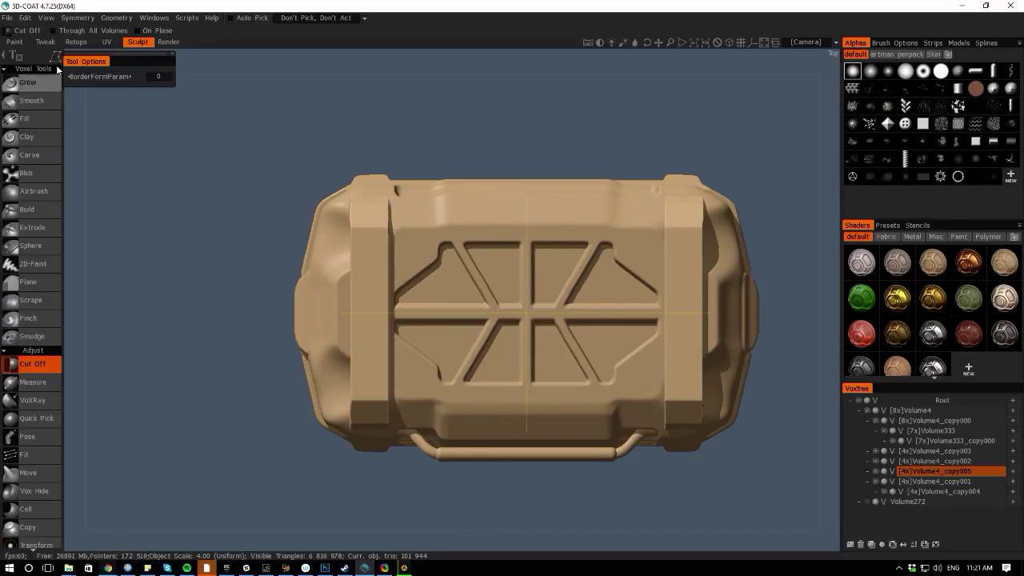
click(248, 59)
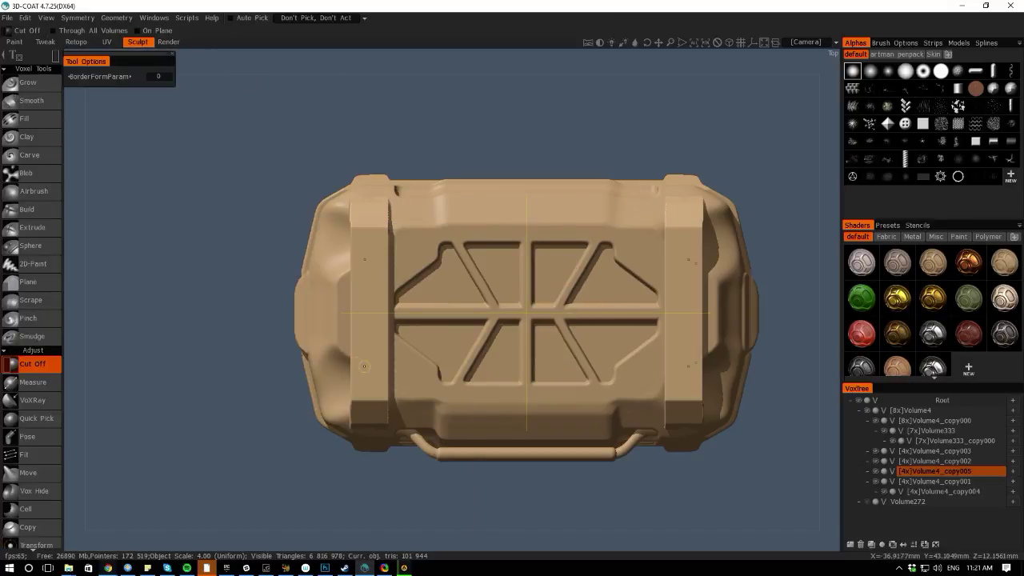
right_click(358, 367)
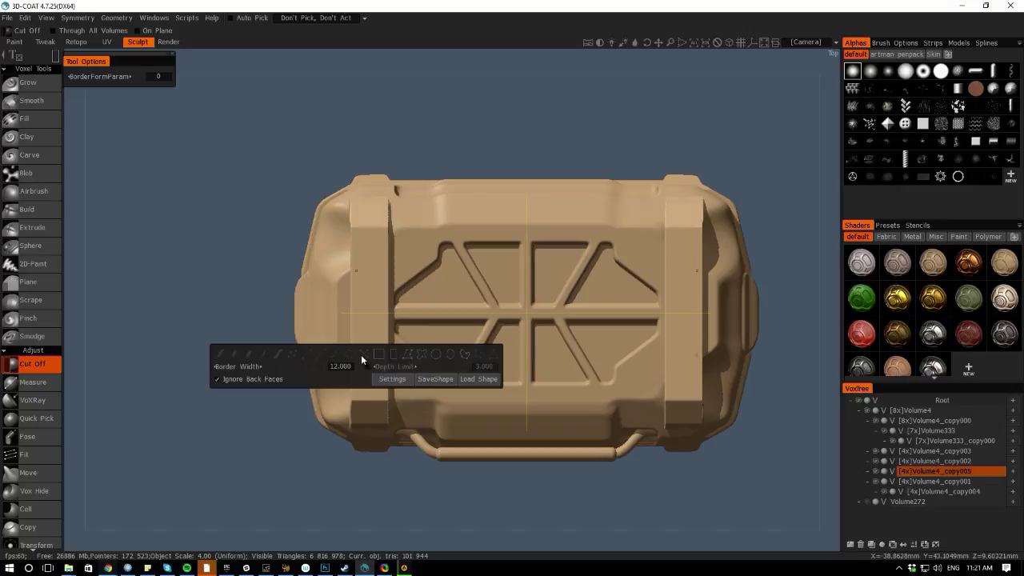
click(405, 359)
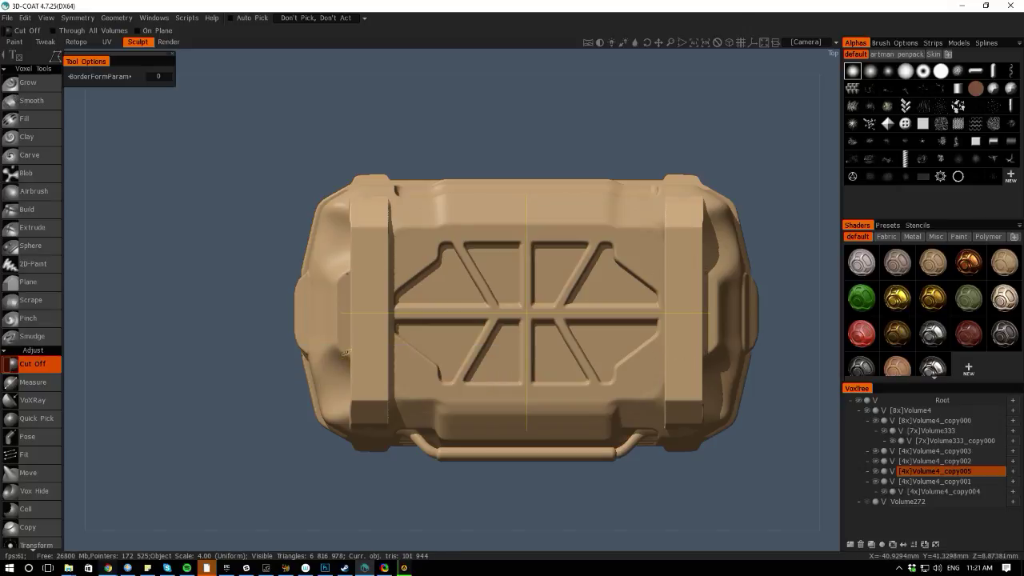
click(346, 352)
click(393, 380)
click(347, 351)
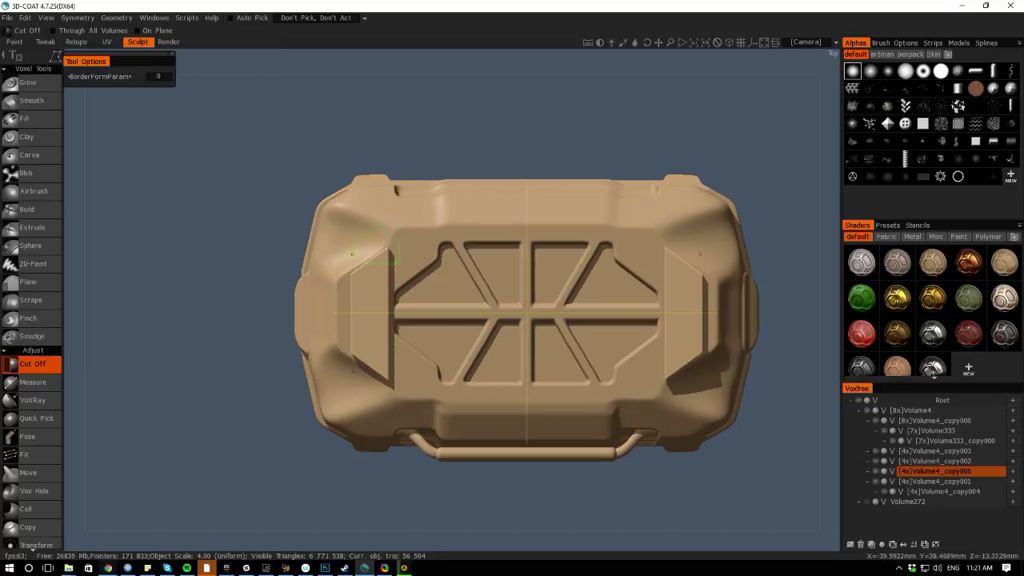
click(364, 264)
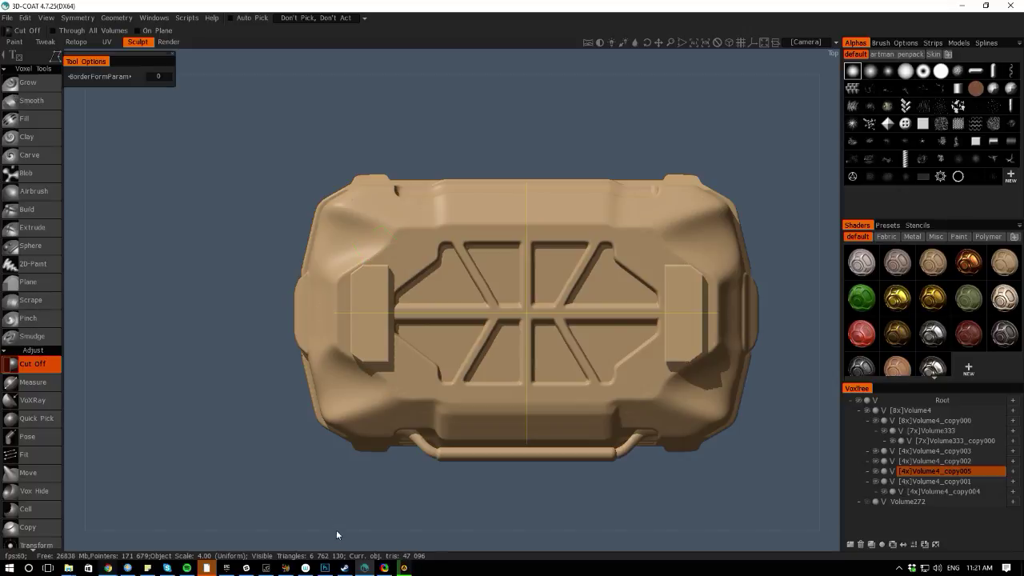
Cut a rectangular channel through the top of the strap pads in front view, leaving a thin base and two side rails
alt+drag(337, 535, 301, 370)
alt+right_drag(267, 387, 308, 448)
alt+middle_drag(268, 390, 289, 326)
click(1008, 528)
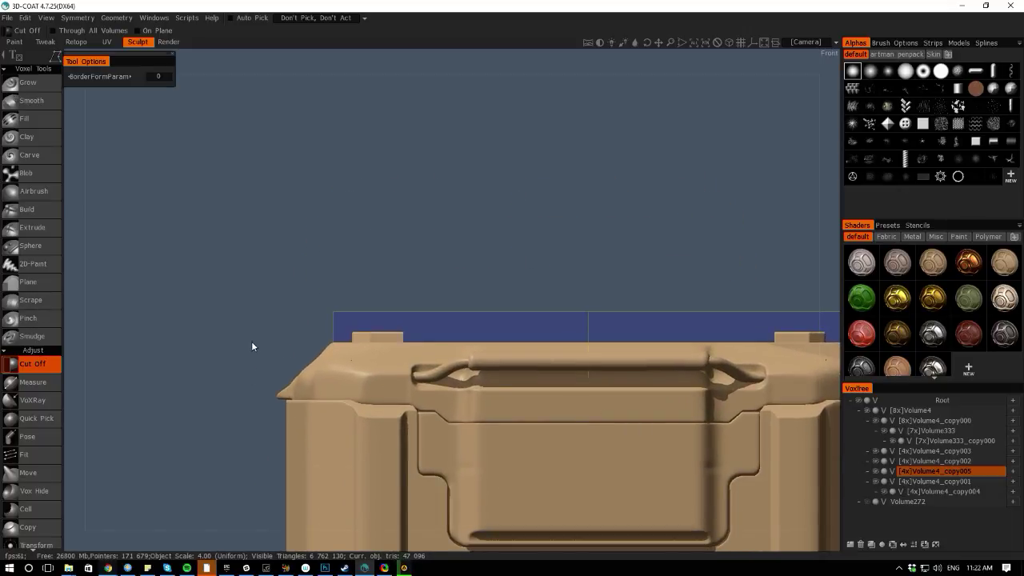
alt+right_drag(251, 347, 282, 360)
key(space)
click(72, 311)
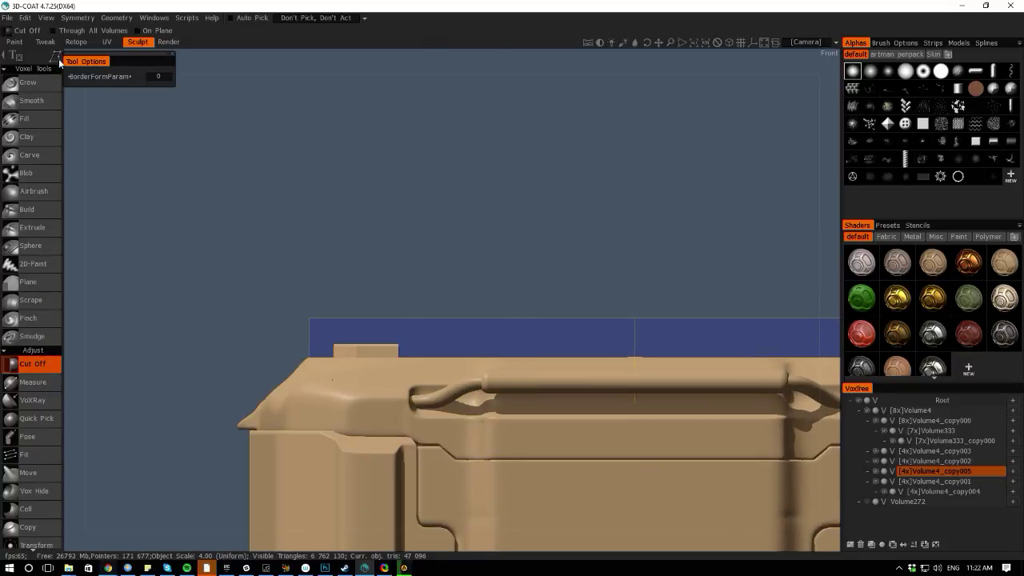
key(e)
click(373, 248)
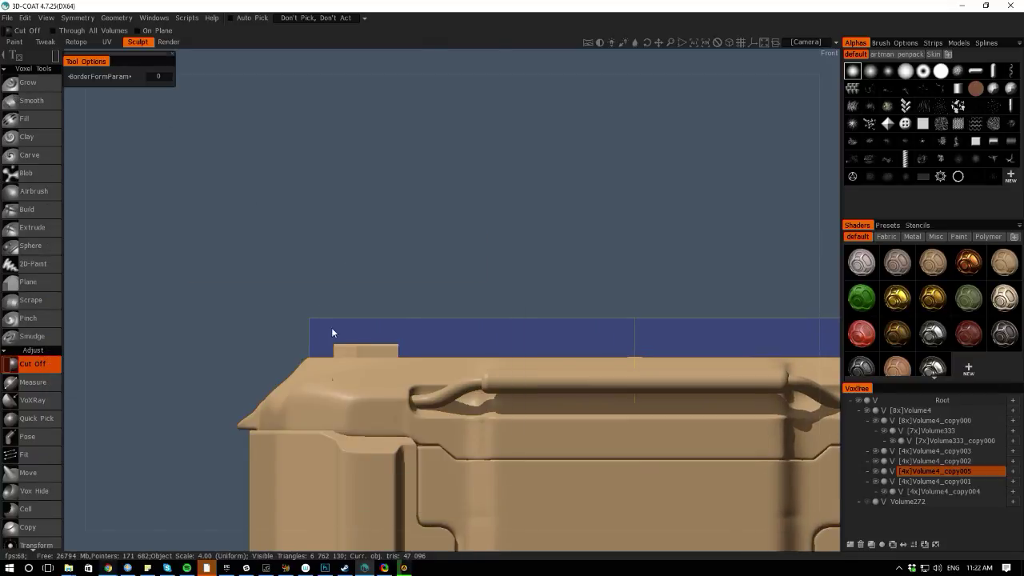
mouse_move(339, 330)
mouse_down()
mouse_move(393, 350)
mouse_move(363, 352)
mouse_move(392, 353)
mouse_up()
key(ctrl+z)
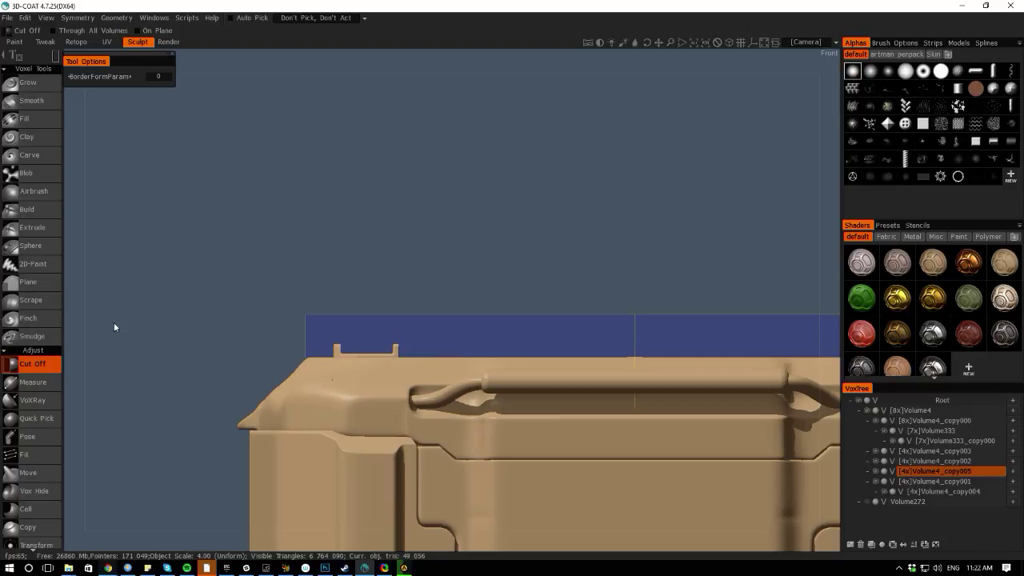
Cut the upper corners off the strap rails in side view with a polygonal Cut Off, leaving sloped ends
drag(79, 292, 220, 299)
middle_drag(220, 302, 122, 182)
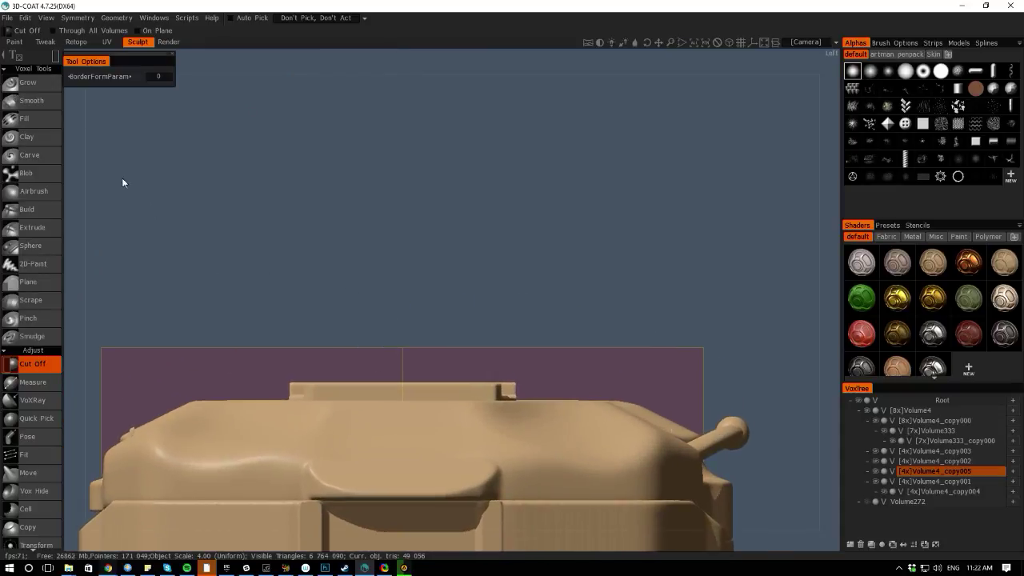
mouse_move(60, 55)
click(496, 387)
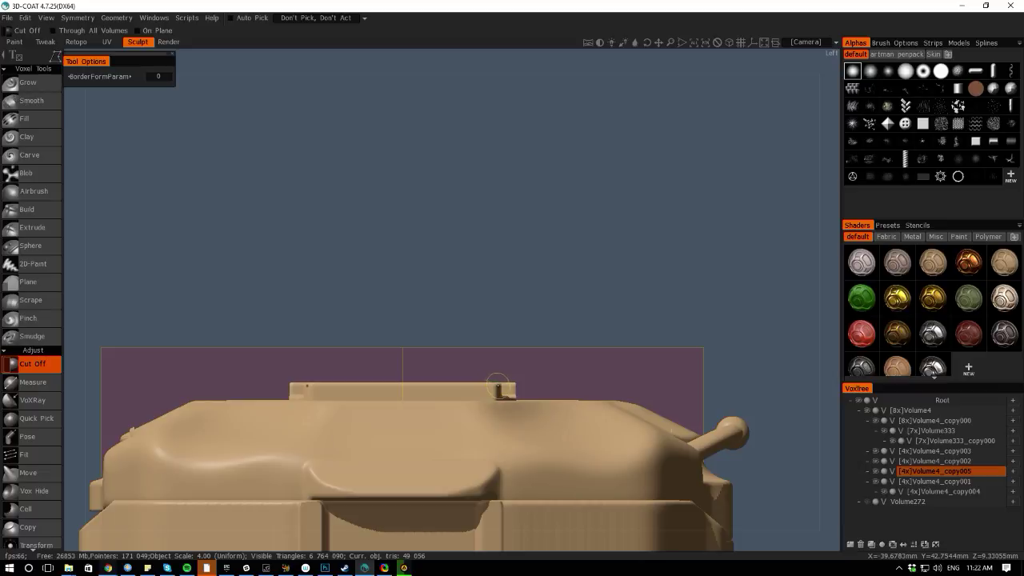
click(509, 393)
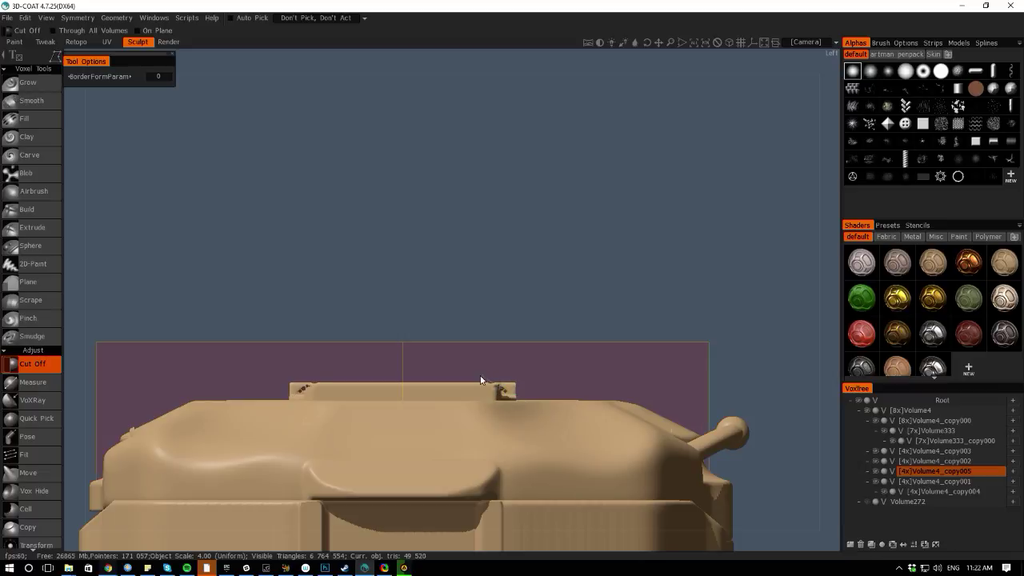
click(496, 387)
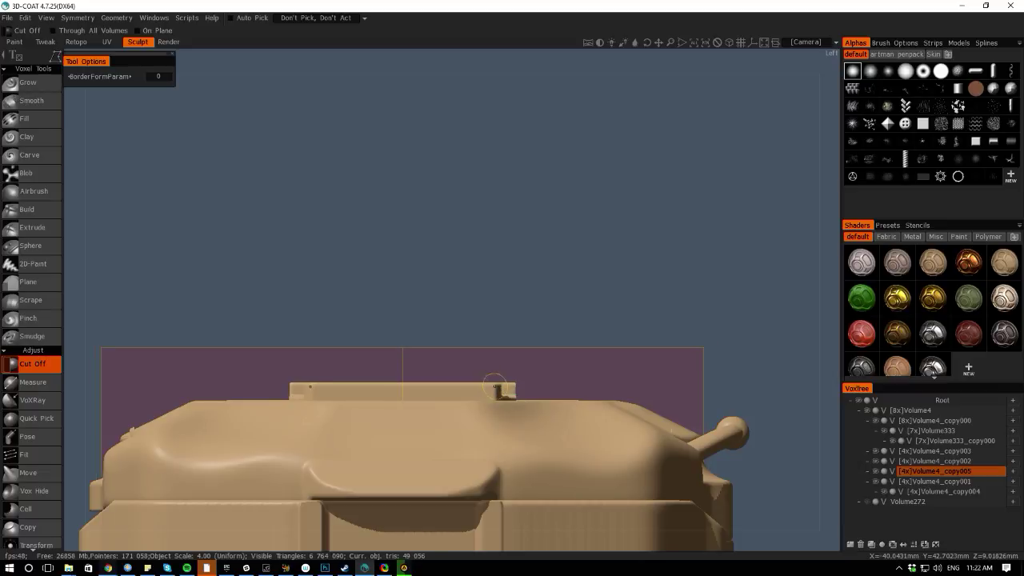
click(504, 395)
click(529, 395)
click(530, 375)
click(494, 365)
click(484, 376)
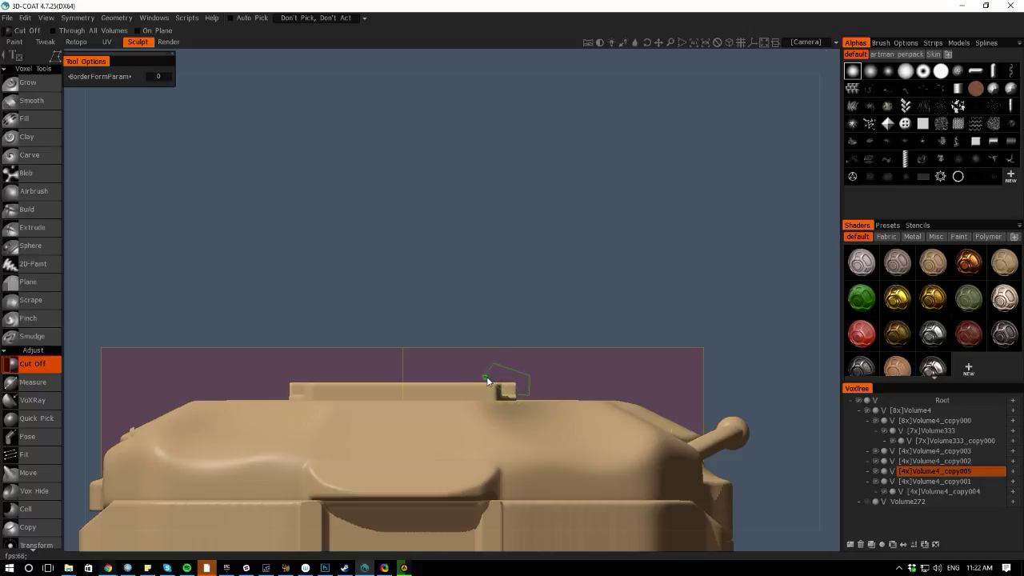
Increase the resolution of the channelled strap volume to 8x
right_drag(829, 397, 812, 470)
alt+drag(812, 471, 810, 454)
alt+right_drag(636, 224, 688, 527)
alt+drag(688, 532, 474, 539)
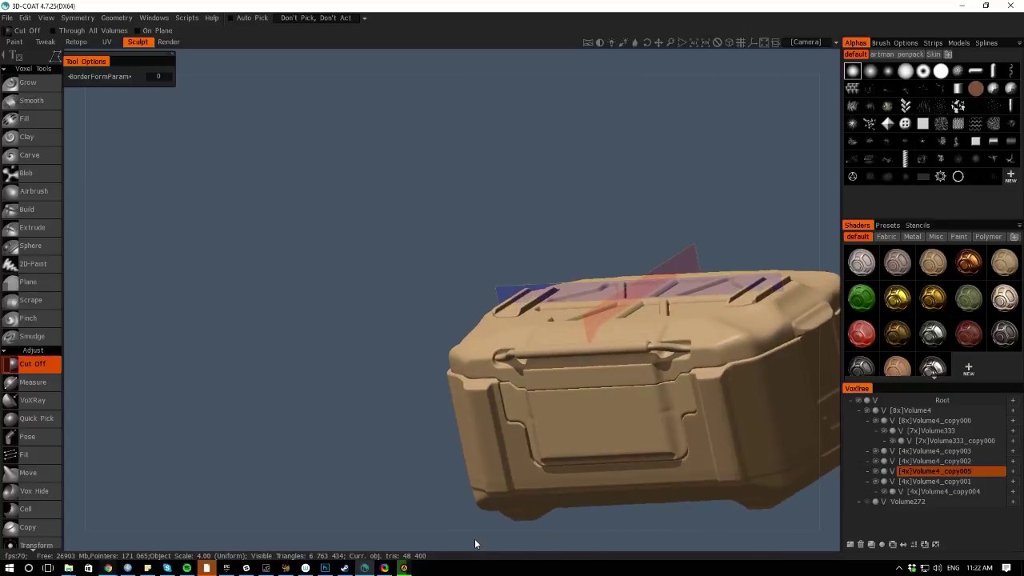
drag(79, 247, 407, 310)
scroll(407, 310, up, 2)
key(space)
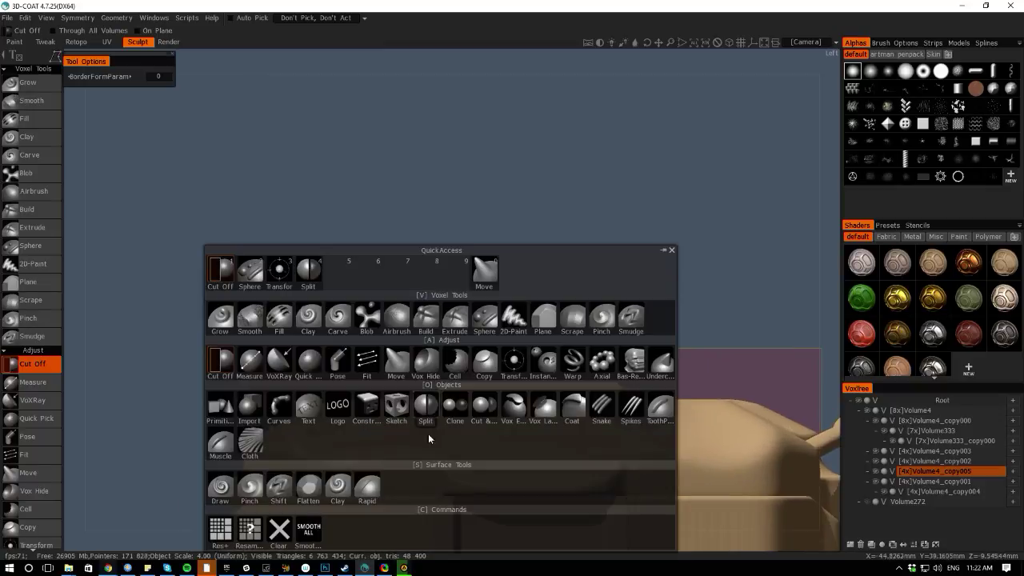
click(221, 530)
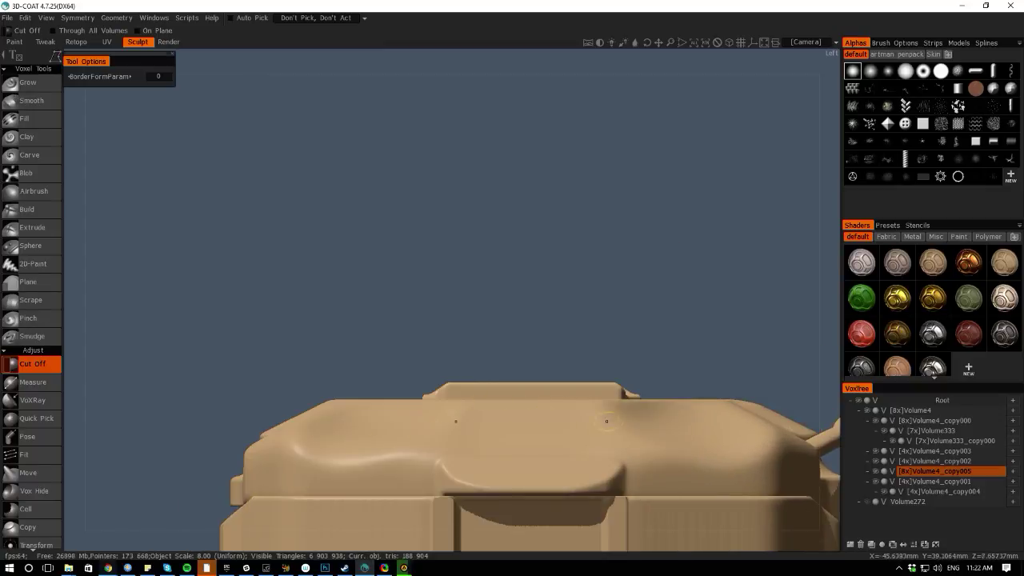
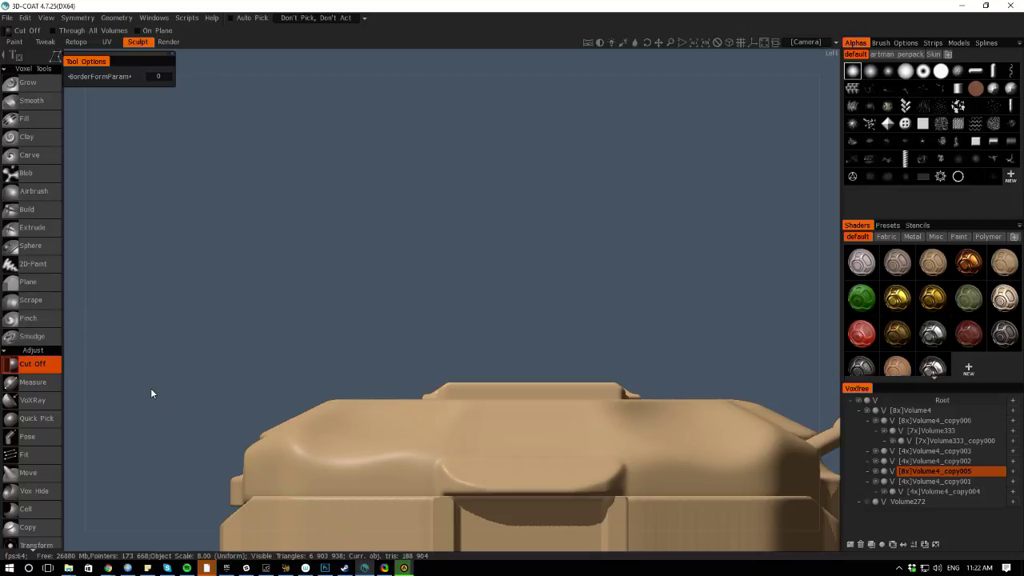
Select the middle section of the strap rails in side view with a rectangular Pose selection
key(space)
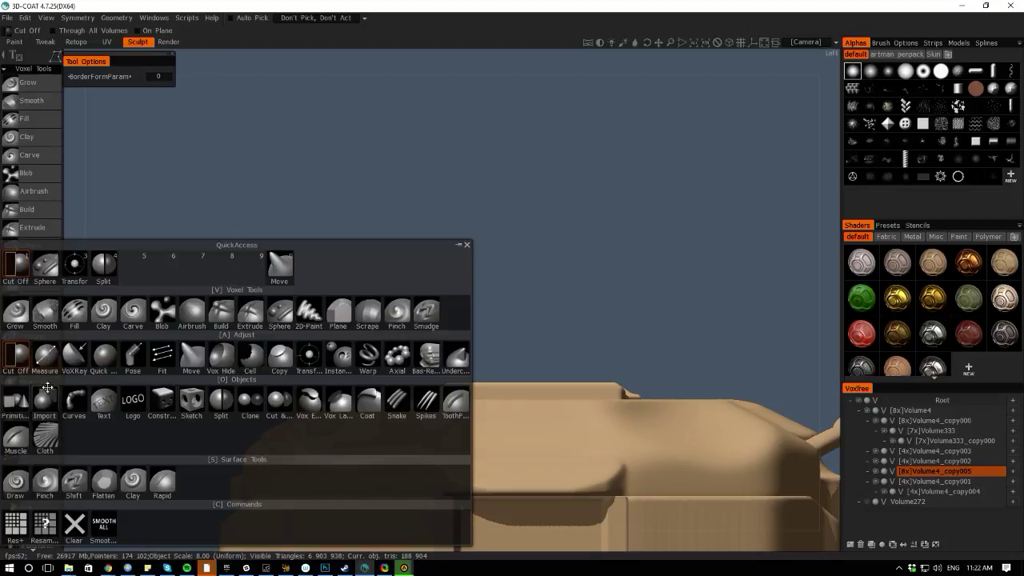
click(132, 356)
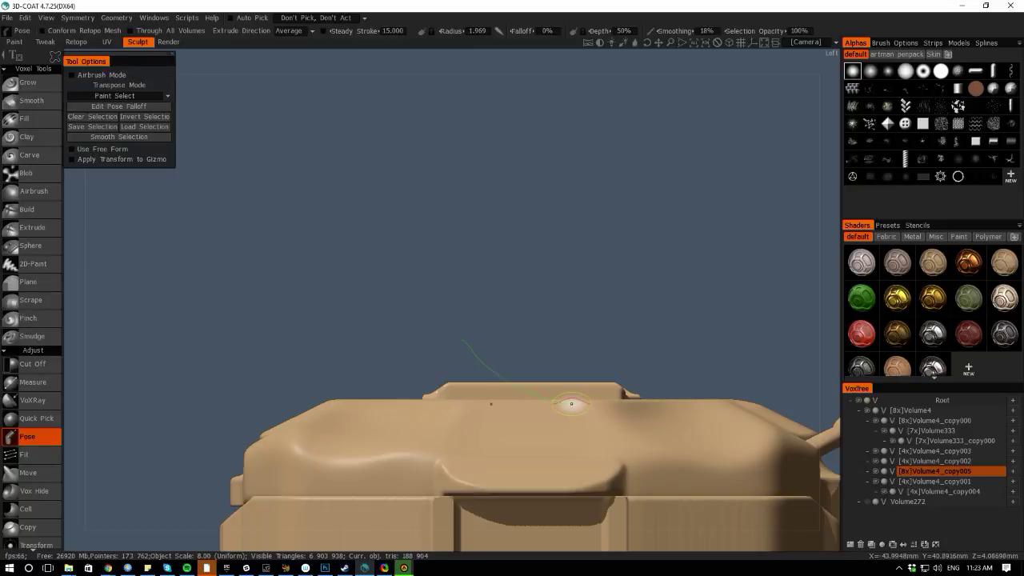
drag(571, 404, 573, 405)
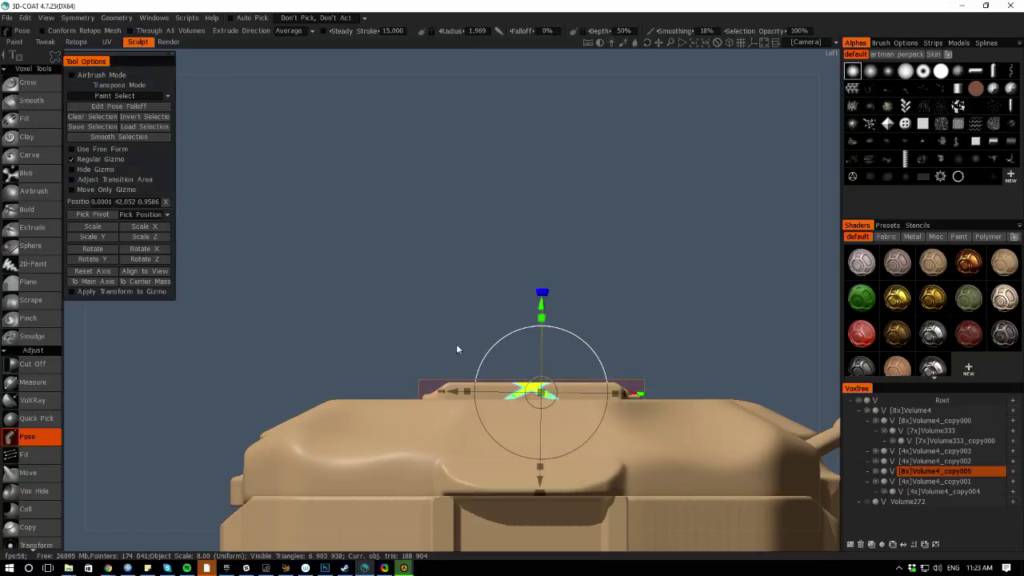
key(ctrl+z)
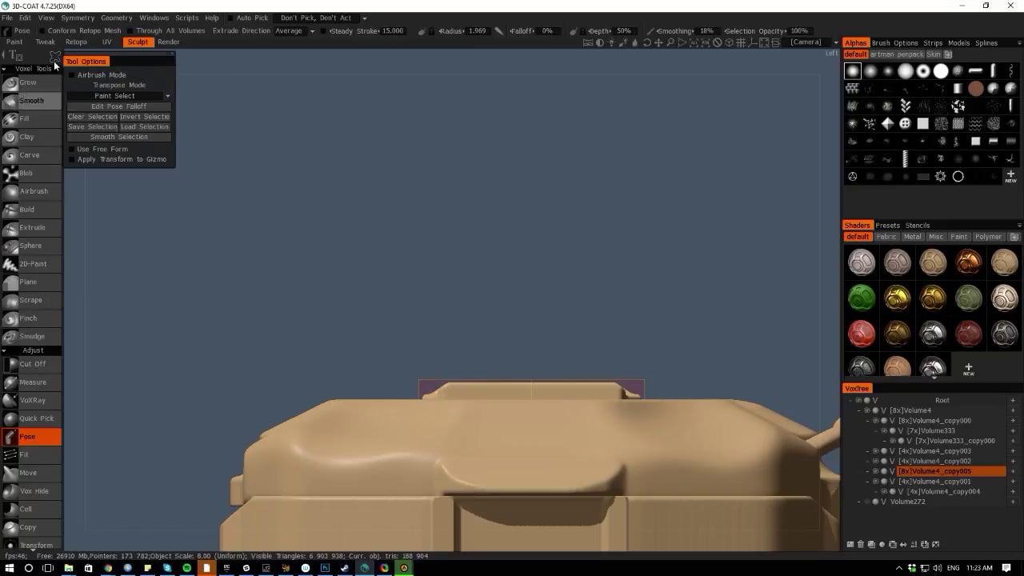
mouse_move(56, 57)
click(247, 59)
mouse_move(472, 359)
mouse_down()
mouse_move(518, 396)
mouse_move(578, 409)
mouse_up()
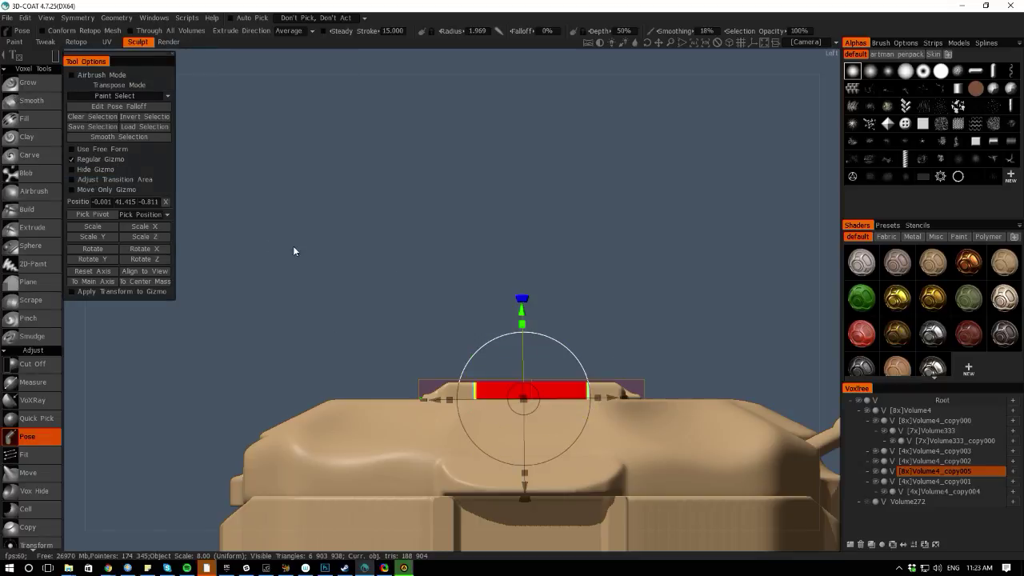
click(486, 360)
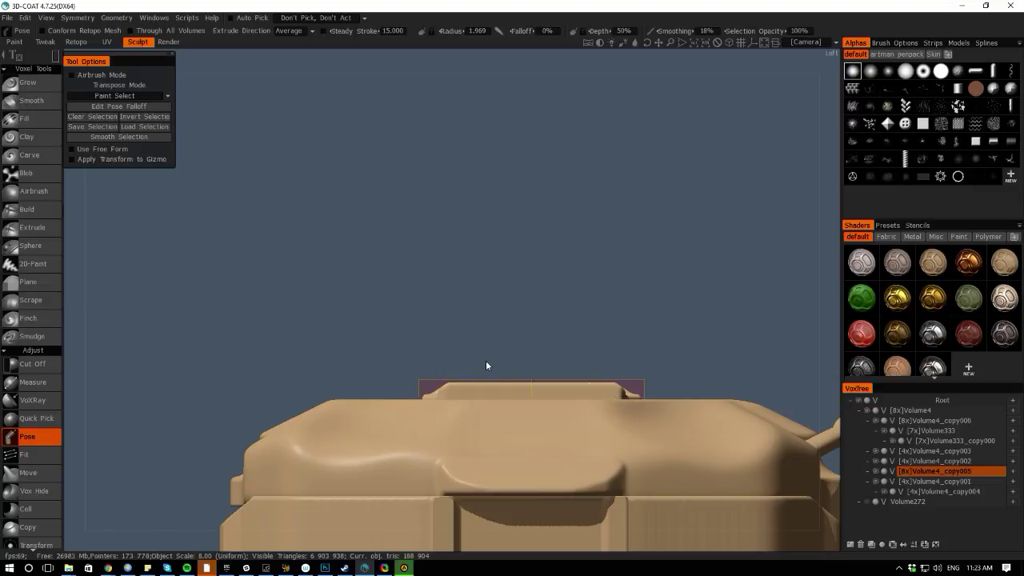
drag(490, 350, 574, 425)
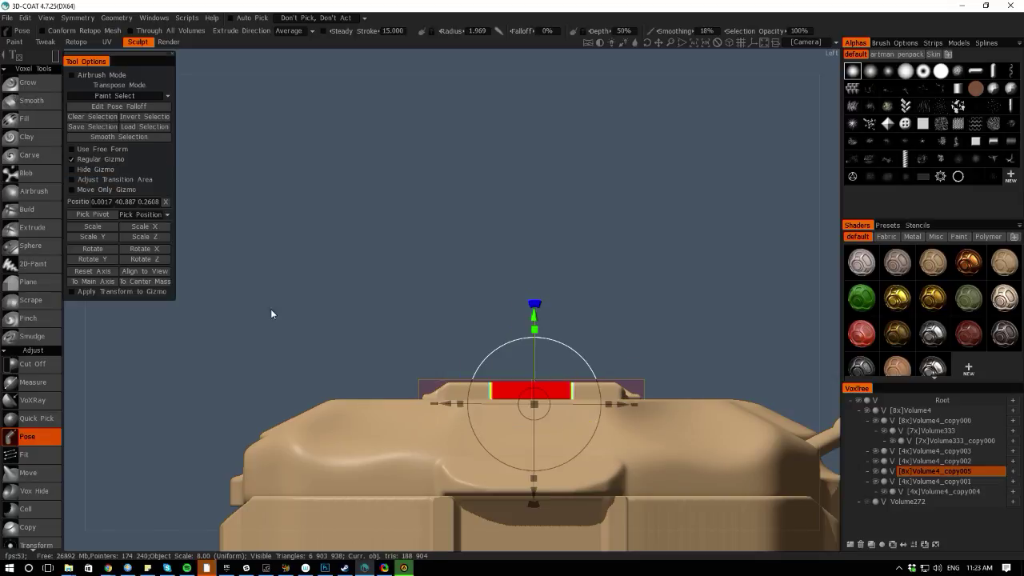
Soften the selection's edges and raise the middle of the rails about 1.9 mm with a narrowed top
click(99, 139)
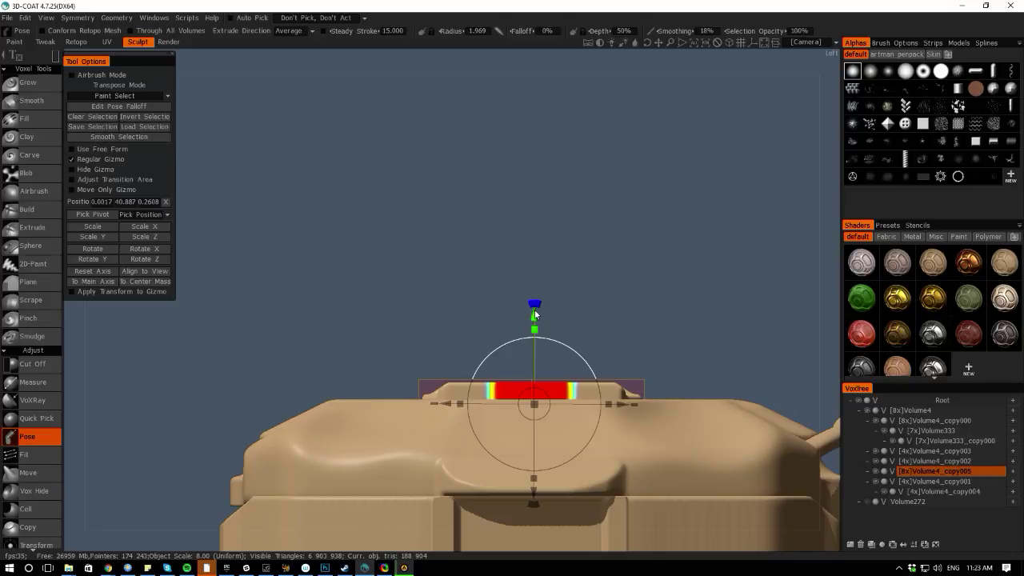
mouse_move(534, 321)
mouse_down()
mouse_move(534, 289)
mouse_move(503, 297)
mouse_up()
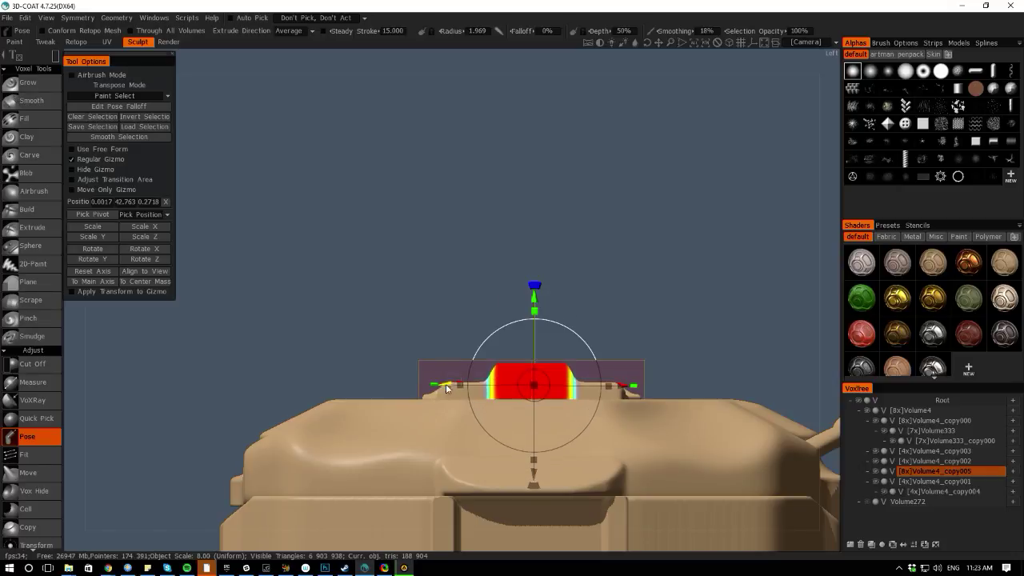
drag(459, 386, 483, 392)
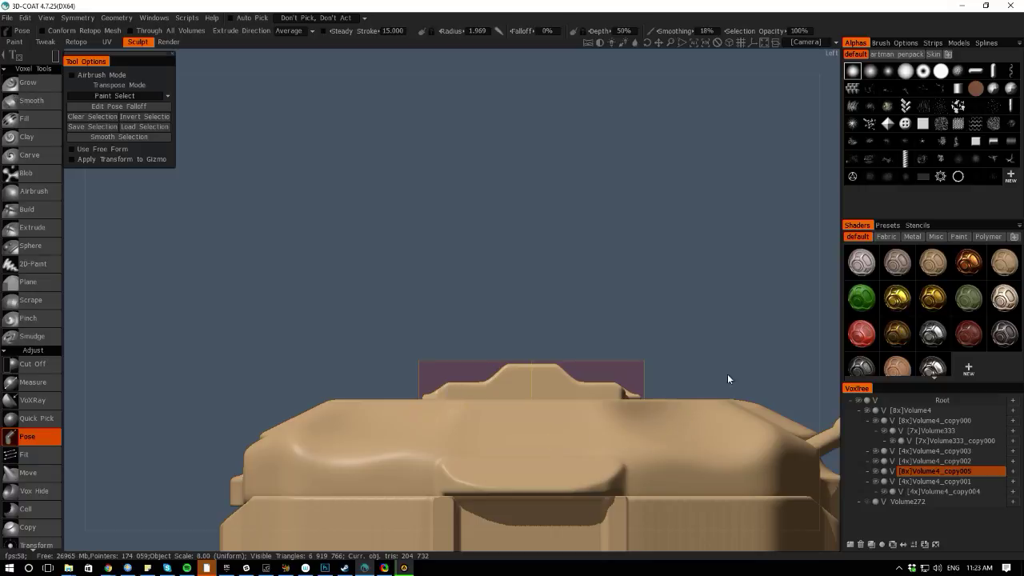
Try to cut a round hole through the raised centre of the rails using the Sphere tool with a circular shape
mouse_move(828, 413)
mouse_down()
mouse_move(735, 443)
mouse_move(730, 499)
mouse_move(680, 425)
mouse_move(836, 423)
mouse_up()
key(5)
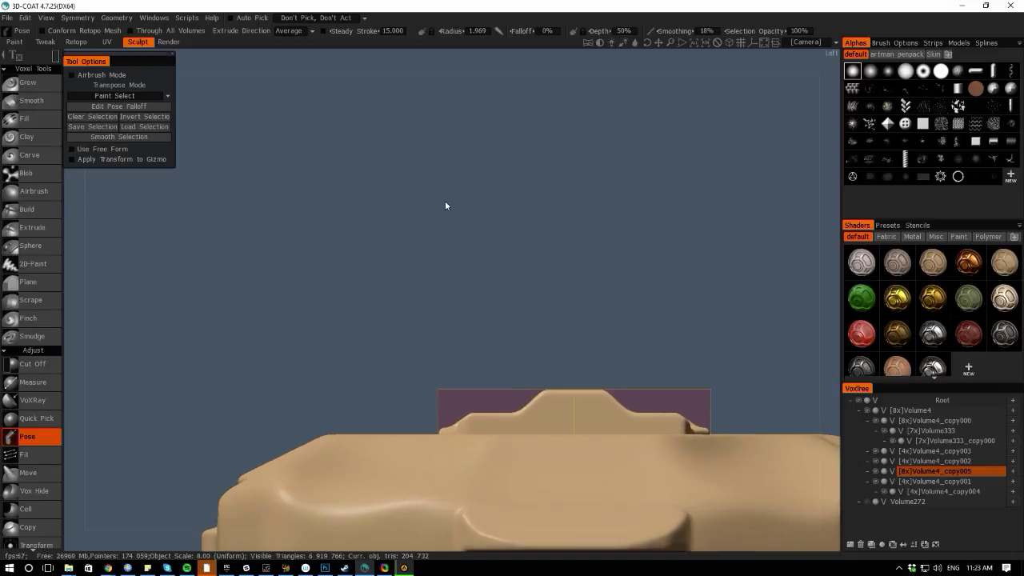
drag(452, 70, 405, 85)
right_drag(283, 260, 375, 318)
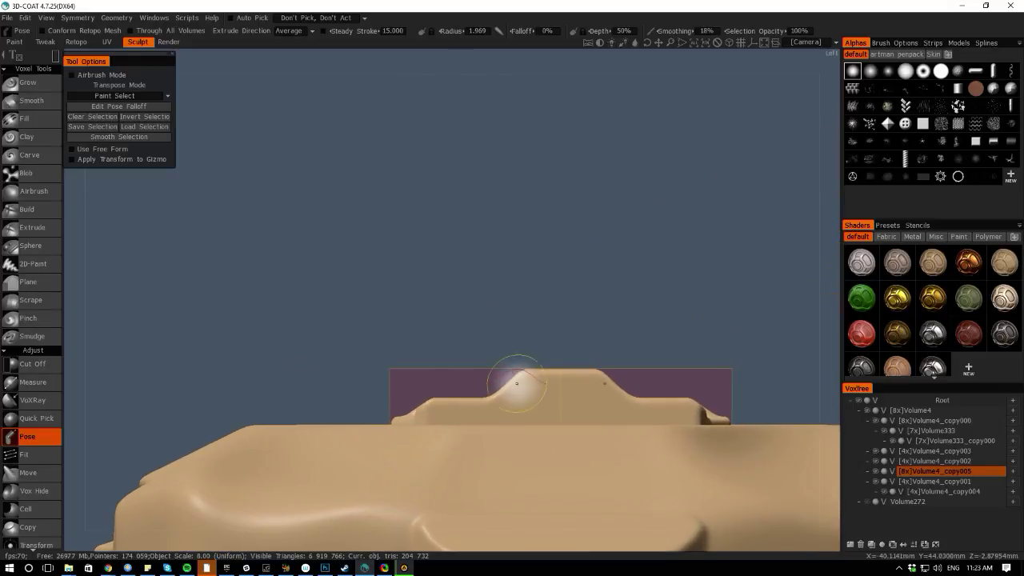
key(space)
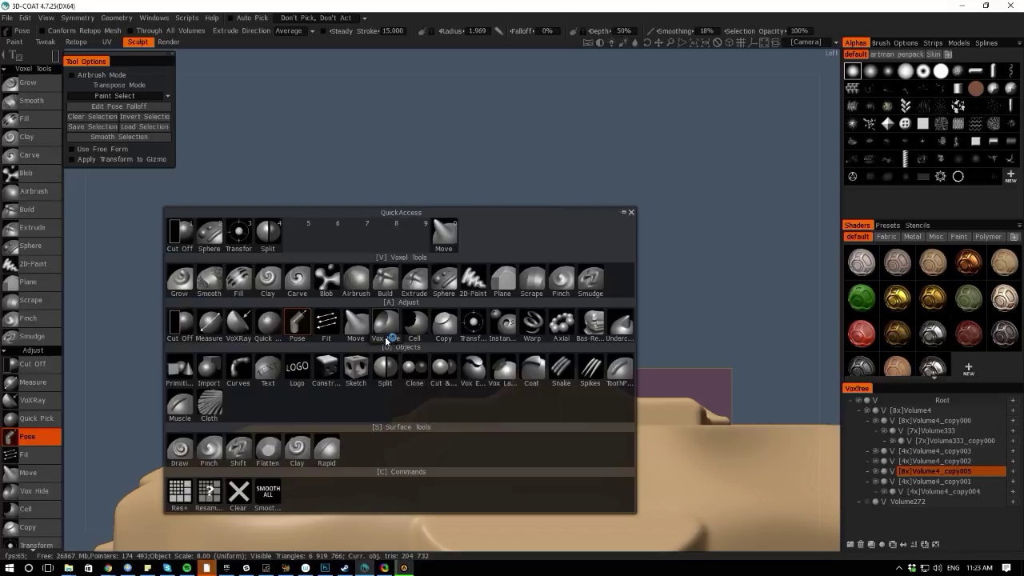
click(443, 280)
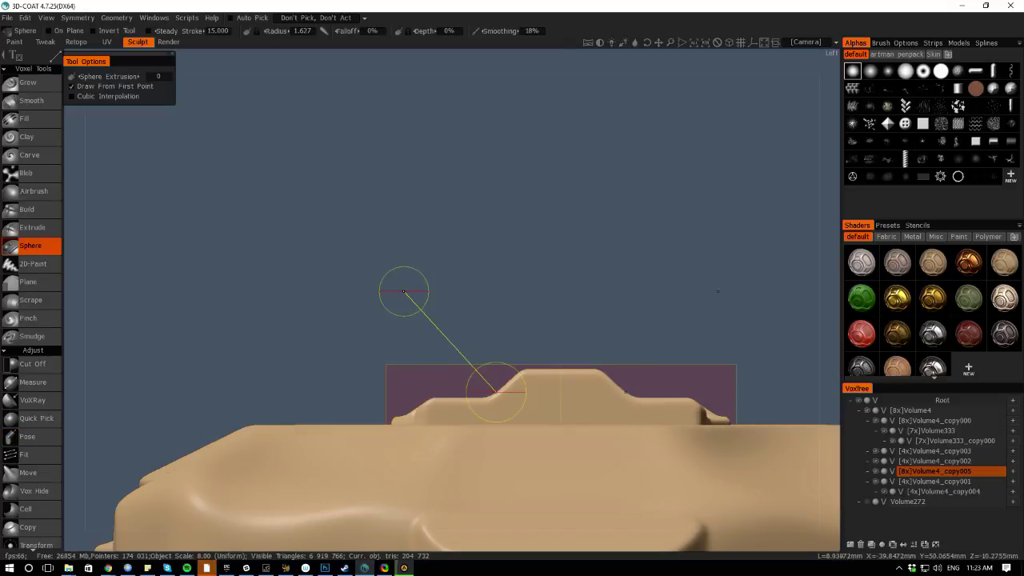
key(space)
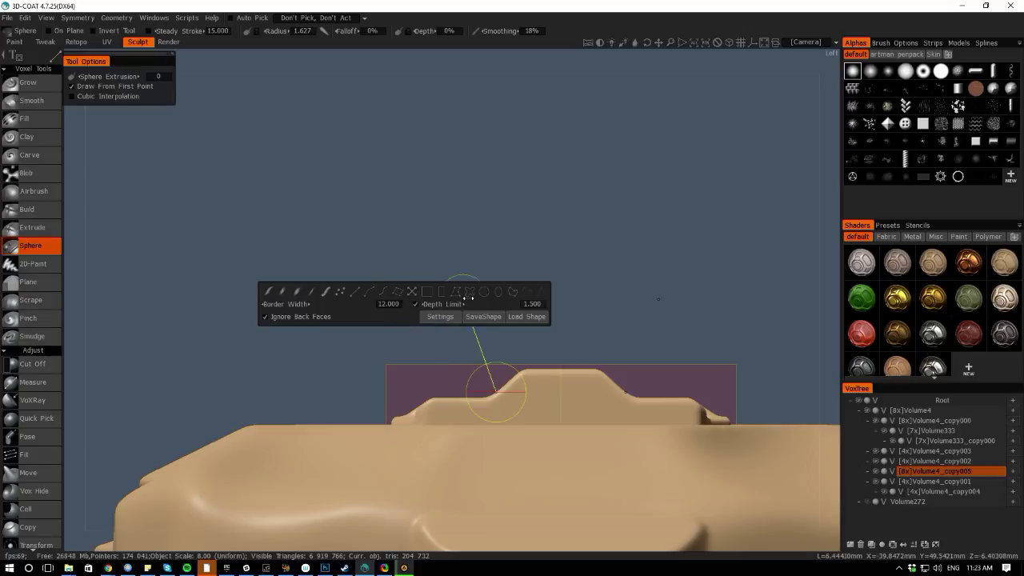
click(484, 293)
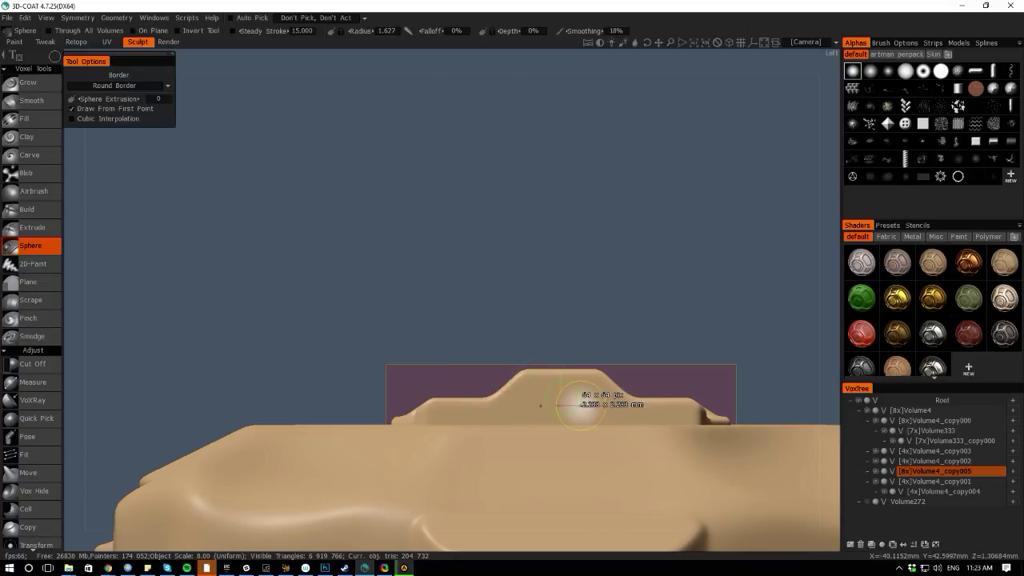
key(ctrl+z)
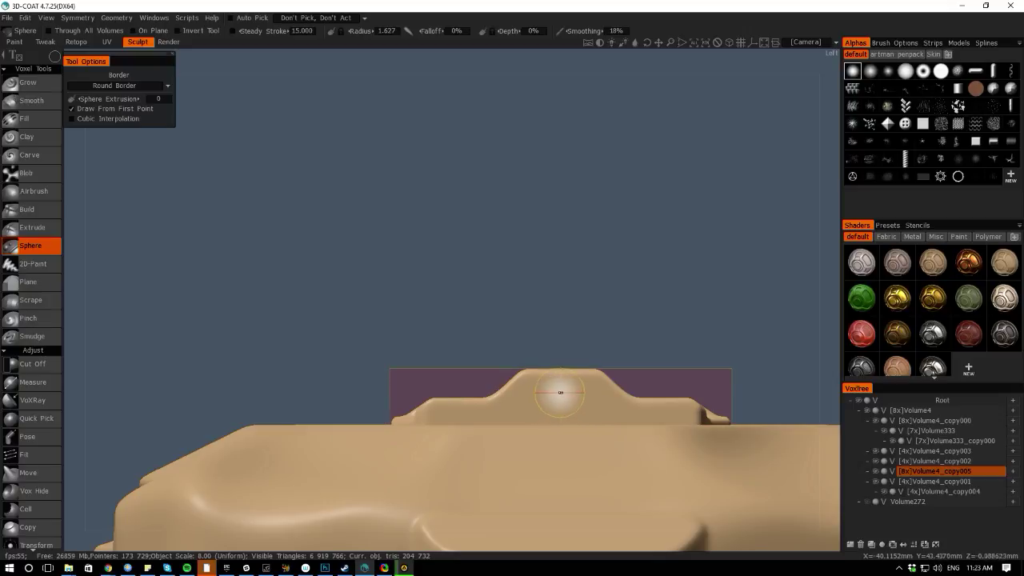
drag(545, 408, 576, 408)
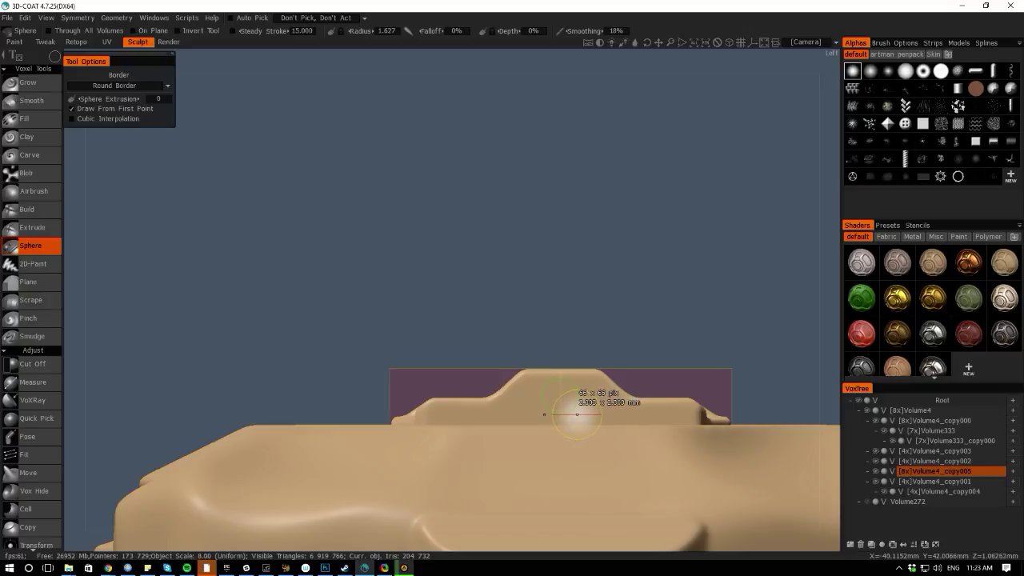
drag(576, 414, 569, 416)
key(ctrl+z)
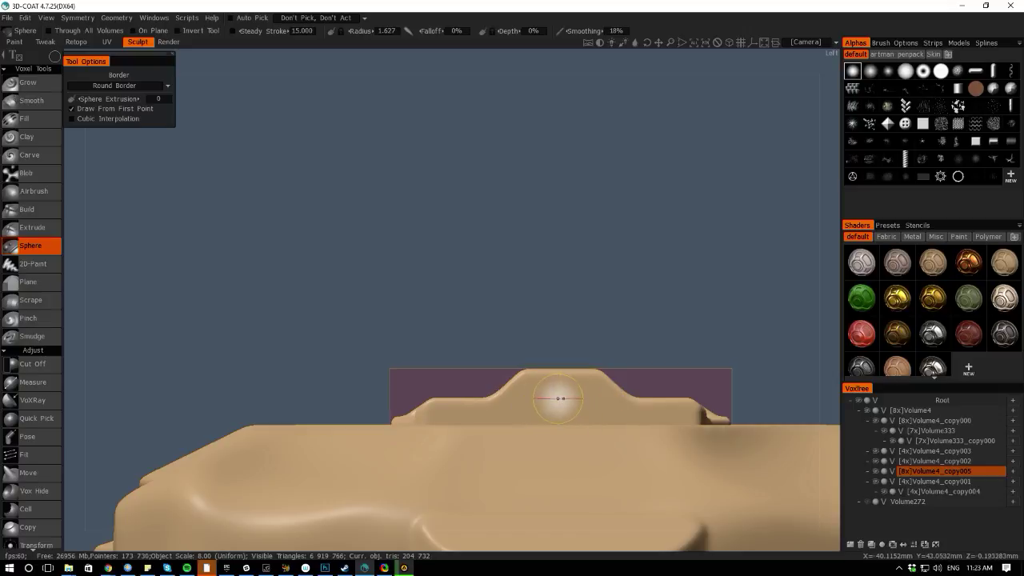
drag(574, 417, 574, 417)
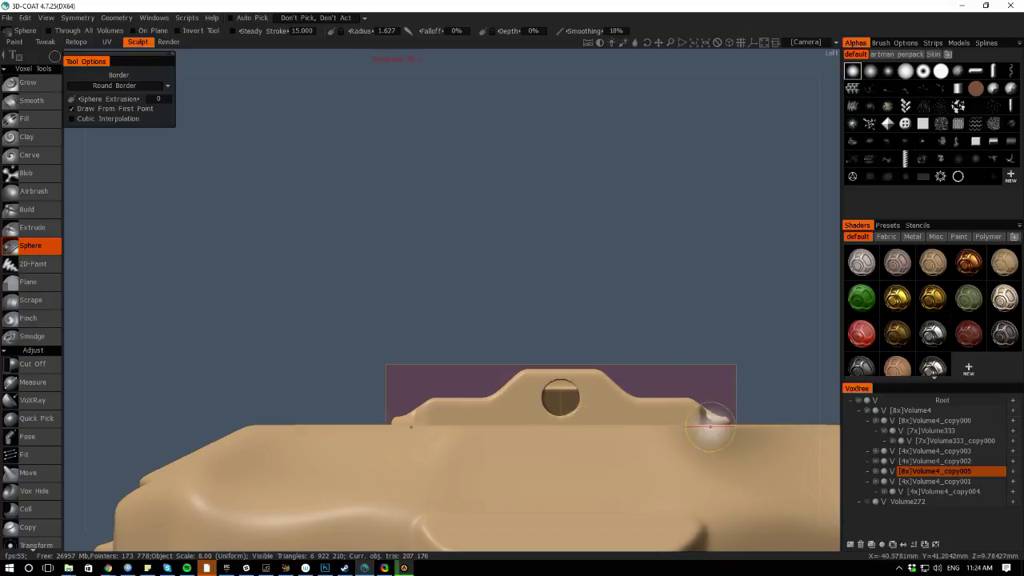
Inspect the rail hole from an angle and in front view, and undo the hole cut
drag(823, 416, 747, 449)
mouse_move(748, 448)
middle_down()
mouse_move(701, 471)
mouse_move(736, 507)
mouse_move(800, 453)
mouse_move(703, 430)
mouse_move(646, 434)
mouse_move(692, 436)
mouse_move(712, 410)
middle_up()
right_drag(193, 219, 6, 113)
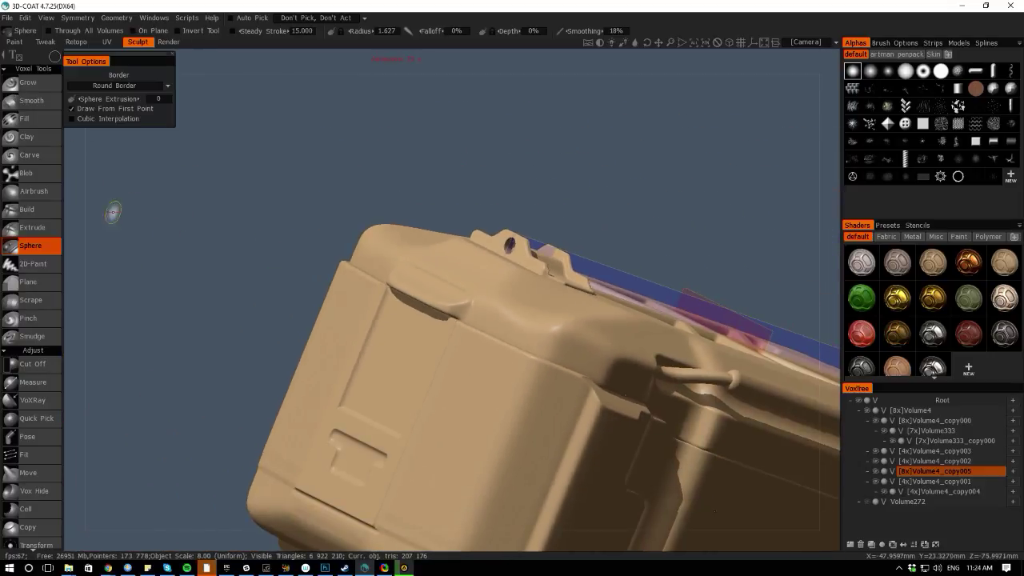
right_drag(172, 316, 97, 186)
middle_drag(323, 54, 190, 93)
middle_drag(320, 342, 444, 426)
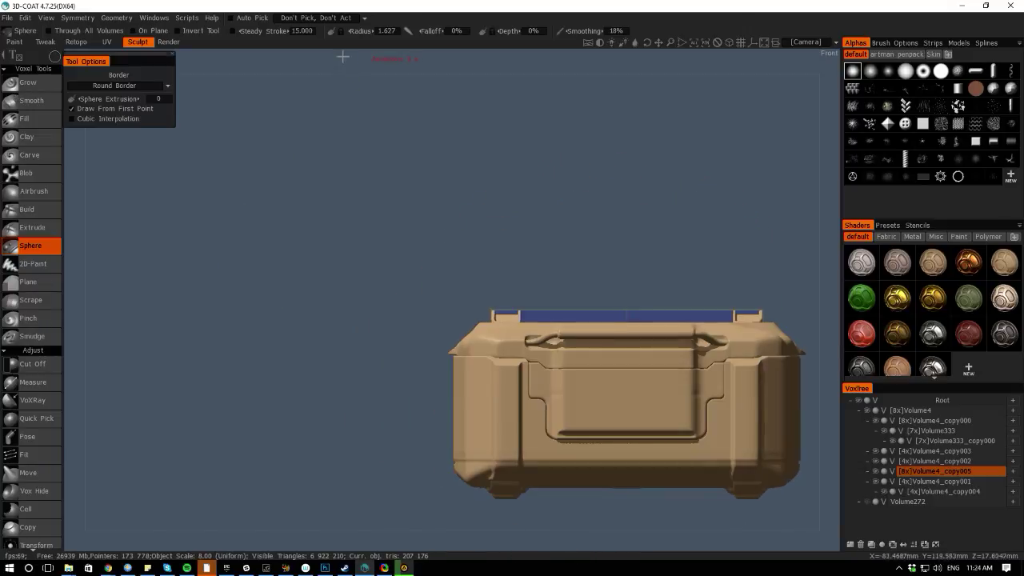
middle_drag(343, 57, 374, 107)
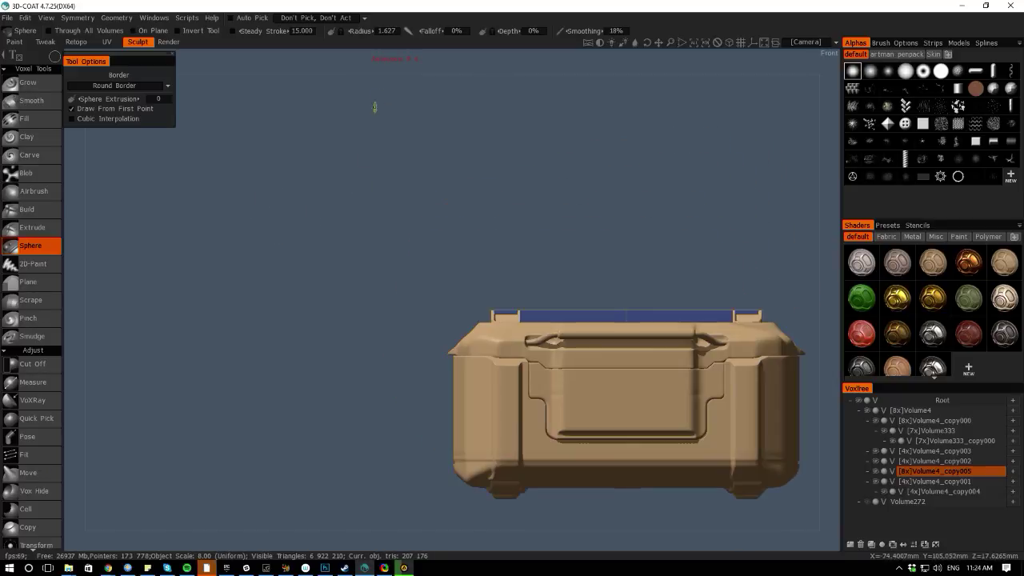
drag(81, 226, 231, 245)
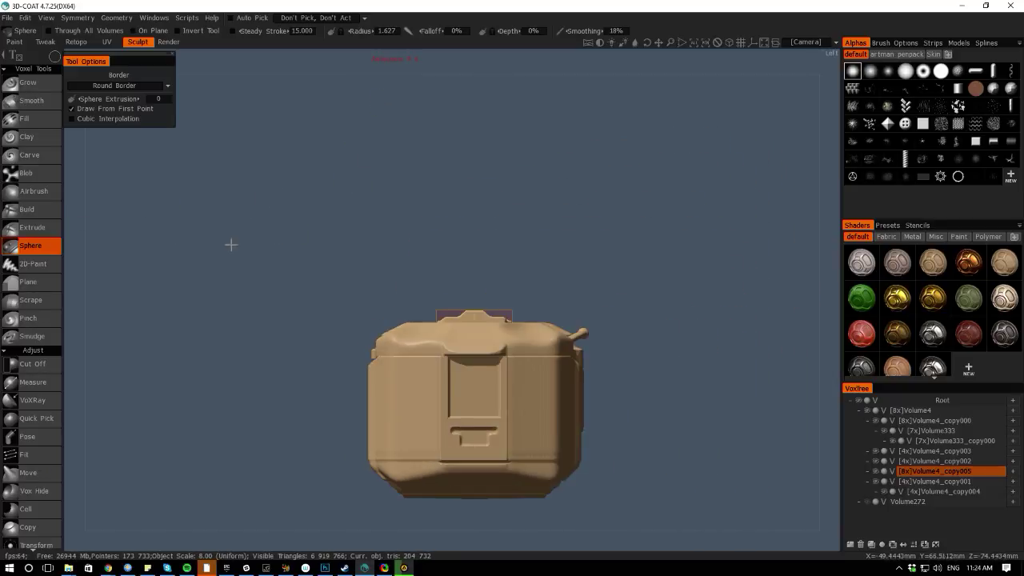
Widen the raised centre of the rails by shifting its selected sides about 1.5 mm outward with Pose, and smooth the volume
right_drag(232, 245, 408, 320)
middle_drag(408, 320, 300, 274)
right_drag(299, 274, 339, 311)
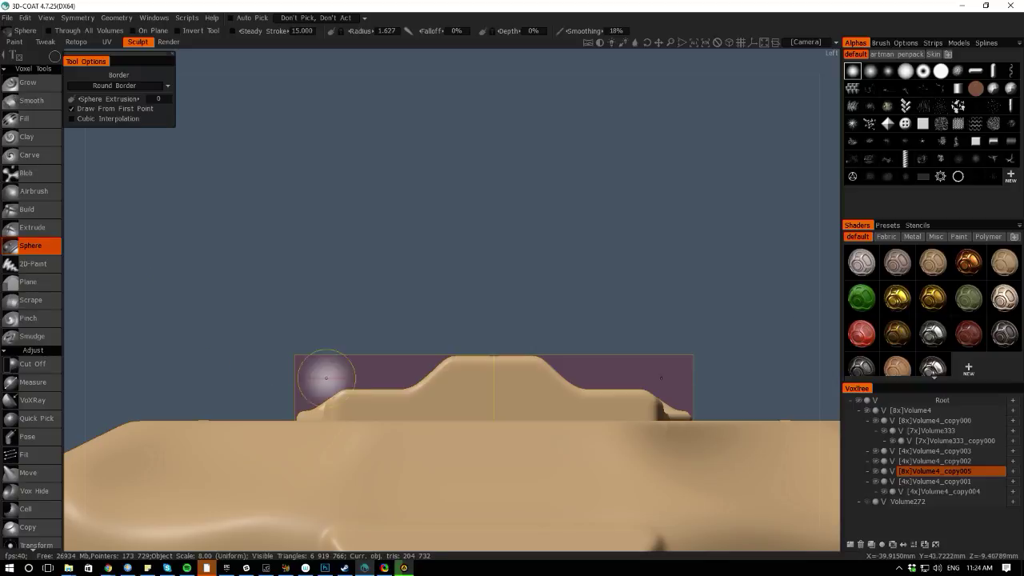
key(space)
click(305, 304)
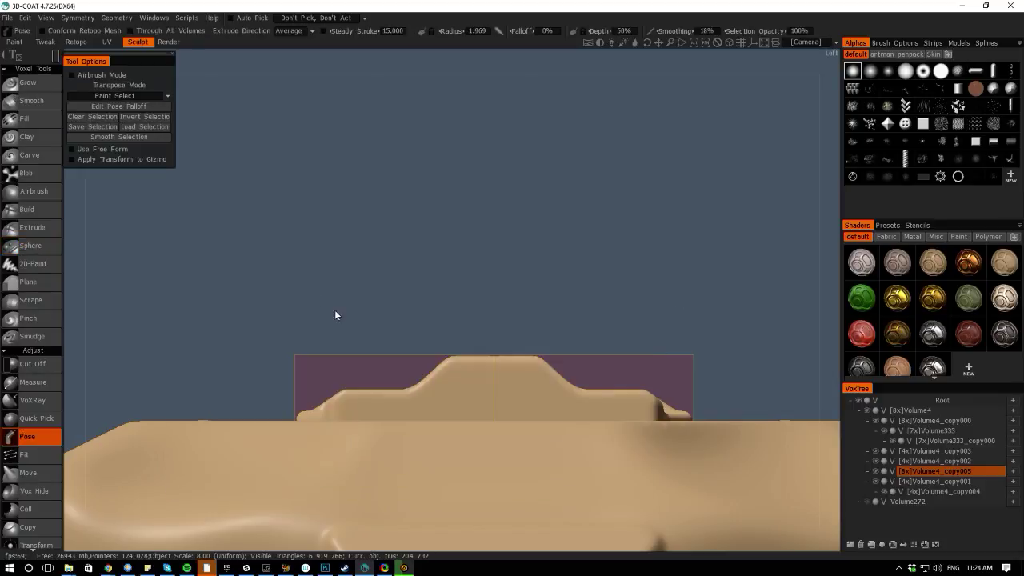
mouse_move(384, 324)
mouse_down()
mouse_move(583, 411)
mouse_move(594, 426)
mouse_up()
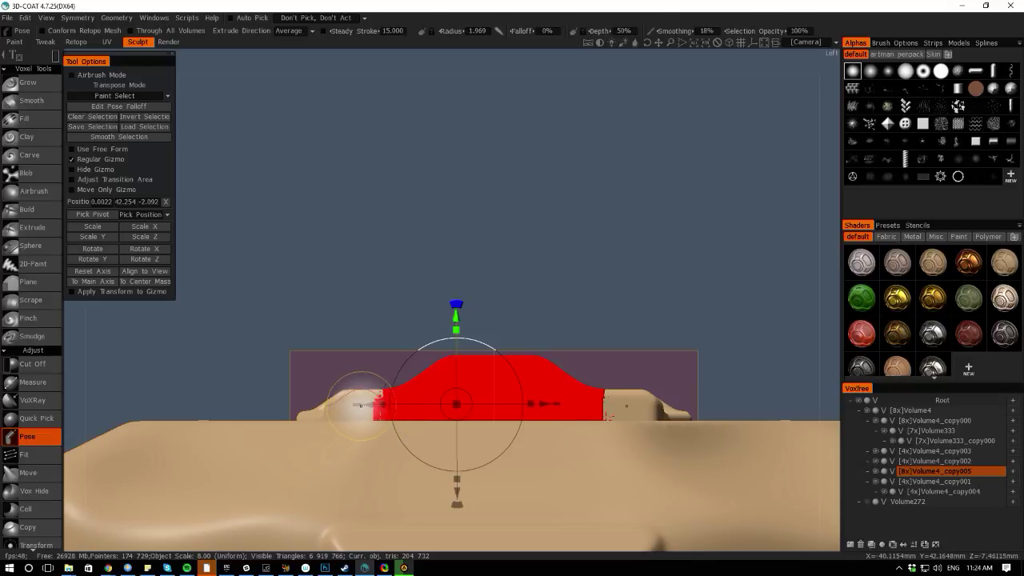
drag(379, 405, 354, 402)
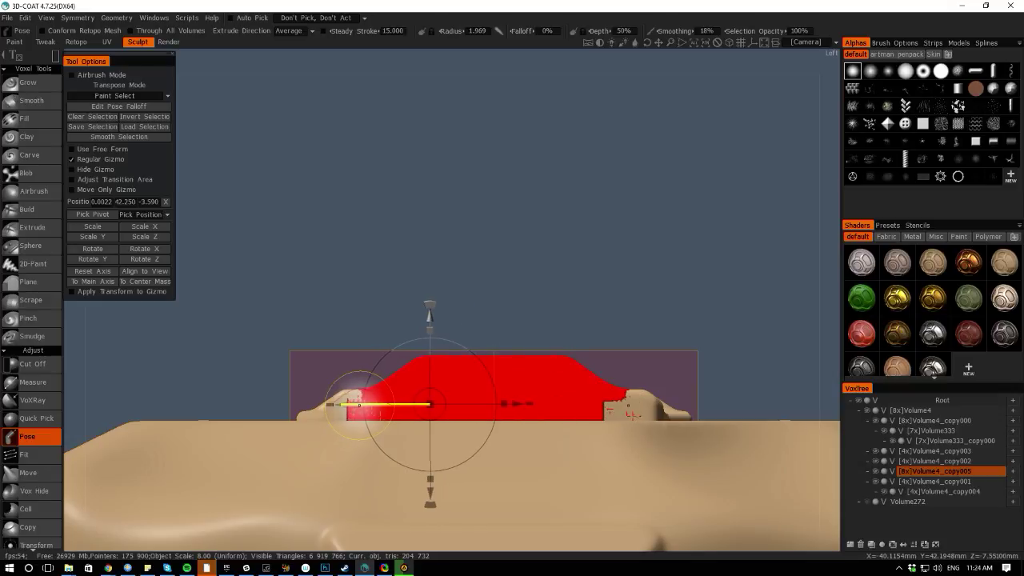
key(Return)
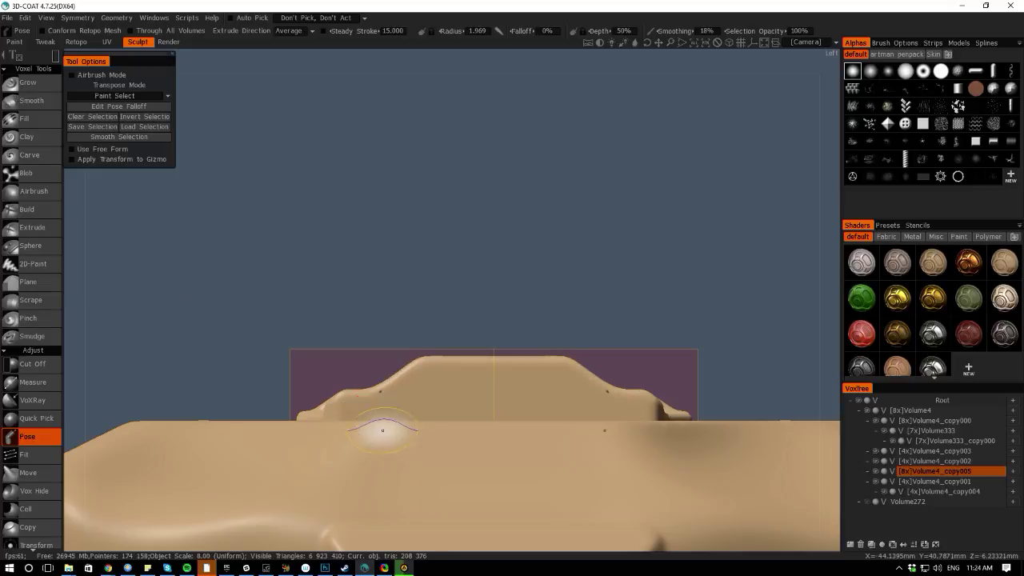
mouse_move(74, 312)
mouse_down()
mouse_move(101, 347)
mouse_move(88, 325)
mouse_move(89, 334)
mouse_move(106, 329)
mouse_up()
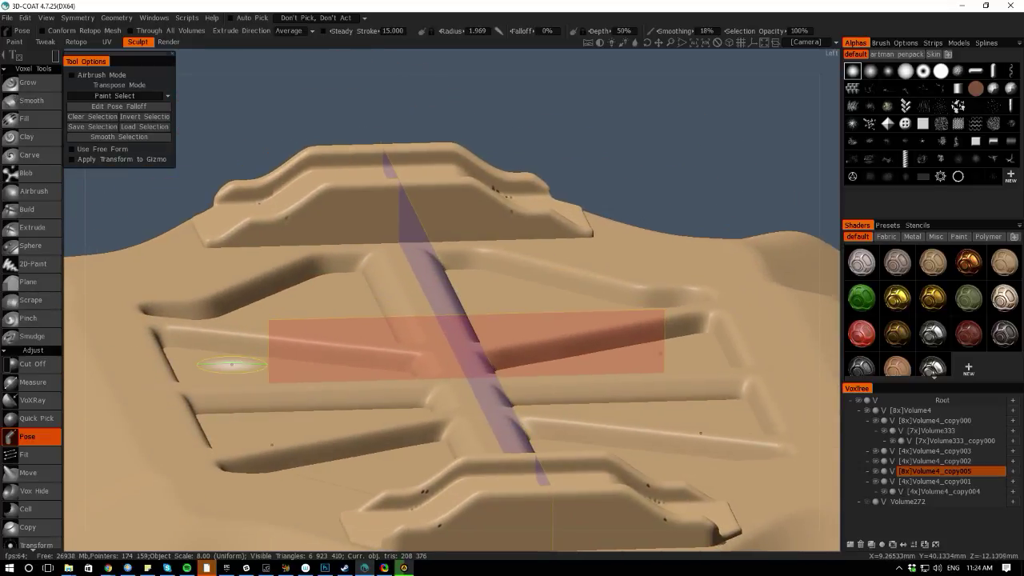
key(Return)
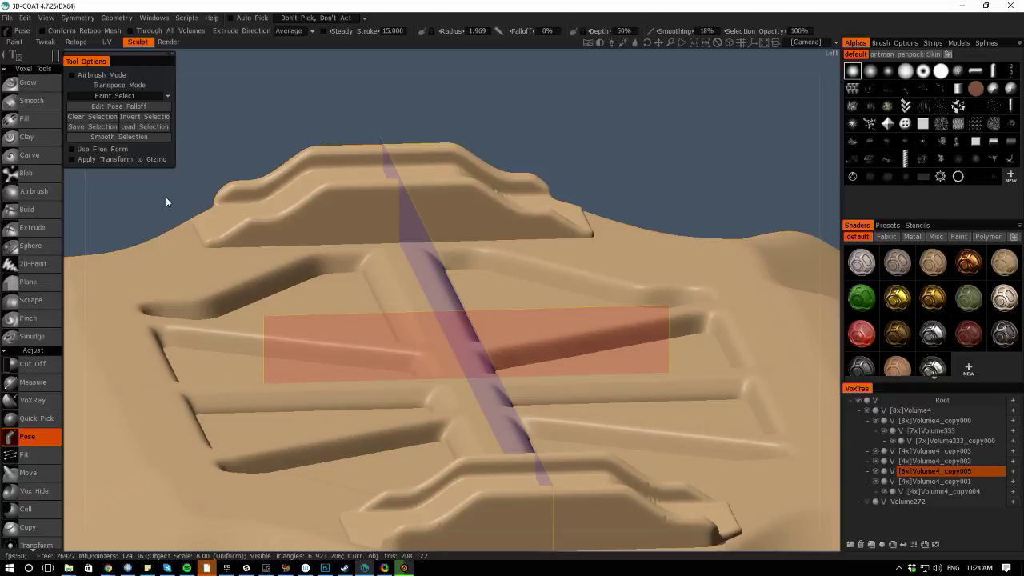
right_drag(167, 198, 44, 150)
drag(72, 226, 67, 349)
right_drag(67, 350, 78, 244)
middle_drag(238, 389, 253, 386)
key(space)
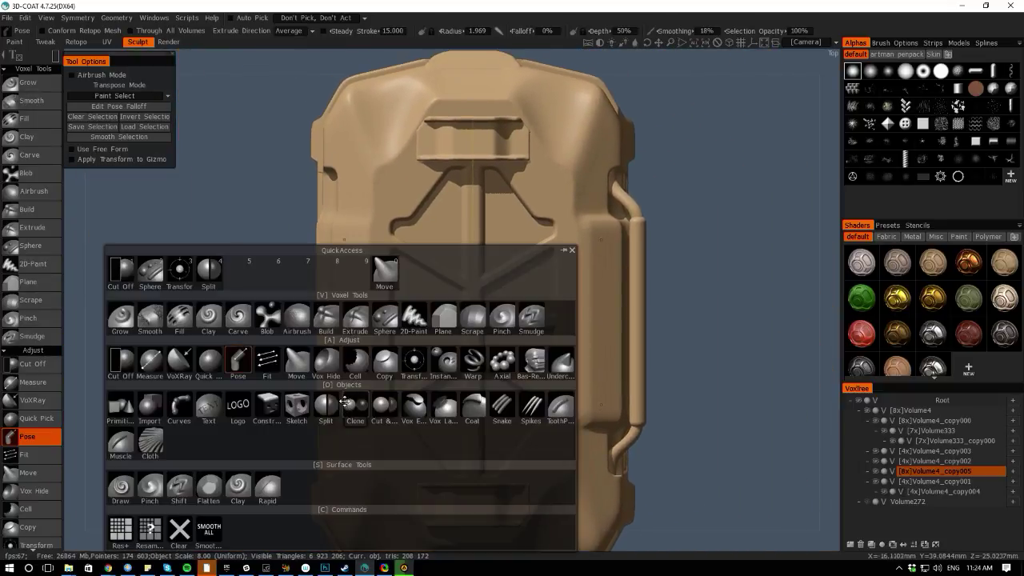
click(414, 364)
scroll(177, 327, up, 3)
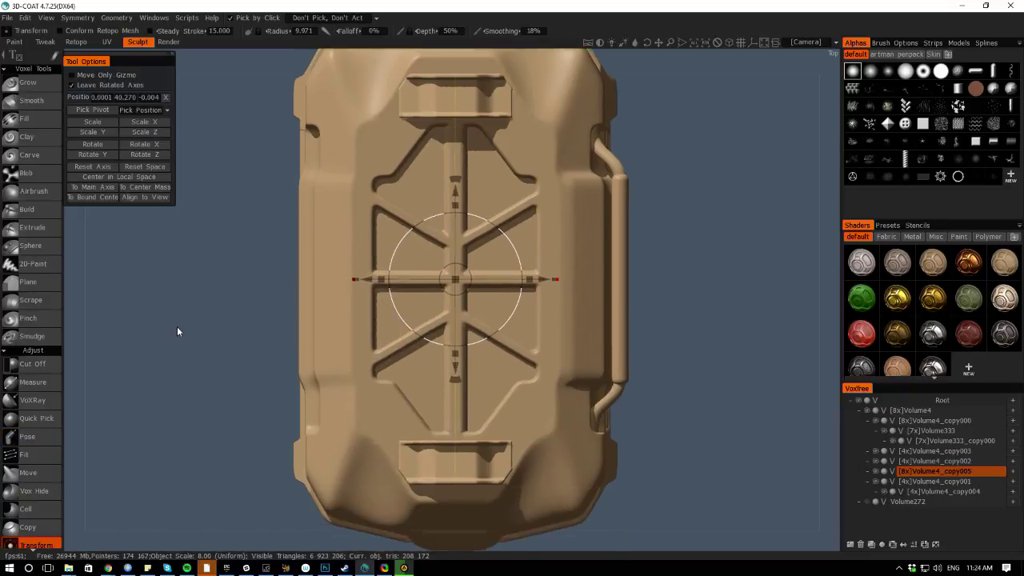
Select both rails with Pose, reset the gizmo axis, scale them down uniformly and stretch them slightly along the lid's length
key(space)
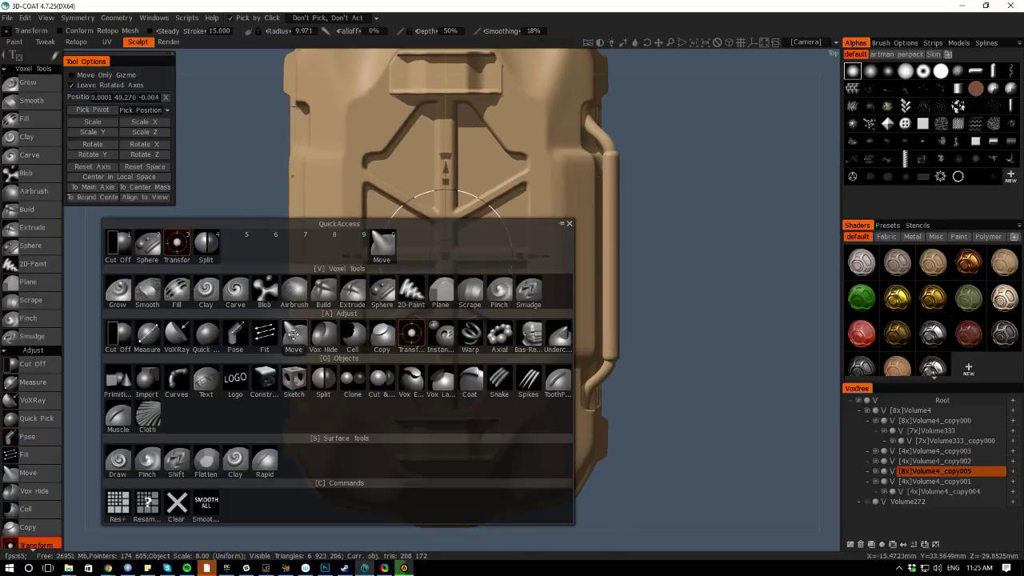
click(238, 338)
drag(345, 383, 559, 479)
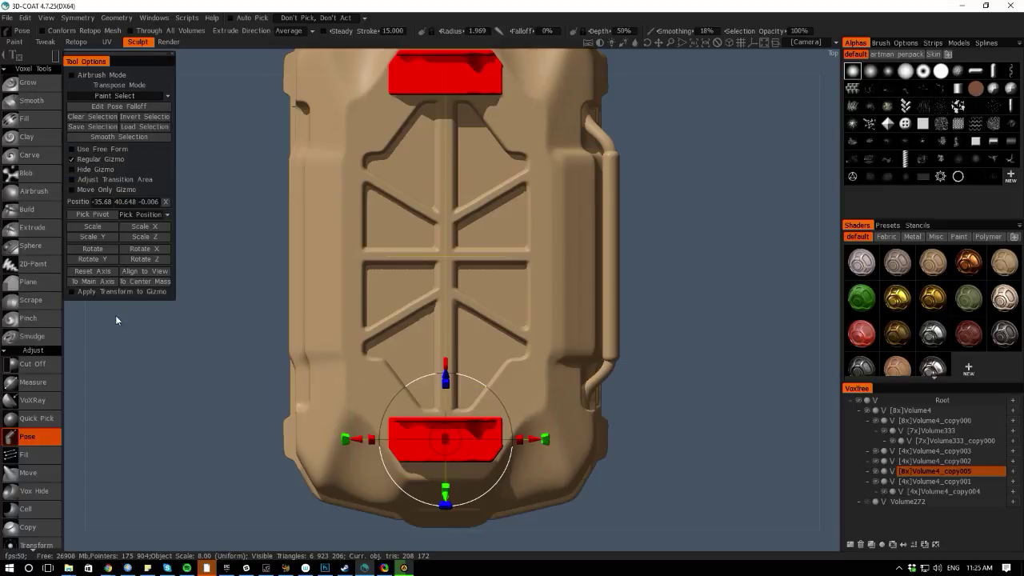
mouse_move(87, 383)
mouse_down()
mouse_move(102, 333)
mouse_move(189, 278)
mouse_move(98, 379)
mouse_up()
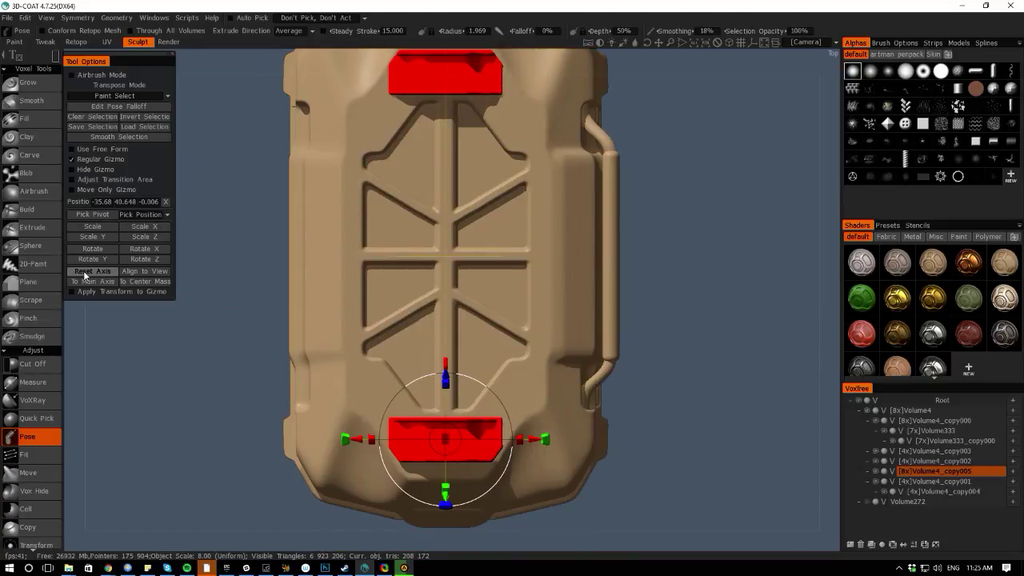
click(87, 273)
drag(445, 439, 439, 438)
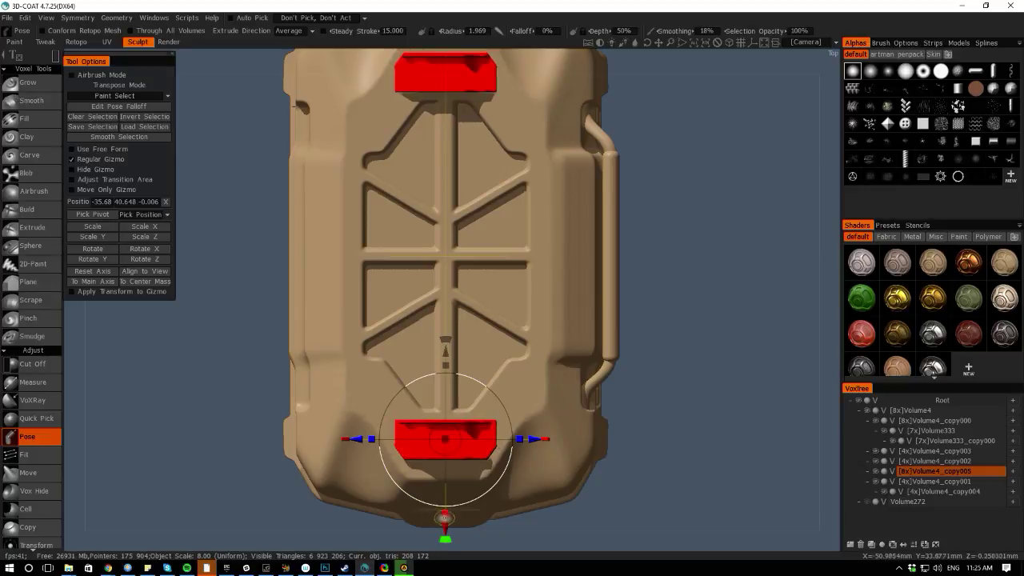
drag(445, 513, 446, 521)
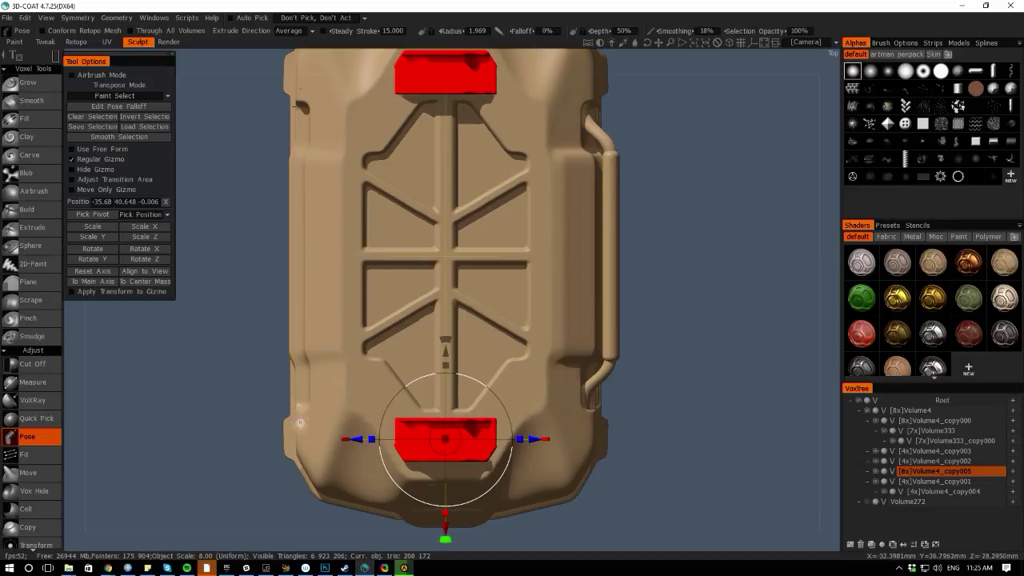
Move both rails about 1.1 mm outward toward the ends of the lid with a centred, axis-reset gizmo
drag(79, 475, 320, 438)
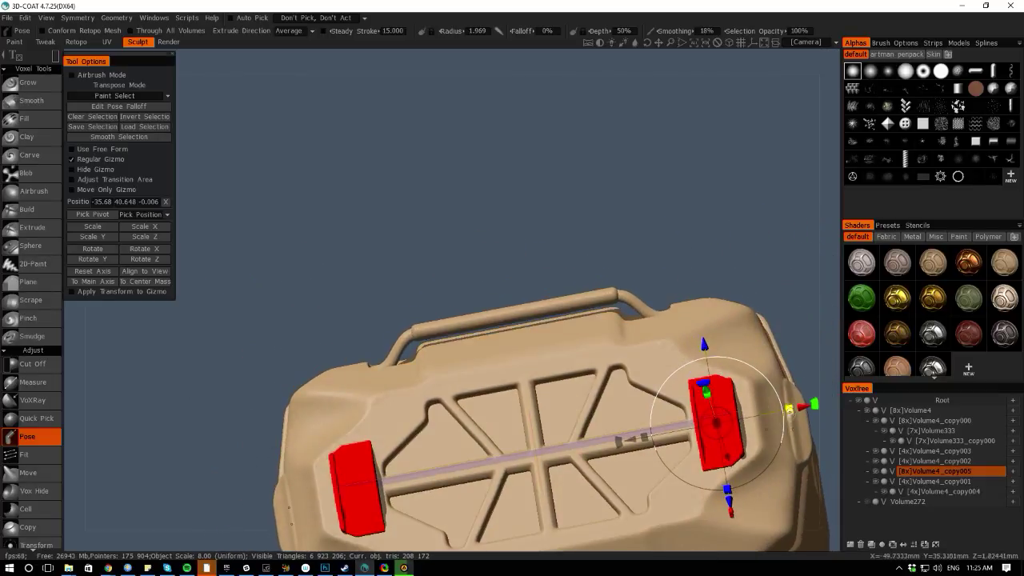
drag(810, 410, 803, 410)
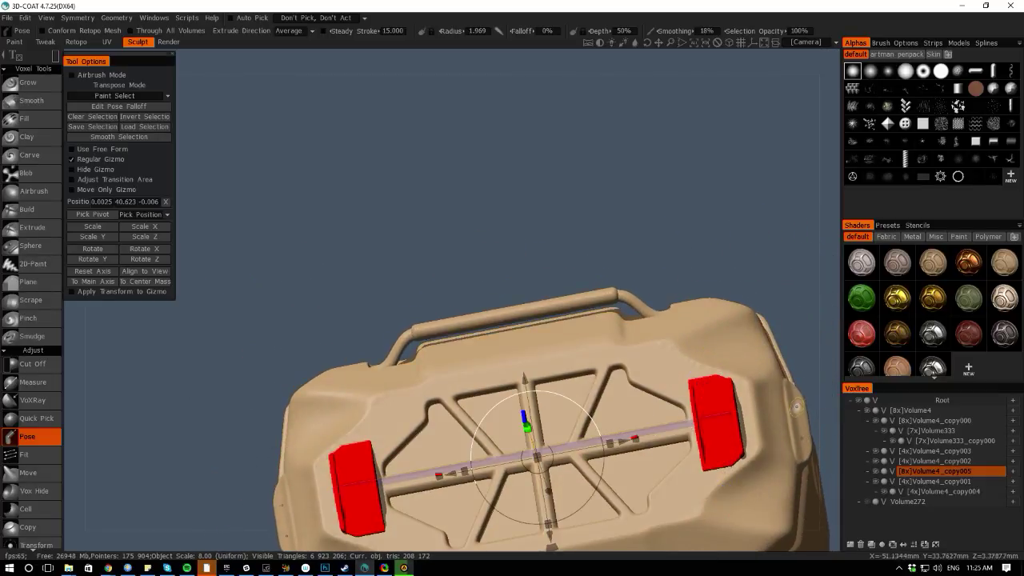
click(87, 274)
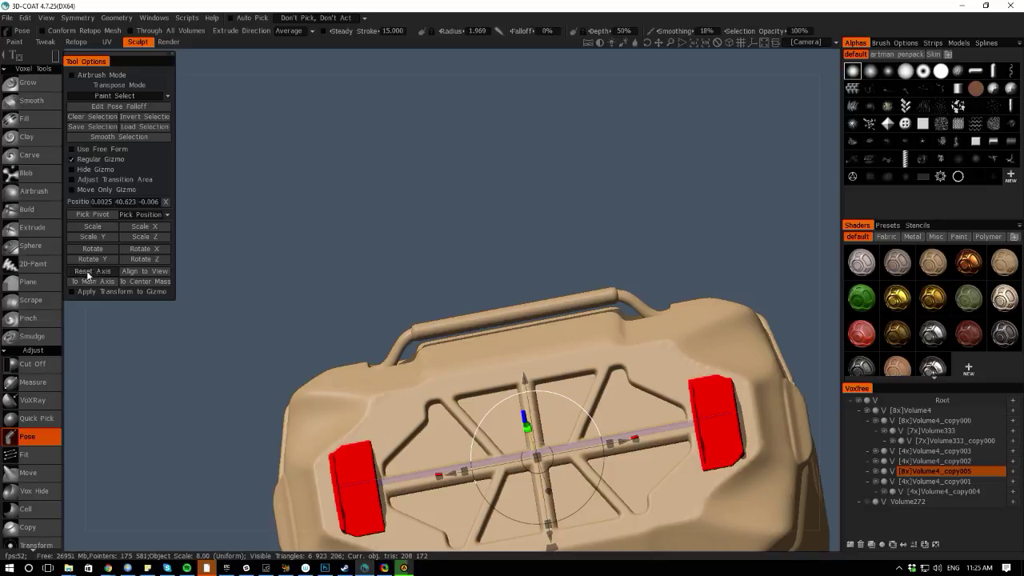
drag(623, 441, 629, 439)
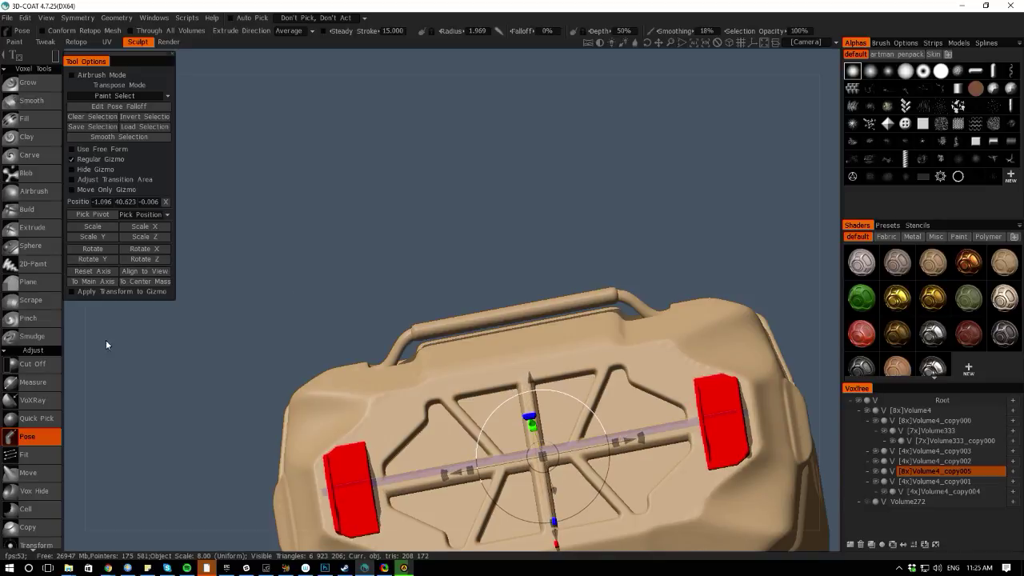
drag(104, 345, 178, 307)
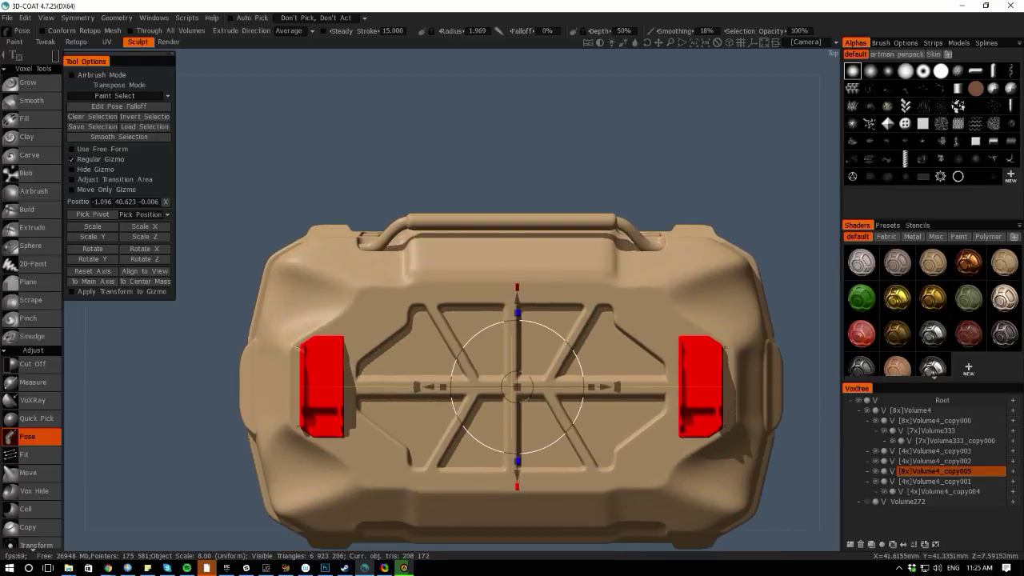
key(Return)
Select the rails' middle sections, smooth the selection, and adjust them slightly along the lid's length with a centred gizmo
drag(285, 372, 352, 407)
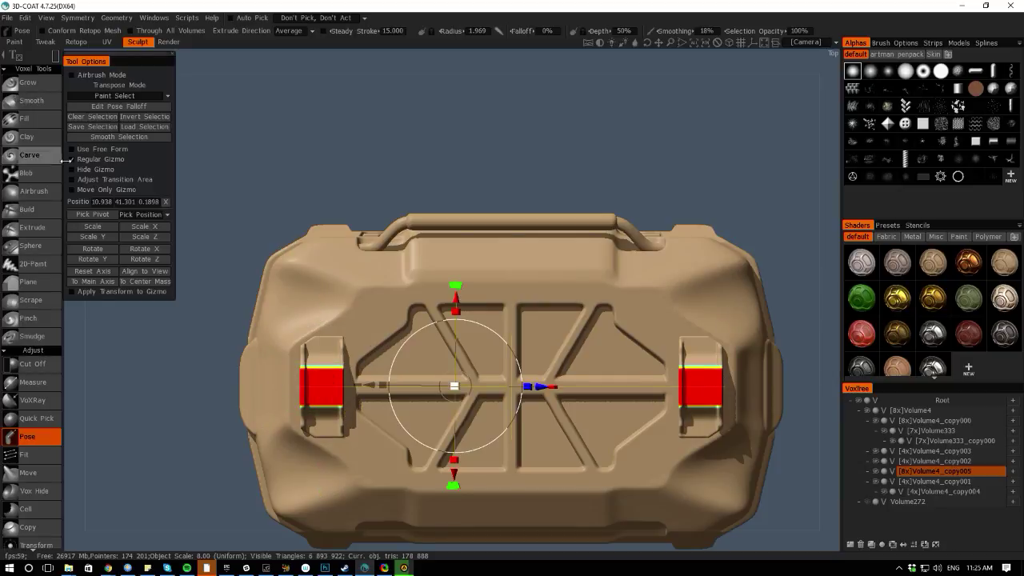
click(91, 138)
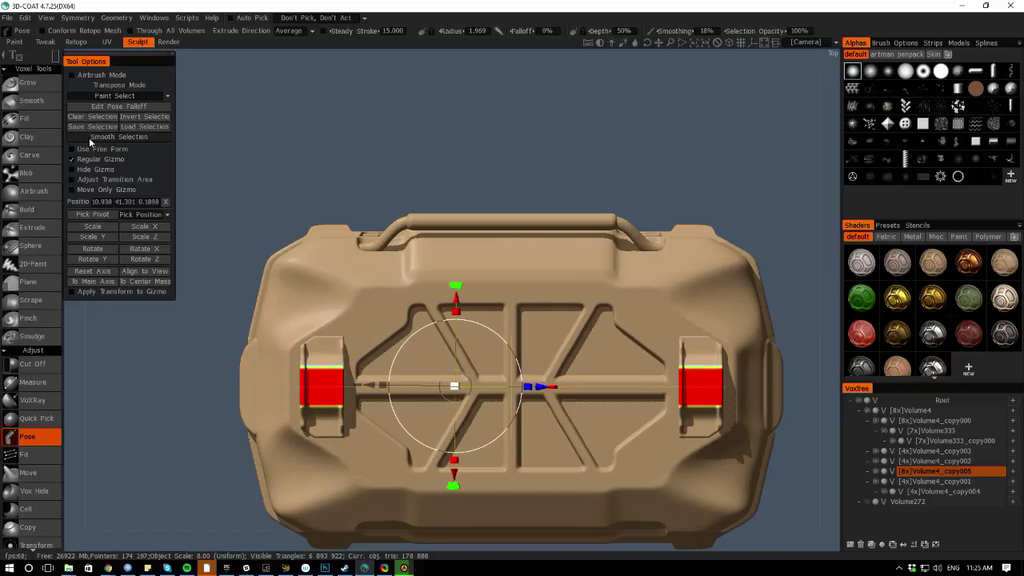
click(84, 272)
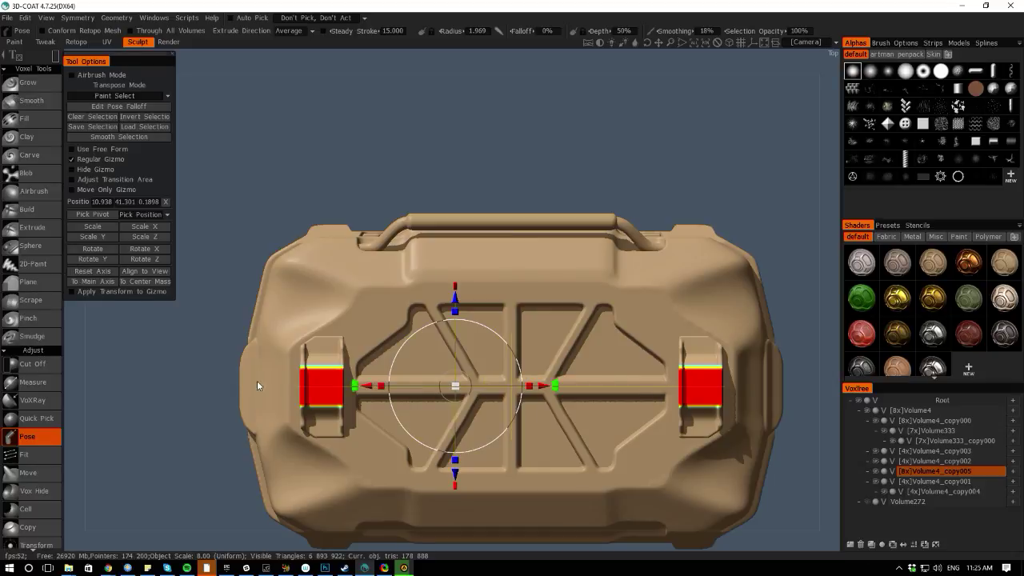
drag(530, 388, 531, 386)
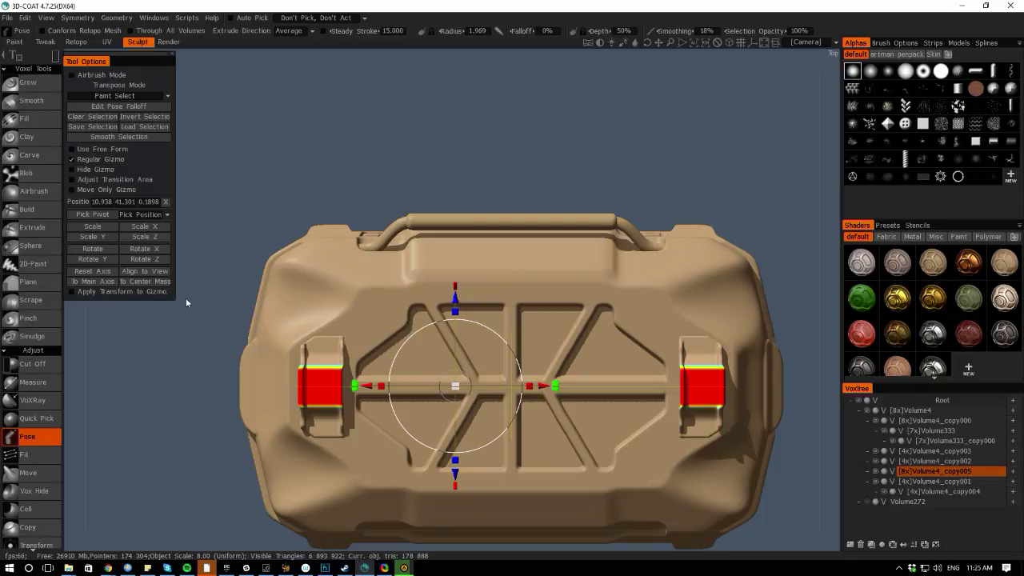
click(138, 282)
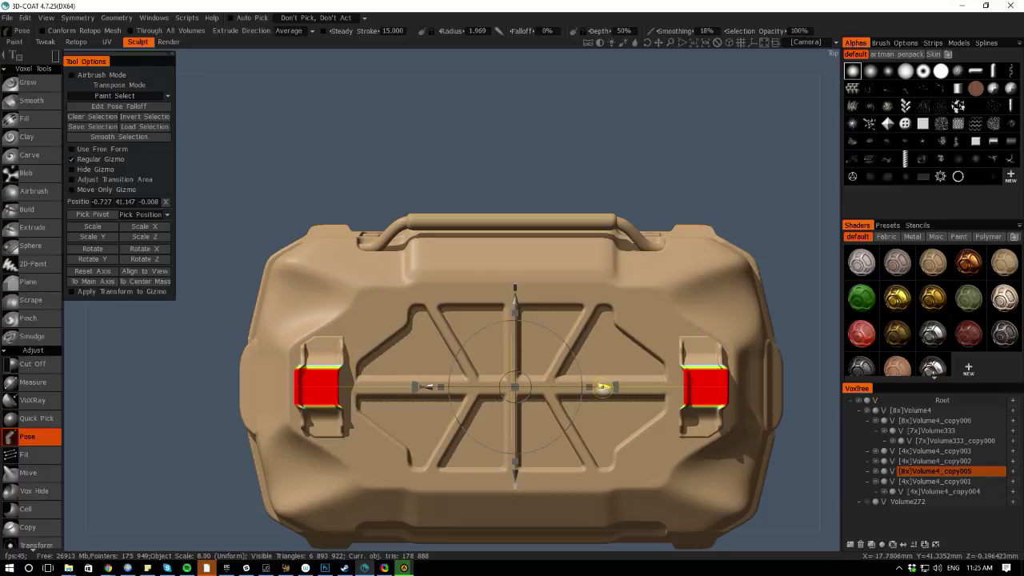
drag(586, 388, 584, 391)
key(Return)
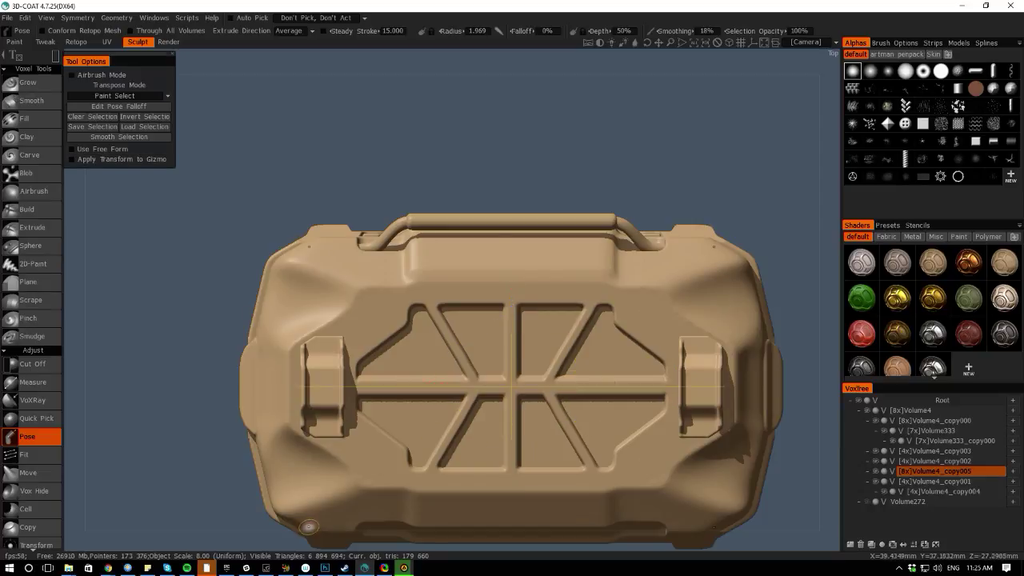
Increase the resolution of the rail volume to 16x
drag(260, 547, 381, 252)
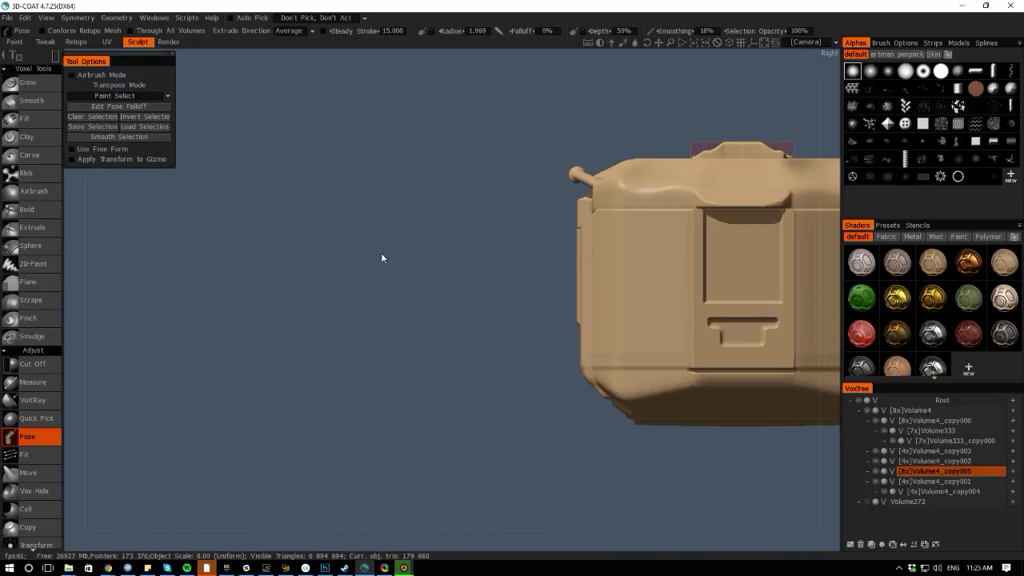
middle_drag(380, 252, 209, 463)
right_drag(209, 464, 346, 417)
middle_drag(360, 303, 281, 313)
right_drag(281, 312, 294, 328)
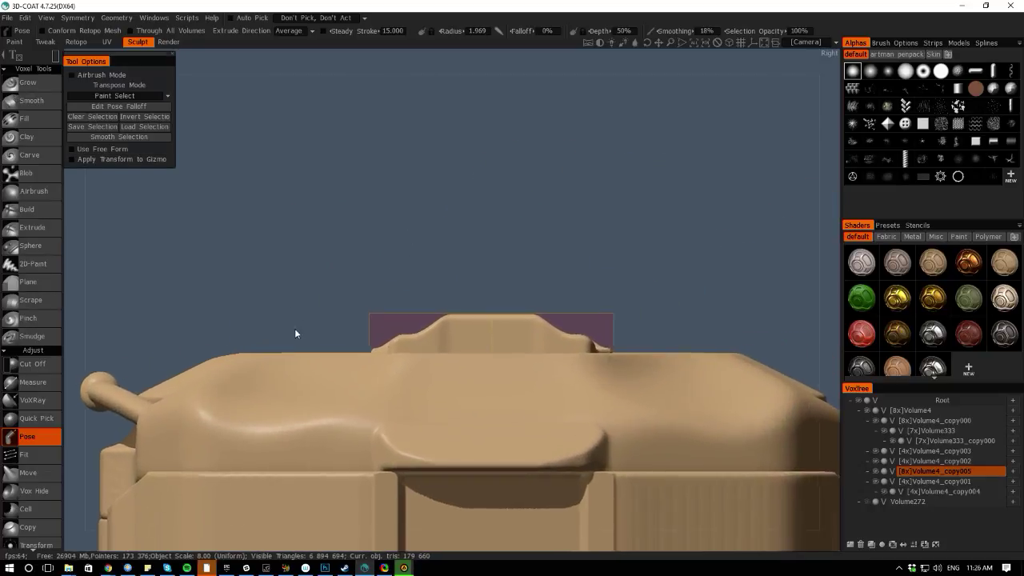
key(space)
click(100, 531)
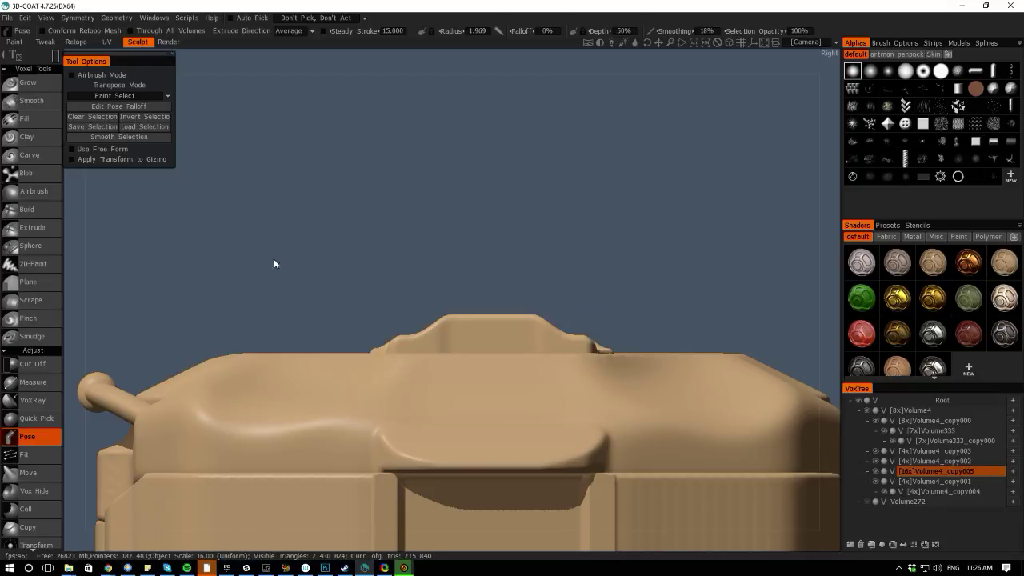
Trim the rails' raised top flat and straighten their stepped slopes with Cut Off in side view
right_drag(273, 259, 384, 320)
key(space)
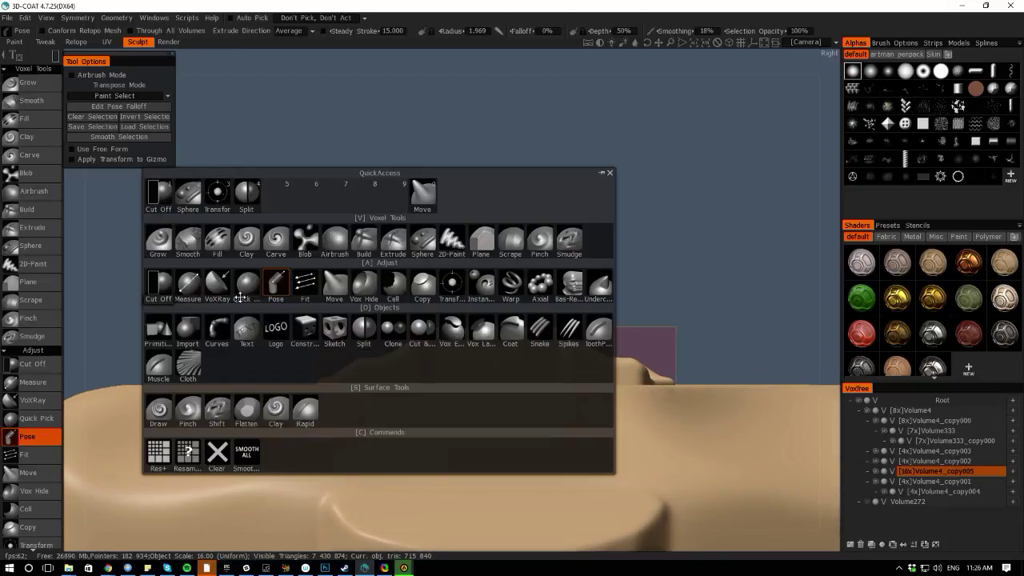
click(158, 283)
click(351, 272)
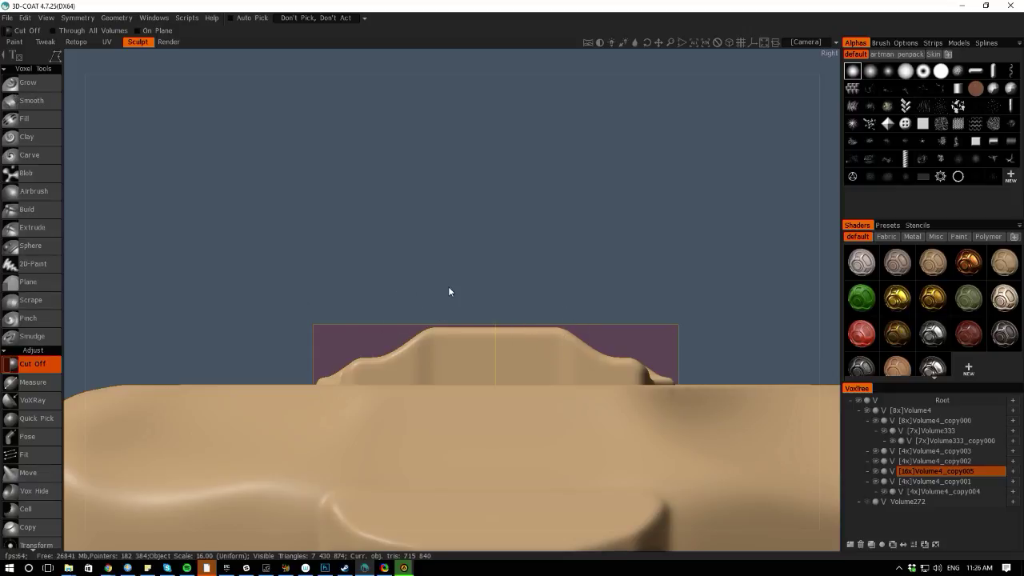
key(e)
click(496, 281)
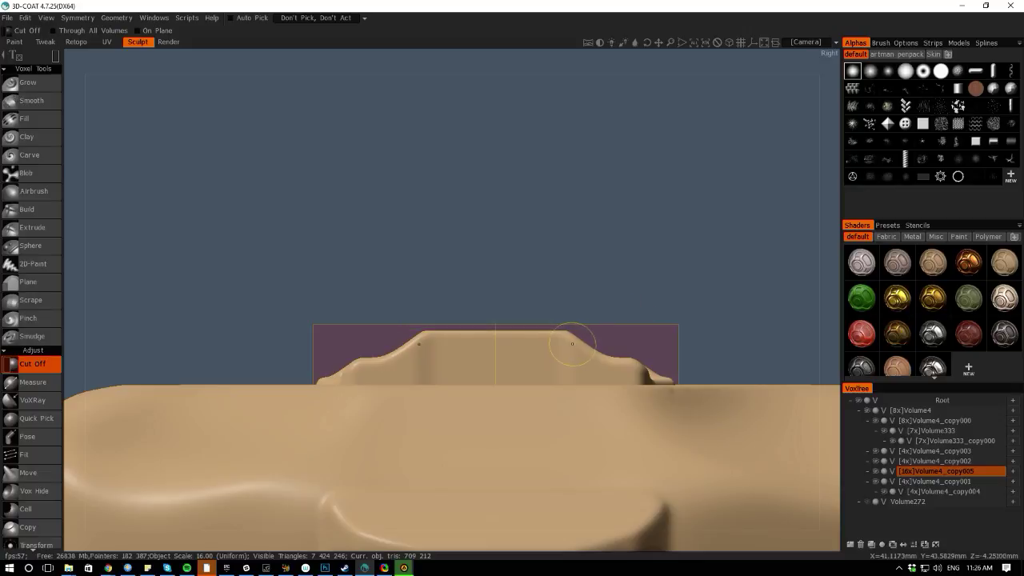
key(e)
click(618, 322)
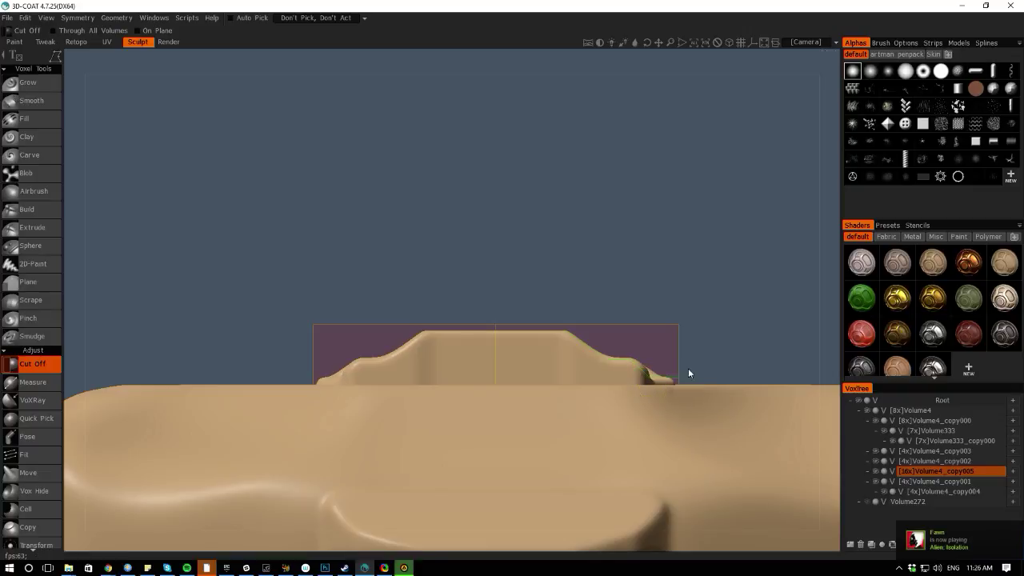
click(544, 310)
Try to bevel the inner corners of the rails with Cut Off in top view
alt+drag(831, 395, 679, 404)
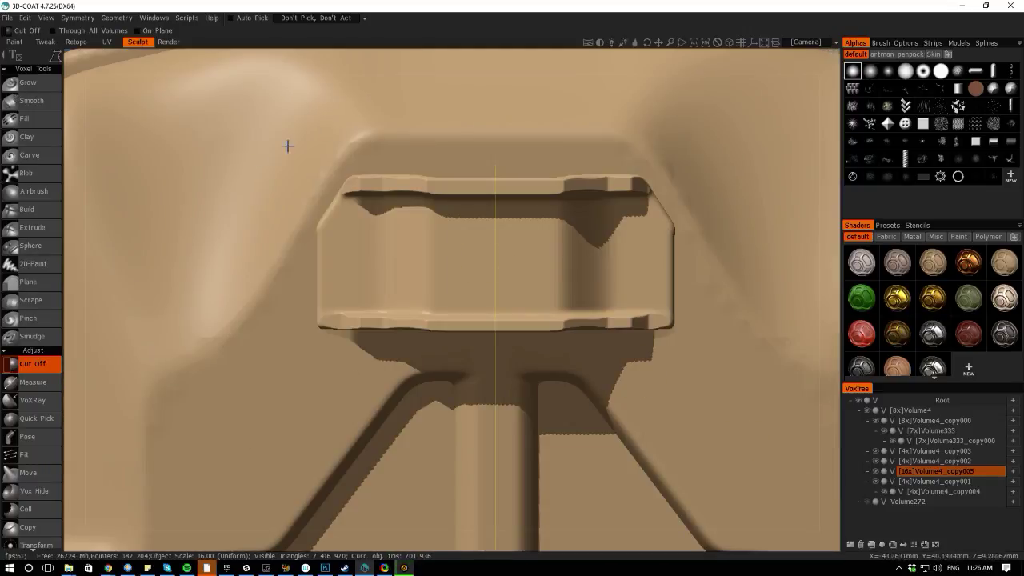
middle_drag(70, 274, 196, 163)
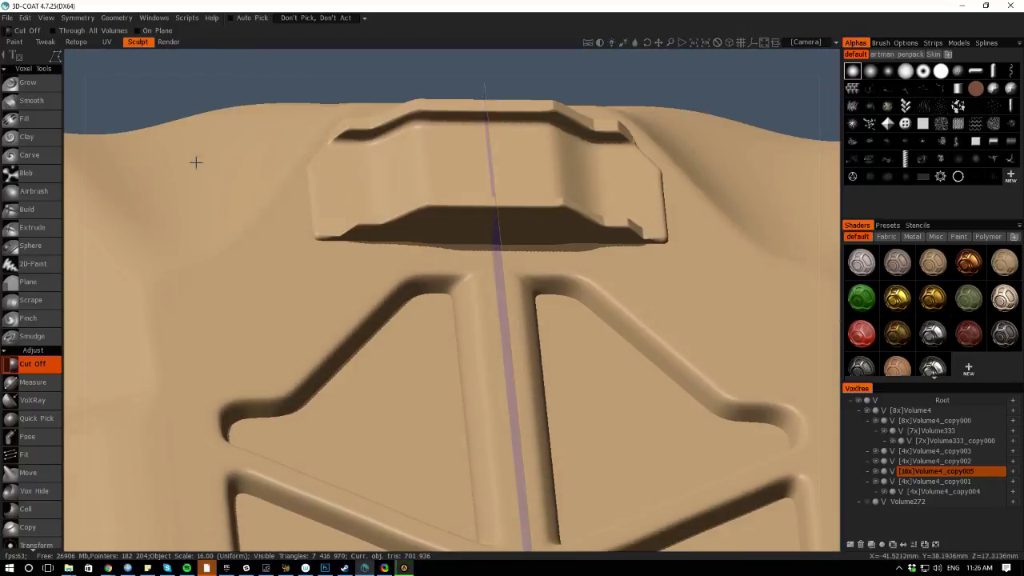
right_drag(217, 107, 86, 229)
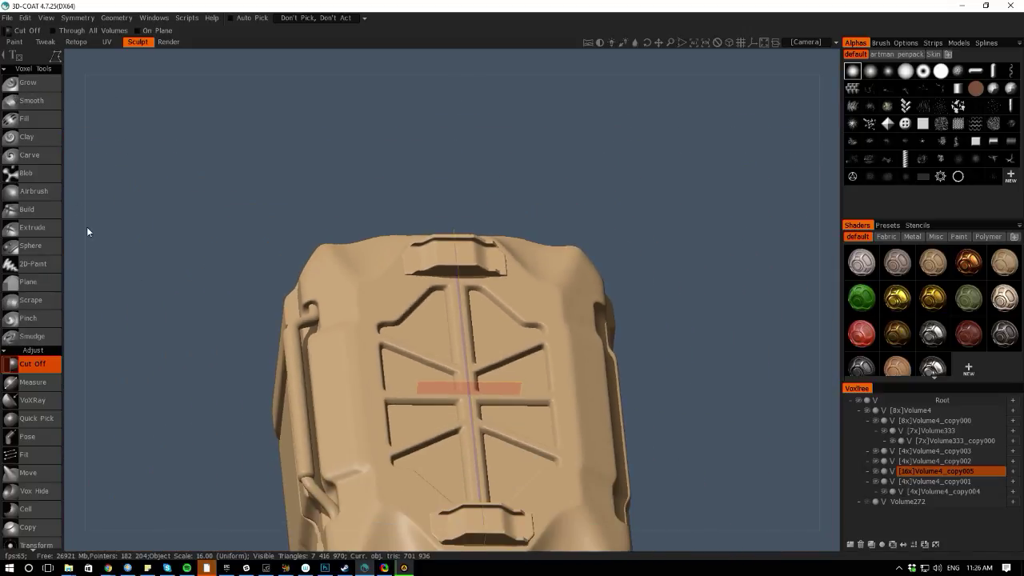
drag(86, 229, 74, 299)
right_drag(197, 255, 354, 368)
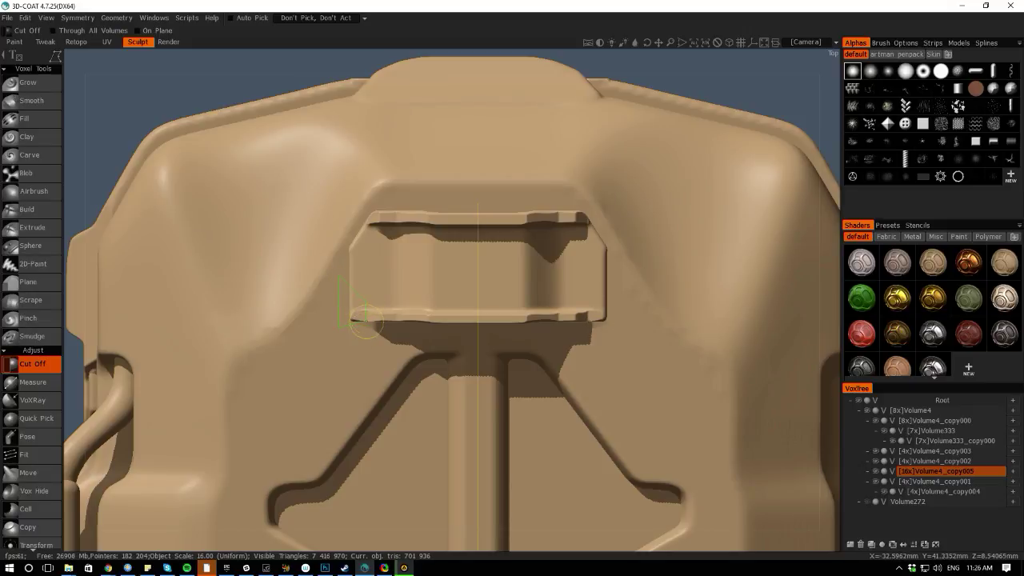
drag(365, 323, 366, 324)
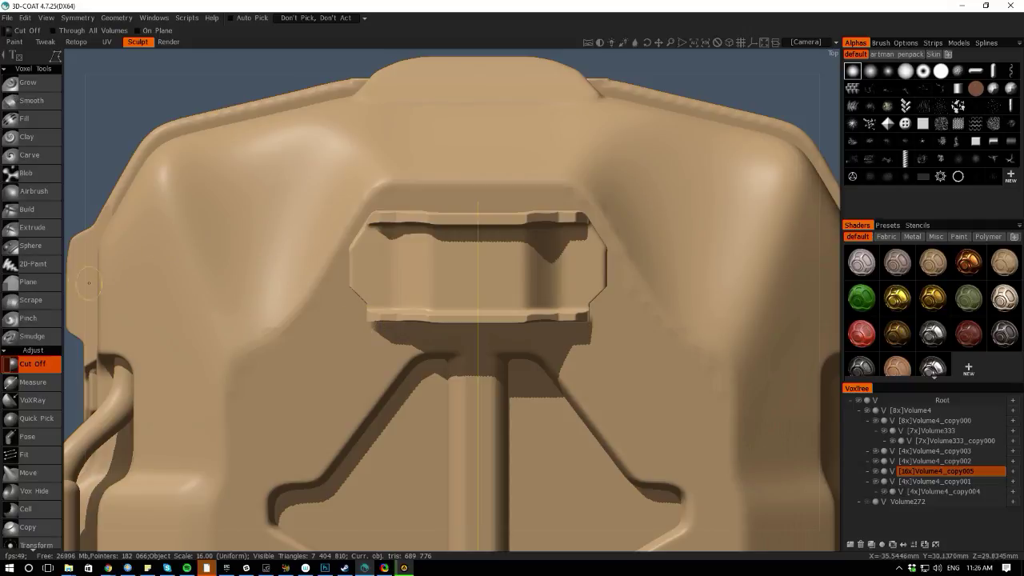
Cut notches into the inner corners of the rails with Cut Off in top view
alt+drag(89, 283, 77, 159)
mouse_move(170, 182)
alt+mouse_down()
mouse_move(160, 229)
mouse_move(109, 259)
alt+mouse_up()
alt+middle_drag(275, 274, 300, 326)
alt+right_drag(300, 326, 194, 238)
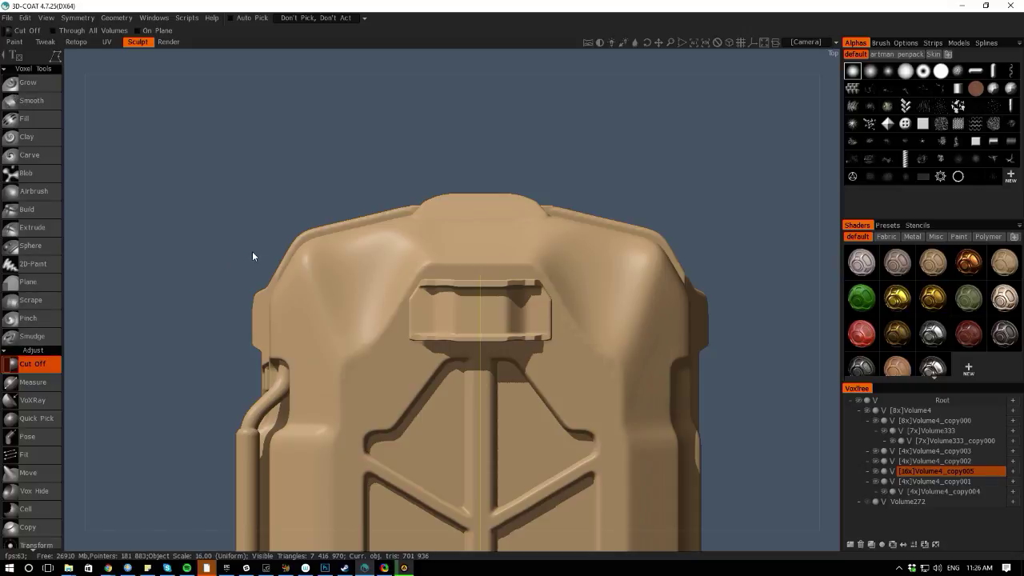
scroll(201, 288, up, 3)
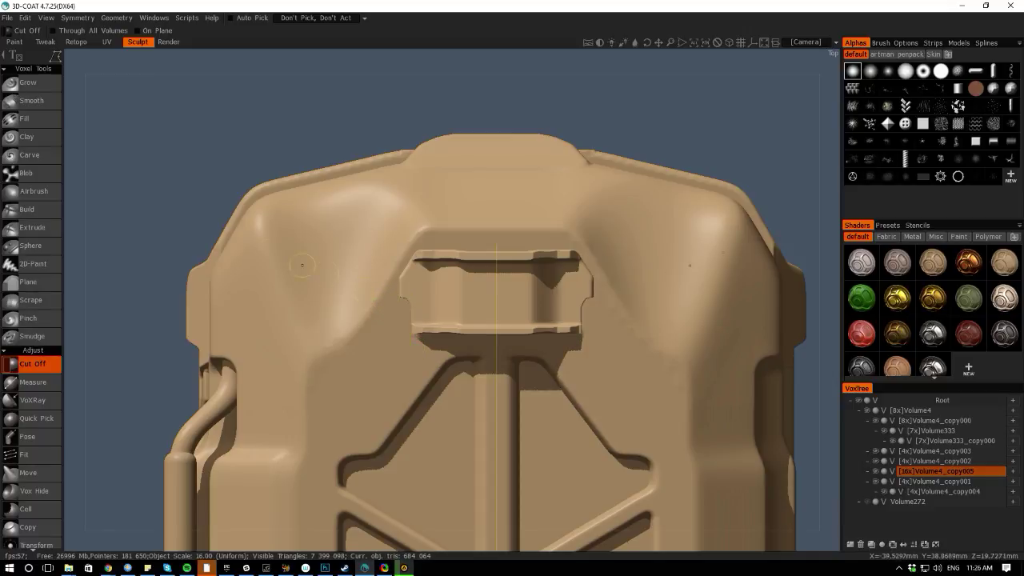
Deepen the channel between the rails' side walls with Cut Off in front view, using an angled-corner profile
right_drag(159, 299, 80, 160)
drag(94, 350, 255, 310)
right_drag(253, 306, 348, 330)
drag(349, 335, 388, 349)
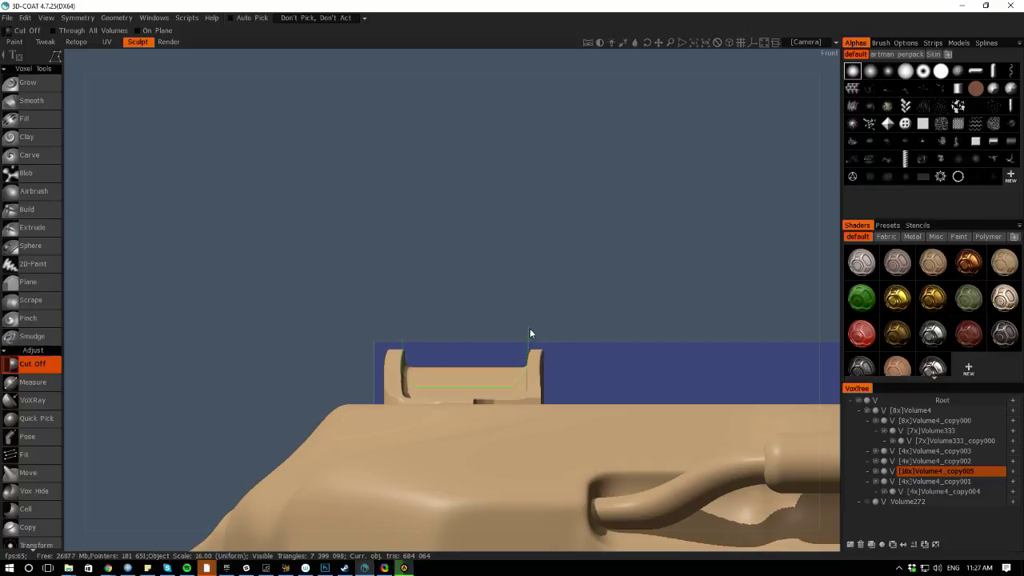
mouse_move(529, 328)
mouse_down()
mouse_move(392, 319)
mouse_move(403, 343)
mouse_move(390, 336)
mouse_up()
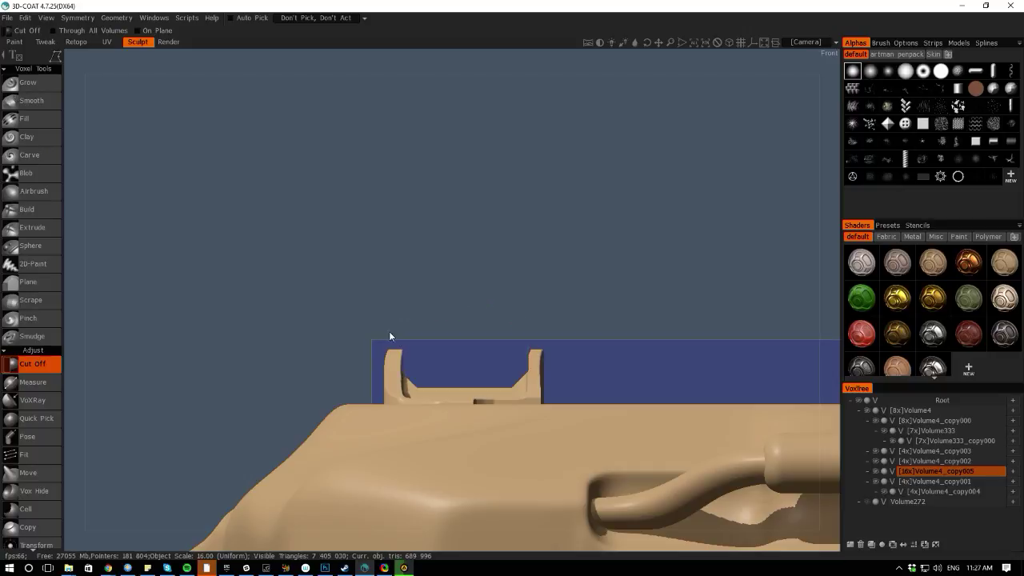
drag(119, 268, 198, 306)
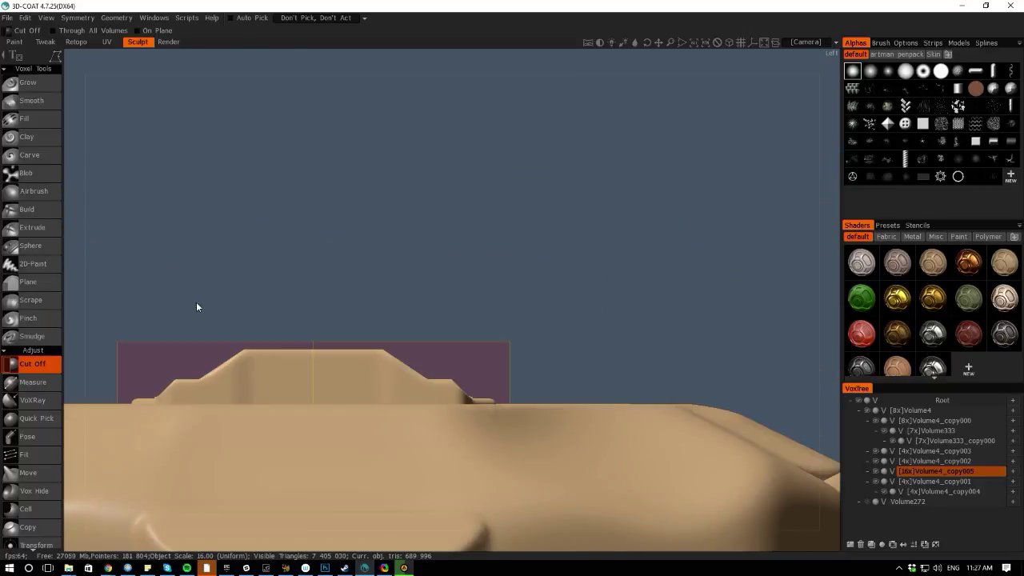
Try to cut a round hole through the middle of the rails with Cut Off in side view
middle_drag(245, 287, 451, 252)
key(space)
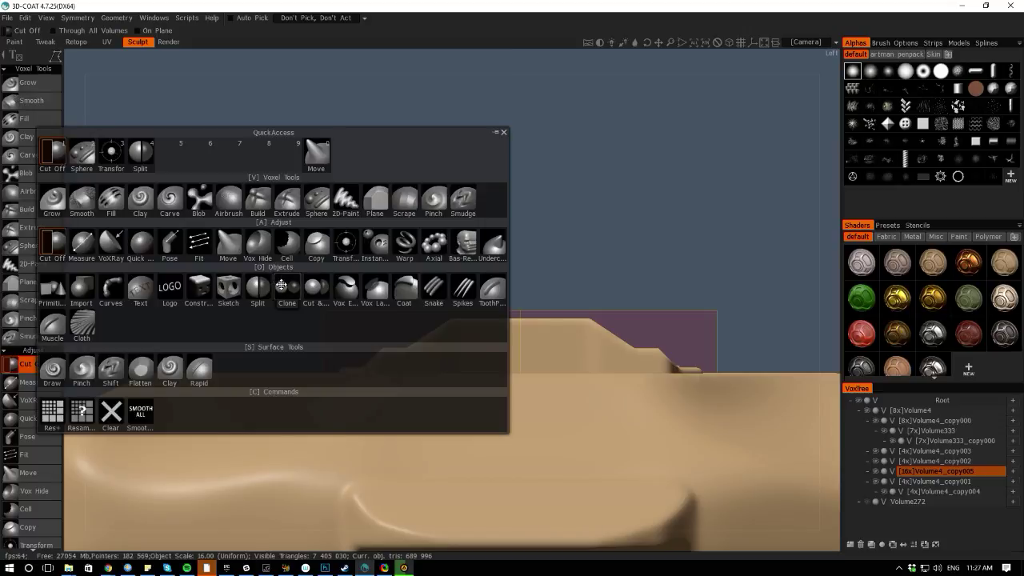
mouse_move(53, 56)
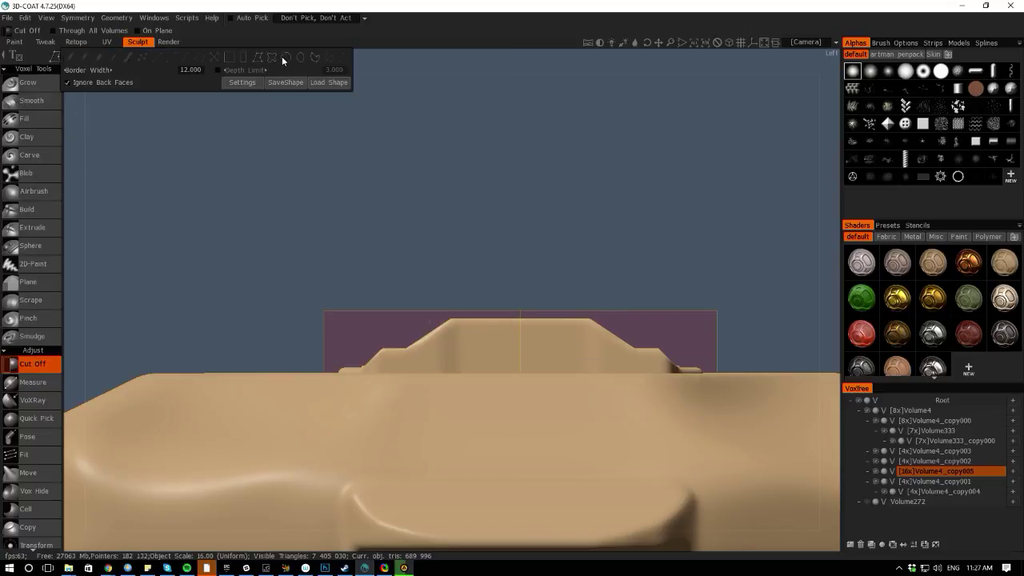
drag(507, 359, 535, 360)
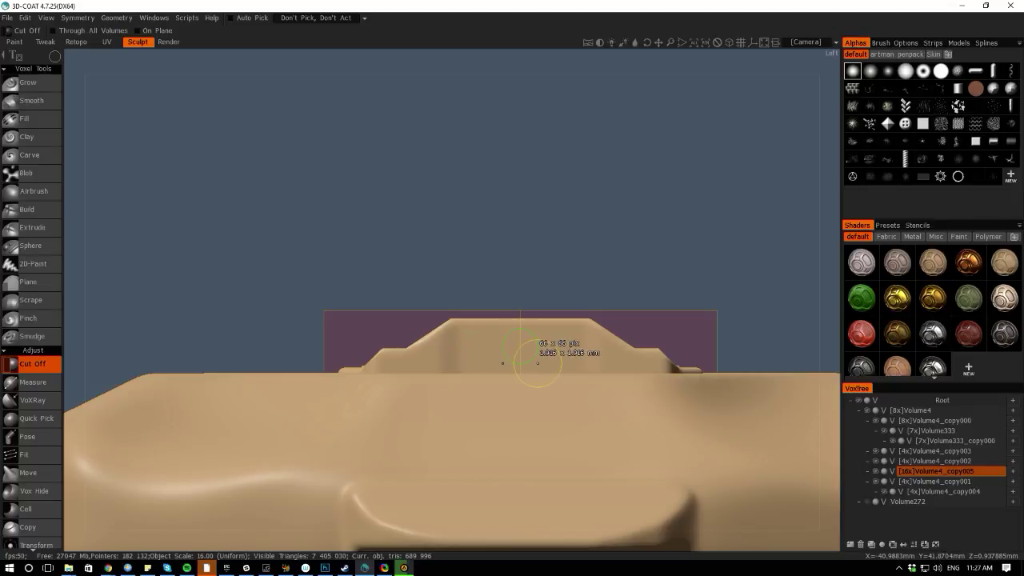
drag(536, 363, 535, 365)
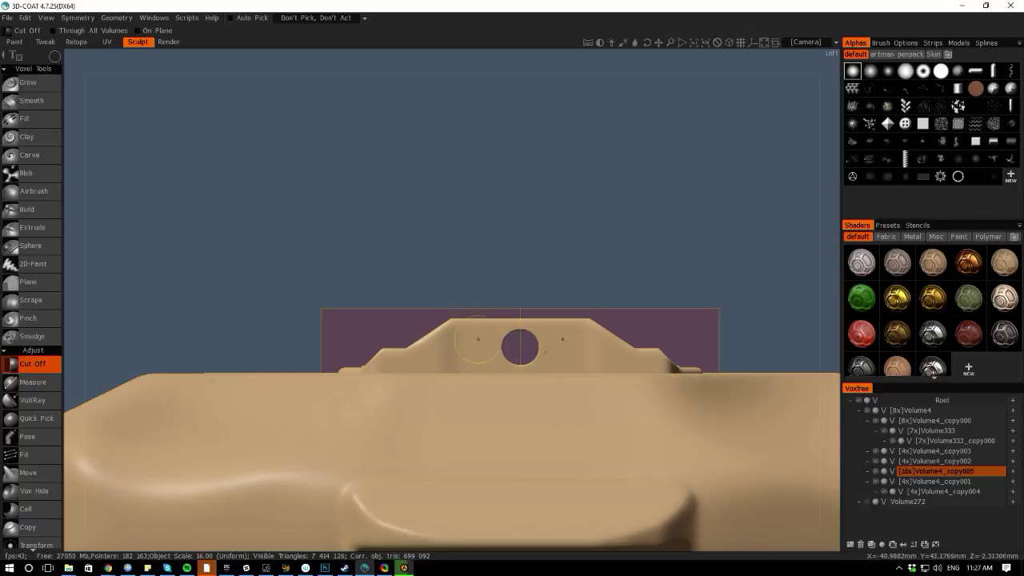
Examine the whole crate and its lid rails from several angles, including in the Render workspace
alt+drag(312, 78, 224, 150)
alt+right_drag(224, 150, 248, 234)
middle_drag(69, 223, 220, 456)
middle_drag(260, 545, 332, 454)
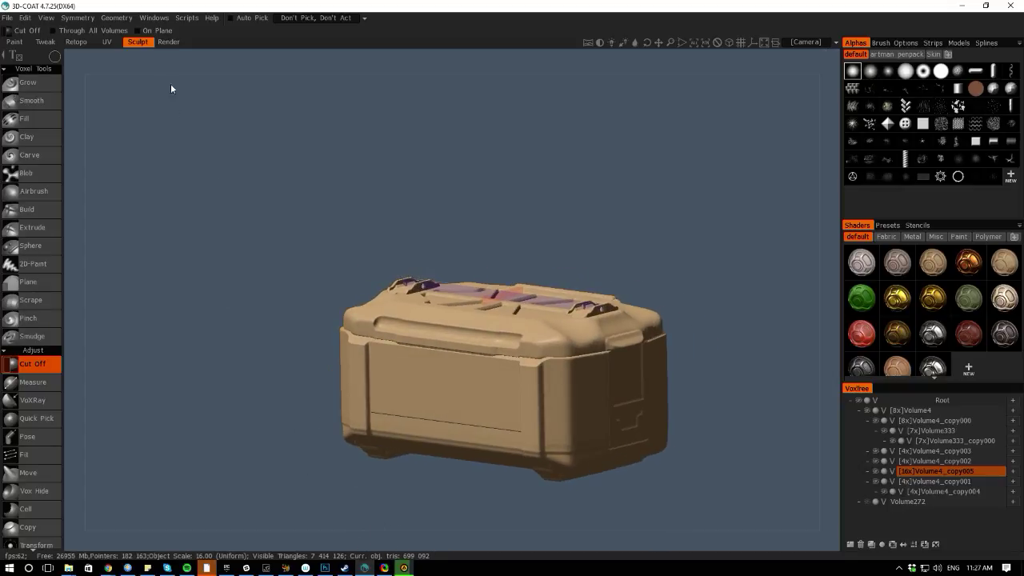
click(167, 42)
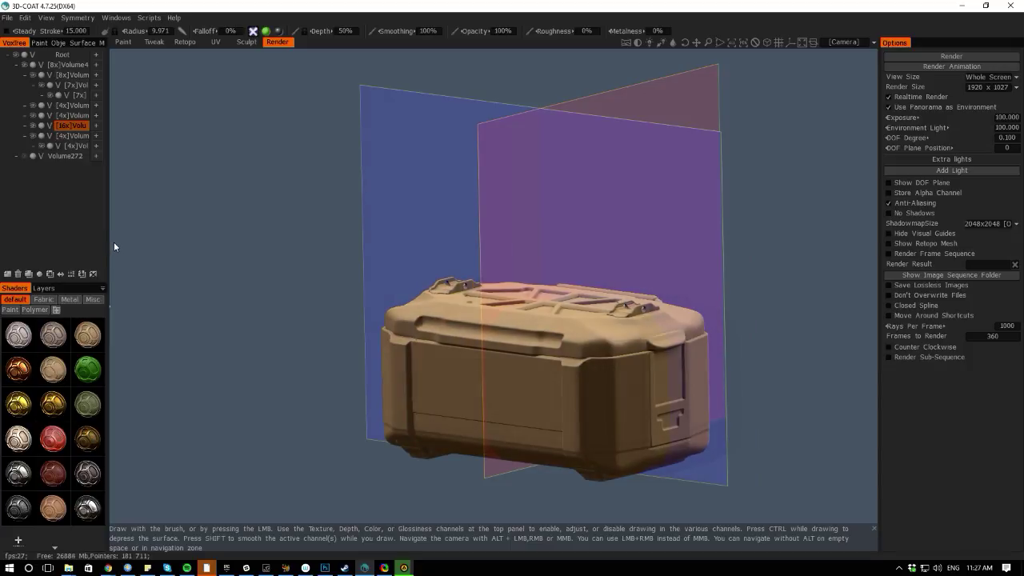
drag(115, 234, 220, 224)
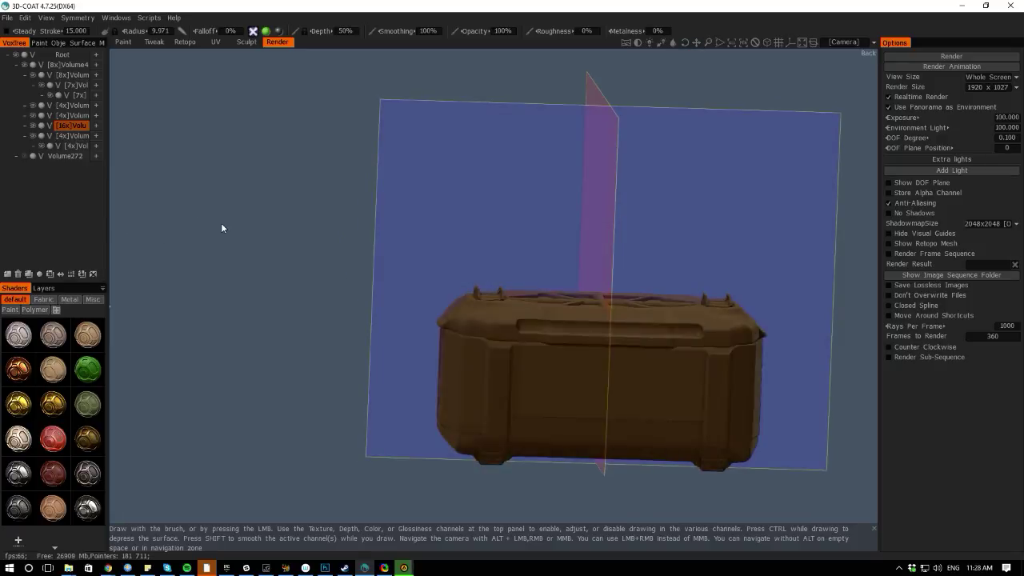
drag(141, 190, 199, 252)
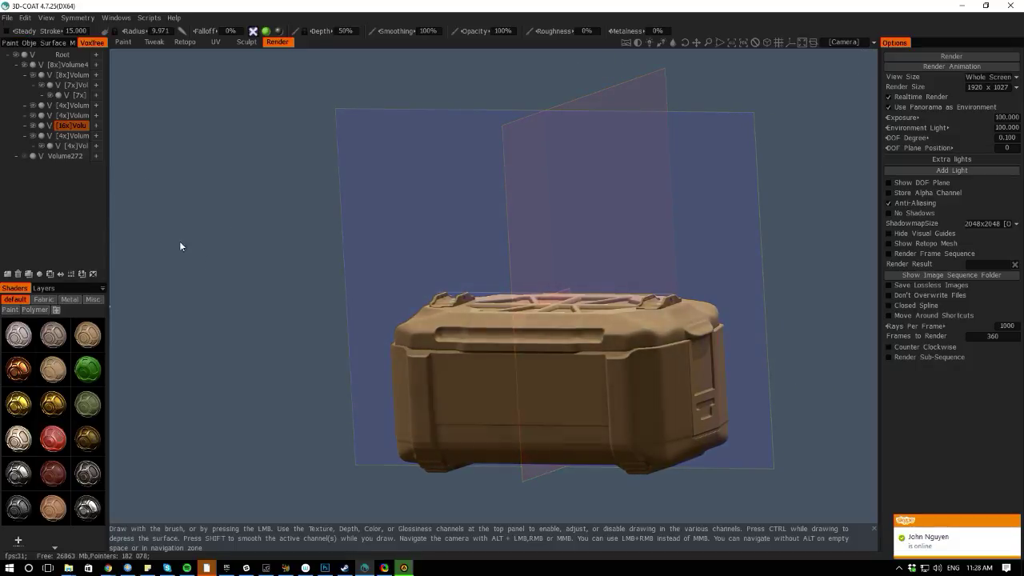
mouse_move(115, 232)
mouse_down()
mouse_move(135, 237)
mouse_move(169, 224)
mouse_move(252, 250)
mouse_up()
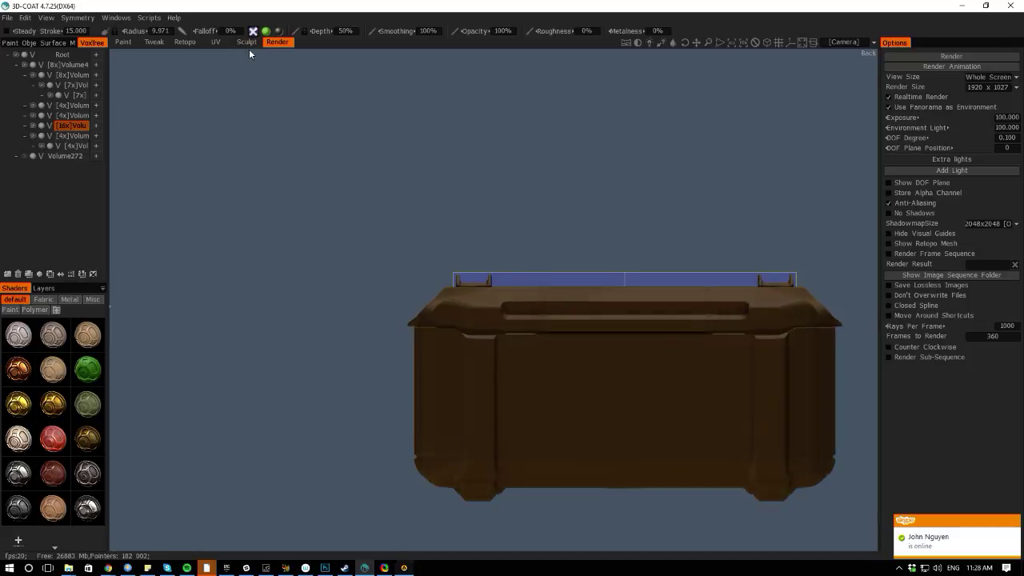
Return to the Sculpt workspace and raise the rails to a Y position of 40.965 with Transform
click(247, 44)
scroll(288, 195, up, 5)
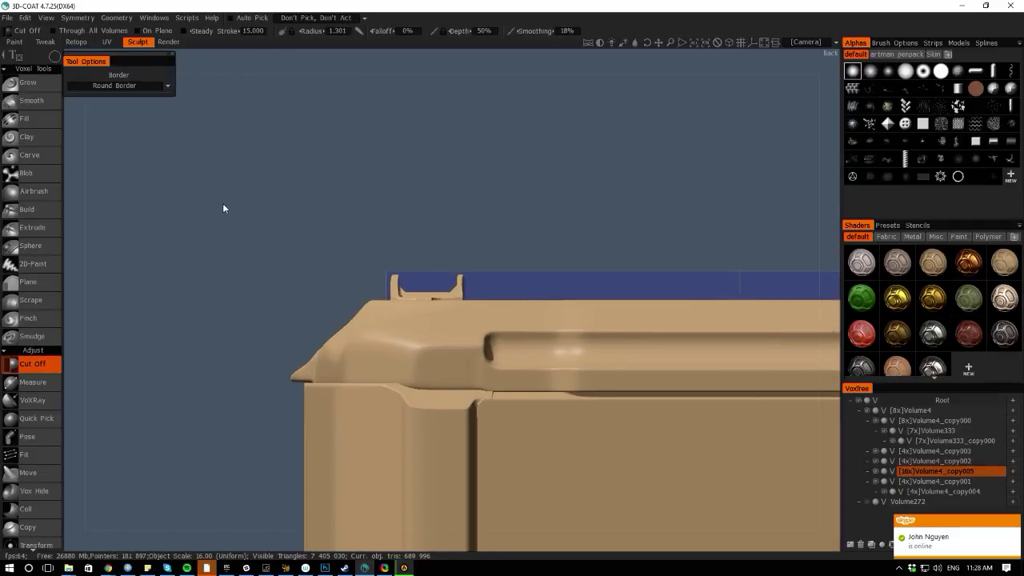
key(space)
click(410, 215)
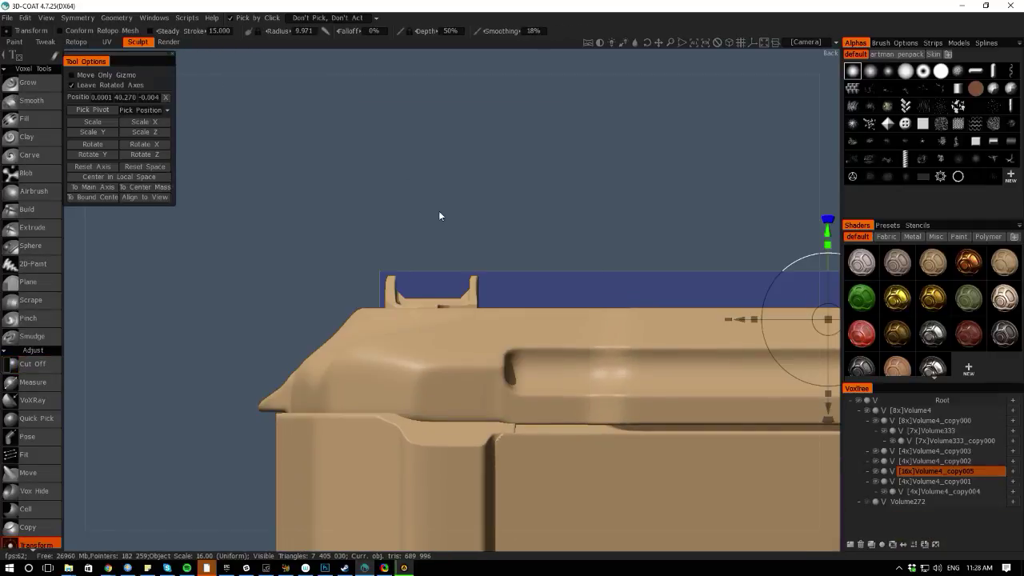
middle_drag(544, 200, 232, 173)
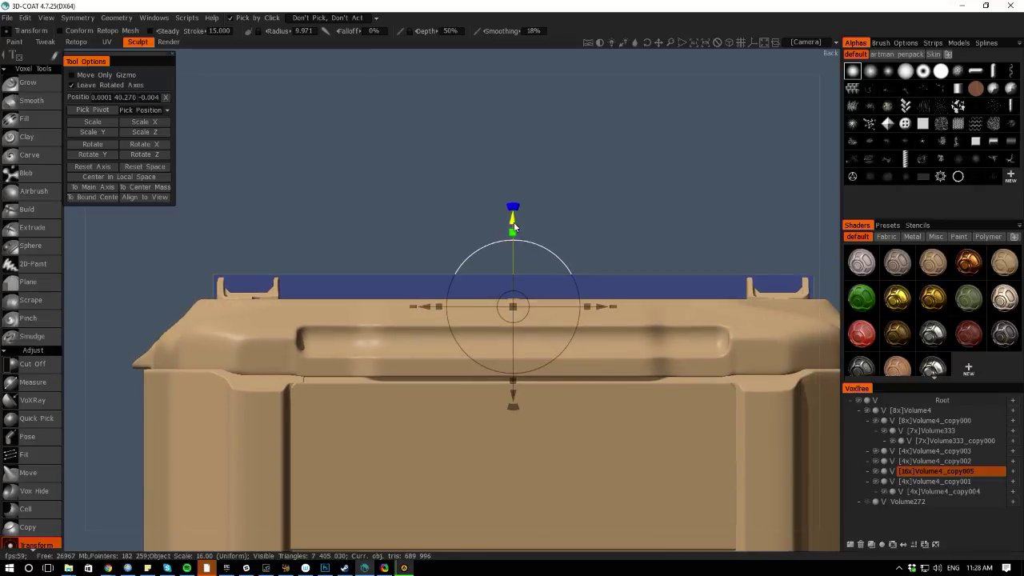
mouse_move(514, 227)
mouse_down()
mouse_move(512, 203)
mouse_move(512, 215)
mouse_up()
drag(78, 235, 133, 284)
drag(711, 326, 716, 332)
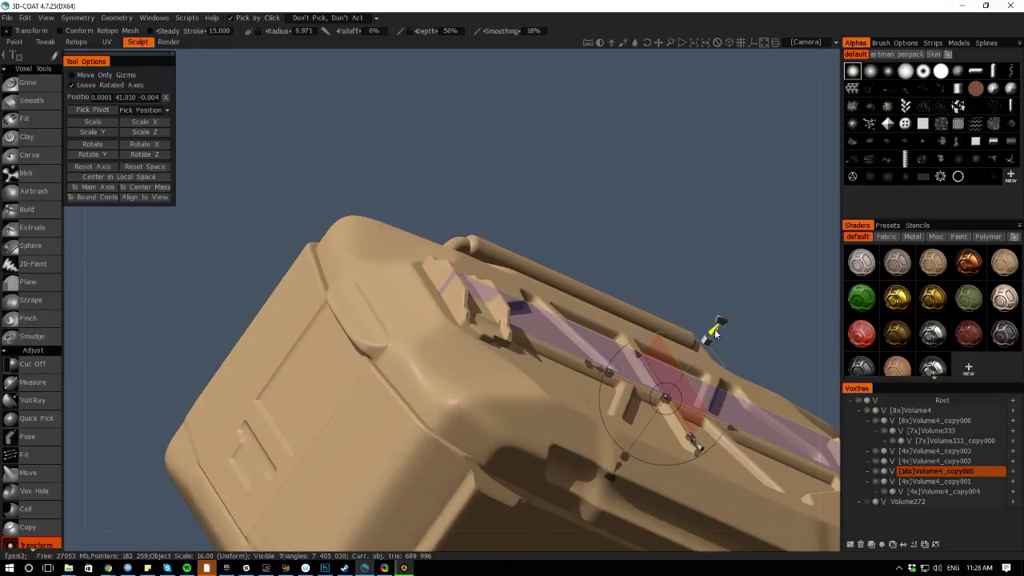
Try to shift the middle of the rails' inner walls outward to X 34.668 with Pose in top view
drag(356, 60, 245, 247)
right_drag(246, 241, 228, 288)
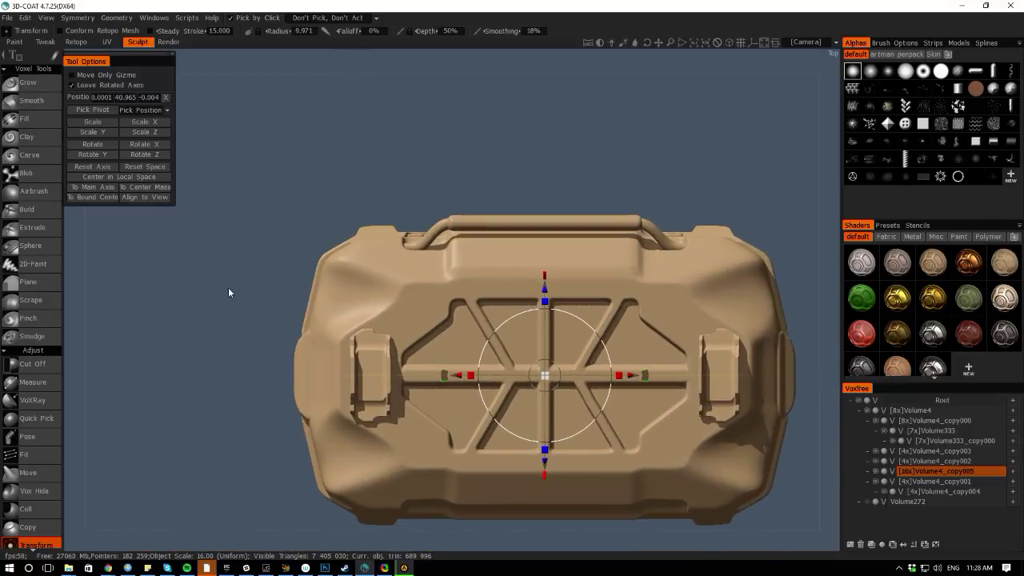
right_drag(236, 323, 276, 347)
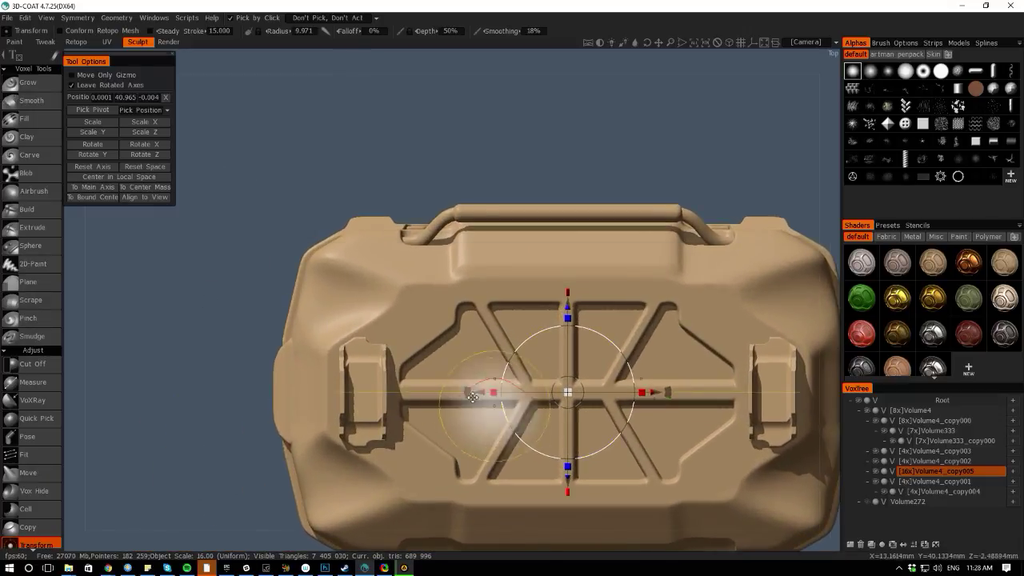
key(space)
click(385, 364)
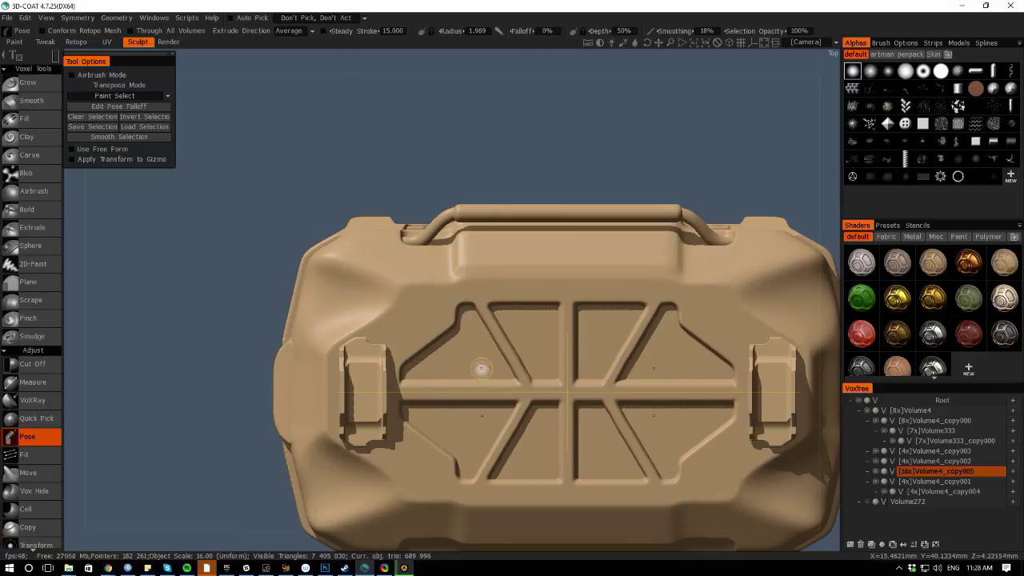
drag(479, 368, 372, 414)
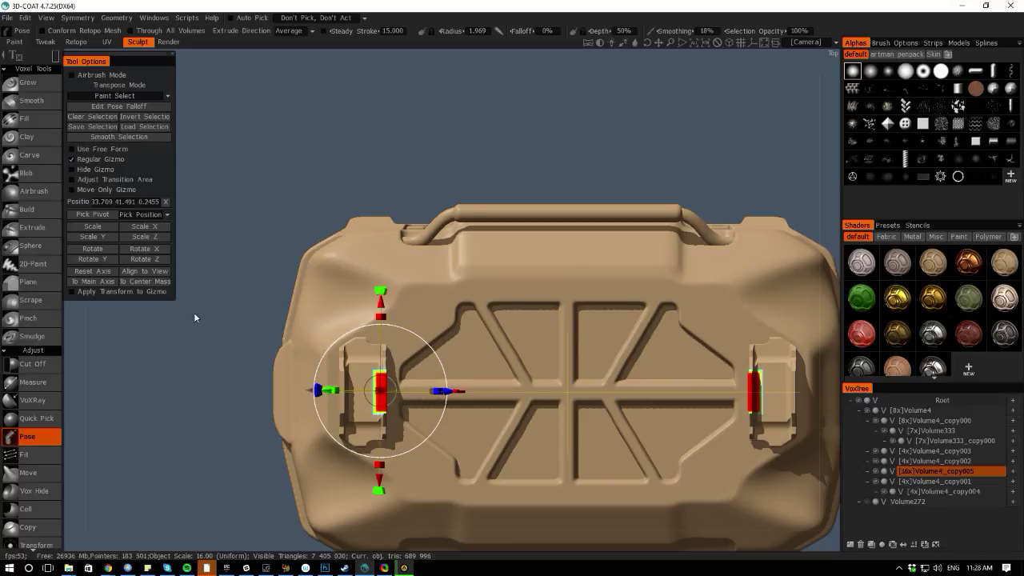
click(108, 272)
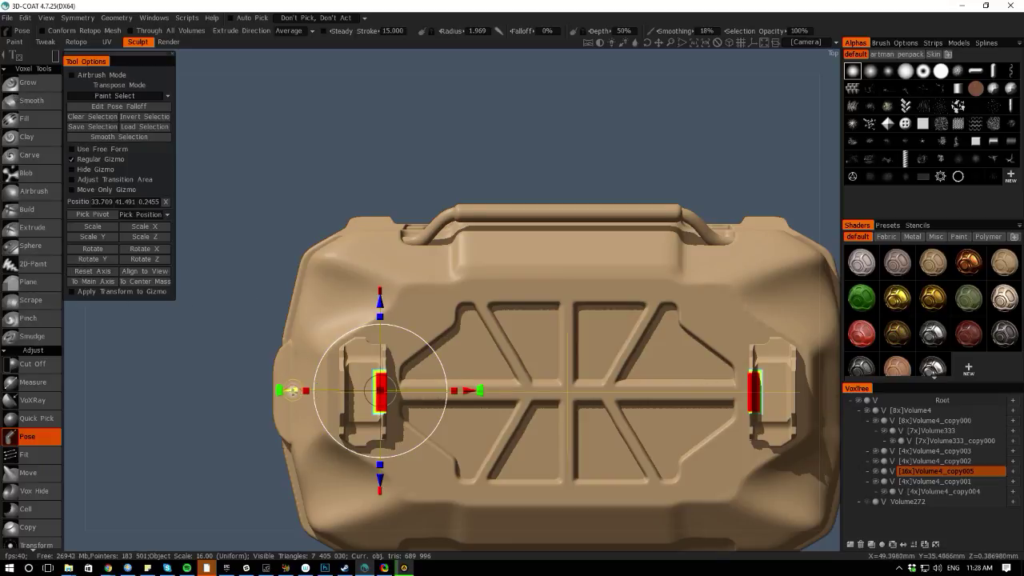
drag(282, 390, 287, 391)
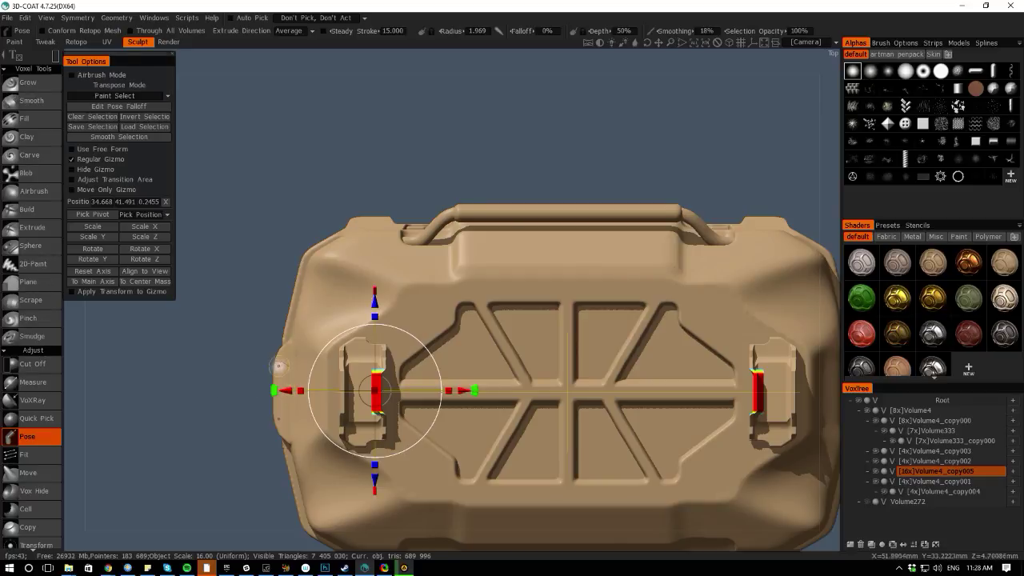
key(Return)
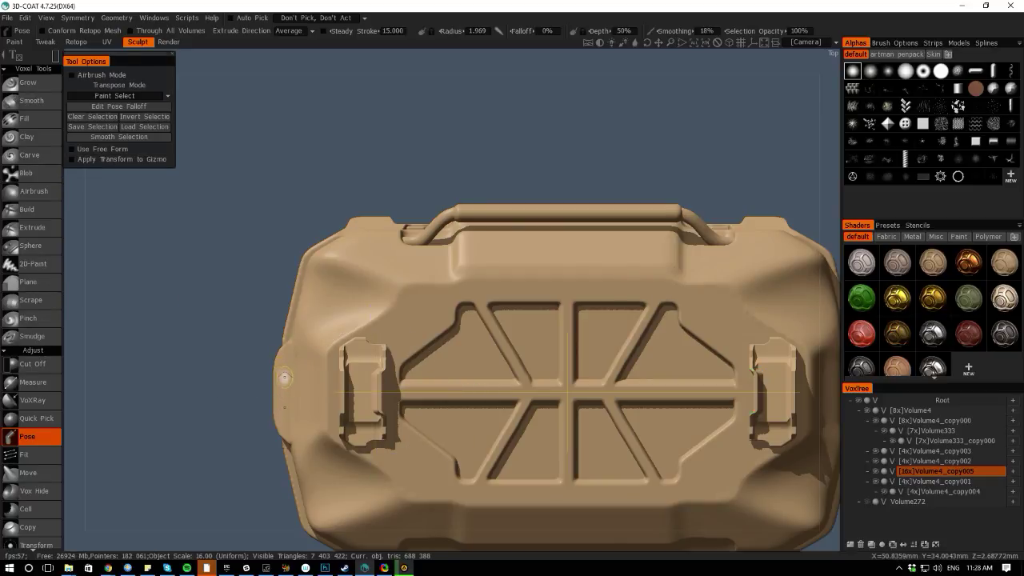
key(ctrl+z)
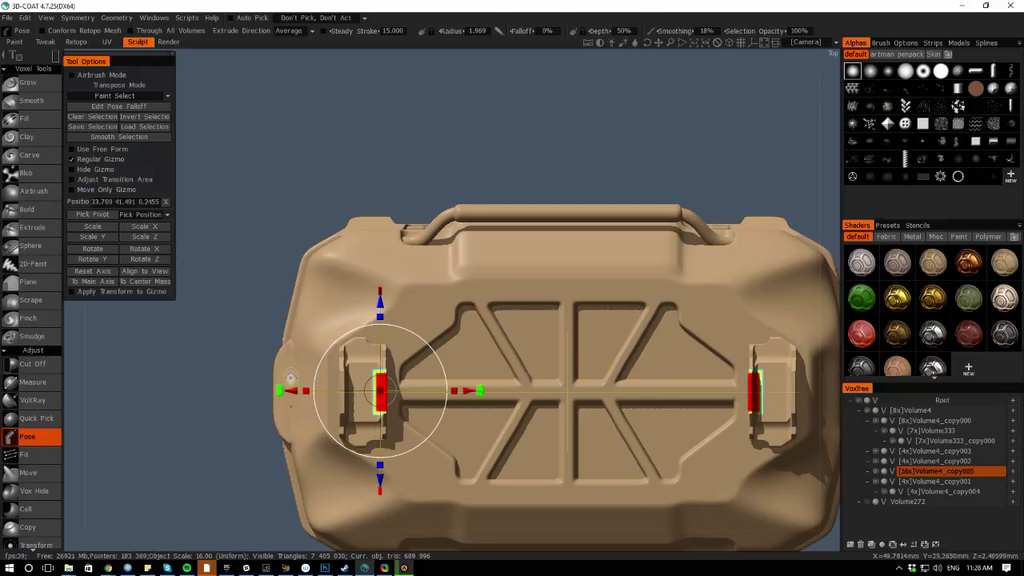
click(294, 369)
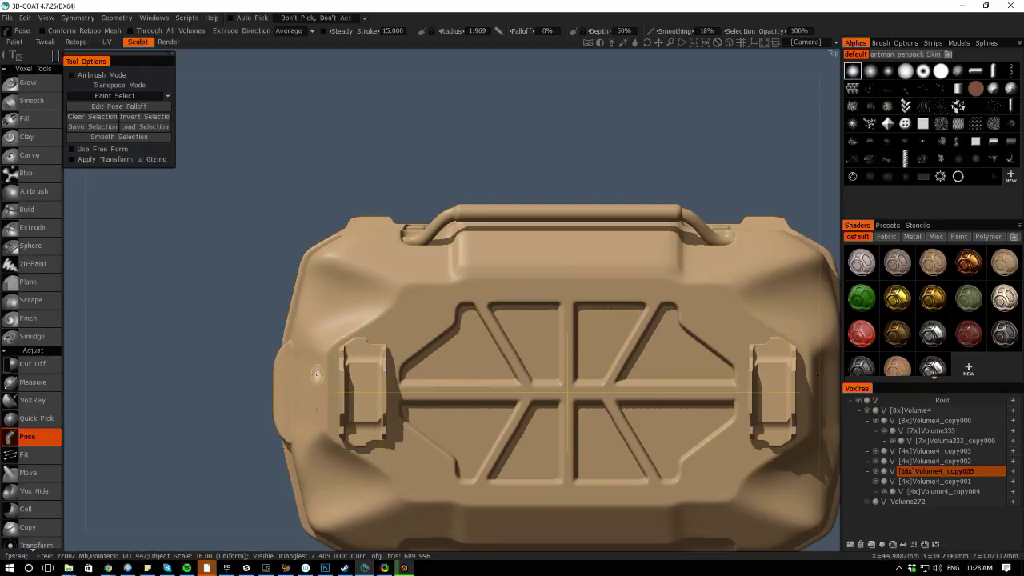
Try to shift the full-width middle band of the rails outward to X 37.181 with Pose, using reset gizmo axes
drag(326, 378, 416, 410)
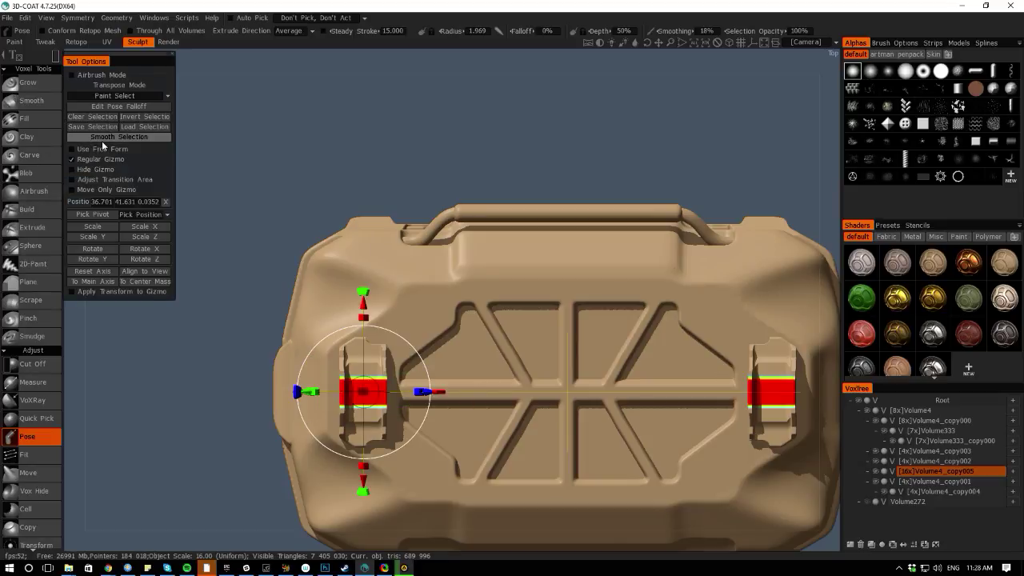
click(86, 273)
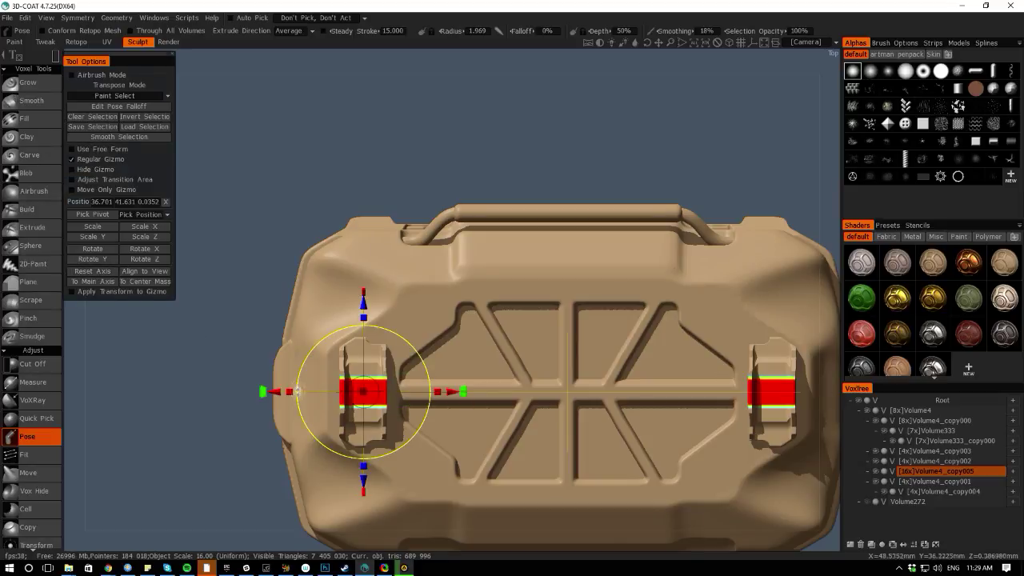
mouse_move(280, 391)
mouse_down()
mouse_move(270, 391)
mouse_move(278, 389)
mouse_up()
drag(294, 537, 242, 419)
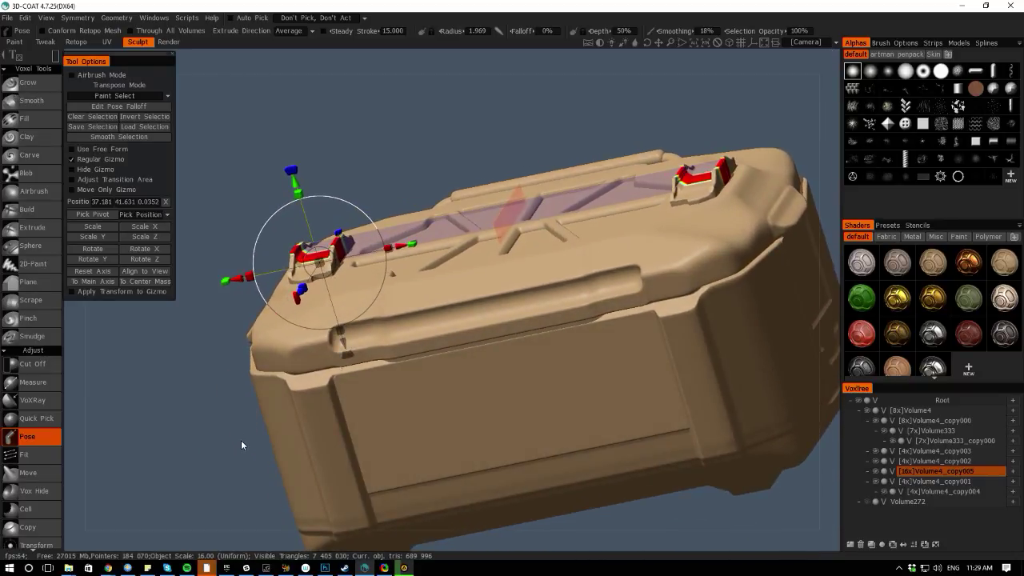
key(Return)
right_drag(212, 444, 126, 324)
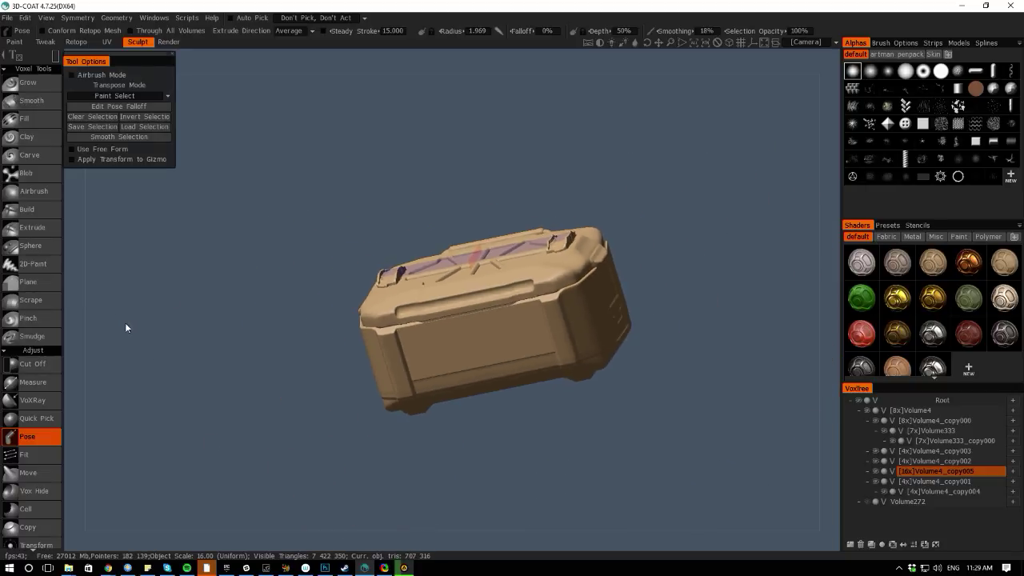
drag(93, 340, 244, 414)
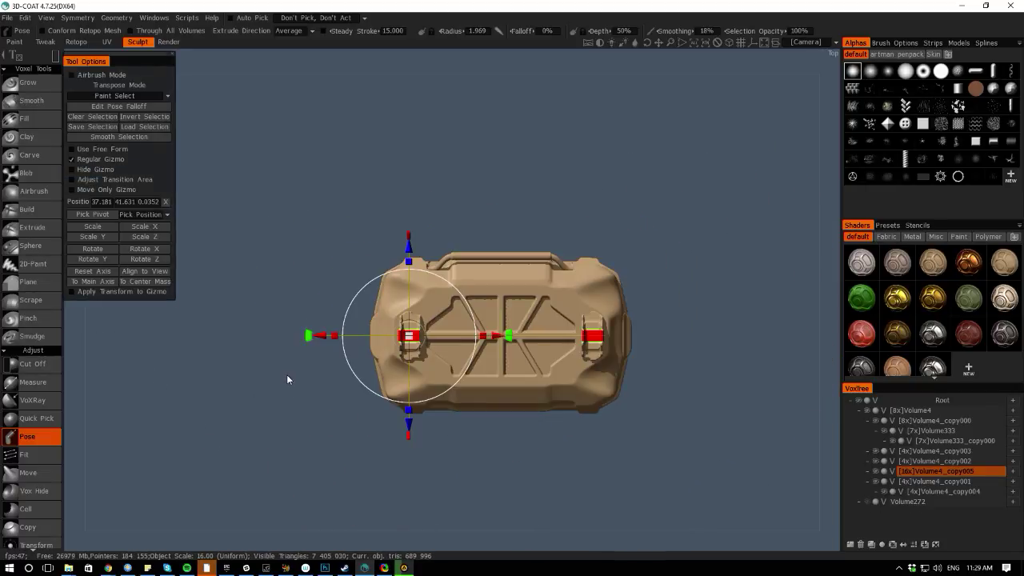
scroll(279, 376, up, 3)
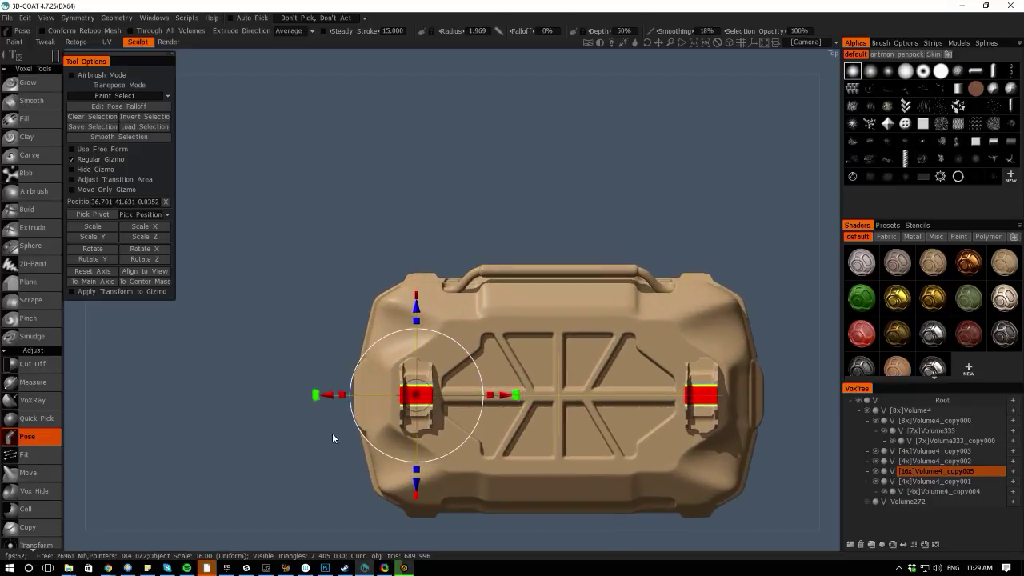
key(ctrl+d)
Shorten the rails along the Z axis with Transform and lower them to a Y position of 40.411
key(space)
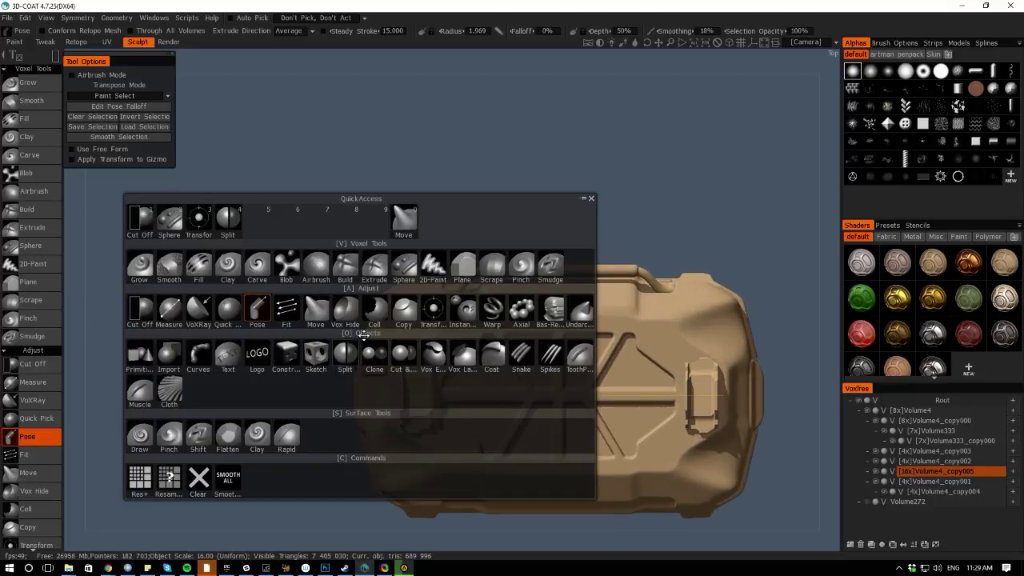
click(432, 311)
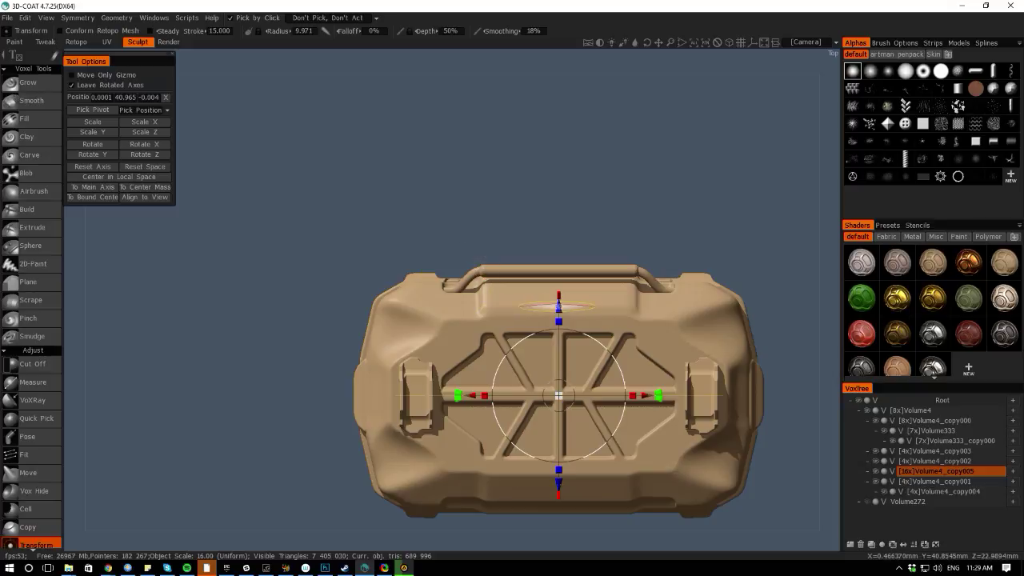
drag(558, 314, 559, 308)
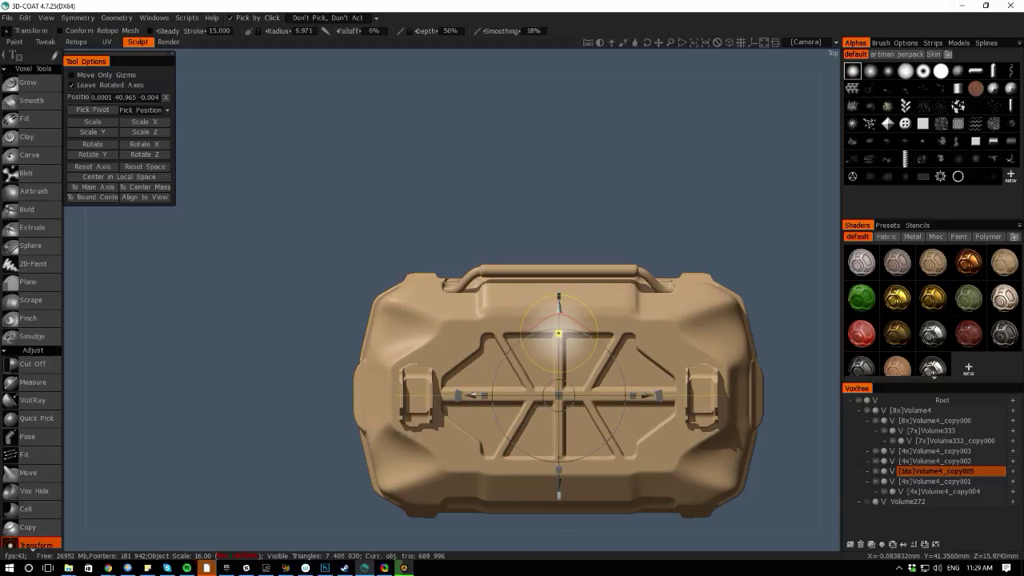
drag(373, 529, 200, 380)
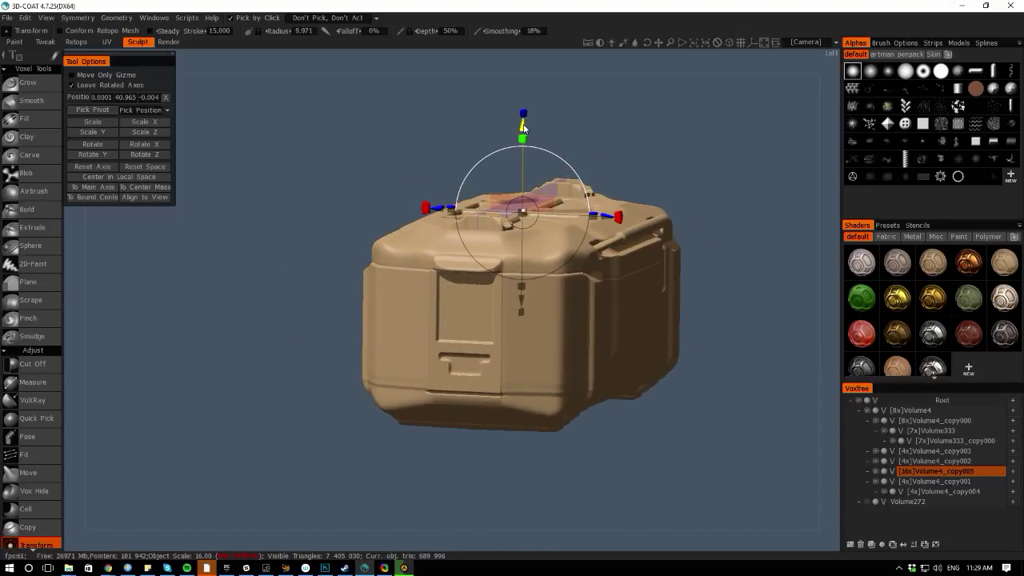
drag(524, 128, 524, 131)
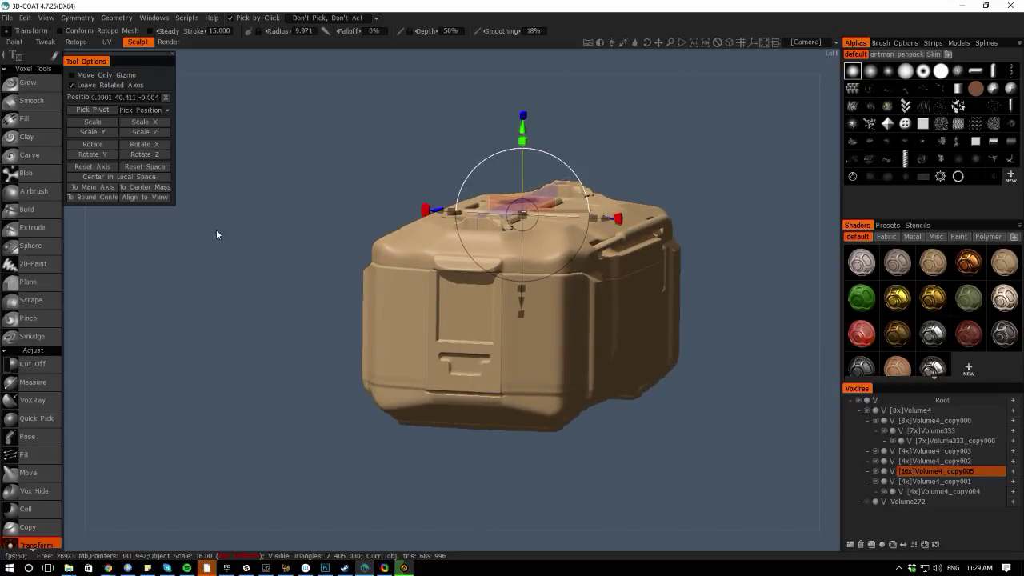
Select the side handle's grip bar in top view for editing
drag(77, 293, 161, 269)
drag(78, 339, 342, 376)
right_drag(341, 371, 160, 63)
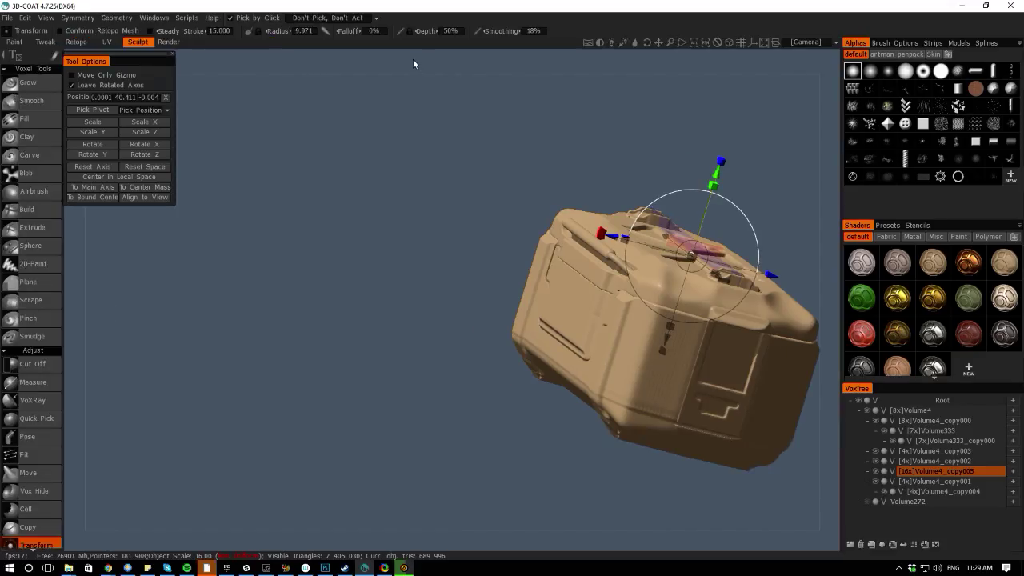
drag(412, 60, 328, 219)
click(499, 320)
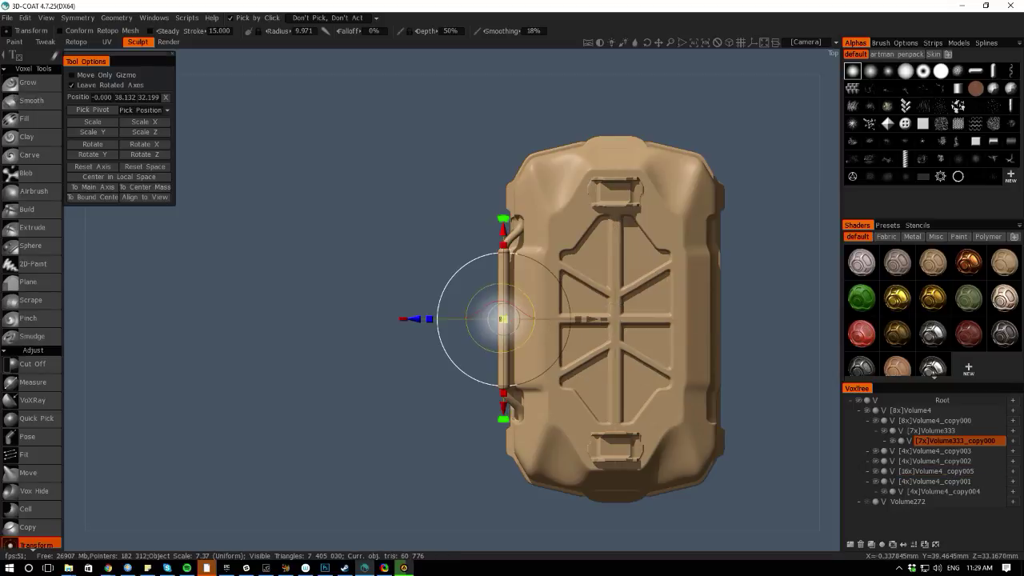
Try to pull the handle grip outward with the Move brush in top view, using progressively smaller radii
key(space)
click(448, 270)
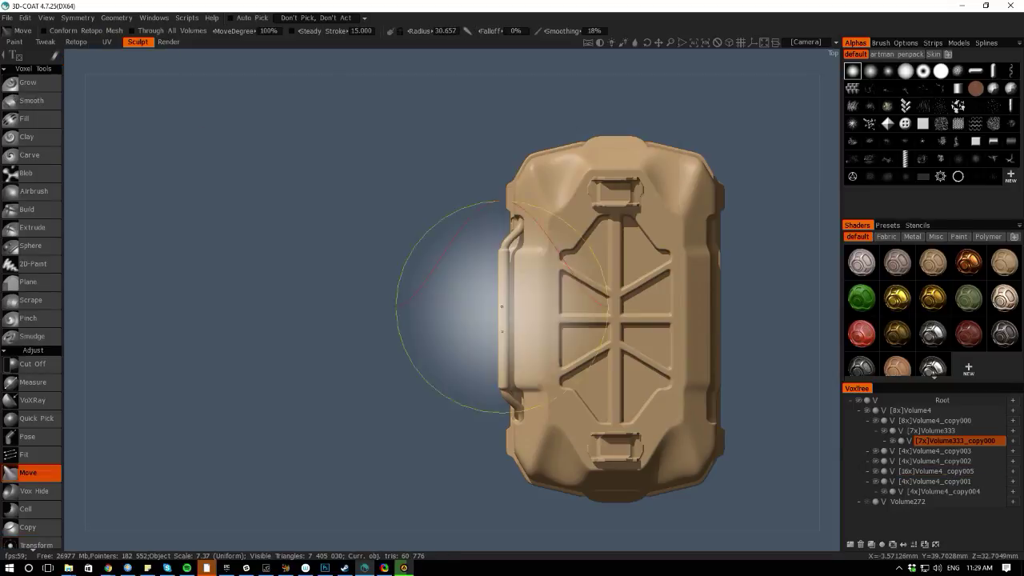
mouse_move(502, 314)
right_down()
mouse_move(542, 314)
mouse_move(468, 315)
mouse_move(479, 315)
right_up()
drag(506, 317, 497, 316)
key(ctrl+z)
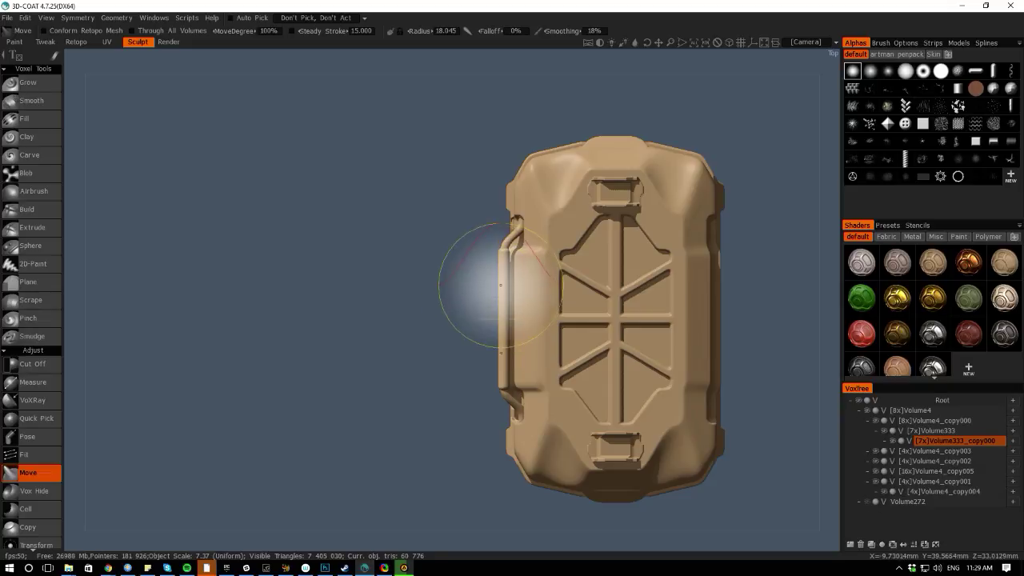
right_drag(501, 284, 465, 277)
mouse_move(502, 277)
mouse_down()
mouse_move(488, 278)
mouse_move(495, 296)
mouse_up()
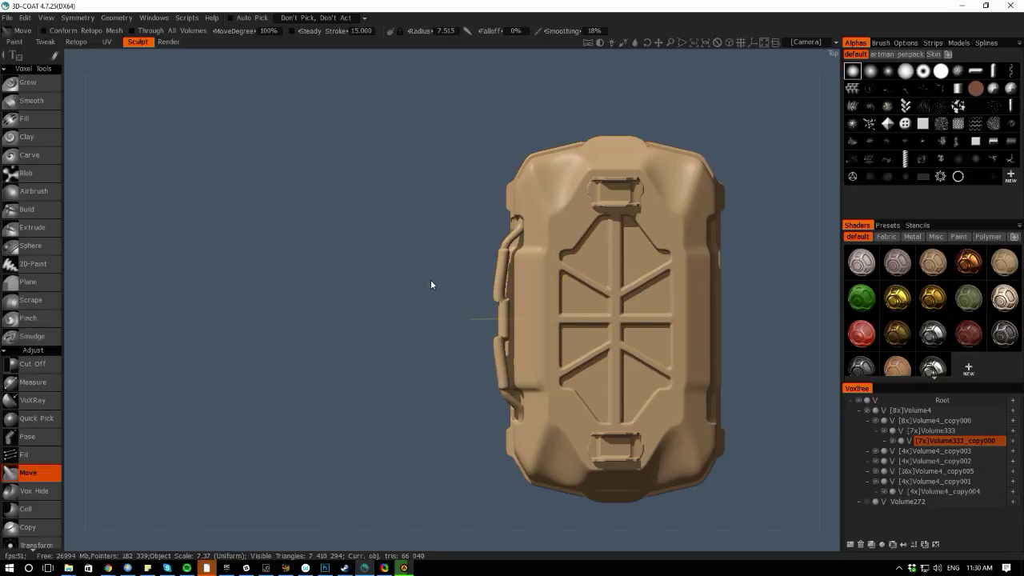
Shift the whole handle grip outward from the crate with Transform to a Z position of about 35.6
key(space)
click(449, 303)
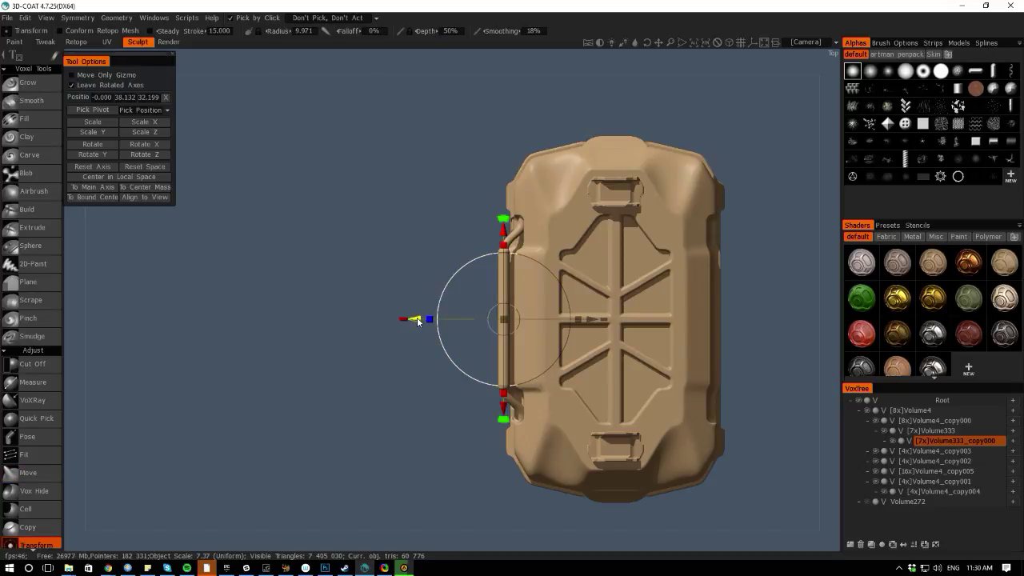
drag(416, 320, 405, 322)
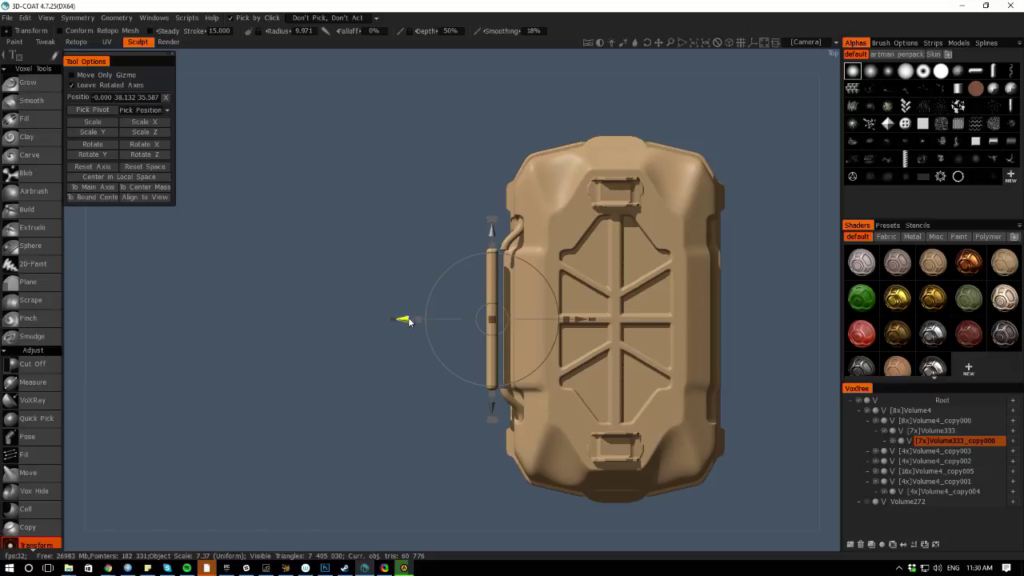
drag(406, 320, 404, 320)
Pull the ends of the handle's bent arms outward with the Move brush so they meet the shifted grip
key(h)
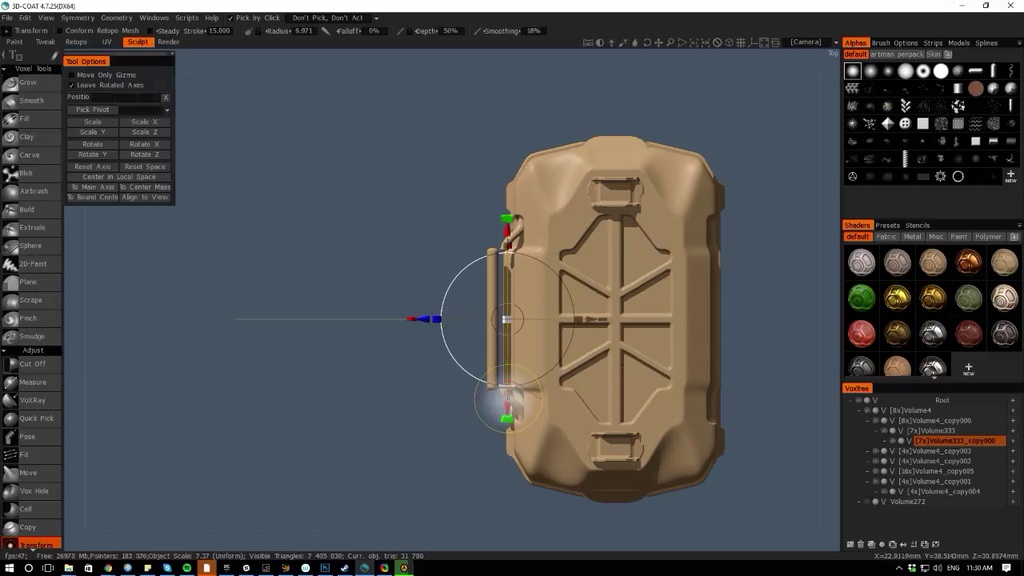
key(space)
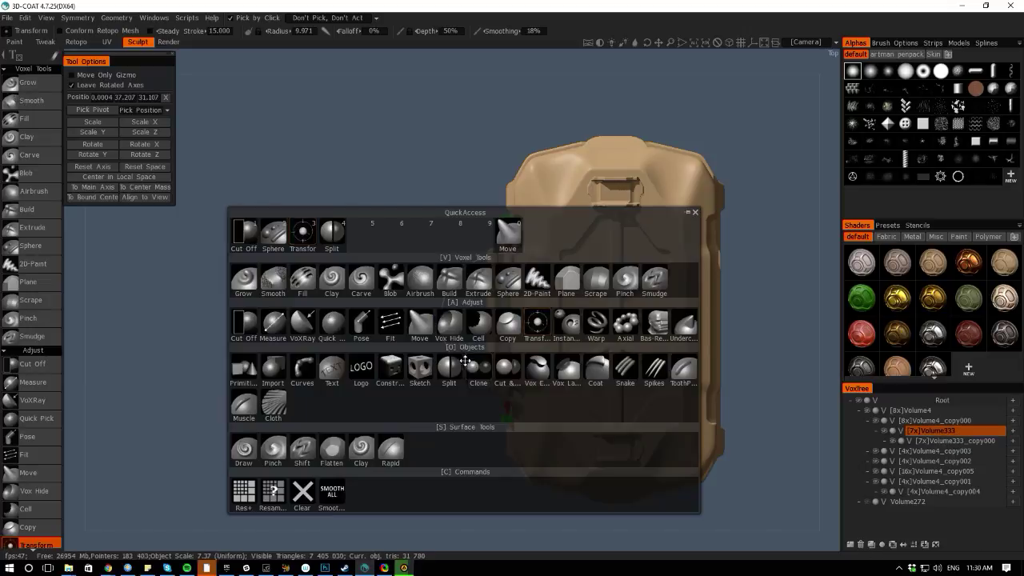
click(420, 327)
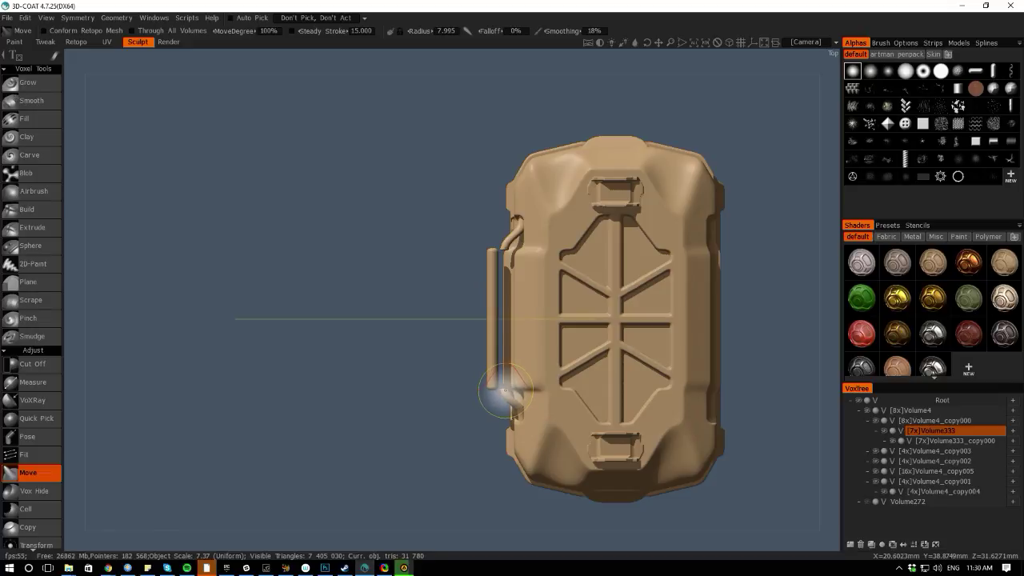
drag(505, 391, 490, 391)
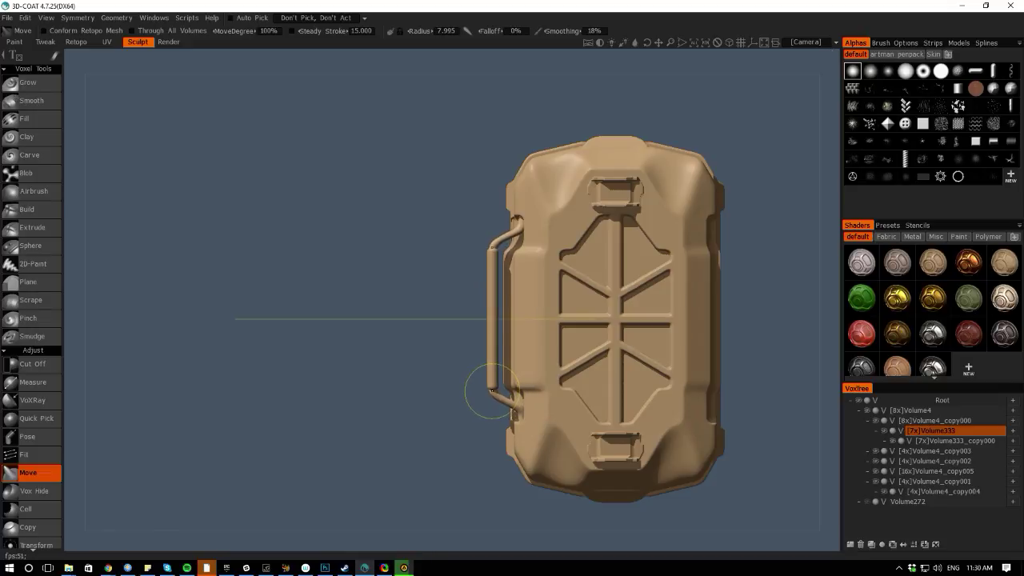
Pick the handle grip in a close front view and activate Pose for it
drag(384, 483, 302, 174)
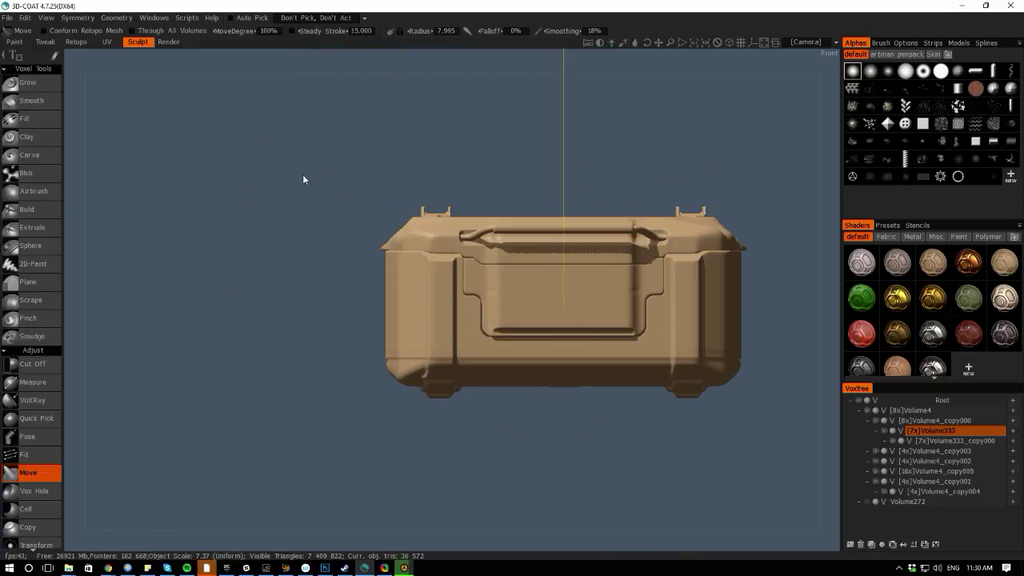
scroll(411, 304, up, 4)
middle_drag(361, 127, 213, 200)
drag(213, 200, 437, 245)
key(space)
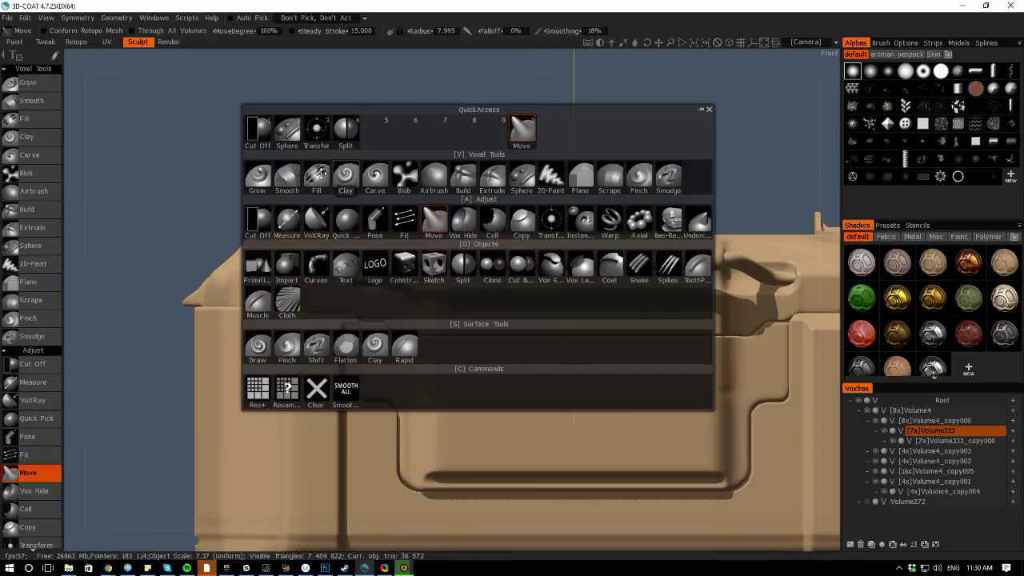
key(space)
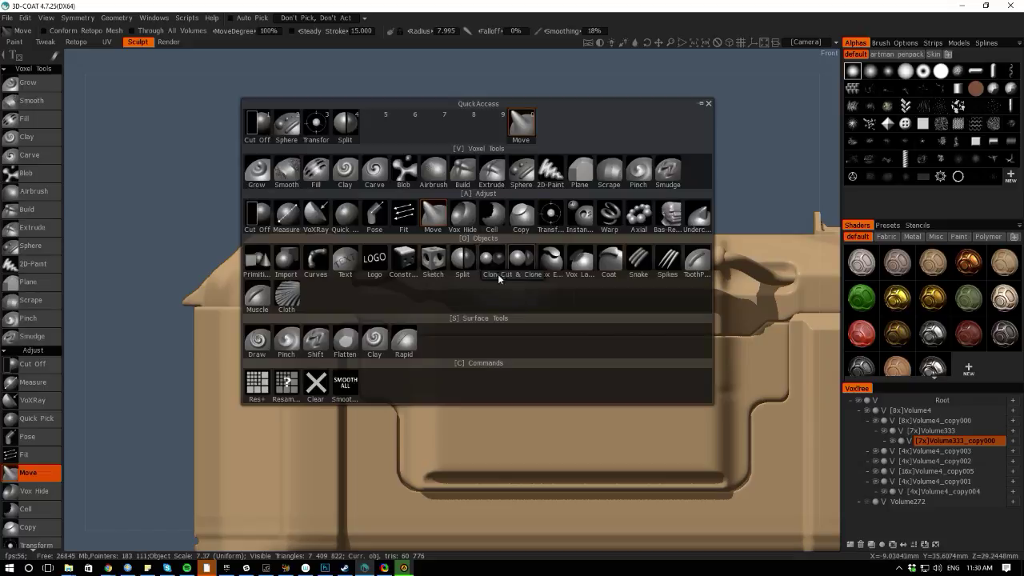
click(374, 217)
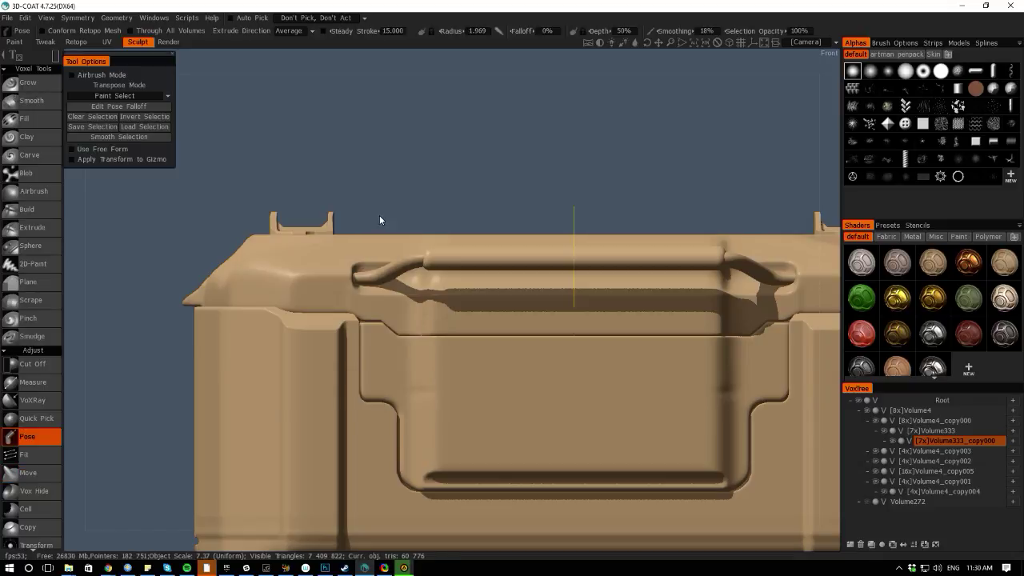
click(468, 256)
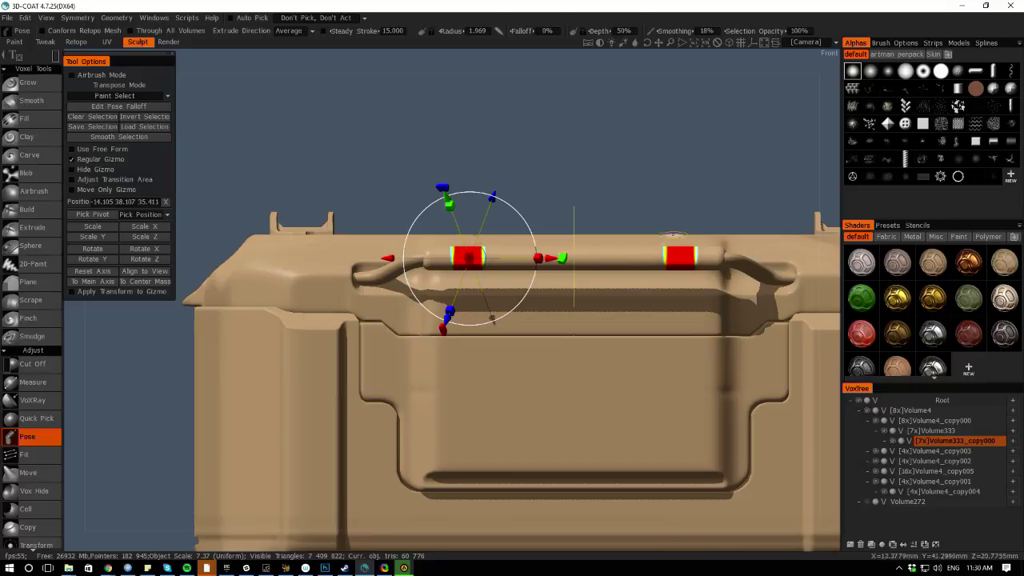
click(704, 277)
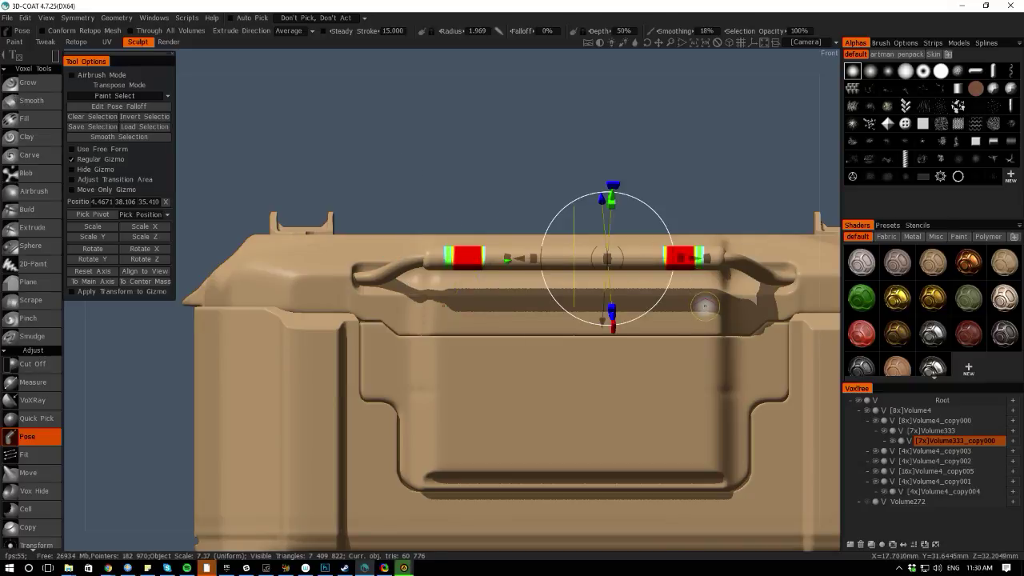
key(ctrl+d)
Mark a narrow band near each end of the grip with Pose, reset the gizmo axes and pinch the bands into grooves
click(692, 255)
key(ctrl+s)
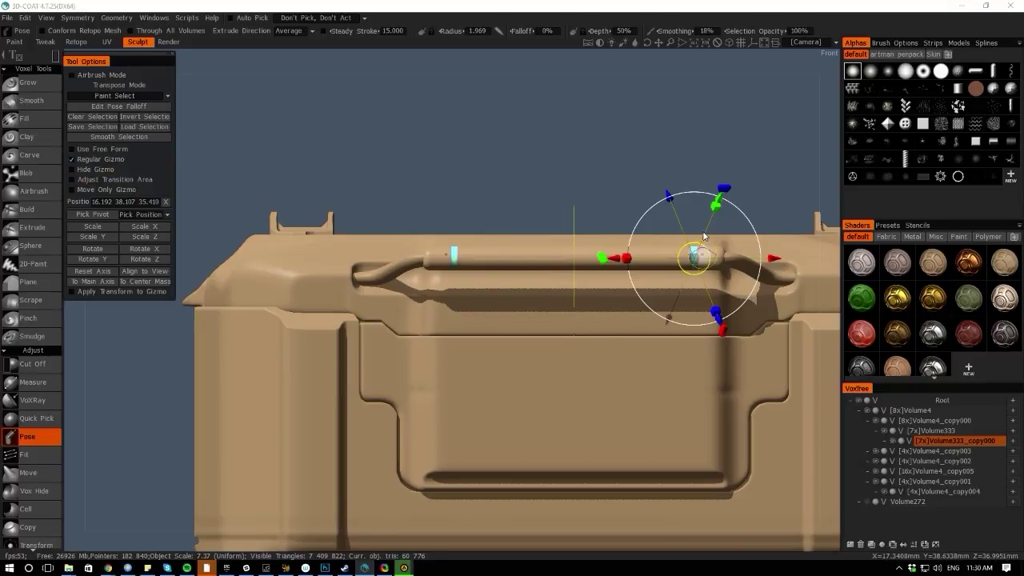
click(474, 282)
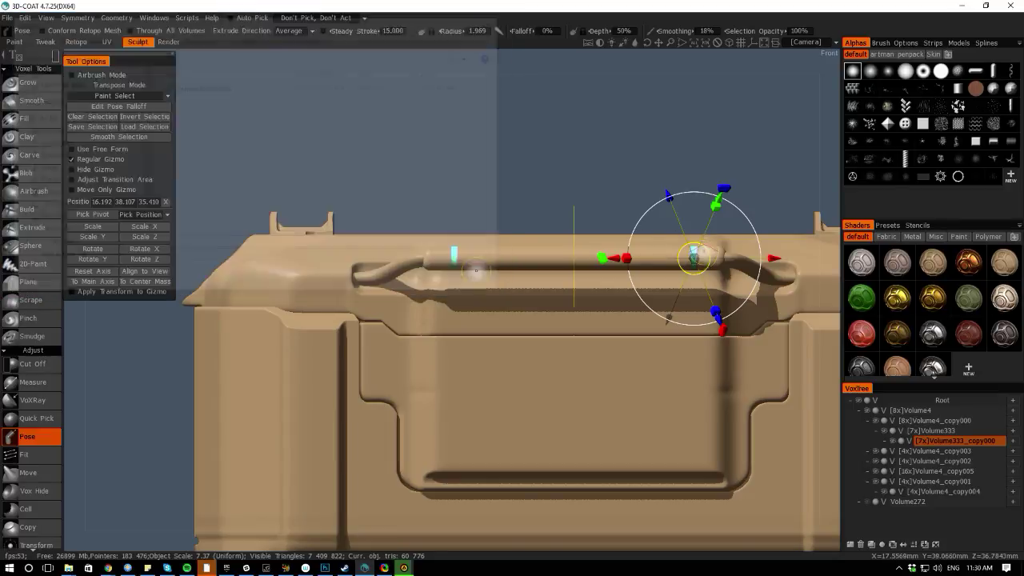
click(684, 201)
drag(698, 239, 706, 291)
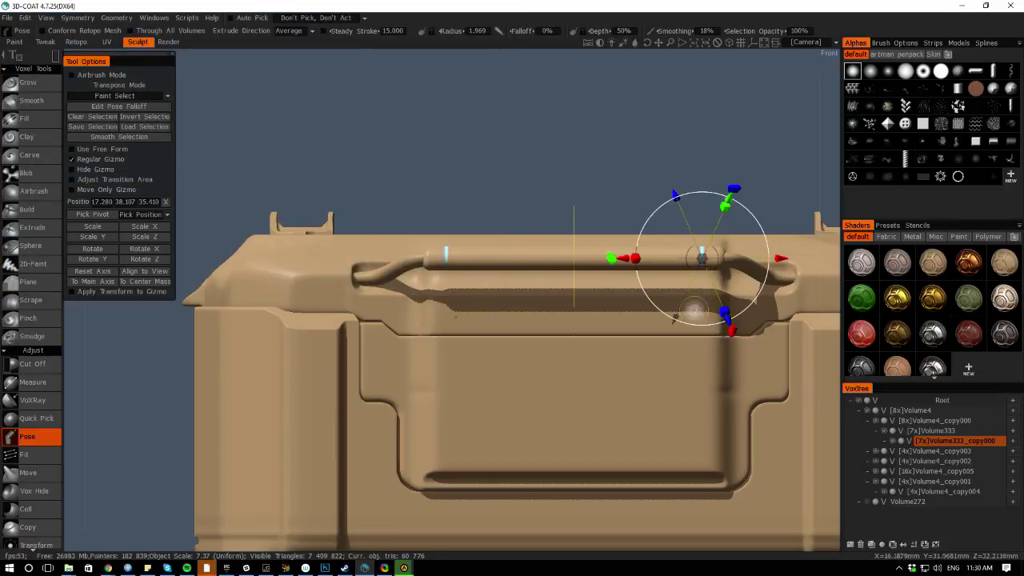
click(92, 271)
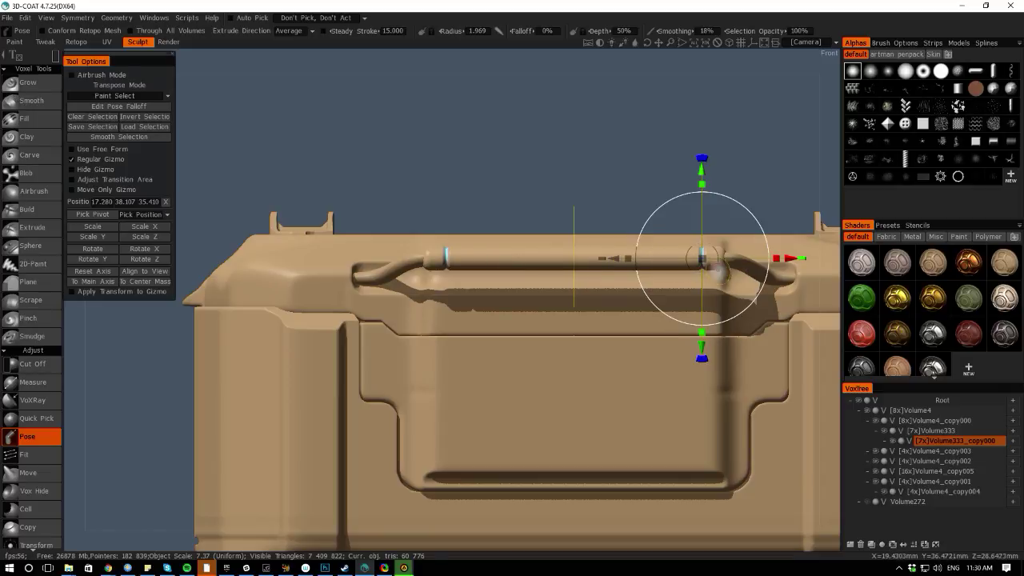
key(Return)
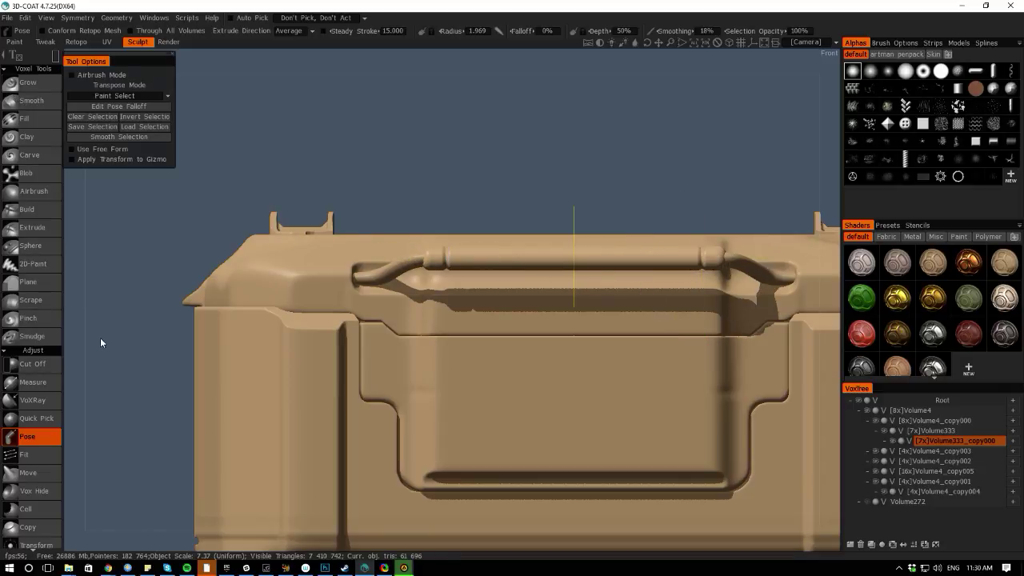
Mark a strip along the front panel's bottom edge with Pose in front view and raise it to a Y position of 8.531
ctrl+drag(112, 346, 124, 388)
drag(74, 314, 98, 367)
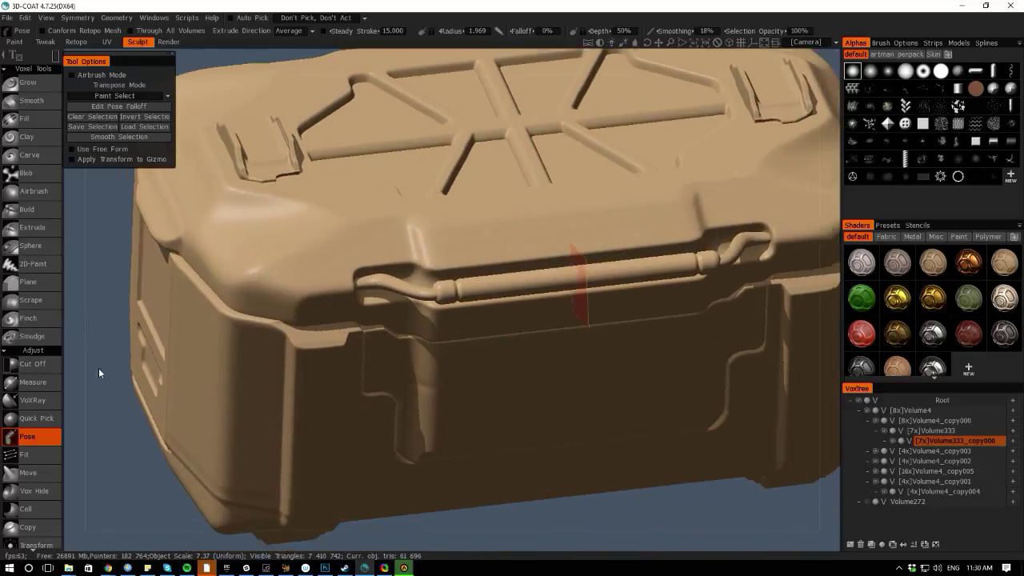
right_drag(98, 369, 228, 412)
drag(381, 522, 280, 370)
right_drag(280, 367, 322, 399)
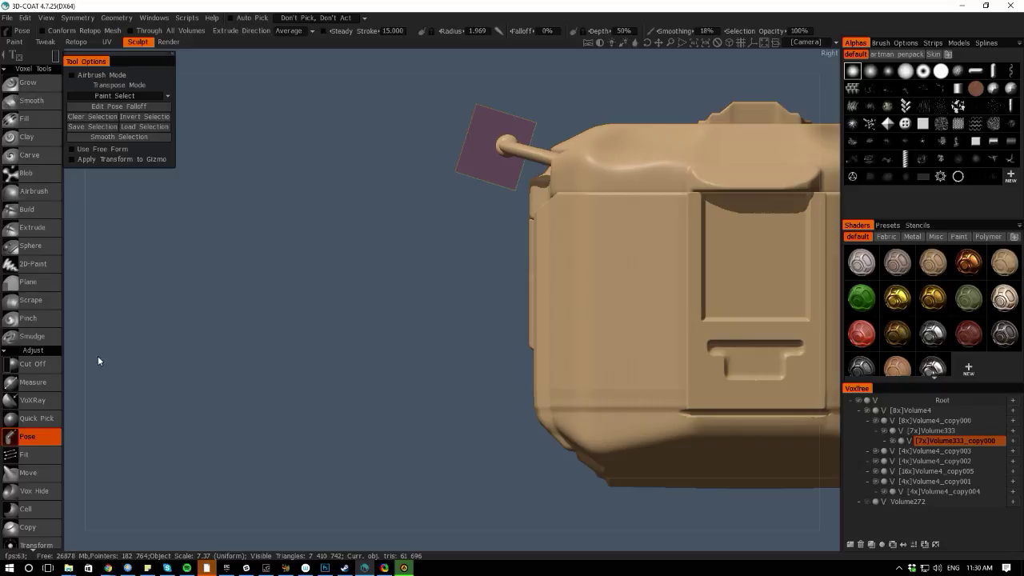
drag(97, 361, 226, 347)
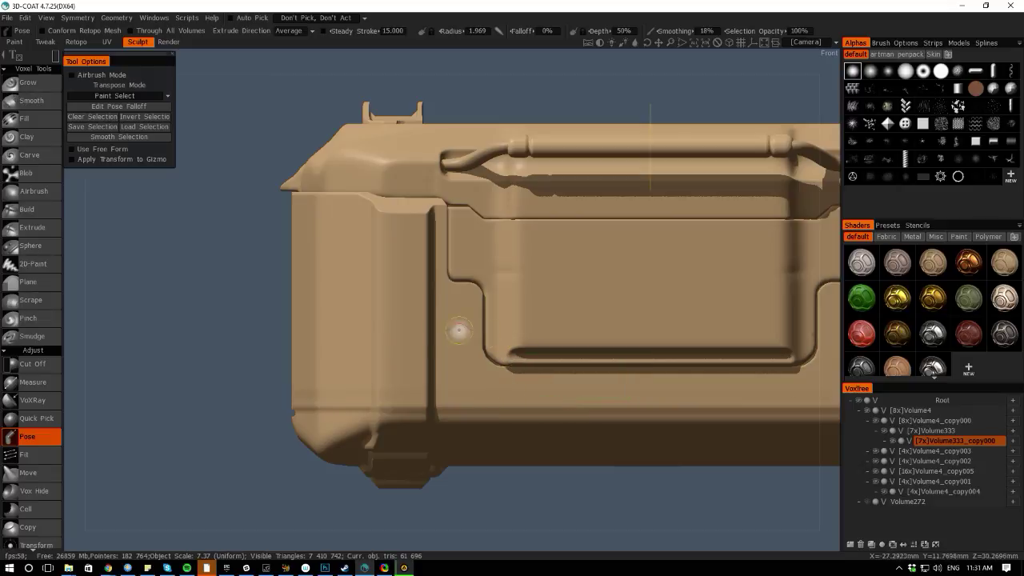
key(h)
drag(769, 390, 525, 357)
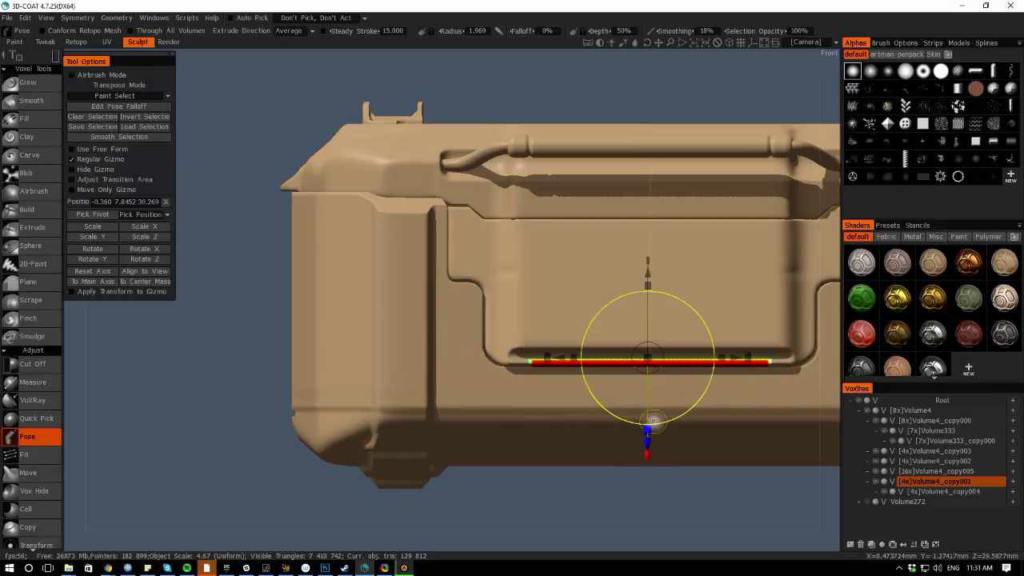
mouse_move(648, 432)
mouse_down()
mouse_move(648, 446)
mouse_move(646, 437)
mouse_up()
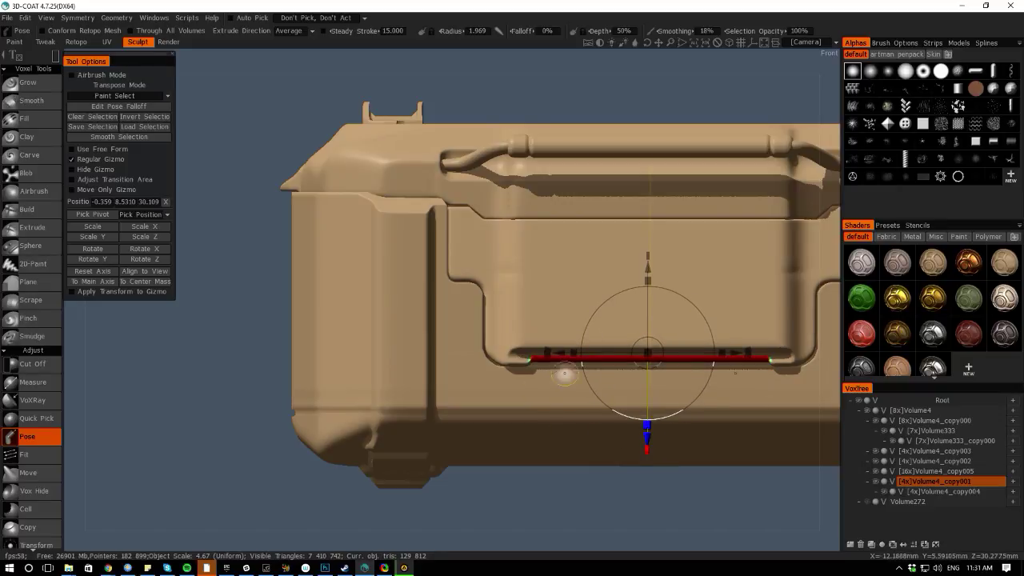
Mark the crate body's strip just below the front panel, raise it with Pose to a Y position of 8.9466, and clear the selection
key(h)
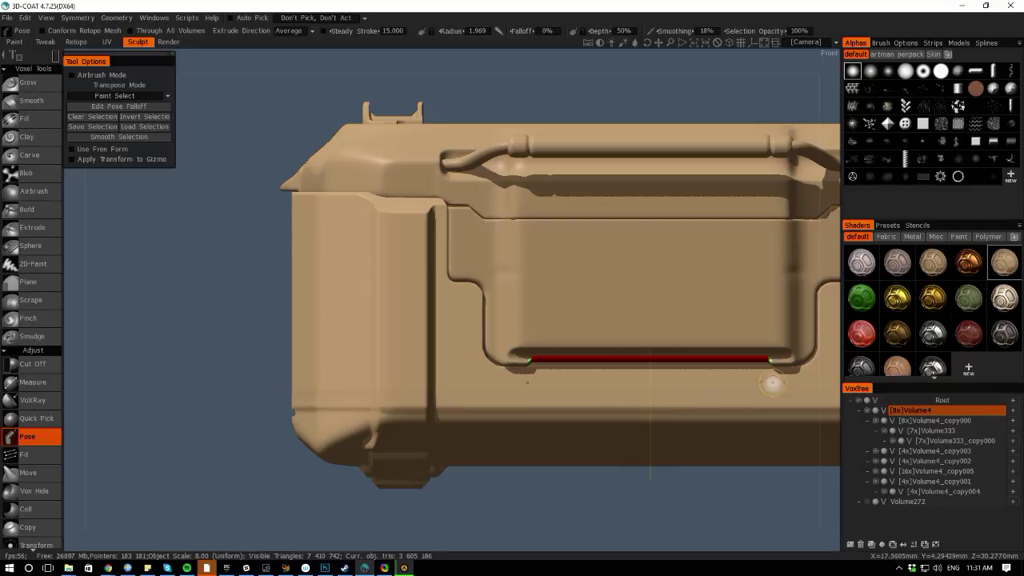
drag(757, 372, 535, 364)
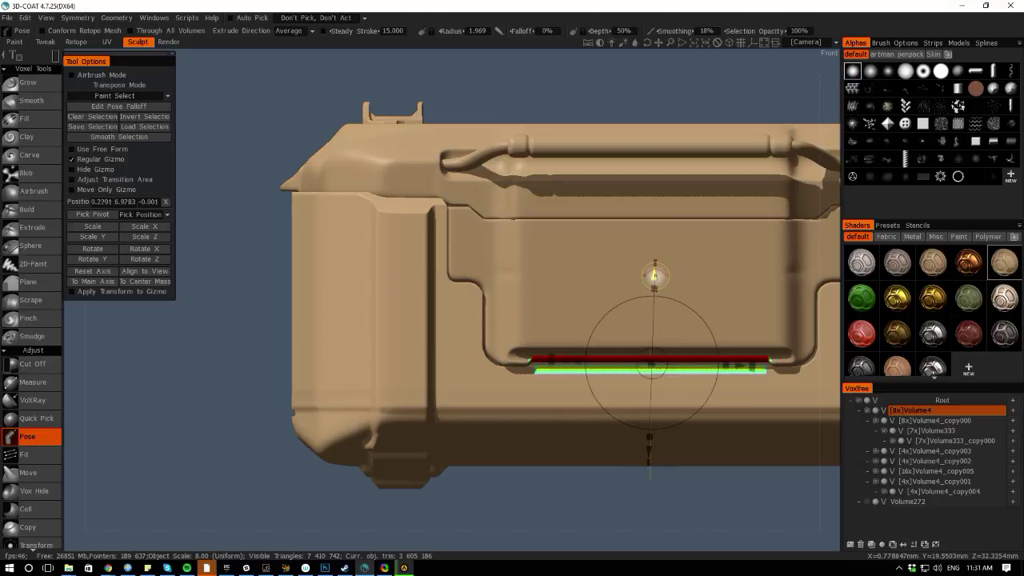
drag(655, 276, 655, 264)
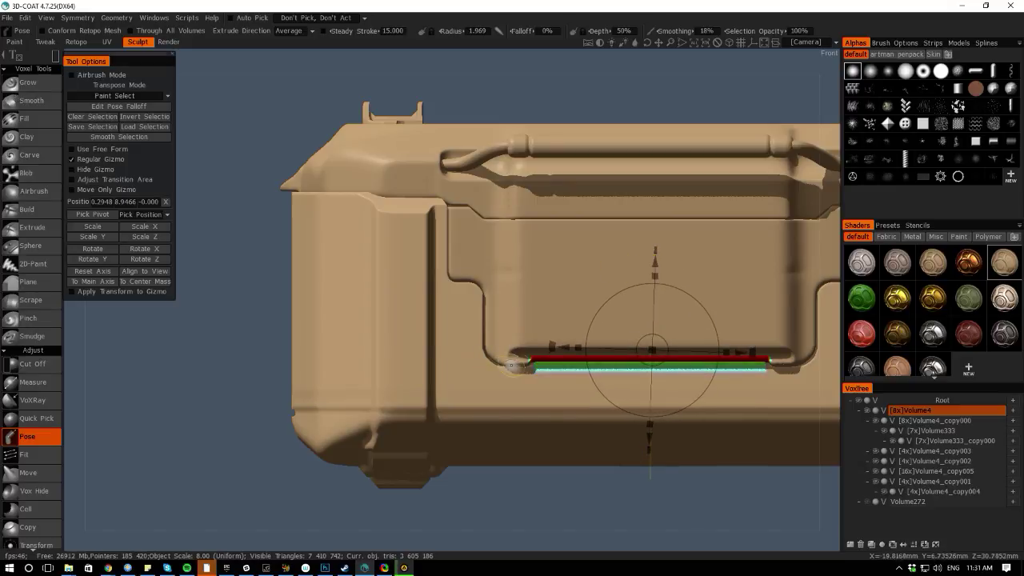
drag(75, 359, 2, 230)
drag(383, 68, 305, 250)
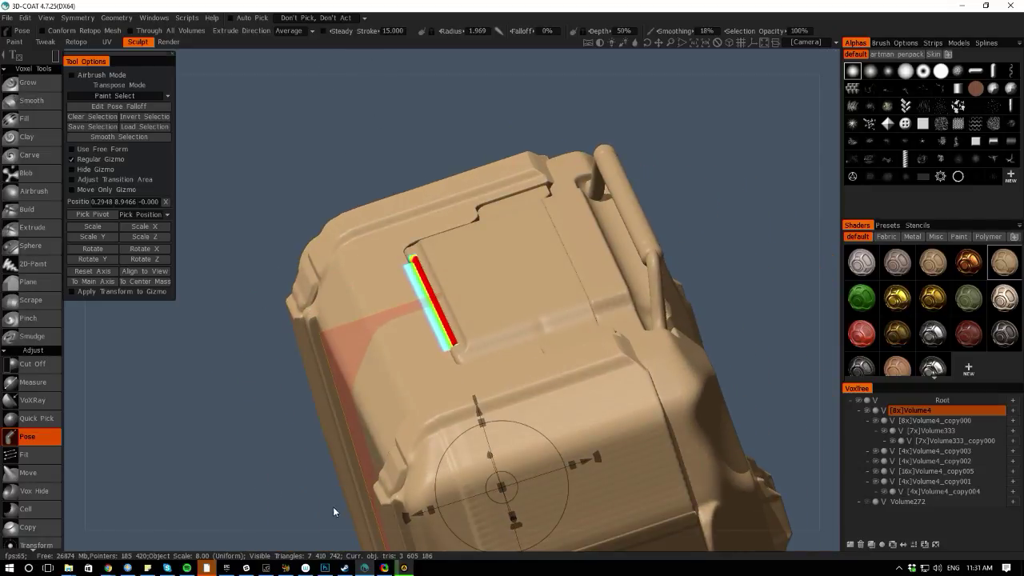
key(ctrl+z)
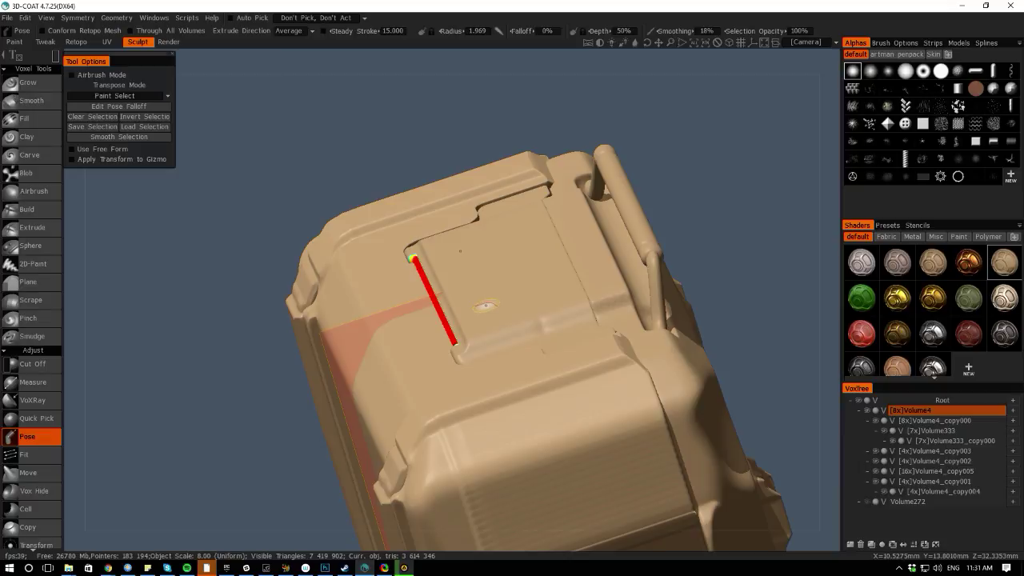
Clear the front panel's Pose selection and review the whole crate from the front and at an angle
key(h)
click(122, 333)
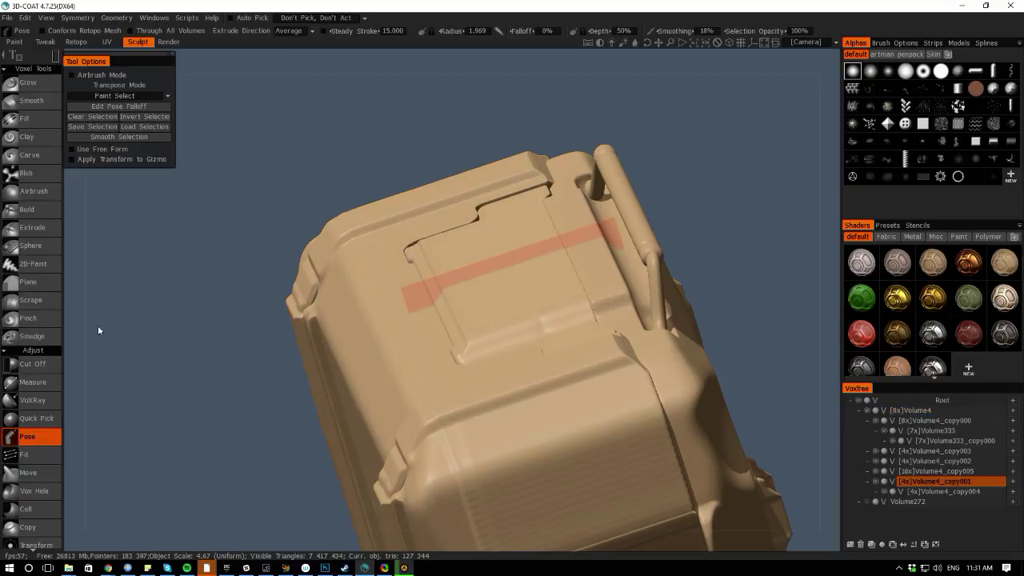
drag(97, 325, 156, 362)
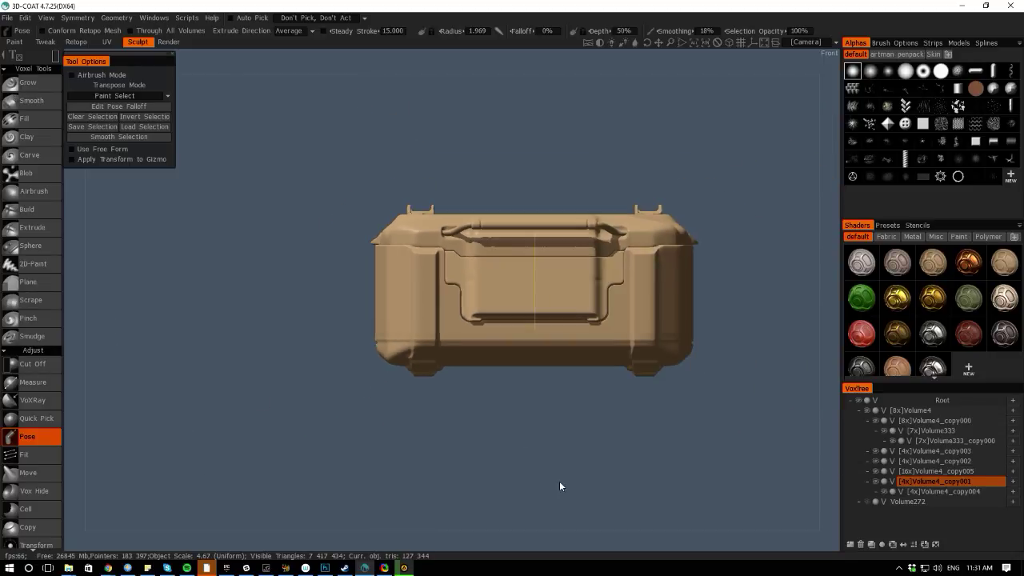
drag(560, 543, 486, 553)
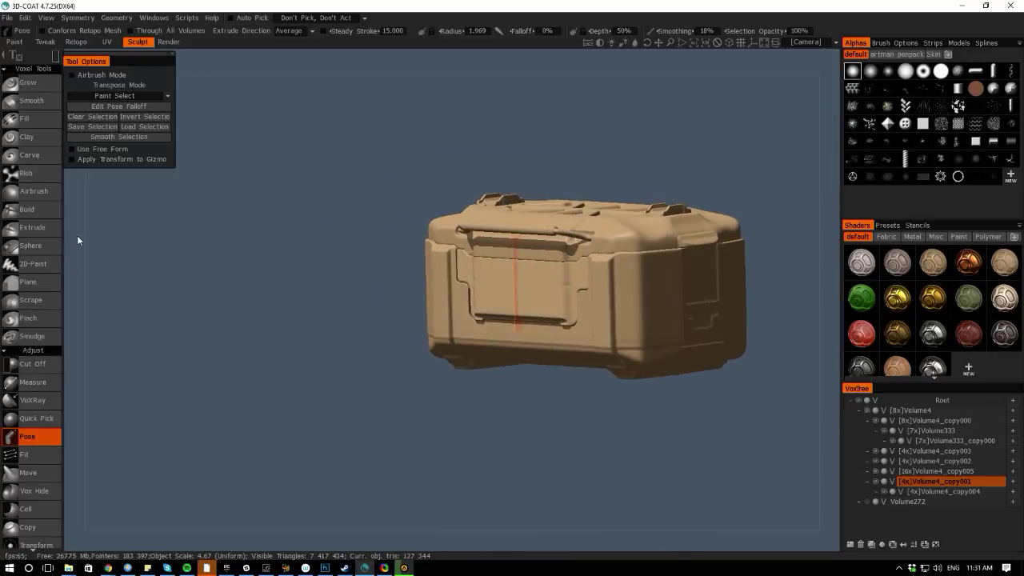
Raise the voxel resolution of the crate lid one level with Res+ and accept the operation
drag(75, 238, 103, 369)
right_drag(274, 331, 333, 327)
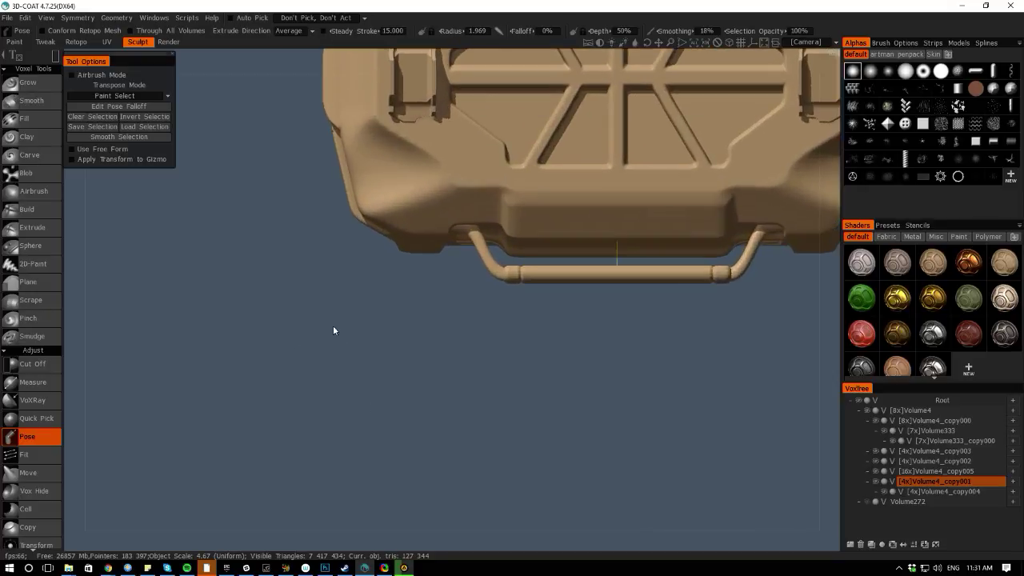
middle_drag(336, 342, 325, 487)
right_drag(325, 488, 329, 392)
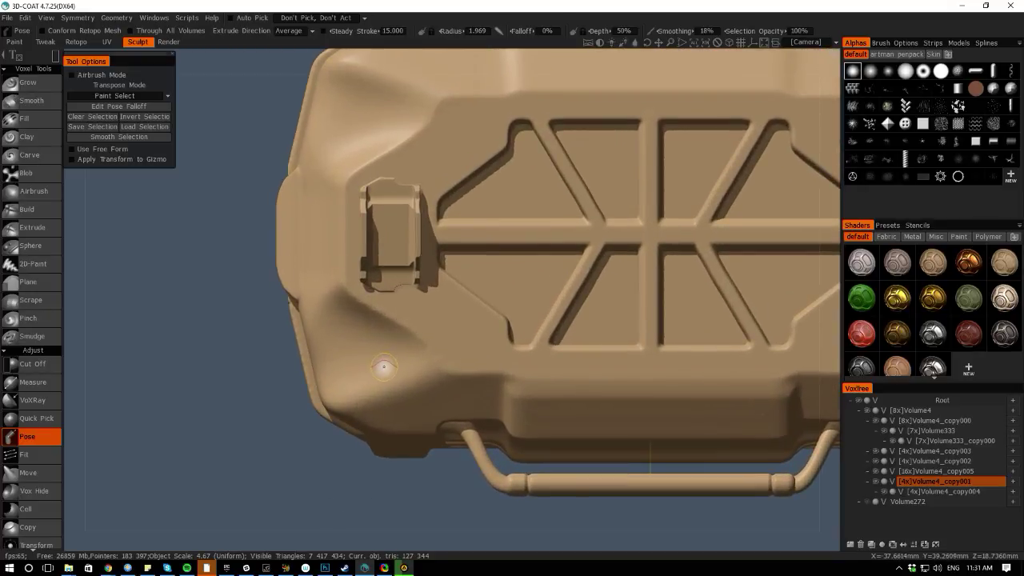
key(space)
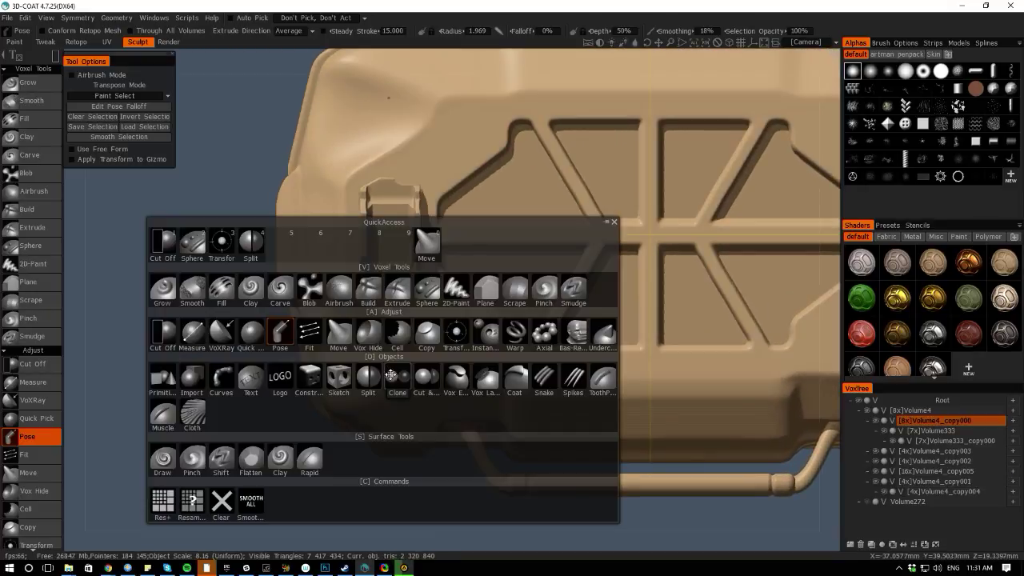
click(164, 503)
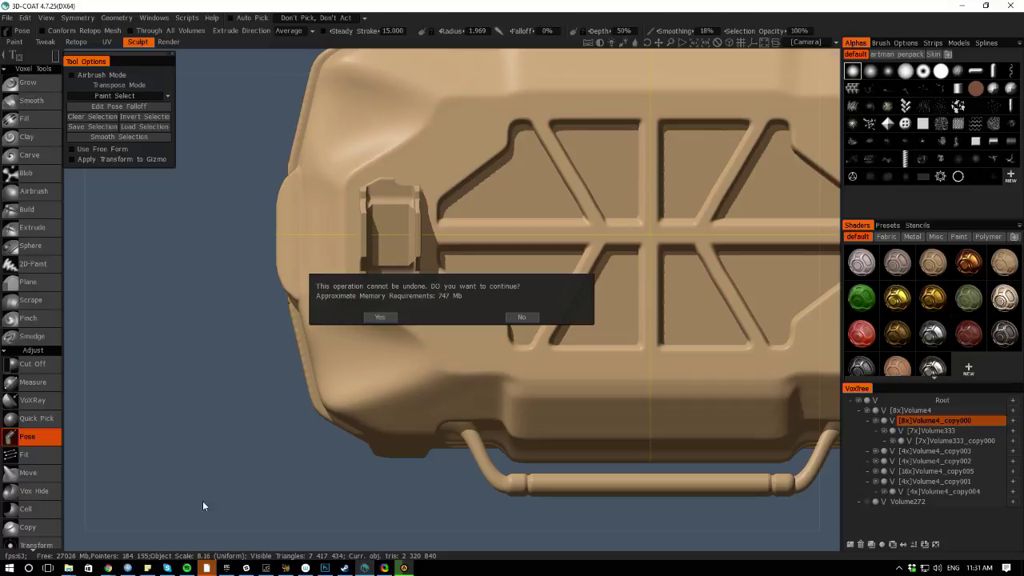
click(379, 318)
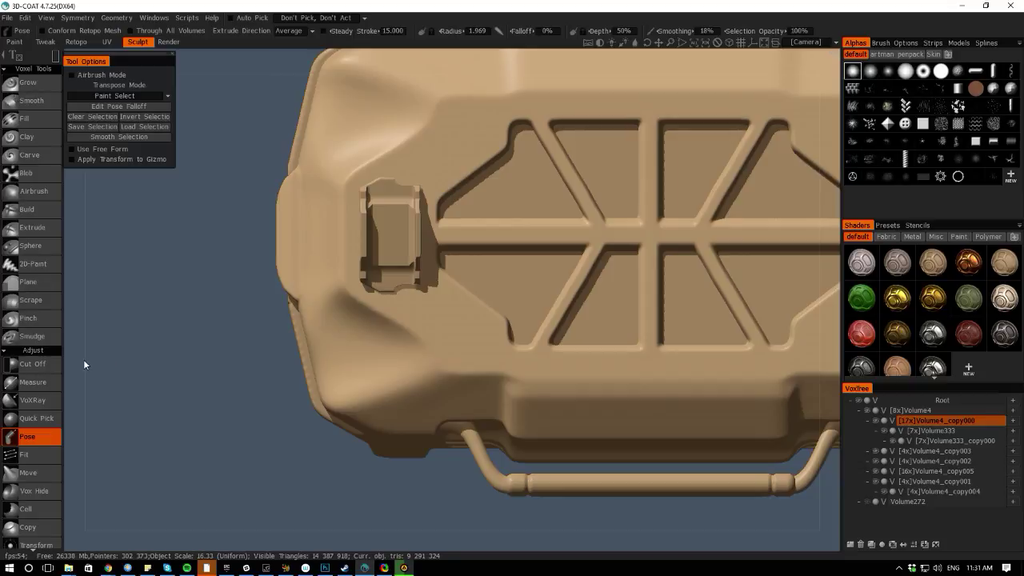
Examine the higher-resolution lid from the top, the front and at an angle, checking its rails, corners and side tab
drag(76, 366, 161, 396)
right_drag(161, 396, 151, 361)
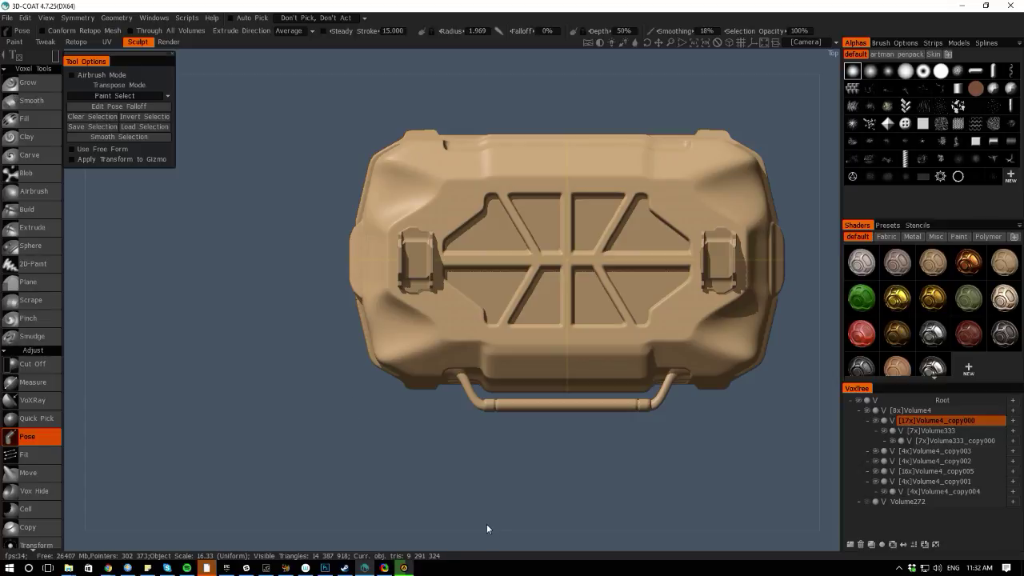
drag(482, 549, 530, 404)
mouse_move(88, 374)
mouse_down()
mouse_move(89, 222)
mouse_move(91, 392)
mouse_up()
right_drag(210, 407, 81, 302)
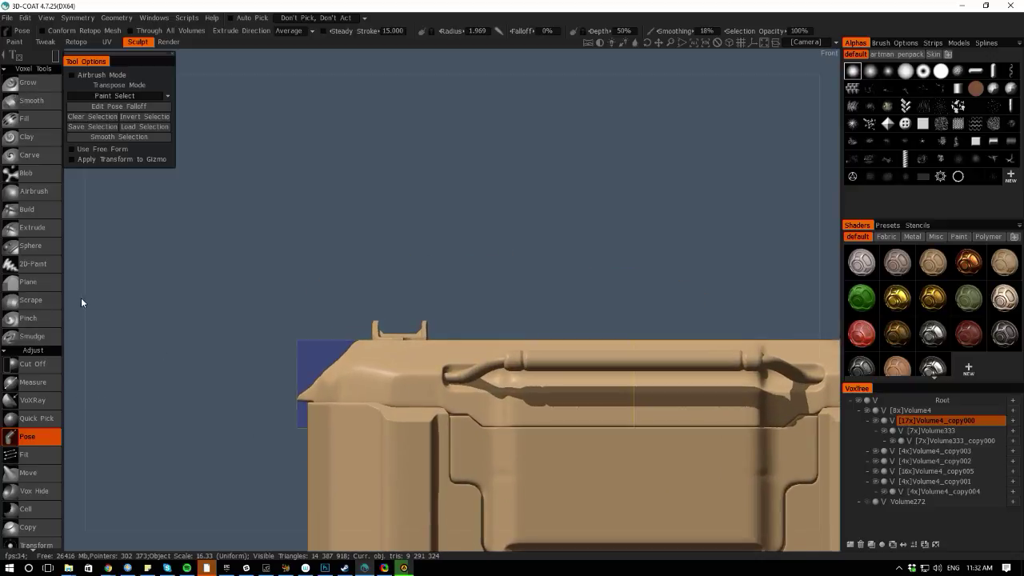
drag(77, 304, 204, 361)
right_drag(204, 360, 143, 320)
middle_drag(169, 369, 138, 374)
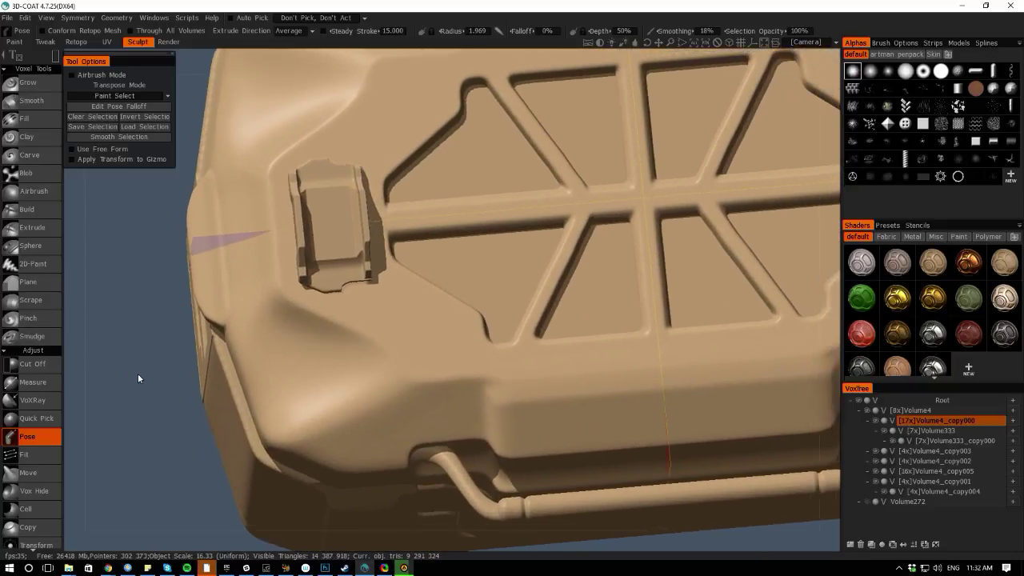
right_drag(137, 373, 112, 319)
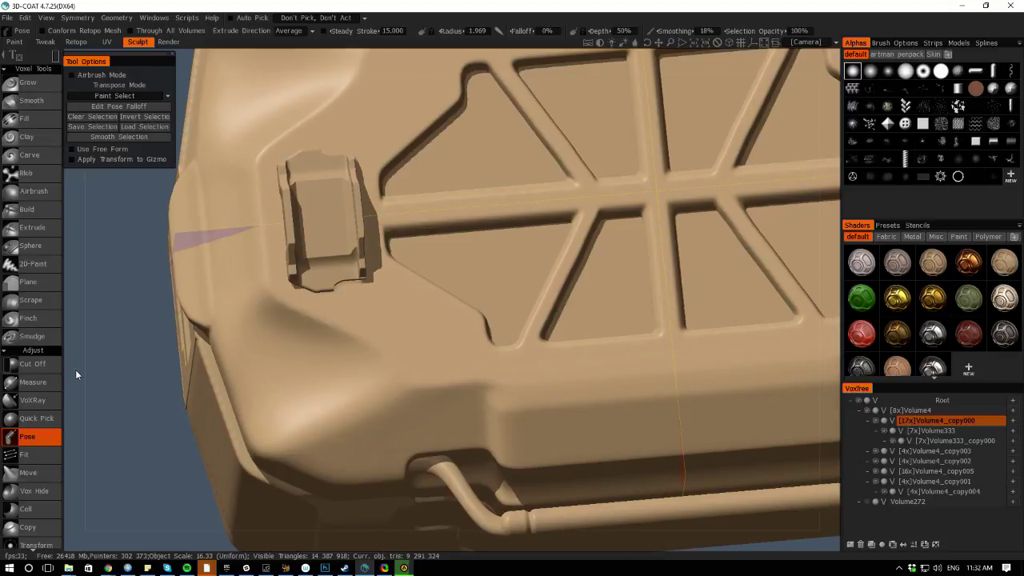
drag(75, 370, 109, 404)
right_drag(96, 368, 190, 435)
middle_drag(190, 434, 165, 458)
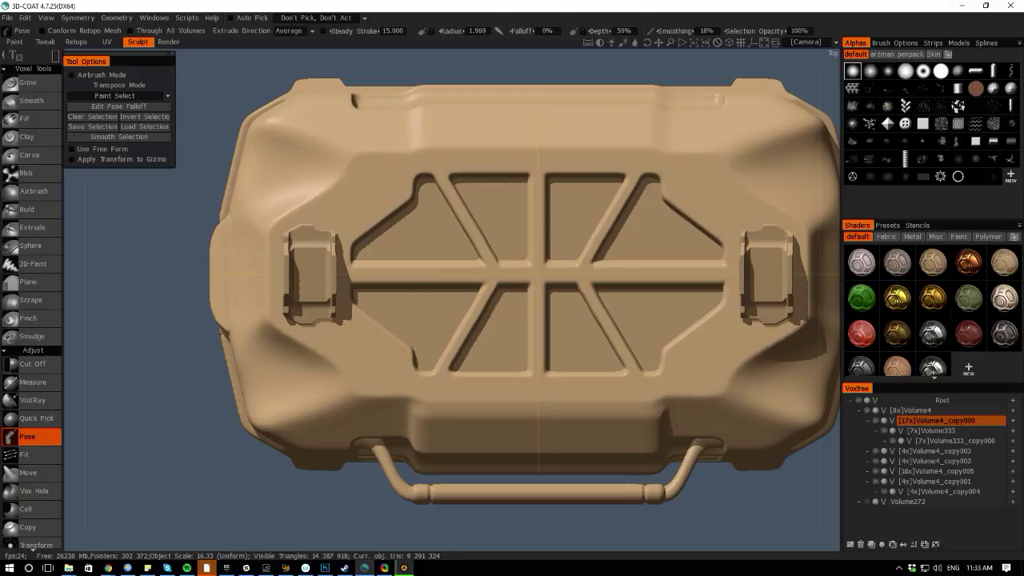
Switch to the Google Hangouts screen share in Chrome, look at the shared backpack sketch, and return to 3D-Coat
click(107, 568)
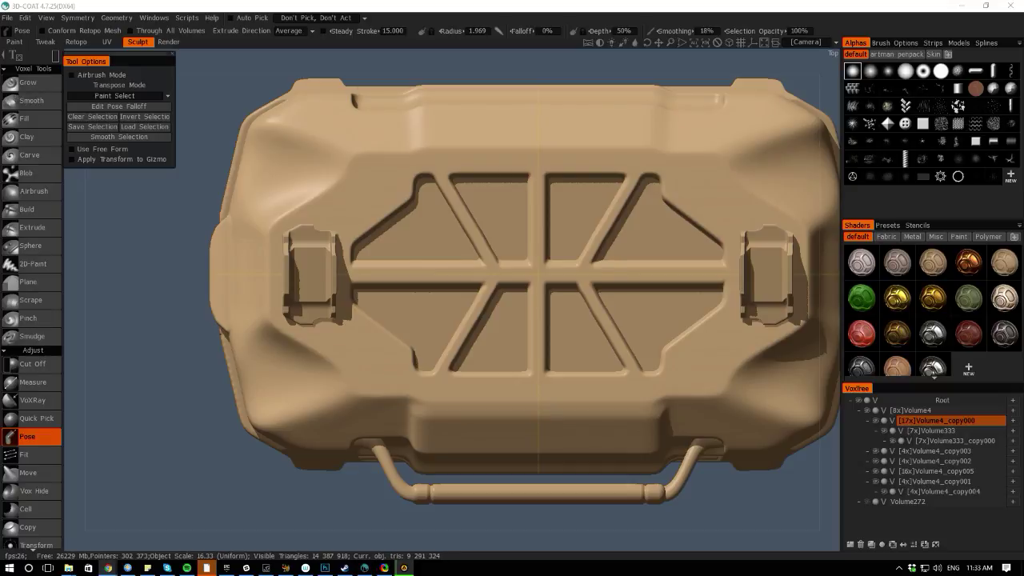
drag(1023, 152, 646, 23)
double_click(644, 23)
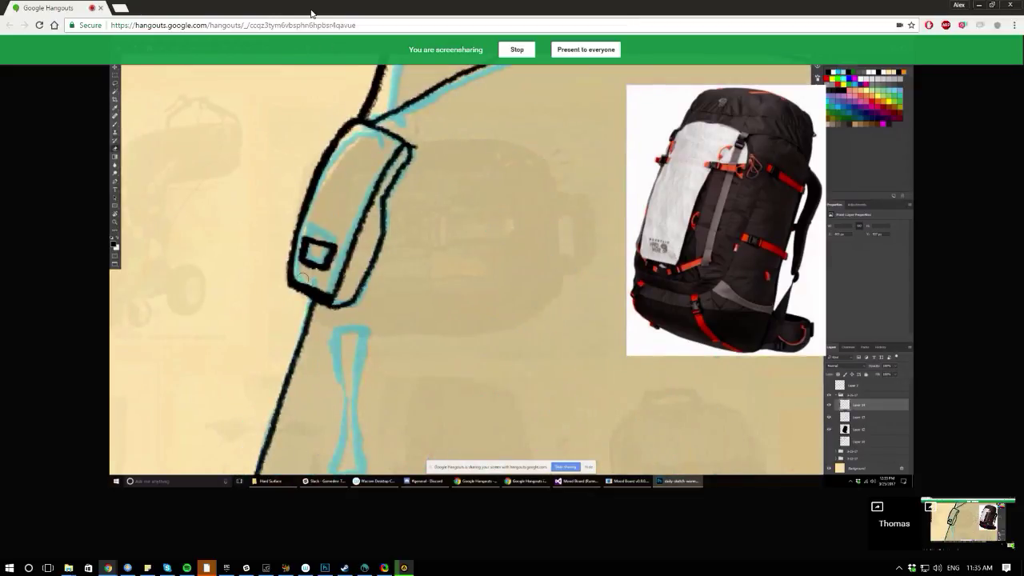
drag(304, 17, 1023, 166)
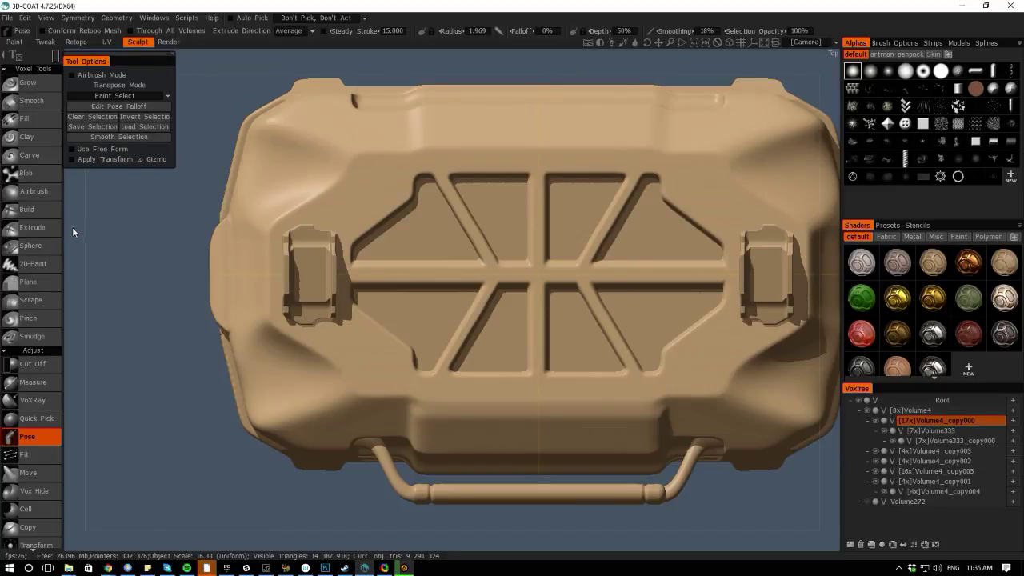
Split the protruding side tab off the lid in top view using the Split tool with a point-by-point outline
drag(72, 227, 95, 240)
drag(252, 529, 202, 500)
key(KP_7)
drag(82, 390, 169, 405)
scroll(168, 403, up, 1)
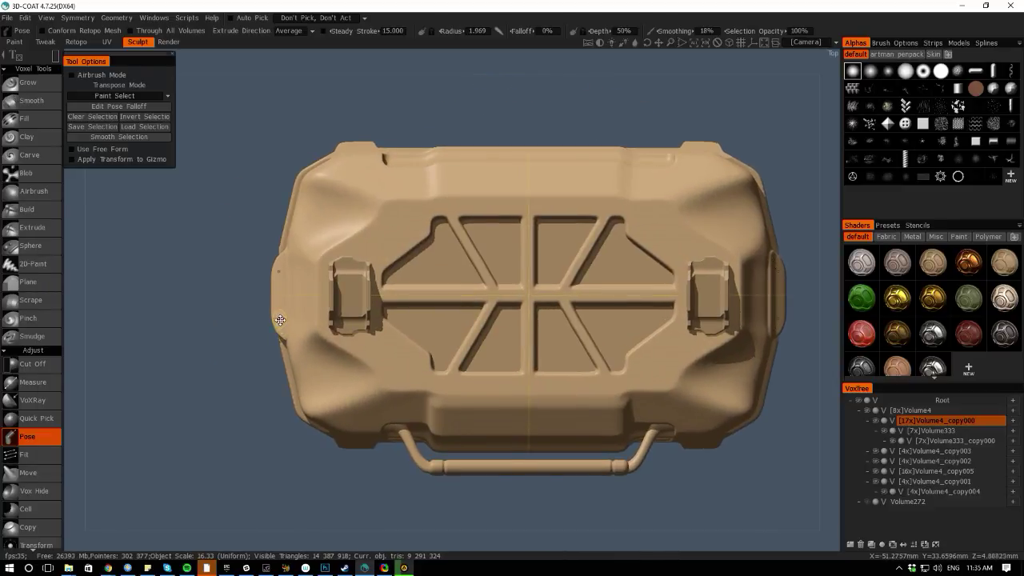
key(space)
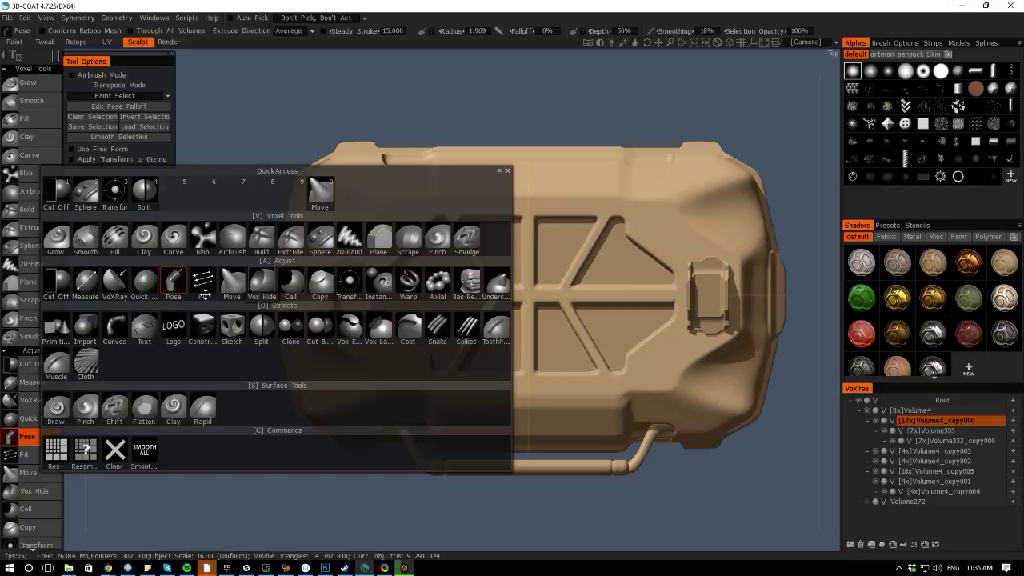
click(144, 191)
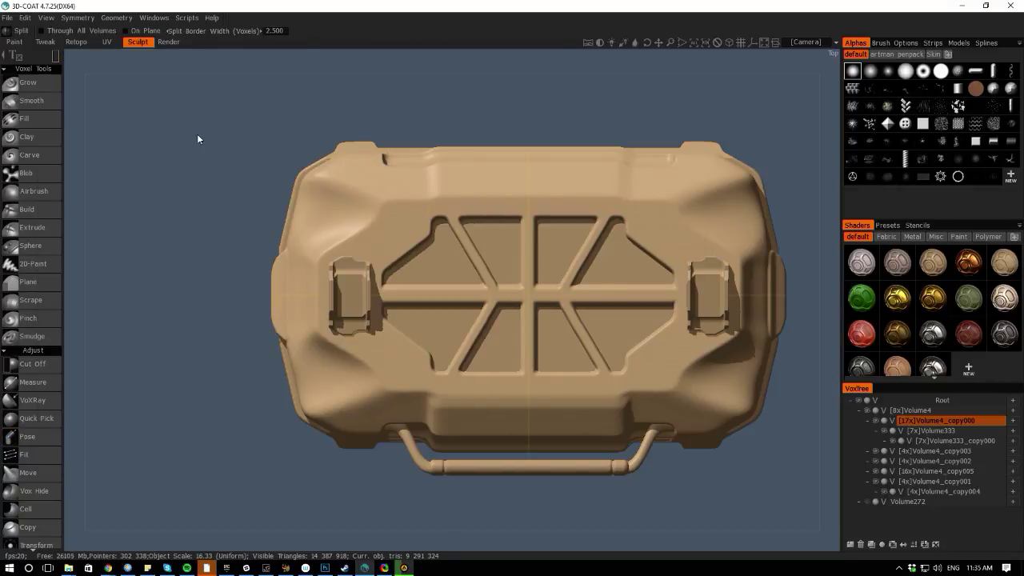
scroll(169, 278, up, 3)
key(space)
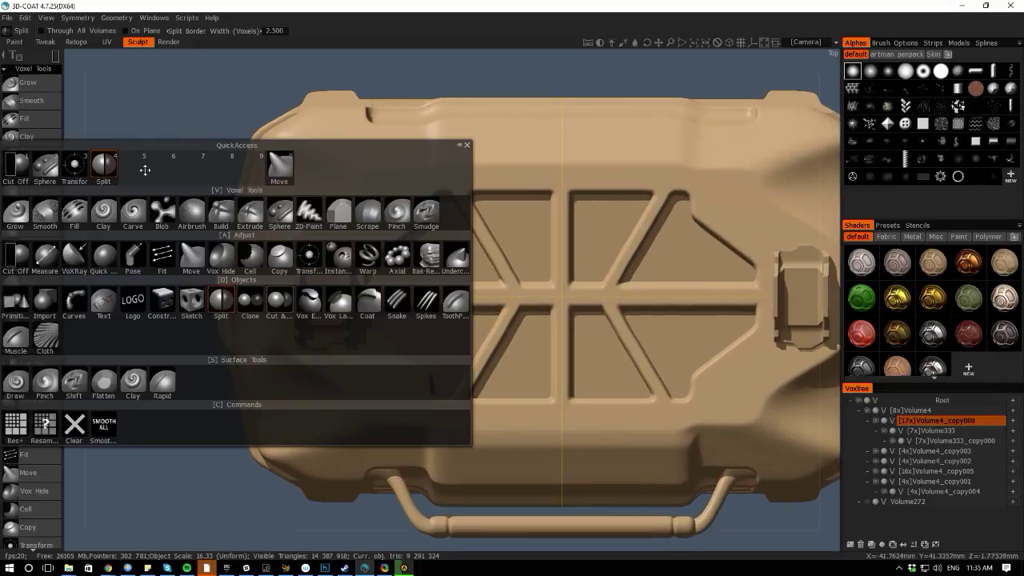
click(63, 56)
click(245, 55)
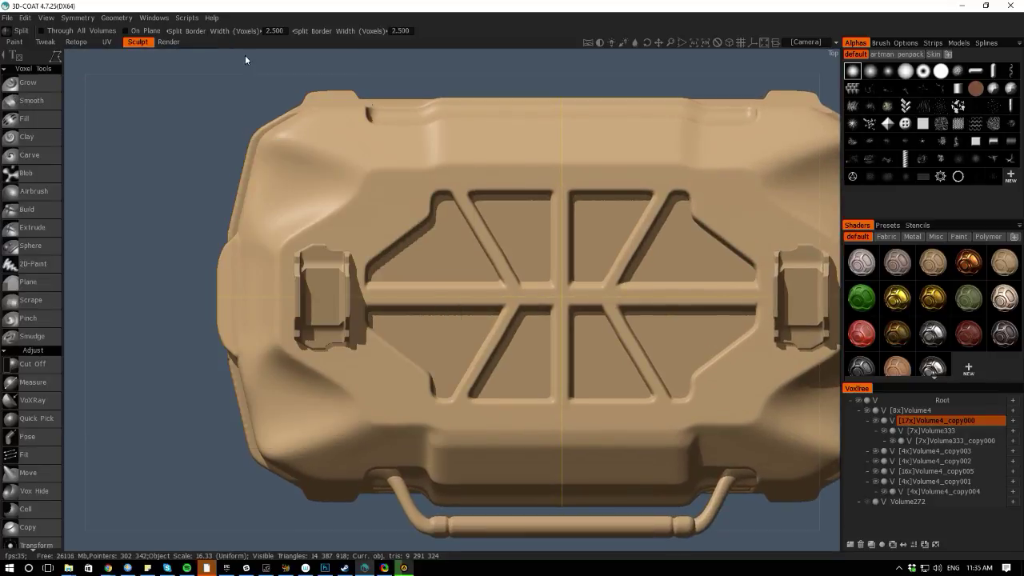
middle_drag(73, 262, 192, 269)
scroll(240, 296, up, 2)
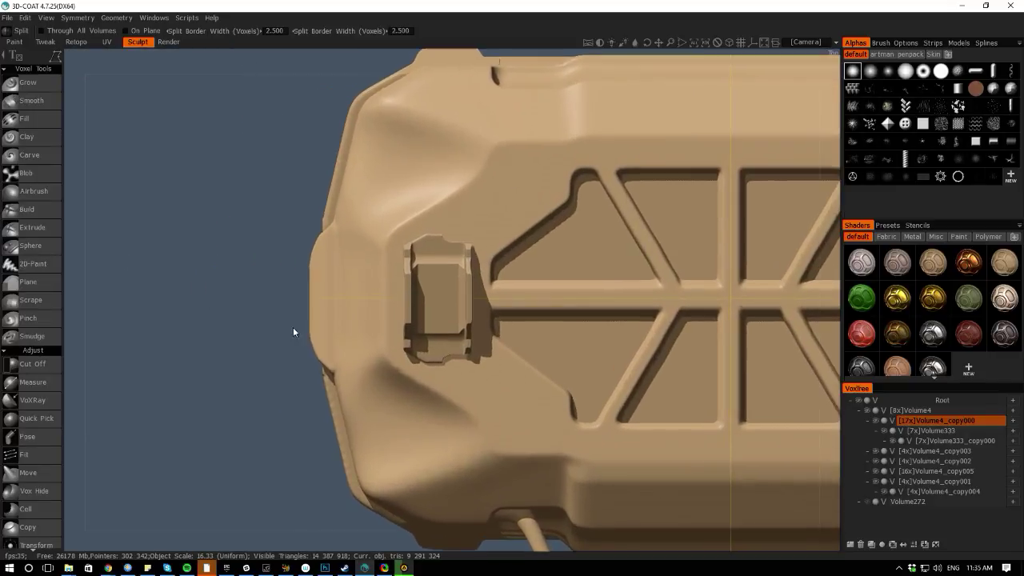
click(334, 374)
click(344, 358)
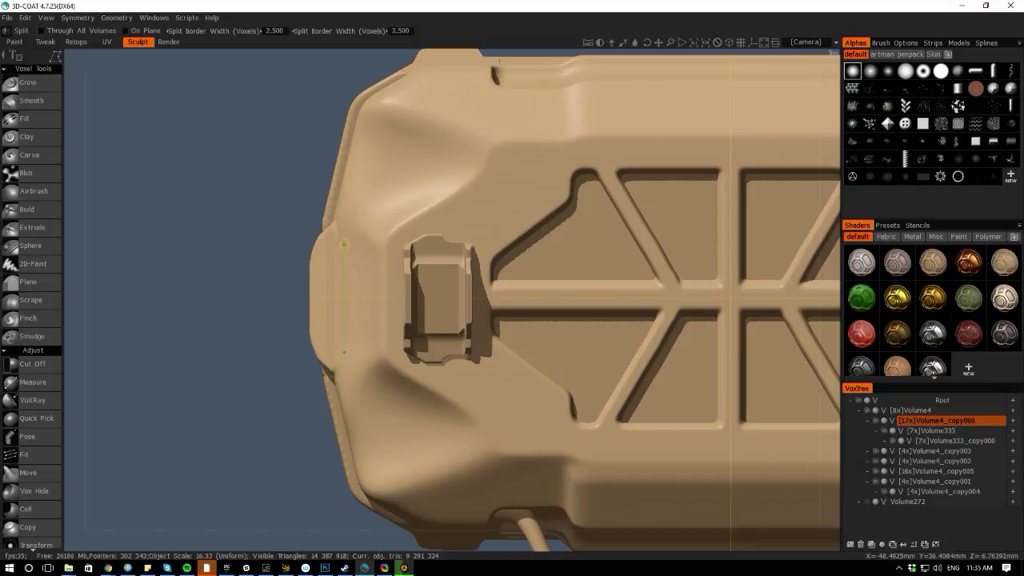
click(327, 204)
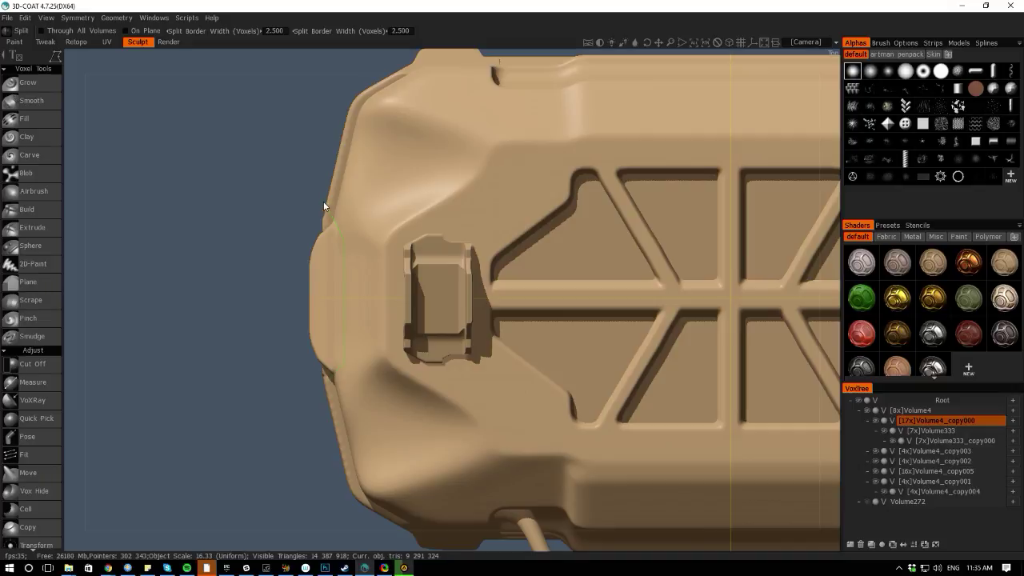
click(244, 220)
click(235, 277)
key(Return)
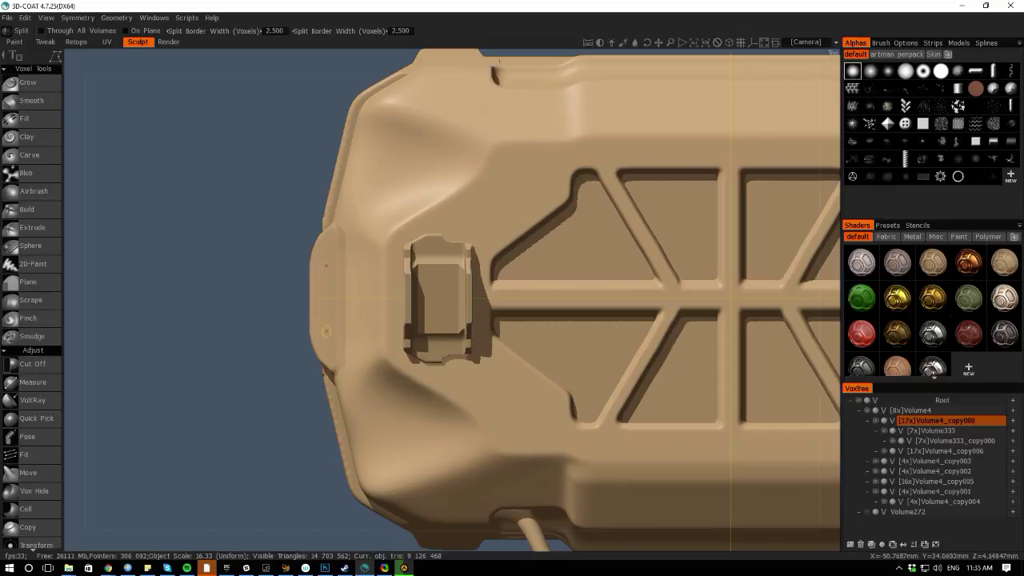
Make the separated tab the active volume and split off its upper strip with a rectangle in left view
key(h)
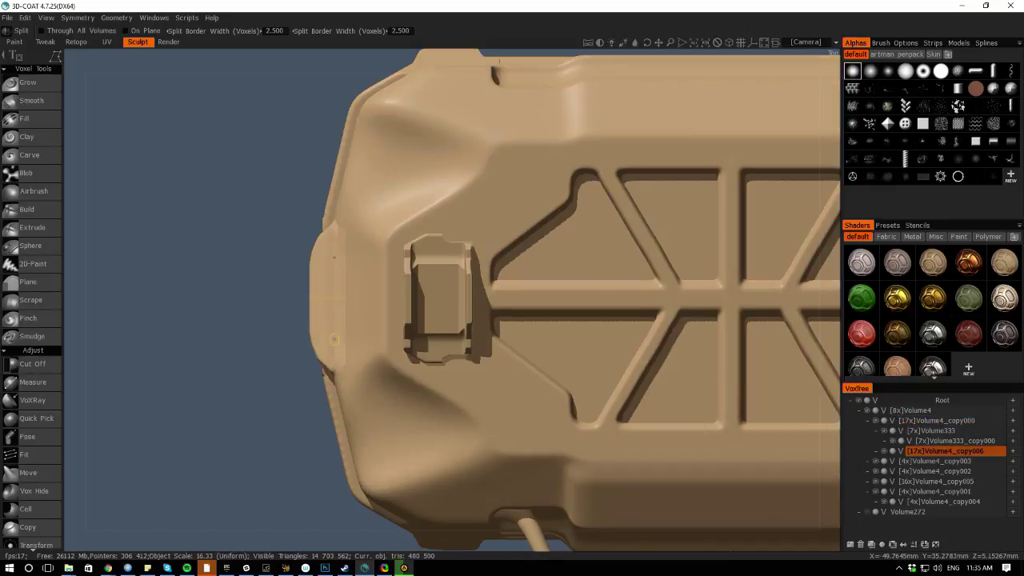
mouse_move(89, 285)
mouse_down()
mouse_move(139, 256)
mouse_move(201, 245)
mouse_move(300, 275)
mouse_move(130, 256)
mouse_move(121, 142)
mouse_move(197, 185)
mouse_move(245, 190)
mouse_up()
middle_drag(246, 190, 364, 106)
middle_drag(210, 249, 109, 159)
right_drag(108, 159, 296, 280)
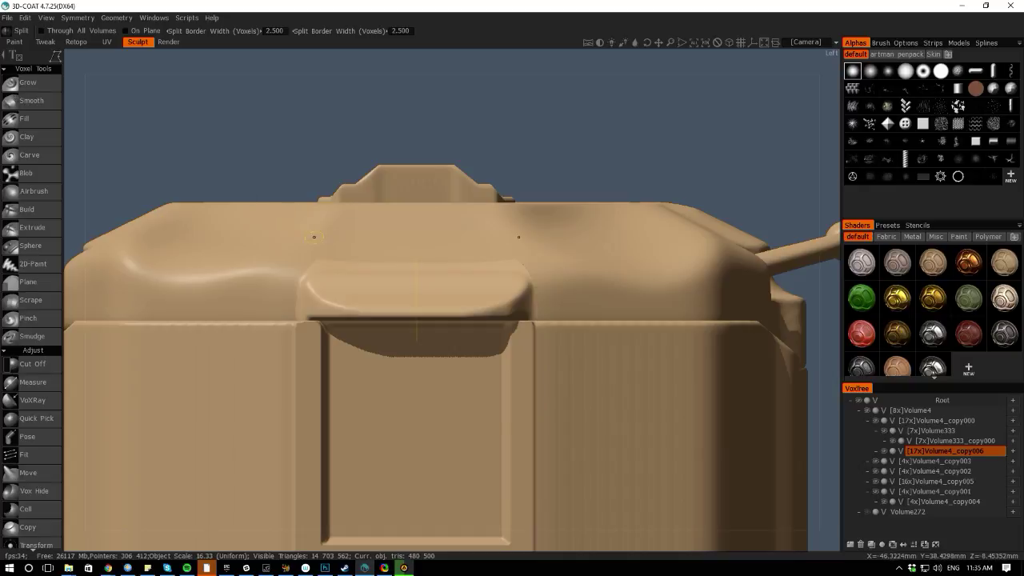
key(space)
click(366, 227)
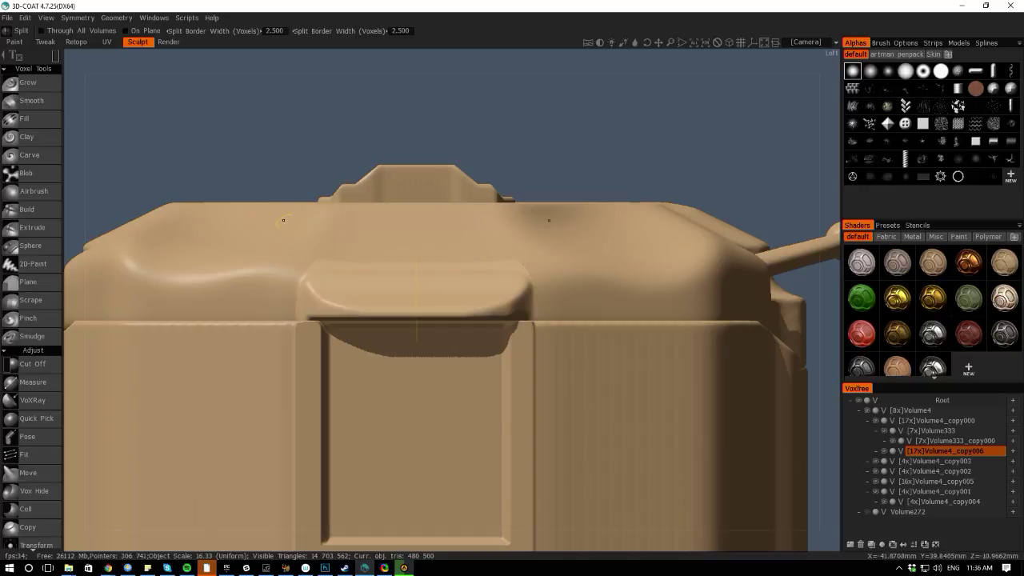
drag(280, 224, 538, 270)
Split another small piece off the tab at its lower edge in left view using a point-based outline
key(space)
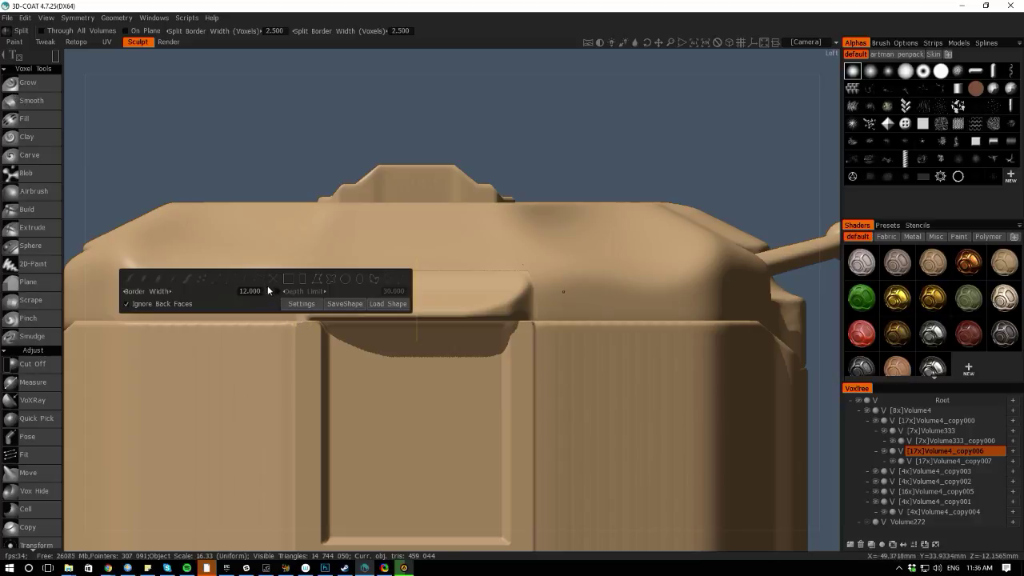
click(315, 288)
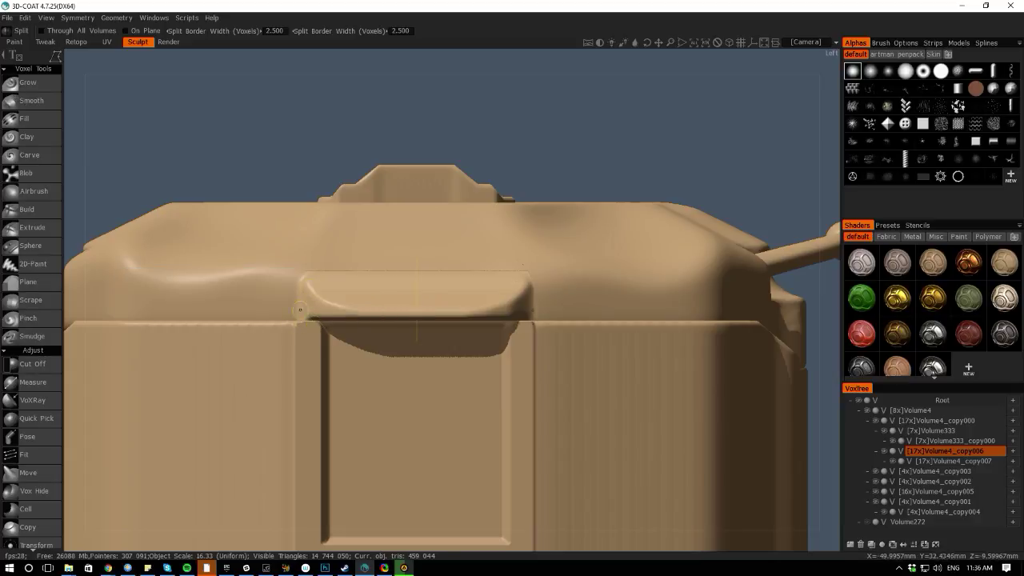
drag(275, 321, 316, 323)
Examine the trimmed side tab and its fit against the lid at an angle, from the left and from the top
drag(79, 241, 89, 310)
middle_drag(222, 406, 187, 207)
right_drag(187, 208, 485, 536)
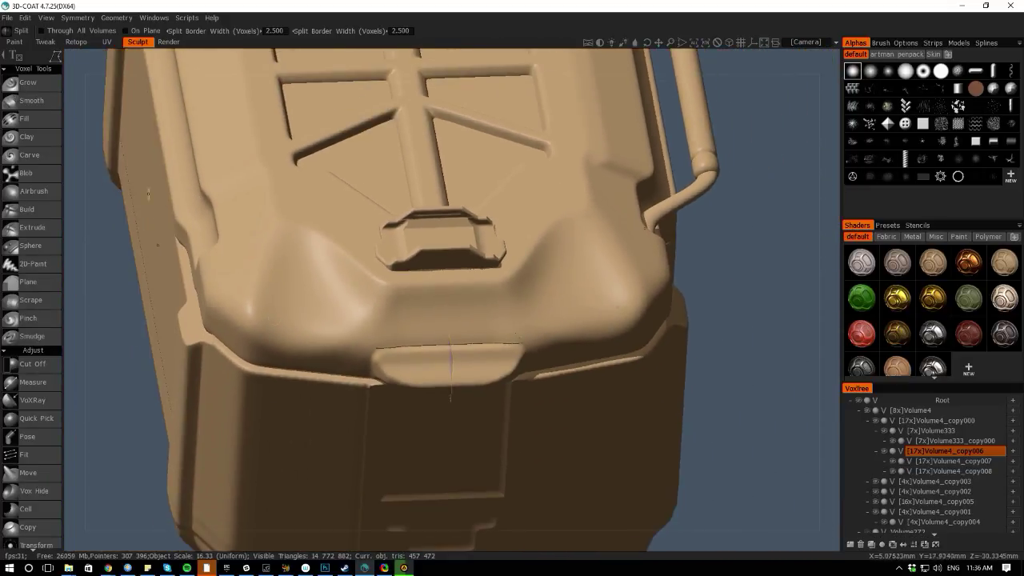
drag(485, 536, 120, 249)
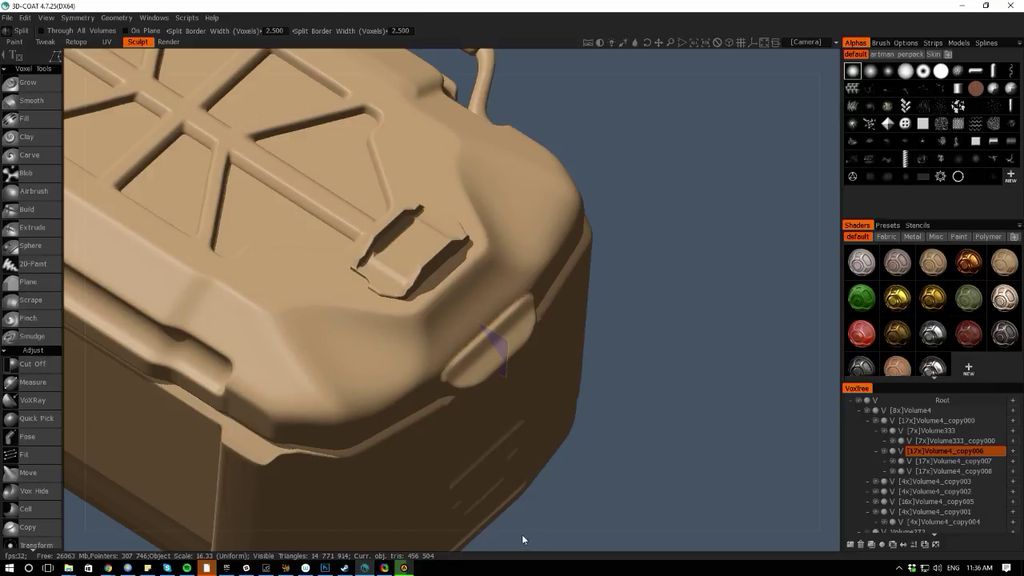
drag(522, 540, 451, 446)
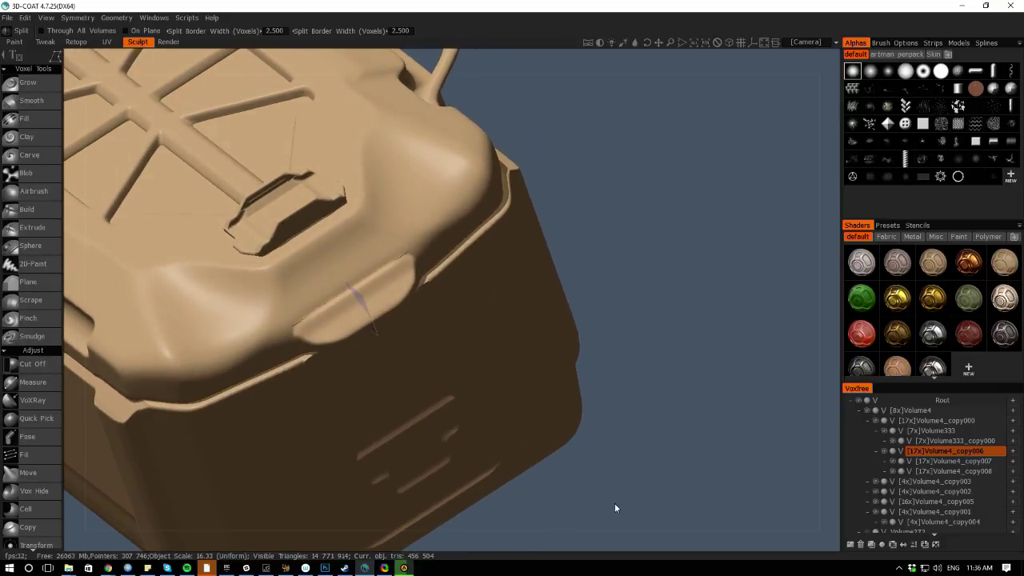
key(KP_4)
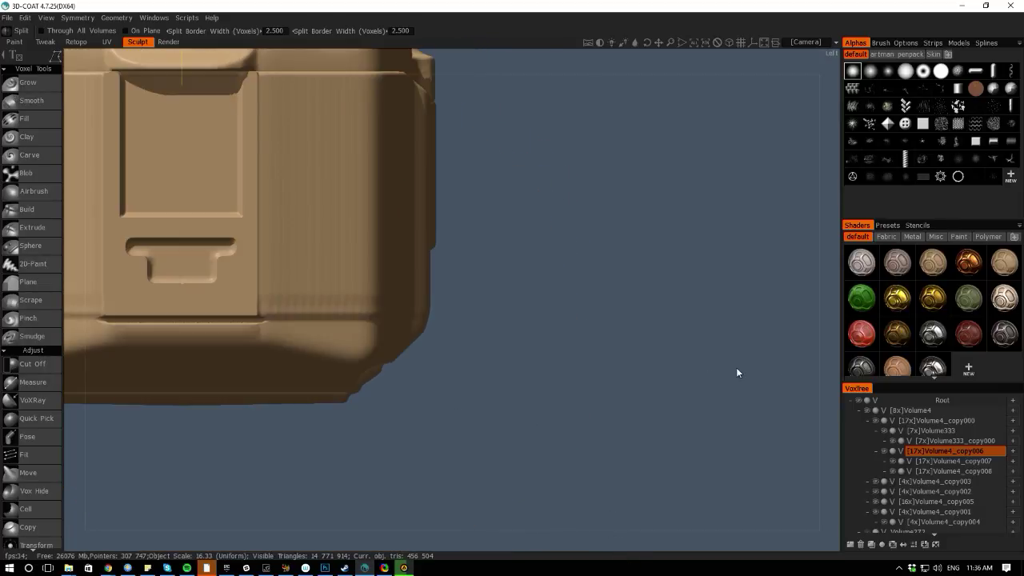
drag(450, 93, 446, 225)
right_drag(566, 382, 484, 340)
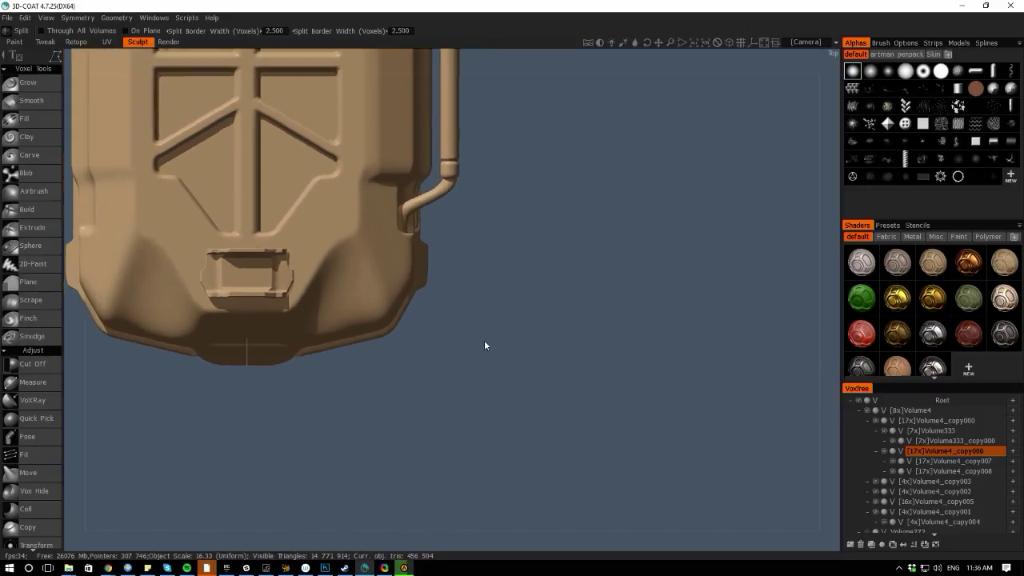
middle_drag(432, 447, 524, 516)
right_drag(524, 516, 400, 425)
scroll(227, 265, up, 8)
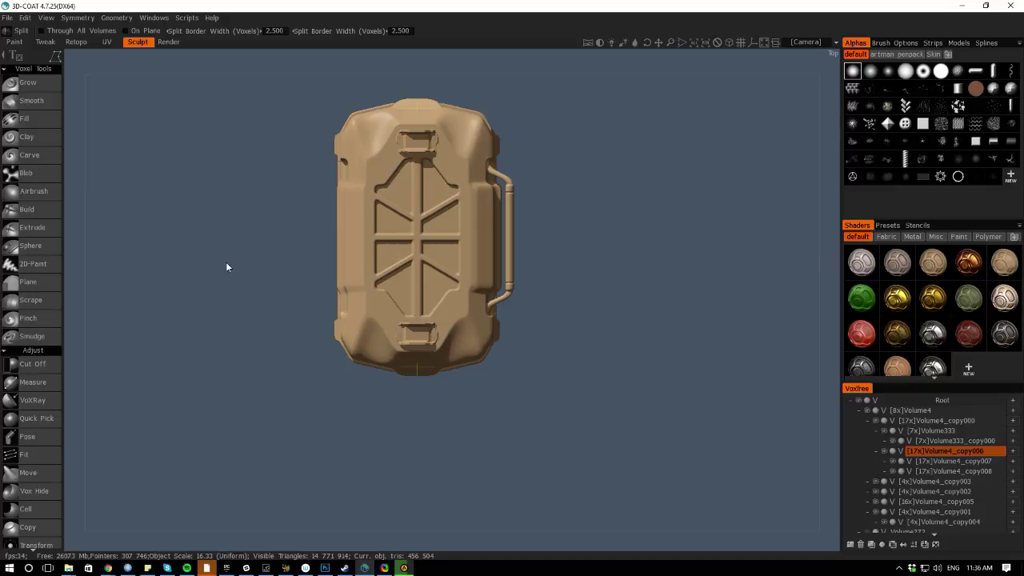
middle_drag(179, 282, 235, 423)
scroll(235, 423, up, 3)
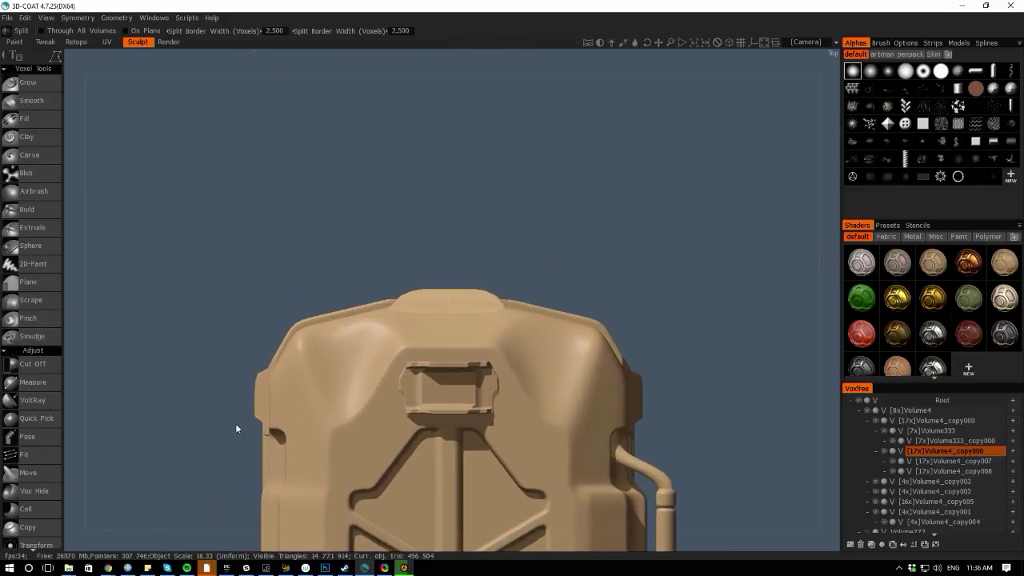
key(space)
scroll(185, 281, up, 6)
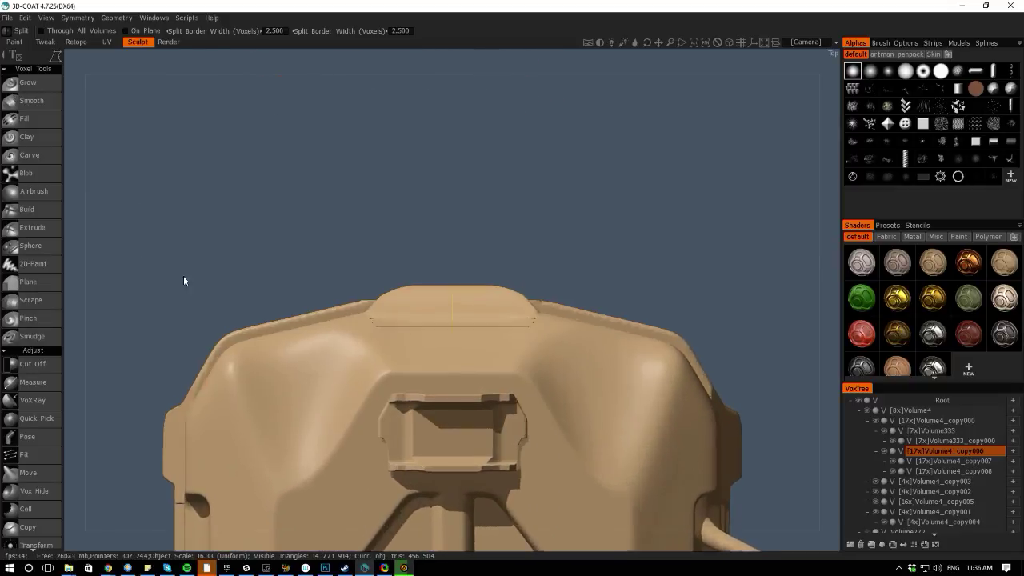
Pull the separated tab's outer corner slightly outward in top view using the Move tool with a smaller brush radius
key(space)
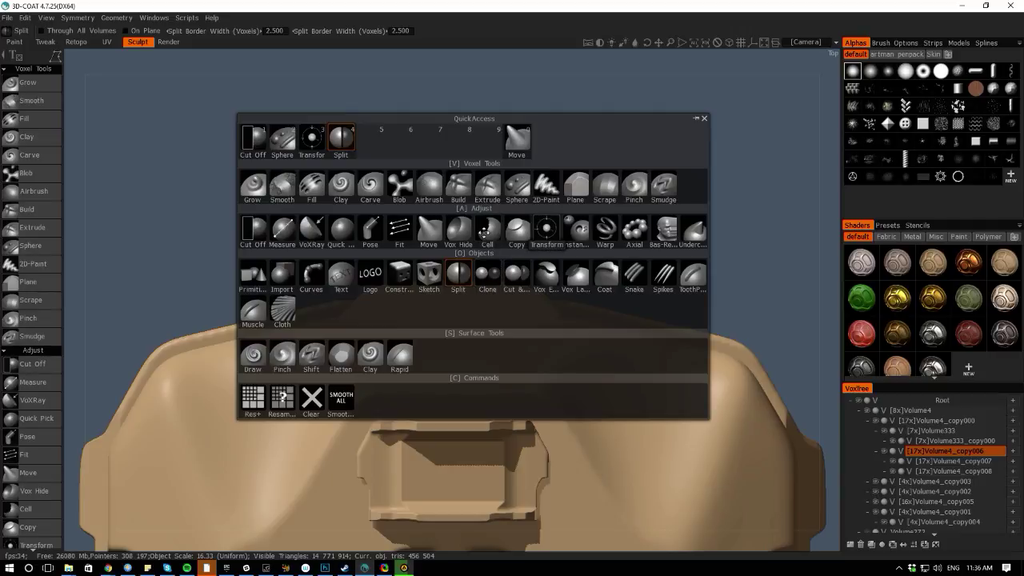
click(429, 230)
key(bracketleft)
key(bracketleft)
key(bracketleft)
key(bracketleft)
key(bracketleft)
key(bracketleft)
key(bracketleft)
key(bracketleft)
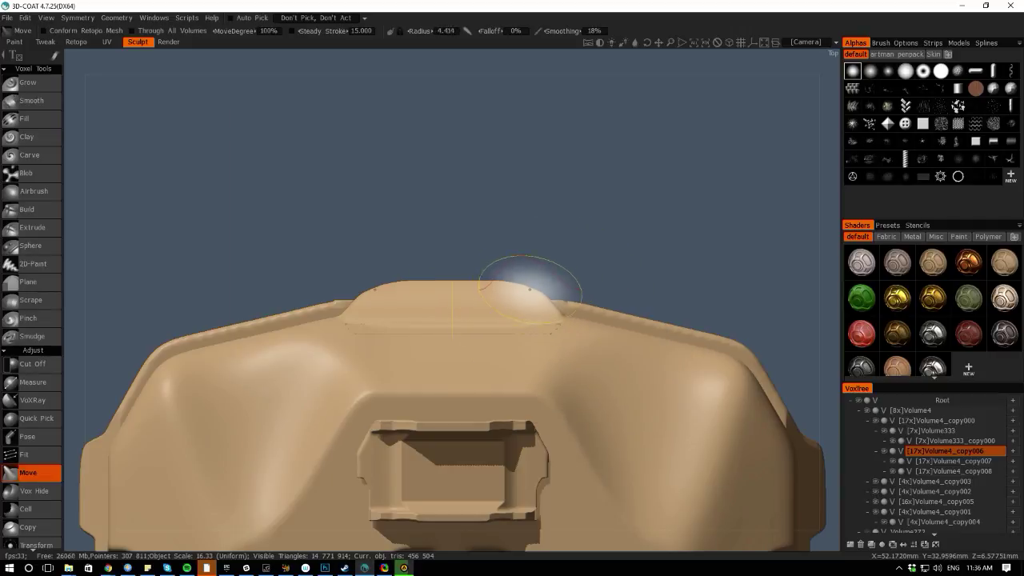
mouse_move(529, 291)
mouse_down()
mouse_move(544, 288)
mouse_move(550, 302)
mouse_up()
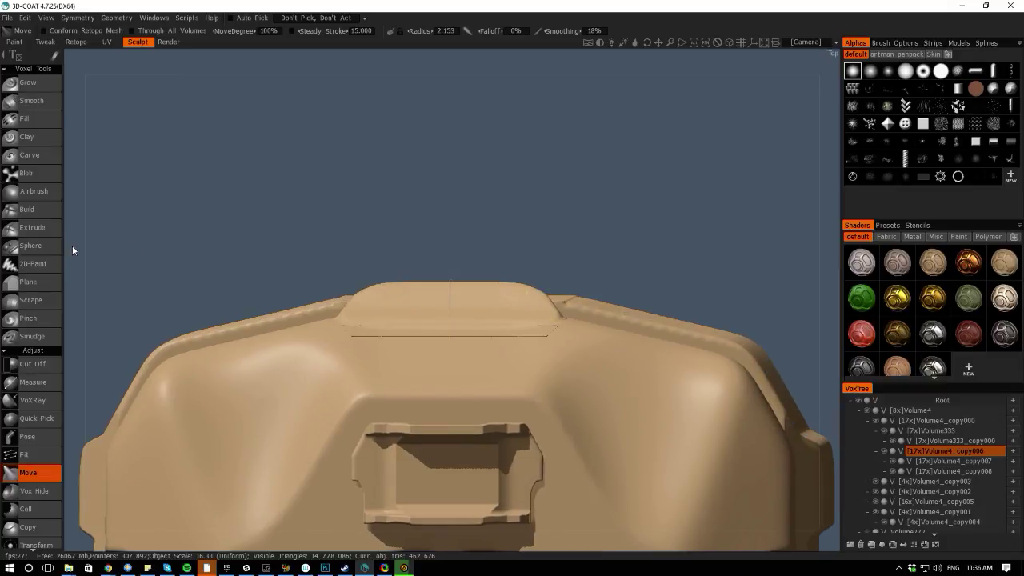
shift+drag(98, 251, 106, 251)
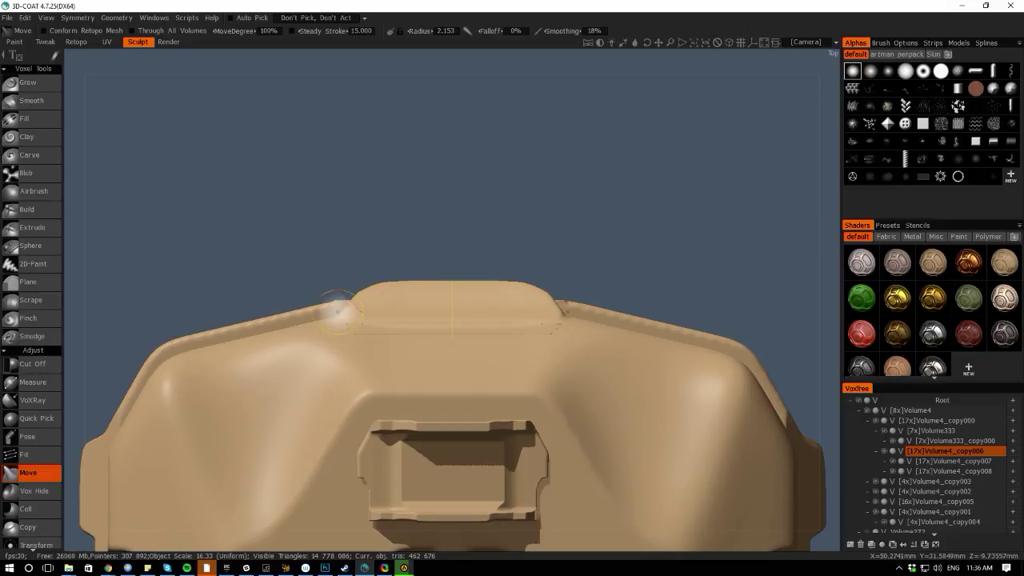
Select the tab's end area with the Pose tool, reset the gizmo axis and move the selection sideways along the tab's length
key(space)
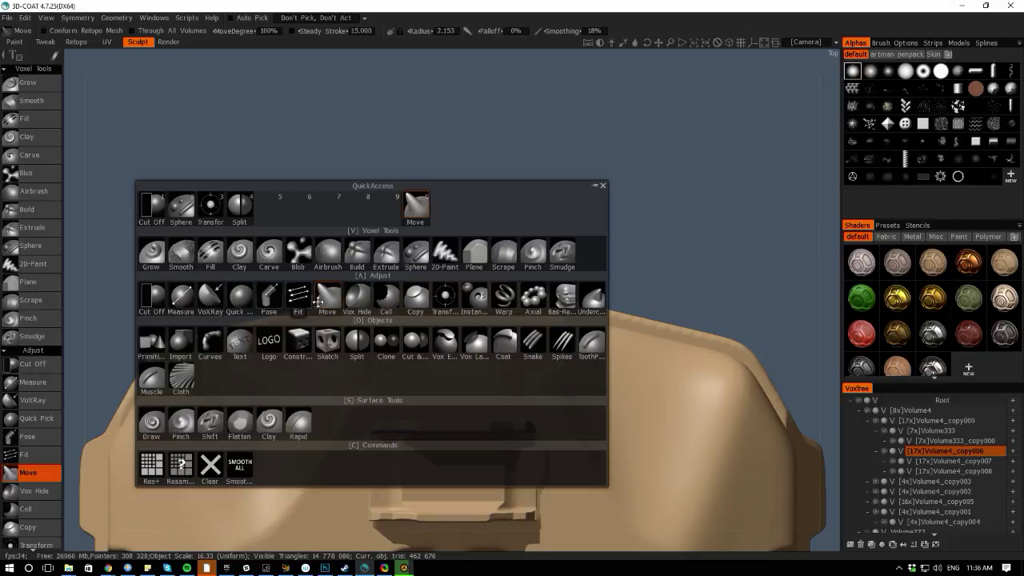
click(269, 297)
drag(374, 262, 368, 357)
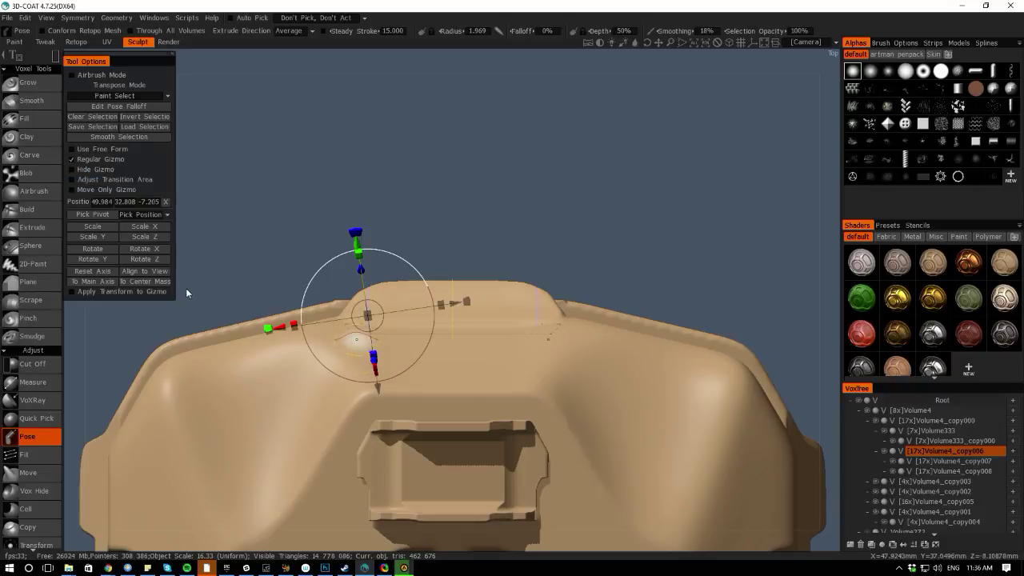
click(89, 272)
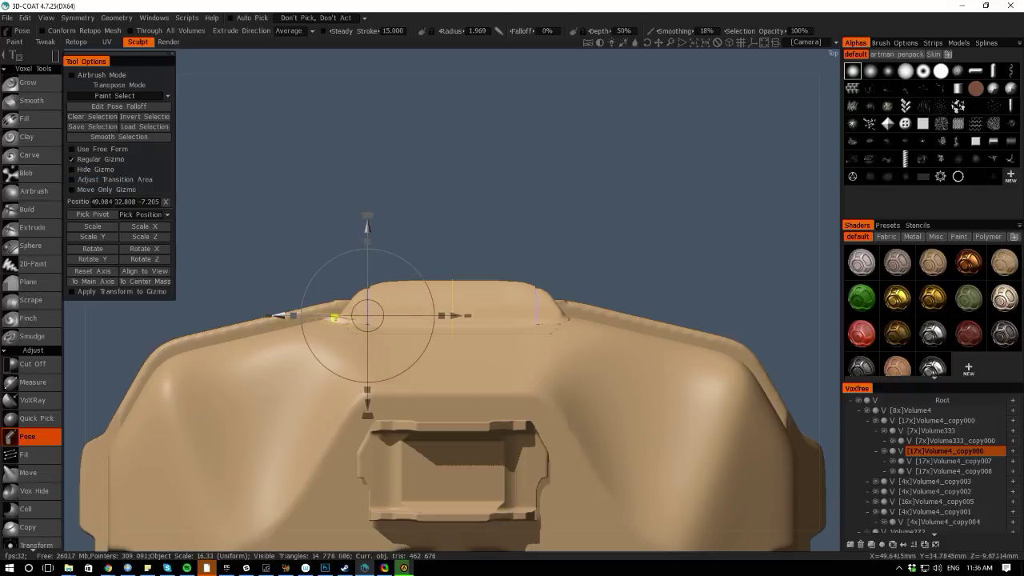
mouse_move(77, 332)
mouse_down()
mouse_move(170, 329)
mouse_move(124, 335)
mouse_up()
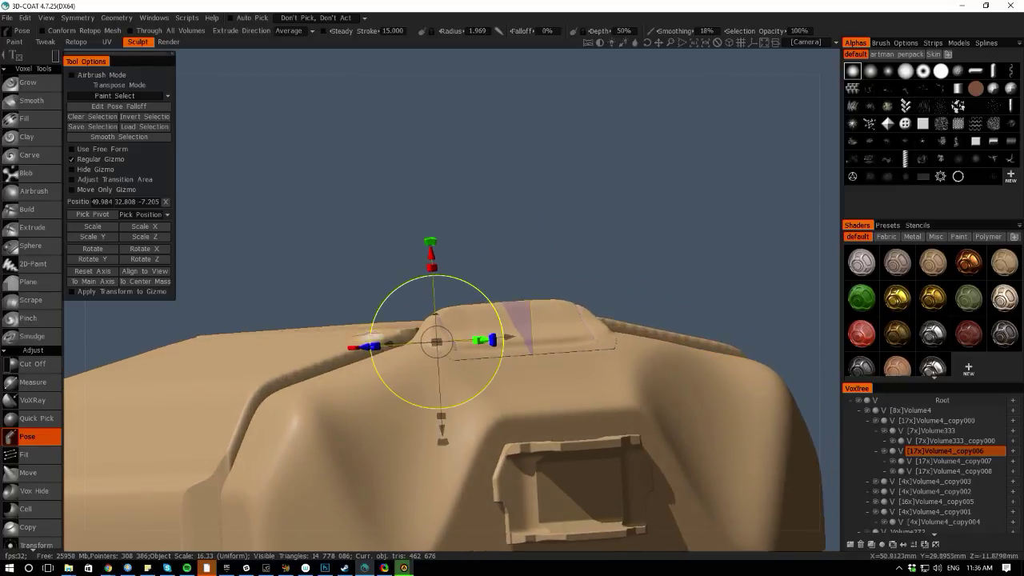
drag(367, 344, 172, 360)
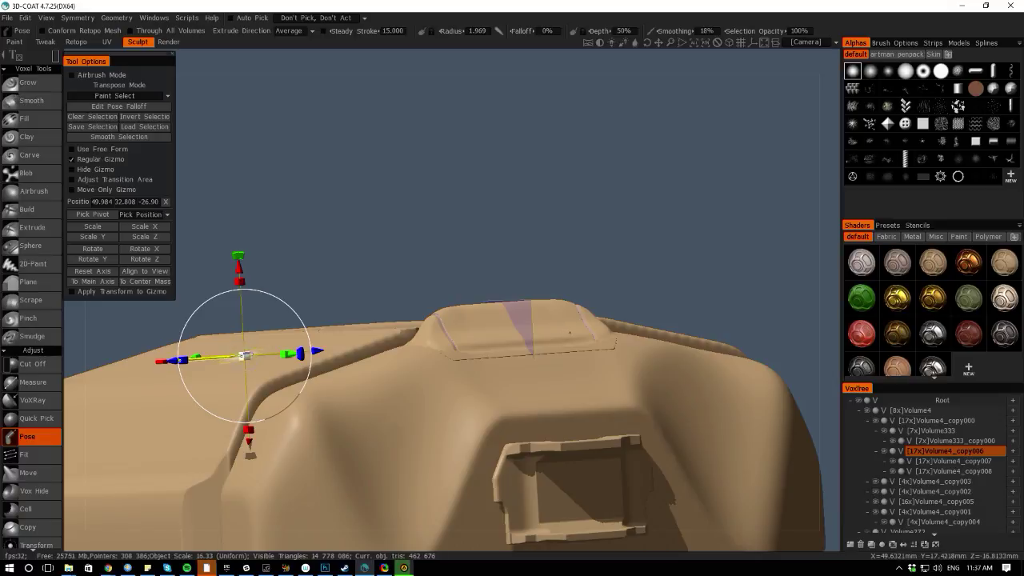
key(Return)
Examine the tab from above and at an angle, then make the lid the active volume and hide and reshow it
drag(357, 85, 276, 90)
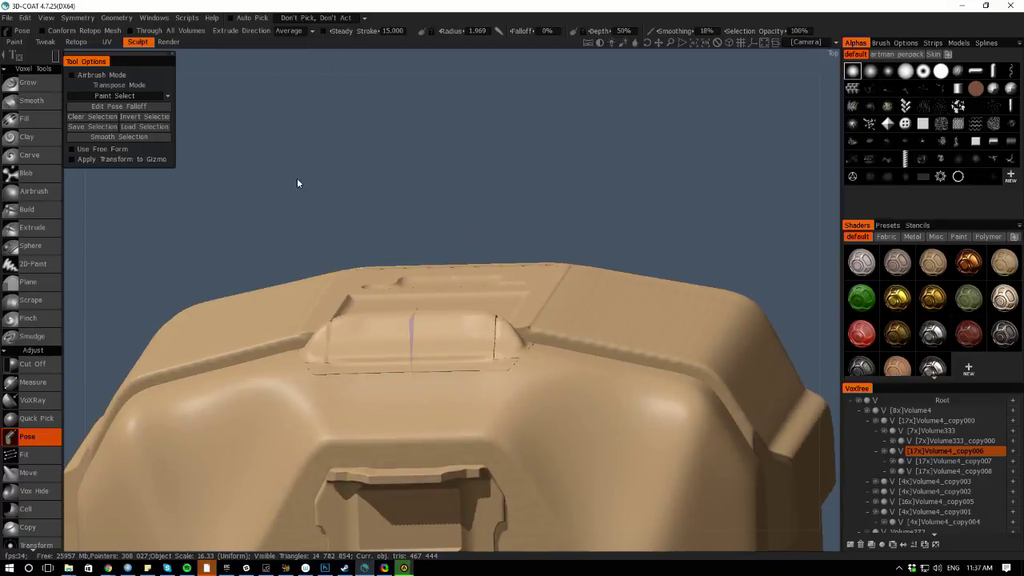
right_drag(296, 177, 152, 107)
drag(83, 383, 261, 208)
drag(207, 539, 120, 481)
middle_drag(156, 413, 338, 260)
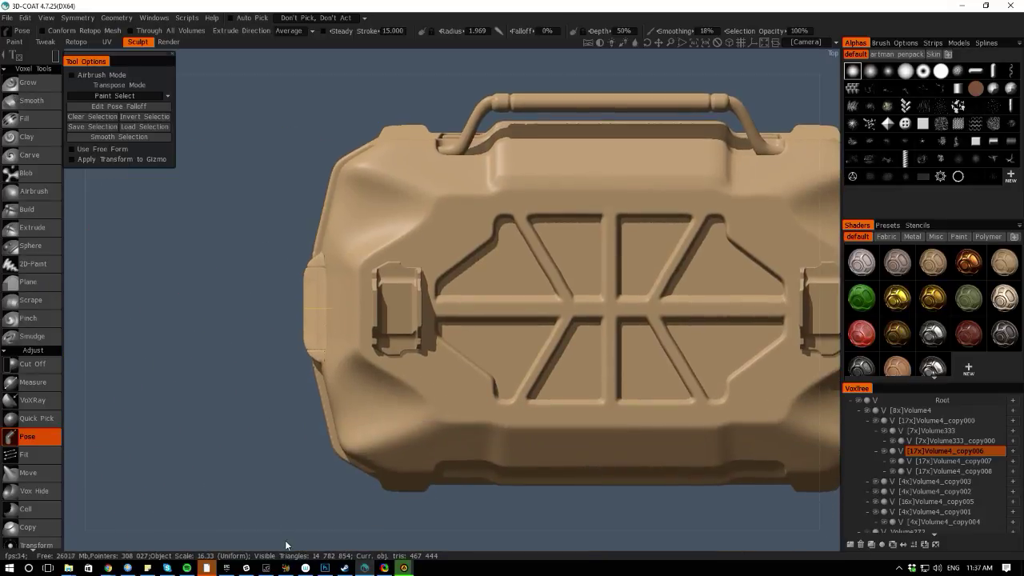
drag(285, 543, 195, 316)
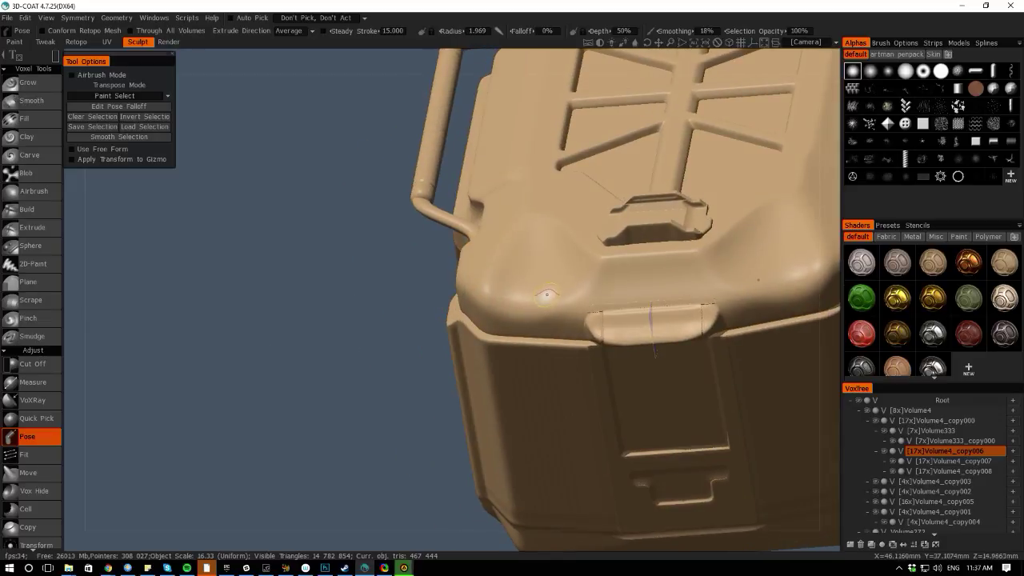
key(h)
middle_drag(271, 312, 238, 314)
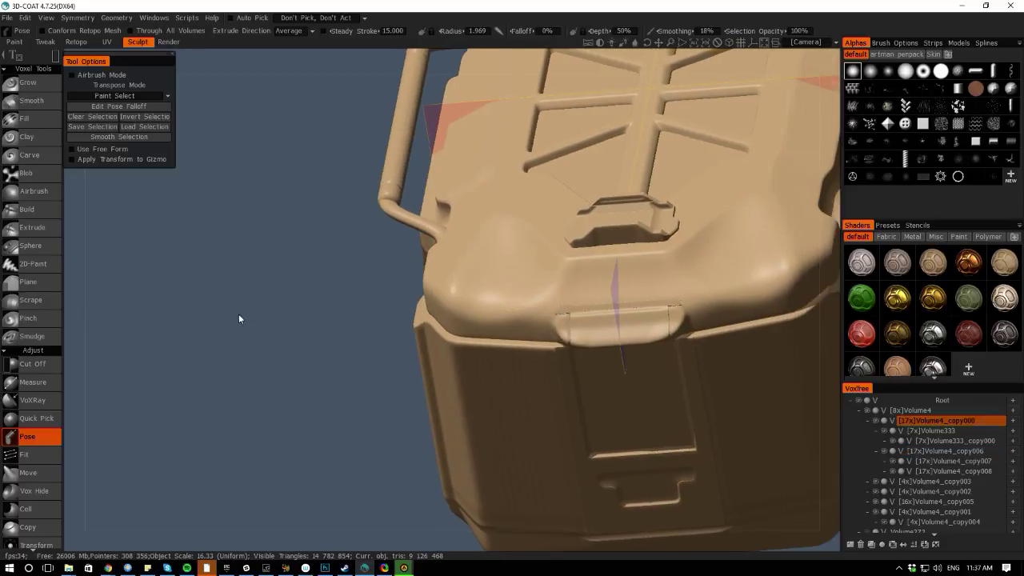
right_drag(239, 313, 330, 335)
click(875, 420)
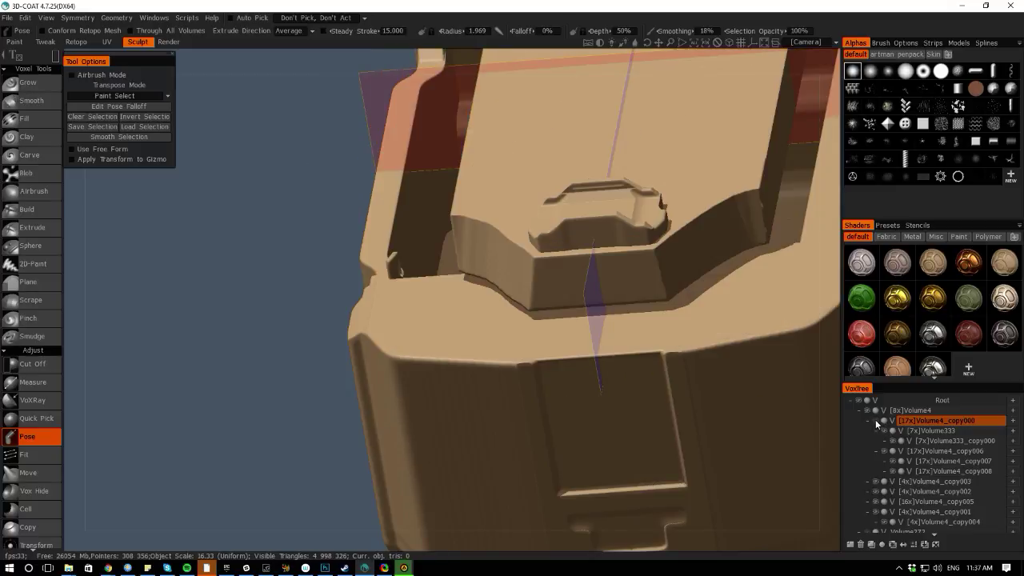
click(876, 420)
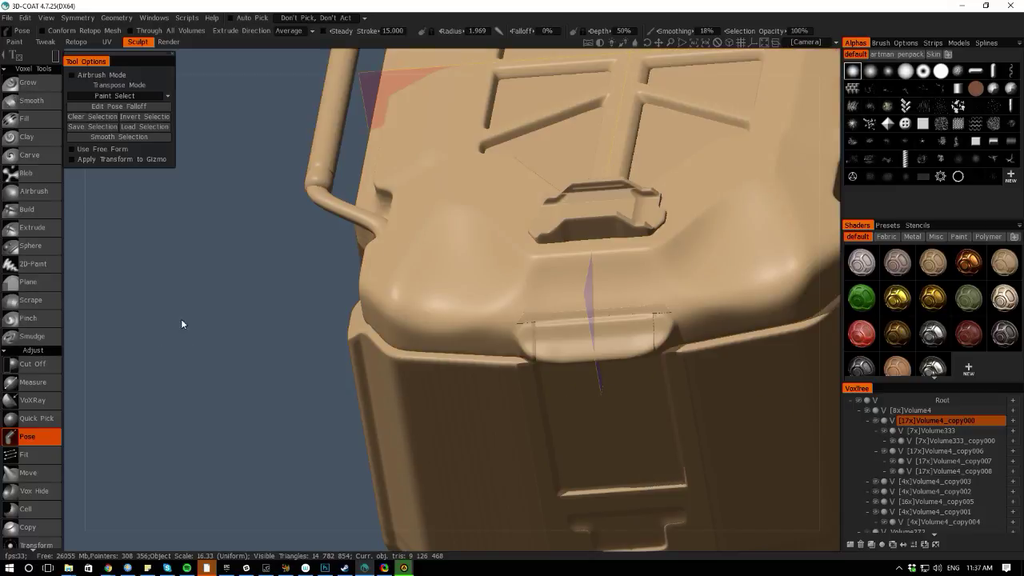
Try to cut a rectangular block about 26.6 mm wide and 7.1 mm high off the lid above the tab in right view
shift+drag(75, 322, 89, 287)
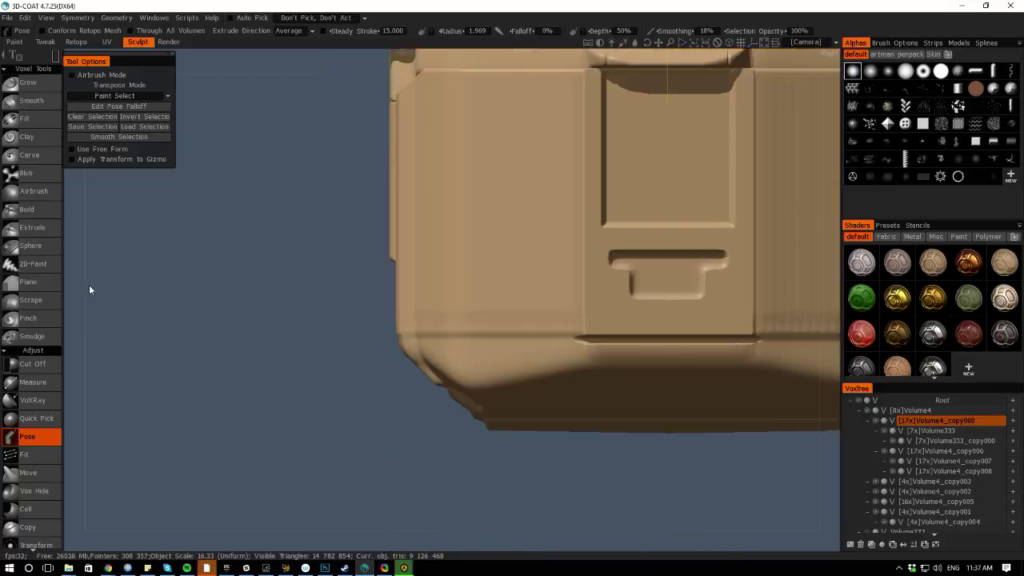
middle_drag(258, 243, 161, 438)
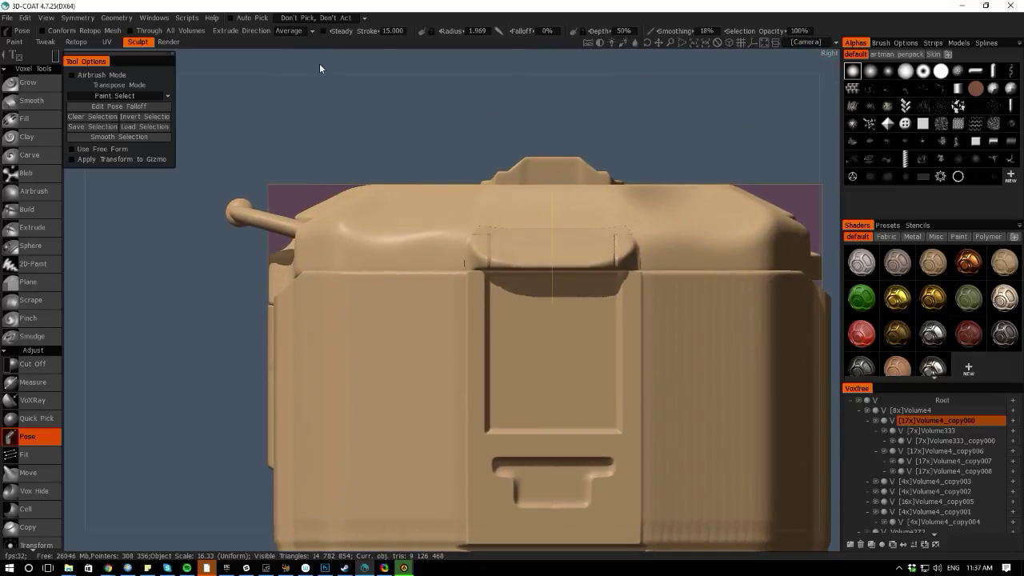
mouse_move(319, 64)
mouse_down()
mouse_move(312, 98)
mouse_move(316, 69)
mouse_up()
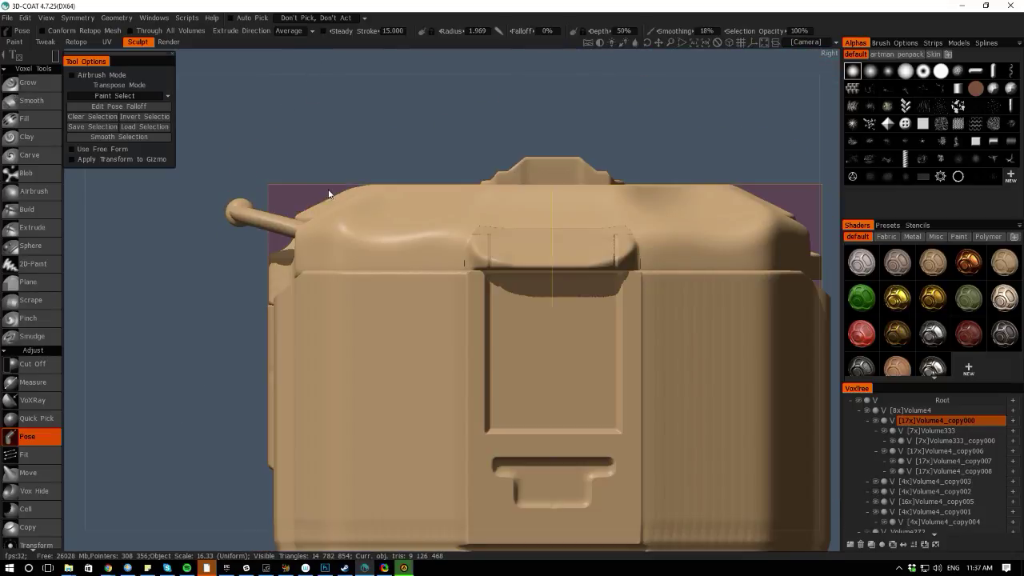
middle_drag(400, 149, 275, 195)
mouse_move(275, 195)
right_down()
mouse_move(359, 249)
mouse_move(345, 267)
right_up()
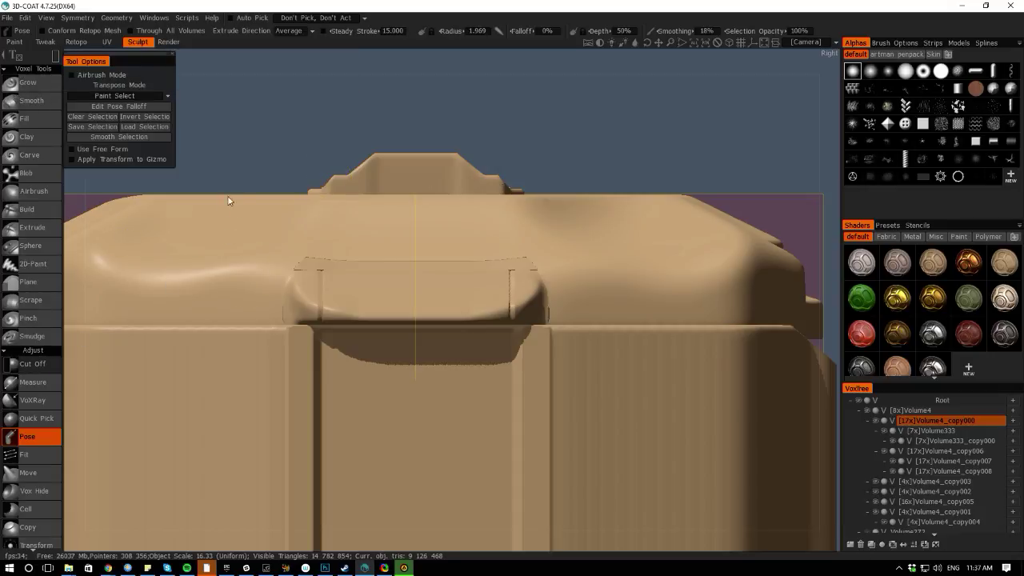
click(32, 363)
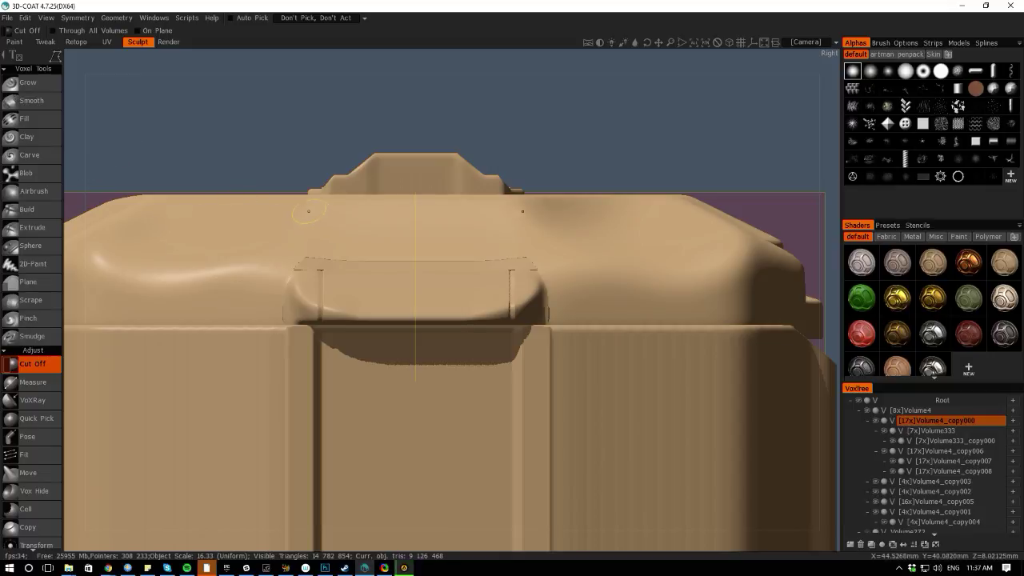
key(space)
click(338, 197)
drag(229, 175, 583, 269)
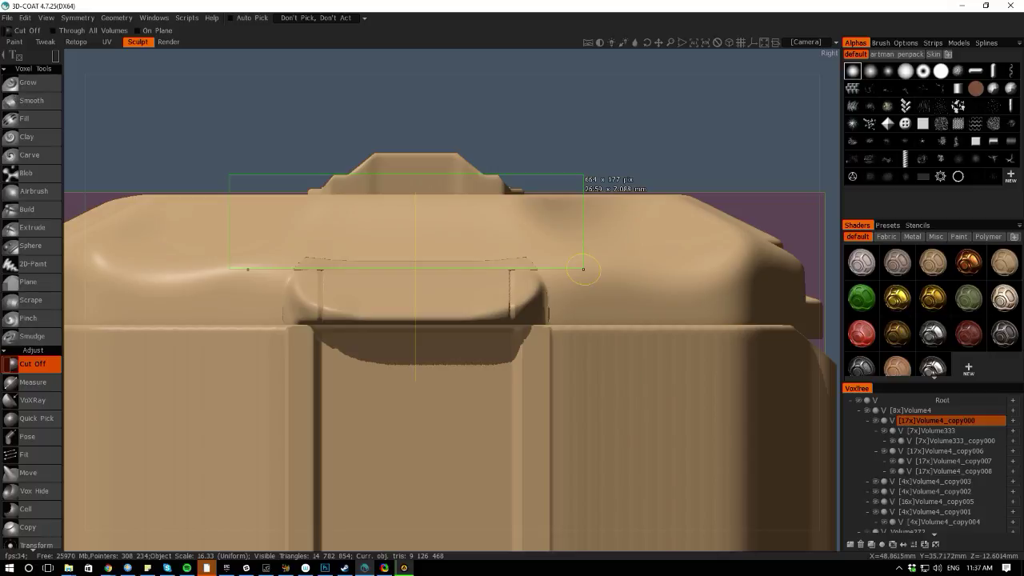
drag(583, 269, 584, 269)
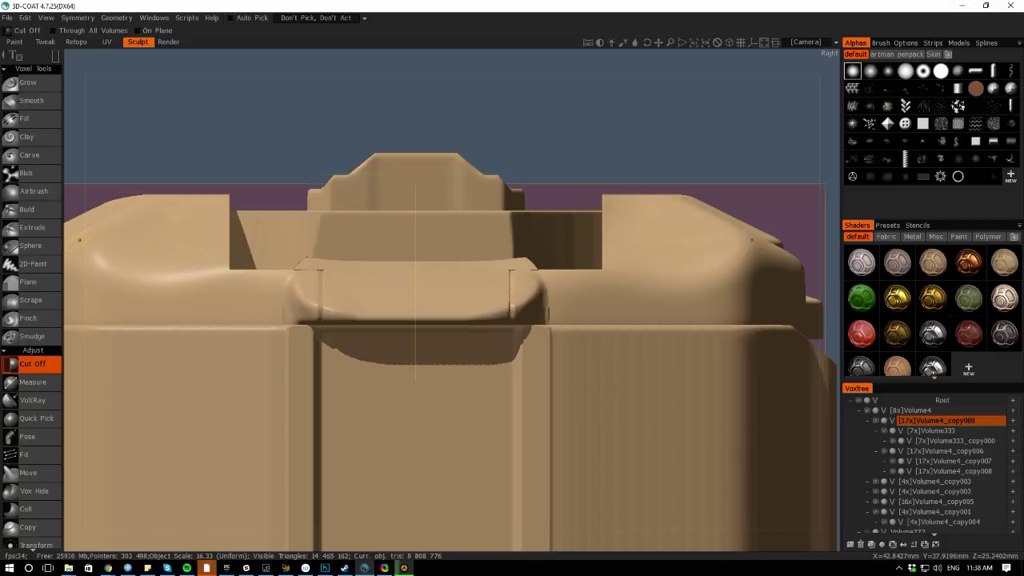
Inspect the cut lid from above and undo the rectangular cut
drag(81, 161, 73, 196)
right_drag(72, 196, 63, 157)
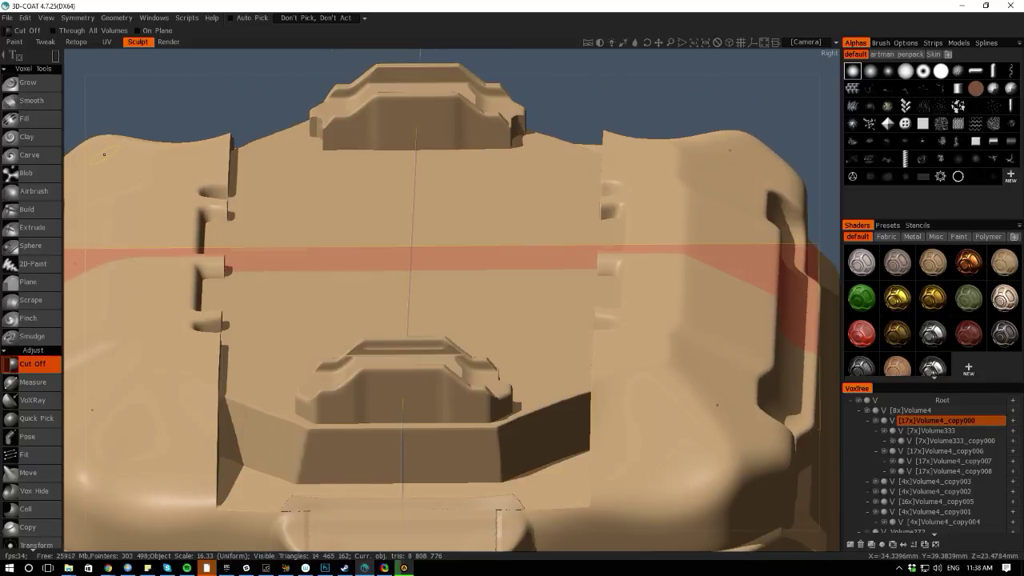
key(ctrl+z)
Make the tab the active volume and switch its visibility and that of its sub-volumes to check its fit in the lid
middle_drag(75, 359, 75, 236)
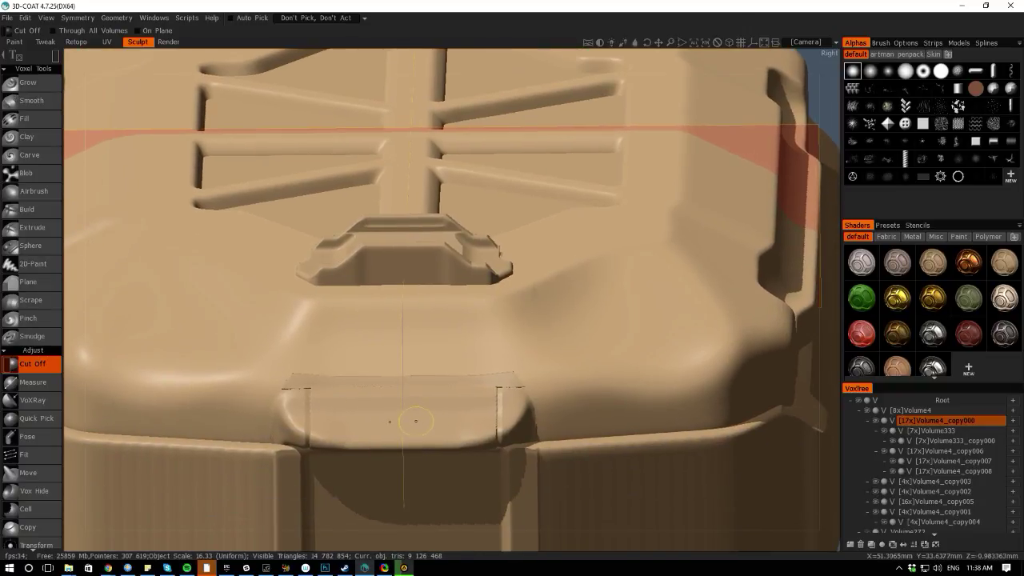
key(h)
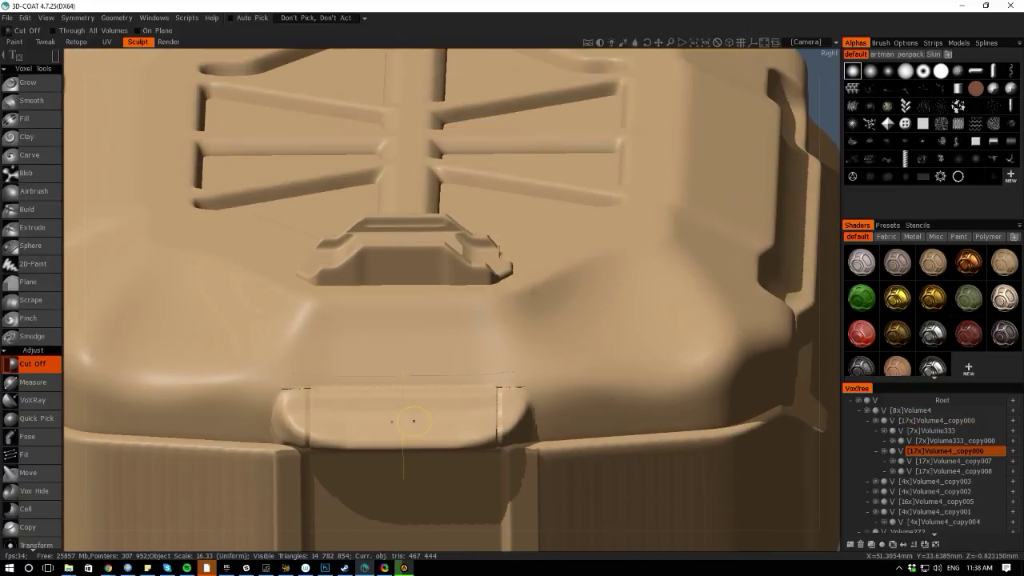
click(883, 451)
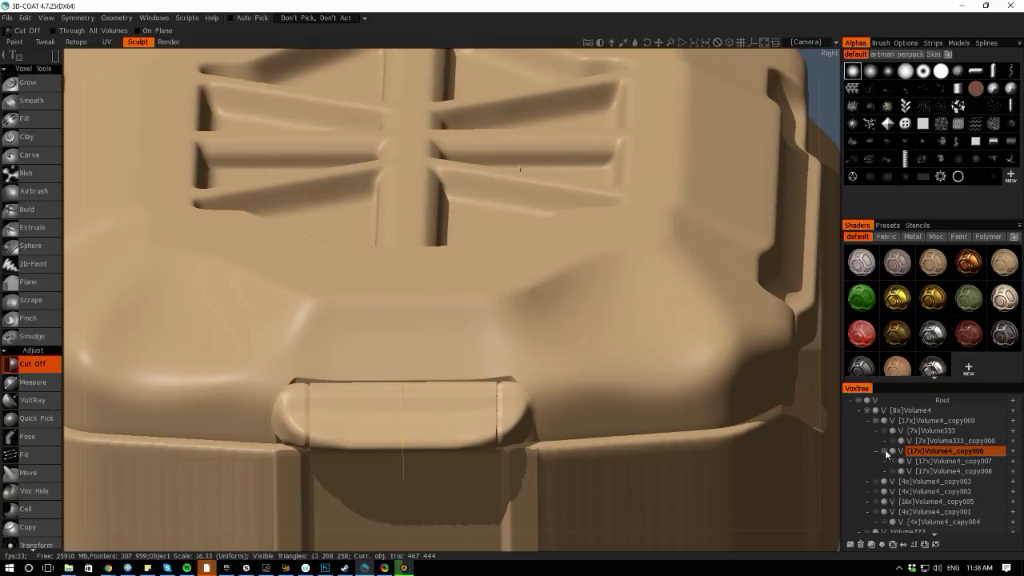
alt+click(884, 450)
click(883, 450)
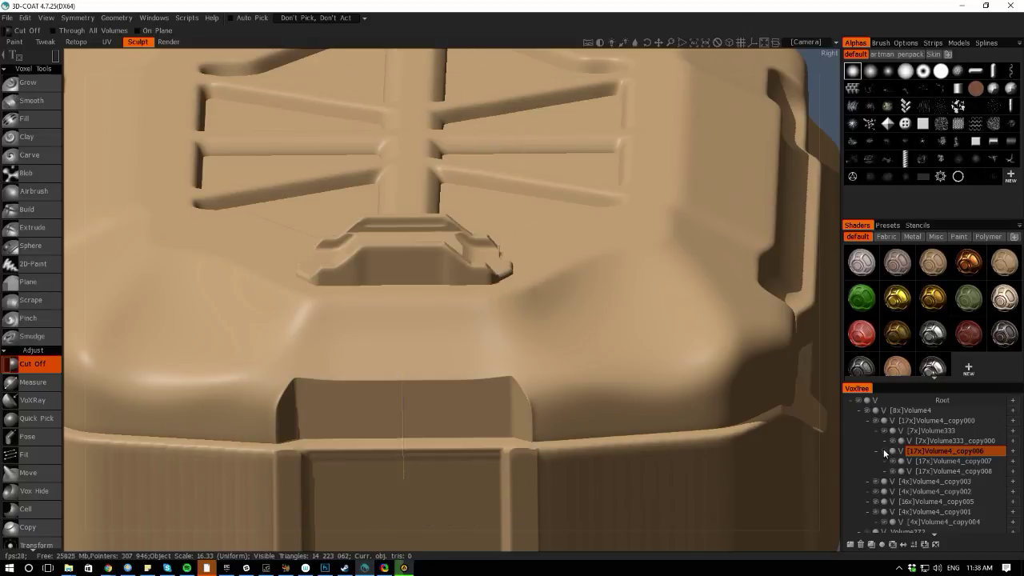
click(883, 448)
click(883, 449)
click(883, 448)
click(883, 448)
click(883, 449)
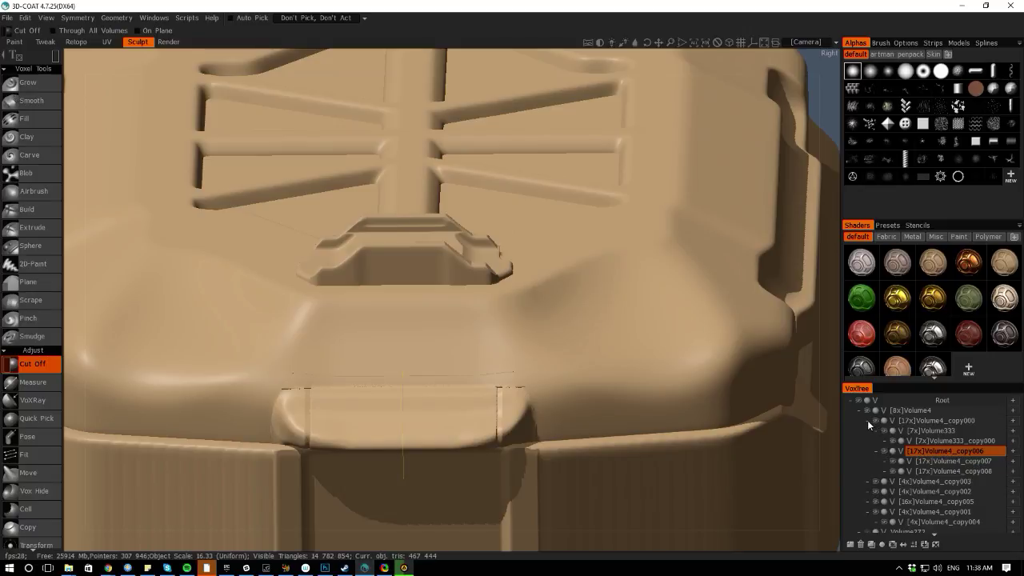
click(867, 420)
click(867, 420)
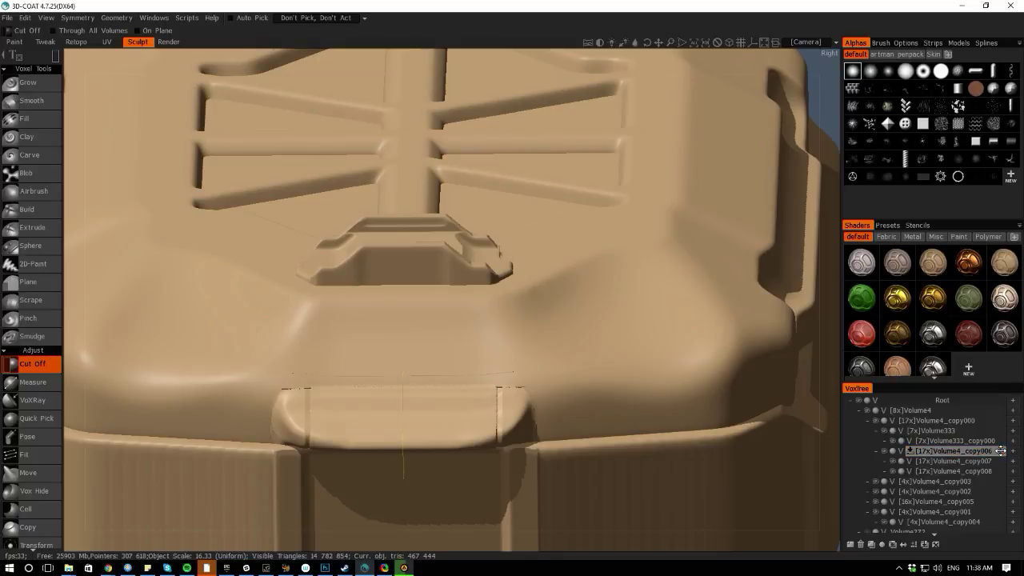
Change the parent of the tab volume Volume4_copy006, with its sub-volumes, to Root
drag(1000, 450, 1011, 404)
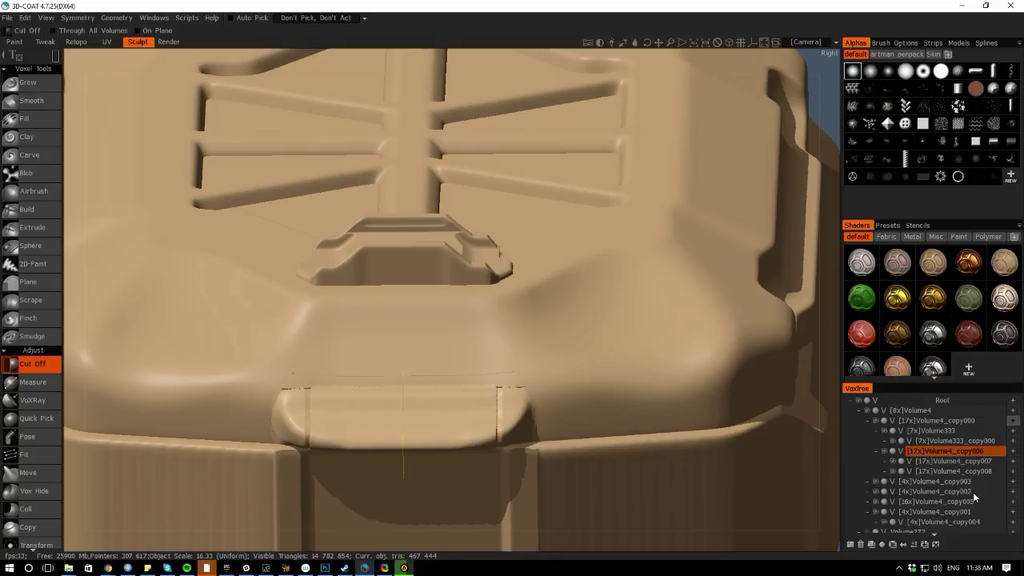
right_click(972, 453)
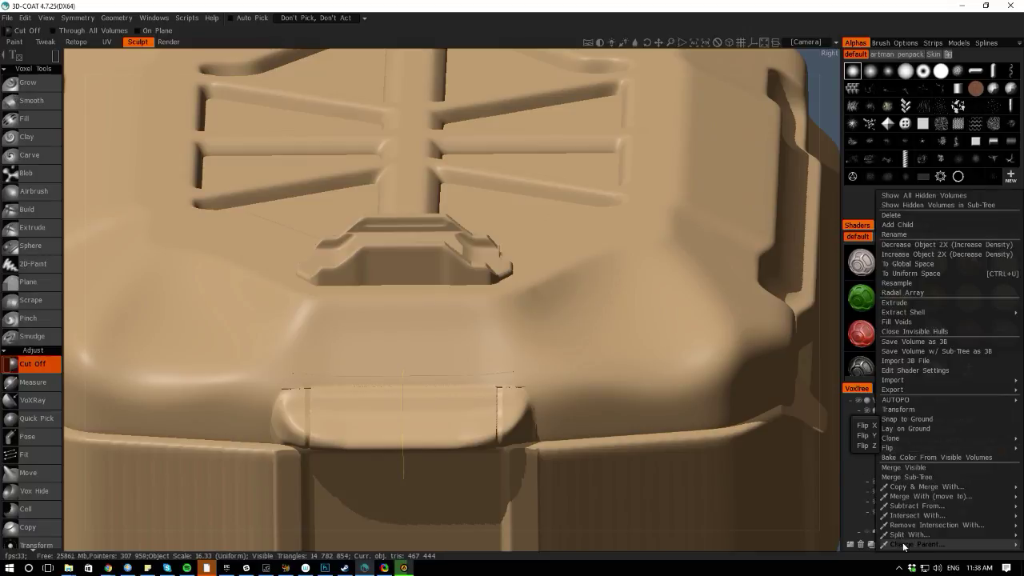
mouse_move(906, 545)
click(819, 420)
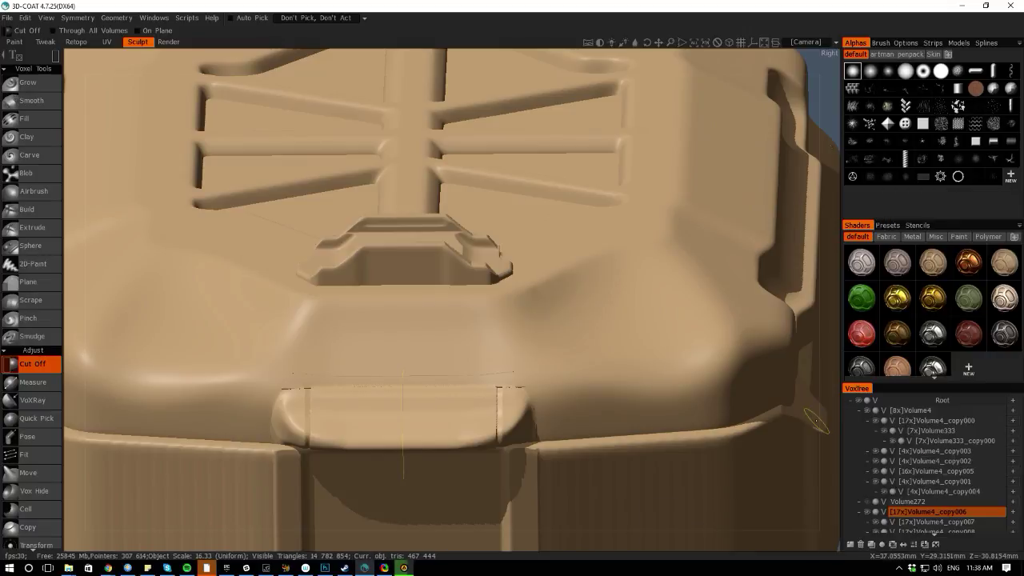
Collapse the Volume4 subtree and hide it so the tab parts are isolated, and view them up close
click(859, 410)
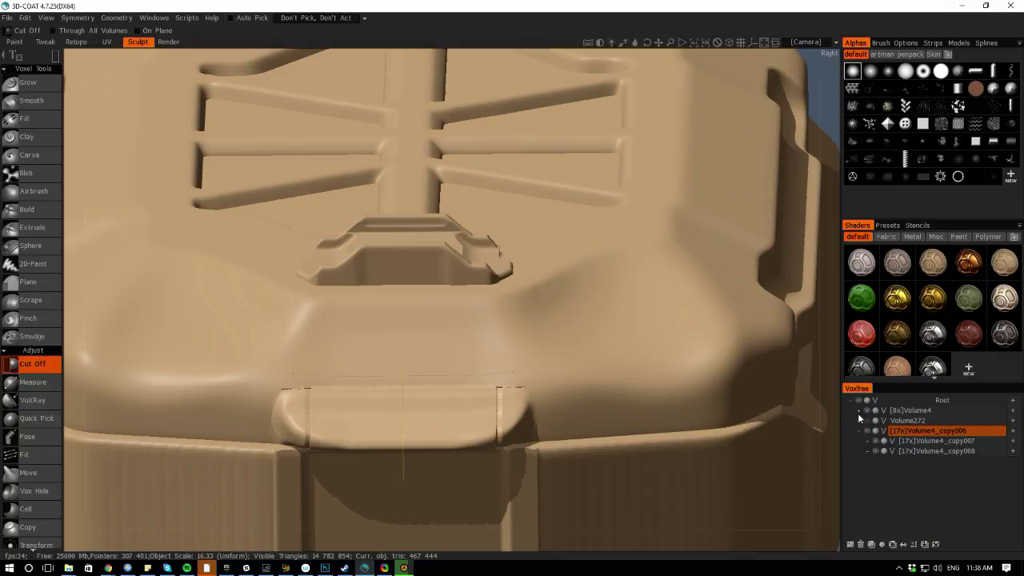
click(858, 411)
click(857, 410)
click(866, 410)
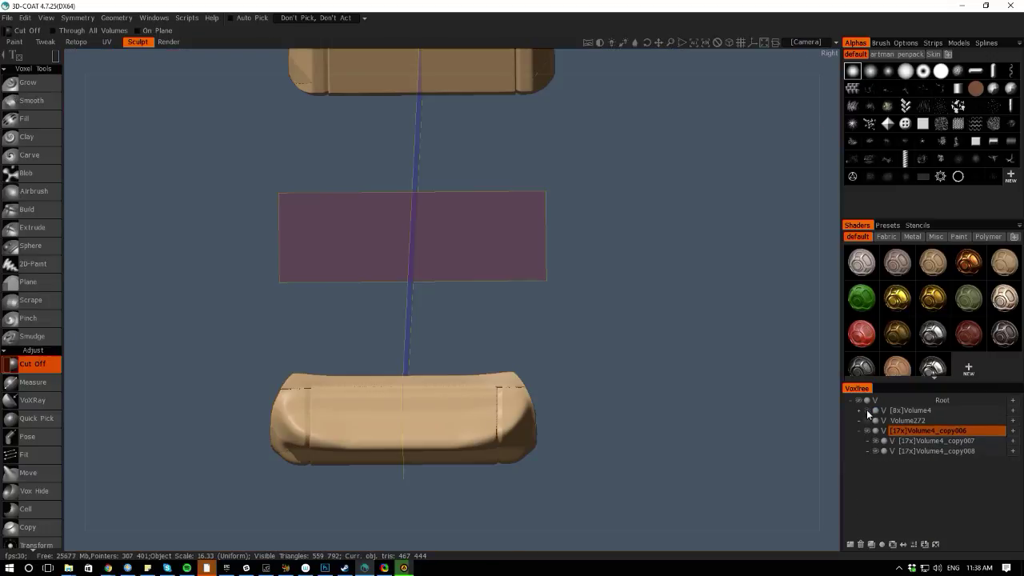
drag(655, 547, 469, 389)
middle_drag(469, 388, 506, 454)
right_drag(505, 453, 535, 494)
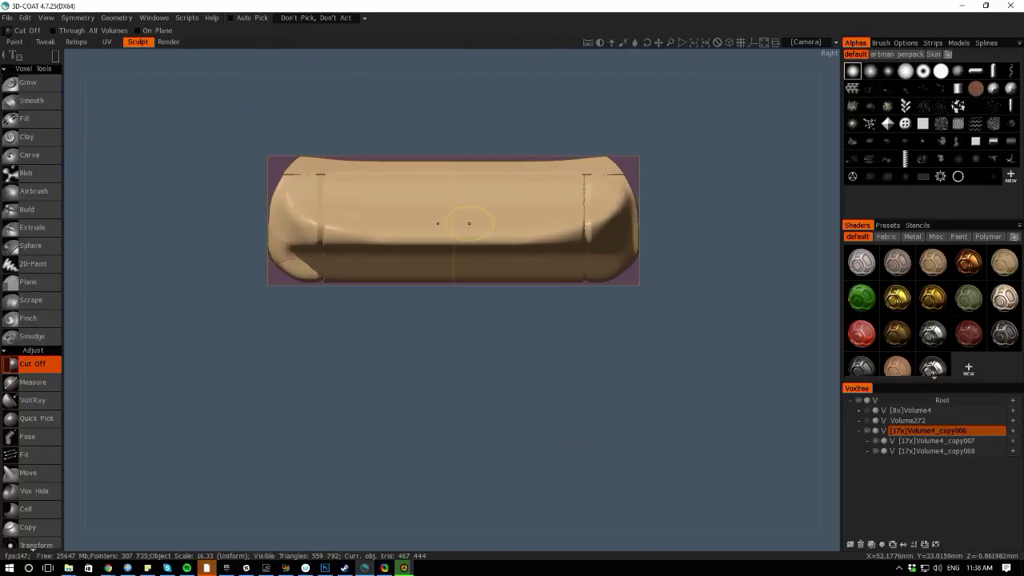
Trim the strip above the horizontal seam off the tab with a rectangular Cut Off in the right view
key(space)
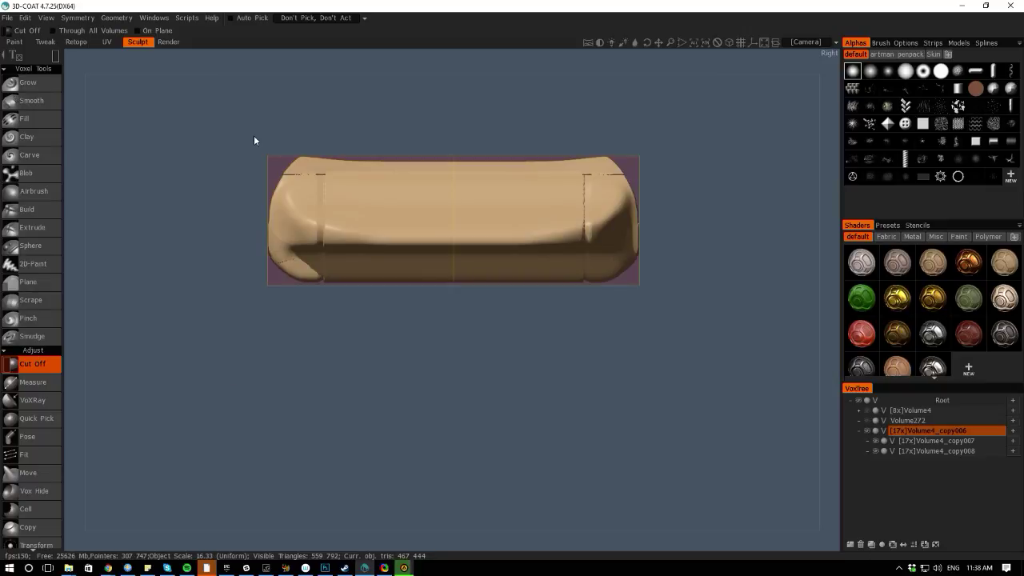
drag(235, 129, 685, 174)
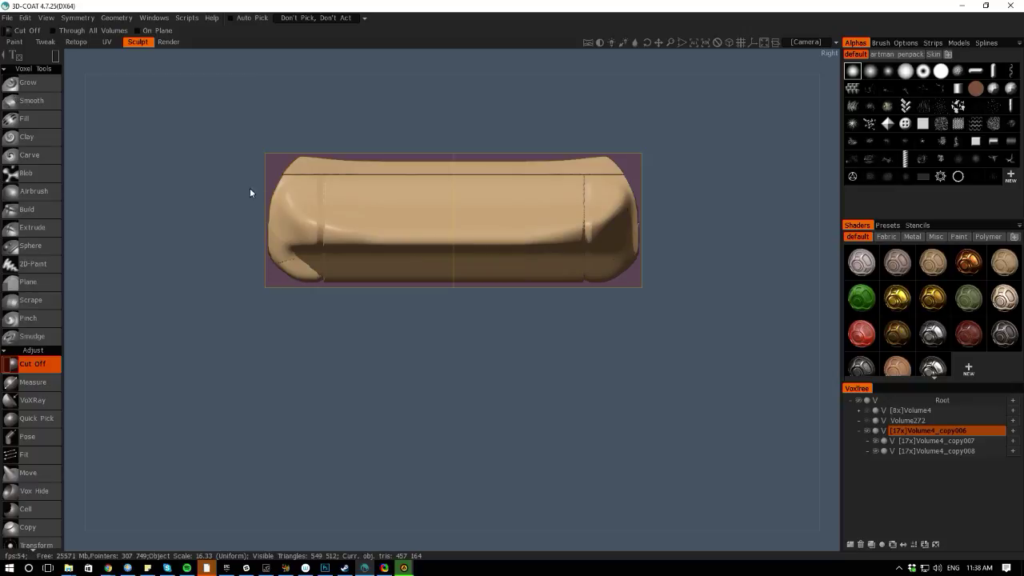
mouse_move(56, 57)
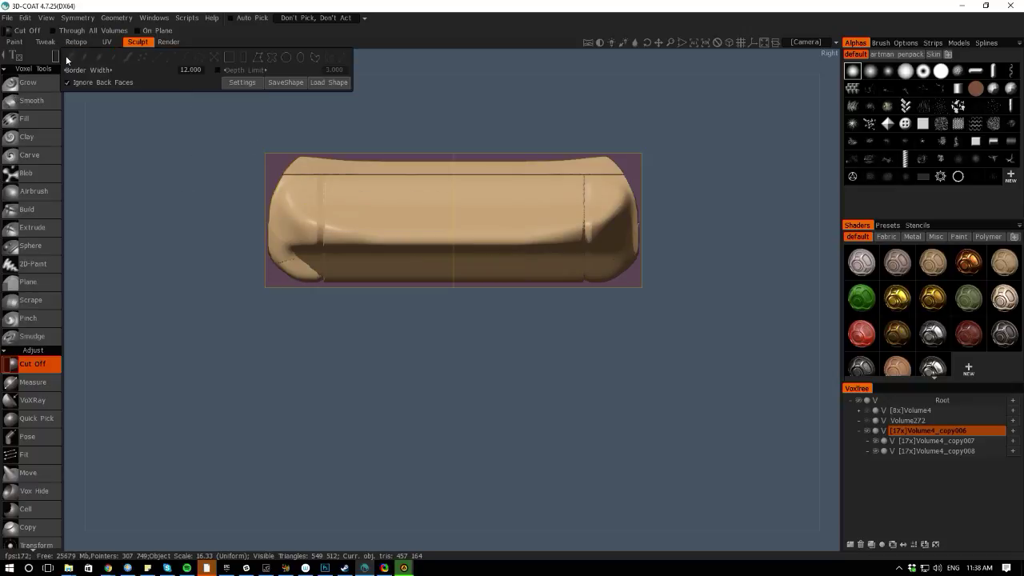
drag(70, 328, 144, 317)
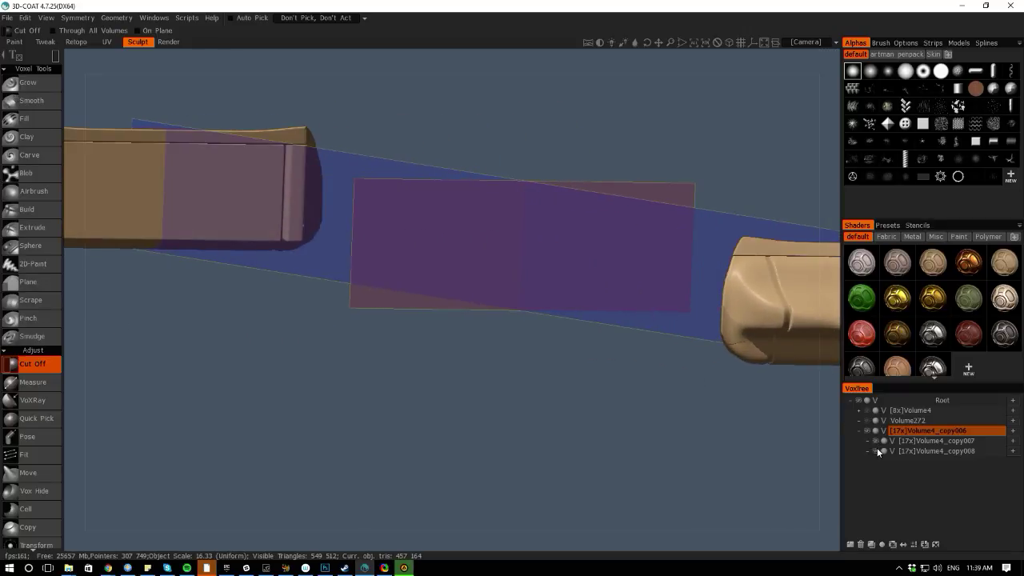
Delete the sub-volumes Volume4_copy007 and Volume4_copy008 of the tab volume
click(929, 452)
key(Delete)
click(928, 441)
key(Delete)
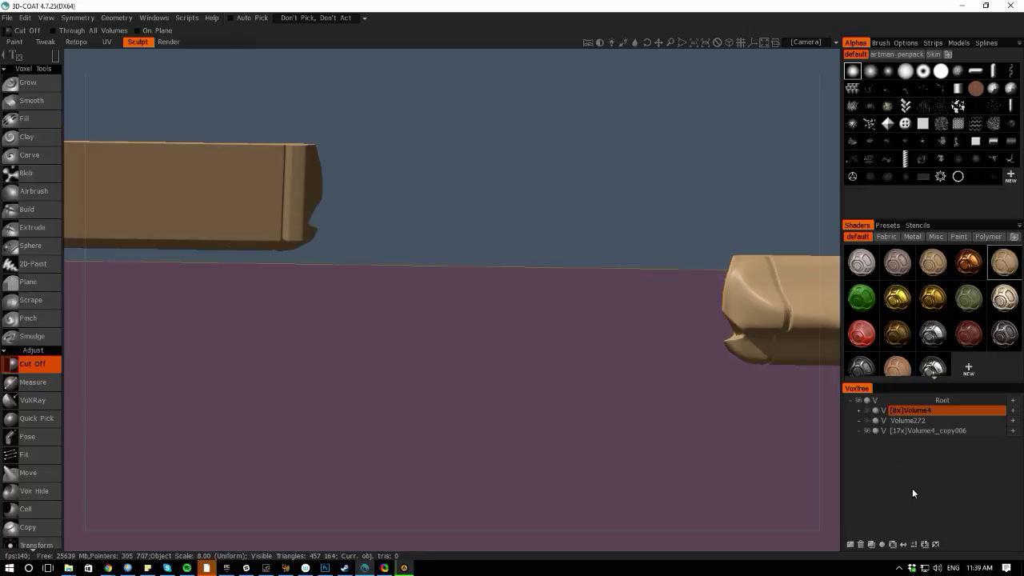
Make Volume4_copy006 active and cut the lower pointed tips off both tab ends with a mirrored polygonal Cut Off outline
drag(770, 517, 511, 452)
key(space)
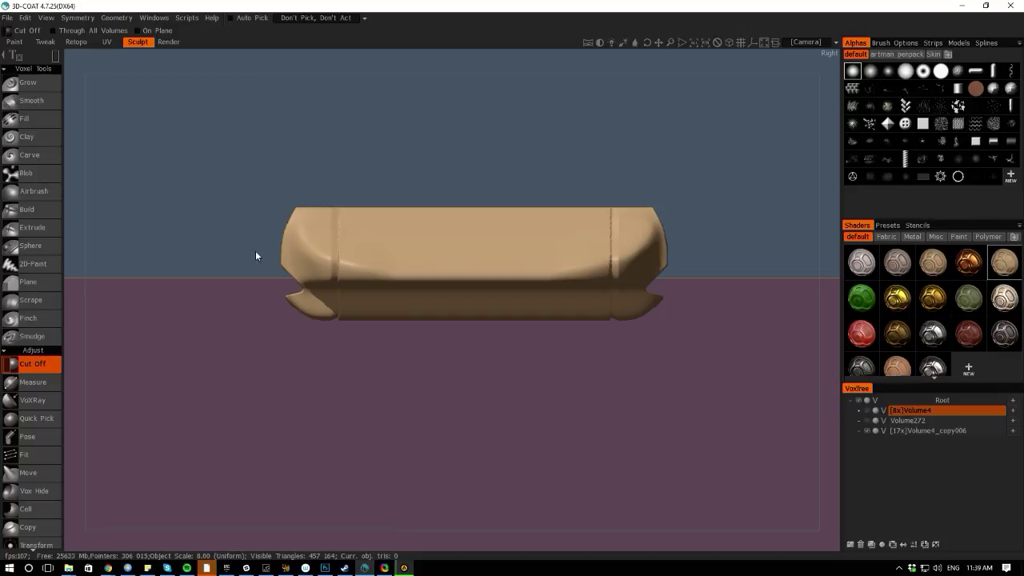
key(e)
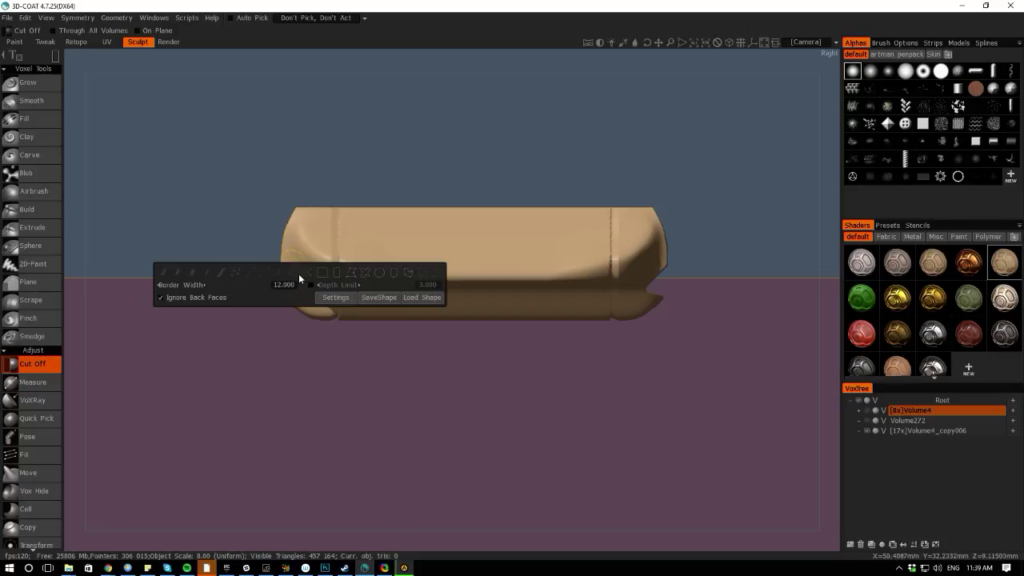
click(335, 278)
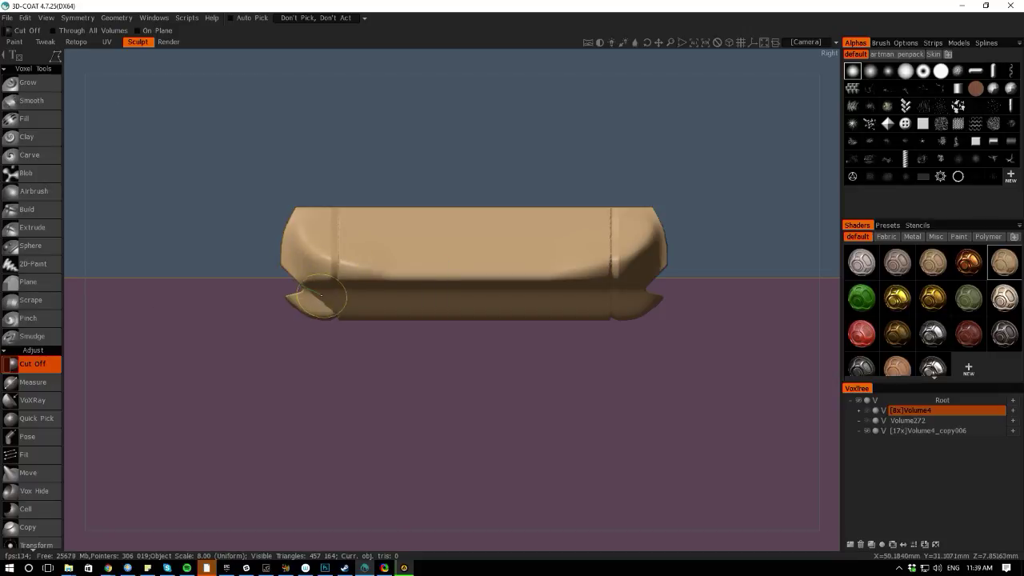
drag(316, 294, 316, 328)
key(h)
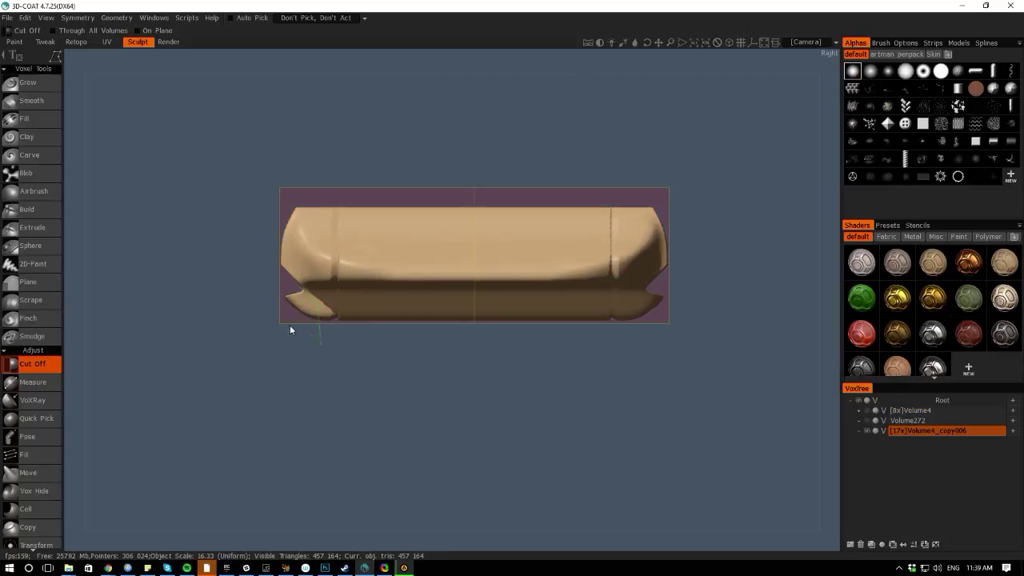
click(281, 290)
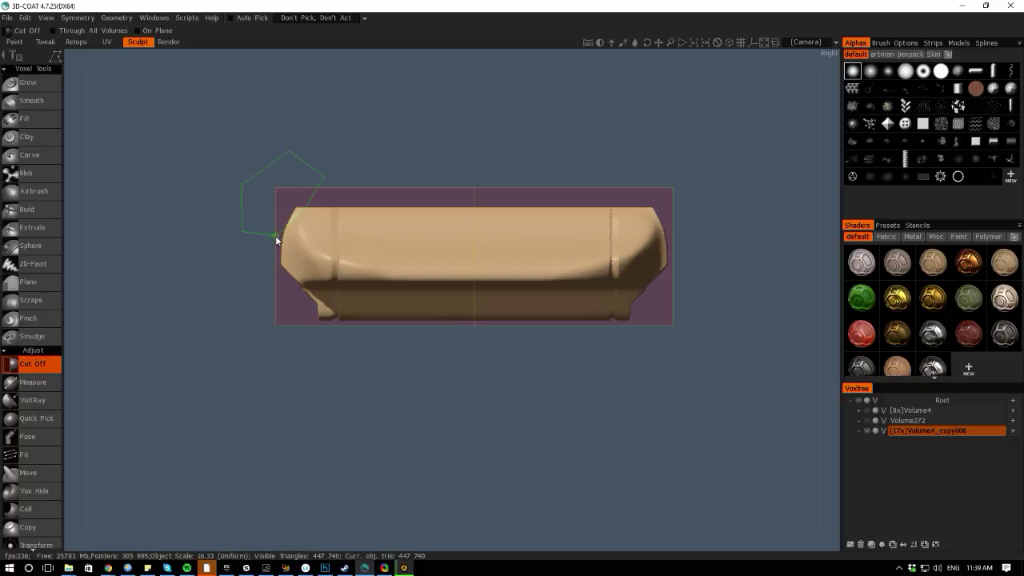
Bevel the tab's upper end corners and trim its bulging ends straight with mirrored polygonal cuts
click(276, 235)
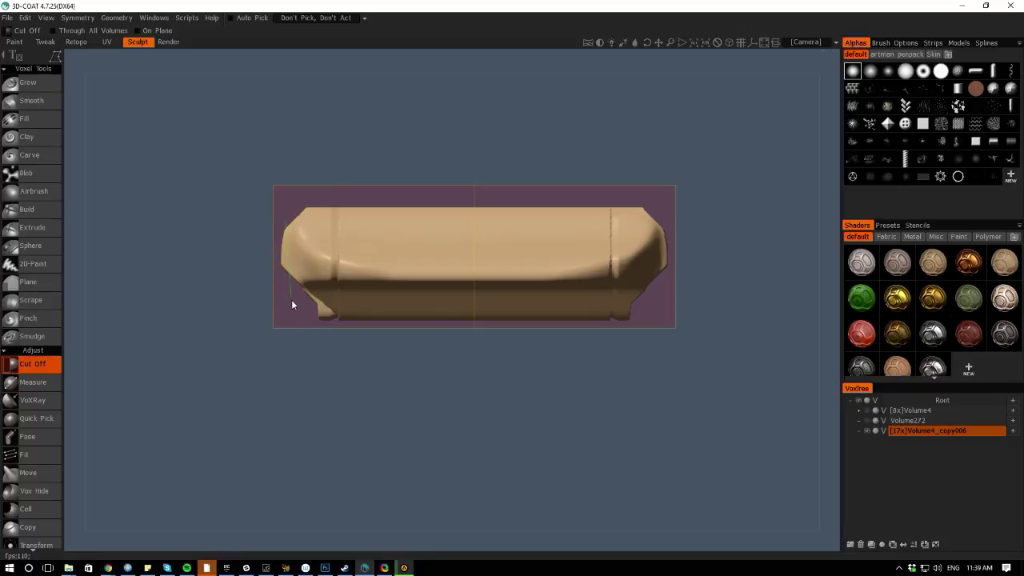
key(Escape)
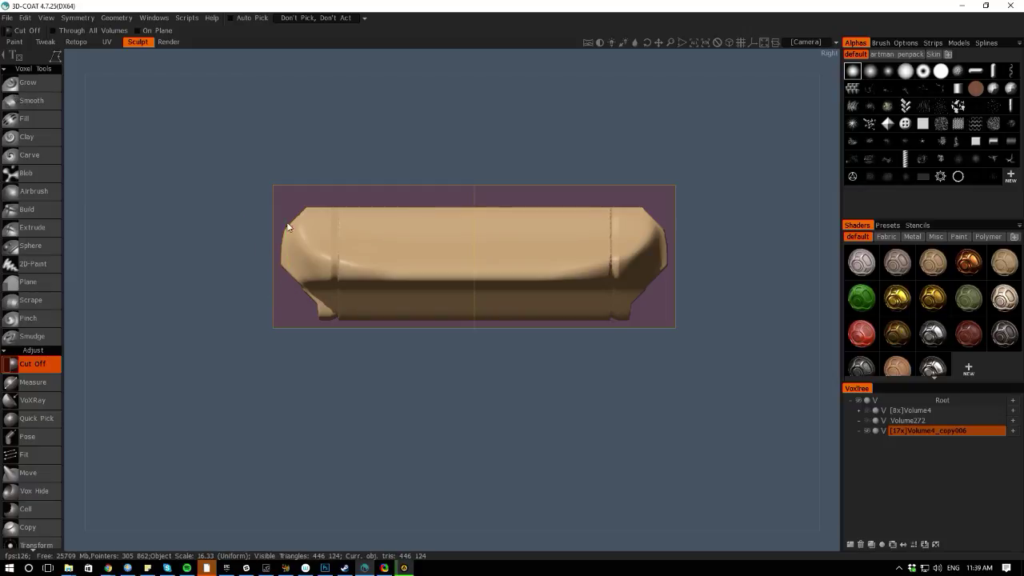
click(287, 226)
click(285, 277)
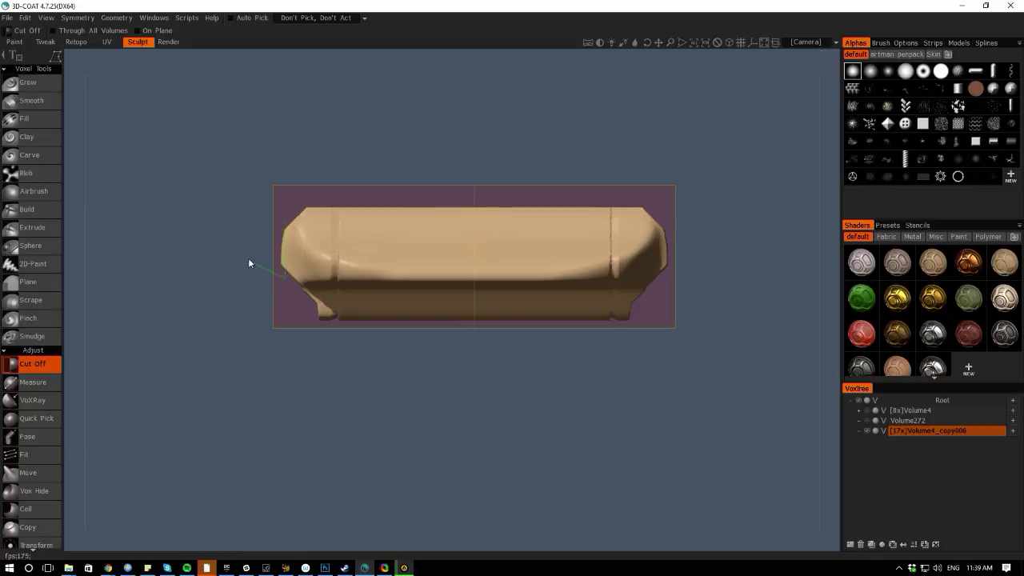
click(286, 224)
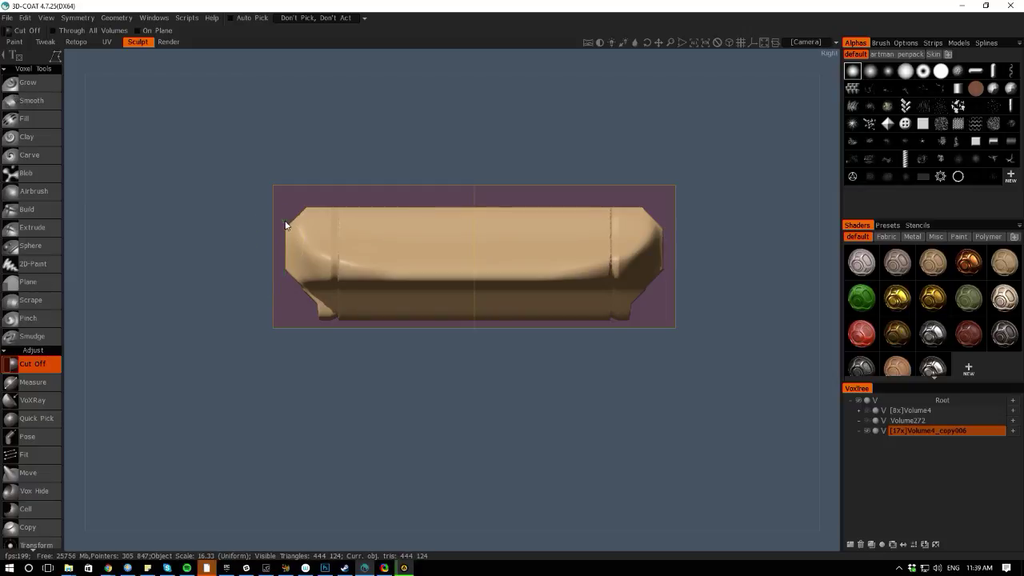
Cut a step into the underside of both tab ends and bevel the lower corners of the central section
click(312, 303)
click(337, 303)
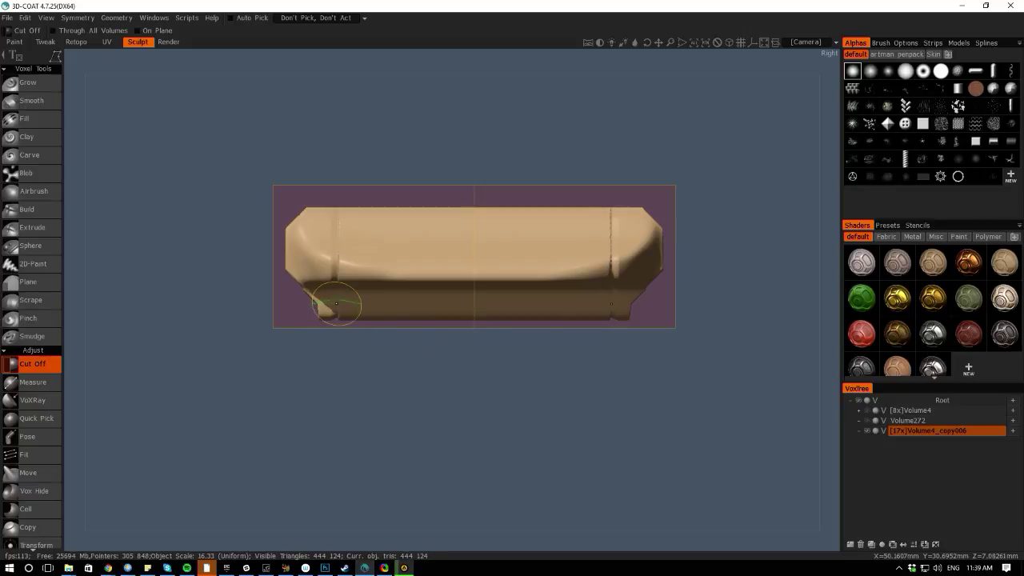
click(295, 313)
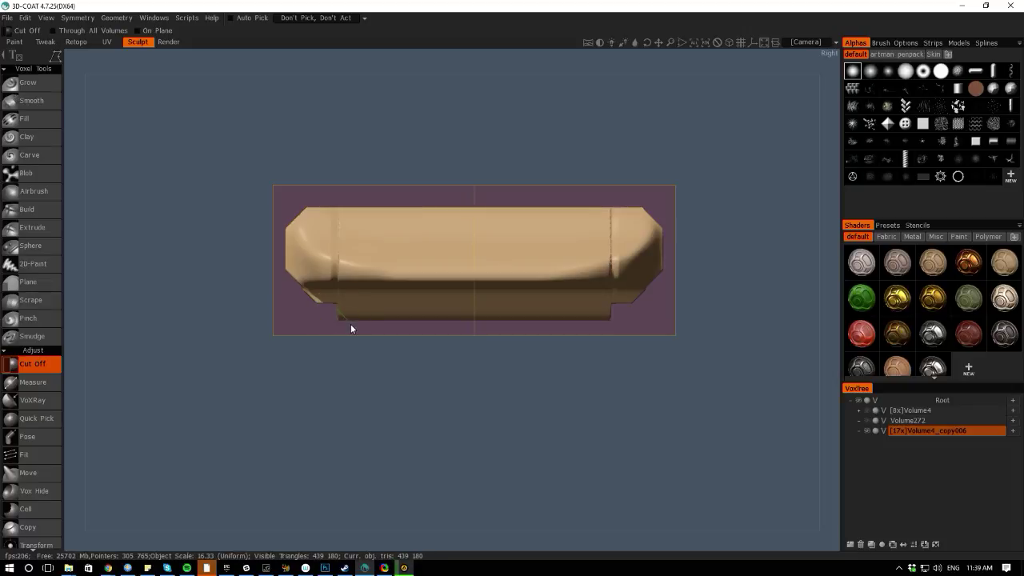
click(350, 325)
click(334, 314)
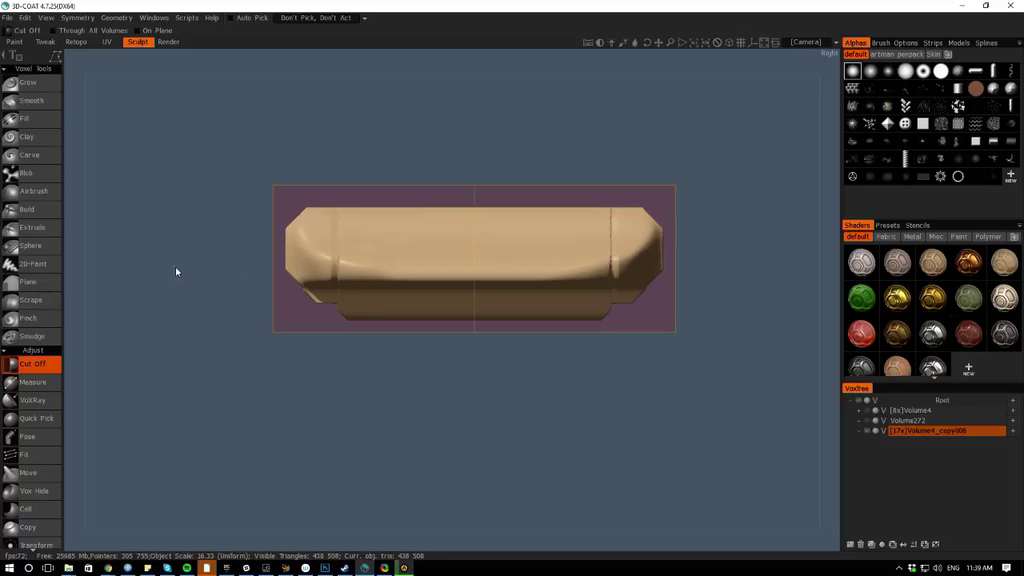
Trim the lower corner of the tab's protruding nose with a polygonal Cut Off in the back view
mouse_move(510, 349)
alt+mouse_down()
mouse_move(144, 272)
mouse_move(510, 350)
alt+mouse_up()
alt+right_drag(509, 350, 288, 272)
alt+drag(468, 538, 373, 548)
alt+middle_drag(280, 444, 488, 424)
alt+drag(488, 423, 696, 436)
mouse_move(696, 436)
alt+right_down()
mouse_move(740, 489)
mouse_move(699, 440)
alt+right_up()
alt+middle_drag(159, 336, 277, 359)
alt+right_drag(278, 359, 257, 435)
alt+middle_drag(258, 435, 655, 429)
alt+right_drag(655, 429, 658, 459)
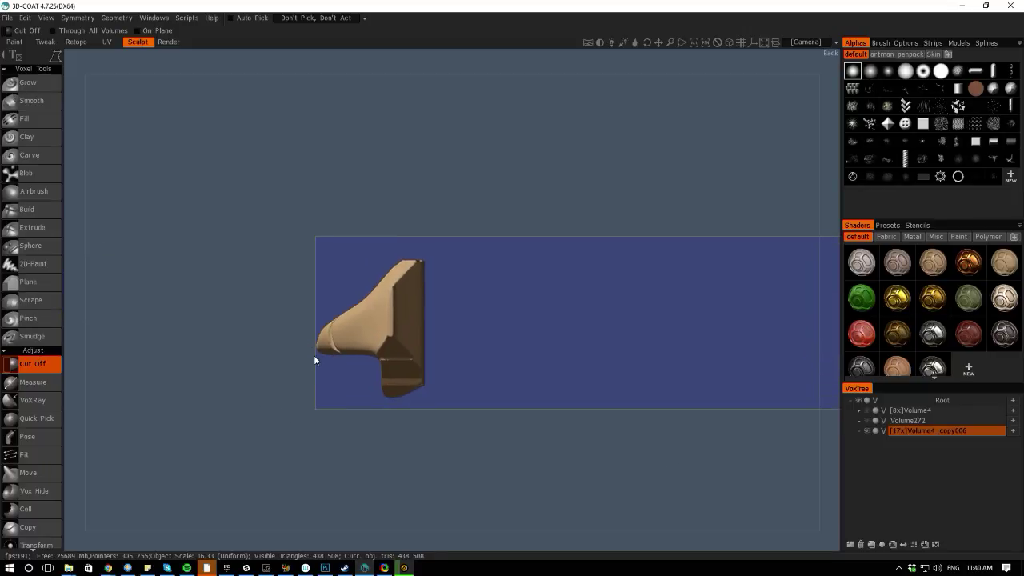
drag(319, 333, 319, 344)
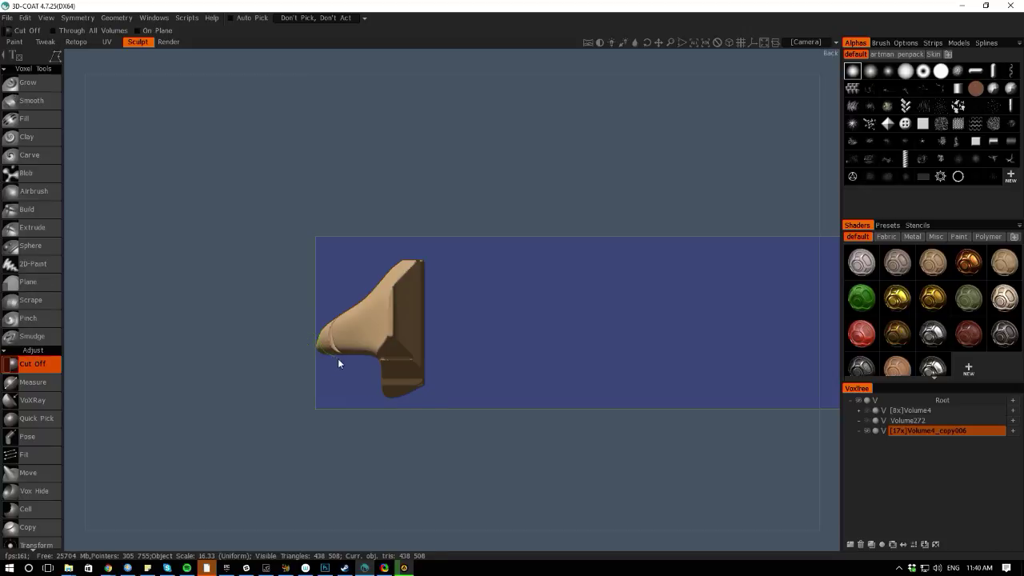
click(292, 354)
click(296, 329)
click(312, 322)
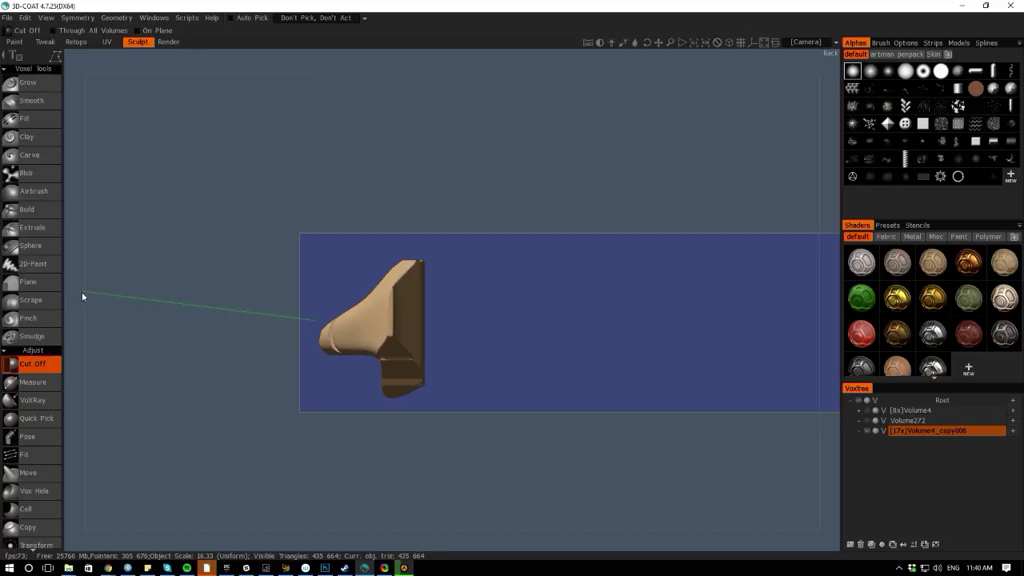
Place a filleted cylinder primitive with radius 2.983 on the tab, with Click to Place enabled
drag(77, 292, 104, 309)
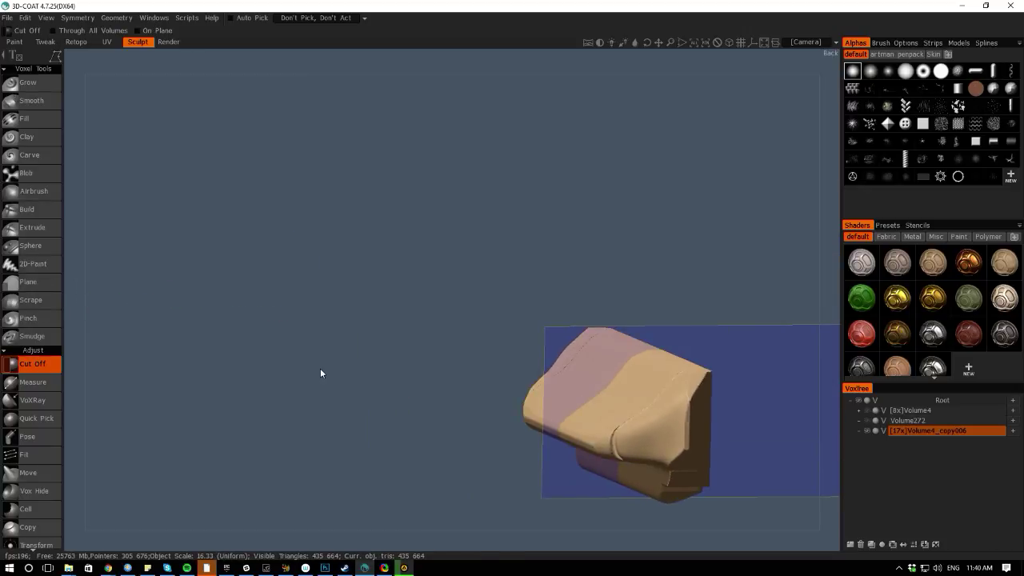
middle_drag(321, 368, 159, 312)
scroll(159, 312, down, 1)
key(space)
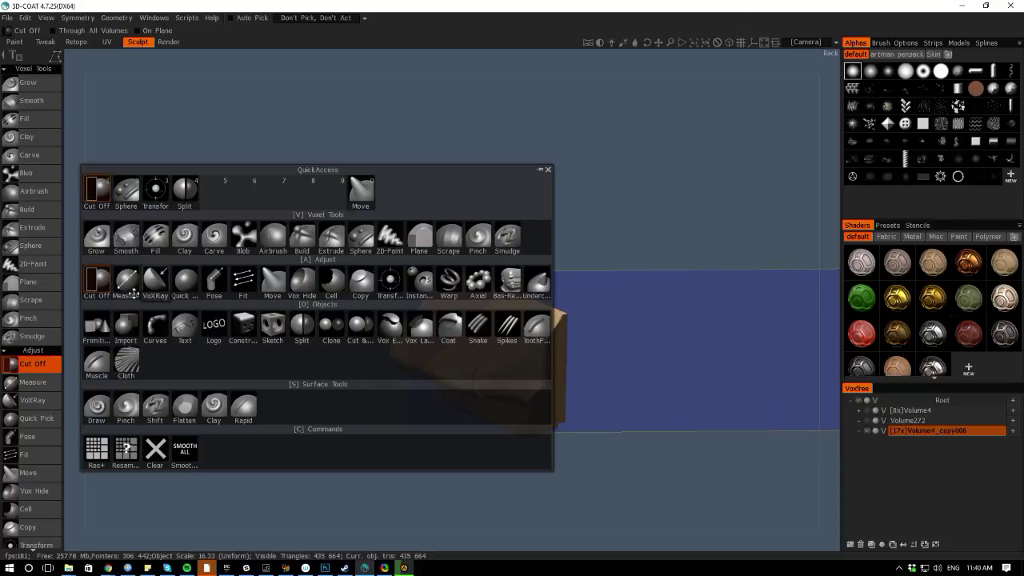
key(space)
key(space)
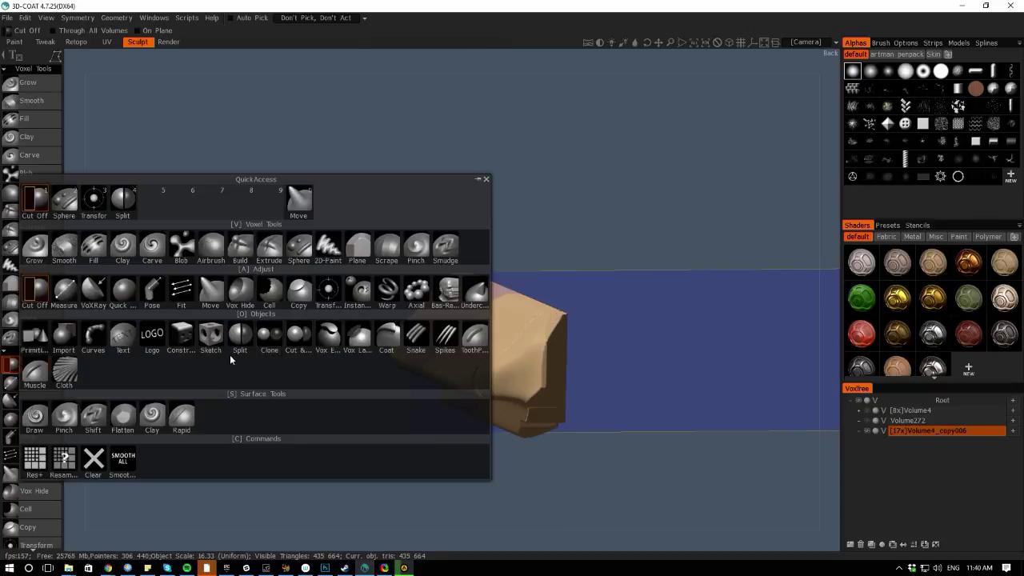
click(34, 334)
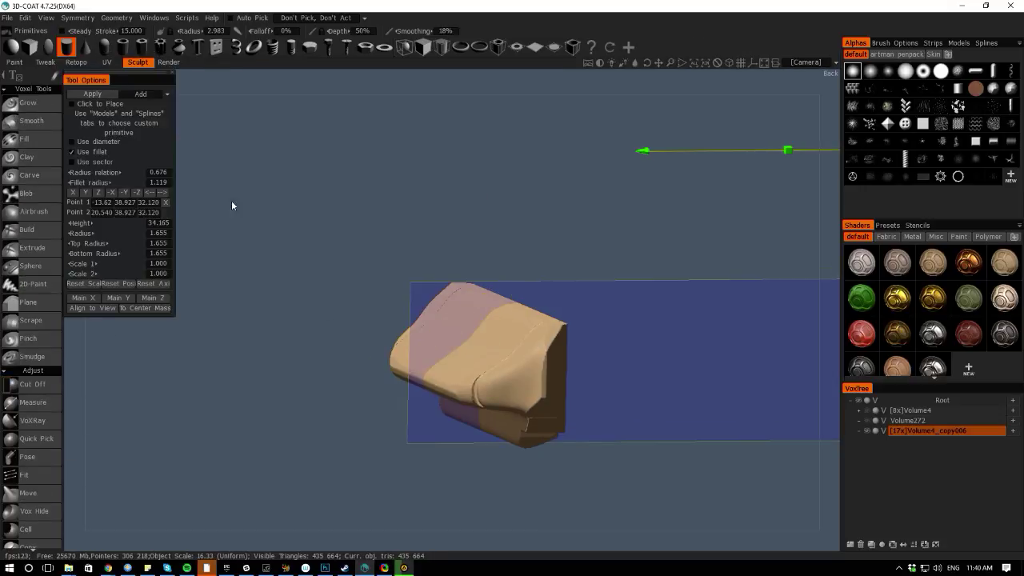
click(72, 104)
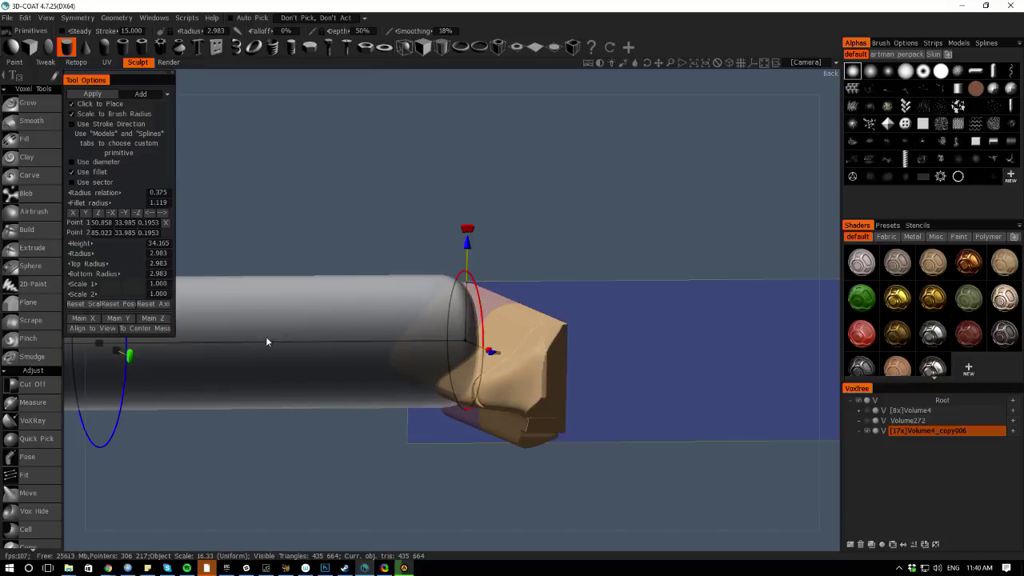
Rotate the cylinder in the top view so that it runs parallel to the tab's length
right_drag(198, 516, 56, 320)
drag(72, 360, 199, 441)
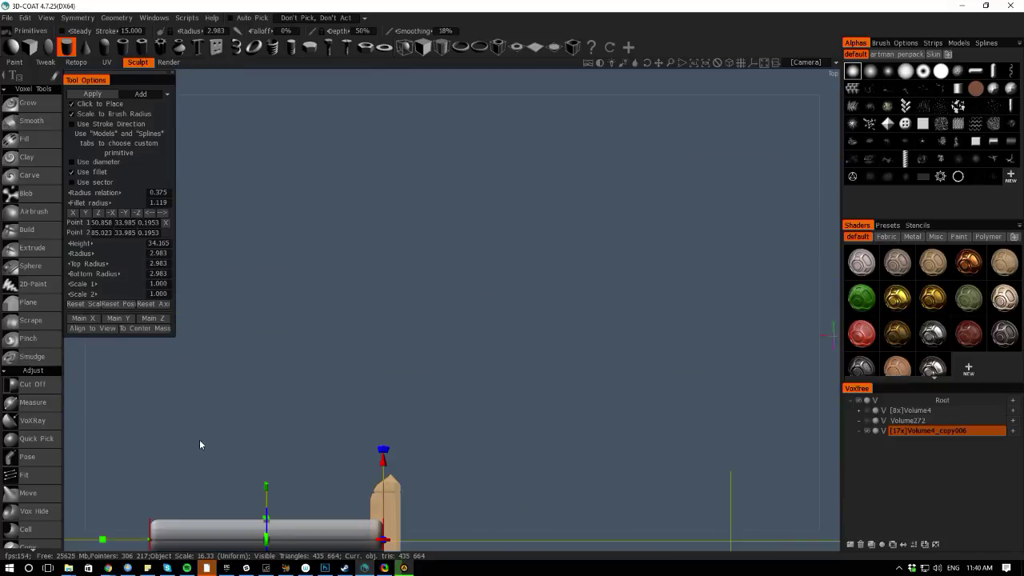
middle_drag(199, 441, 308, 287)
right_drag(308, 288, 411, 291)
drag(412, 286, 384, 269)
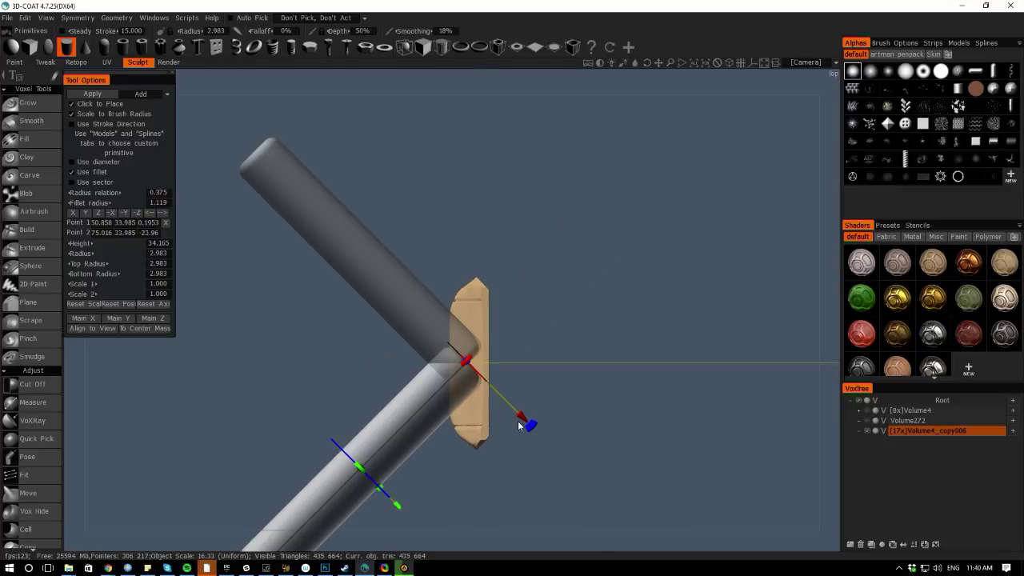
drag(538, 433, 582, 406)
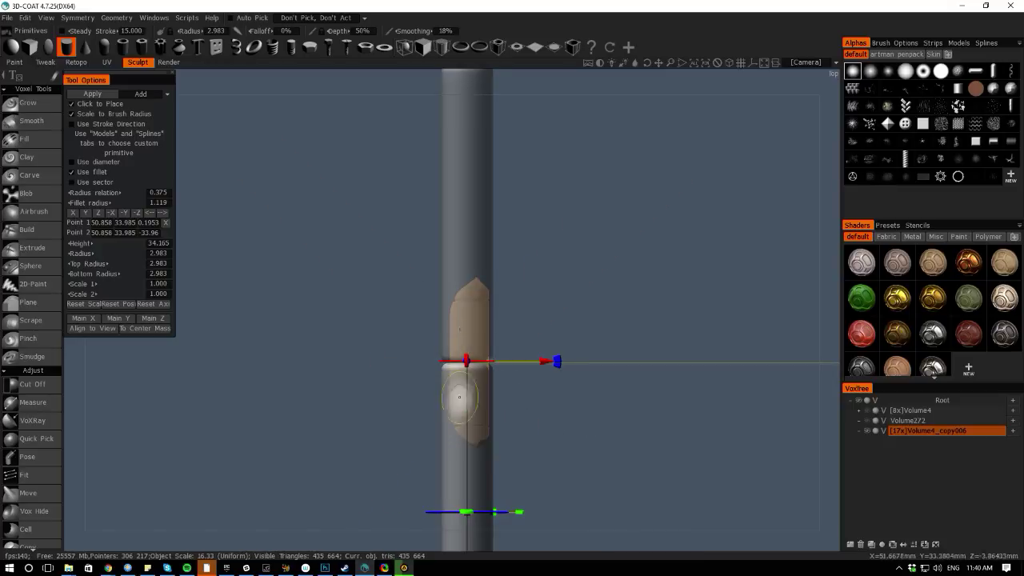
Shorten the cylinder to a height of about 23.3 and move it lengthwise to centre it on the tab
right_drag(356, 352, 301, 282)
middle_drag(365, 432, 351, 344)
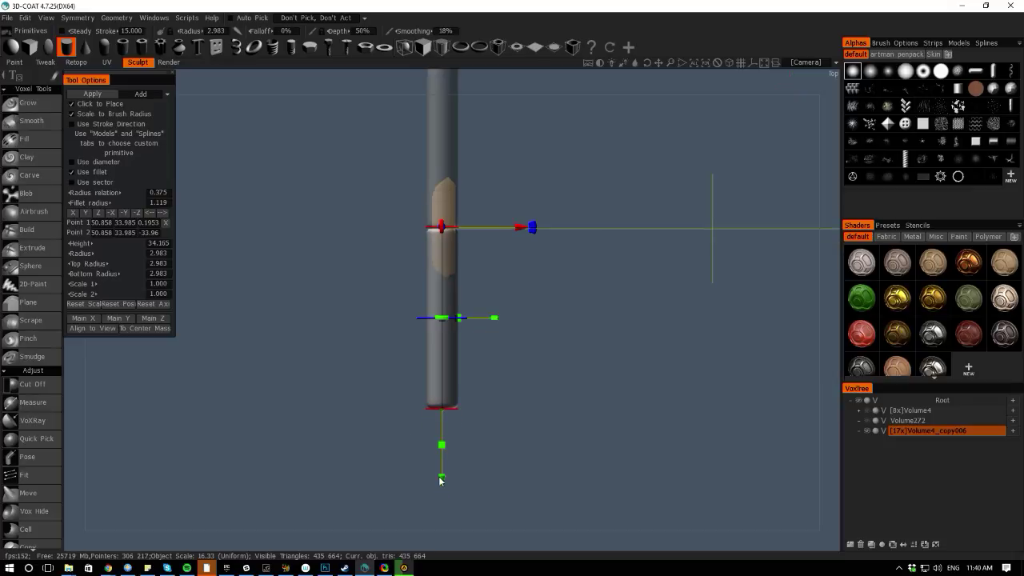
drag(442, 485, 441, 282)
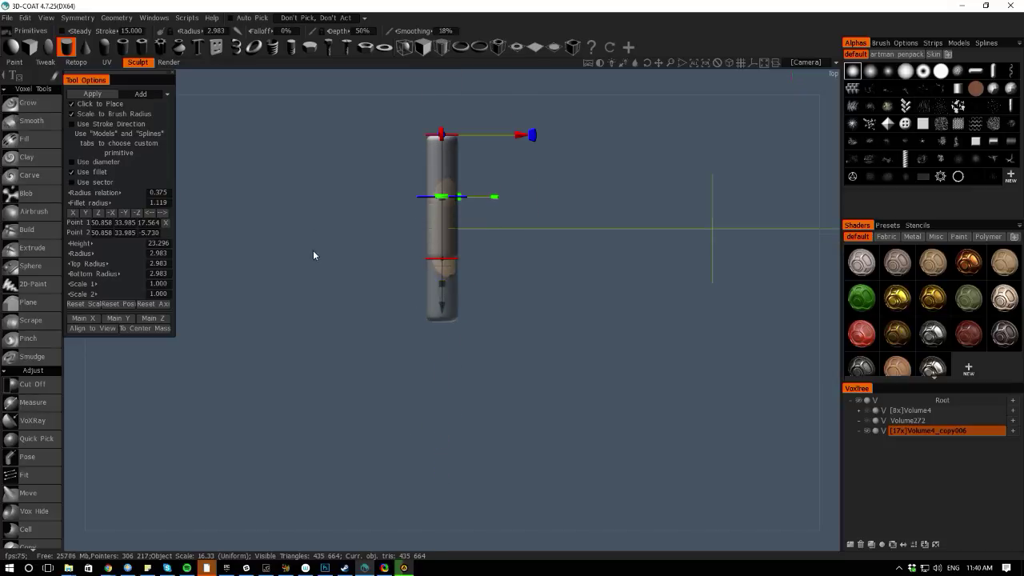
right_drag(313, 251, 437, 314)
drag(437, 314, 445, 365)
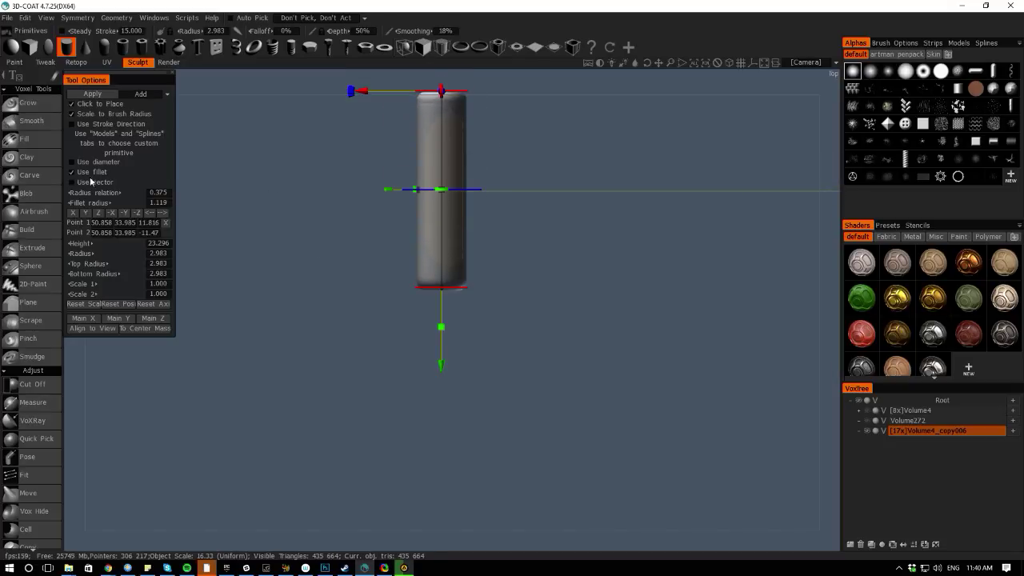
Turn off symmetry along the Z axis, leaving the X axis enabled
key(s)
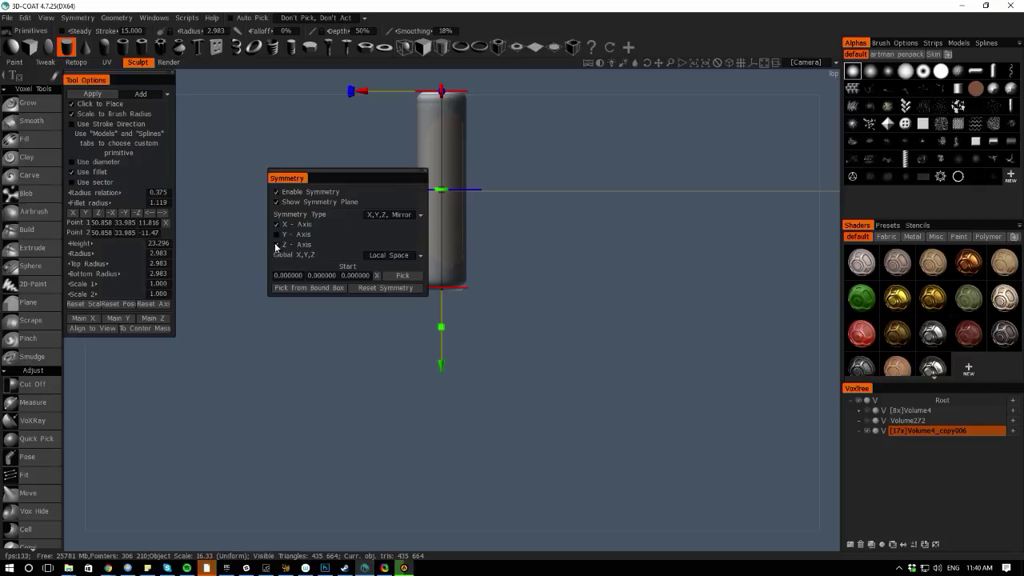
click(274, 243)
middle_drag(243, 148, 243, 150)
middle_drag(413, 291, 417, 339)
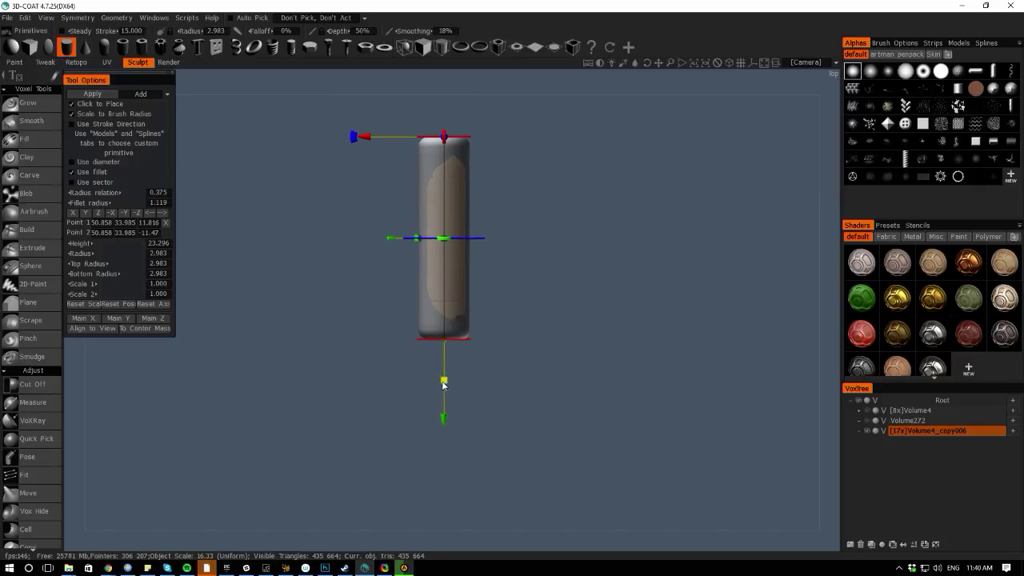
Shorten the cylinder to a height of about 15.48 and round its ends fully with a fillet radius of 2.983
drag(444, 382, 444, 299)
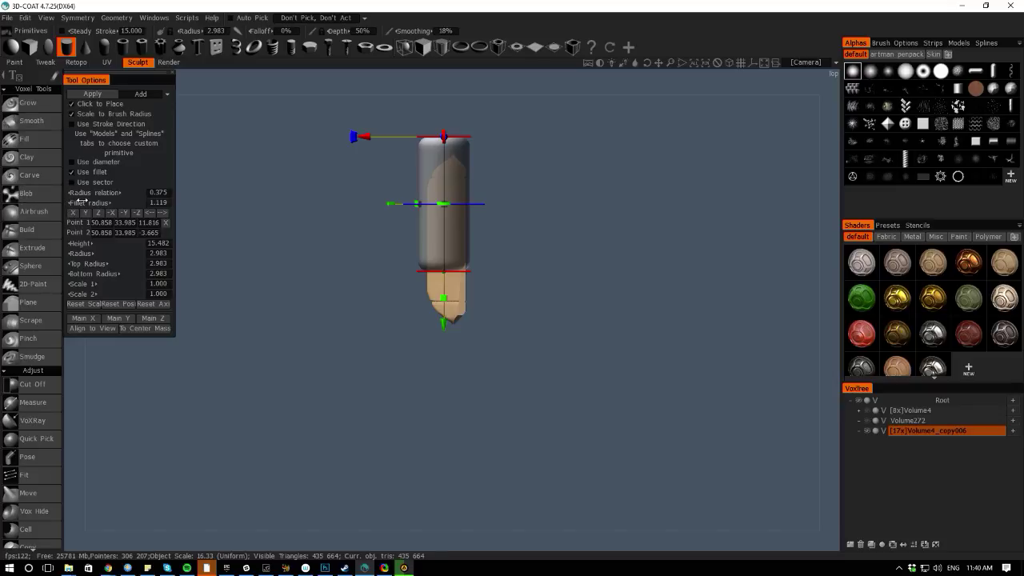
drag(110, 202, 164, 212)
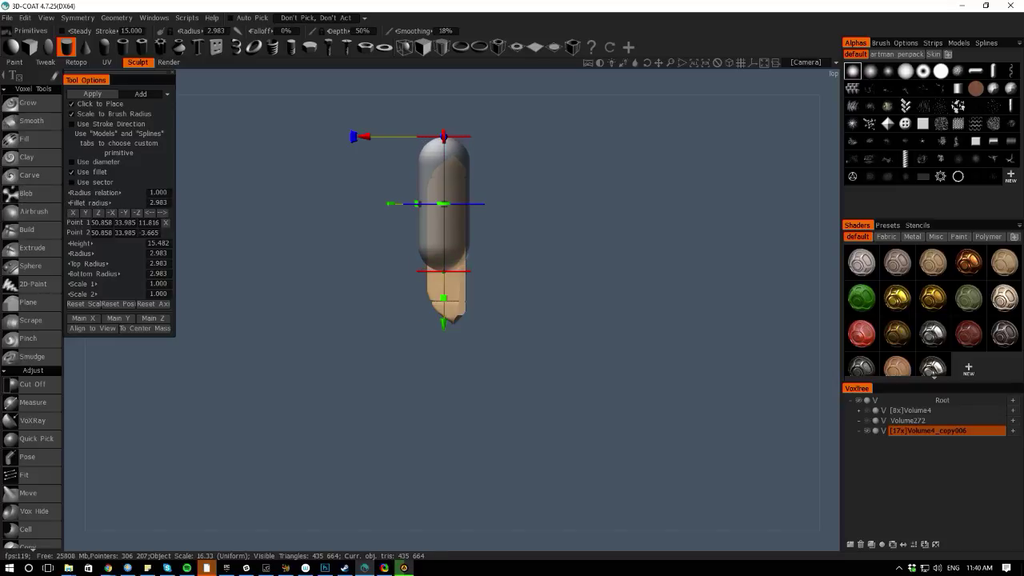
Slide the cylinder lengthwise to centre it on the tab, and reduce its radius to 2.620 with a fillet radius of 2.090
drag(444, 323, 448, 359)
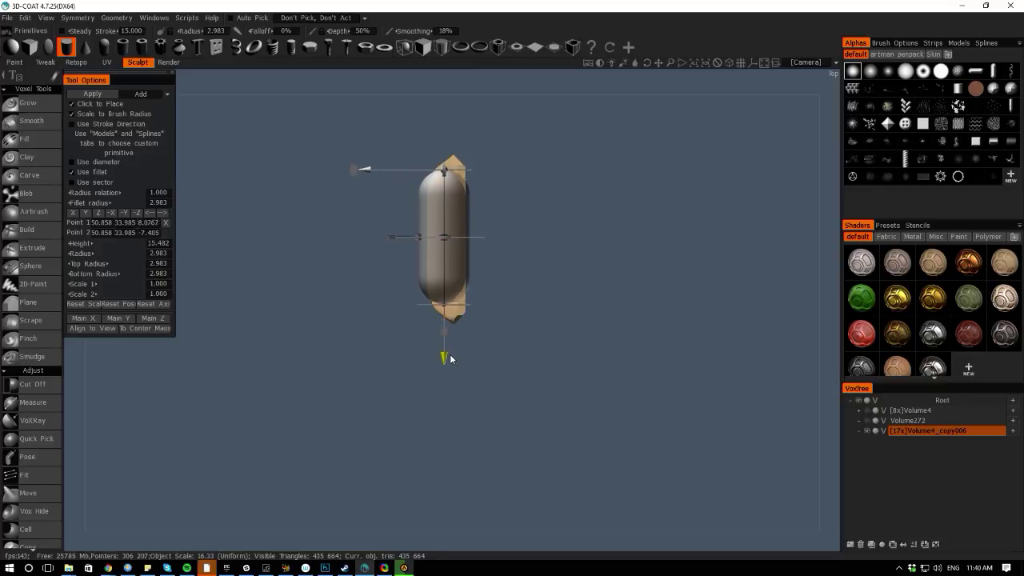
drag(315, 304, 473, 284)
key(Return)
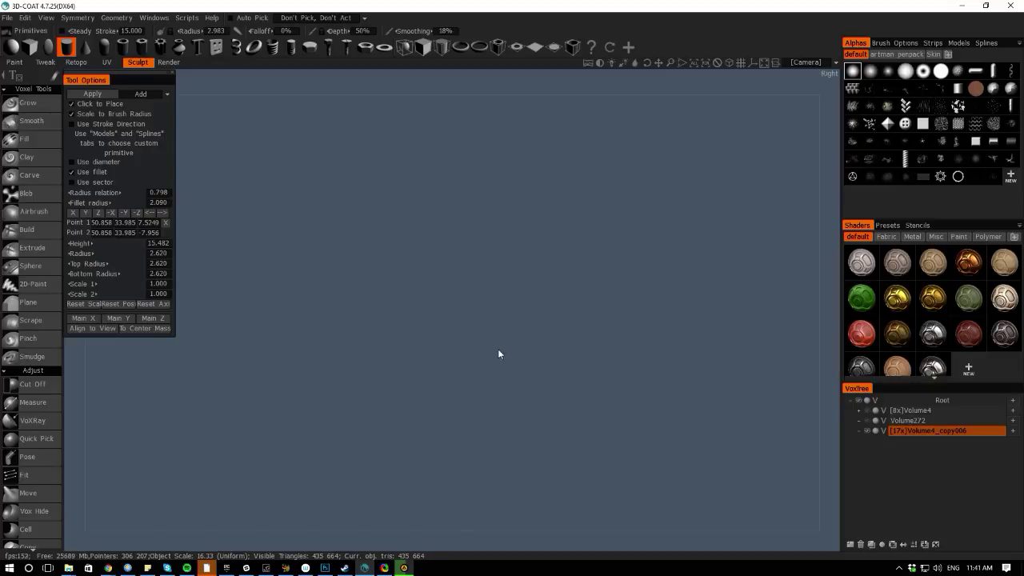
Set the camera to rotate around the last draw point
right_drag(440, 313, 415, 286)
middle_drag(415, 286, 276, 287)
right_drag(276, 286, 372, 409)
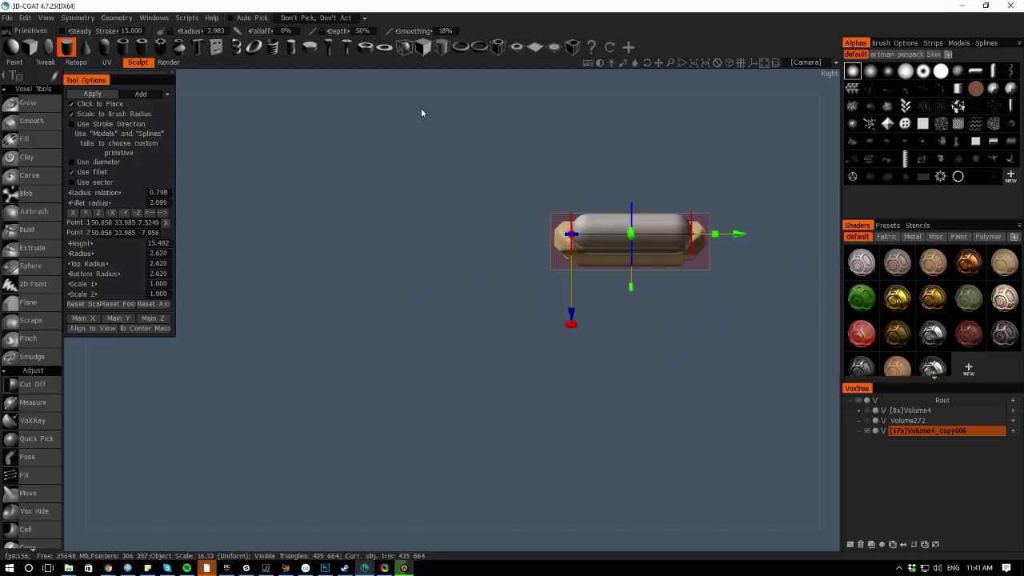
drag(421, 109, 477, 127)
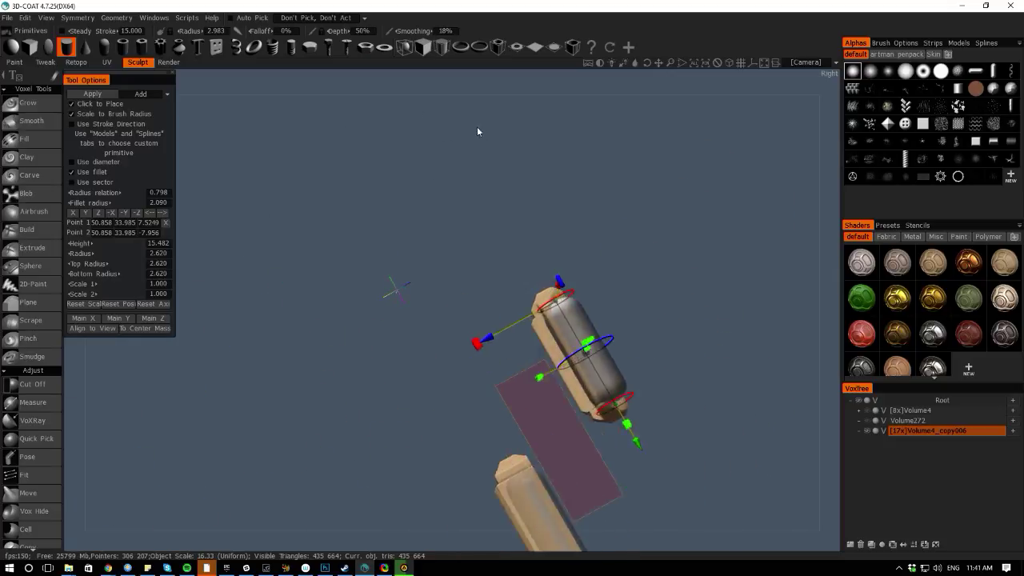
right_drag(478, 130, 404, 400)
click(835, 62)
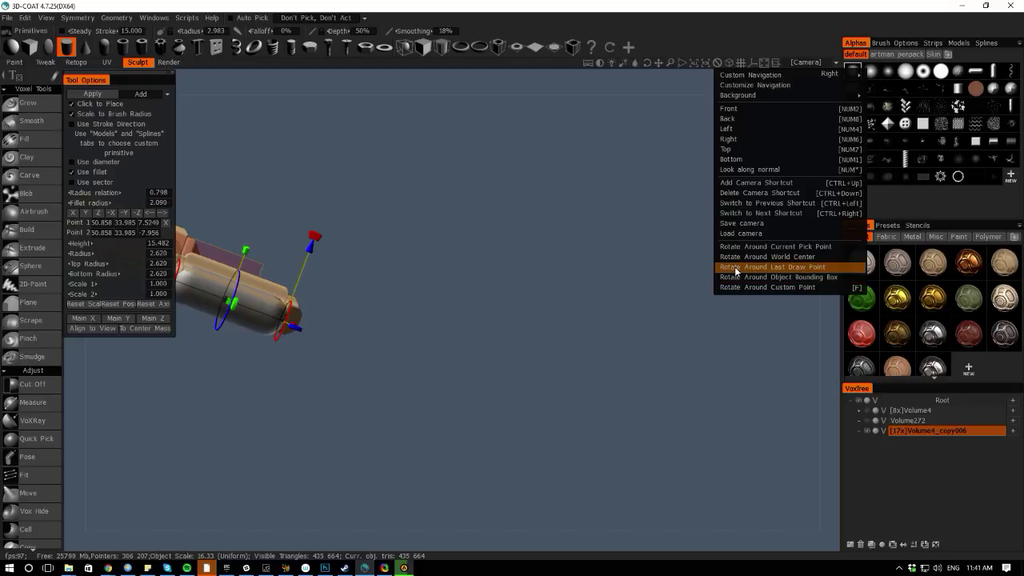
click(735, 269)
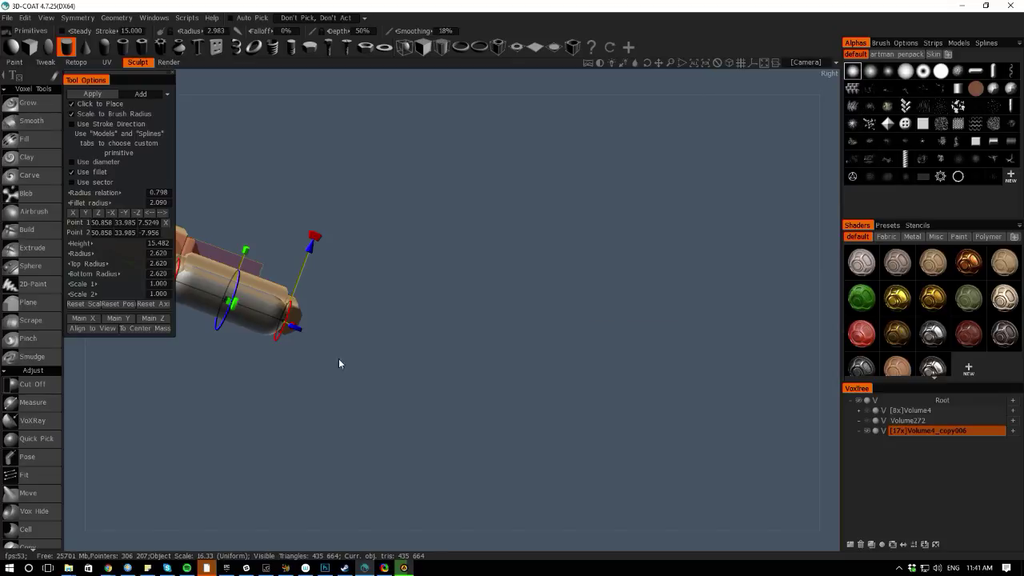
drag(339, 363, 418, 404)
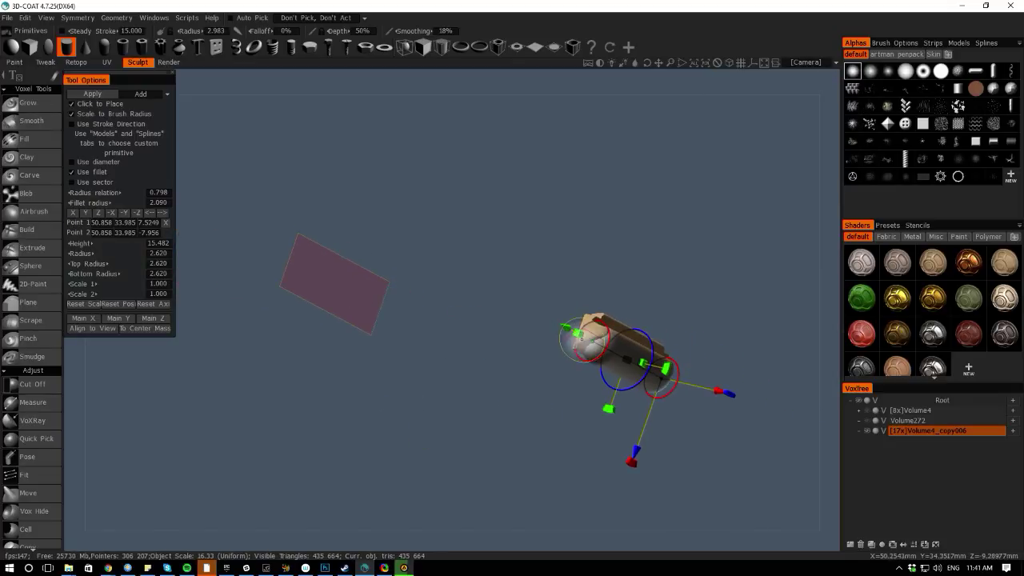
Centre the cylinder on the tab lengthwise, move it to Y 33.468, and shorten it to a height of 14.233
drag(577, 331, 576, 328)
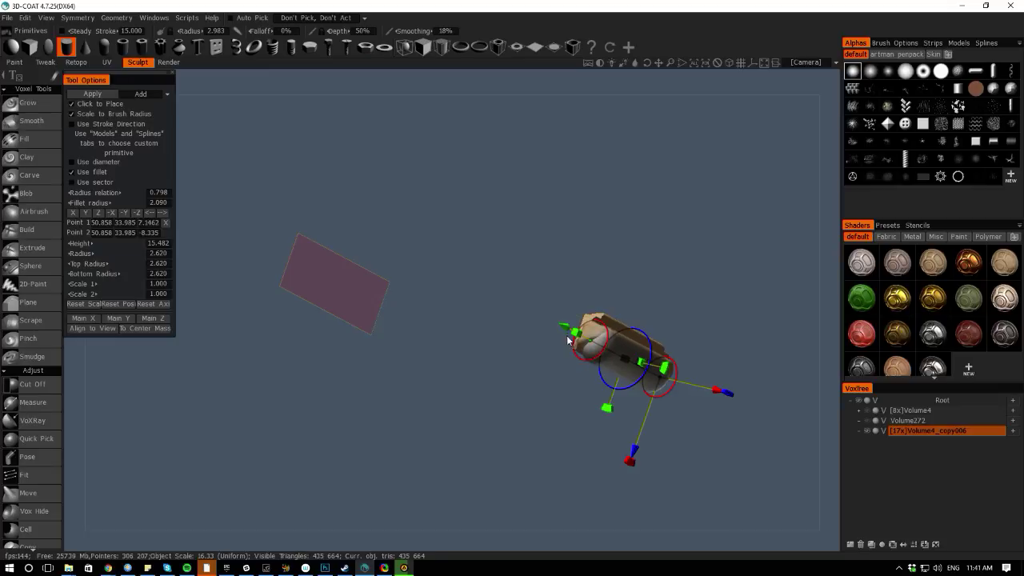
drag(573, 400, 497, 388)
middle_drag(498, 389, 735, 372)
right_drag(736, 372, 787, 469)
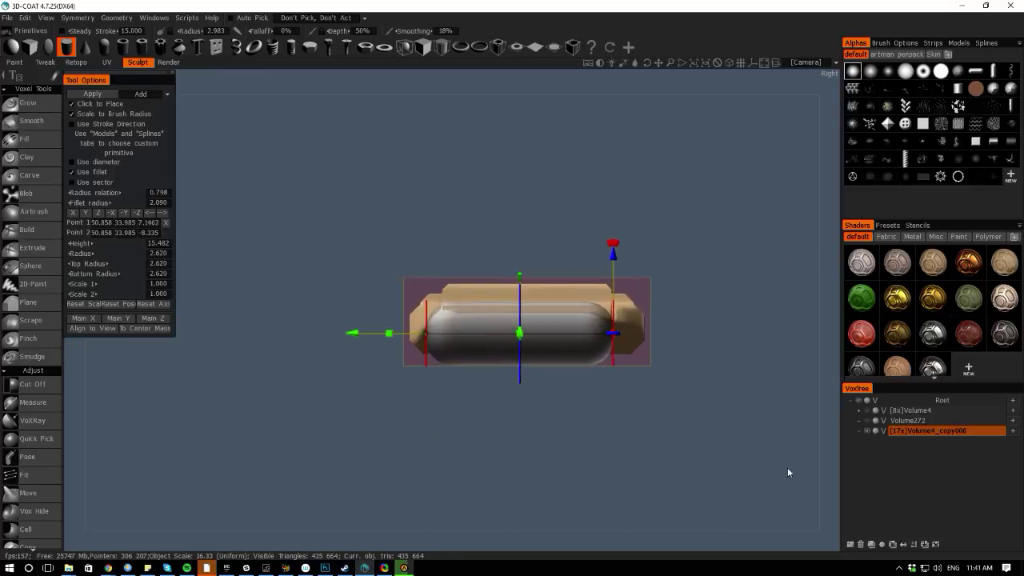
scroll(787, 472, up, 5)
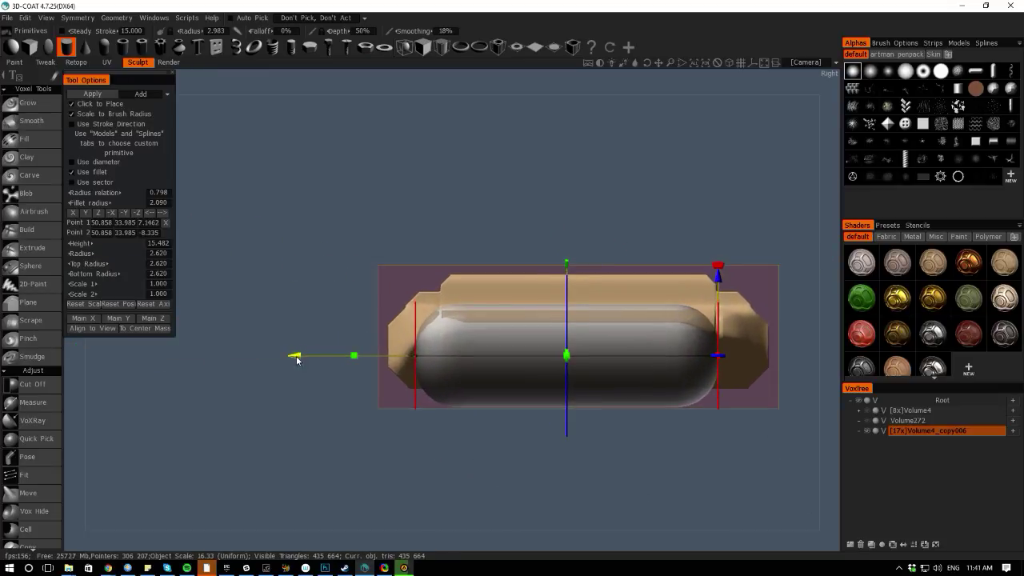
drag(296, 360, 305, 358)
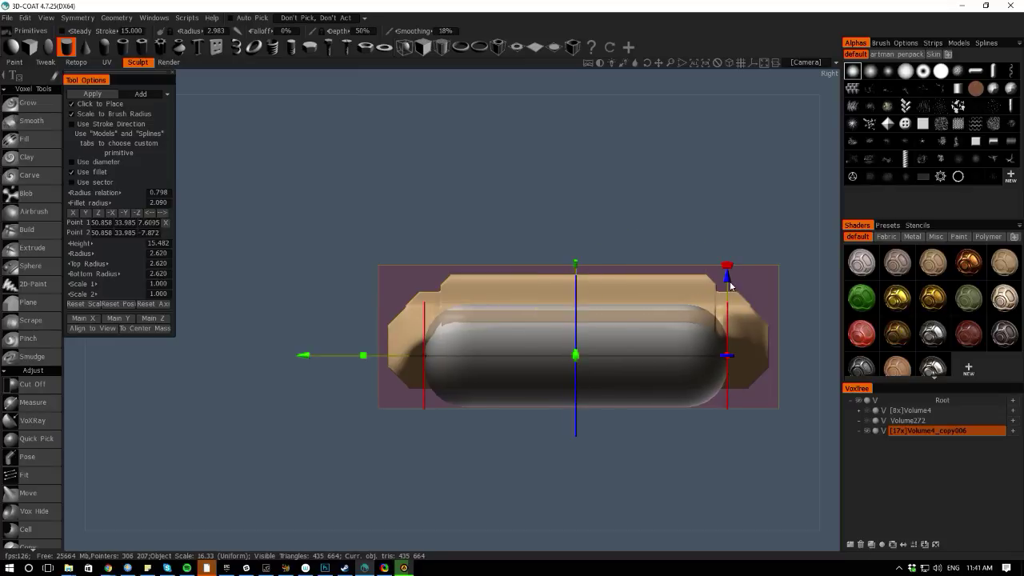
drag(730, 286, 730, 276)
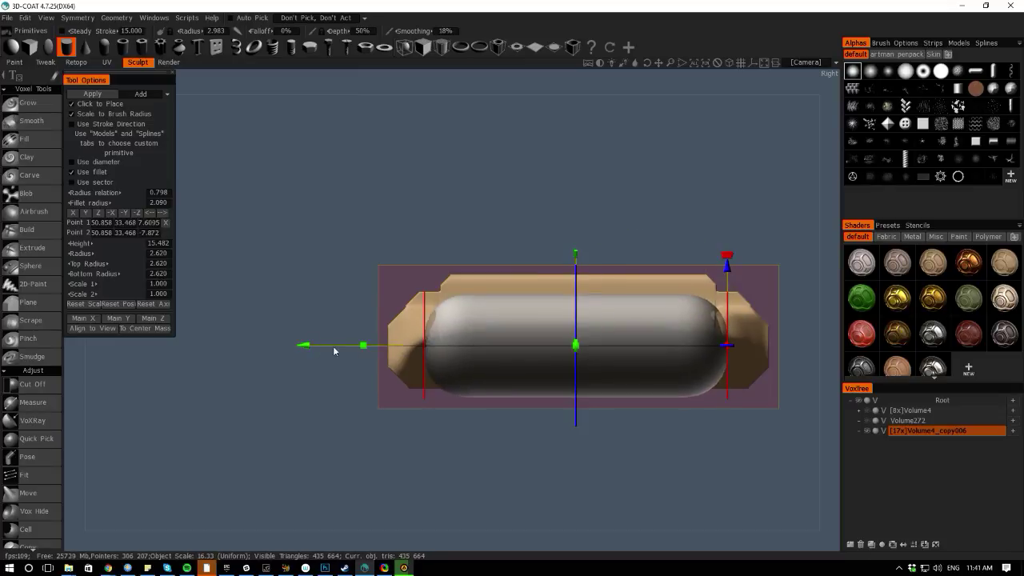
mouse_move(363, 347)
mouse_down()
mouse_move(383, 350)
mouse_move(311, 347)
mouse_move(380, 345)
mouse_up()
right_drag(432, 417, 450, 542)
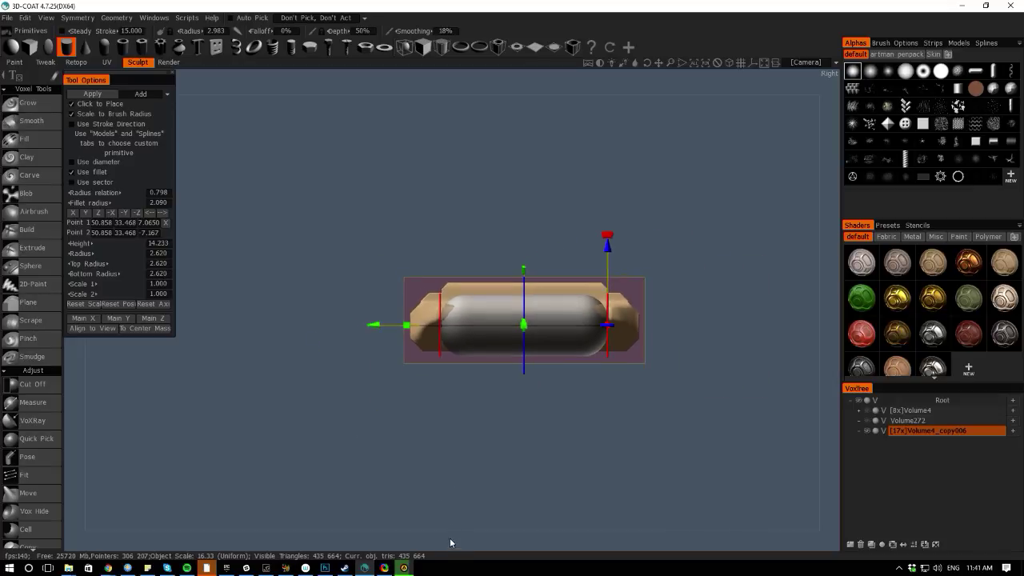
From the back view, reduce the cylinder's radius to 2.422, move it to X 50.353 and Y 33.310, and merge it into the tab
drag(450, 541, 826, 530)
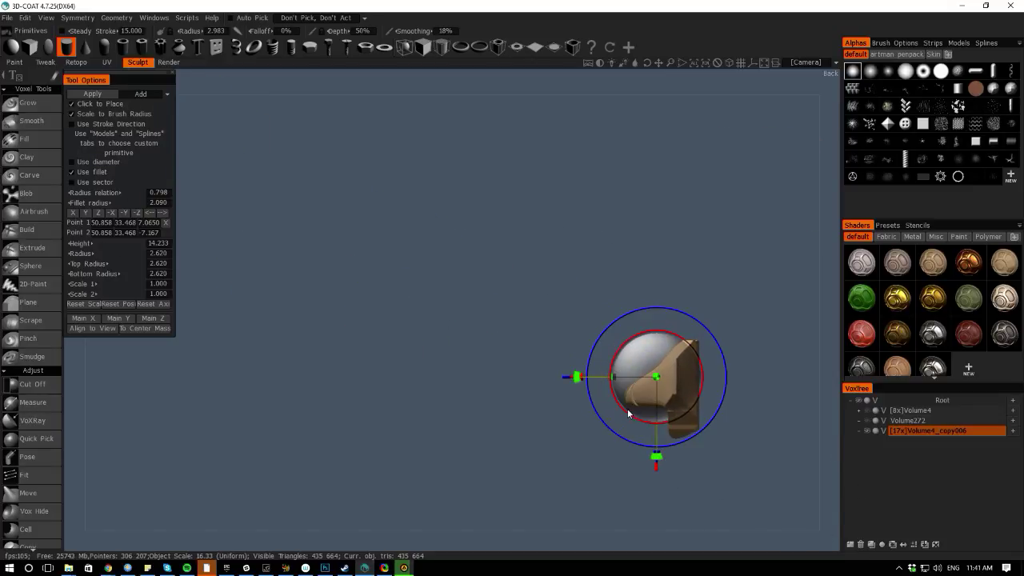
alt+drag(629, 411, 612, 427)
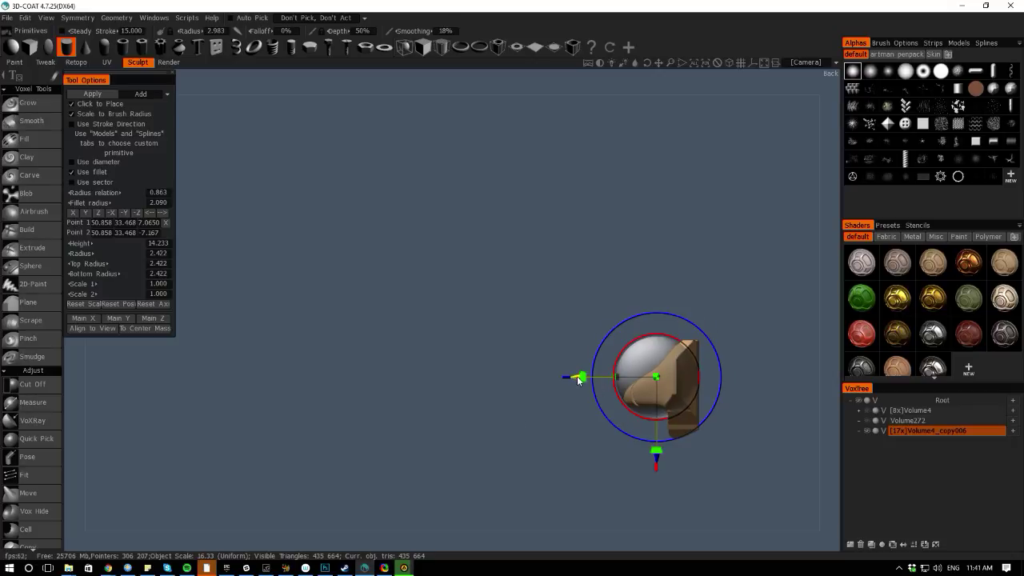
drag(578, 380, 605, 383)
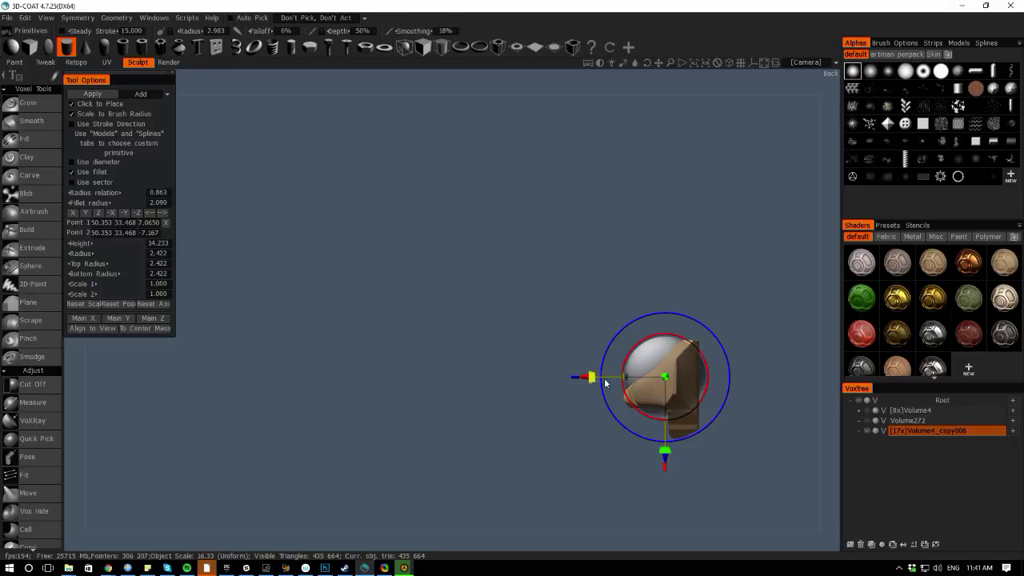
drag(667, 462, 664, 459)
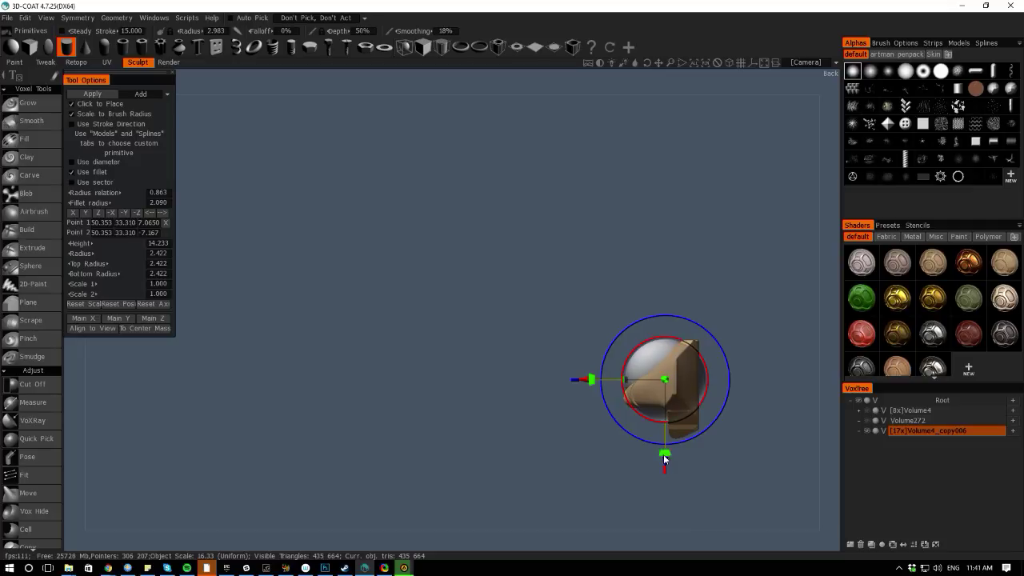
Cut off the part of the rounded cylinder protruding behind the tab's flat back face, using a rectangular Cut Off selection
key(space)
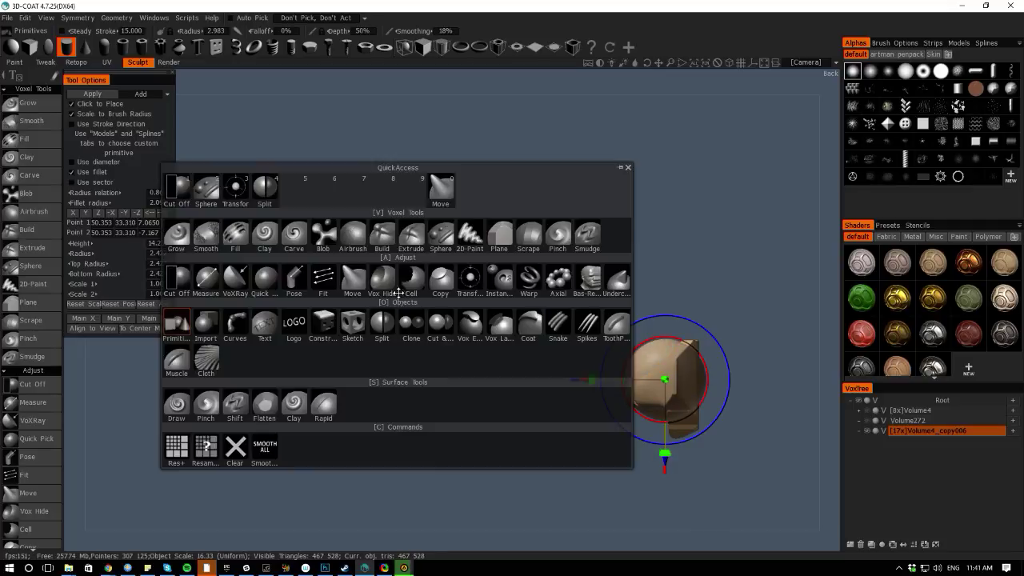
click(177, 278)
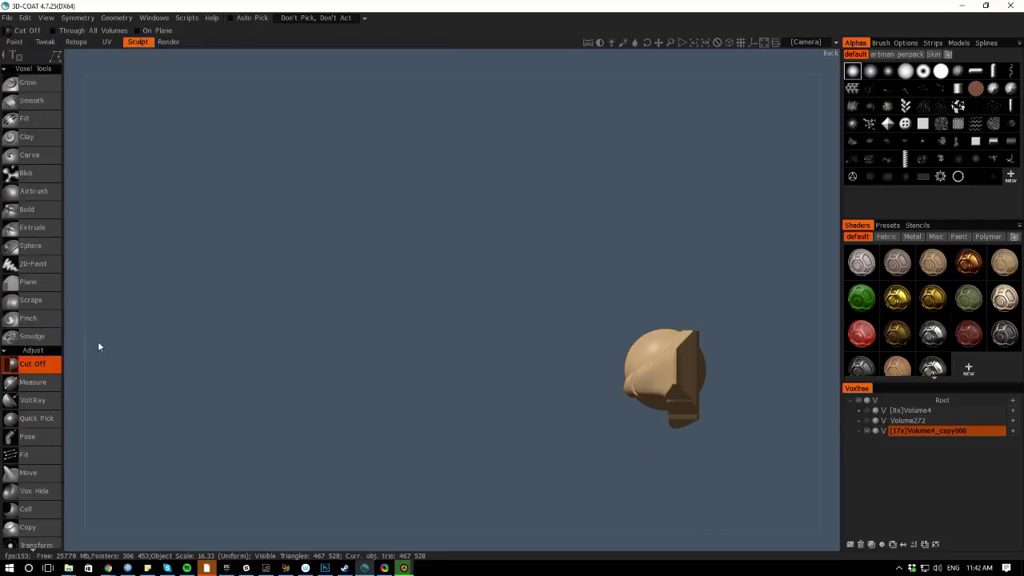
drag(99, 346, 535, 386)
middle_drag(536, 386, 123, 362)
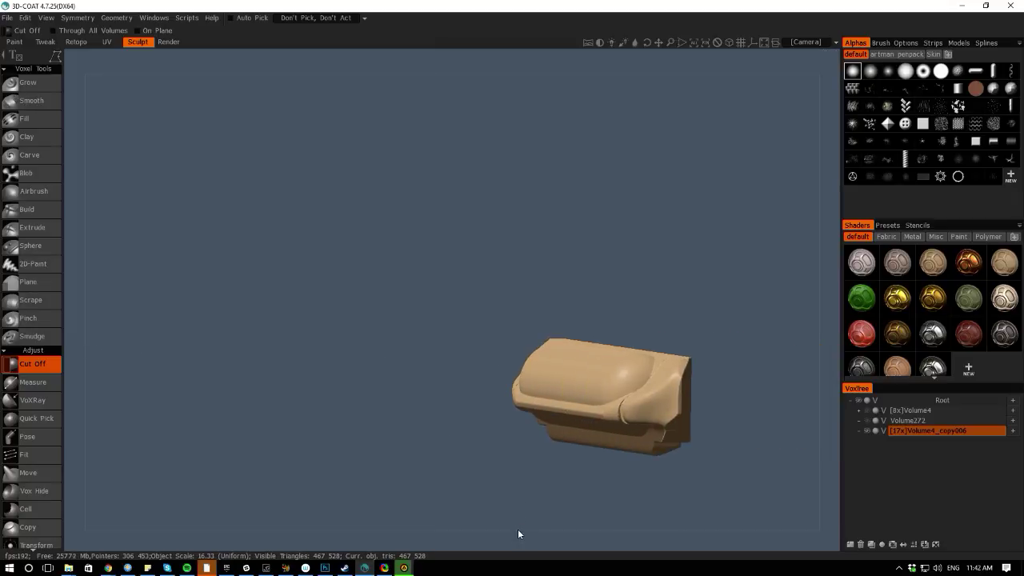
drag(499, 537, 473, 429)
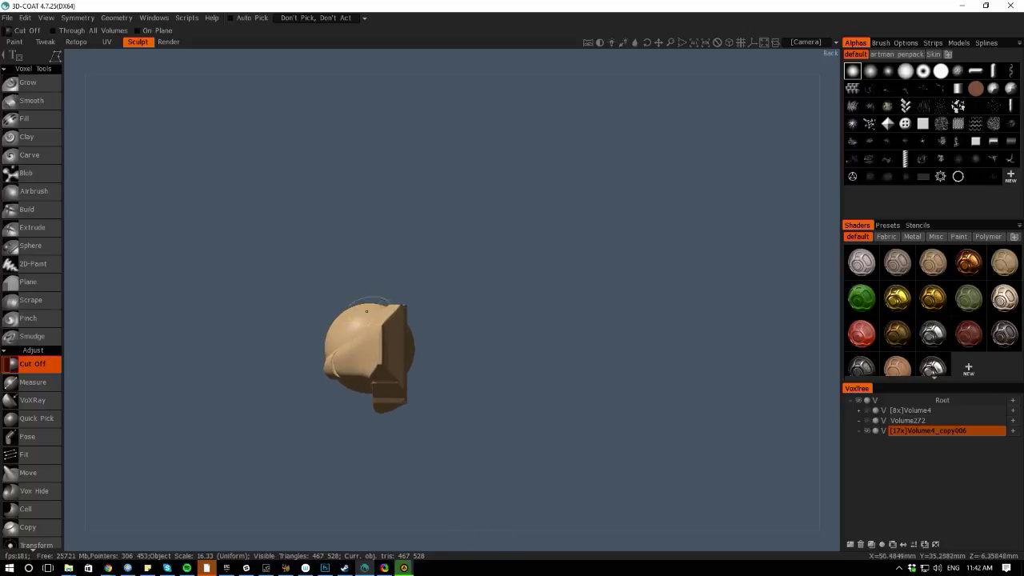
key(e)
click(379, 268)
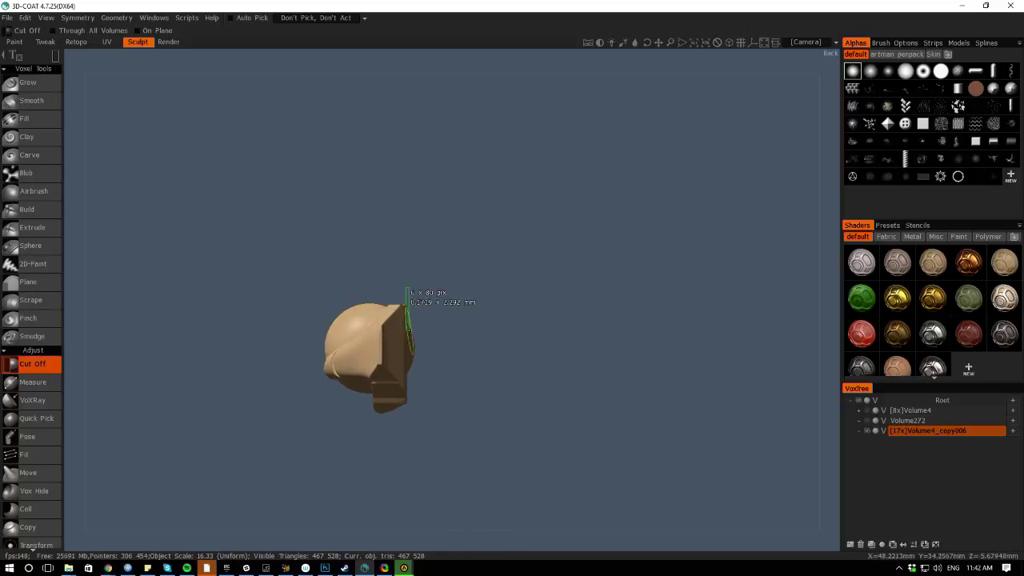
drag(411, 352, 448, 448)
Cut away the cylinder's rounded excess beneath the tab with a polygonal outline that follows the tab's lower edge
key(space)
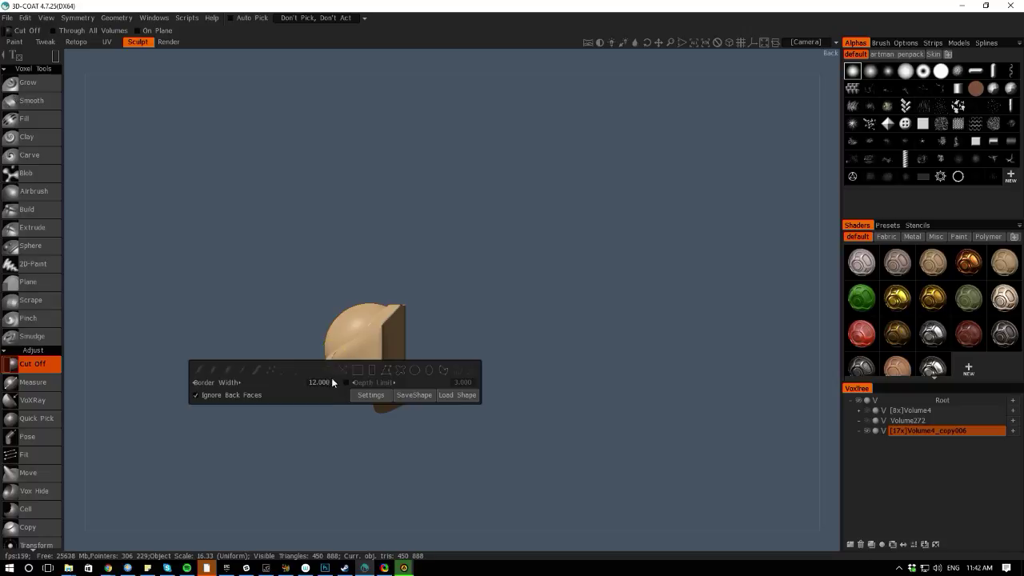
click(385, 369)
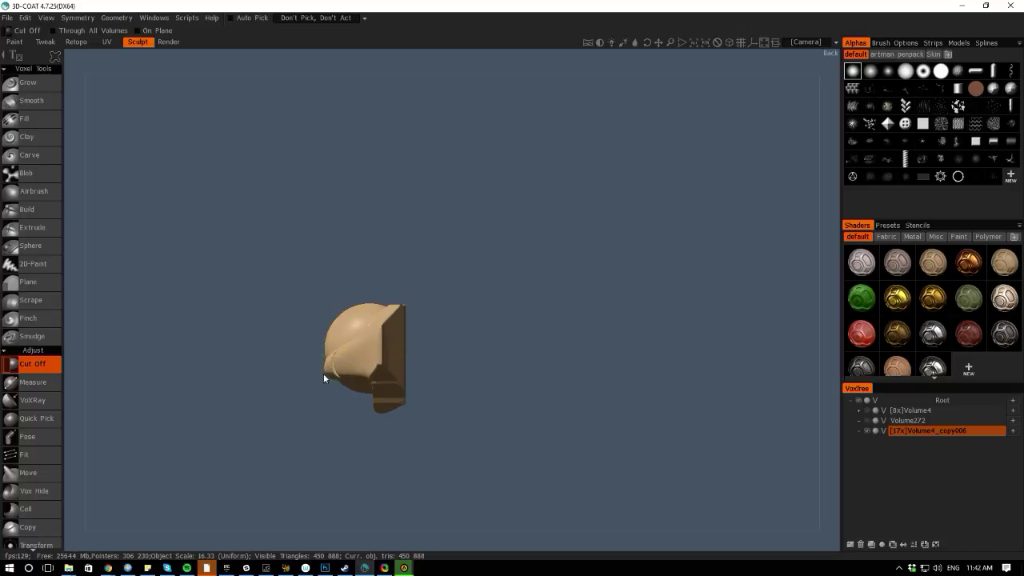
mouse_move(334, 384)
mouse_down()
mouse_move(368, 400)
mouse_move(335, 426)
mouse_up()
key(space)
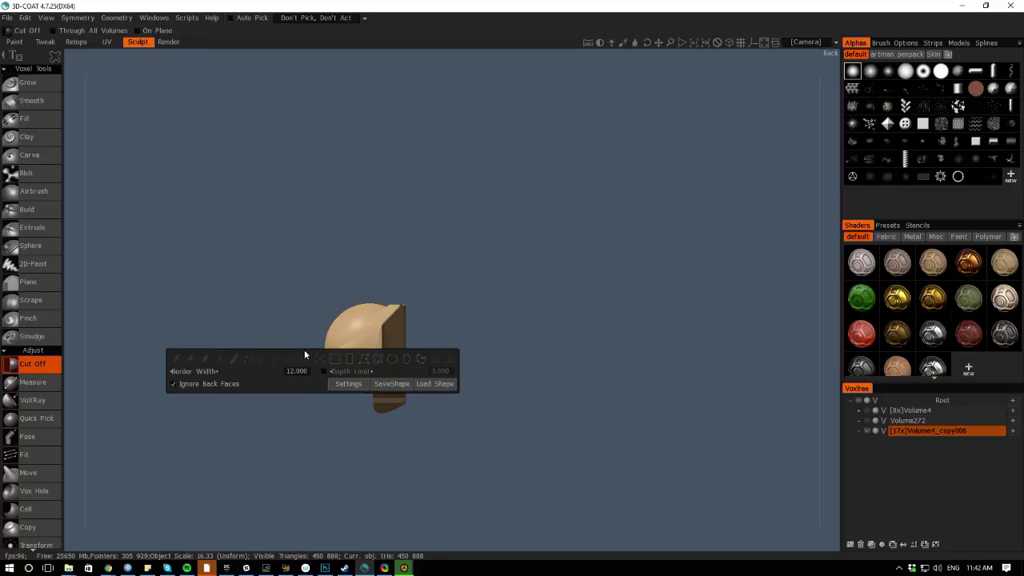
click(363, 359)
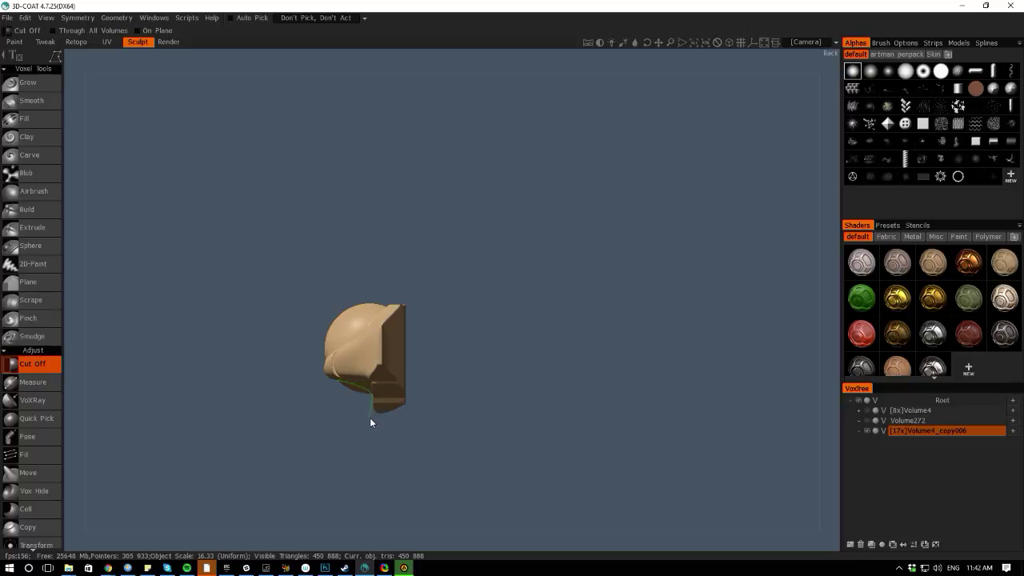
drag(333, 407, 329, 391)
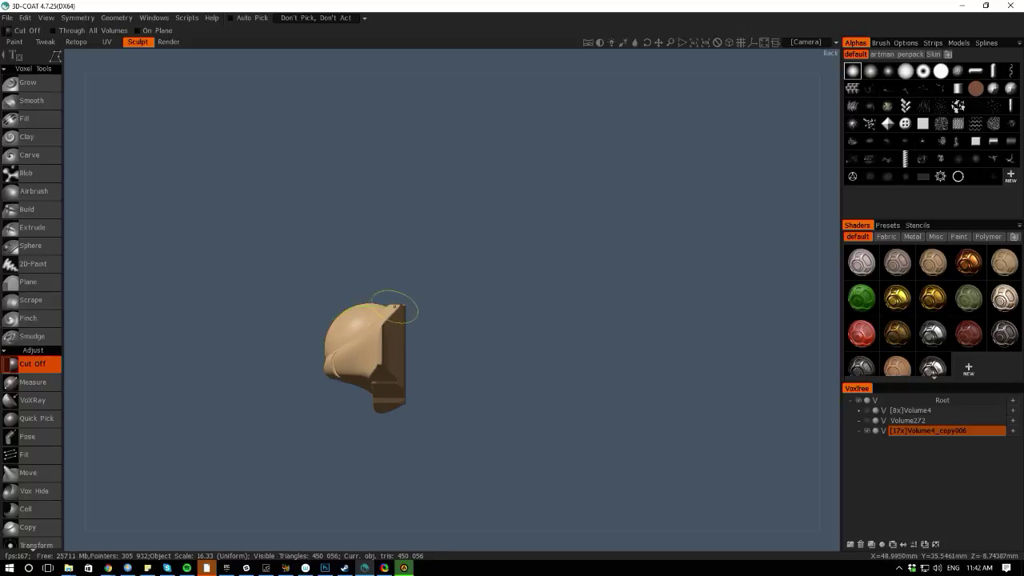
Trim the cylinder's rounded crown flat along the tab's upper edge with a straight horizontal cut
click(303, 314)
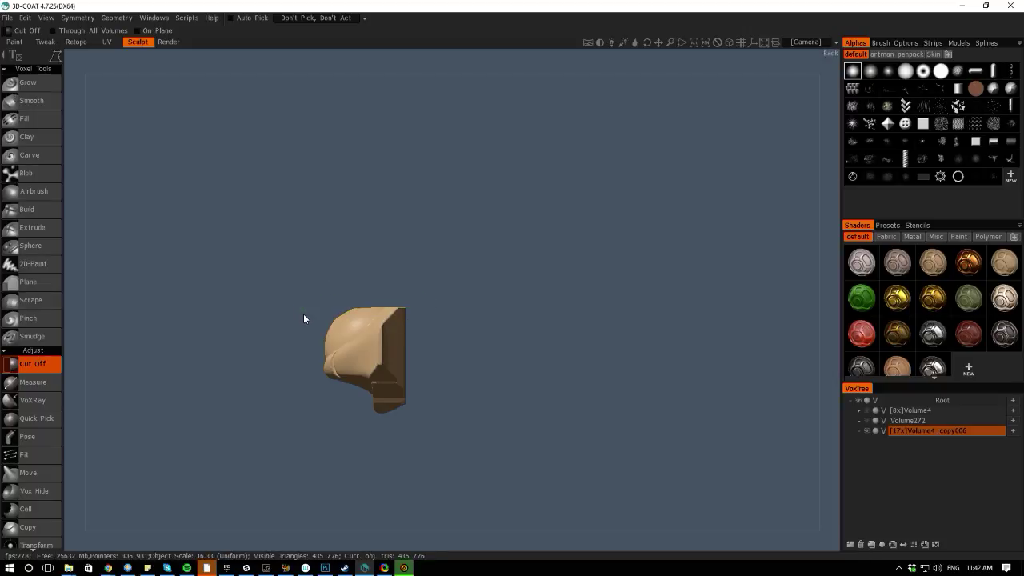
drag(78, 327, 111, 390)
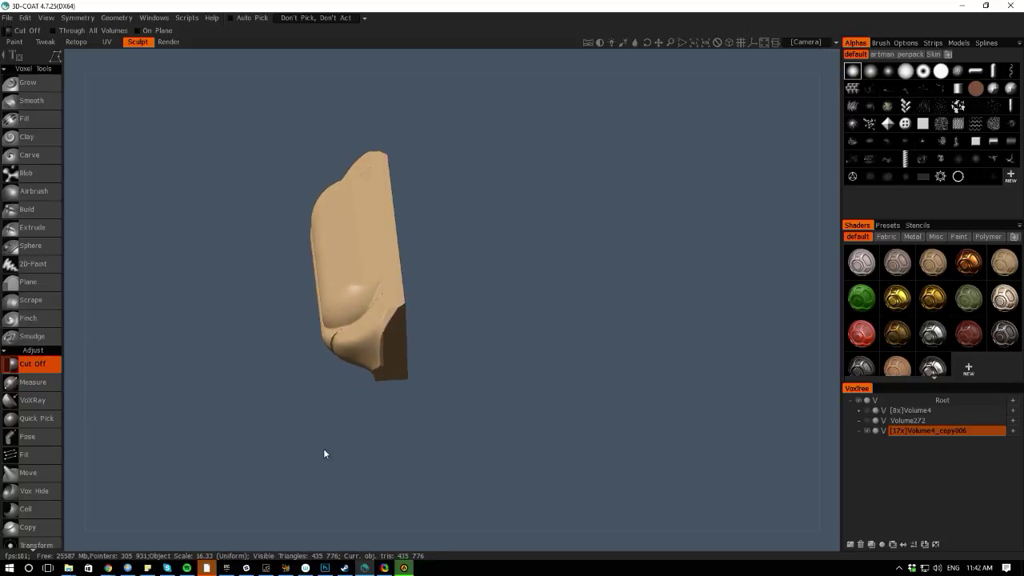
drag(362, 532, 456, 528)
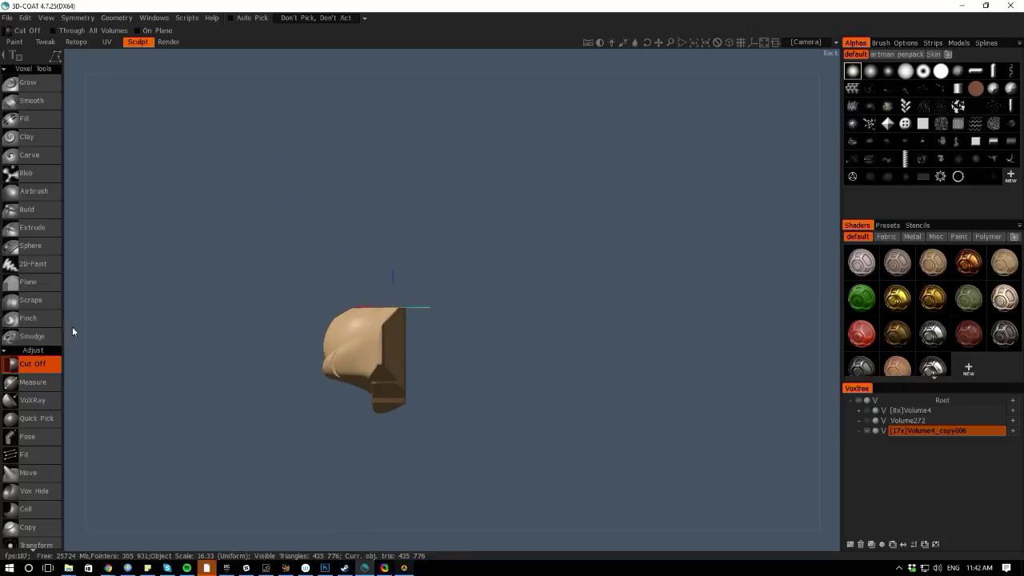
Switch to the Pose tool with a rectangular selection, facing the tab's underside from the bottom view
middle_drag(72, 331, 252, 420)
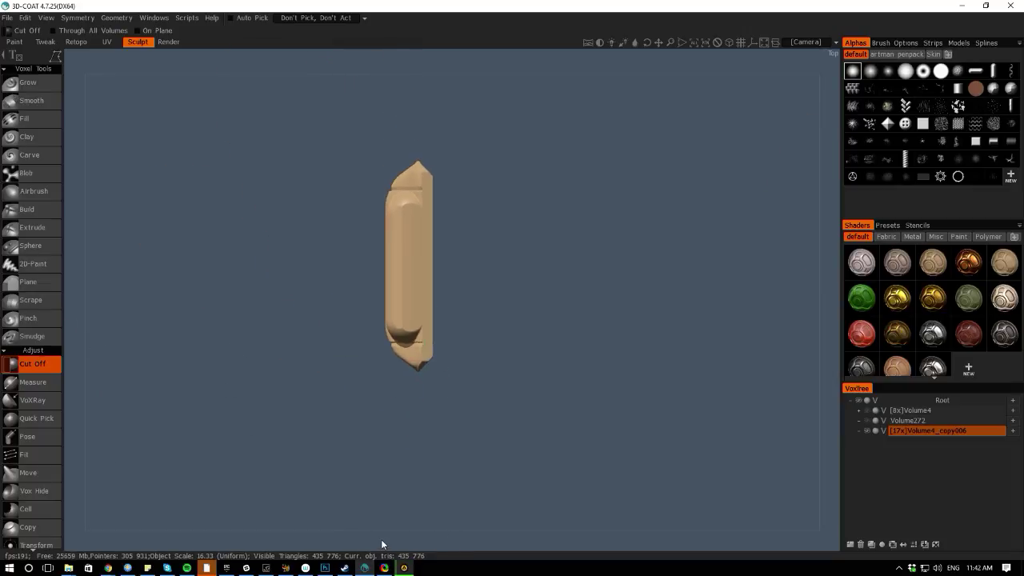
mouse_move(382, 545)
middle_down()
mouse_move(491, 420)
mouse_move(507, 434)
mouse_move(464, 382)
mouse_move(545, 395)
mouse_move(456, 450)
mouse_move(491, 478)
mouse_move(360, 454)
mouse_move(472, 488)
middle_up()
middle_drag(427, 542, 263, 266)
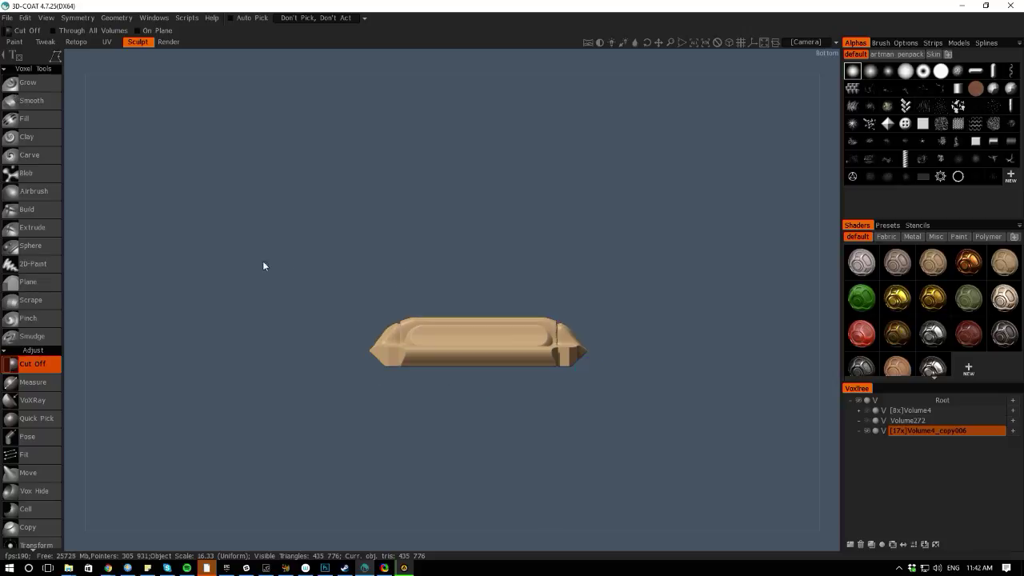
key(space)
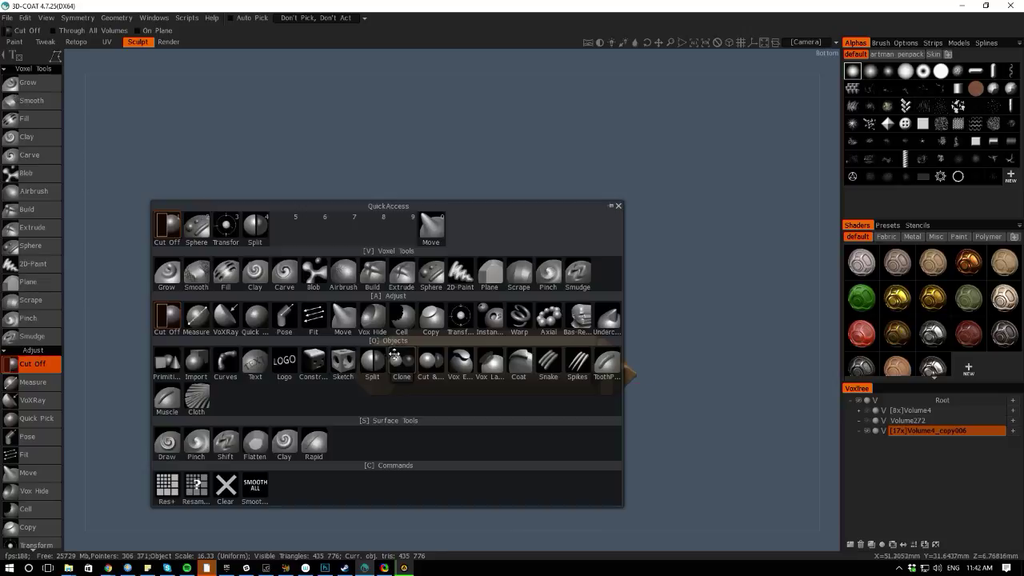
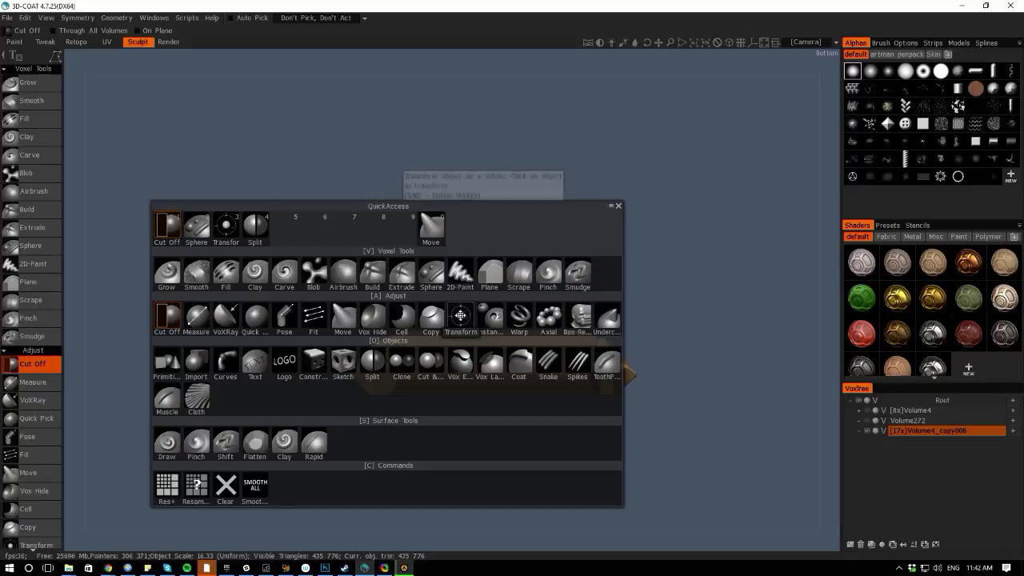
click(285, 320)
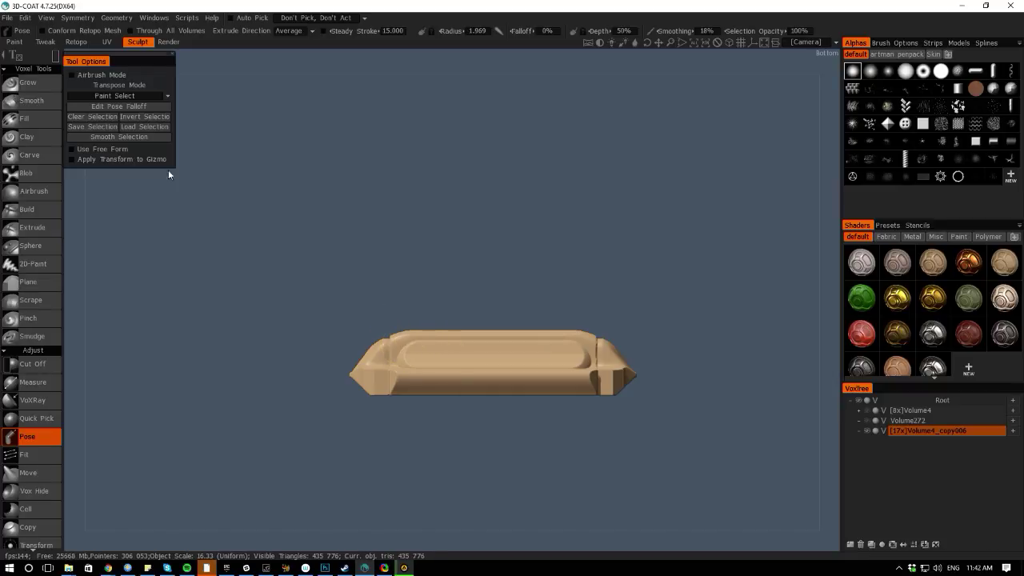
mouse_move(55, 56)
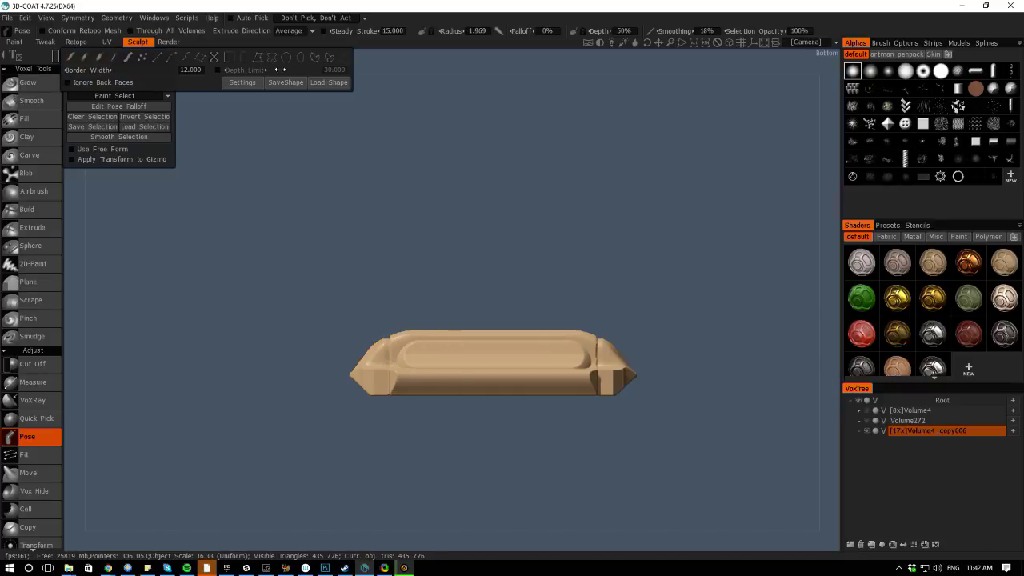
Try a rectangular selection of the recessed panel on the tab's underside and check its reach from the side
drag(404, 340, 588, 375)
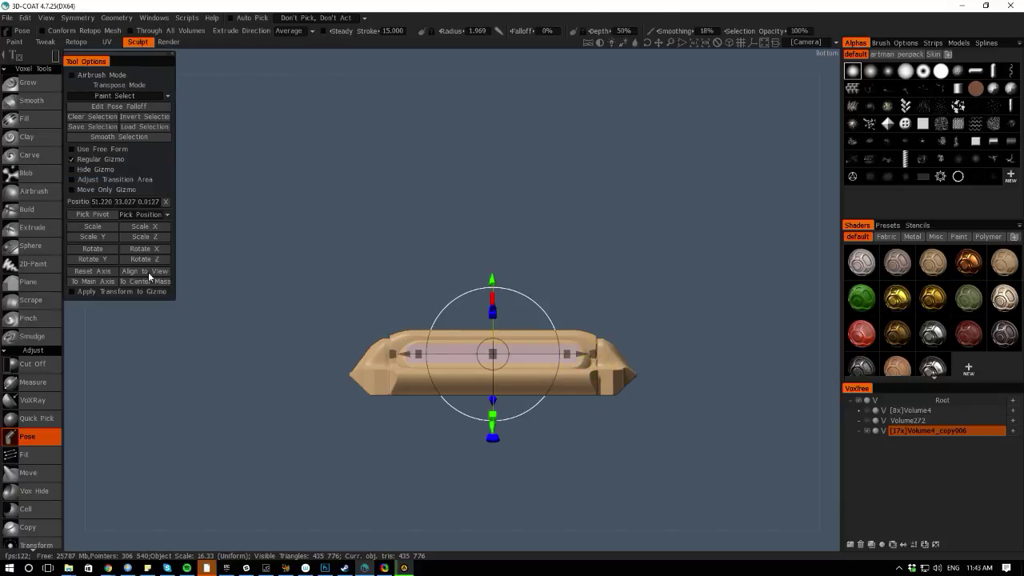
drag(85, 344, 83, 413)
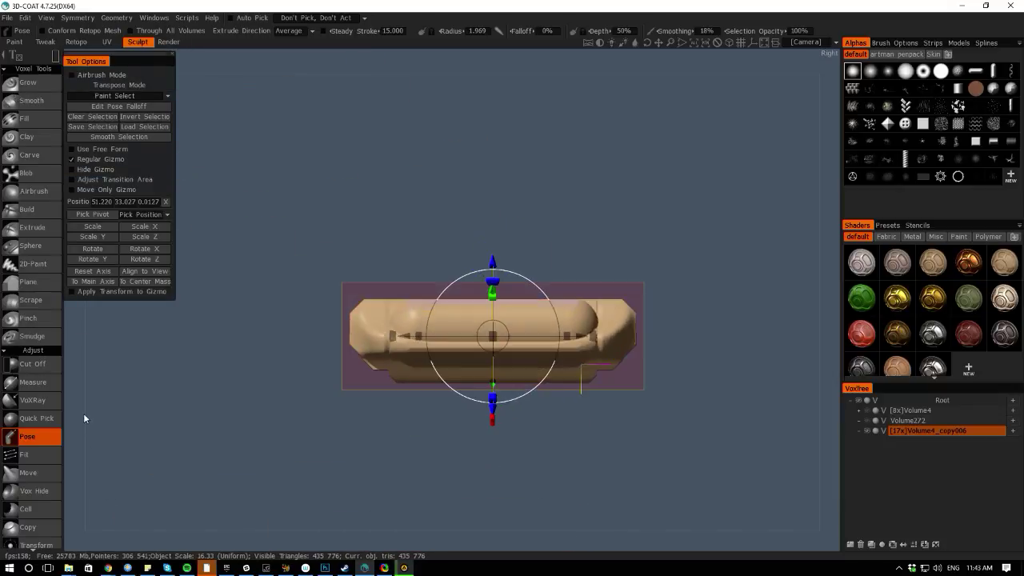
mouse_move(55, 57)
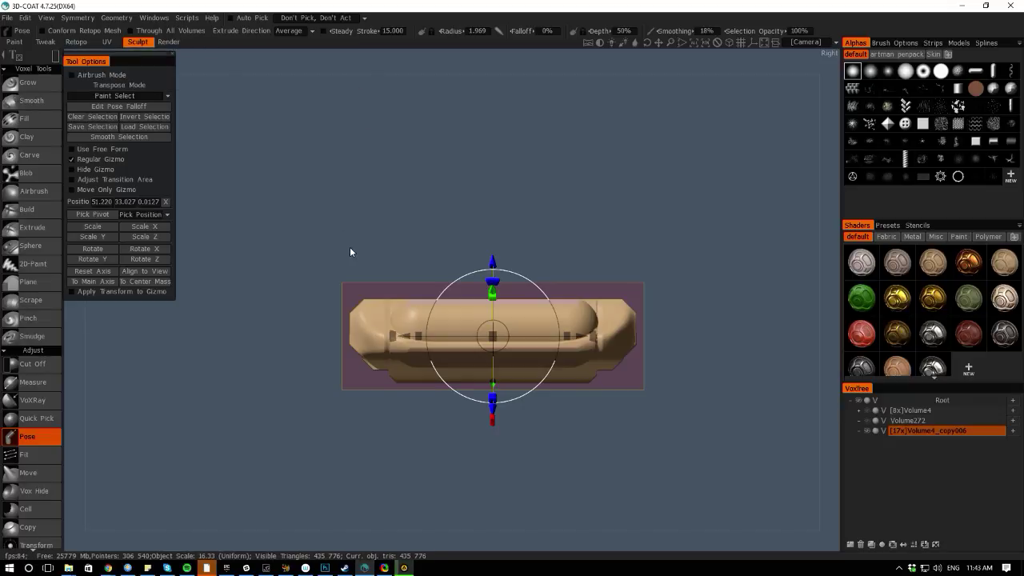
Clear the current selection and turn on the depth limit for the rectangular selection
click(339, 224)
mouse_move(62, 59)
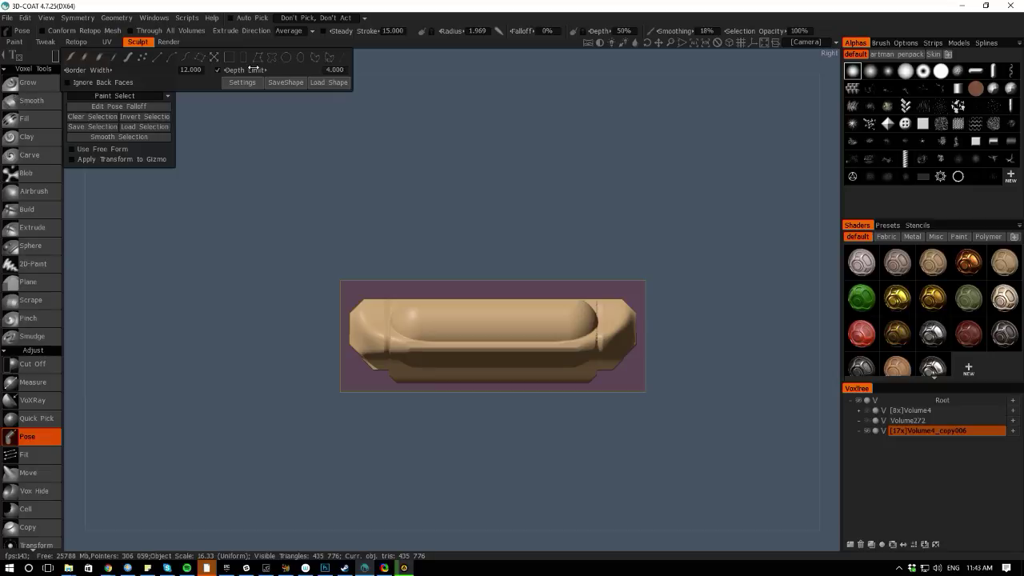
drag(233, 70, 230, 71)
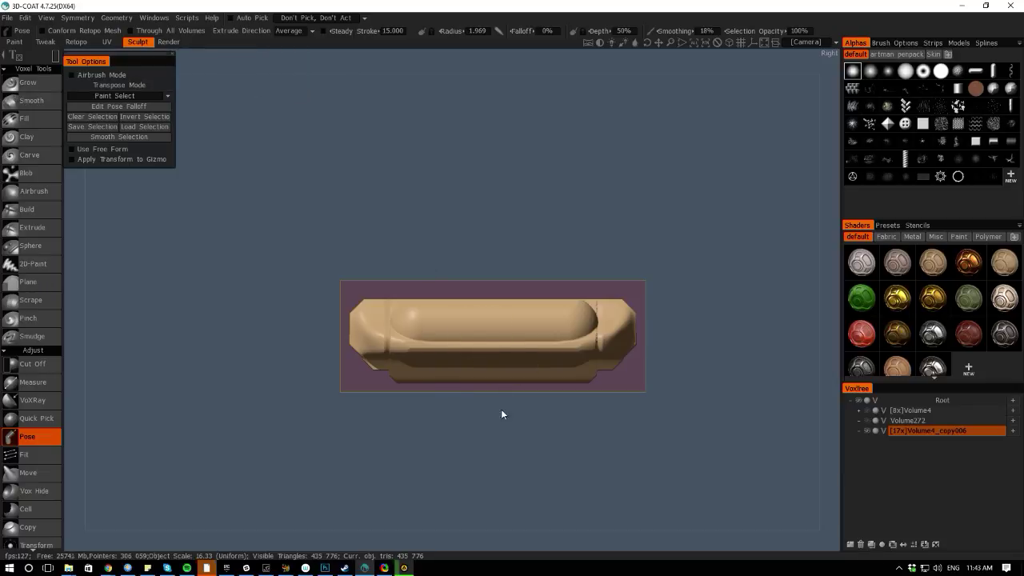
Try the rectangular selection of the underside panel again with the depth limit on, and undo it
drag(478, 541, 481, 421)
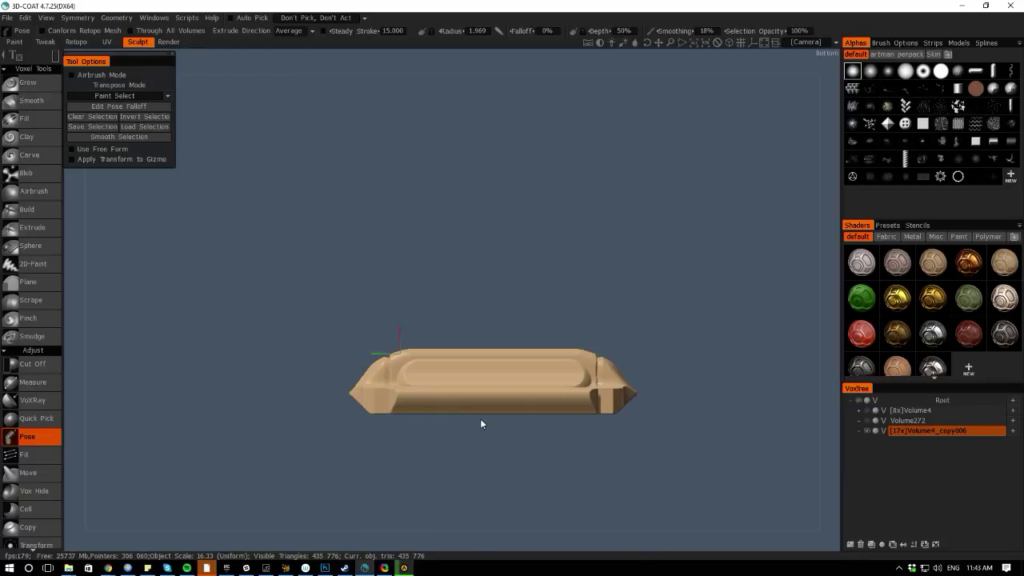
drag(404, 361, 592, 382)
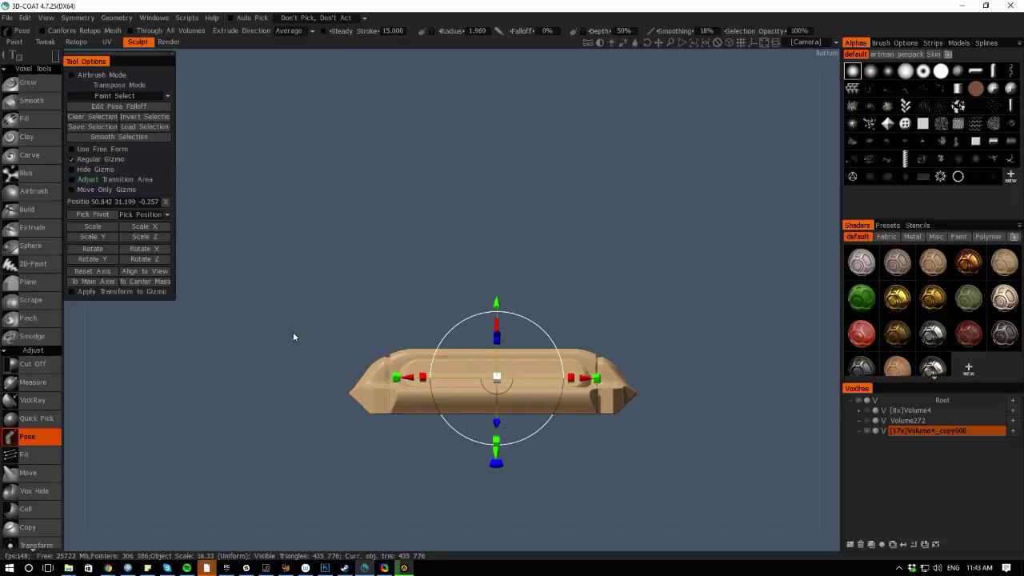
drag(64, 321, 137, 367)
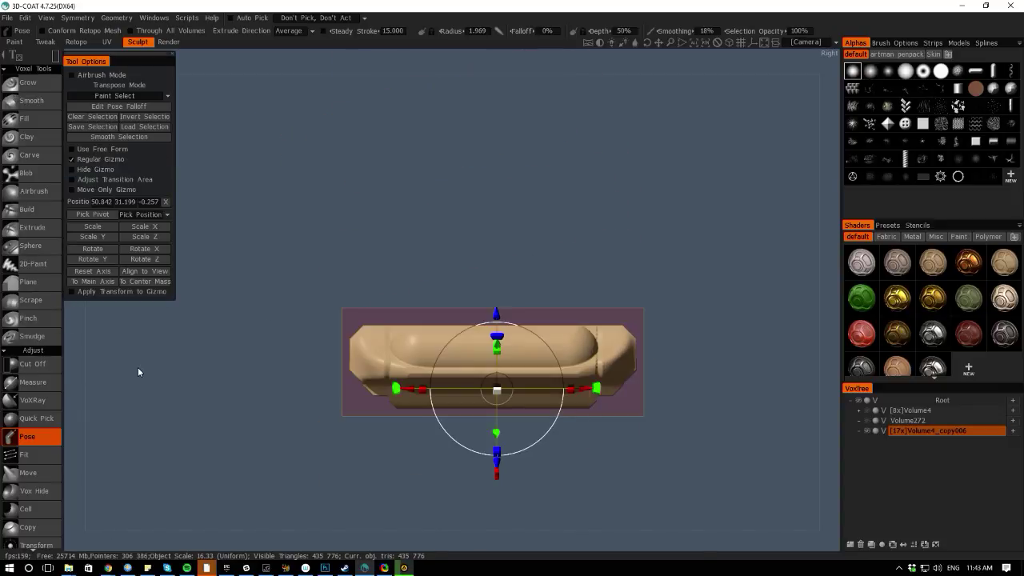
drag(258, 496, 327, 512)
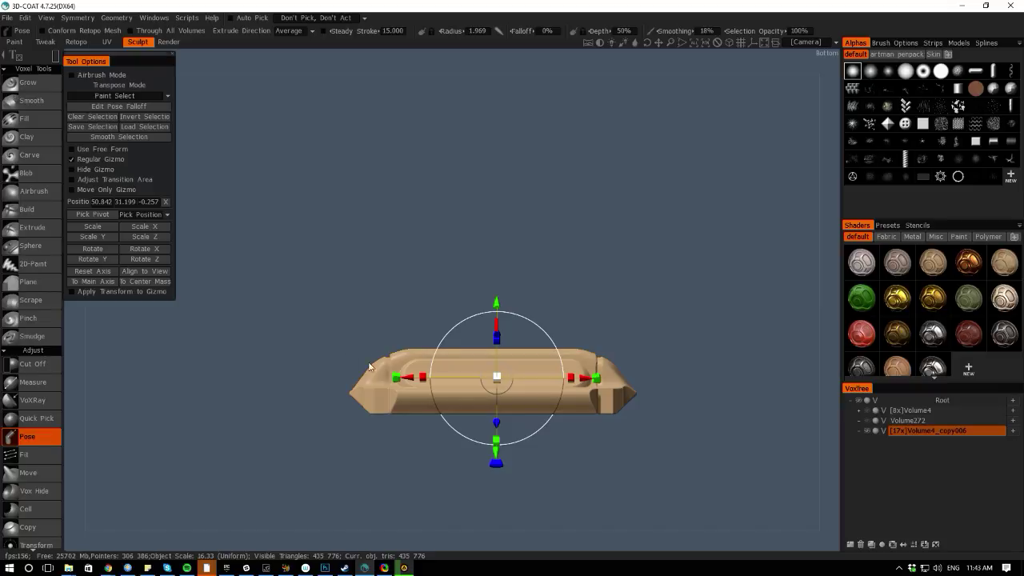
key(ctrl+z)
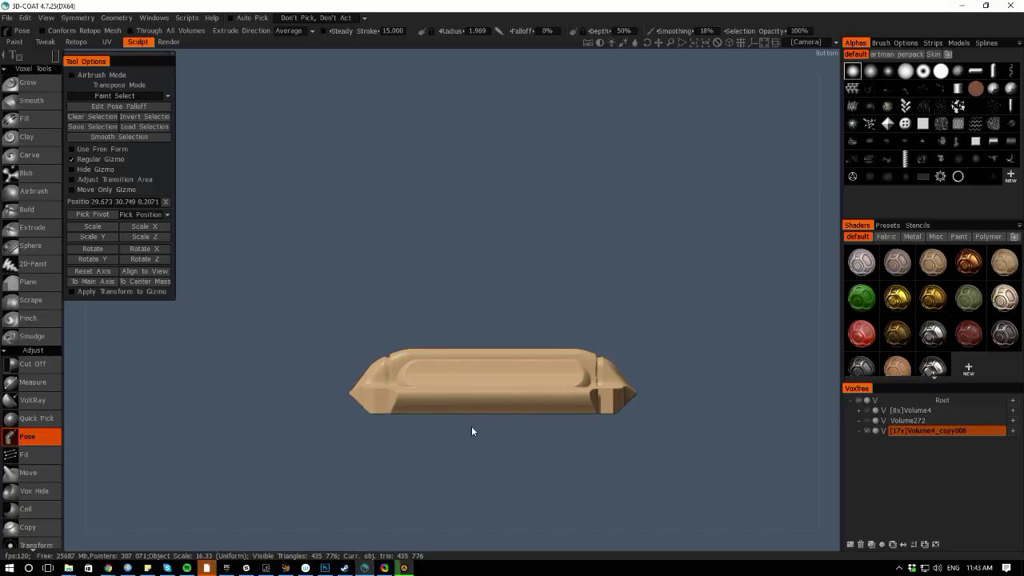
key(ctrl+s)
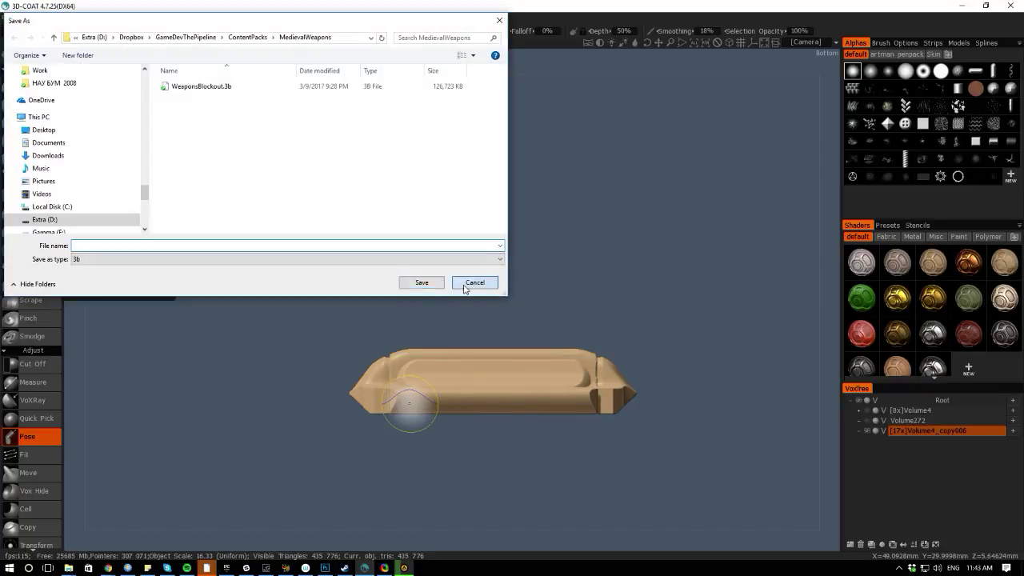
click(474, 282)
key(ctrl+d)
Rectangle-select most of the recessed underside panel and turn on mirror symmetry across the middle of the tab's length
mouse_move(57, 55)
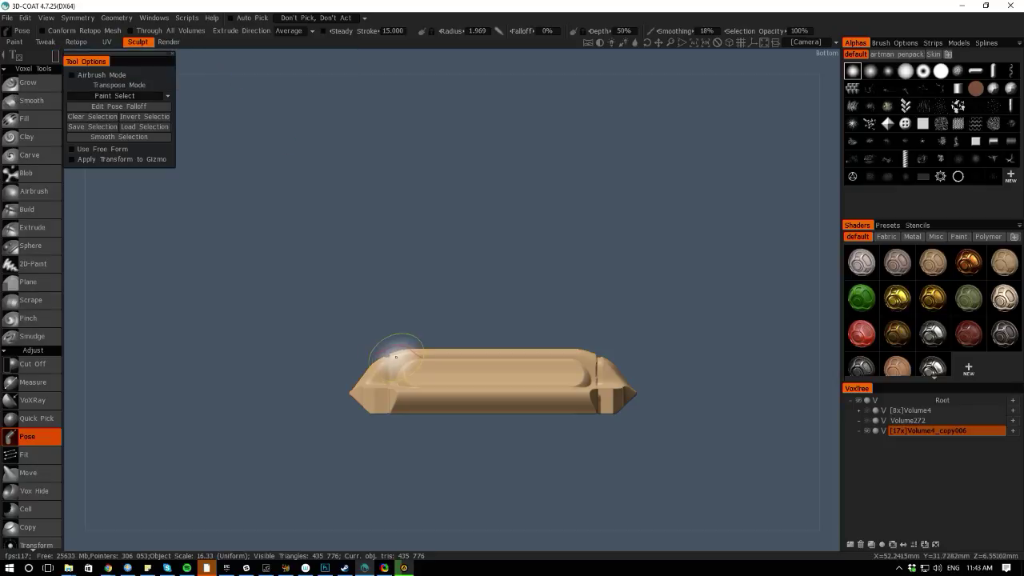
mouse_move(403, 360)
mouse_down()
mouse_move(507, 403)
mouse_move(560, 386)
mouse_up()
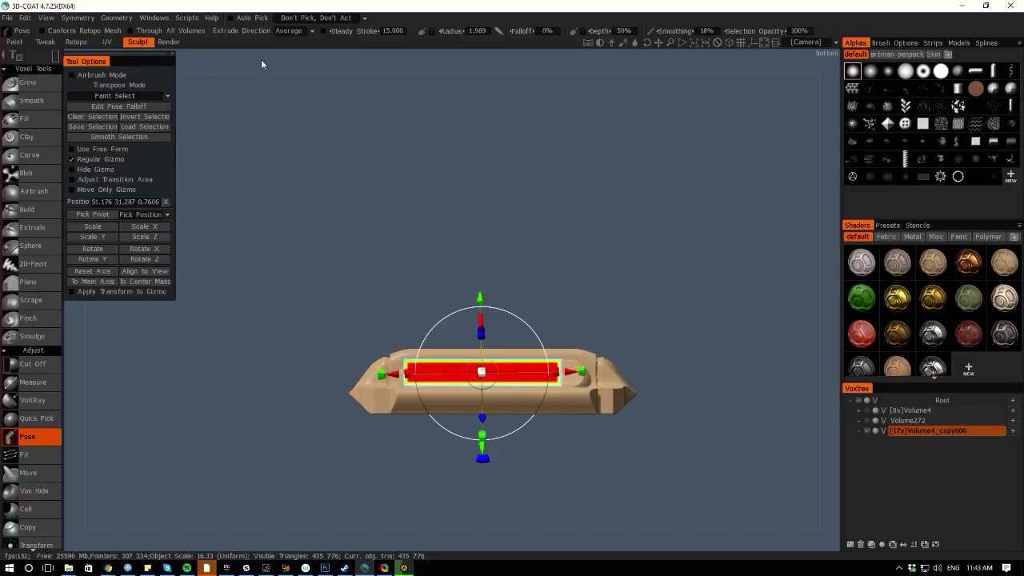
mouse_move(261, 59)
mouse_down()
mouse_move(285, 292)
mouse_move(261, 91)
mouse_up()
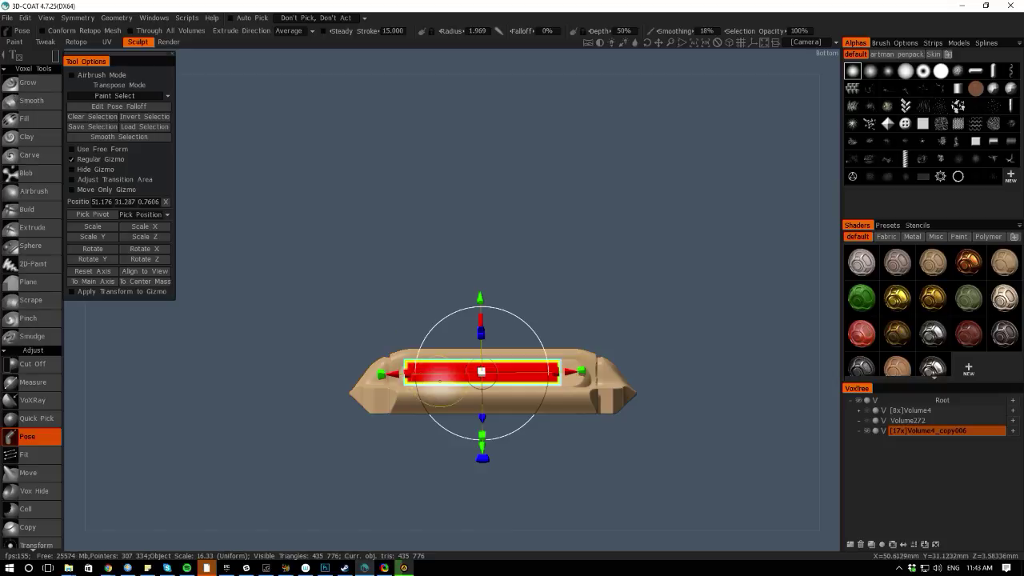
key(s)
click(359, 391)
key(s)
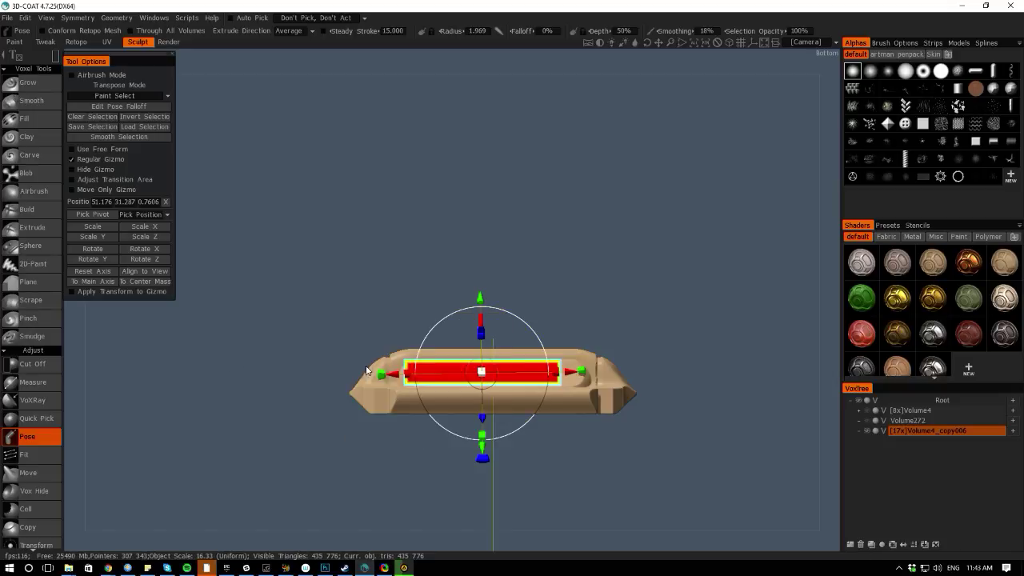
Reselect the recessed underside panel with symmetry on and soften the selection's edges with four smoothing passes
key(ctrl+d)
drag(399, 360, 562, 385)
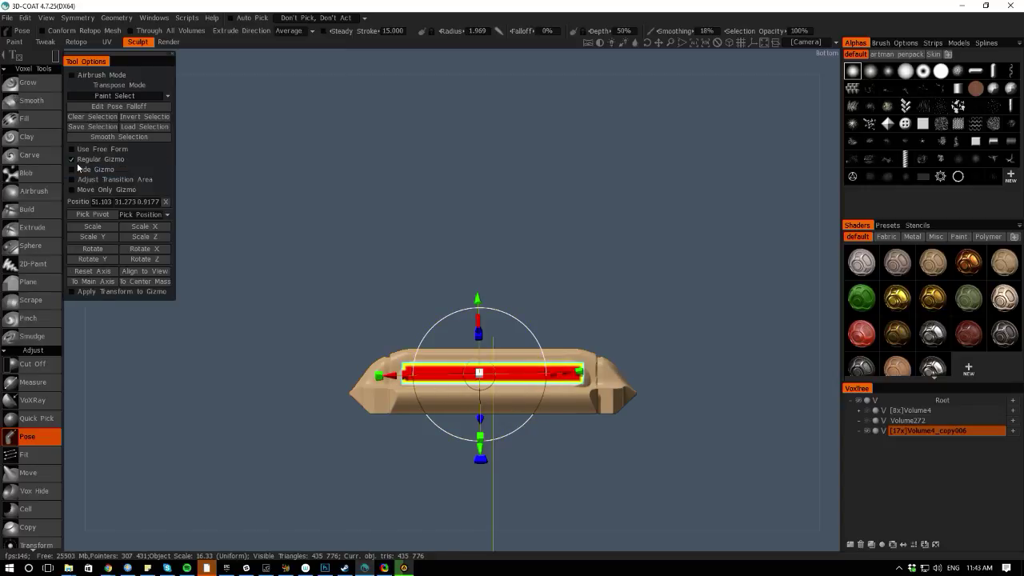
click(85, 137)
click(85, 137)
click(86, 138)
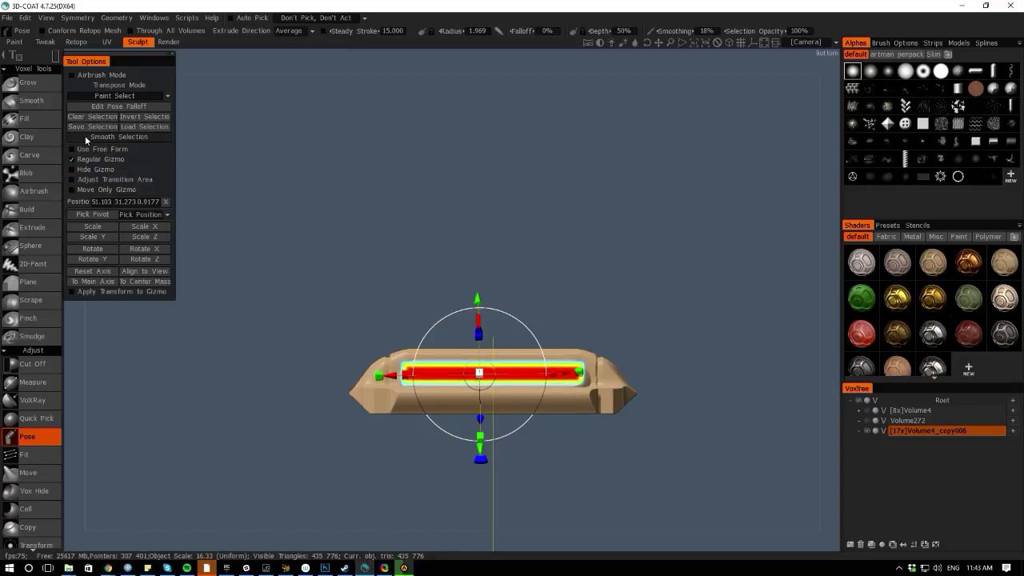
click(85, 137)
Reset the gizmo's axes, raise the selected underside panel to Y 33.082 and apply the pose
key(KP_6)
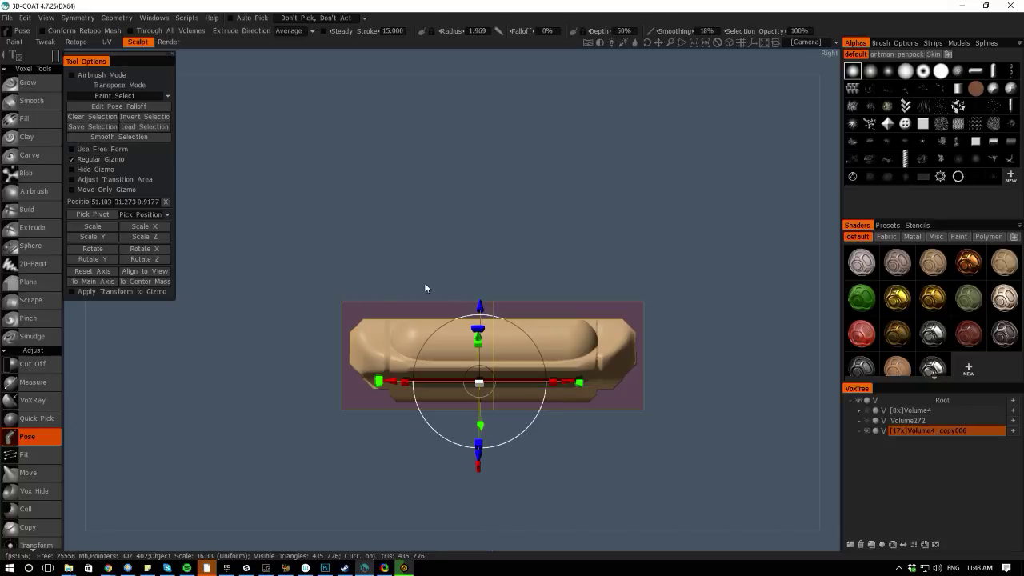
click(86, 271)
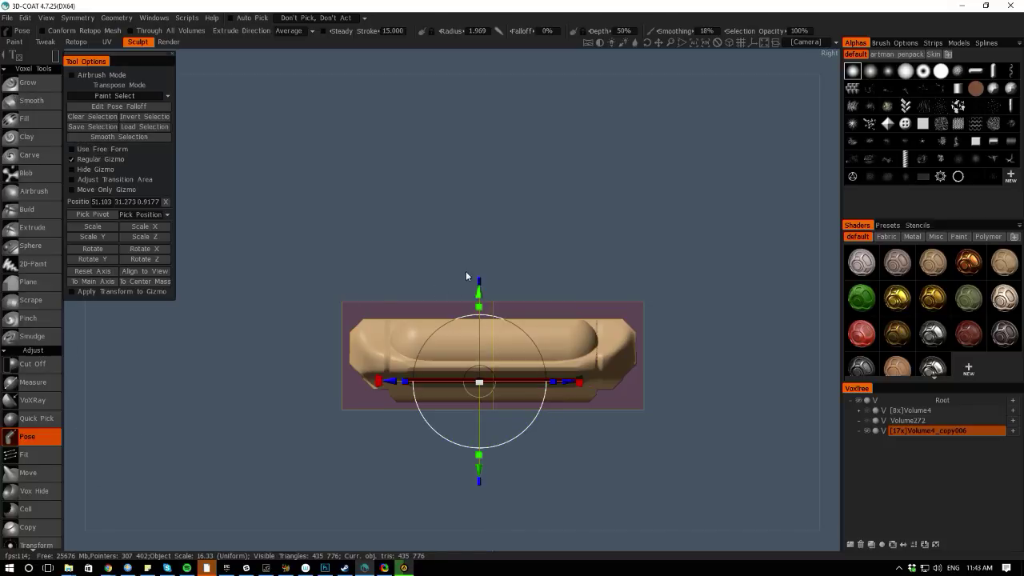
drag(478, 296, 477, 256)
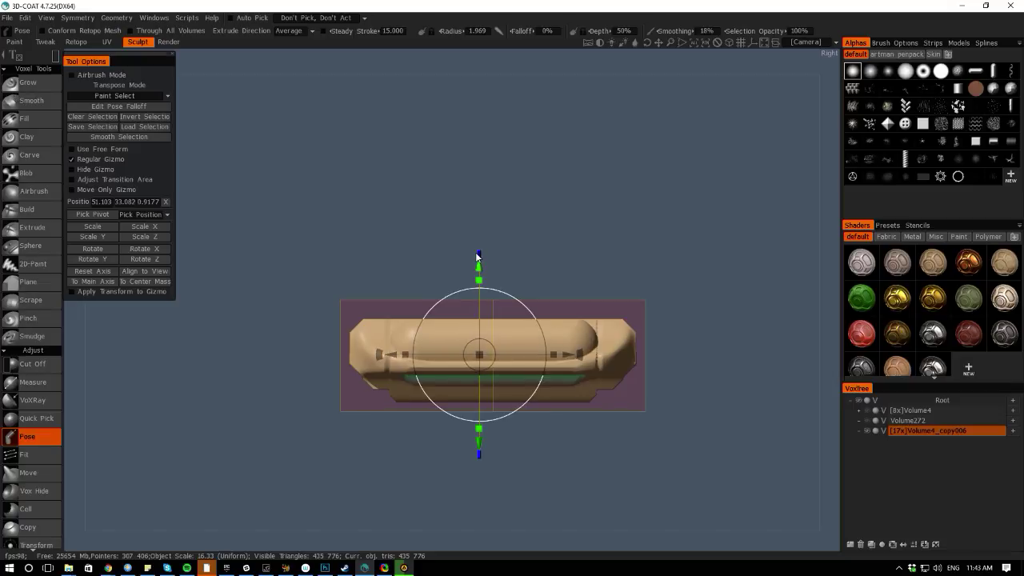
drag(406, 532, 316, 499)
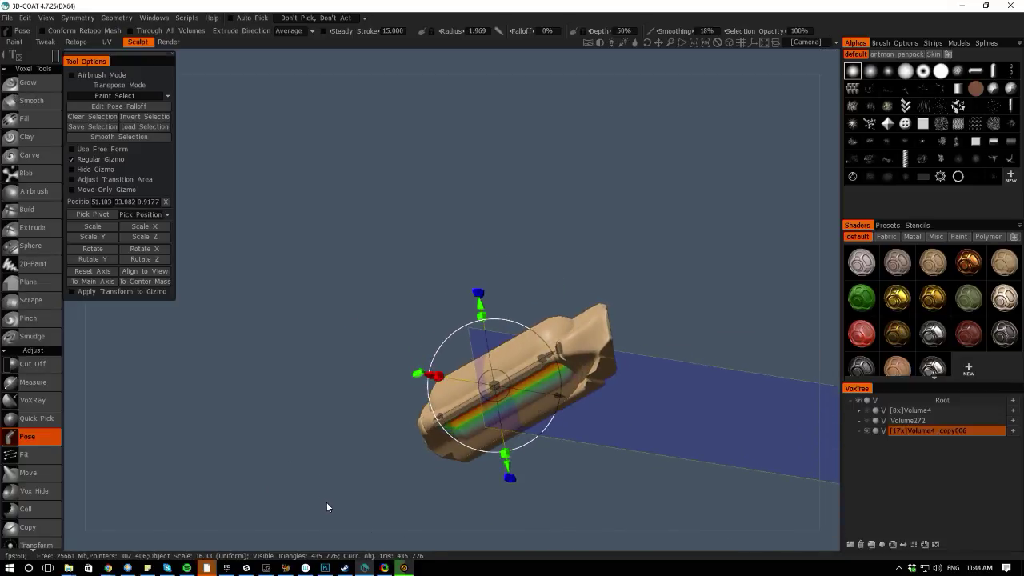
key(Return)
From the top view, select the central part of the rounded bulge, smooth the selection and pull it outward to X 51.109
mouse_move(68, 357)
mouse_down()
mouse_move(207, 366)
mouse_move(233, 291)
mouse_move(125, 271)
mouse_move(119, 371)
mouse_move(128, 369)
mouse_move(88, 467)
mouse_up()
middle_drag(253, 450, 235, 416)
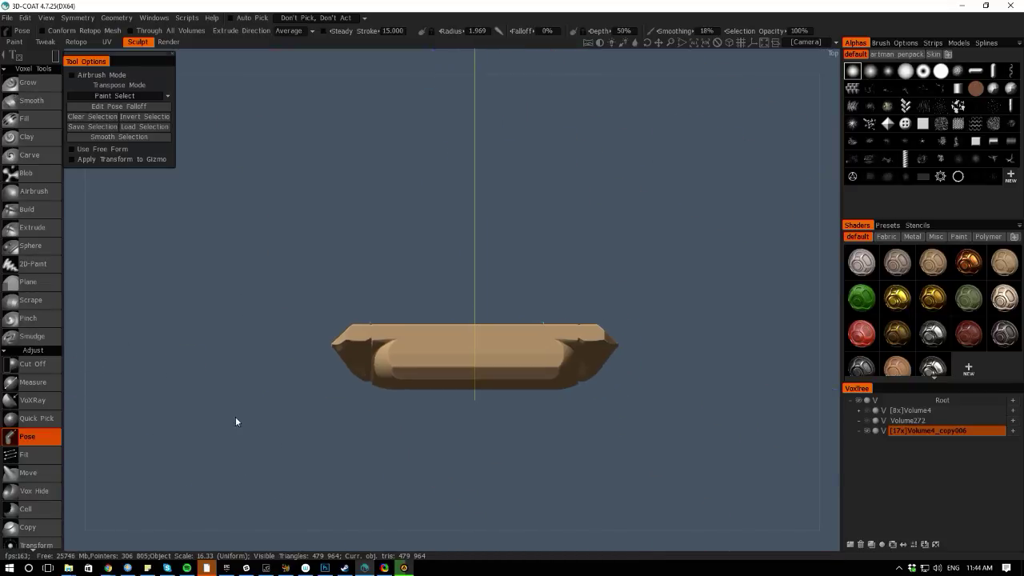
right_drag(235, 417, 354, 393)
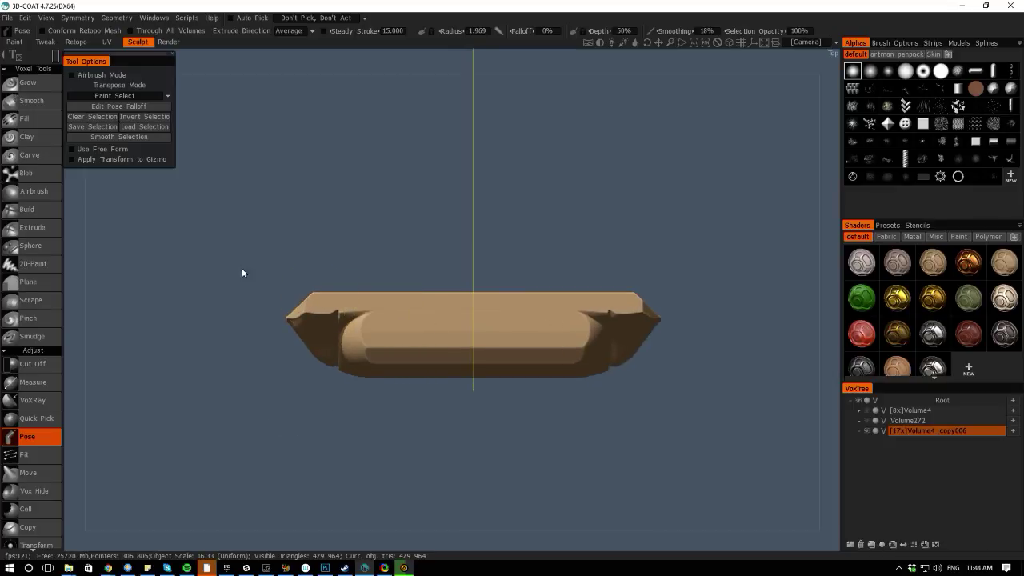
mouse_move(58, 58)
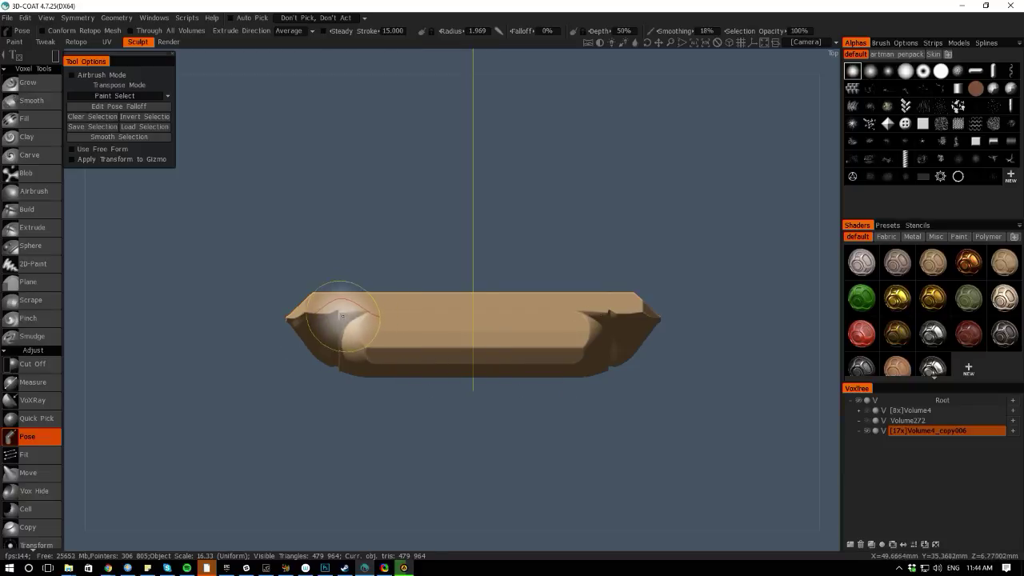
drag(359, 309, 585, 420)
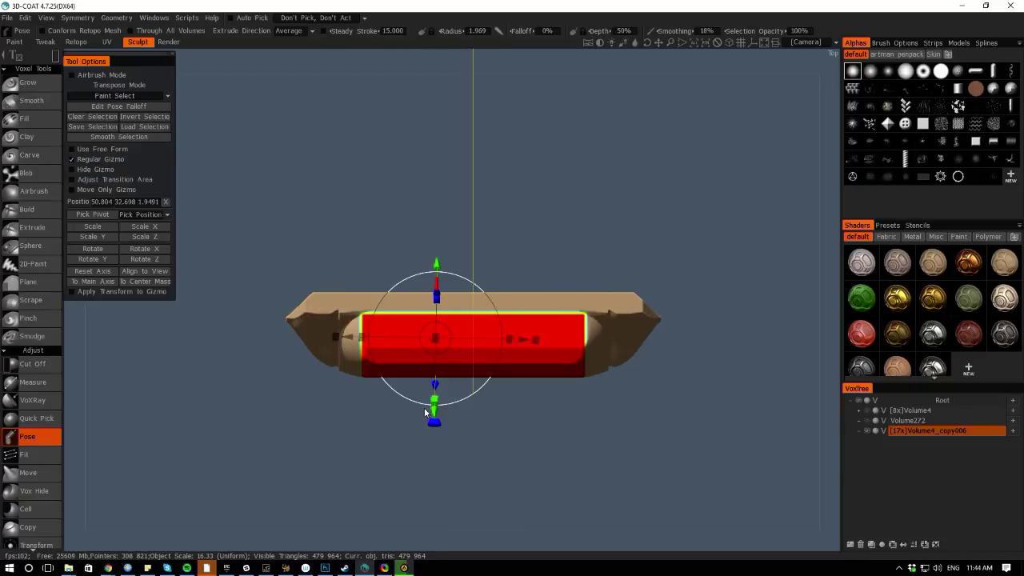
click(90, 137)
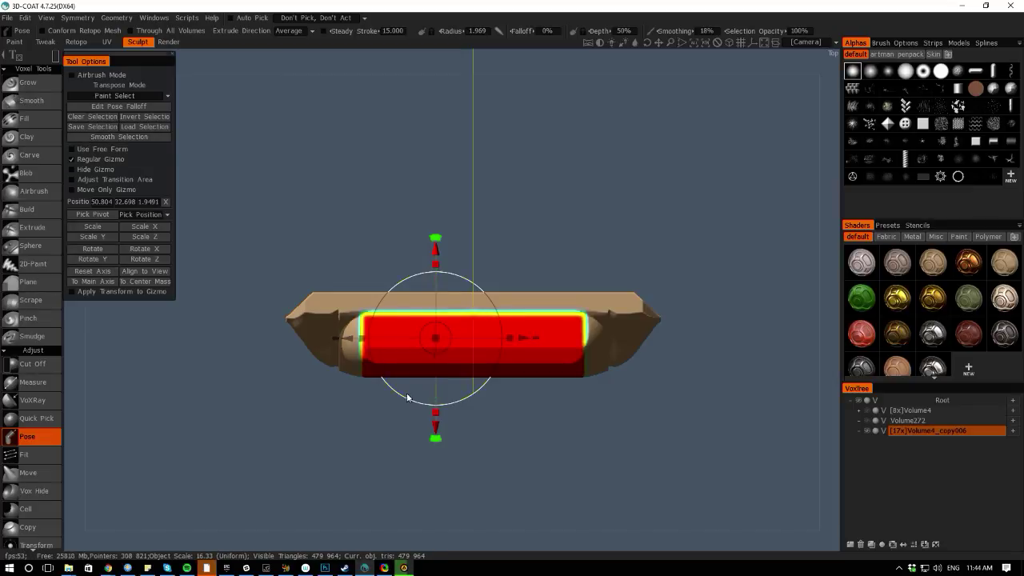
mouse_move(436, 429)
mouse_down()
mouse_move(435, 420)
mouse_move(435, 437)
mouse_up()
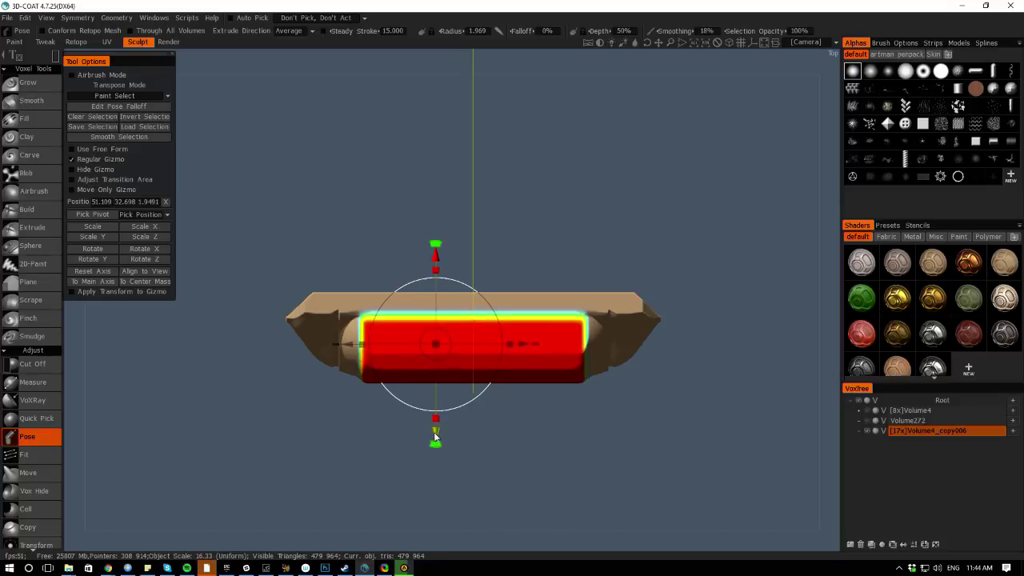
key(Return)
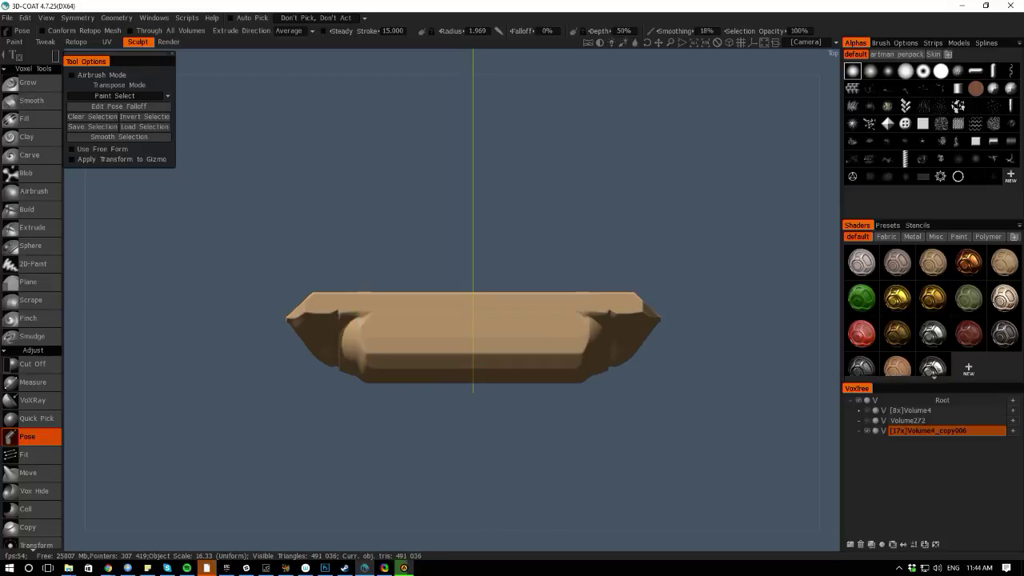
Switch to the Scrape tool, with the tab's bulged outer face turned into view
middle_drag(450, 529, 408, 432)
key(space)
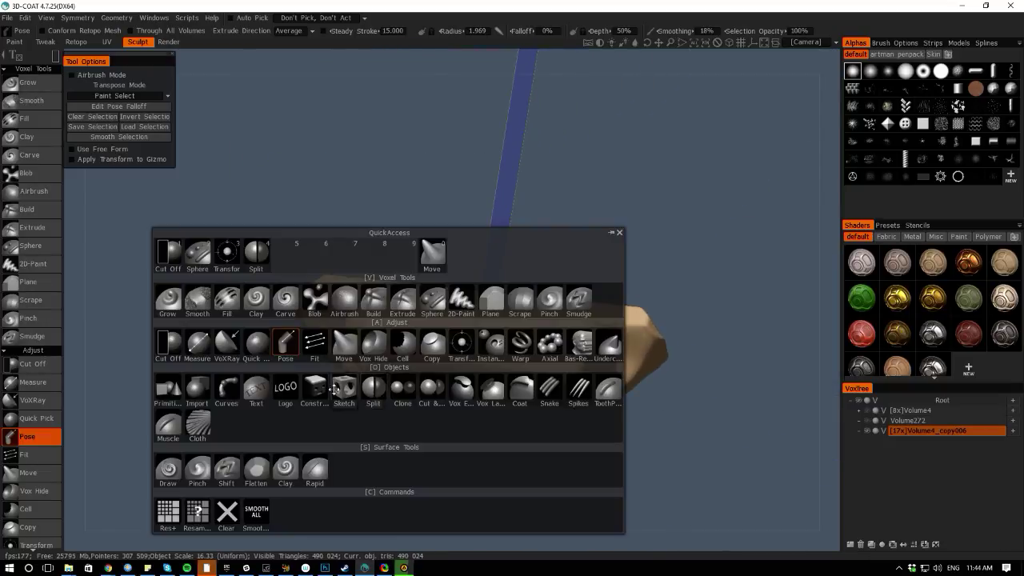
click(520, 301)
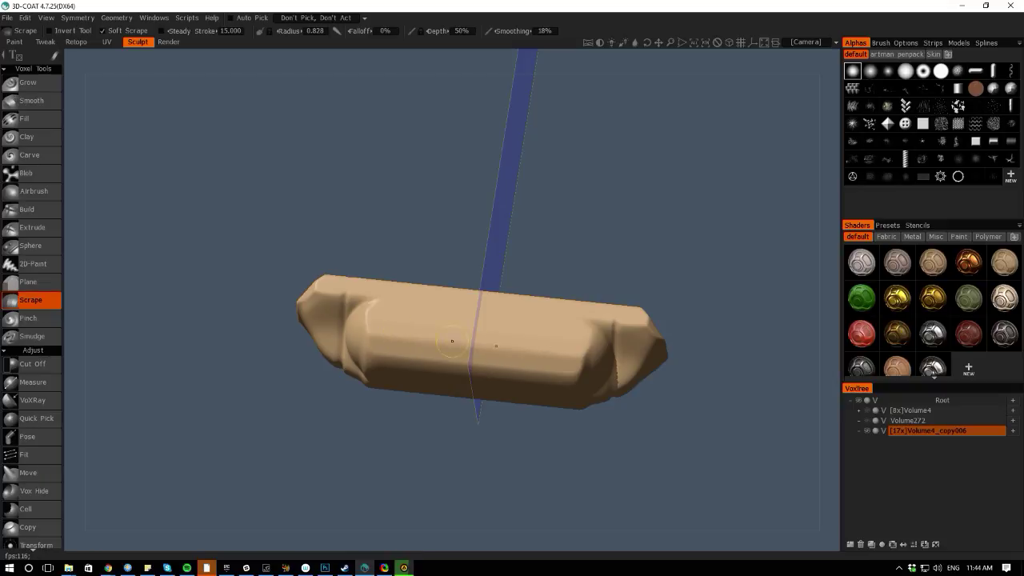
Scrape the front edges and end corners of the isolated latch piece rounder with a brush radius of 1.455
mouse_move(392, 343)
right_down()
mouse_move(400, 326)
mouse_move(403, 344)
right_up()
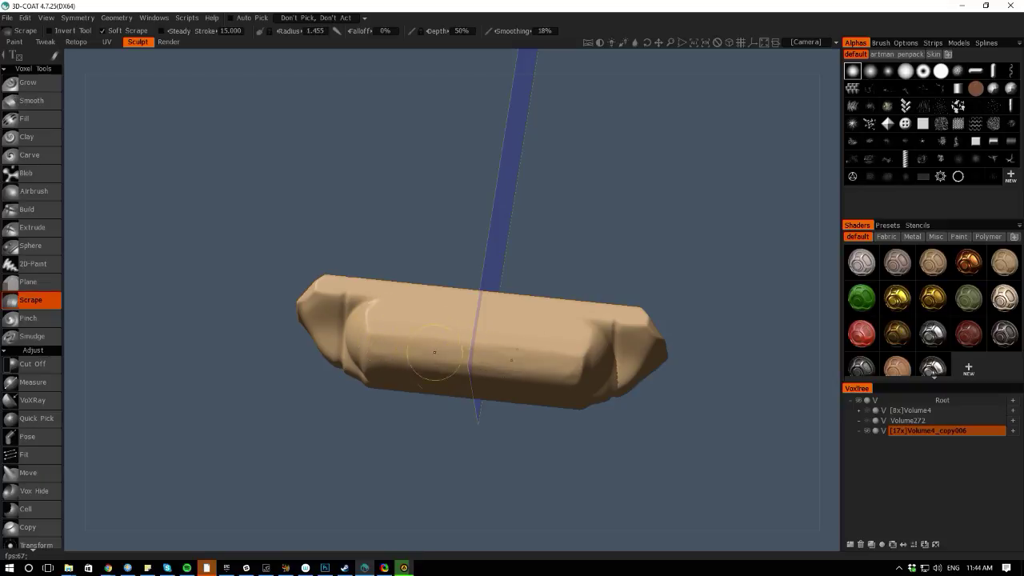
drag(278, 544, 370, 348)
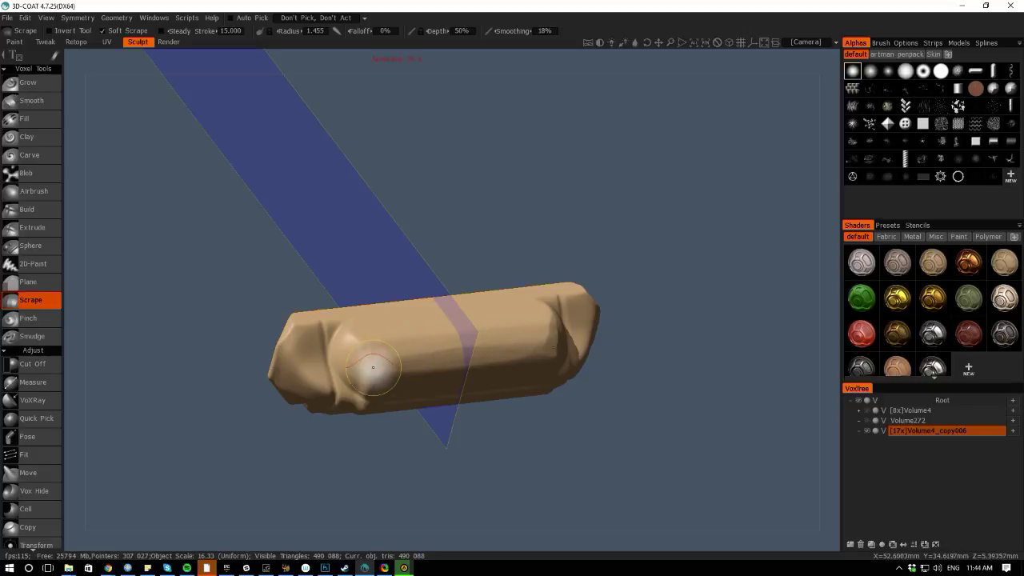
mouse_move(621, 507)
mouse_down()
mouse_move(550, 530)
mouse_move(508, 520)
mouse_up()
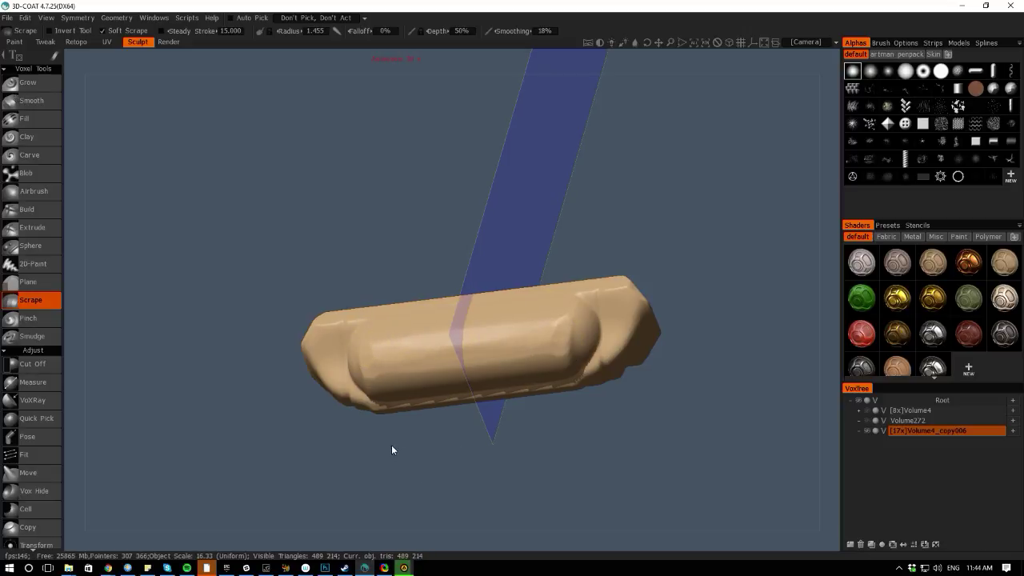
Show the latch piece in a straight bottom view and activate the Pose tool
key(space)
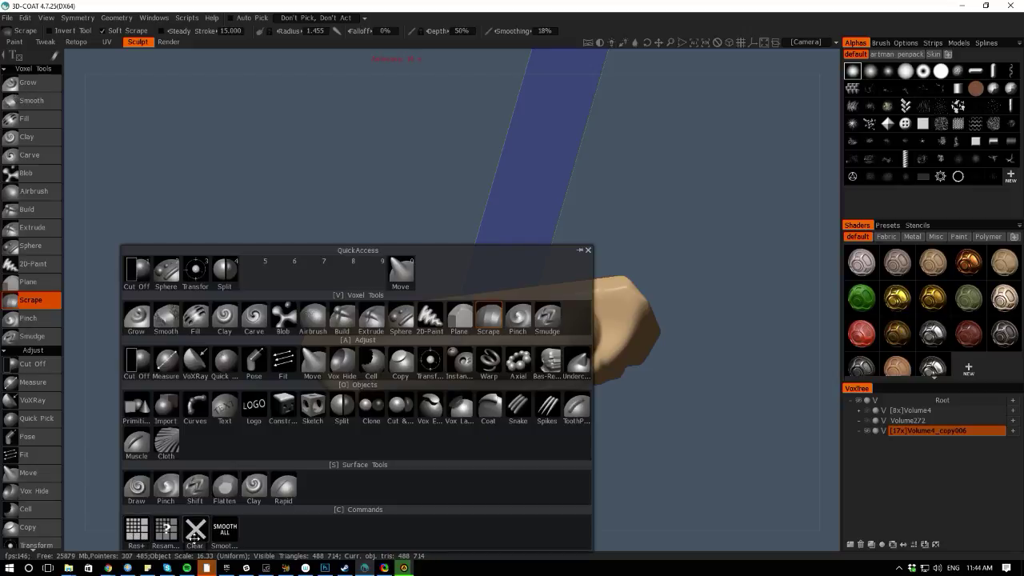
mouse_move(664, 470)
mouse_down()
mouse_move(724, 451)
mouse_move(712, 357)
mouse_move(688, 352)
mouse_up()
middle_drag(304, 466, 400, 389)
right_drag(400, 389, 411, 481)
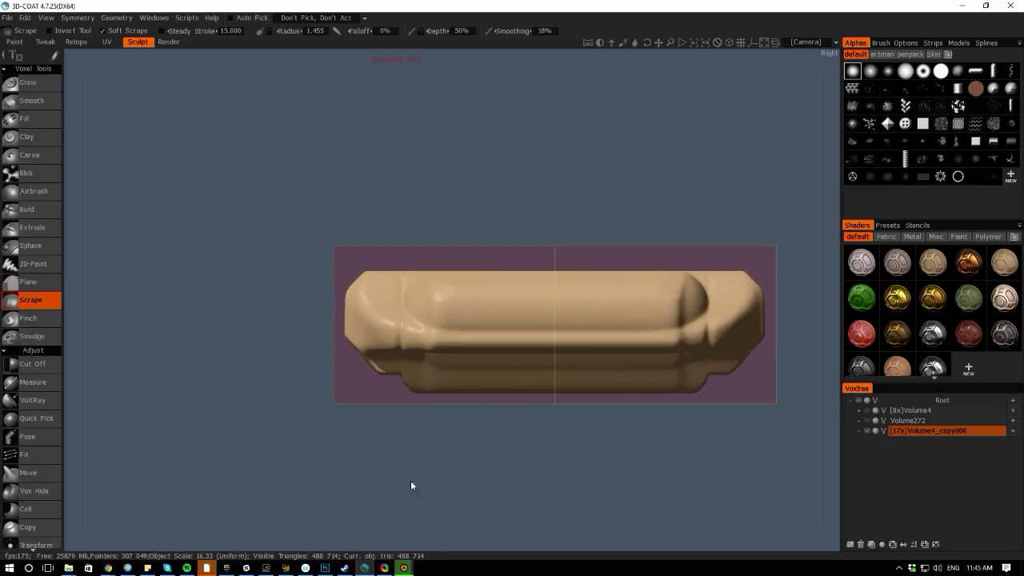
drag(430, 542, 325, 310)
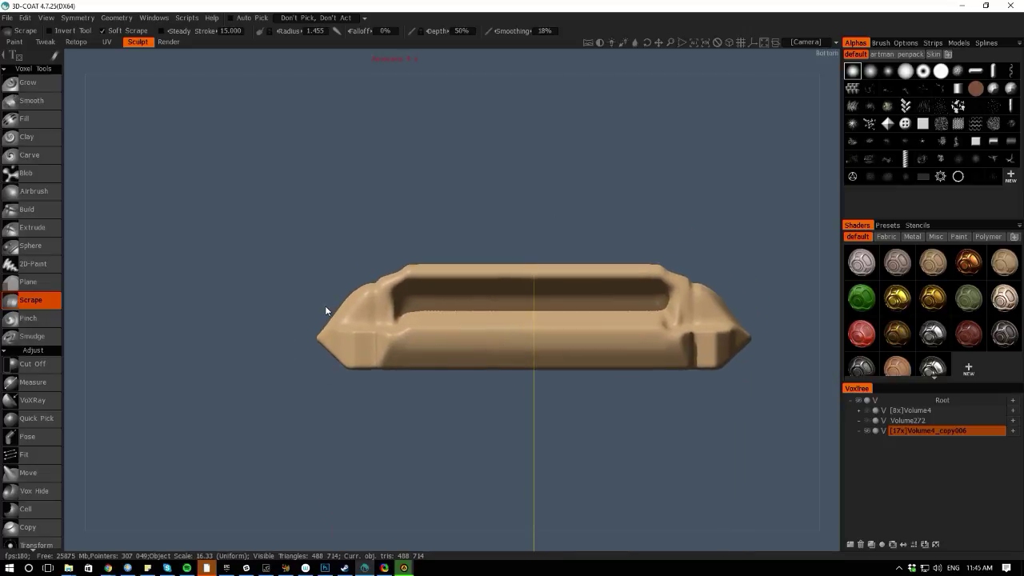
key(space)
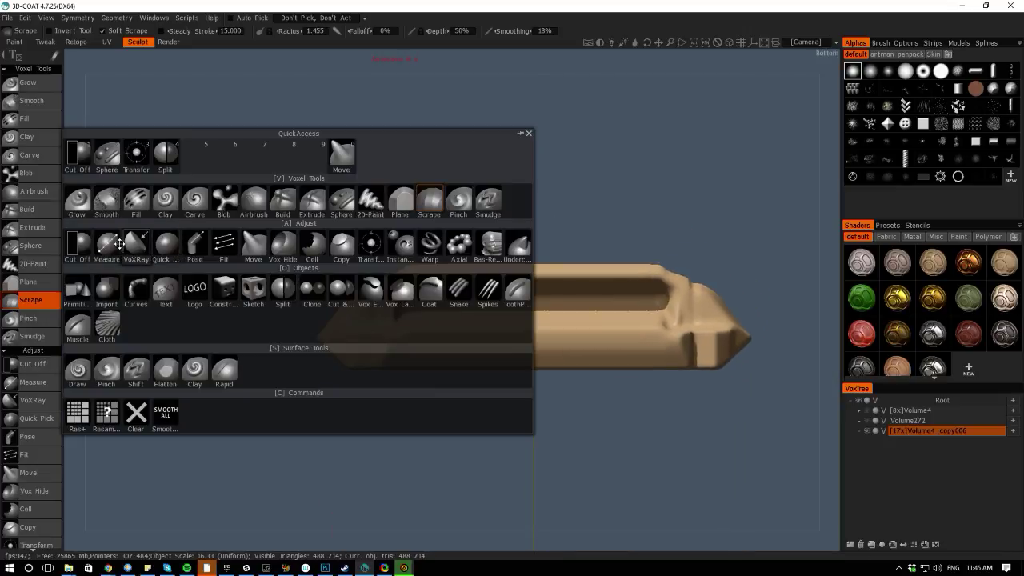
click(194, 244)
Try to move a rectangular Pose selection of the mirrored end corners with a reset gizmo, undoing the move and selection
drag(279, 238, 375, 319)
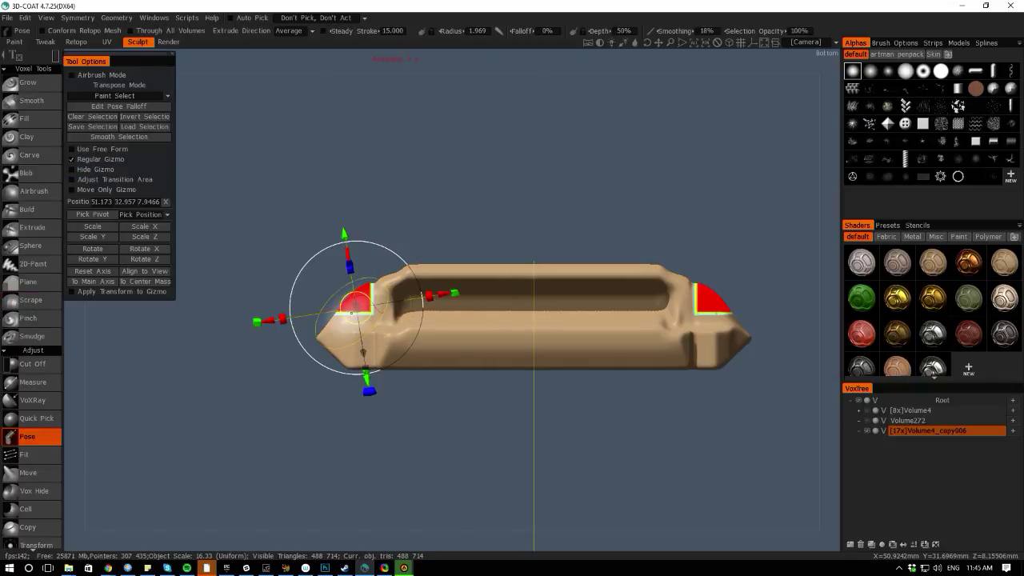
click(82, 271)
drag(352, 225, 352, 223)
key(ctrl+z)
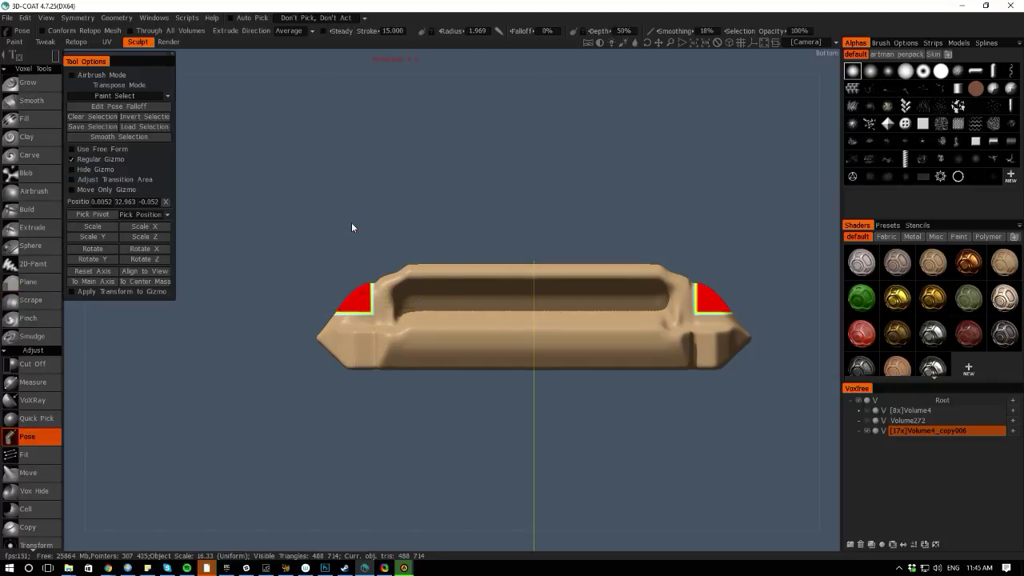
key(ctrl+z)
Select the mirrored end corners with a rectangle, align the Pose gizmo to the main axis, and push them slightly inward
drag(283, 258, 374, 316)
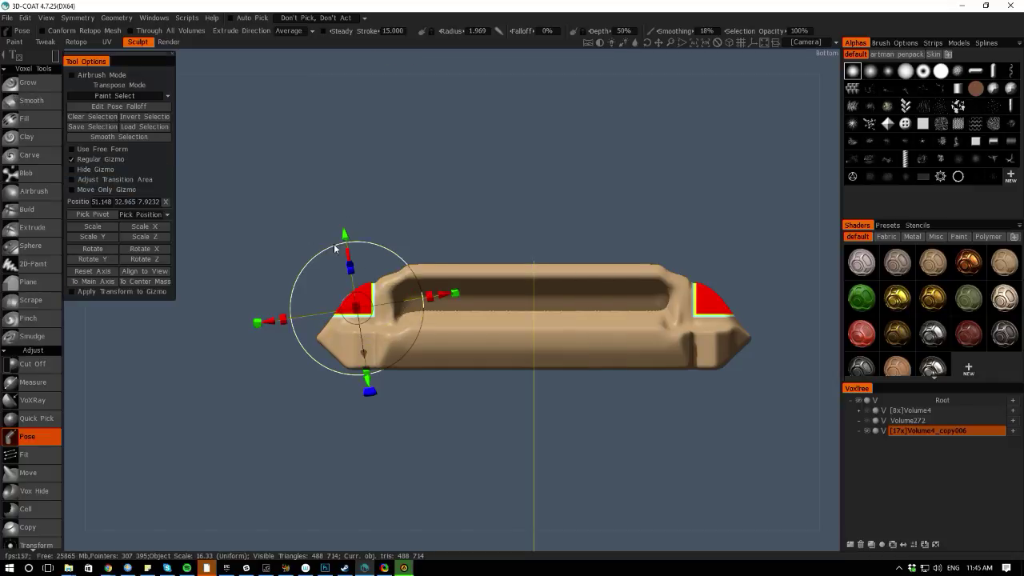
click(83, 281)
drag(357, 224, 356, 231)
drag(308, 101, 258, 219)
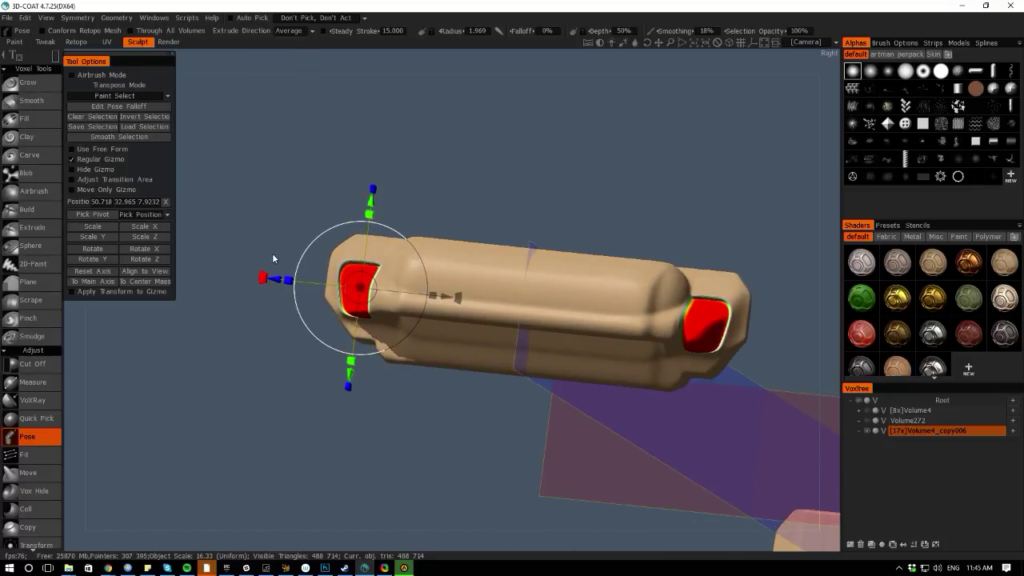
click(430, 472)
From the top view, select the latch piece's middle section, smooth the selection, pull it slightly outward with a reset gizmo, and deselect it
mouse_move(372, 547)
mouse_down()
mouse_move(295, 562)
mouse_move(423, 544)
mouse_move(435, 563)
mouse_move(468, 569)
mouse_move(274, 548)
mouse_move(308, 499)
mouse_move(317, 419)
mouse_move(95, 303)
mouse_move(112, 409)
mouse_move(130, 402)
mouse_move(112, 450)
mouse_move(271, 402)
mouse_move(430, 473)
mouse_move(435, 544)
mouse_move(429, 230)
mouse_move(395, 360)
mouse_move(474, 394)
mouse_up()
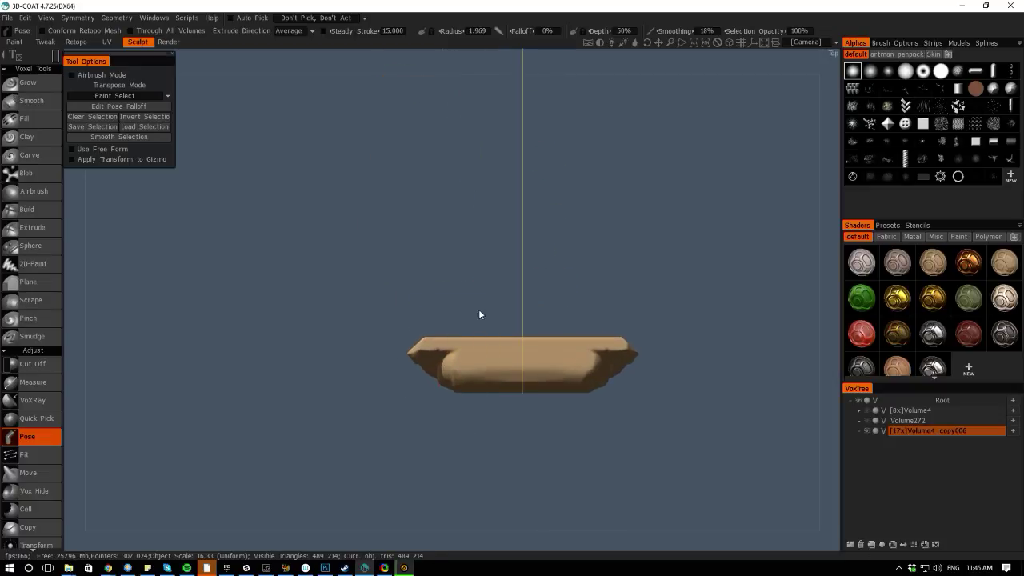
drag(480, 315, 563, 403)
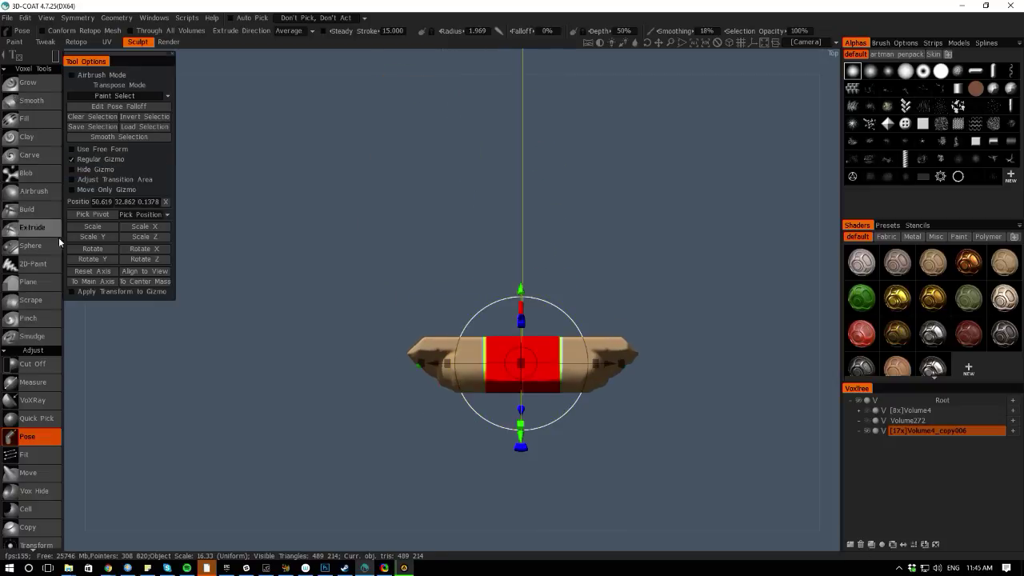
click(92, 138)
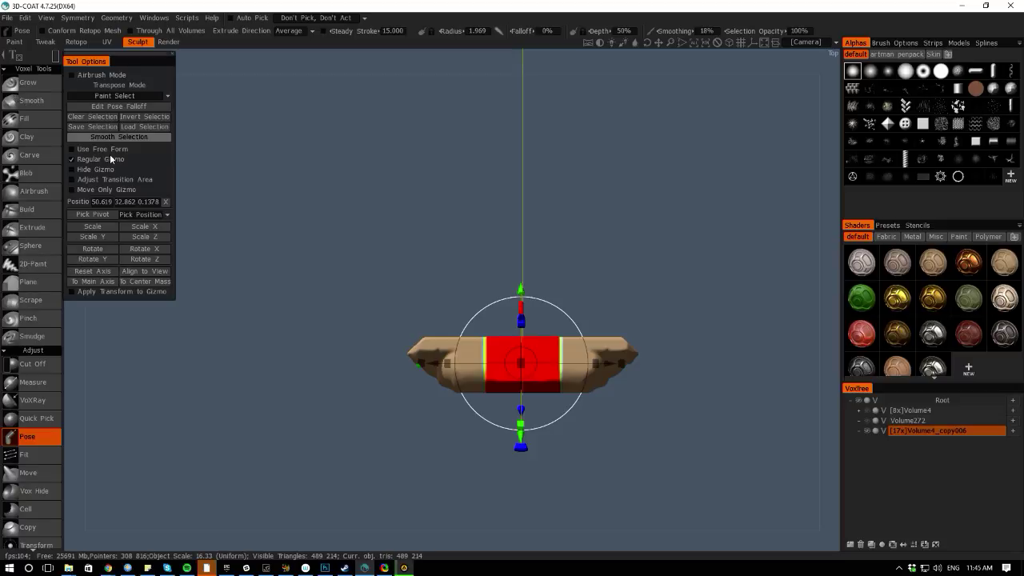
click(101, 271)
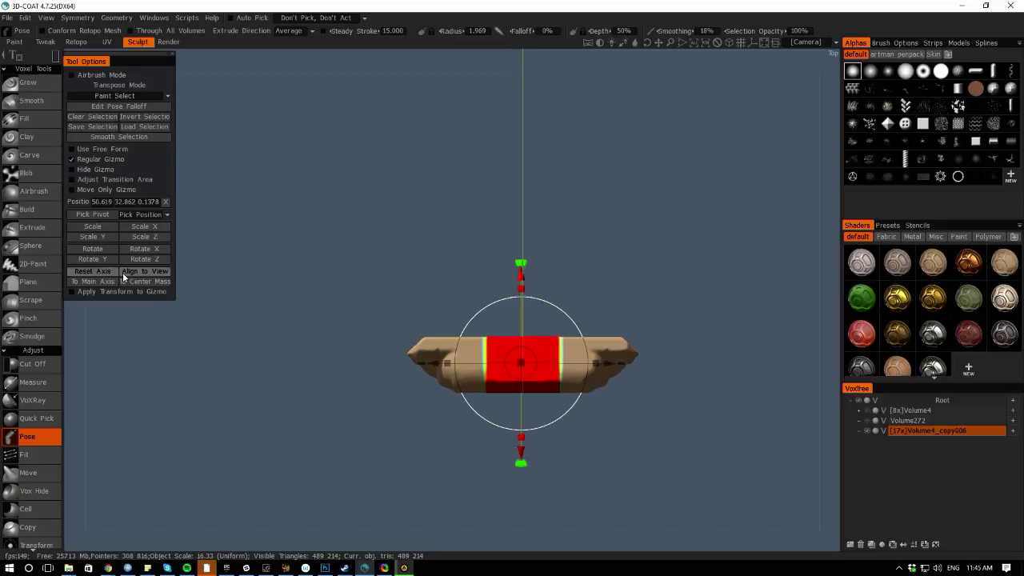
drag(520, 449, 523, 456)
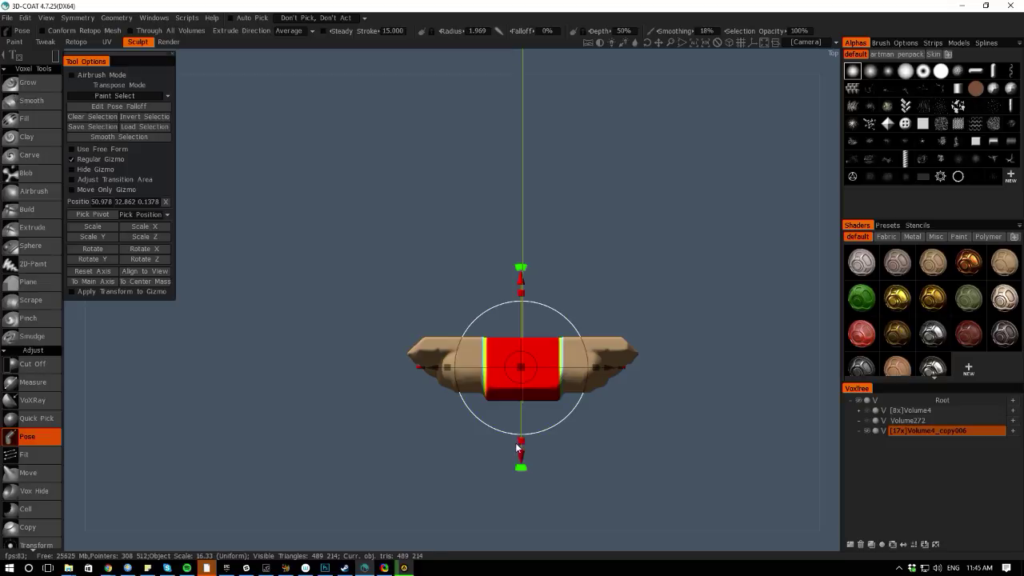
middle_drag(440, 532, 306, 352)
drag(306, 347, 359, 397)
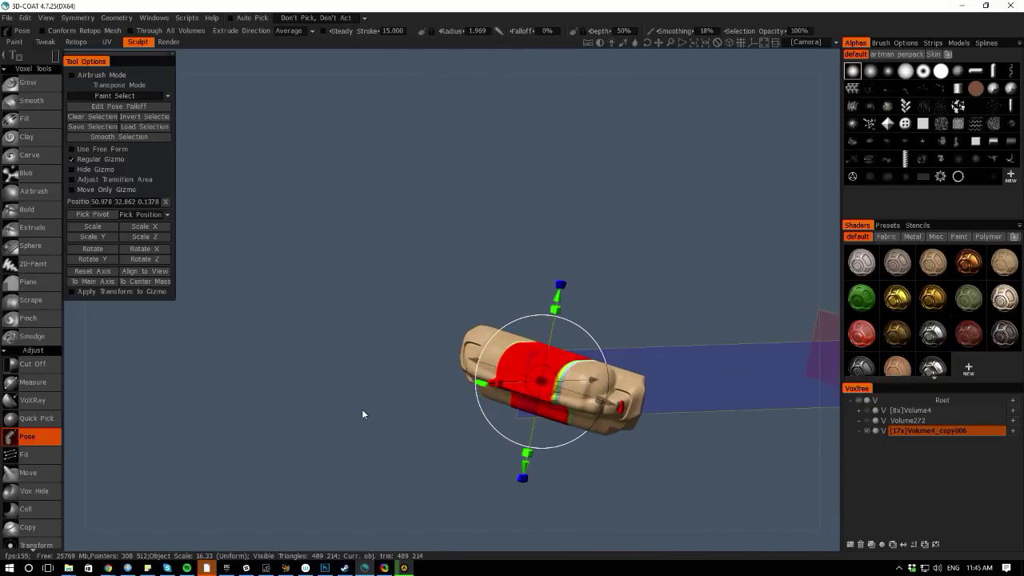
key(ctrl+d)
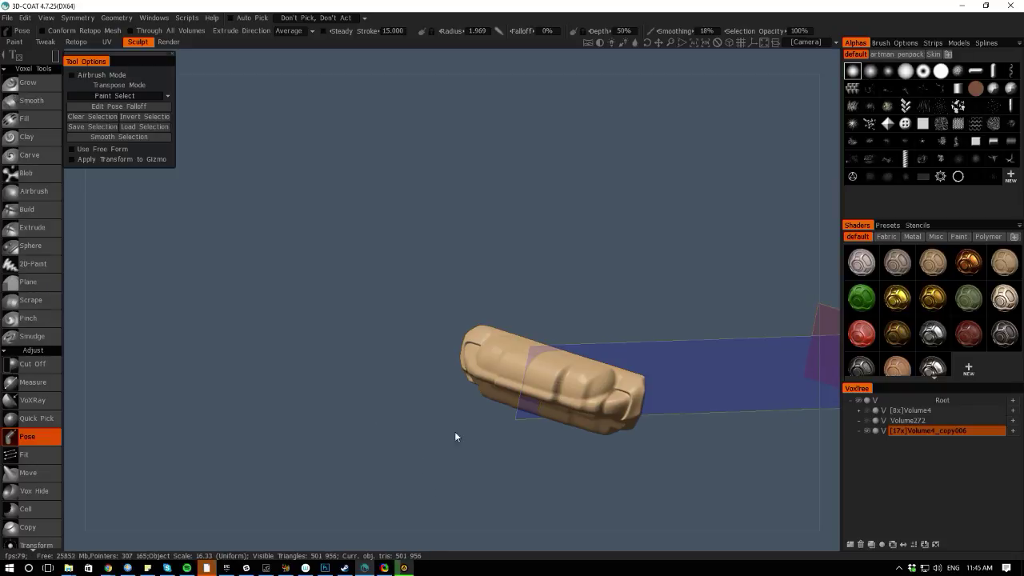
Make the case volume [8x]Volume4 visible again and frame the latch piece on the case in the right view
middle_drag(488, 493, 499, 456)
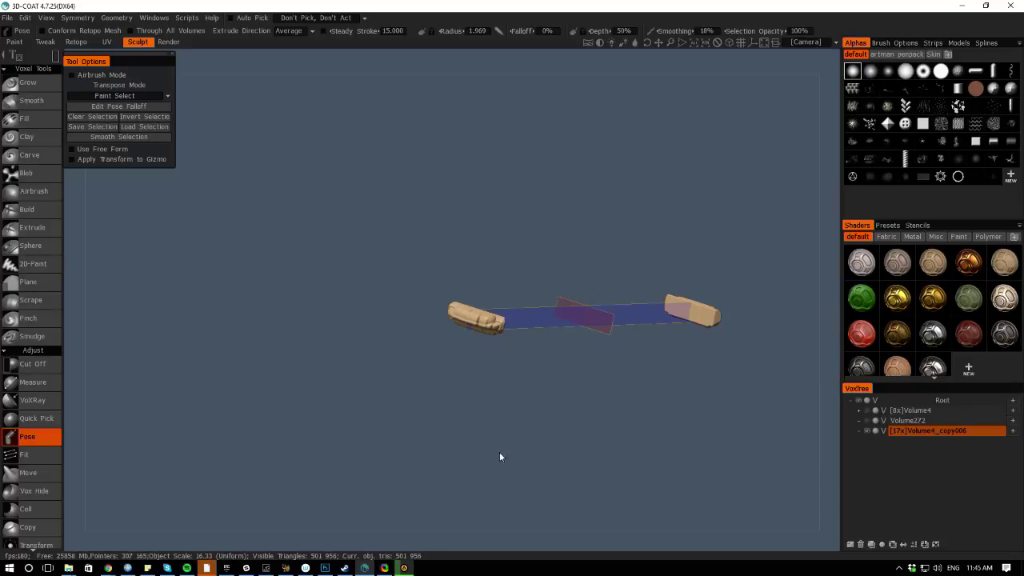
click(867, 410)
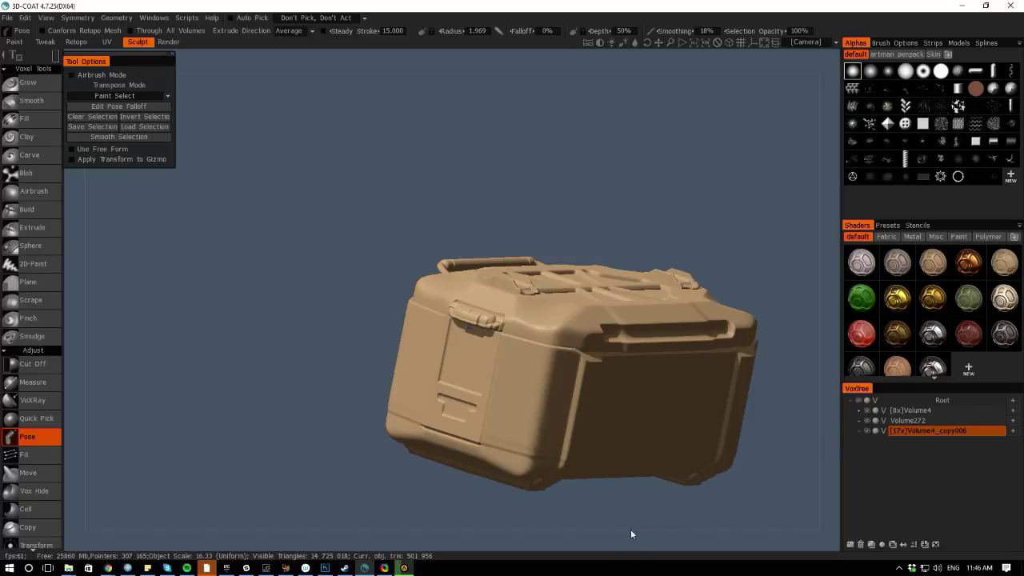
middle_drag(630, 534, 659, 503)
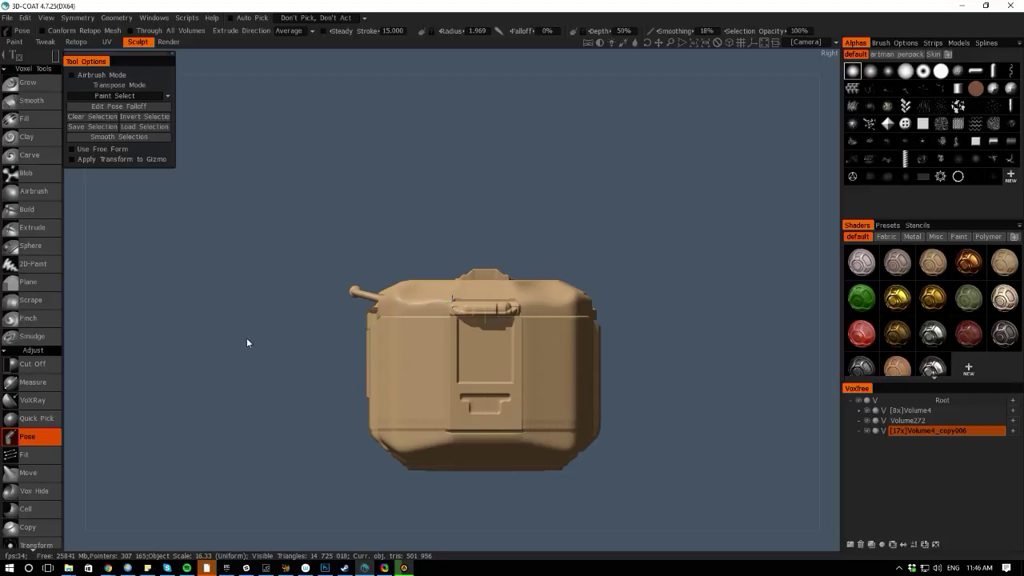
scroll(246, 342, up, 5)
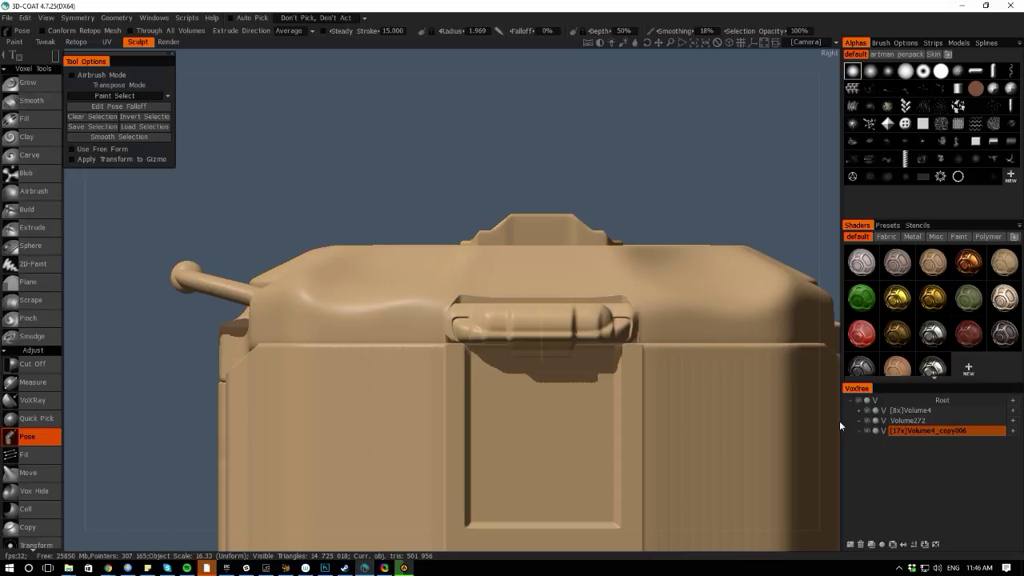
mouse_move(147, 320)
right_down()
mouse_move(204, 348)
mouse_move(330, 379)
right_up()
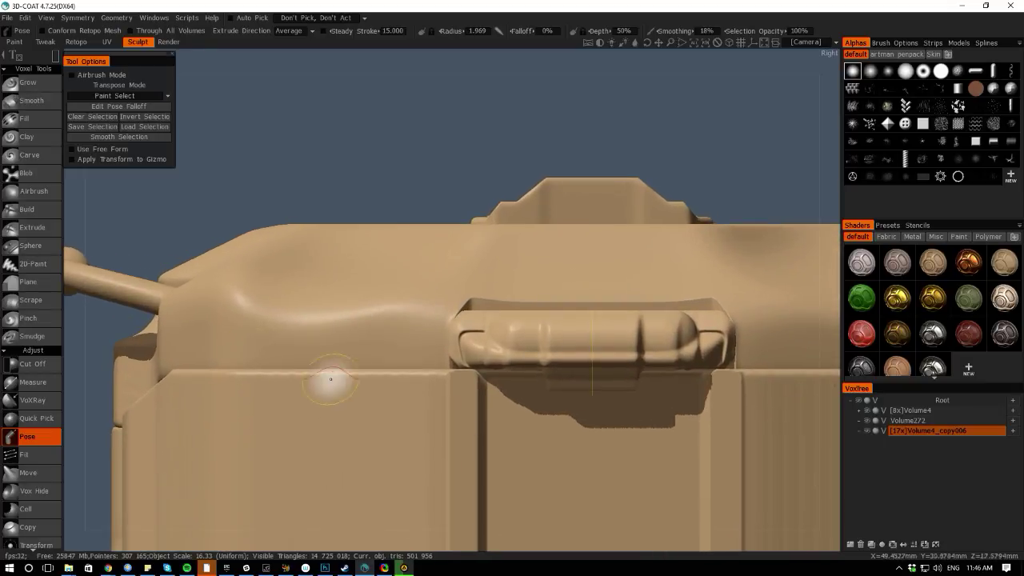
middle_drag(330, 378, 271, 351)
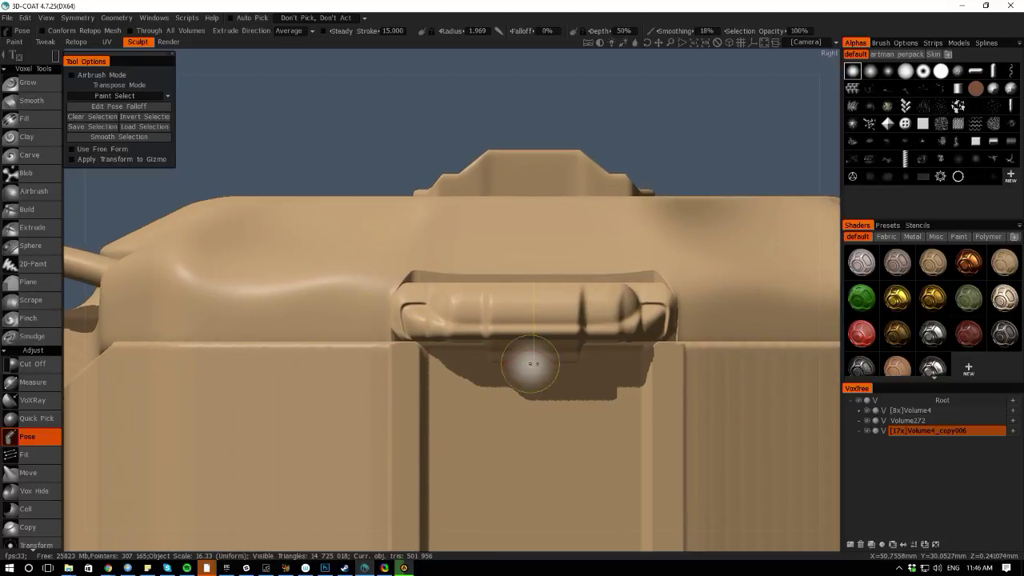
Trim both outer ends of the latch piece symmetrically with a rectangular Cut Off selection
key(space)
click(288, 321)
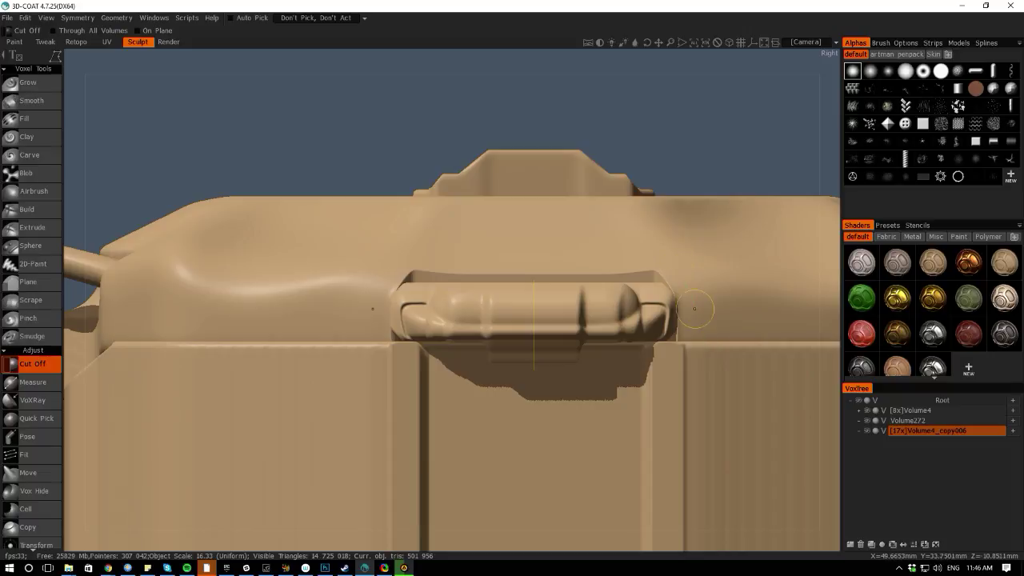
key(e)
drag(708, 352, 672, 278)
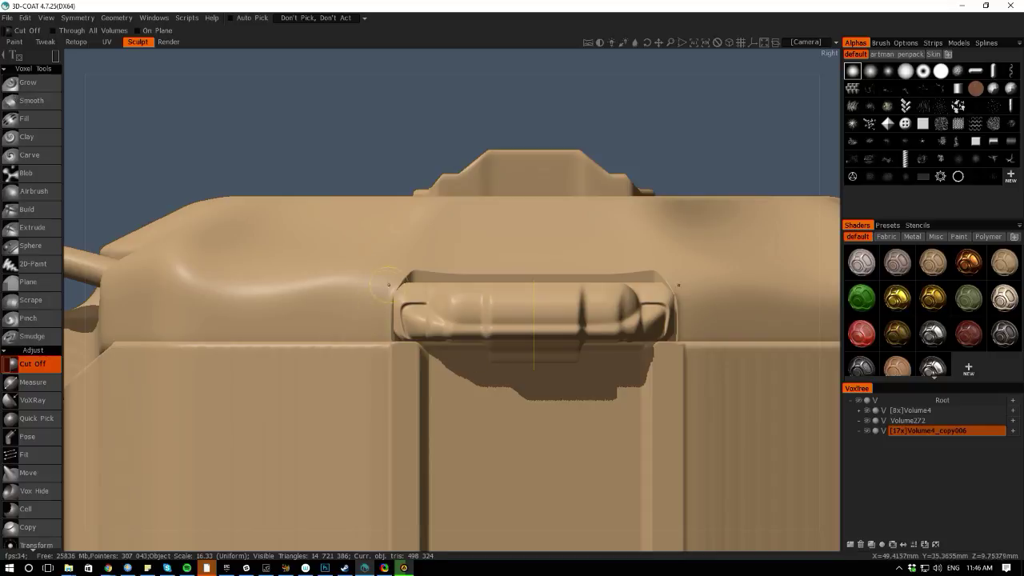
Trim a little more from the latch piece with Cut Off using a different selection shape
key(e)
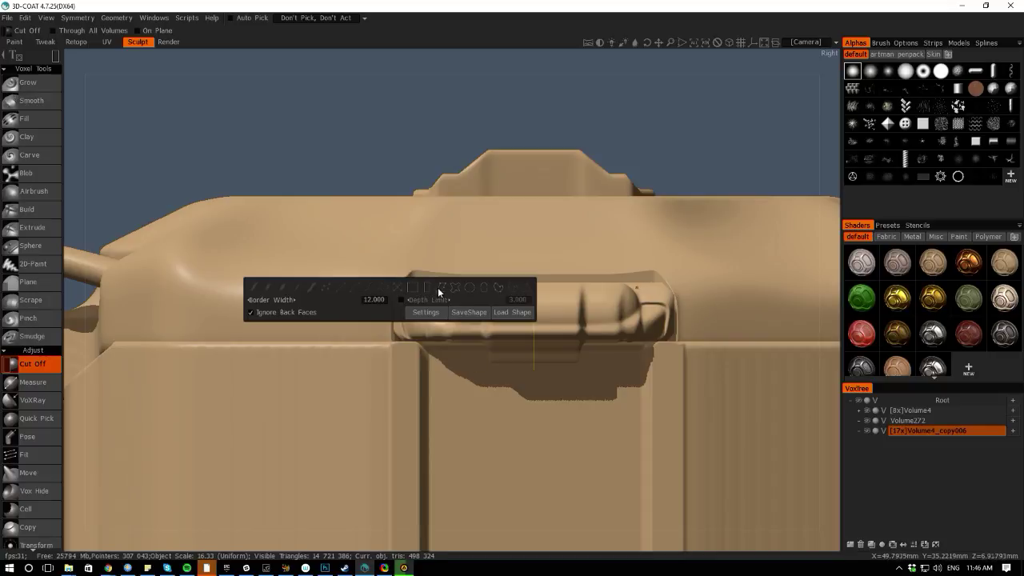
click(425, 286)
key(e)
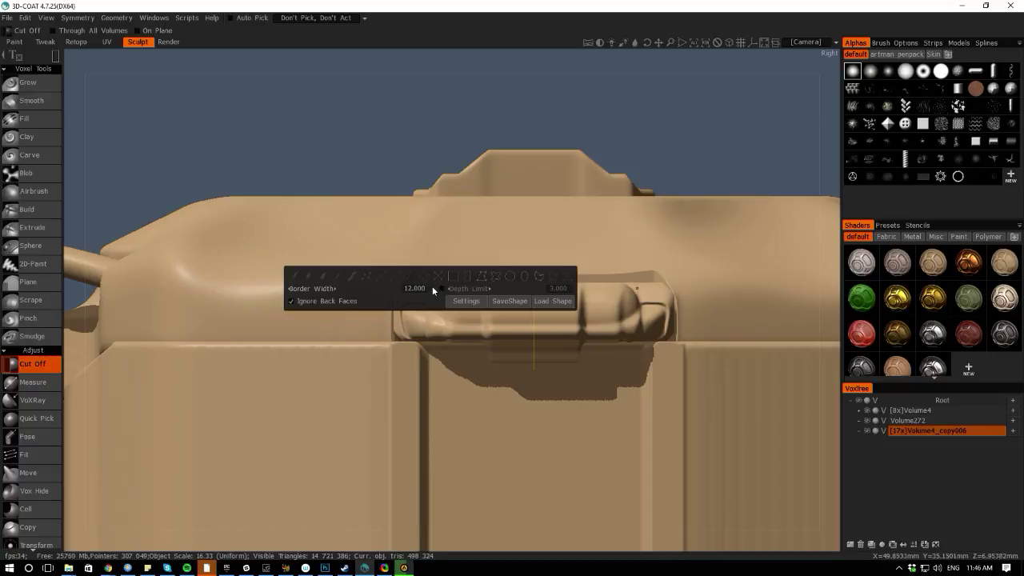
click(473, 280)
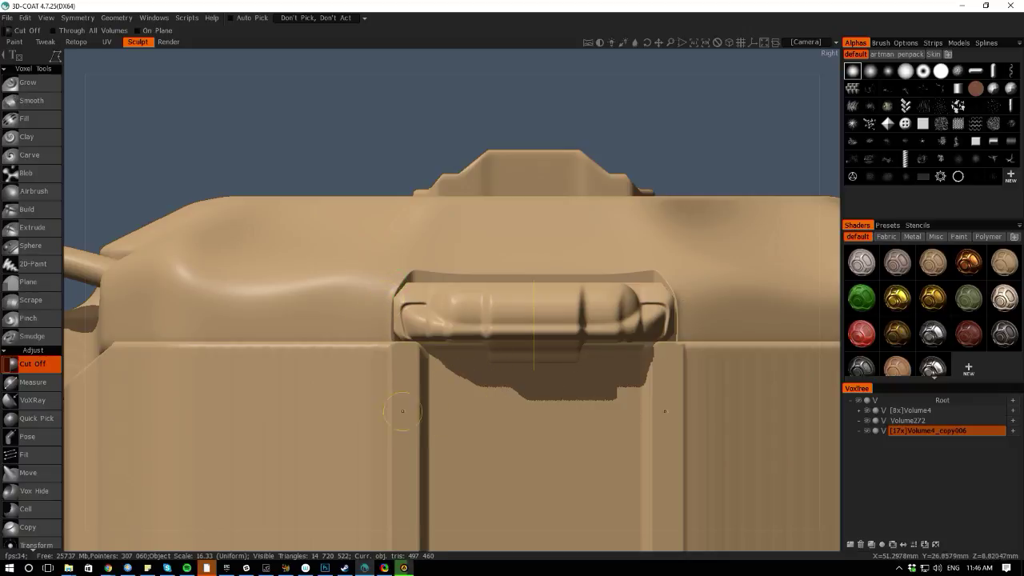
key(space)
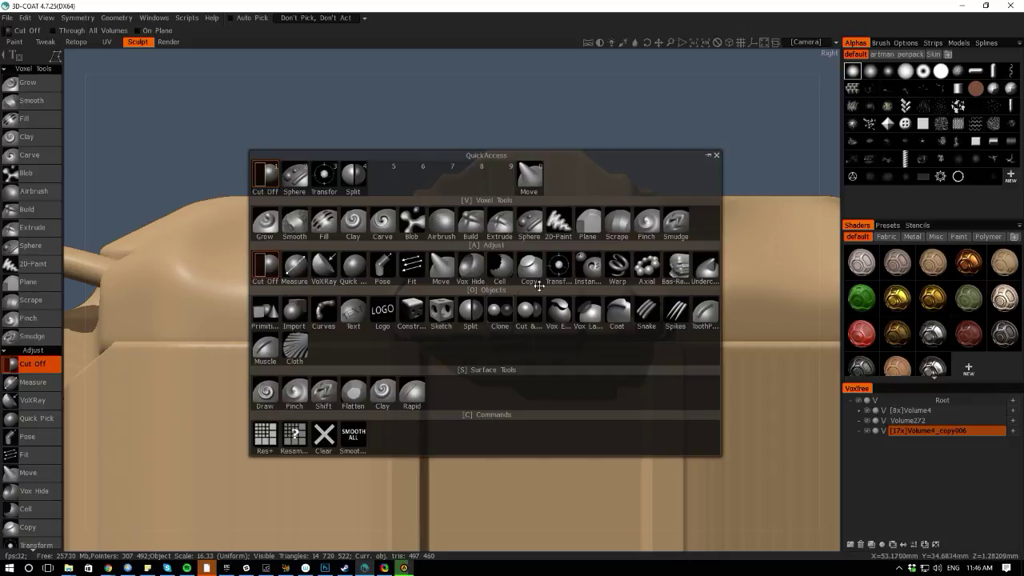
click(438, 267)
key(space)
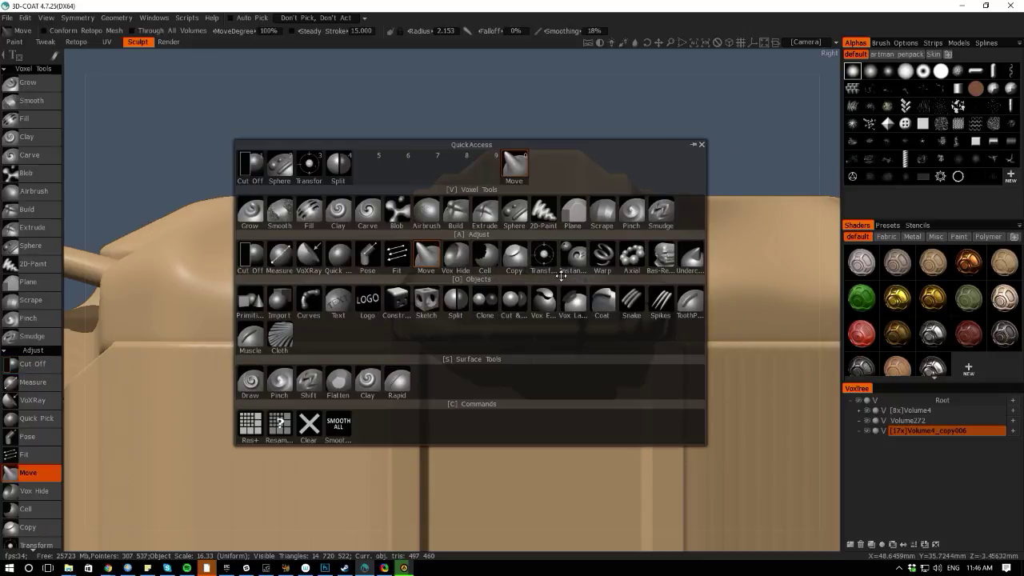
click(546, 254)
key(space)
key(space)
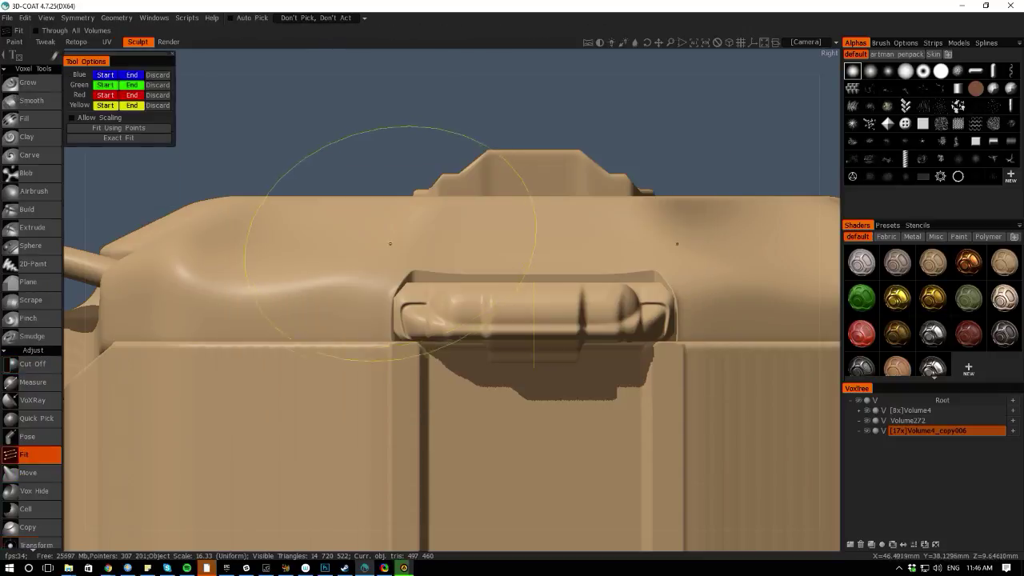
Select the latch piece's wide middle section with Pose, smooth the selection, stretch it vertically, raise it slightly, and deselect it
key(space)
click(269, 206)
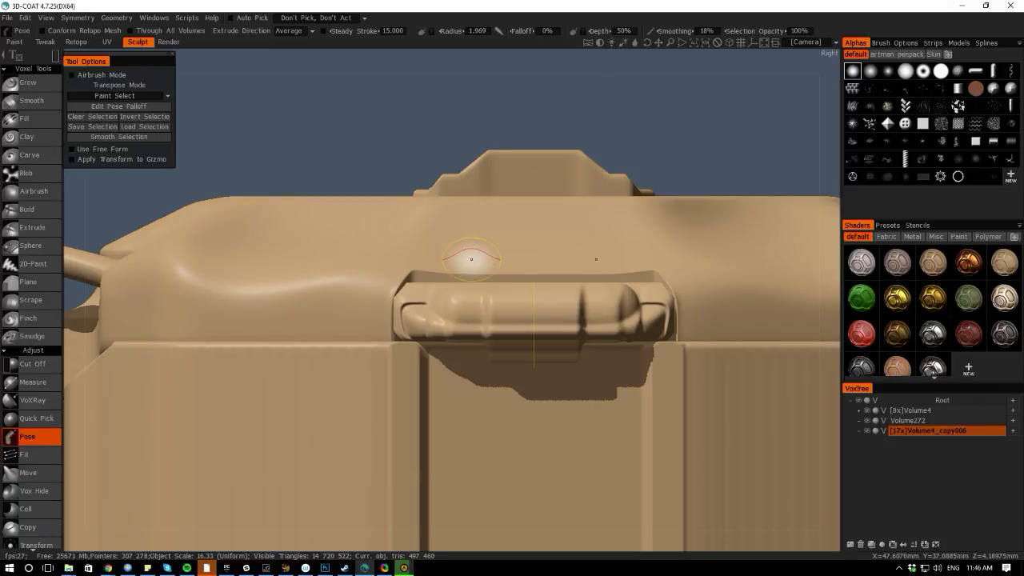
mouse_move(448, 257)
mouse_down()
mouse_move(473, 350)
mouse_move(544, 361)
mouse_move(456, 366)
mouse_move(641, 384)
mouse_up()
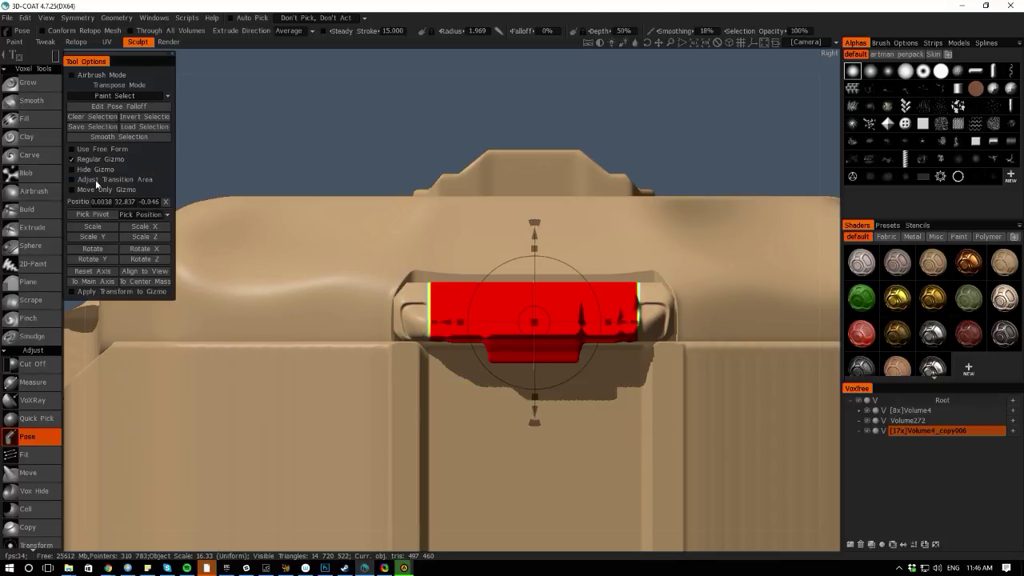
click(104, 139)
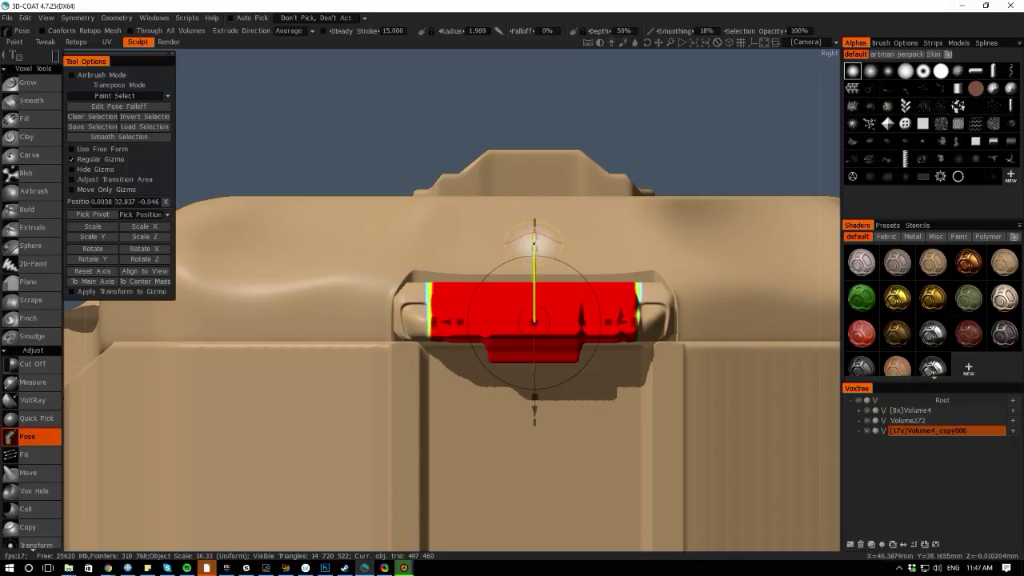
drag(534, 249, 533, 239)
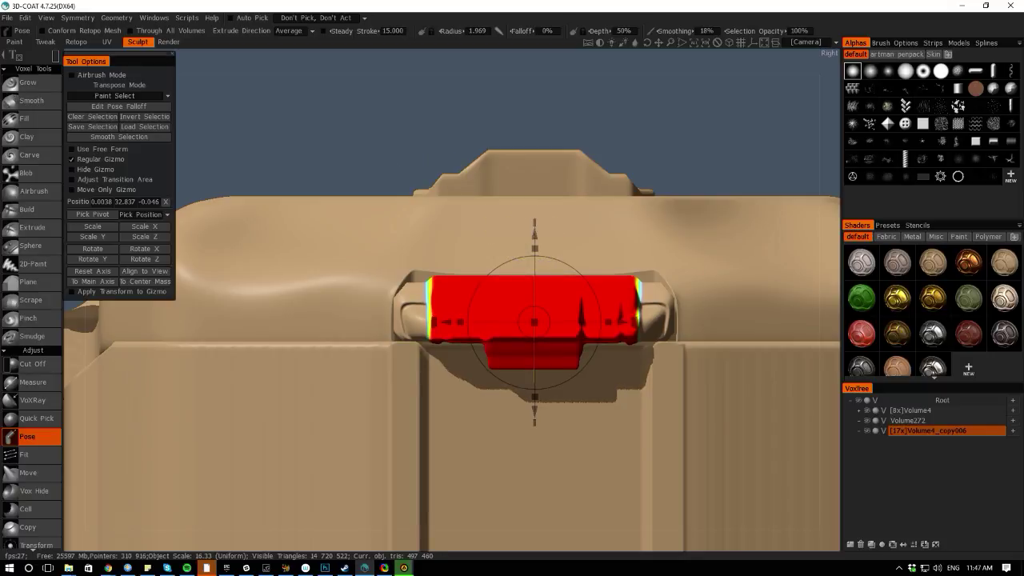
drag(534, 234, 534, 233)
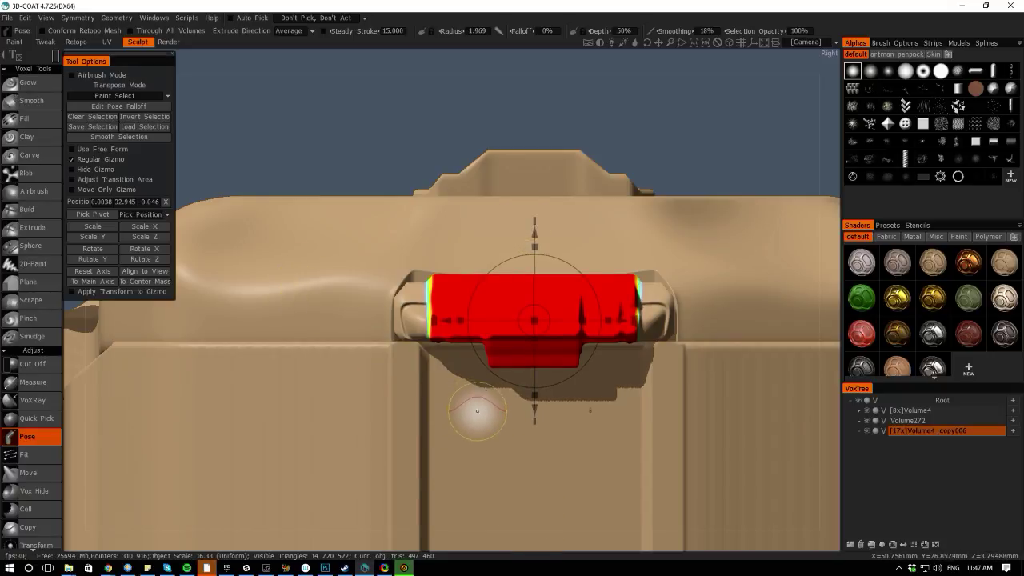
key(ctrl+z)
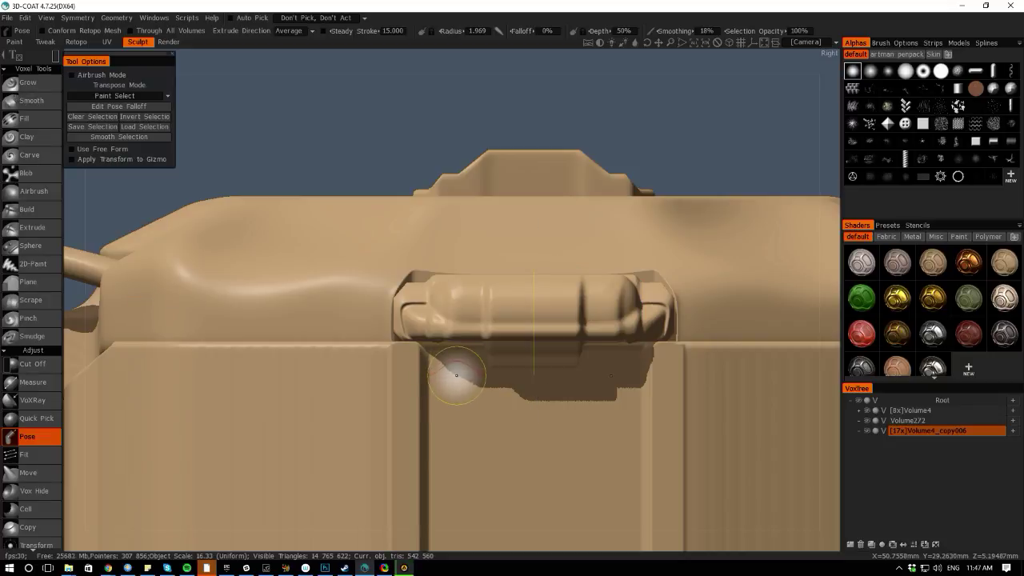
Trim off the tab hanging below the latch piece using a rectangular Cut Off selection
key(e)
key(space)
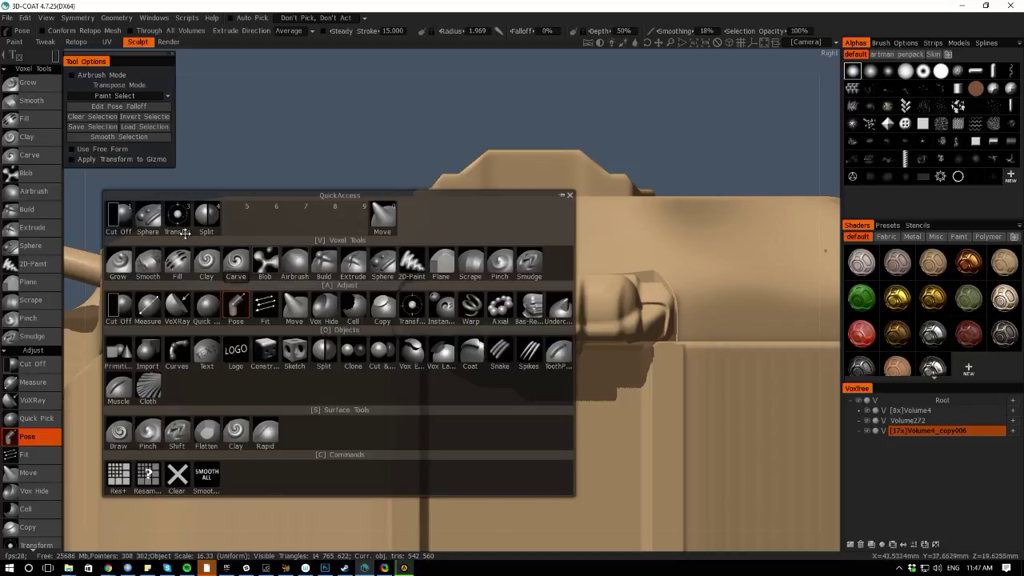
click(116, 216)
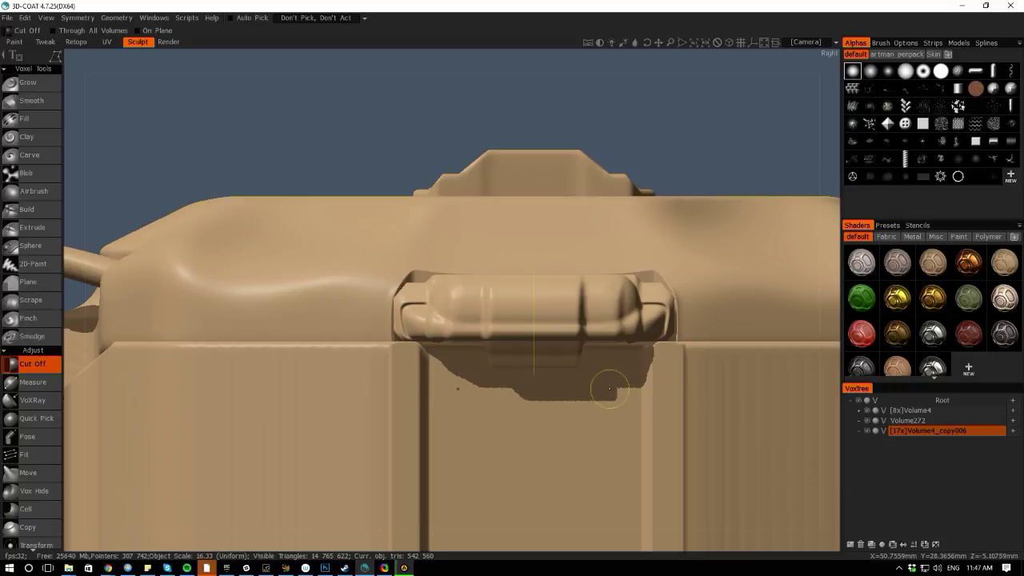
key(space)
click(656, 382)
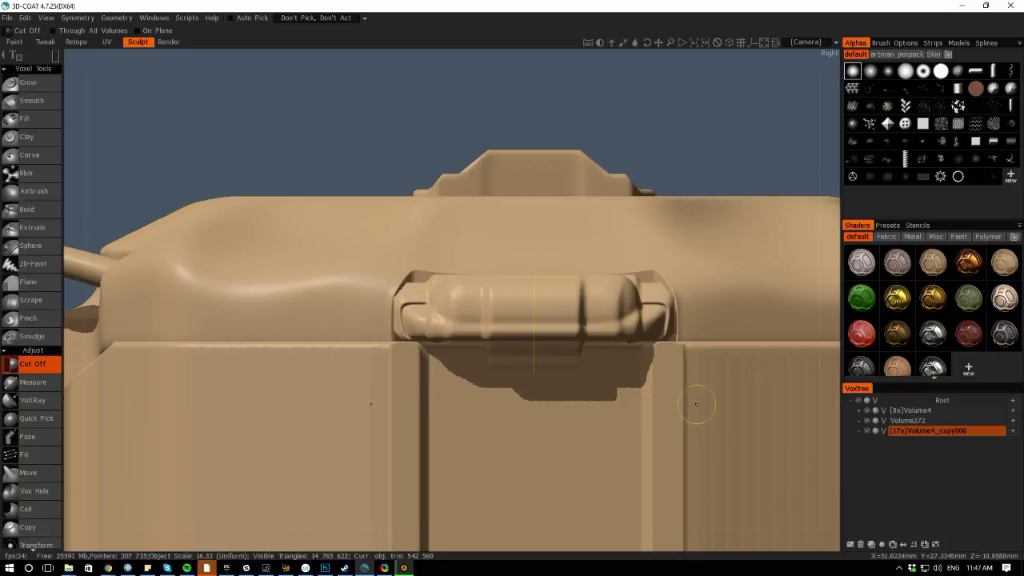
drag(714, 435, 389, 350)
mouse_move(474, 528)
right_down()
mouse_move(457, 498)
mouse_move(456, 439)
mouse_move(496, 432)
mouse_move(647, 490)
mouse_move(661, 475)
mouse_move(460, 453)
mouse_move(448, 354)
mouse_move(466, 495)
mouse_move(647, 552)
mouse_move(512, 473)
right_up()
Select the latch piece's narrow central section with Pose, smooth the selection, enlarge it vertically, raise it slightly, and deselect it
key(space)
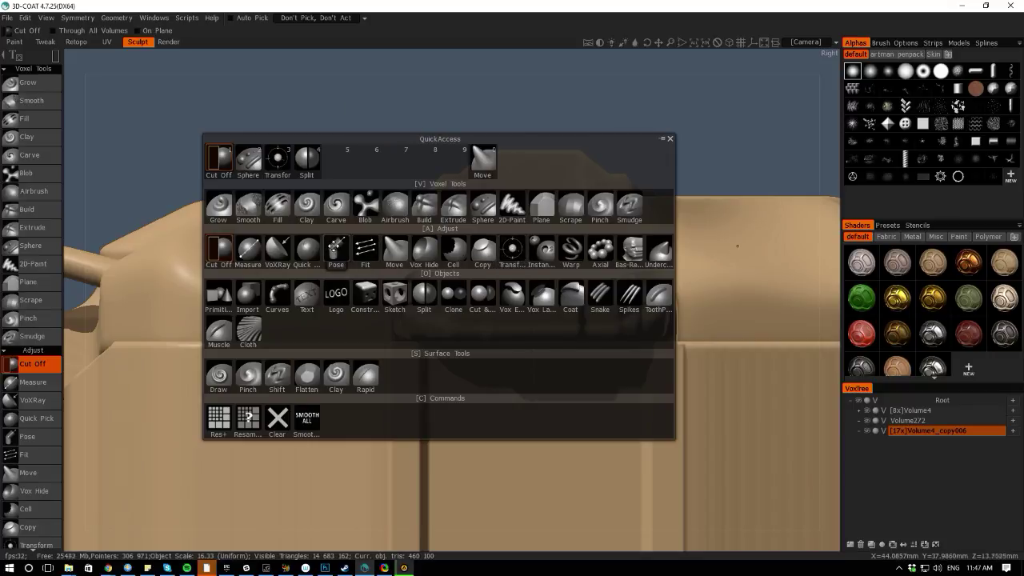
click(335, 248)
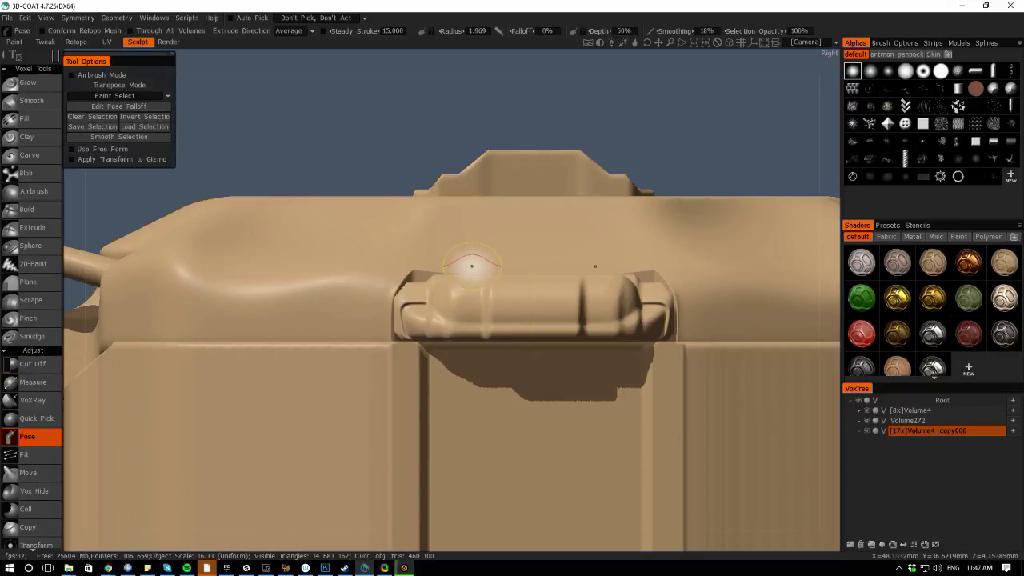
drag(477, 258, 589, 367)
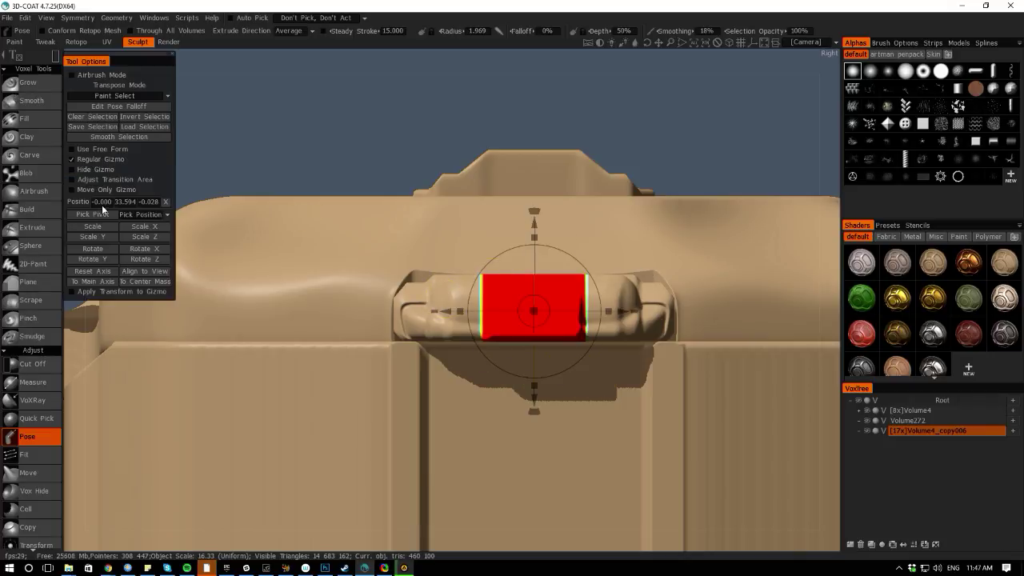
click(93, 138)
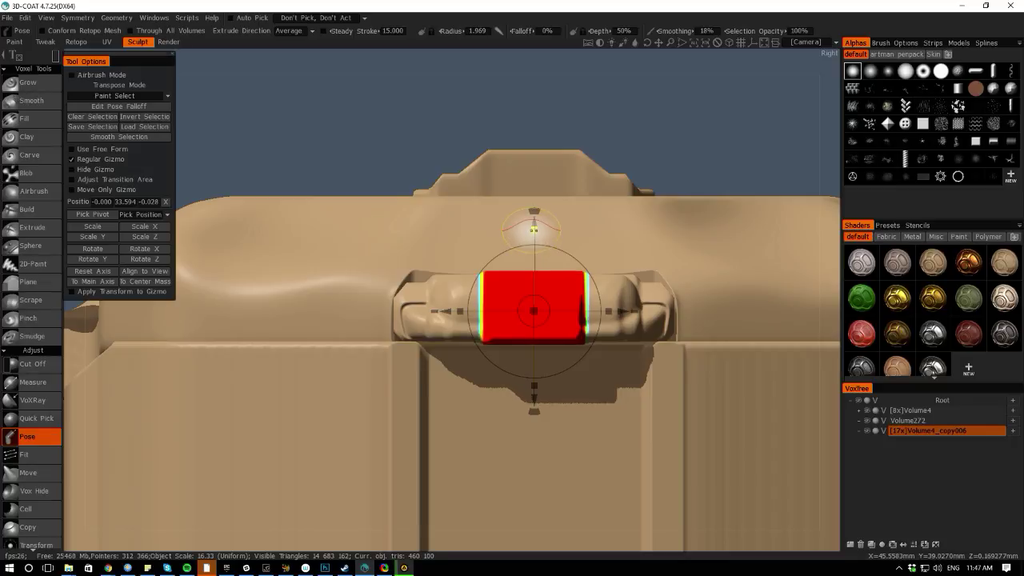
drag(534, 230, 533, 217)
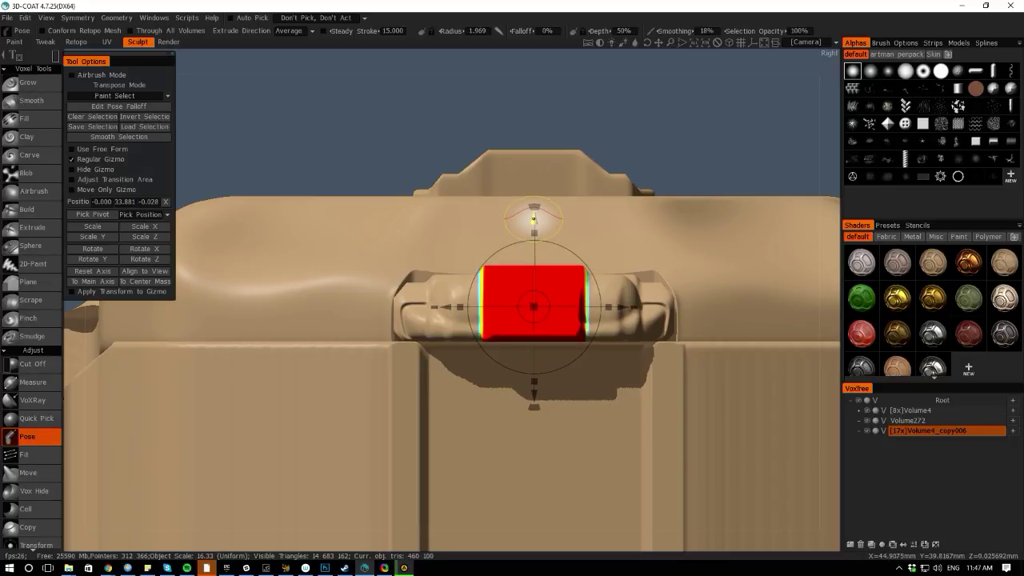
drag(373, 60, 272, 236)
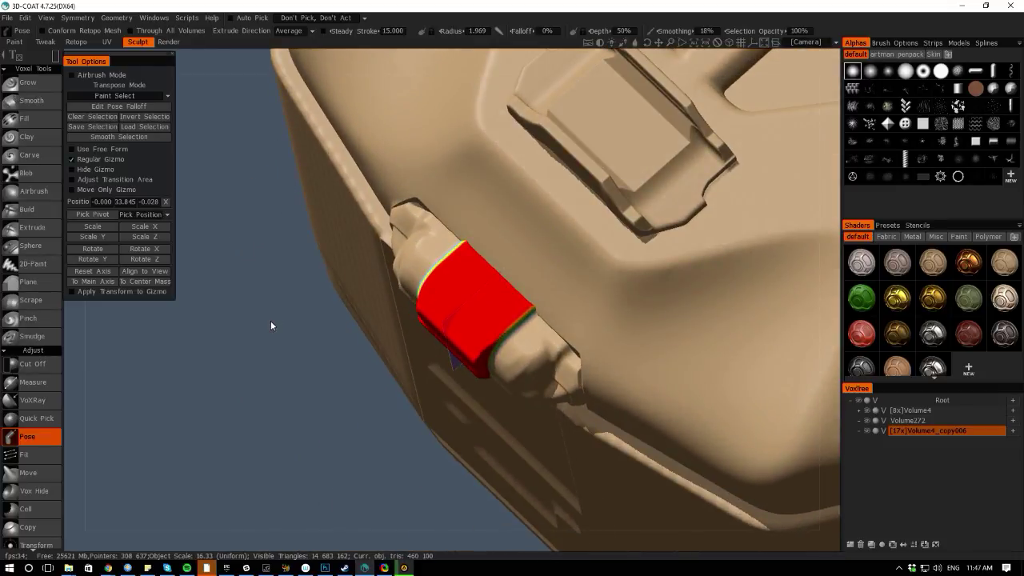
click(224, 356)
Examine the whole case and the reshaped latch piece from several angles and distances
drag(292, 425, 168, 435)
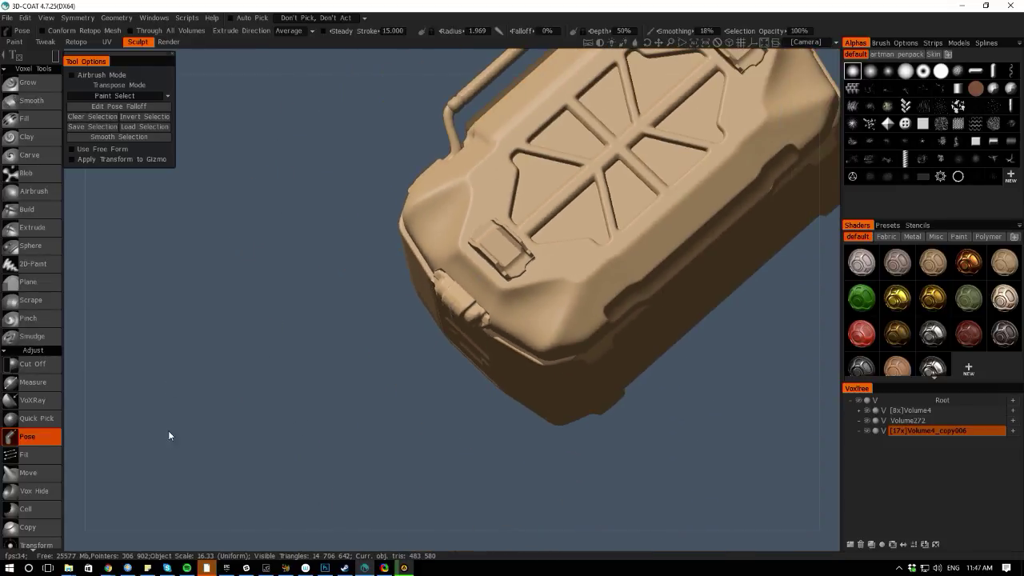
drag(71, 453, 208, 412)
right_drag(208, 408, 312, 511)
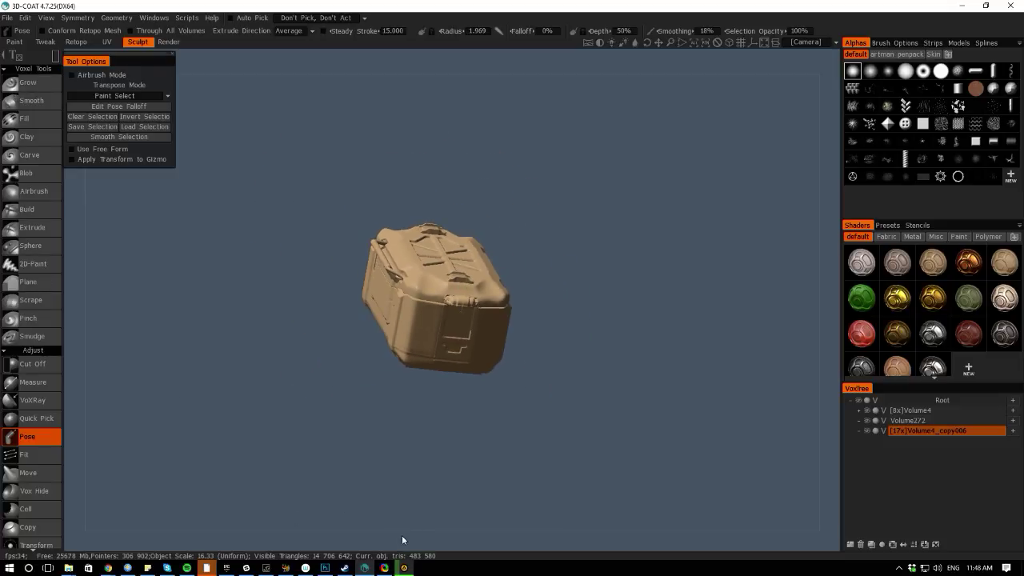
mouse_move(401, 535)
mouse_down()
mouse_move(324, 541)
mouse_move(434, 519)
mouse_move(410, 548)
mouse_up()
right_drag(137, 273, 210, 375)
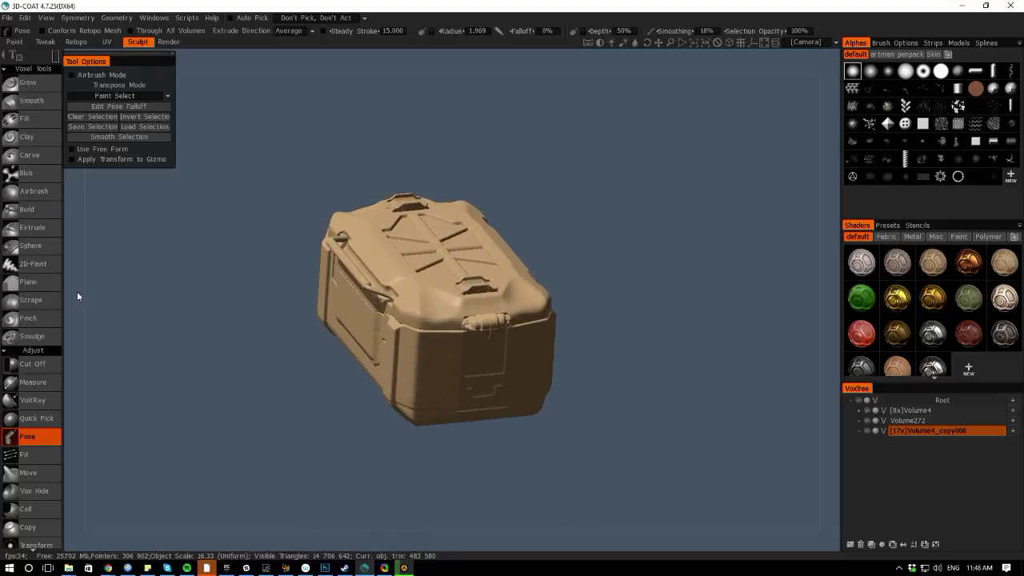
drag(76, 291, 192, 358)
right_drag(193, 363, 424, 480)
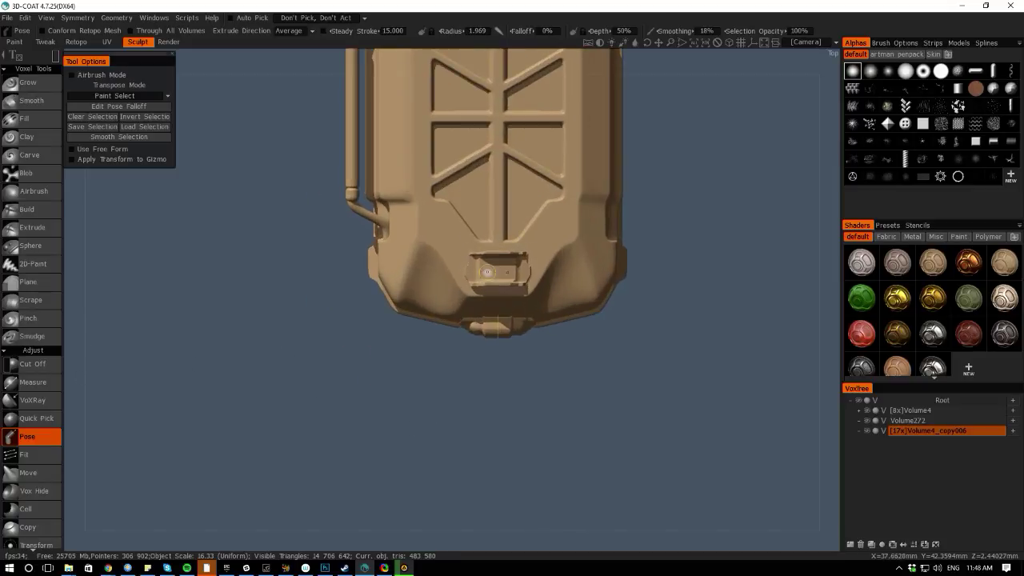
Pick the bracket volume [16x]Volume4_copy005 on top of the lid and Transform it down into the case to a vertical position of 22.596
key(h)
drag(438, 548, 476, 386)
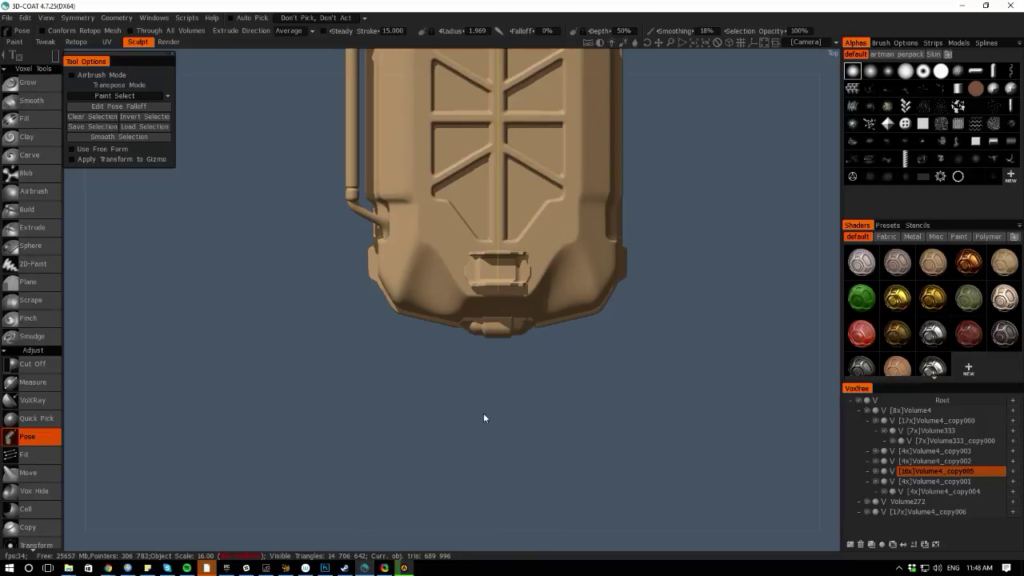
key(space)
click(420, 329)
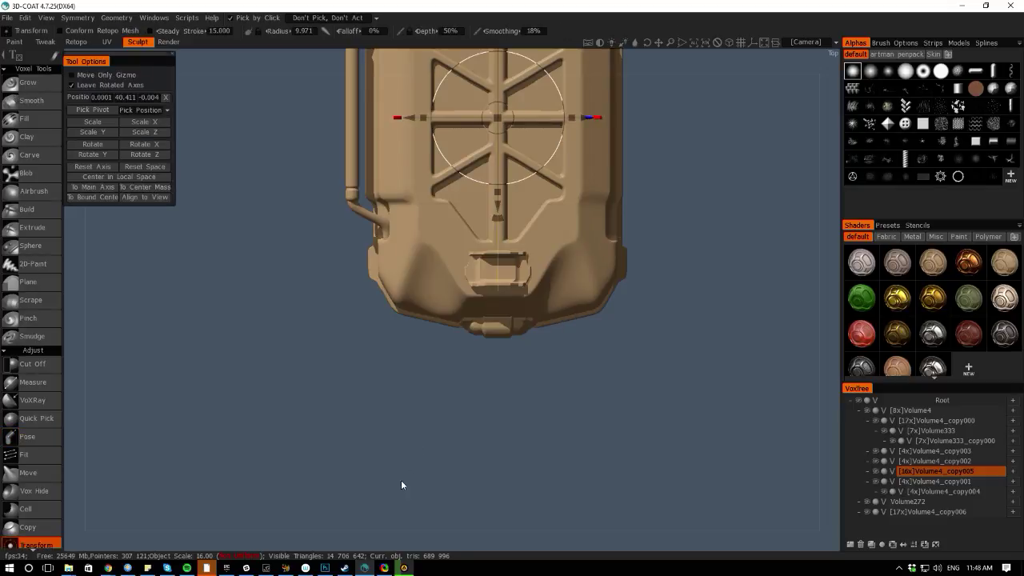
drag(403, 520, 305, 273)
drag(495, 215, 496, 284)
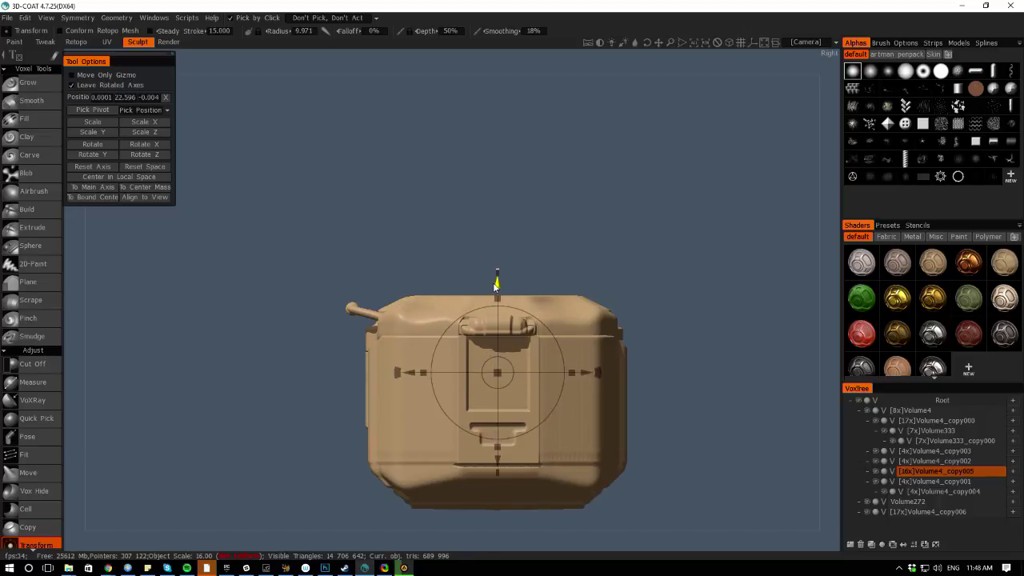
Frame the case in the front view and make the lid volume [17x]Volume4_copy000 the active one
drag(89, 257, 466, 476)
key(space)
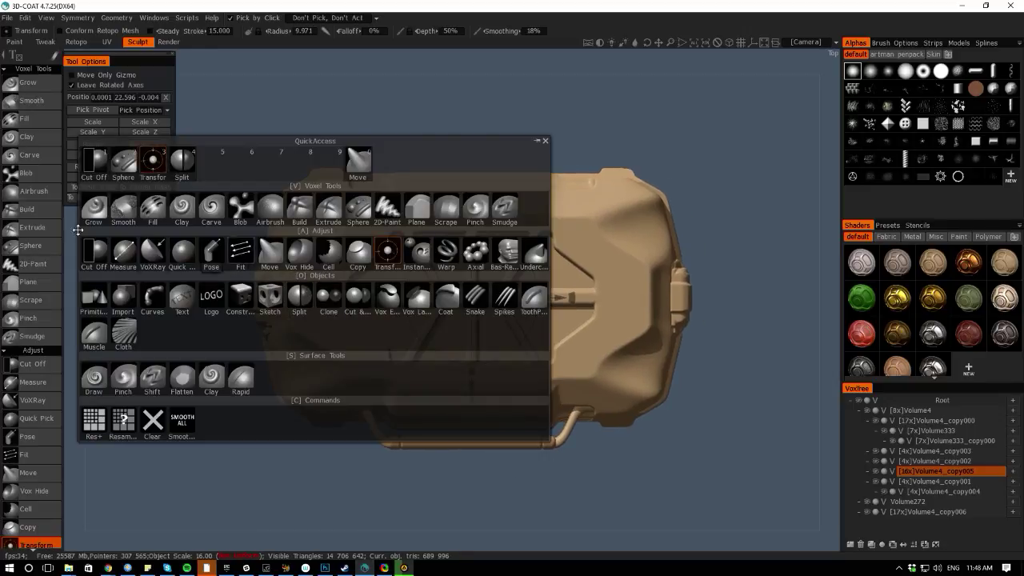
drag(76, 339, 74, 210)
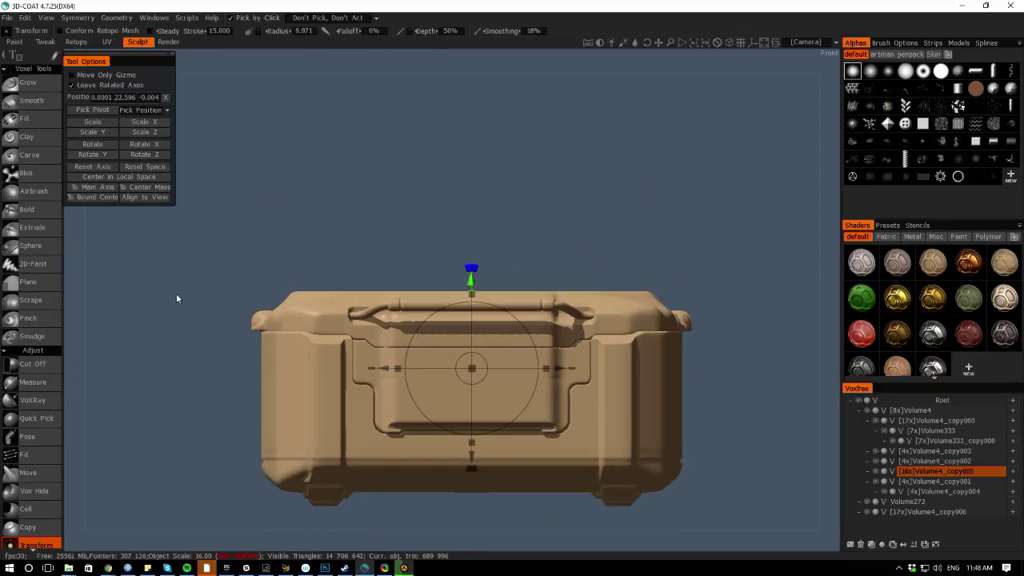
right_drag(176, 297, 241, 366)
middle_drag(157, 307, 193, 294)
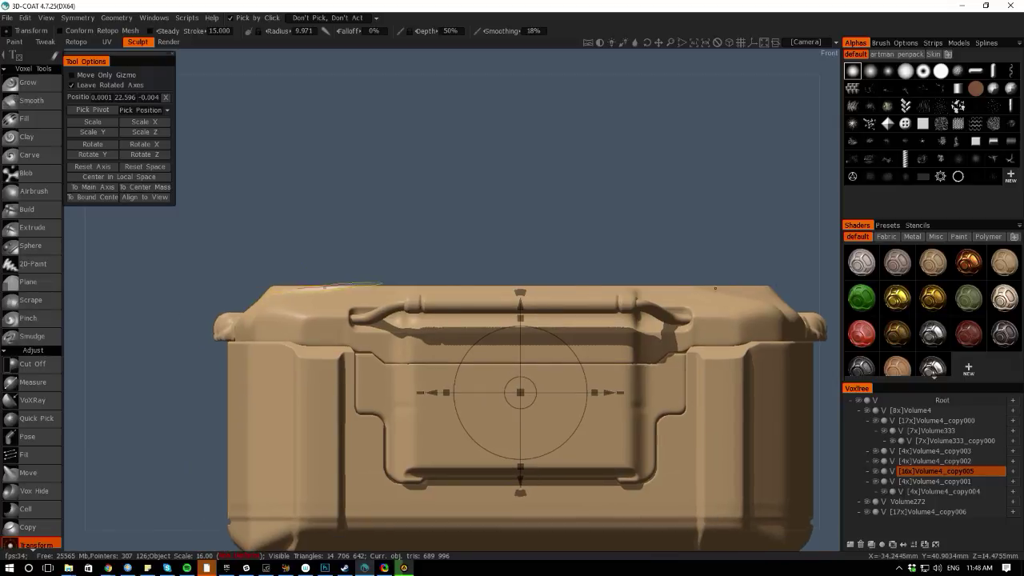
key(h)
drag(78, 268, 136, 336)
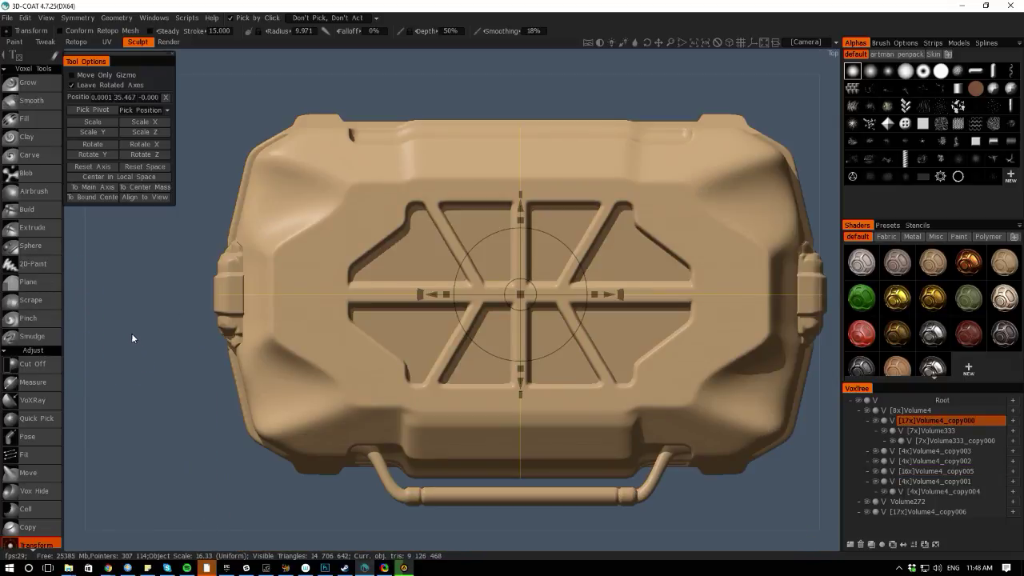
From the front view, select narrow symmetrical bands across the lid's flat top near both ends with the Pose tool's rectangular selection
key(space)
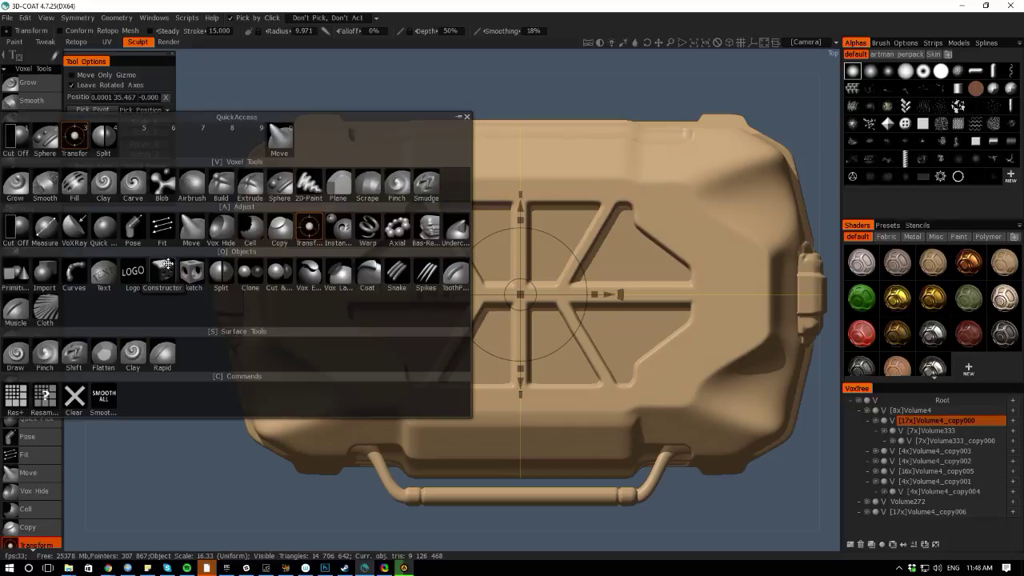
click(128, 227)
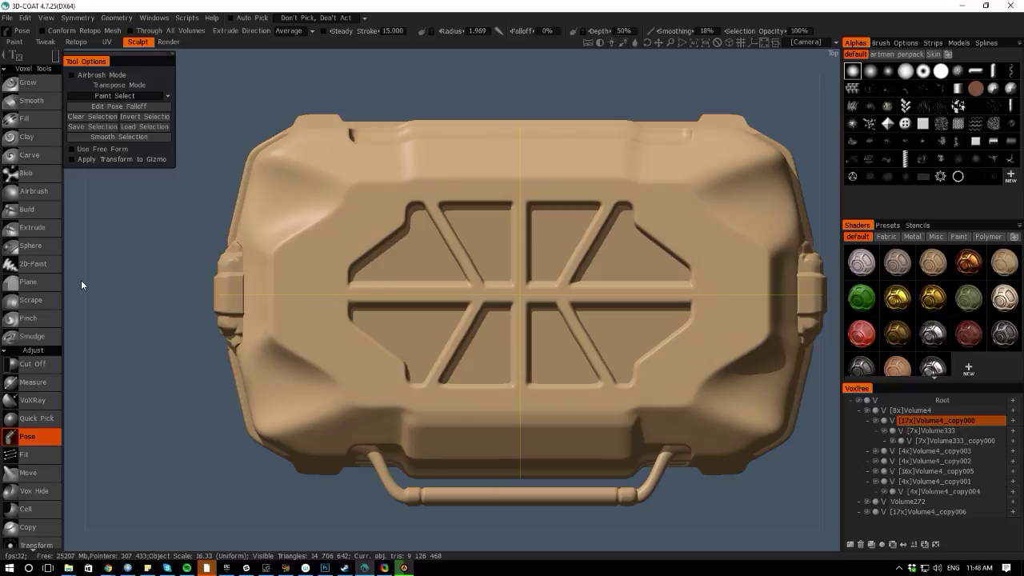
drag(79, 288, 88, 148)
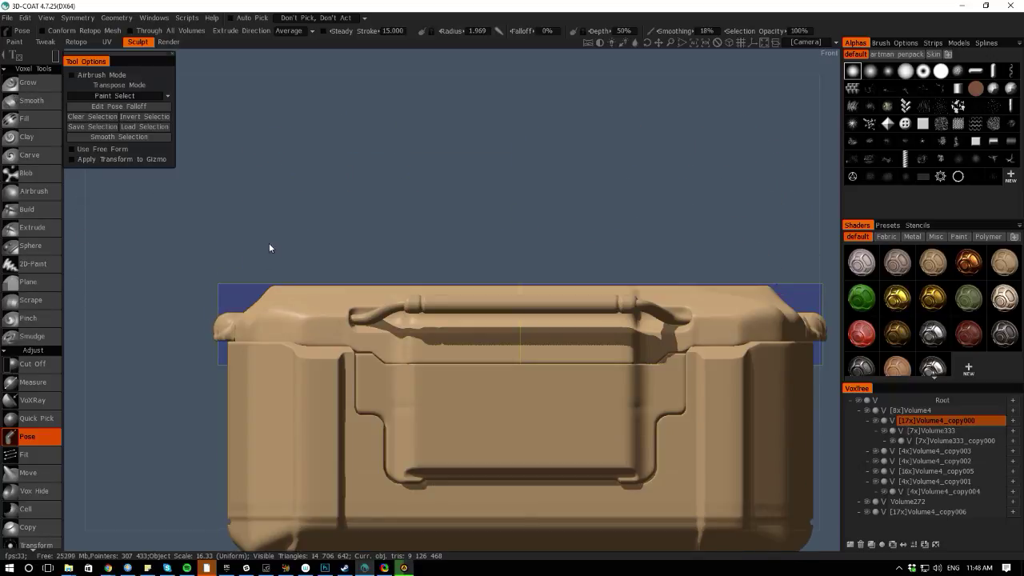
middle_drag(160, 224, 160, 198)
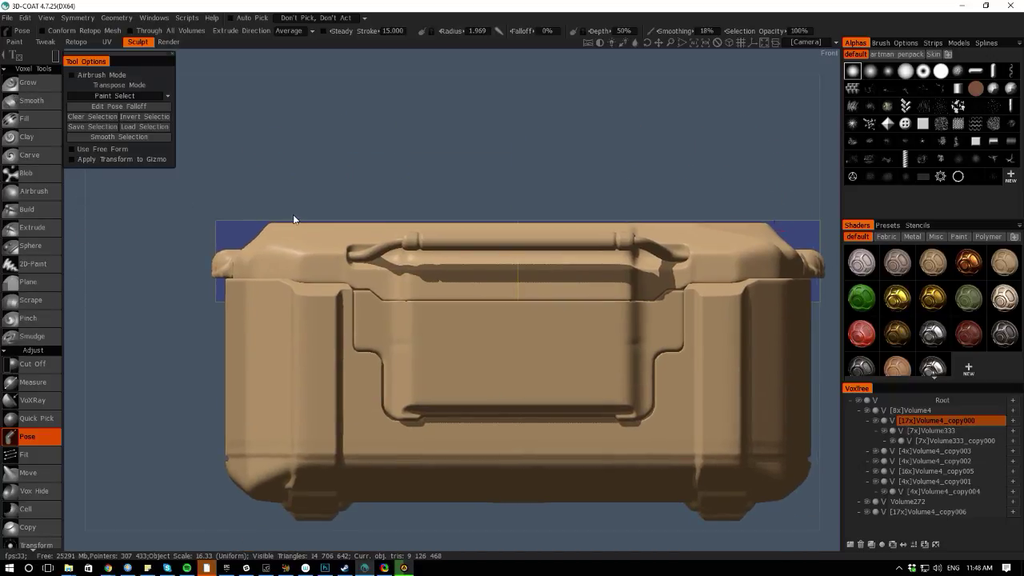
drag(298, 217, 339, 229)
From the top view, remove the outlying tips from the selected lid bands and smooth the selection twice
drag(70, 340, 74, 440)
shift+drag(160, 319, 168, 356)
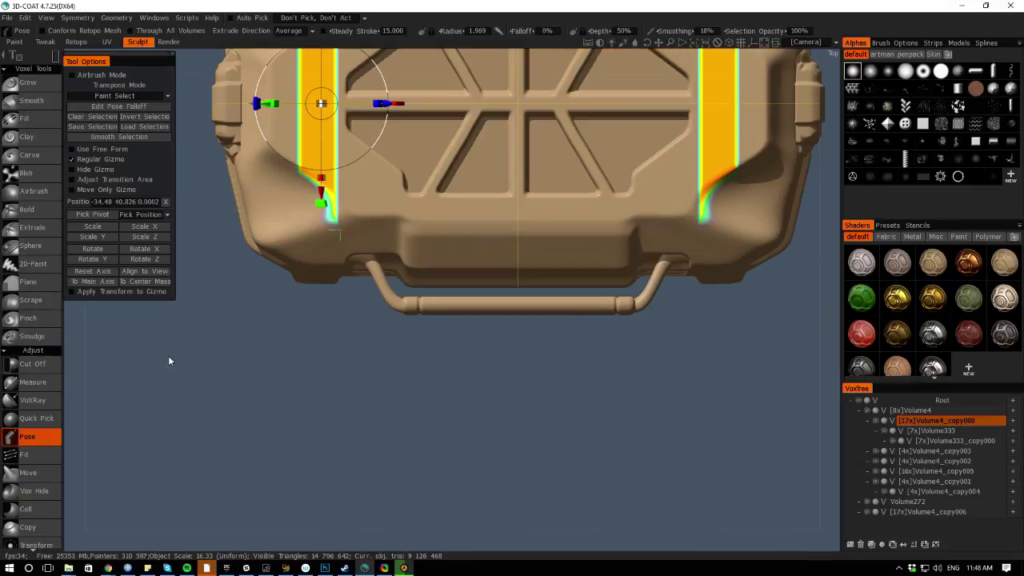
middle_drag(168, 356, 230, 499)
right_drag(231, 499, 272, 472)
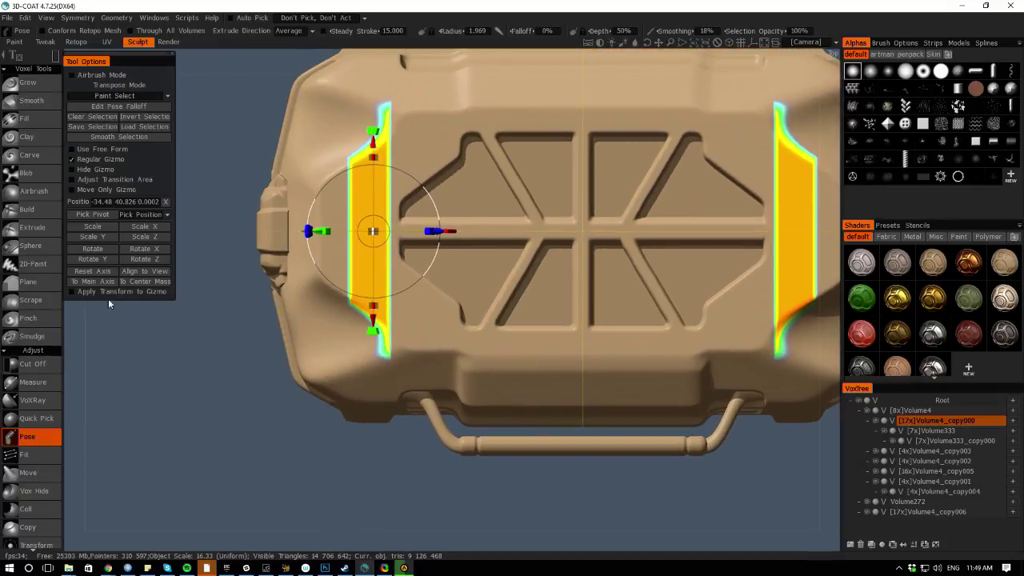
drag(415, 385, 315, 323)
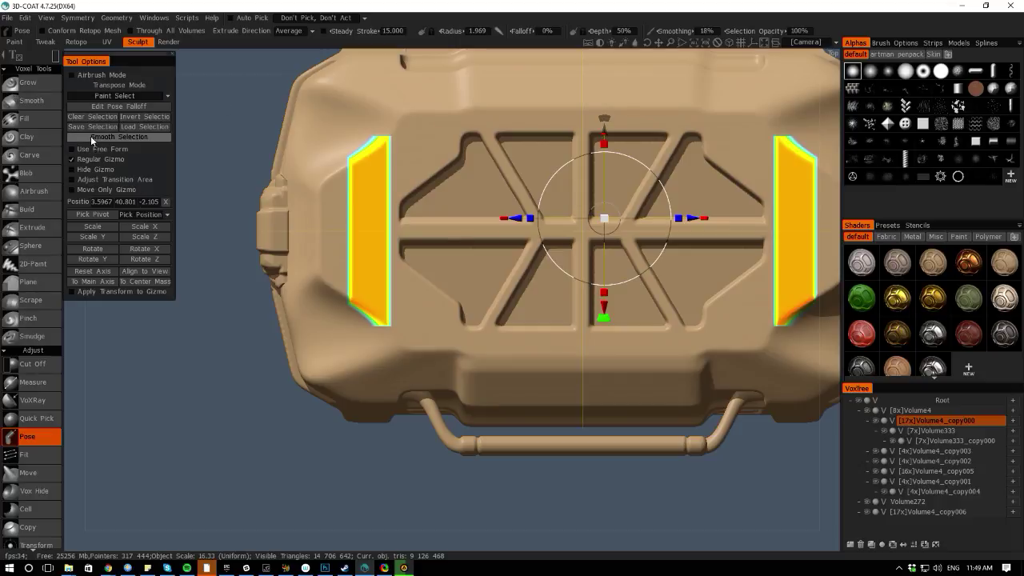
click(92, 136)
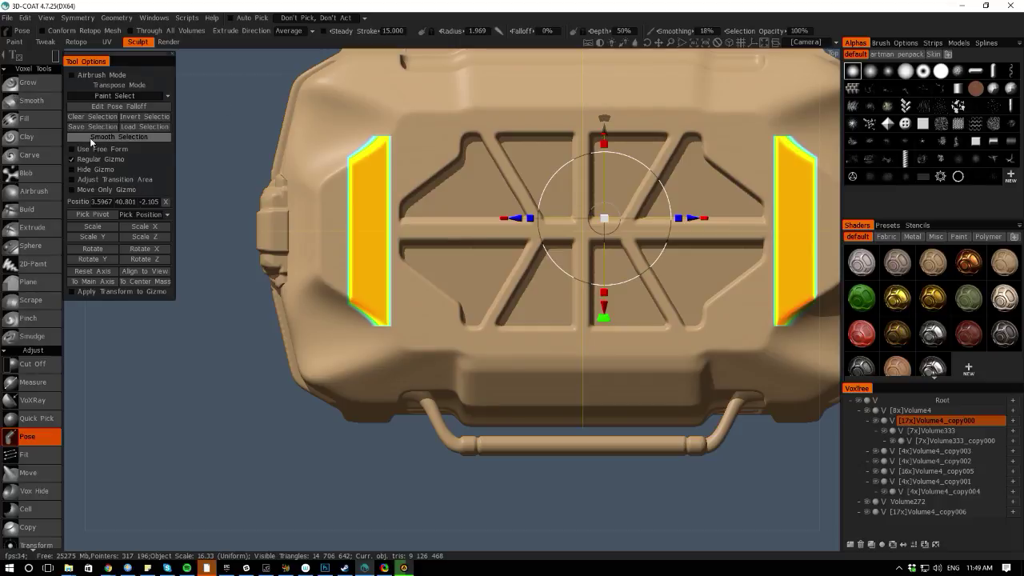
click(90, 137)
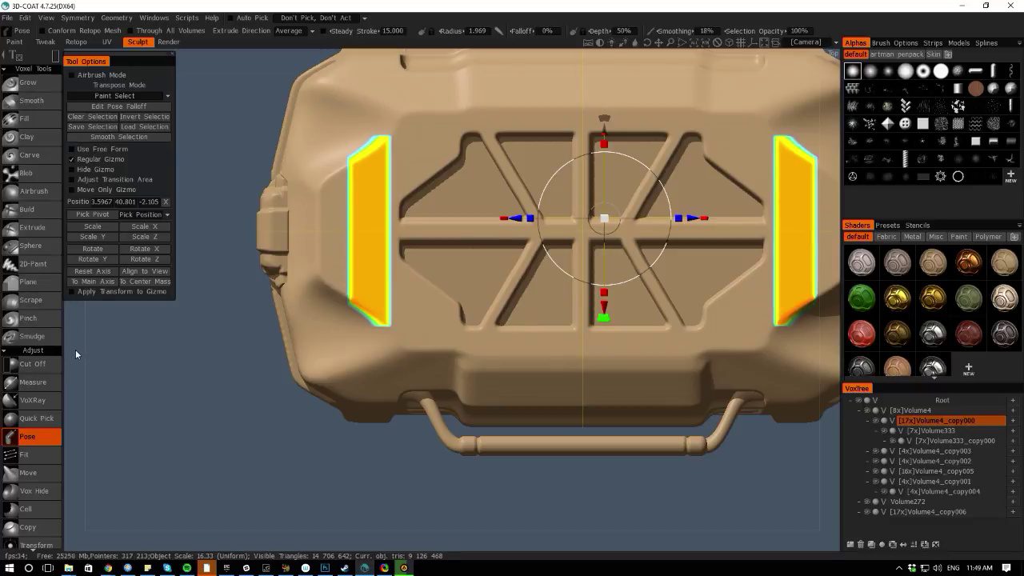
Lower the selected lid bands with the Pose gizmo to a vertical position of 39.989 and clear the selection
drag(75, 349, 100, 191)
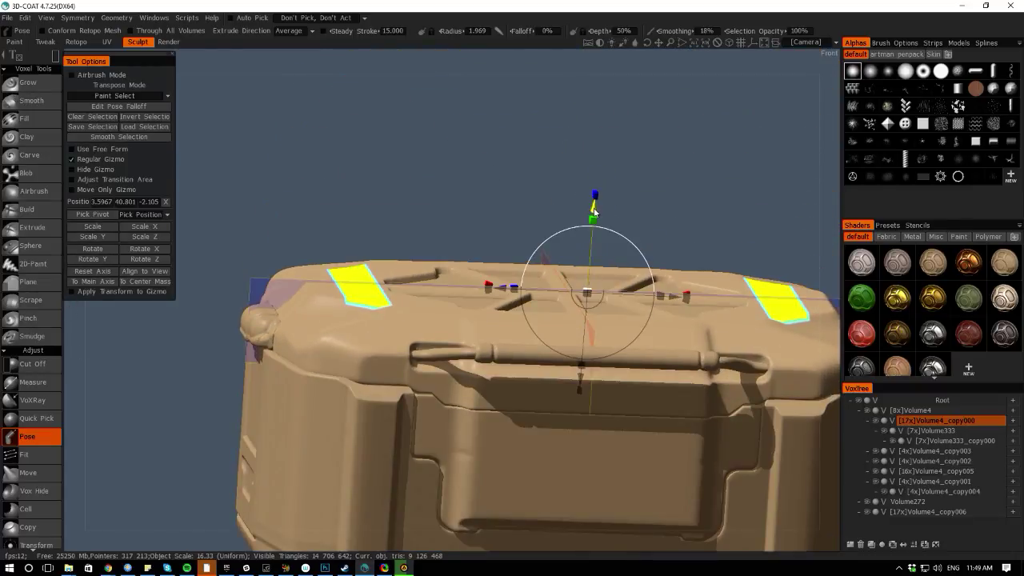
drag(594, 209, 591, 214)
middle_drag(207, 58, 190, 105)
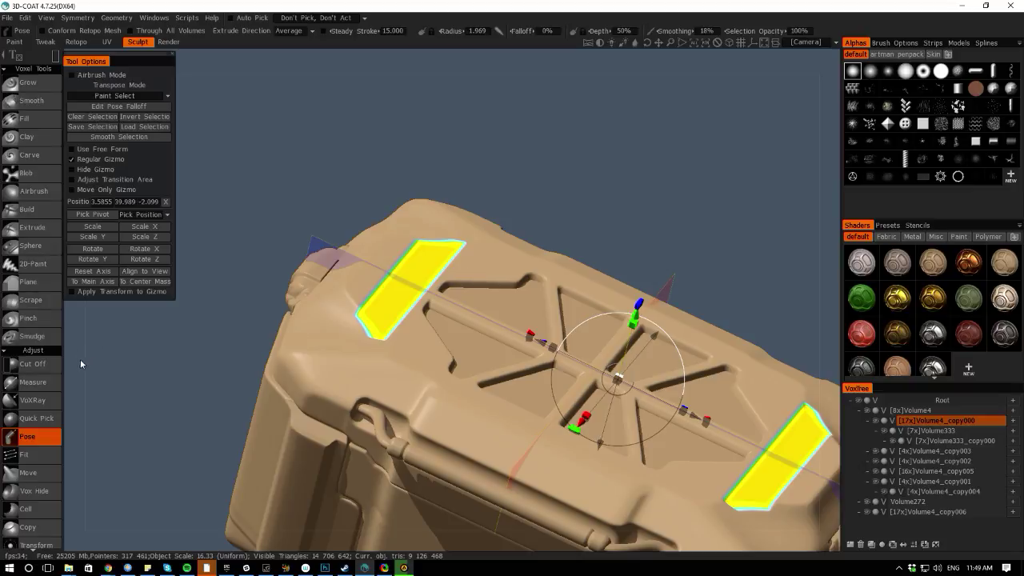
key(ctrl+d)
Examine the lowered bands near both lid ends from an angle and from the top view
middle_drag(76, 352, 61, 422)
right_drag(140, 459, 167, 408)
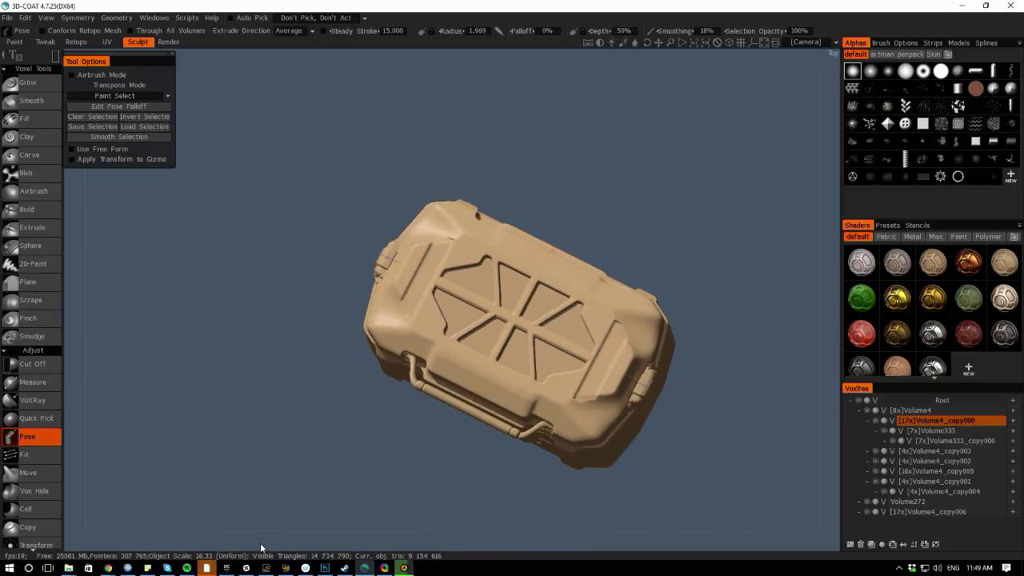
middle_drag(248, 548, 223, 436)
scroll(222, 436, down, 3)
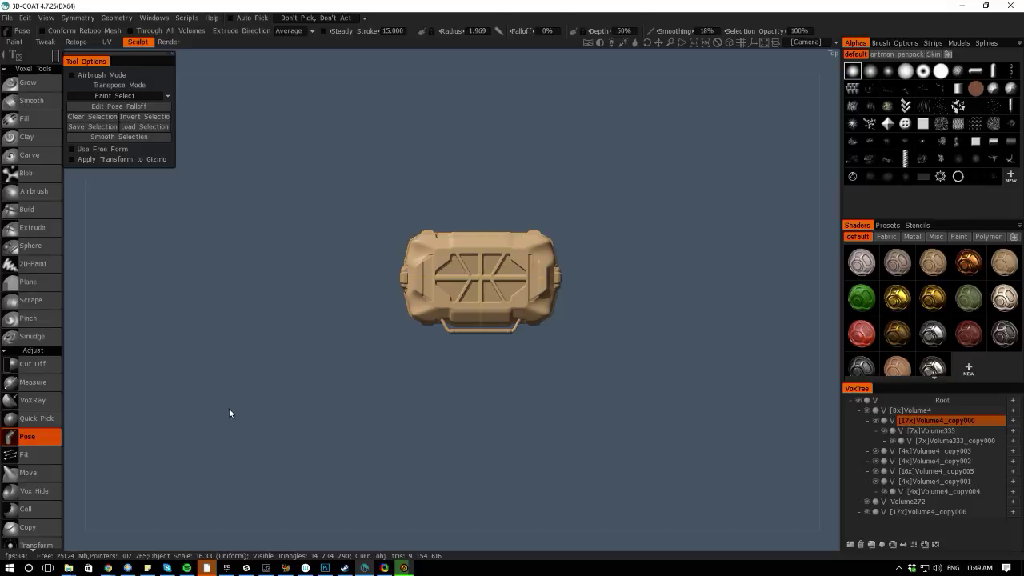
scroll(273, 466, up, 4)
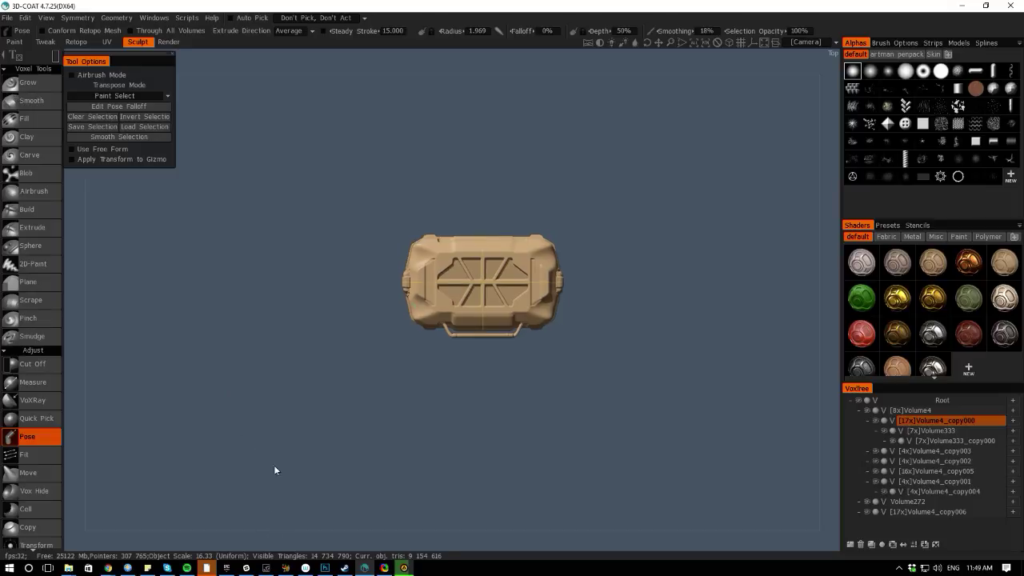
middle_drag(247, 227, 249, 238)
right_drag(250, 239, 400, 424)
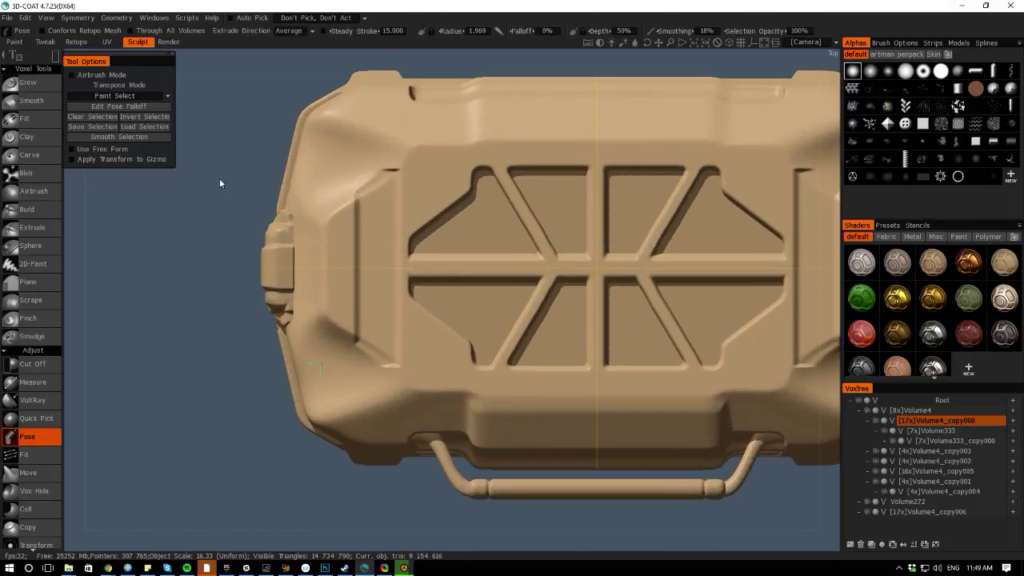
middle_drag(220, 200, 225, 238)
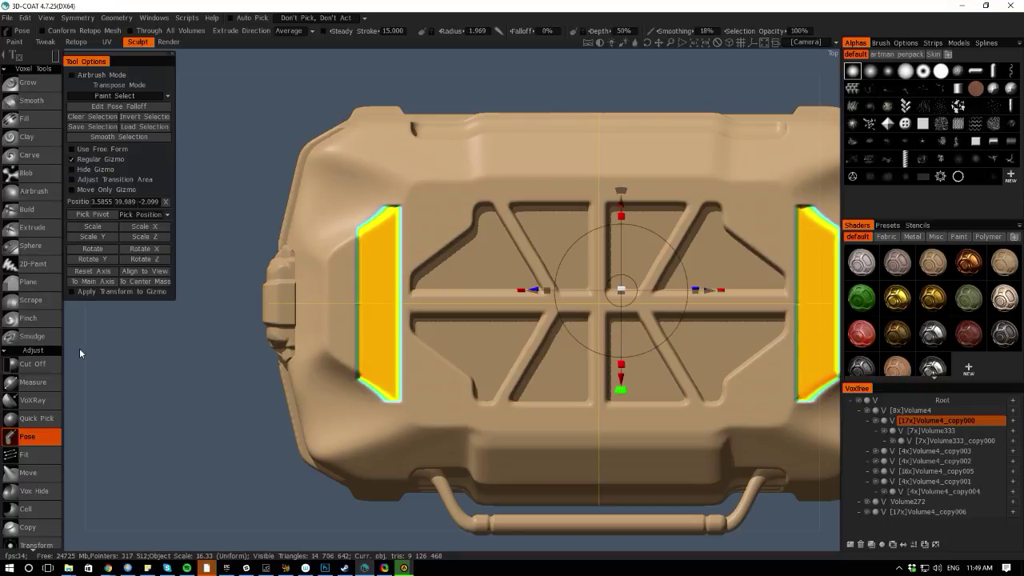
Undo the lowering of the lid bands and their Pose selection, keeping the lid framed from the top
mouse_move(80, 348)
mouse_down()
mouse_move(72, 310)
mouse_move(120, 344)
mouse_move(94, 351)
mouse_up()
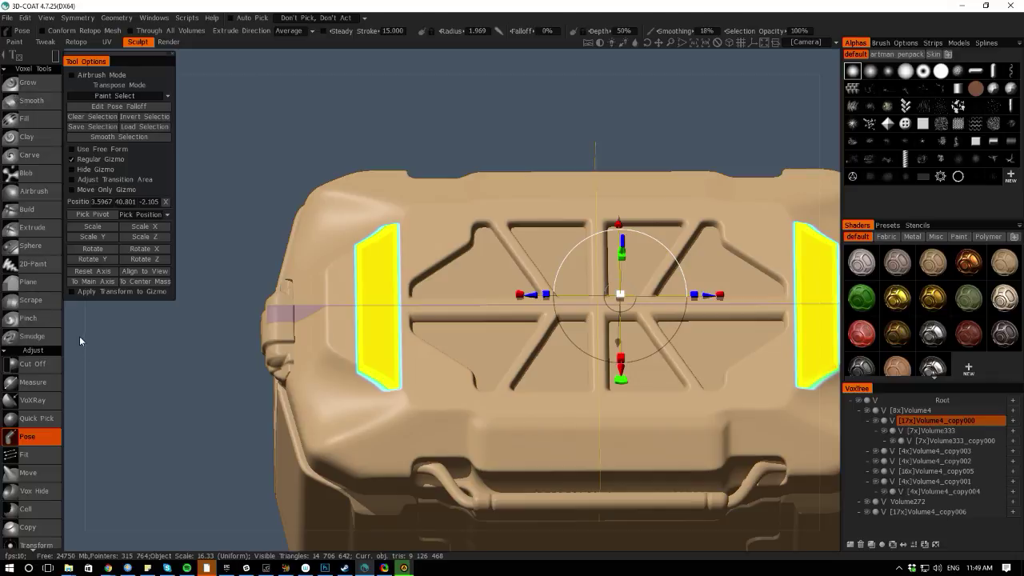
key(ctrl+z)
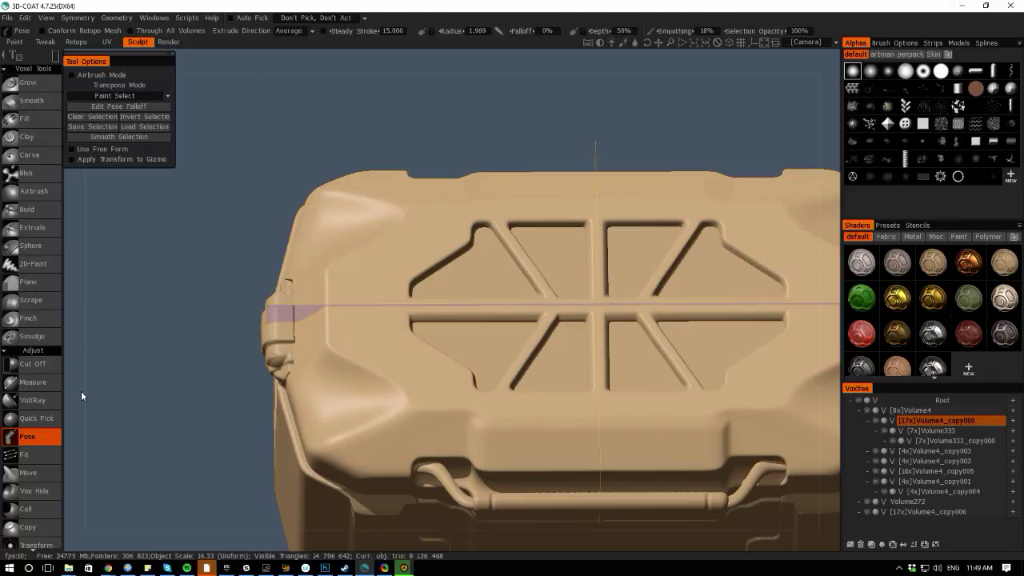
drag(81, 390, 179, 315)
drag(79, 367, 80, 381)
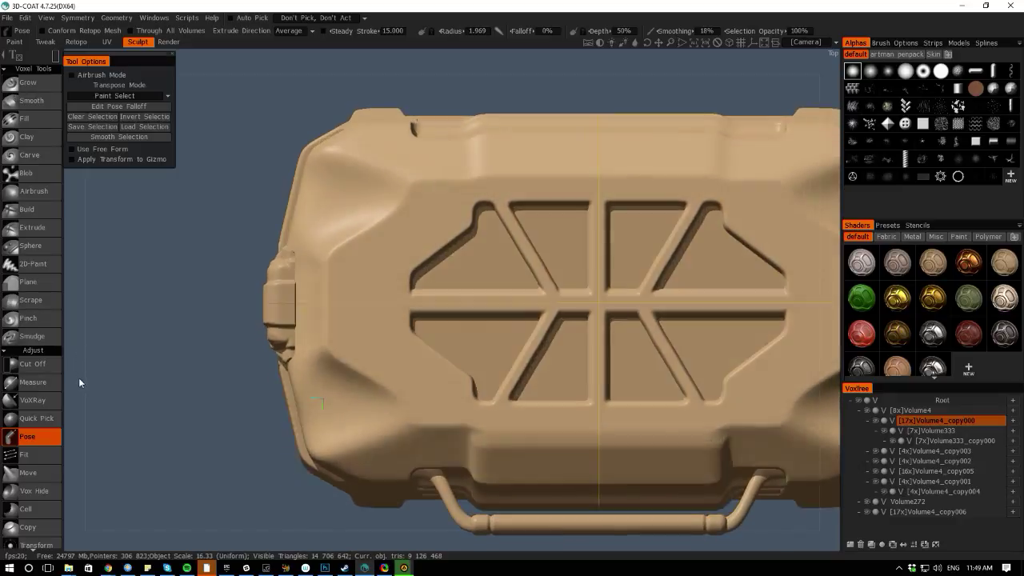
Outline a symmetrical trapezoid selection on the lid's flat top near both ends, following the slanted corner edges
mouse_move(67, 58)
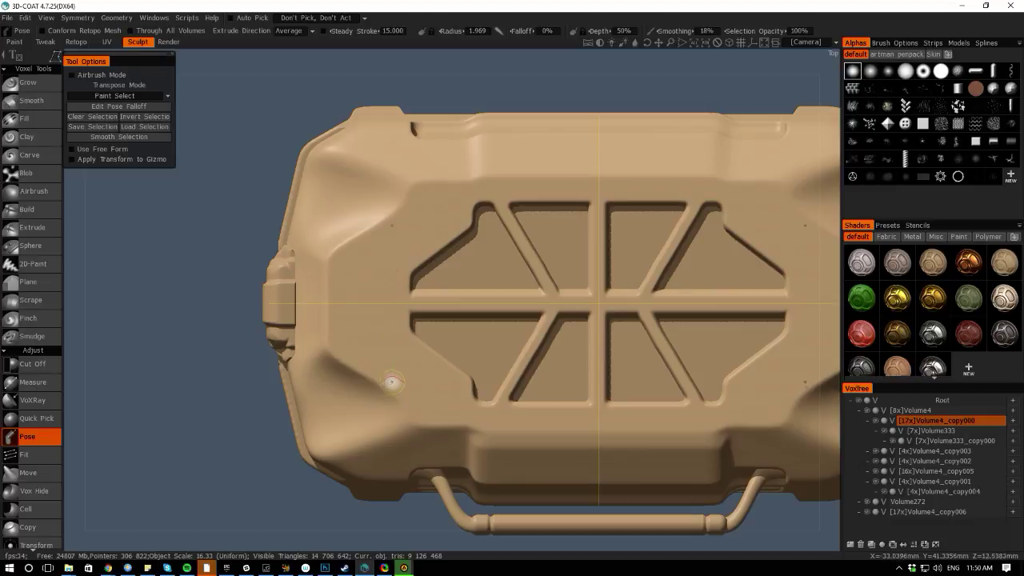
drag(392, 381, 384, 214)
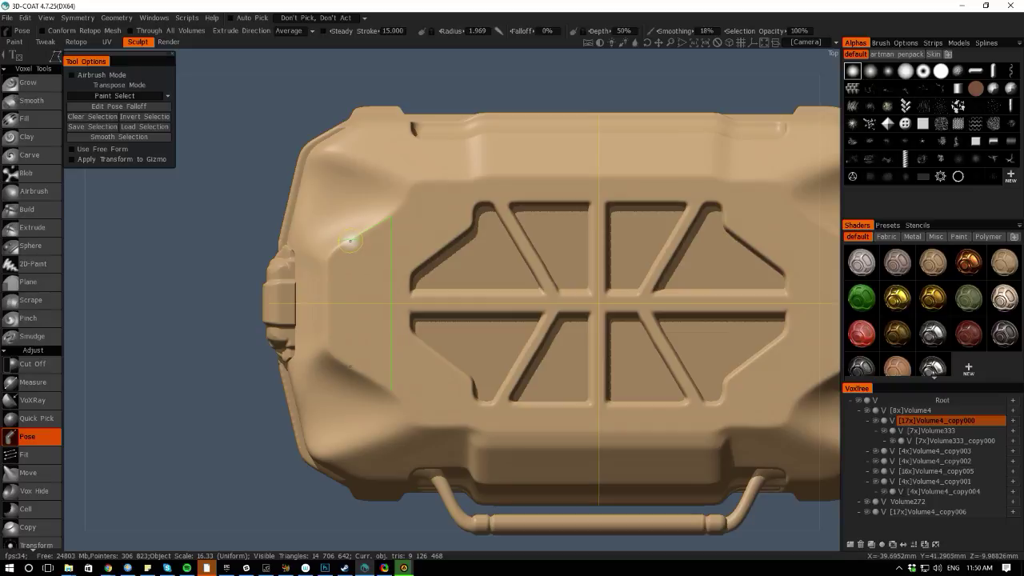
drag(346, 252, 347, 355)
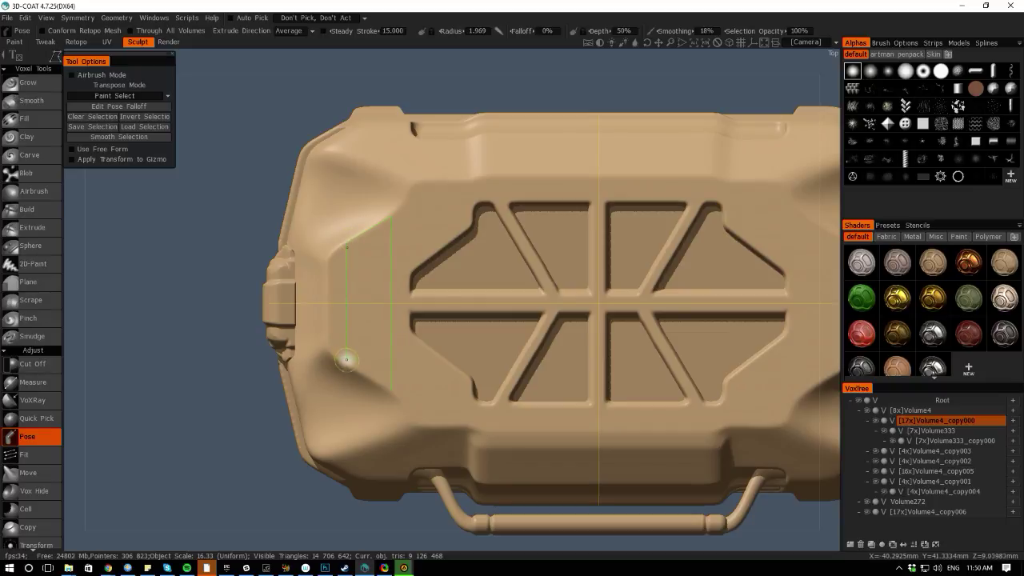
click(347, 360)
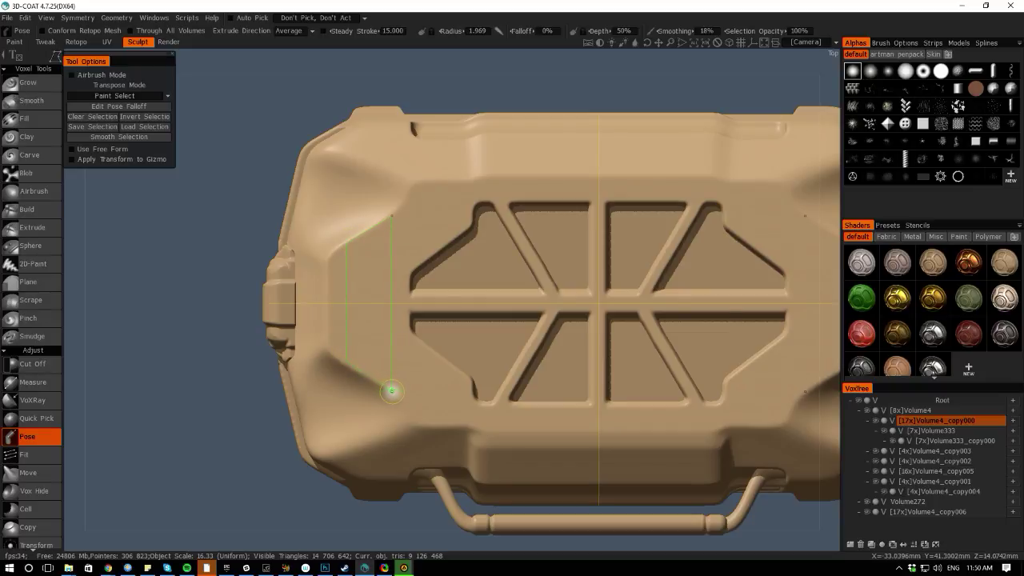
double_click(391, 391)
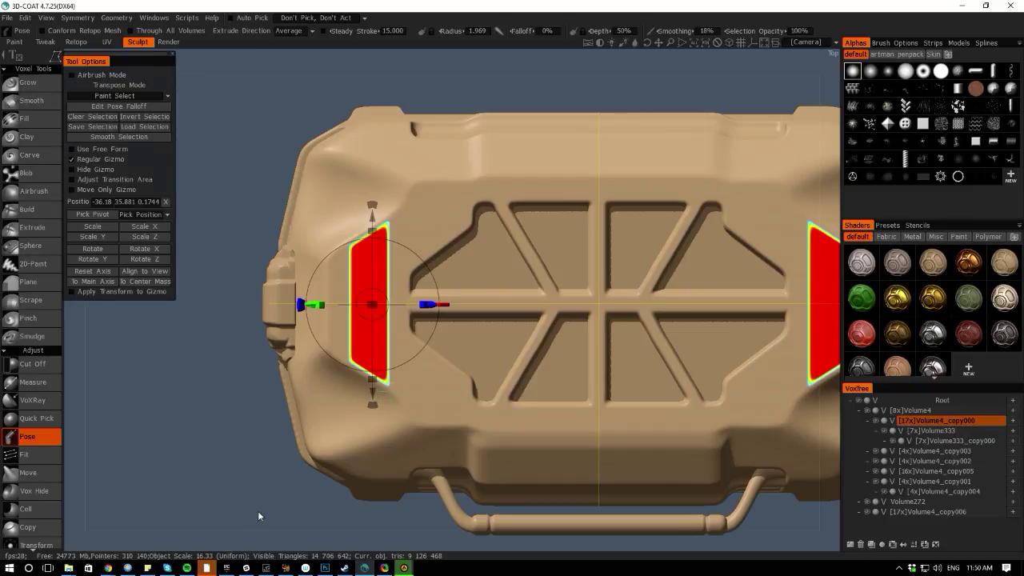
drag(258, 517, 238, 511)
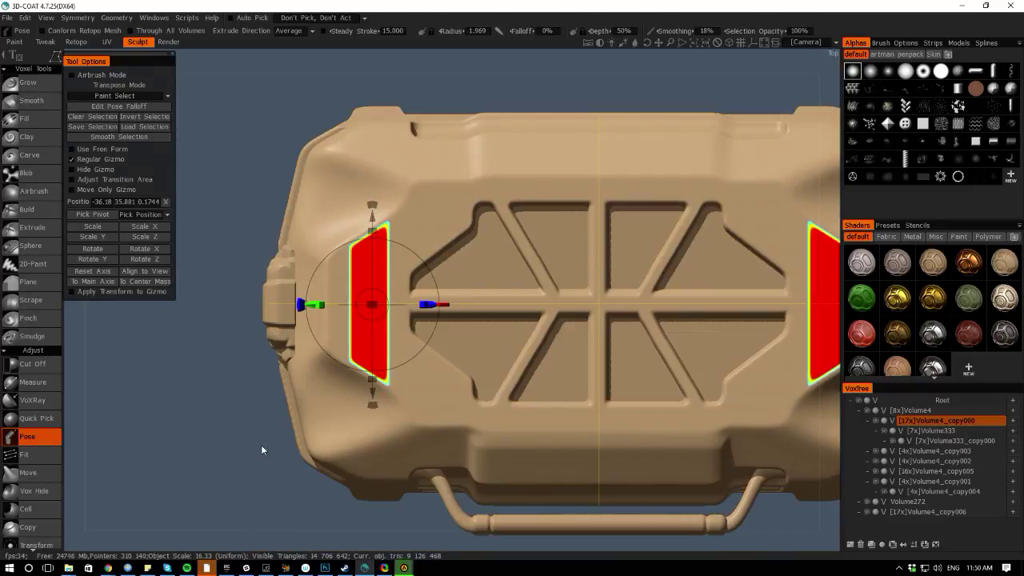
drag(158, 544, 132, 354)
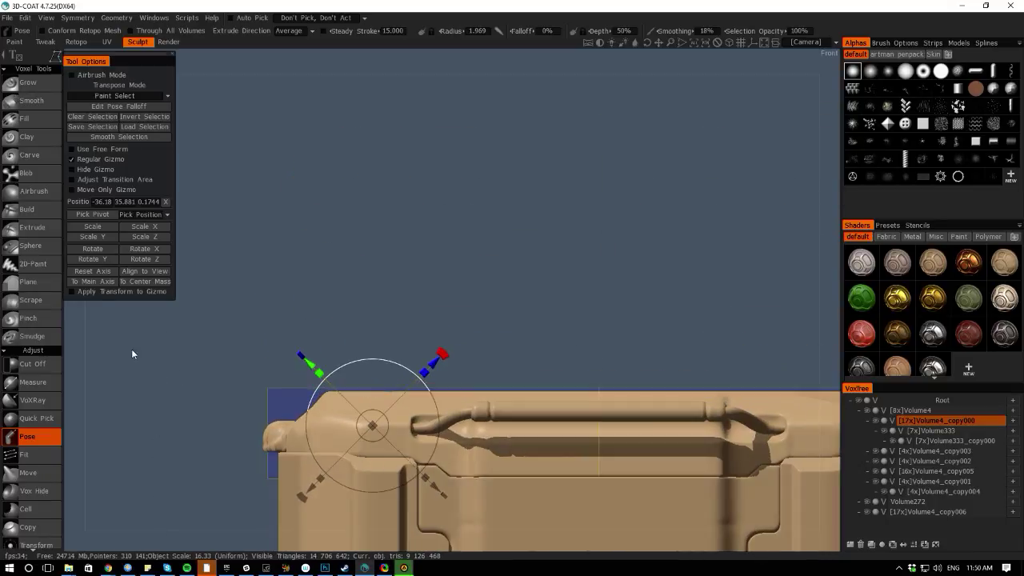
click(86, 140)
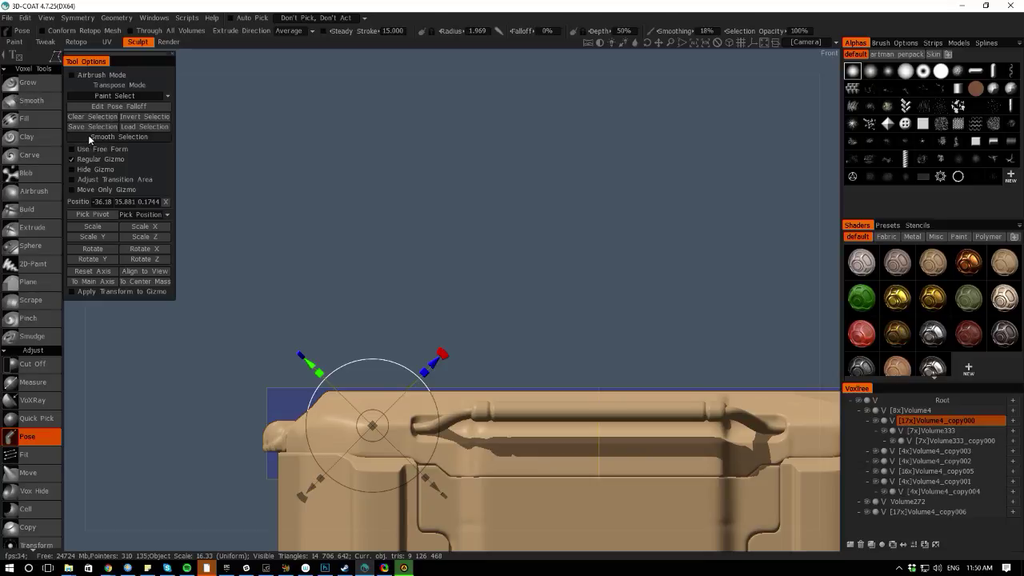
click(88, 149)
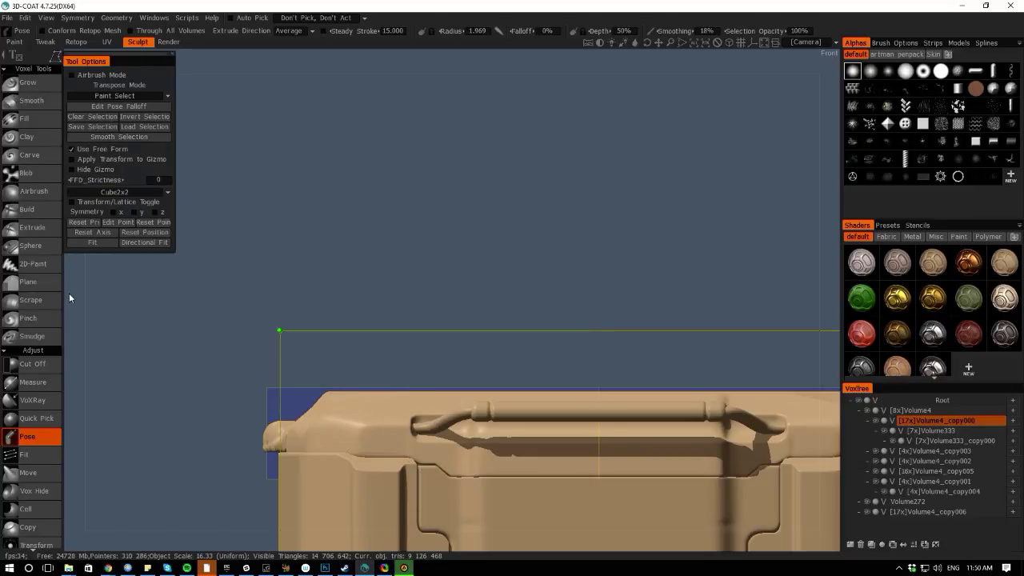
drag(76, 291, 83, 334)
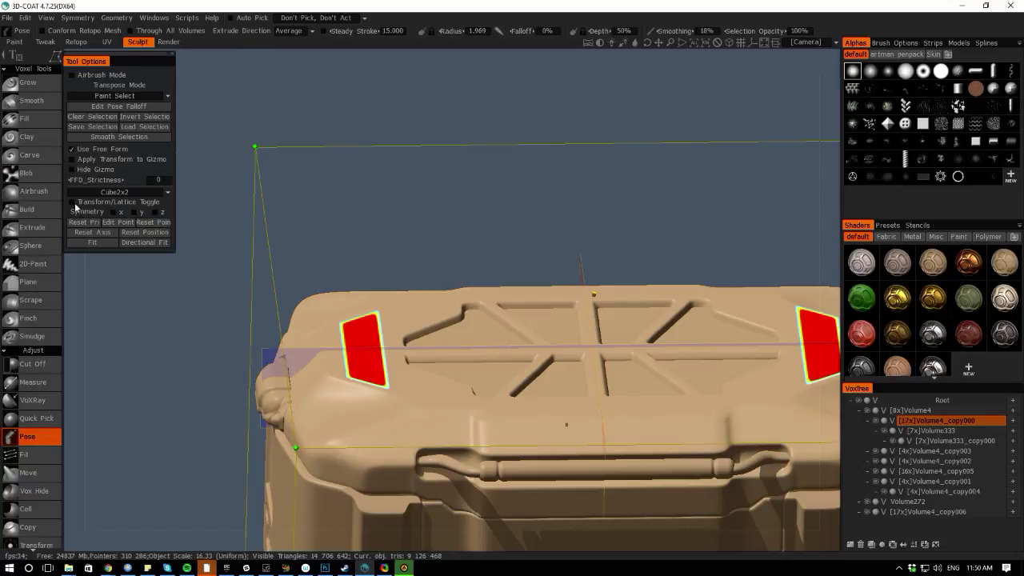
click(71, 148)
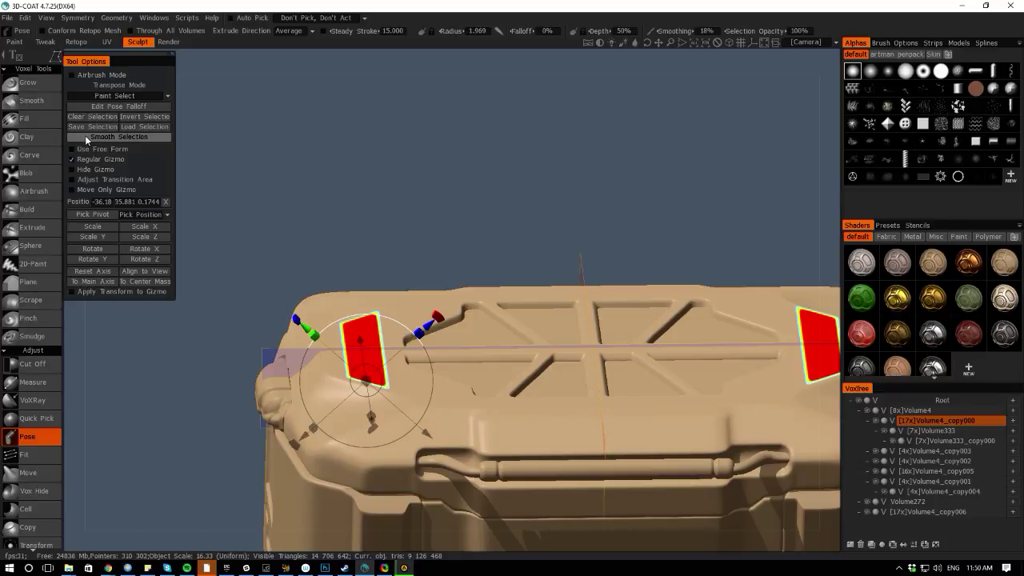
Straighten the Pose gizmo to the main axes, raise the selected trapezoids to a vertical position of 36.534, and clear the selection
click(90, 138)
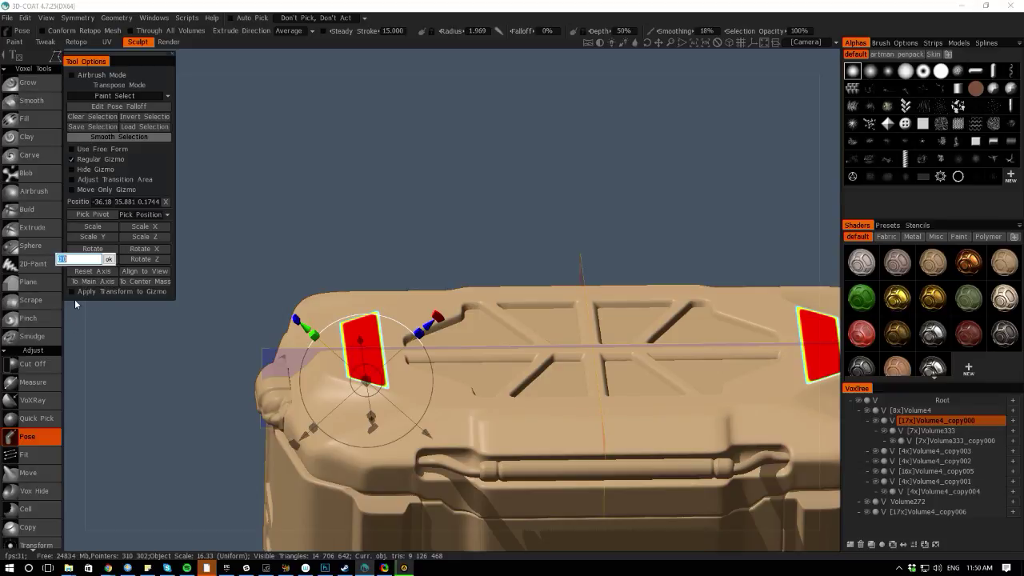
click(110, 259)
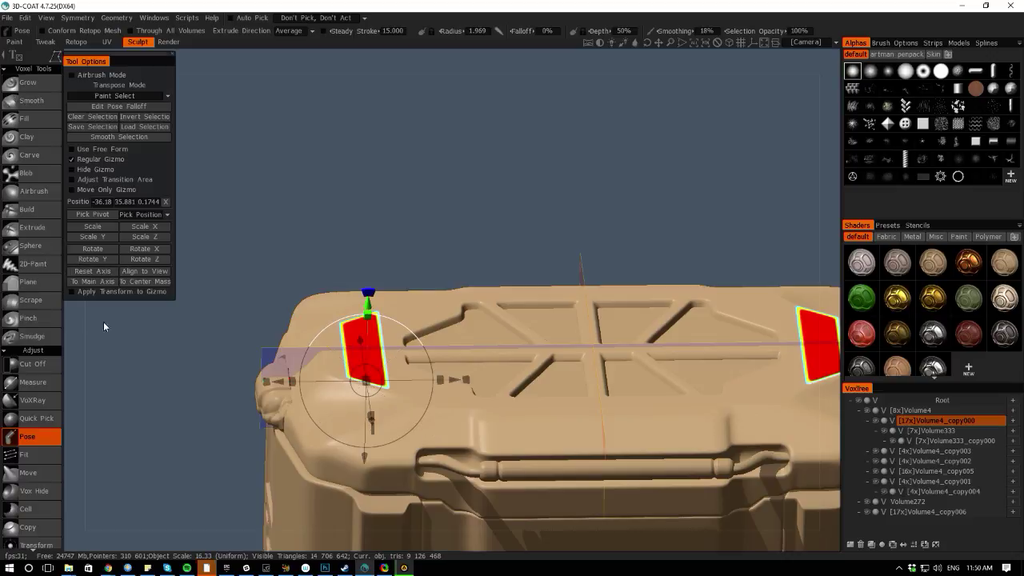
drag(77, 371, 112, 393)
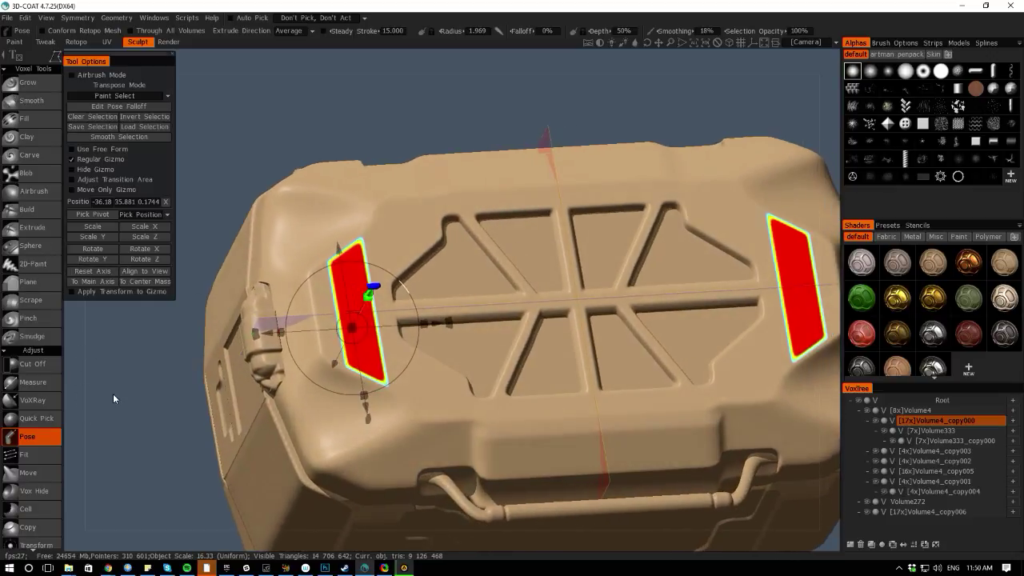
drag(369, 293, 369, 295)
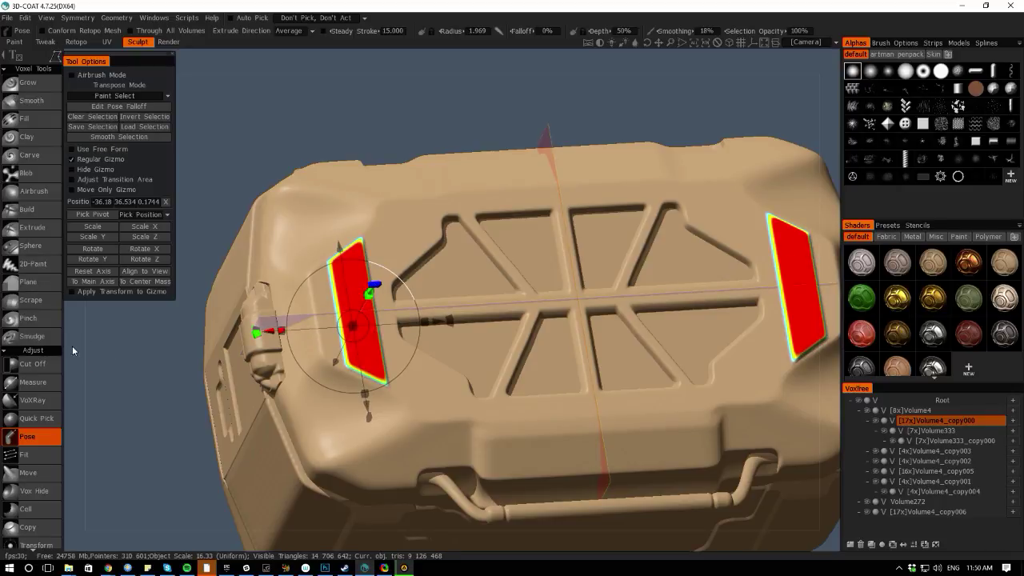
key(ctrl+d)
Examine the raised trapezoid panels near the lid's ends from the front, at an angle and from the top
drag(73, 352, 93, 406)
right_drag(93, 406, 32, 280)
drag(205, 473, 203, 374)
right_drag(203, 370, 383, 524)
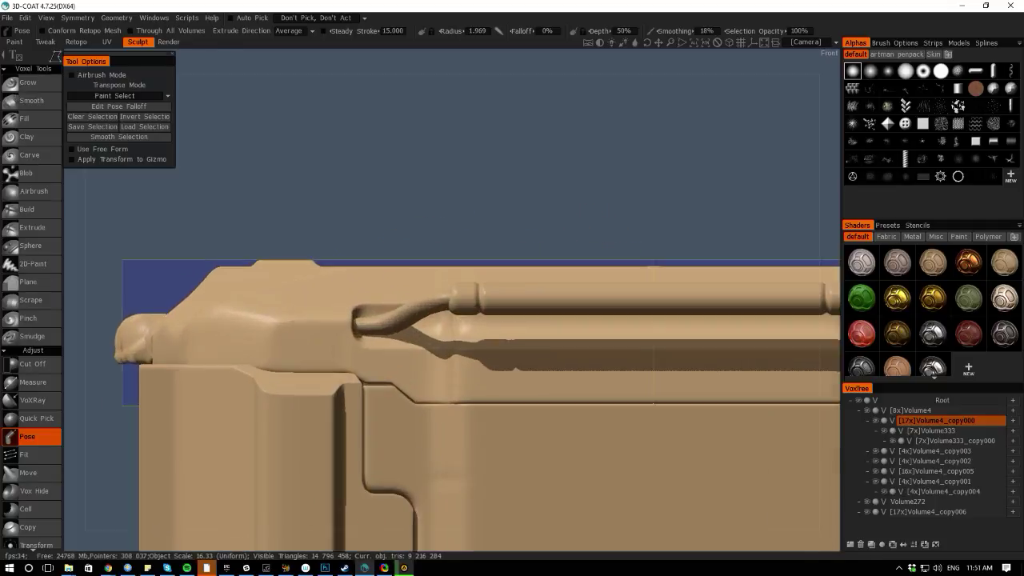
right_drag(165, 228, 142, 215)
drag(141, 213, 108, 347)
scroll(104, 302, down, 3)
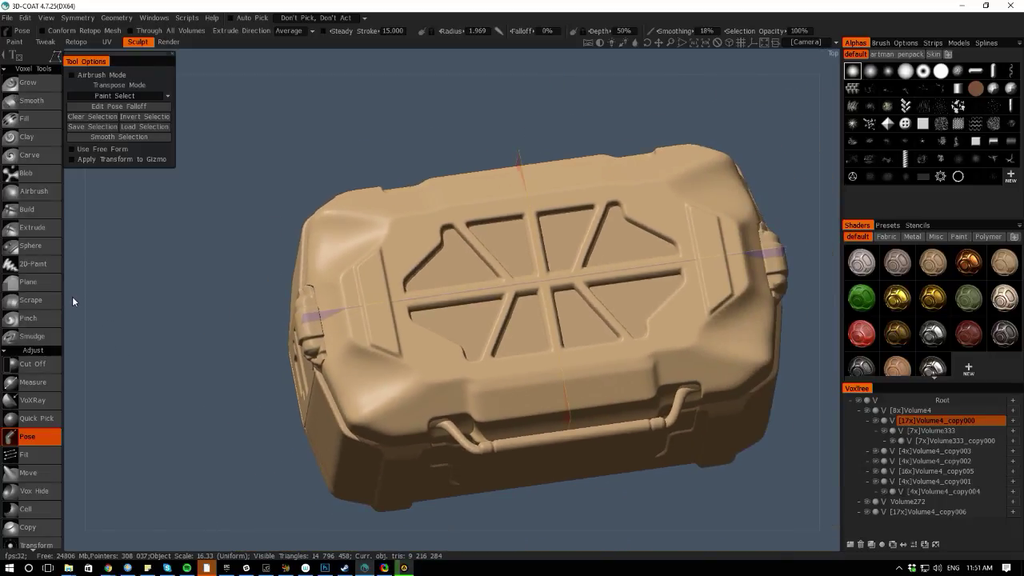
drag(72, 297, 79, 346)
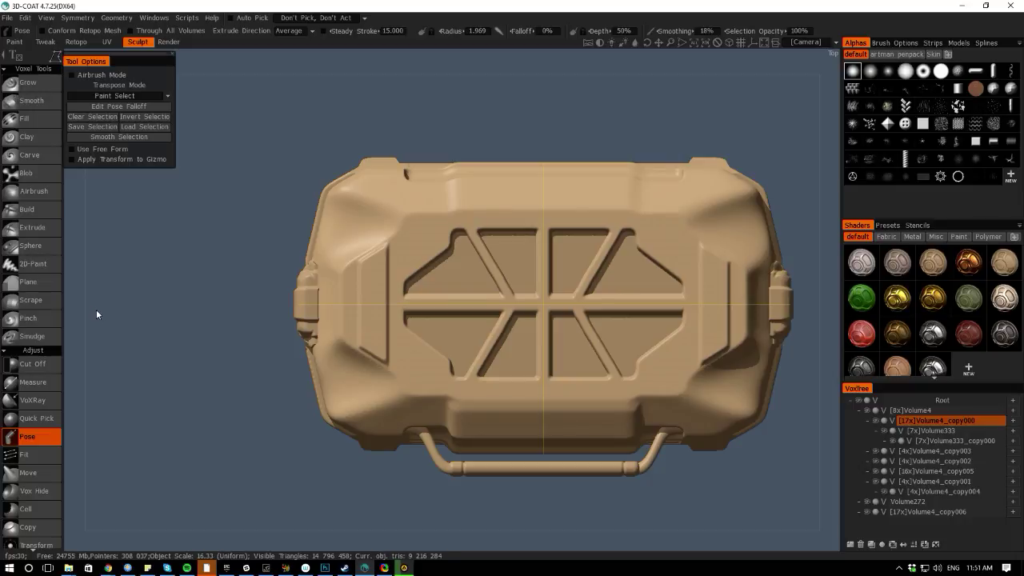
Undo the raising of the trapezoid panels and the Pose selection they were made from
key(ctrl+z)
key(ctrl+z)
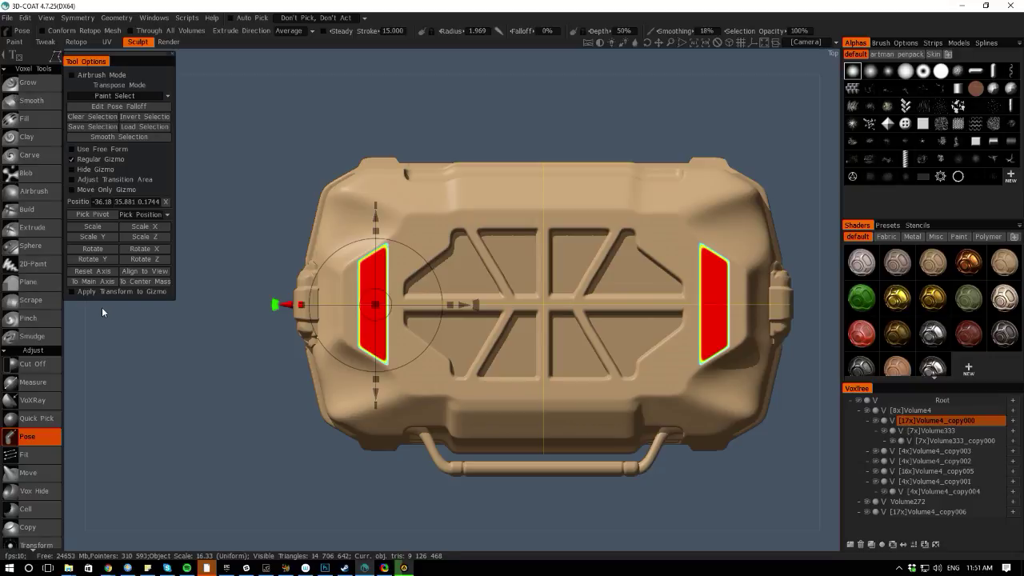
key(ctrl+z)
mouse_move(71, 280)
mouse_down()
mouse_move(80, 333)
mouse_move(191, 298)
mouse_up()
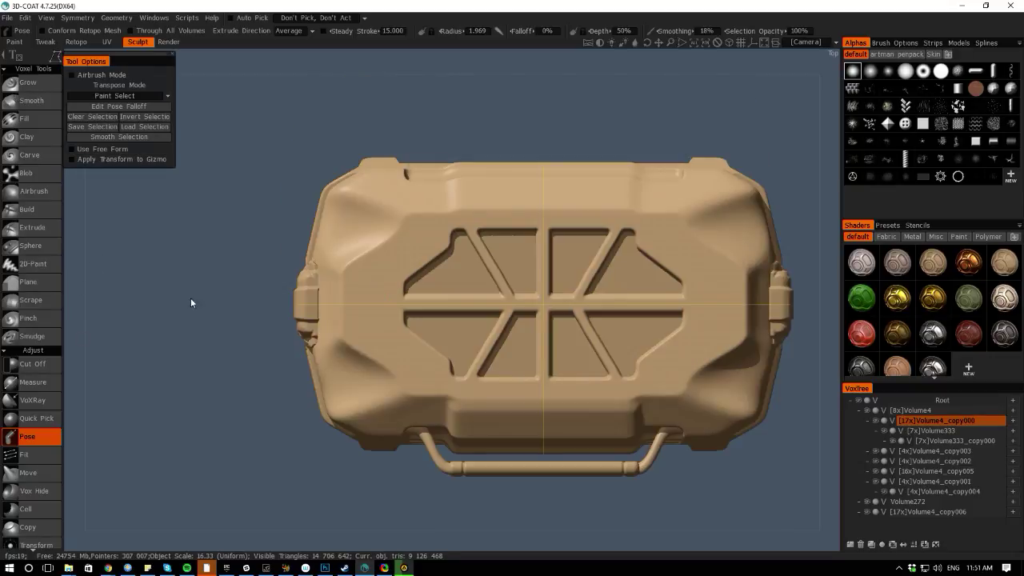
Make the end latch's volume current and set the Pose tool to rectangular selection
middle_drag(190, 332, 116, 320)
scroll(116, 319, up, 1)
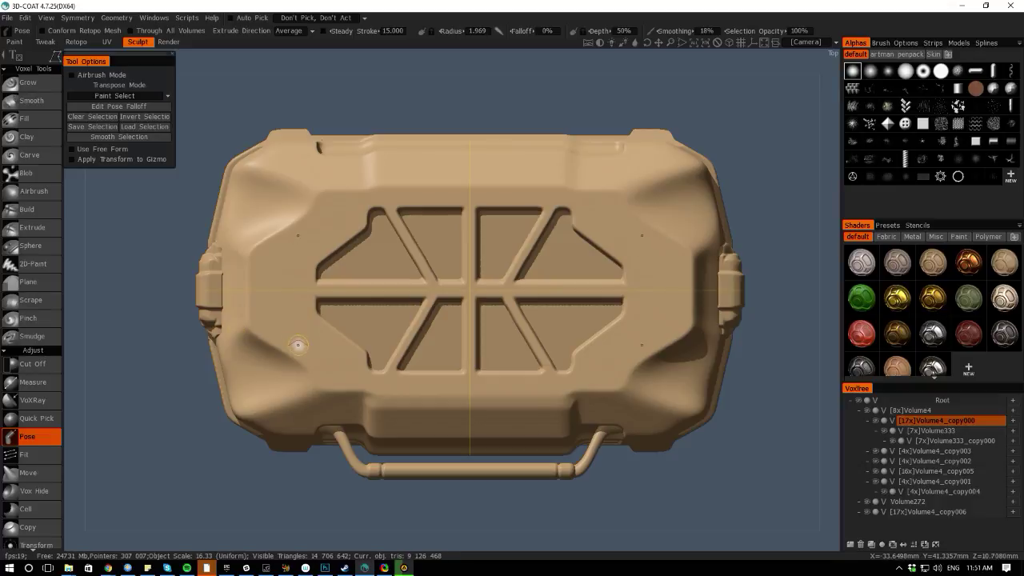
mouse_move(81, 286)
mouse_down()
mouse_move(104, 288)
mouse_move(89, 281)
mouse_move(94, 289)
mouse_up()
scroll(193, 334, up, 3)
right_drag(192, 334, 72, 307)
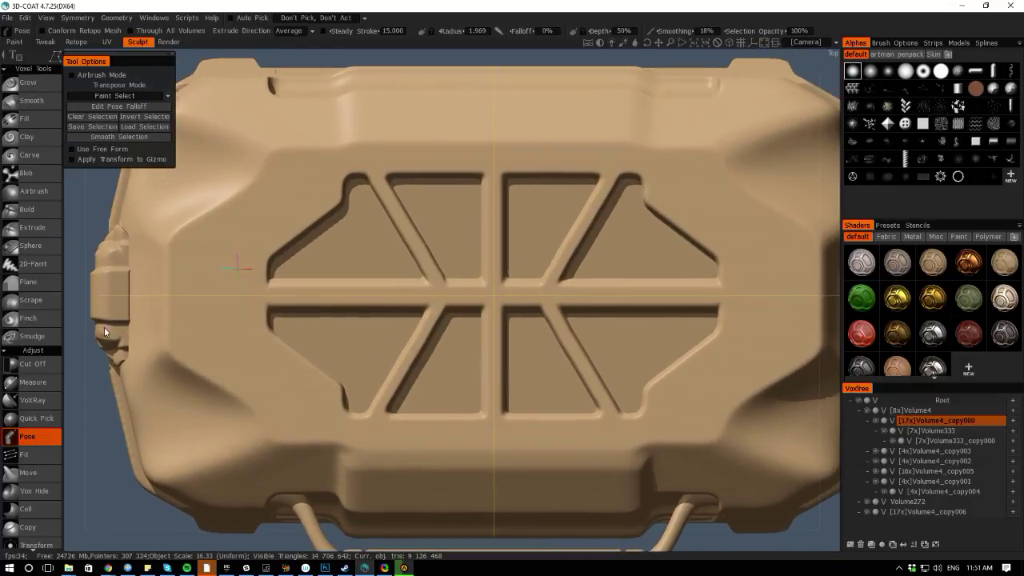
middle_drag(104, 326, 183, 354)
key(space)
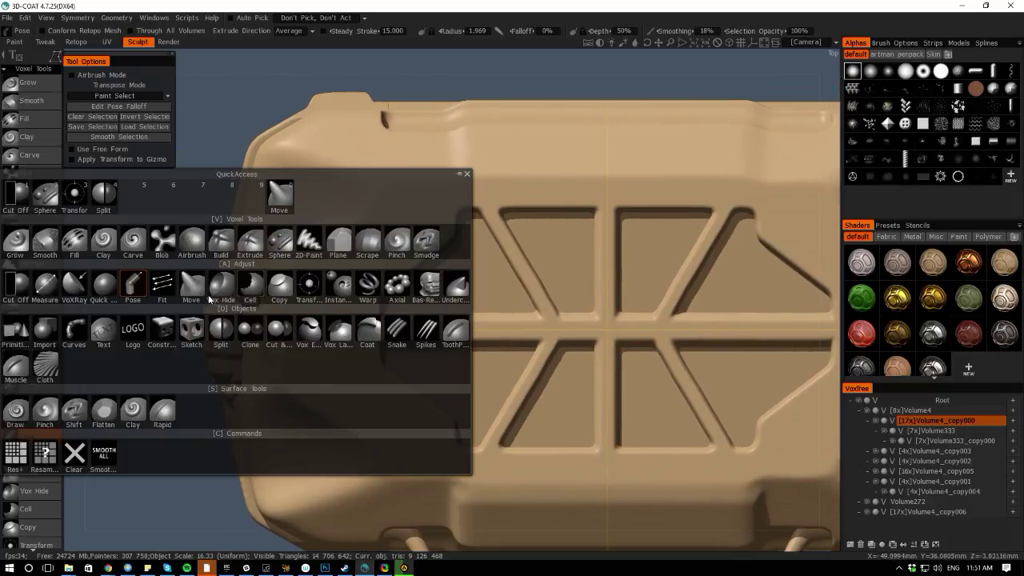
click(126, 285)
key(h)
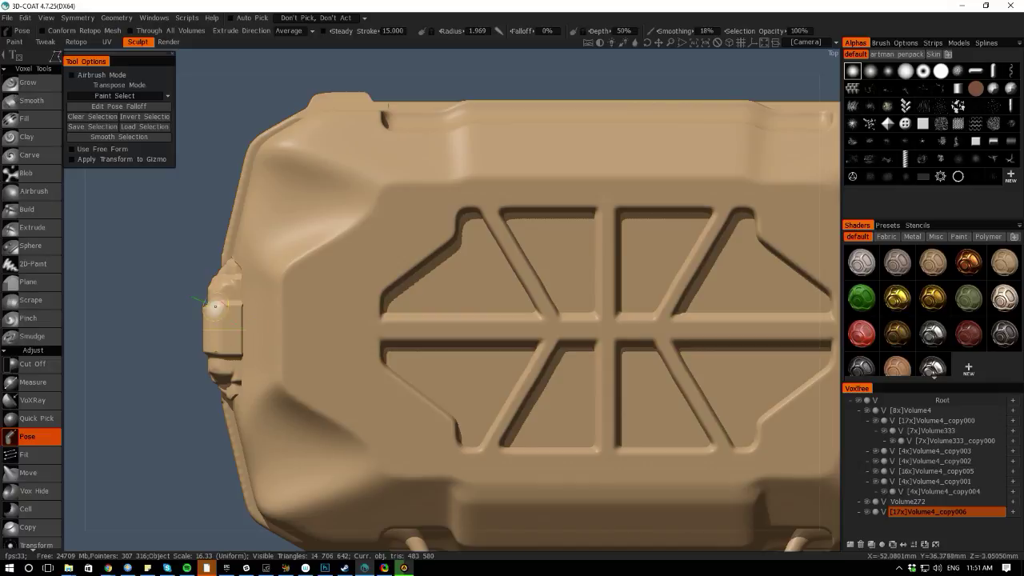
key(space)
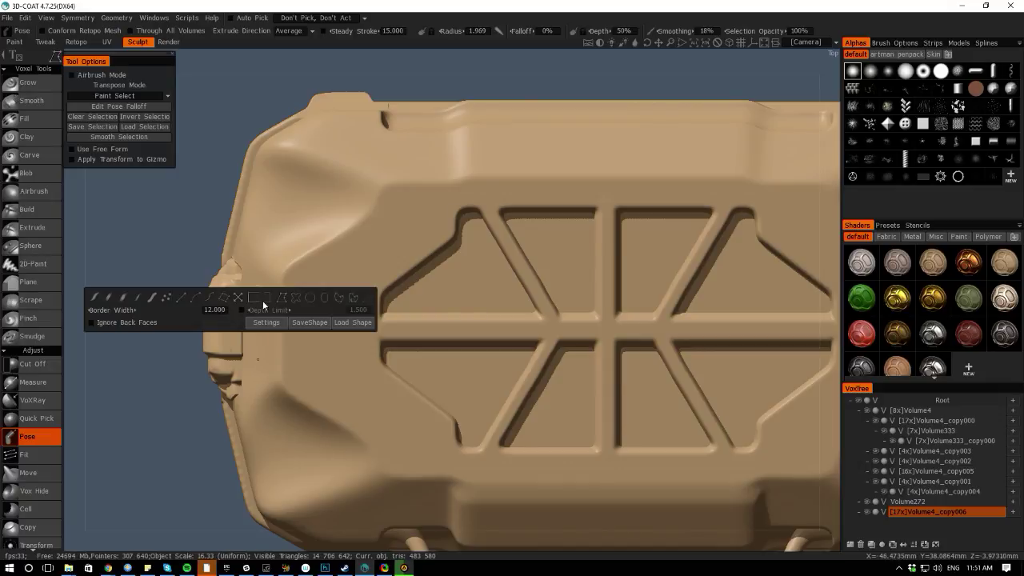
click(269, 303)
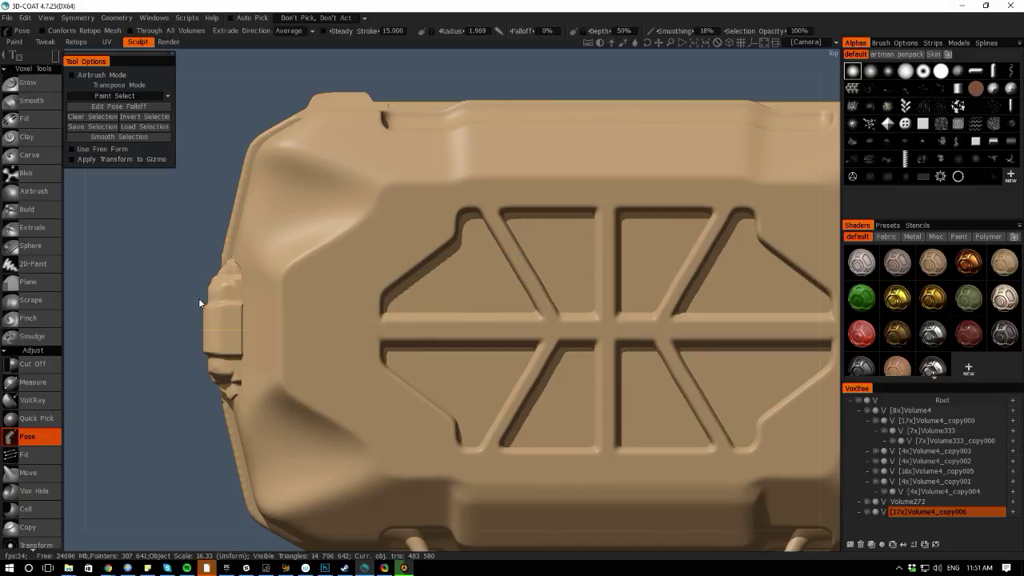
Try to move the end latch's whole middle block lengthwise using a rectangular Pose selection and reset gizmo axes
mouse_move(199, 303)
mouse_down()
mouse_move(255, 336)
mouse_move(264, 357)
mouse_up()
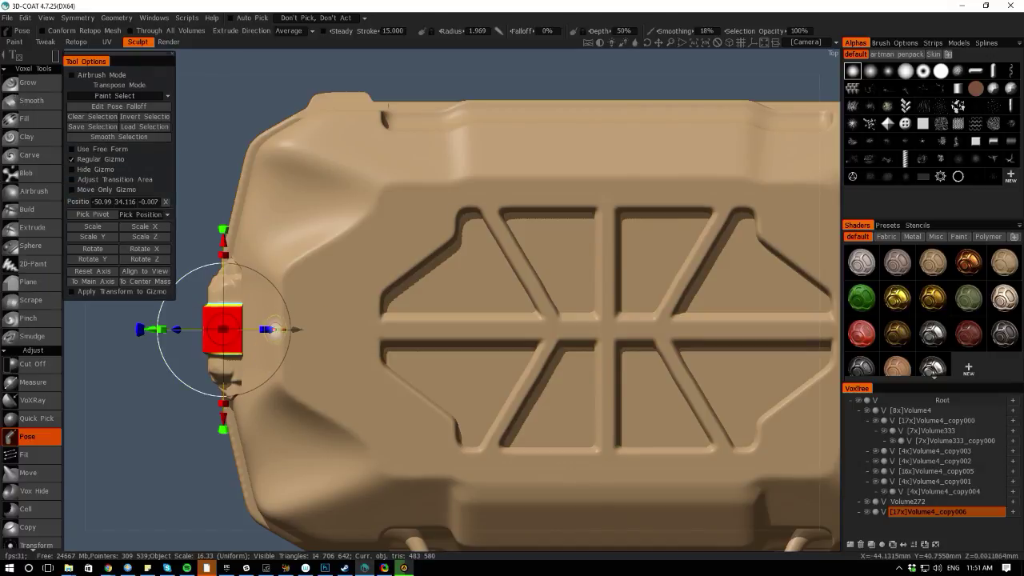
click(91, 272)
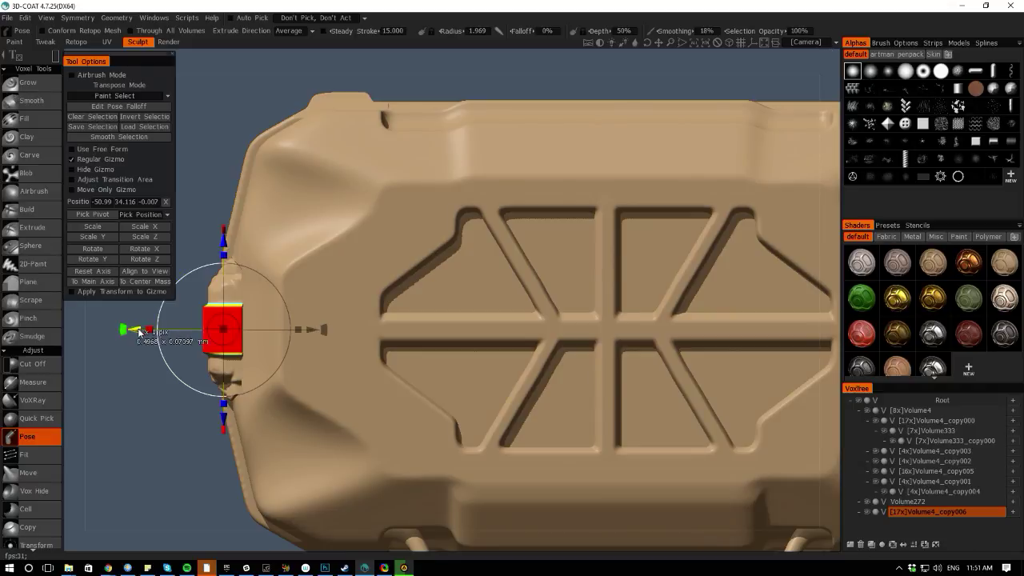
click(138, 331)
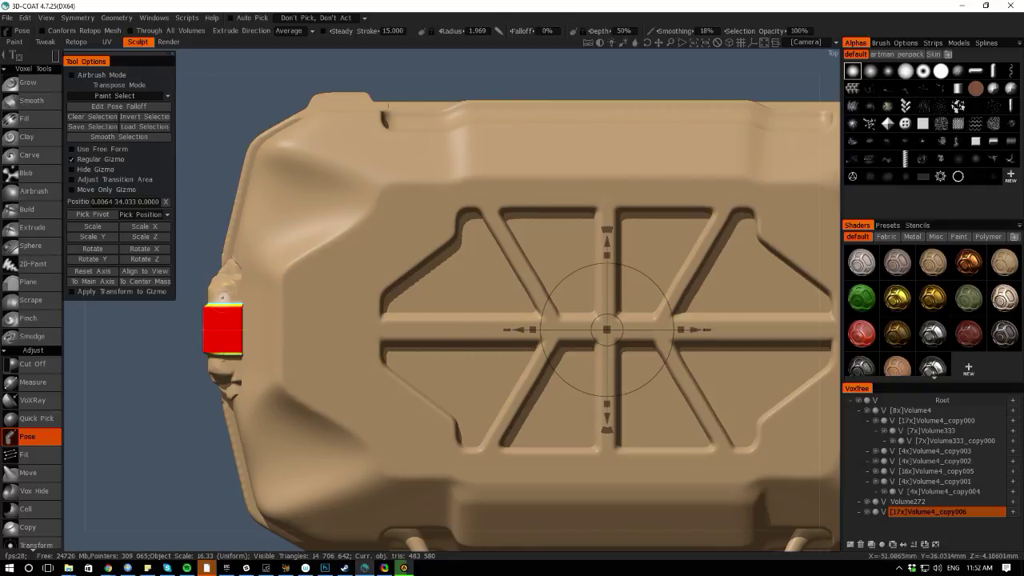
key(ctrl+d)
Try to shift only the inner strip of the latch's middle block, undo it, and clear the selection
drag(278, 284, 239, 329)
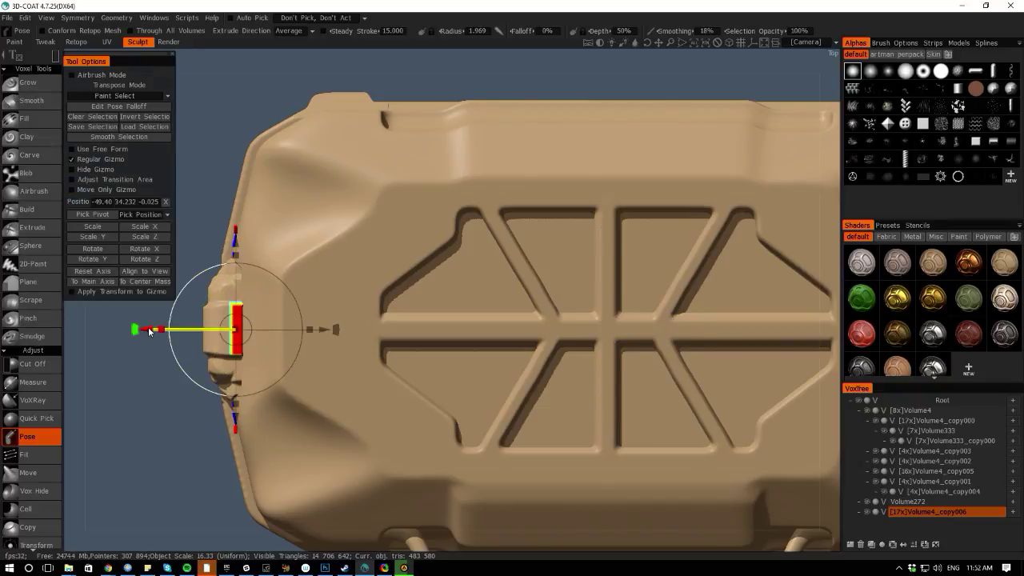
key(ctrl+z)
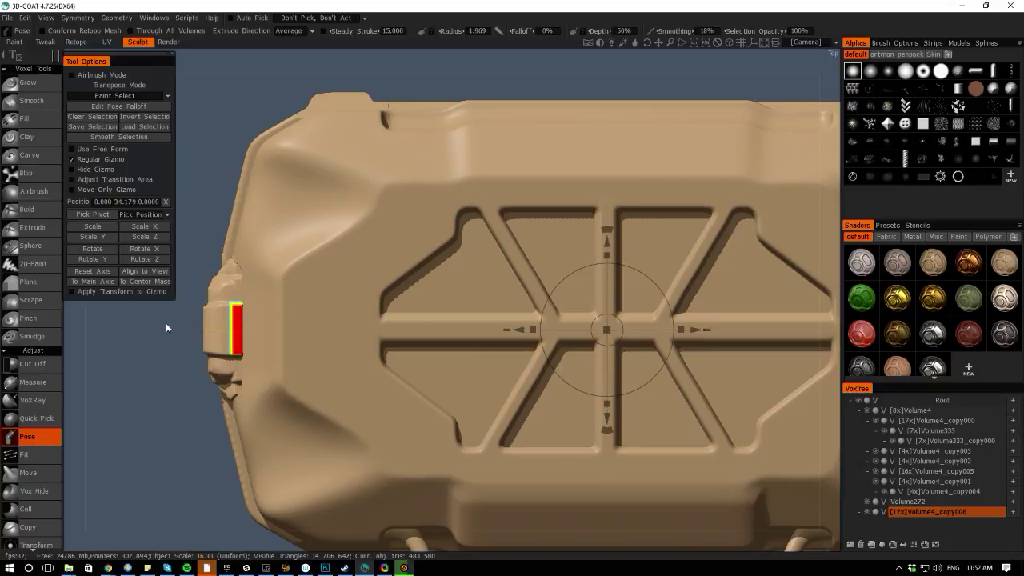
drag(253, 303, 229, 354)
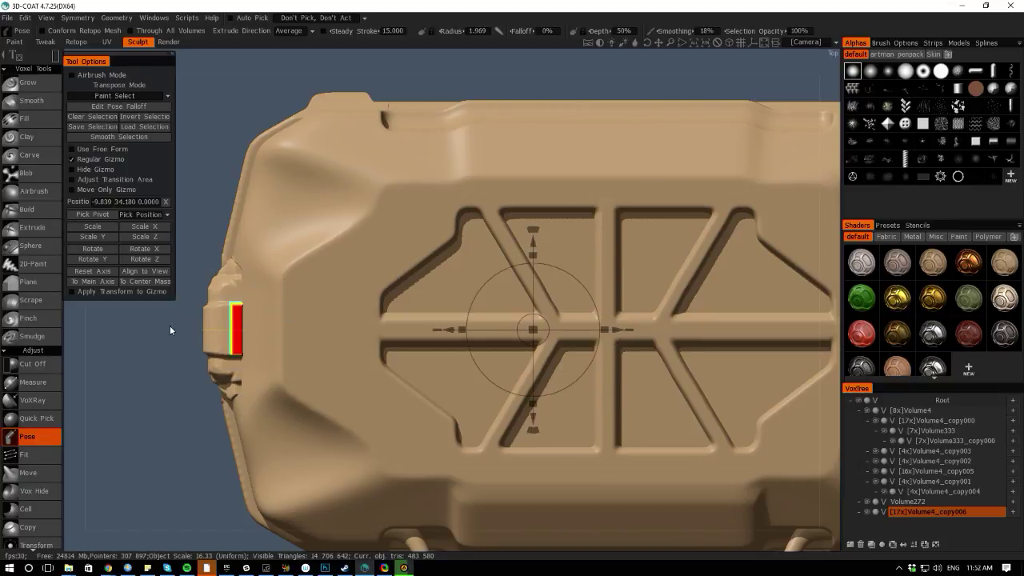
click(95, 275)
key(ctrl+d)
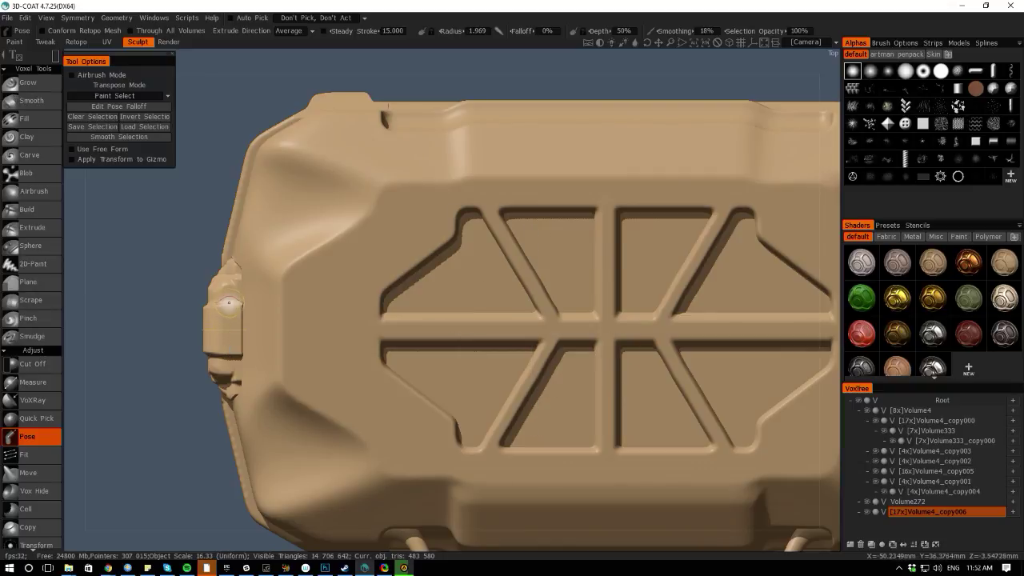
Select the inner strip of the latch's middle block, reset the gizmo axes, shift it slightly towards the lid's centre, and clear the selection
drag(227, 299, 263, 357)
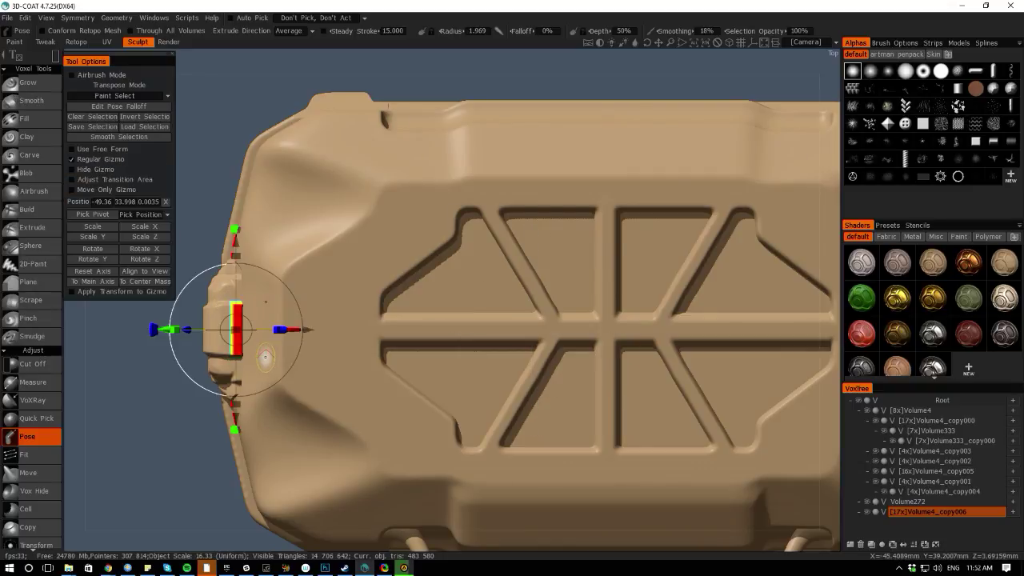
click(89, 273)
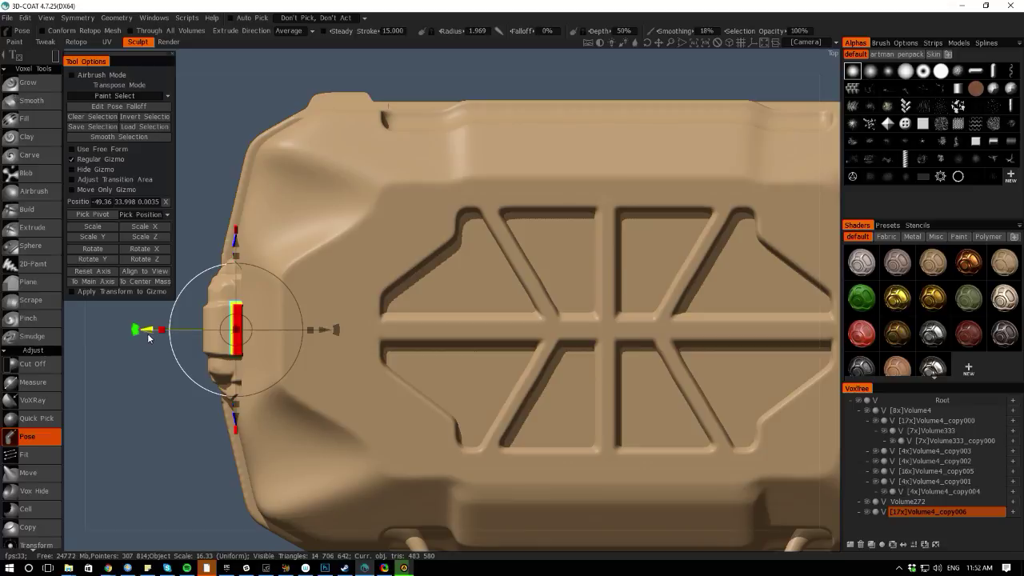
drag(146, 332, 159, 336)
key(Return)
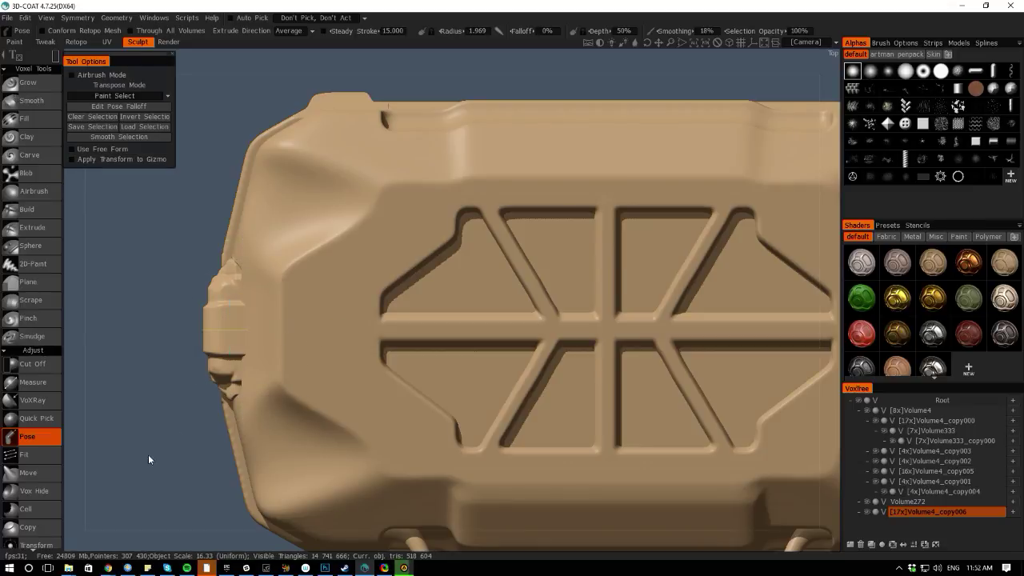
Inspect the extended latch at an angle and make the lid volume current again
drag(171, 536, 207, 482)
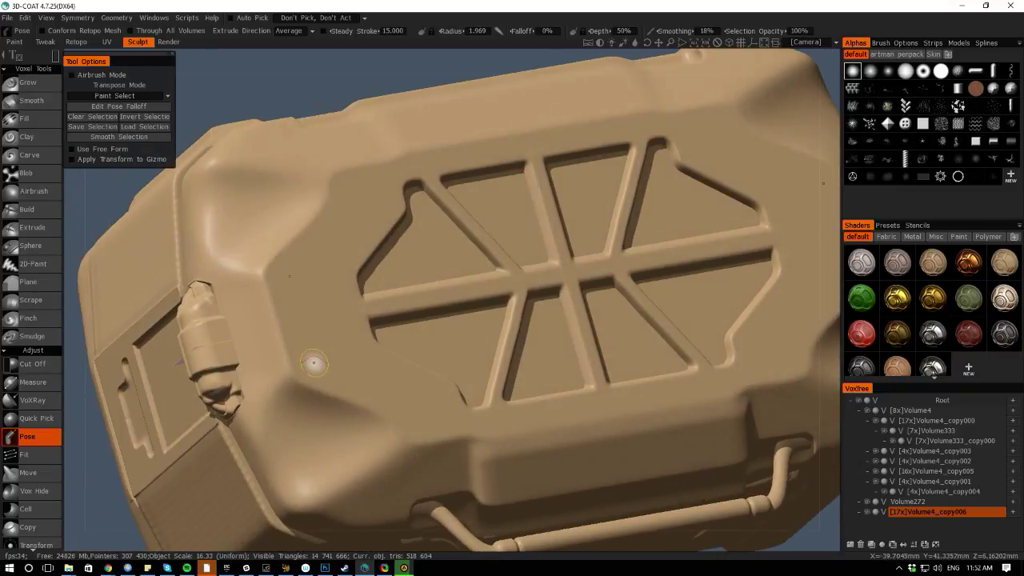
key(h)
shift+drag(72, 345, 103, 408)
right_drag(74, 369, 238, 384)
scroll(240, 389, up, 6)
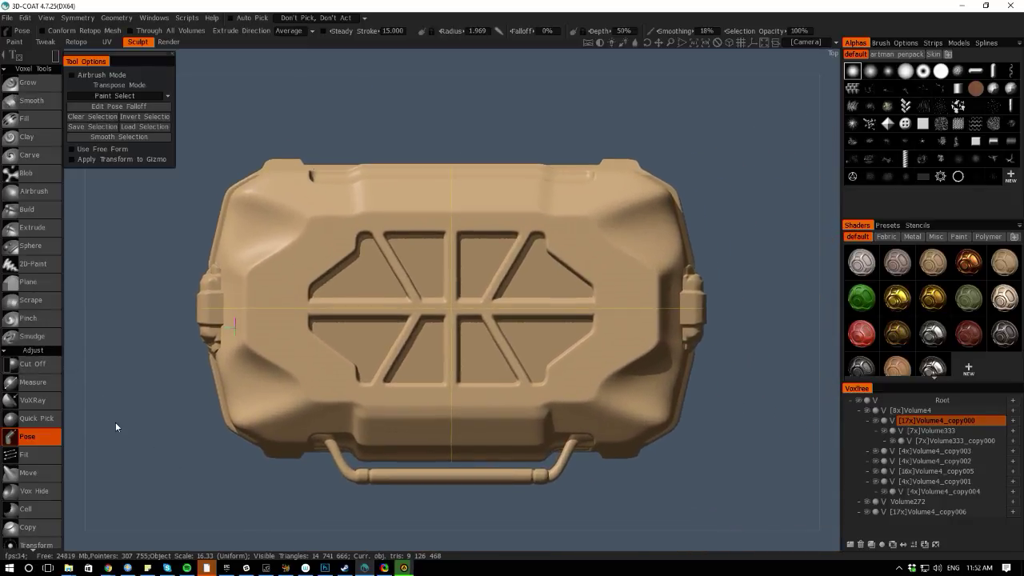
scroll(152, 457, up, 1)
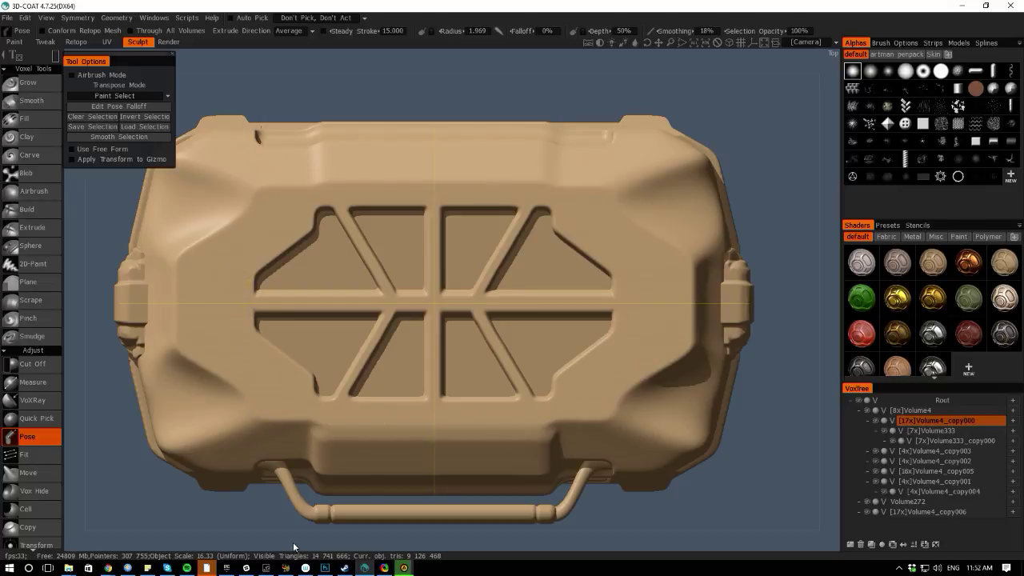
drag(294, 547, 162, 326)
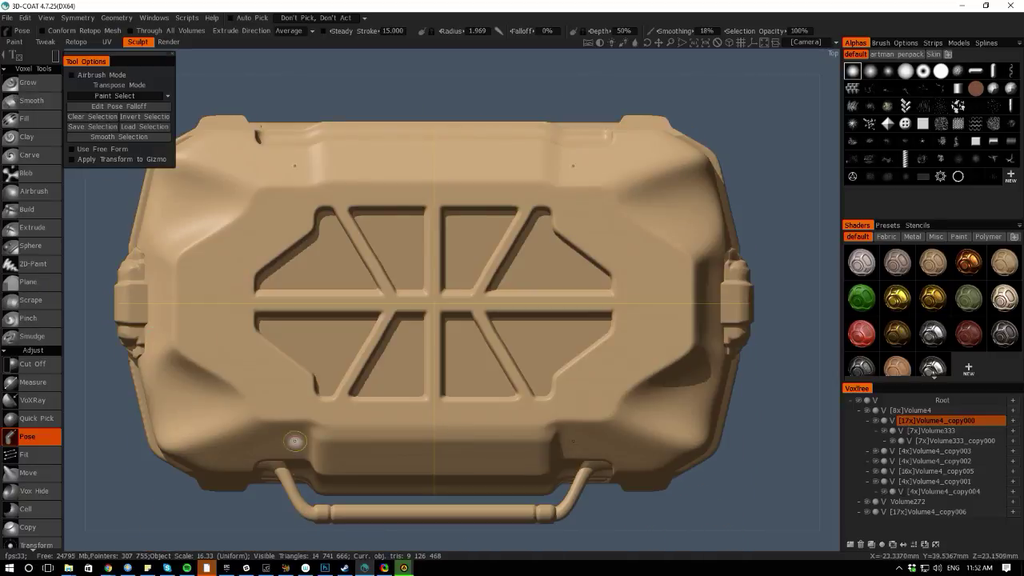
Split the lid's top panel into its own volume with a mirrored quarter outline that follows the stepped, slanted edges and closes along the centre lines
key(space)
click(210, 277)
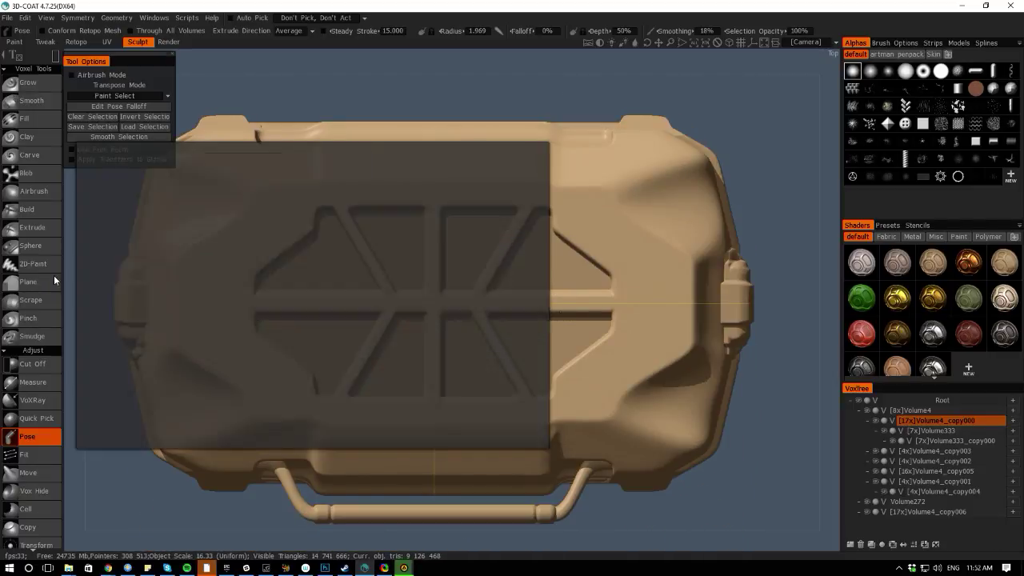
drag(351, 548, 346, 522)
key(space)
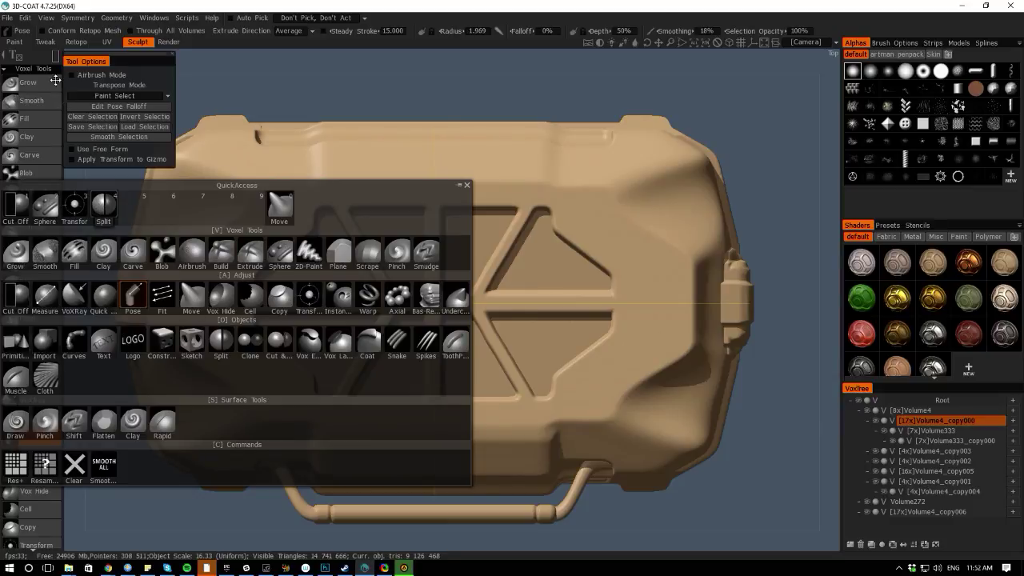
key(4)
mouse_move(72, 70)
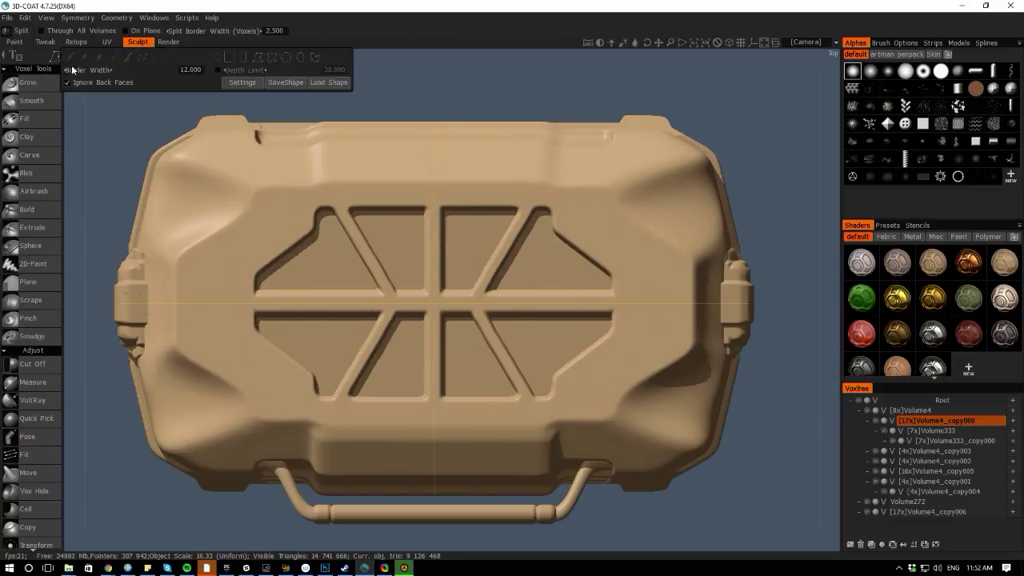
scroll(225, 404, up, 3)
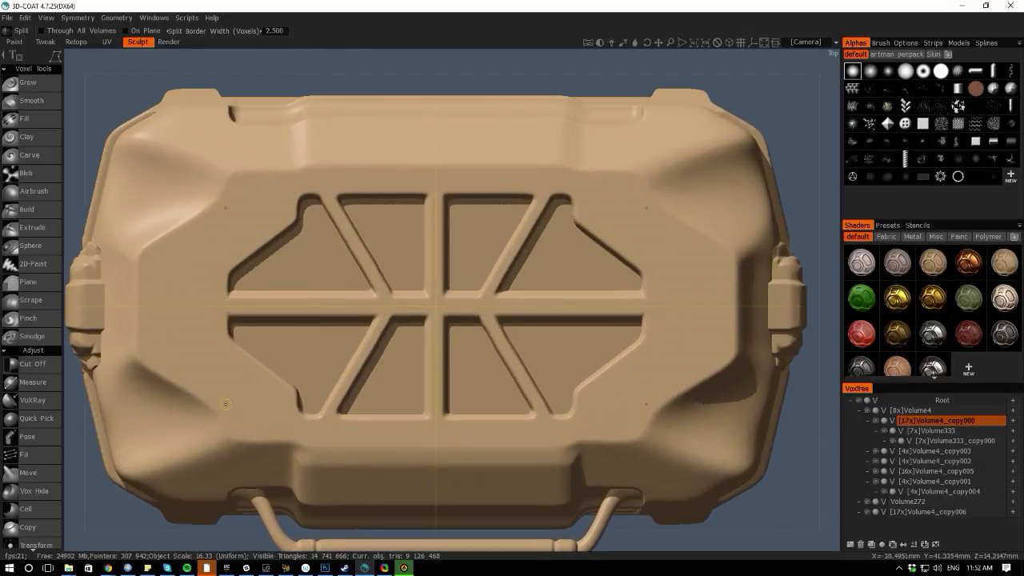
middle_drag(72, 412, 170, 424)
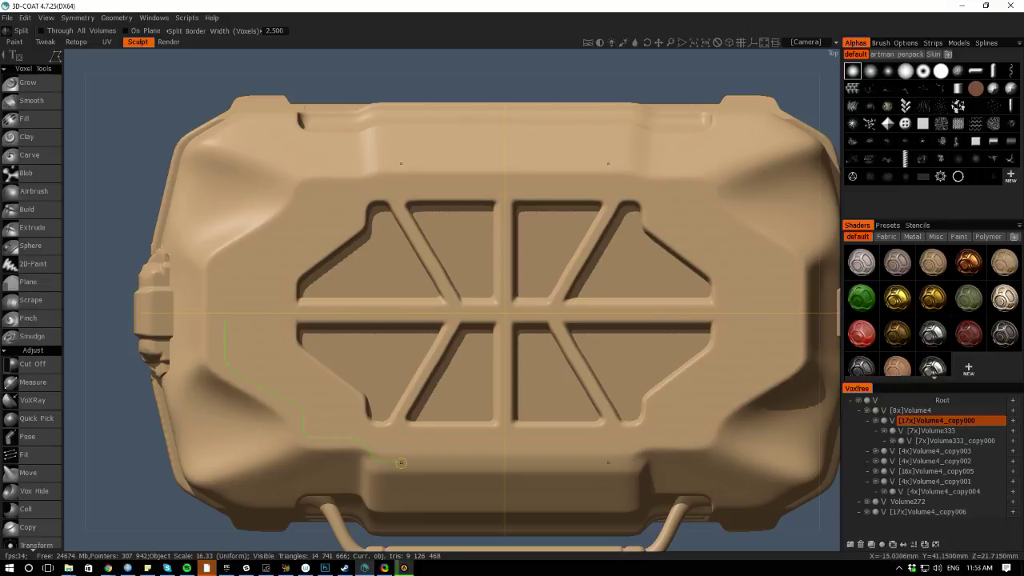
mouse_move(384, 462)
mouse_down()
mouse_move(507, 462)
mouse_move(506, 310)
mouse_up()
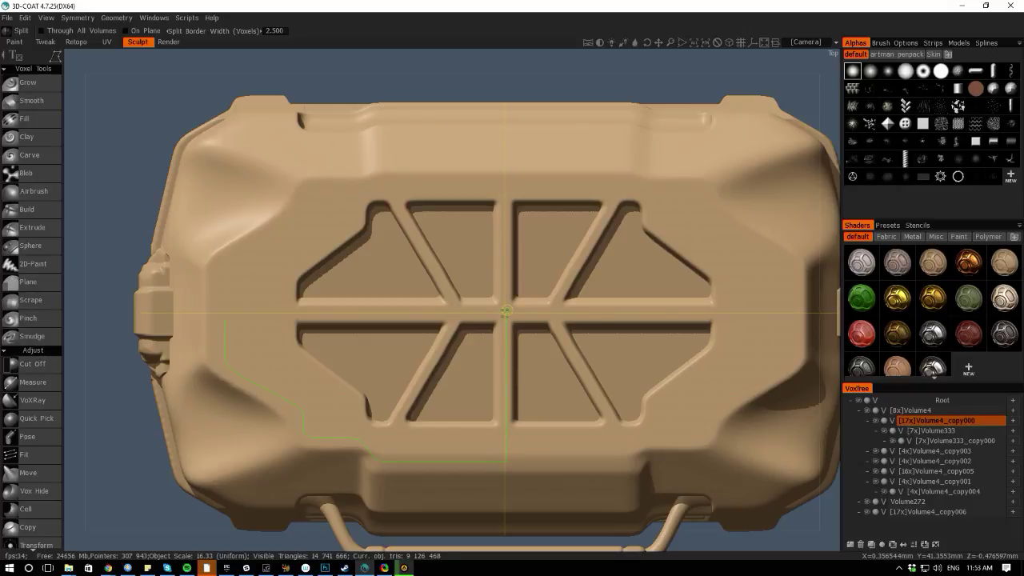
drag(254, 309, 227, 308)
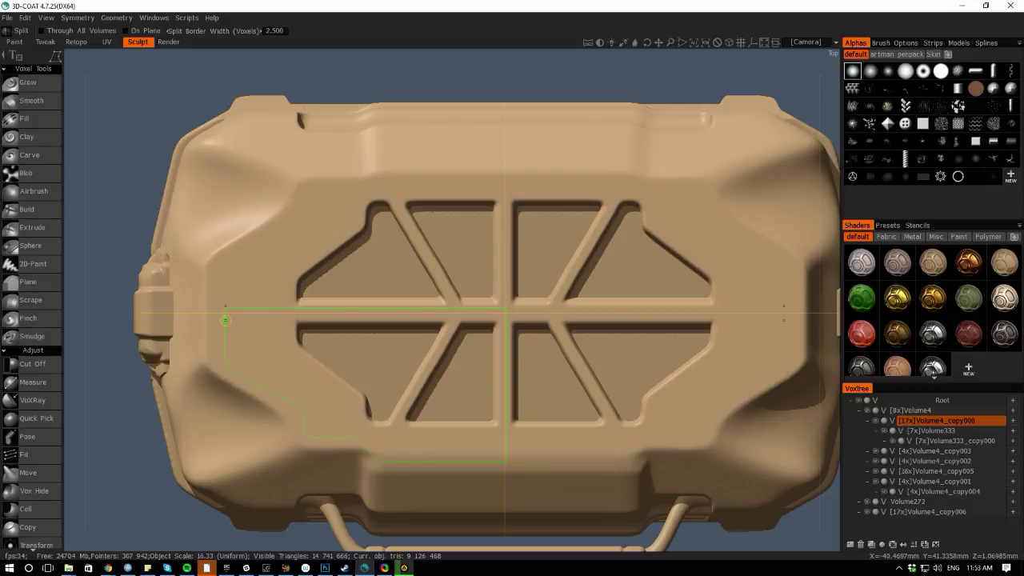
key(Return)
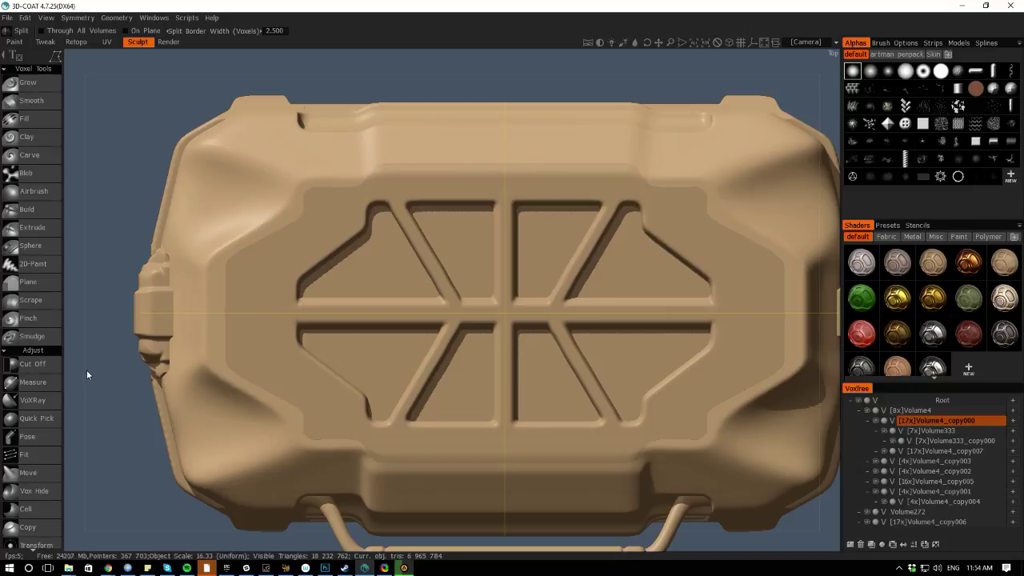
Lower the current lid volume with Transform to a vertical position of 34.936
drag(70, 385, 94, 382)
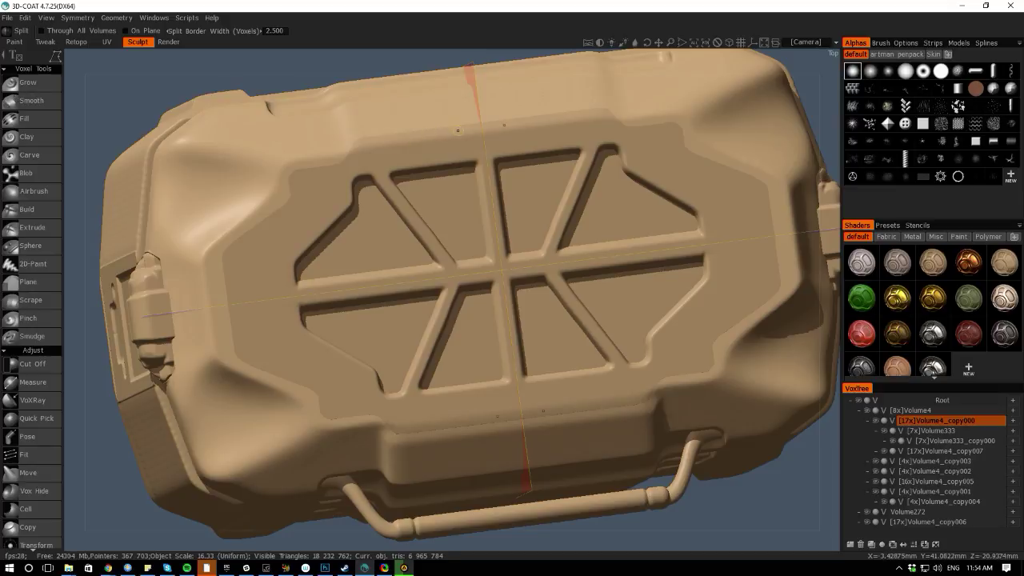
drag(95, 331, 59, 362)
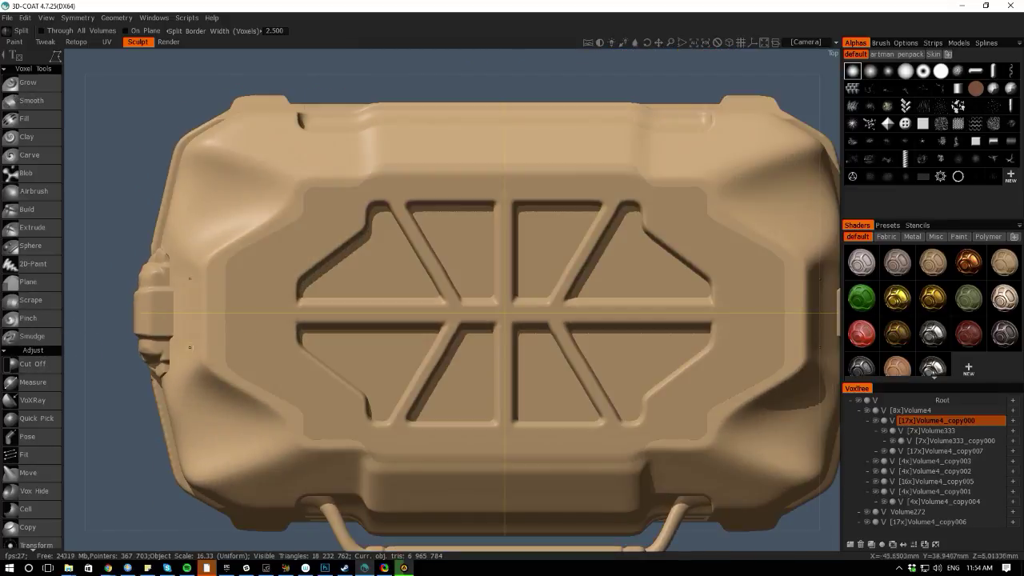
key(space)
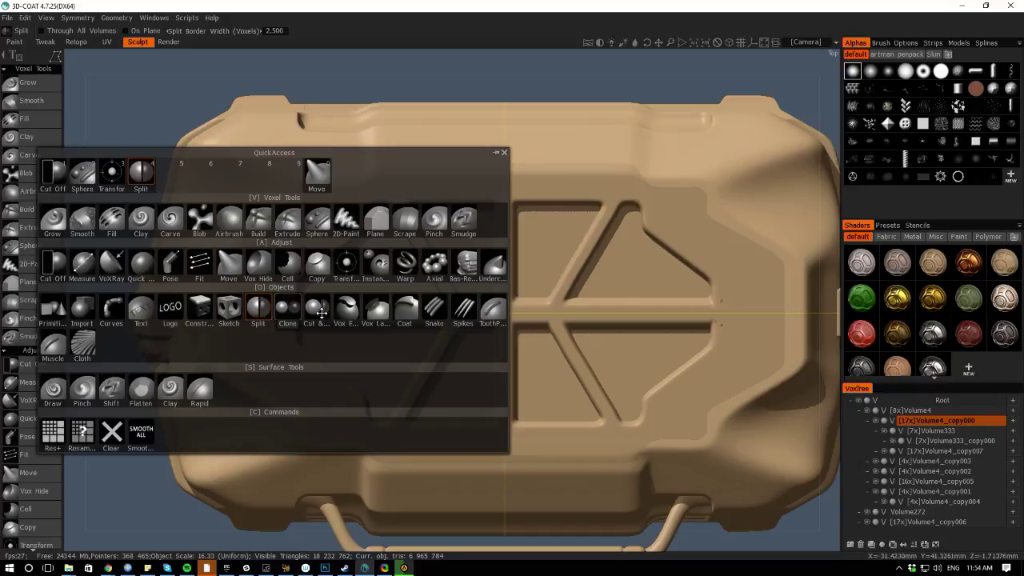
click(228, 264)
key(space)
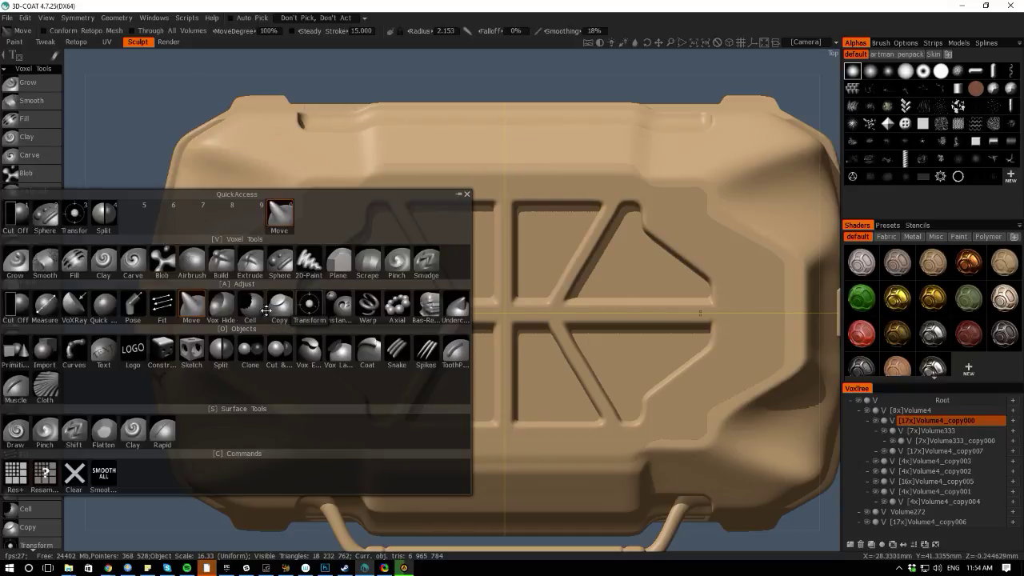
click(309, 304)
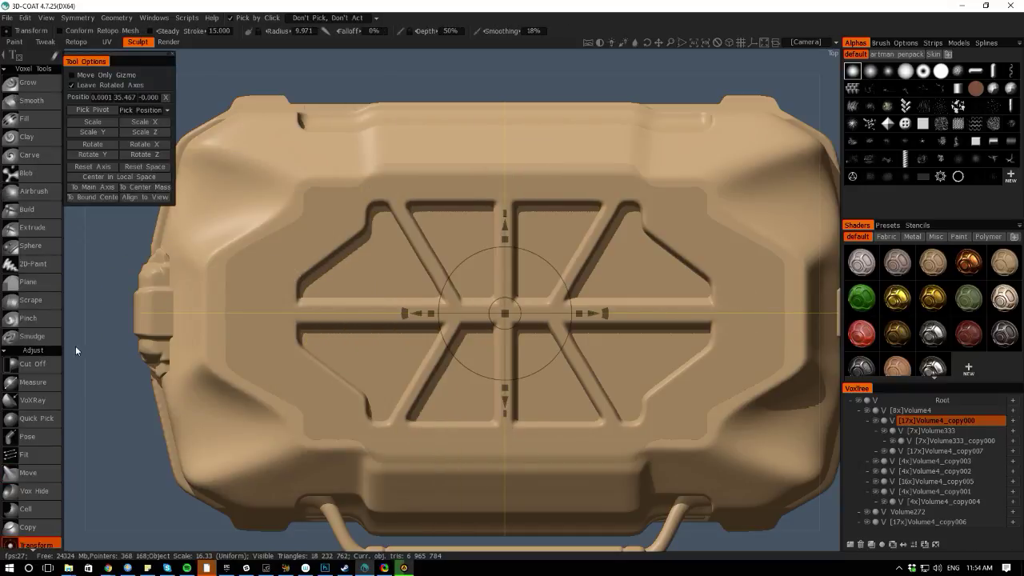
drag(75, 346, 152, 176)
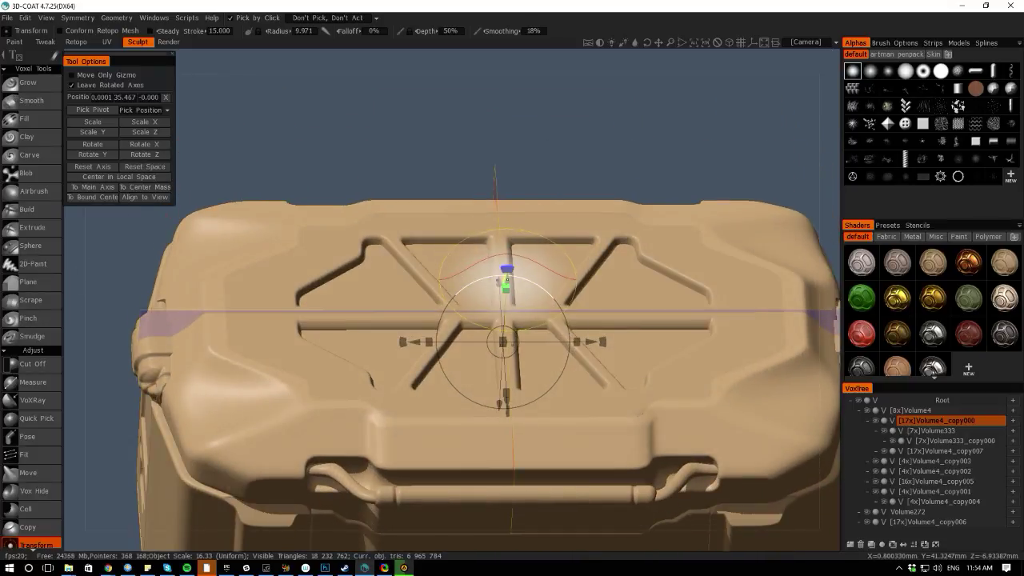
drag(505, 277, 506, 279)
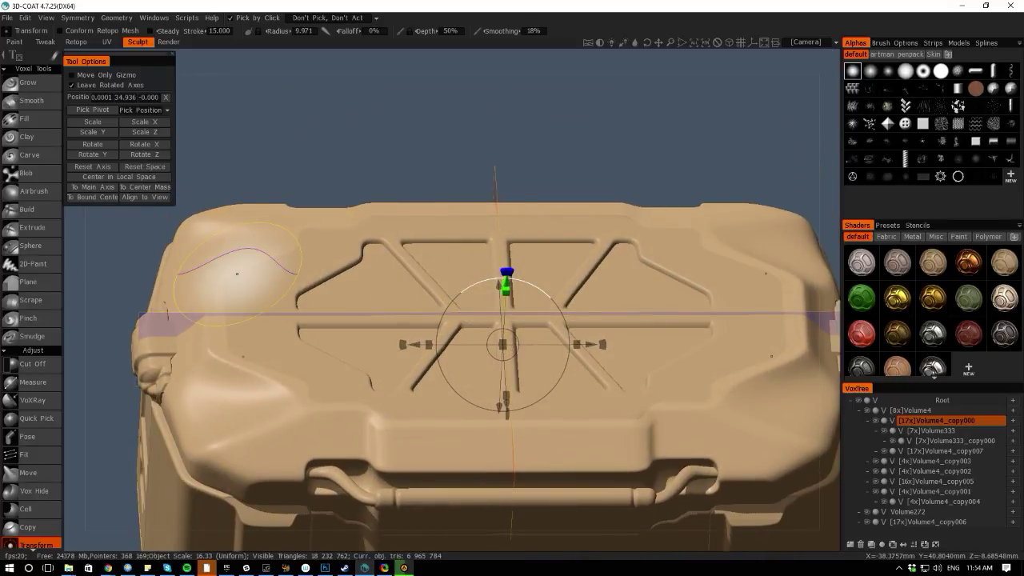
Undo the lid volume's move, make the split-off top panel current and lower it to a vertical position of 35.345
key(ctrl+z)
key(h)
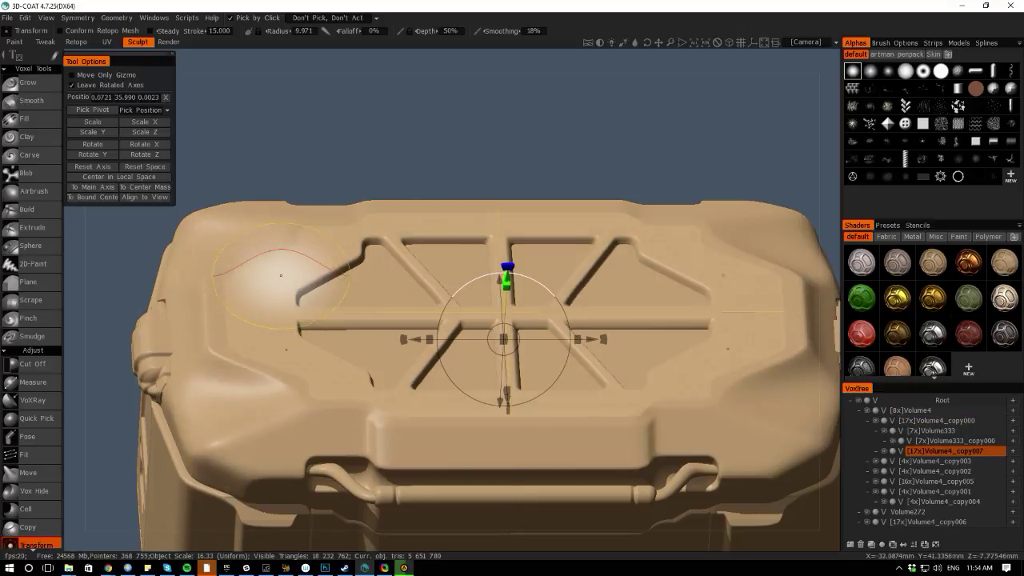
drag(508, 283, 505, 283)
drag(79, 266, 81, 334)
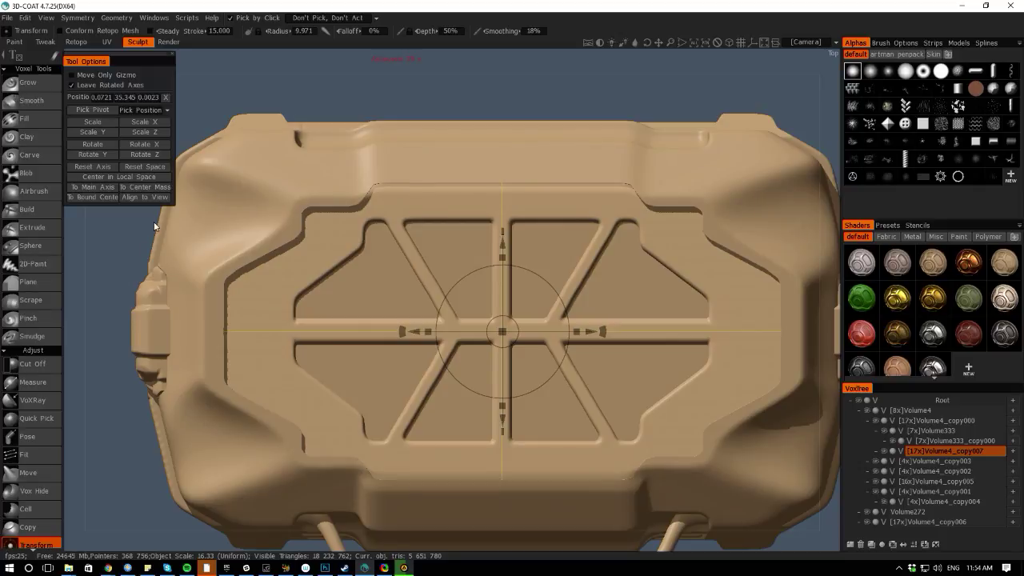
drag(82, 388, 78, 464)
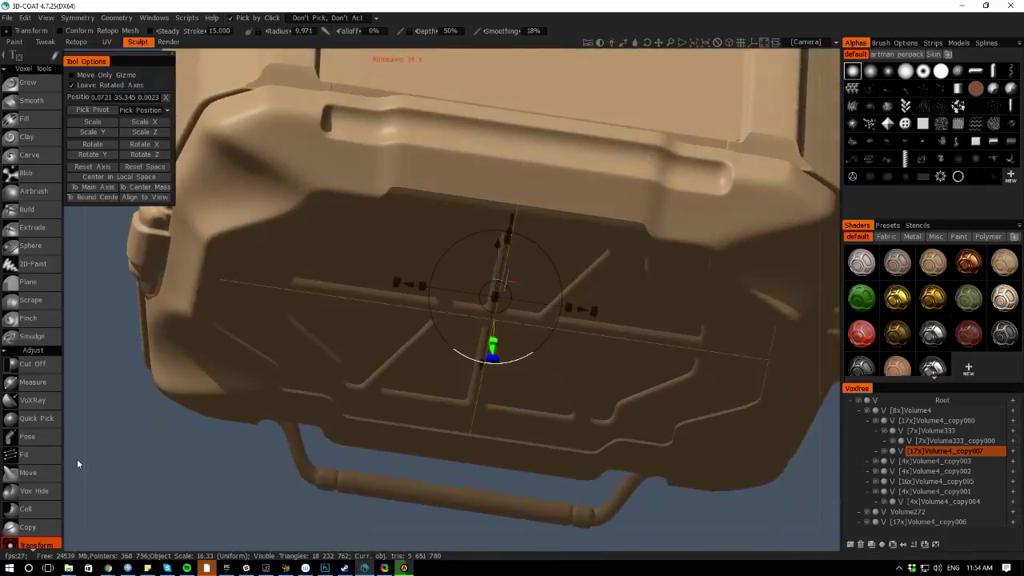
key(KP_7)
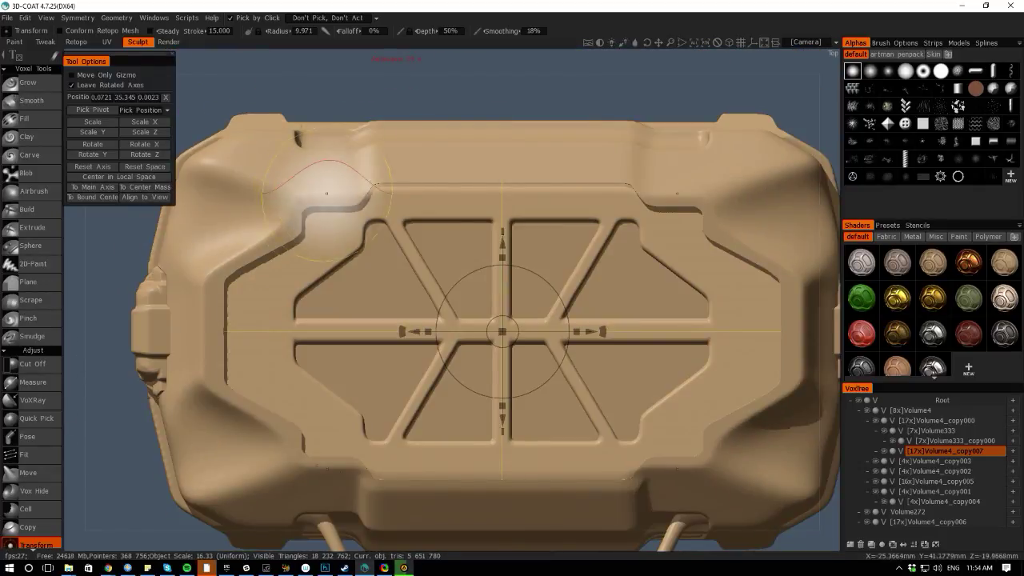
key(space)
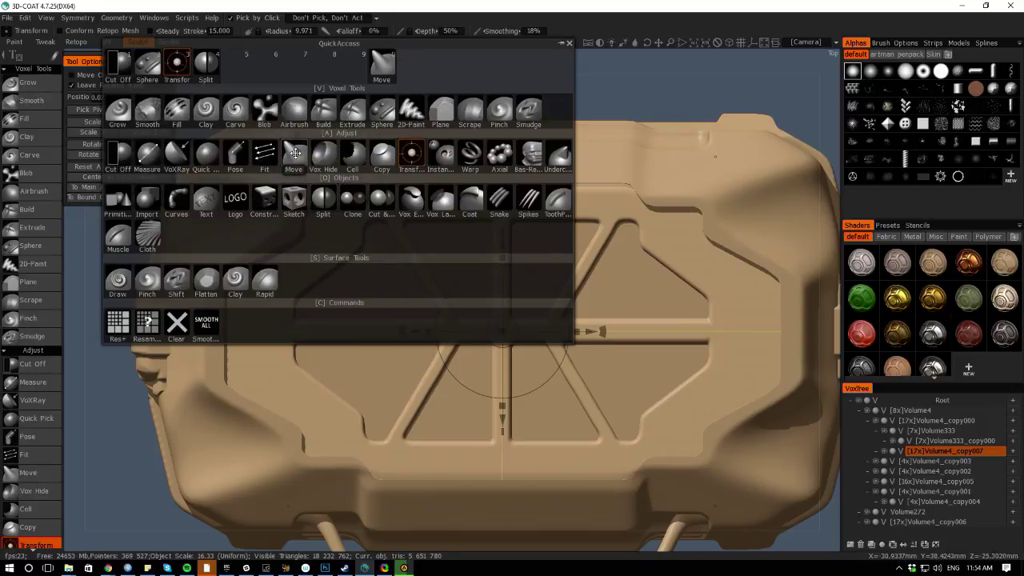
click(107, 157)
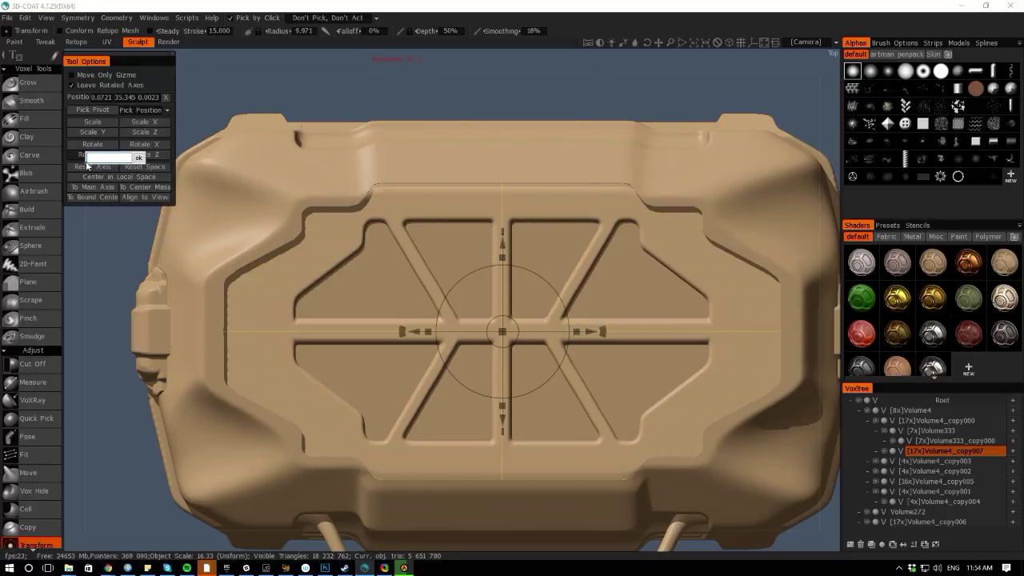
key(space)
click(212, 200)
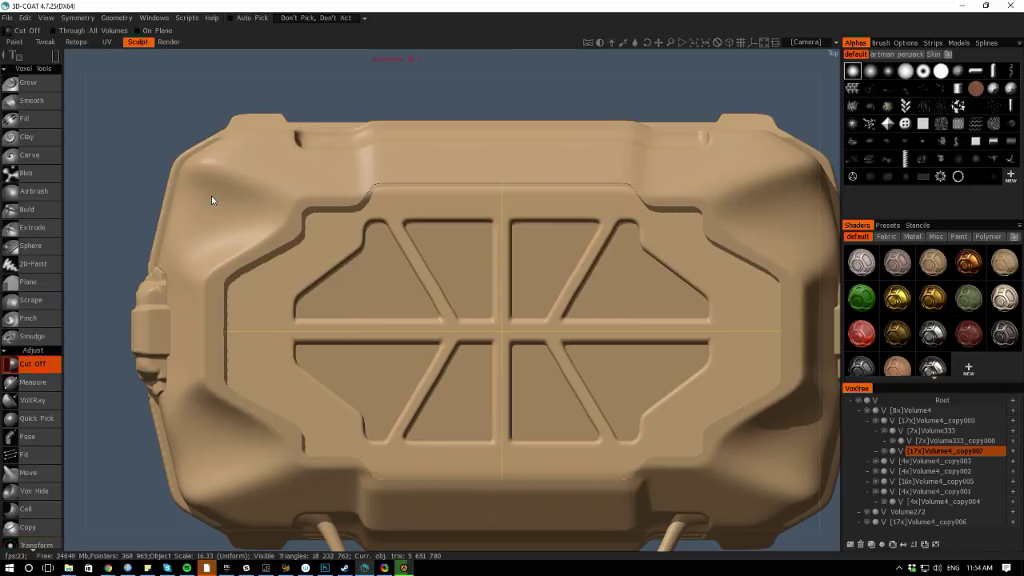
drag(294, 170, 202, 116)
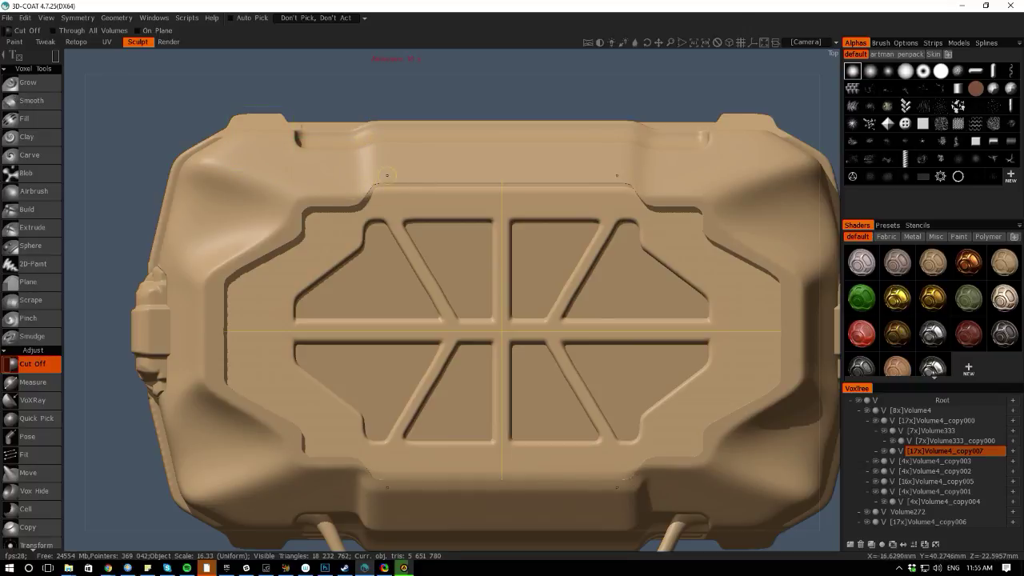
Make the lid volume around the top panel current and activate the Pose tool
key(h)
key(space)
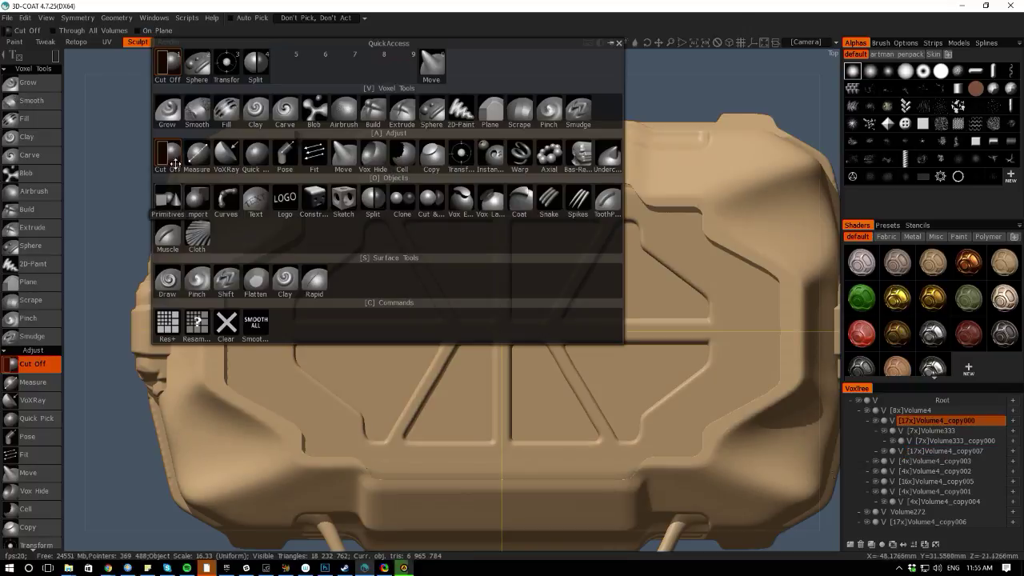
click(287, 154)
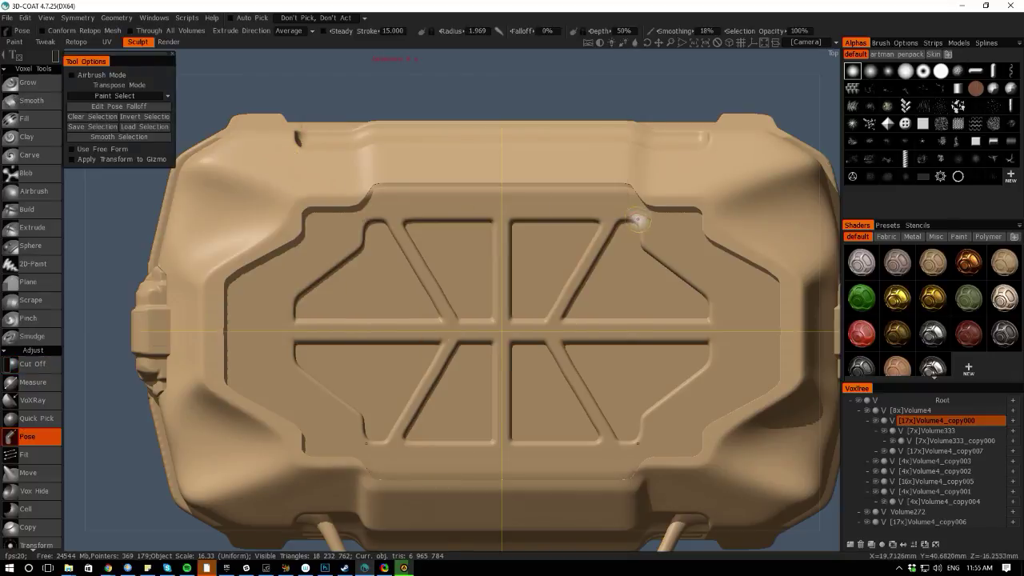
Select the four mirrored notch corners beside the panel's long edges with a Pose rectangle, and undo the selection
drag(322, 177, 407, 214)
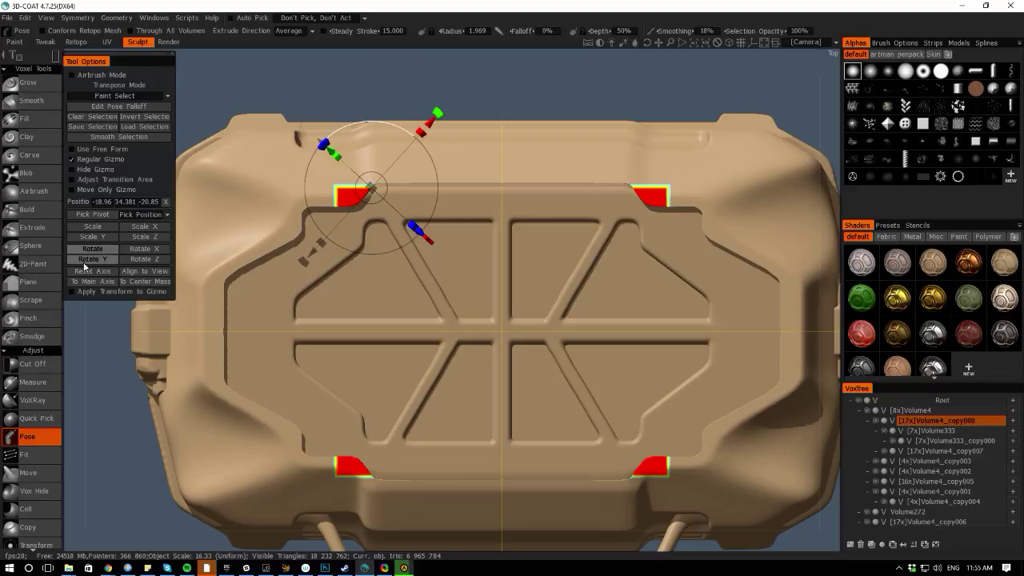
key(ctrl+z)
drag(71, 328, 84, 305)
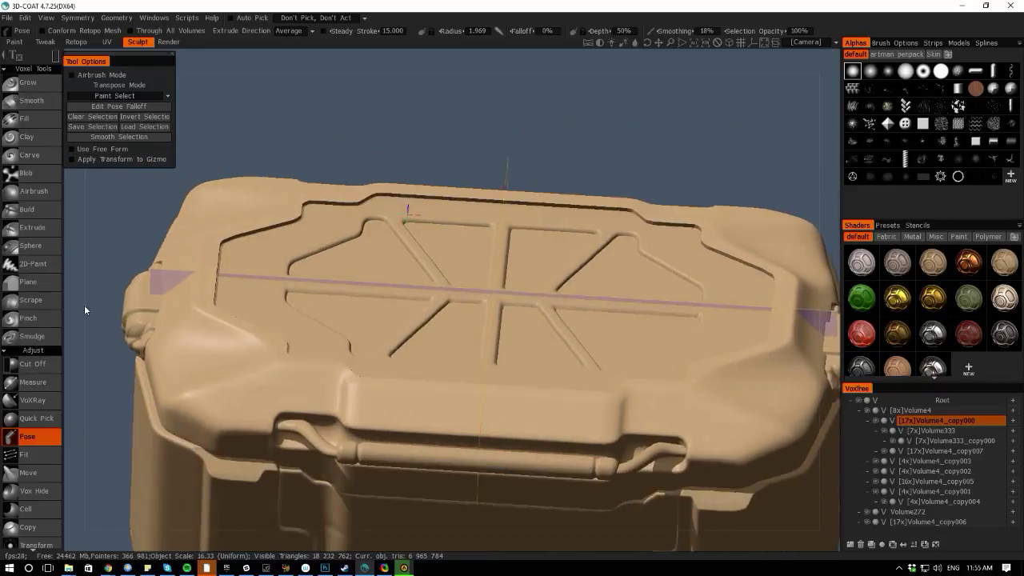
key(KP_7)
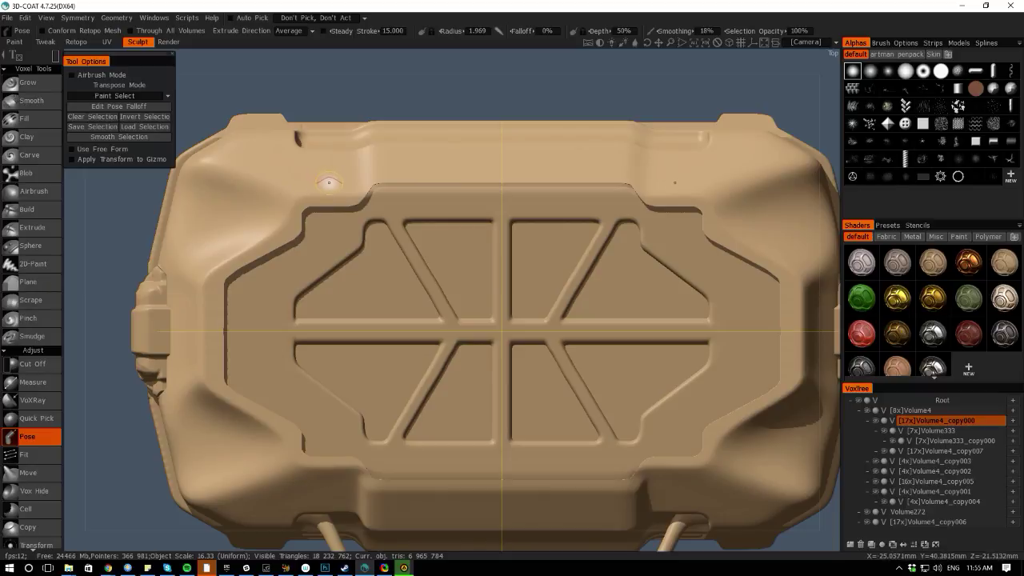
Reselect the four notch corners, reset the gizmo axes, try twice to shift them towards the lid's centre line, and undo everything
drag(327, 182, 392, 208)
click(80, 272)
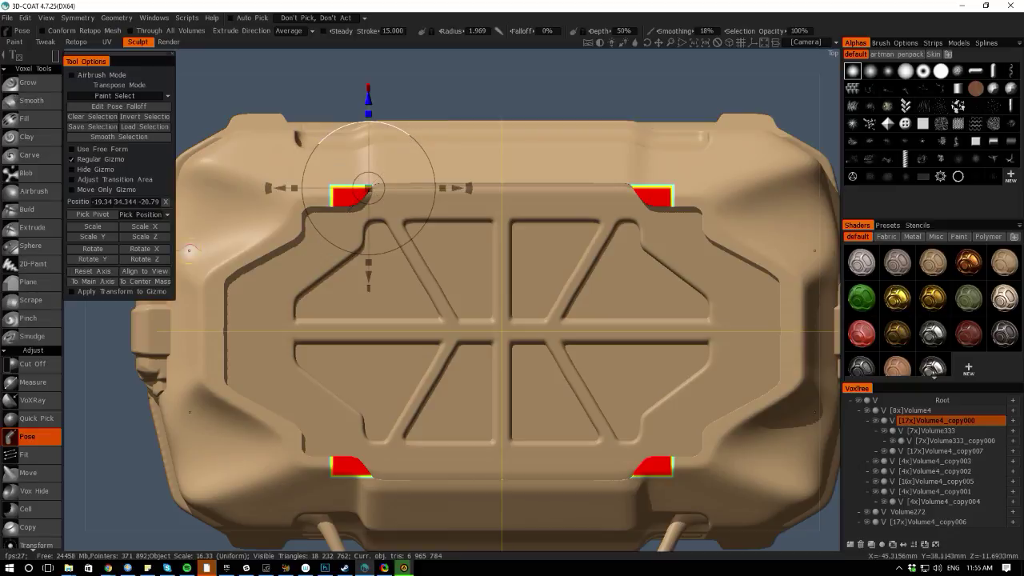
drag(280, 188, 350, 213)
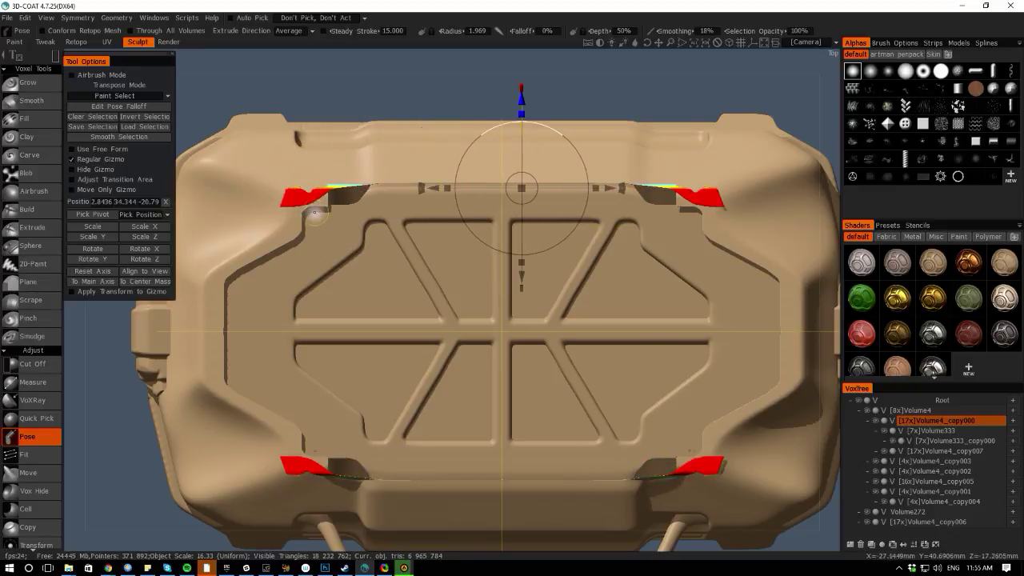
key(ctrl+z)
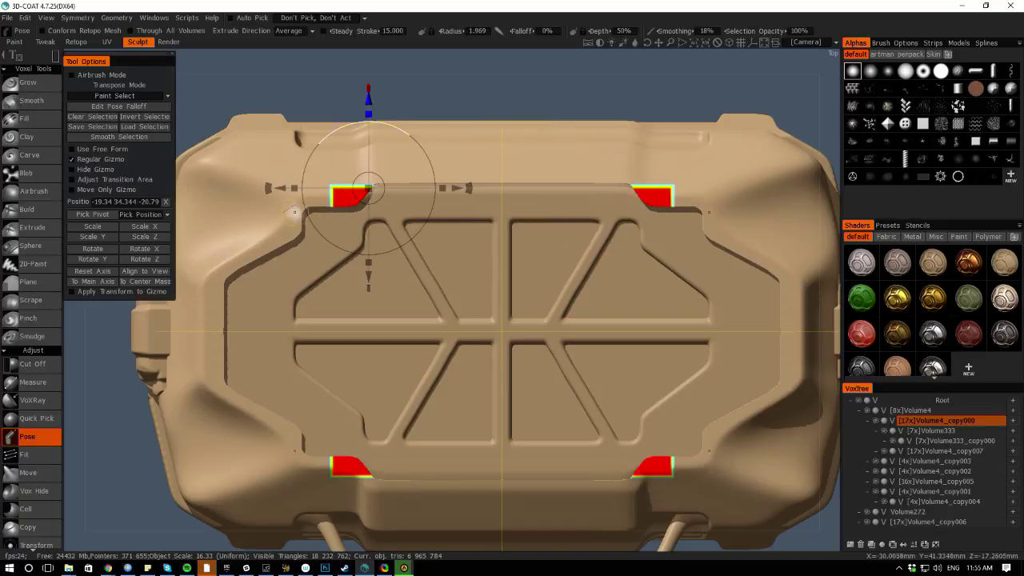
drag(452, 188, 530, 188)
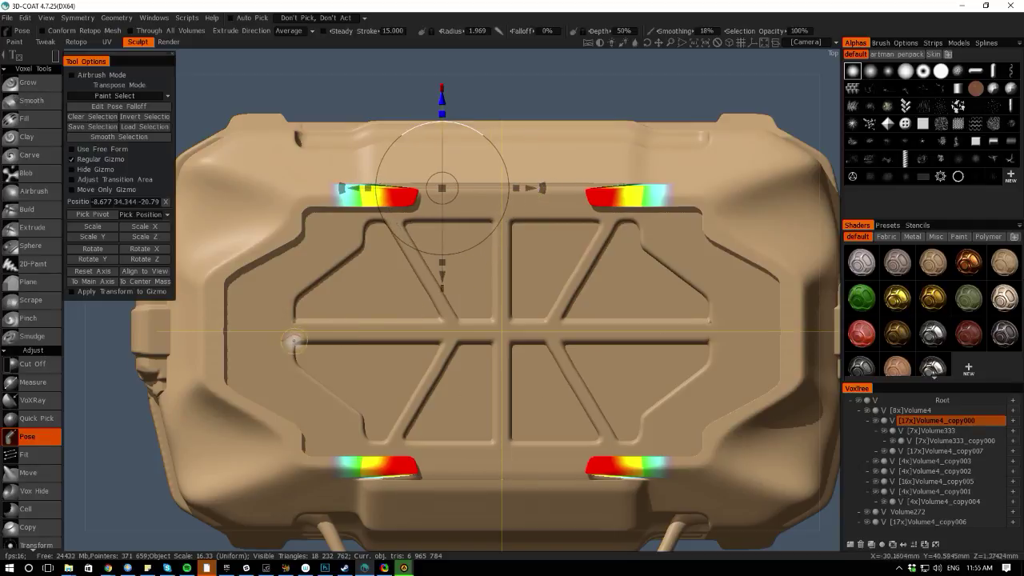
key(ctrl+z)
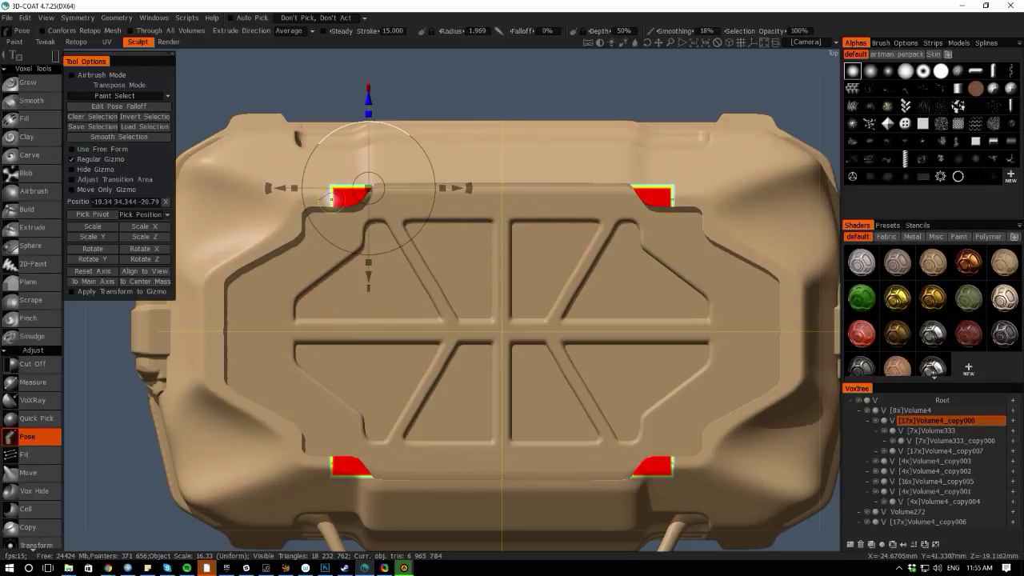
key(ctrl+z)
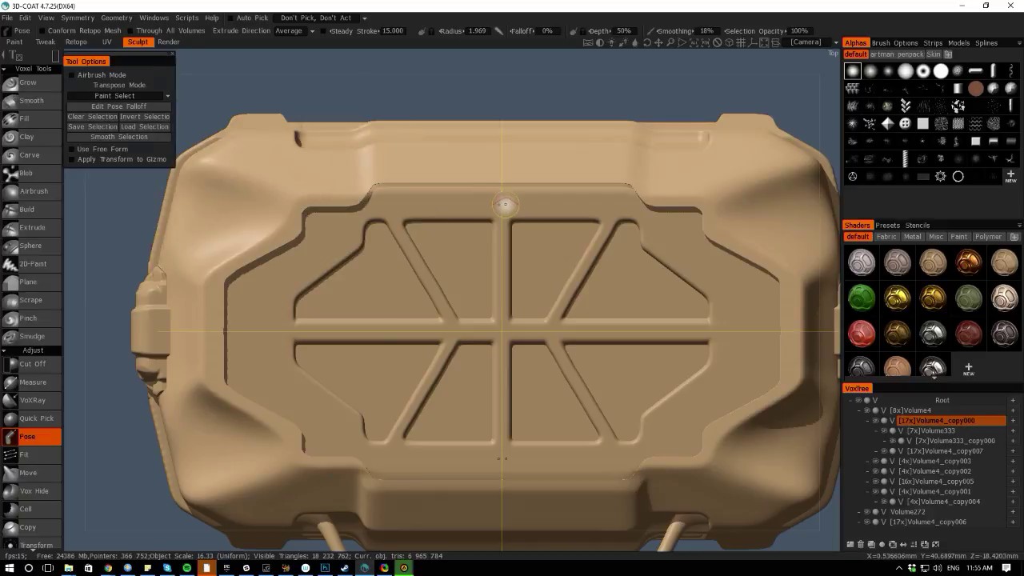
Select the mirrored lid strips along both long edges of the top panel and turn off Z-axis symmetry
drag(506, 211, 310, 184)
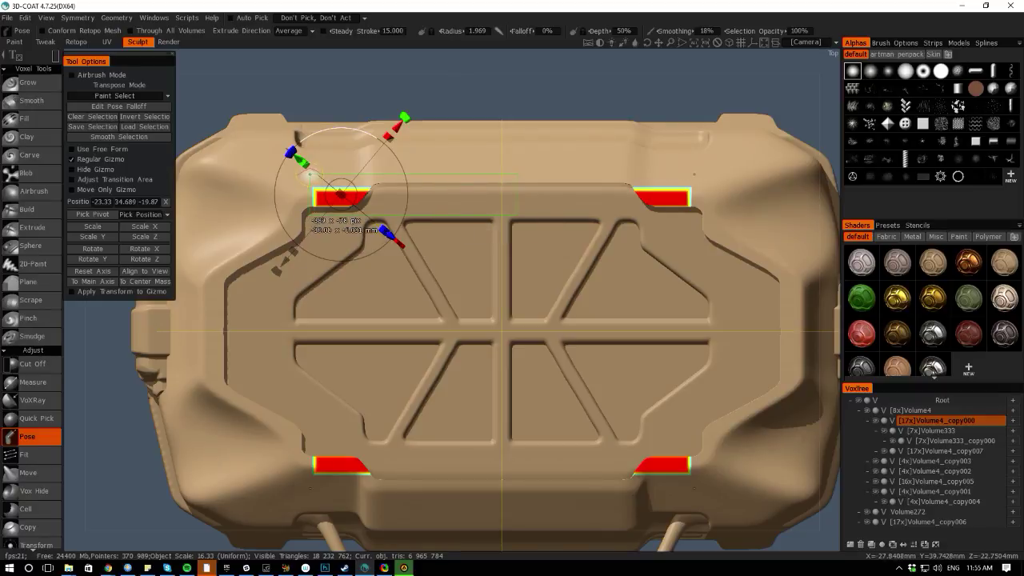
drag(310, 176, 311, 175)
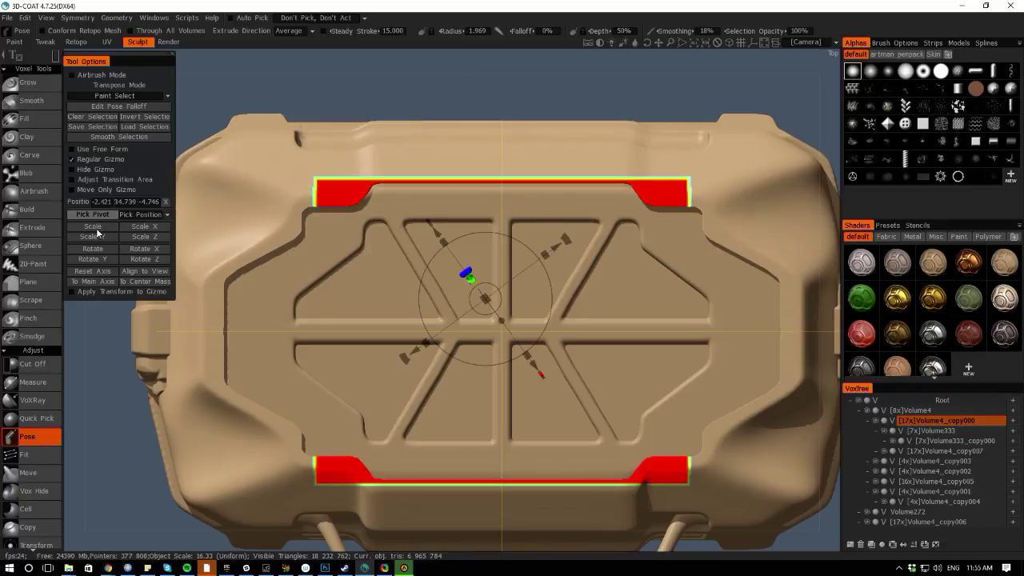
key(s)
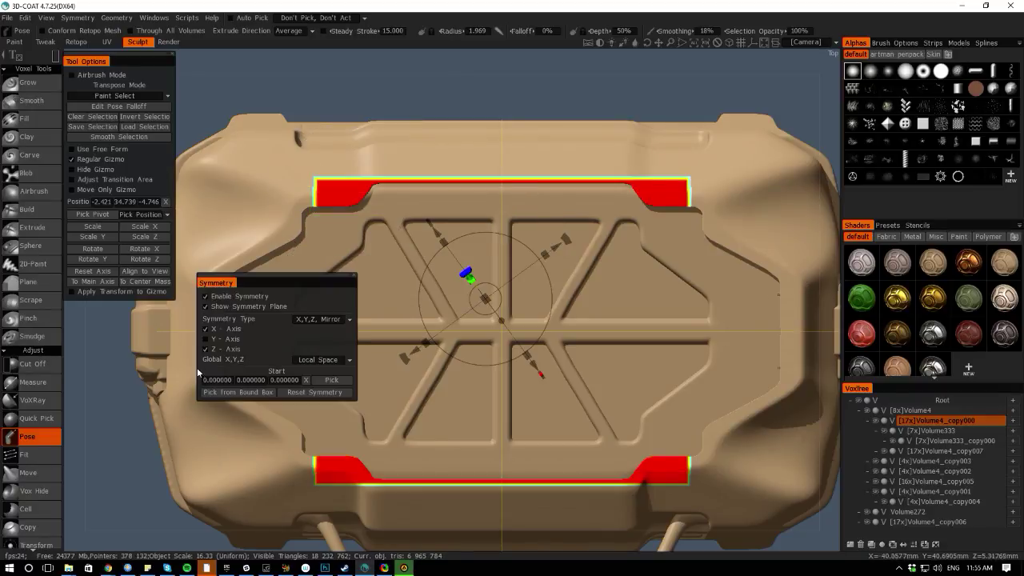
click(206, 349)
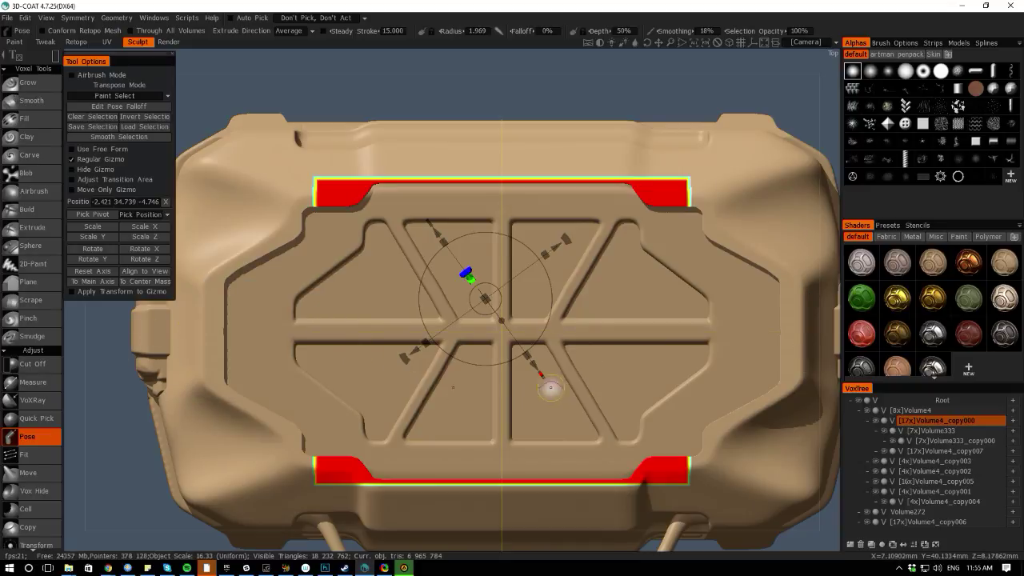
Select the strip along one long panel edge, reset the gizmo axes, centre it on the mass, and scale the strip inward along X
drag(517, 193, 334, 175)
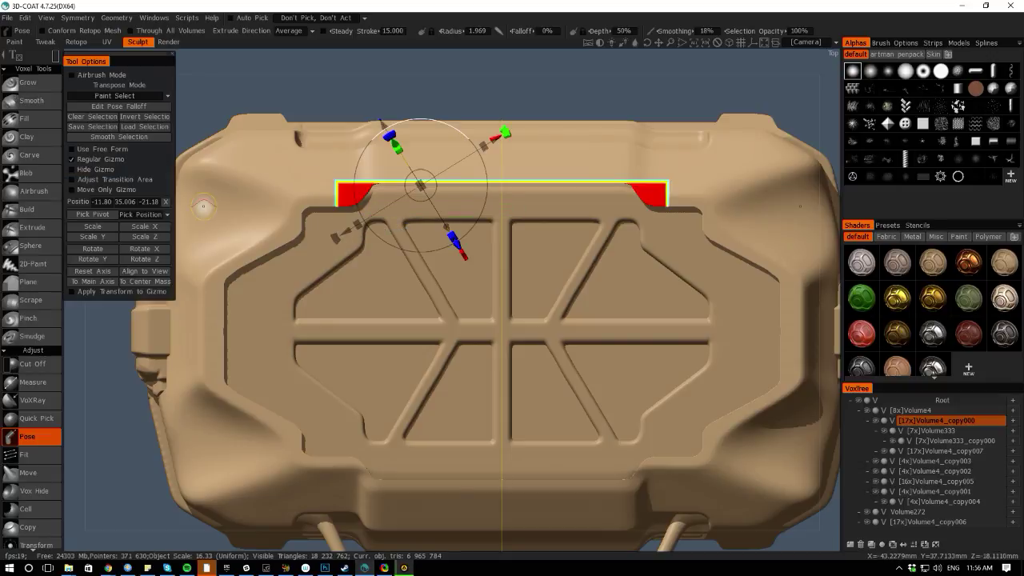
click(92, 281)
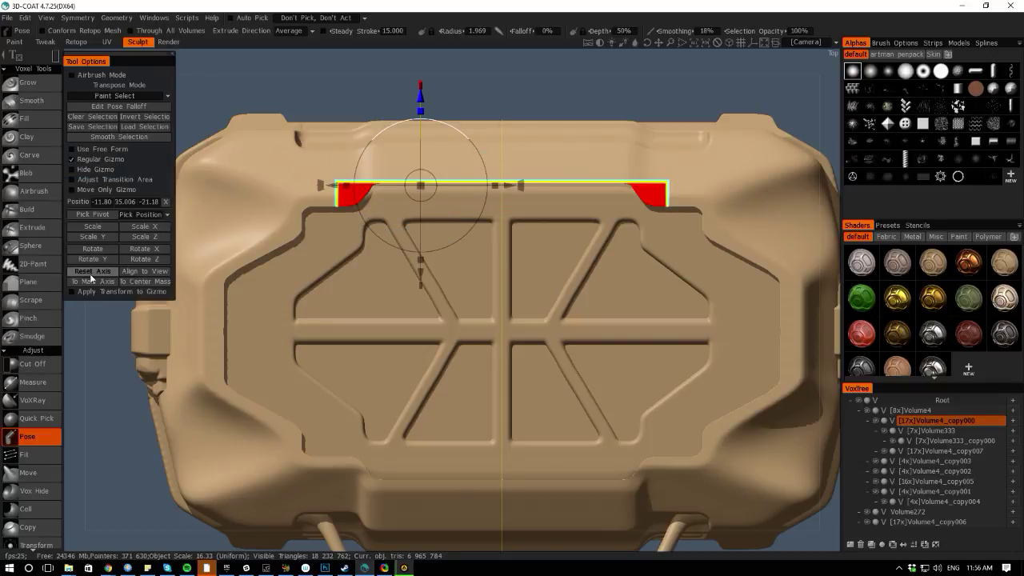
click(145, 282)
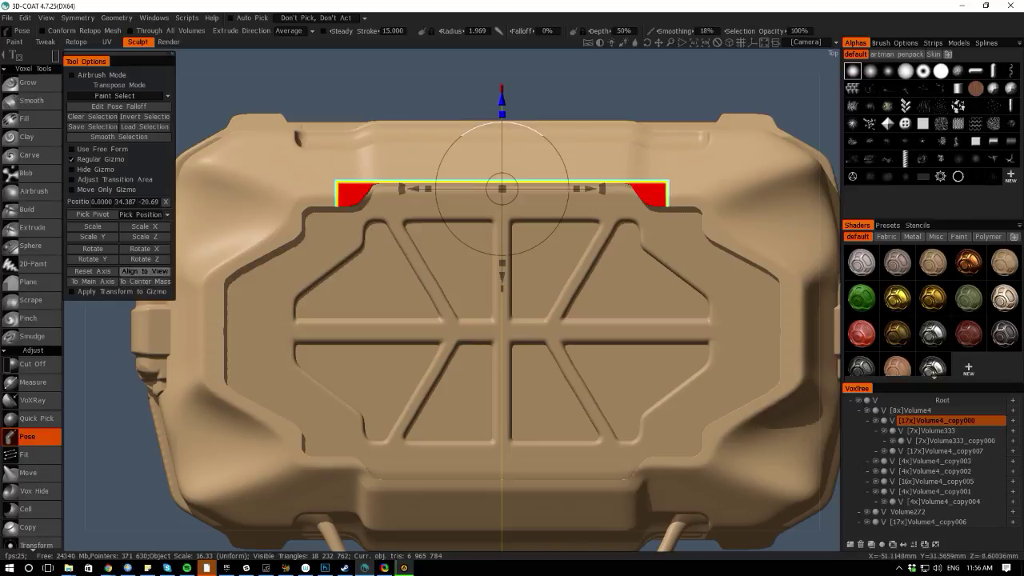
drag(422, 188, 504, 193)
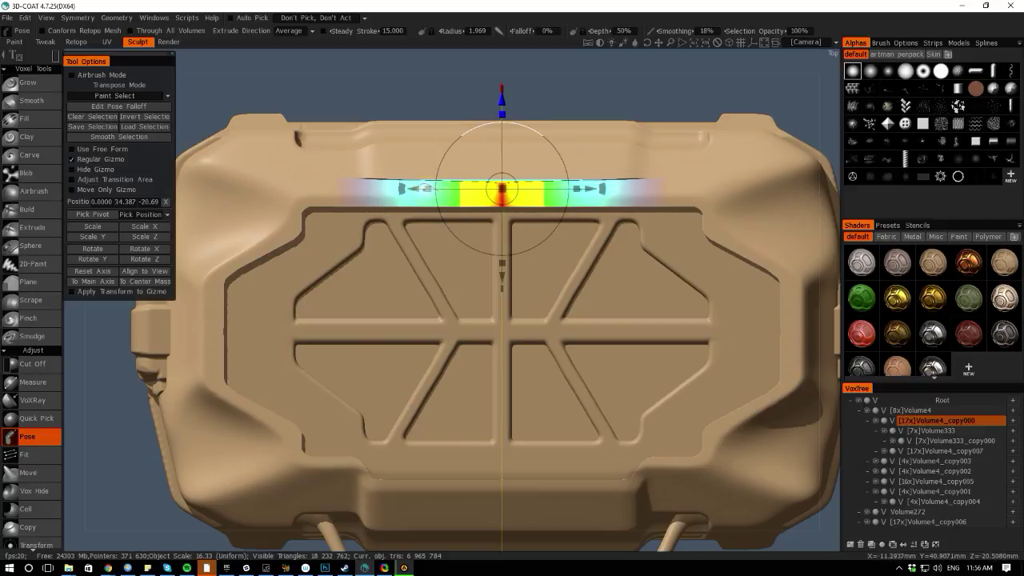
shift+drag(431, 189, 494, 190)
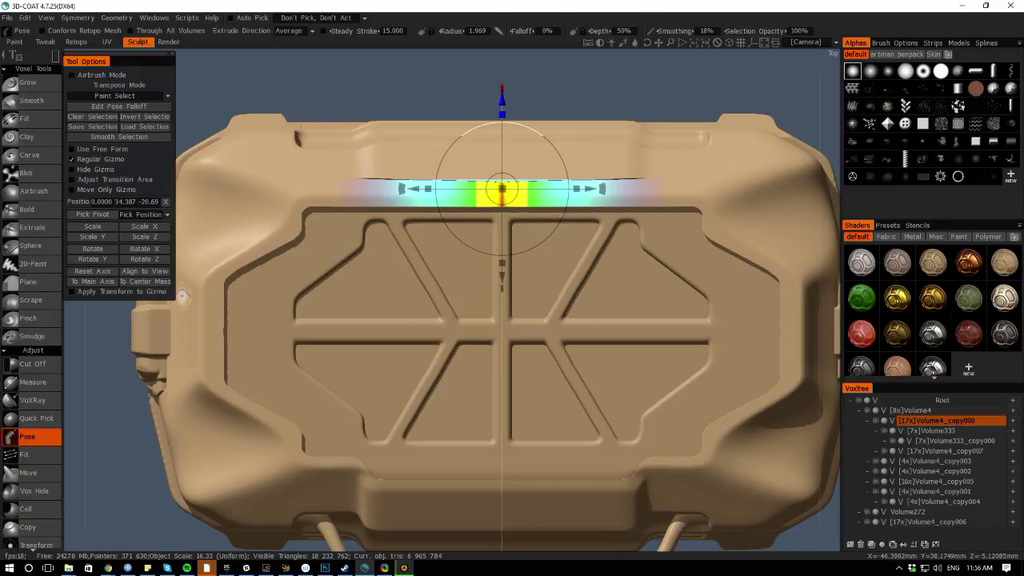
mouse_move(75, 411)
mouse_down()
mouse_move(71, 316)
mouse_move(173, 292)
mouse_move(236, 296)
mouse_move(203, 342)
mouse_move(212, 425)
mouse_move(262, 315)
mouse_move(202, 444)
mouse_move(217, 272)
mouse_move(247, 423)
mouse_move(418, 258)
mouse_up()
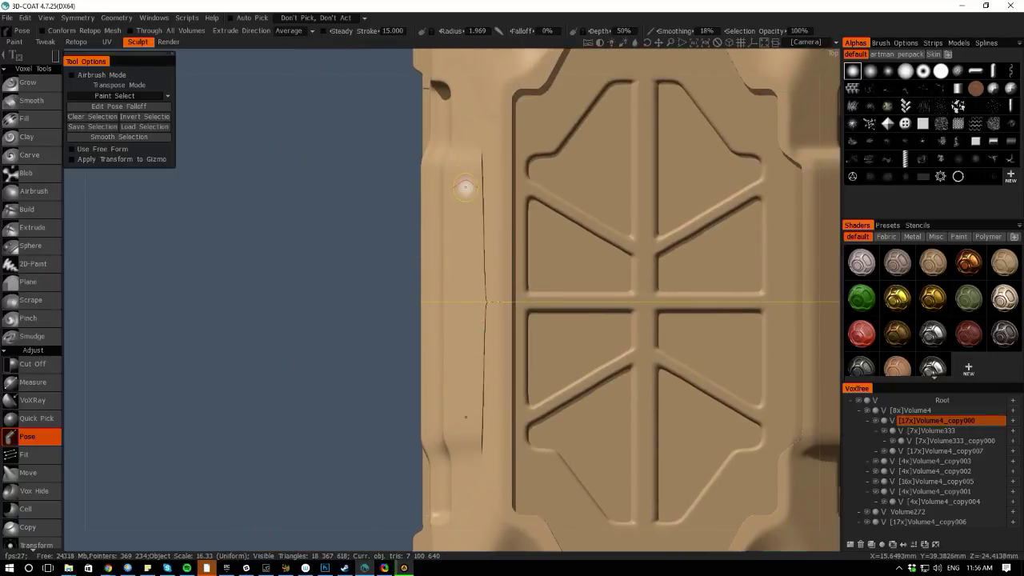
Scrape down the thin crease along the lid's long edge beside the top panel, using the Scrape tool with a 1.100 radius
drag(480, 171, 483, 237)
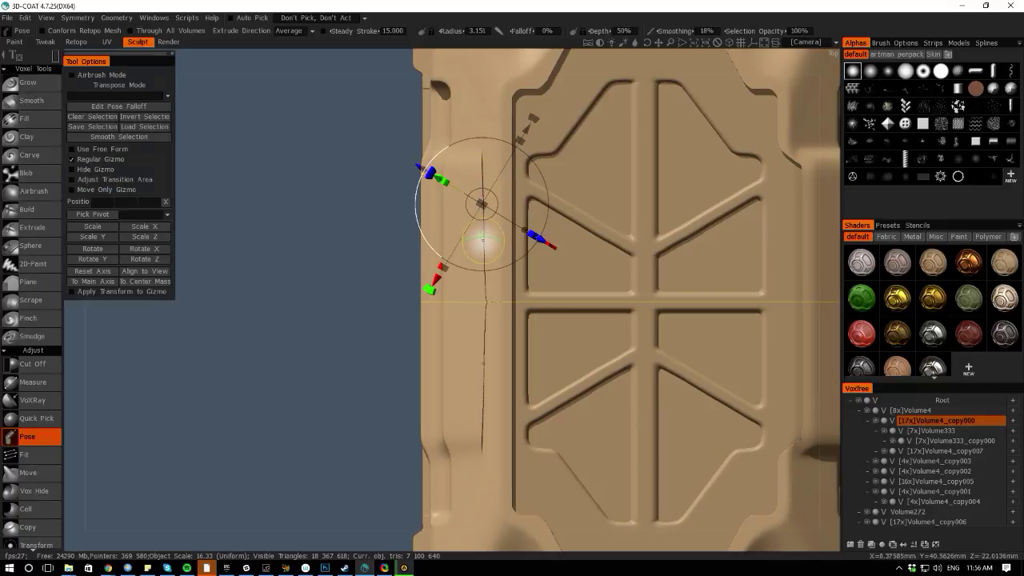
key(space)
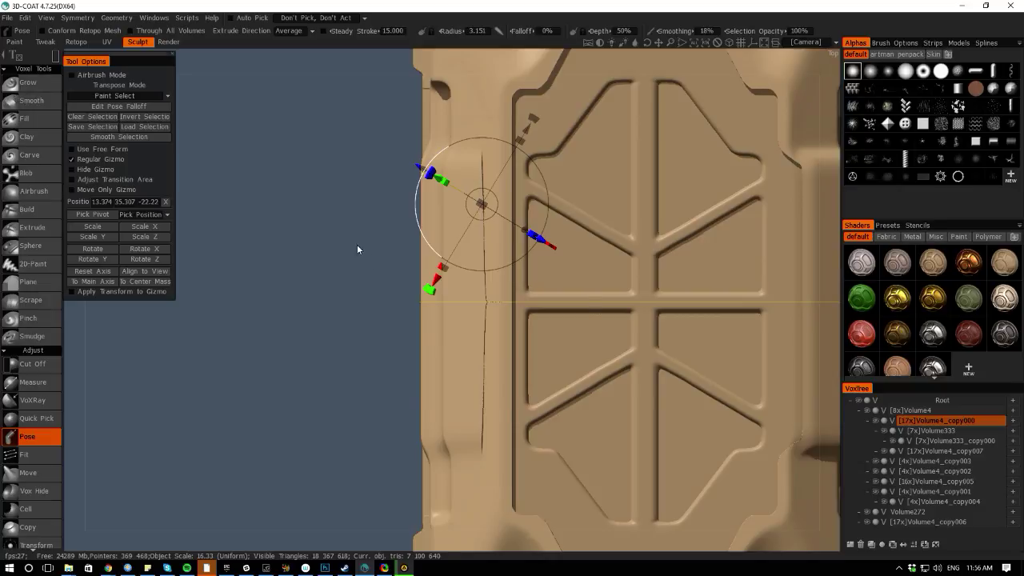
key(space)
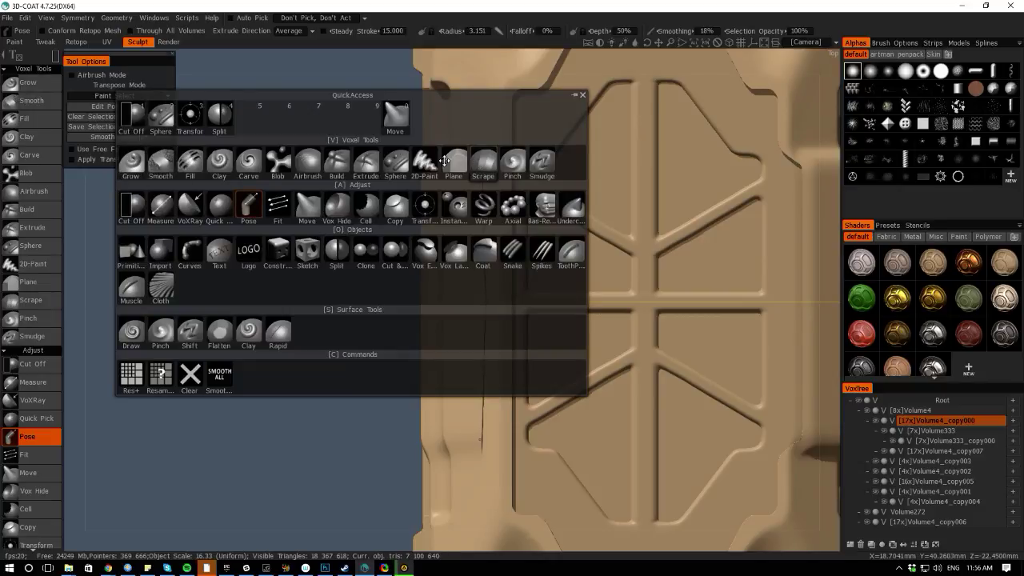
click(483, 164)
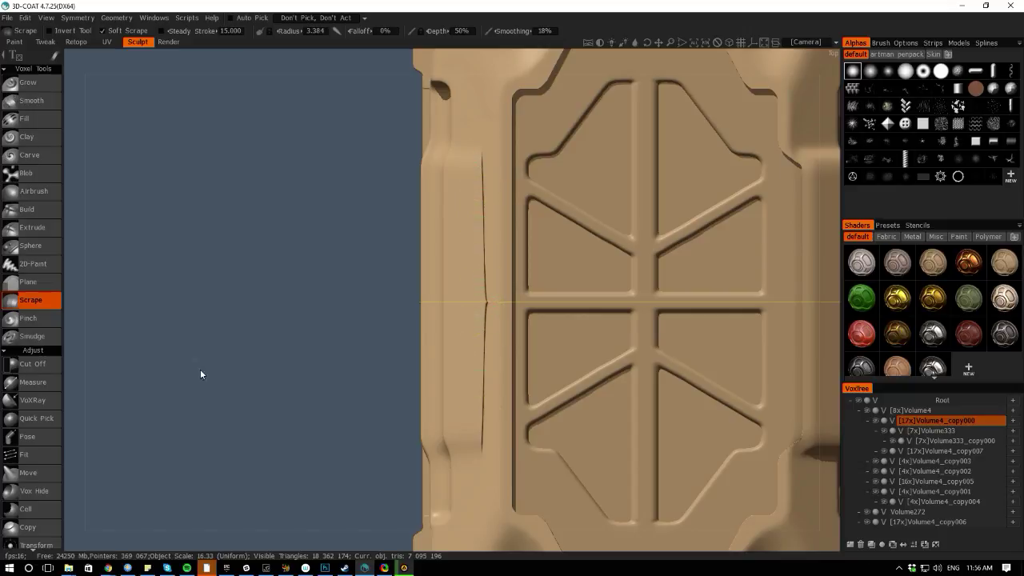
drag(73, 414, 130, 370)
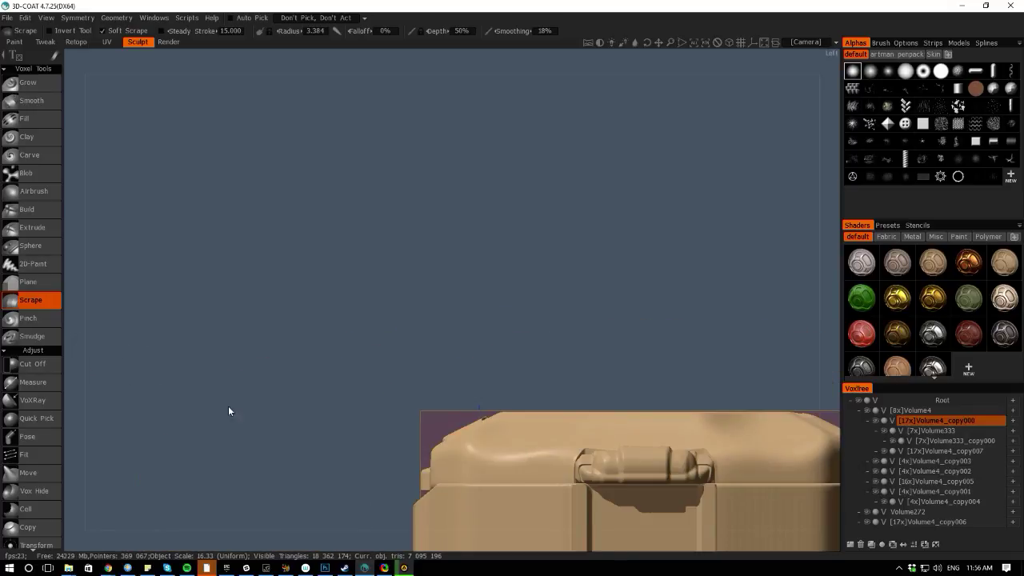
drag(228, 406, 264, 406)
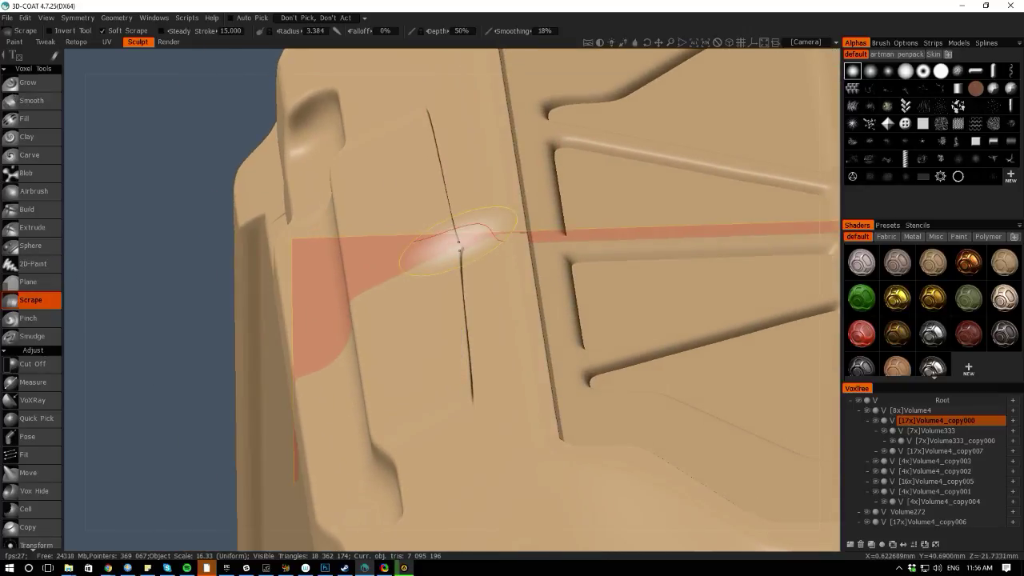
right_drag(459, 241, 459, 245)
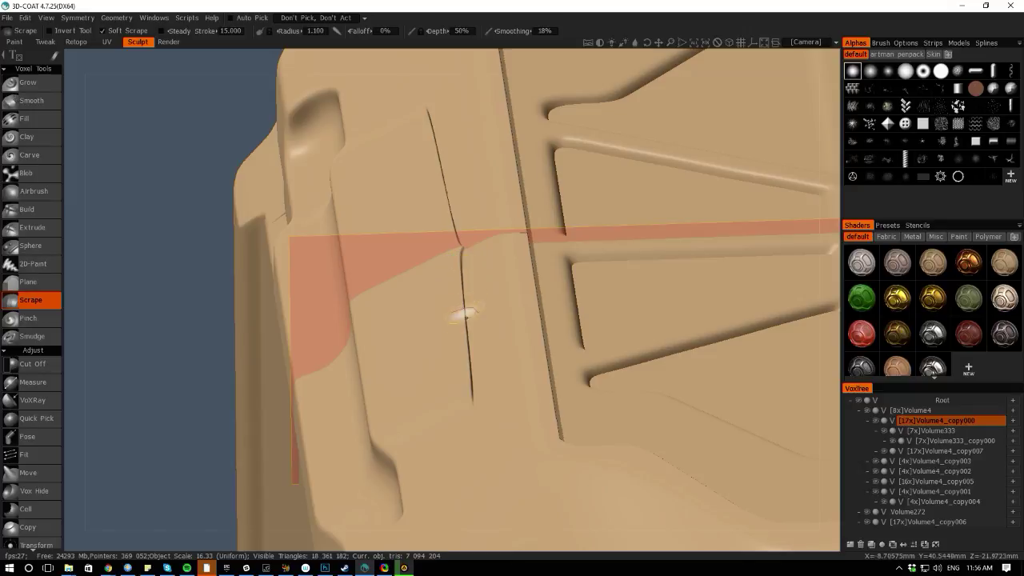
mouse_move(462, 276)
middle_down()
mouse_move(467, 320)
mouse_move(461, 285)
middle_up()
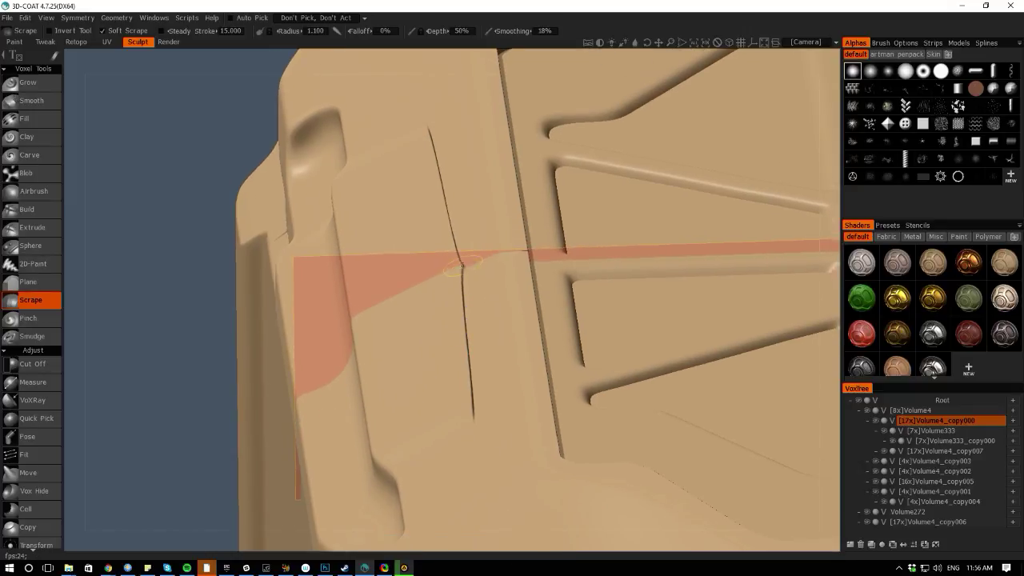
click(461, 287)
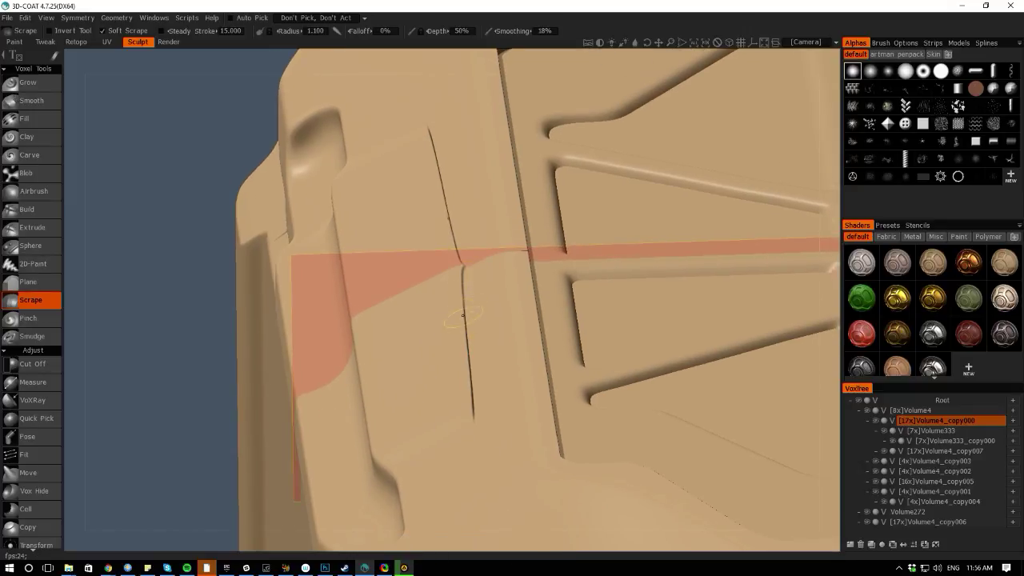
Scrape the remaining ridge along the lid's long edge from above with a 2.328 radius and 37% depth
right_drag(144, 238, 58, 118)
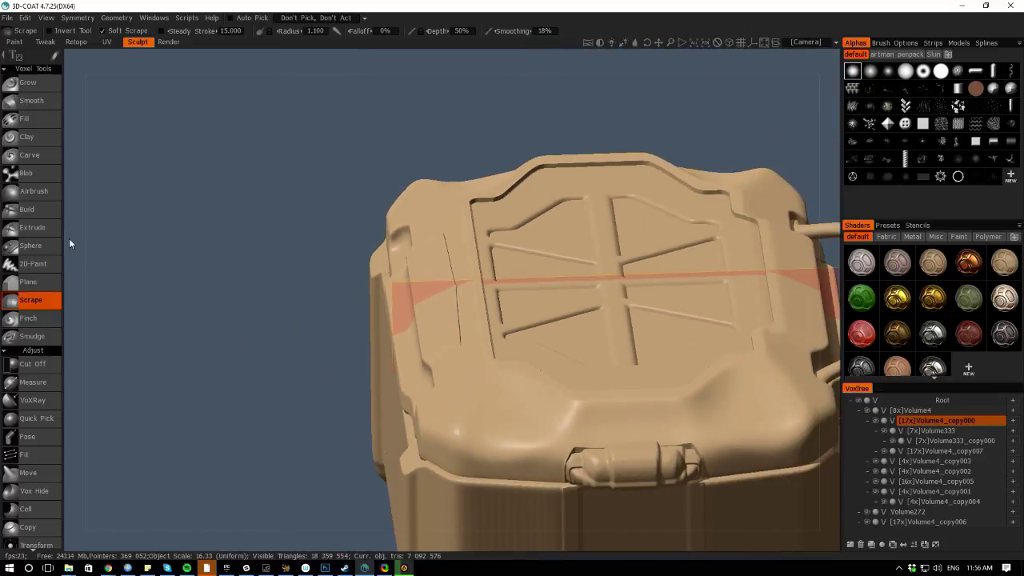
mouse_move(69, 243)
mouse_down()
mouse_move(192, 372)
mouse_move(91, 401)
mouse_move(112, 352)
mouse_up()
middle_drag(376, 434, 424, 434)
scroll(373, 328, up, 7)
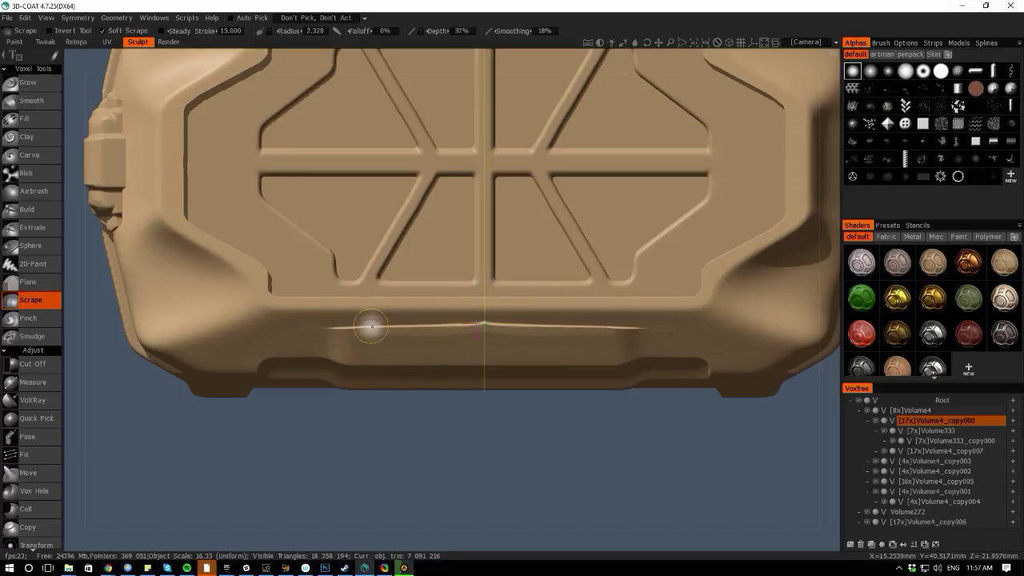
right_click(365, 325)
Soften the crease along the lid's long edge with Fill strokes, raising the depth to 80% at a 2.328 radius
key(minus)
key(space)
key(space)
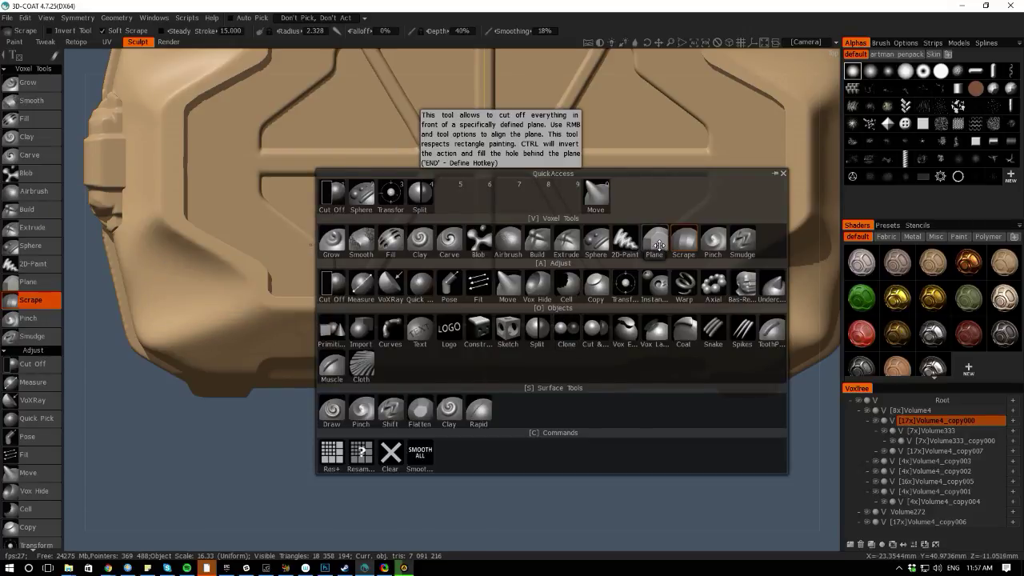
click(389, 239)
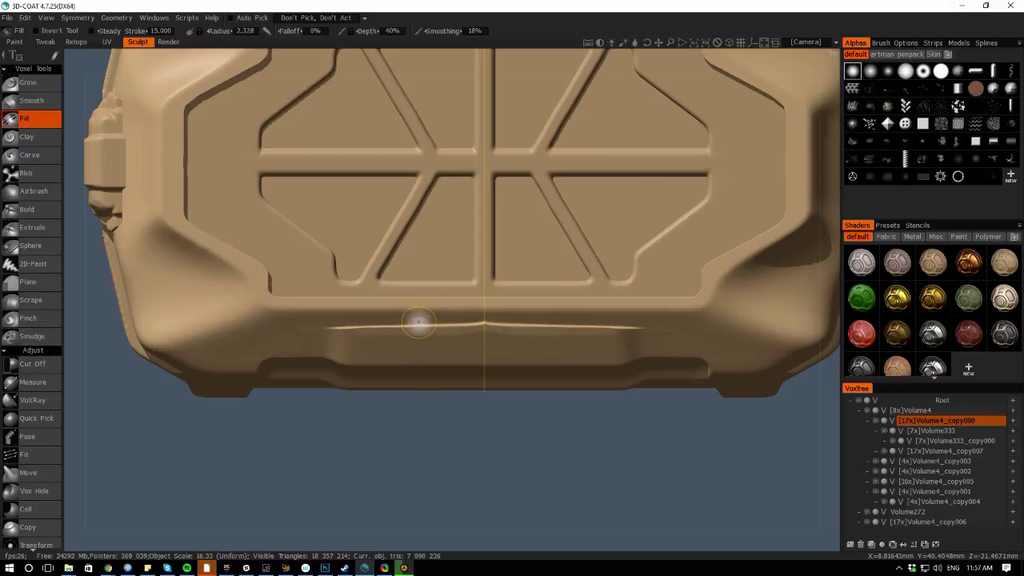
drag(414, 319, 357, 329)
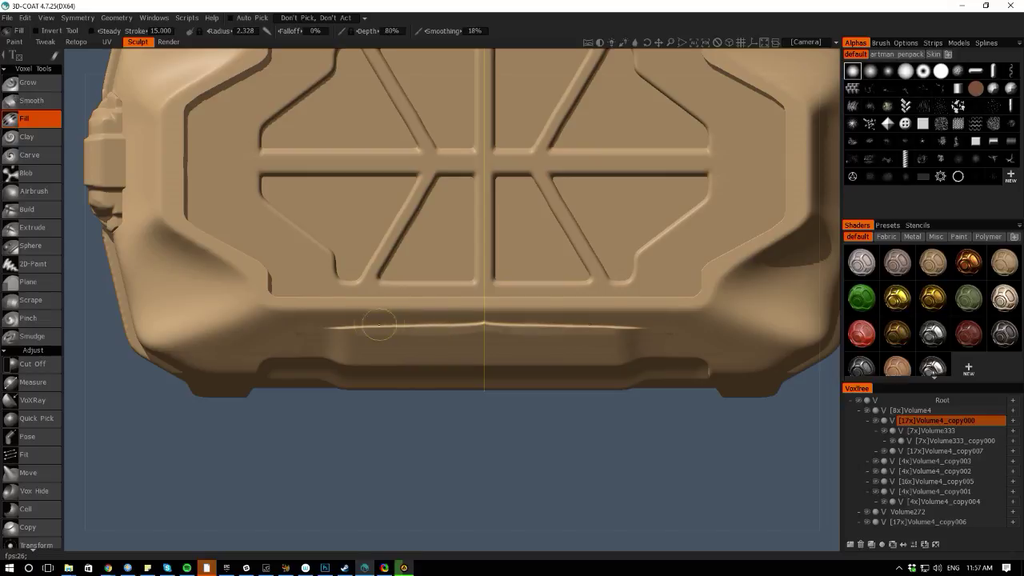
drag(358, 329, 459, 327)
mouse_move(447, 512)
mouse_down()
mouse_move(453, 541)
mouse_move(447, 482)
mouse_move(469, 505)
mouse_move(517, 506)
mouse_move(507, 459)
mouse_move(430, 482)
mouse_move(413, 504)
mouse_move(393, 475)
mouse_up()
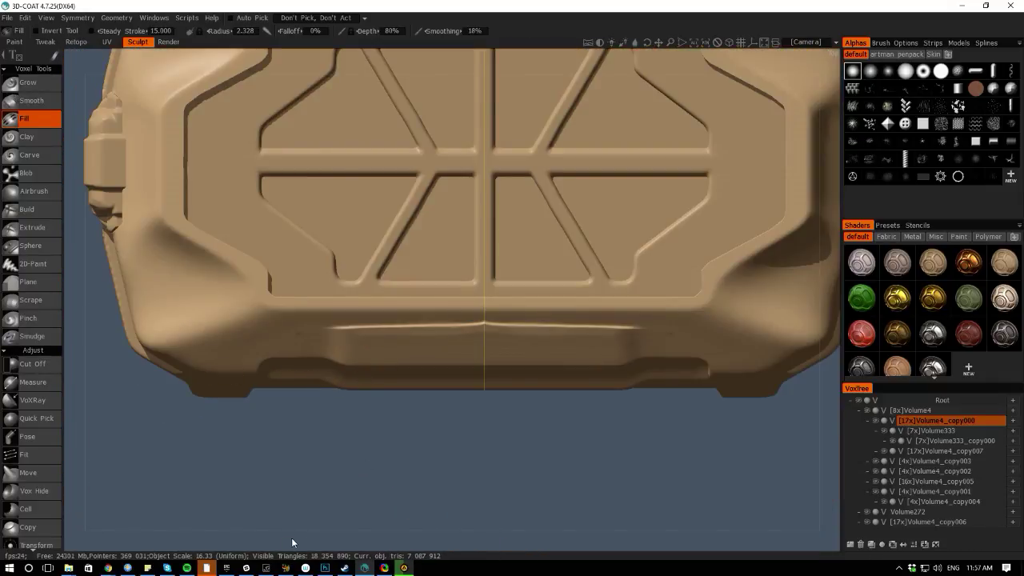
Select a thin strip just outside the crease along the lid's long edge with the Pose tool, and reset the gizmo axes
drag(293, 543, 342, 370)
key(space)
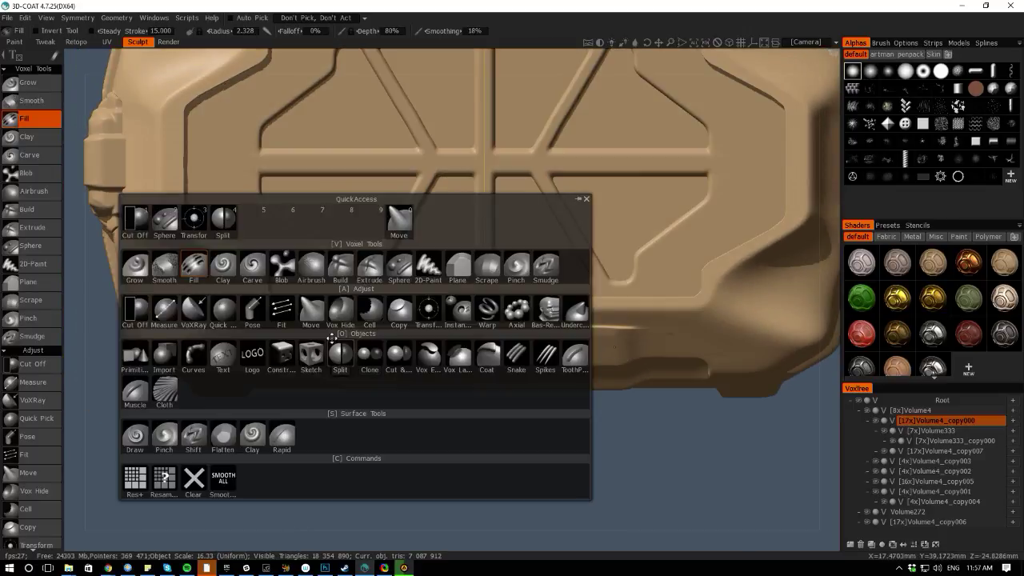
click(252, 310)
drag(636, 333, 281, 355)
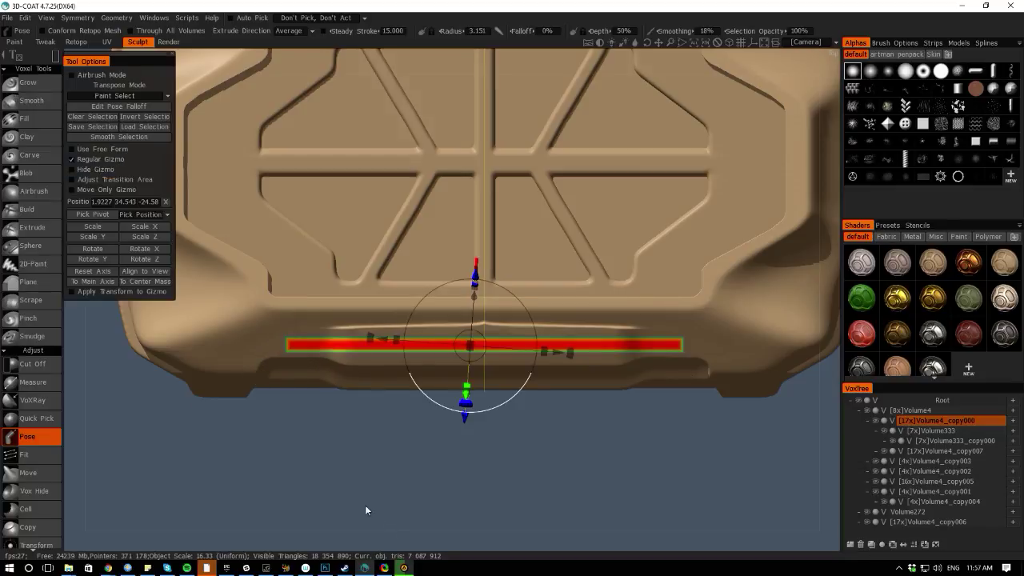
drag(366, 510, 448, 376)
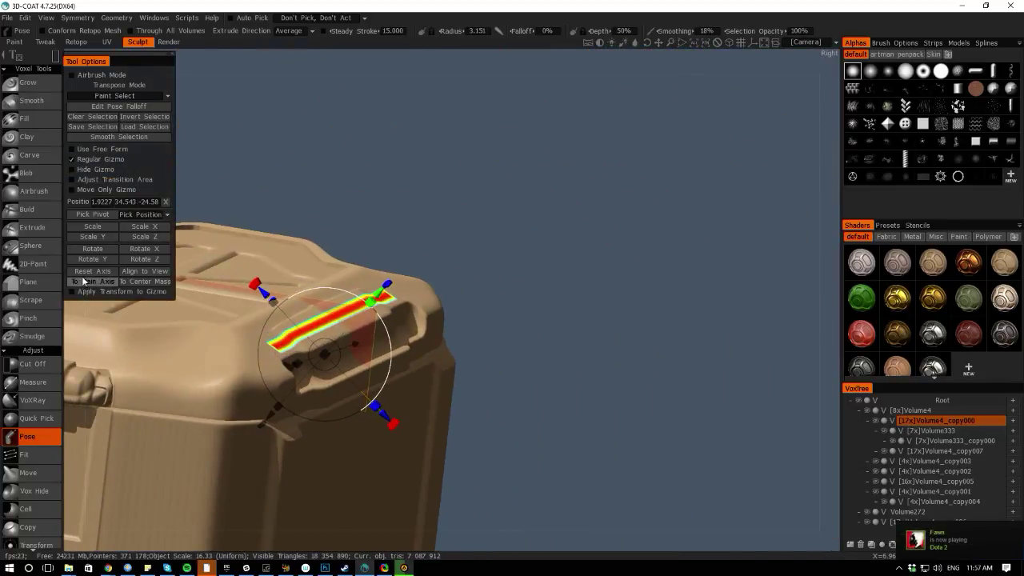
click(83, 281)
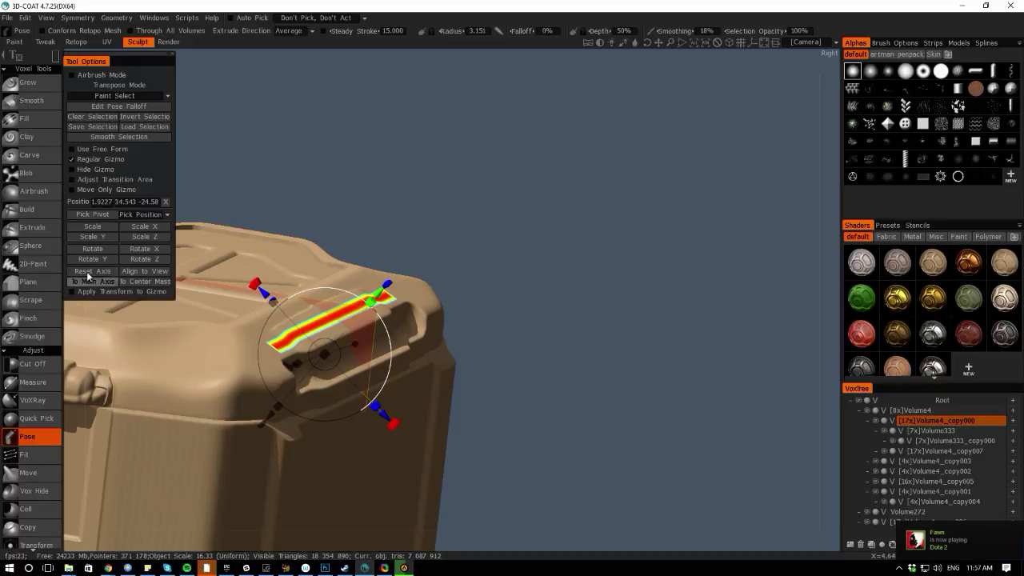
click(85, 278)
Raise the Pose gizmo onto the selected strip in side view and tilt it parallel to the lid's slope
drag(531, 534, 504, 421)
middle_drag(604, 395, 635, 424)
right_drag(635, 424, 519, 429)
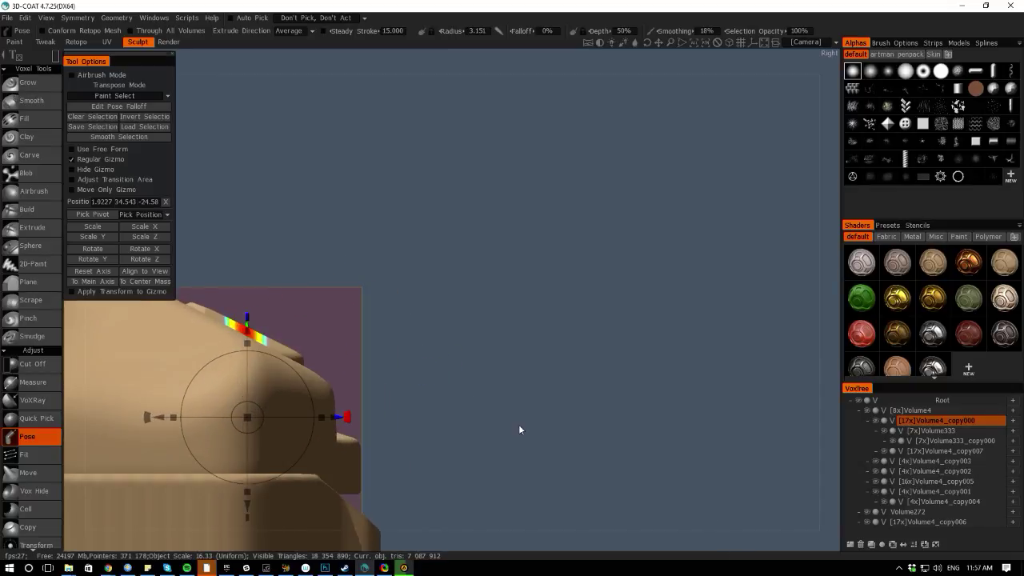
middle_drag(558, 395, 602, 382)
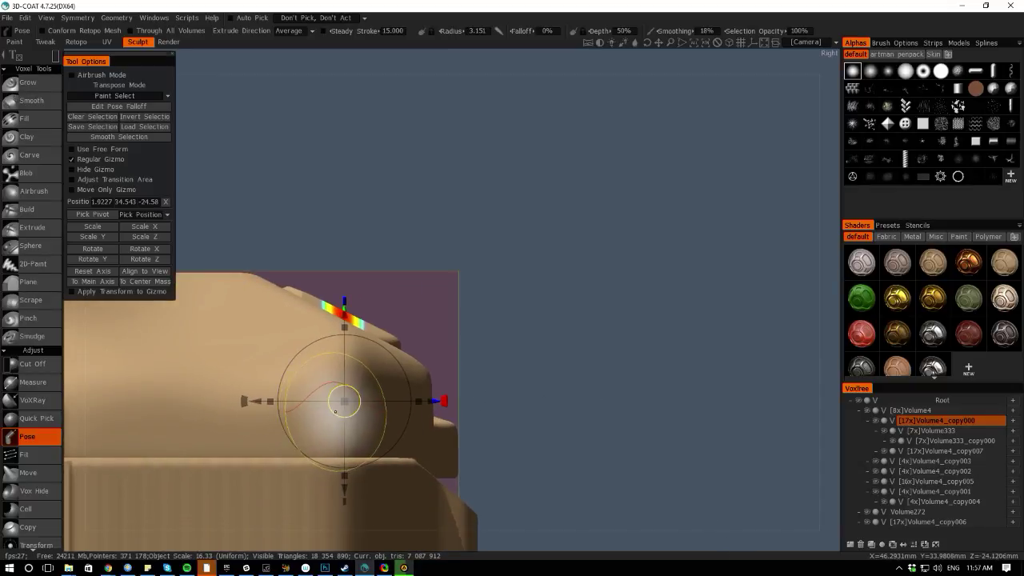
drag(344, 400, 344, 310)
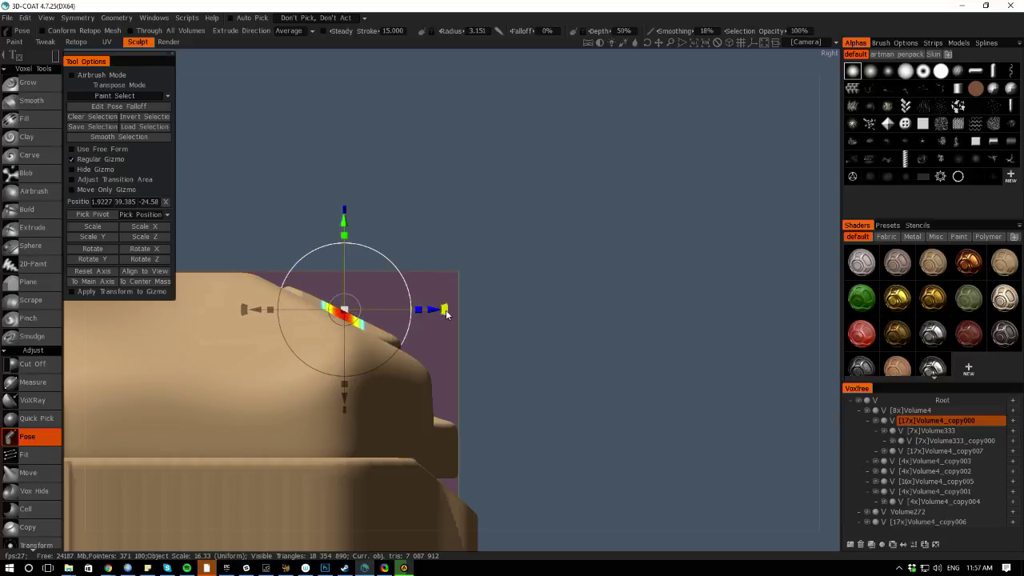
drag(444, 312, 441, 357)
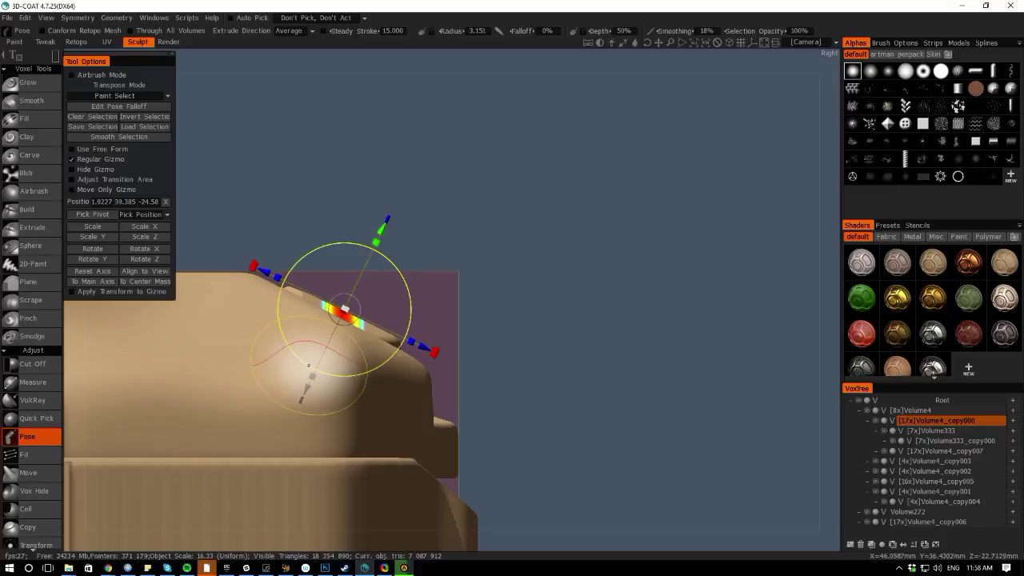
Slide the selected strip up the slope towards the top panel, and fine-tune its tilt and depth against the lid surface
drag(308, 389, 306, 388)
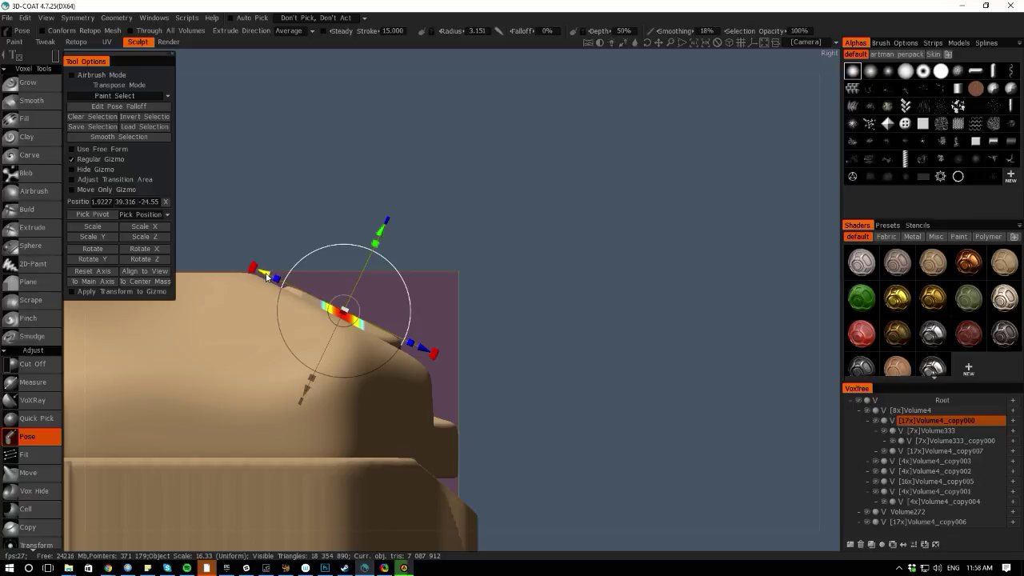
drag(267, 277, 189, 242)
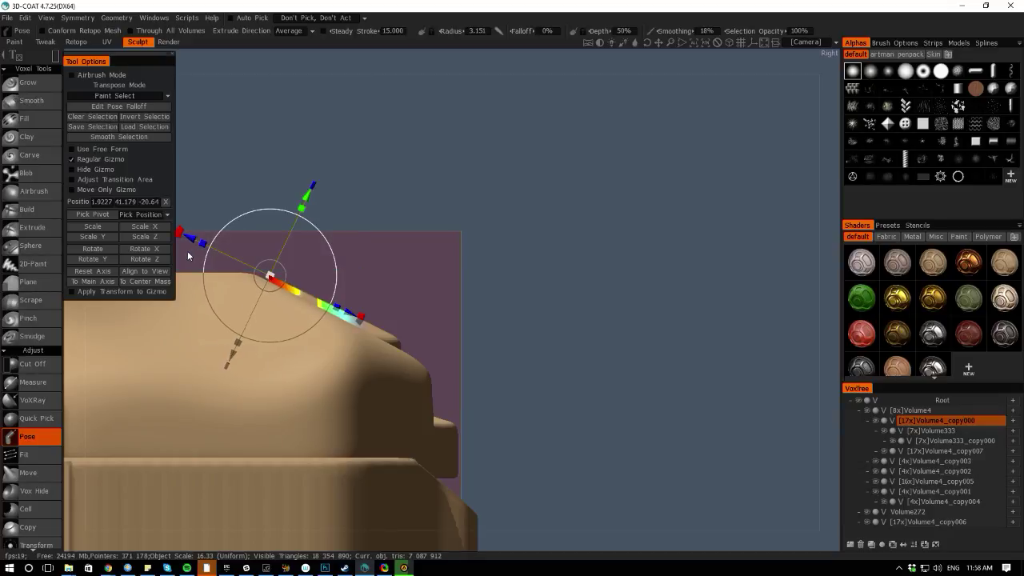
middle_drag(235, 172, 309, 173)
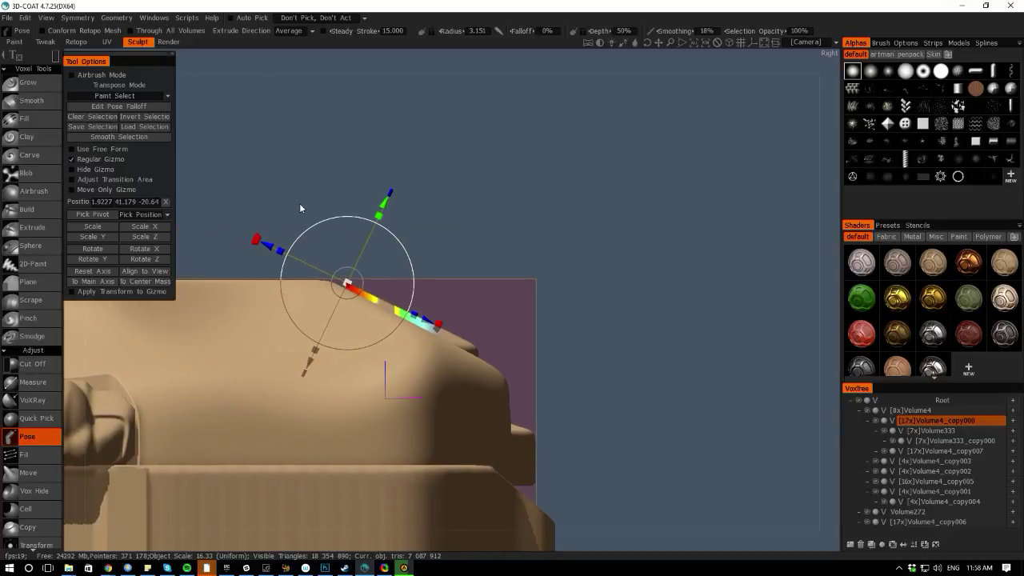
right_drag(299, 204, 345, 292)
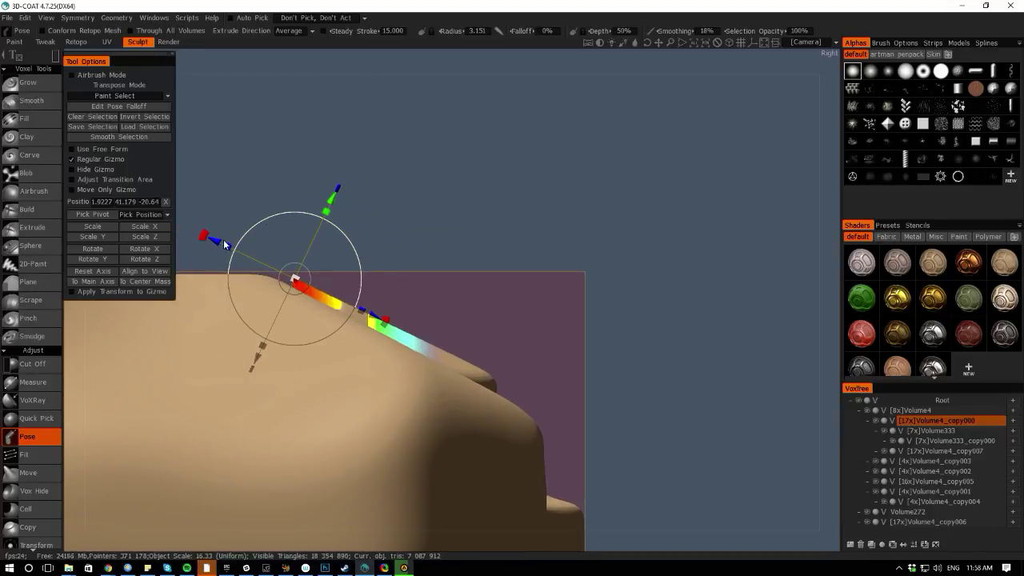
drag(205, 237, 199, 247)
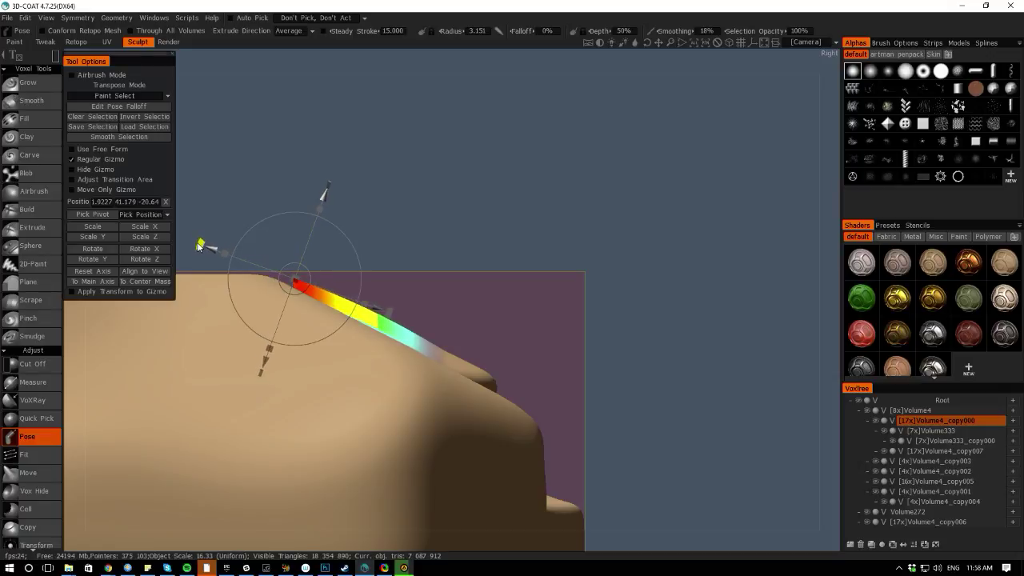
drag(264, 361, 261, 369)
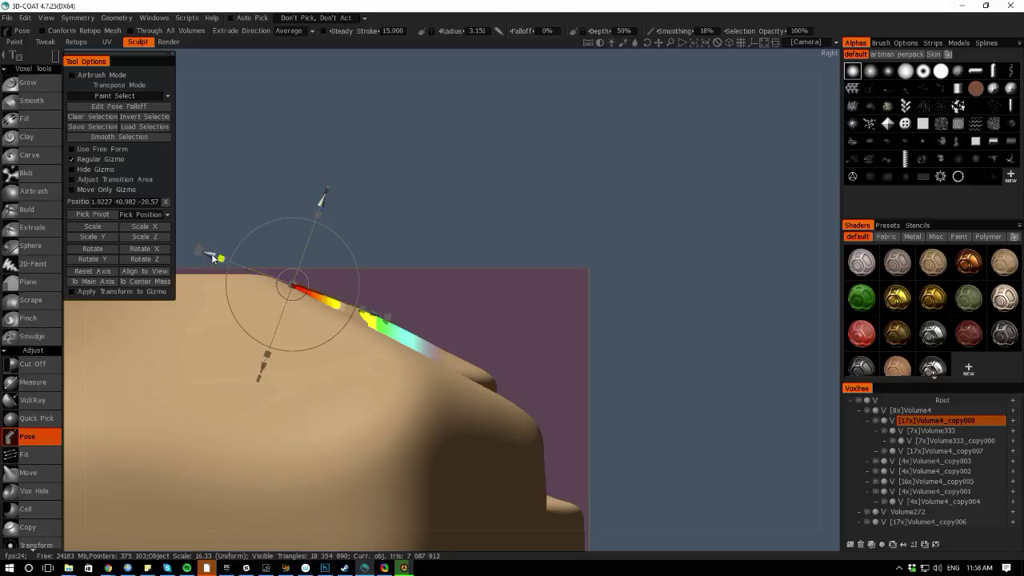
drag(201, 253, 197, 252)
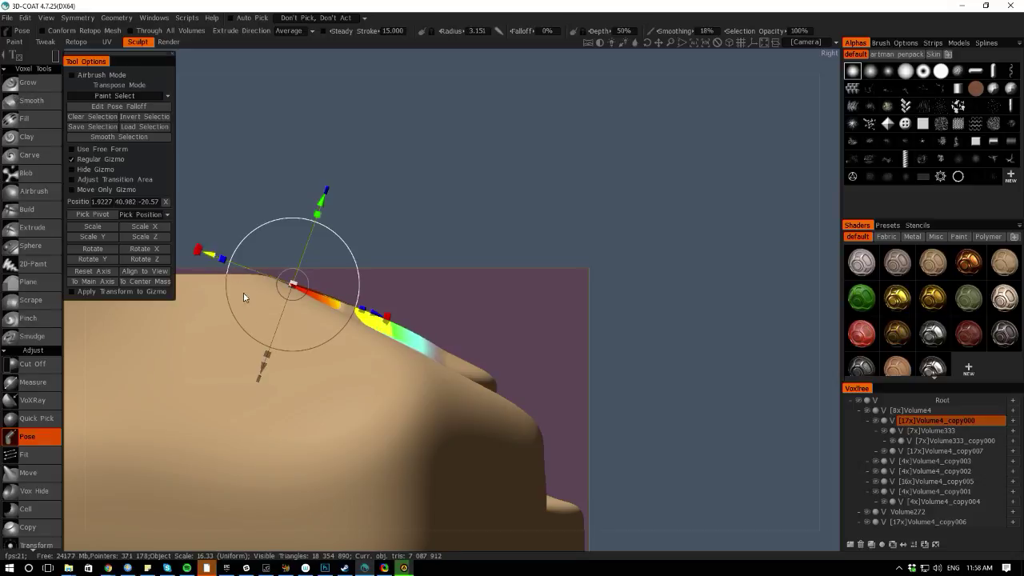
drag(261, 360, 261, 366)
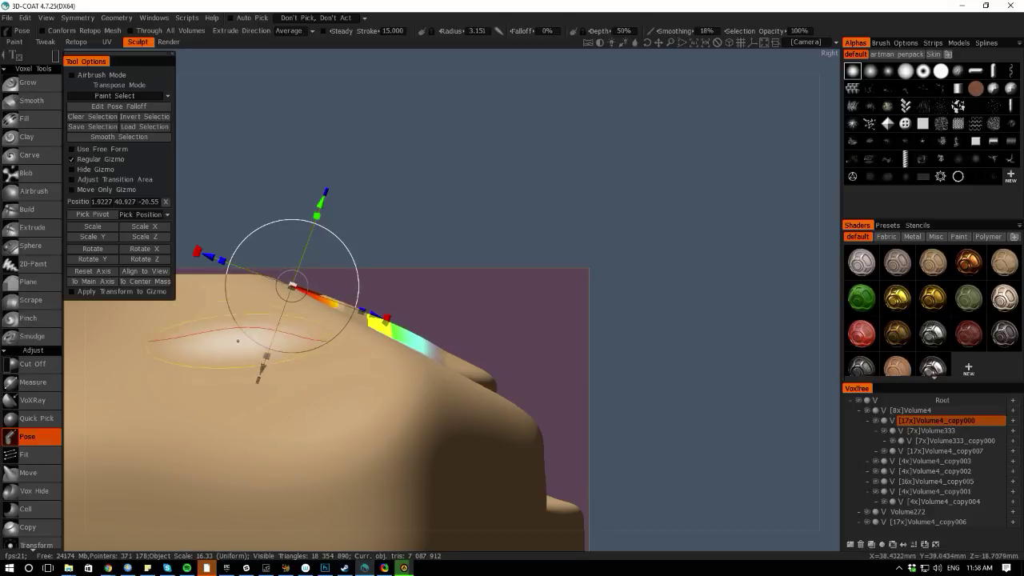
Slide the strip farther towards the top panel, and adjust its height and tilt until it covers the gap in the slope
mouse_move(82, 331)
alt+mouse_down()
mouse_move(64, 373)
mouse_move(71, 338)
alt+mouse_up()
scroll(70, 337, down, 5)
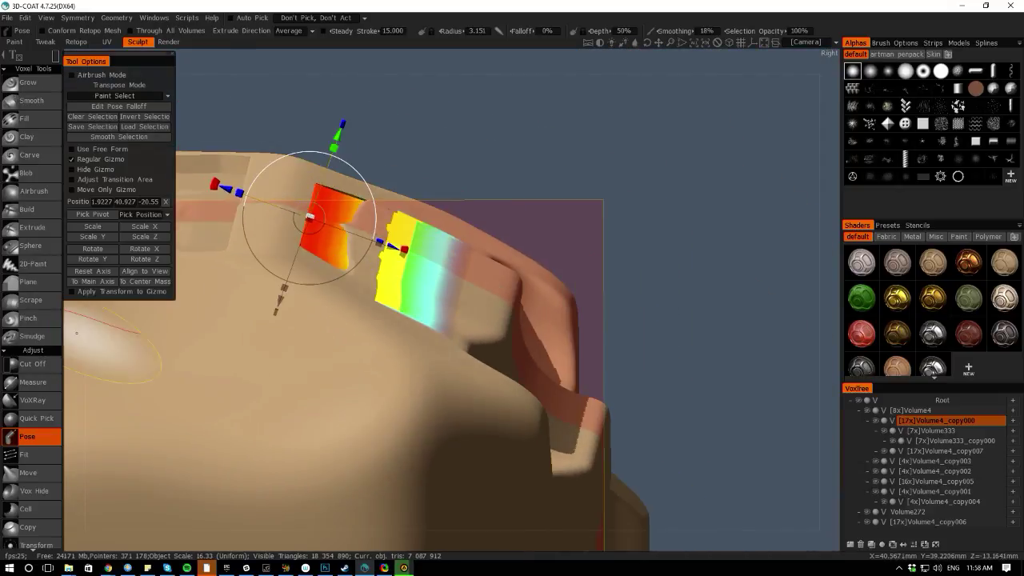
drag(238, 195, 217, 186)
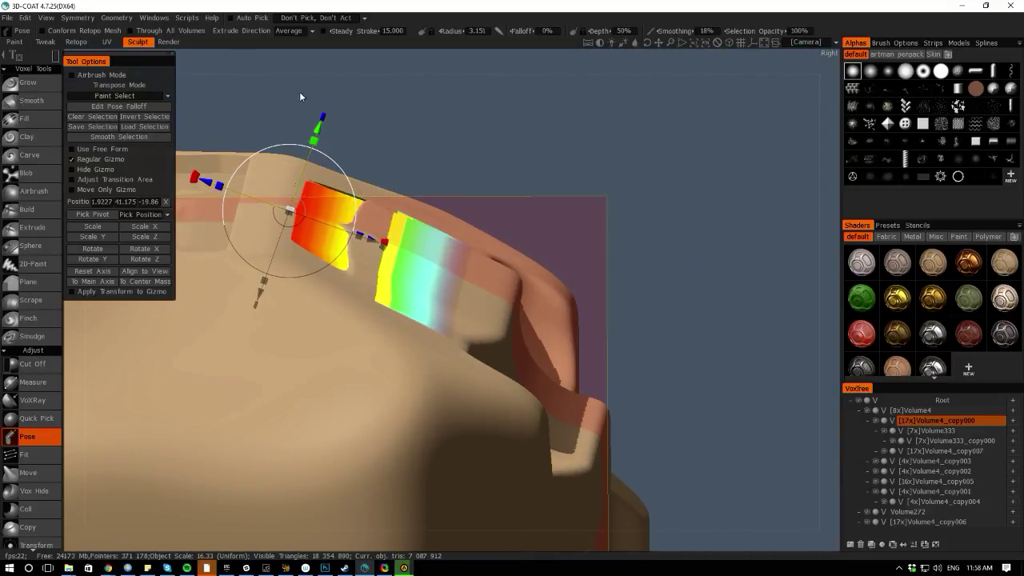
drag(316, 137, 316, 129)
drag(194, 173, 192, 177)
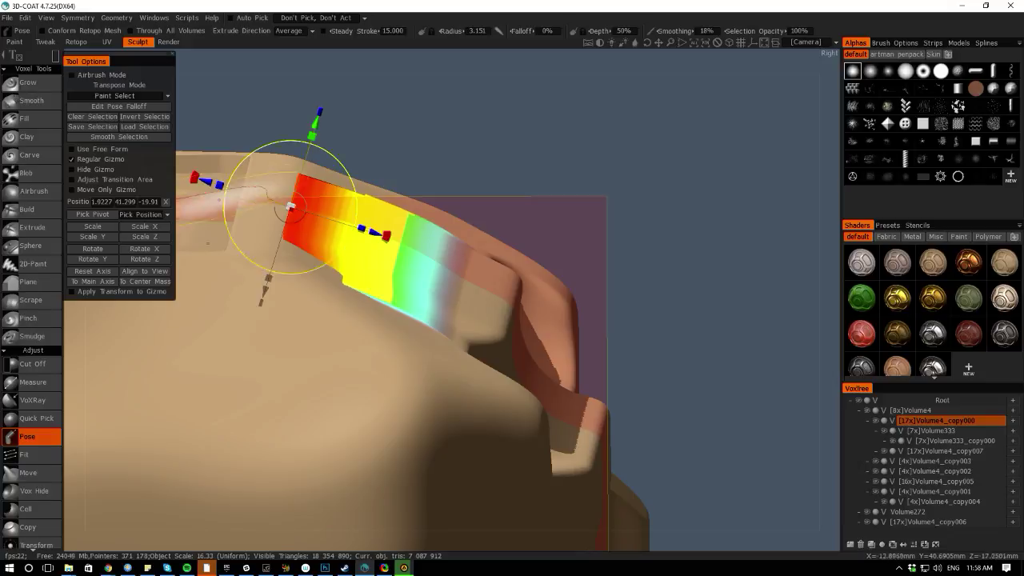
drag(266, 287, 264, 289)
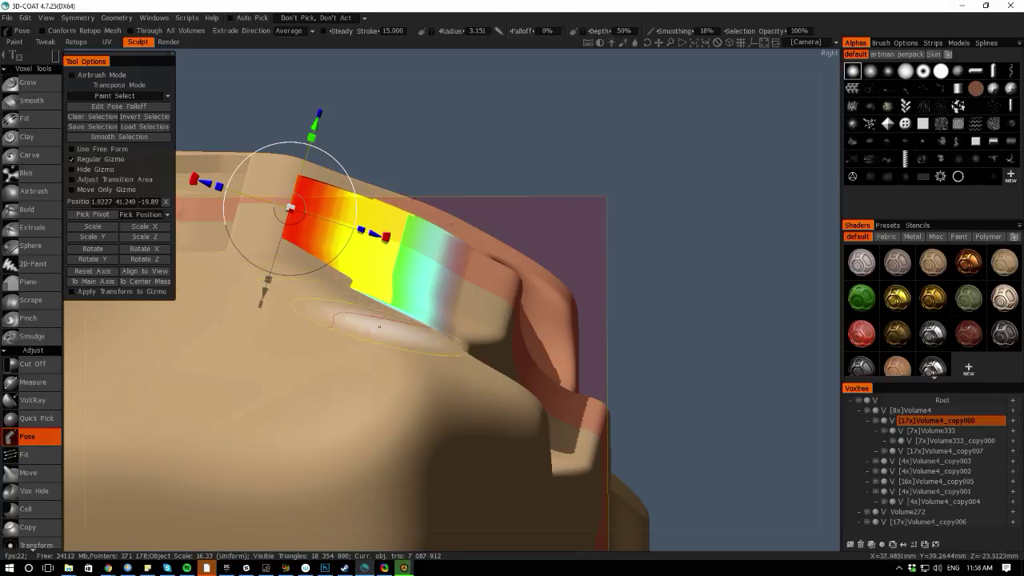
Clear the Pose selection on the strip along the lid's long edge to apply its new position
drag(832, 364, 818, 447)
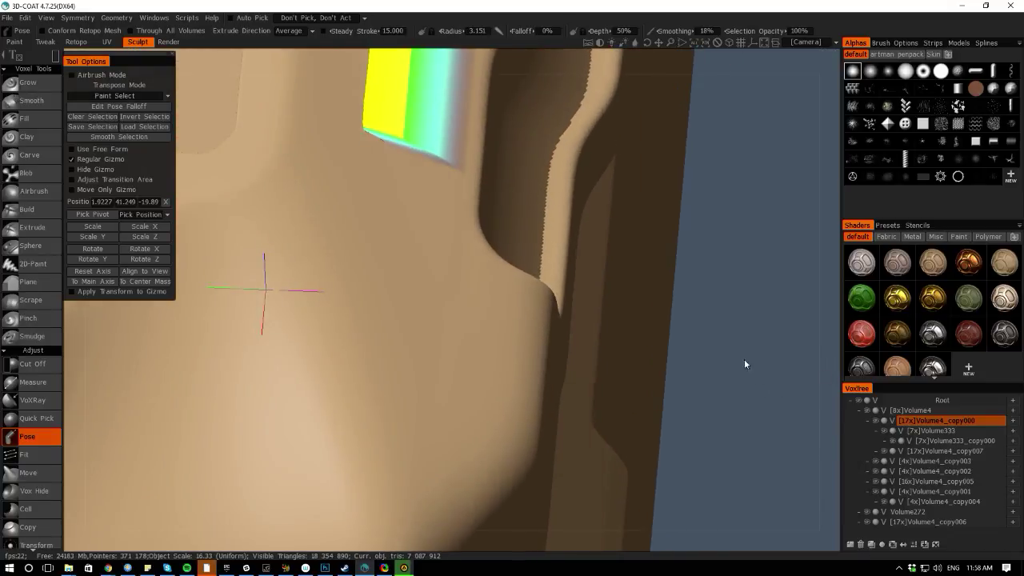
right_drag(743, 359, 496, 189)
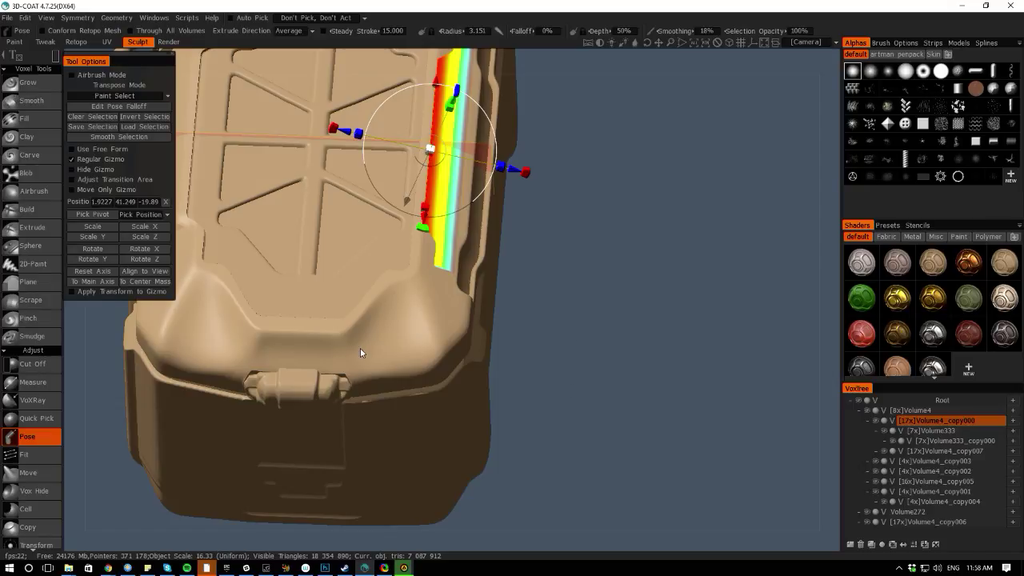
key(ctrl+d)
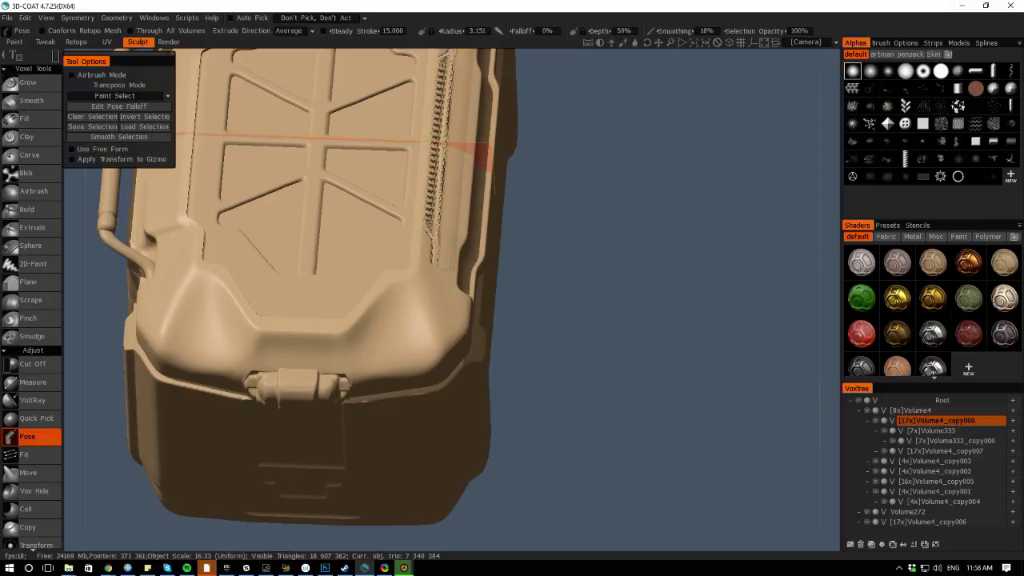
Examine the moved strip and its seam beside the top panel from several angles, along the whole length of the lid
drag(826, 316, 808, 412)
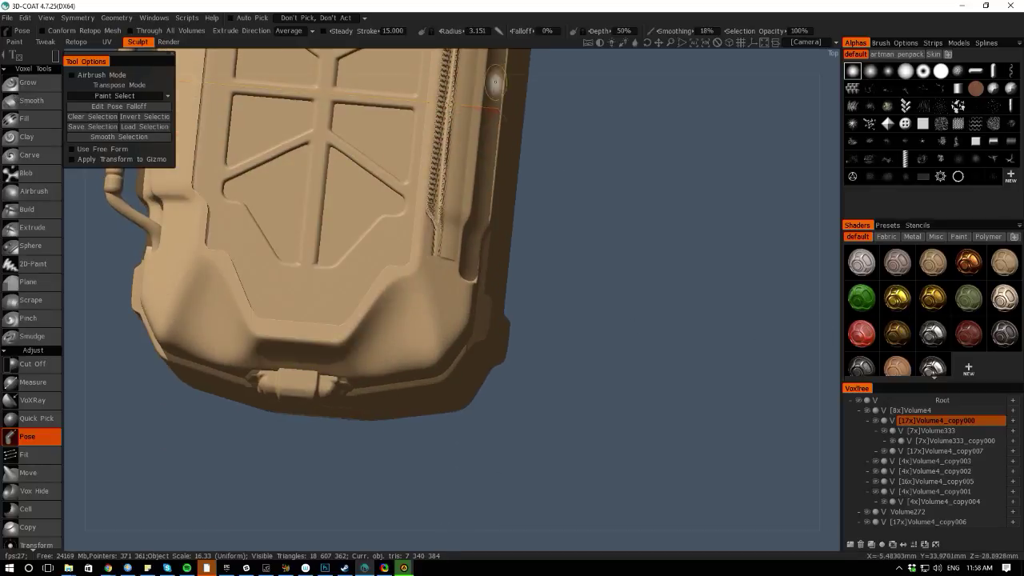
key(5)
drag(384, 74, 333, 504)
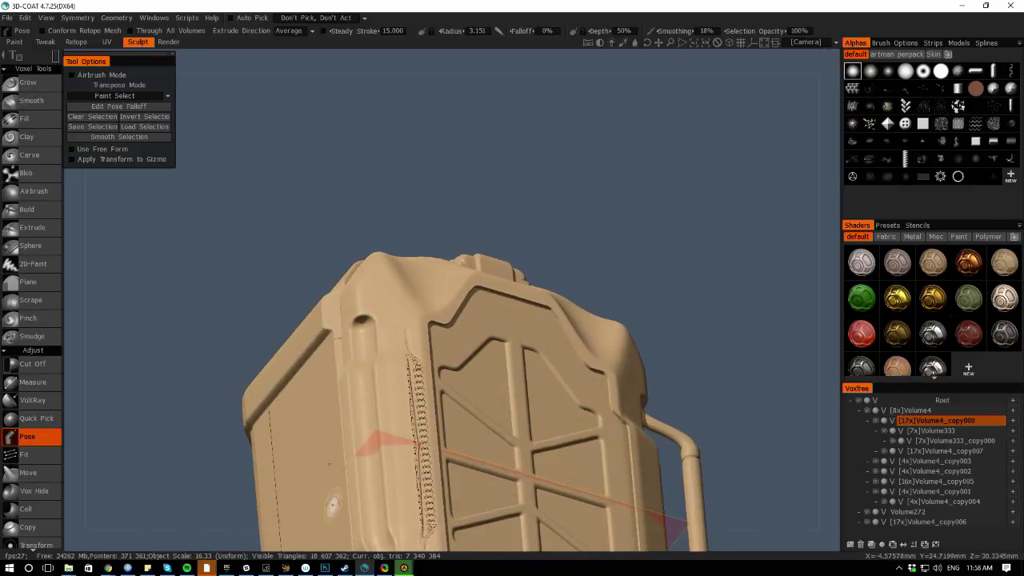
drag(218, 328, 136, 273)
drag(78, 287, 357, 349)
drag(105, 306, 364, 325)
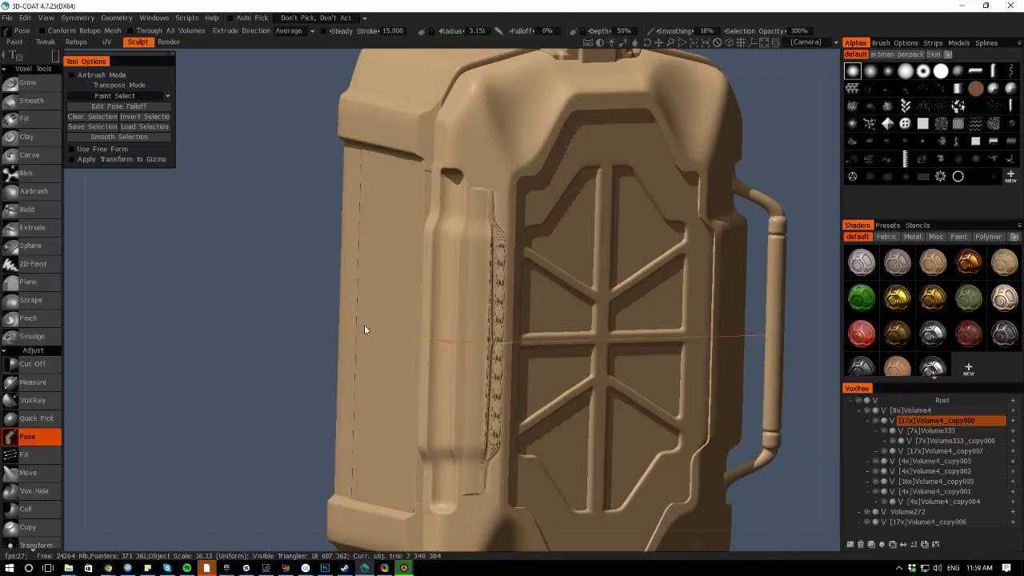
key(space)
drag(74, 287, 87, 268)
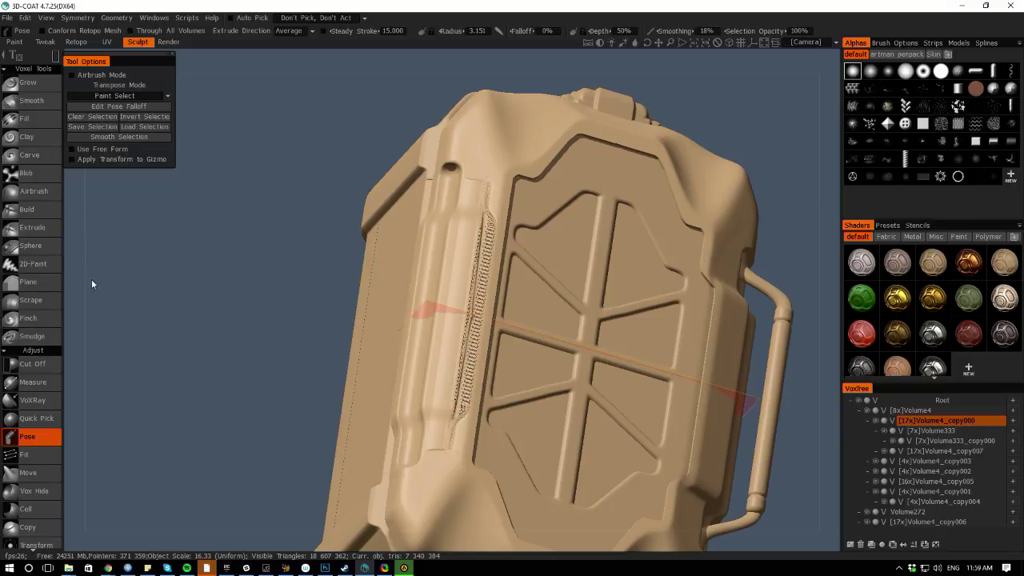
Undo the deselection and the last Pose adjustment of the strip, and clear the selection again
key(ctrl+z)
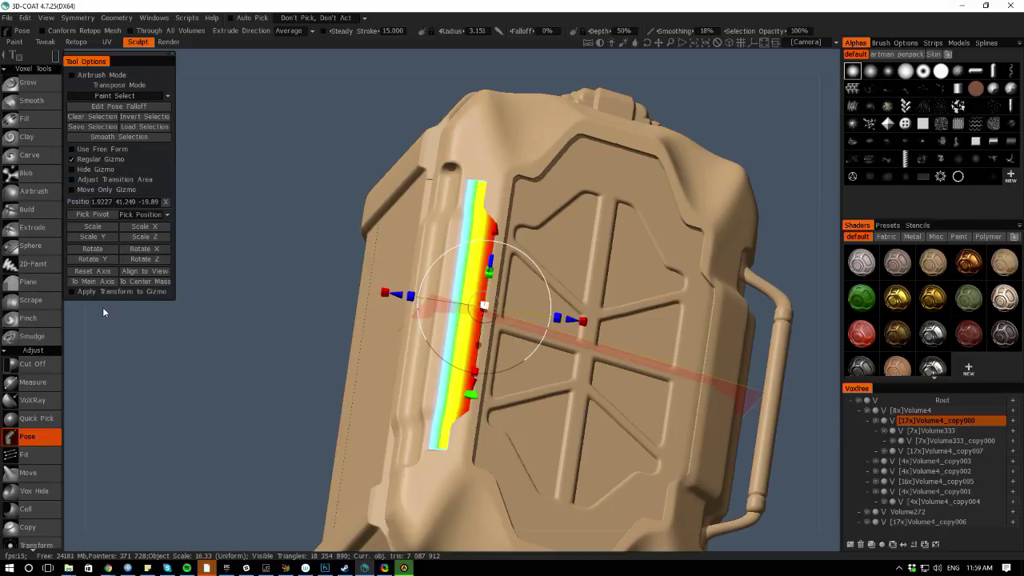
key(ctrl+z)
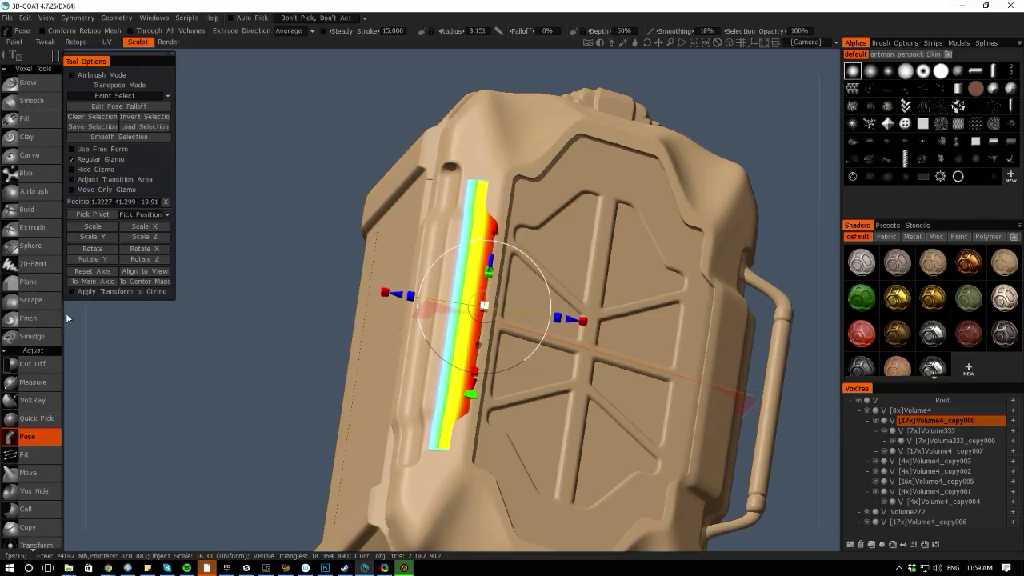
click(71, 325)
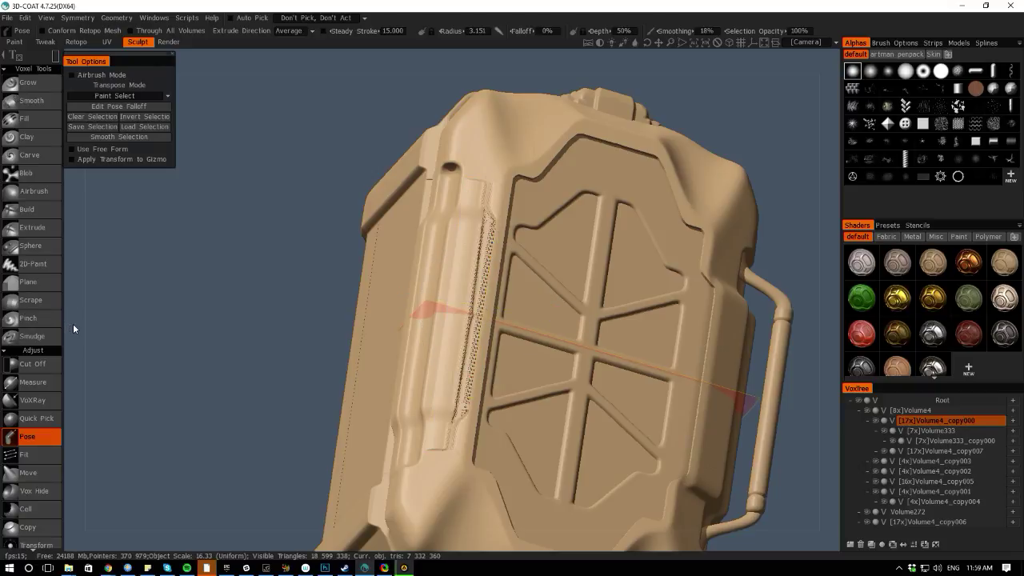
Try to brush over the ragged seam with the Pose tool enlarged to radius 4.178, and undo the resulting selection
drag(73, 324, 96, 369)
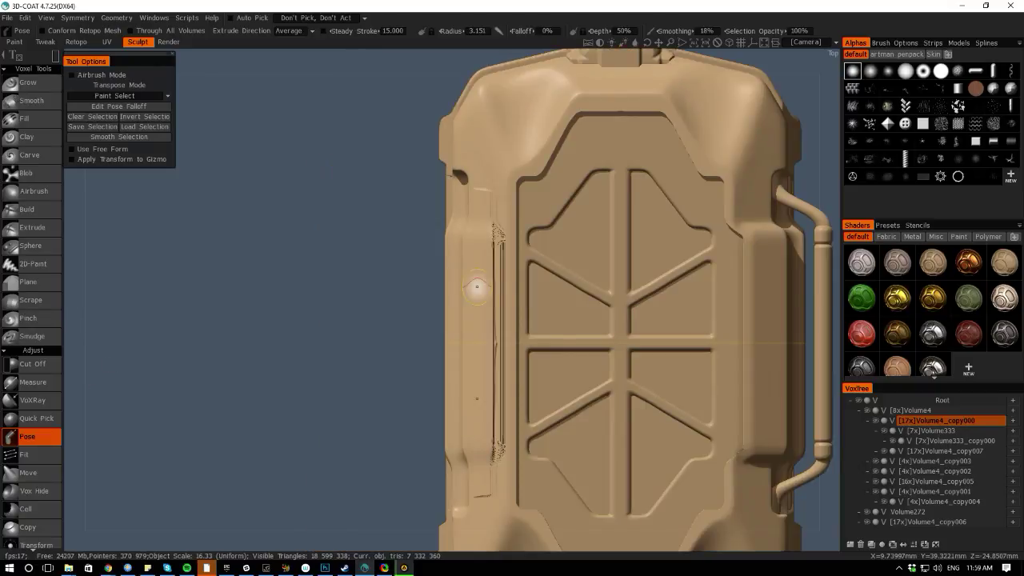
key(])
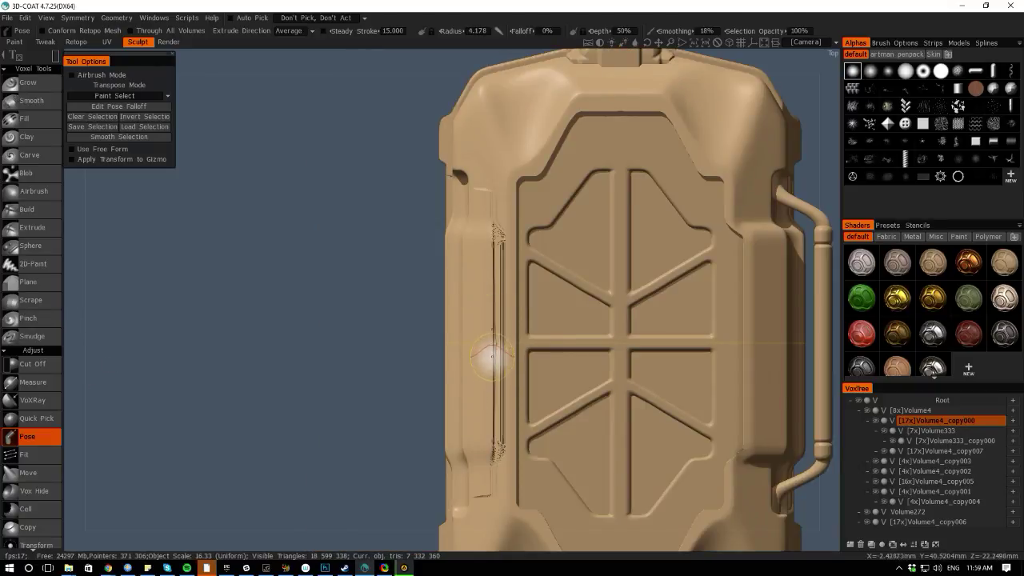
drag(491, 357, 483, 306)
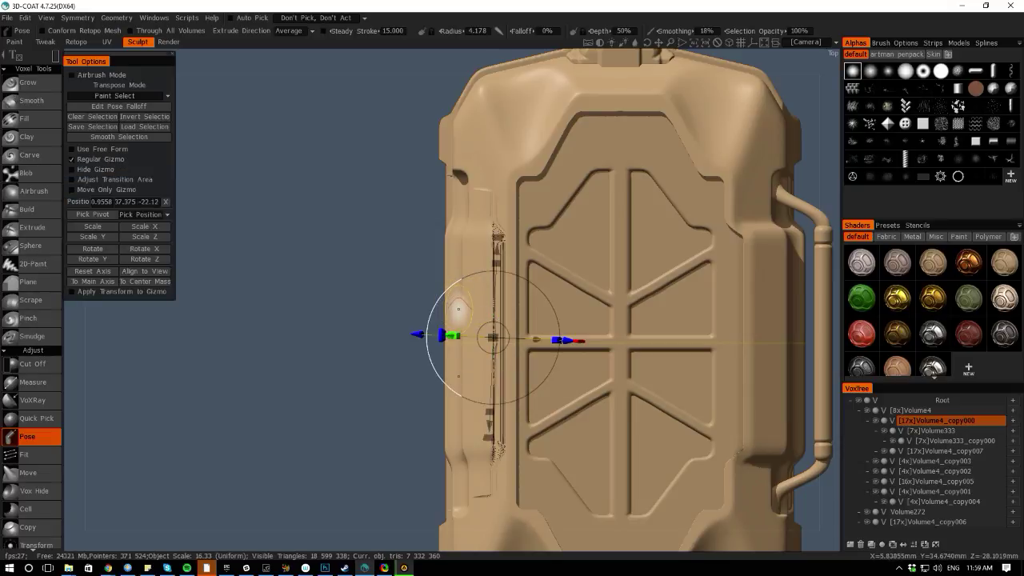
key(ctrl+z)
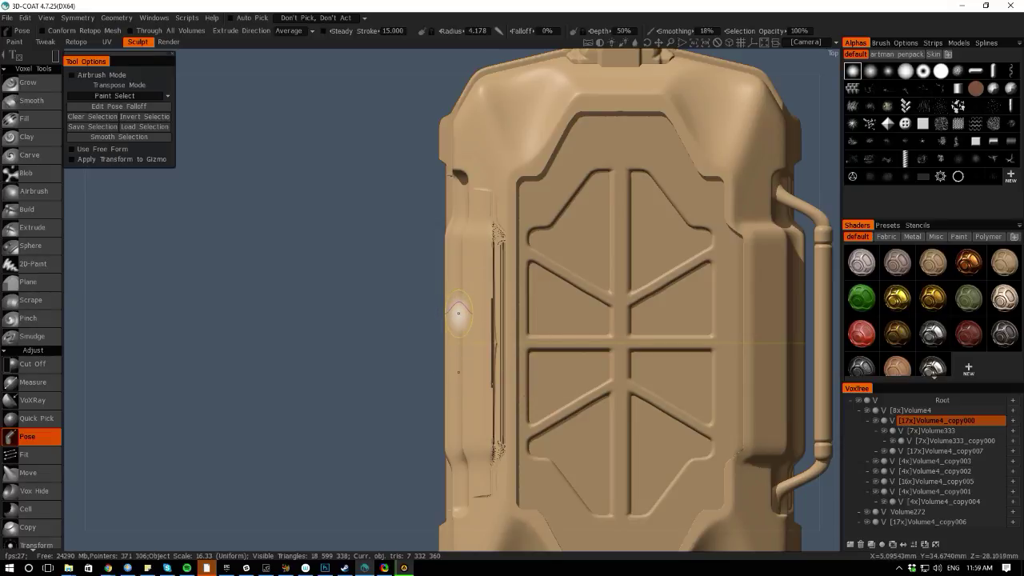
Fill the ragged seam beside the top panel with the Grow brush, and smooth the strip at 100% smoothing
key(space)
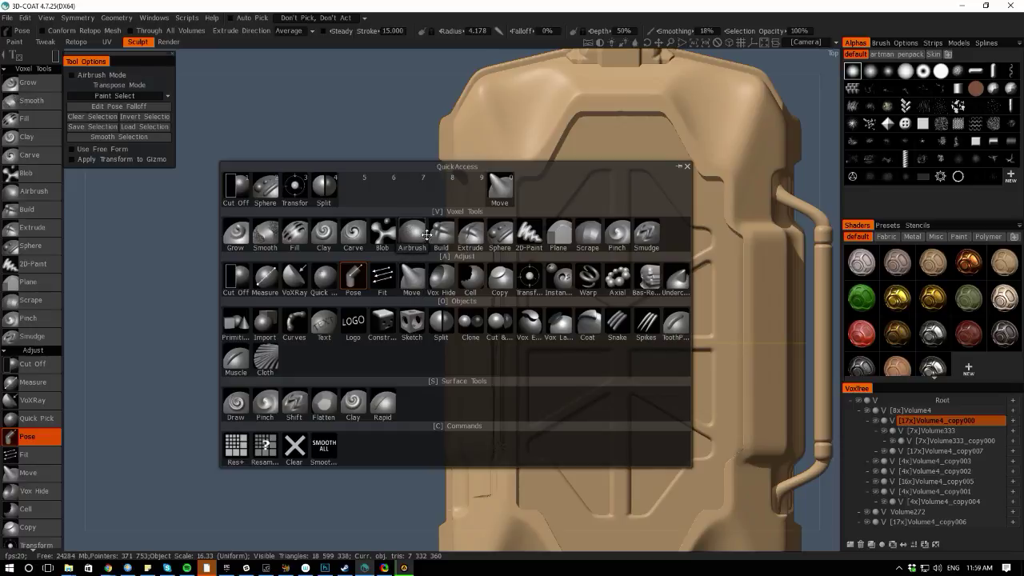
click(236, 231)
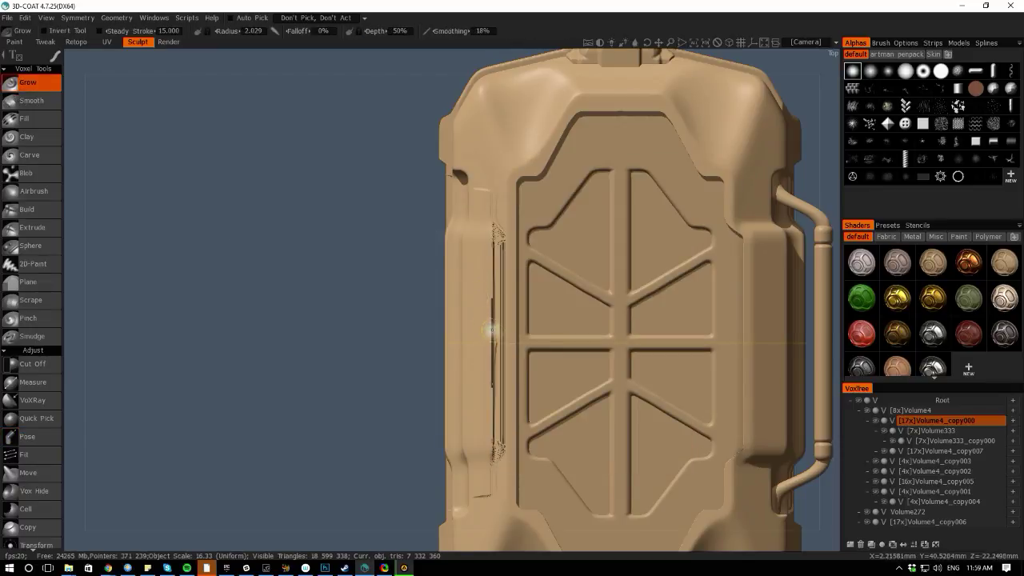
drag(492, 331, 493, 320)
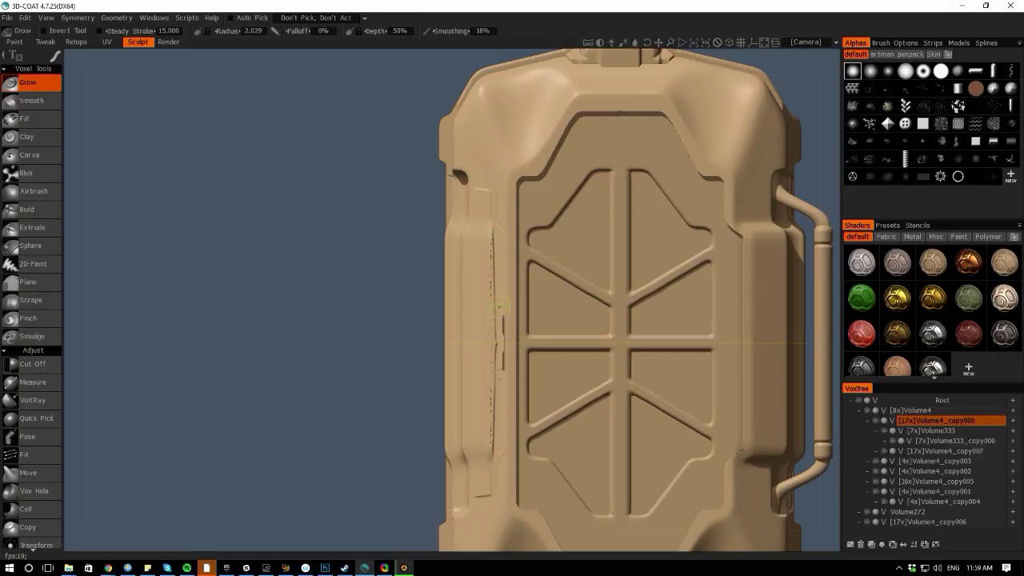
drag(94, 291, 144, 263)
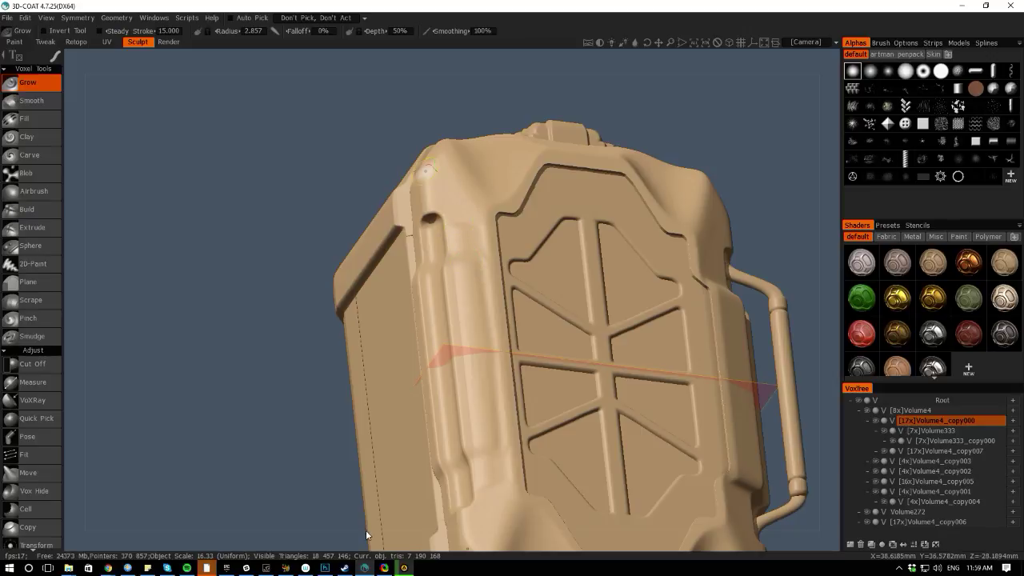
drag(354, 539, 413, 553)
right_drag(415, 558, 385, 529)
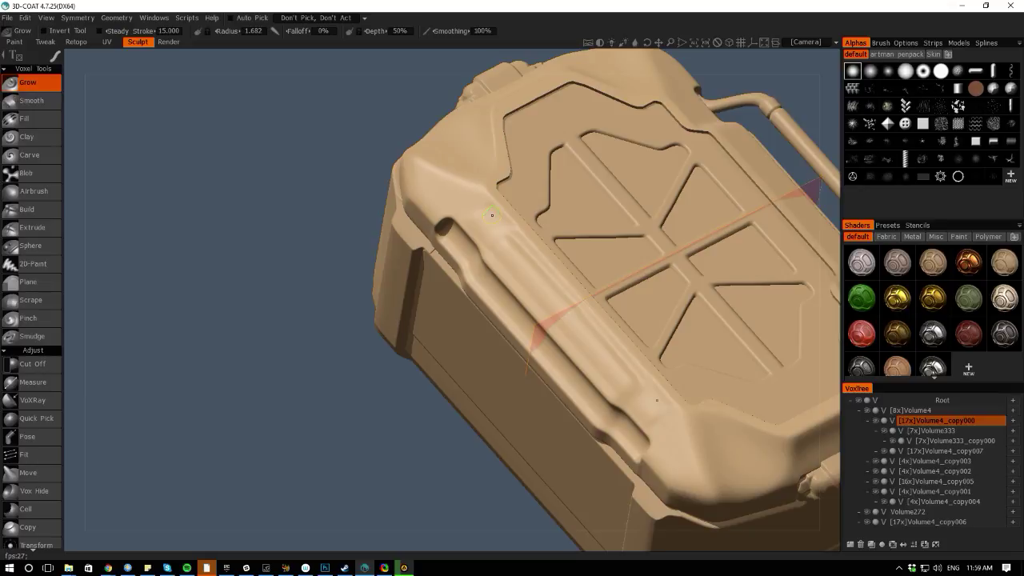
Examine the repaired lid edge against the whole case, from the side with the seam and the handle side
drag(385, 529, 331, 495)
right_drag(331, 495, 114, 406)
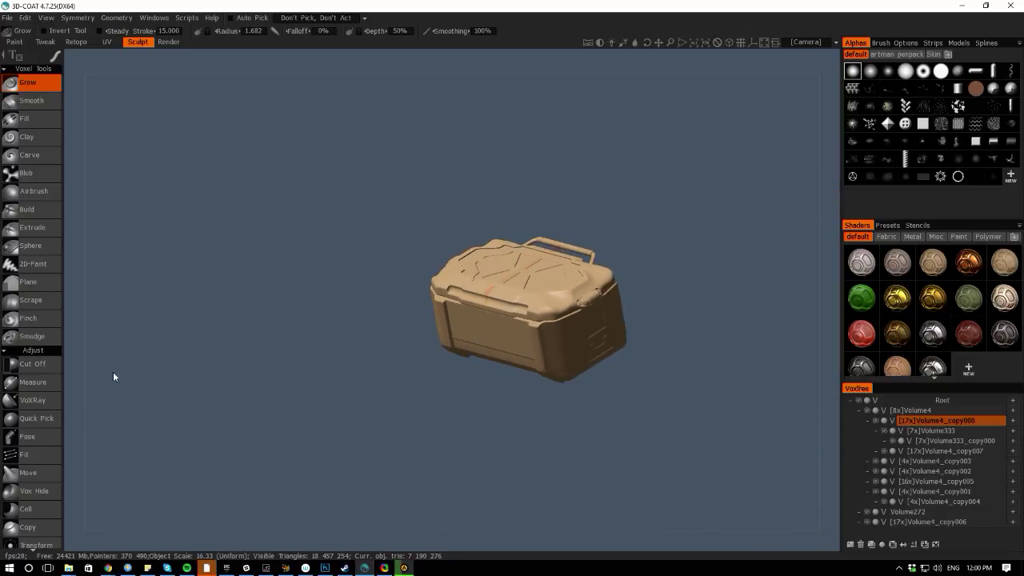
drag(113, 372, 478, 366)
drag(435, 421, 363, 420)
right_drag(280, 407, 383, 451)
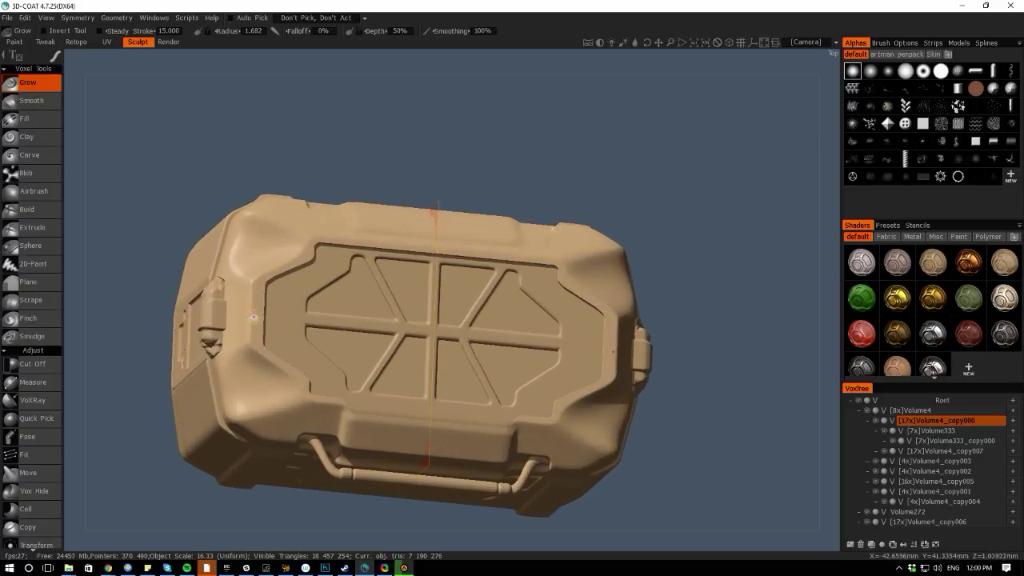
drag(161, 324, 240, 324)
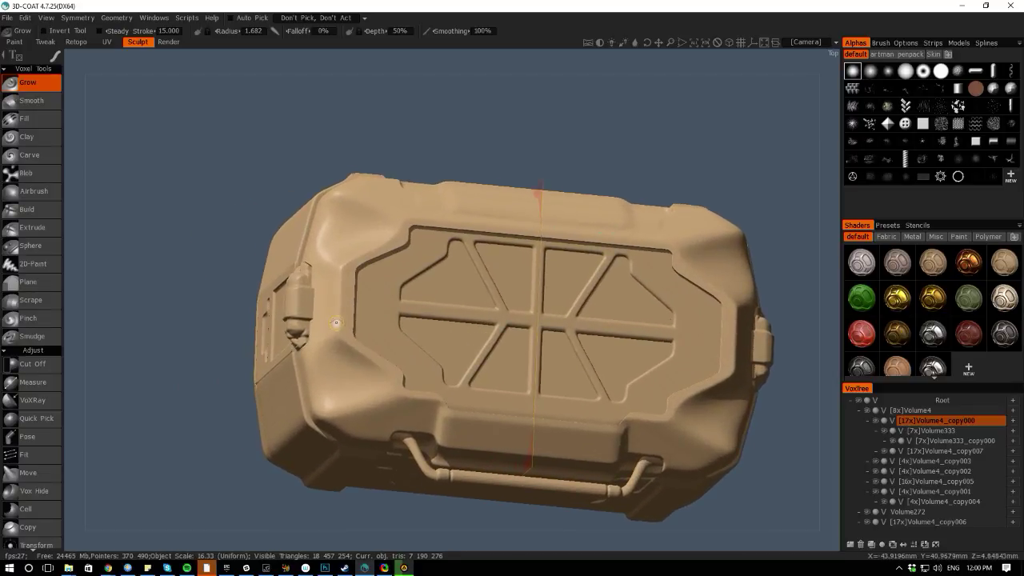
drag(364, 535, 310, 527)
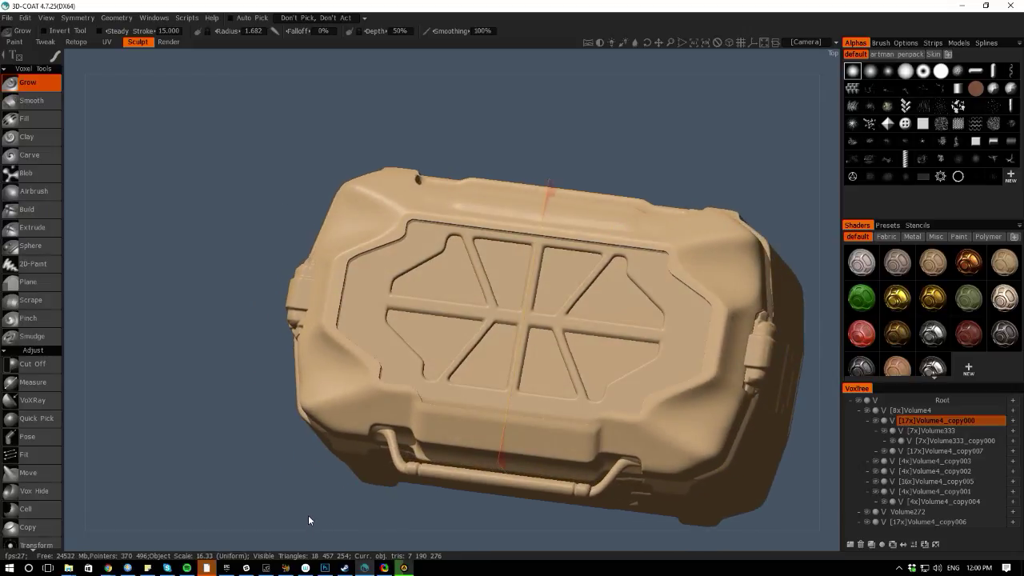
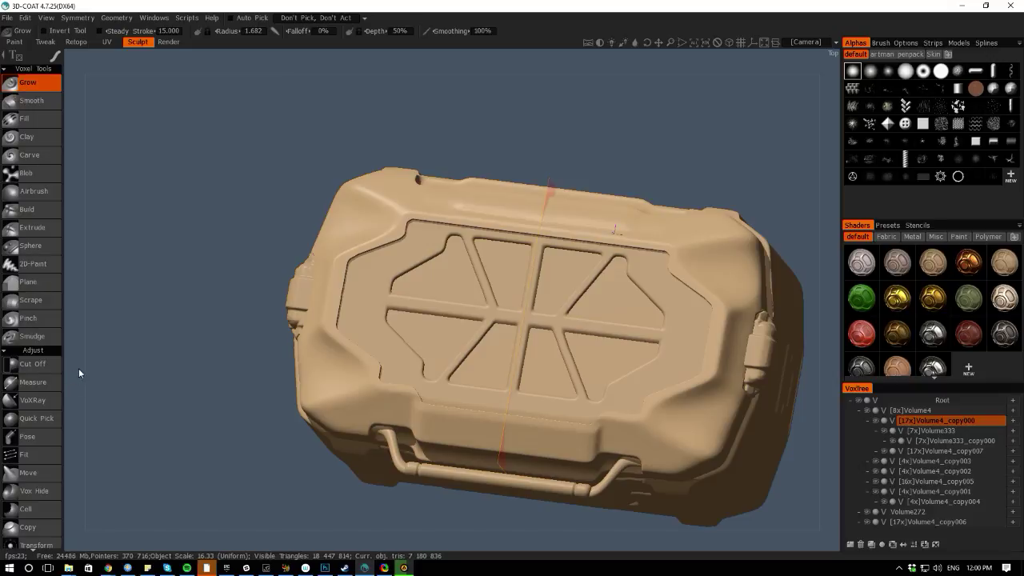
Set up the Sphere tool over the lid's latch end in top view, with the crossed-arrows stroke mode and radius 2.089
drag(78, 372, 110, 416)
middle_drag(178, 388, 262, 397)
right_drag(262, 397, 289, 452)
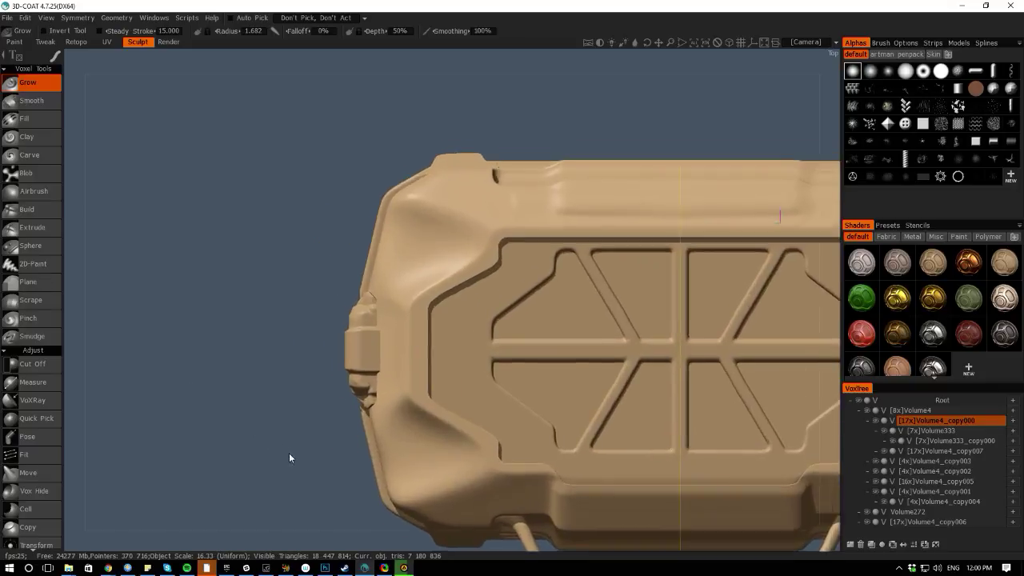
scroll(290, 457, up, 2)
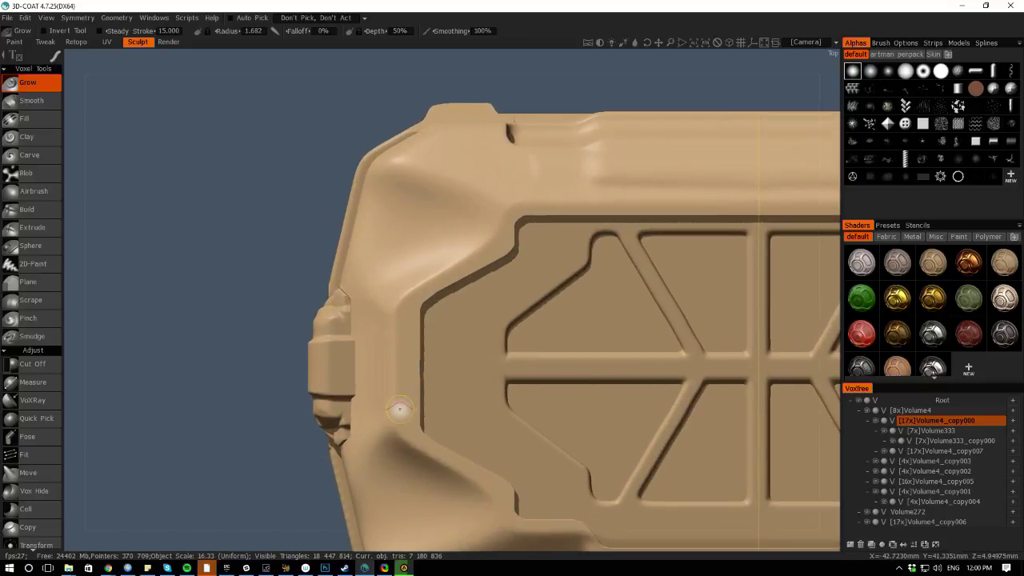
key(space)
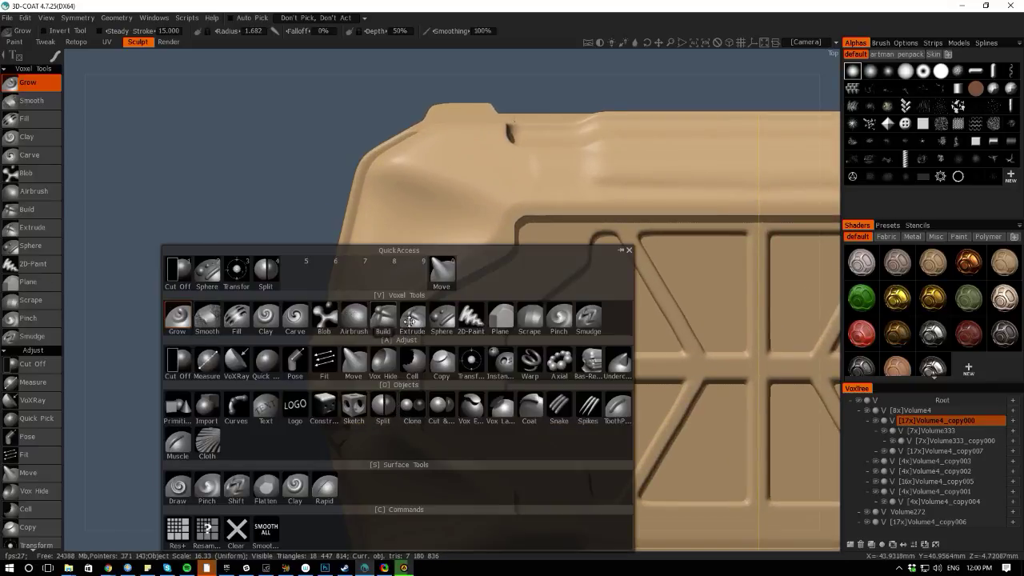
click(444, 318)
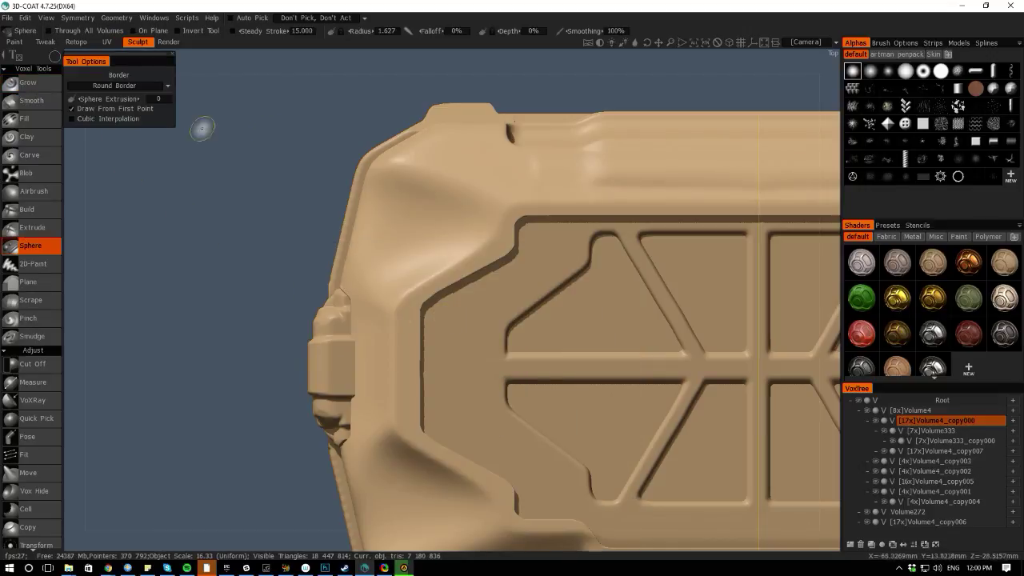
click(59, 54)
click(214, 60)
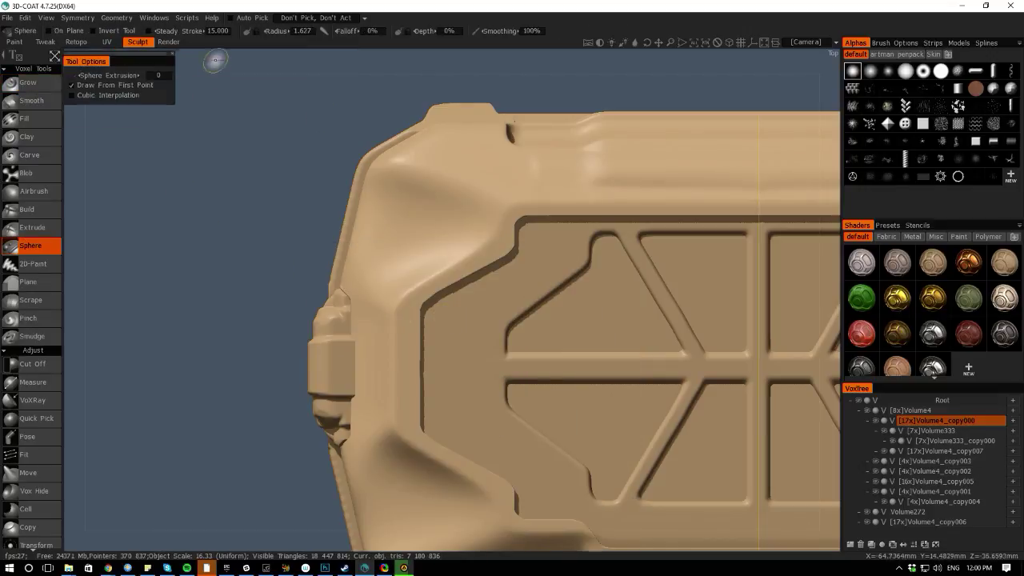
right_drag(410, 405, 436, 403)
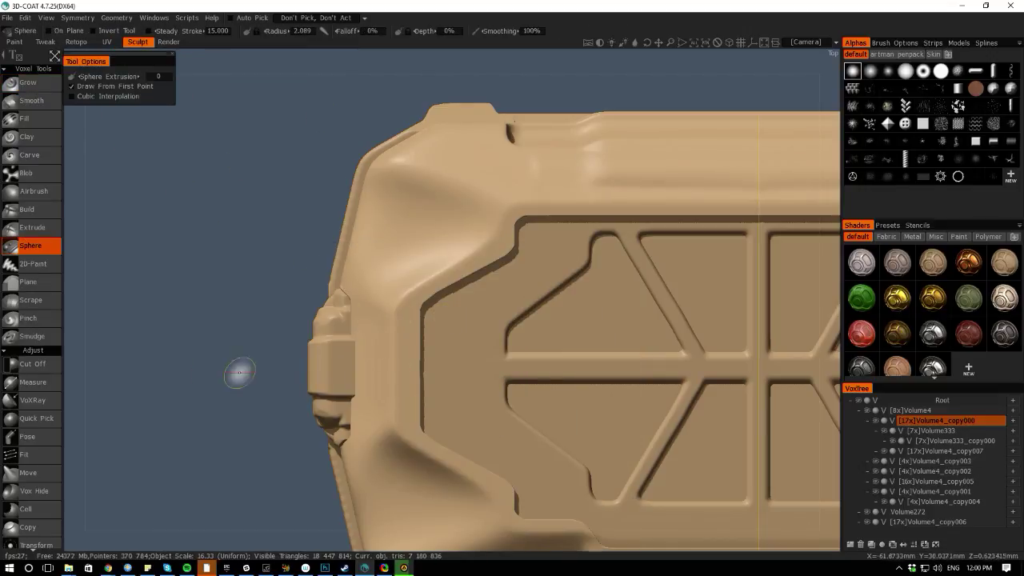
Try placing a sphere of radius 2.089 on the rim corner between the latch and the top panel, and undo it
middle_drag(200, 352, 265, 287)
mouse_move(265, 287)
right_down()
mouse_move(299, 382)
mouse_move(352, 472)
right_up()
click(488, 418)
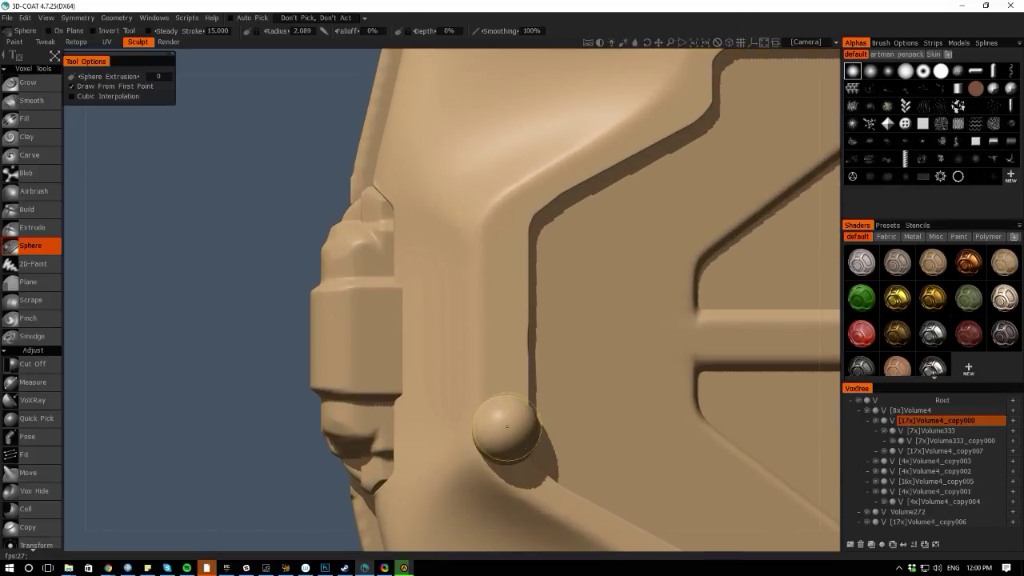
key(ctrl+z)
Try placing a smaller sphere on the rim corner between the latch and the top panel, and undo it
scroll(494, 431, down, 8)
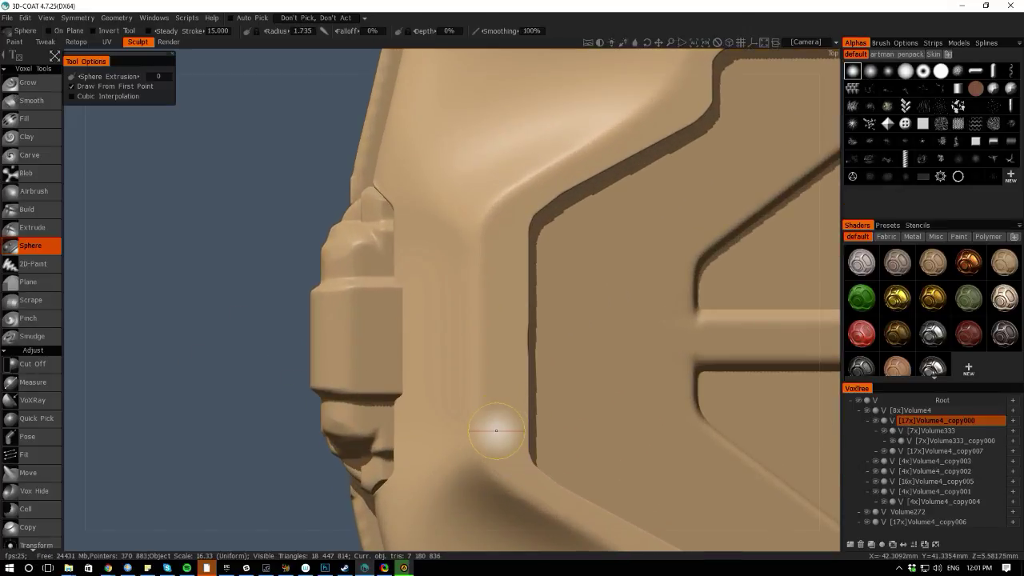
right_drag(502, 436, 500, 433)
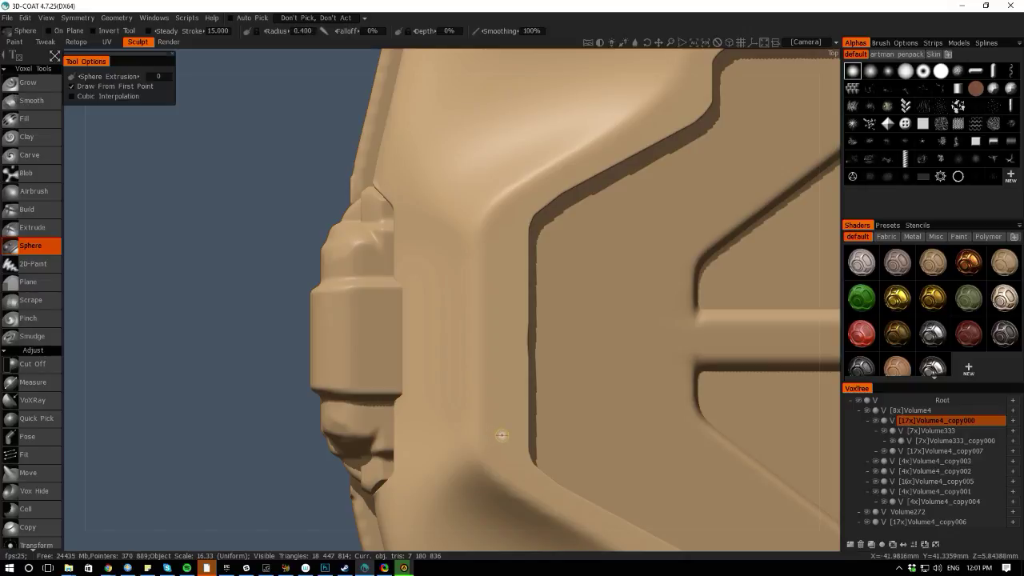
click(499, 427)
key(ctrl+z)
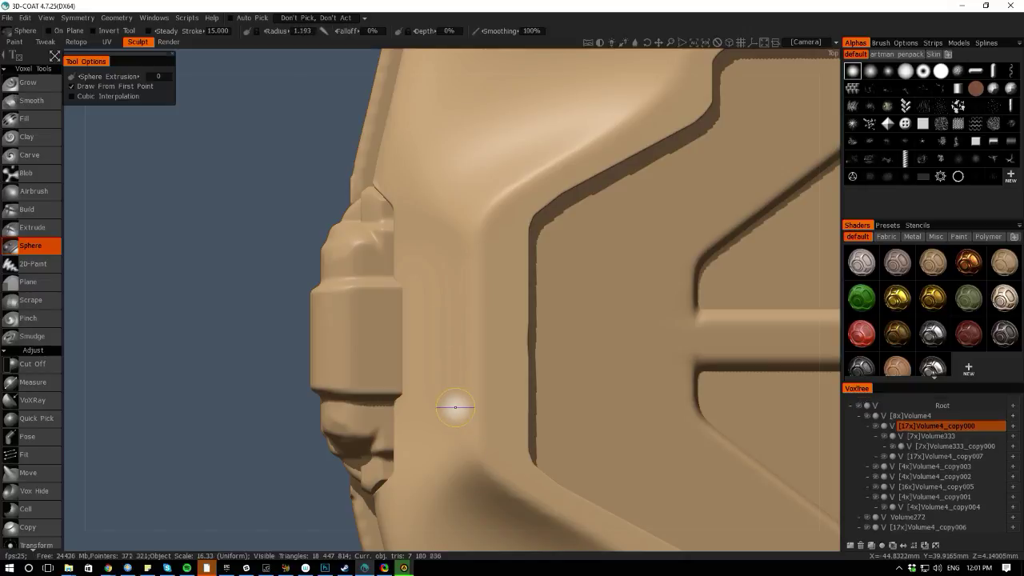
Use Extrude in the crossed-arrows stroke mode to carve a round recess of radius 0.880 and depth 36% into the rim corner near the latch
click(56, 57)
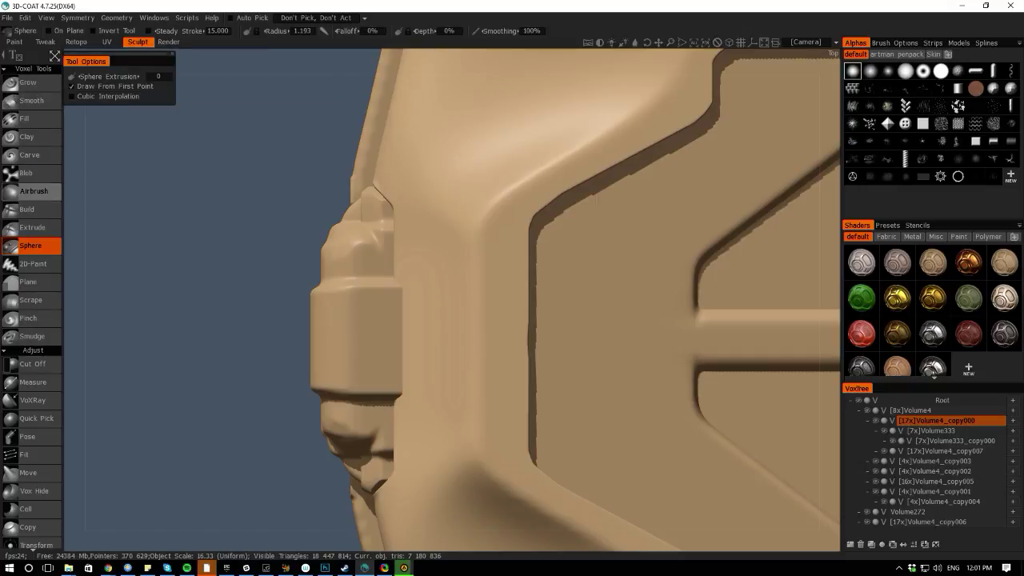
click(32, 228)
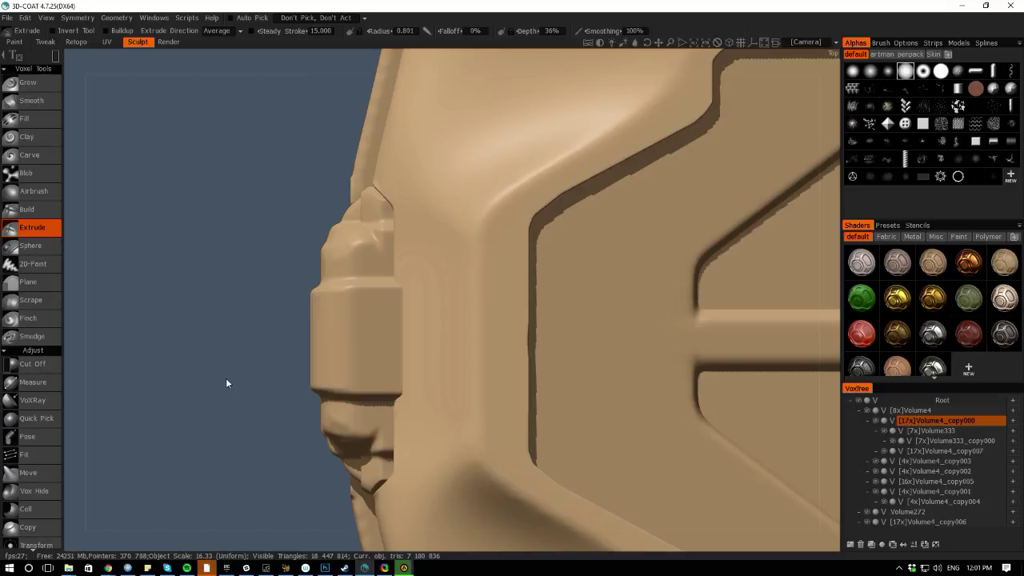
mouse_move(58, 54)
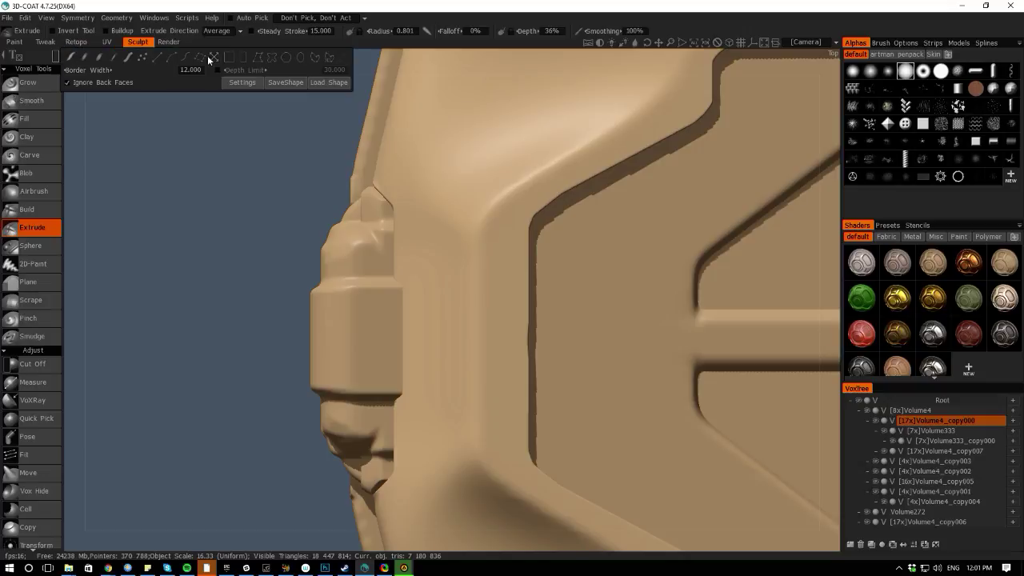
click(207, 56)
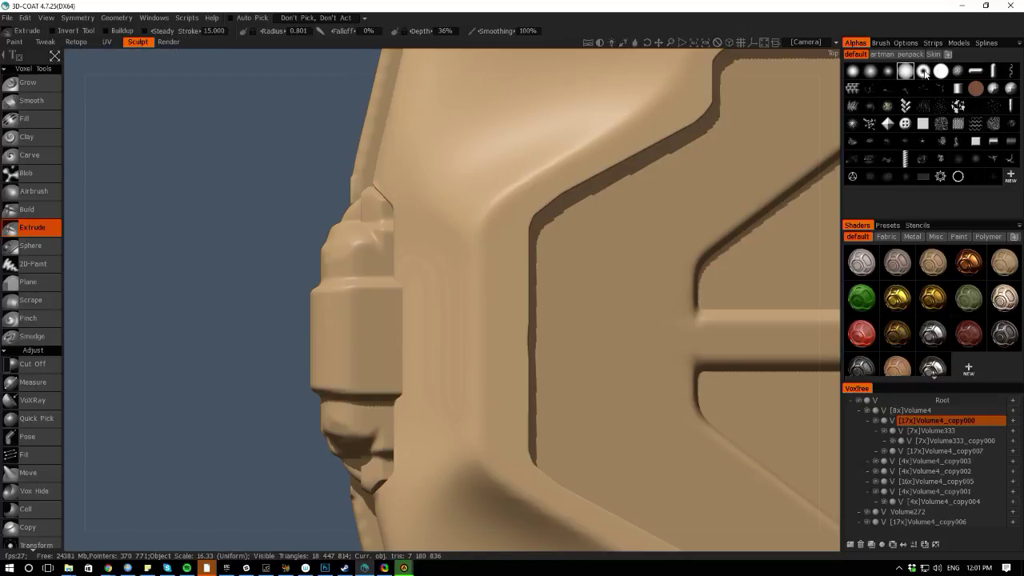
click(905, 70)
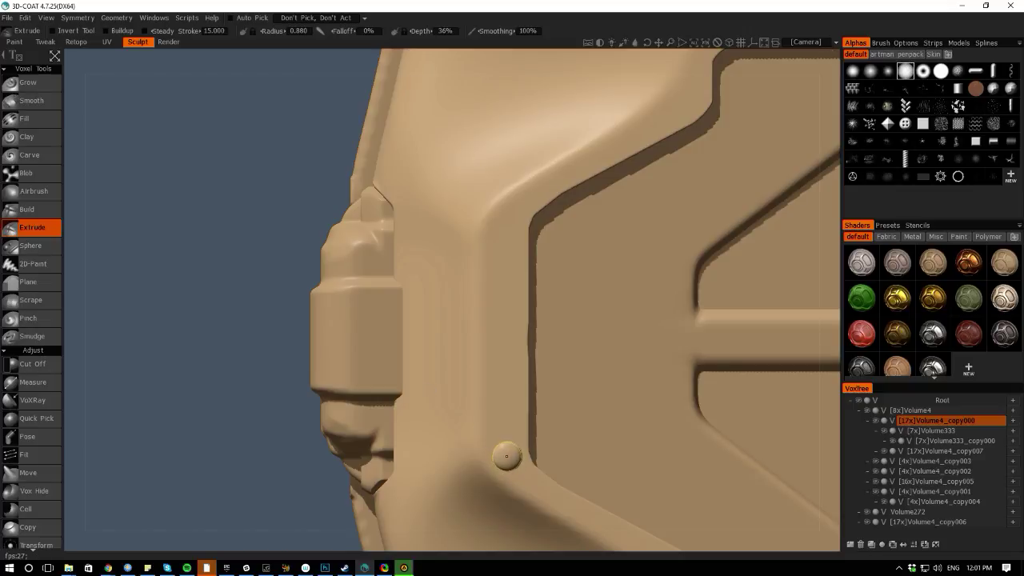
click(506, 456)
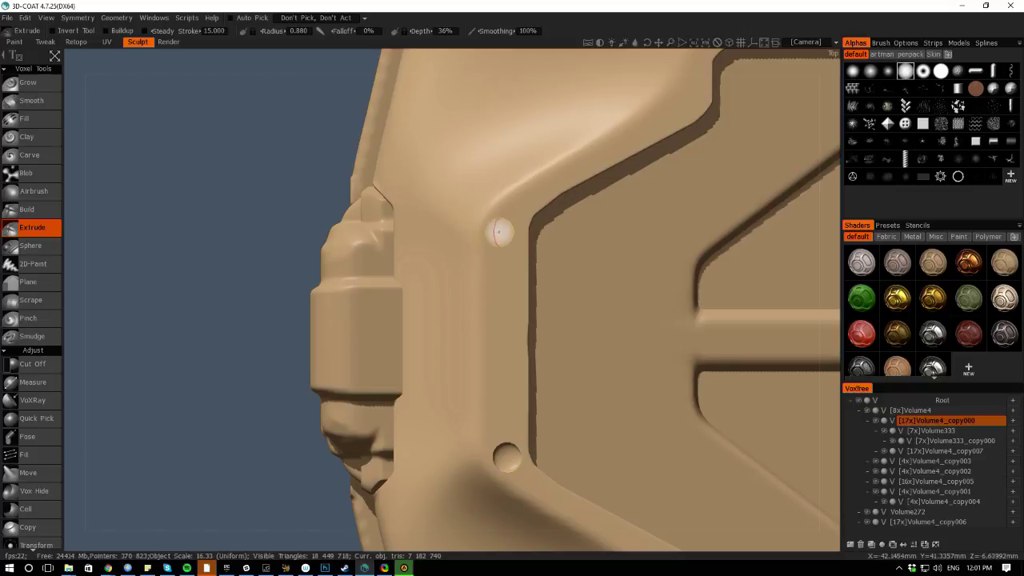
Repeat the round Extrude recess at the other three rim corners on the lid's latch end, in top view
right_drag(201, 315, 80, 136)
middle_drag(278, 305, 128, 288)
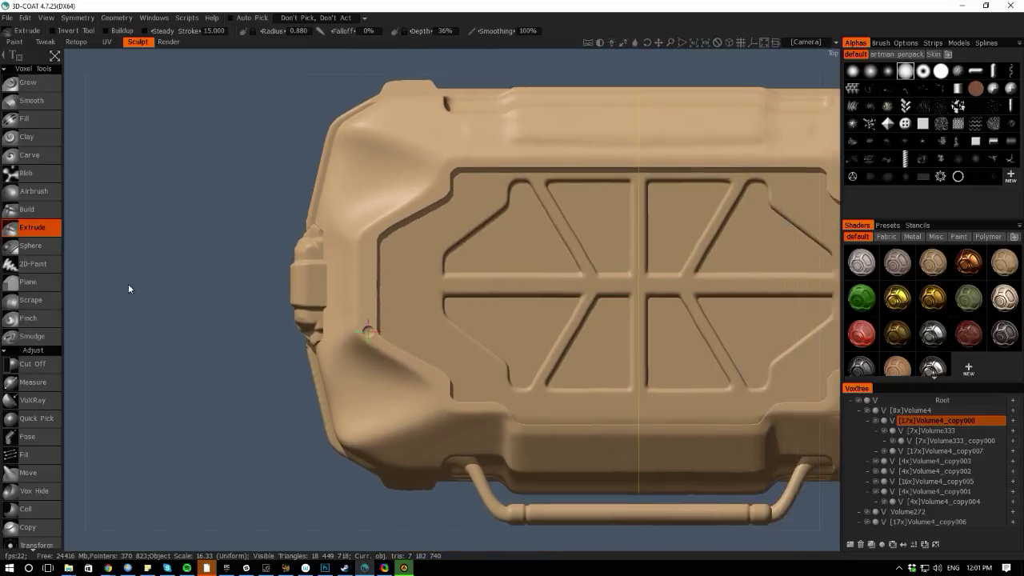
drag(128, 288, 116, 310)
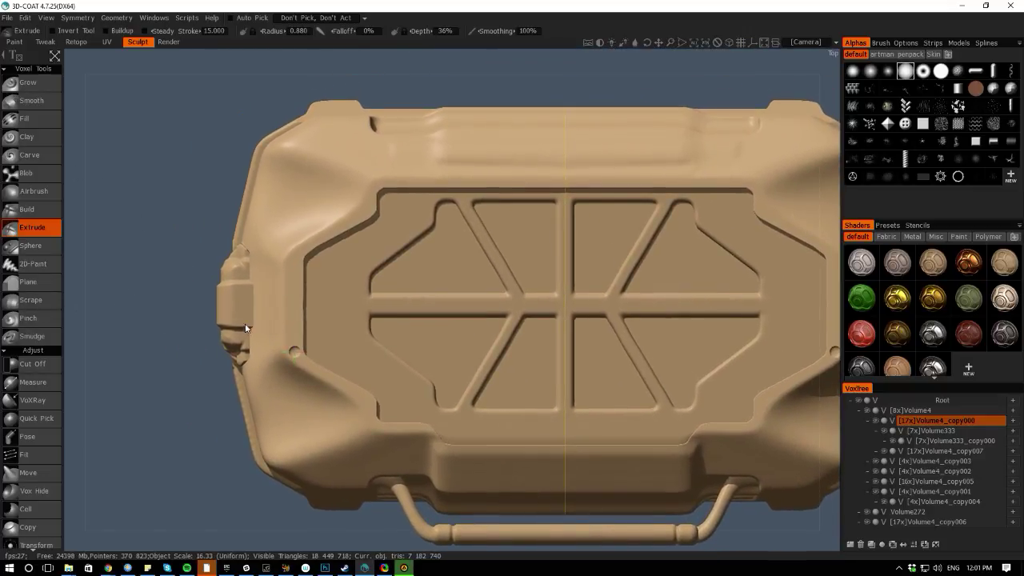
key(ctrl+z)
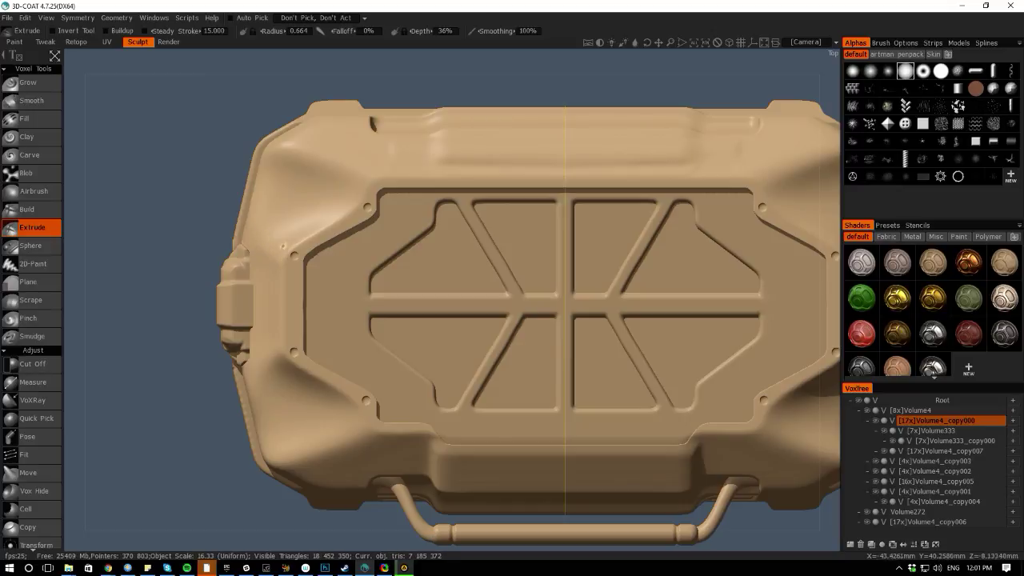
drag(70, 407, 107, 403)
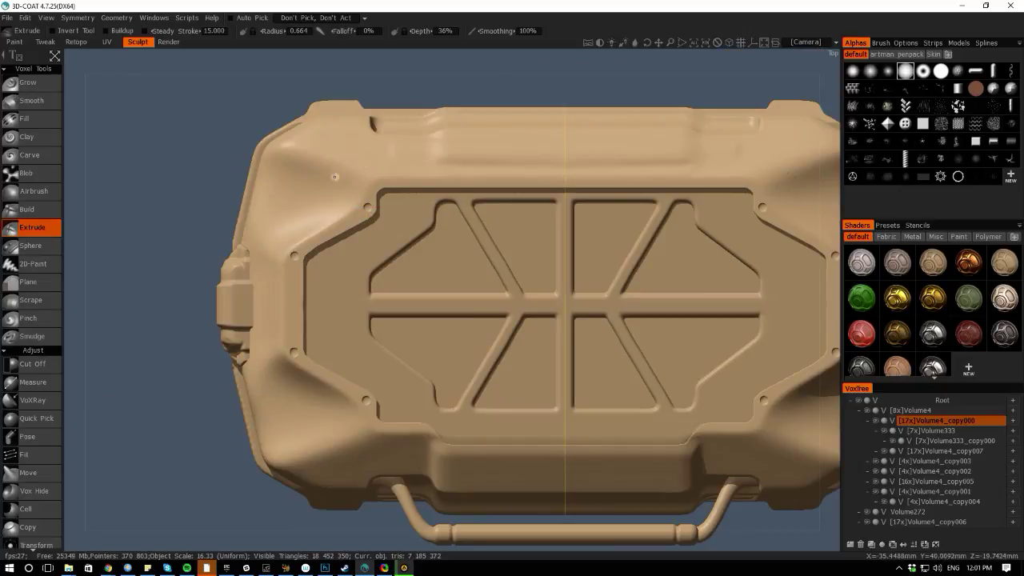
Extrude a raised round pin of radius 0.390 in the centre of each of the four rim recesses
right_drag(294, 255, 284, 255)
click(295, 255)
scroll(263, 361, up, 5)
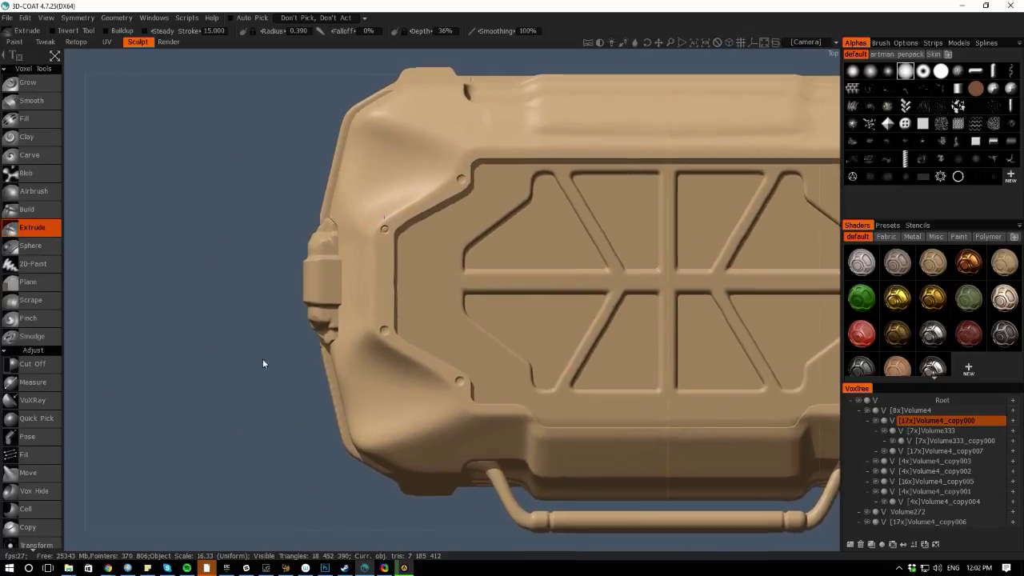
right_drag(312, 400, 317, 403)
click(465, 440)
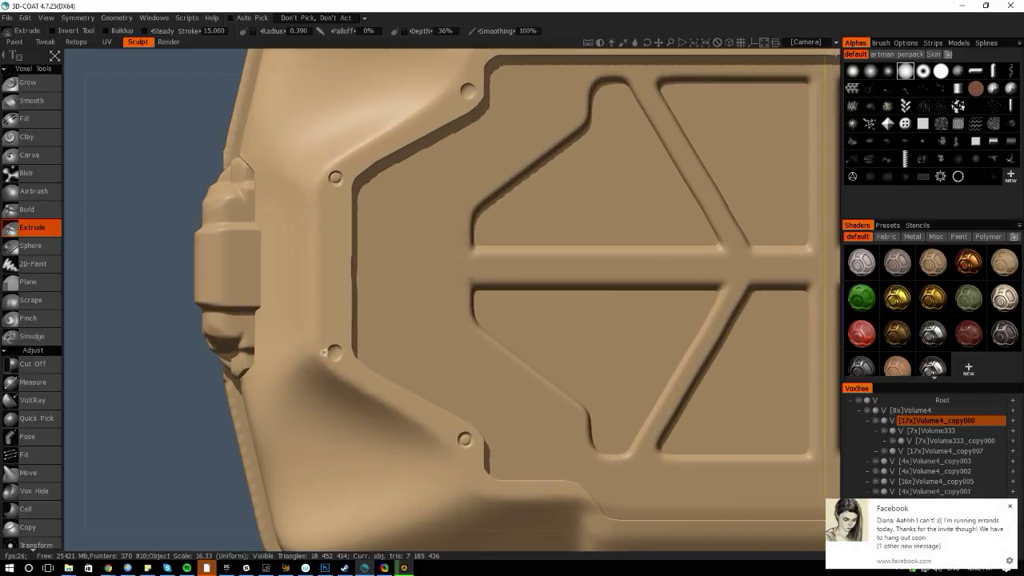
click(1009, 507)
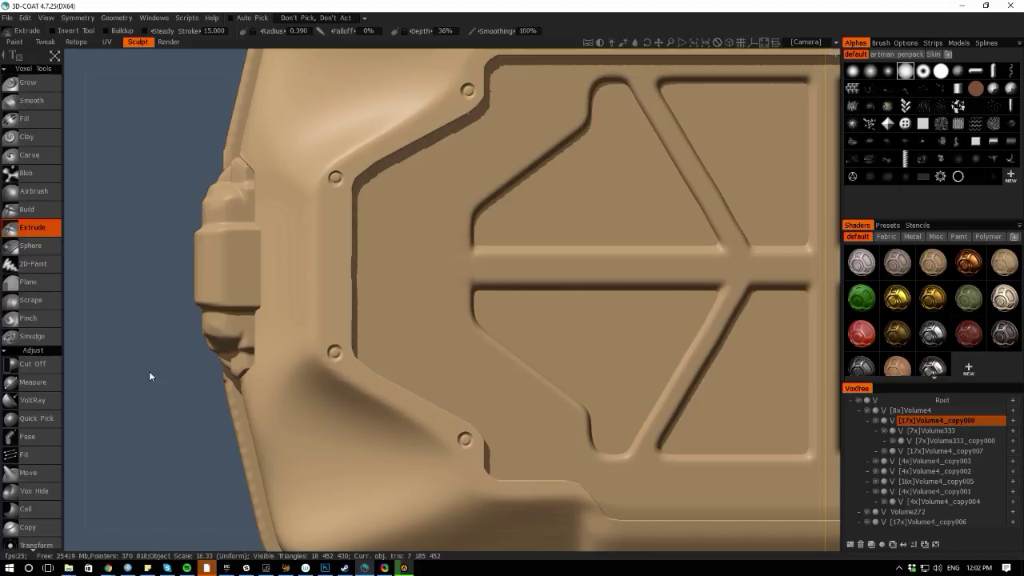
Try extruding a straight line of radius 0.486 across the case's front panel below the handle, in front view
right_drag(112, 96, 281, 421)
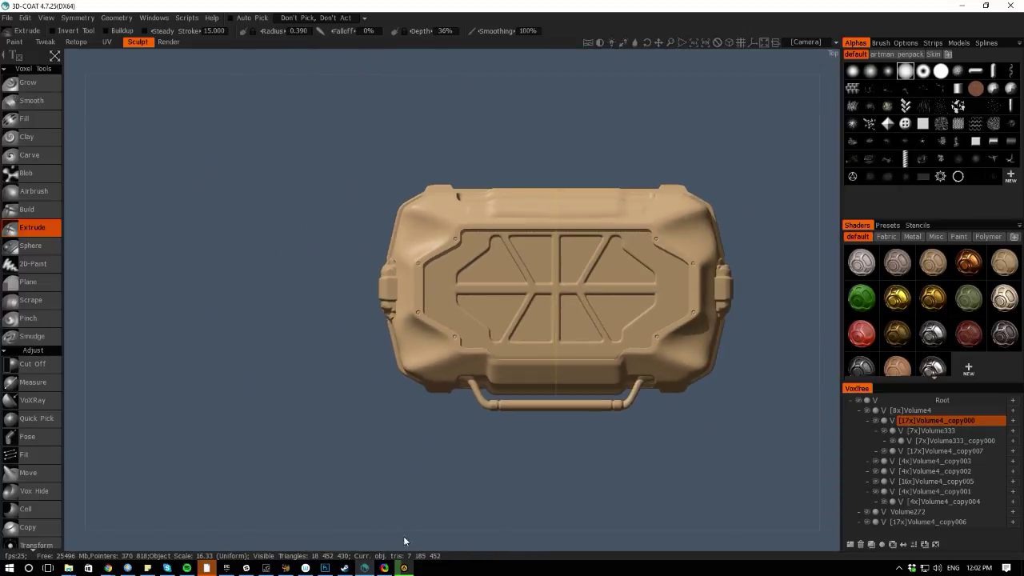
drag(404, 536, 470, 433)
right_drag(469, 433, 376, 409)
shift+drag(376, 409, 364, 406)
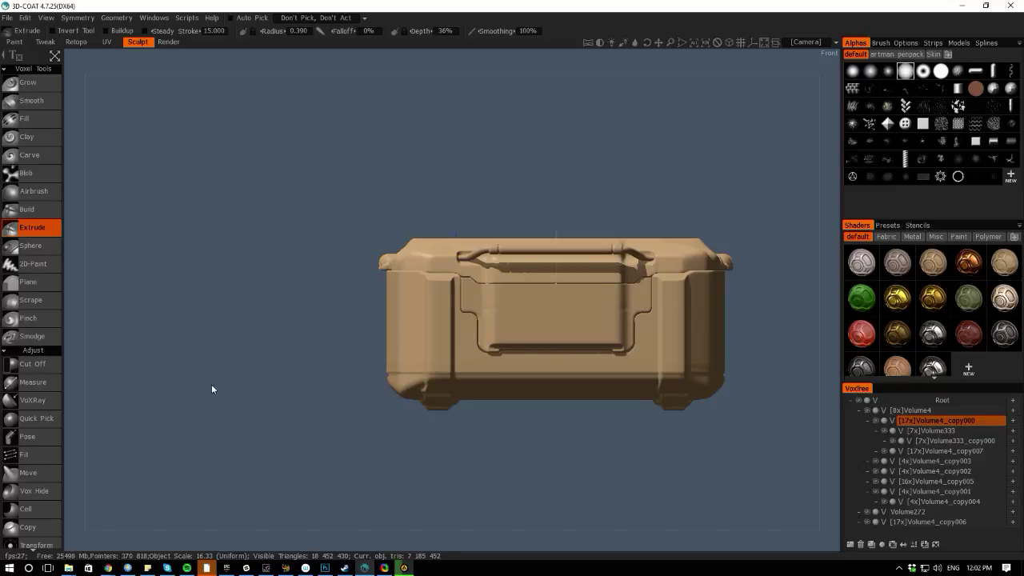
right_drag(211, 384, 336, 471)
middle_drag(584, 508, 412, 483)
right_drag(412, 485, 459, 484)
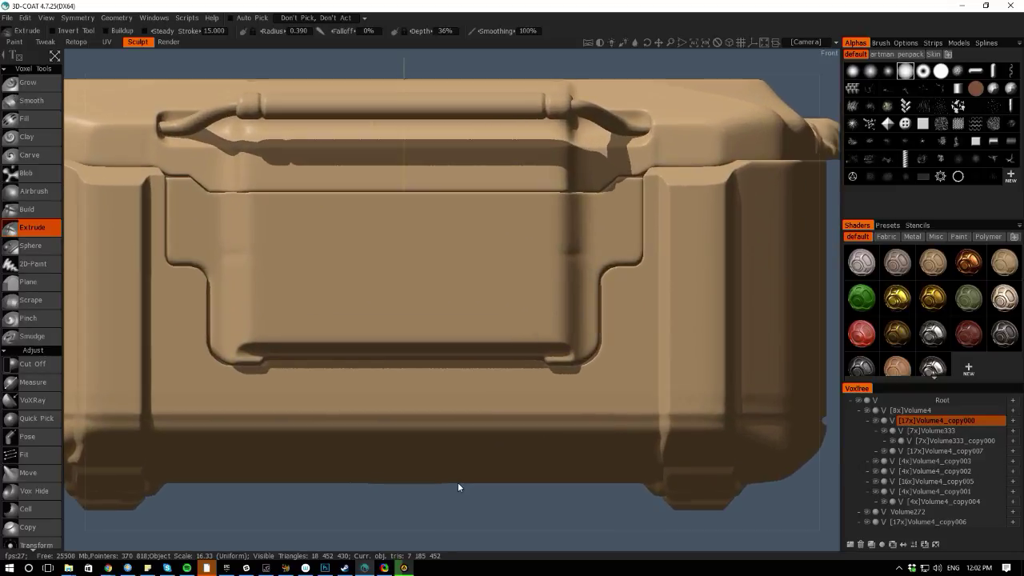
mouse_move(75, 56)
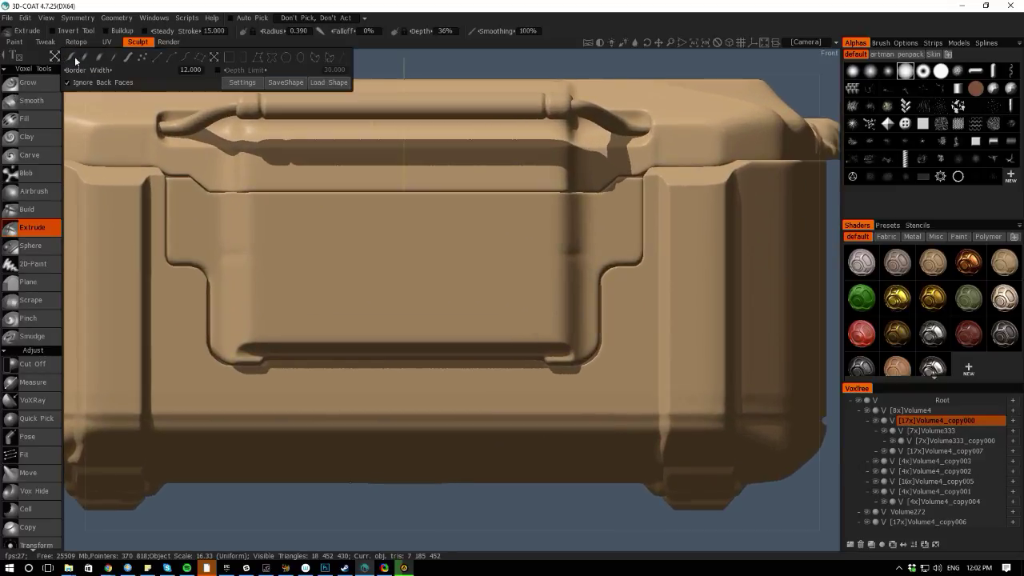
click(156, 59)
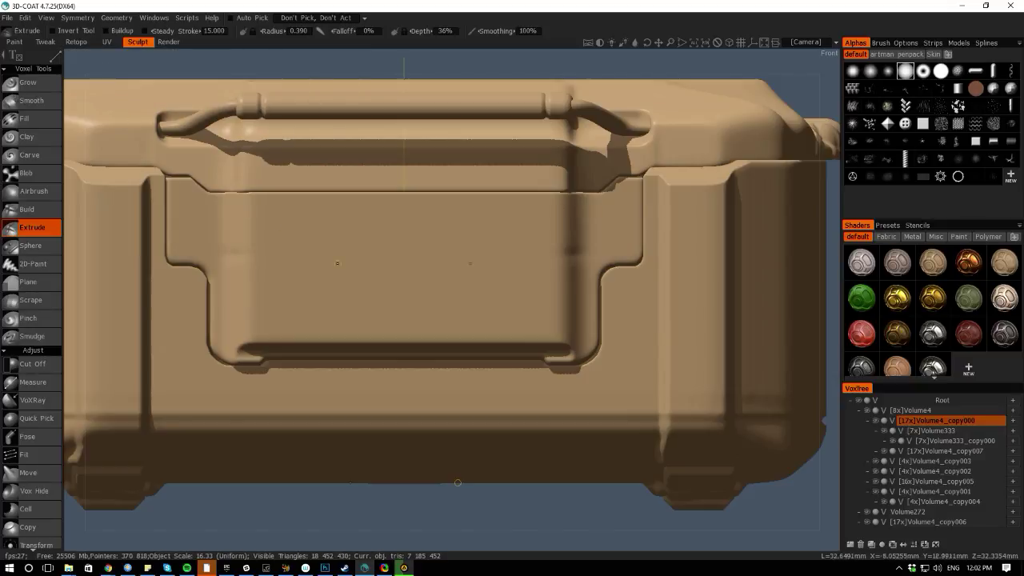
scroll(327, 293, up, 2)
drag(327, 294, 440, 293)
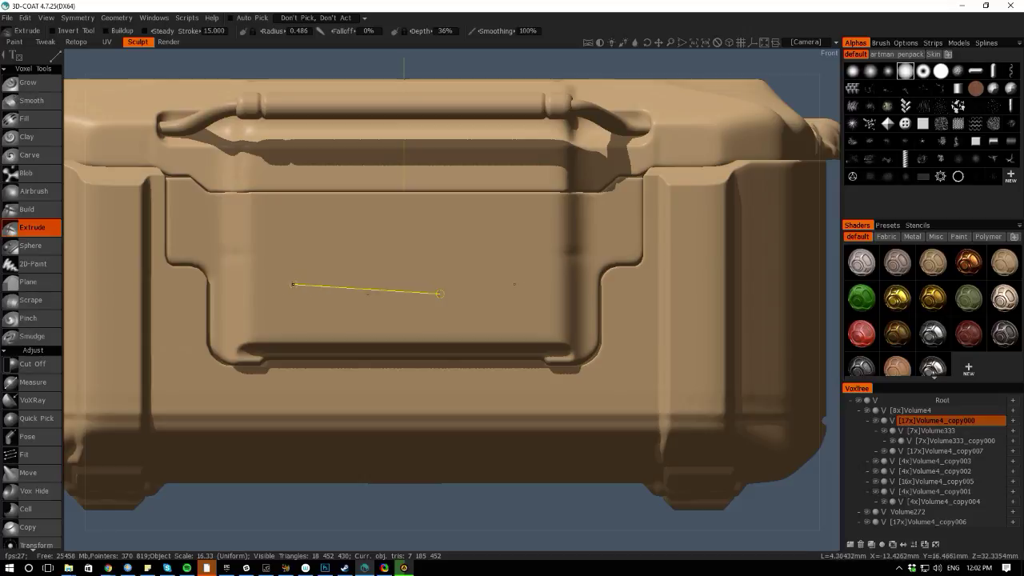
Make the front panel's volume current, and undo a trial freehand Extrude stroke of radius 0.486 drawn on it
mouse_move(55, 57)
click(129, 58)
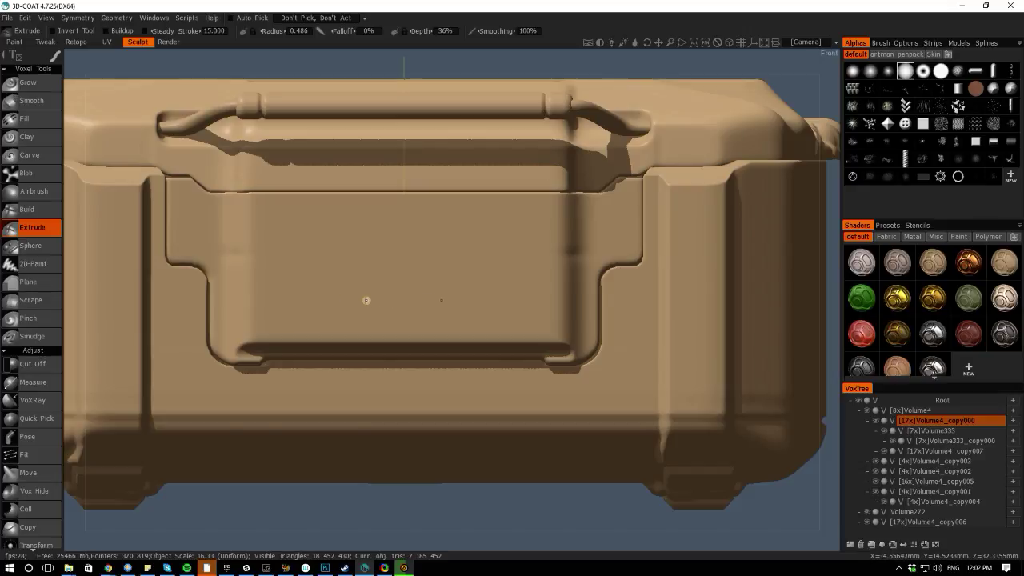
key(h)
drag(325, 292, 390, 307)
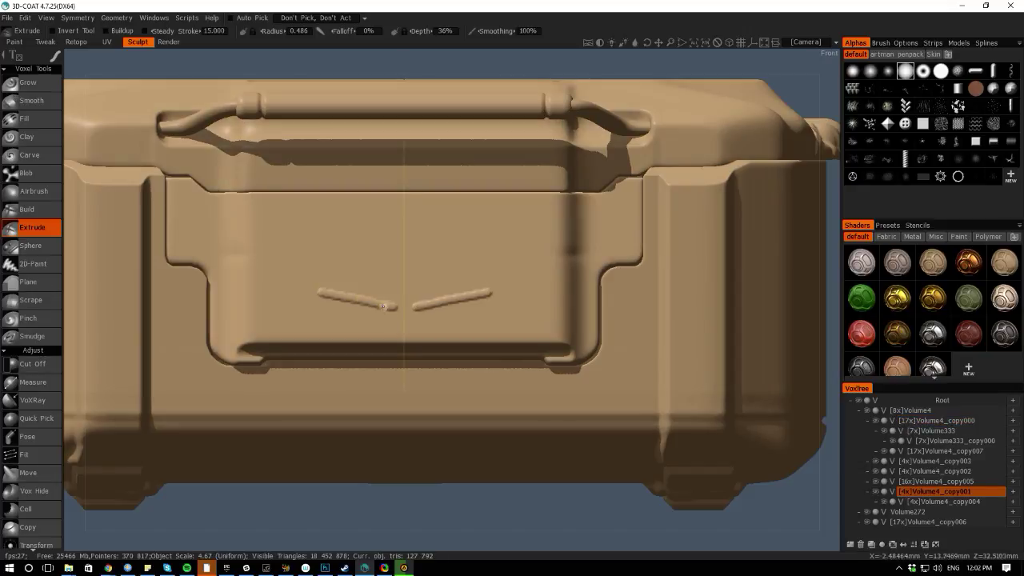
key(ctrl+z)
Raise the front panel volume's resolution twice with Res+, testing a V-shaped stroke in between and undoing it
key(space)
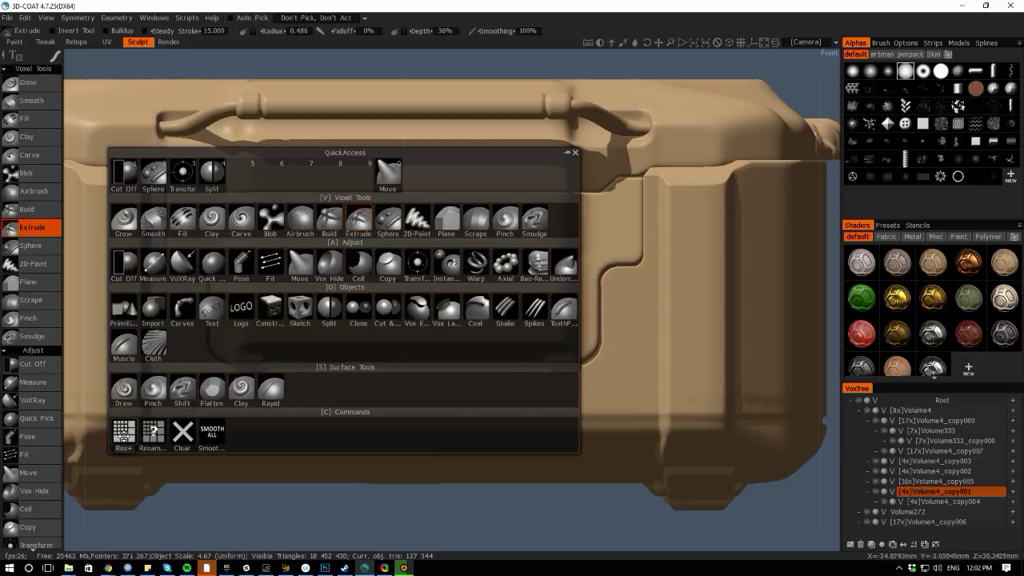
click(124, 434)
drag(305, 257, 403, 305)
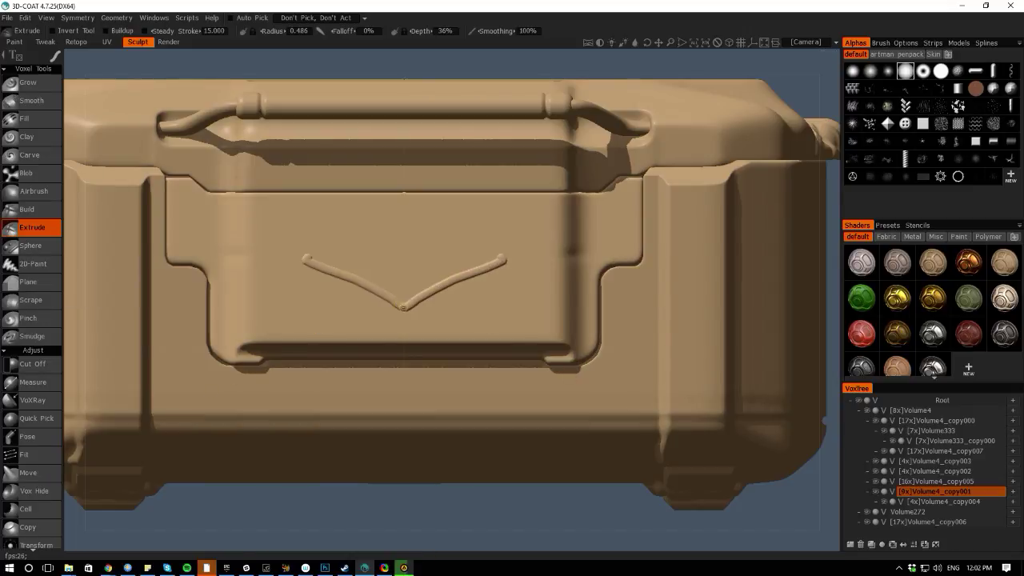
key(ctrl+z)
key(space)
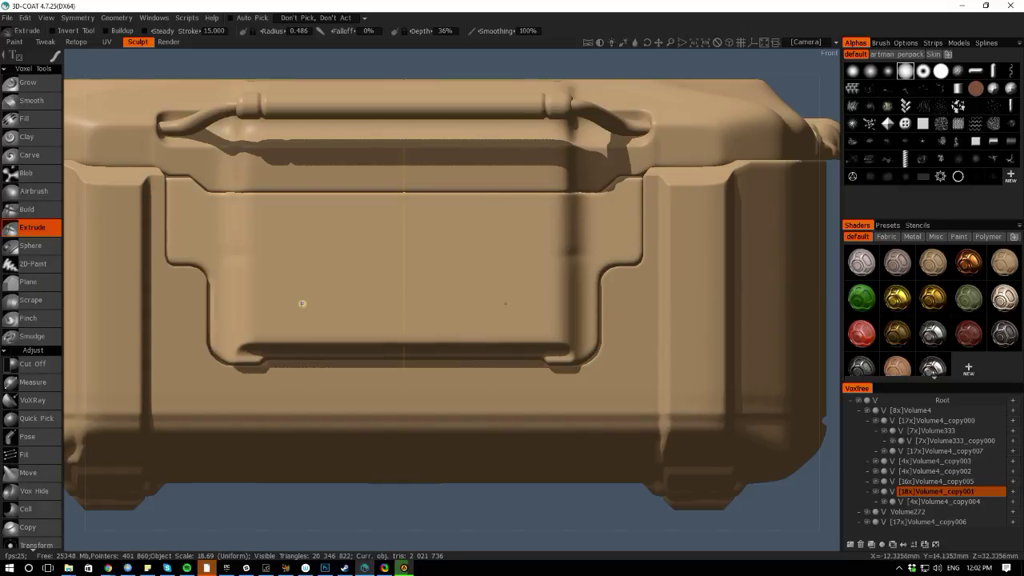
Try a horizontal Extrude stroke and a pair of mirrored dots on the refined front panel, and undo both
drag(301, 303, 404, 297)
key(ctrl+z)
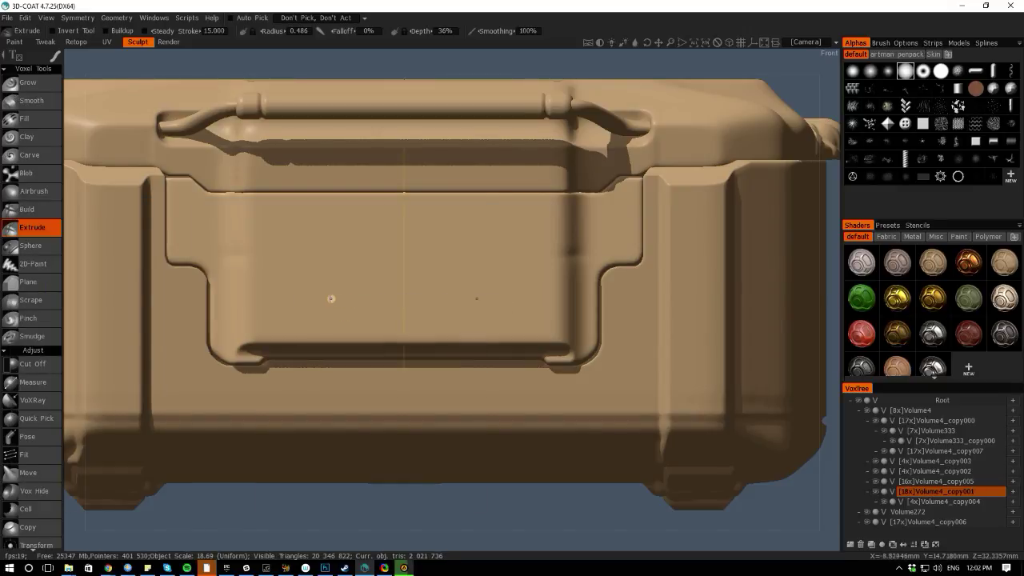
click(331, 299)
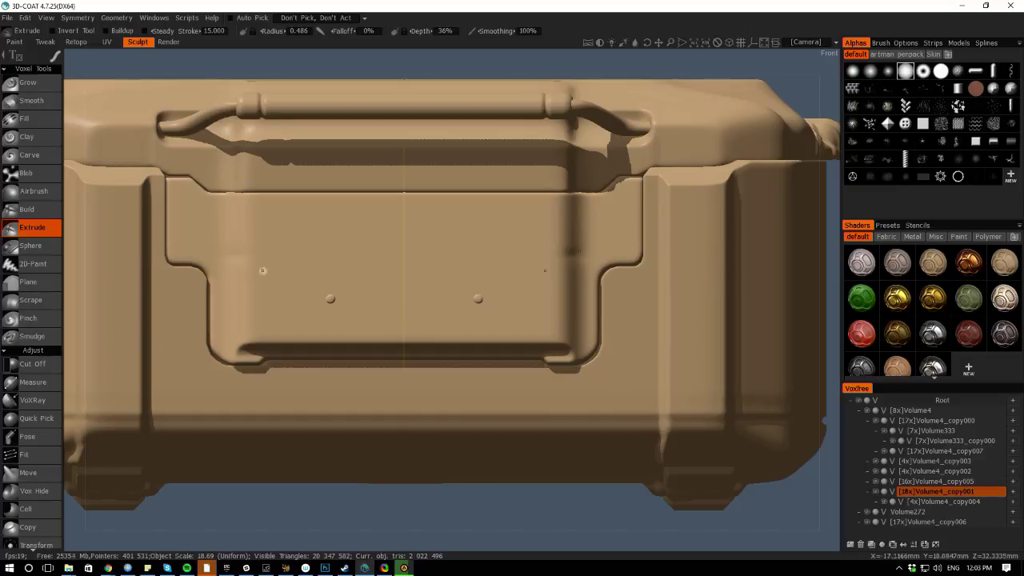
key(ctrl+z)
Try extruding a thin horizontal bar across the front panel with the rectangle stroke mode, and undo it
mouse_move(63, 61)
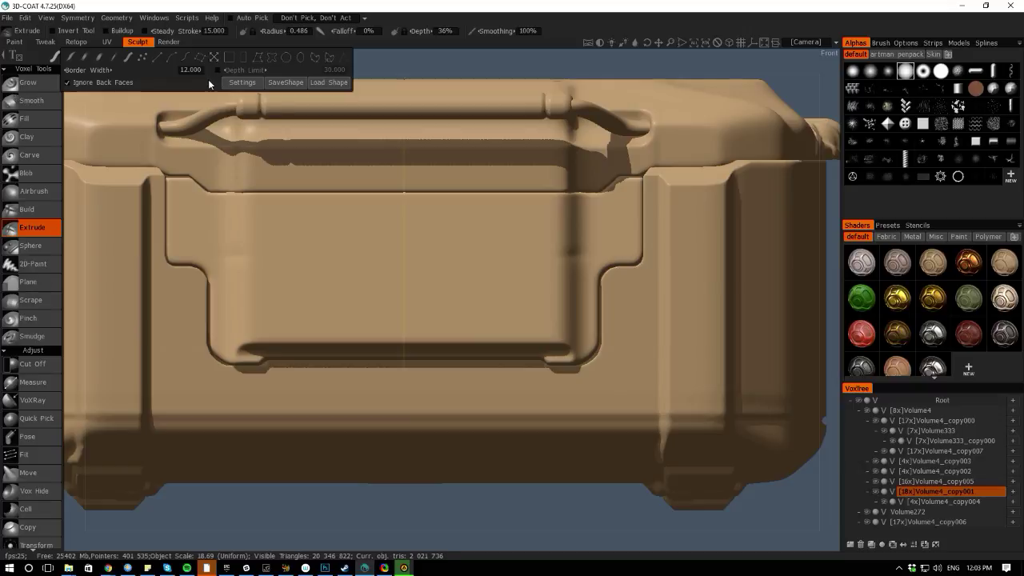
click(245, 60)
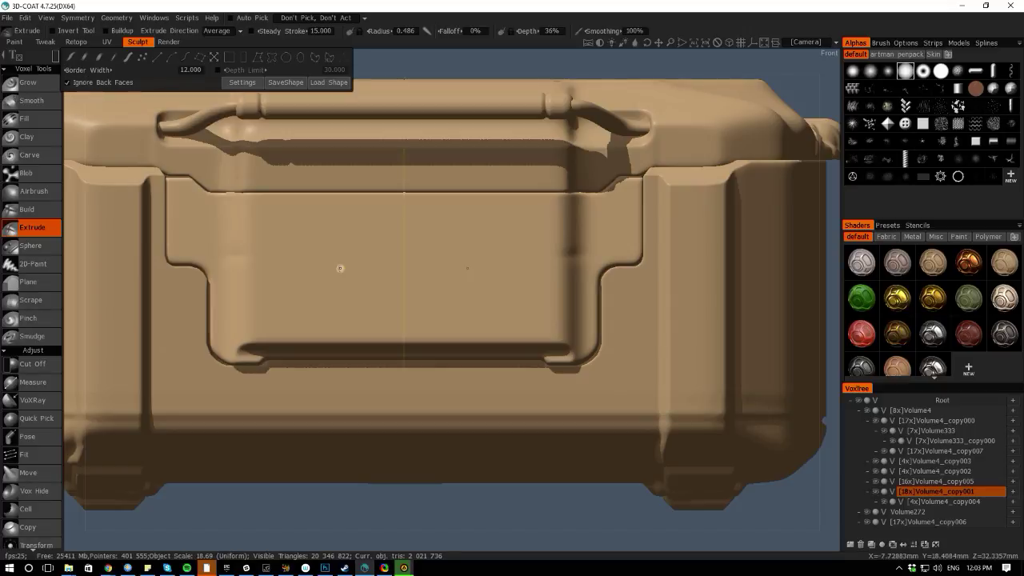
drag(323, 293, 483, 300)
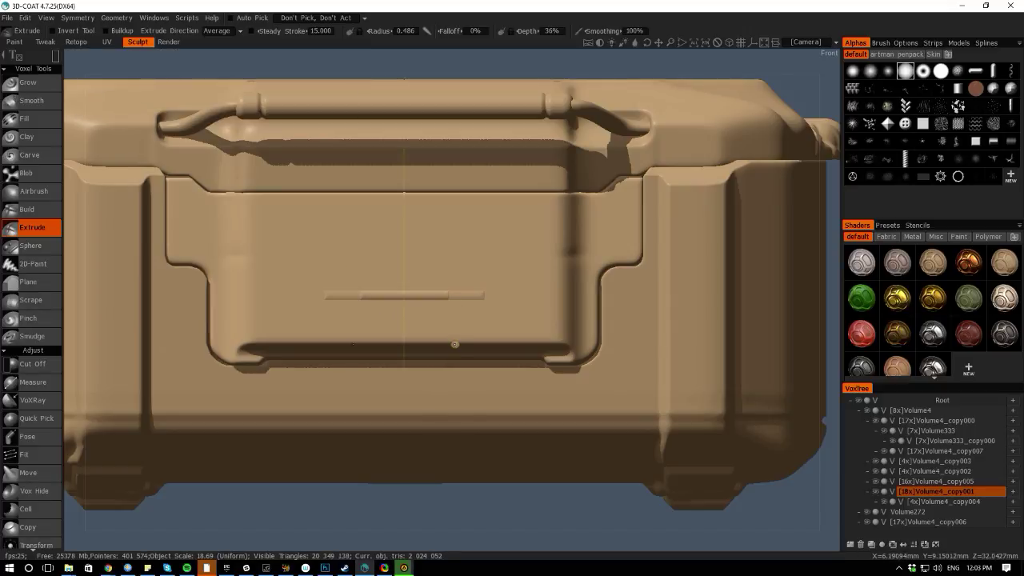
key(ctrl+z)
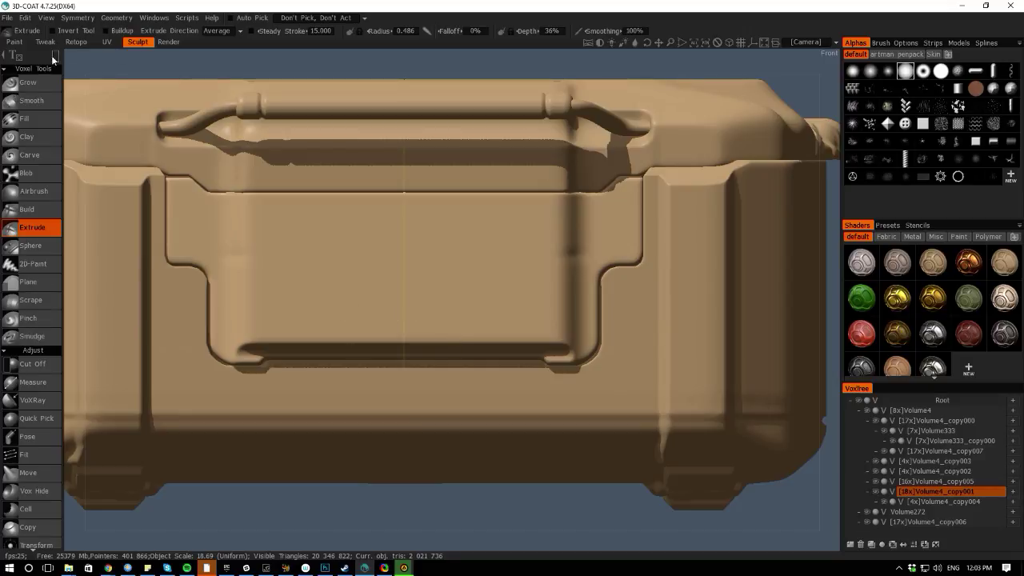
Try raising a horizontal bar on the front panel with the Build tool's rectangle stroke at radius 12.302, and undo it
click(54, 59)
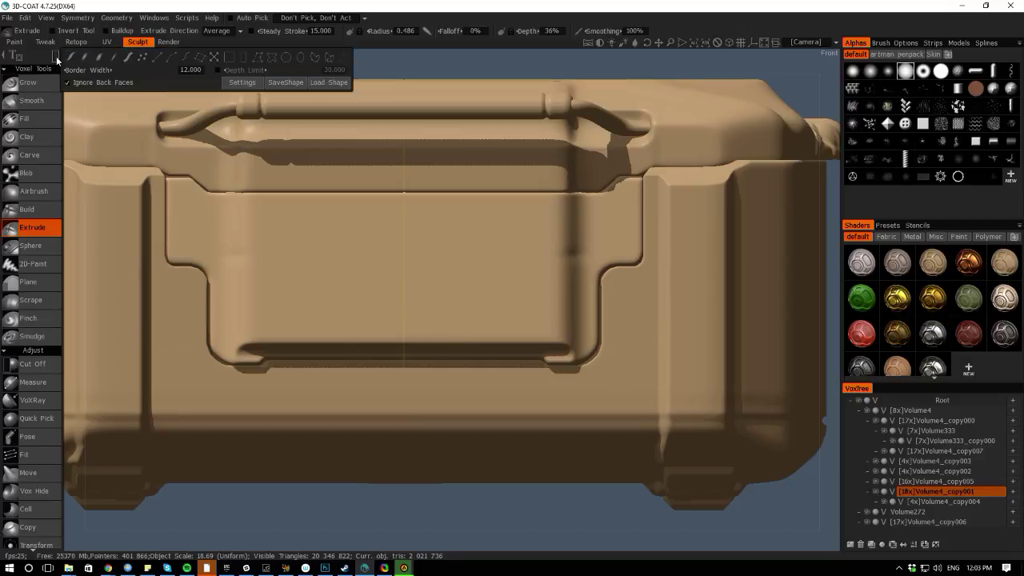
click(26, 209)
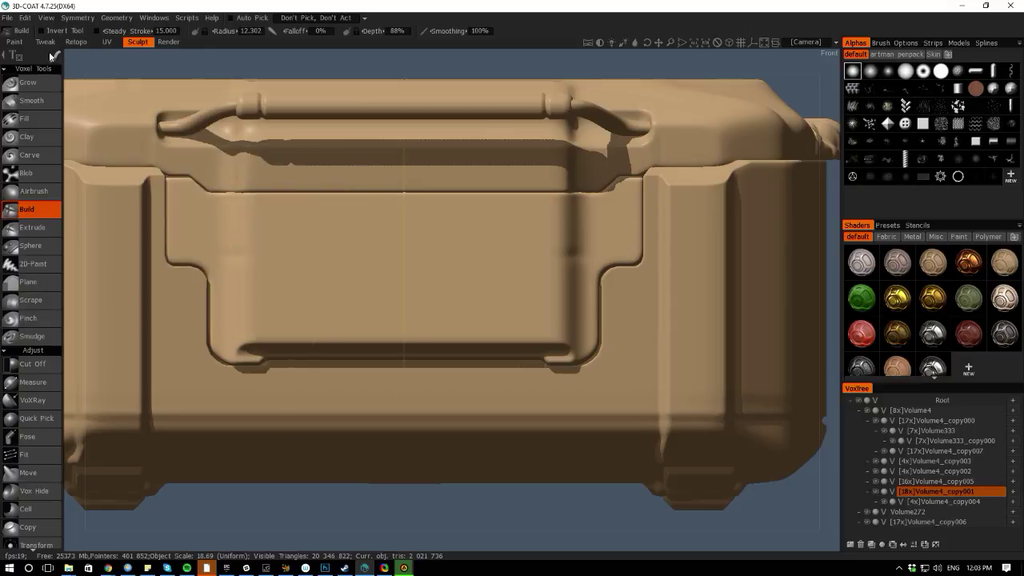
mouse_move(51, 52)
click(249, 59)
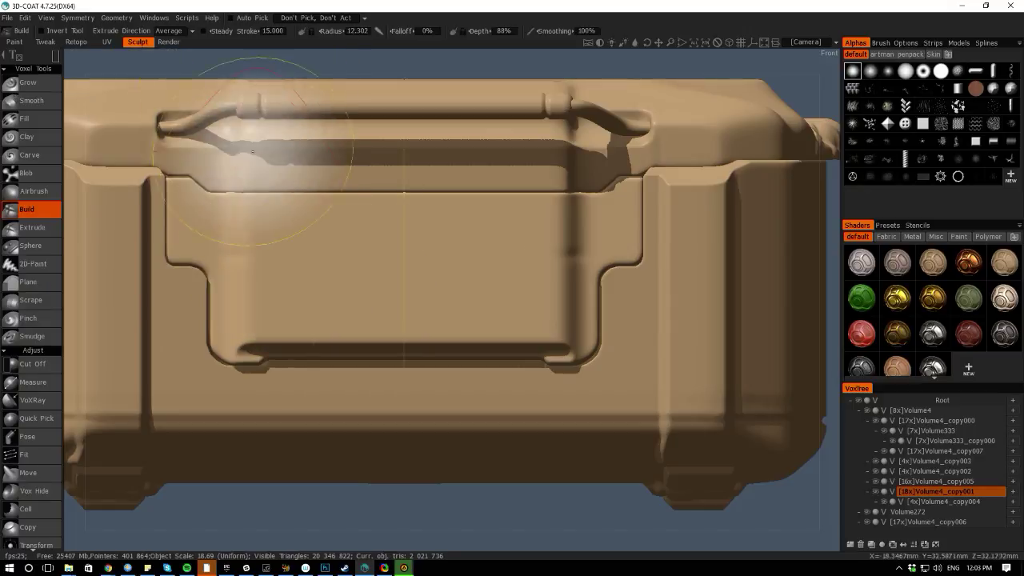
mouse_move(294, 260)
mouse_down()
mouse_move(434, 289)
mouse_move(511, 289)
mouse_up()
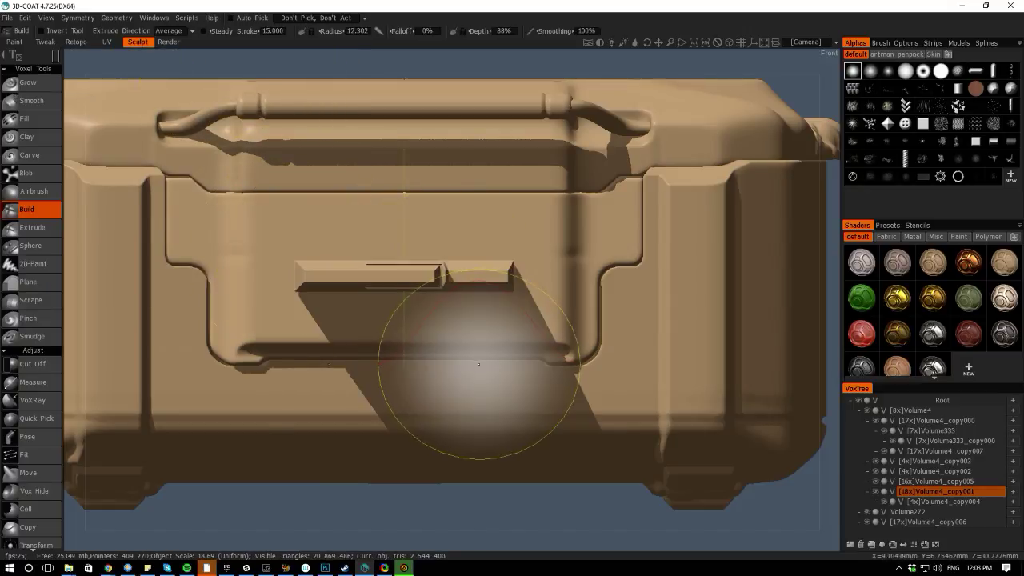
mouse_move(79, 303)
alt+mouse_down()
mouse_move(84, 378)
mouse_move(81, 304)
alt+mouse_up()
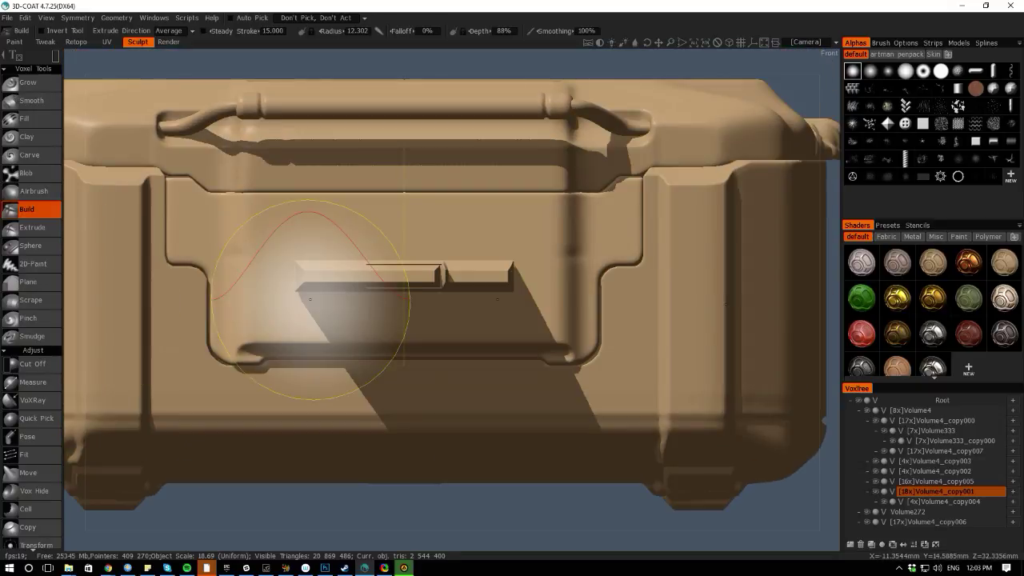
key(ctrl+z)
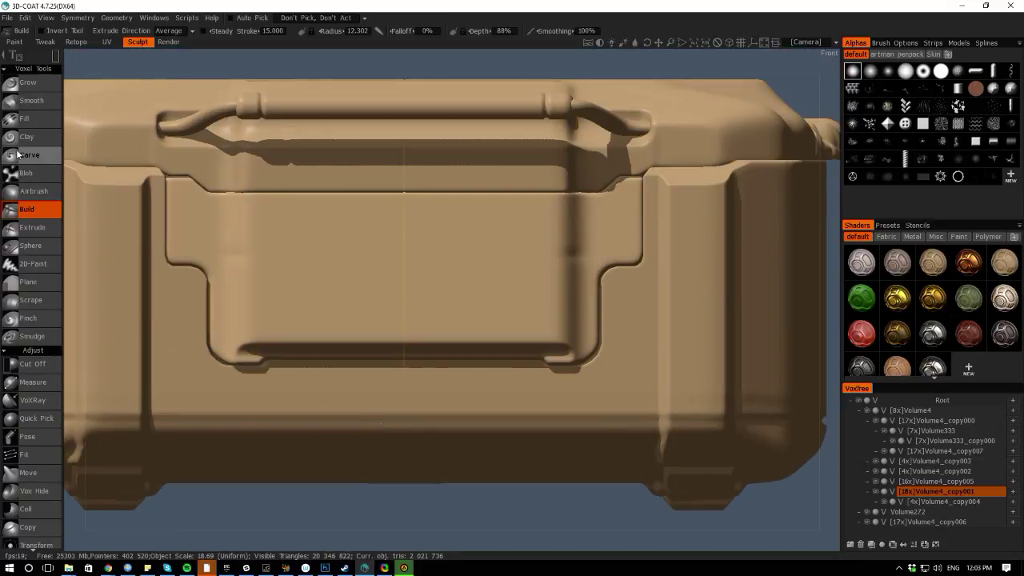
Try a thin horizontal bar on the front panel with Clay in rectangle stroke mode at radius 1.972, and undo it
click(24, 137)
mouse_move(54, 54)
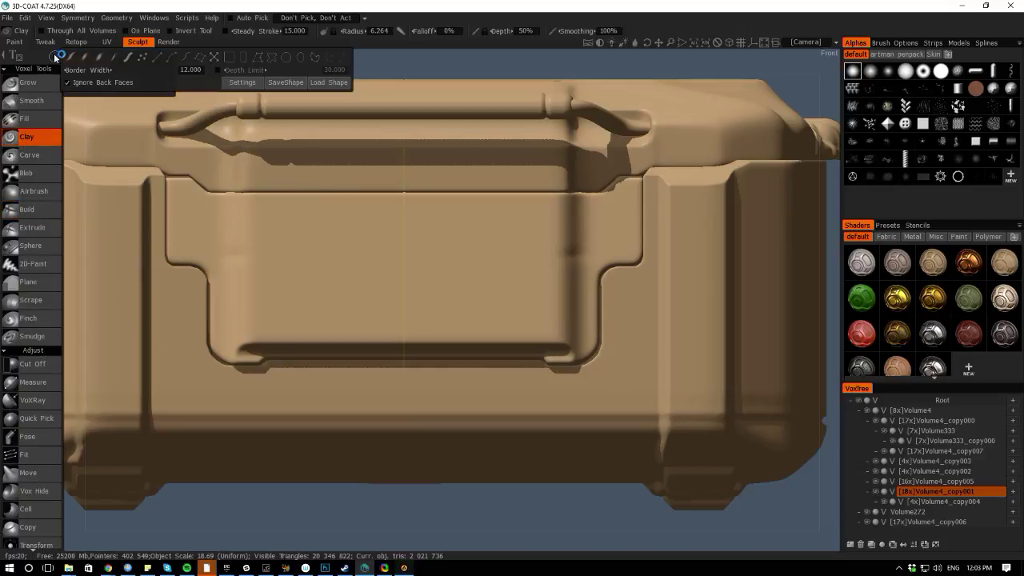
click(244, 57)
scroll(356, 261, down, 8)
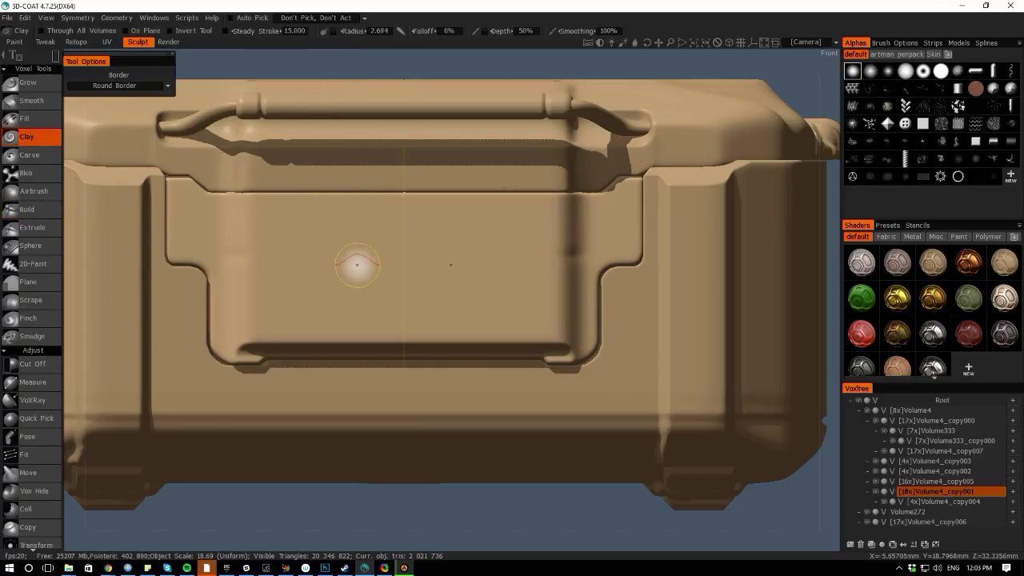
drag(337, 262, 425, 271)
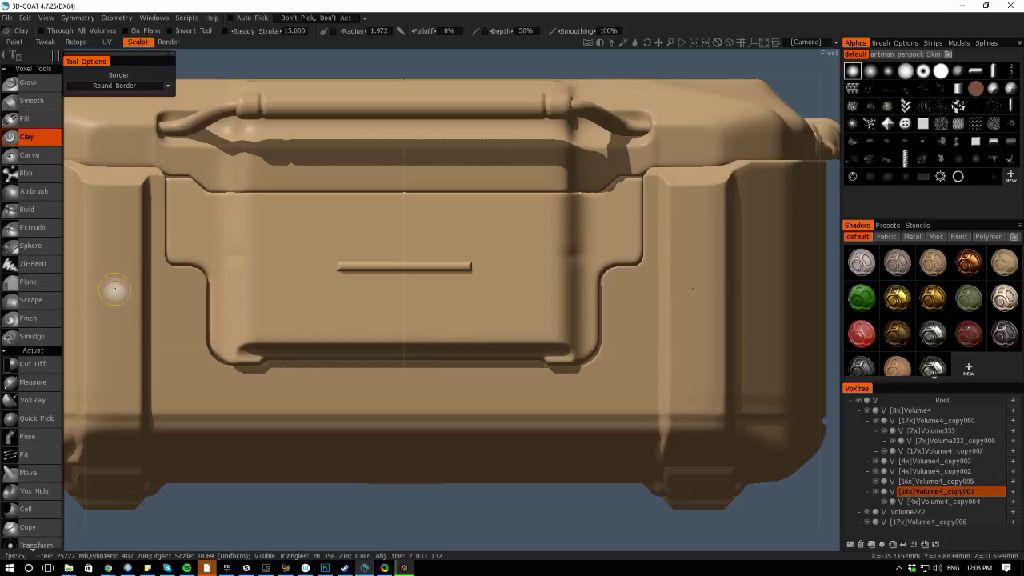
mouse_move(67, 289)
alt+mouse_down()
mouse_move(77, 197)
mouse_move(83, 254)
alt+mouse_up()
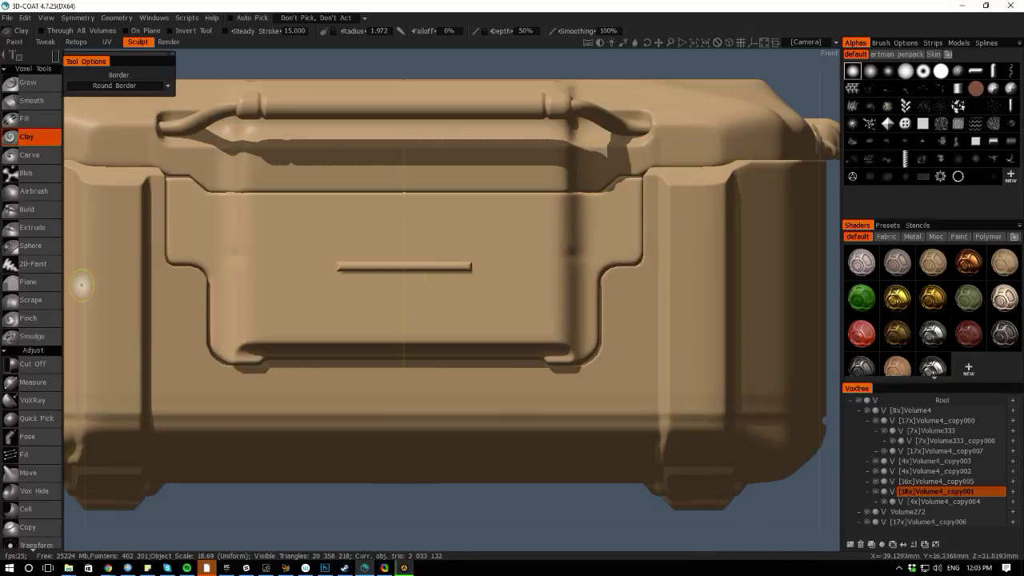
key(ctrl+z)
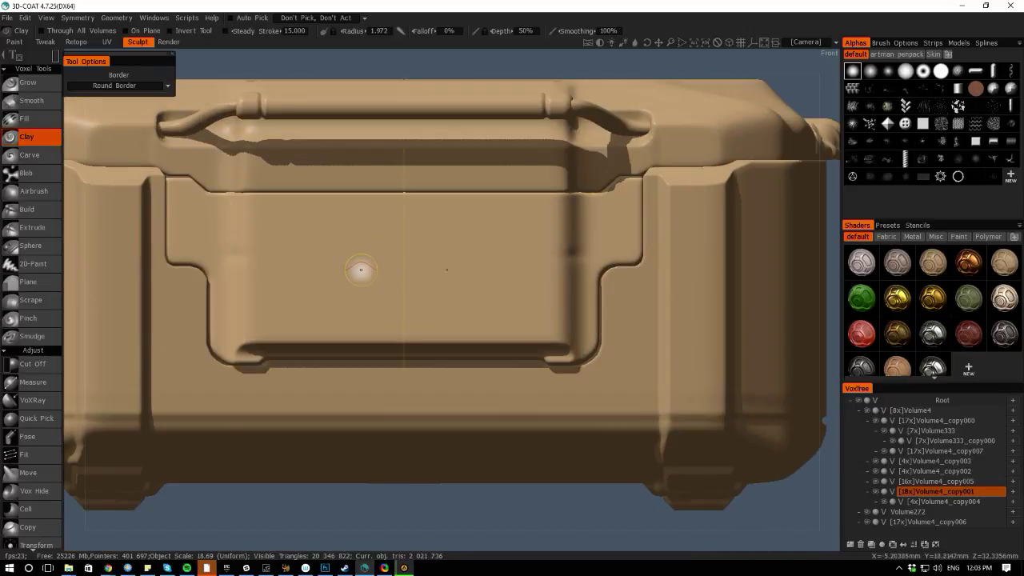
Choose Round Border and carve a horizontal groove low on the front panel with a straight-line Clay stroke of radius 0.621
click(107, 86)
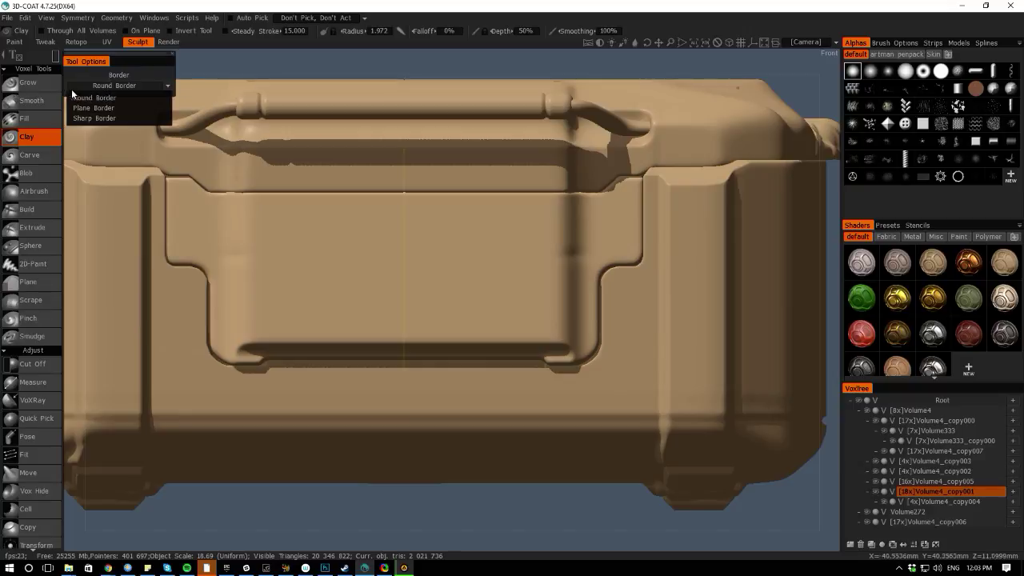
click(80, 99)
mouse_move(55, 55)
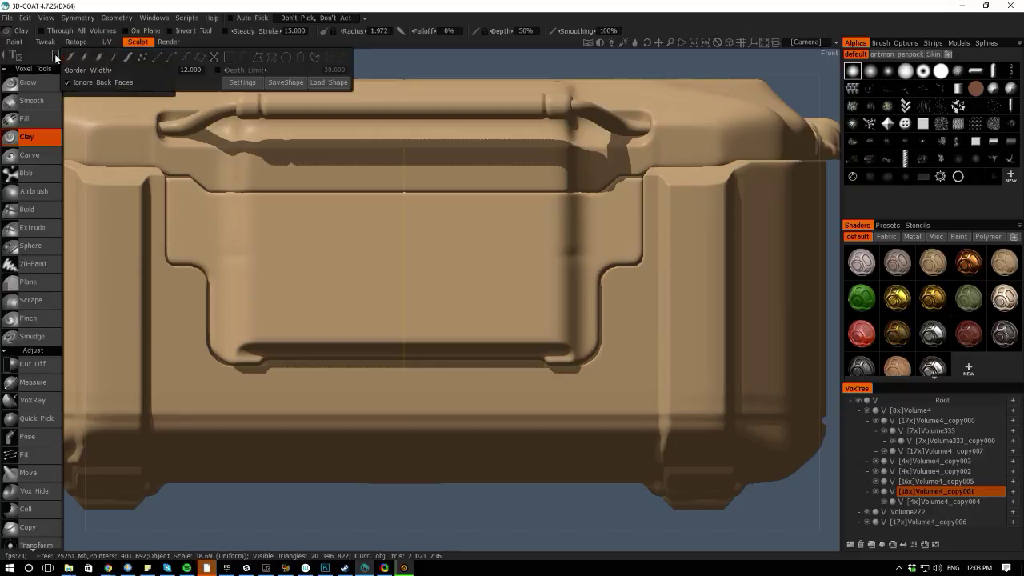
click(158, 55)
right_drag(339, 289, 323, 290)
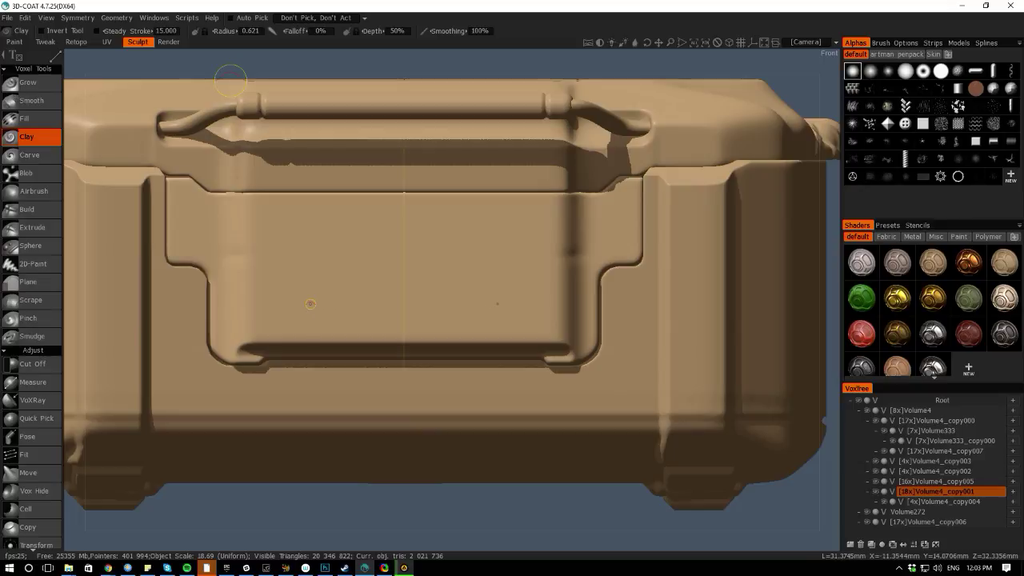
drag(309, 308, 411, 308)
ctrl+click(411, 310)
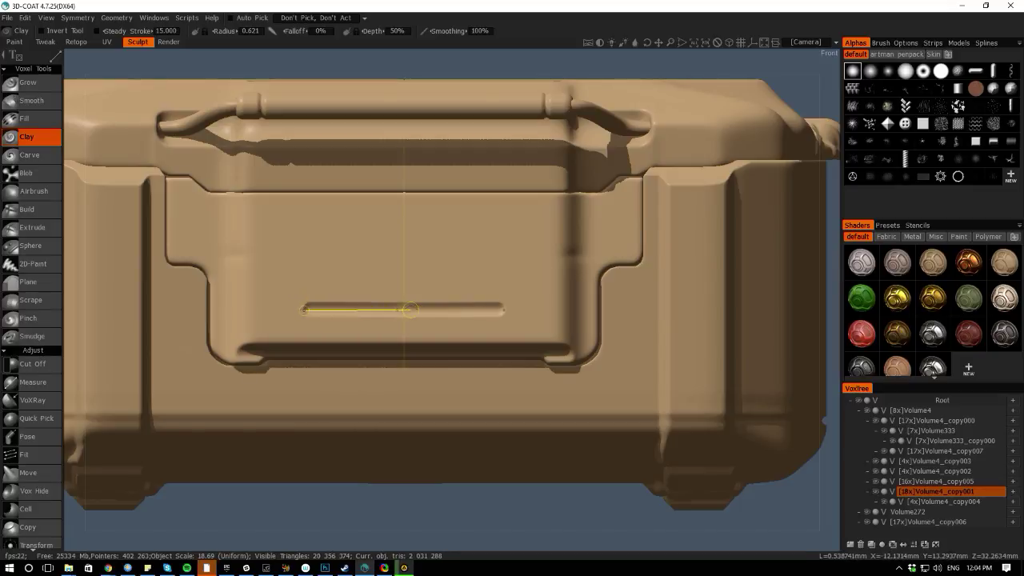
Try a second horizontal groove of radius 0.621 above the first on the front panel, and undo it
key(space)
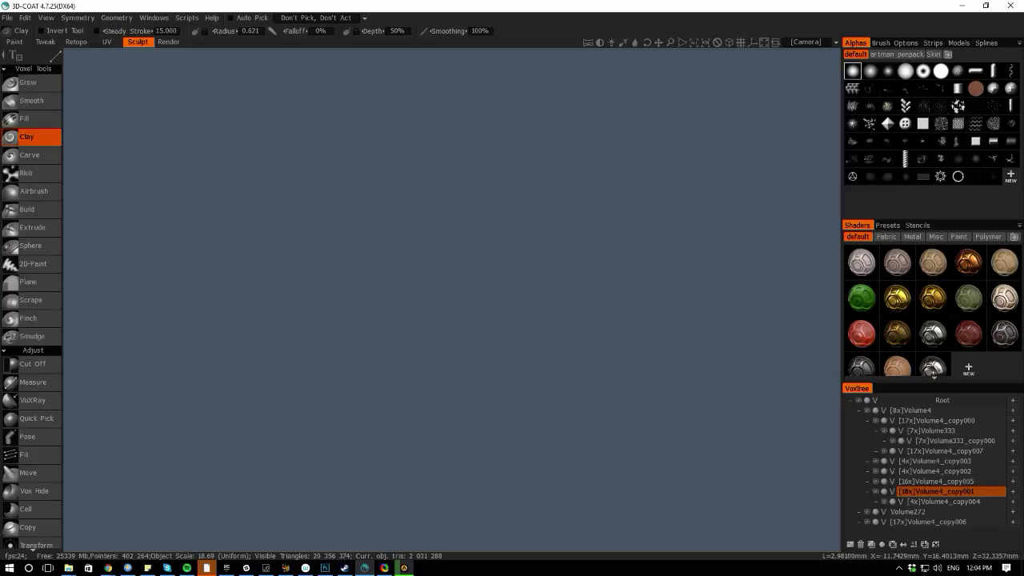
key(ctrl+z)
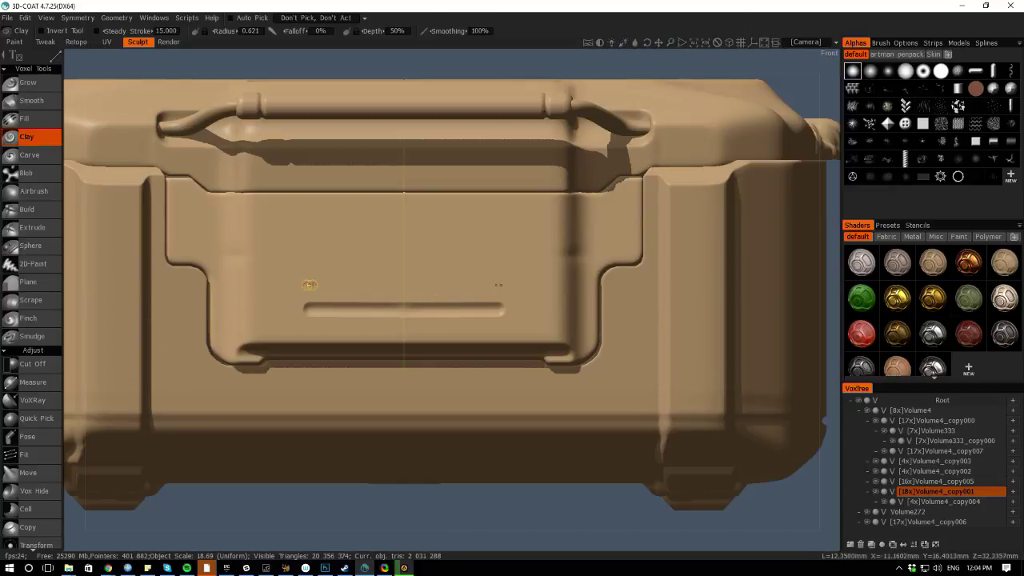
drag(308, 286, 393, 284)
drag(501, 284, 504, 285)
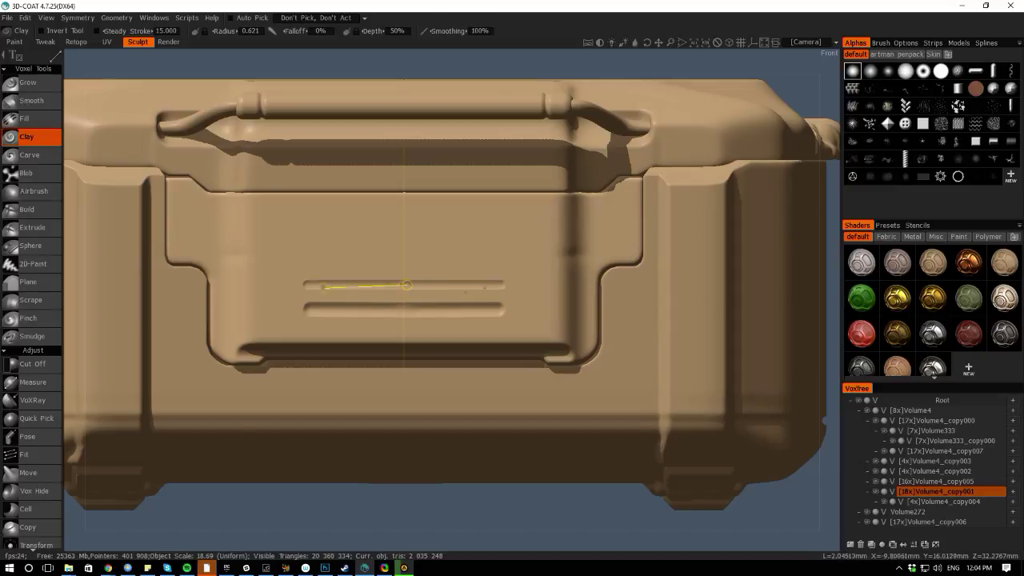
key(ctrl+z)
Try the upper groove again with a straight-line Clay stroke of radius 0.797, and undo both grooves on the front panel
drag(407, 285, 407, 284)
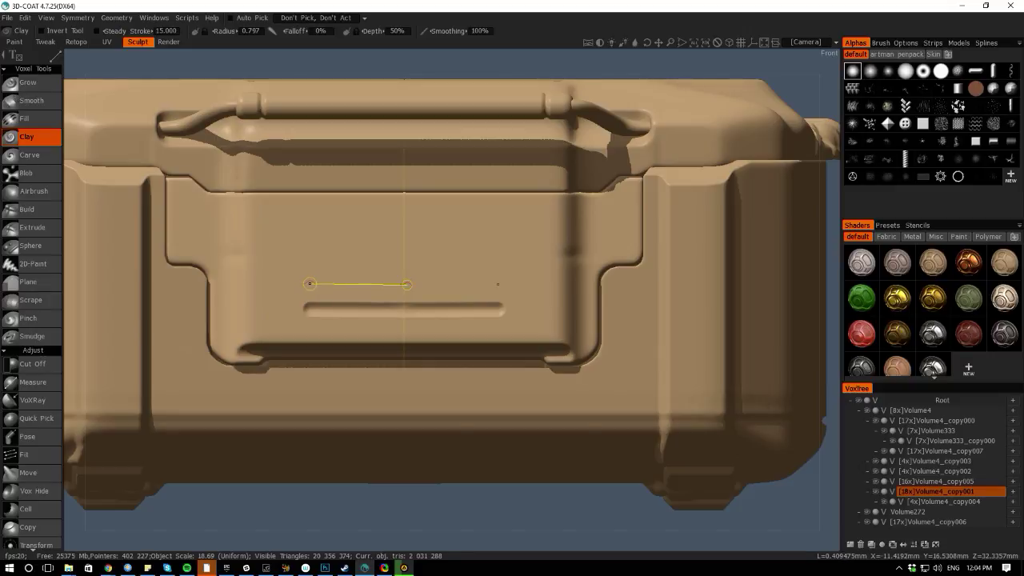
ctrl+click(309, 284)
key(ctrl+z)
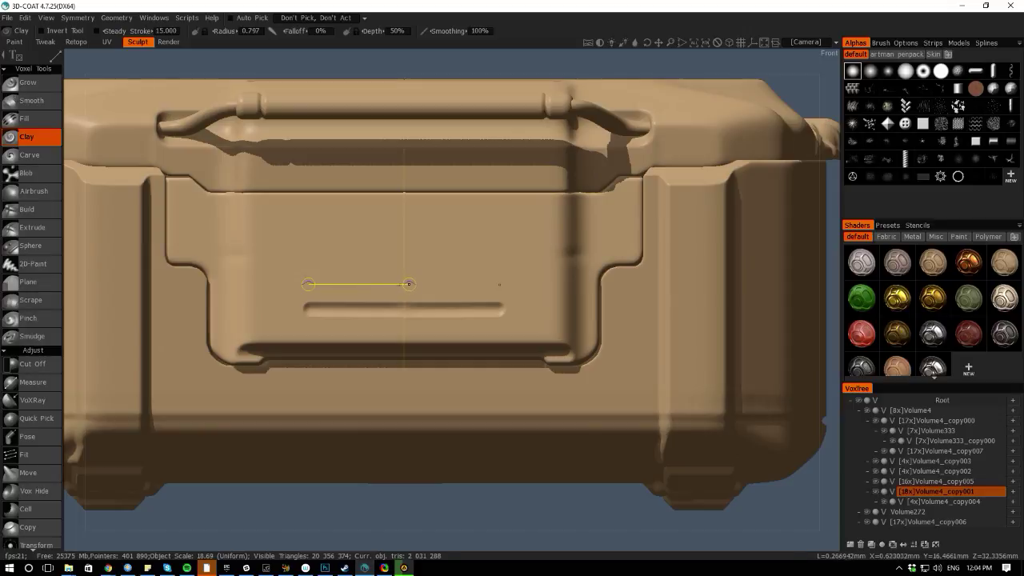
ctrl+click(409, 284)
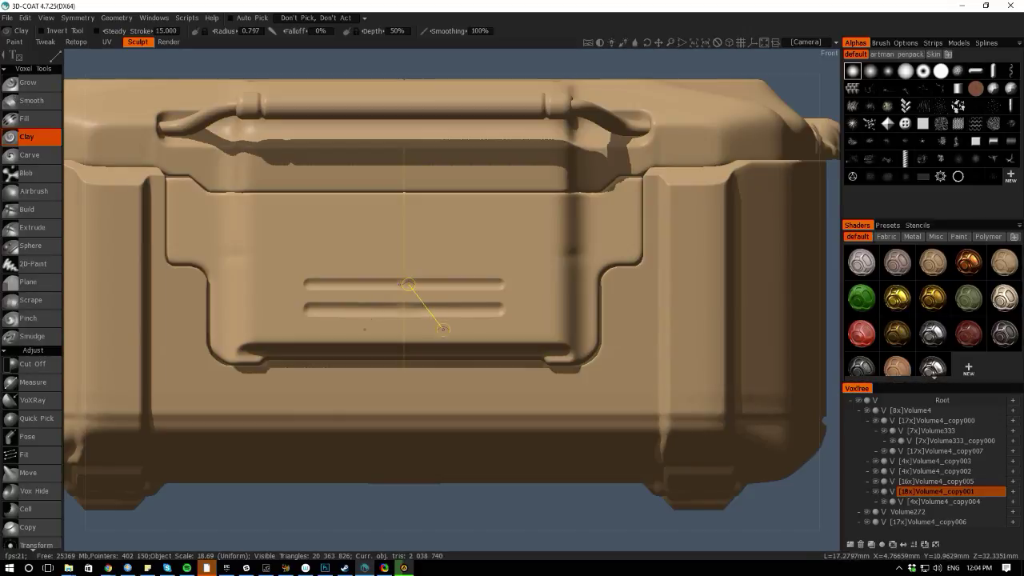
key(ctrl+z)
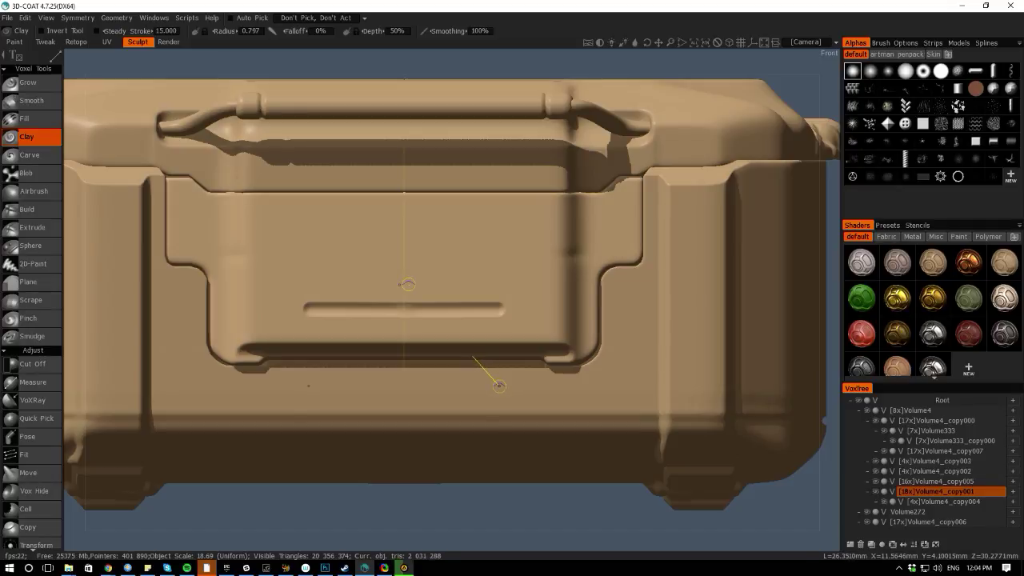
key(ctrl+z)
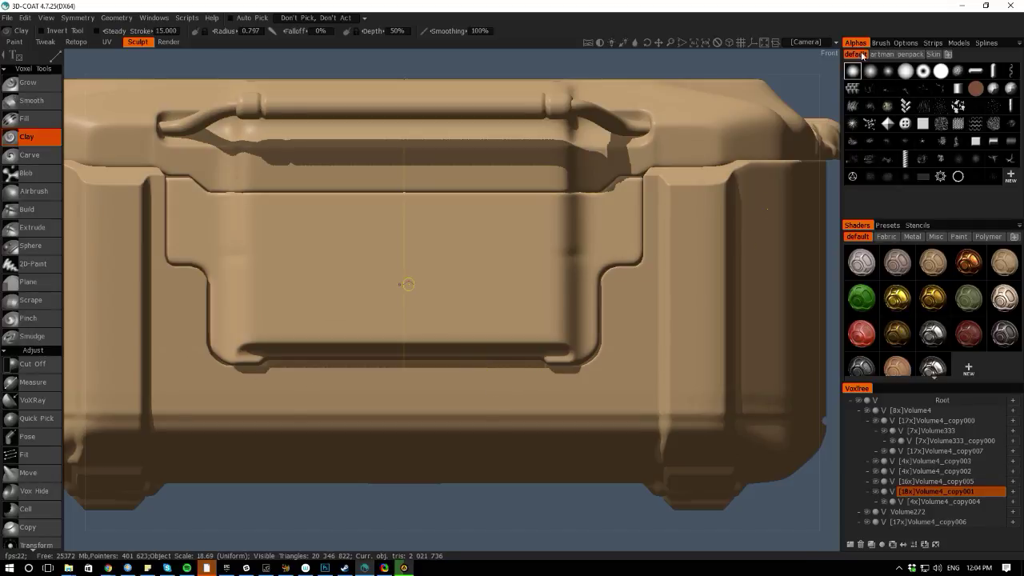
Preview several default stencils over the case, including diamonds, weave, circles and cracks, and apply the white-line grid stencil
click(894, 45)
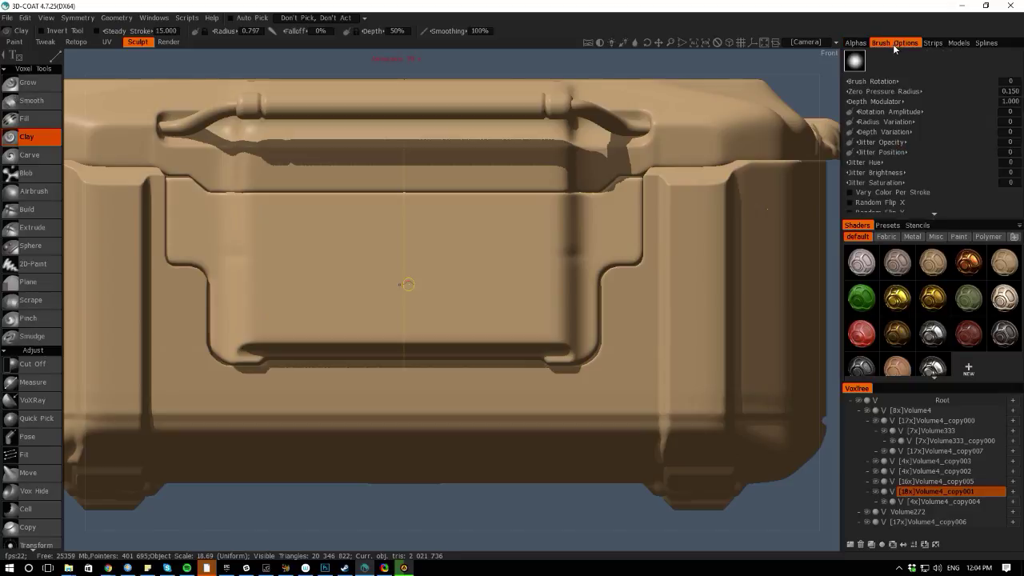
click(855, 43)
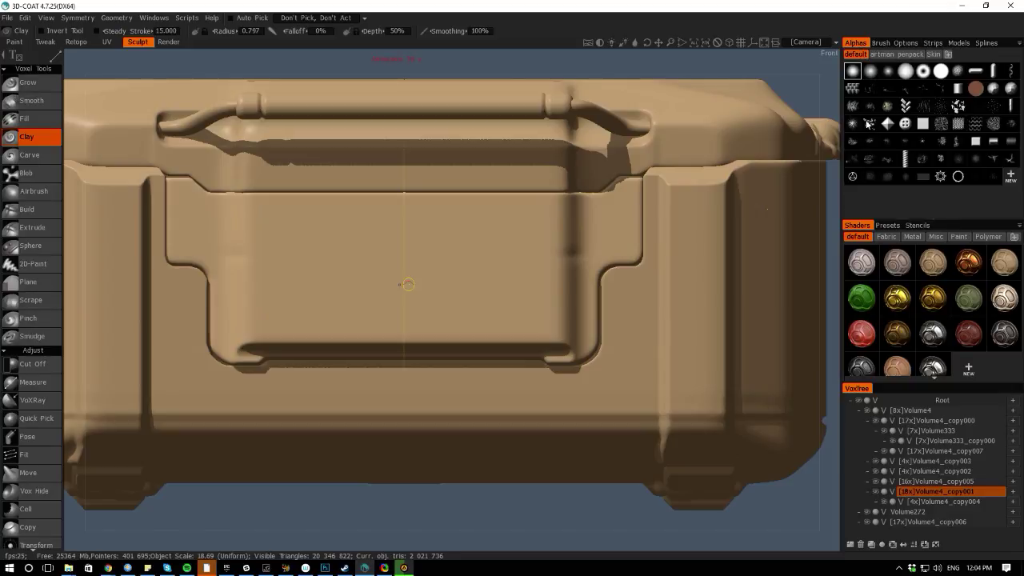
click(911, 225)
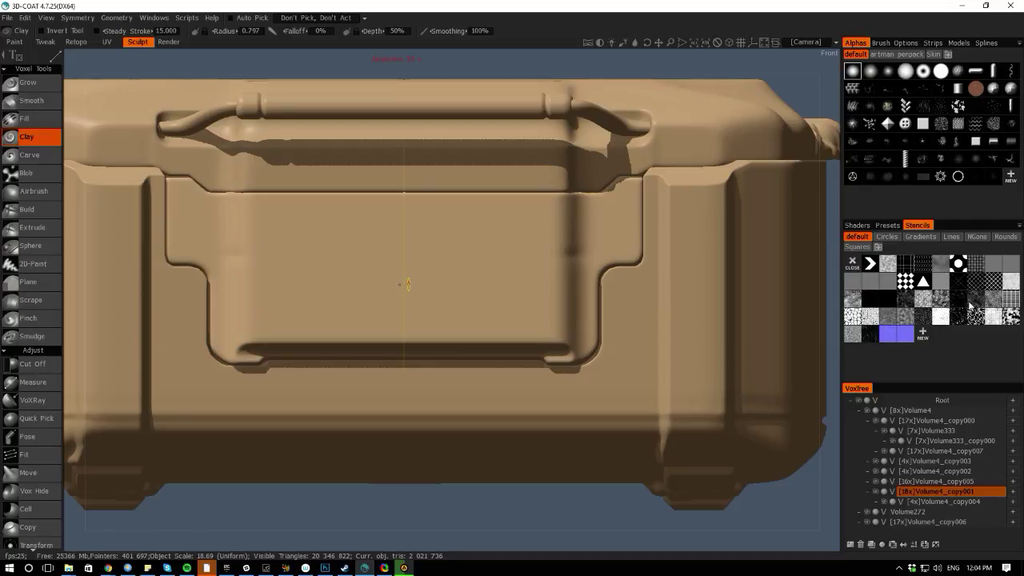
click(905, 264)
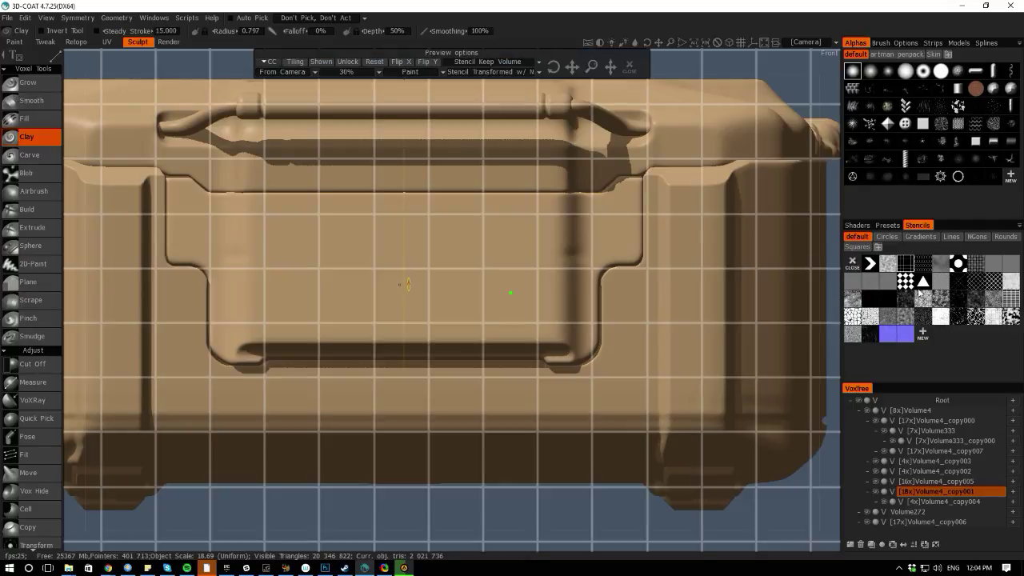
click(923, 287)
click(921, 317)
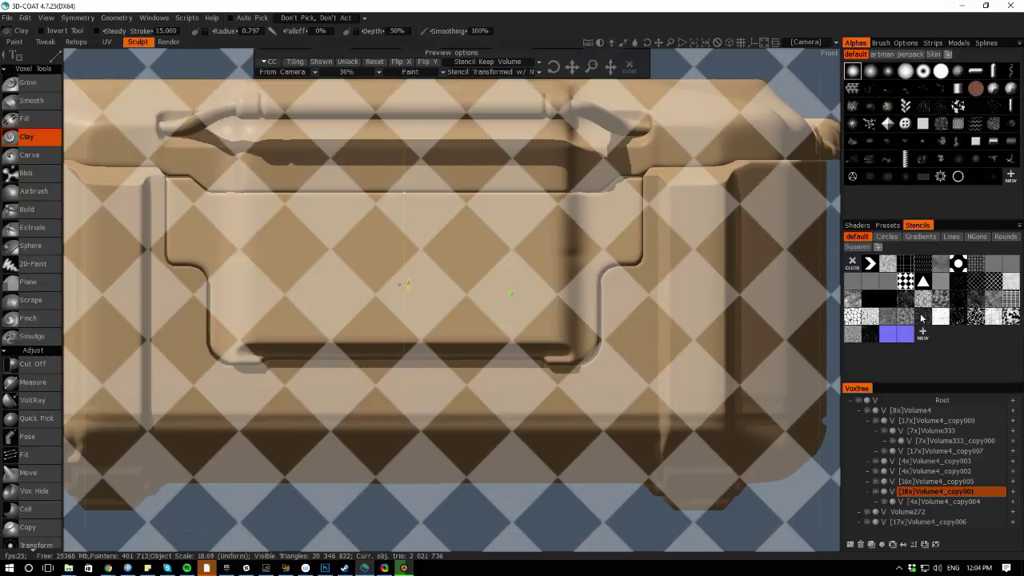
click(976, 264)
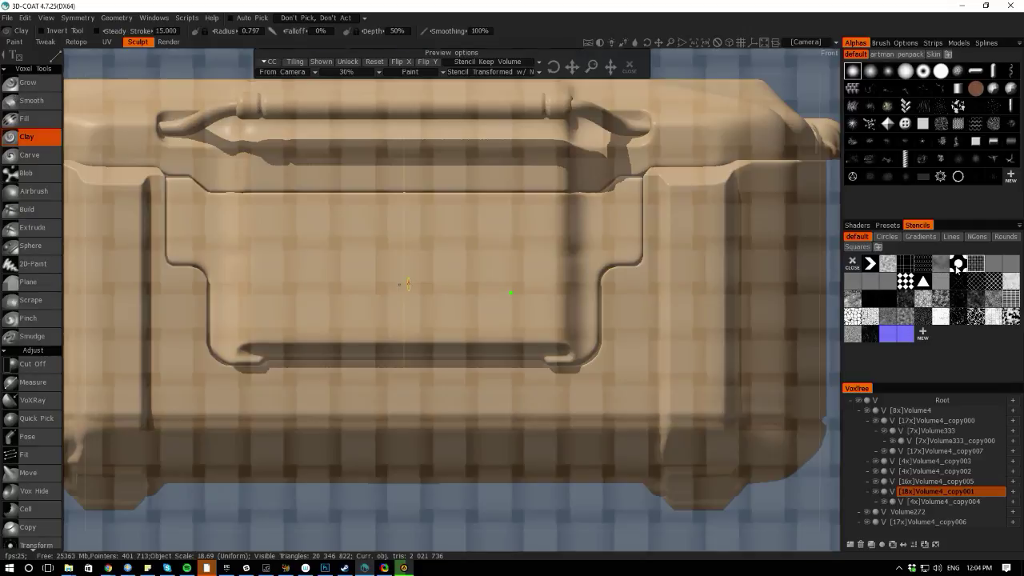
click(957, 264)
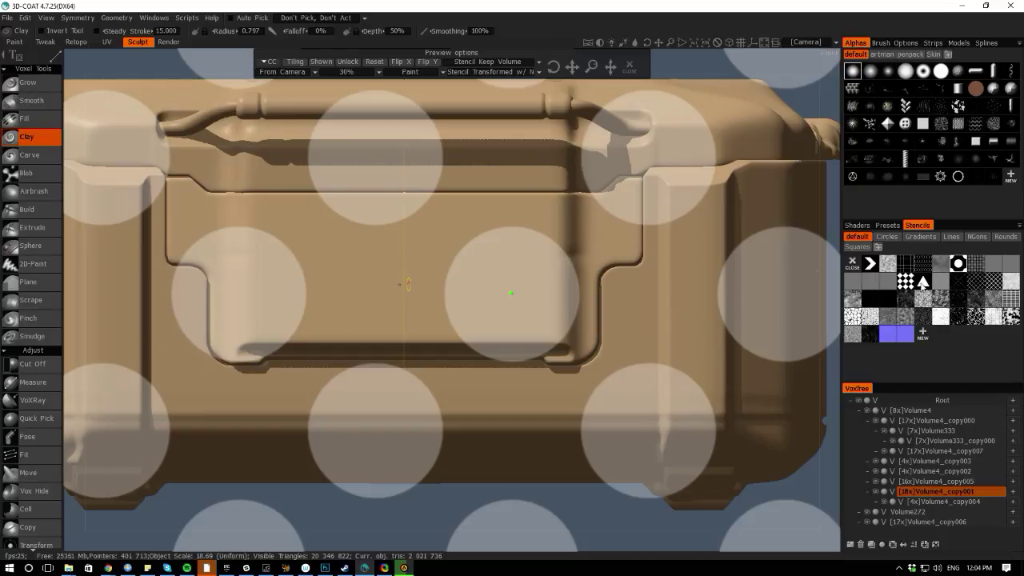
click(904, 266)
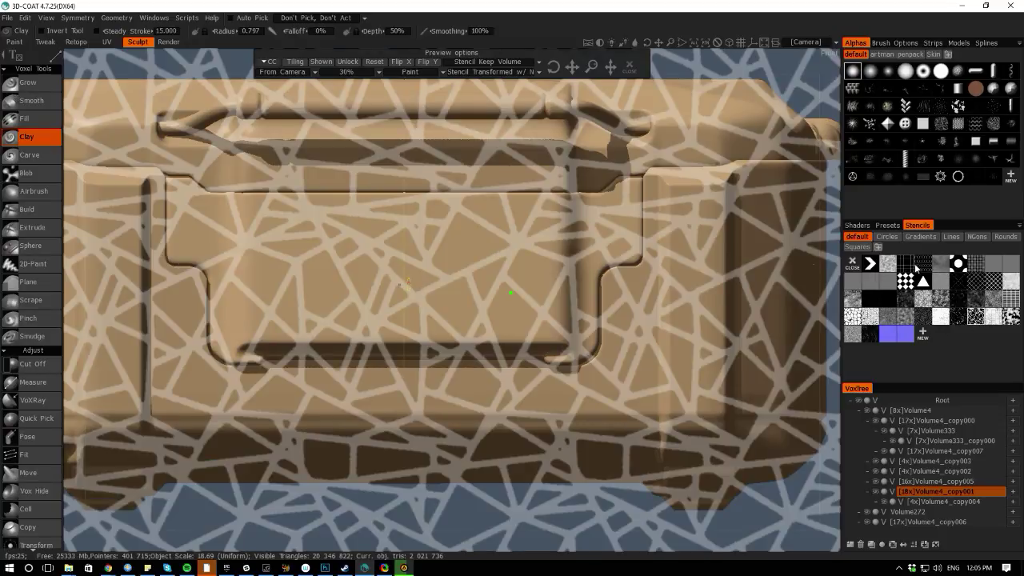
click(912, 269)
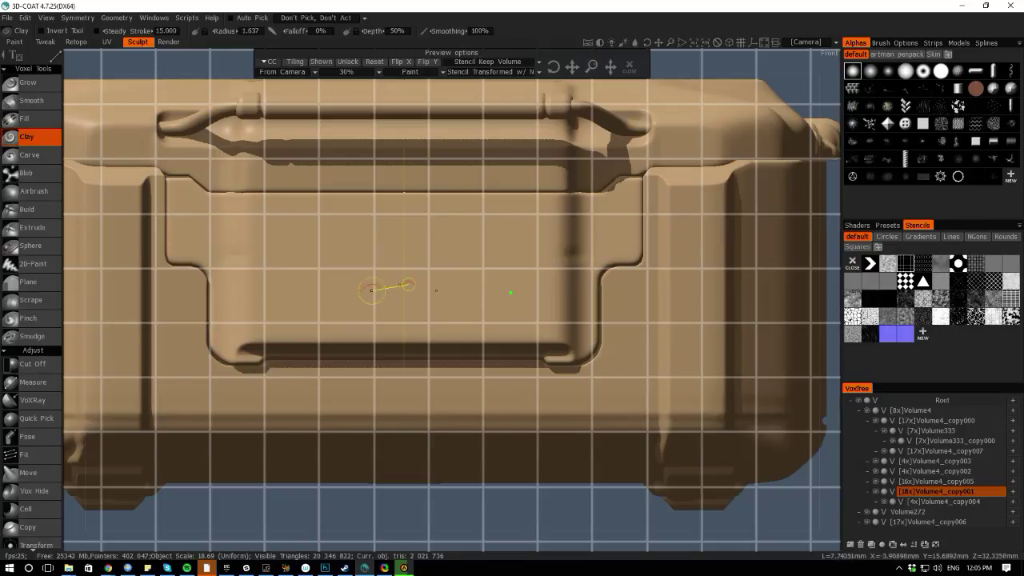
Test the Move brush at radius 7.278 on the front panel through the grid stencil, undoing the first pull and making another farther from the centre
key(space)
click(377, 285)
right_drag(376, 291, 424, 288)
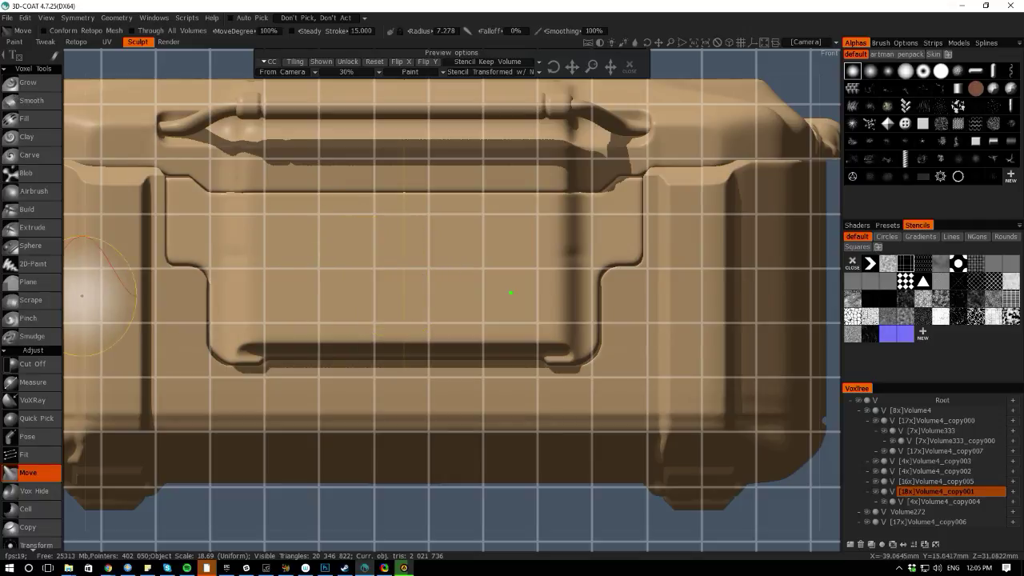
alt+drag(82, 296, 131, 299)
mouse_move(383, 279)
mouse_down()
mouse_move(434, 286)
mouse_move(422, 285)
mouse_up()
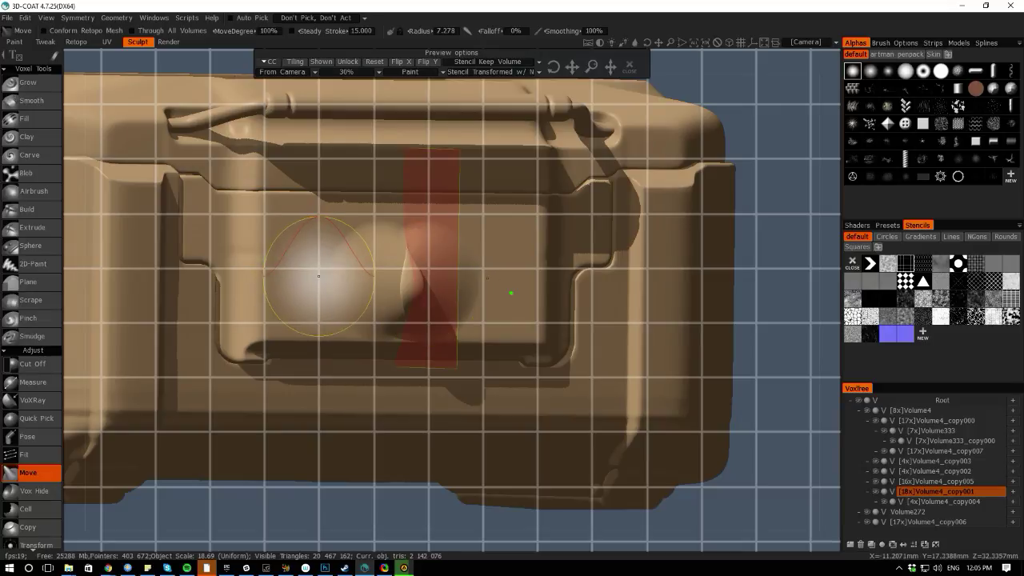
key(ctrl+z)
drag(318, 272, 302, 264)
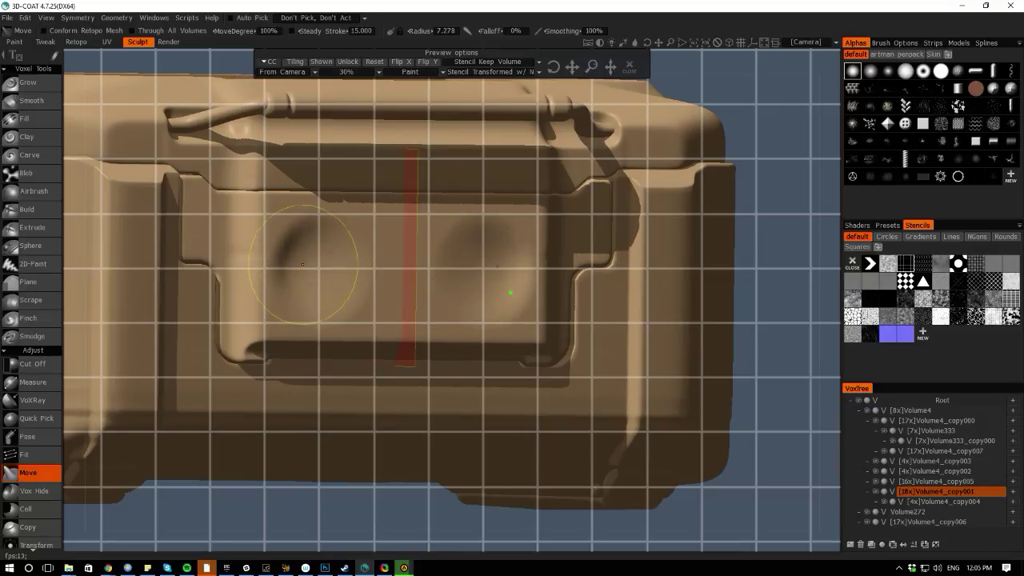
Undo the last Move pull on the front panel and switch to the Clay brush with radius 4.182
key(ctrl+z)
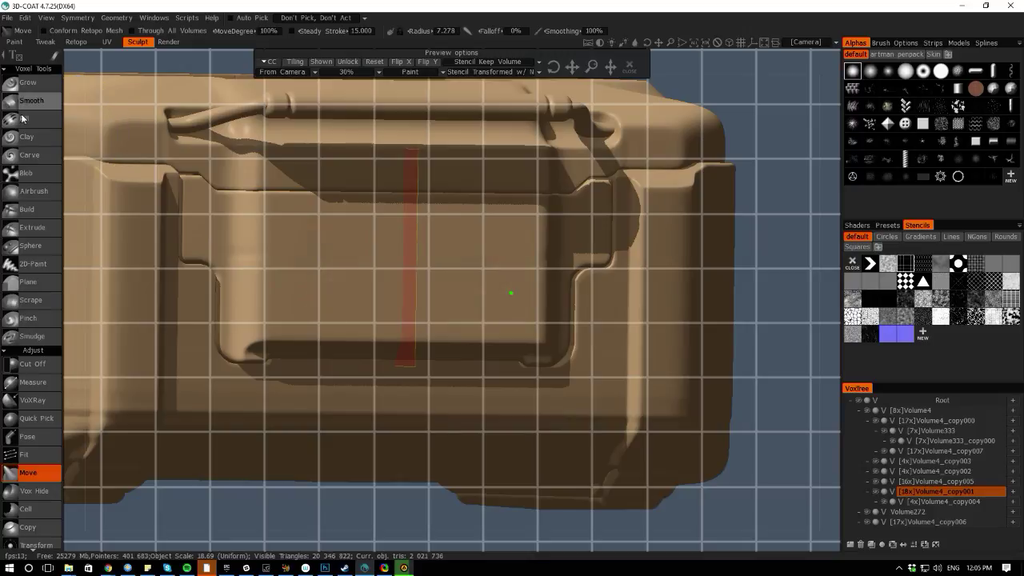
alt+drag(86, 181, 50, 171)
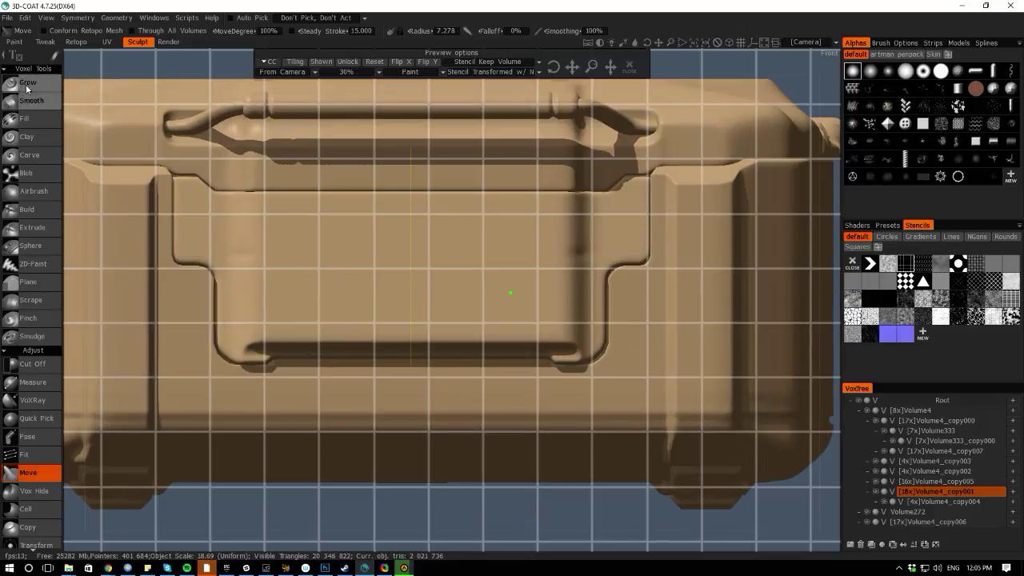
click(26, 87)
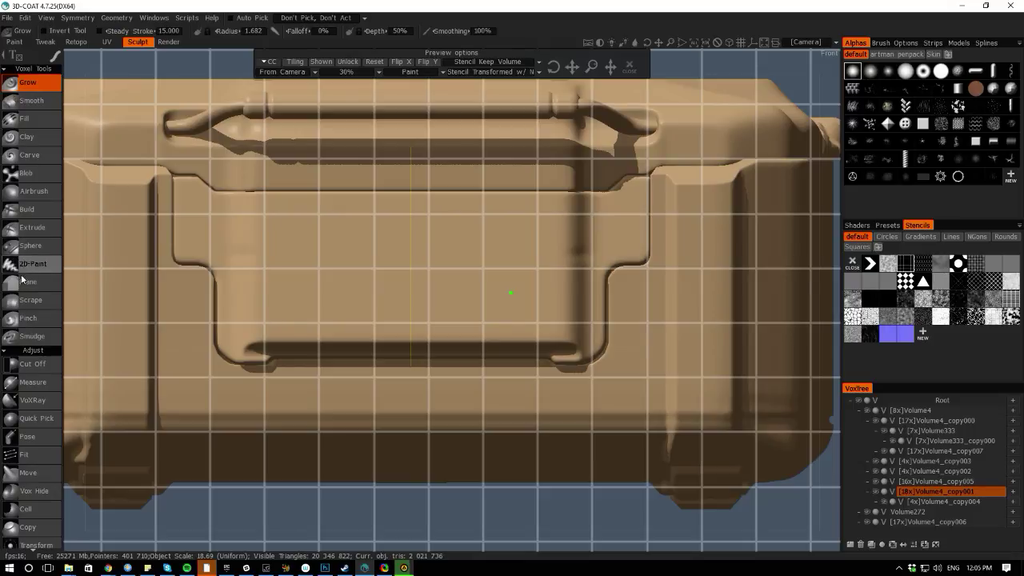
click(26, 137)
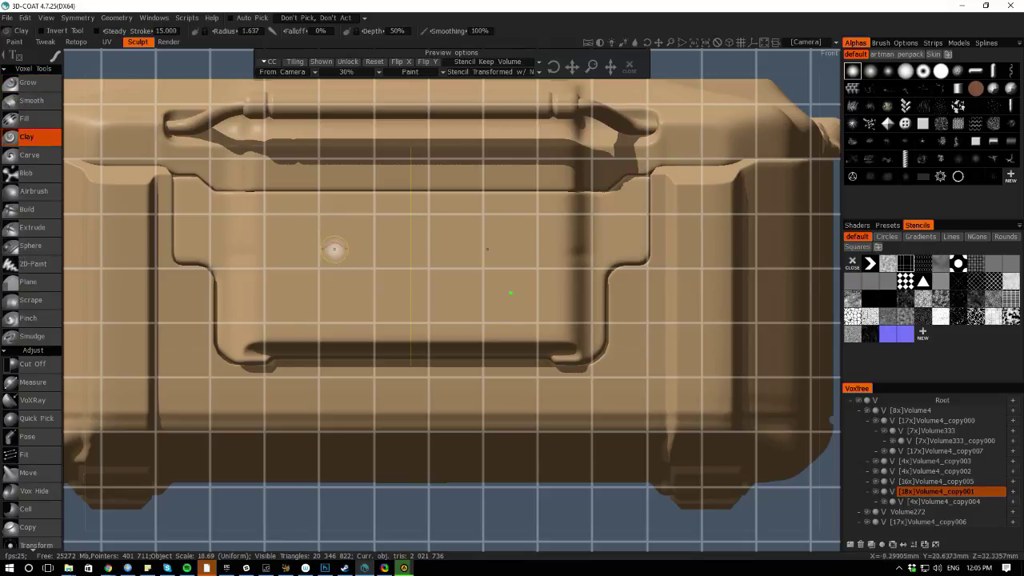
right_drag(334, 249, 306, 266)
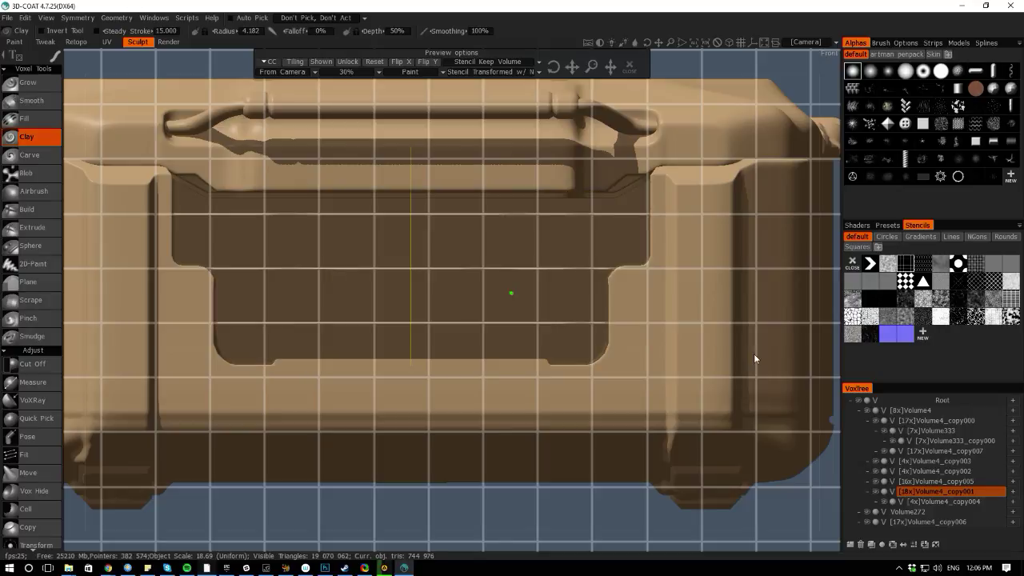
Remove the grid stencil and resample the front panel volume with a density modulation factor of 0.587 at Good quality
mouse_move(79, 283)
alt+mouse_down()
mouse_move(132, 277)
mouse_move(112, 202)
mouse_move(103, 295)
mouse_move(130, 298)
alt+mouse_up()
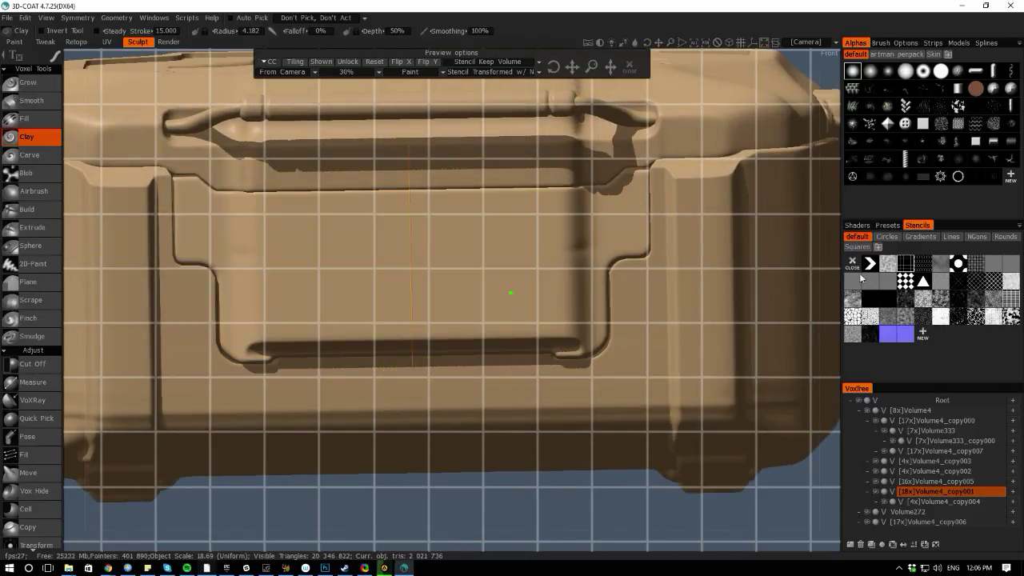
click(852, 266)
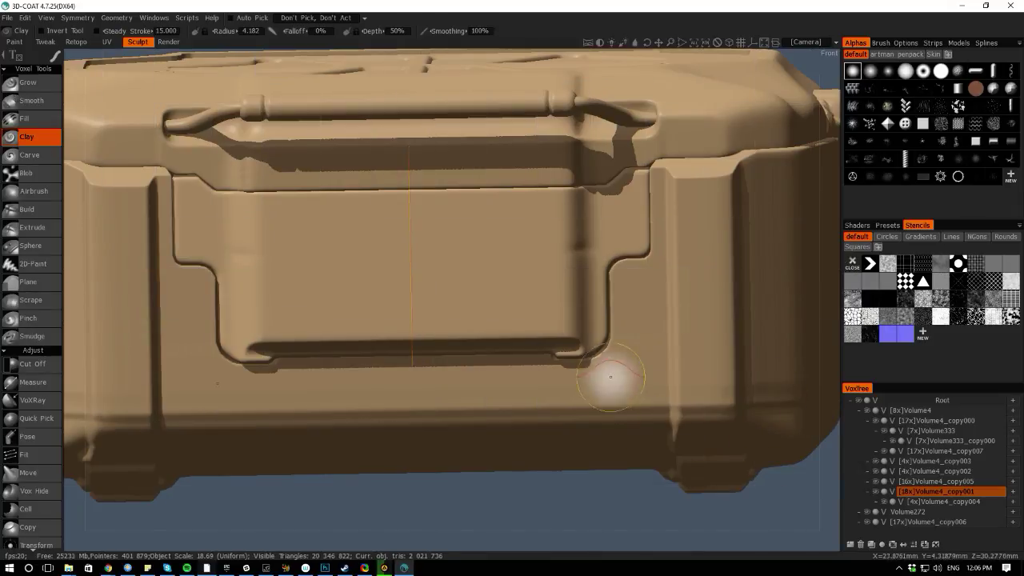
key(space)
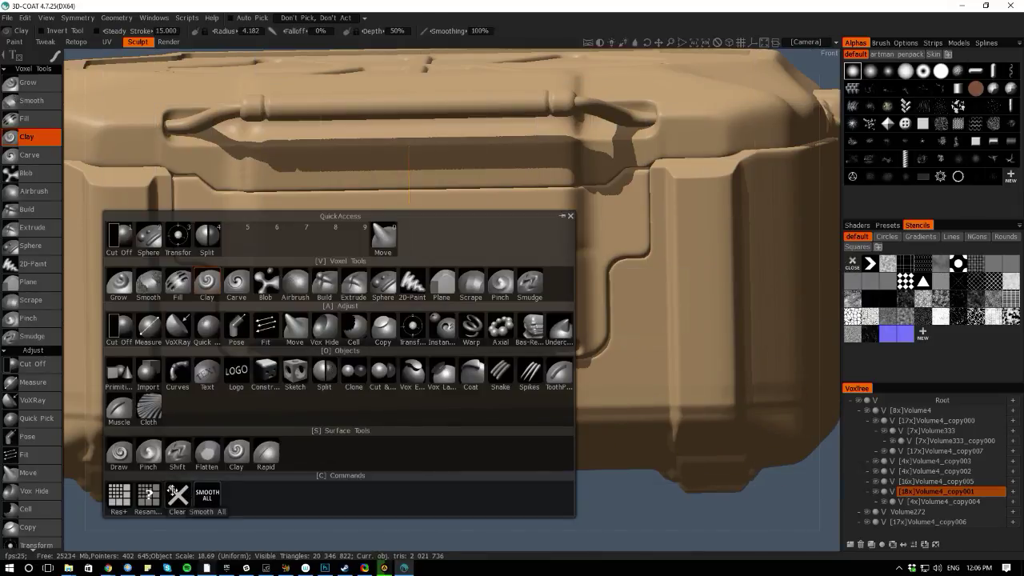
click(148, 496)
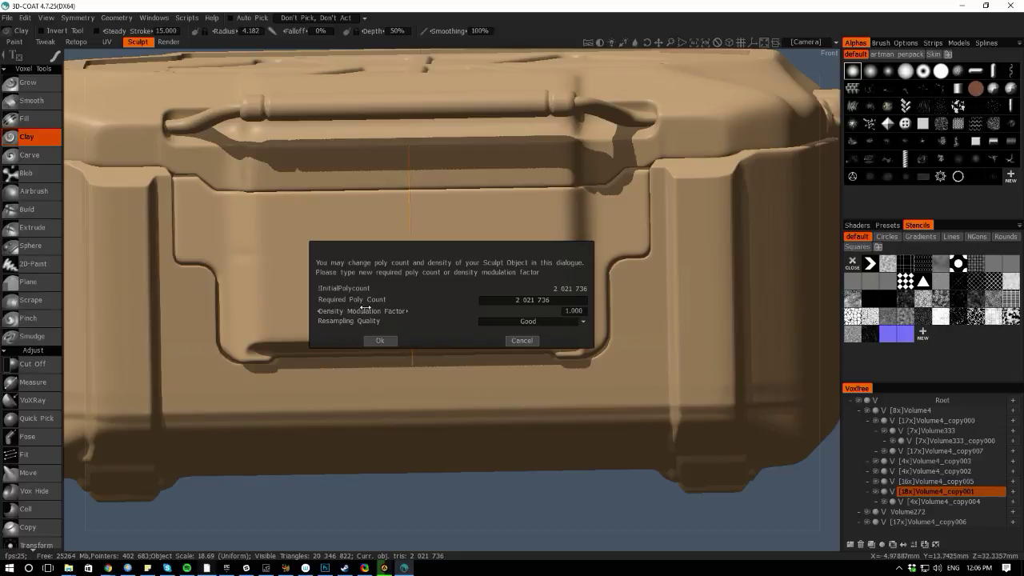
drag(364, 310, 352, 310)
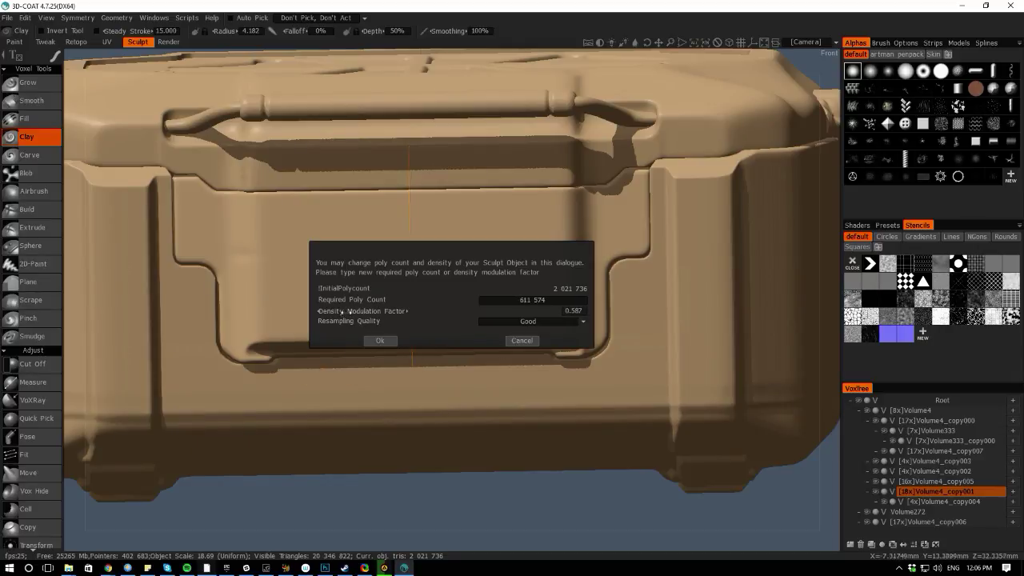
click(377, 341)
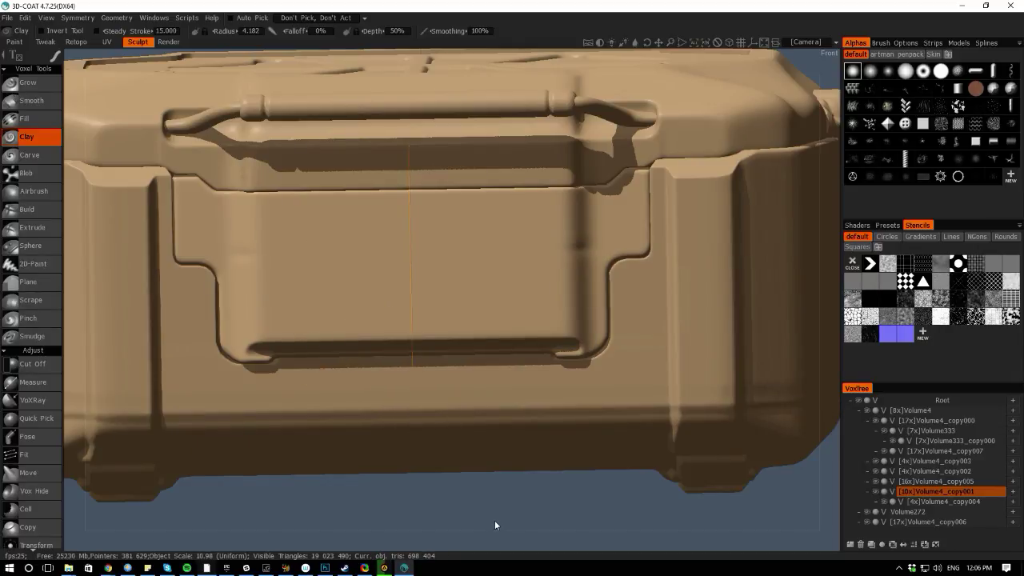
Give the Clay brush the plain bevelled square alpha and set its radius to 2.384
mouse_move(495, 525)
mouse_down()
mouse_move(475, 542)
mouse_move(423, 549)
mouse_move(475, 544)
mouse_up()
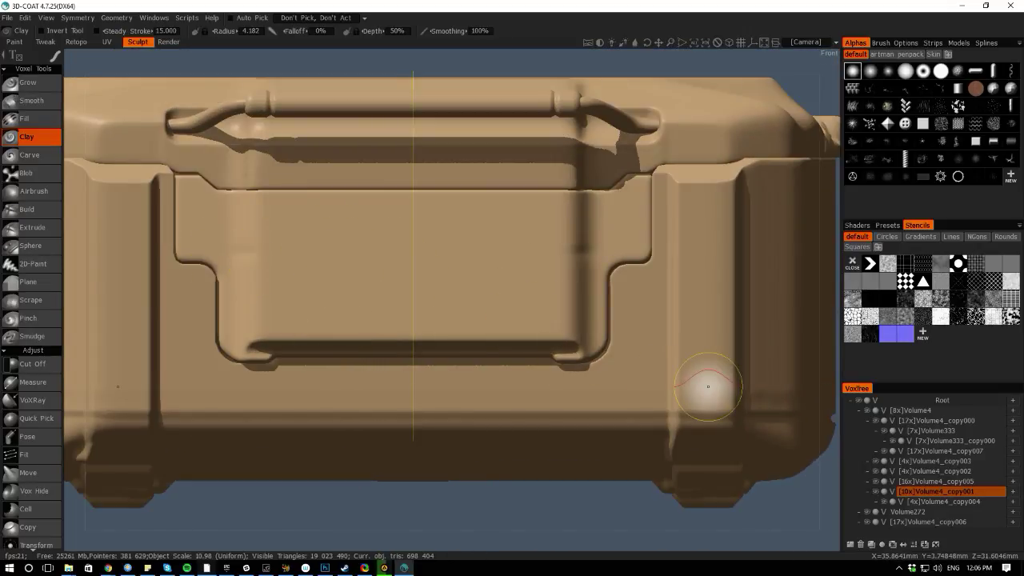
click(923, 124)
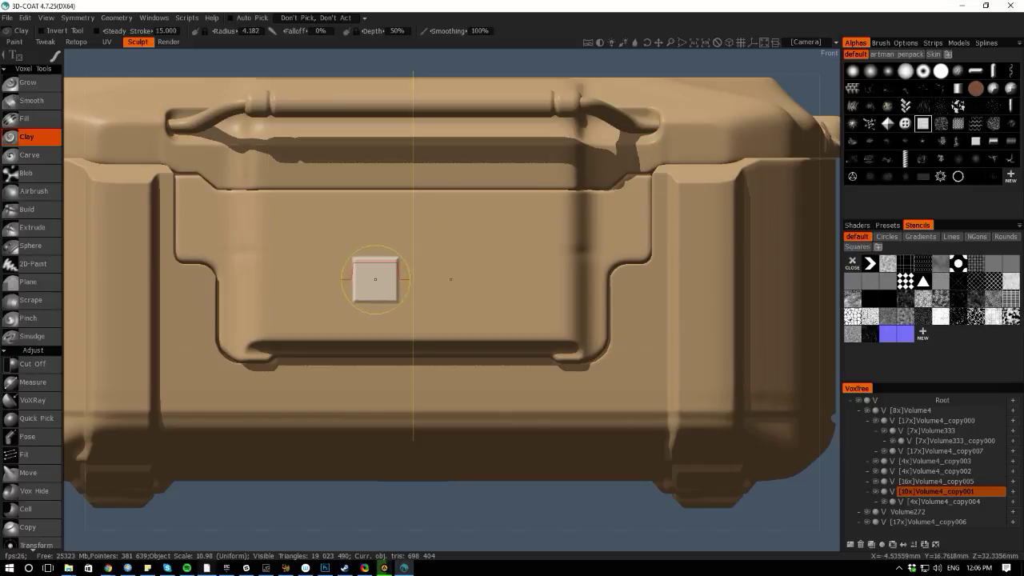
right_drag(375, 279, 352, 281)
Review the square brush's options and set its stroke spacing to 8%
click(883, 44)
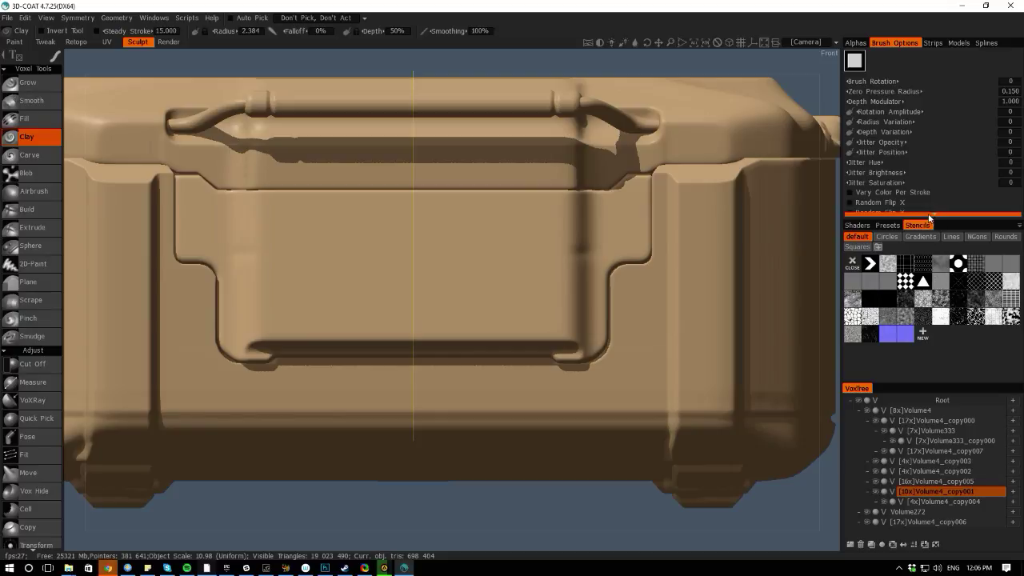
scroll(862, 141, down, 5)
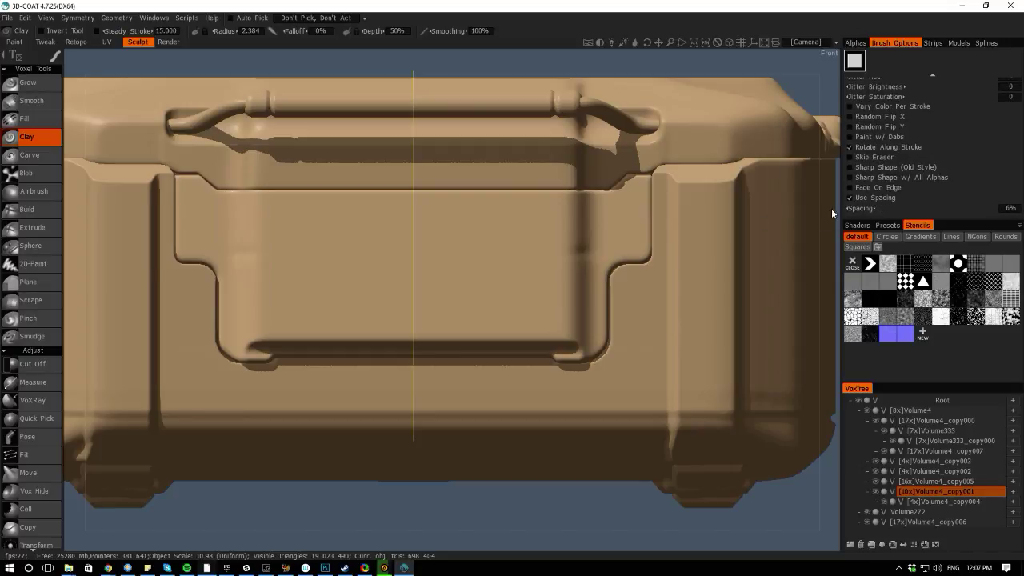
drag(850, 208, 856, 196)
scroll(875, 120, up, 4)
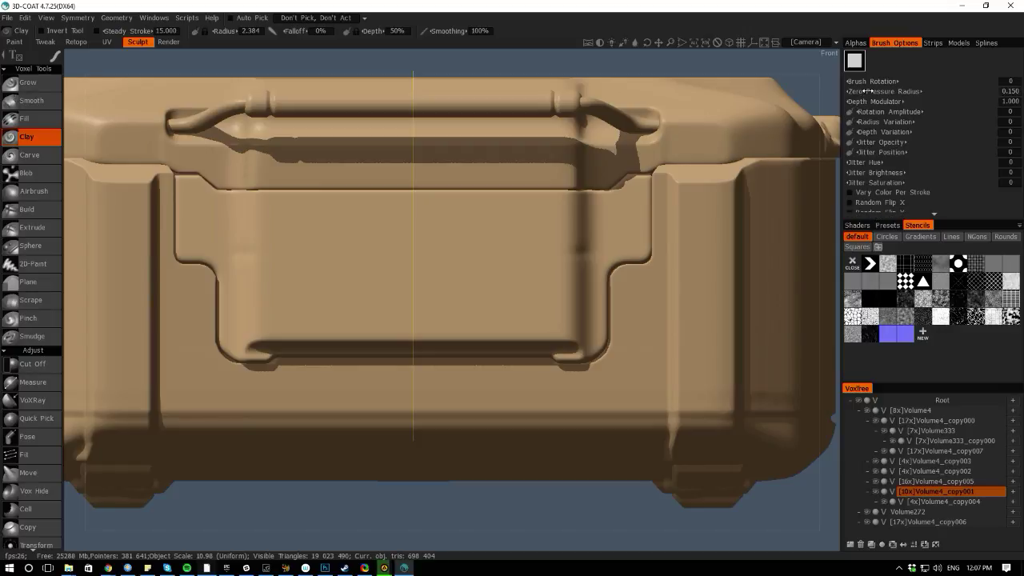
scroll(852, 142, down, 4)
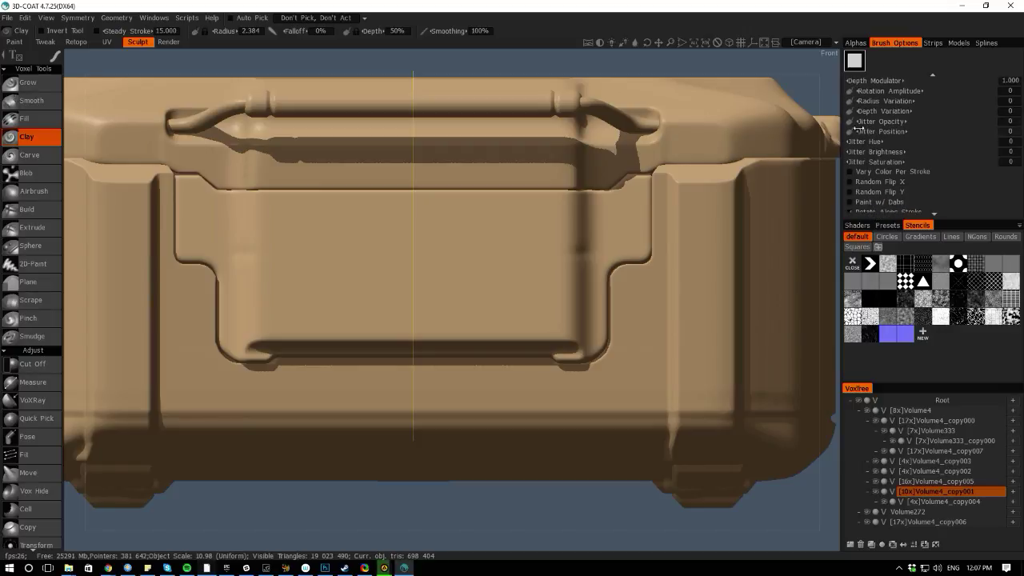
scroll(866, 78, down, 2)
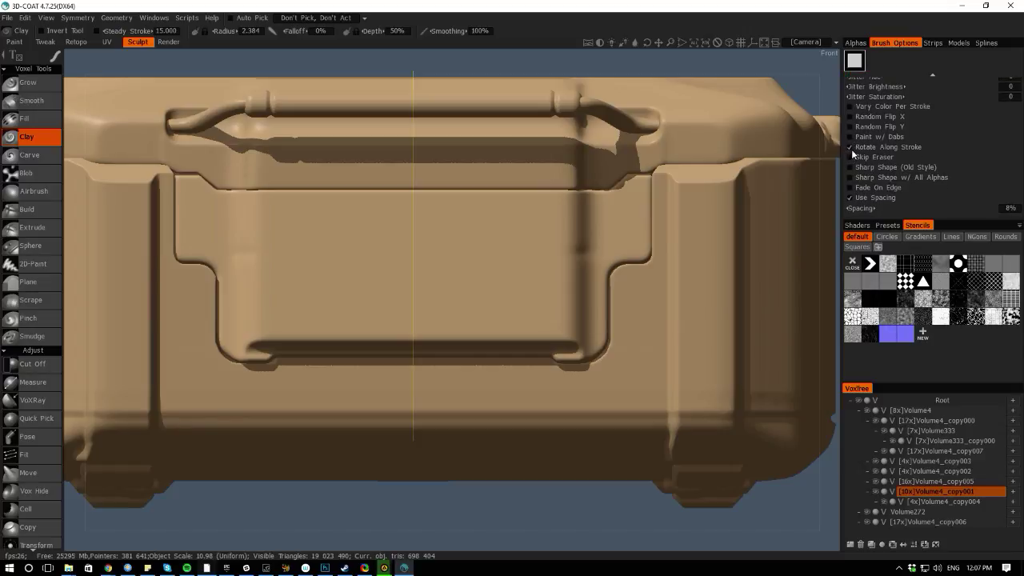
Look through the strips, models and alphas, and compare the NGons, Rounds and Squares stencil collections
click(921, 44)
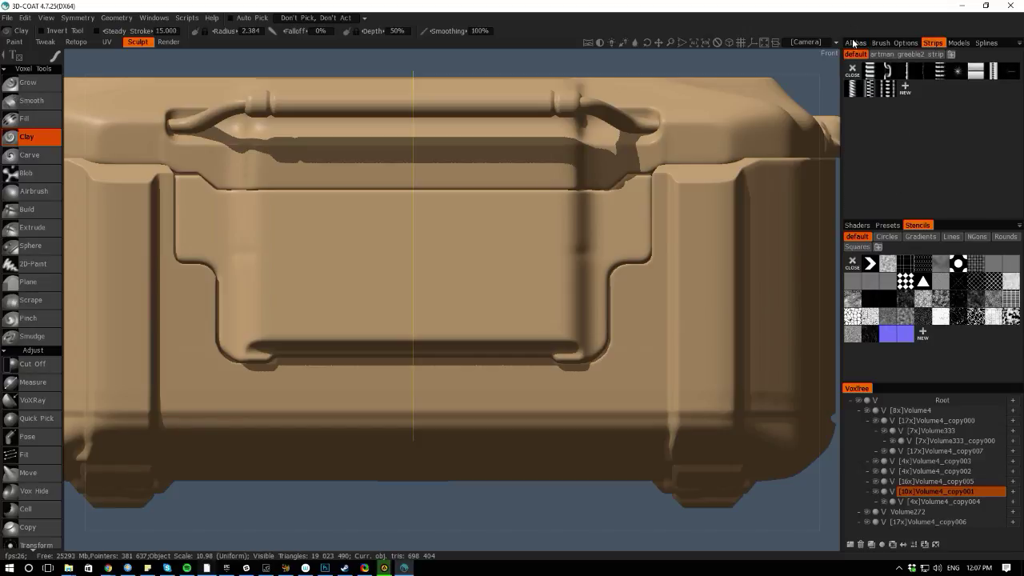
click(948, 44)
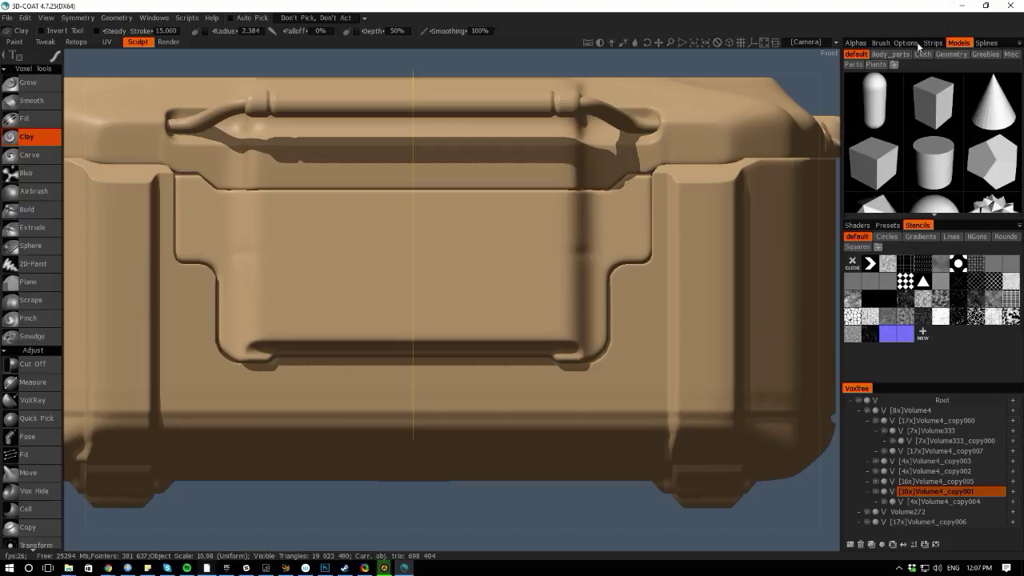
click(854, 43)
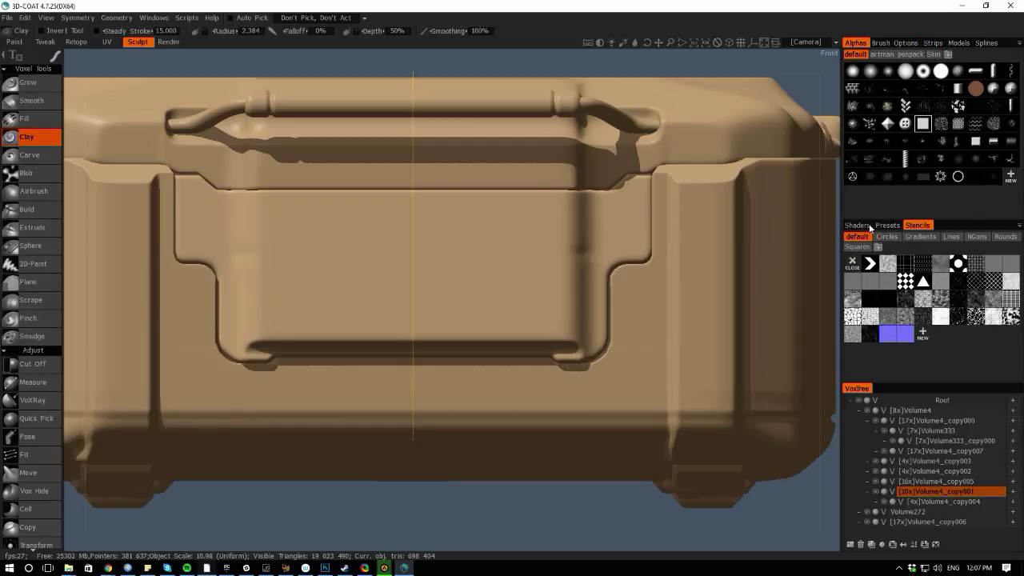
click(978, 237)
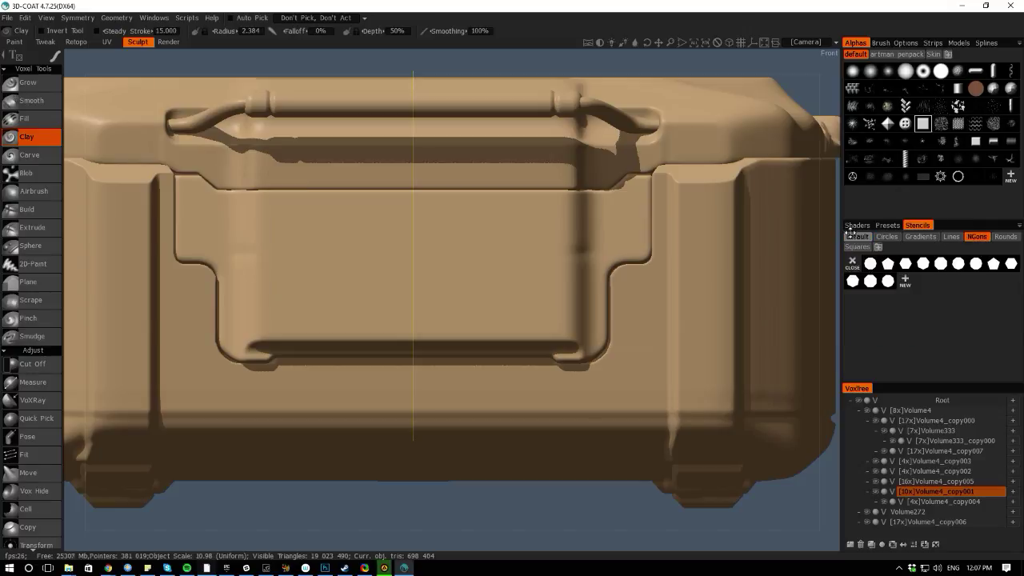
click(857, 245)
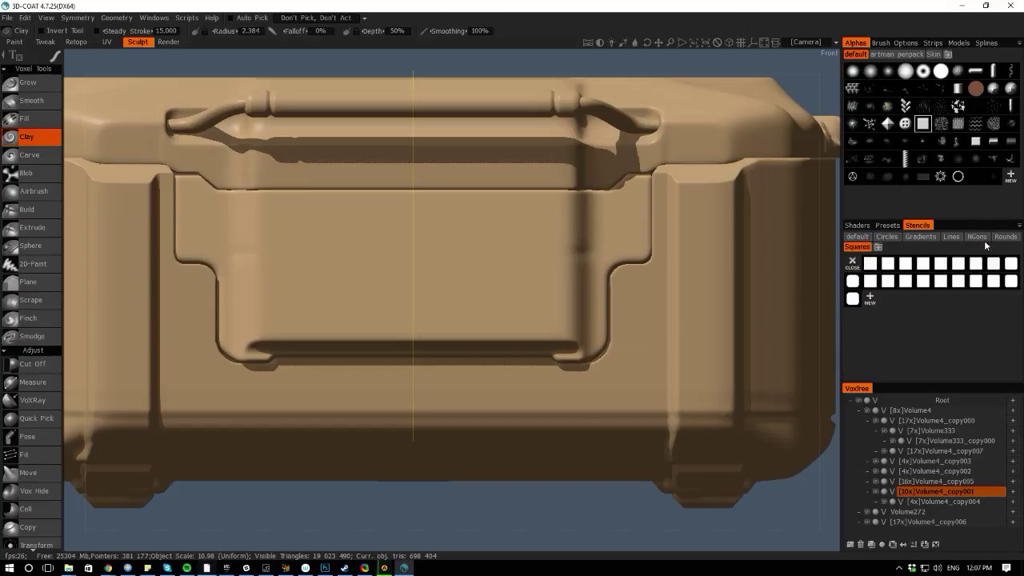
click(1003, 237)
click(856, 246)
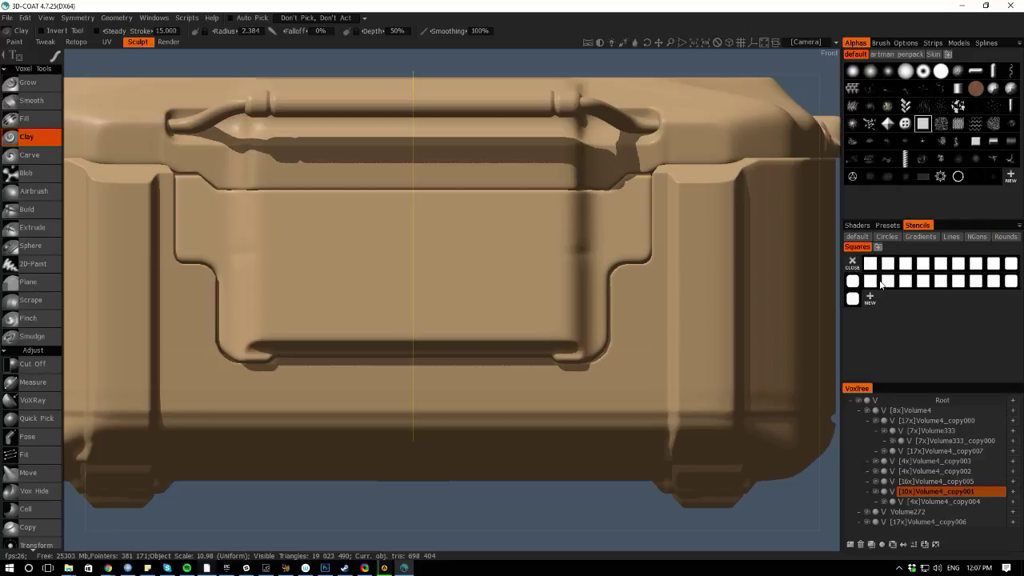
Preview several Squares stencils over the case, from sharp to heavily rounded, and apply one with slightly rounded corners
click(870, 281)
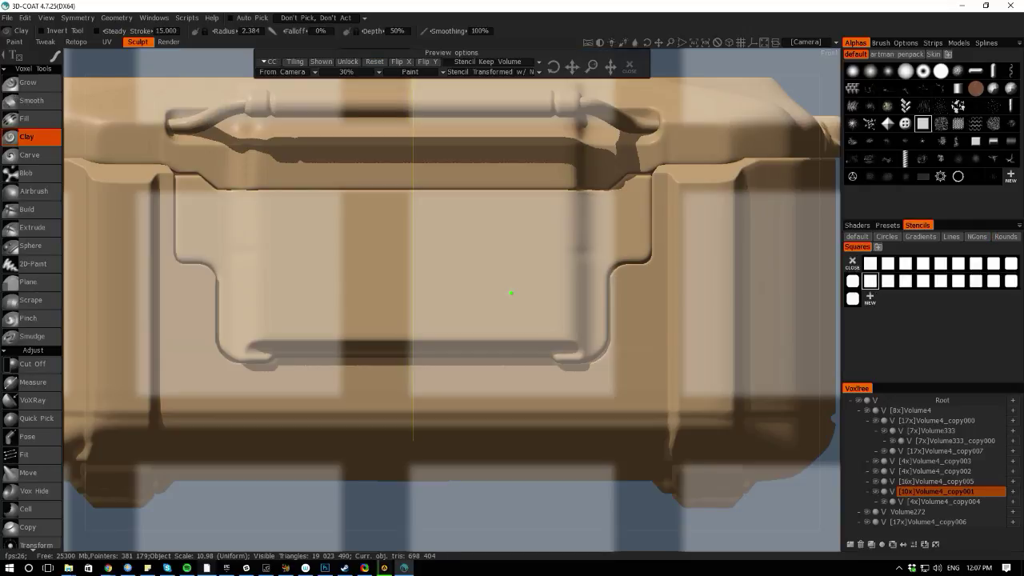
click(888, 281)
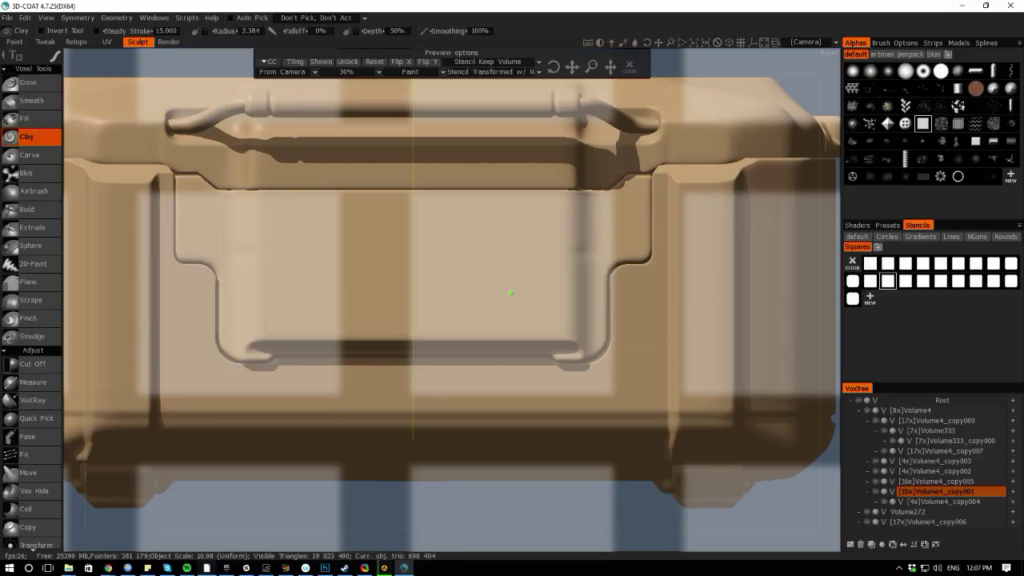
click(870, 267)
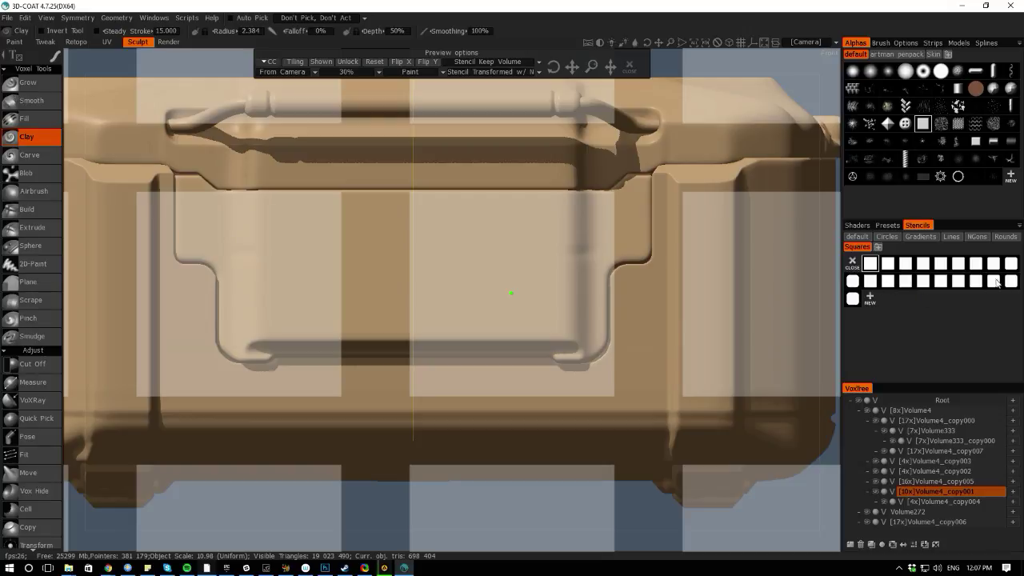
click(1010, 281)
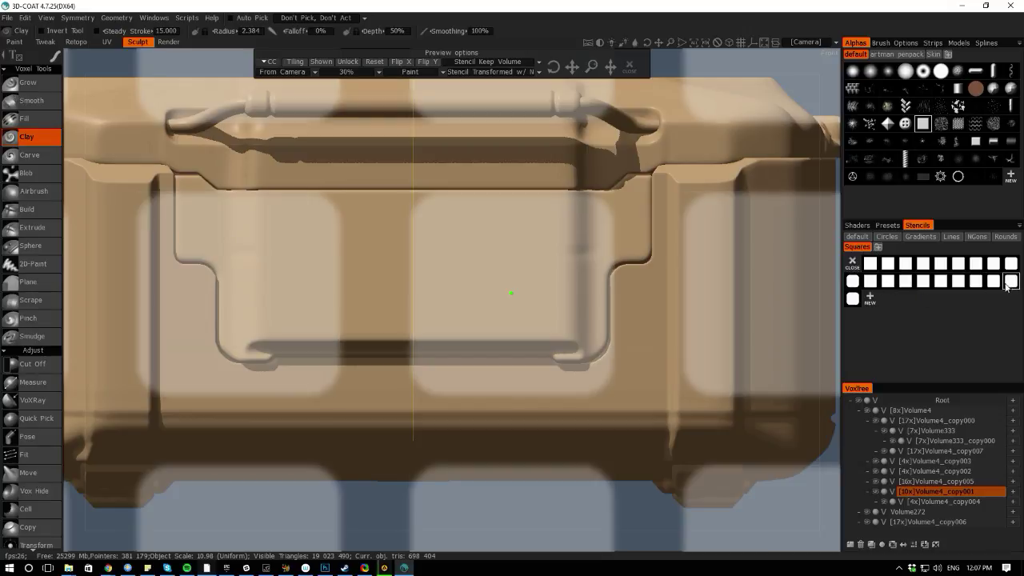
click(853, 299)
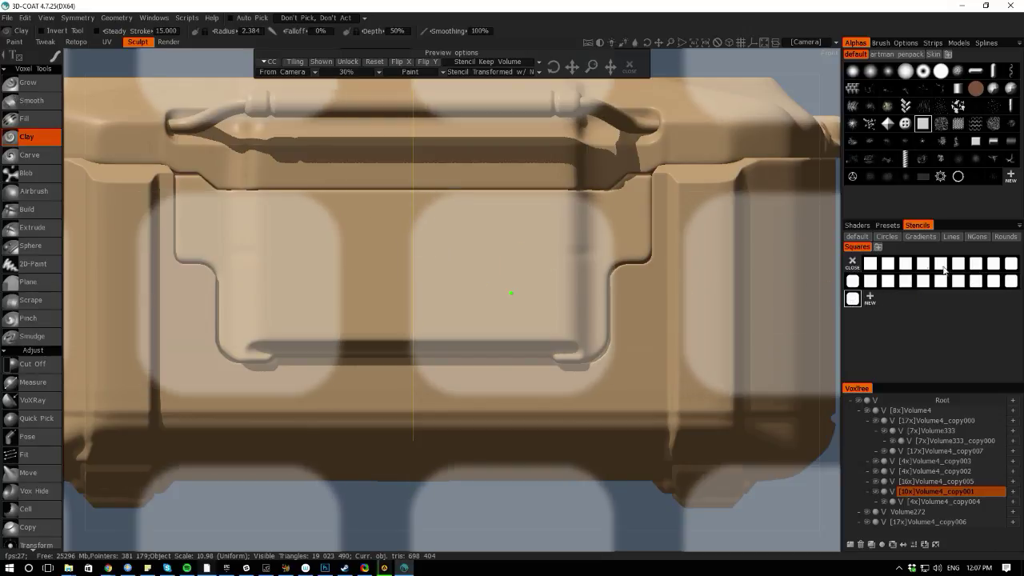
click(976, 265)
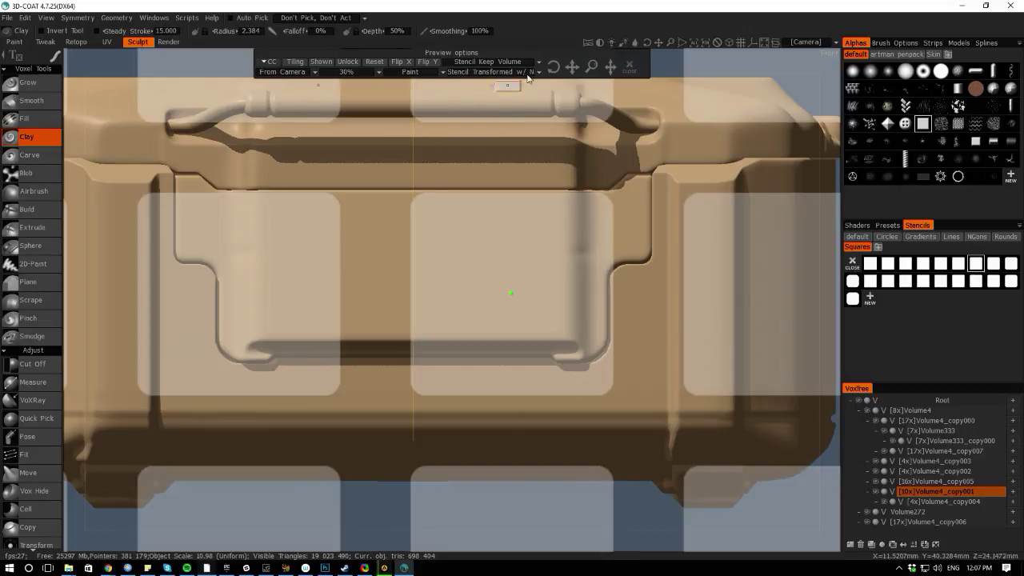
Stretch and flatten the tiled square stencil into a stack of thin horizontal bars centred over the case's front panel
drag(574, 66, 485, 54)
drag(594, 66, 670, 58)
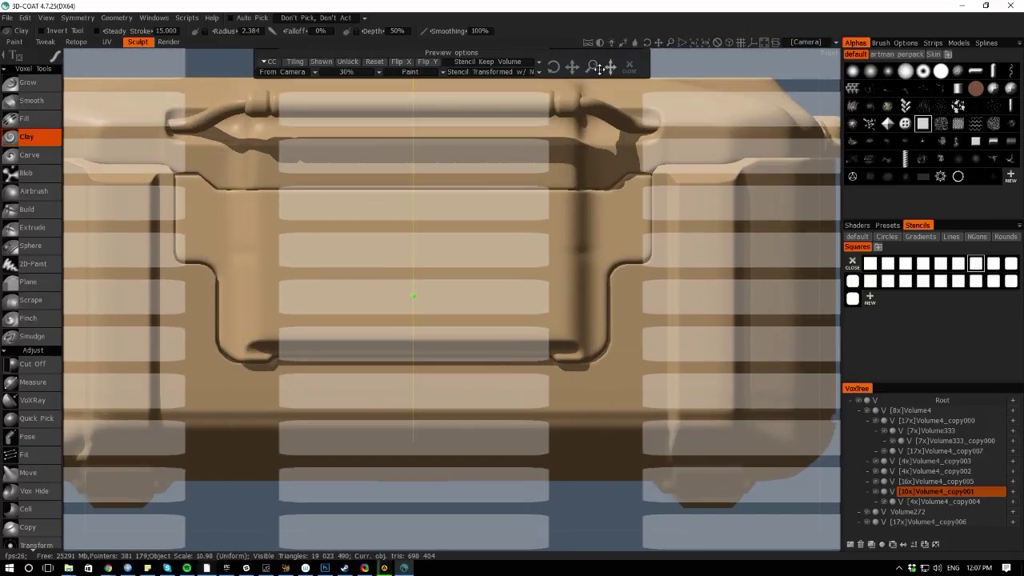
mouse_move(598, 69)
mouse_down()
mouse_move(572, 68)
mouse_move(608, 67)
mouse_move(624, 107)
mouse_move(556, 68)
mouse_move(611, 80)
mouse_move(617, 66)
mouse_move(608, 66)
mouse_up()
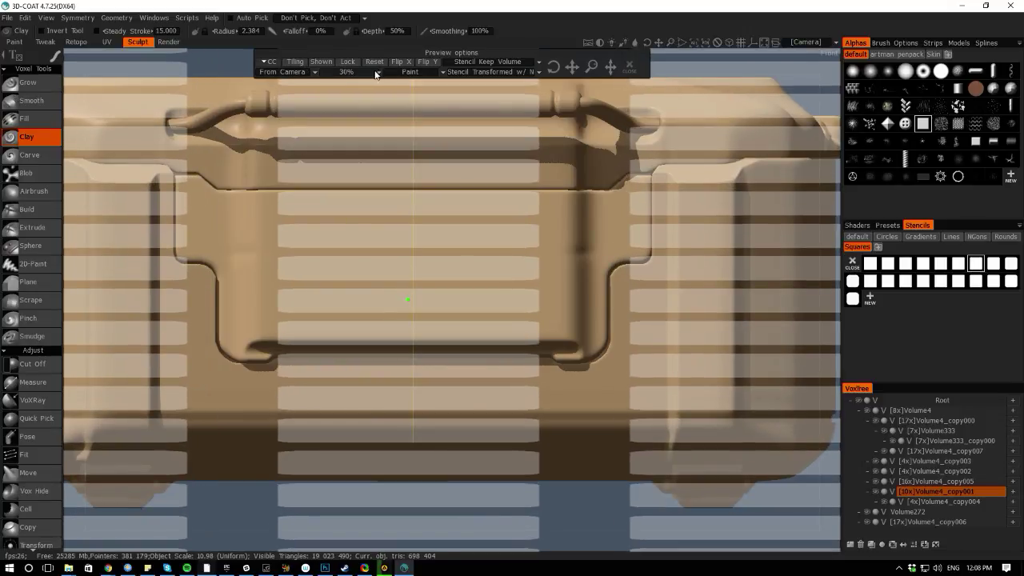
click(267, 61)
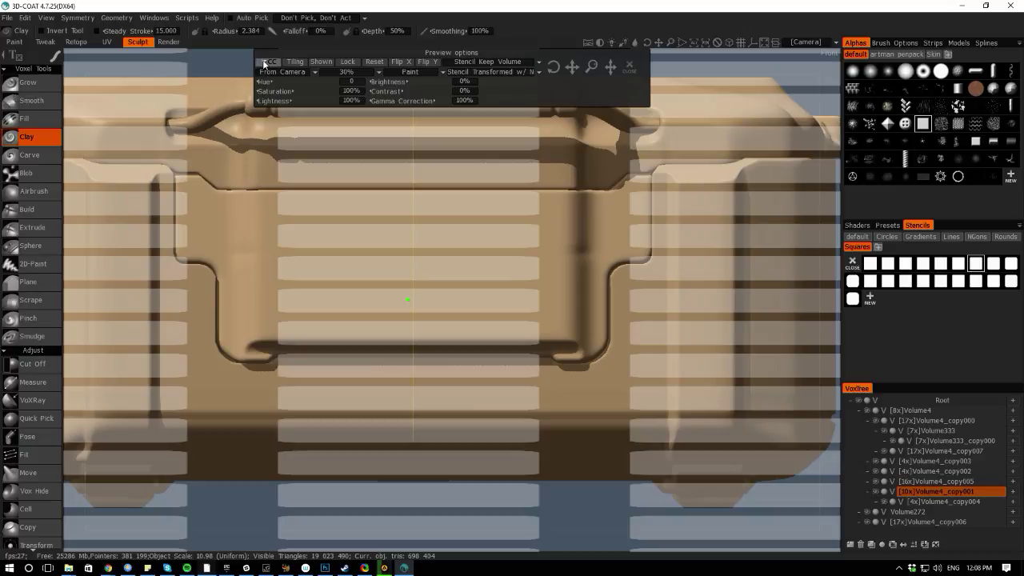
click(268, 63)
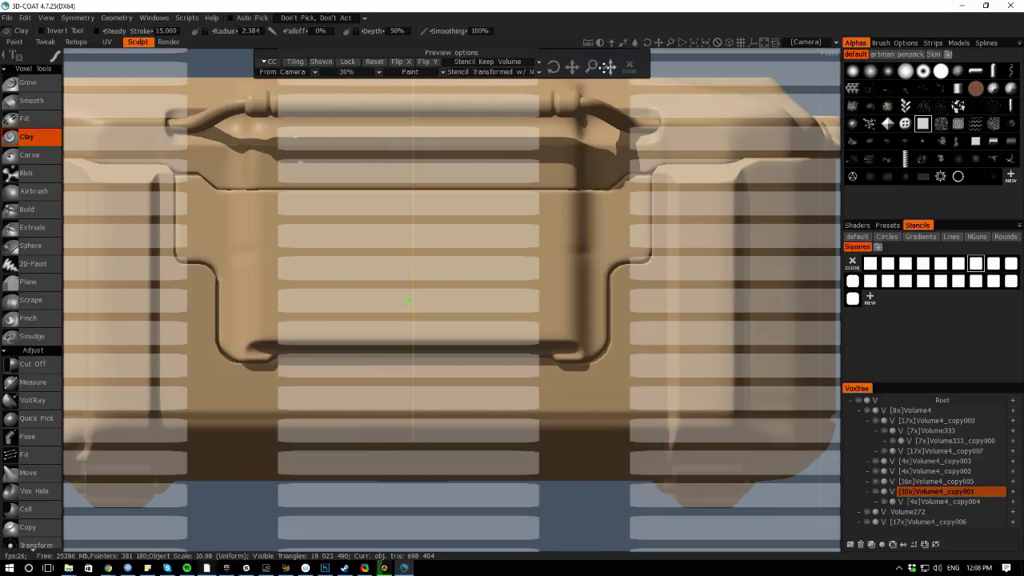
drag(608, 66, 678, 101)
click(375, 63)
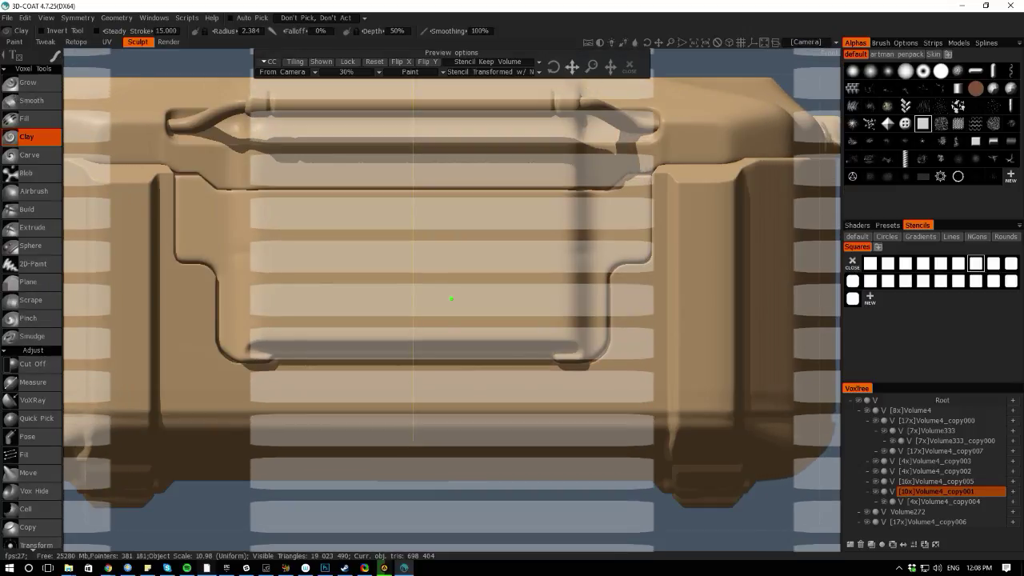
drag(572, 69, 636, 82)
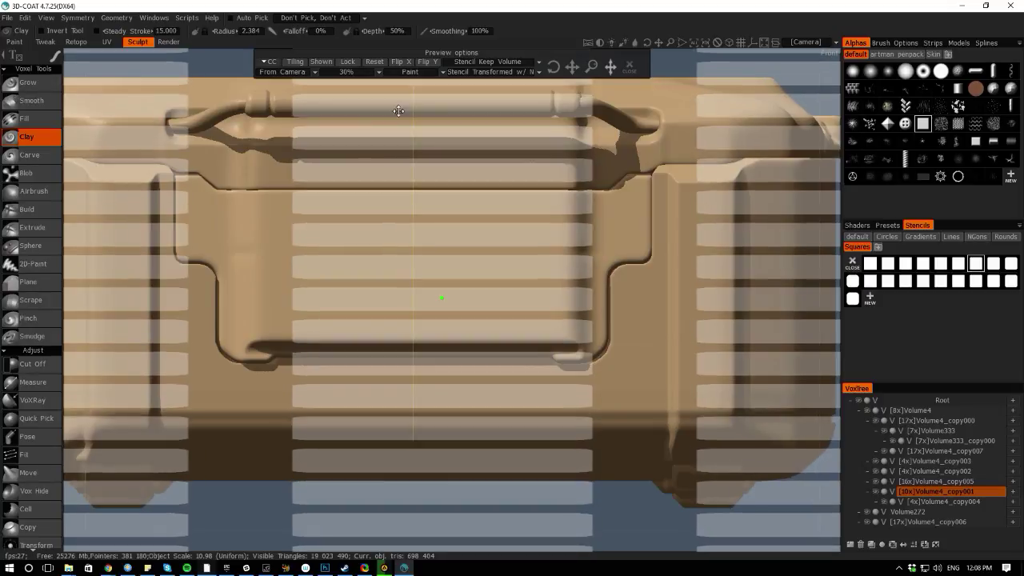
click(292, 63)
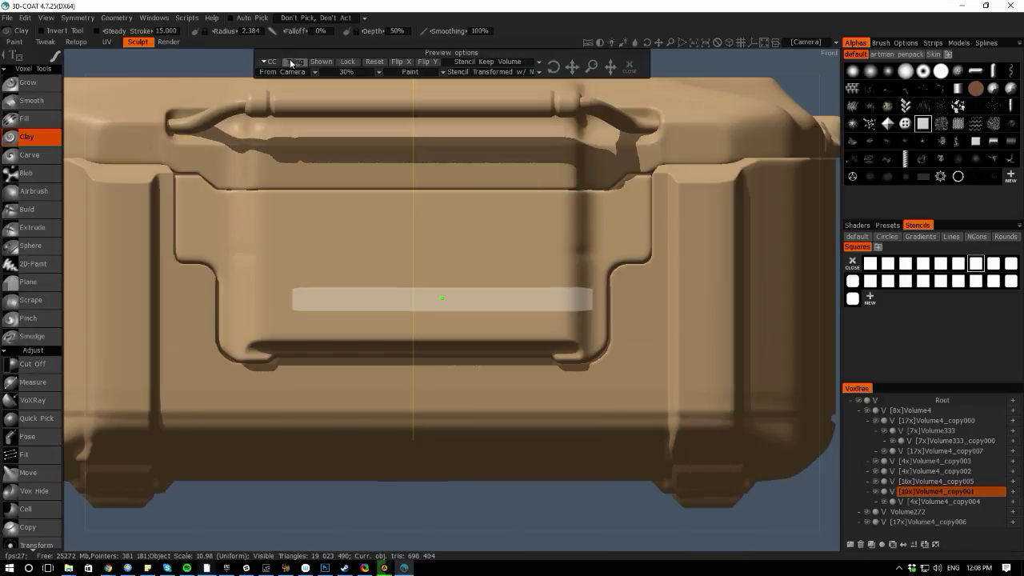
click(292, 63)
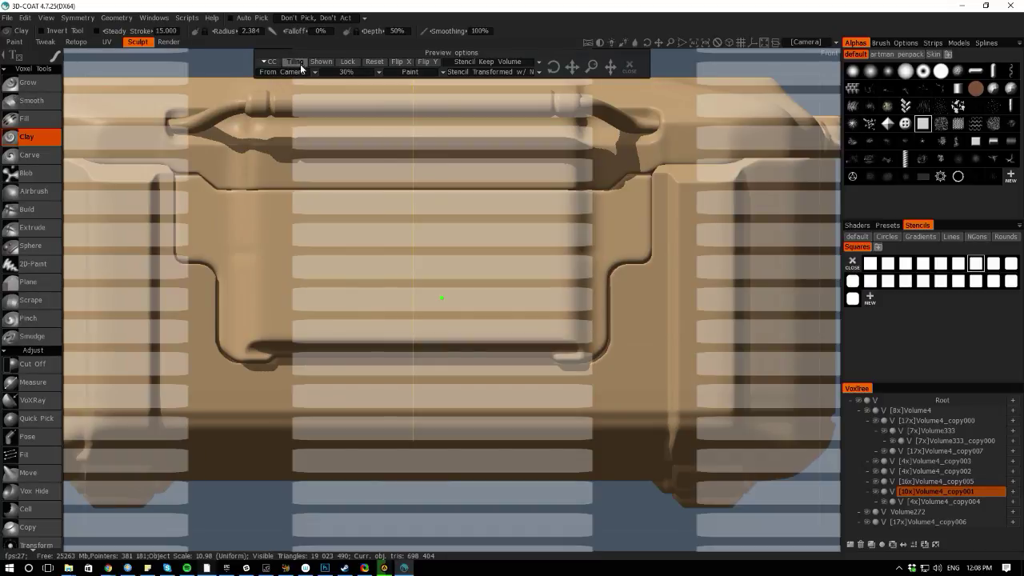
drag(605, 70, 569, 64)
Try the stencil preview at 40% opacity, return it to 30%, and check its projection choices
click(348, 63)
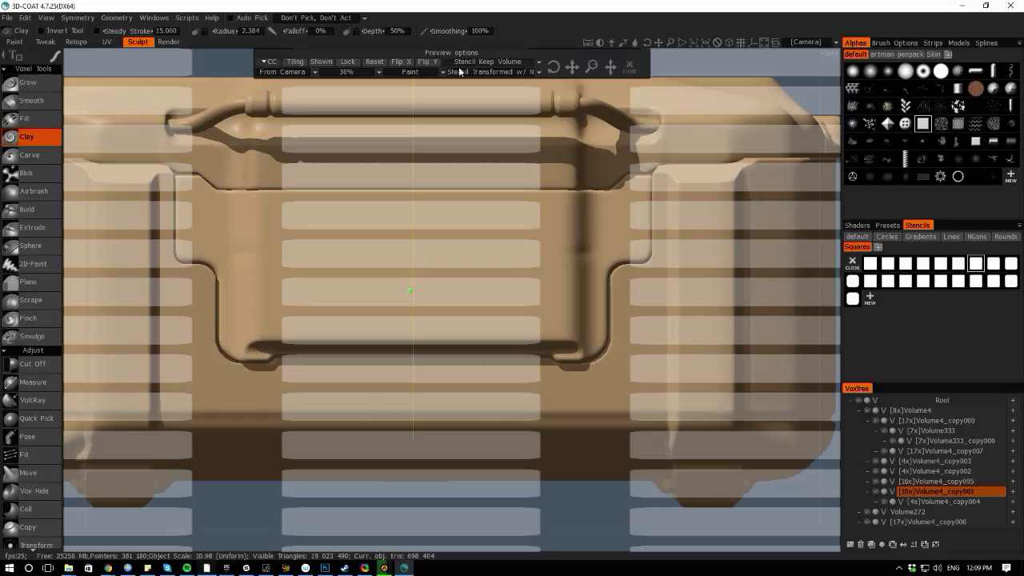
click(332, 73)
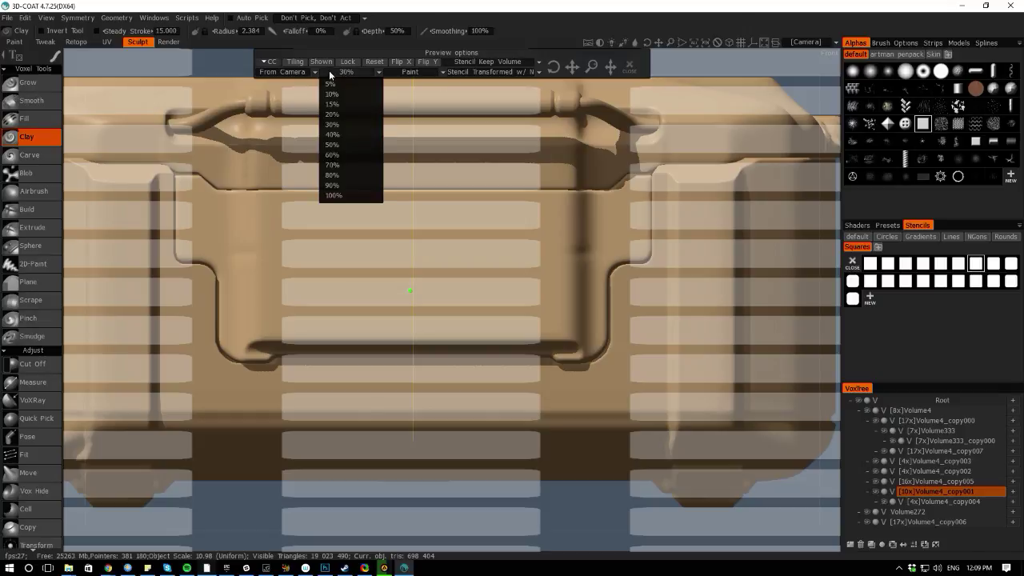
click(331, 135)
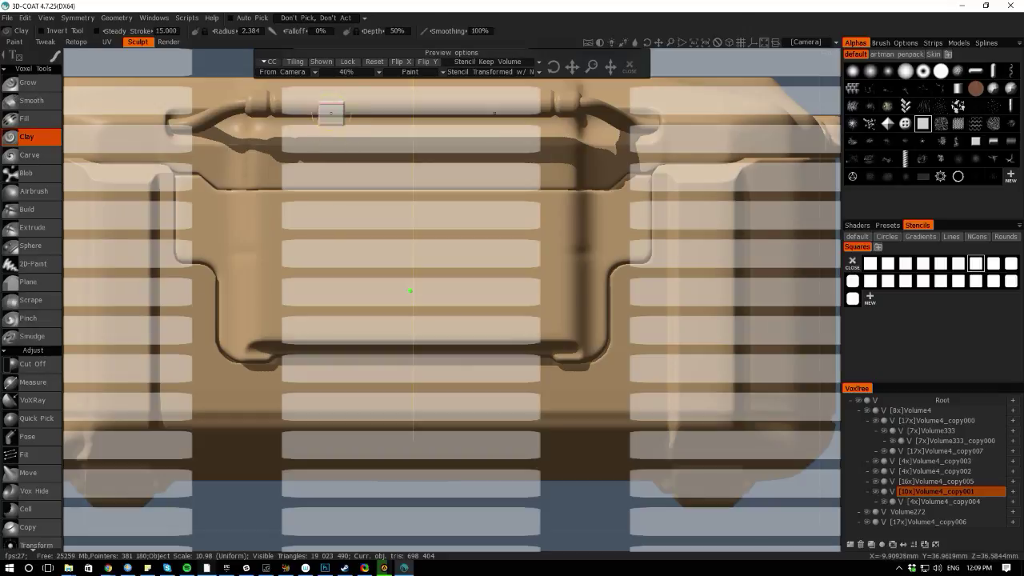
click(328, 72)
click(328, 125)
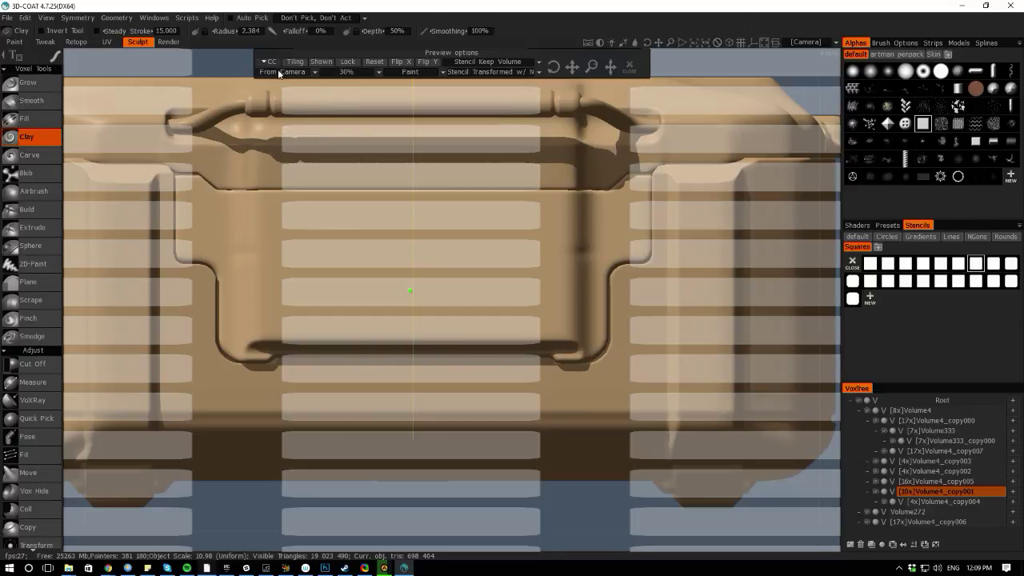
click(260, 72)
click(268, 73)
Try the stencil's tiling and visibility modes, restore the tiled display, and review its colour correction settings
click(295, 63)
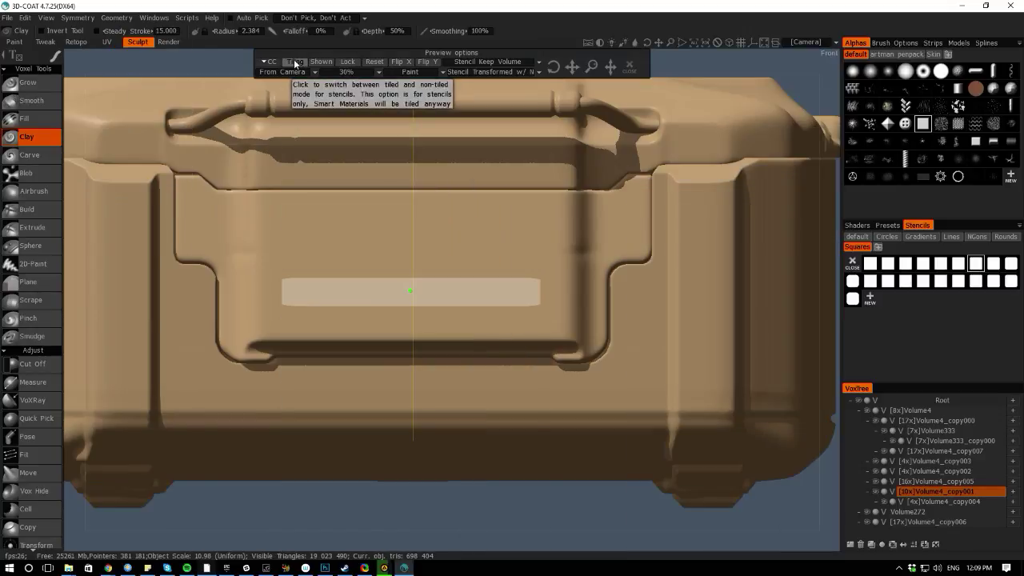
click(319, 62)
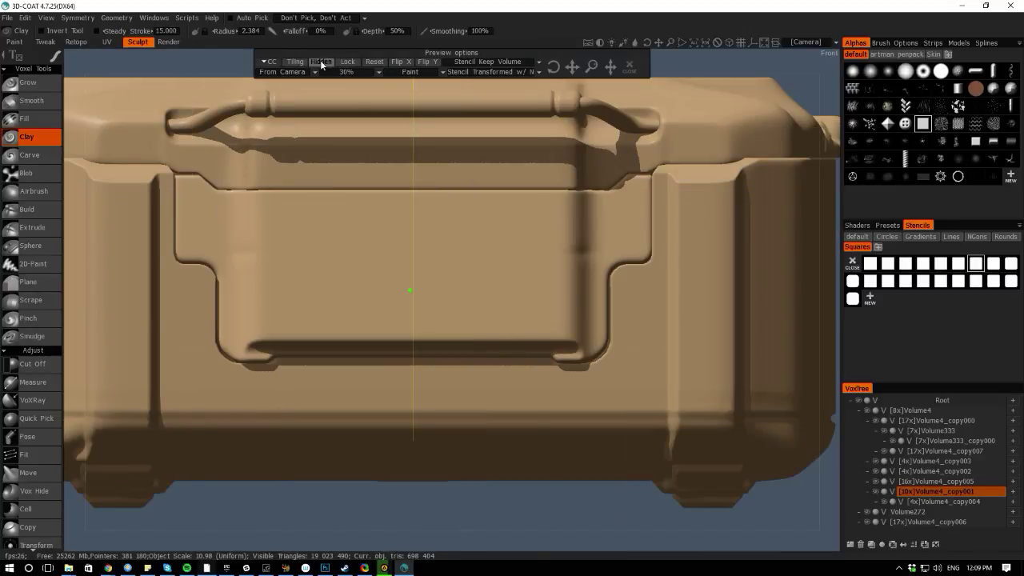
click(321, 62)
click(295, 63)
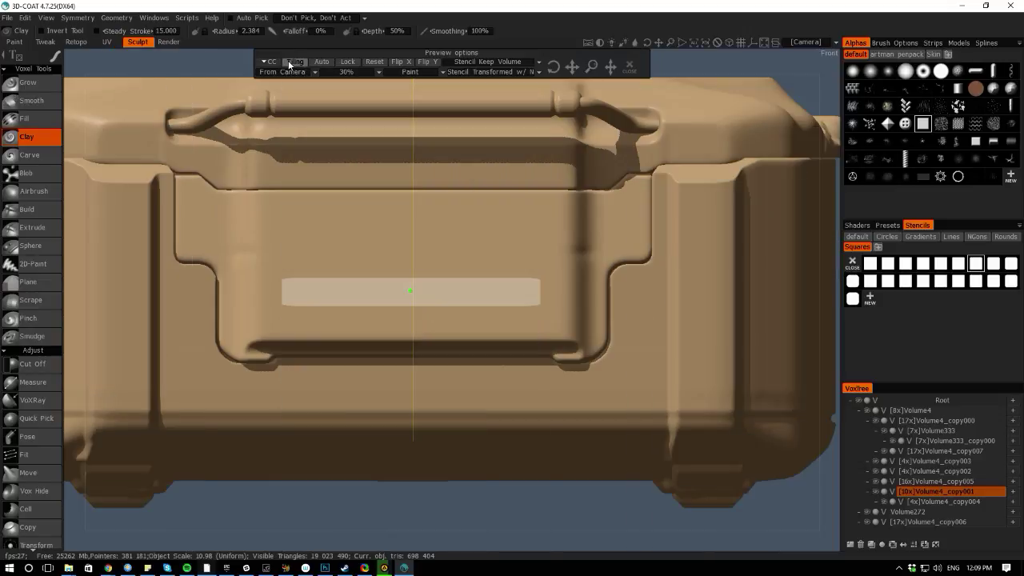
click(294, 62)
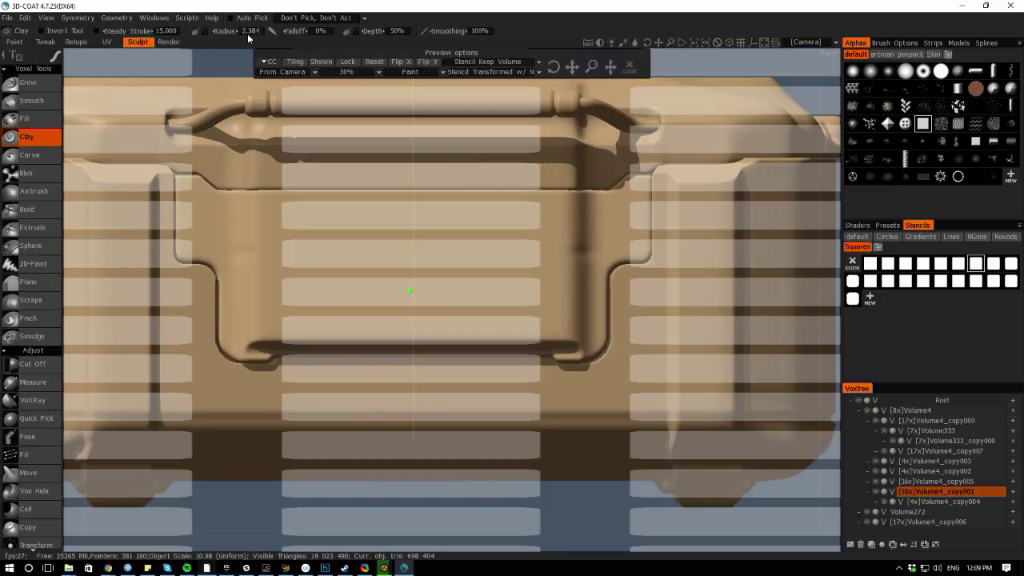
click(266, 62)
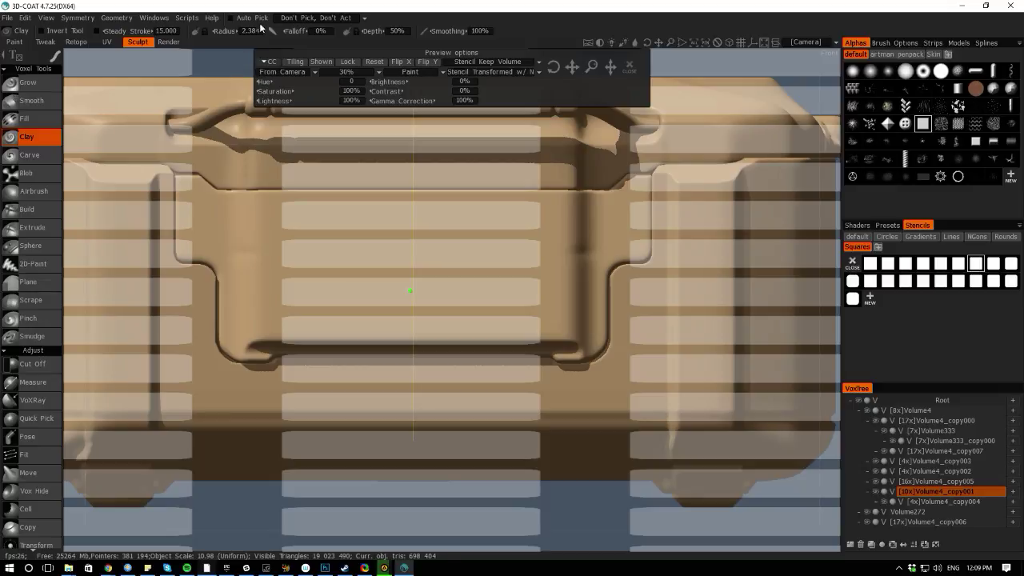
click(270, 63)
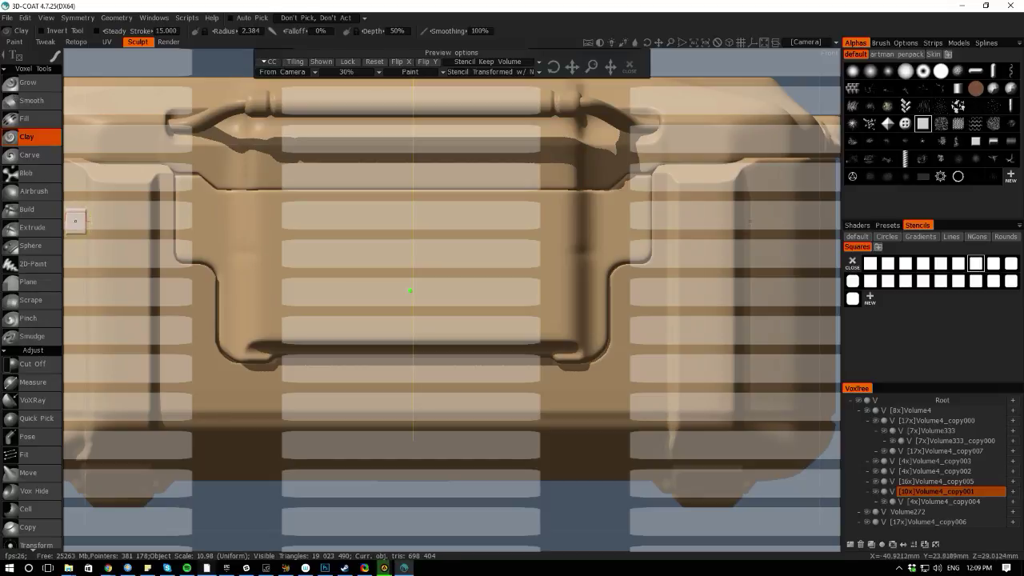
mouse_move(73, 277)
alt+mouse_down()
mouse_move(133, 283)
mouse_move(76, 284)
alt+mouse_up()
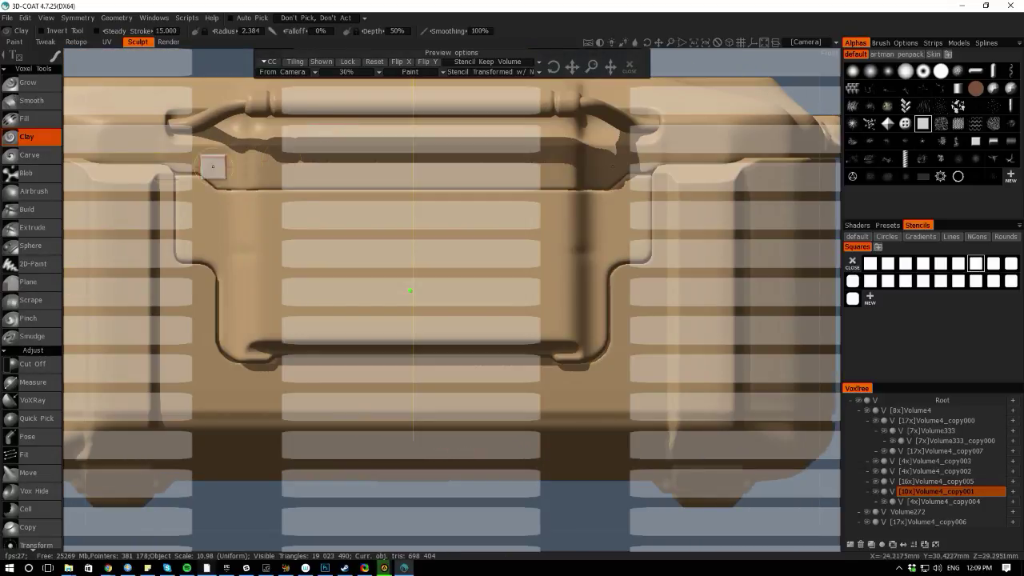
Select four bars of a reduced stencil pattern on the front panel with the Pose tool, and close the stencil
drag(589, 64, 569, 56)
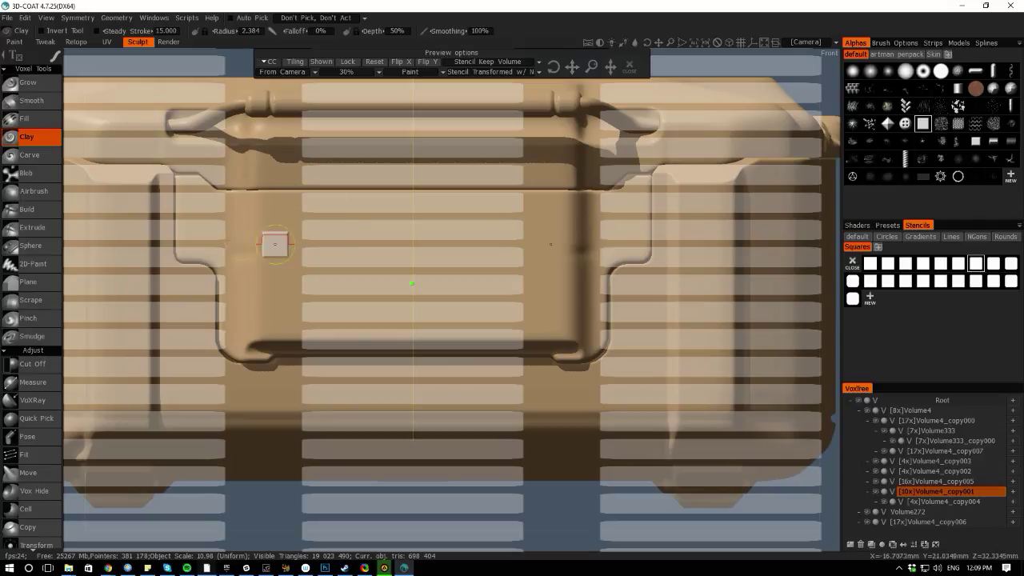
key(space)
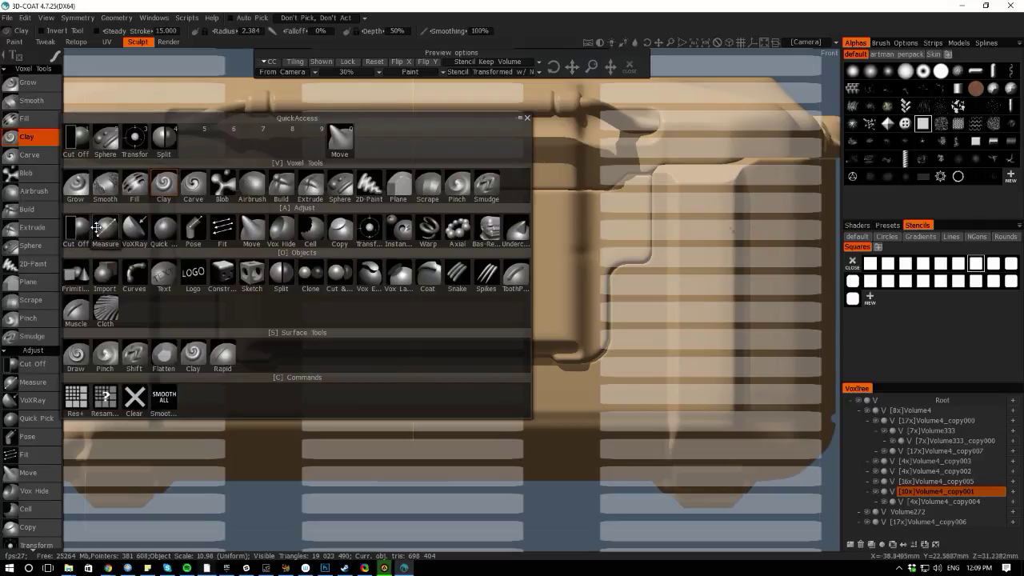
click(198, 235)
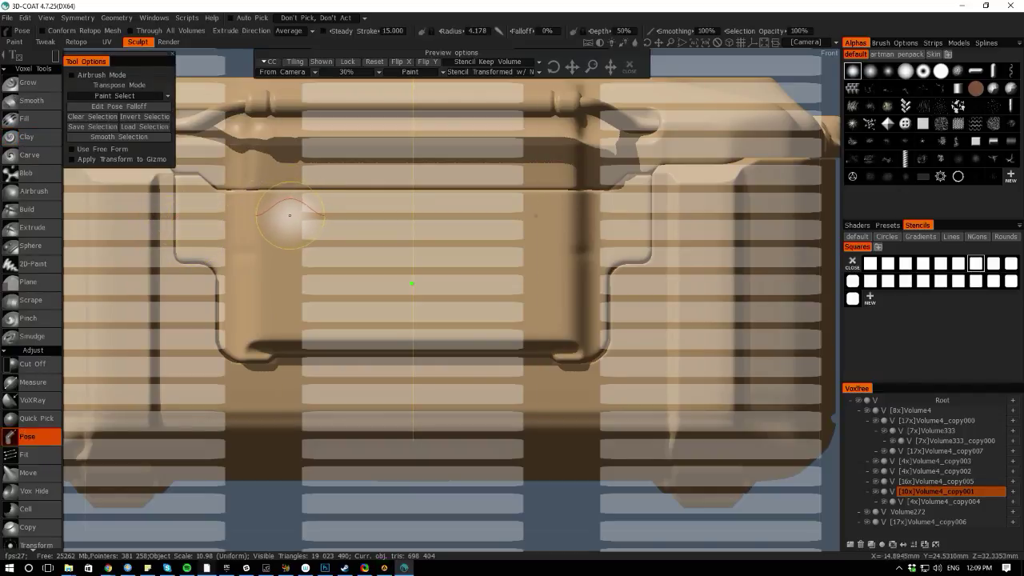
drag(290, 215, 555, 328)
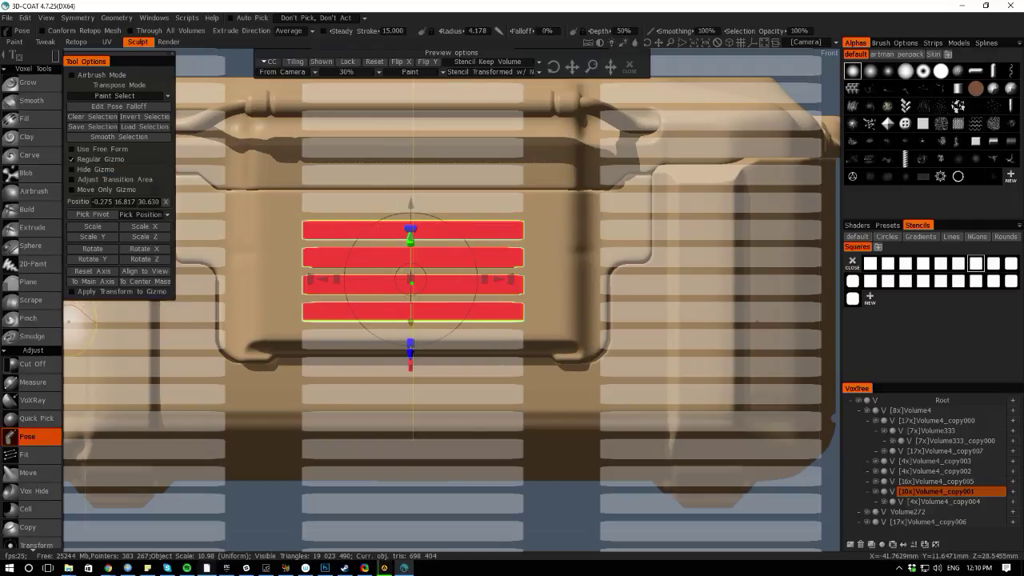
alt+drag(71, 320, 77, 326)
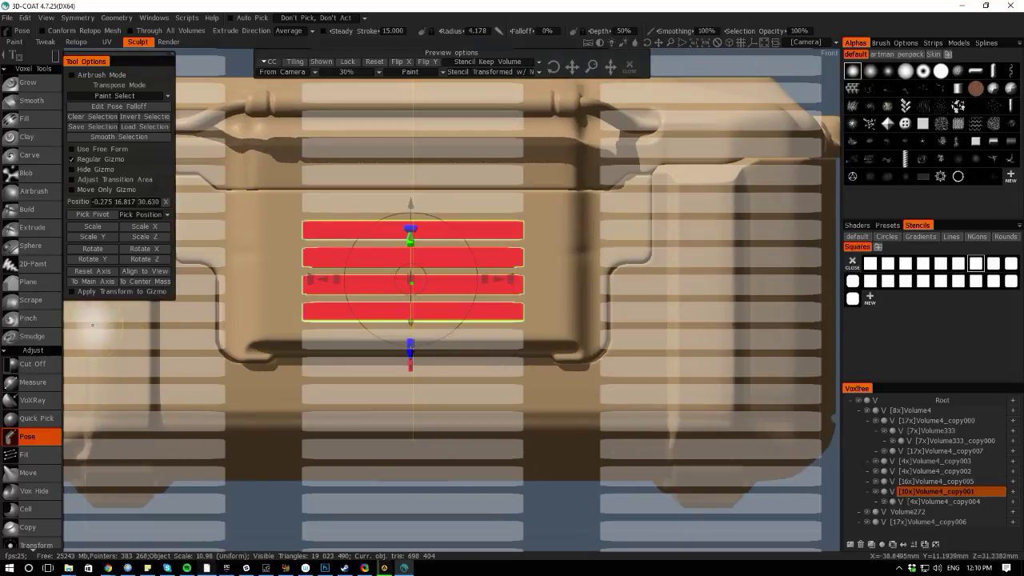
click(852, 262)
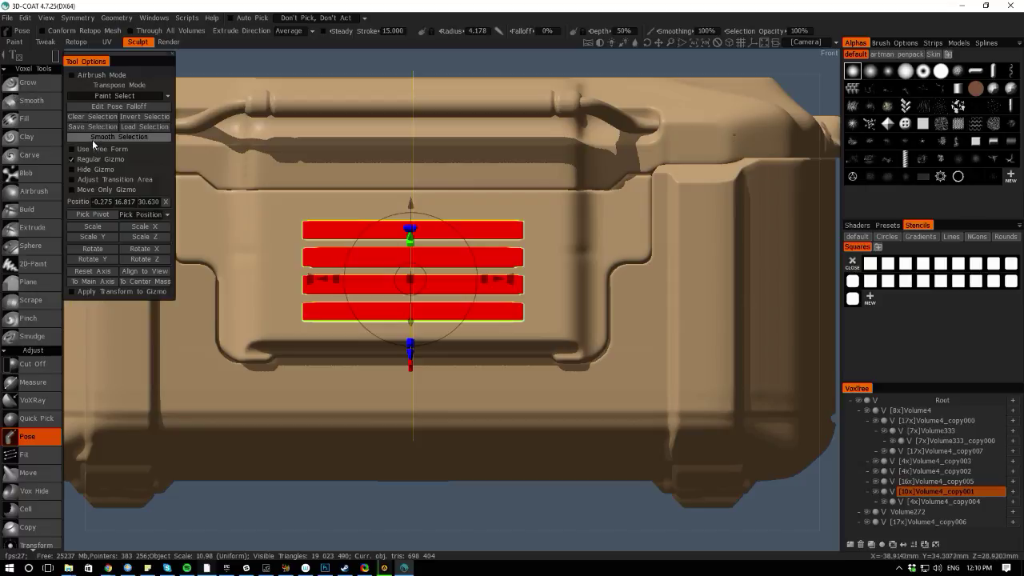
Smooth the four-bar selection and push the bars slightly into the front panel along the panel's depth
click(93, 139)
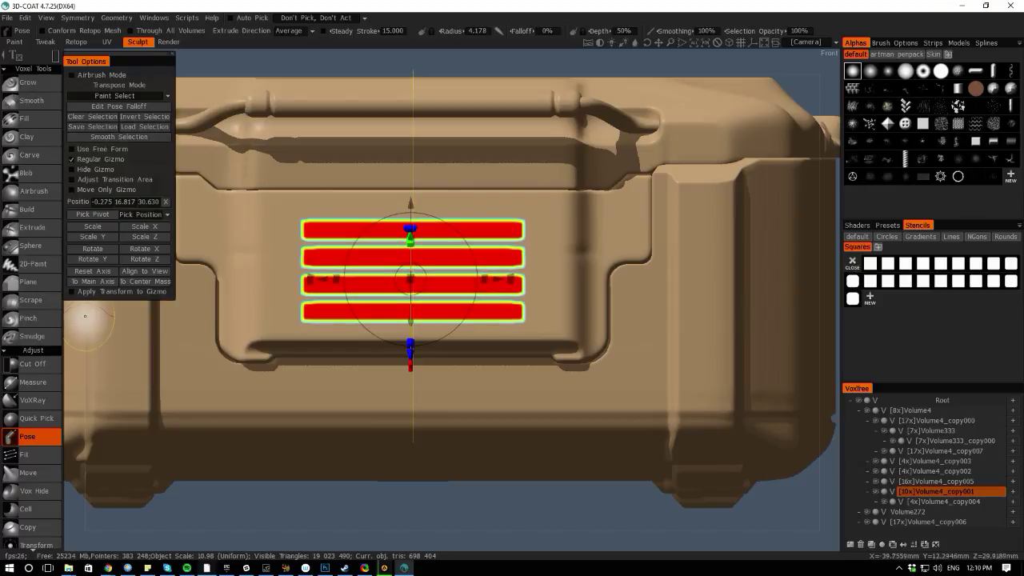
alt+drag(80, 326, 130, 330)
click(80, 274)
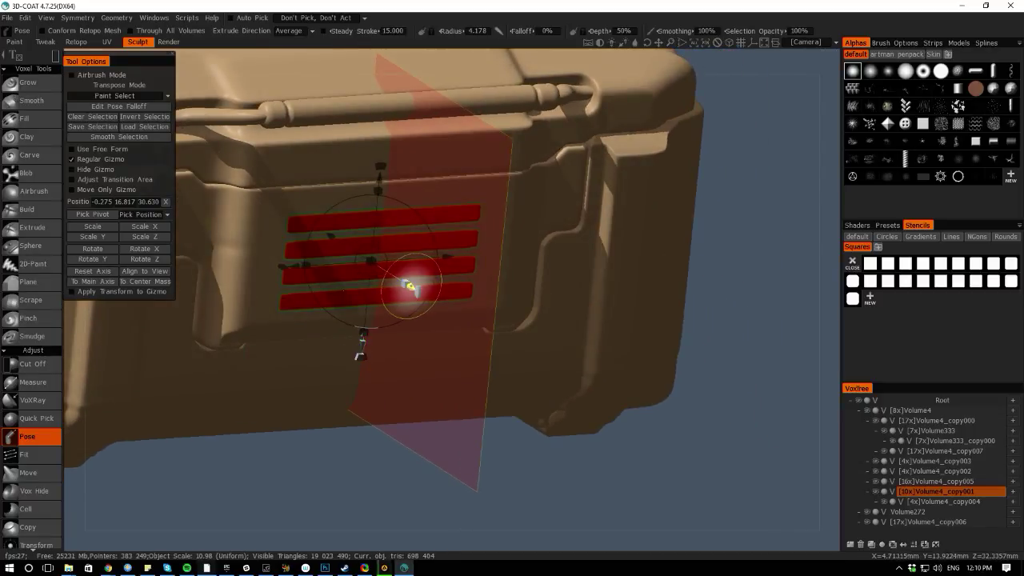
drag(410, 287, 409, 285)
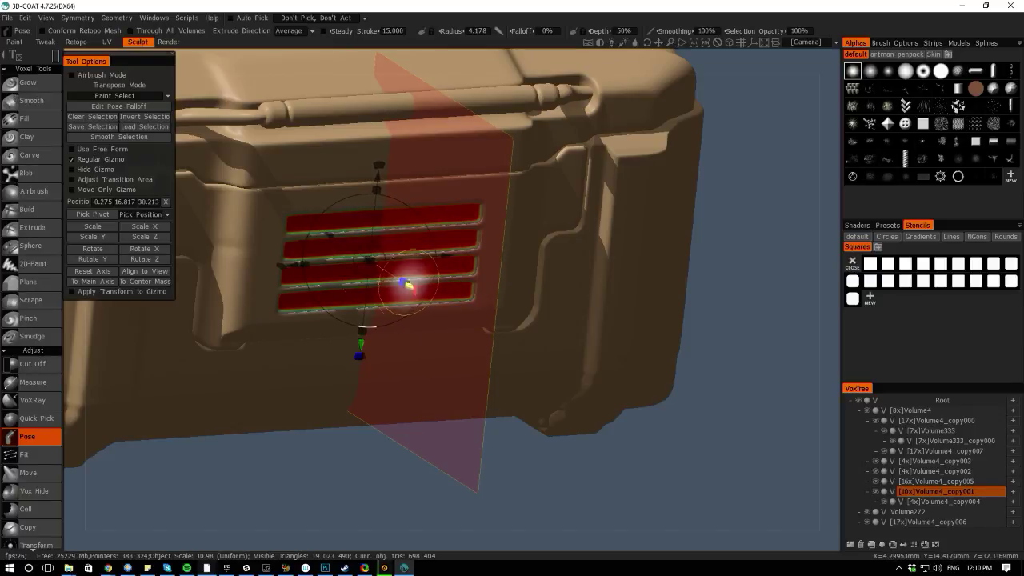
key(Return)
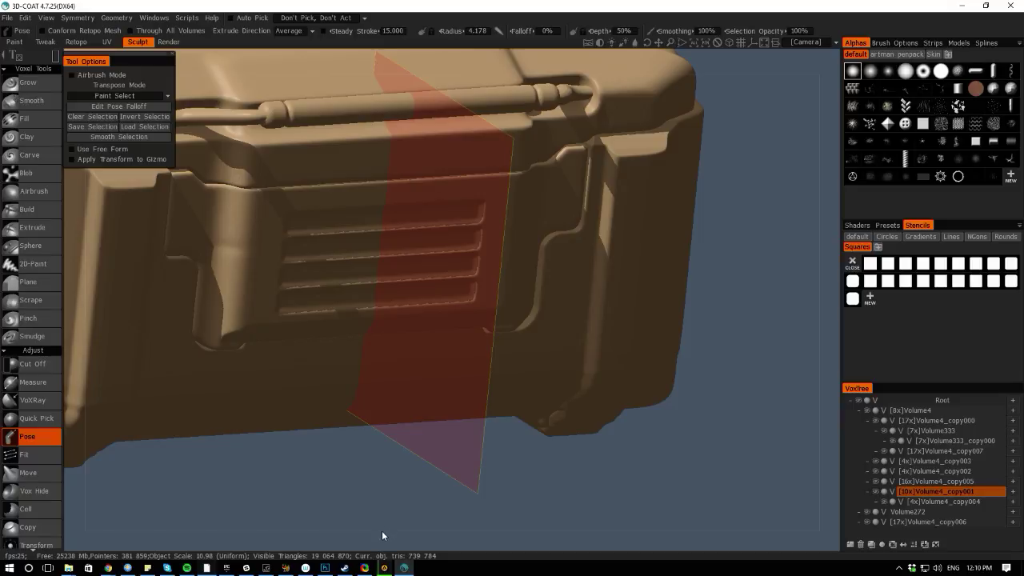
Select a rectangular area around the four recessed bars on the front panel with the Pose tool
drag(381, 530, 309, 504)
right_drag(309, 503, 172, 398)
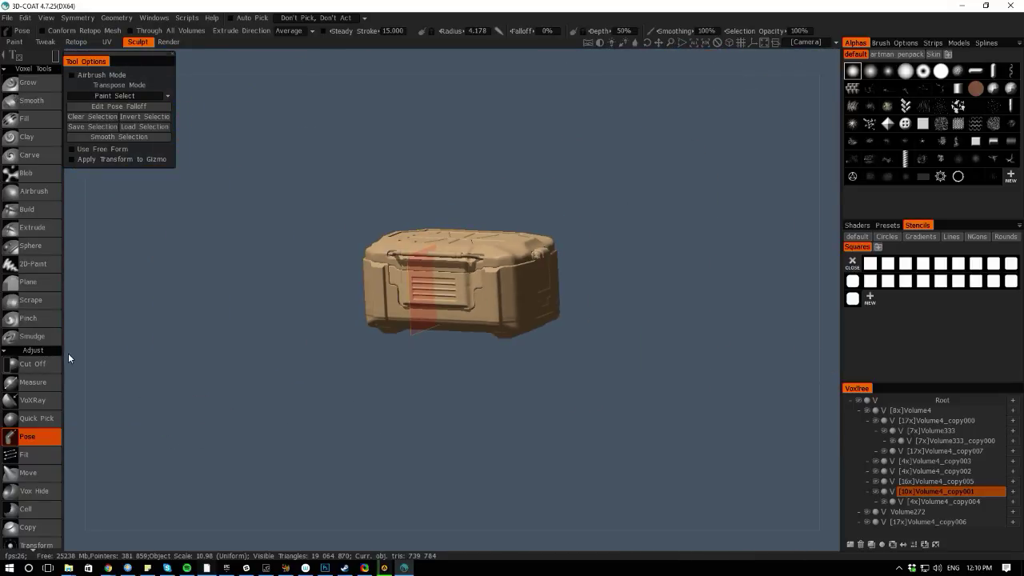
drag(69, 354, 213, 338)
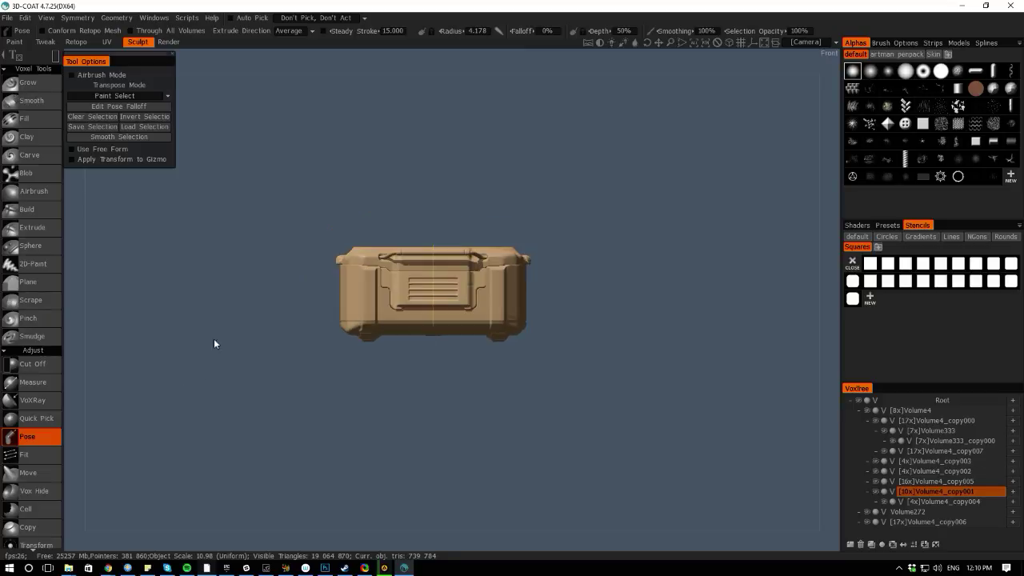
right_drag(213, 338, 512, 432)
key(space)
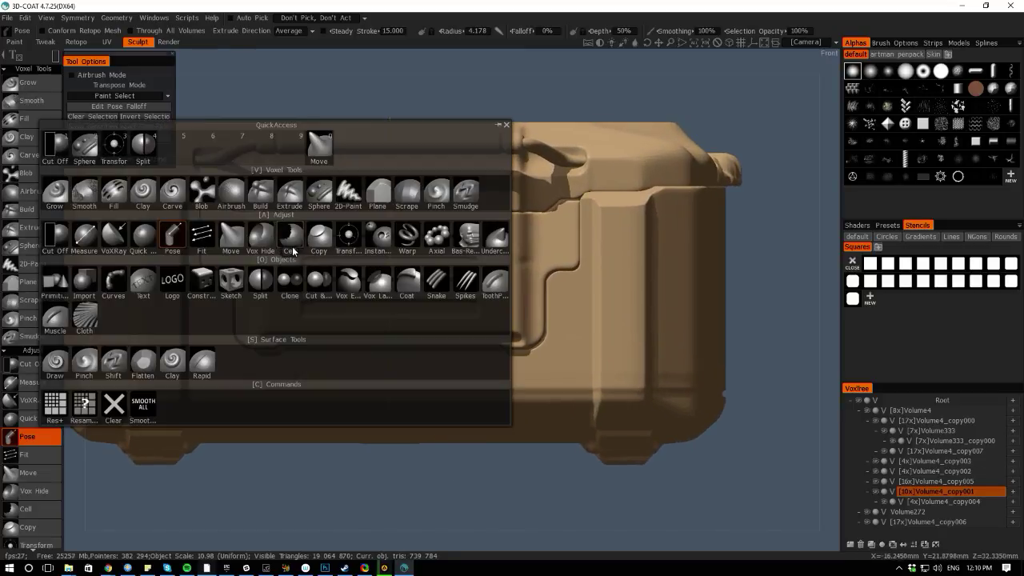
click(172, 236)
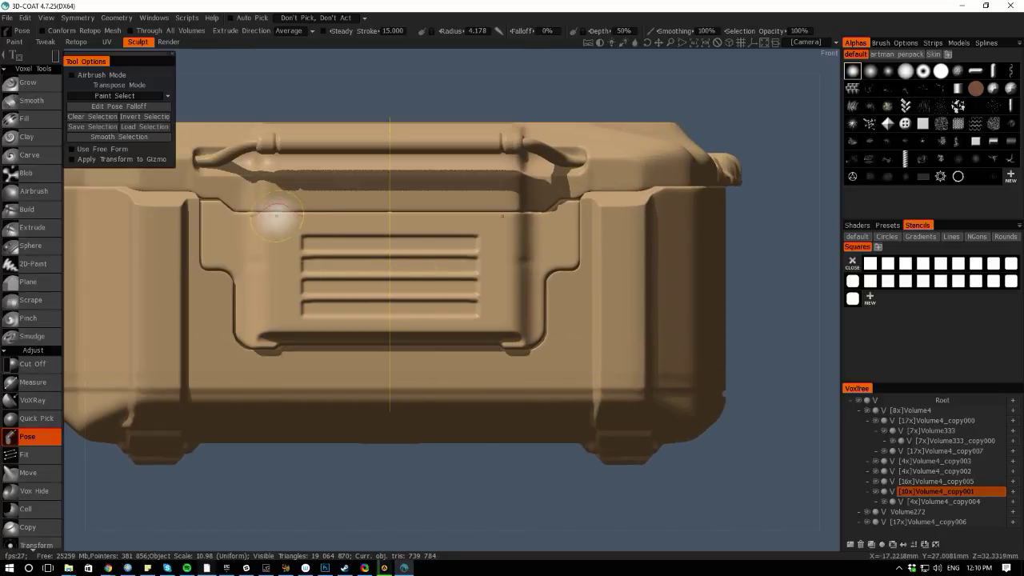
drag(277, 224, 435, 327)
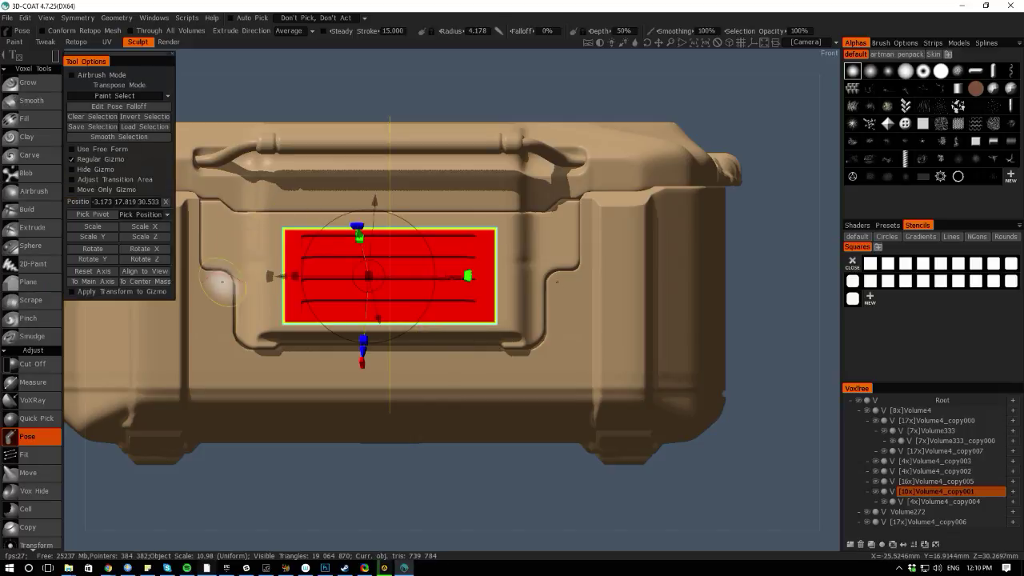
Reset the gizmo's axes, scale the selected bar area narrower along its width, and clear the selection
click(83, 274)
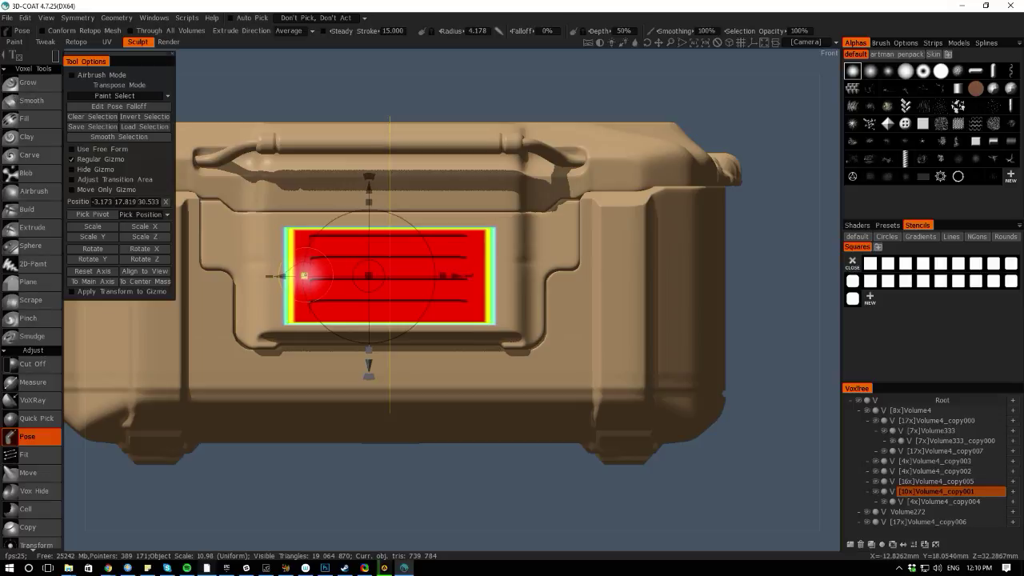
drag(304, 275, 313, 274)
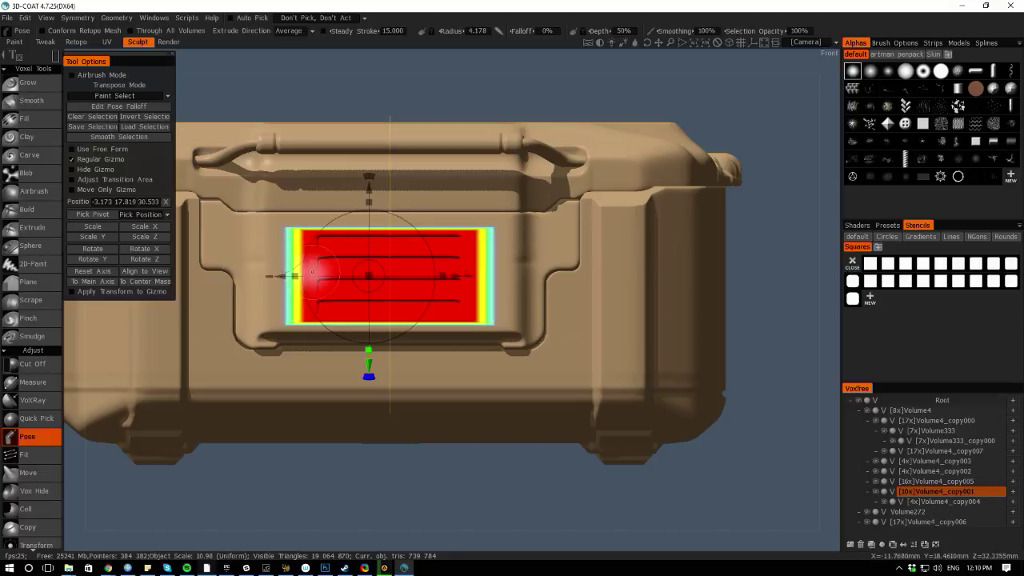
key(ctrl+d)
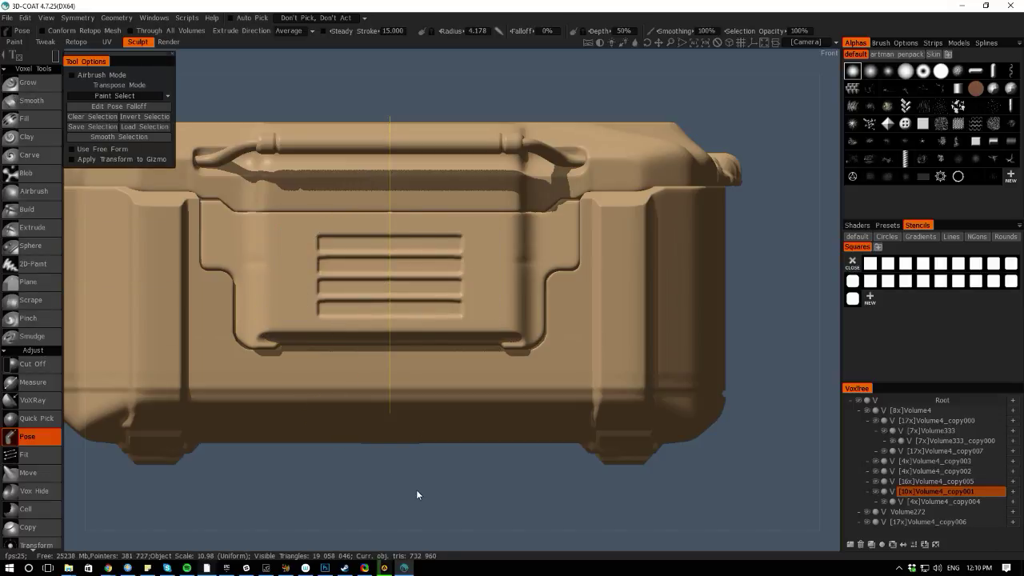
Review the narrowed bars on the whole case and make the main case volume, Volume4, the current one
right_drag(416, 490, 61, 338)
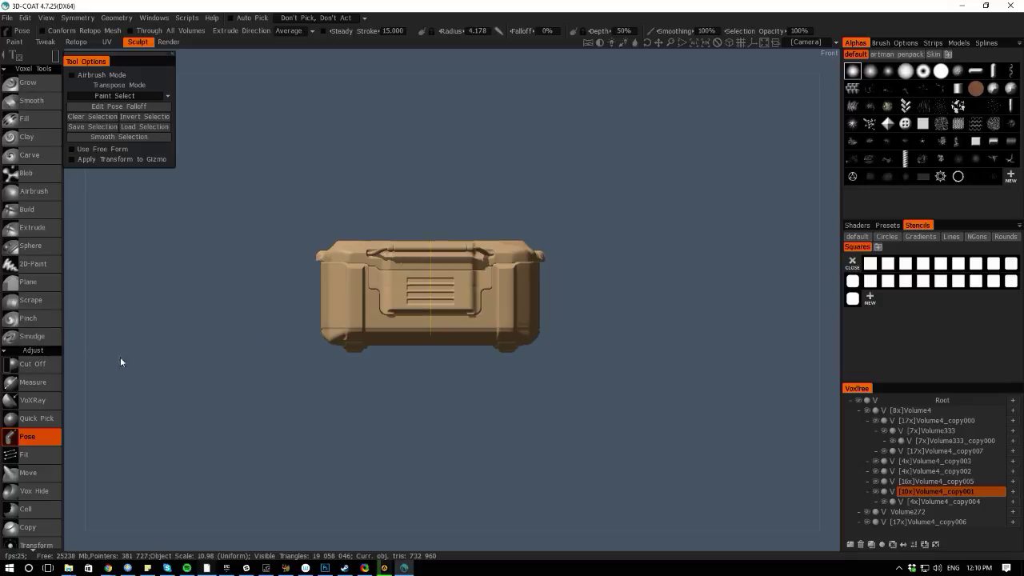
drag(120, 362, 88, 437)
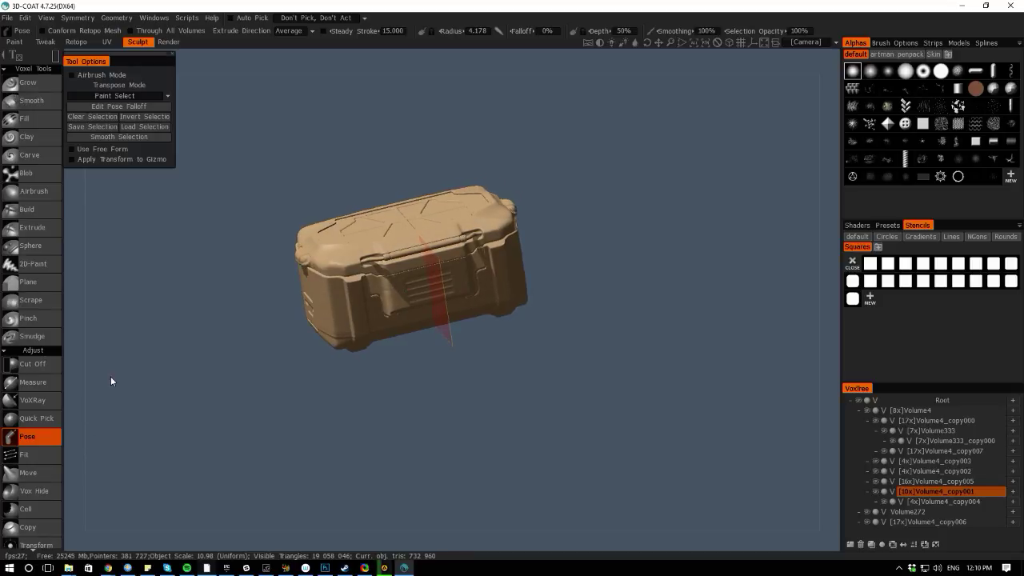
drag(80, 288, 203, 252)
key(h)
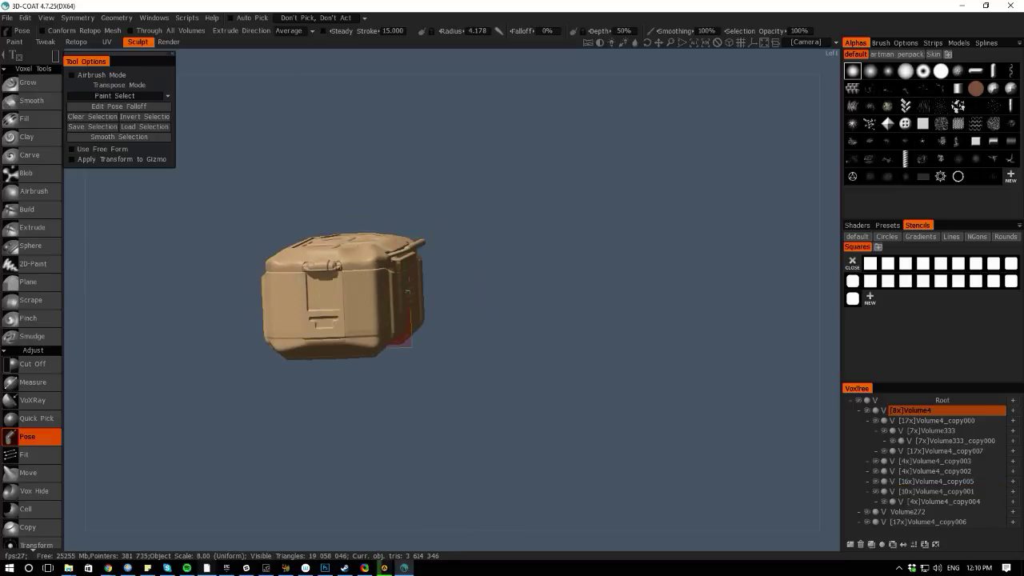
Activate the Split tool for the main case volume, facing the case's lower front edge, and bring up the selection shape options
middle_drag(185, 384, 282, 297)
right_drag(282, 297, 320, 240)
drag(380, 544, 207, 337)
right_drag(207, 337, 265, 226)
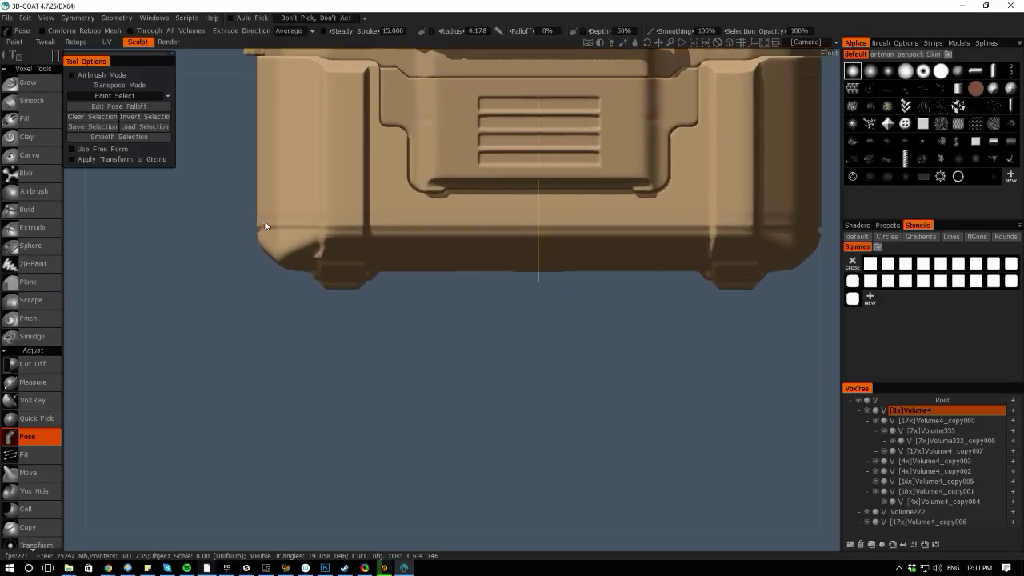
drag(89, 331, 116, 327)
mouse_move(104, 238)
mouse_down()
mouse_move(128, 198)
mouse_move(113, 182)
mouse_move(88, 242)
mouse_up()
key(space)
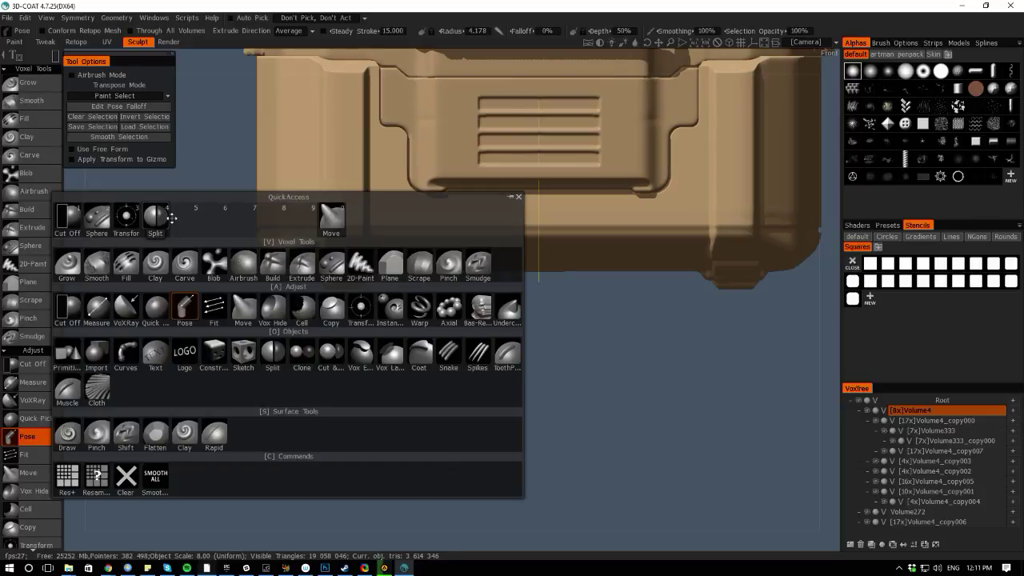
key(4)
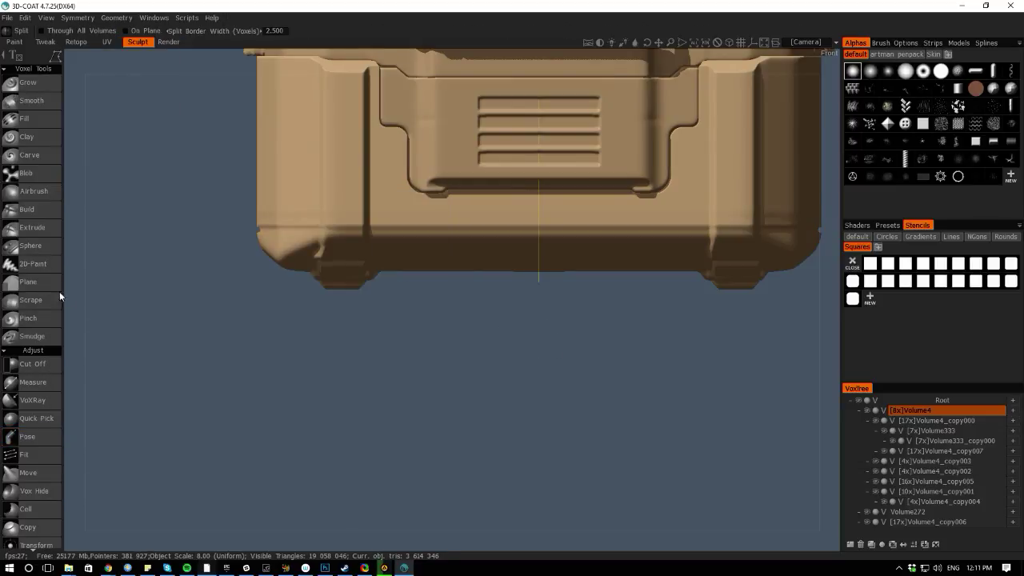
drag(96, 293, 160, 300)
drag(578, 324, 184, 244)
key(space)
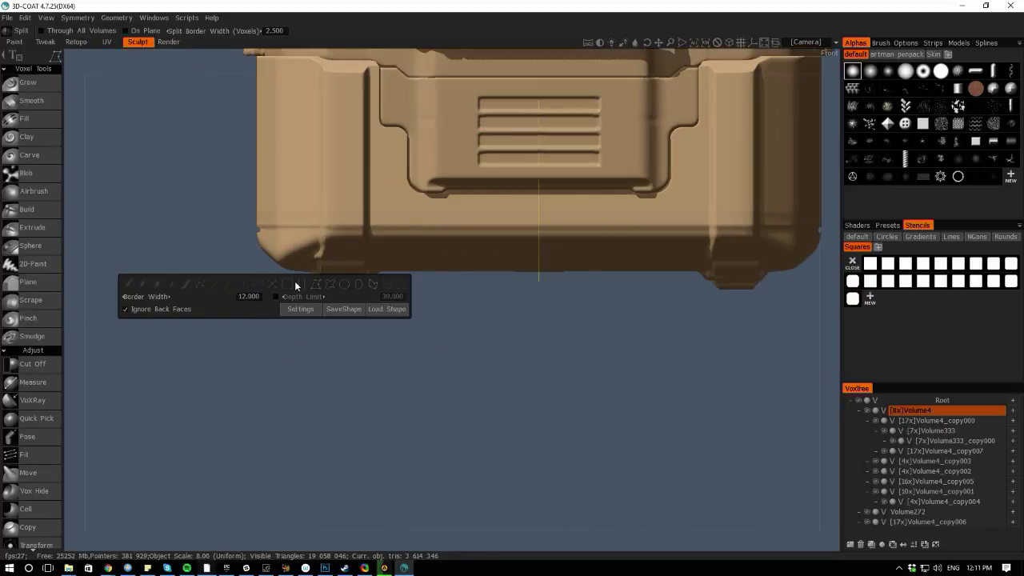
Split off the case's bottom strip with a rectangular selection and make the separated base piece the active volume
click(295, 284)
drag(238, 227, 556, 316)
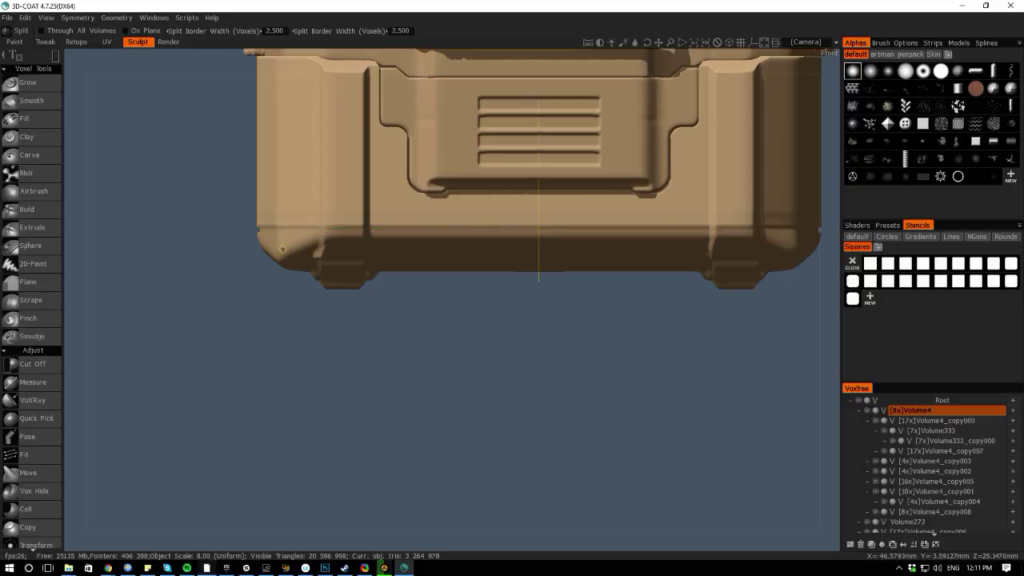
key(h)
Try to shift the separated base piece slightly along the X axis with Transform, and undo the moves
key(space)
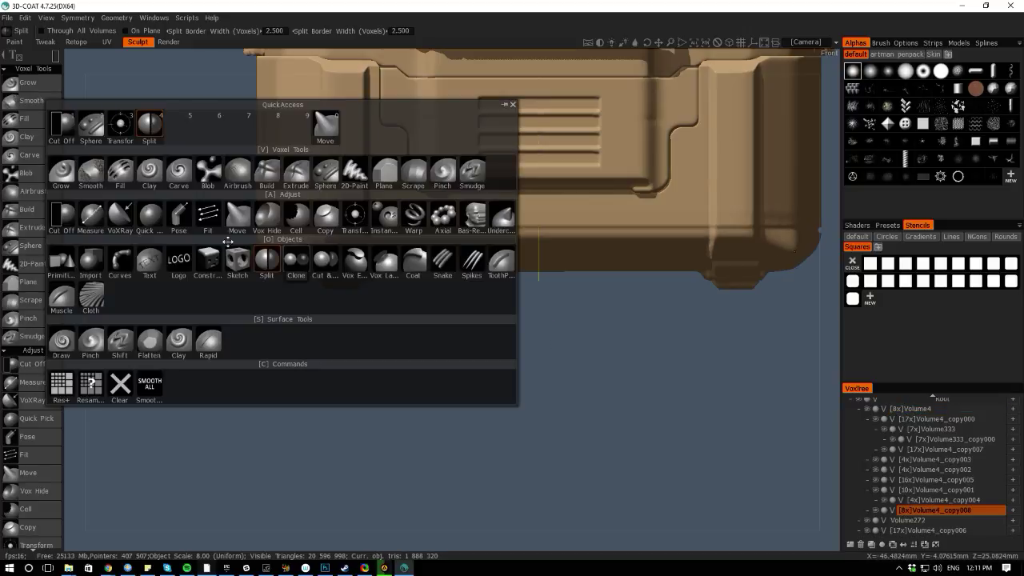
key(space)
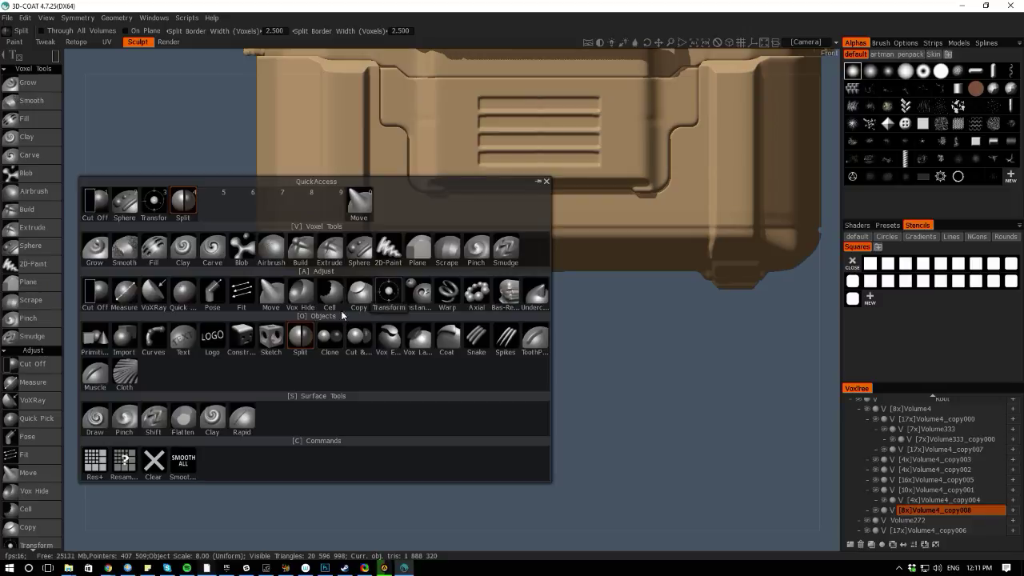
click(379, 289)
drag(76, 343, 194, 285)
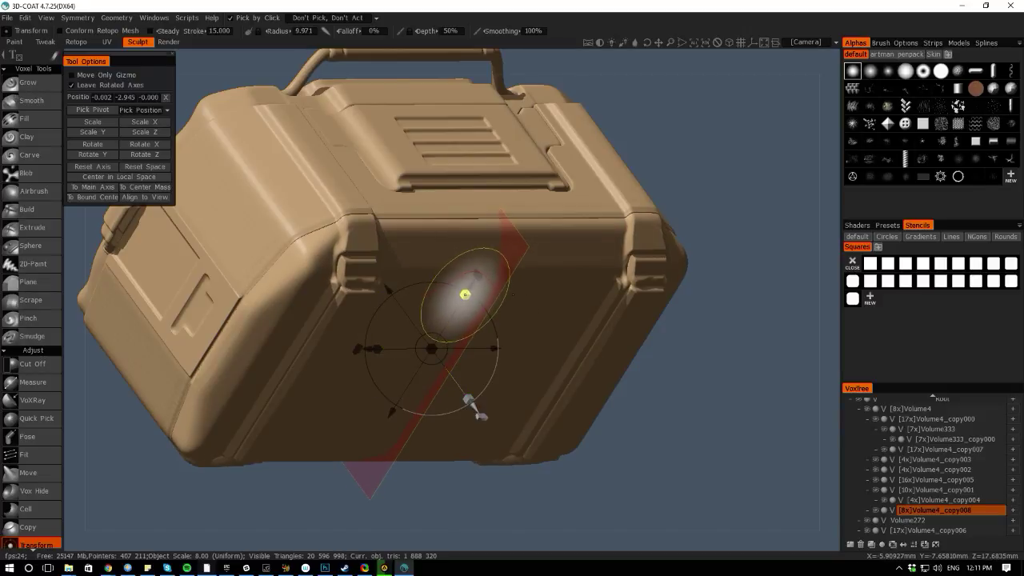
middle_drag(236, 472, 261, 357)
drag(441, 440, 389, 445)
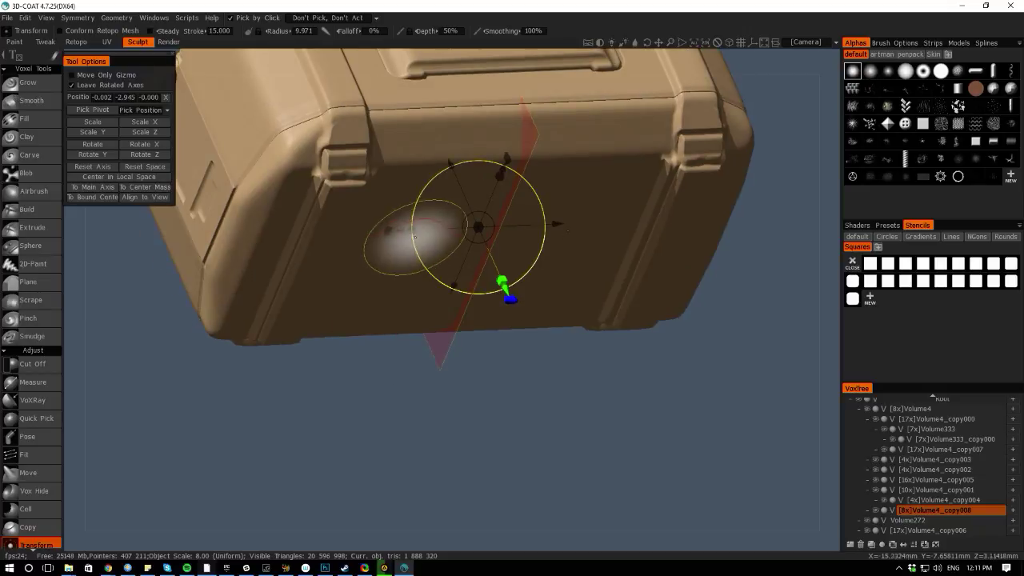
drag(411, 231, 400, 229)
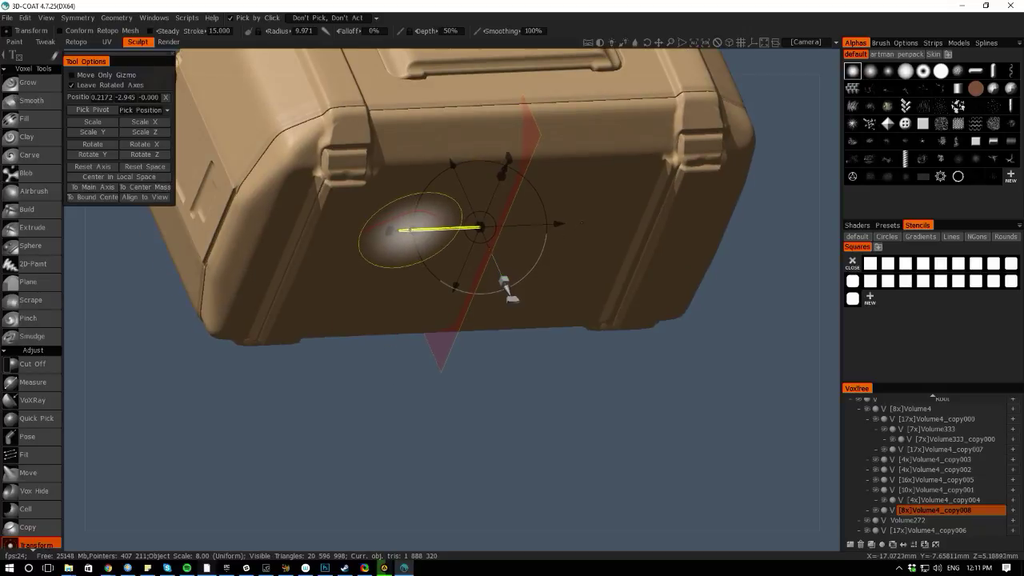
drag(441, 405, 401, 222)
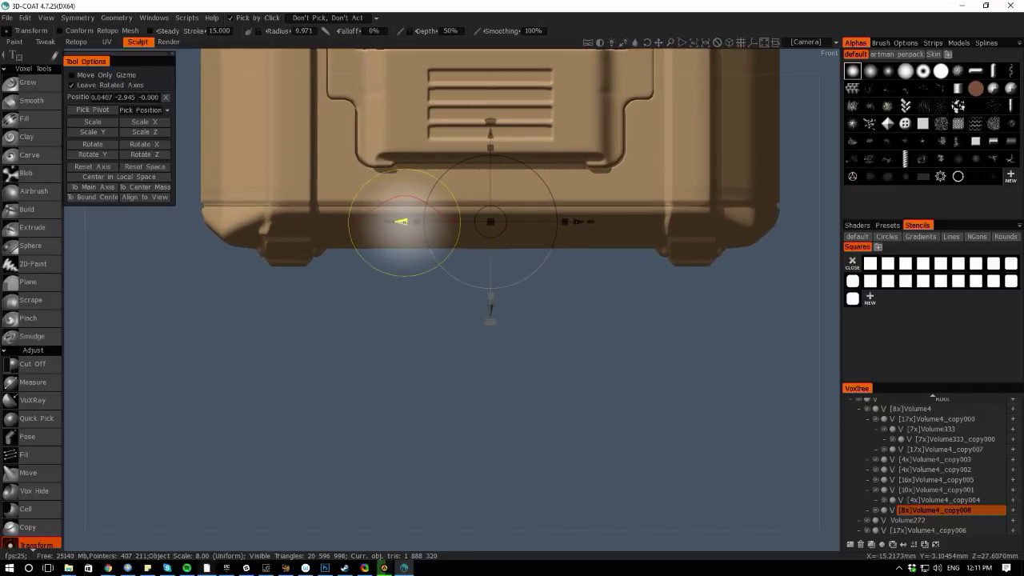
key(ctrl+z)
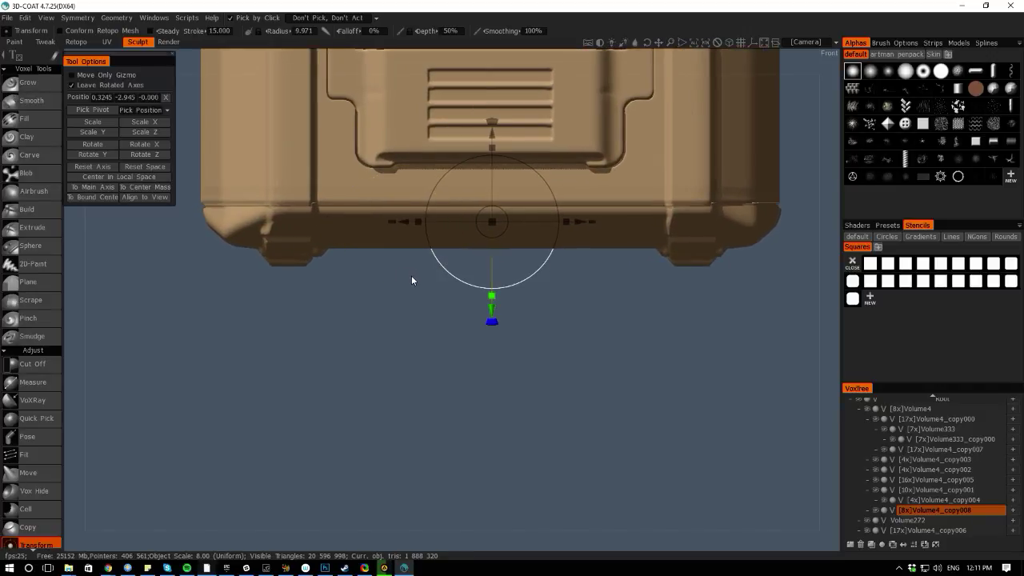
key(ctrl+z)
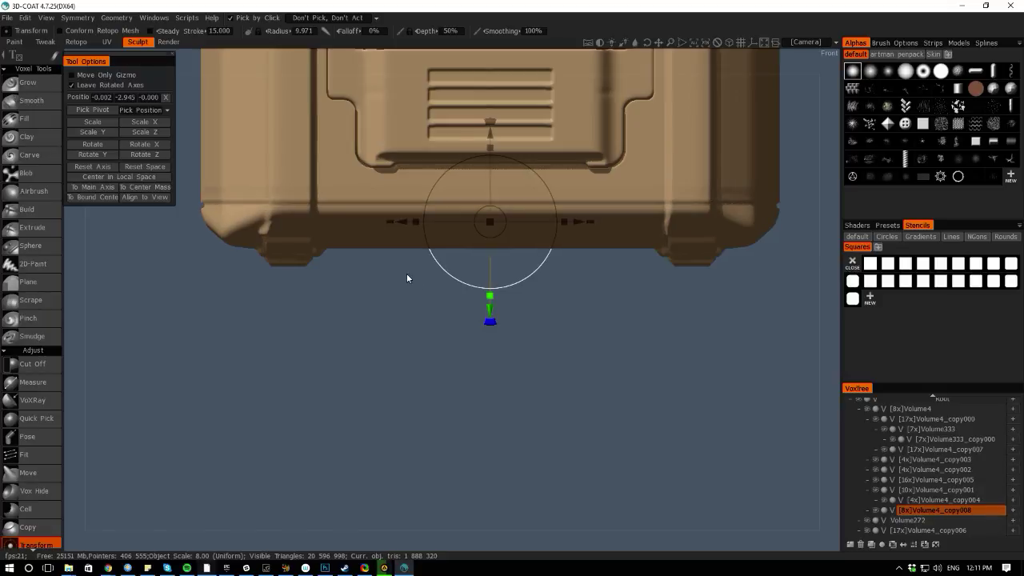
Select the base piece across its full width with the Pose tool's rectangular selection and reset the gizmo axes
key(space)
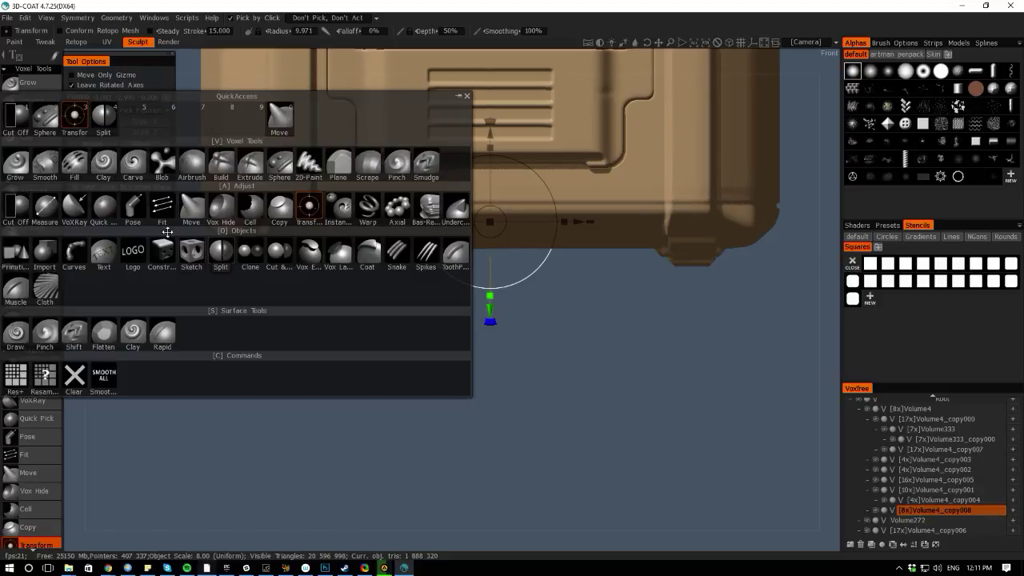
click(133, 206)
drag(563, 362, 147, 192)
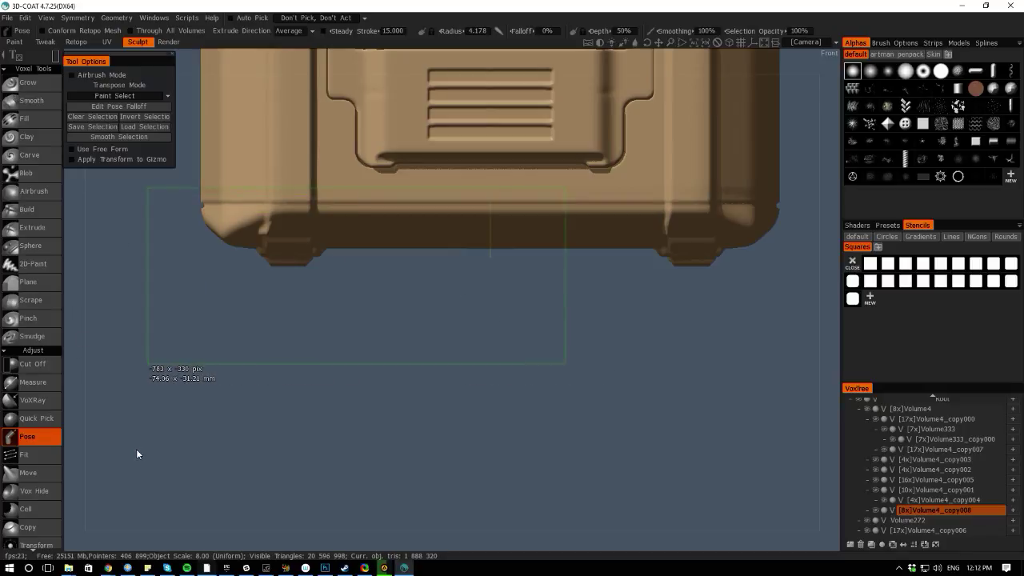
drag(236, 541, 184, 376)
click(94, 271)
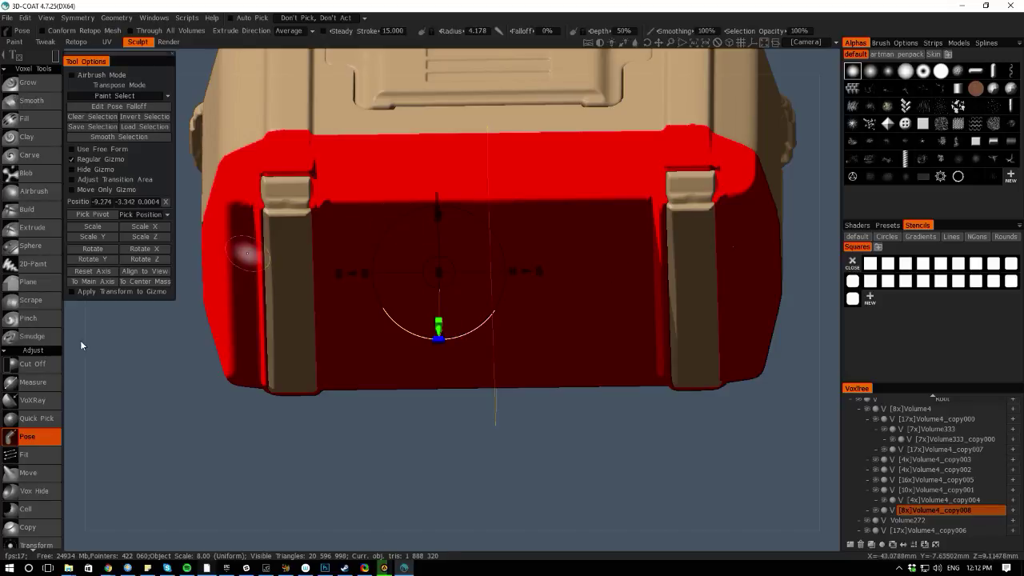
Offset the selected base by about -0.4 along Z and about 0.2 along X, and clear the pose selection
drag(90, 349, 126, 315)
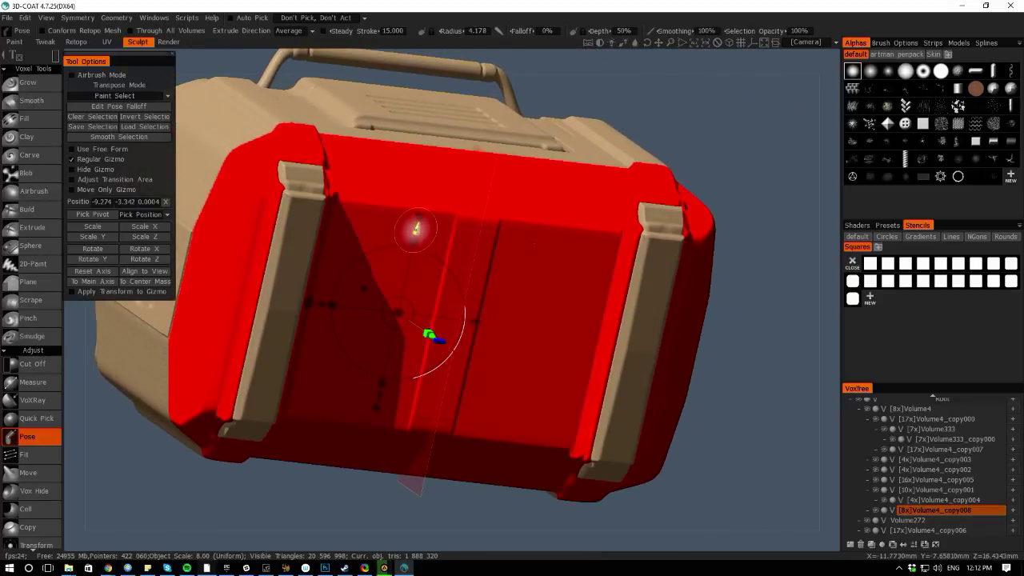
drag(417, 229, 418, 232)
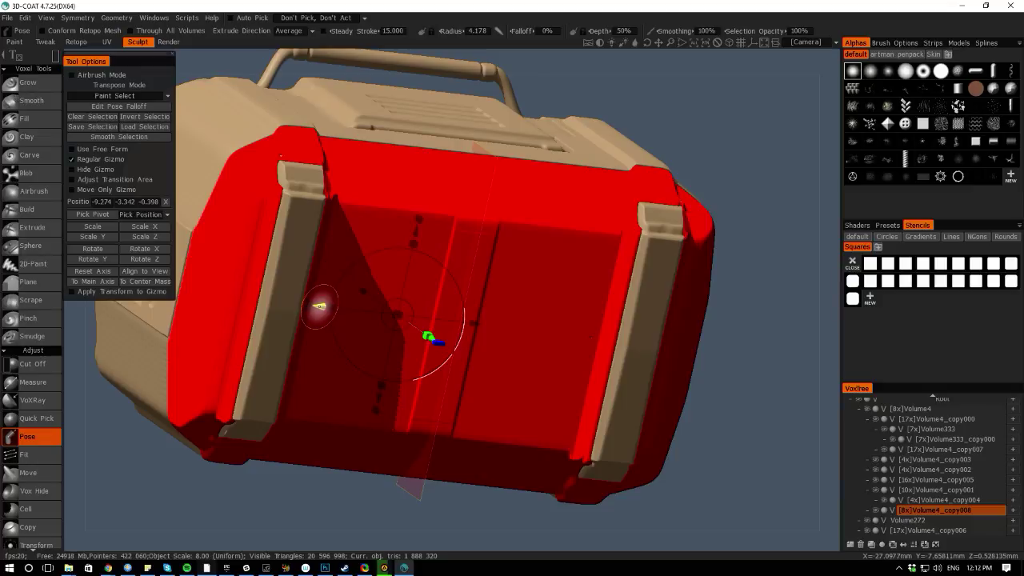
drag(430, 336, 431, 338)
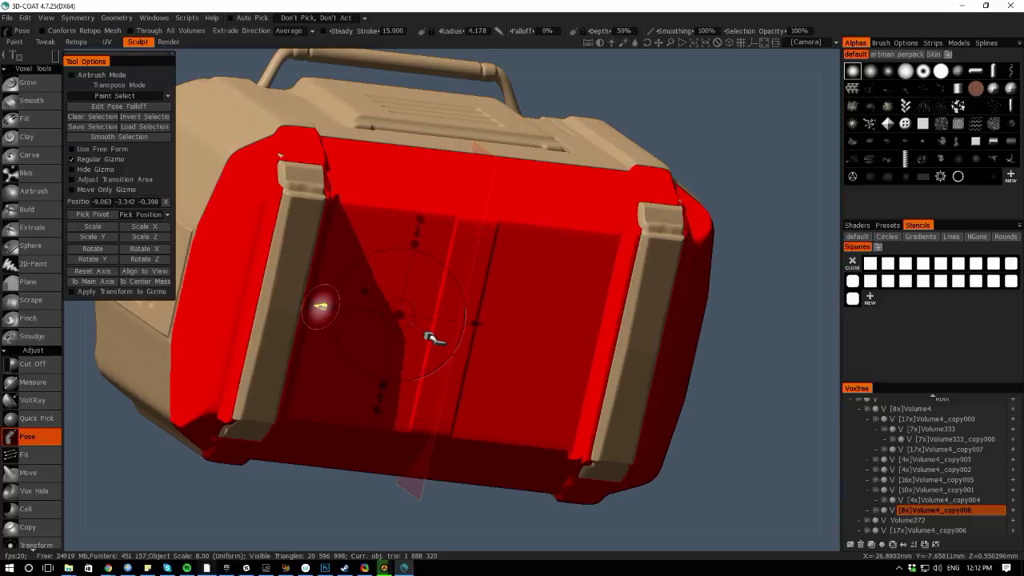
drag(281, 66, 277, 195)
right_drag(391, 440, 344, 388)
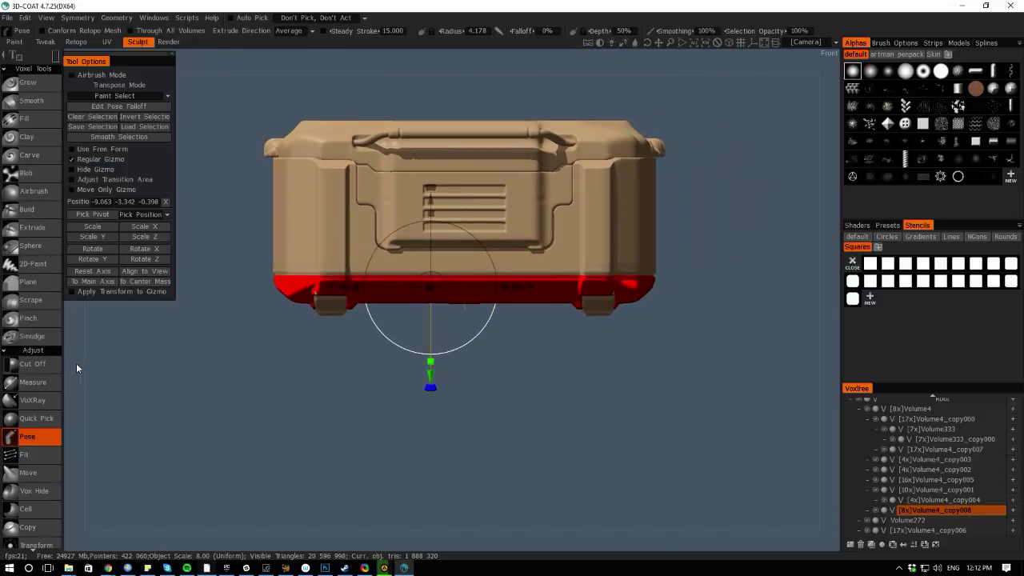
key(ctrl+d)
Try to cut a rounded notch from the base's lower outer corner using Cut Off with a closed spline
drag(74, 369, 172, 345)
mouse_move(171, 349)
right_down()
mouse_move(224, 368)
mouse_move(244, 359)
mouse_move(274, 313)
mouse_move(252, 310)
mouse_move(174, 337)
mouse_move(175, 362)
right_up()
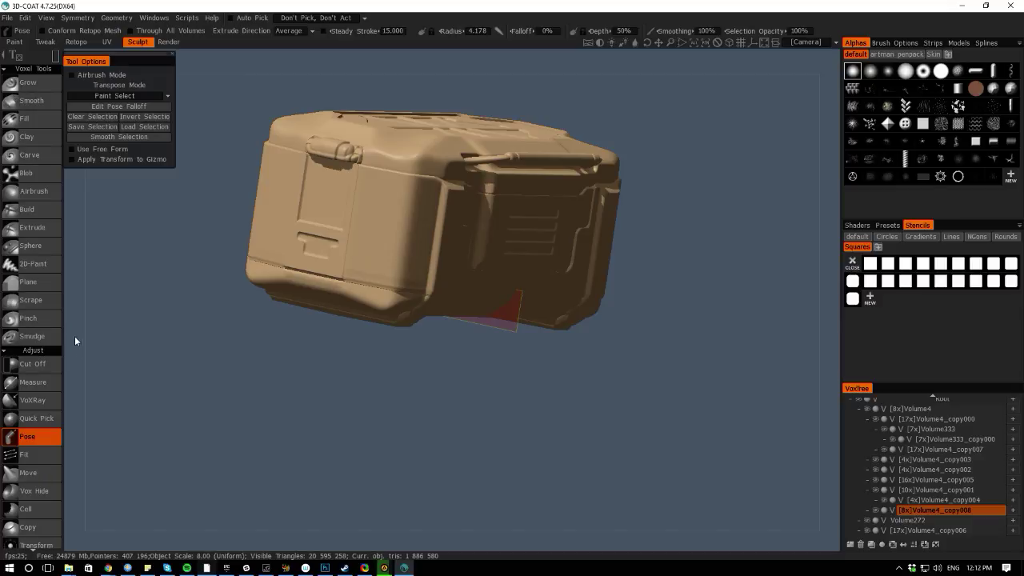
right_drag(74, 340, 316, 337)
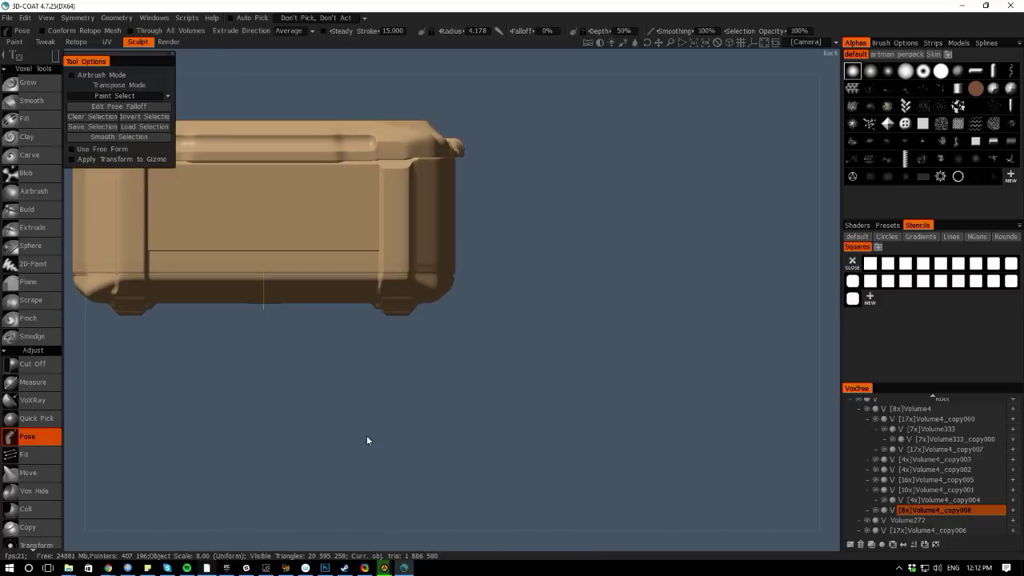
right_drag(79, 373, 235, 349)
middle_drag(234, 349, 493, 386)
right_drag(493, 386, 557, 470)
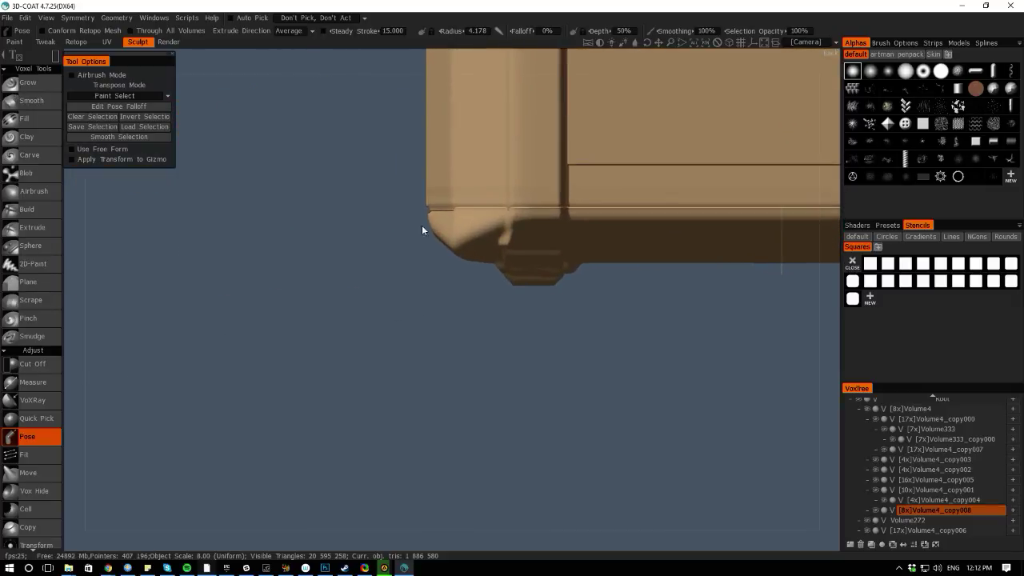
key(space)
key(space)
key(space)
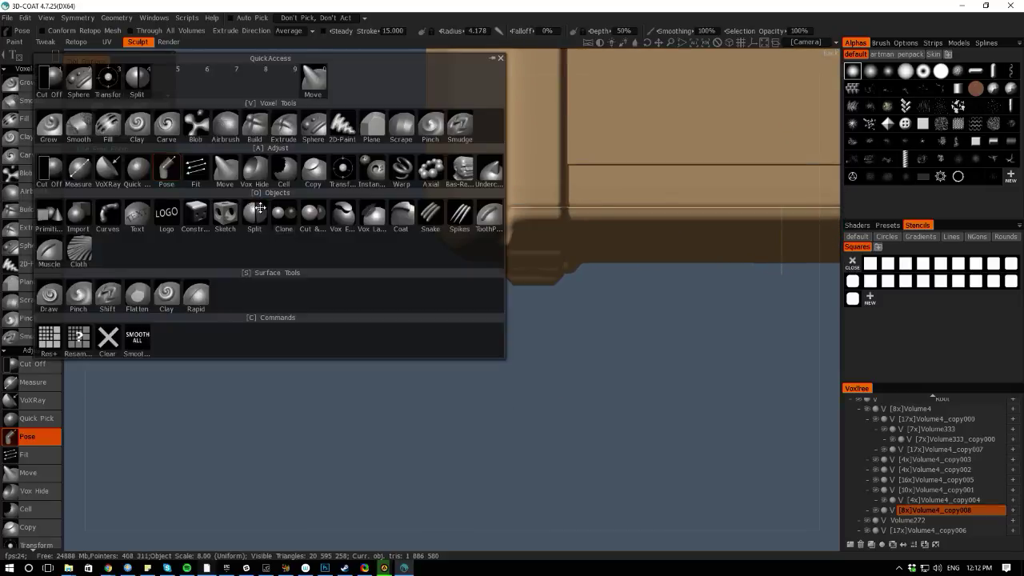
click(49, 170)
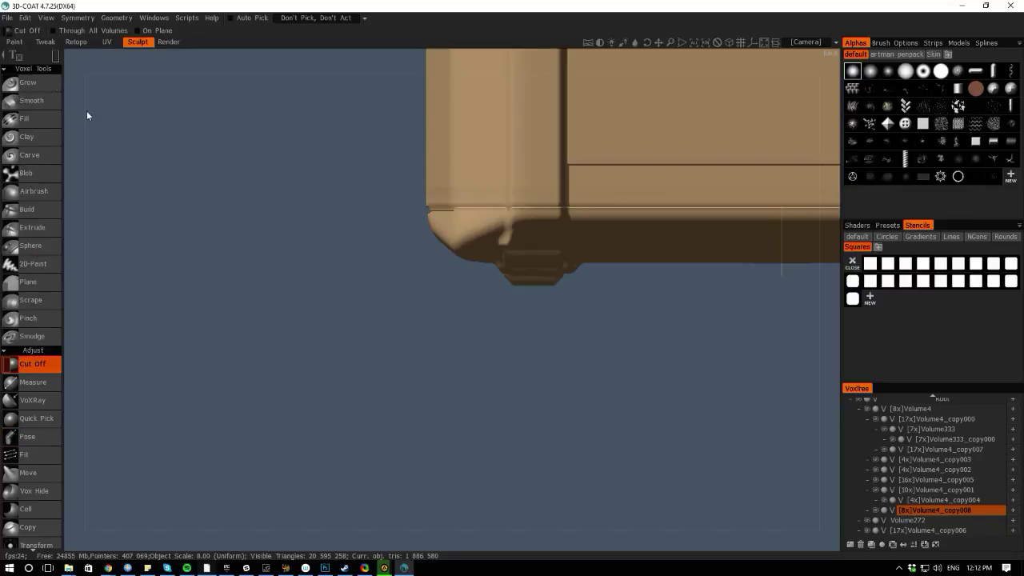
mouse_move(69, 58)
scroll(380, 240, up, 3)
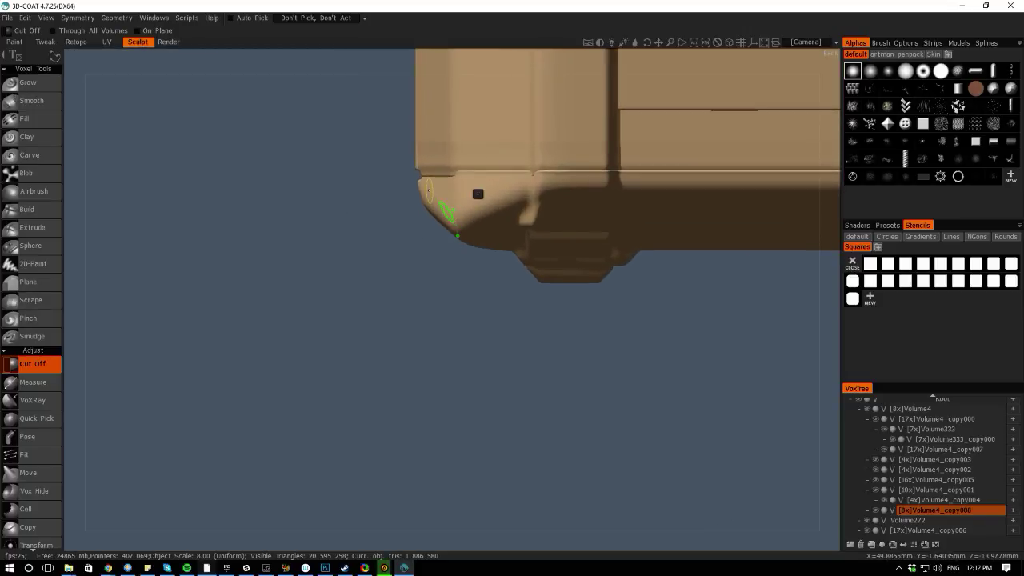
mouse_move(403, 179)
mouse_down()
mouse_move(393, 174)
mouse_move(313, 219)
mouse_move(329, 317)
mouse_move(410, 363)
mouse_up()
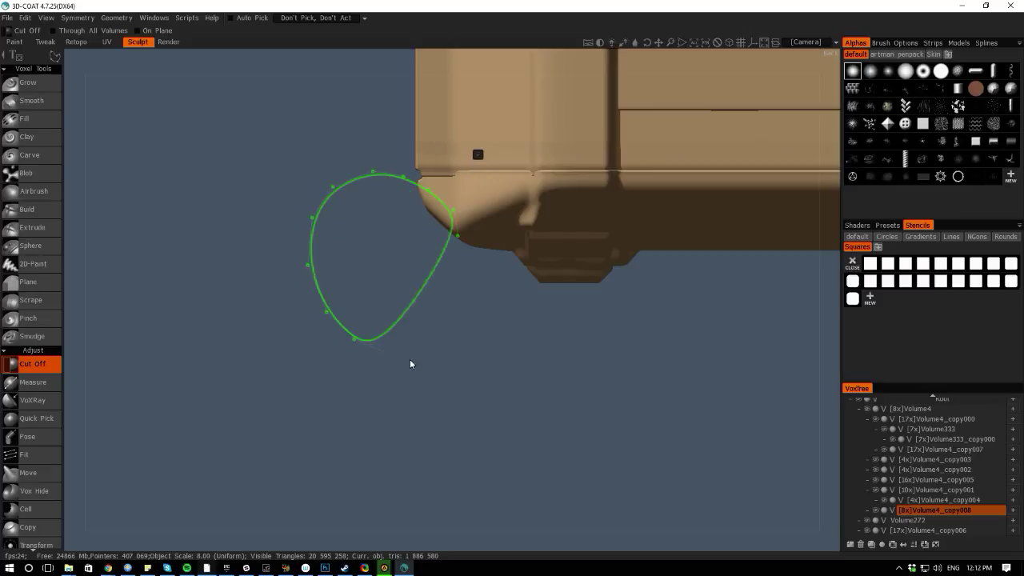
click(456, 234)
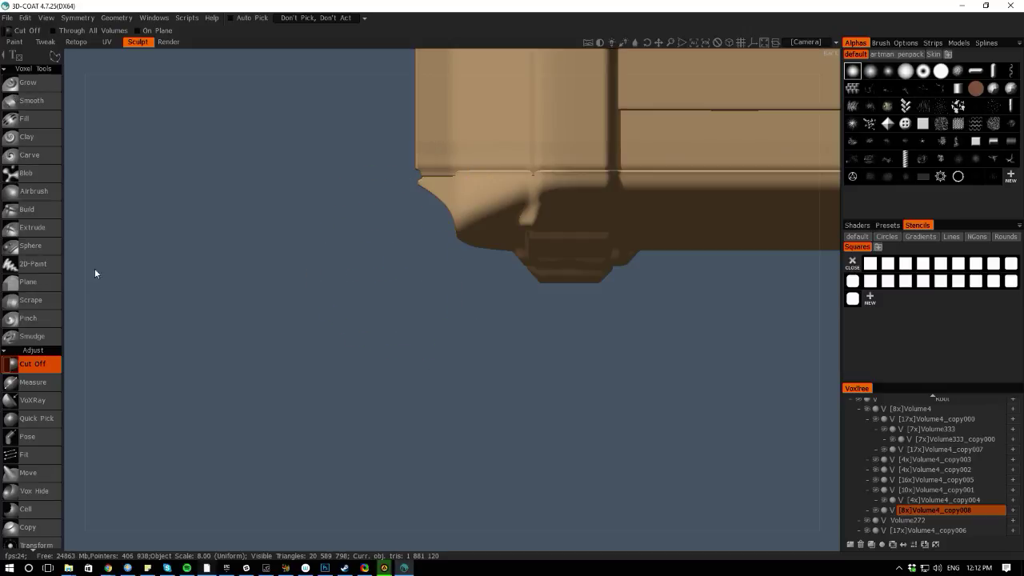
Inspect the notch in the base from the side and undo the corner cut
drag(85, 279, 248, 384)
scroll(107, 298, down, 5)
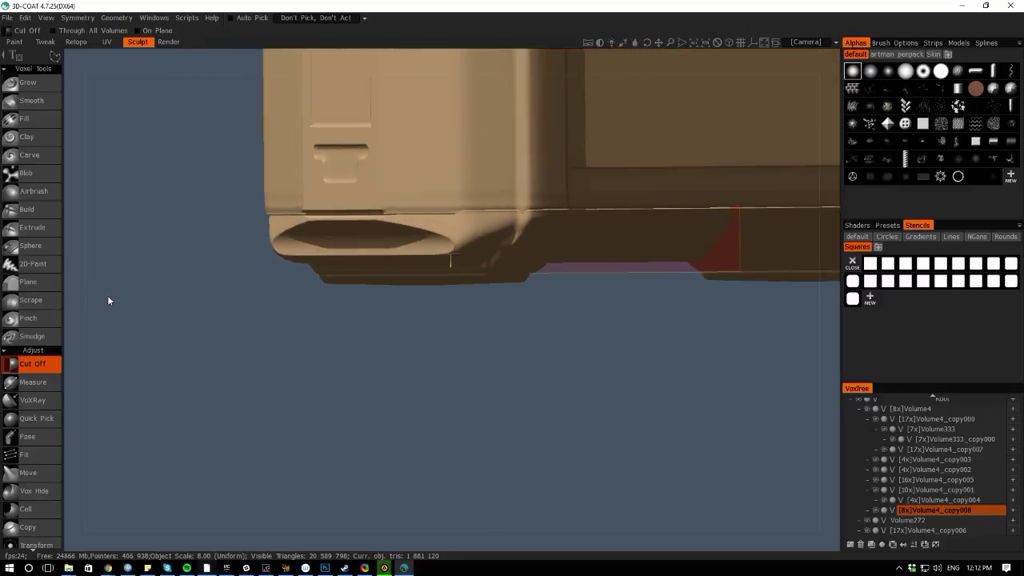
drag(75, 316, 152, 328)
key(ctrl+z)
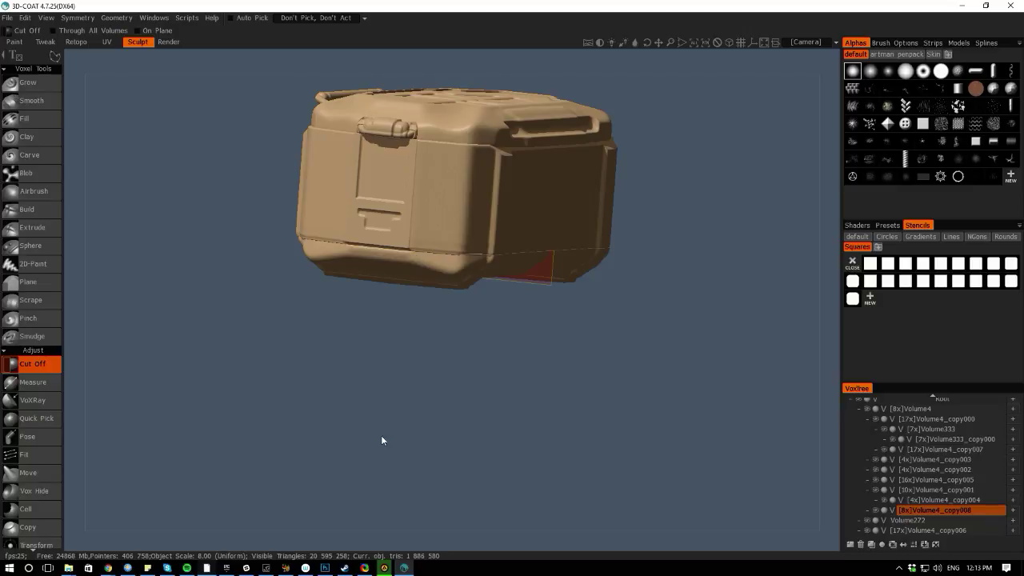
Select a patch of the base's lower outer corner edge using the Pose tool with a circular selection shape
drag(387, 533, 265, 473)
right_drag(343, 394, 304, 320)
key(space)
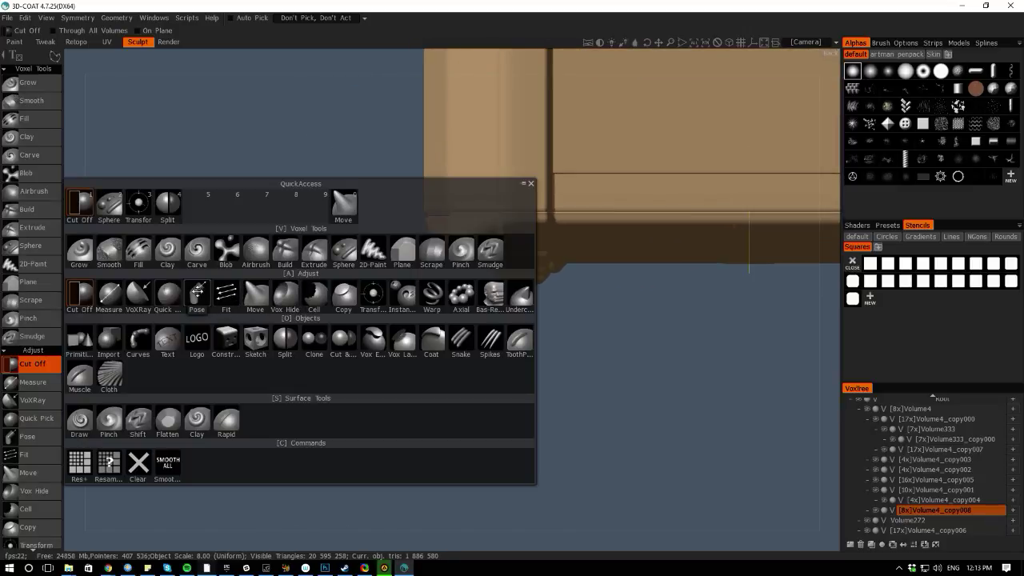
click(197, 295)
click(56, 57)
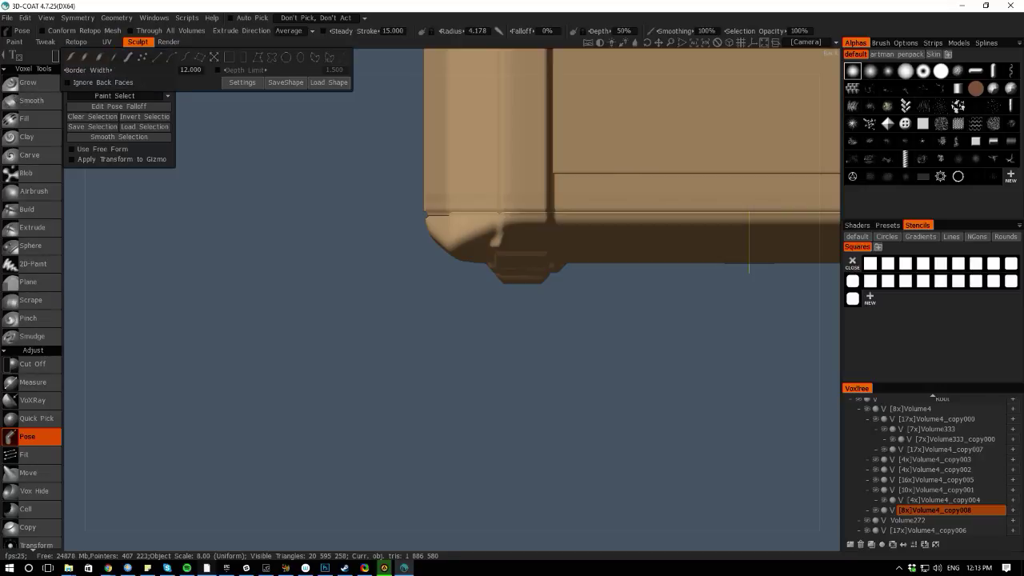
click(447, 273)
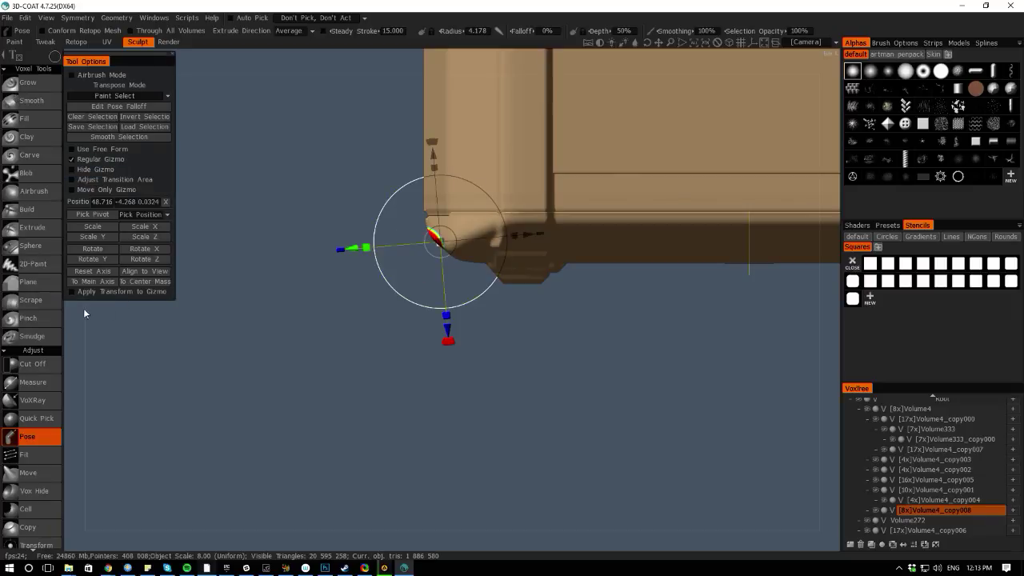
Squash the selected corner edge patch inward along its outward-facing axis with the Pose gizmo to form a recess
mouse_move(96, 345)
mouse_down()
mouse_move(118, 343)
mouse_move(88, 354)
mouse_up()
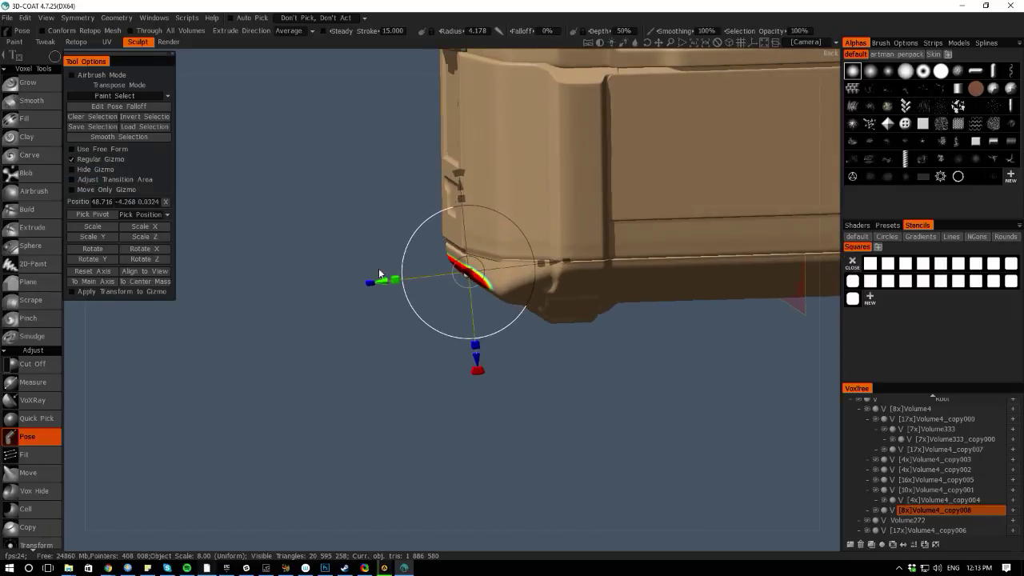
drag(379, 281, 421, 280)
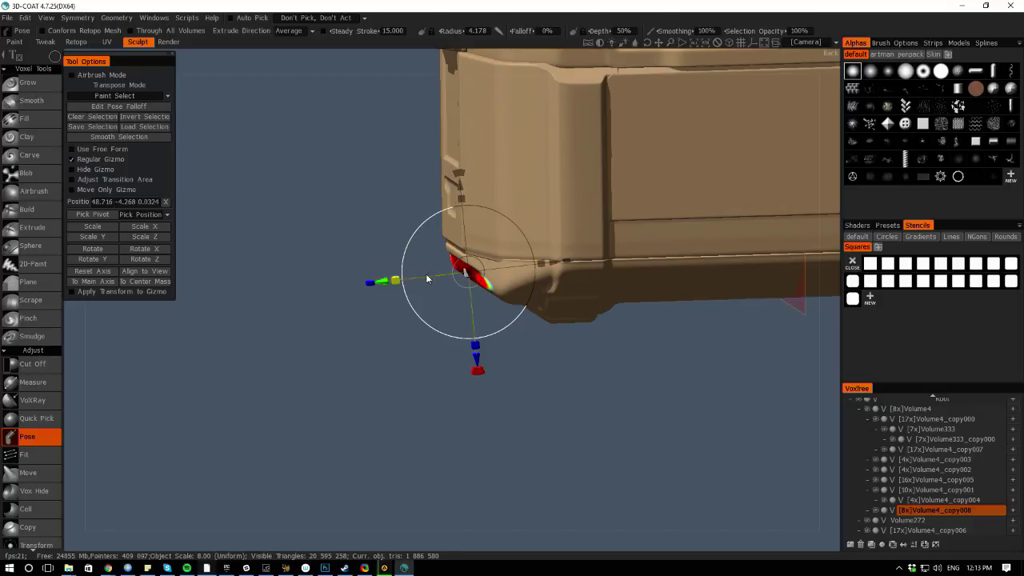
mouse_move(70, 345)
mouse_down()
mouse_move(188, 279)
mouse_move(136, 296)
mouse_move(108, 308)
mouse_move(366, 241)
mouse_move(405, 302)
mouse_up()
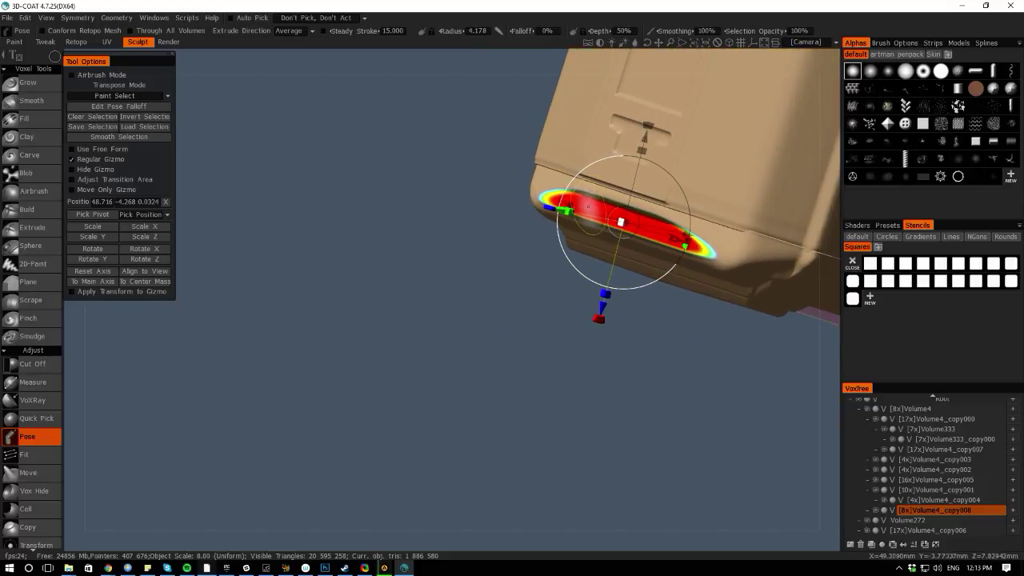
mouse_move(325, 64)
mouse_down()
mouse_move(392, 87)
mouse_move(341, 82)
mouse_move(302, 68)
mouse_move(309, 62)
mouse_up()
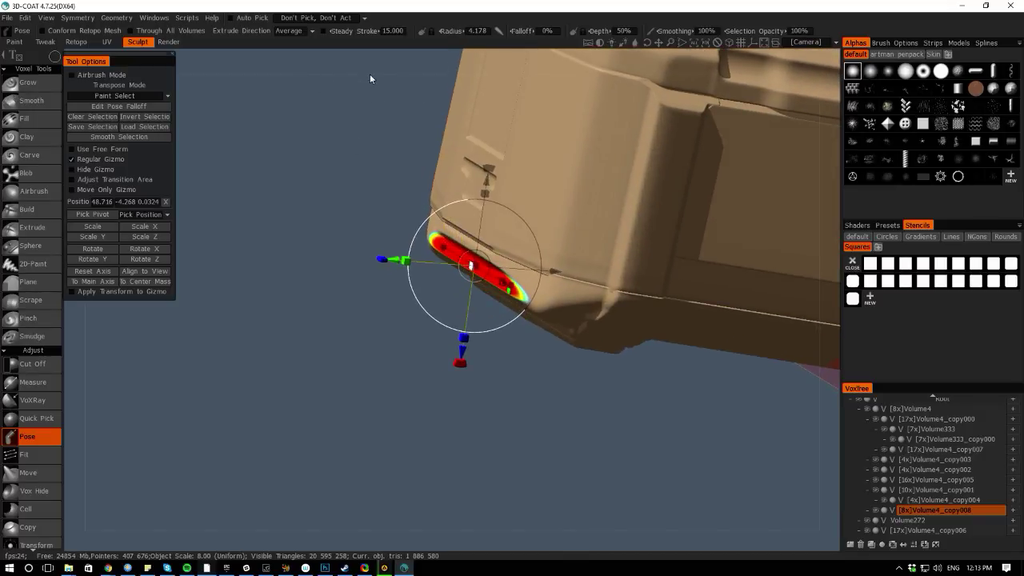
drag(370, 78, 264, 56)
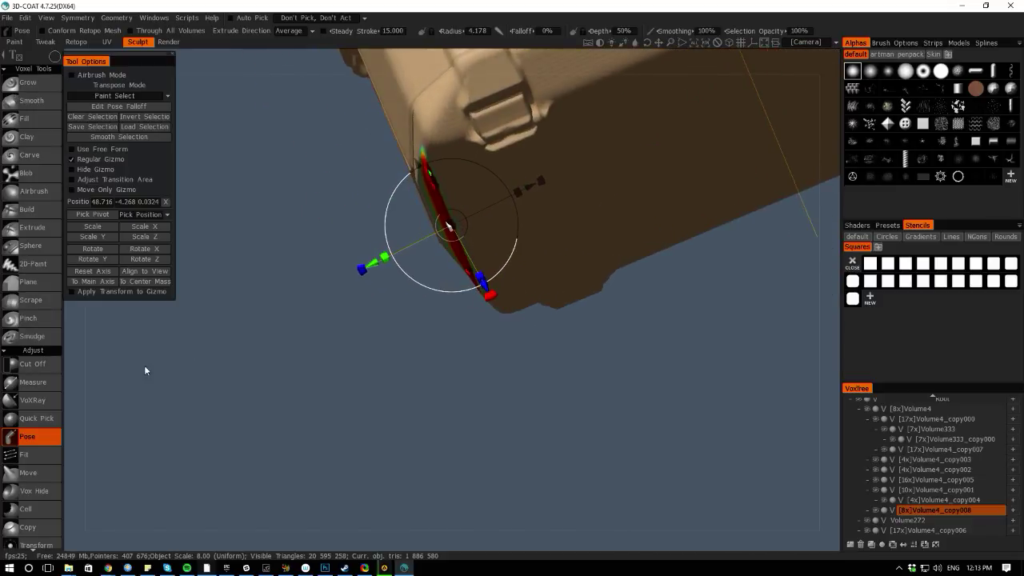
drag(90, 361, 99, 130)
drag(303, 174, 100, 276)
drag(310, 61, 324, 98)
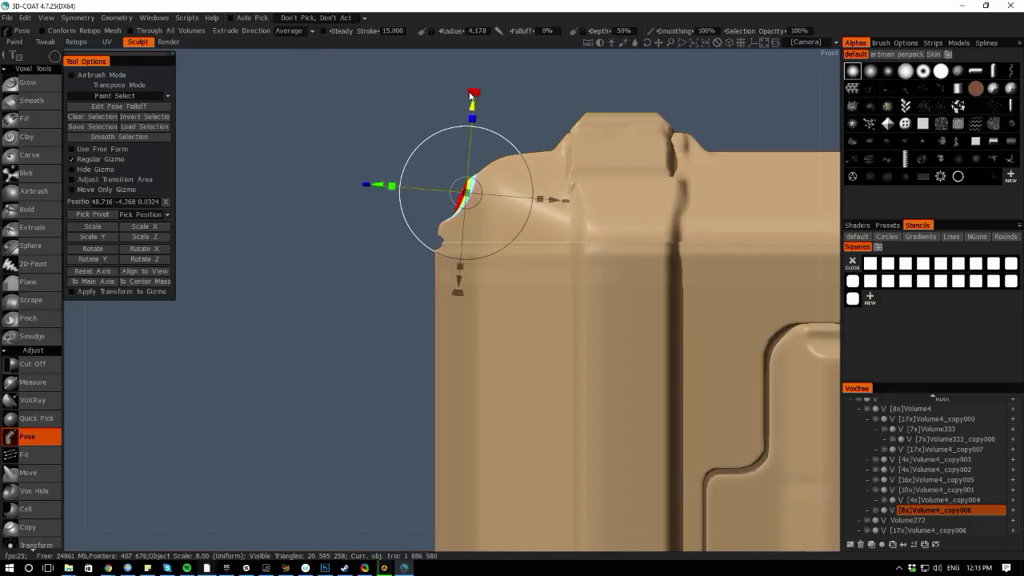
Tilt the selected corner edge patch slightly in the front view with the Pose gizmo and clear the selection
click(88, 258)
drag(463, 95, 470, 94)
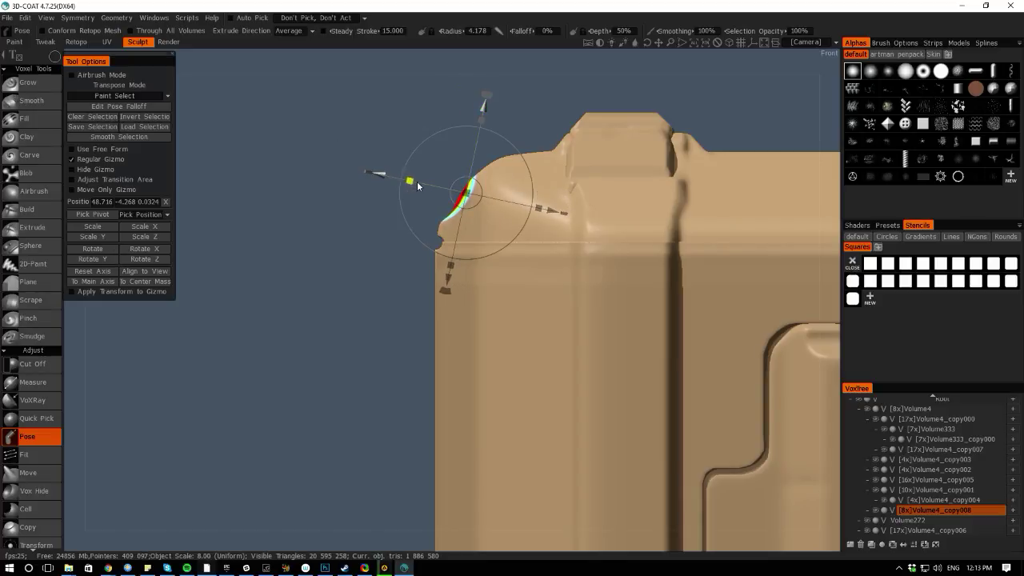
drag(491, 98, 501, 100)
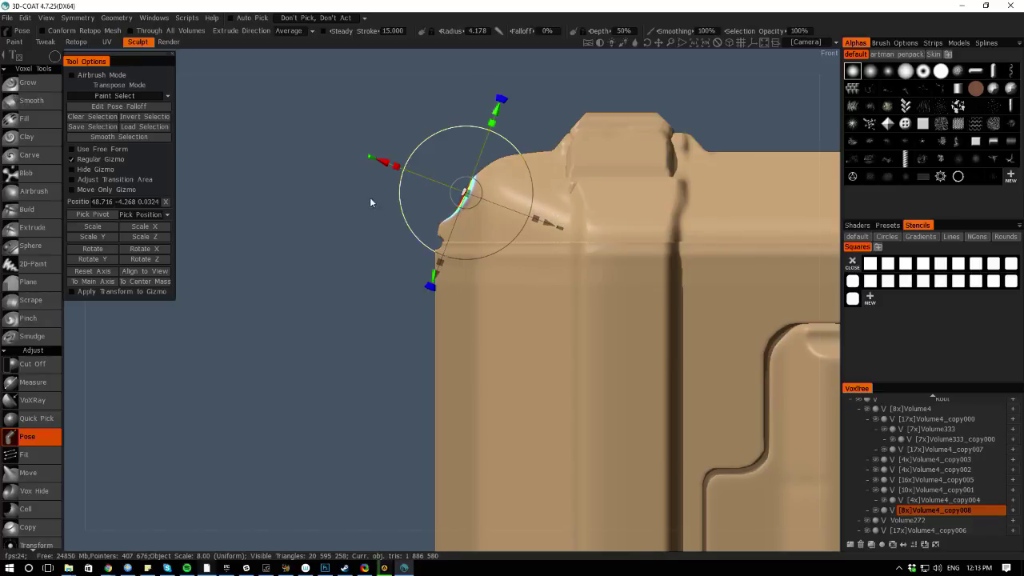
key(Return)
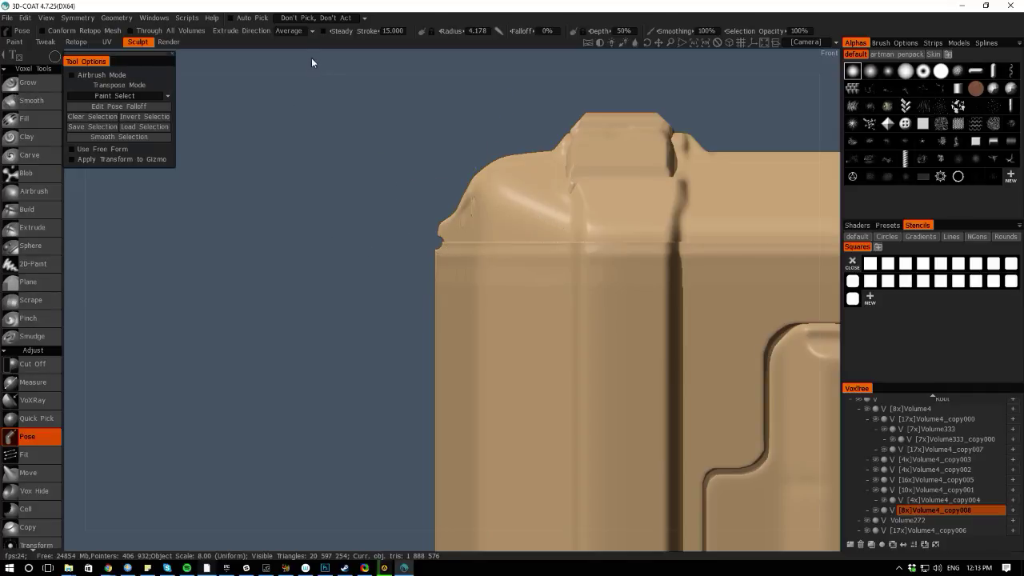
Turn on Z mirror symmetry along the base's lengthwise centreline in addition to the existing symmetry plane
drag(311, 58, 544, 210)
right_drag(607, 408, 433, 352)
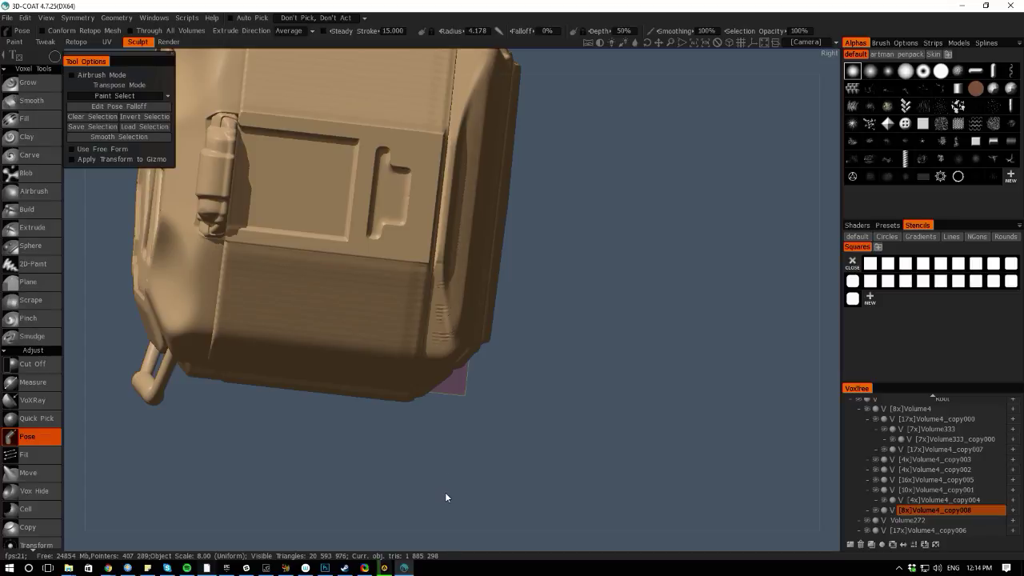
drag(440, 524, 317, 457)
drag(255, 287, 400, 217)
key(space)
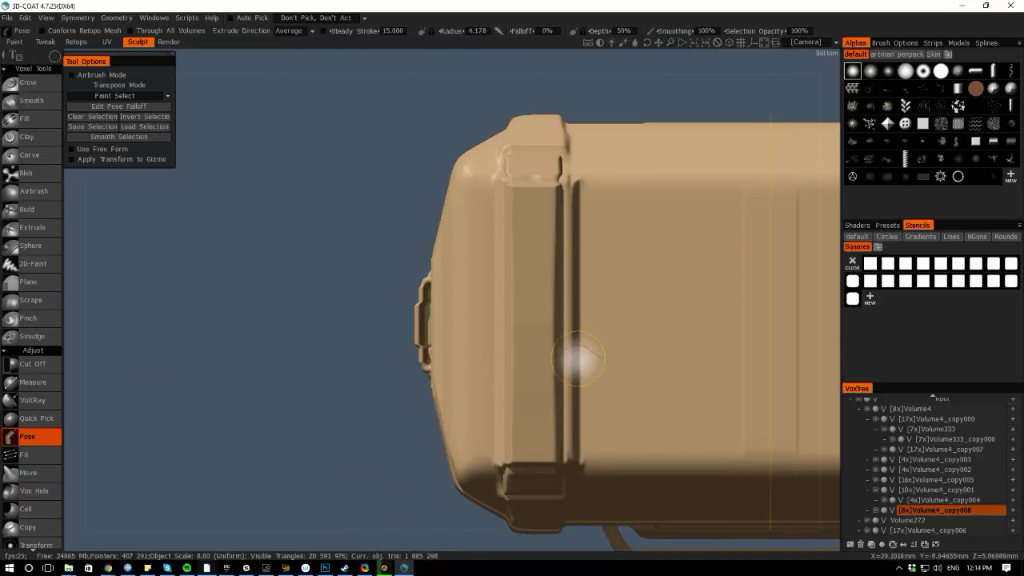
key(s)
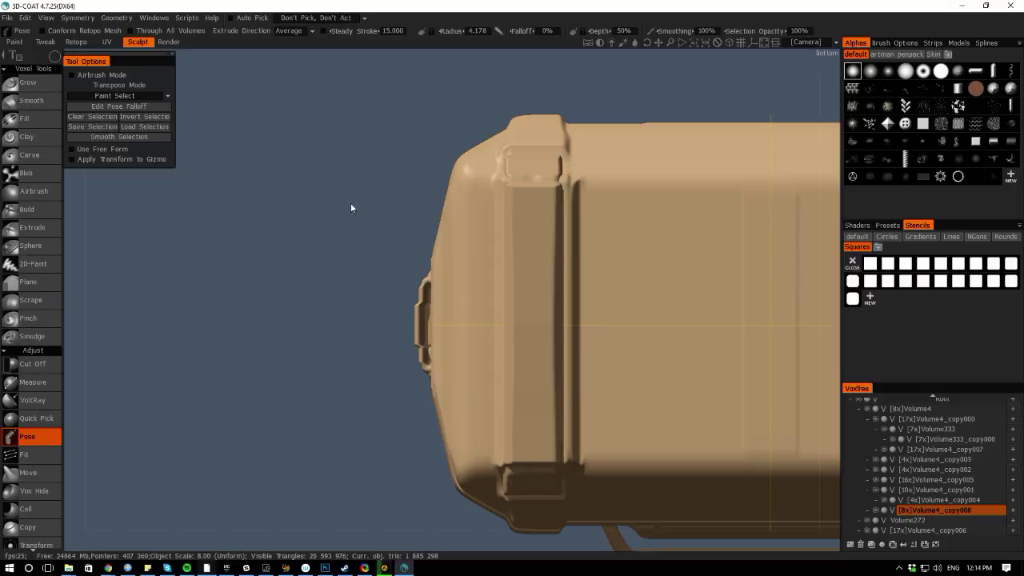
Activate the Move tool with a brush radius of about 3.65 and mirror the base's reshaped side with Symm Copy
key(space)
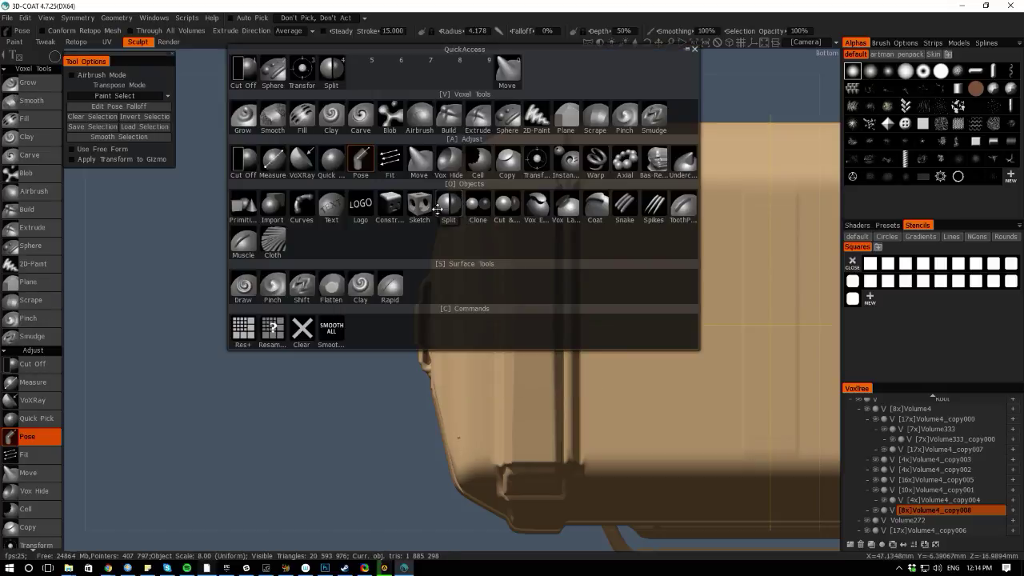
click(423, 162)
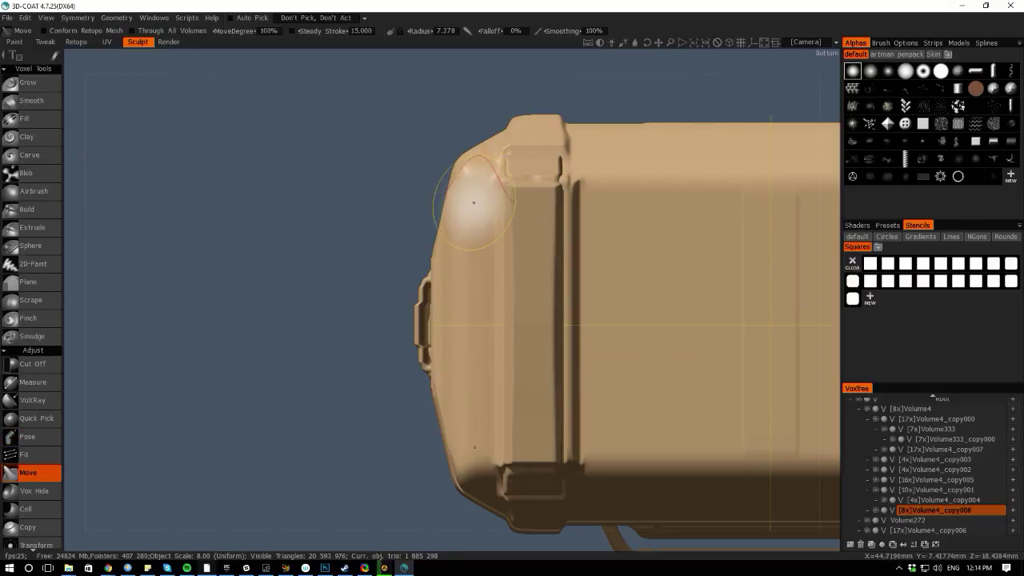
right_drag(676, 233, 673, 233)
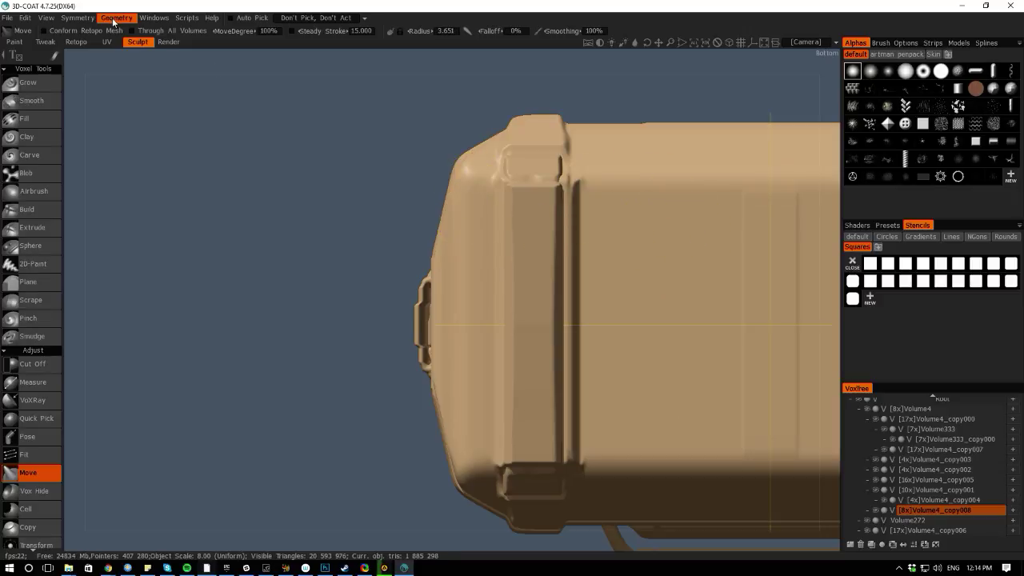
click(112, 19)
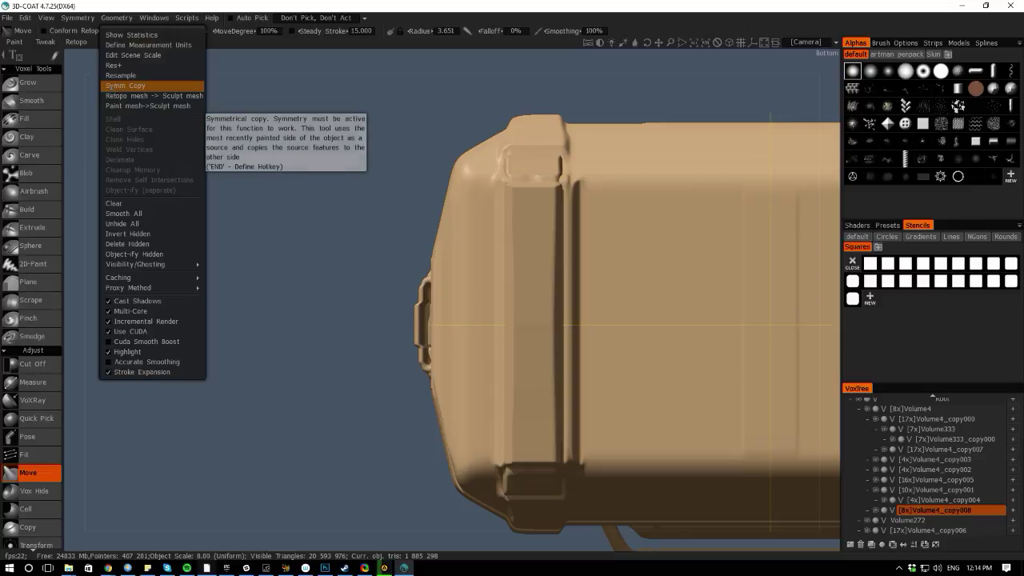
click(113, 87)
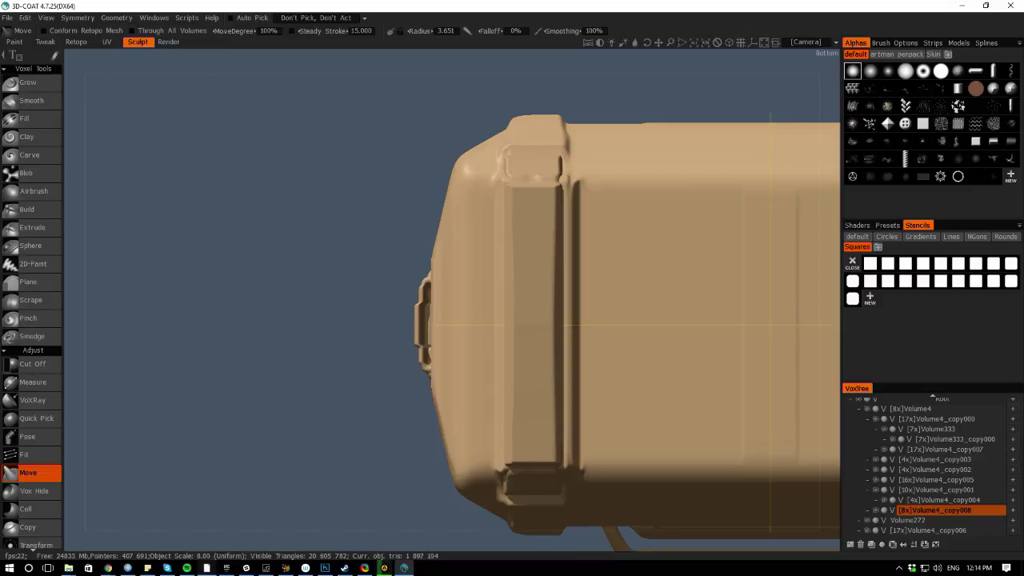
Examine the mirrored base and its recessed end edge from the end, below and front with the Transform tool active
drag(199, 251, 291, 342)
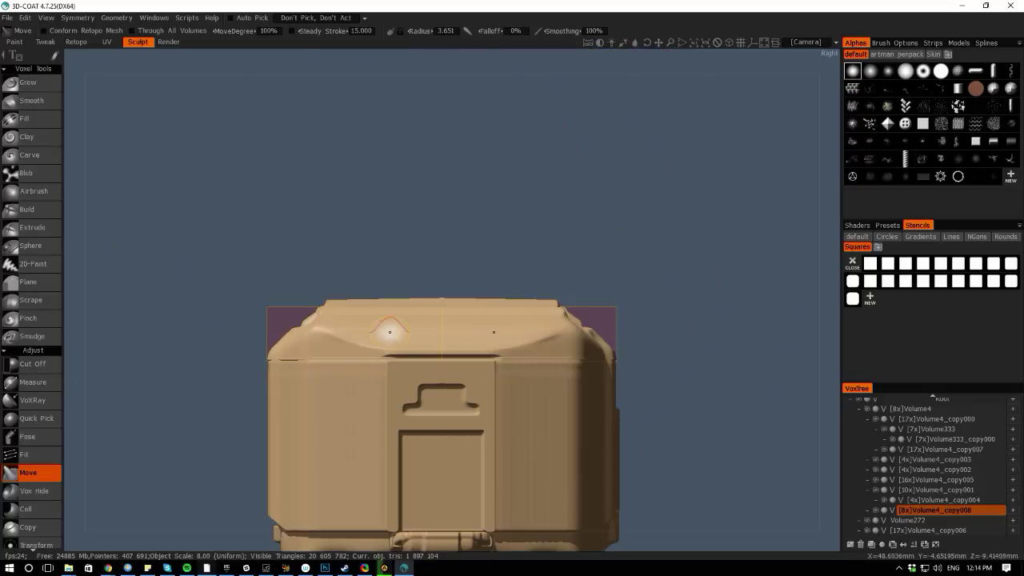
key(space)
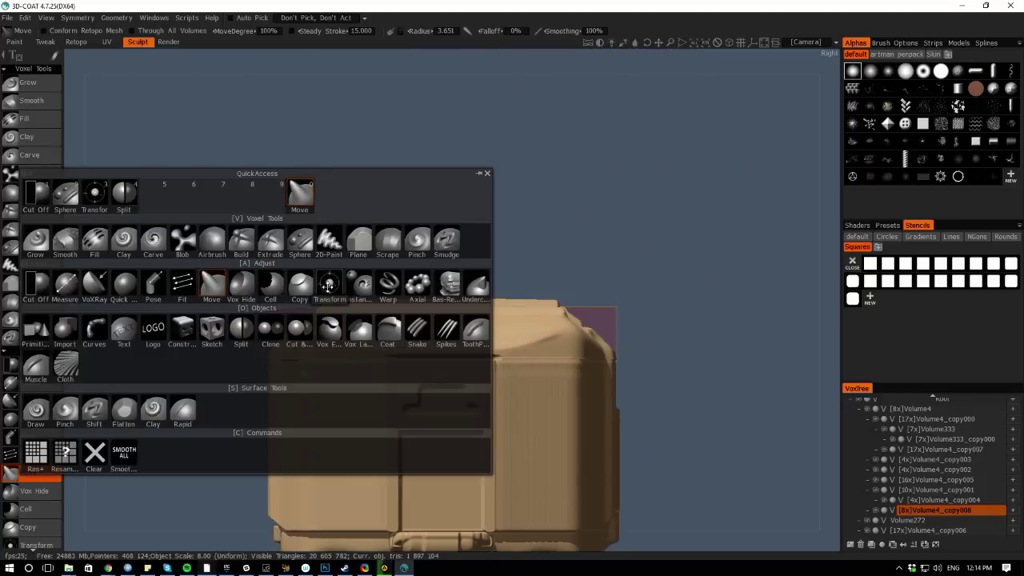
click(327, 286)
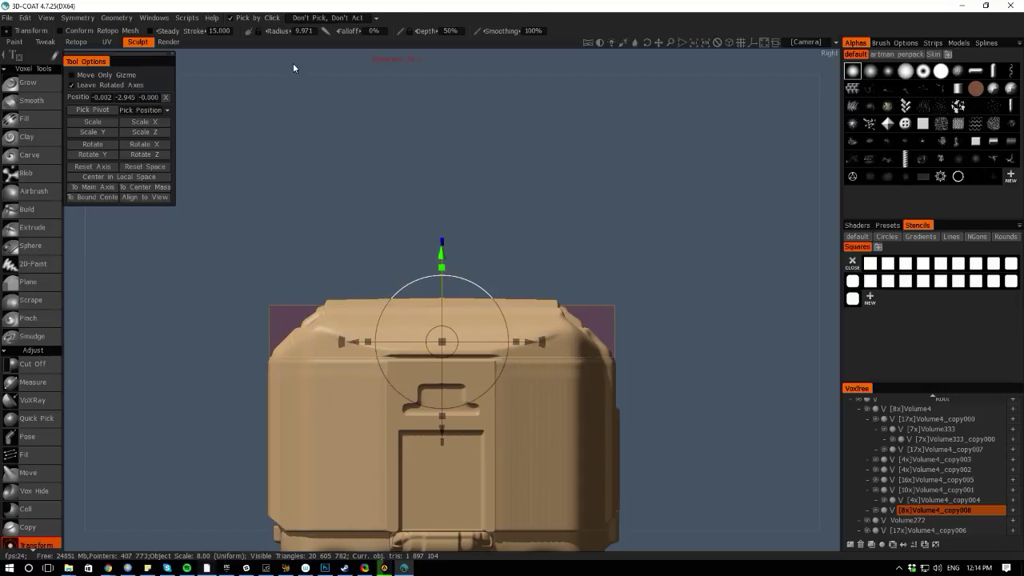
drag(293, 67, 210, 277)
right_drag(210, 273, 288, 94)
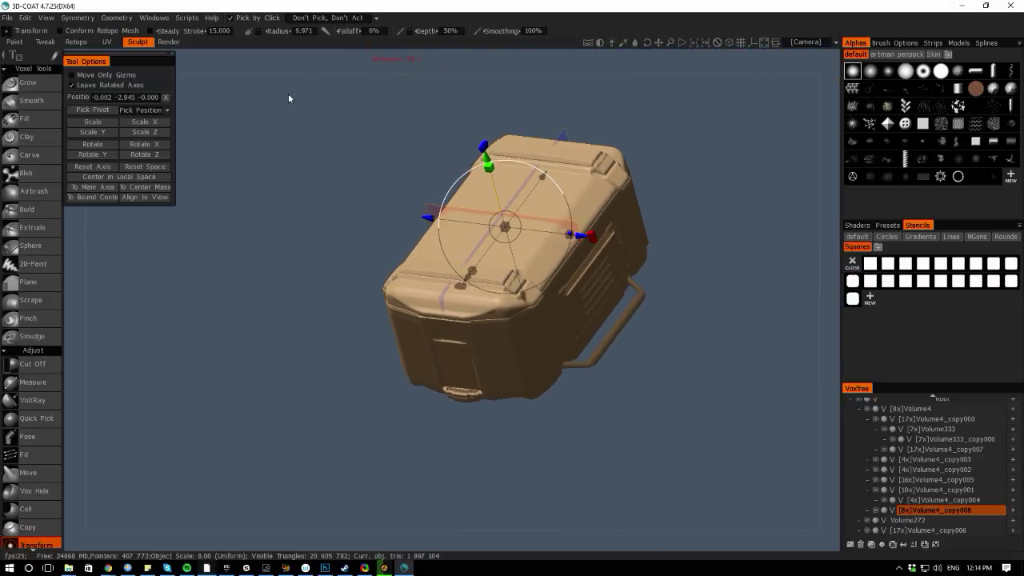
drag(320, 50, 276, 323)
right_drag(275, 323, 303, 389)
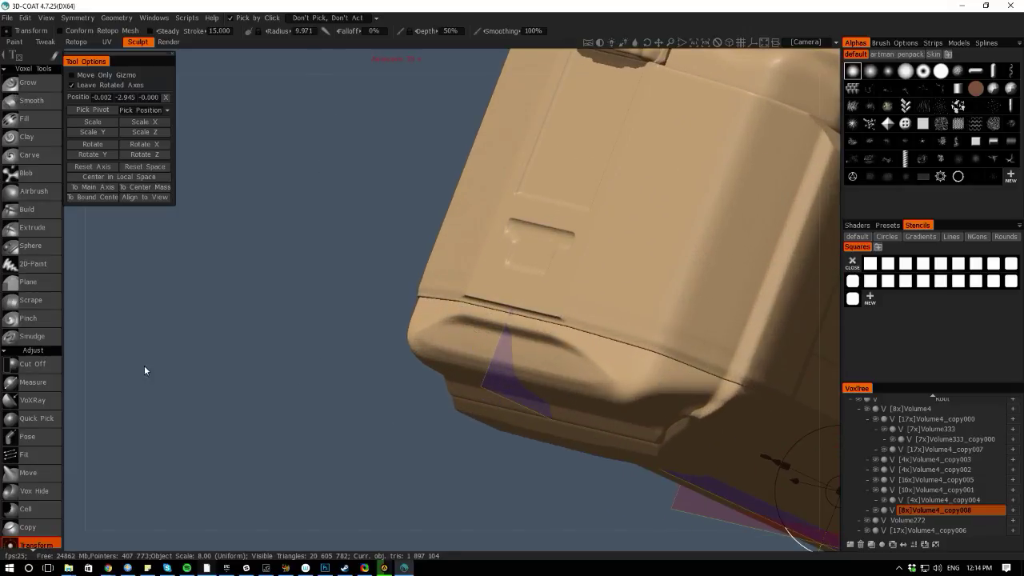
drag(70, 349, 284, 413)
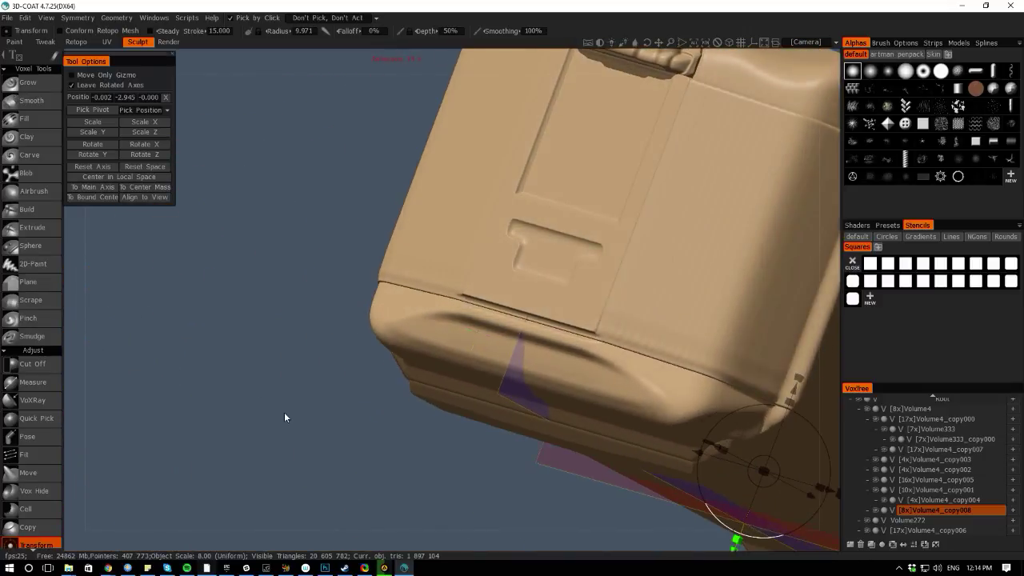
right_drag(284, 414, 264, 368)
drag(320, 424, 373, 427)
middle_drag(373, 428, 169, 415)
mouse_move(170, 416)
right_down()
mouse_move(329, 371)
mouse_move(404, 425)
mouse_move(428, 472)
right_up()
Pick the case's main body above the base and activate the Pose tool on it
click(454, 291)
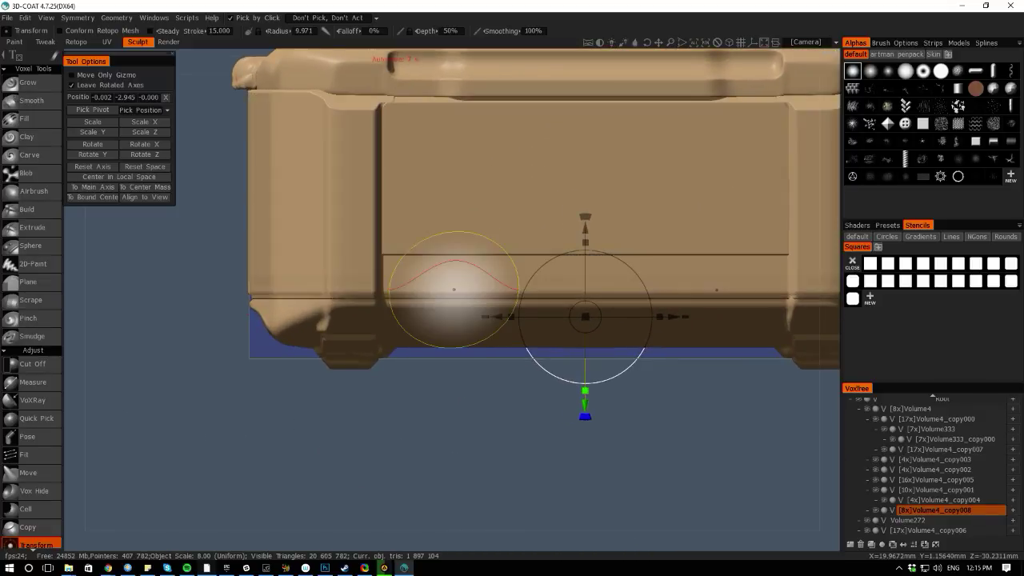
key(space)
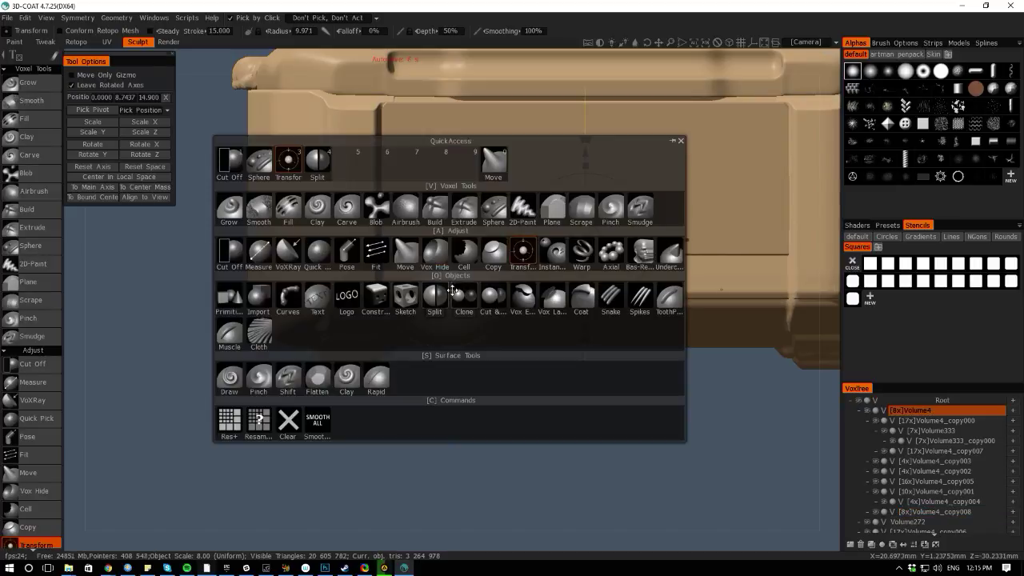
click(344, 254)
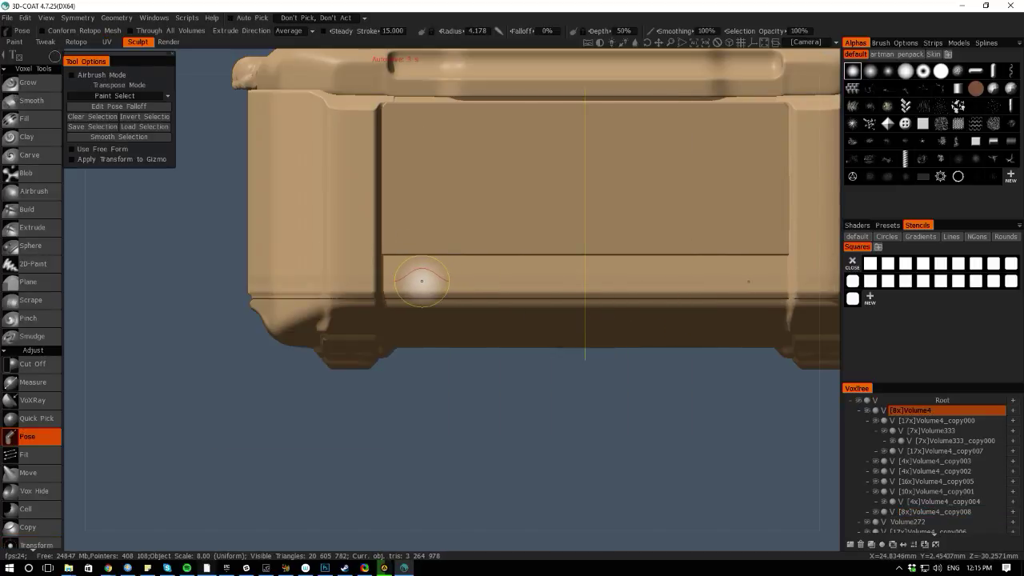
mouse_move(421, 281)
mouse_down()
mouse_move(464, 302)
mouse_move(587, 318)
mouse_move(530, 308)
mouse_up()
mouse_move(57, 60)
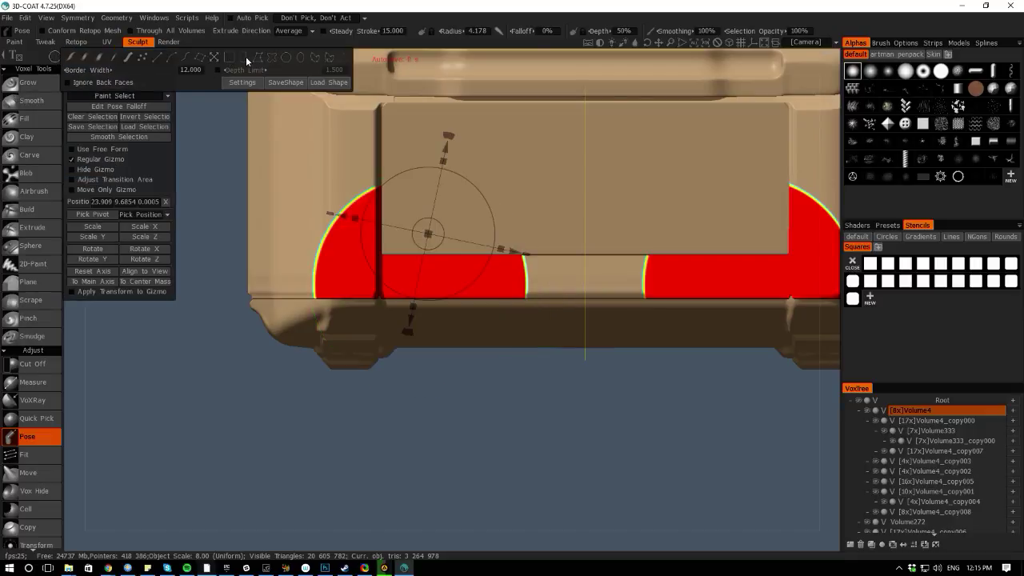
key(ctrl+z)
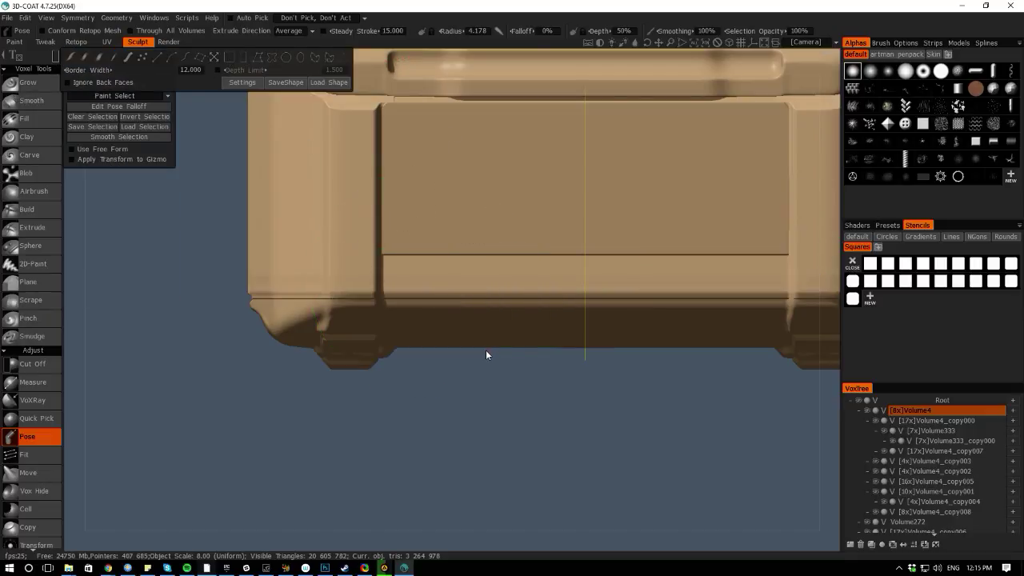
Pose a smoothed rectangular strip of the main body's lower front edge slightly downward to about Y -0.338 and clear the selection
drag(416, 281, 750, 297)
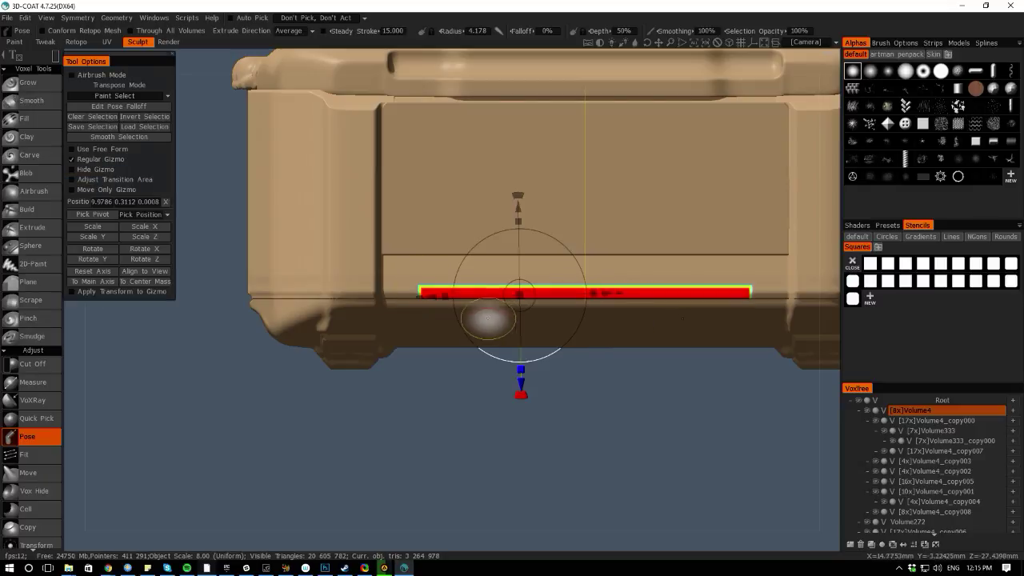
click(88, 140)
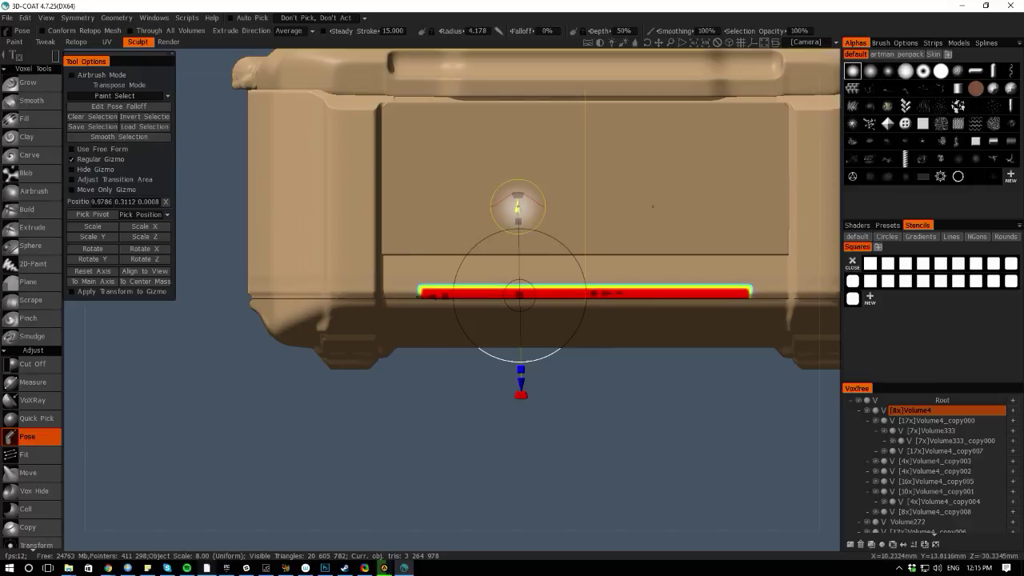
drag(518, 206, 517, 212)
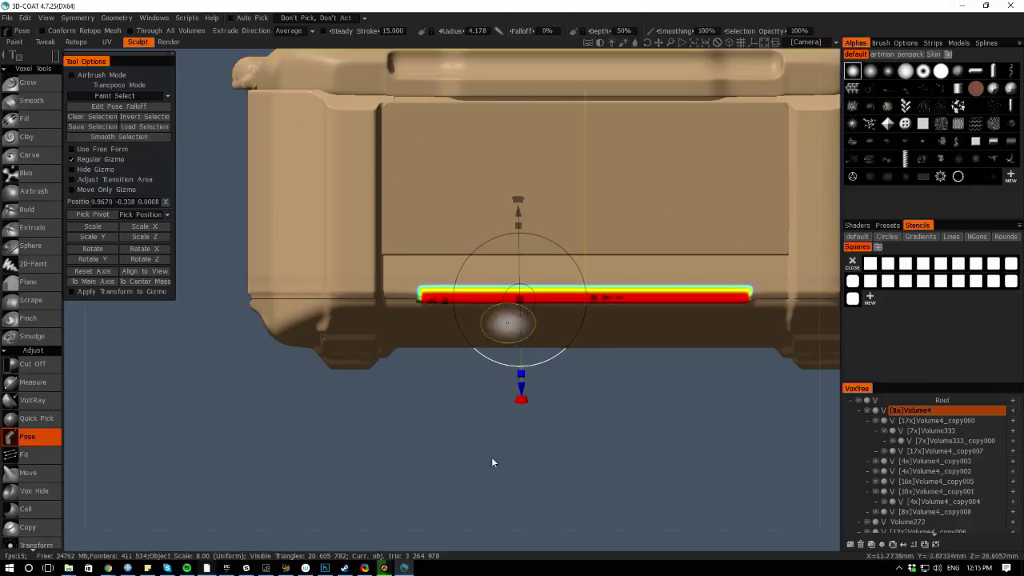
drag(471, 528, 472, 404)
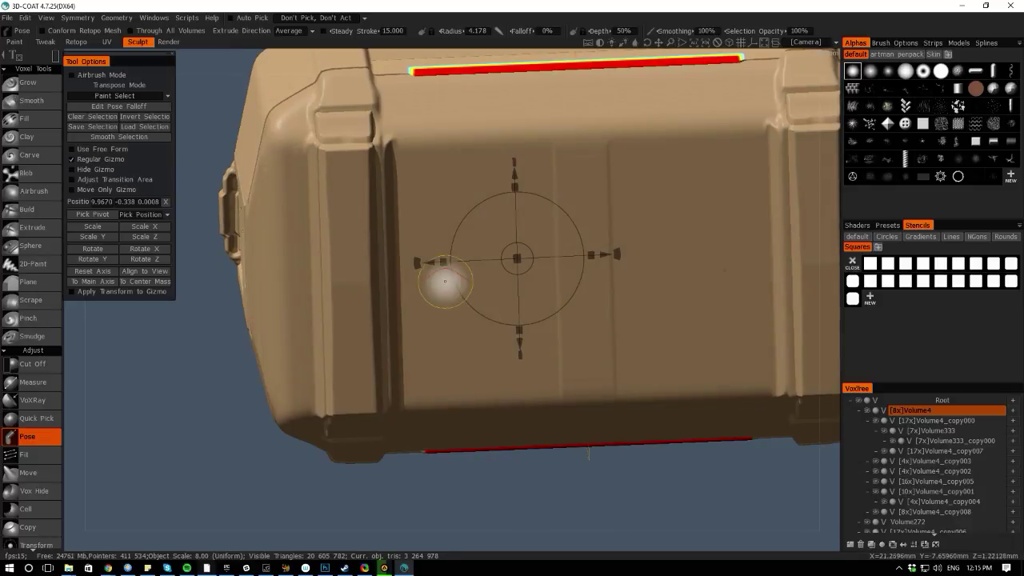
click(184, 353)
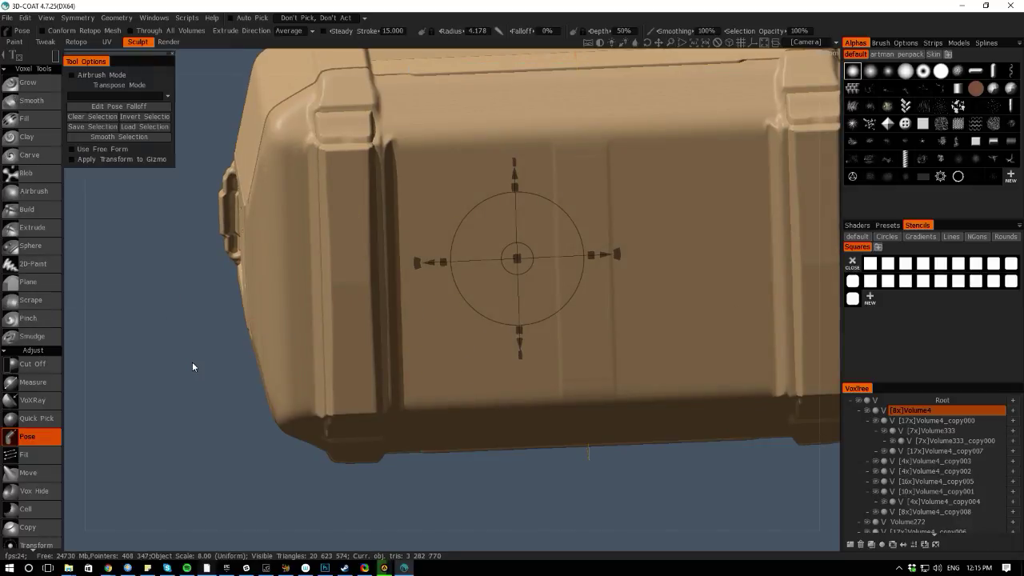
drag(195, 366, 136, 319)
right_drag(137, 314, 302, 76)
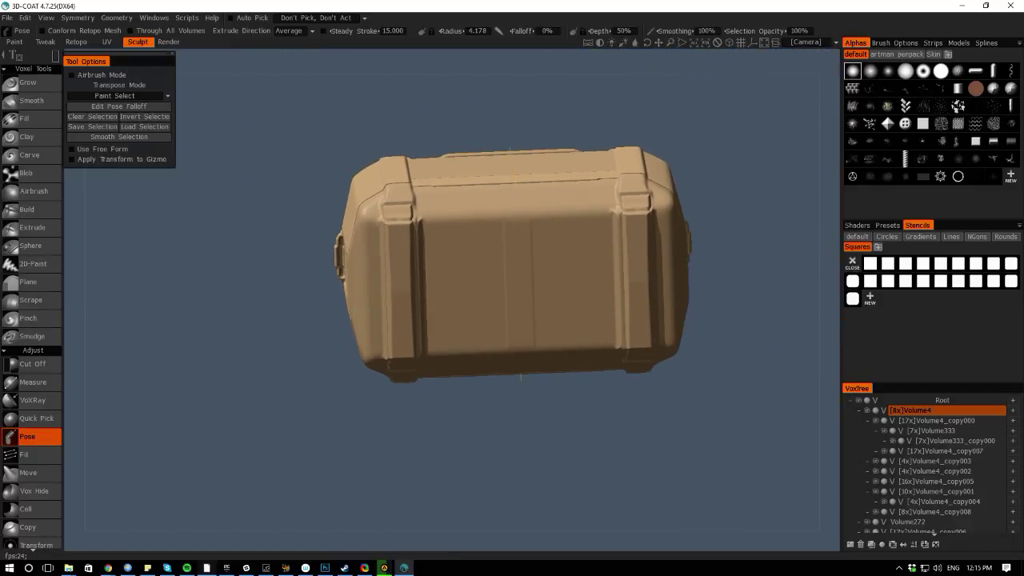
drag(258, 70, 290, 189)
right_drag(437, 414, 491, 397)
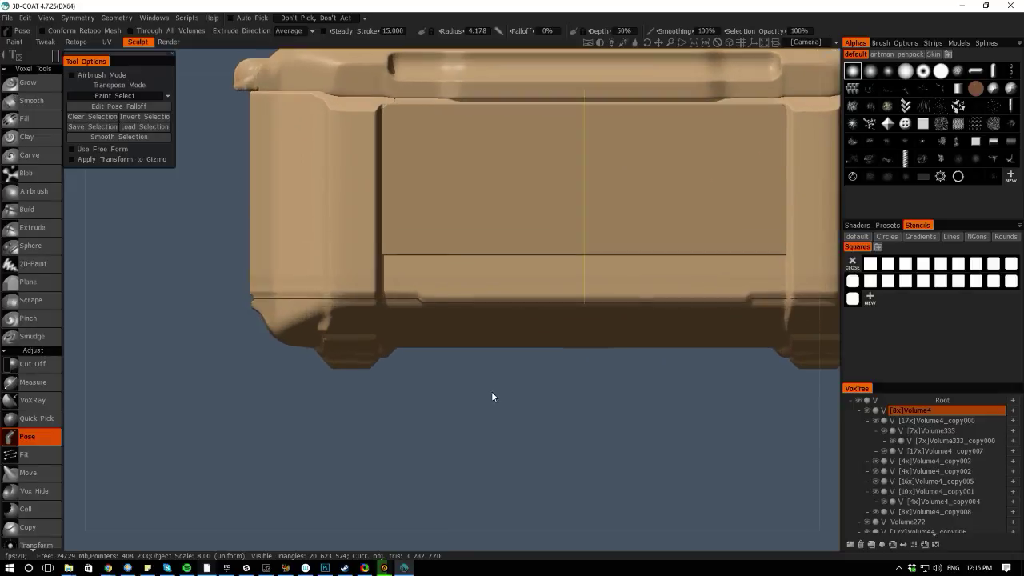
Pose the selected strip of the main body's lower front edge upward to about Y 1.458 and clear the selection
click(462, 324)
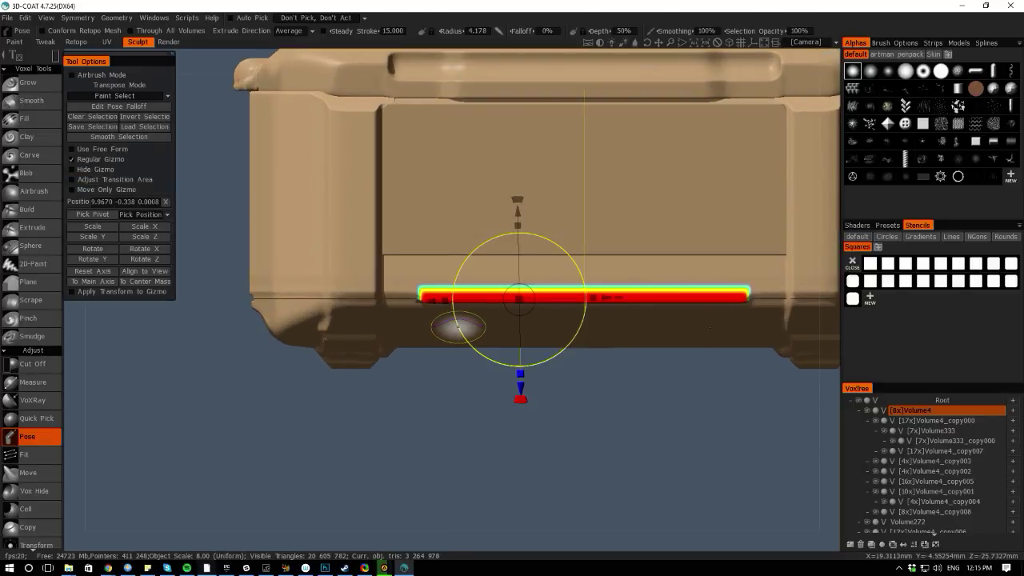
drag(517, 201, 517, 199)
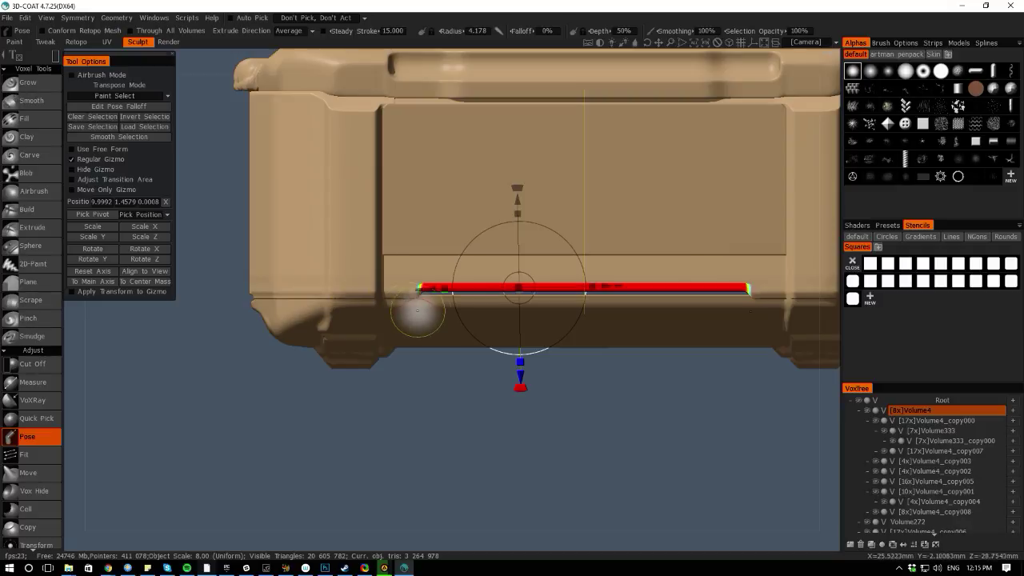
key(Return)
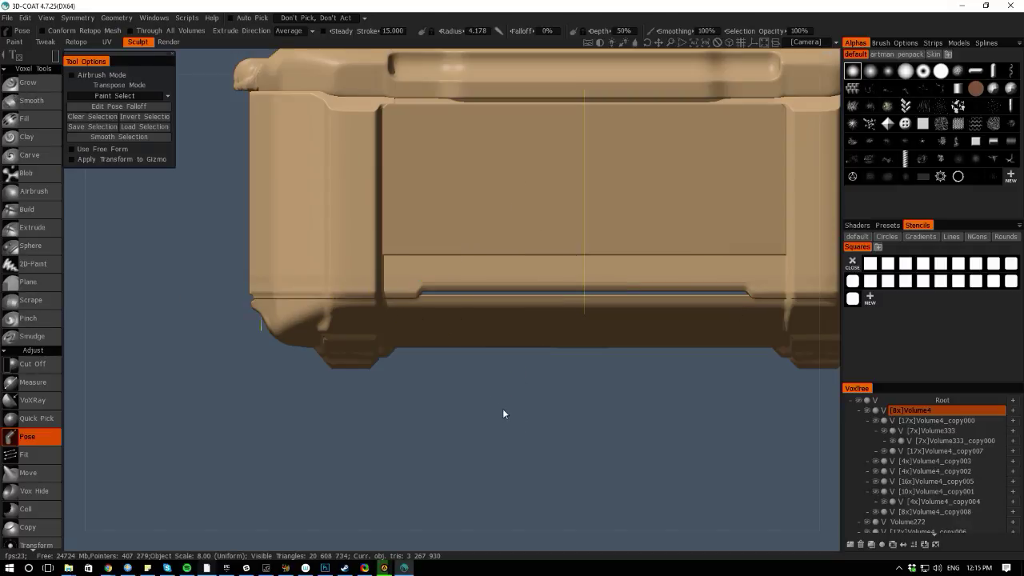
Pick the base from the back view and pose a rectangular strip of its upper edge upward to about Y 1.686 along the reset axis
right_drag(503, 408, 300, 328)
mouse_move(87, 336)
mouse_down()
mouse_move(121, 343)
mouse_move(87, 345)
mouse_up()
right_drag(447, 342, 560, 428)
key(h)
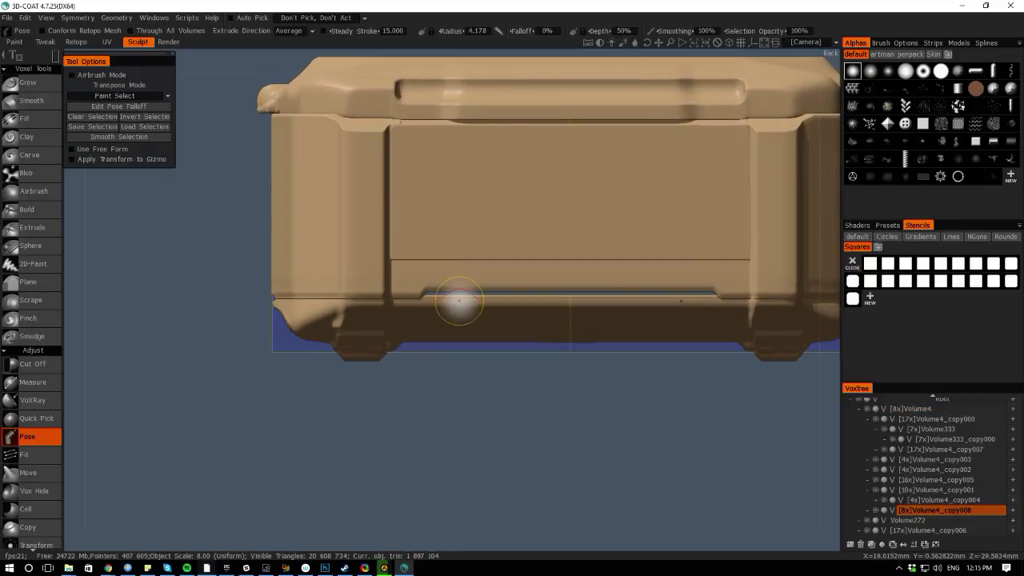
drag(423, 290, 719, 301)
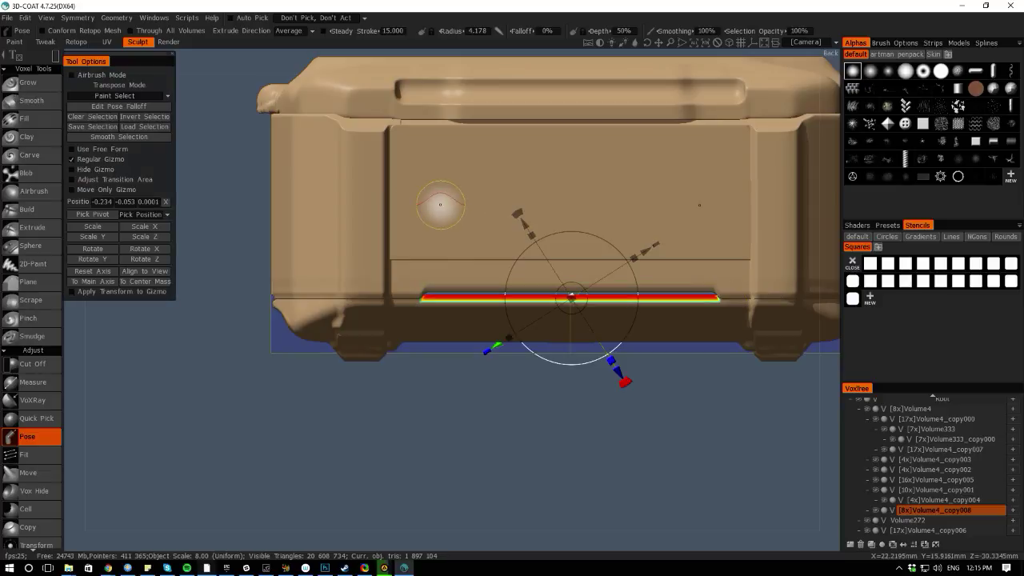
click(80, 272)
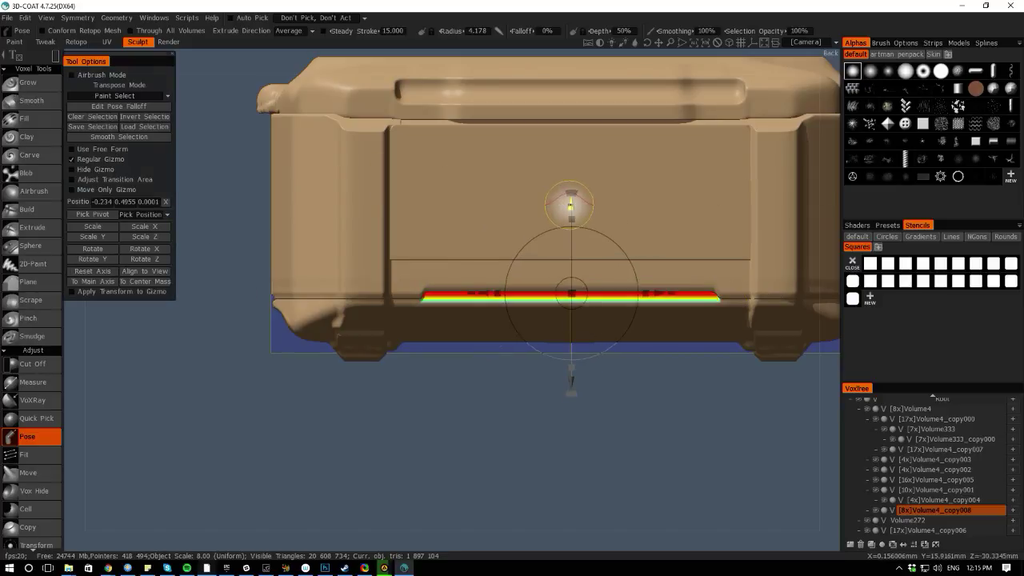
drag(570, 198, 570, 200)
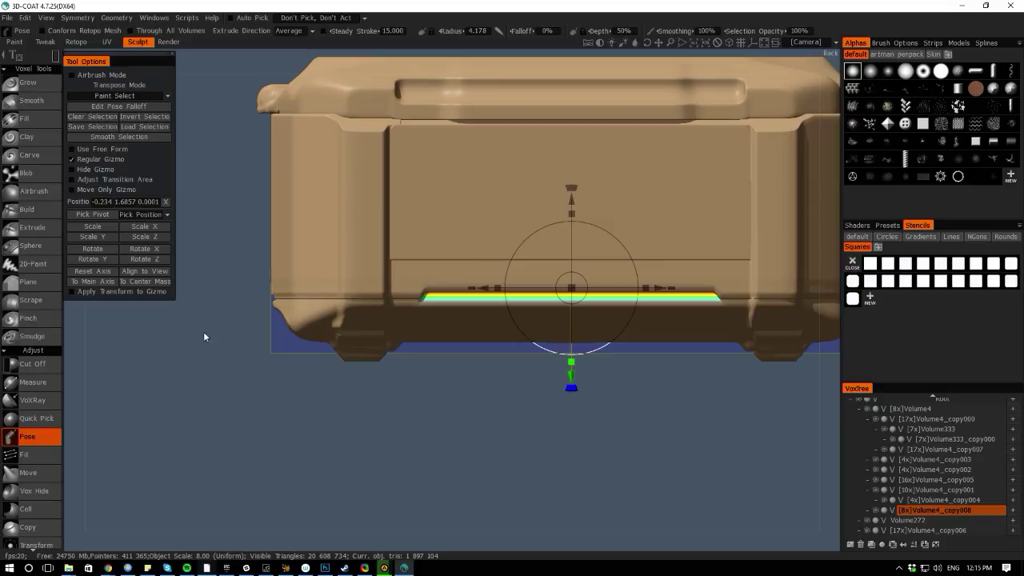
key(Return)
Pick the lid and select a narrow rectangular strip of it just behind the end latch with the Pose tool
drag(80, 344, 223, 327)
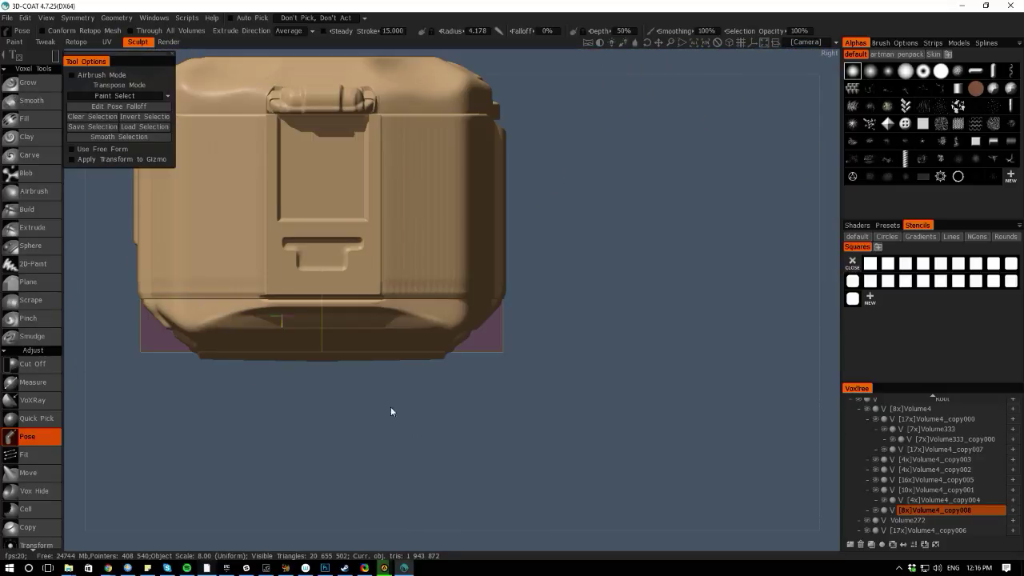
right_drag(390, 407, 69, 338)
drag(70, 337, 298, 329)
drag(353, 308, 329, 472)
key(h)
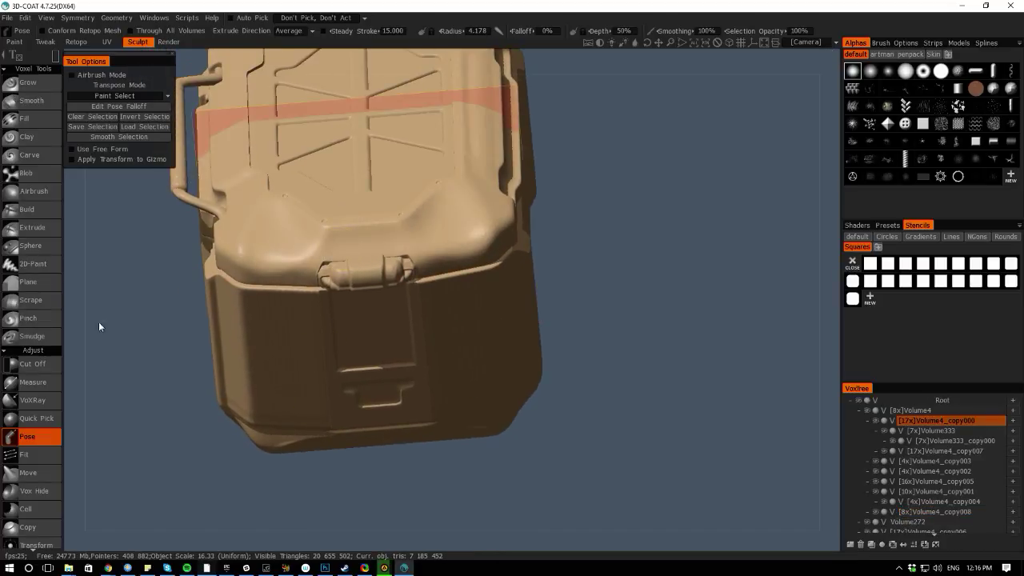
drag(98, 326, 336, 364)
key(space)
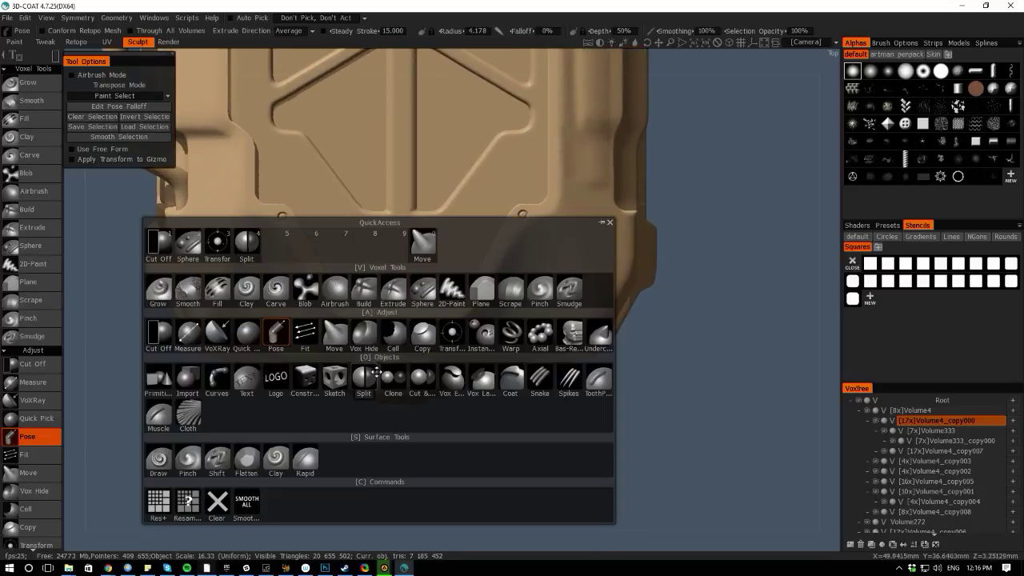
key(space)
key(space)
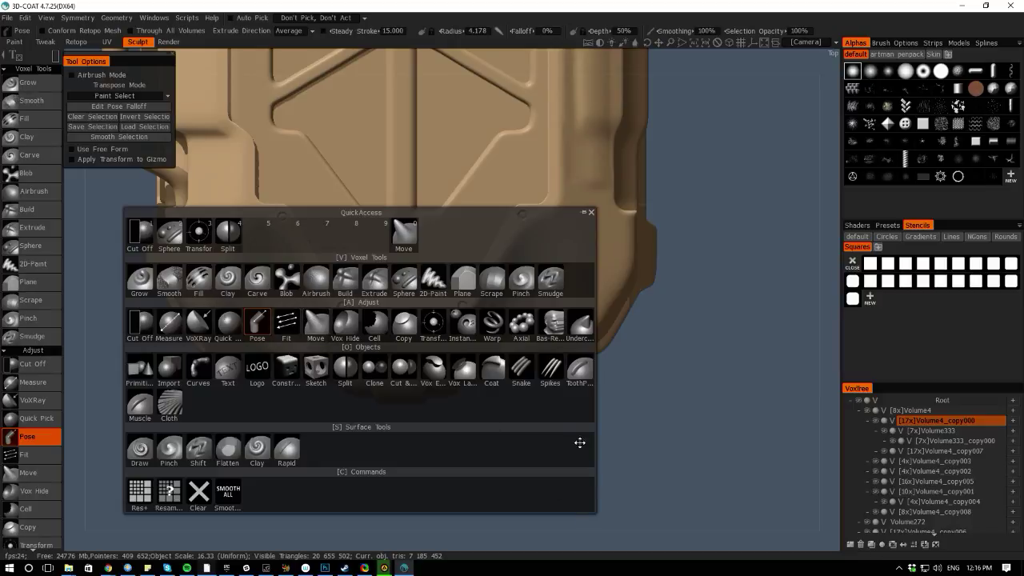
key(space)
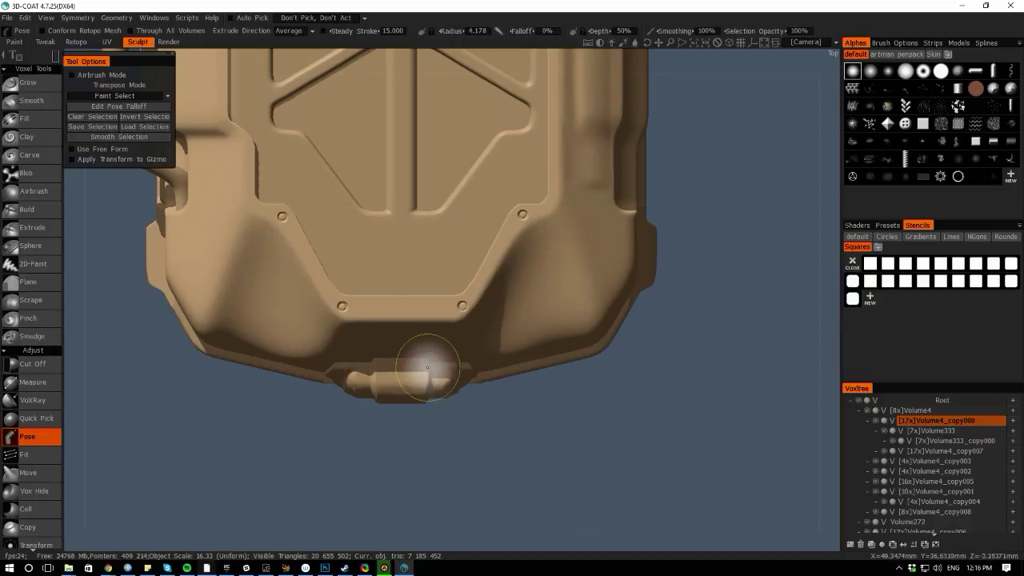
drag(432, 370, 371, 345)
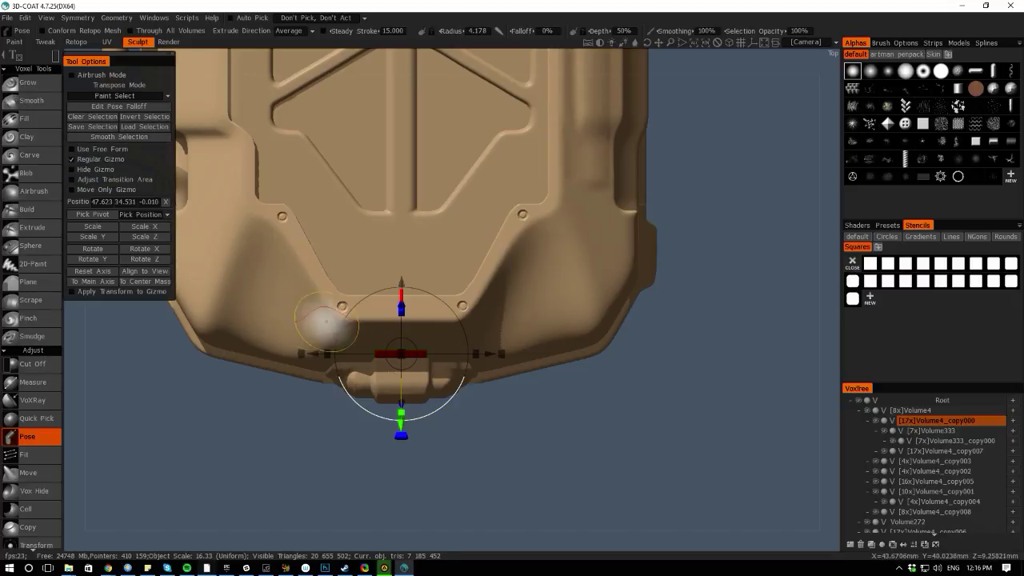
Reset the gizmo axis, pose the lid strip inward to about X 46.963 and up to about Y 34.993, and clear the selection
click(95, 272)
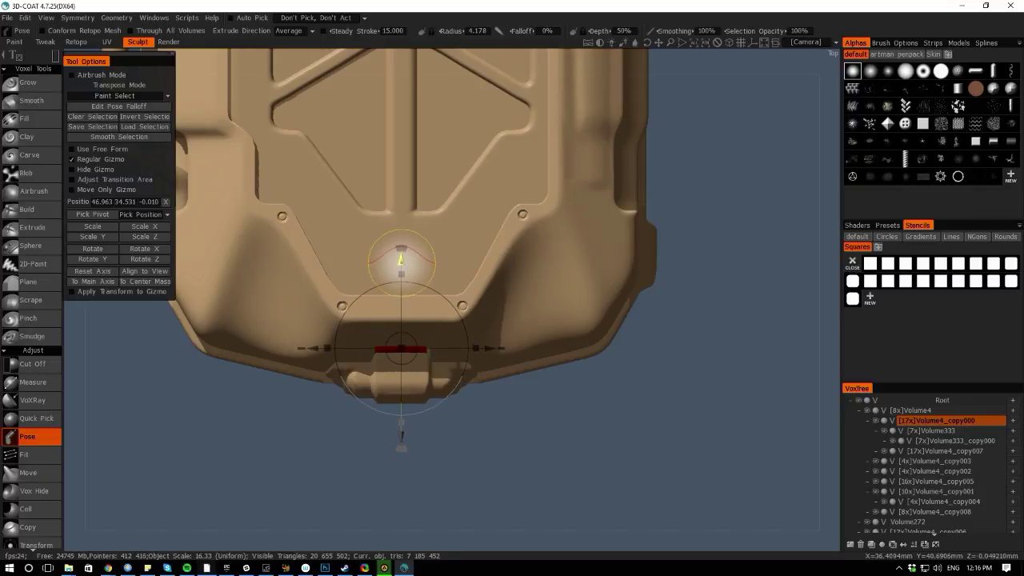
drag(318, 529, 314, 424)
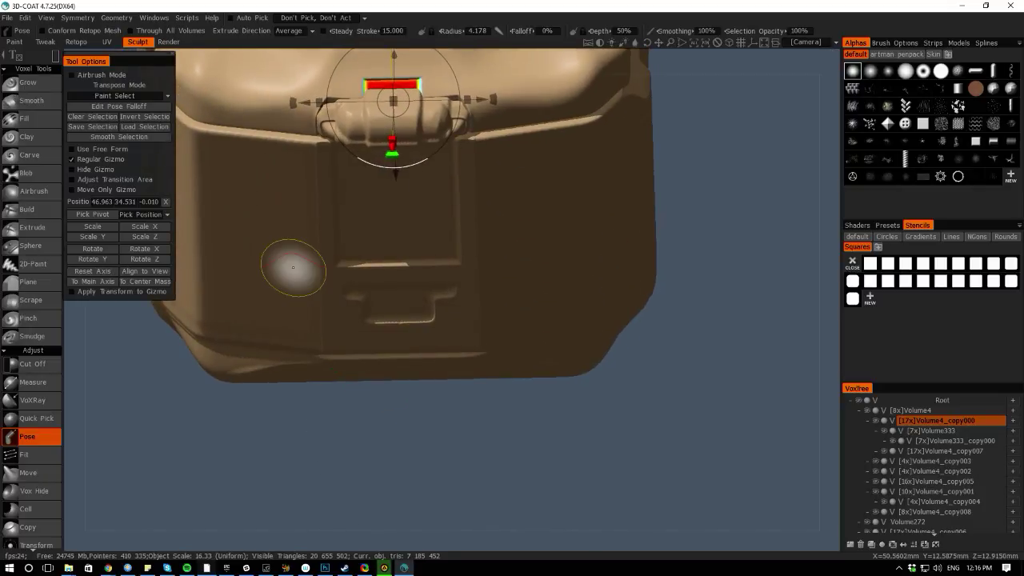
drag(78, 387, 172, 355)
middle_drag(166, 457, 197, 555)
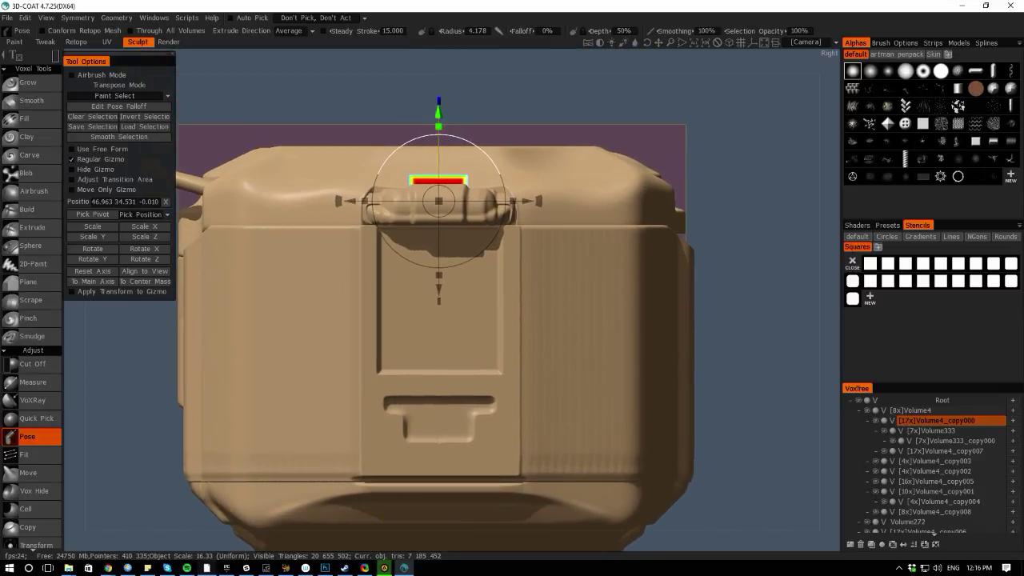
drag(439, 118, 438, 115)
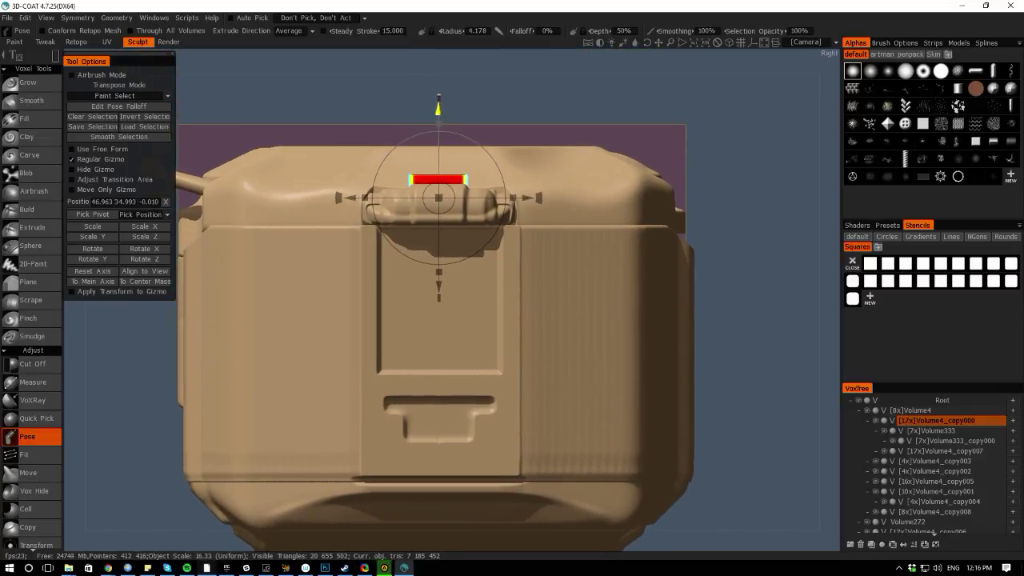
drag(374, 56, 277, 231)
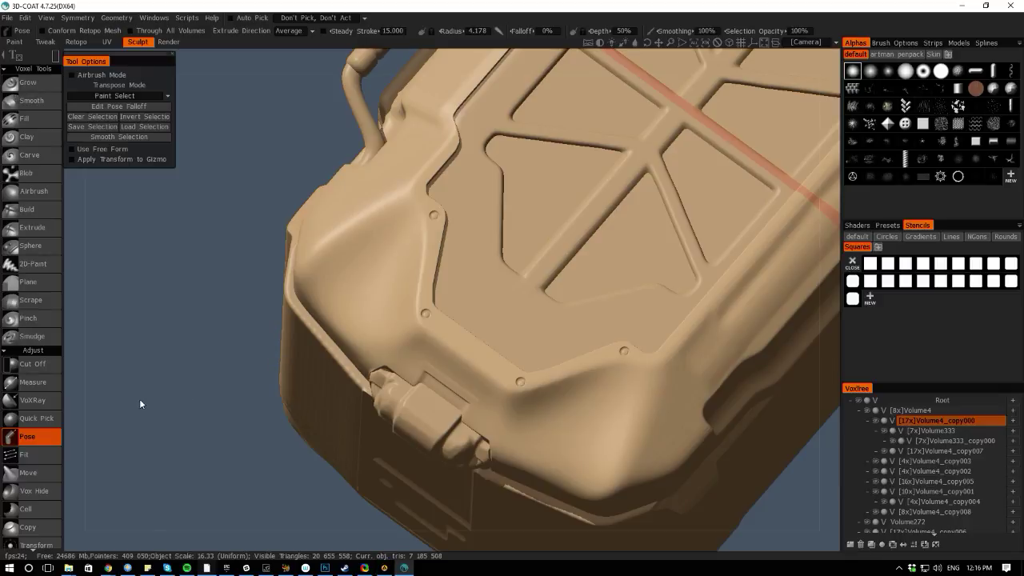
Examine the whole case from the end, front, top and angled views to check the edited seams and lid notch
right_drag(220, 436, 80, 200)
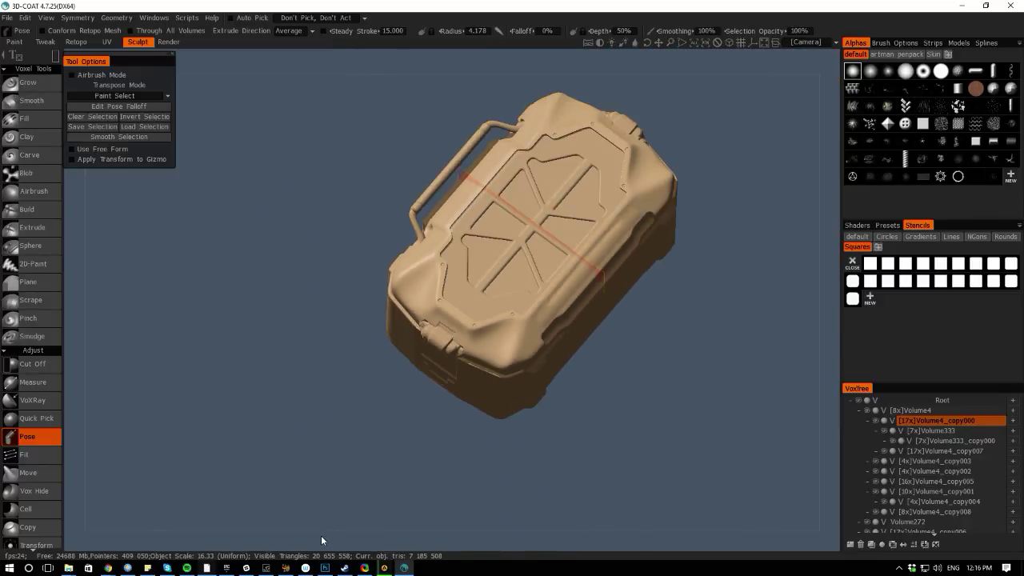
drag(320, 535, 370, 484)
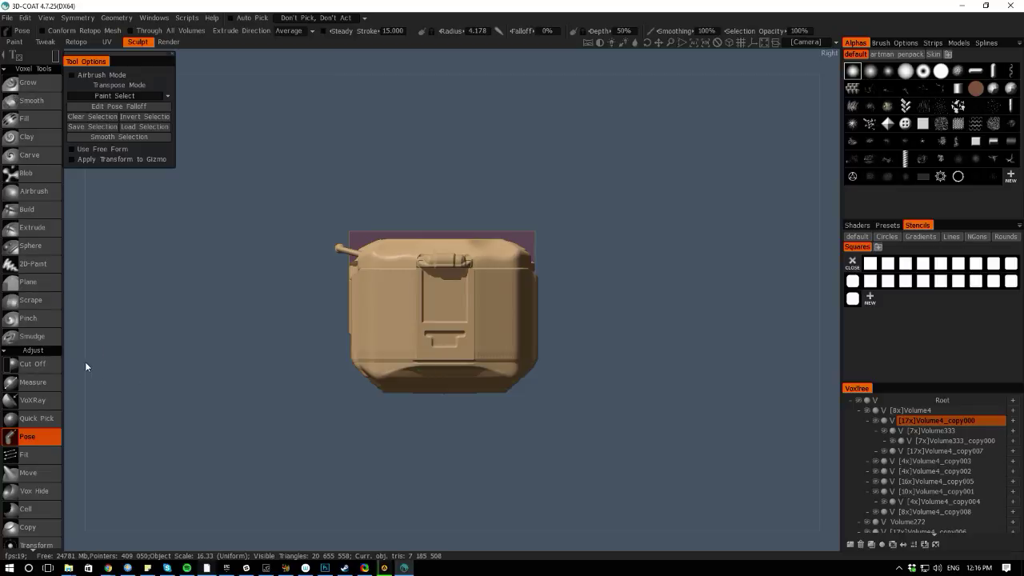
drag(85, 362, 73, 328)
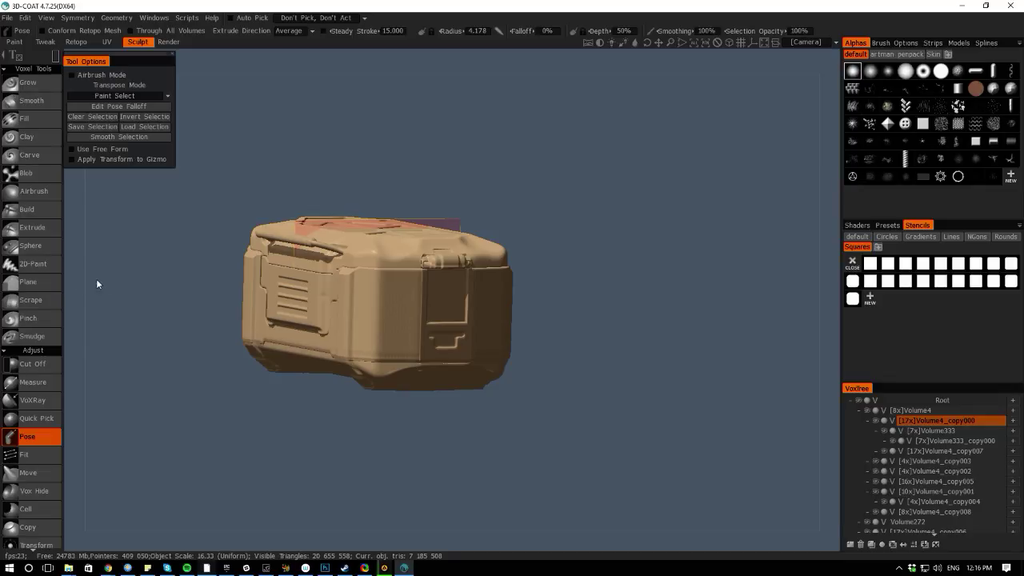
drag(96, 282, 188, 363)
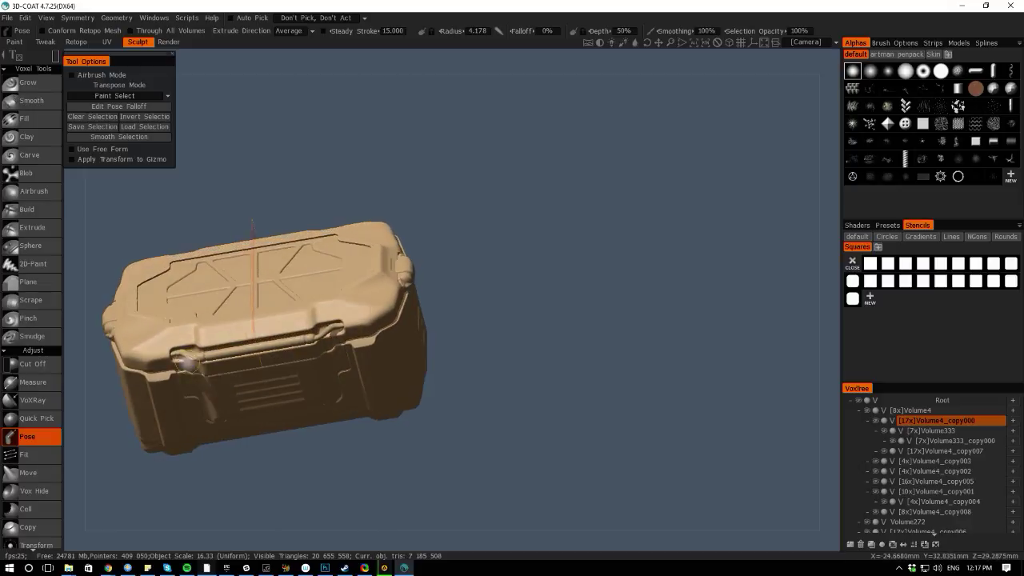
drag(302, 543, 147, 443)
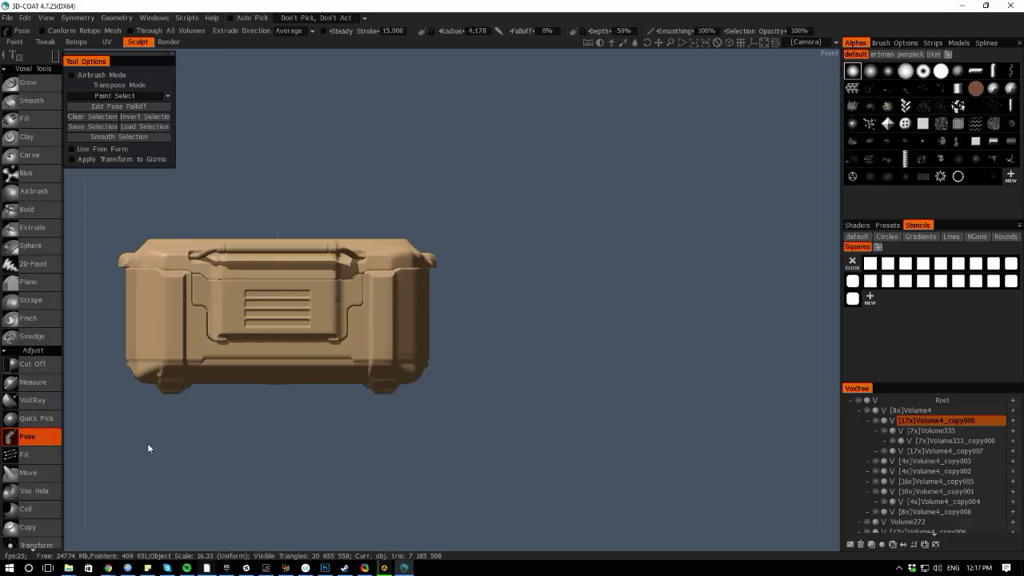
drag(72, 362, 100, 483)
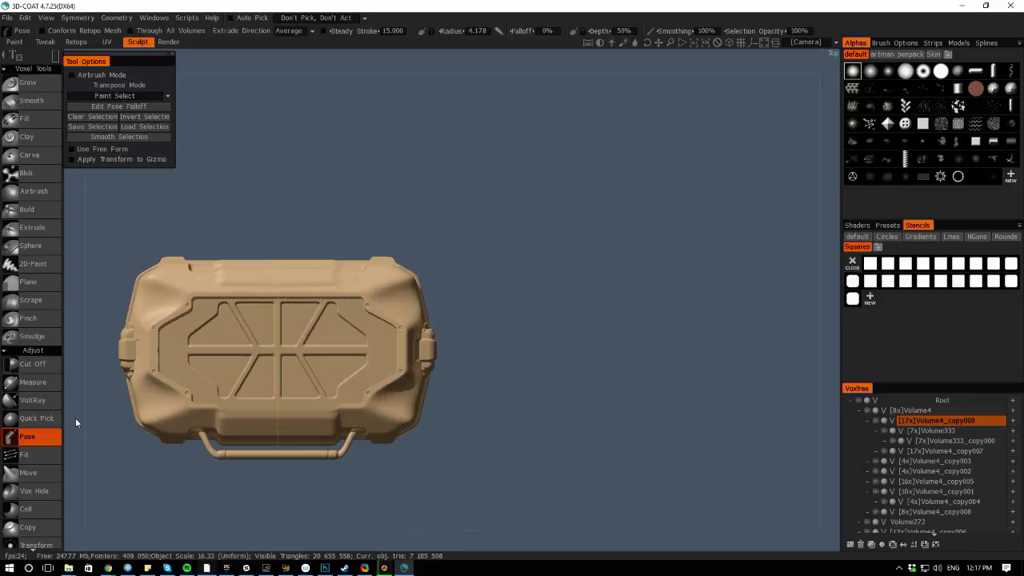
drag(73, 411, 146, 344)
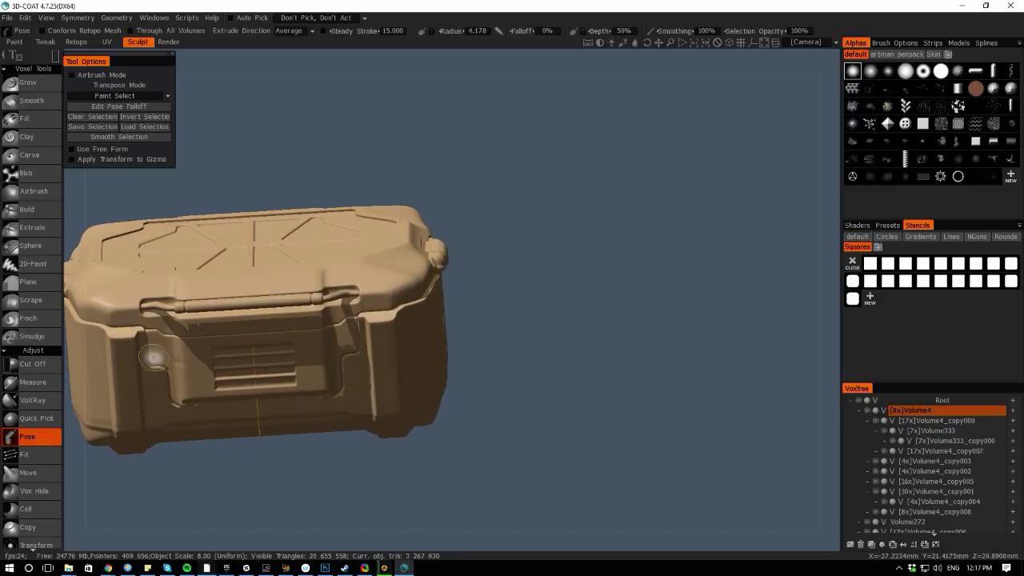
Toggle the visibility of Volume4 to check which part it is and collapse the sub-tree of Volume4_copy000
click(870, 411)
click(868, 411)
click(868, 411)
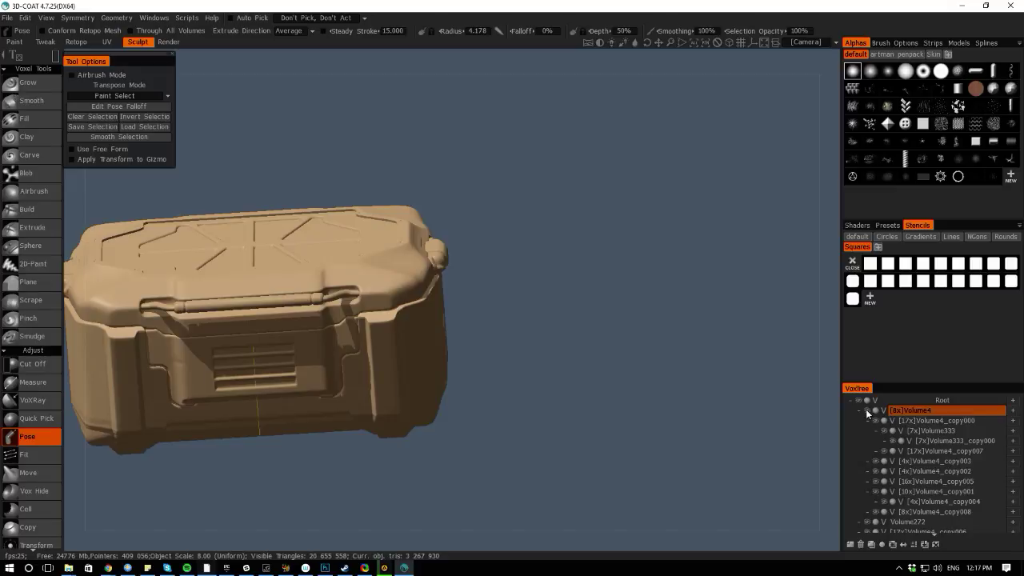
right_drag(538, 442, 589, 400)
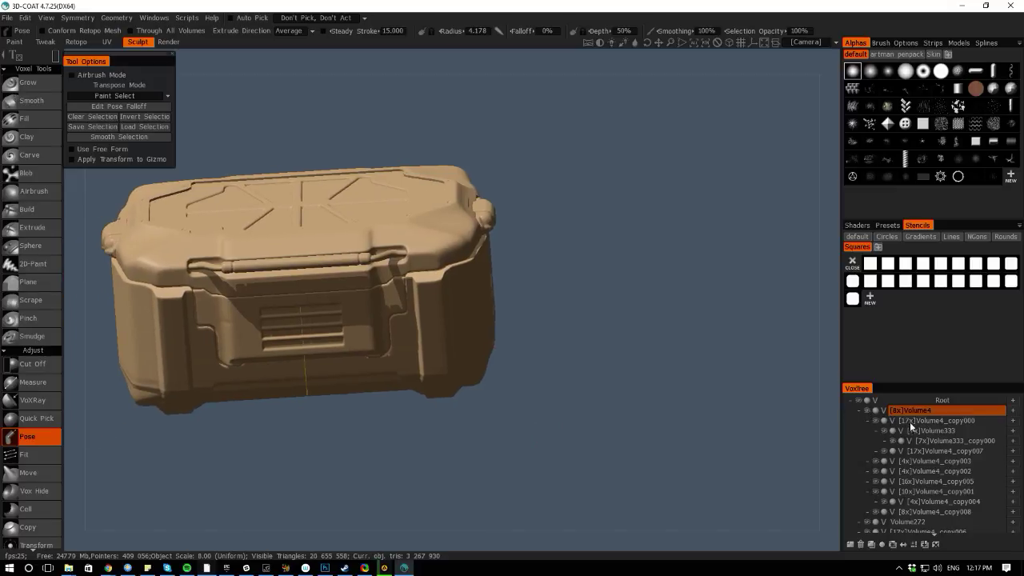
click(868, 421)
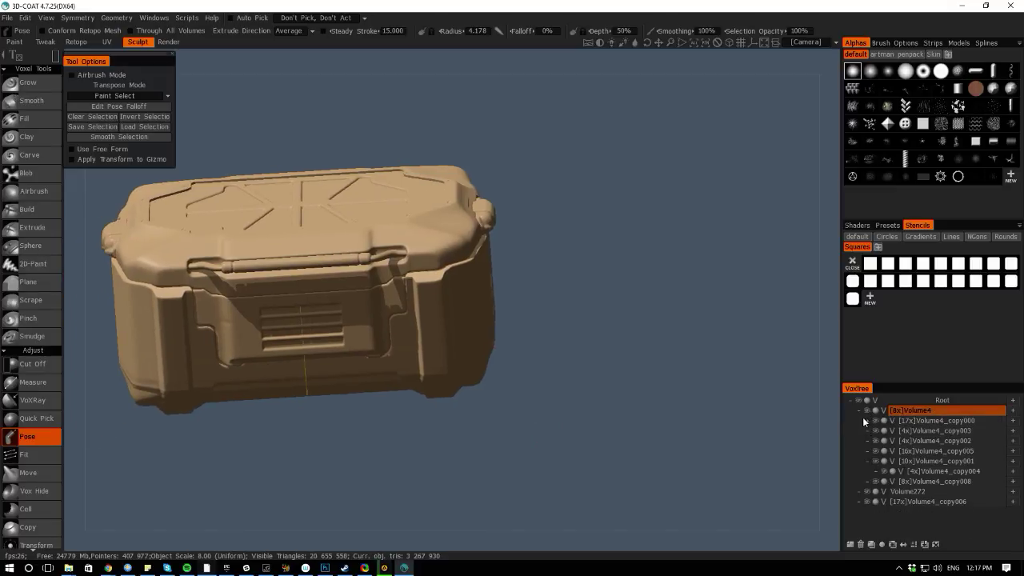
Duplicate the main body volume Volume4
right_click(954, 409)
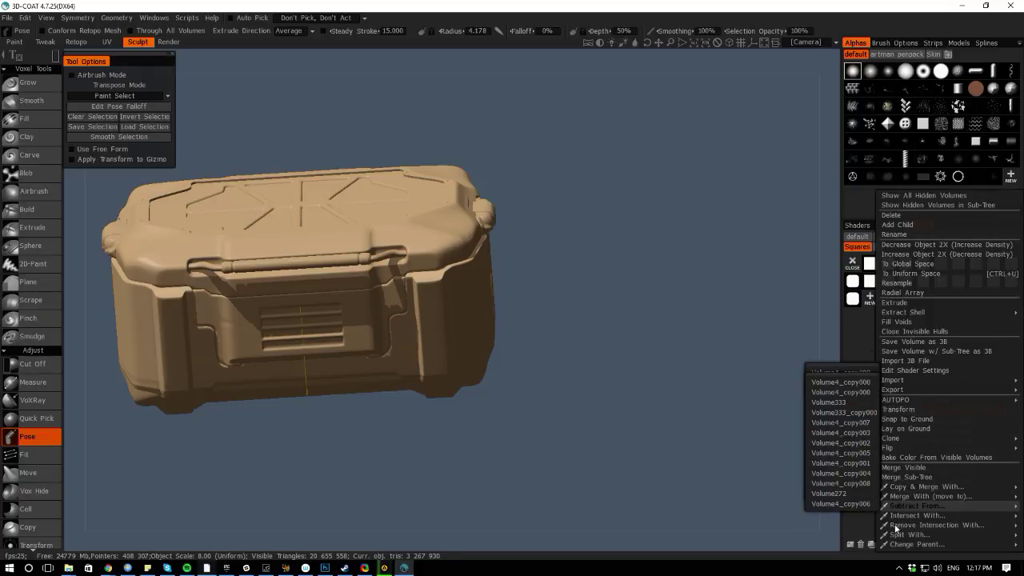
mouse_move(899, 536)
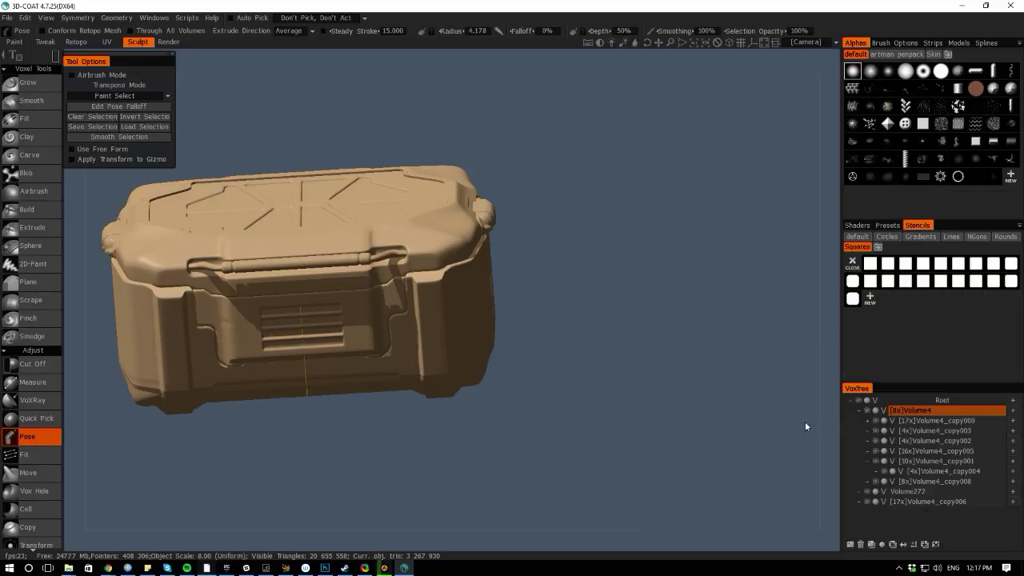
click(912, 408)
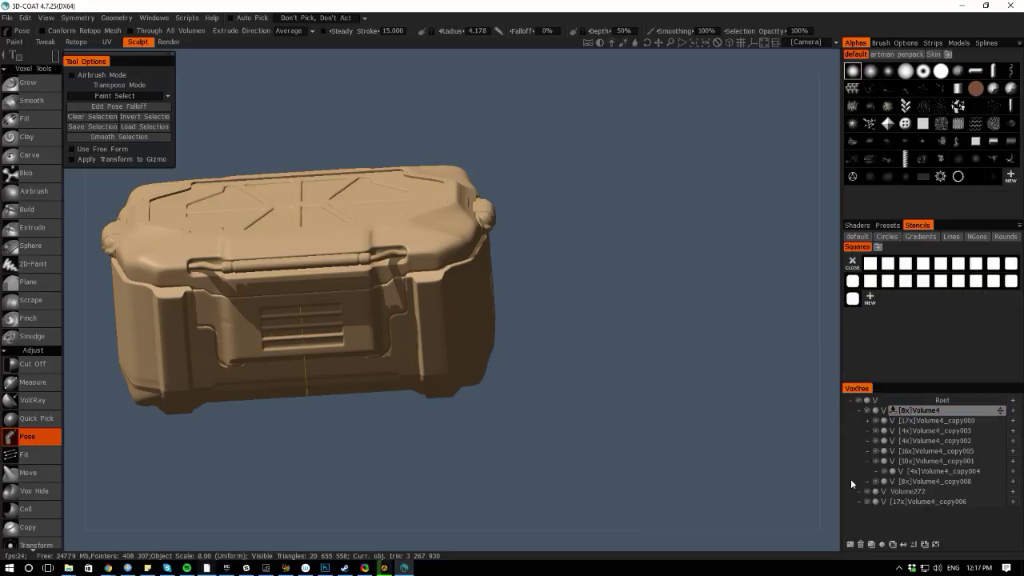
click(871, 545)
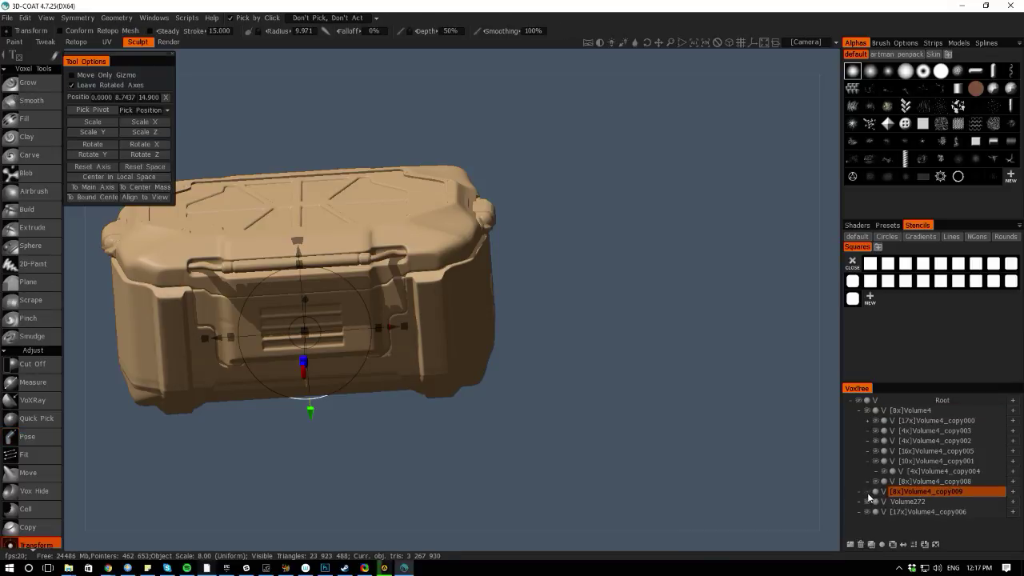
Make the original Volume4 the active volume again and leave its sub-tree expanded
click(858, 411)
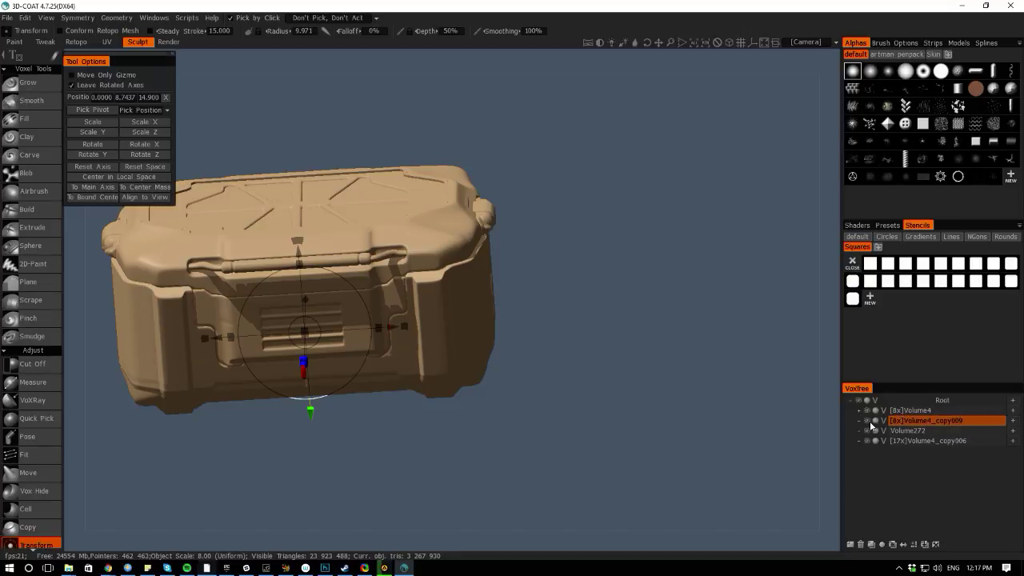
click(916, 411)
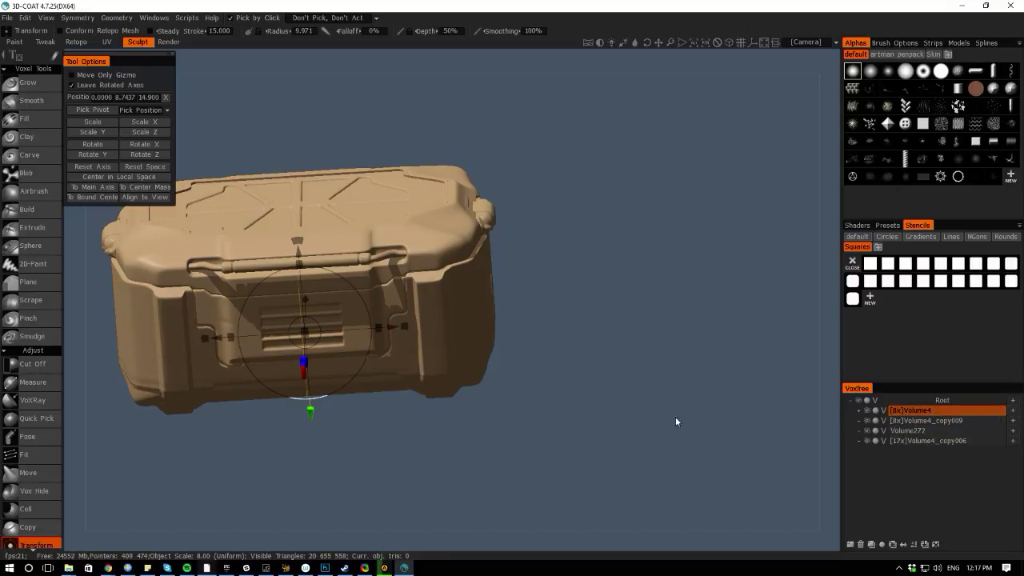
click(859, 411)
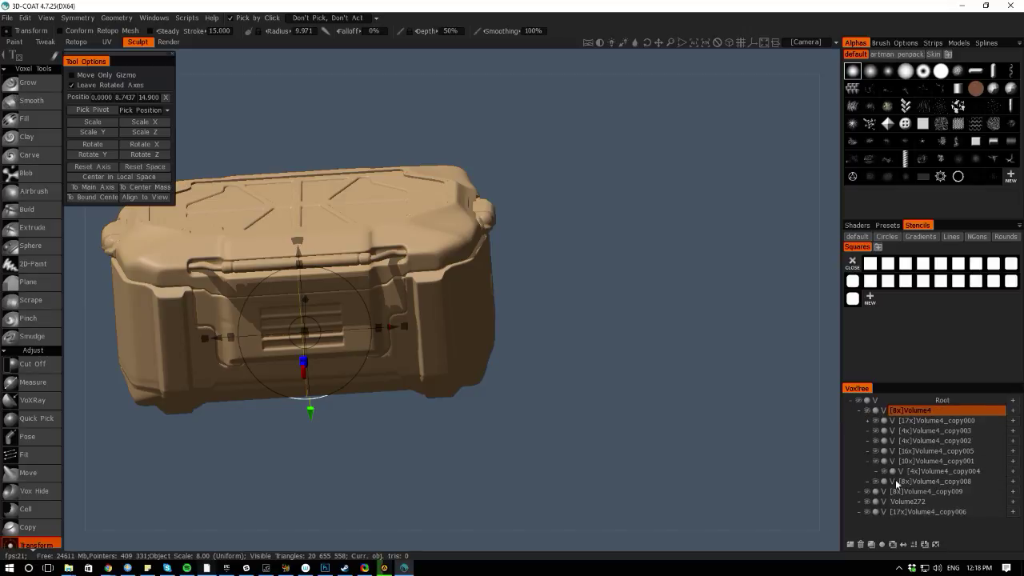
Collapse the Volume4 sub-tree and toggle the visibility of the top-level volumes to identify which case parts each one holds
click(859, 411)
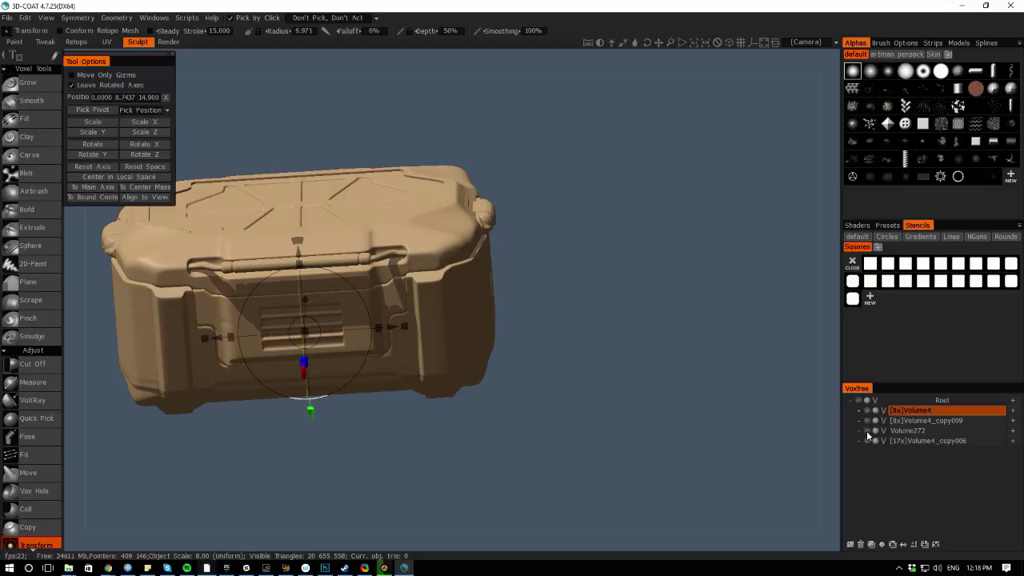
click(868, 411)
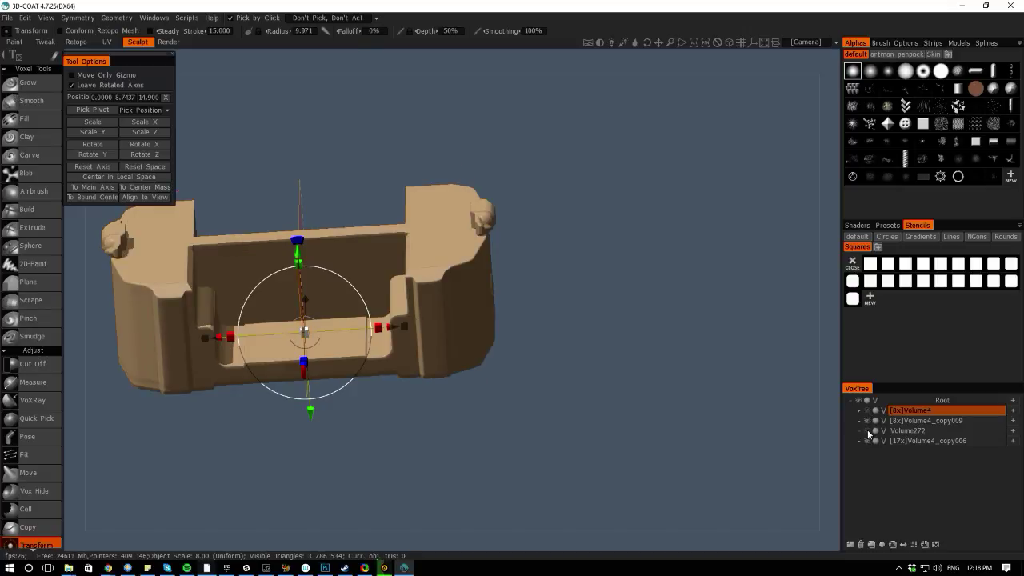
click(868, 441)
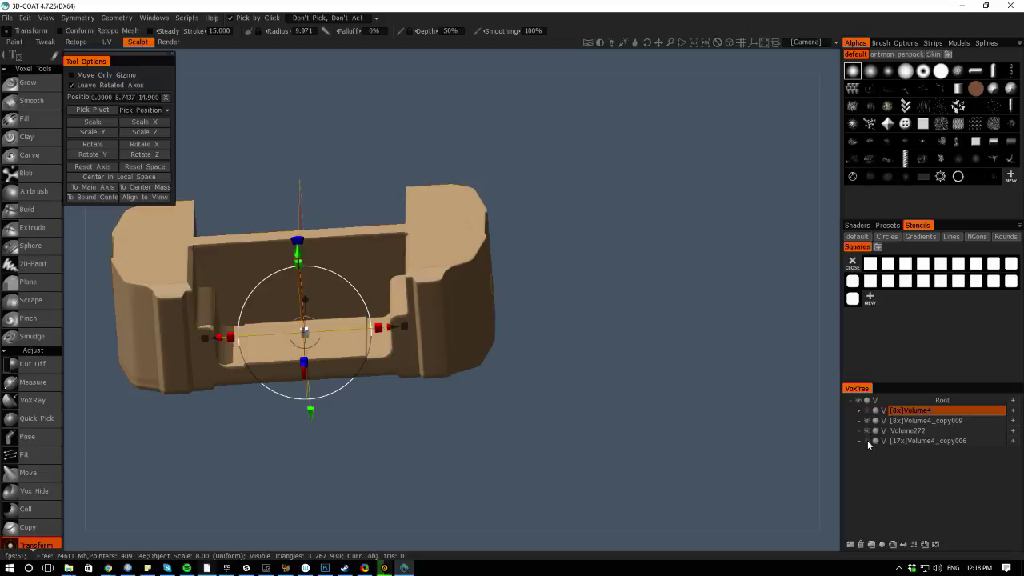
click(868, 442)
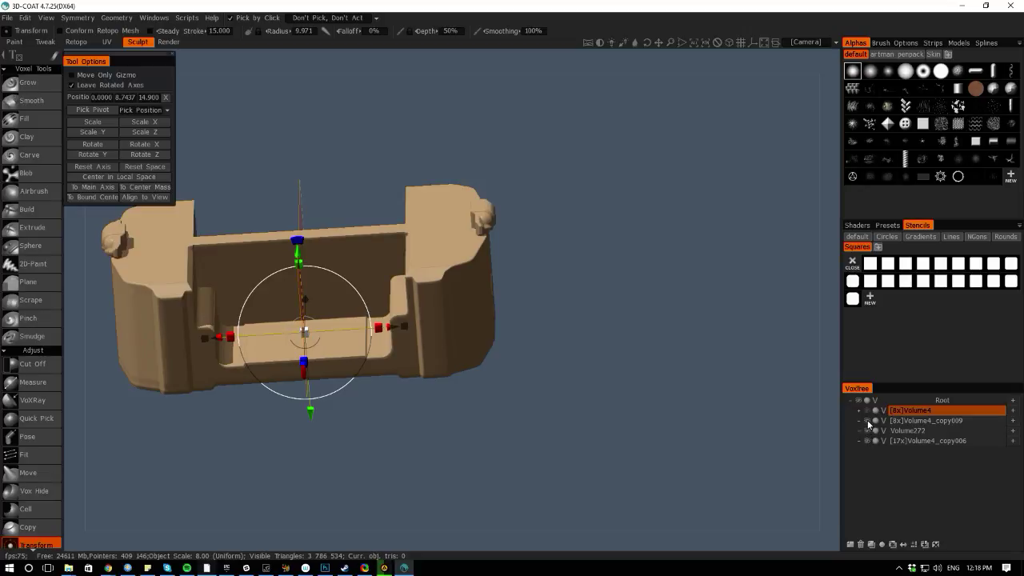
click(868, 421)
click(868, 422)
click(867, 421)
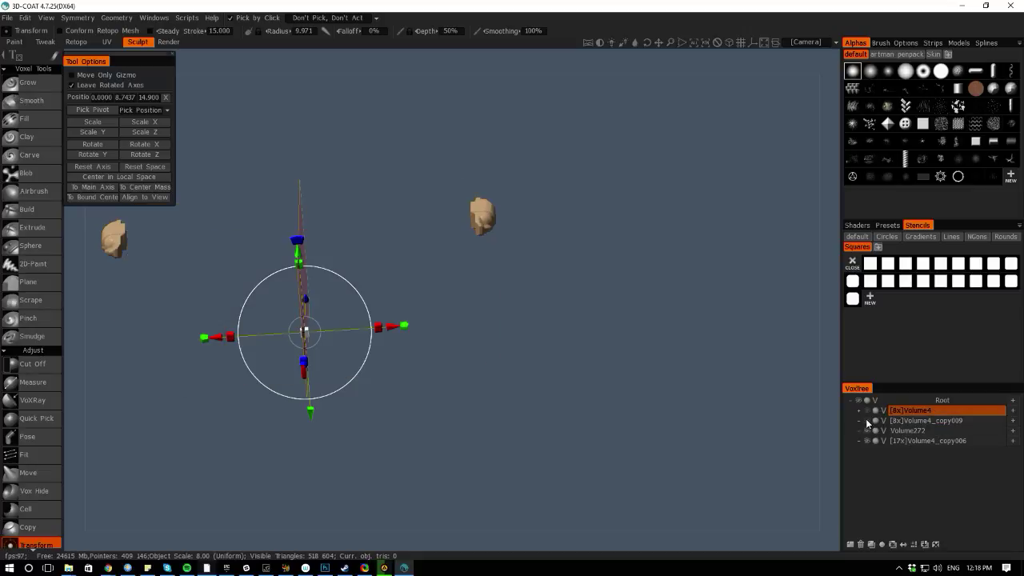
click(867, 421)
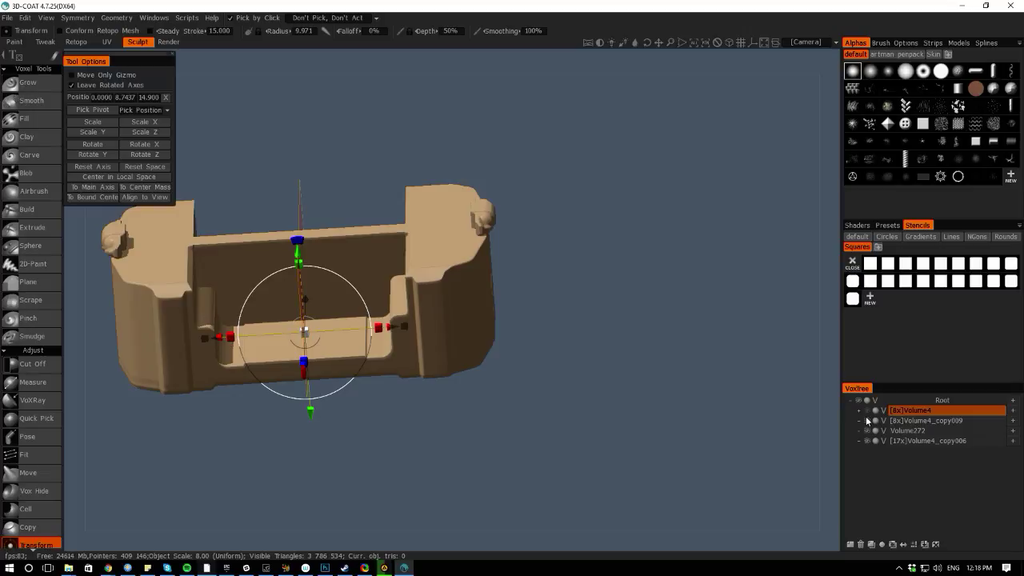
click(866, 411)
click(866, 411)
click(867, 420)
click(867, 411)
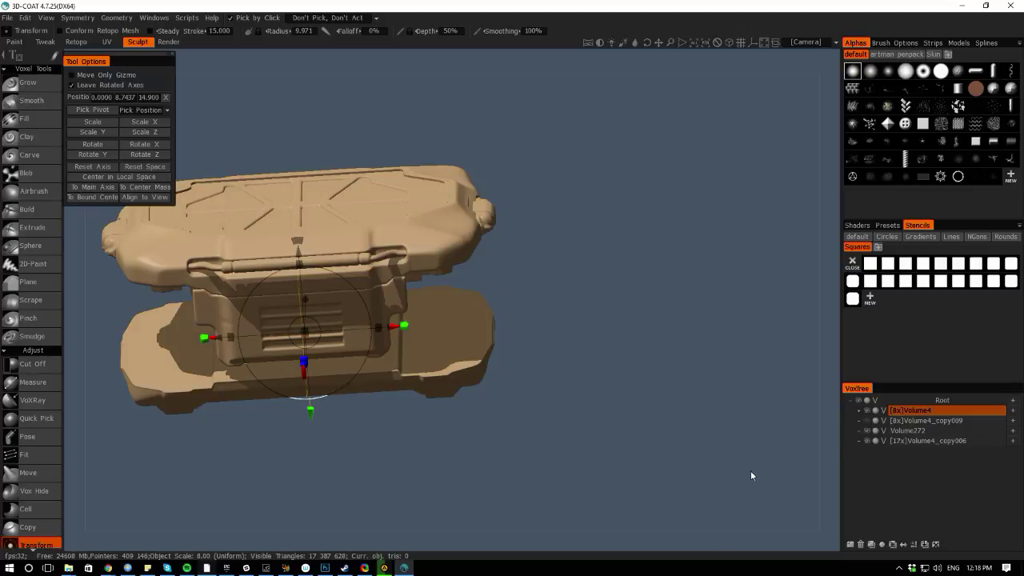
Rename the parent volume Volume4 as EmptyRoot and show the duplicated body Volume4_copy009 again
drag(698, 541, 480, 472)
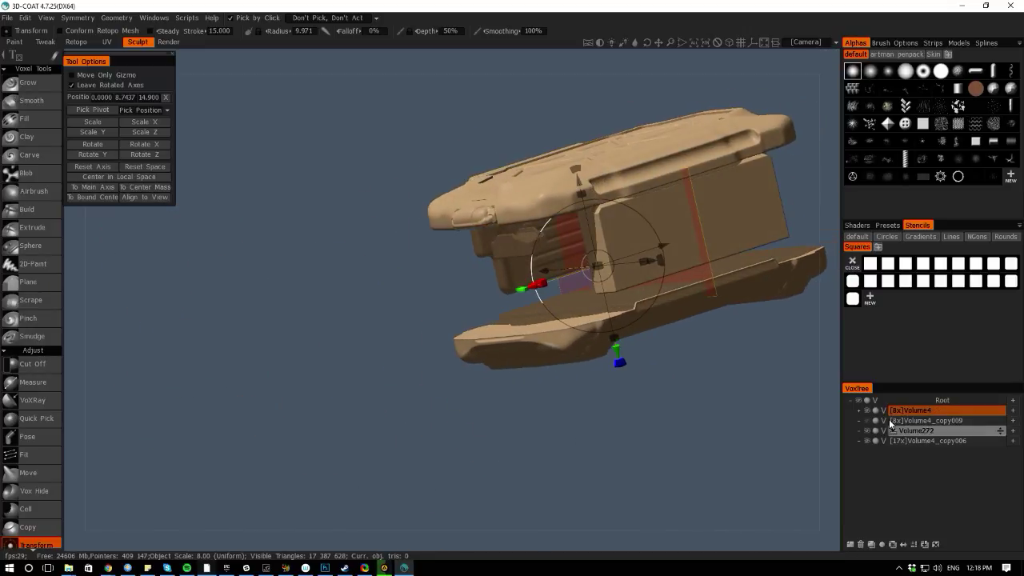
double_click(918, 410)
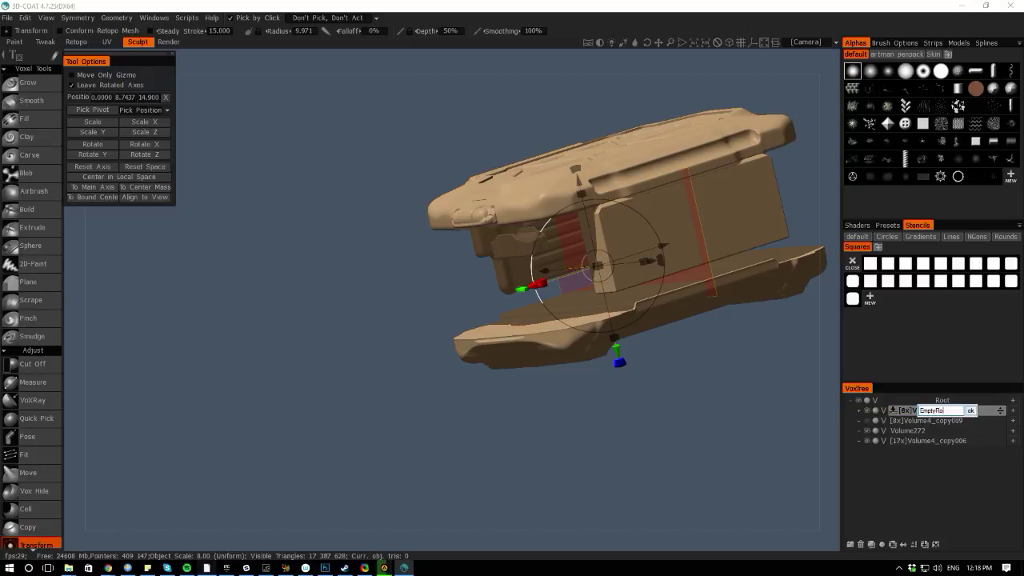
click(970, 411)
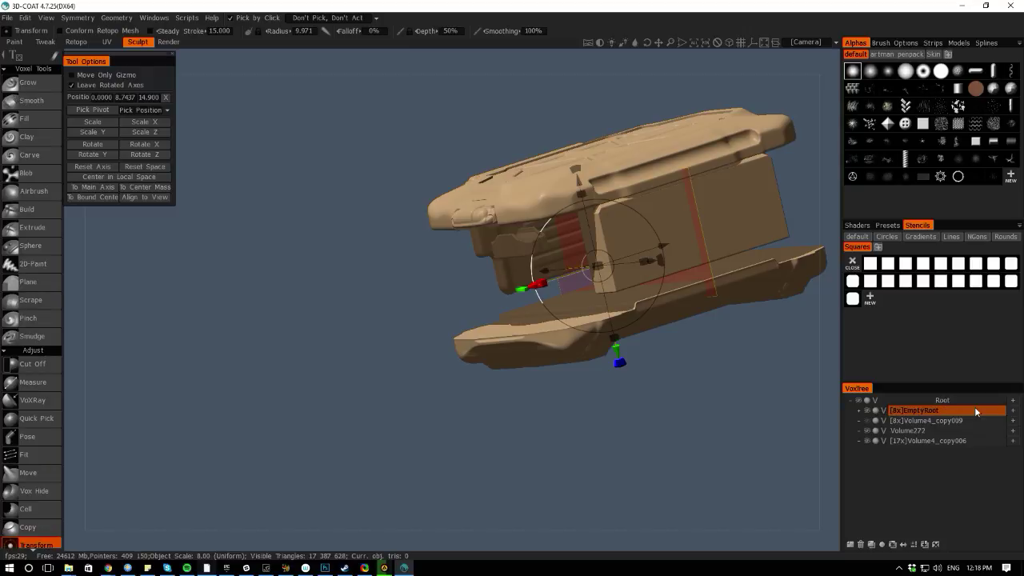
click(868, 421)
Toggle EmptyRoot's visibility and compare the duplicated body with the complete case from angled and top views
click(867, 410)
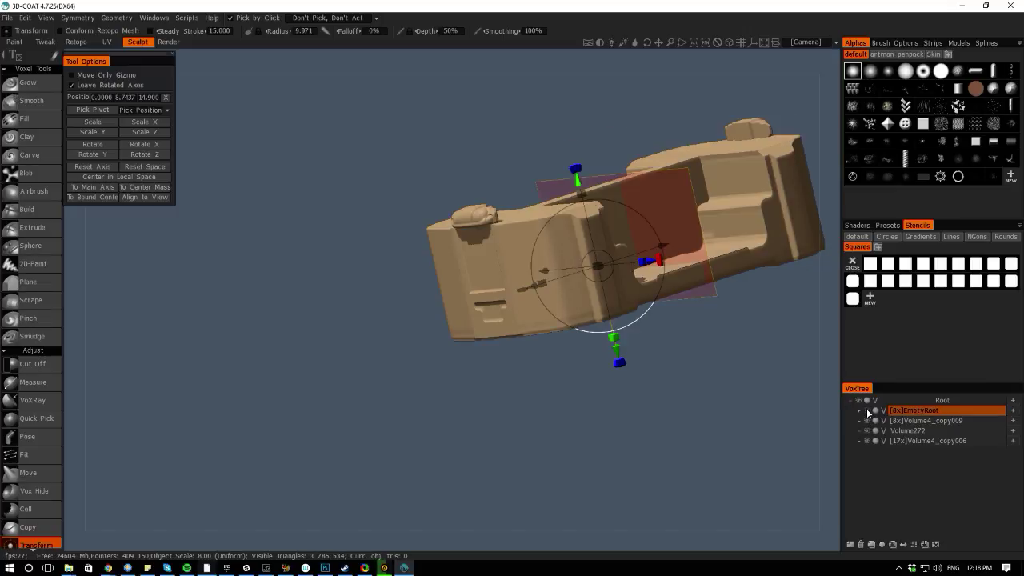
drag(72, 279, 259, 425)
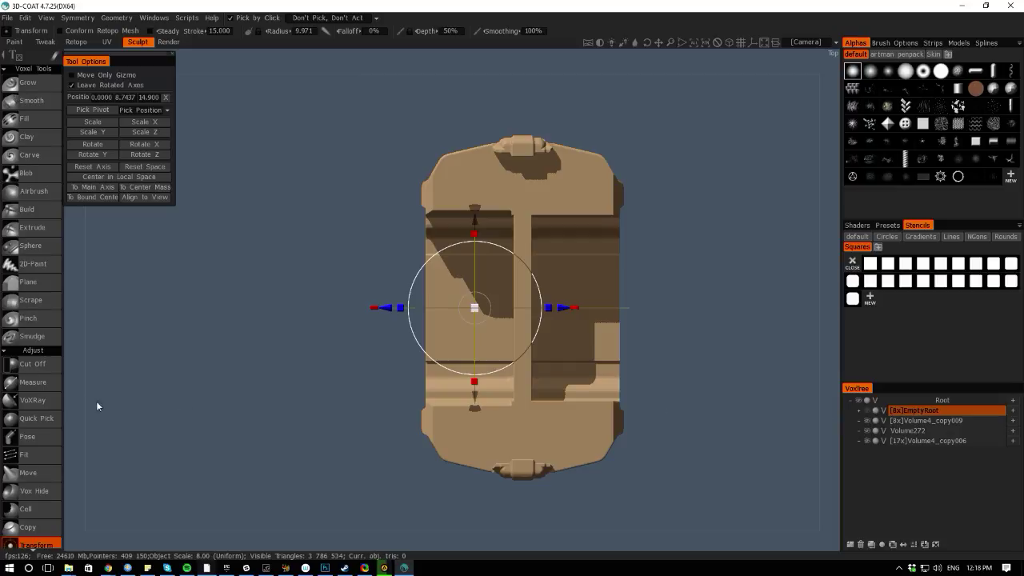
drag(96, 401, 191, 376)
click(870, 413)
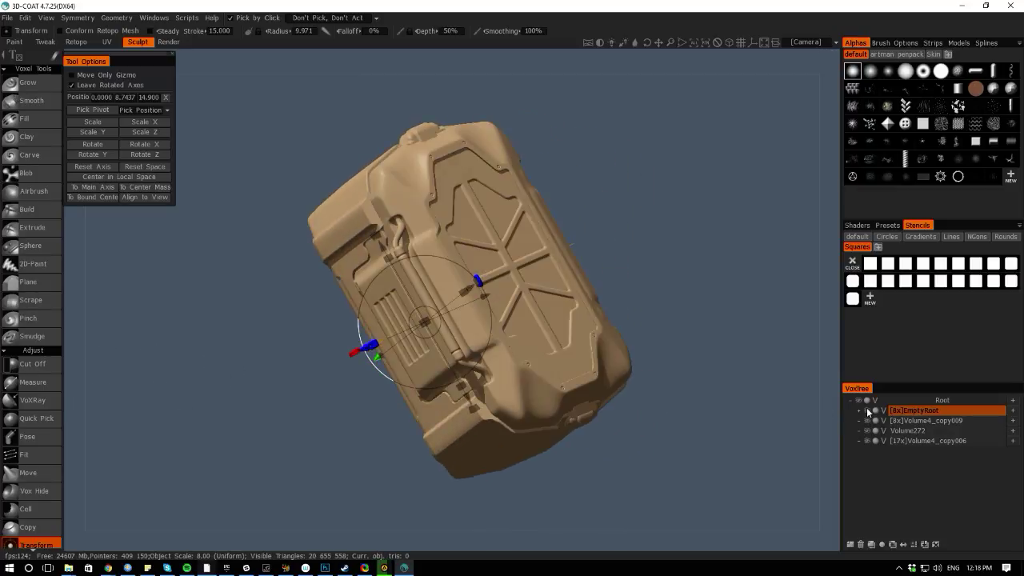
click(866, 410)
click(866, 410)
drag(289, 56, 216, 241)
middle_drag(216, 242, 222, 353)
right_drag(222, 354, 89, 302)
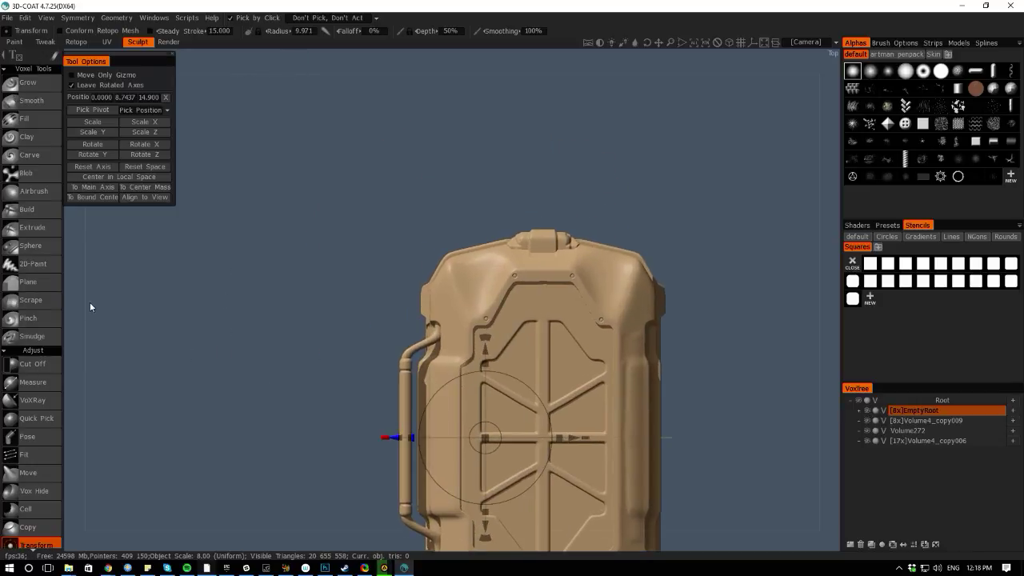
click(867, 409)
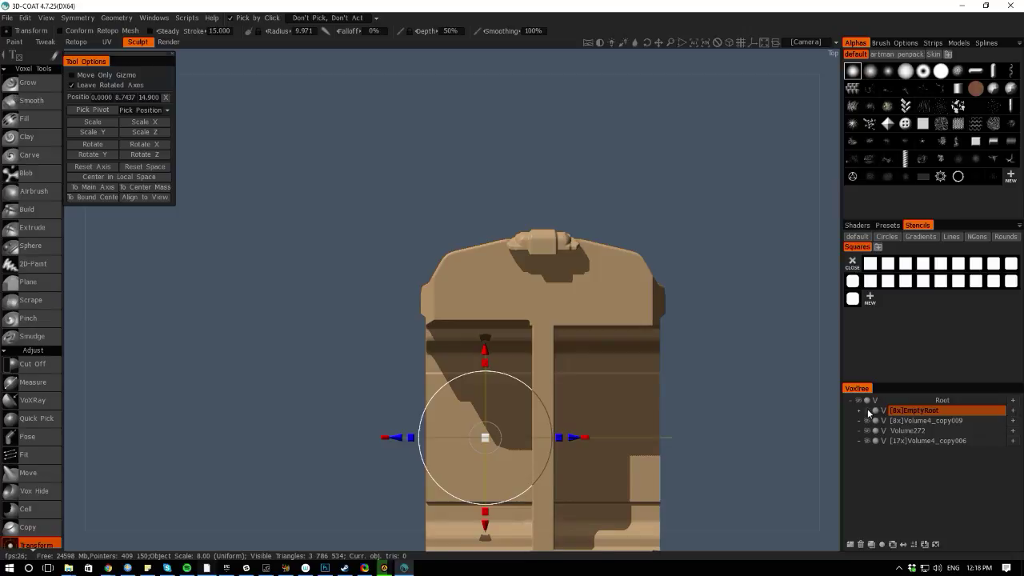
click(867, 410)
middle_drag(261, 463, 250, 288)
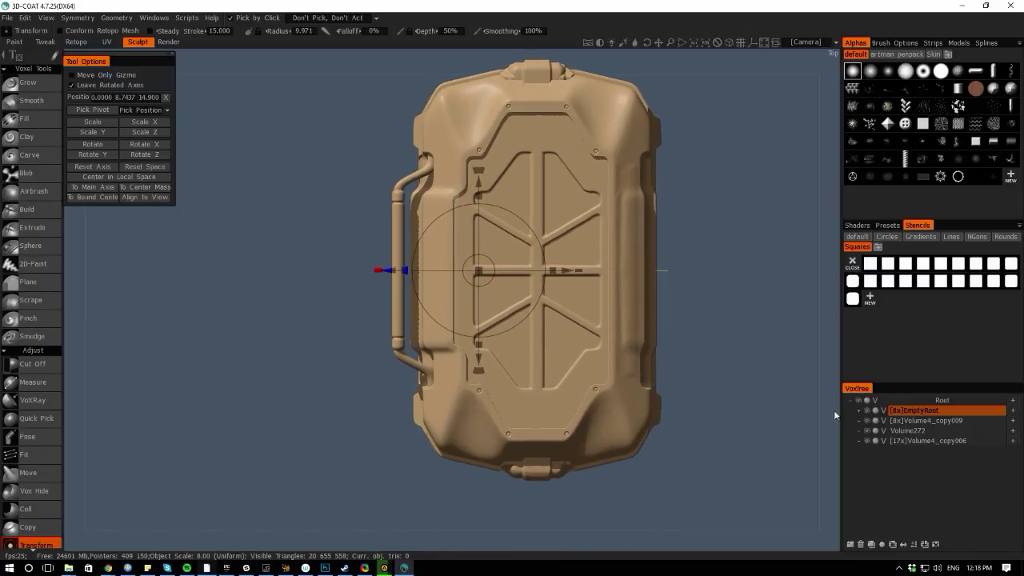
Hide EmptyRoot to isolate the duplicated body at one end of the case in top view
click(867, 410)
middle_drag(310, 400, 319, 357)
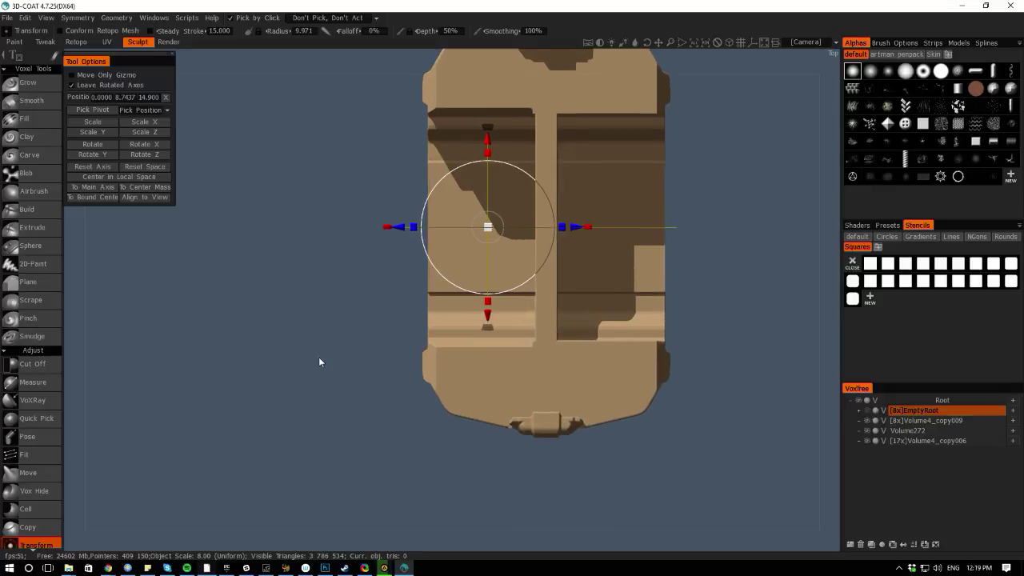
right_drag(318, 357, 374, 382)
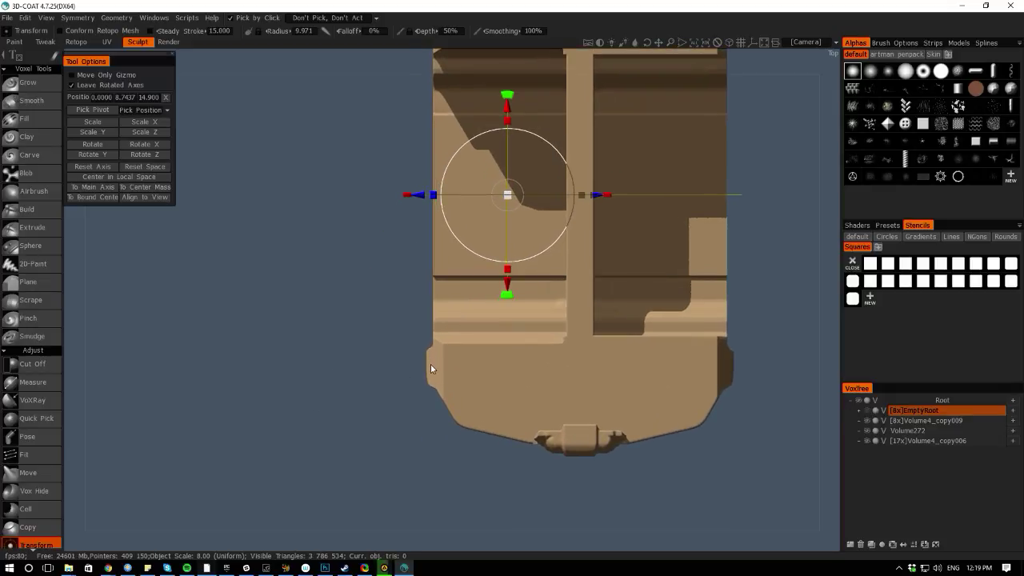
middle_drag(297, 247, 313, 454)
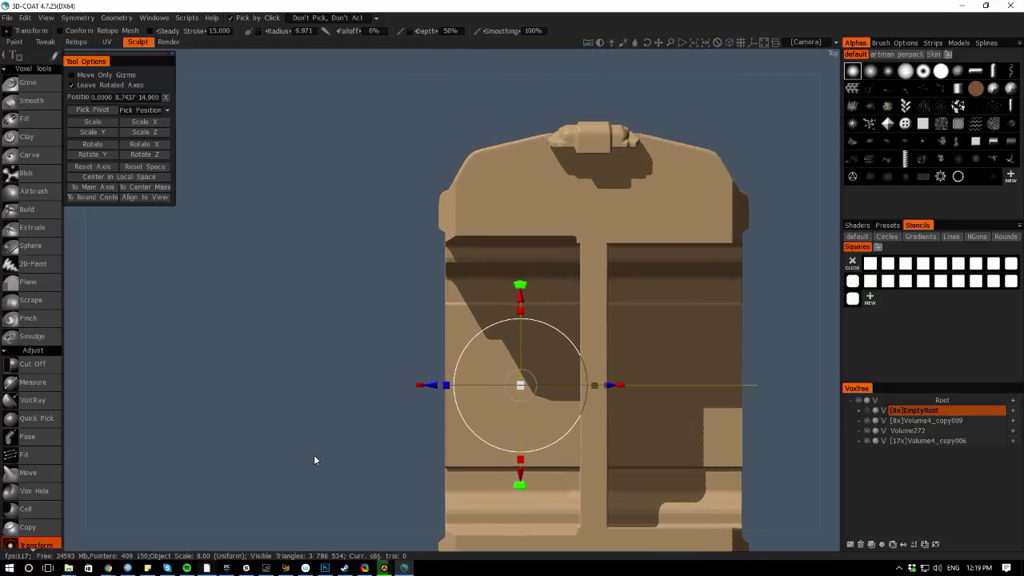
right_drag(314, 455, 347, 455)
middle_drag(346, 225, 367, 381)
right_drag(367, 381, 434, 398)
middle_drag(271, 365, 169, 342)
Set up the Split tool with a polygonal selection shape and symmetry across the case's lengthwise centreline
key(space)
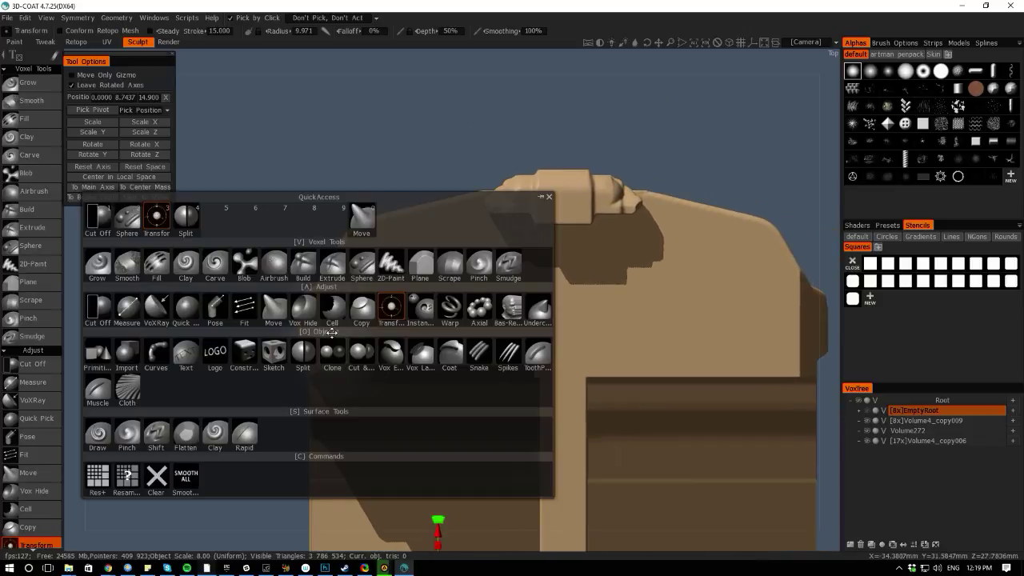
click(97, 306)
key(space)
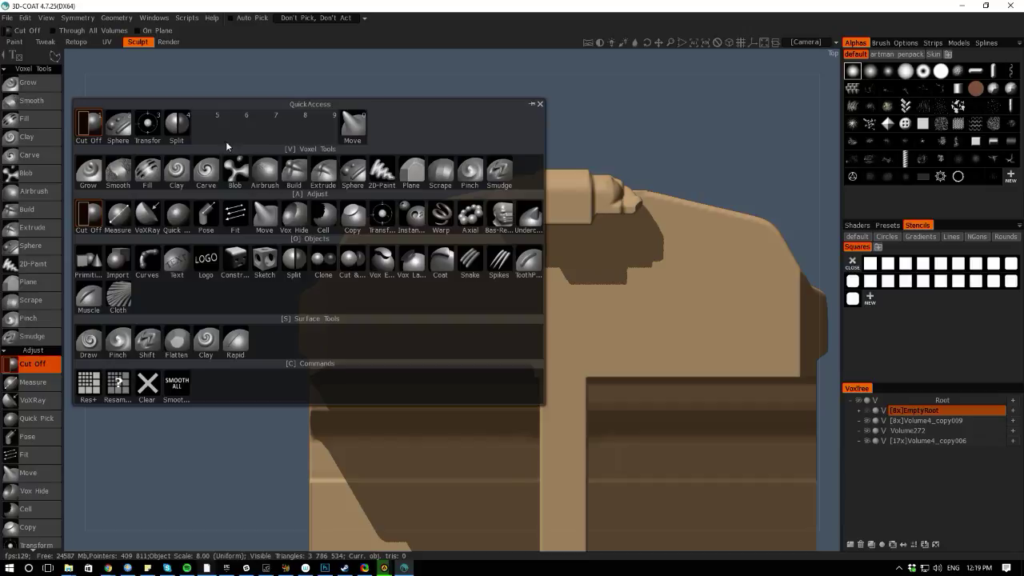
click(177, 126)
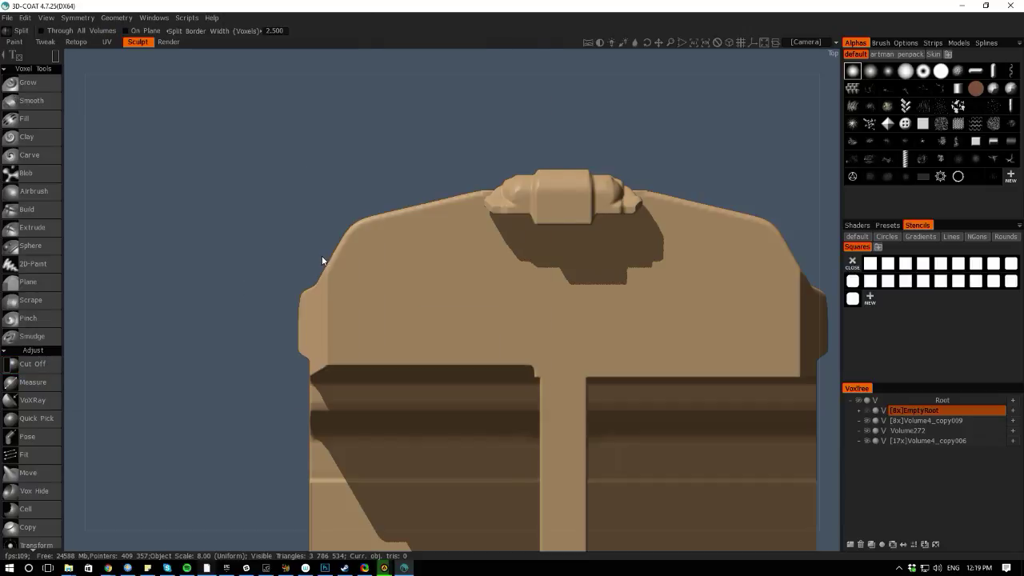
key(space)
click(372, 240)
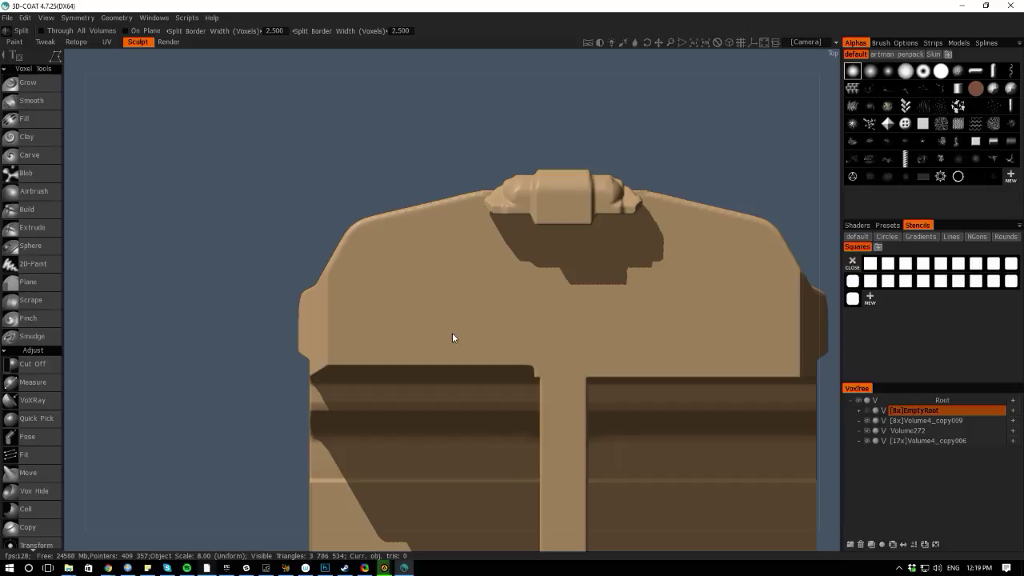
key(s)
click(377, 320)
right_drag(171, 321, 285, 365)
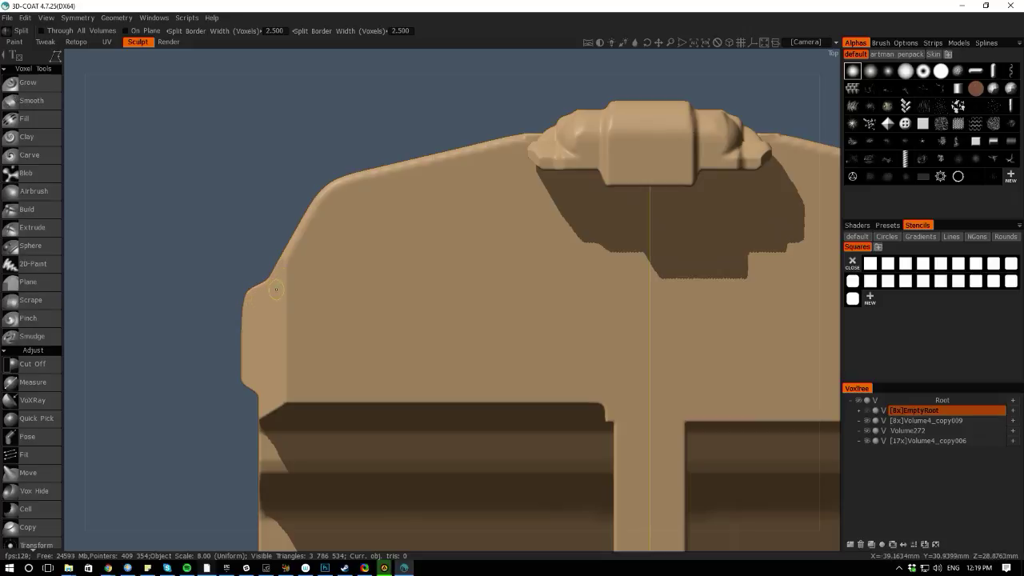
Try to split off the protruding side block near the body's end with a polygonal outline, checking its placement against the lid
click(256, 300)
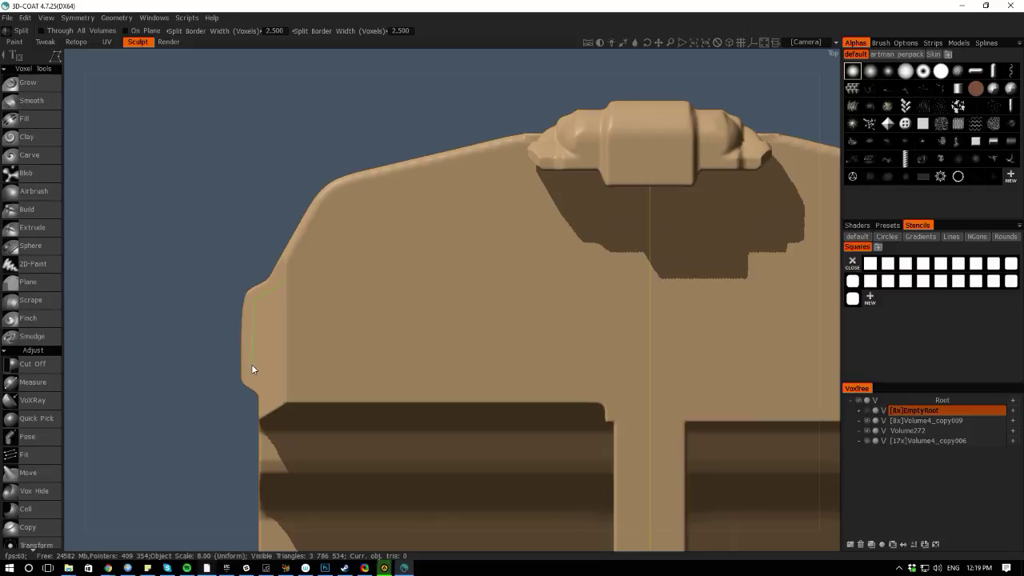
key(Escape)
click(866, 411)
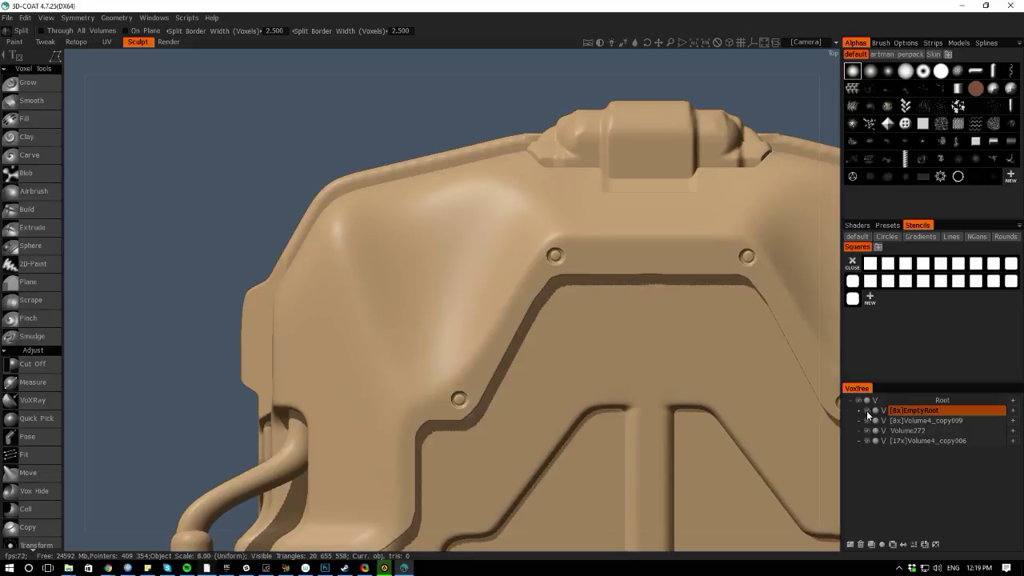
click(867, 411)
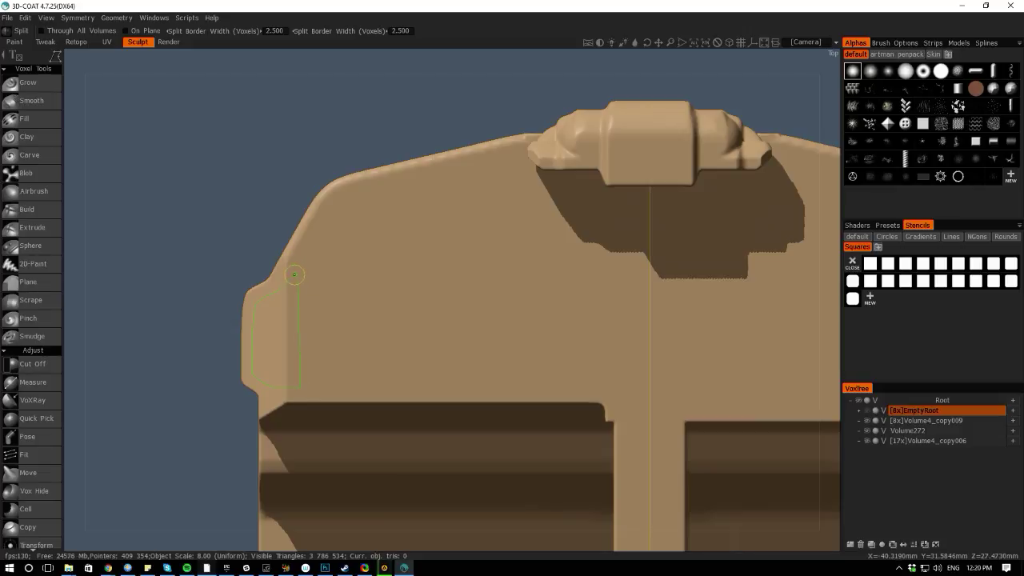
click(295, 277)
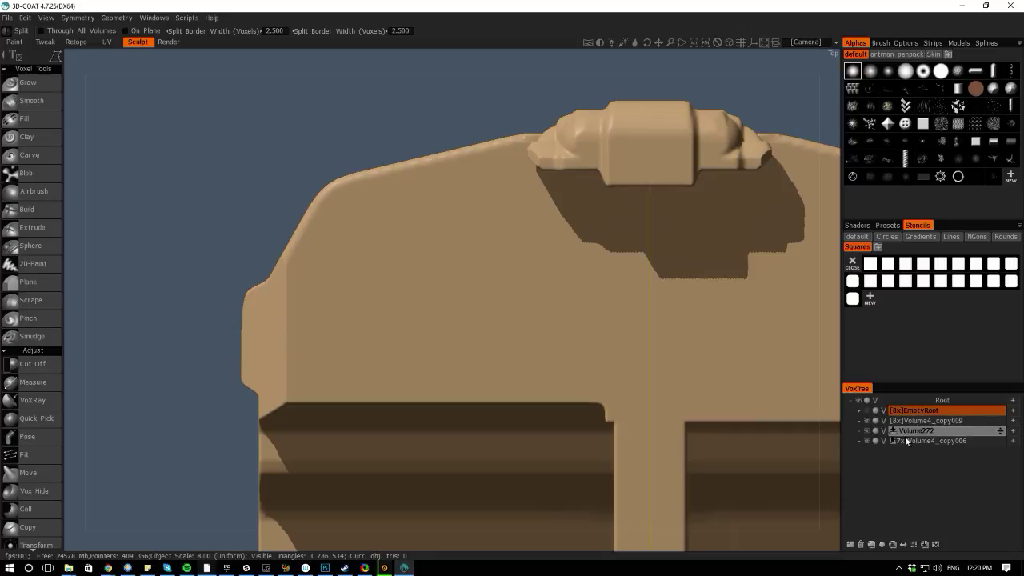
Make the duplicated body Volume4_copy009 the active volume for splitting
click(920, 421)
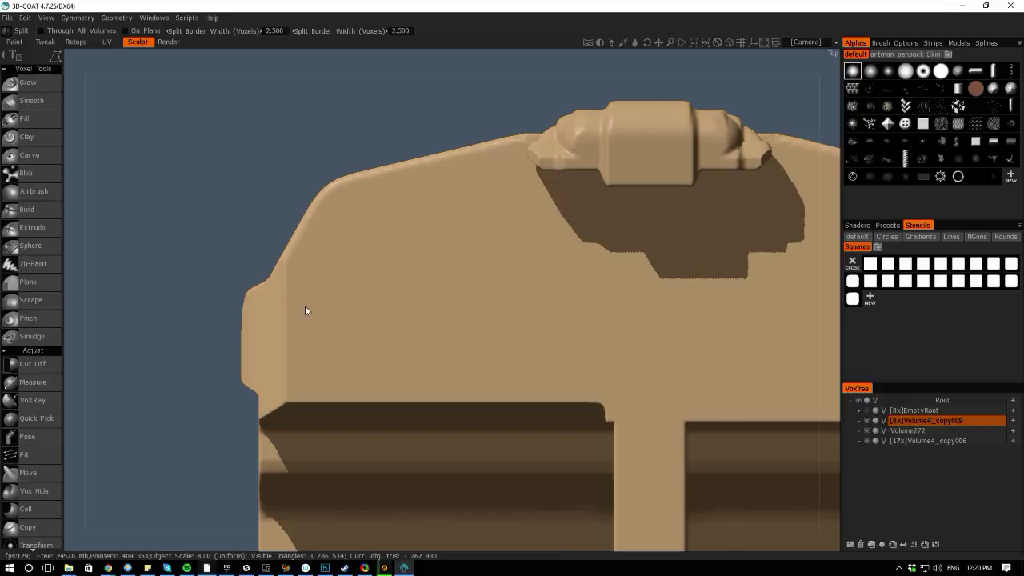
Switch to the unresponsive Google Hangouts window in Chrome, force the program to close and cancel the problem check
key(alt+Tab)
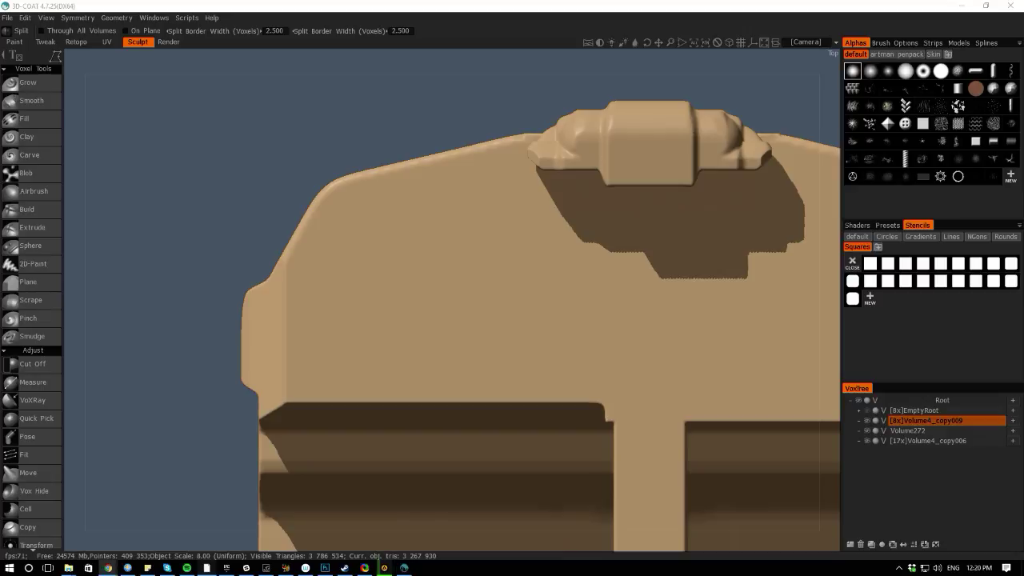
drag(1023, 186, 189, 65)
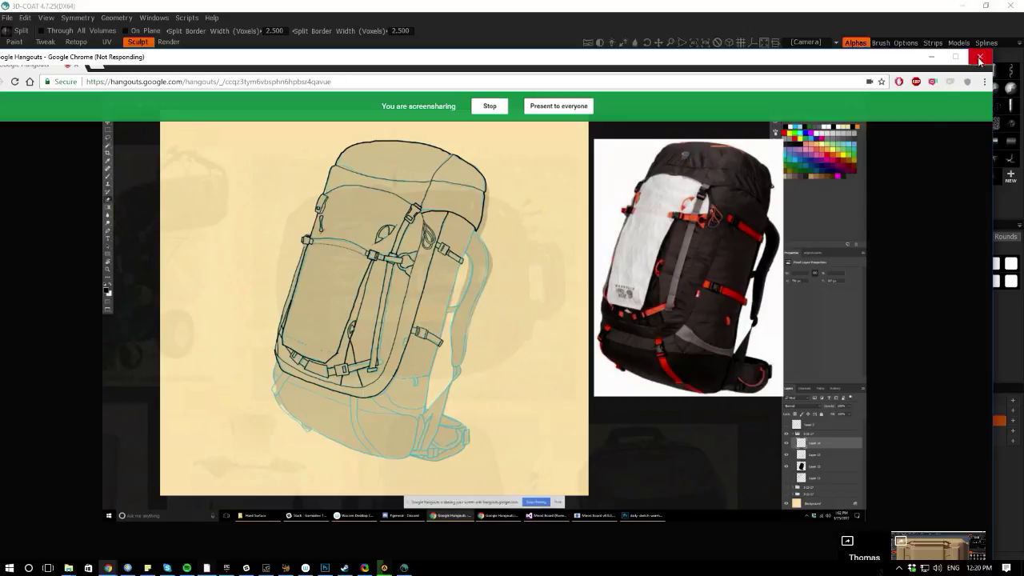
click(353, 272)
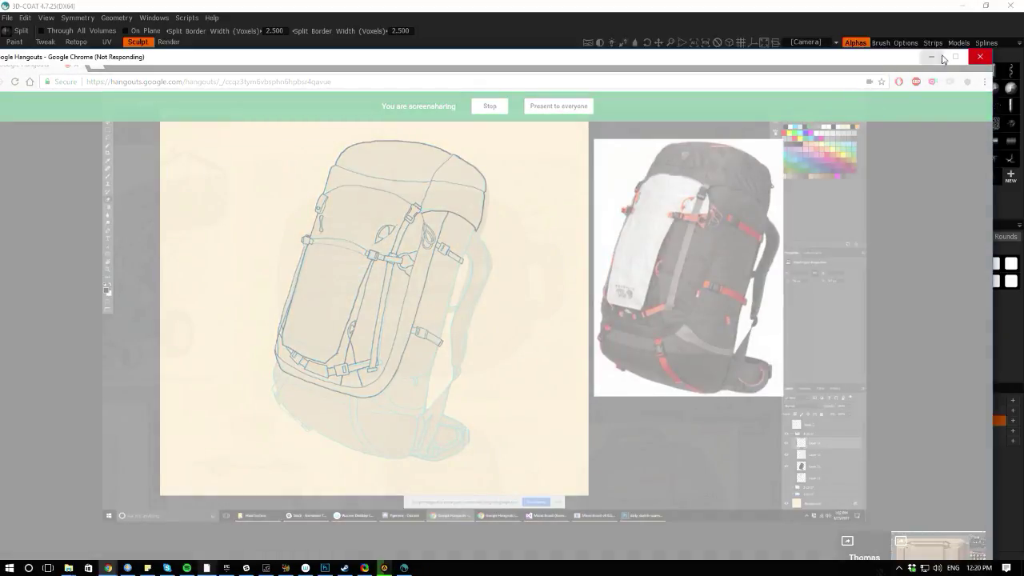
click(978, 58)
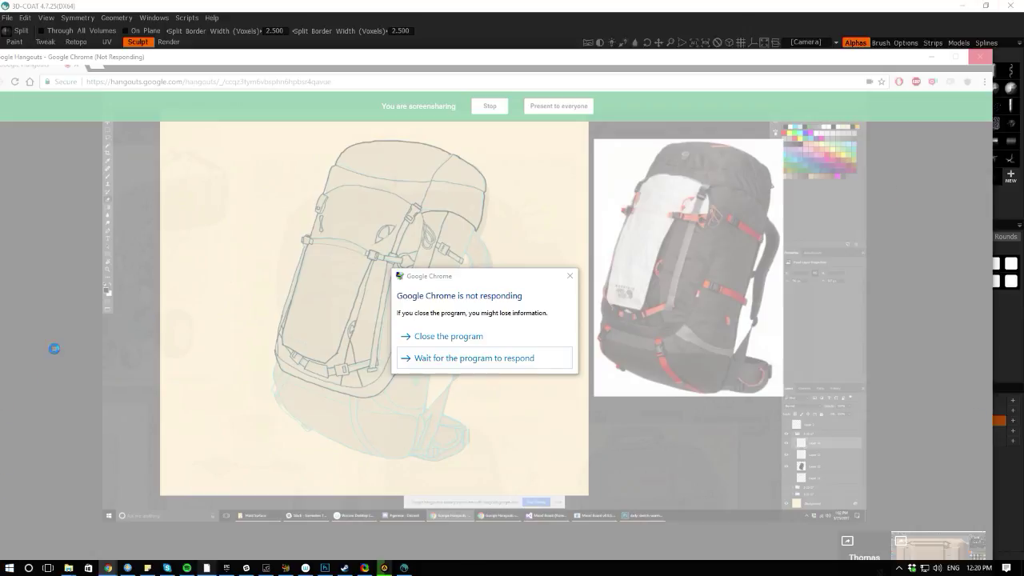
click(435, 337)
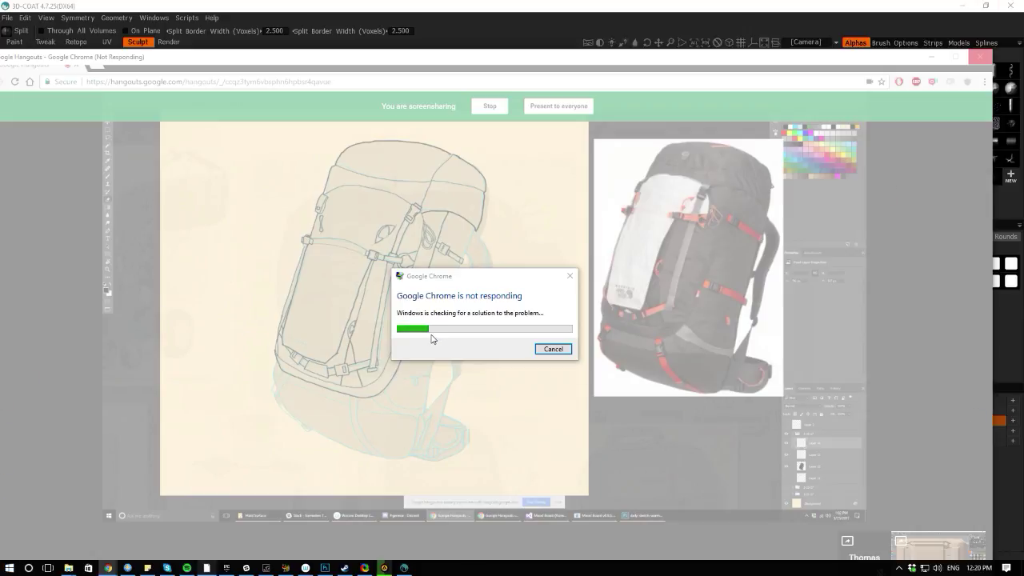
click(552, 348)
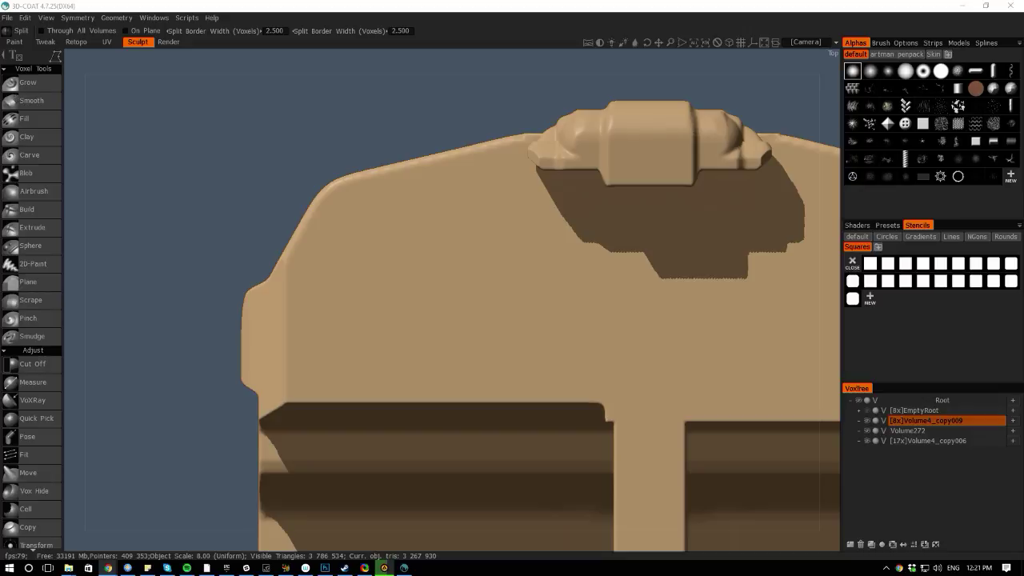
Share Screen 2 in the Google Hangouts call and hide the screen-sharing notice
drag(1023, 146, 516, 18)
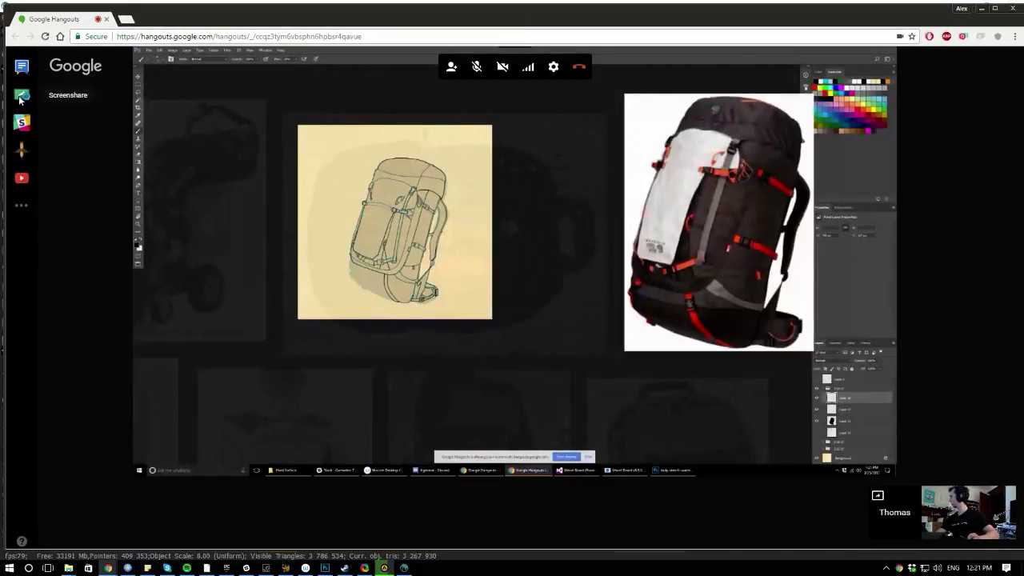
click(22, 97)
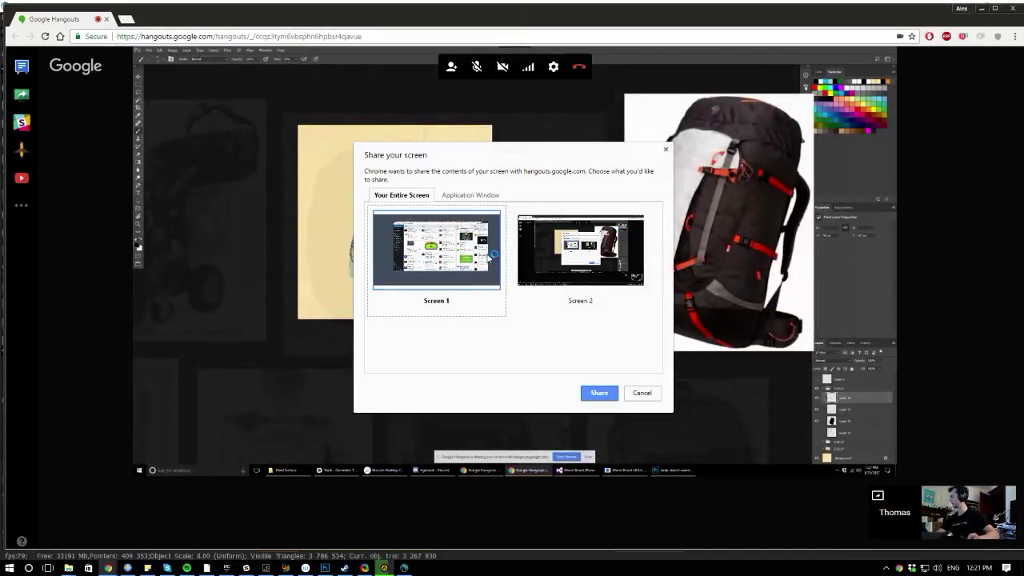
click(587, 255)
double_click(593, 253)
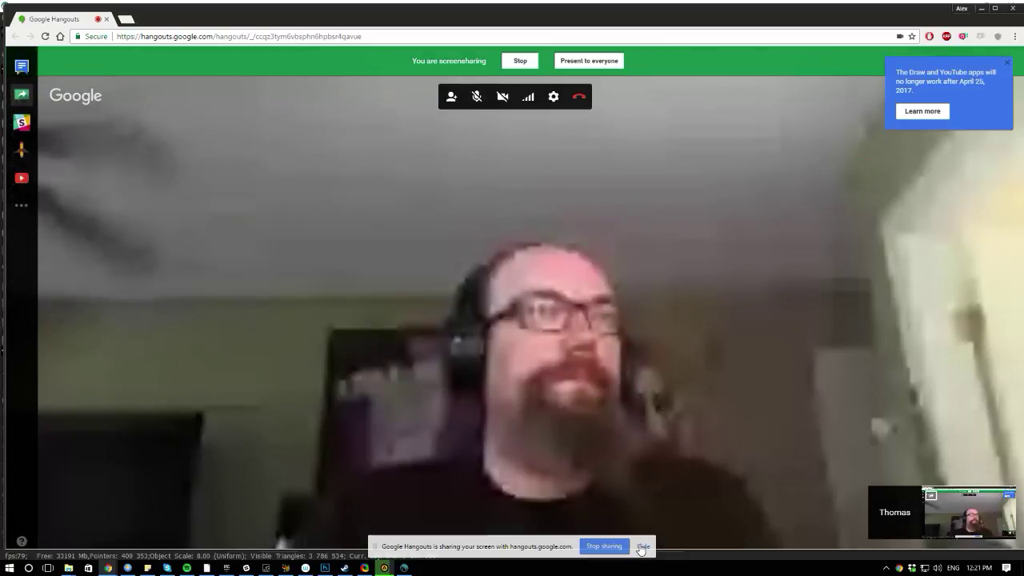
click(642, 546)
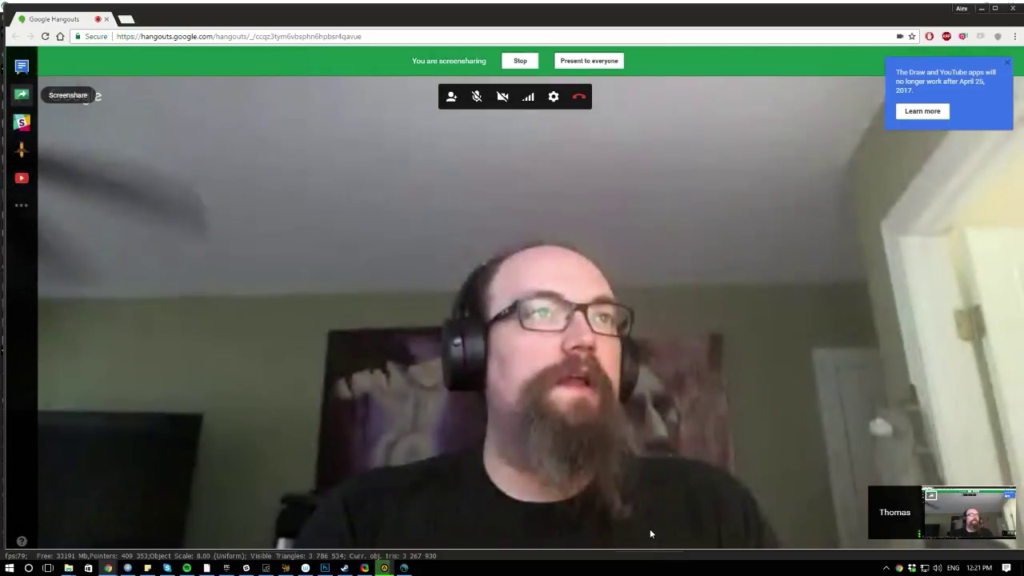
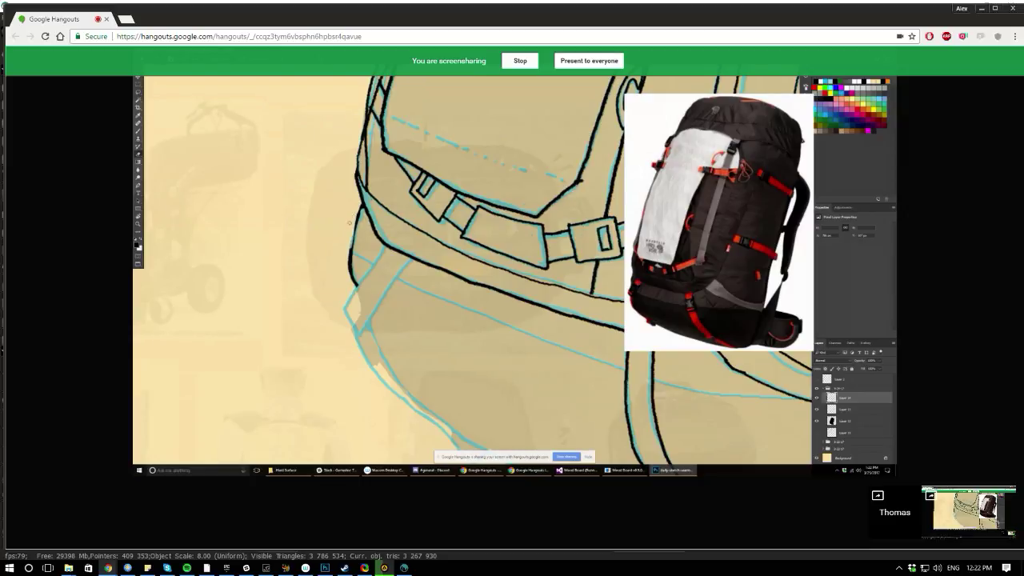
drag(350, 222, 344, 240)
key(b)
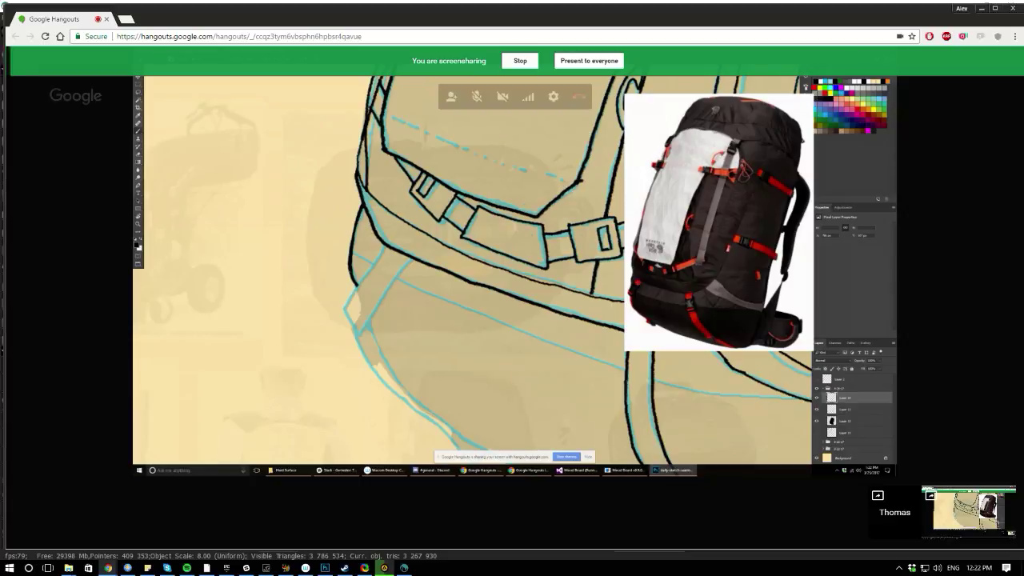
Move the Hangouts window off the 3D-Coat workspace and switch back to 3D-Coat
drag(896, 19, 1023, 55)
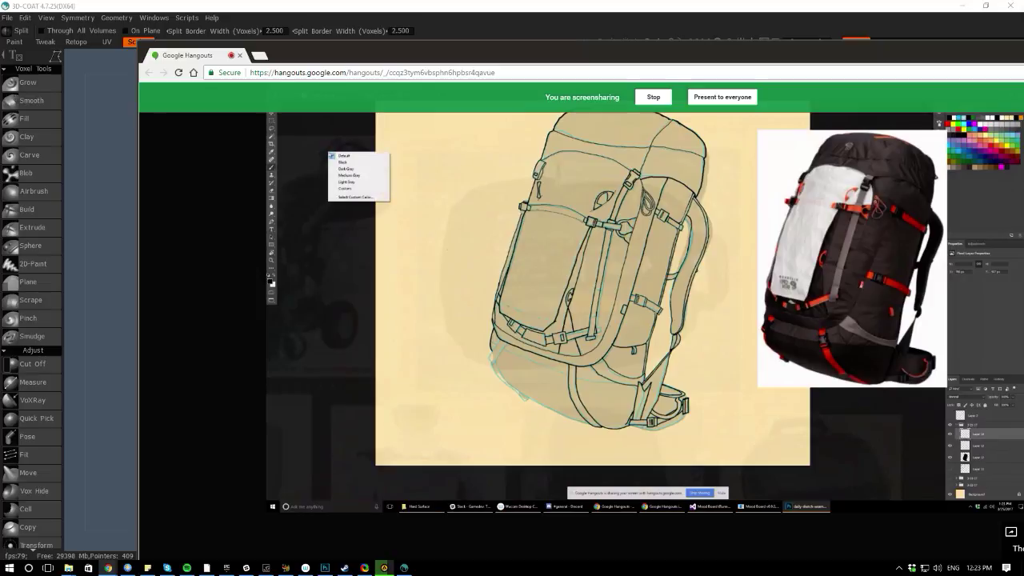
drag(560, 52, 559, 39)
drag(1023, 41, 935, 31)
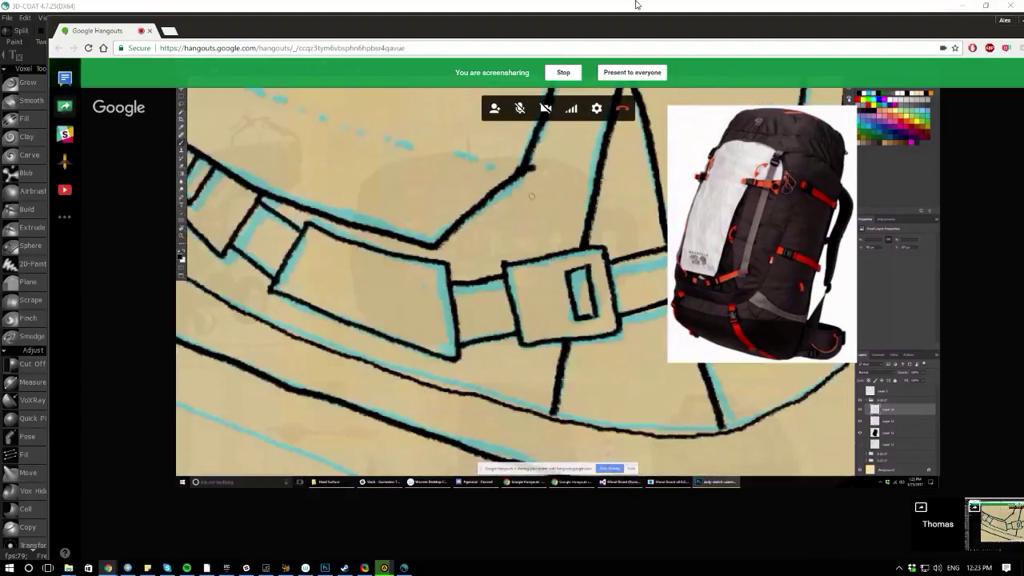
drag(272, 33, 1023, 108)
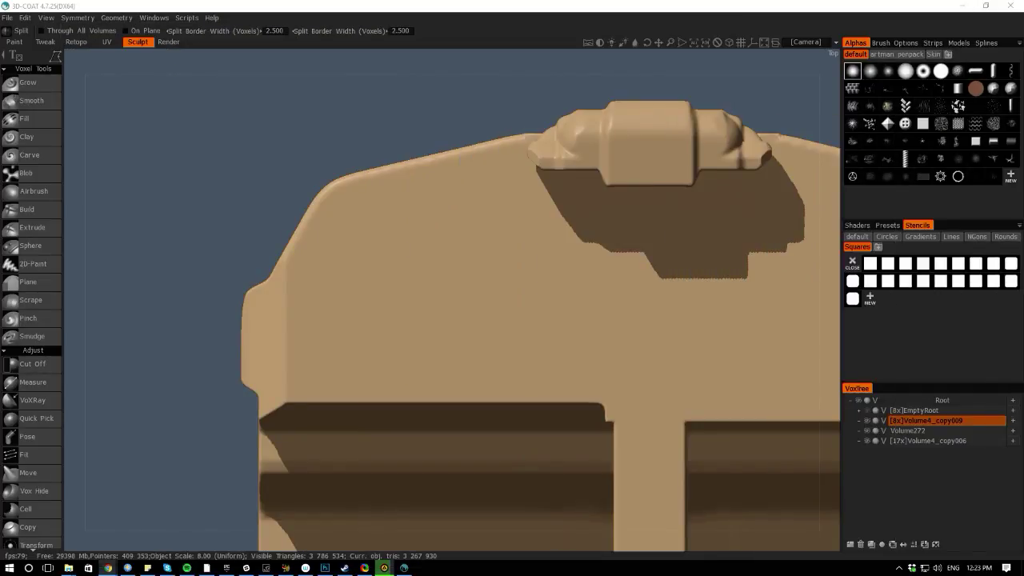
click(79, 327)
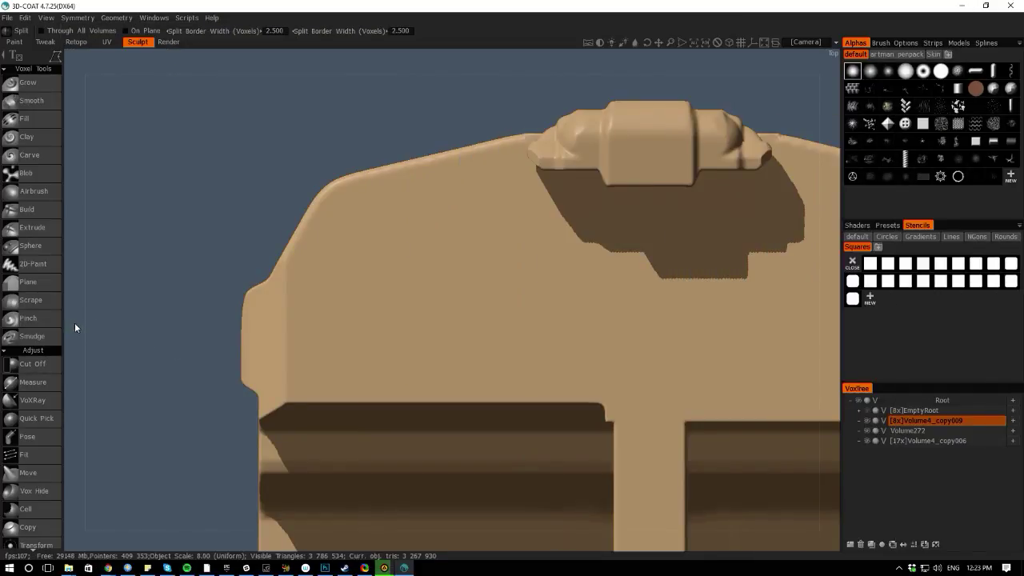
Check the extent of Volume4_copy009 by toggling its visibility, and dismiss the chat notification
mouse_move(78, 329)
mouse_down()
mouse_move(78, 357)
mouse_move(81, 323)
mouse_up()
middle_drag(115, 349, 112, 337)
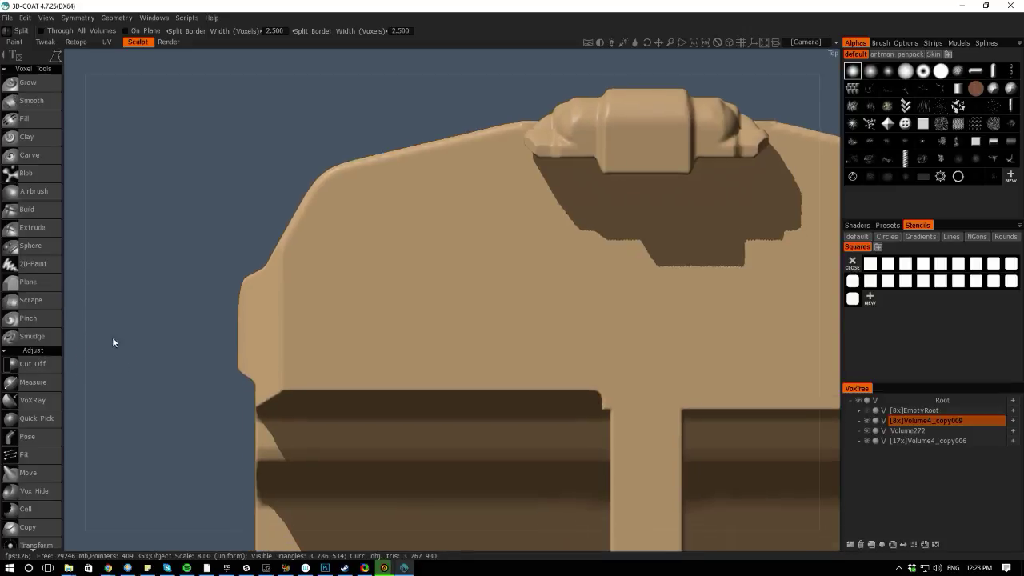
right_drag(112, 337, 48, 228)
right_drag(91, 330, 242, 383)
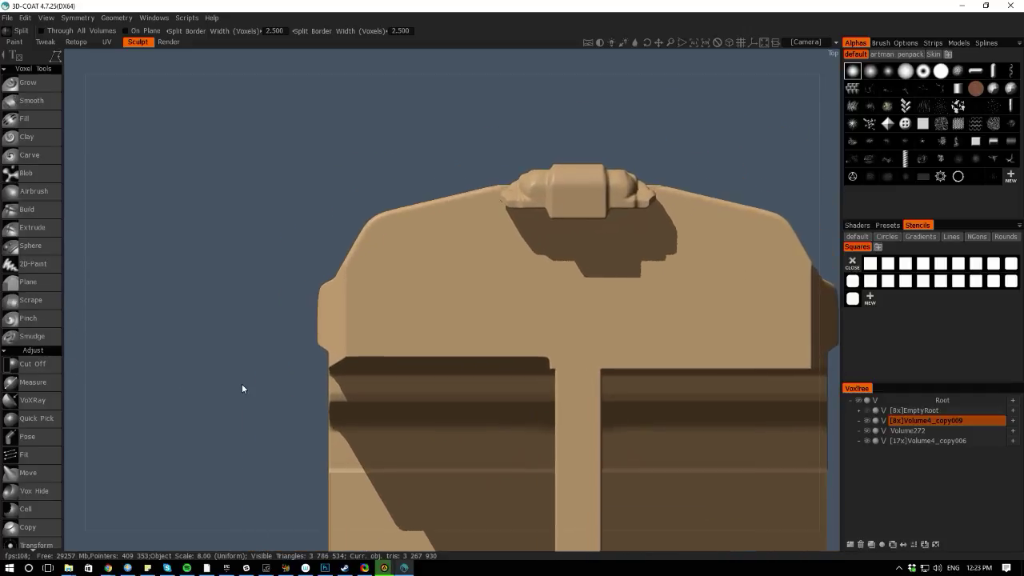
click(867, 421)
click(867, 422)
click(867, 422)
click(867, 421)
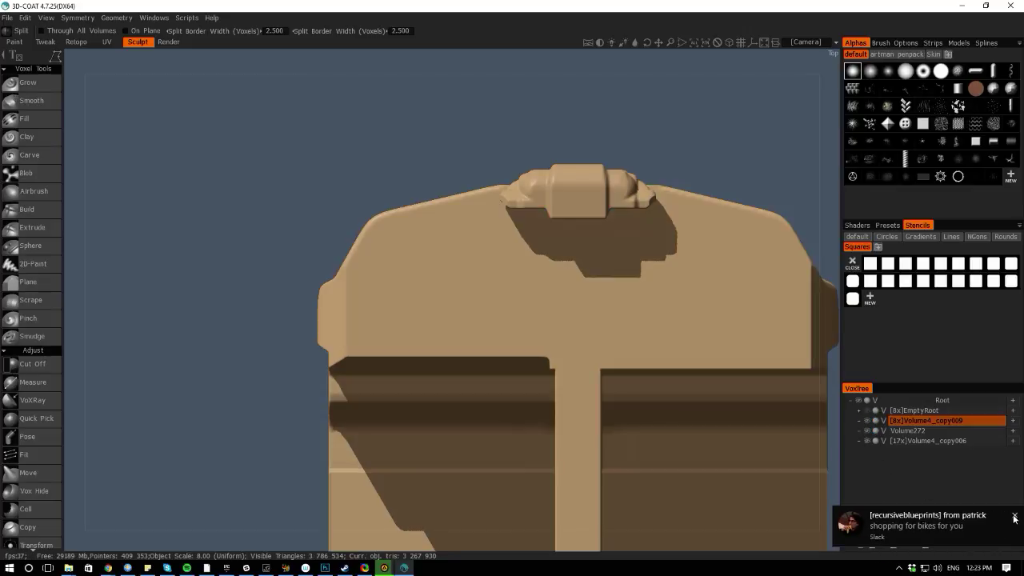
click(1013, 518)
click(867, 421)
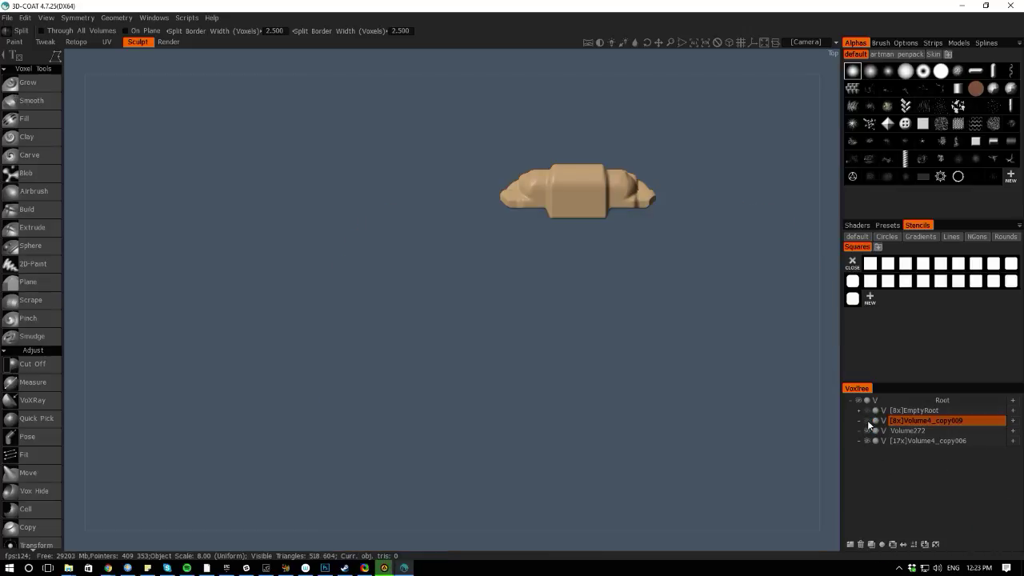
click(867, 421)
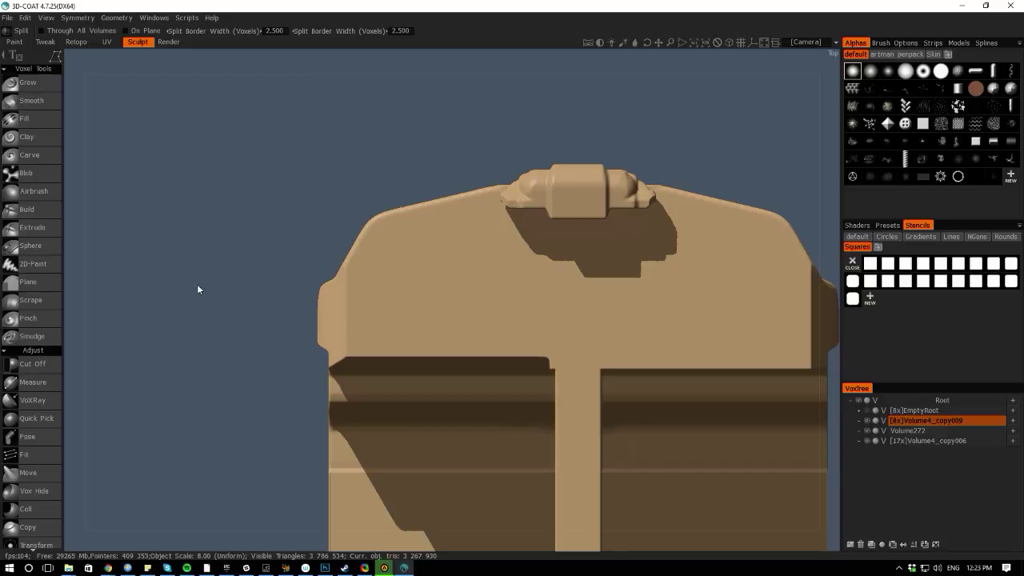
Try to split off an inset panel from the protruding side block near the body's end with a closed outline
right_drag(198, 290, 287, 343)
middle_drag(183, 288, 207, 298)
scroll(319, 282, up, 2)
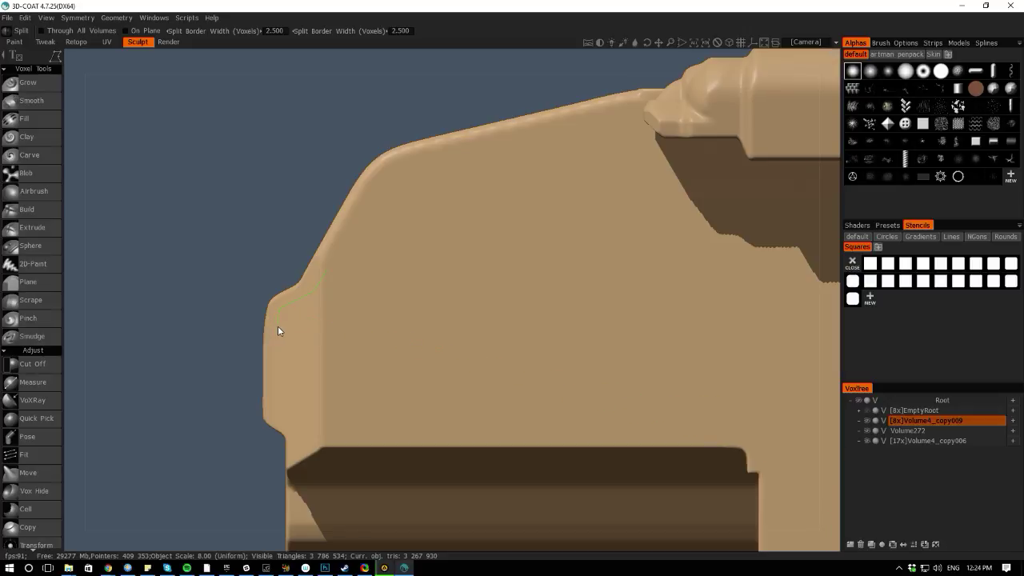
drag(278, 327, 279, 414)
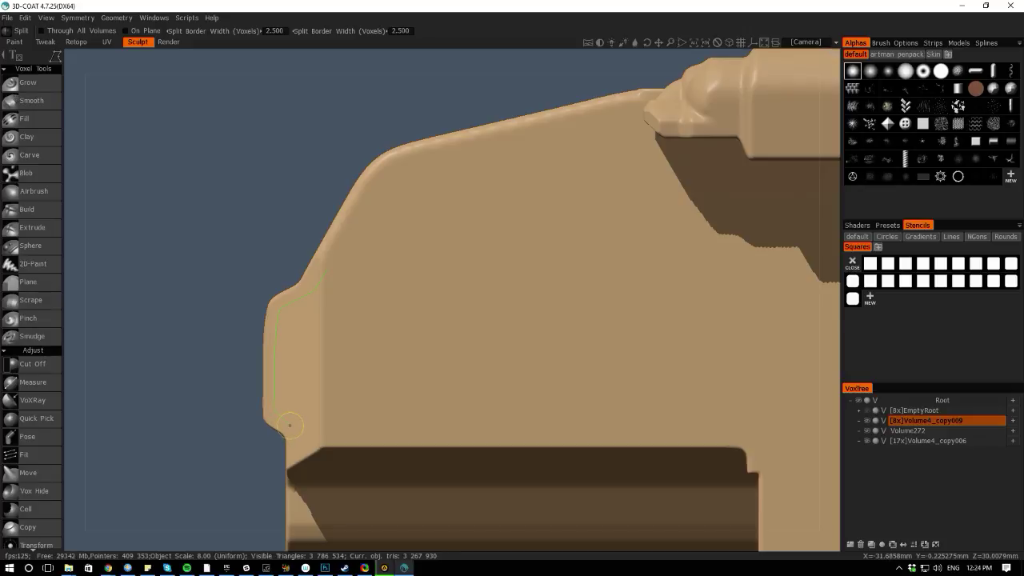
drag(291, 424, 317, 424)
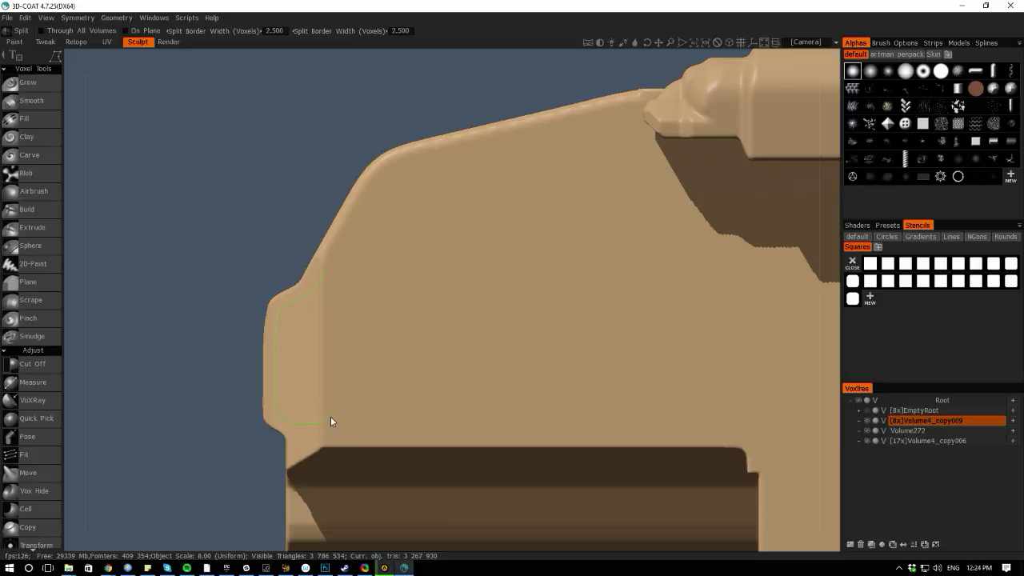
mouse_move(330, 419)
mouse_down()
mouse_move(331, 277)
mouse_move(303, 278)
mouse_up()
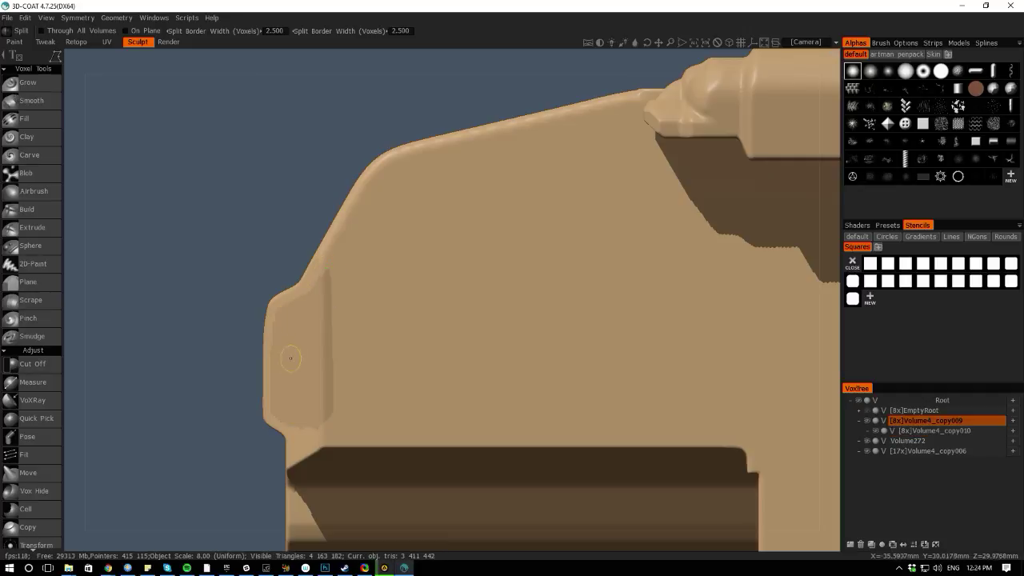
Inspect the split side block and the case's opposite end, and undo the split
mouse_move(98, 404)
mouse_down()
mouse_move(102, 382)
mouse_move(124, 370)
mouse_move(235, 367)
mouse_up()
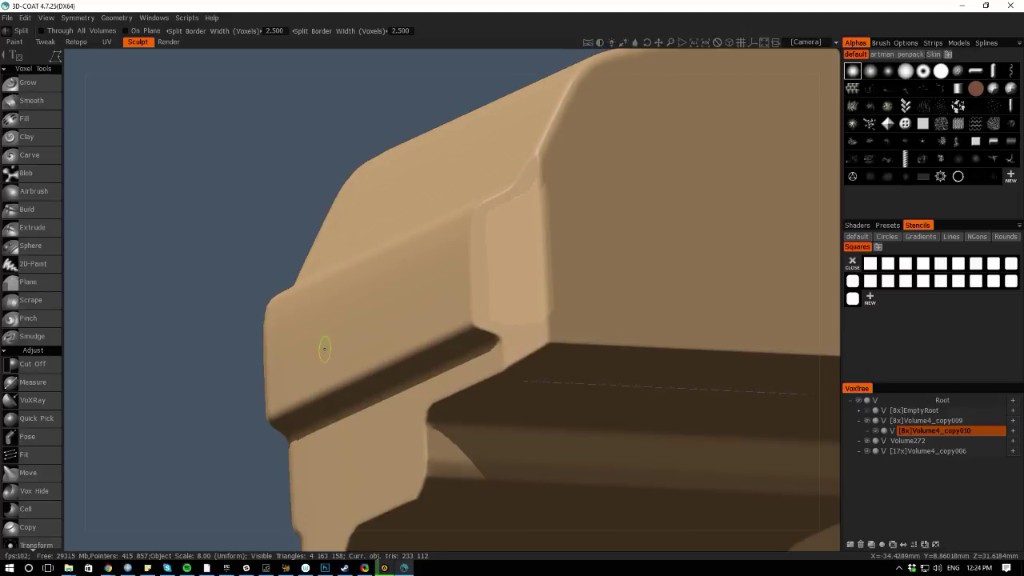
key(space)
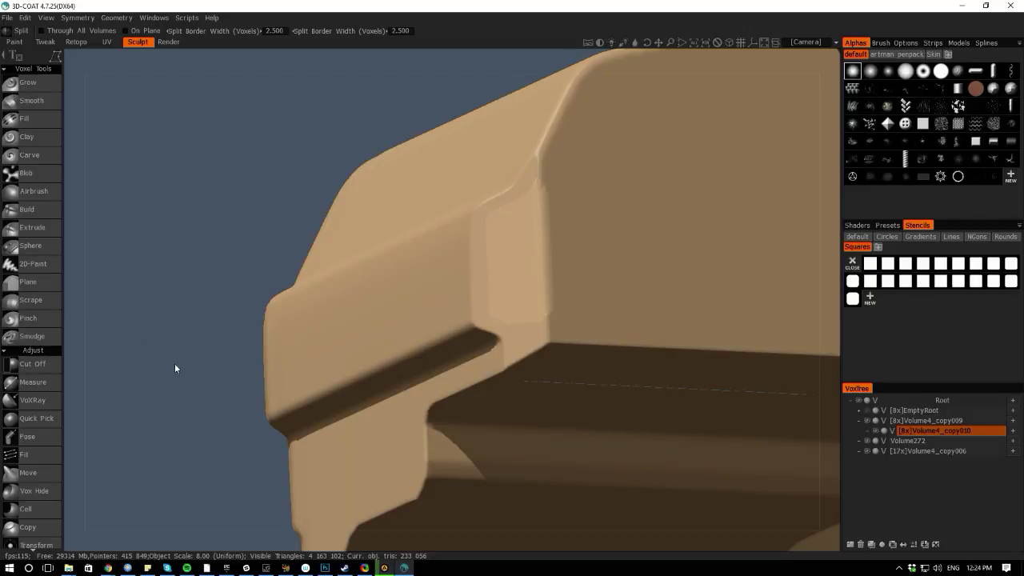
right_drag(175, 363, 32, 103)
drag(231, 412, 272, 328)
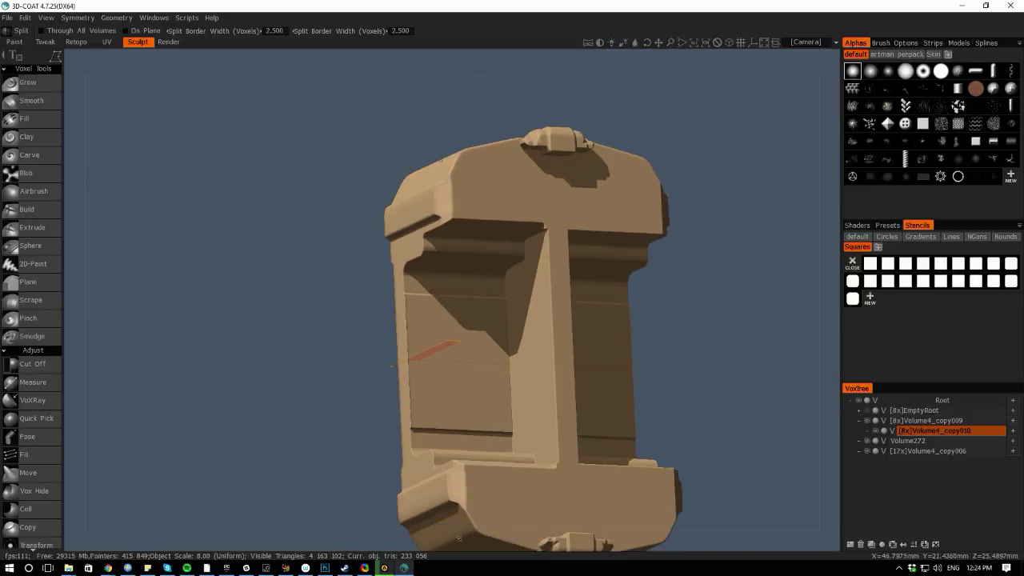
drag(459, 539, 406, 535)
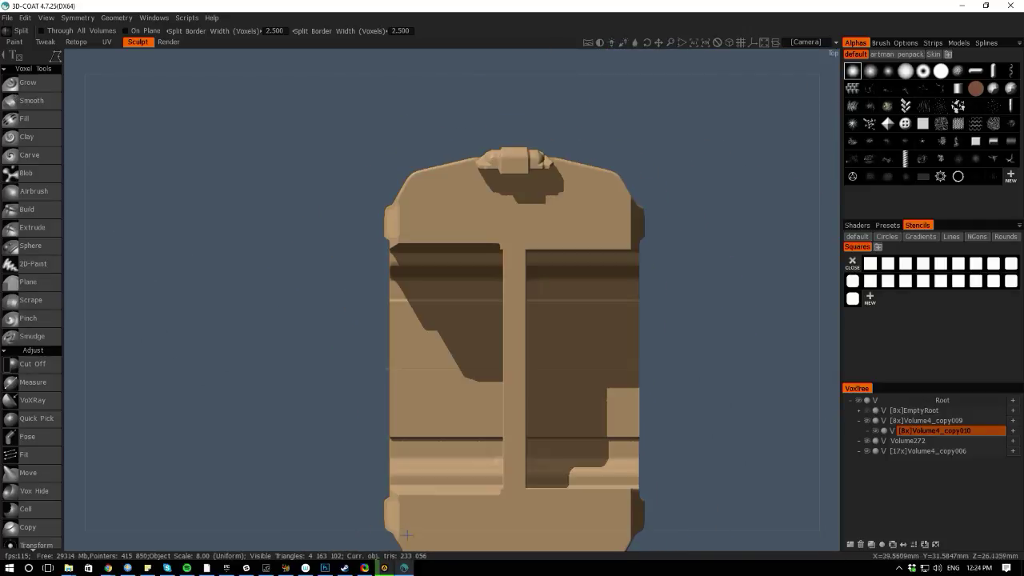
middle_drag(255, 315, 265, 321)
right_drag(265, 321, 274, 233)
middle_drag(274, 233, 239, 402)
right_drag(241, 342, 244, 328)
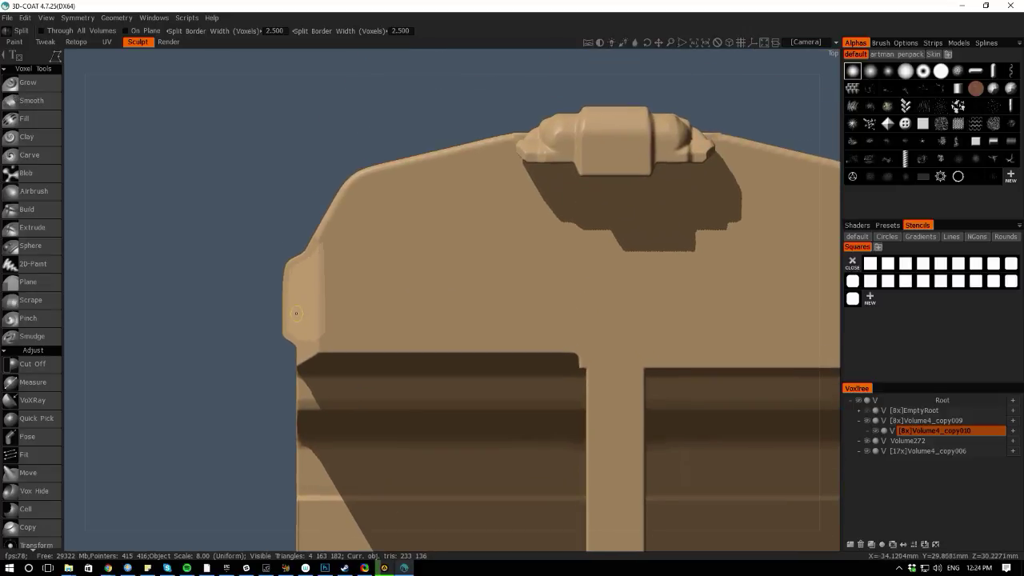
key(h)
key(ctrl+z)
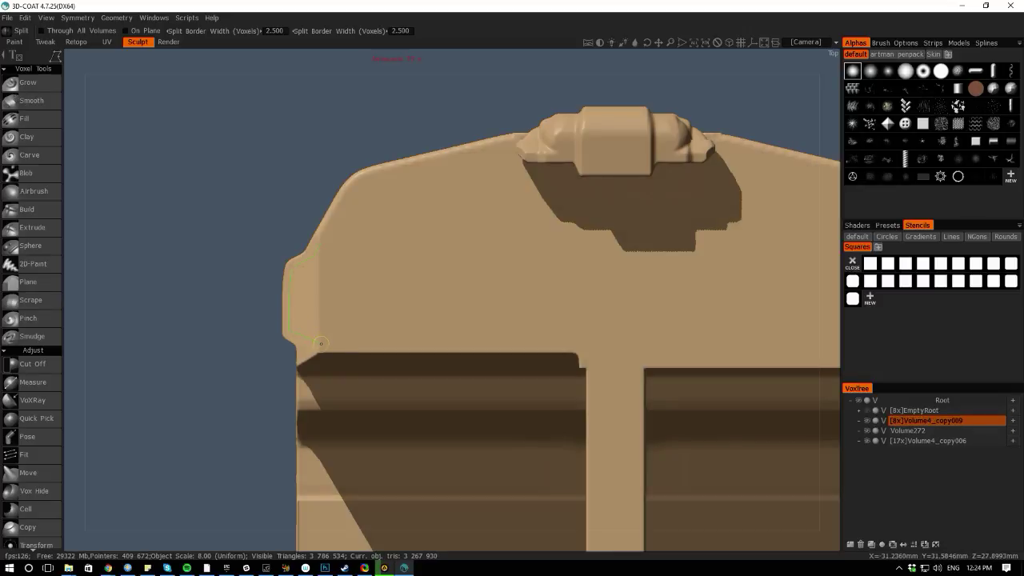
Enable symmetry across the case's lengthwise and crosswise centrelines and split inset panels off all the side corner blocks
key(shift+s)
click(249, 355)
click(321, 243)
scroll(176, 288, down, 3)
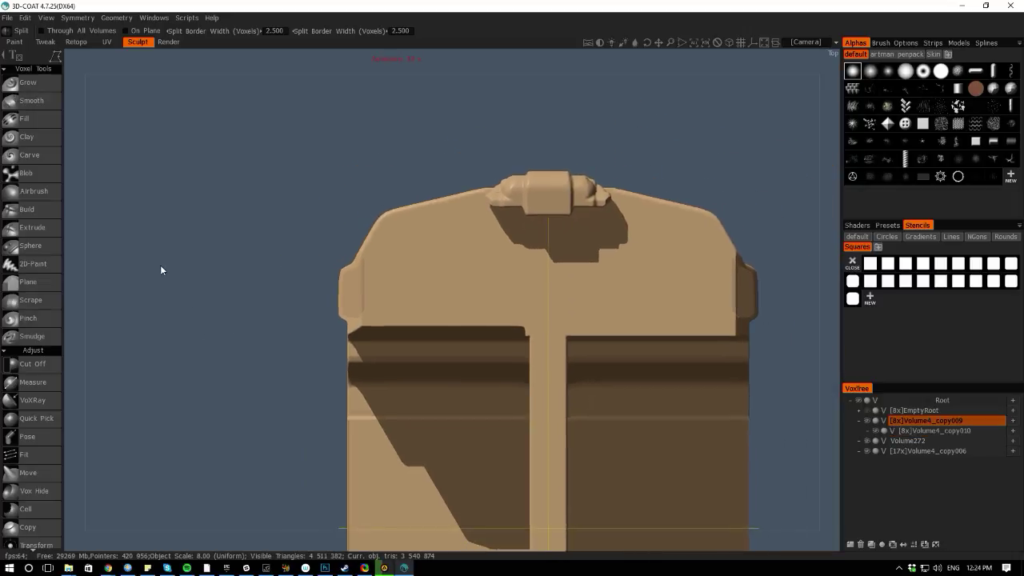
scroll(155, 220, down, 3)
scroll(264, 324, up, 5)
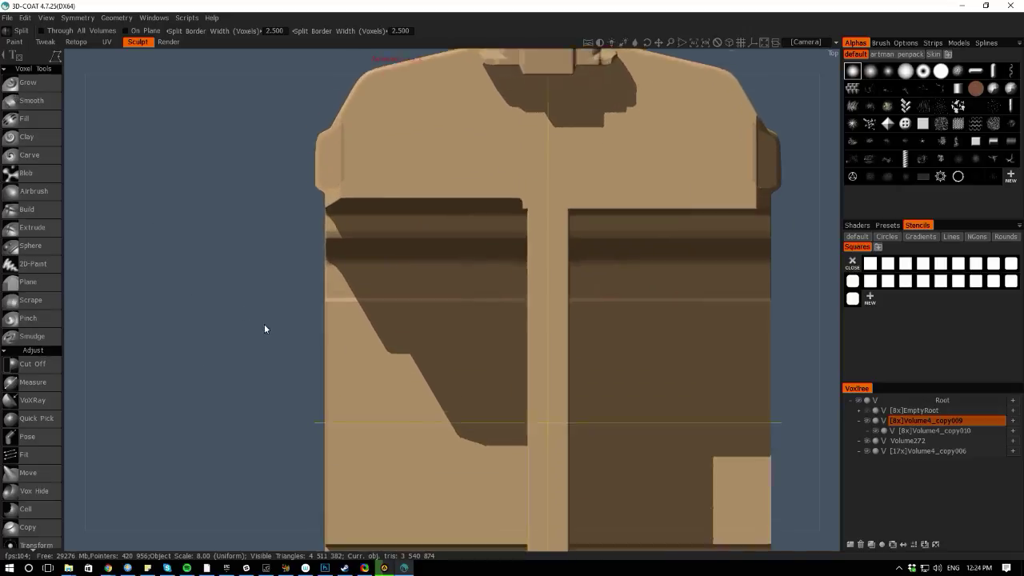
Make the split-off corner pieces in Volume4_copy010 active and choose the Transform tool, viewing the pieces from the side
scroll(264, 323, up, 1)
middle_drag(237, 245, 259, 310)
scroll(259, 310, up, 6)
key(h)
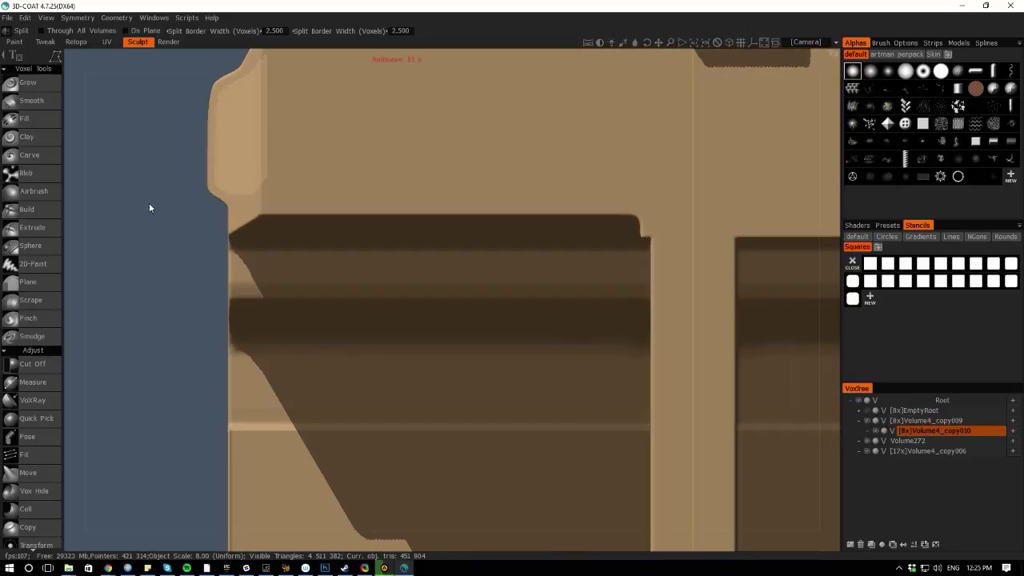
middle_drag(149, 208, 212, 338)
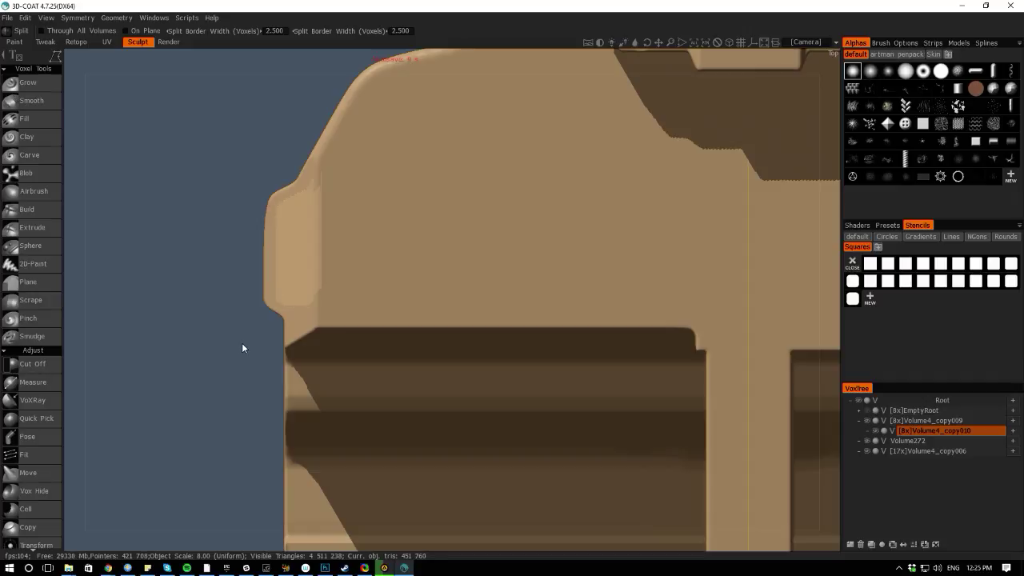
key(space)
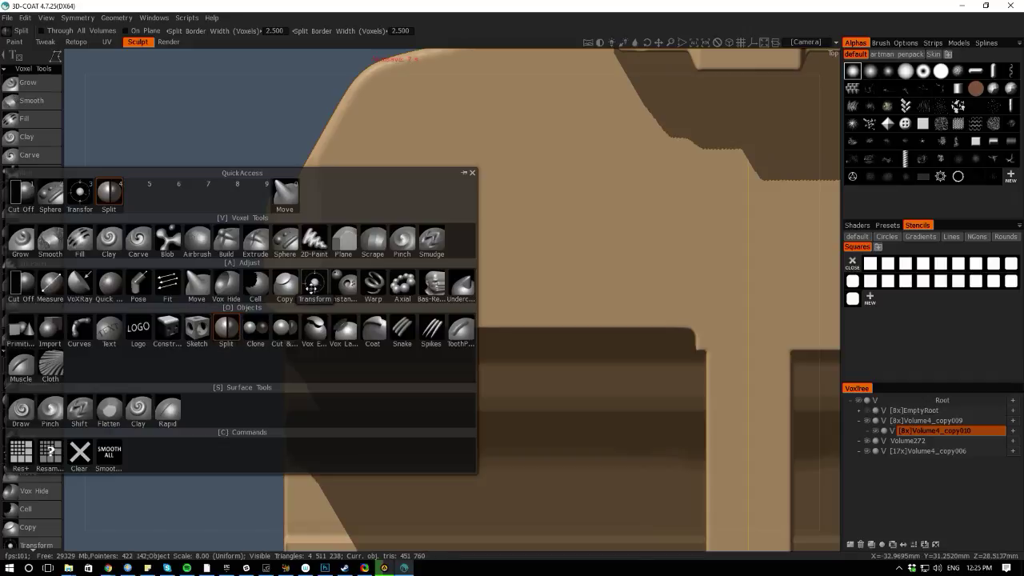
click(314, 284)
drag(79, 298, 178, 309)
right_drag(179, 309, 72, 215)
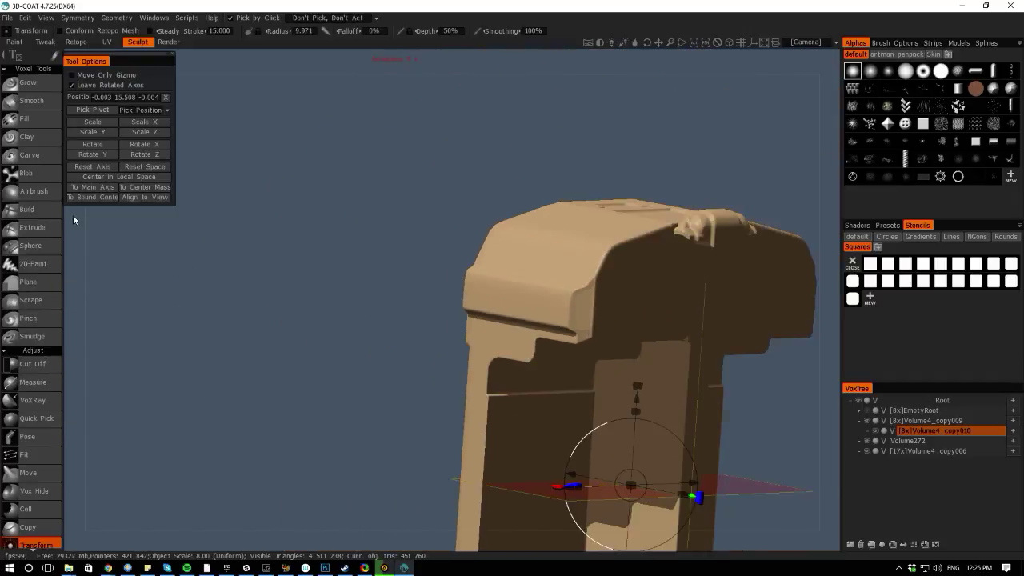
middle_drag(249, 360, 167, 268)
right_drag(166, 268, 282, 347)
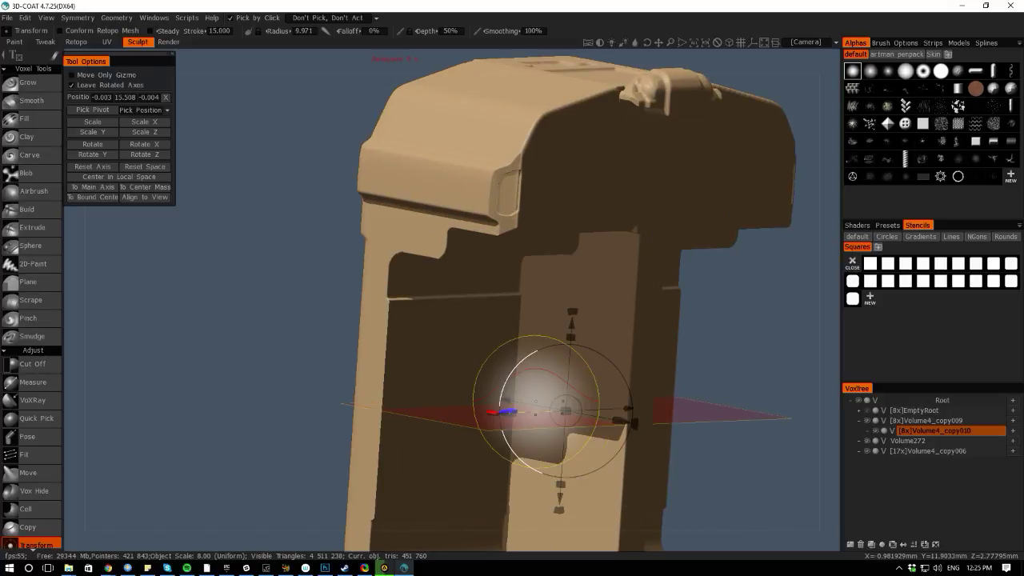
Make the main body Volume4_copy009 active again and view the whole case with its lid
key(h)
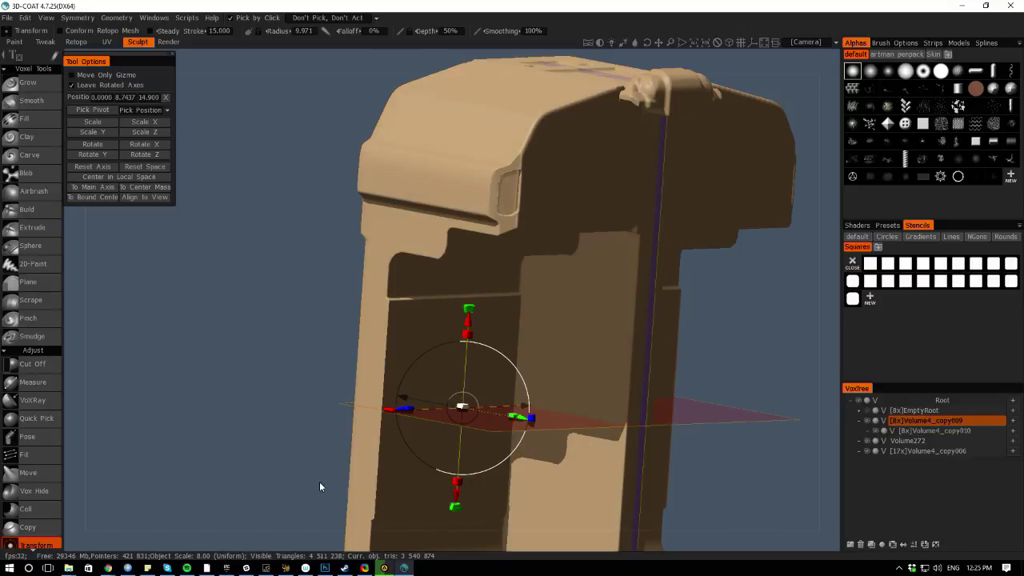
drag(325, 534, 286, 514)
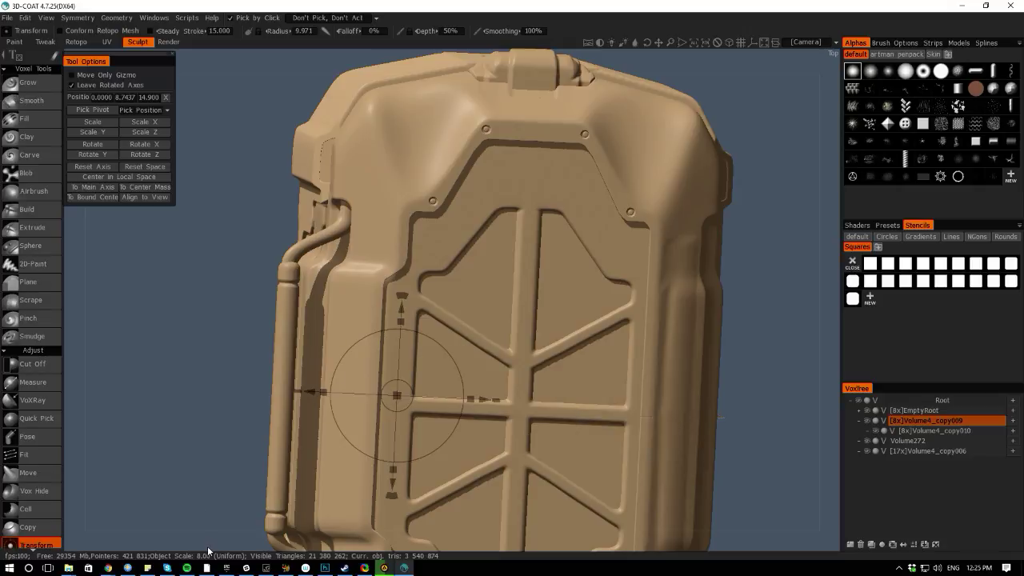
drag(207, 549, 296, 419)
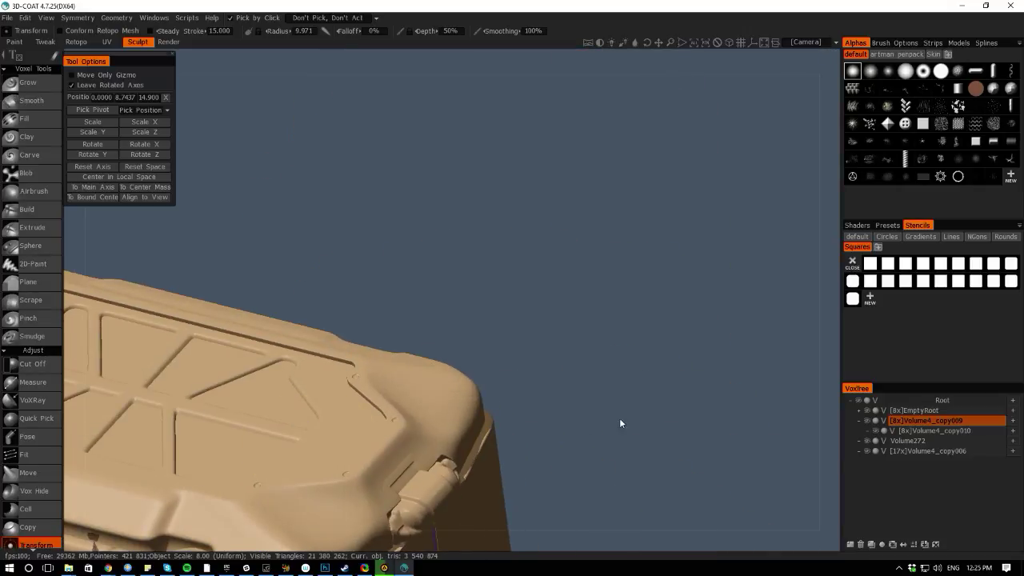
Examine the split inset panel in the body's side corner block beside the lid handle, ending with a close top view
middle_drag(620, 418, 796, 211)
right_drag(738, 231, 549, 413)
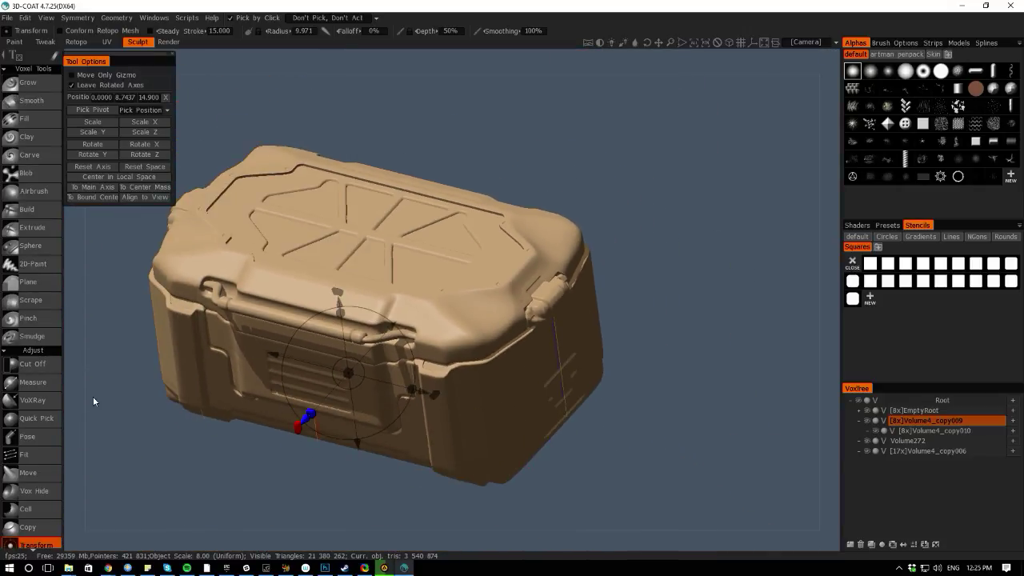
middle_drag(93, 396, 552, 400)
right_drag(552, 400, 619, 509)
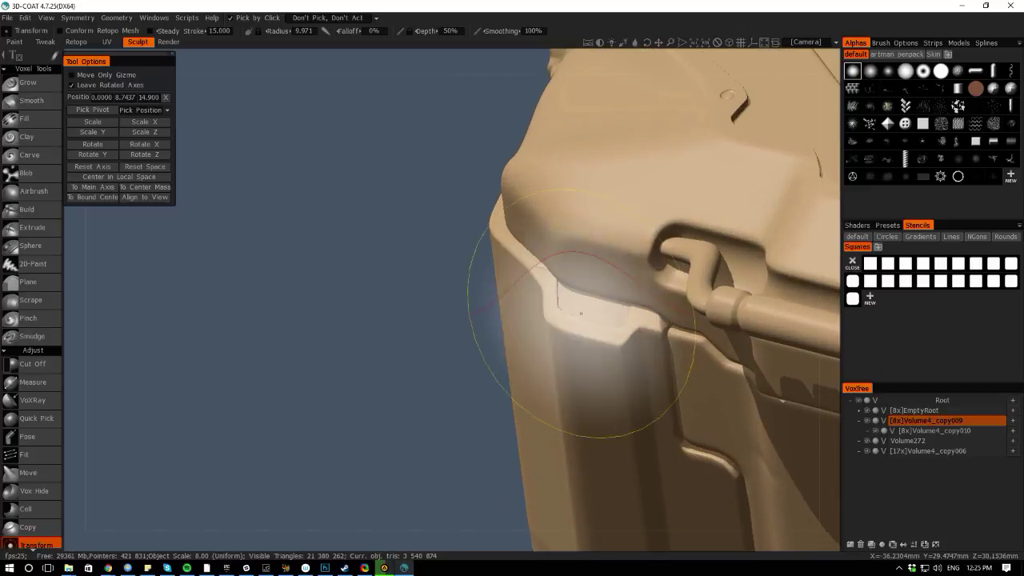
middle_drag(311, 315, 186, 312)
mouse_move(186, 317)
mouse_down()
mouse_move(85, 307)
mouse_move(372, 364)
mouse_up()
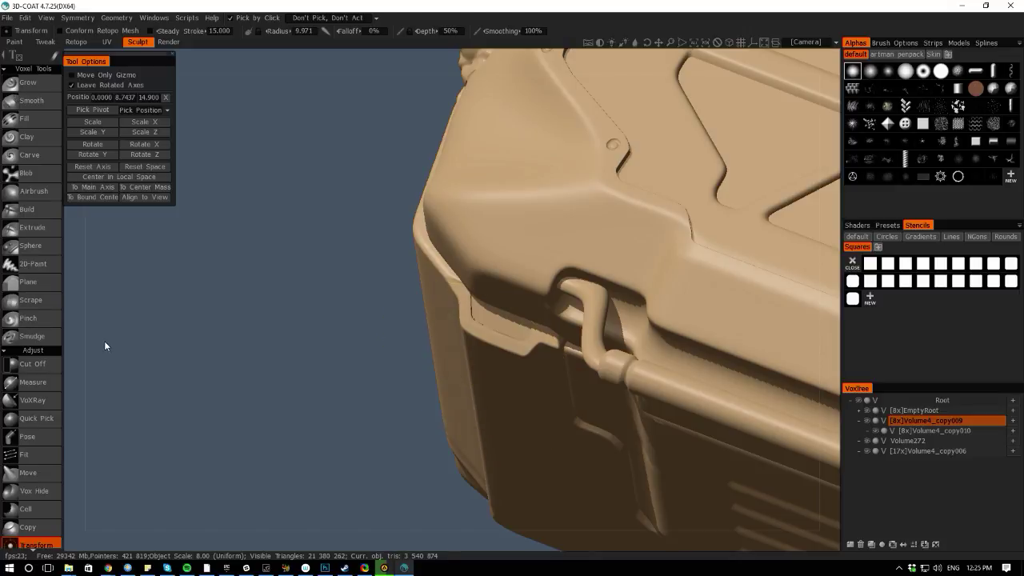
drag(79, 332, 319, 371)
right_drag(359, 343, 78, 271)
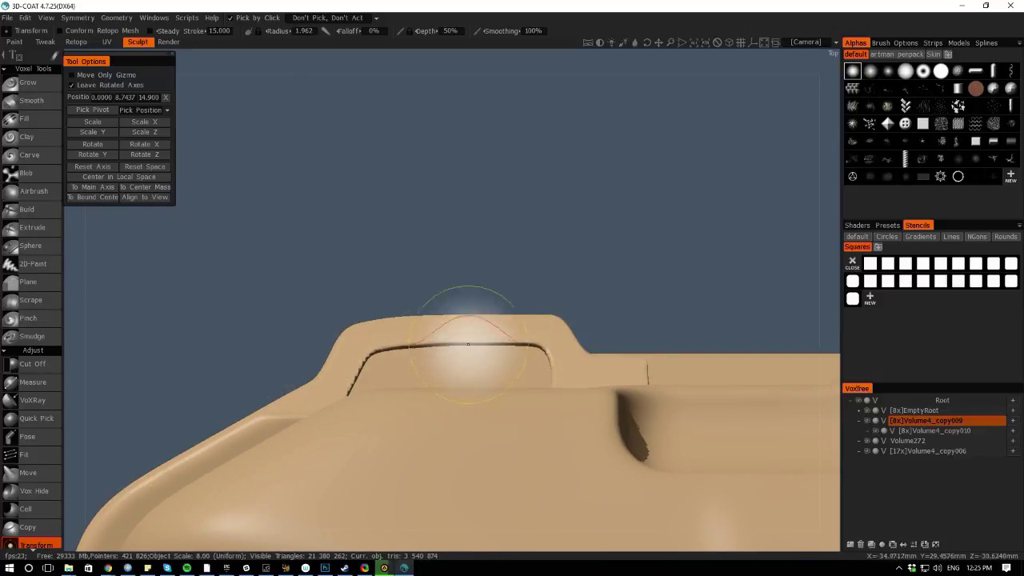
Trim the body around the corner block's inset panel with Cut Off, following the panel's sloped, long and rounded edges from the top view
key(space)
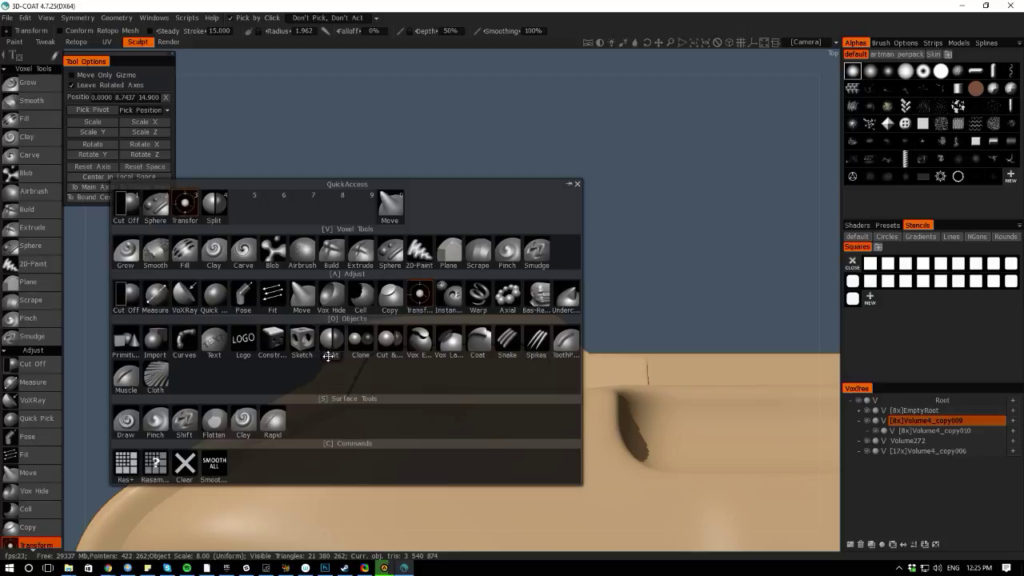
click(126, 296)
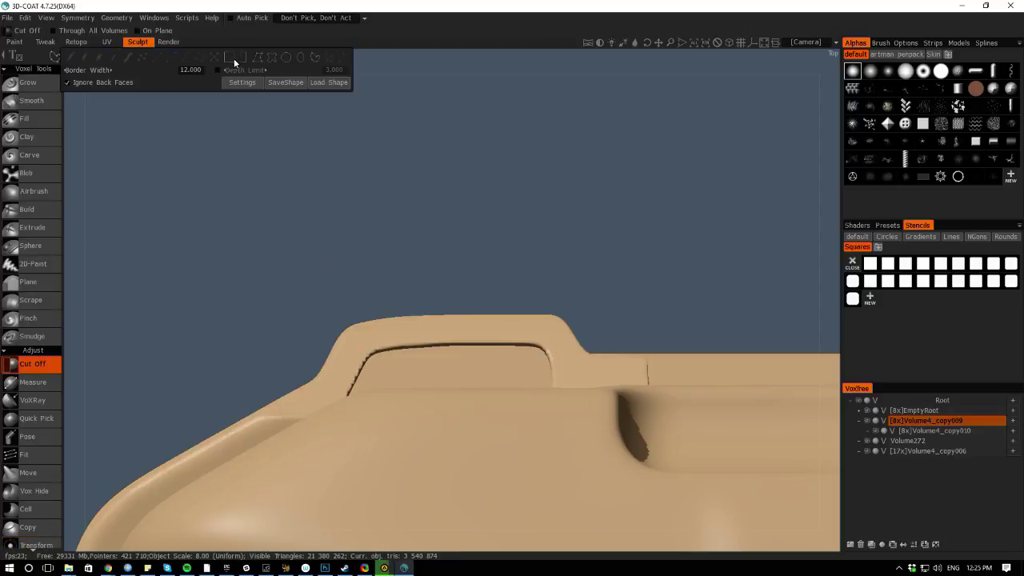
click(256, 57)
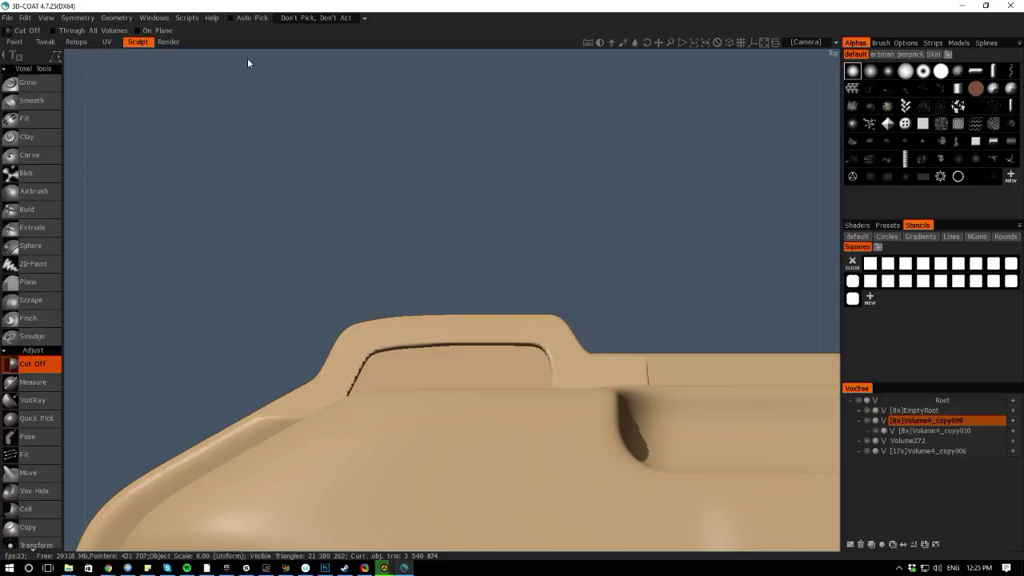
mouse_move(85, 56)
key(e)
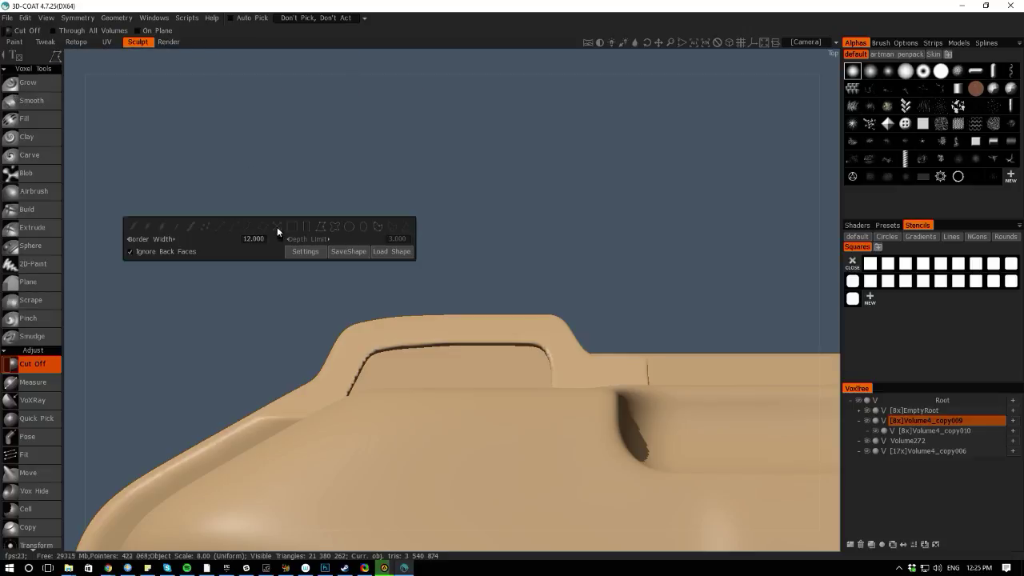
click(280, 238)
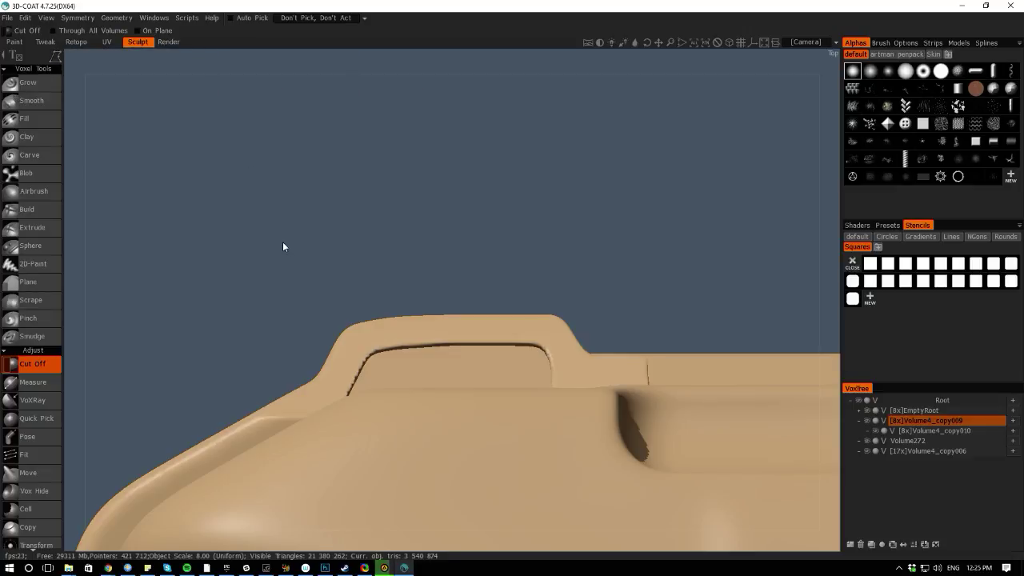
key(space)
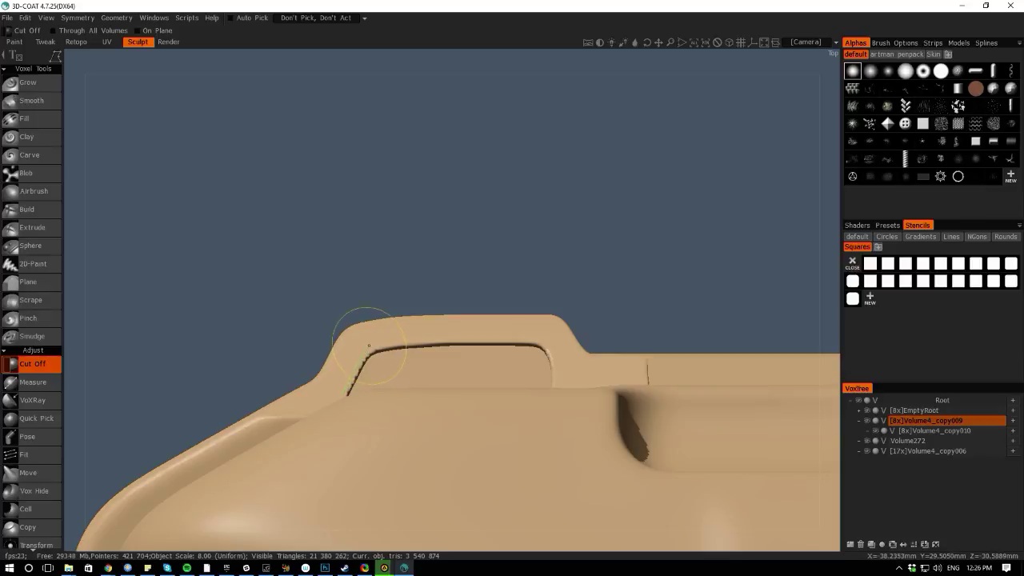
mouse_move(376, 344)
mouse_down()
mouse_move(528, 336)
mouse_move(484, 342)
mouse_move(534, 342)
mouse_move(553, 353)
mouse_up()
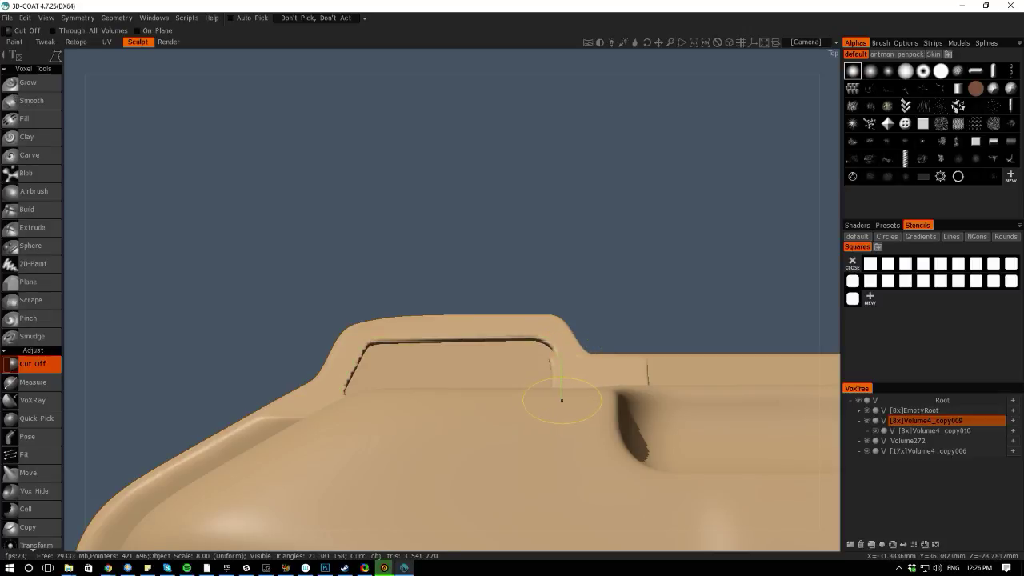
key(ctrl+z)
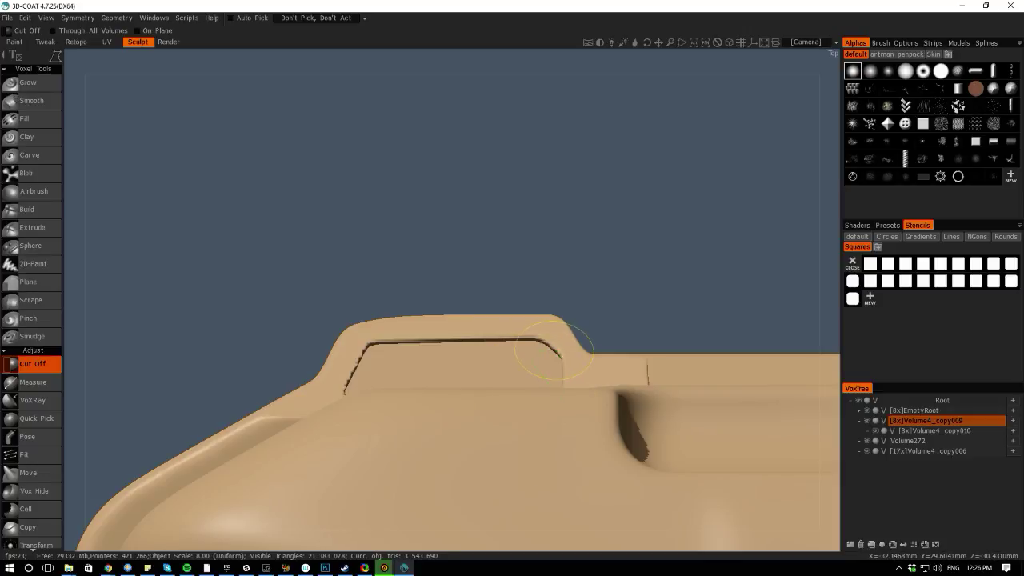
Inspect the trimmed corner block and lid from above, the whole case from the back, and its end face
right_drag(95, 192, 111, 343)
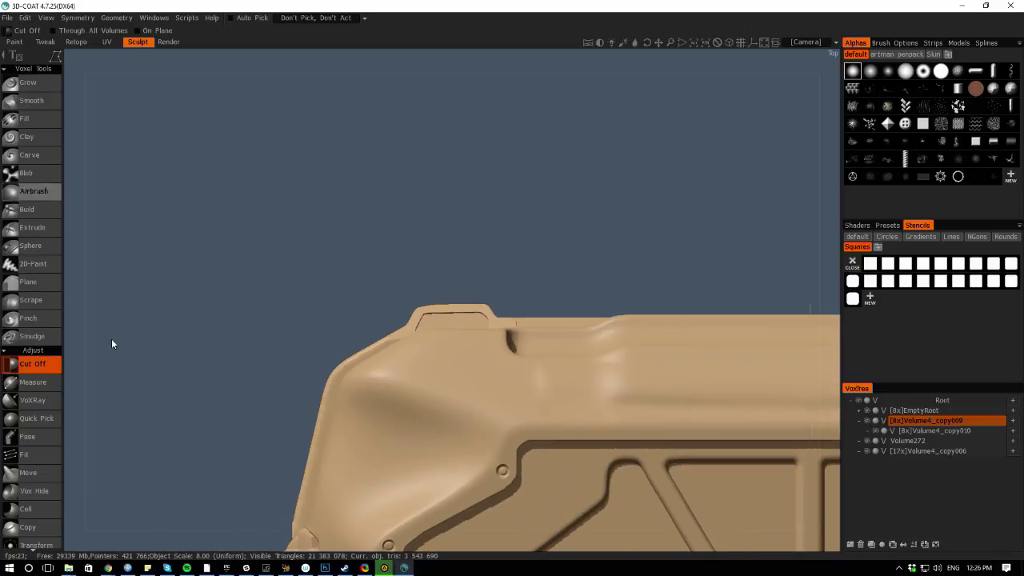
drag(75, 366, 234, 179)
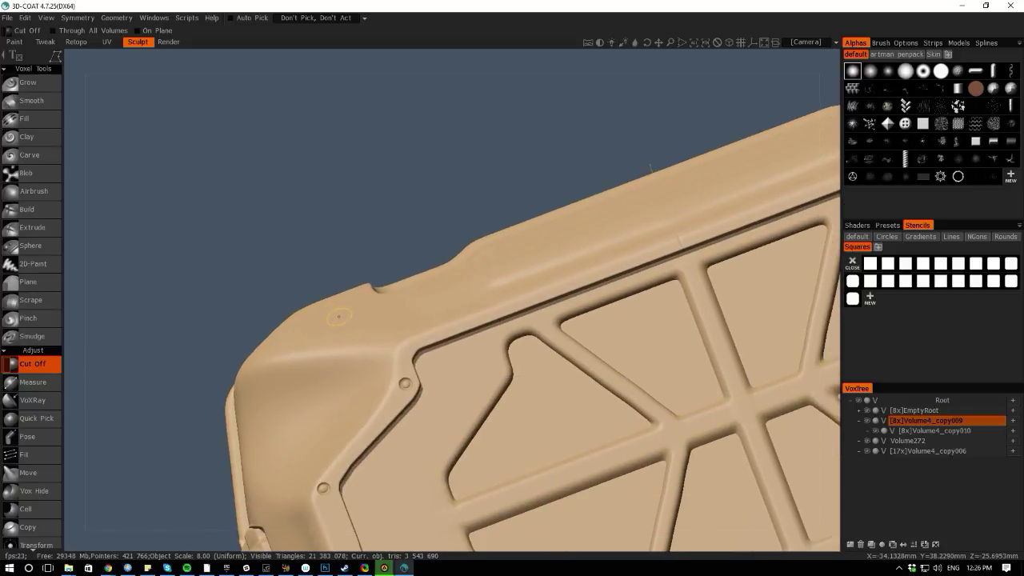
drag(171, 312, 393, 403)
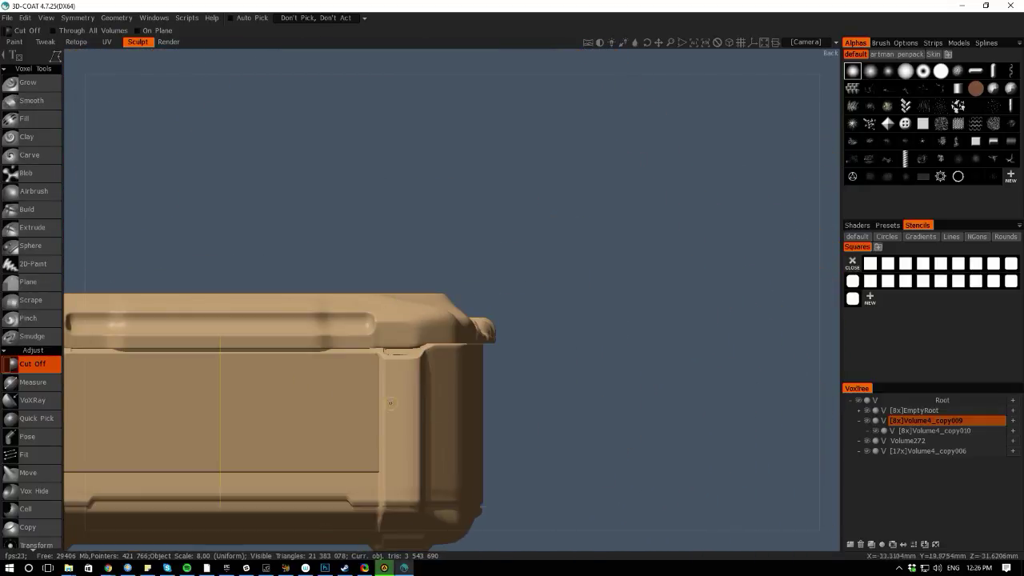
scroll(523, 388, down, 5)
key(KP_5)
scroll(225, 306, up, 4)
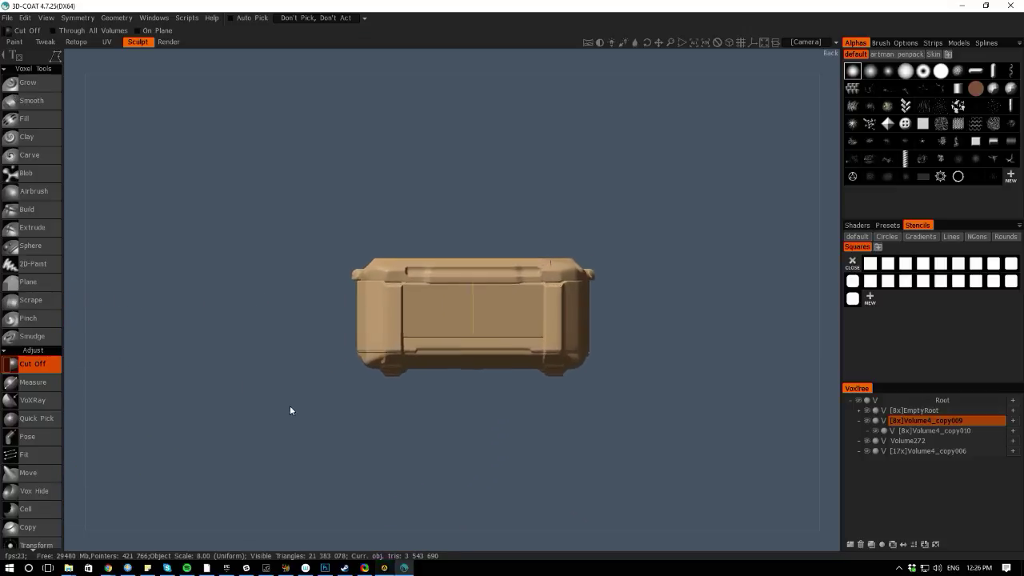
drag(225, 306, 113, 361)
key(KP_8)
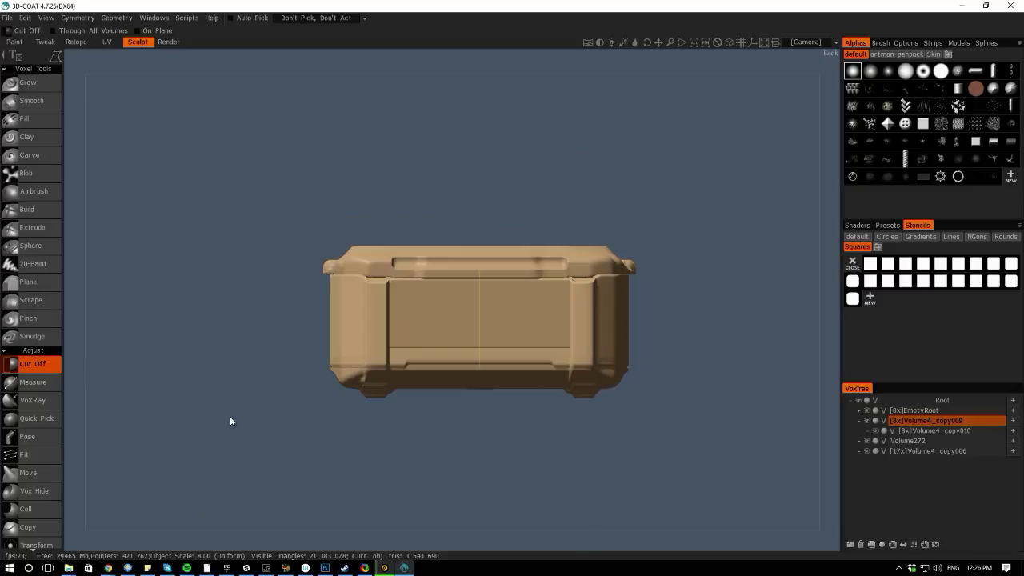
middle_drag(347, 463, 306, 430)
right_drag(396, 477, 310, 439)
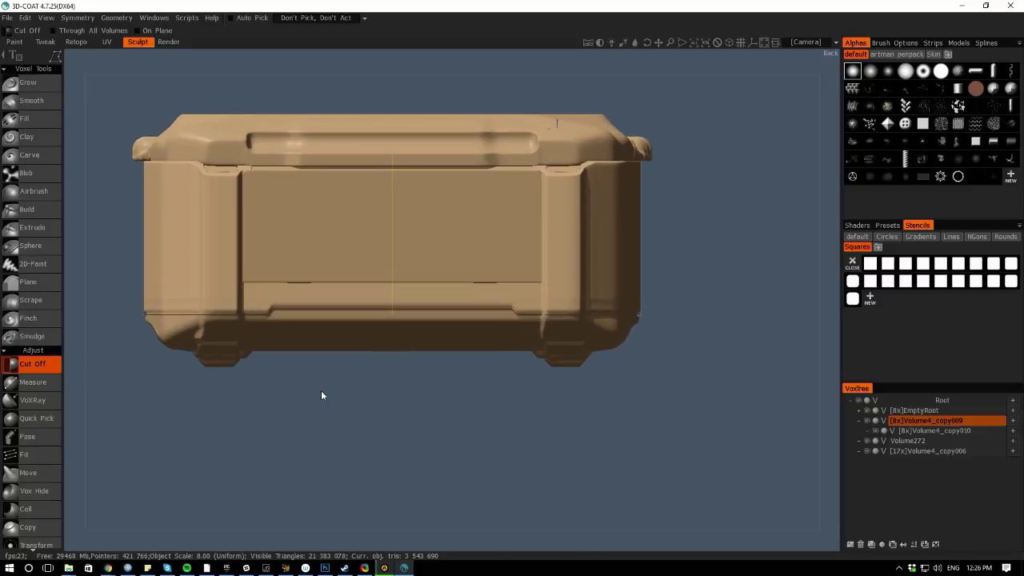
middle_drag(321, 392, 522, 435)
scroll(522, 436, up, 1)
drag(94, 335, 349, 313)
drag(468, 195, 256, 59)
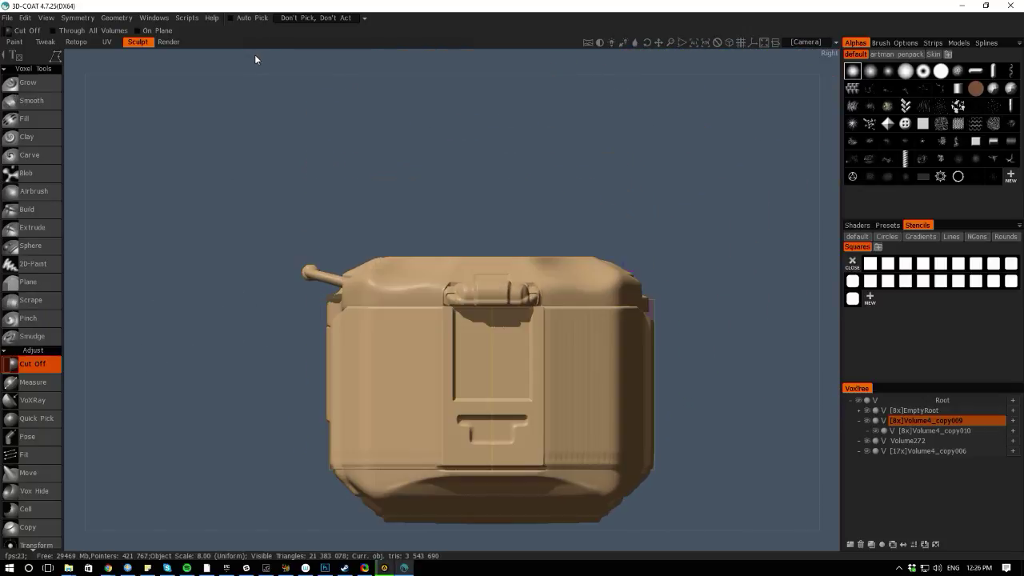
Select mirrored L-shaped areas around the lower corners of the T-shaped recess on the end panel with the Pose tool
middle_drag(185, 412, 152, 243)
right_drag(152, 243, 305, 348)
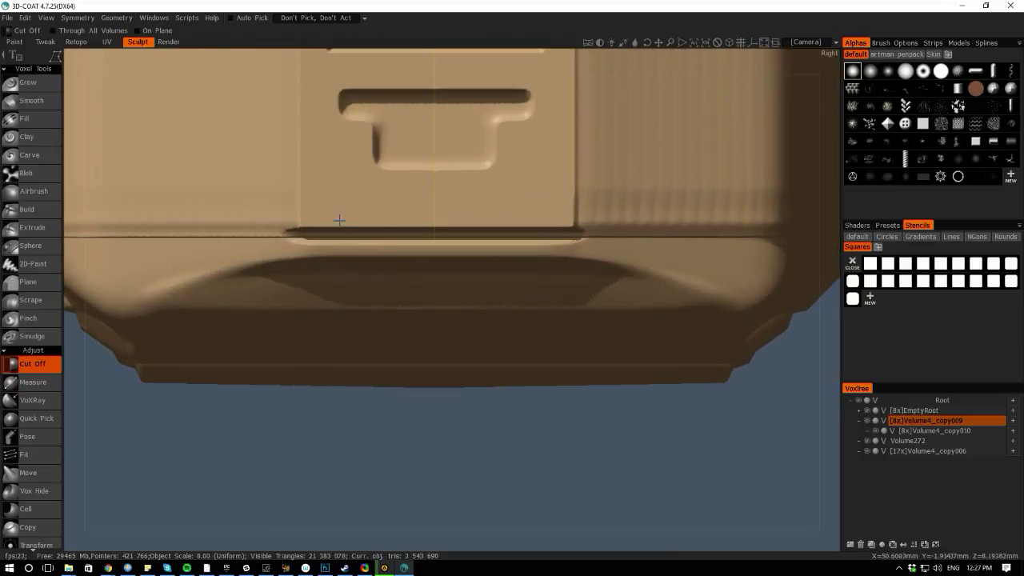
alt+middle_drag(347, 334, 366, 404)
alt+right_drag(367, 403, 378, 416)
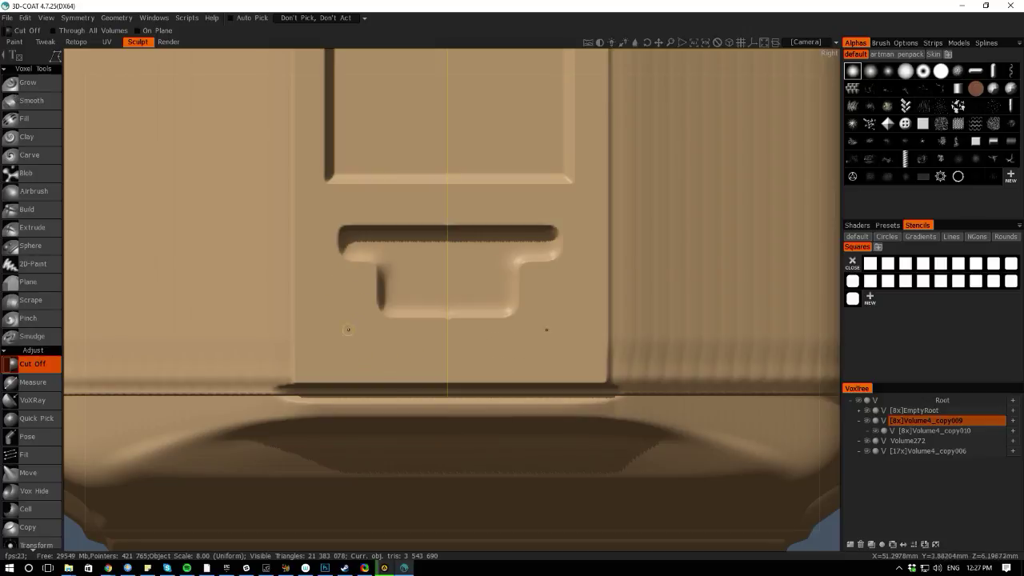
key(space)
click(220, 253)
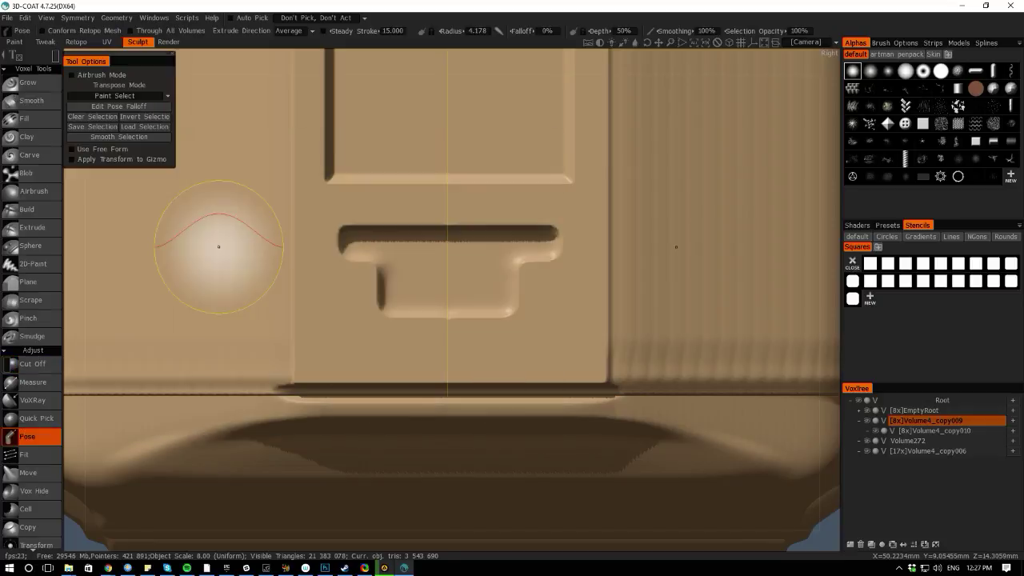
scroll(282, 249, down, 8)
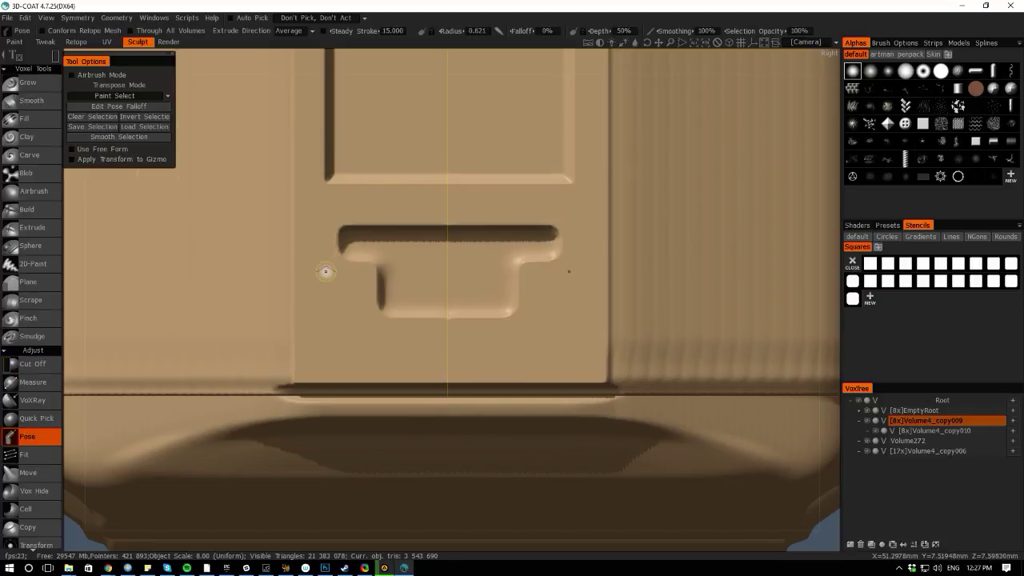
mouse_move(55, 57)
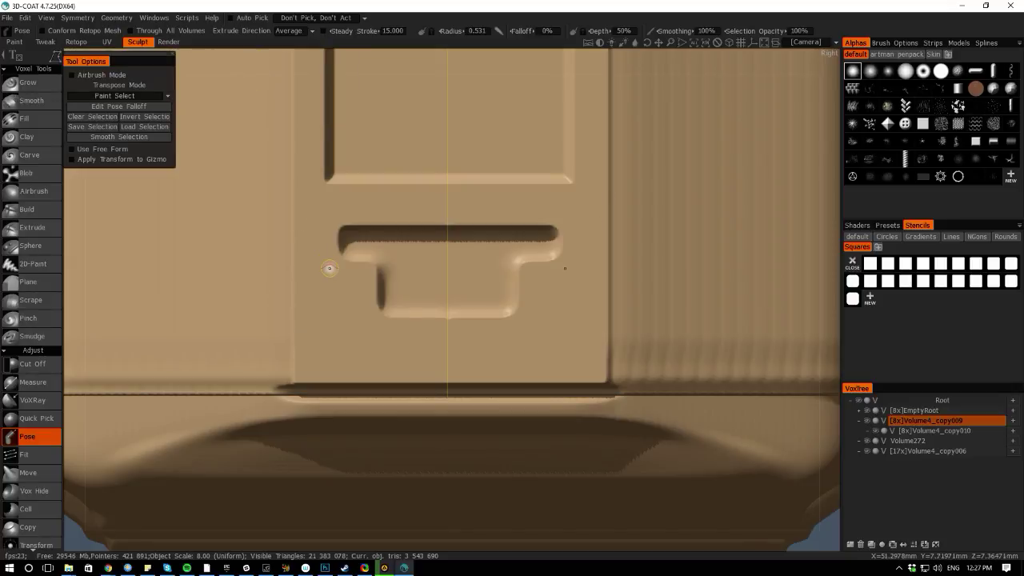
mouse_move(327, 269)
mouse_down()
mouse_move(327, 358)
mouse_move(336, 369)
mouse_move(414, 368)
mouse_move(429, 335)
mouse_move(387, 334)
mouse_move(418, 334)
mouse_up()
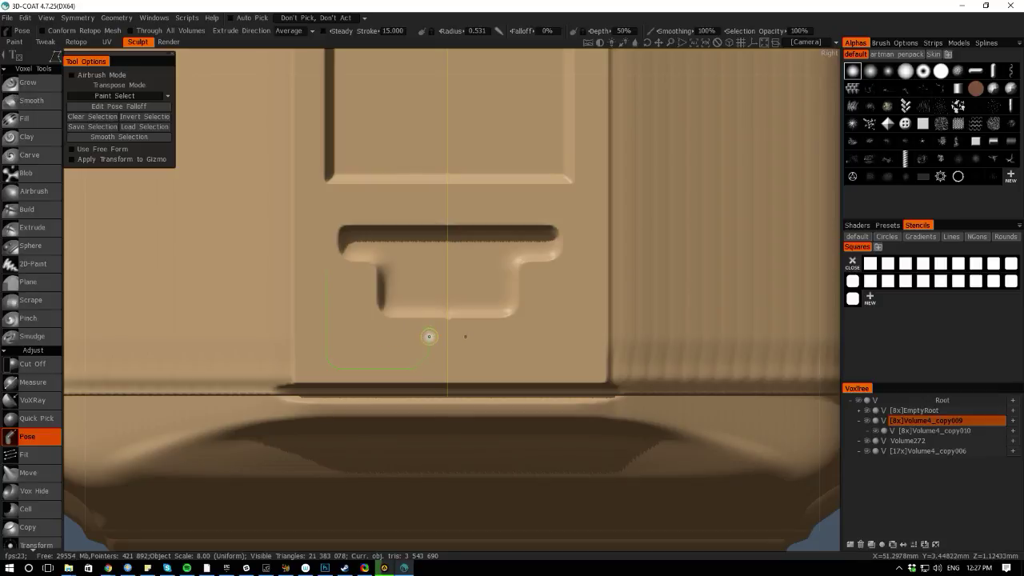
mouse_move(425, 336)
mouse_down()
mouse_move(365, 332)
mouse_move(384, 335)
mouse_move(361, 313)
mouse_move(359, 281)
mouse_move(327, 269)
mouse_up()
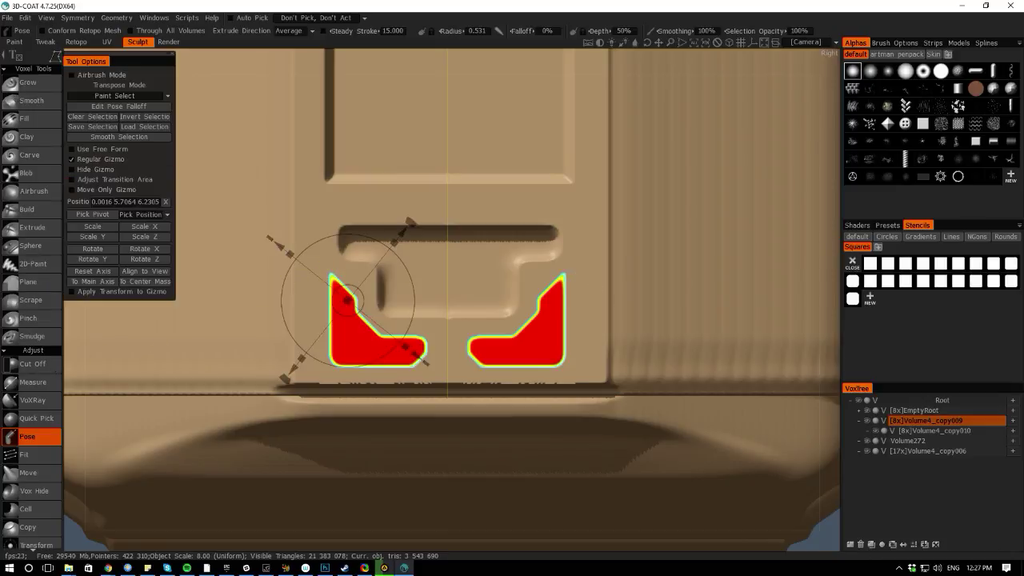
Reset the Pose gizmo's axes and shift the gizmo lengthwise to X 59.205, at the selected areas on the end panel
click(90, 272)
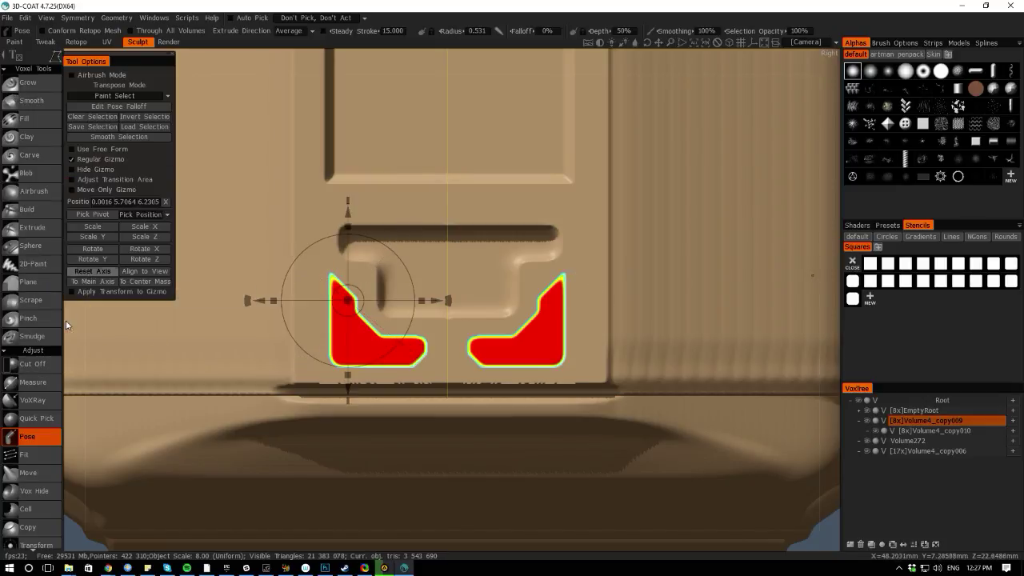
drag(72, 351, 113, 367)
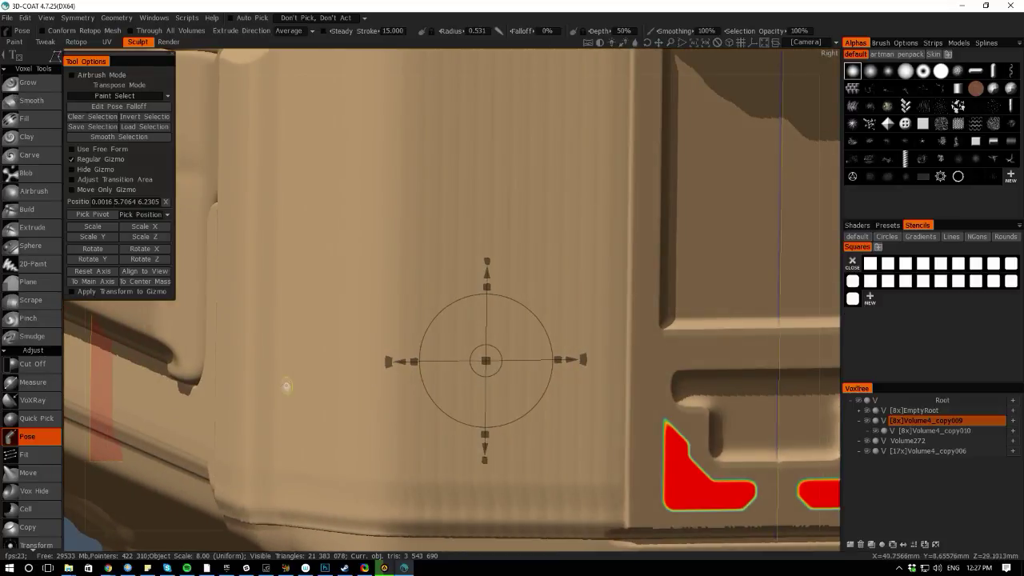
alt+right_drag(518, 461, 97, 365)
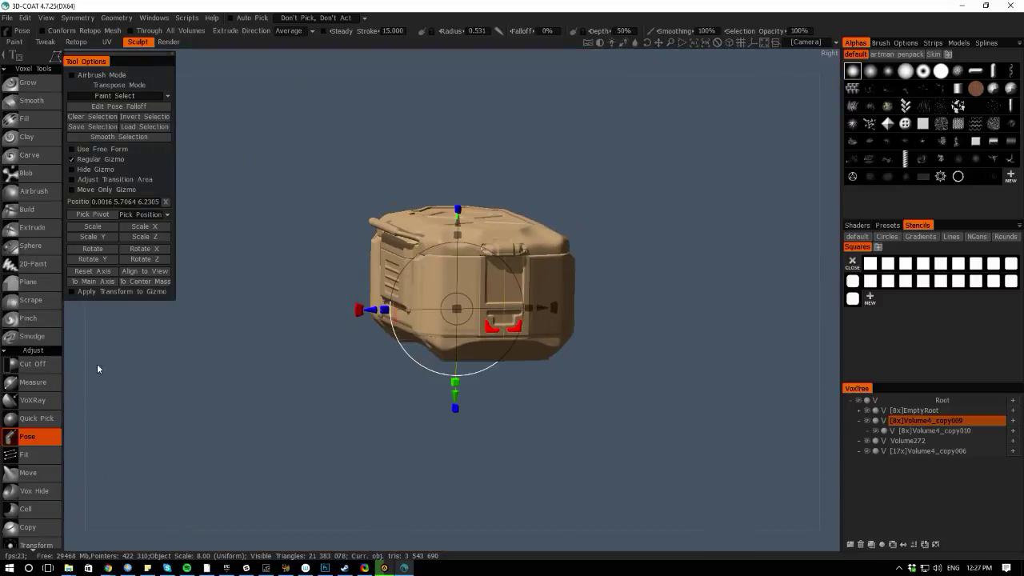
middle_drag(83, 381, 325, 424)
right_drag(325, 423, 479, 471)
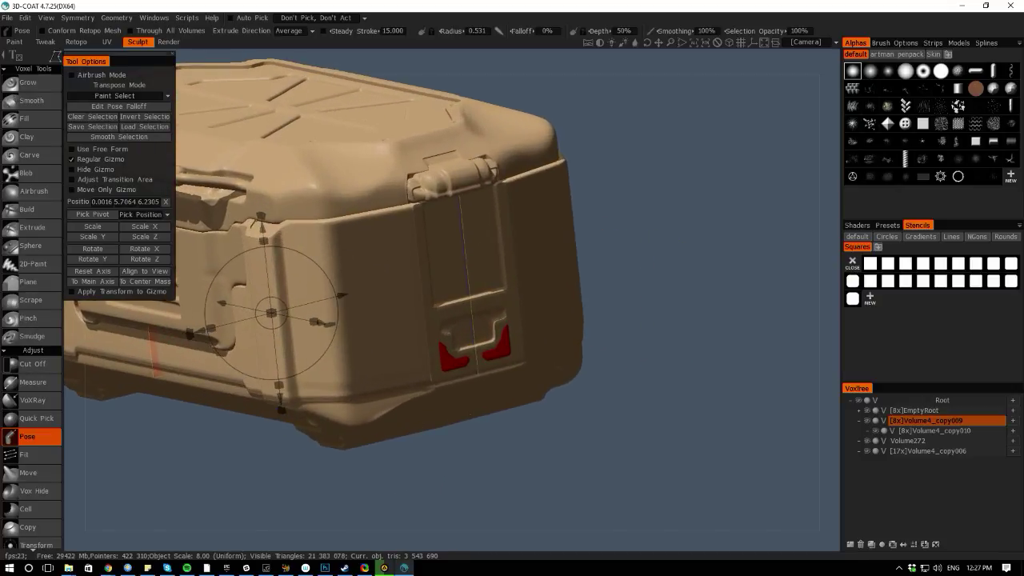
middle_drag(474, 453, 480, 456)
right_drag(480, 456, 510, 456)
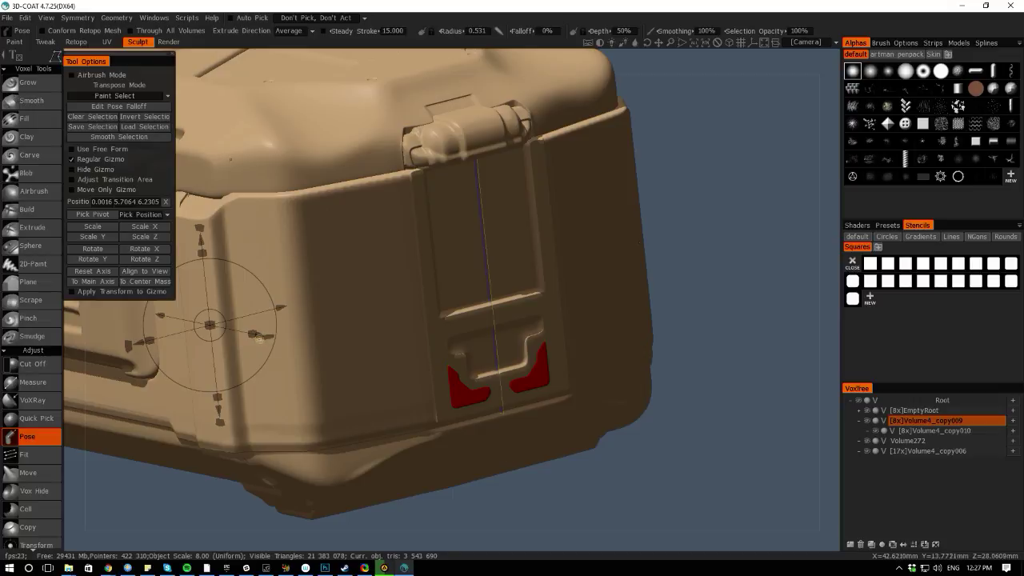
drag(258, 334, 546, 404)
Check the selected L-shaped areas and the gizmo from both ends of the case and close up on the end panel
right_drag(598, 456, 400, 383)
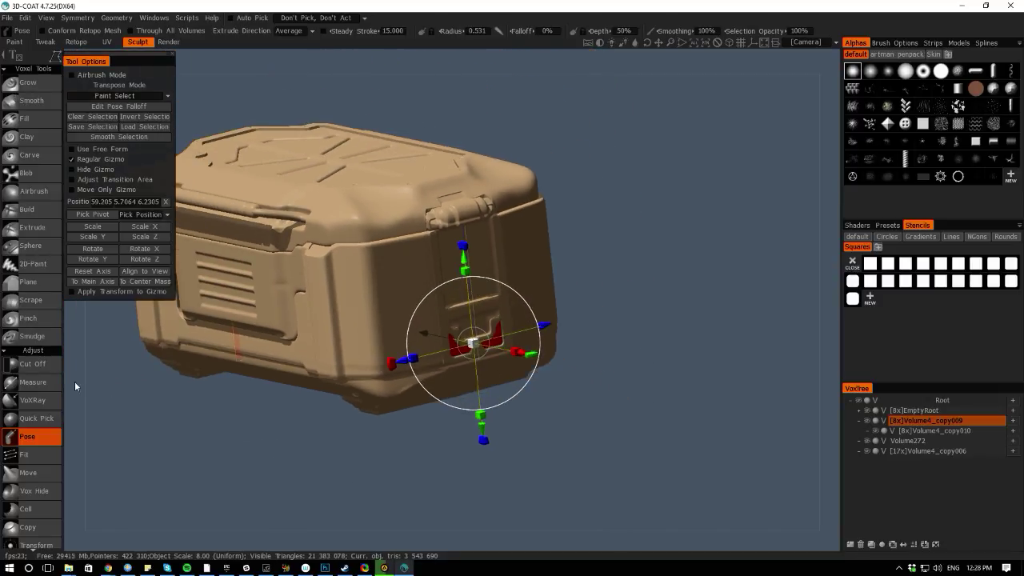
middle_drag(125, 382, 284, 412)
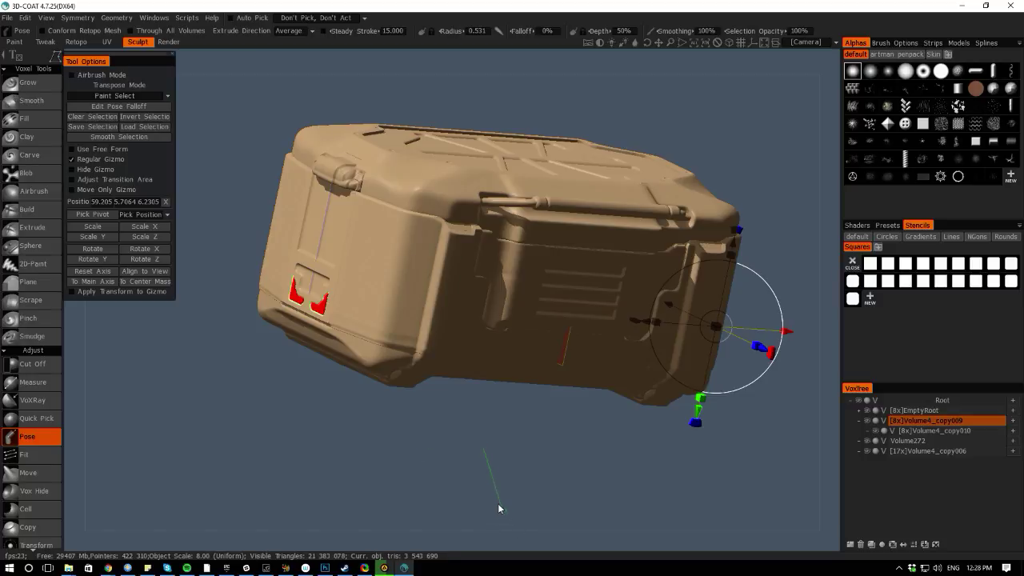
drag(468, 533, 296, 524)
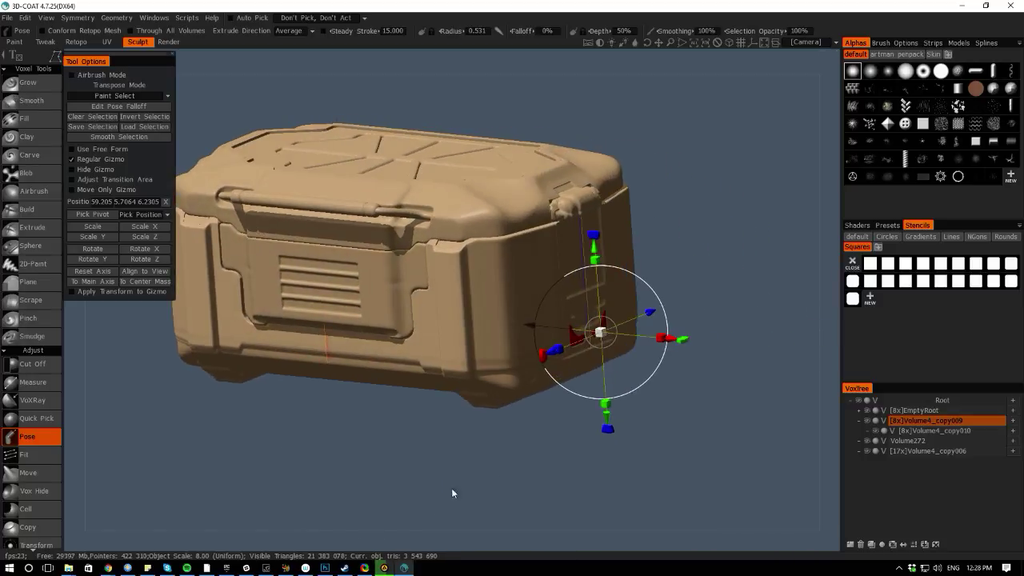
middle_drag(395, 433, 208, 428)
middle_drag(414, 478, 504, 490)
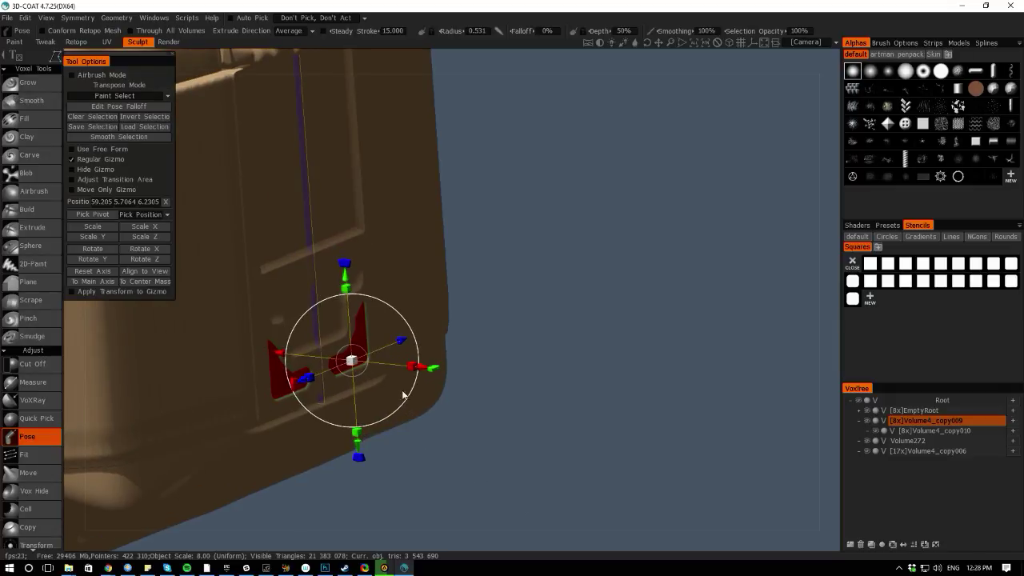
Push the selected L-shaped areas into the end panel to X 59.032 and clear the selection
drag(422, 368, 418, 363)
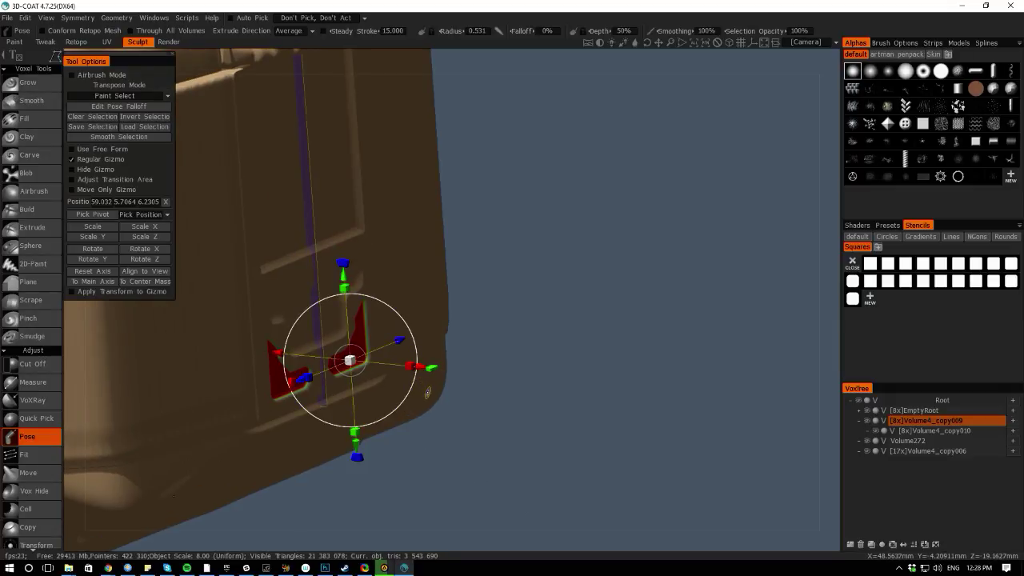
key(ctrl+d)
right_drag(478, 481, 82, 401)
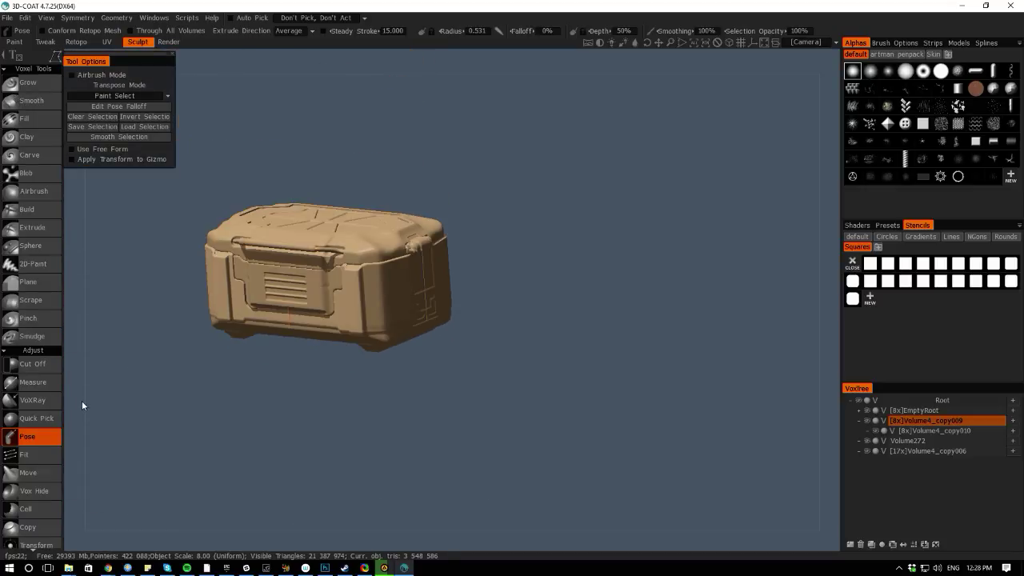
Inspect the recessed L-shaped details on the end panel from the front corner, straight on and from the back corner
drag(82, 401, 172, 400)
middle_drag(376, 423, 535, 448)
right_drag(535, 448, 546, 503)
middle_drag(546, 507, 343, 379)
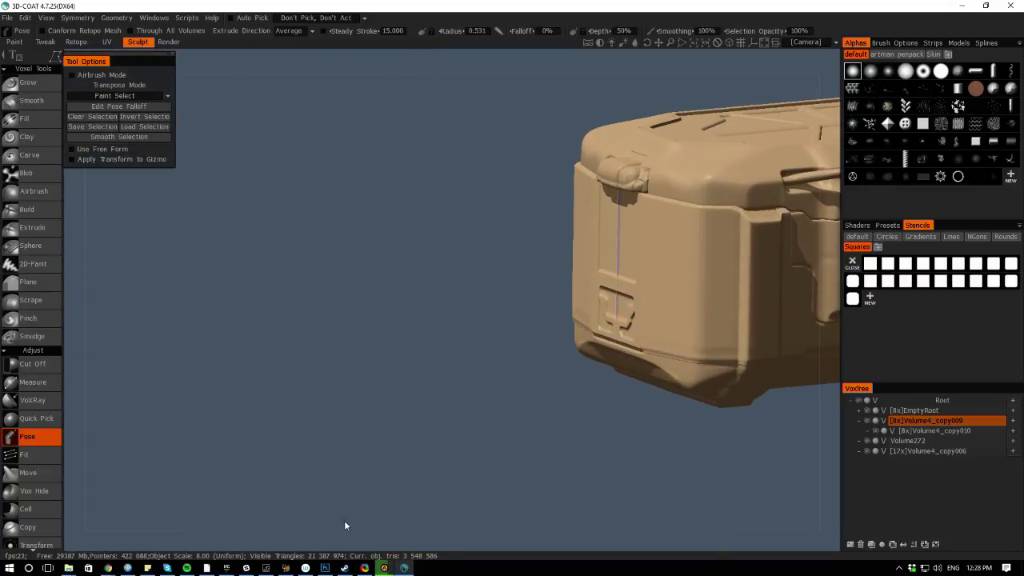
middle_drag(344, 519, 454, 521)
middle_drag(255, 383, 16, 387)
right_drag(258, 424, 360, 479)
scroll(359, 467, down, 5)
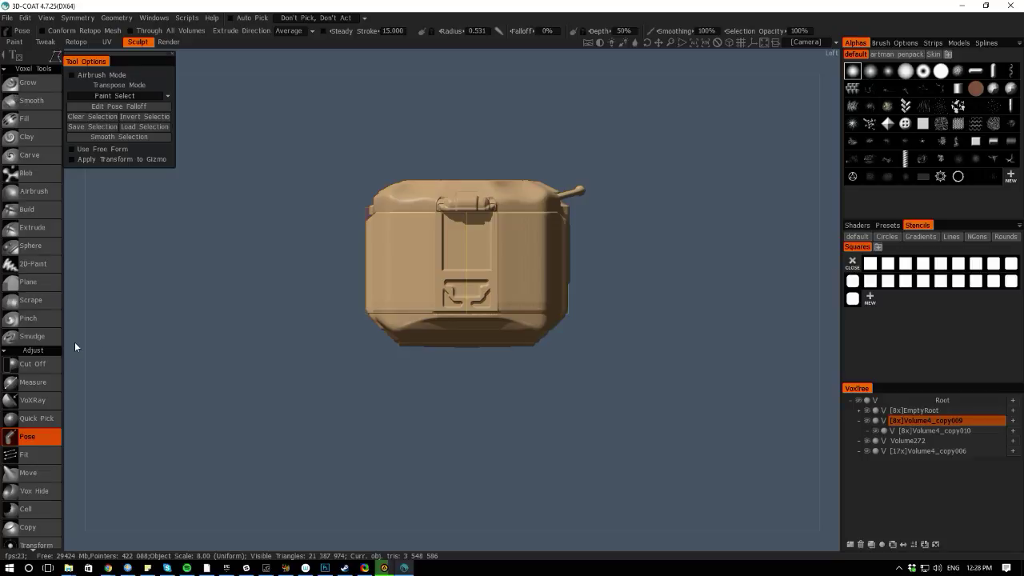
middle_drag(75, 347, 192, 418)
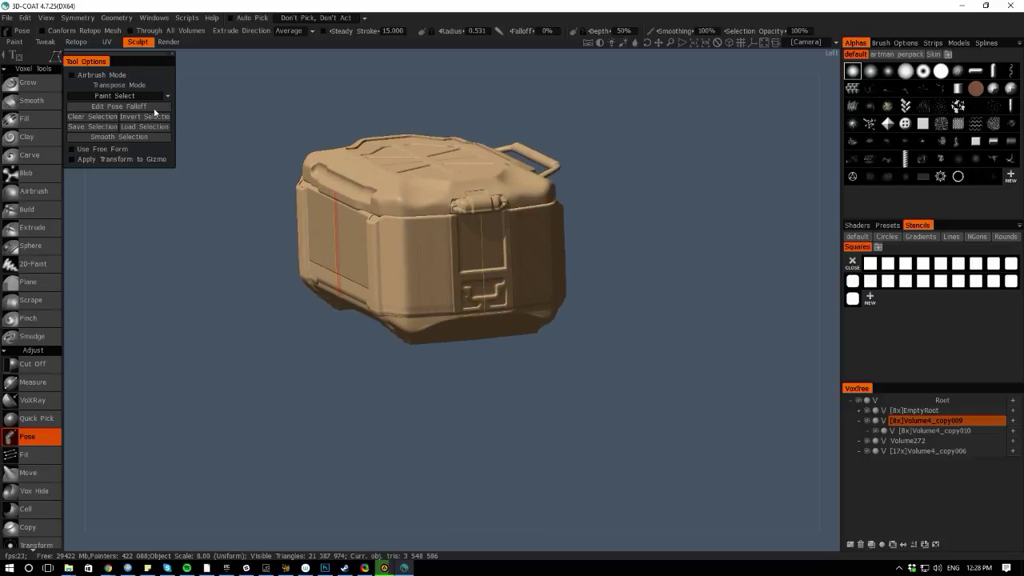
Preview the case in the Render room with the symmetry planes hidden, and examine its back side in the Sculpt room
click(167, 43)
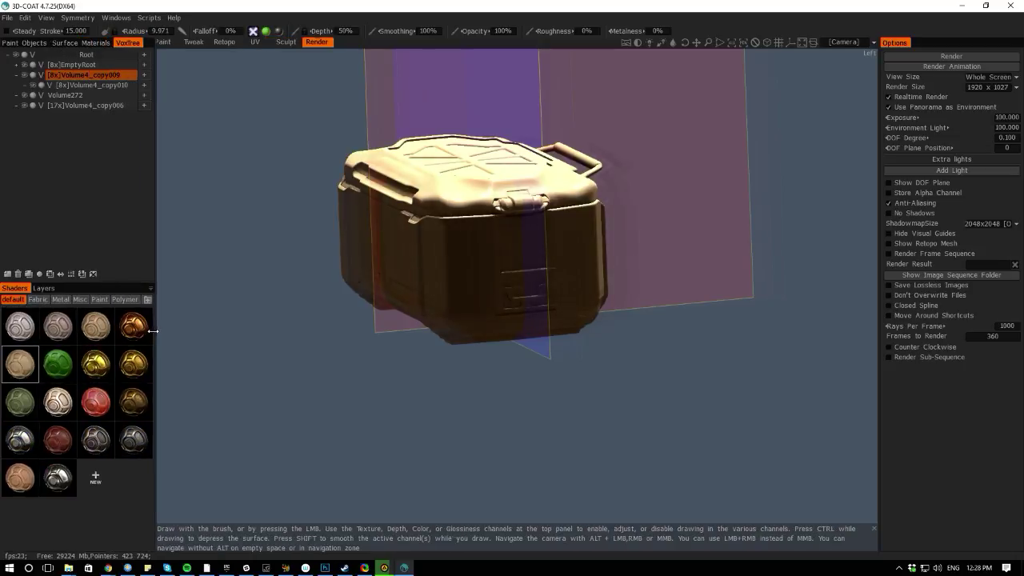
mouse_move(109, 333)
mouse_down()
mouse_move(126, 343)
mouse_move(112, 344)
mouse_move(181, 325)
mouse_move(289, 356)
mouse_up()
middle_drag(289, 360, 179, 385)
mouse_move(120, 439)
middle_down()
mouse_move(261, 443)
mouse_move(345, 464)
middle_up()
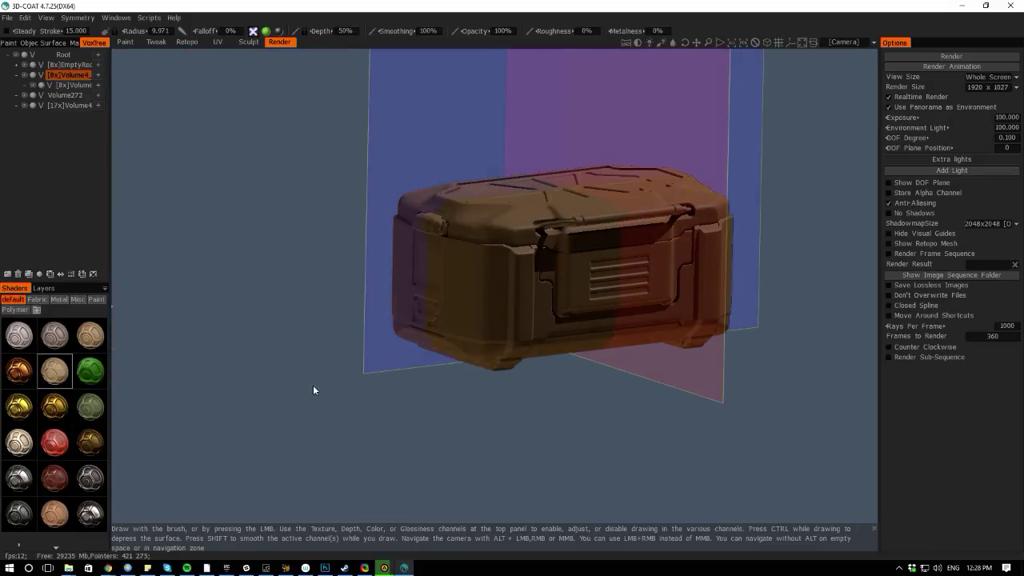
key(s)
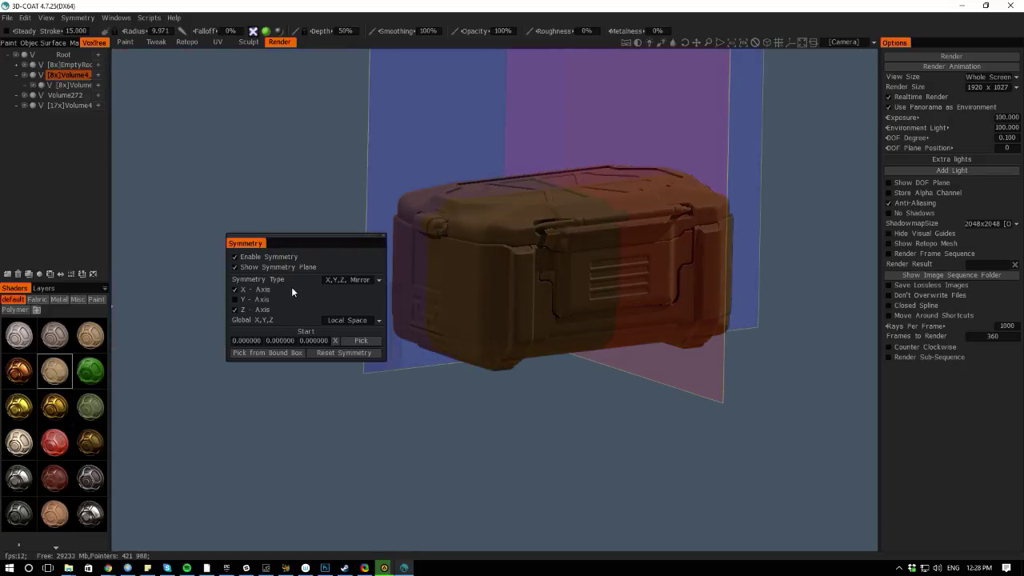
click(235, 267)
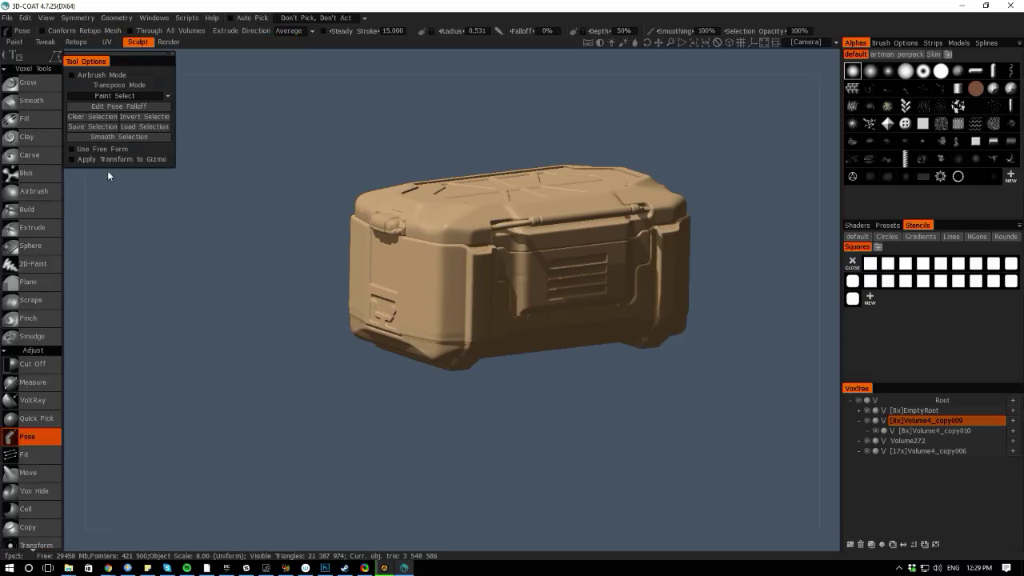
mouse_move(70, 226)
mouse_down()
mouse_move(133, 202)
mouse_move(177, 225)
mouse_move(187, 283)
mouse_move(173, 386)
mouse_move(160, 235)
mouse_move(233, 171)
mouse_move(292, 162)
mouse_move(311, 238)
mouse_up()
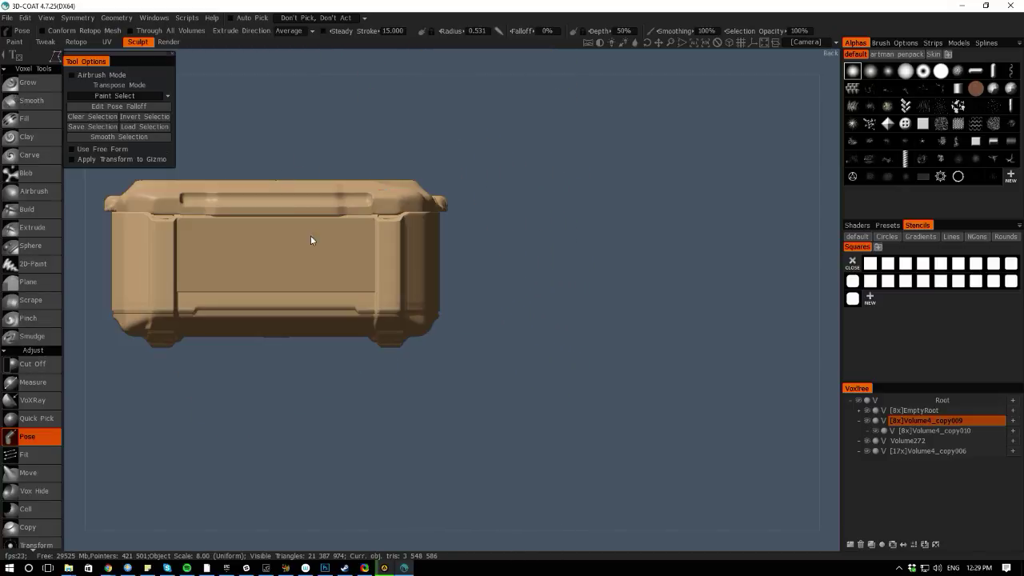
middle_drag(399, 406, 606, 416)
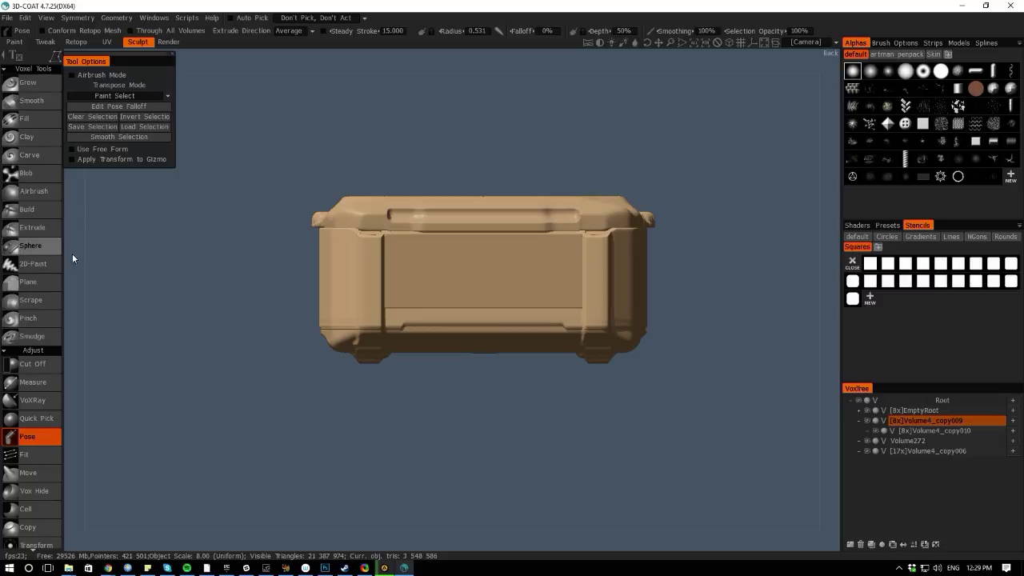
mouse_move(72, 254)
mouse_down()
mouse_move(113, 257)
mouse_move(76, 253)
mouse_up()
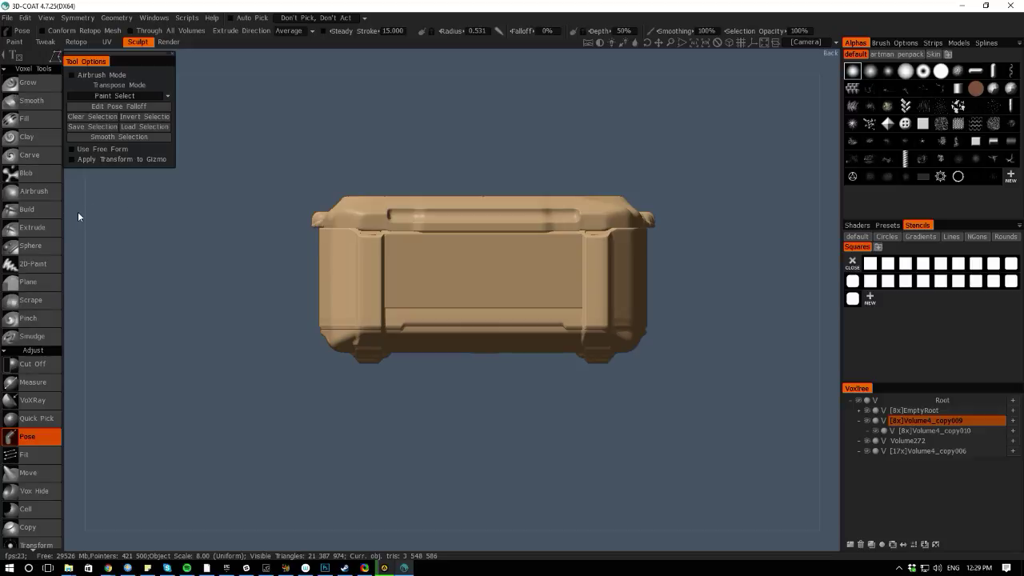
drag(78, 216, 116, 244)
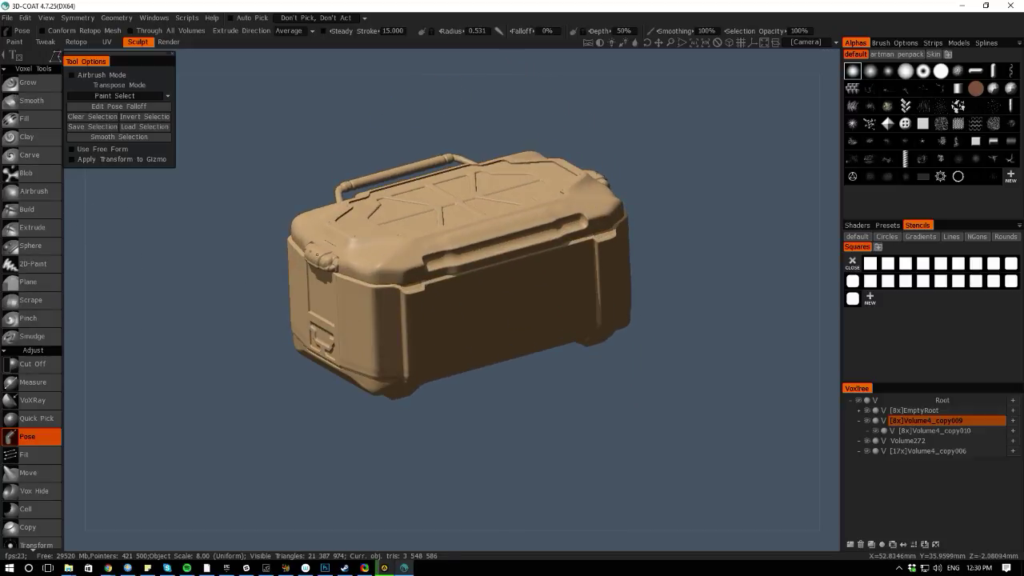
Make the end latch the active volume and ready the Cut Off tool on a close back view of its side profile
key(h)
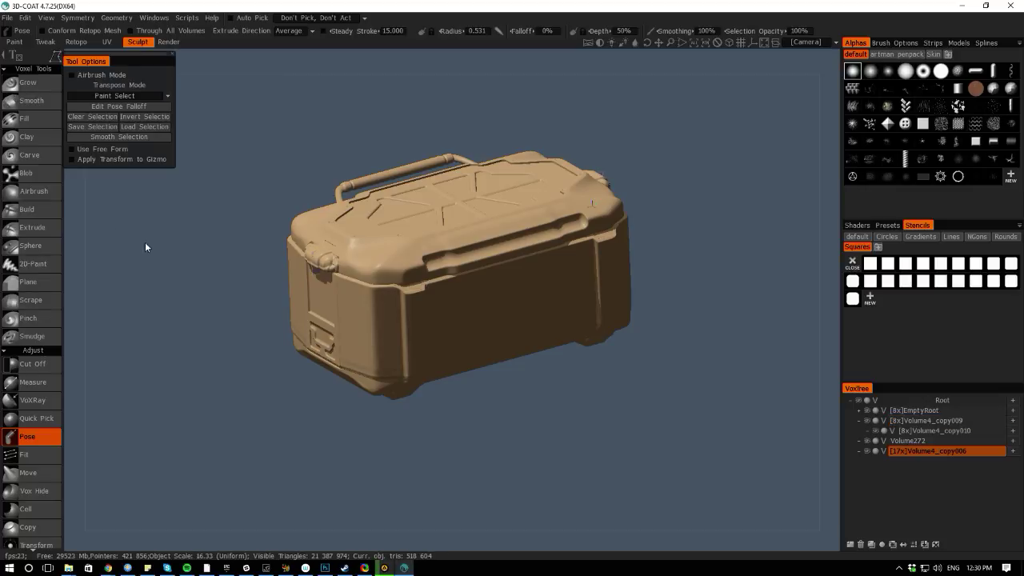
middle_drag(144, 246, 255, 274)
right_drag(254, 274, 24, 564)
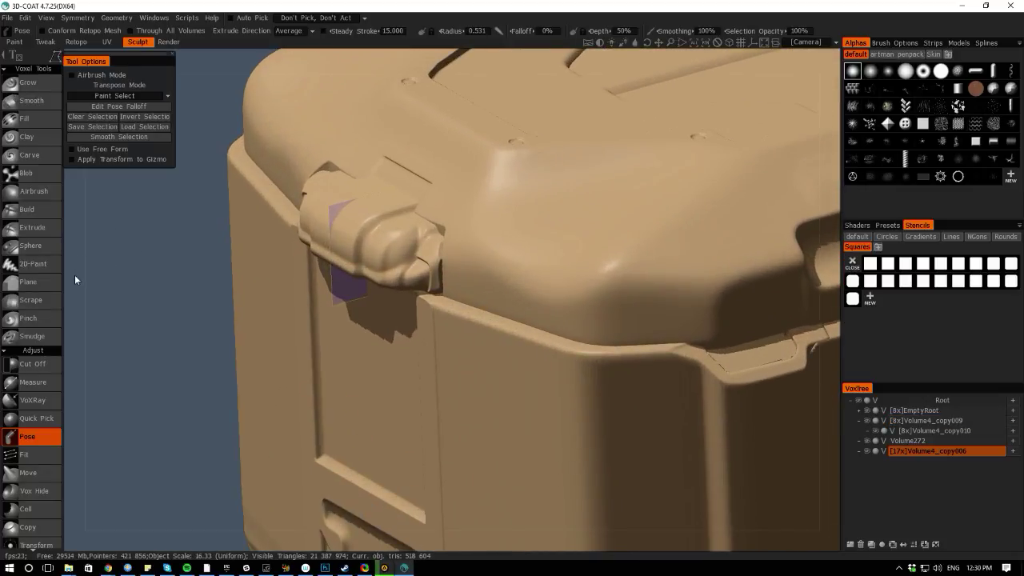
drag(75, 274, 36, 285)
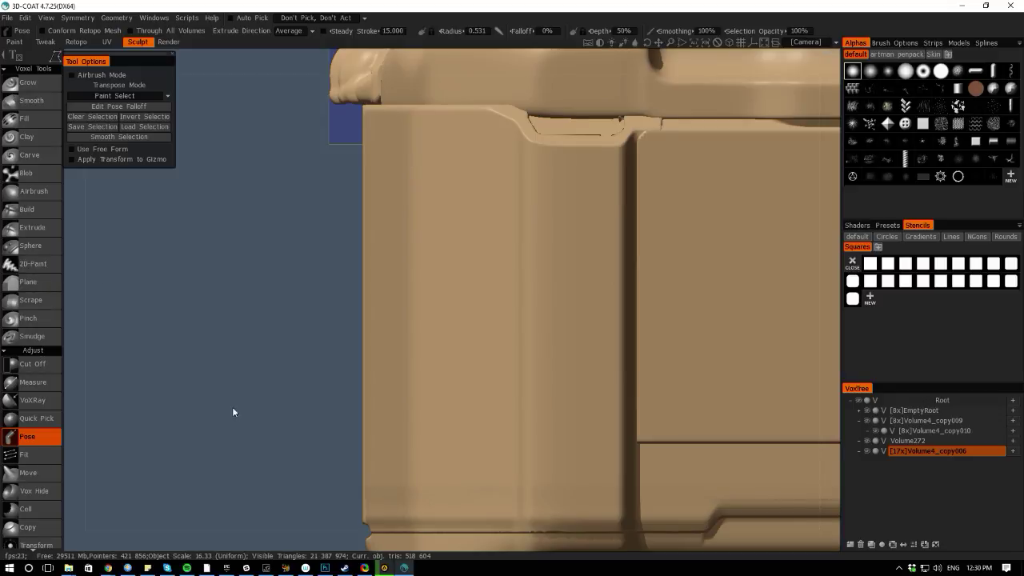
middle_drag(232, 408, 295, 512)
right_drag(295, 512, 344, 542)
middle_drag(255, 280, 289, 445)
right_drag(284, 393, 335, 426)
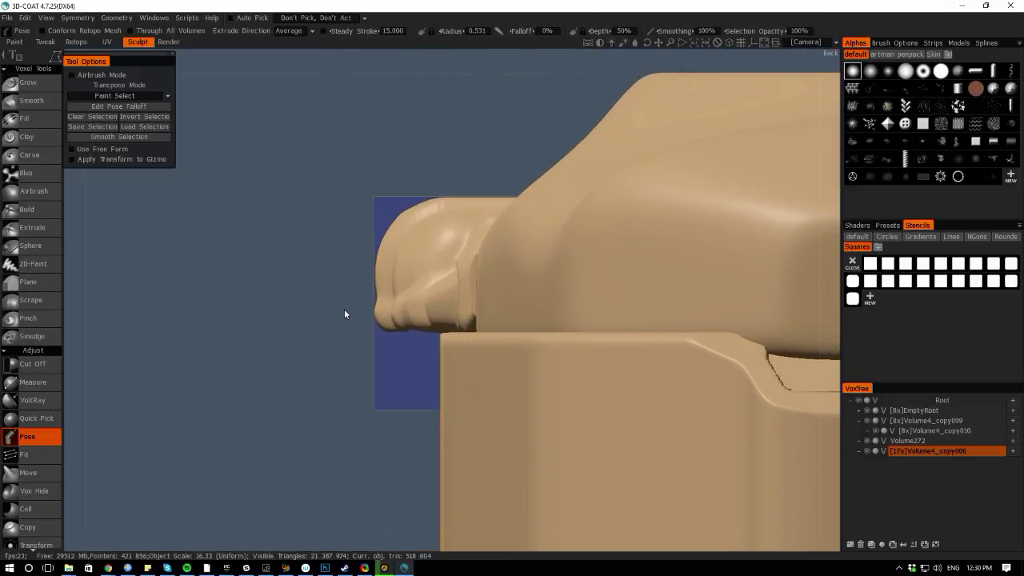
key(space)
click(120, 254)
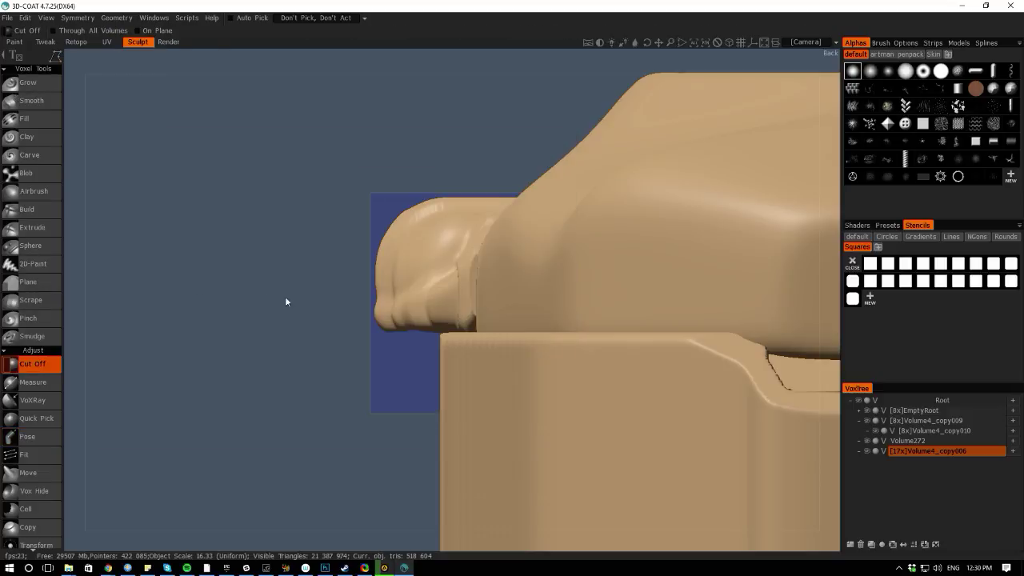
Try to trim the latch's underside with a closed Cut Off outline
click(426, 322)
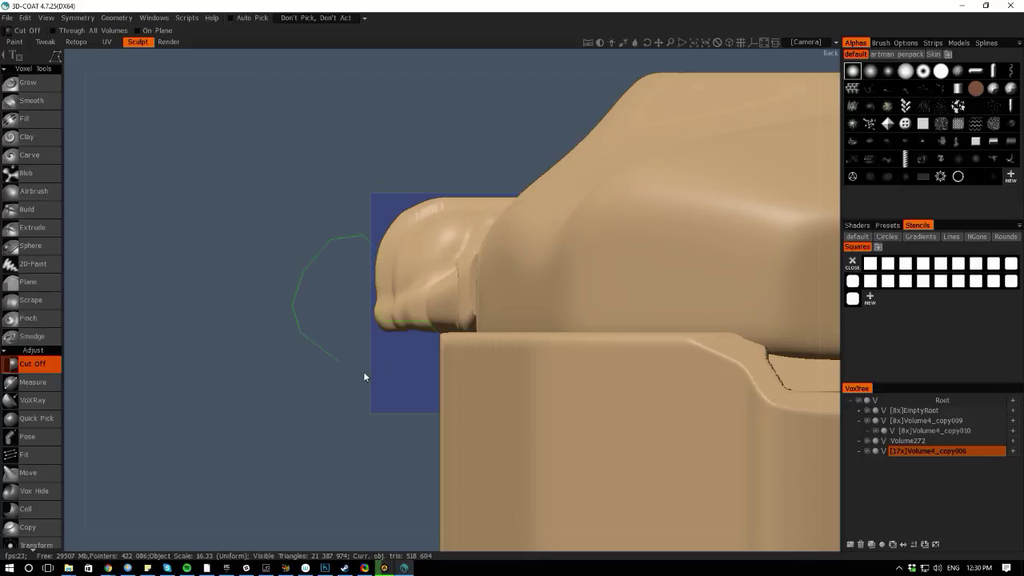
click(437, 333)
drag(76, 255, 104, 276)
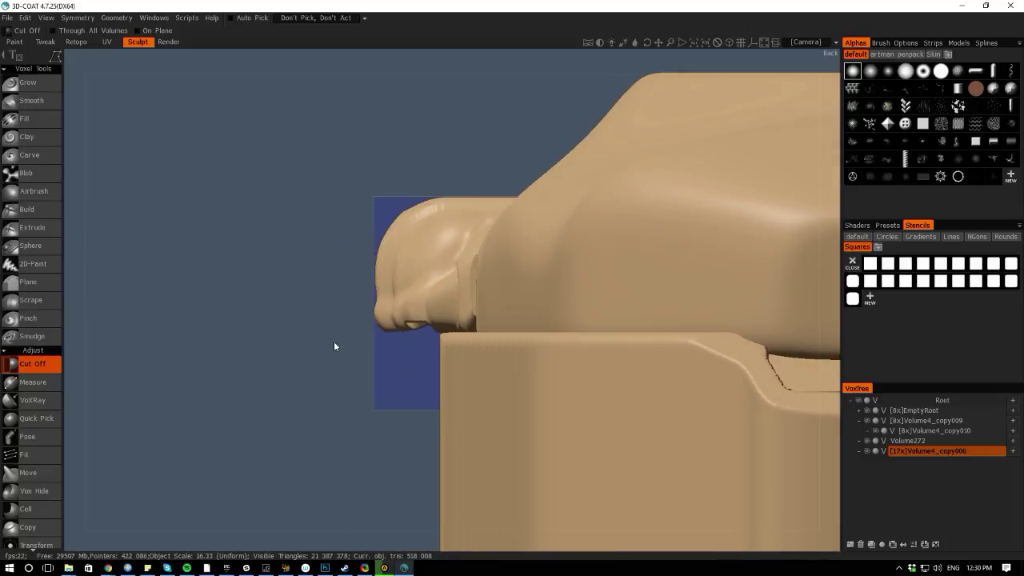
Trim the latch's bulging outer face and underside flat with one closed Cut Off outline around its side profile
click(55, 56)
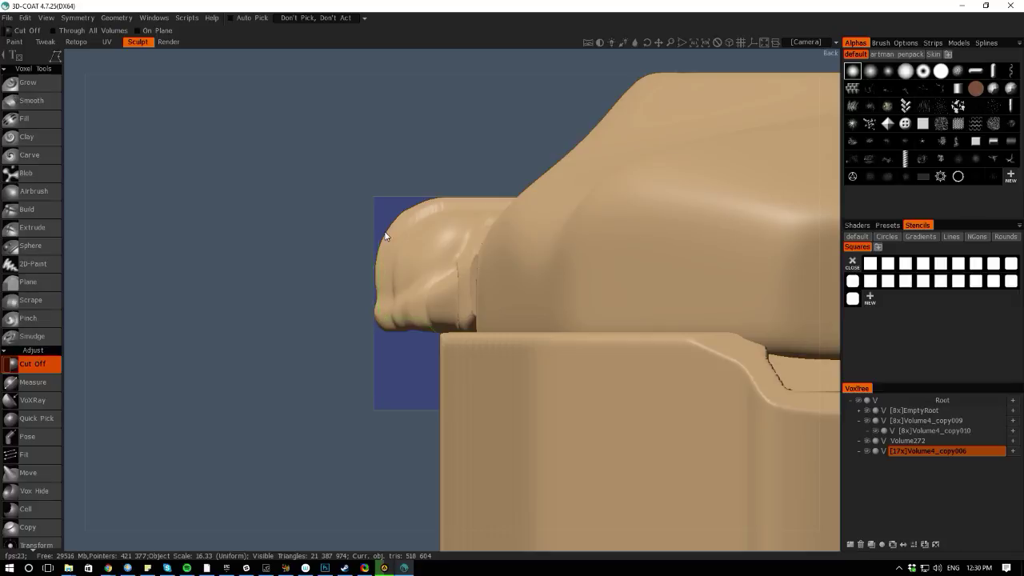
drag(355, 219, 318, 342)
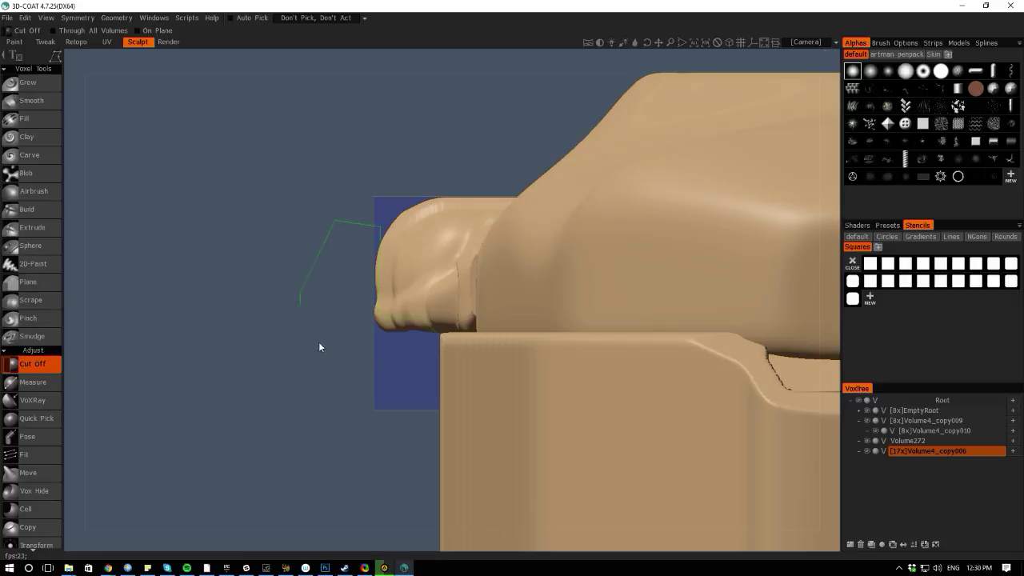
click(437, 332)
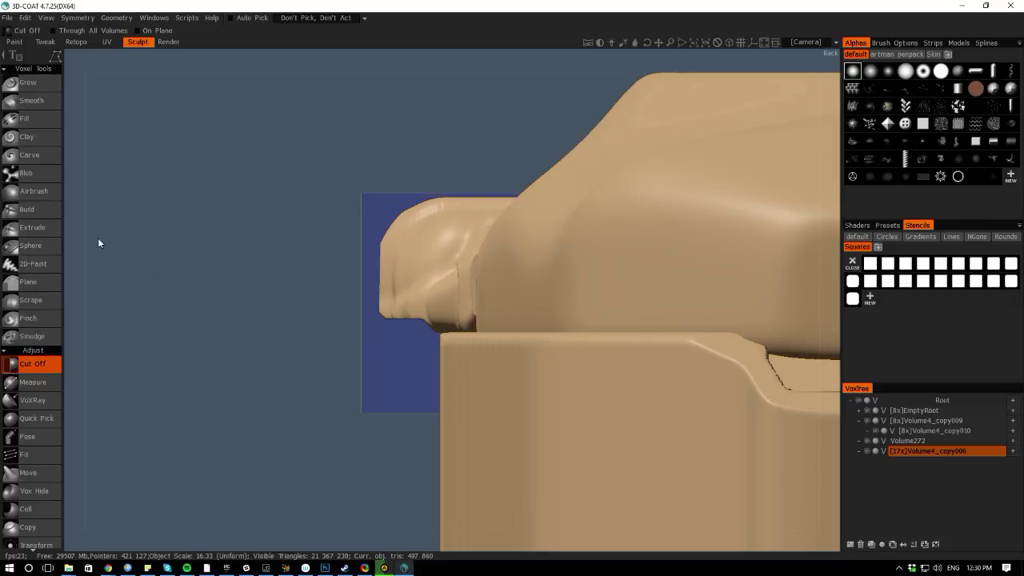
drag(71, 246, 109, 251)
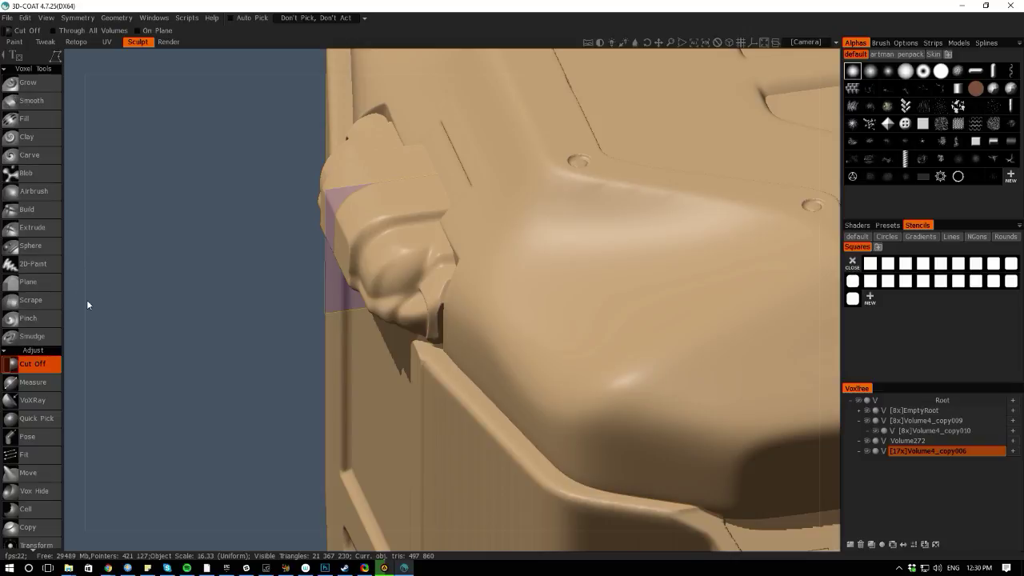
drag(88, 304, 100, 344)
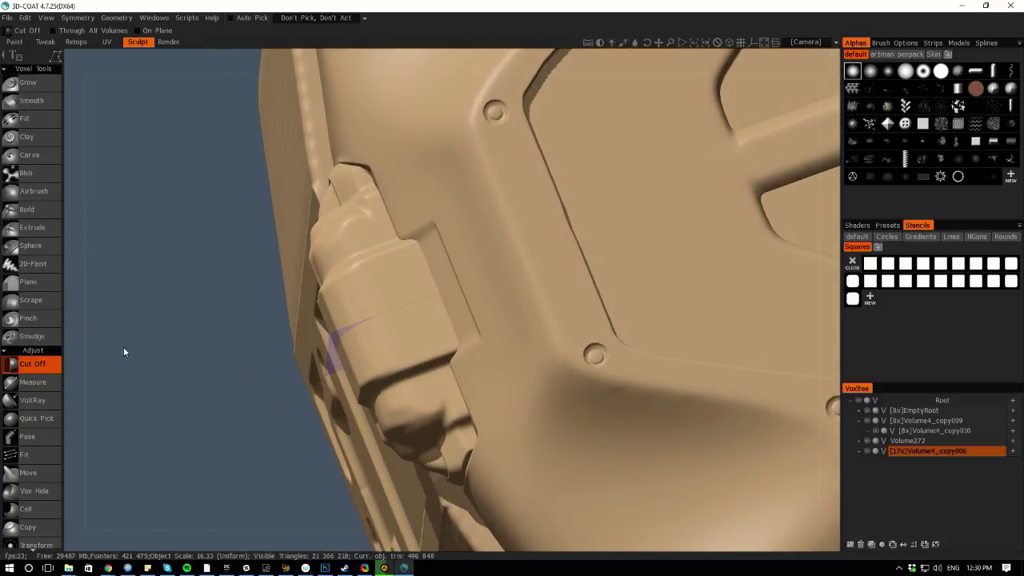
Make the lid the active volume with Z-axis symmetry on and switch to the Move tool at the end latch
drag(232, 447, 431, 413)
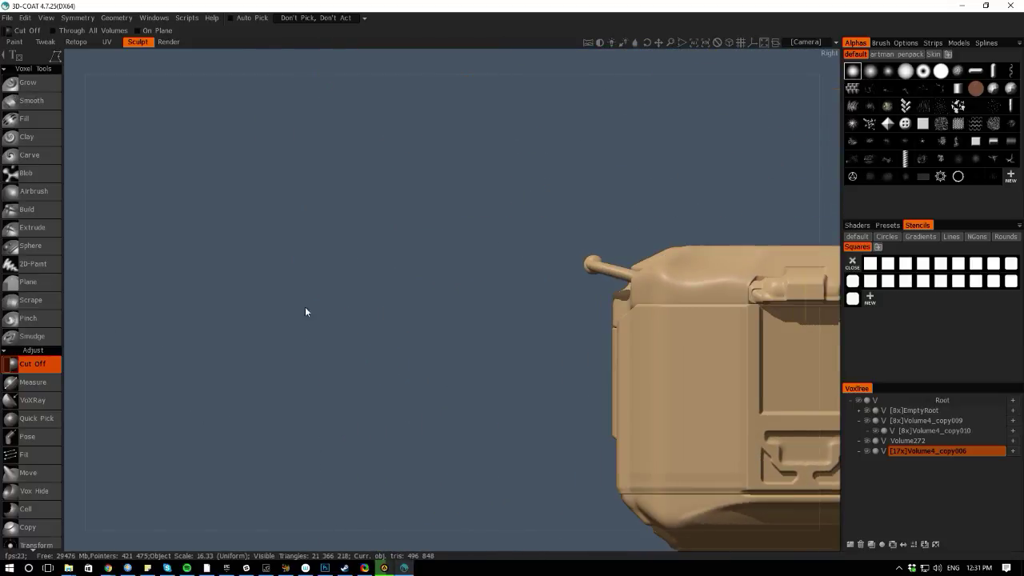
middle_drag(305, 307, 186, 397)
right_drag(186, 397, 345, 341)
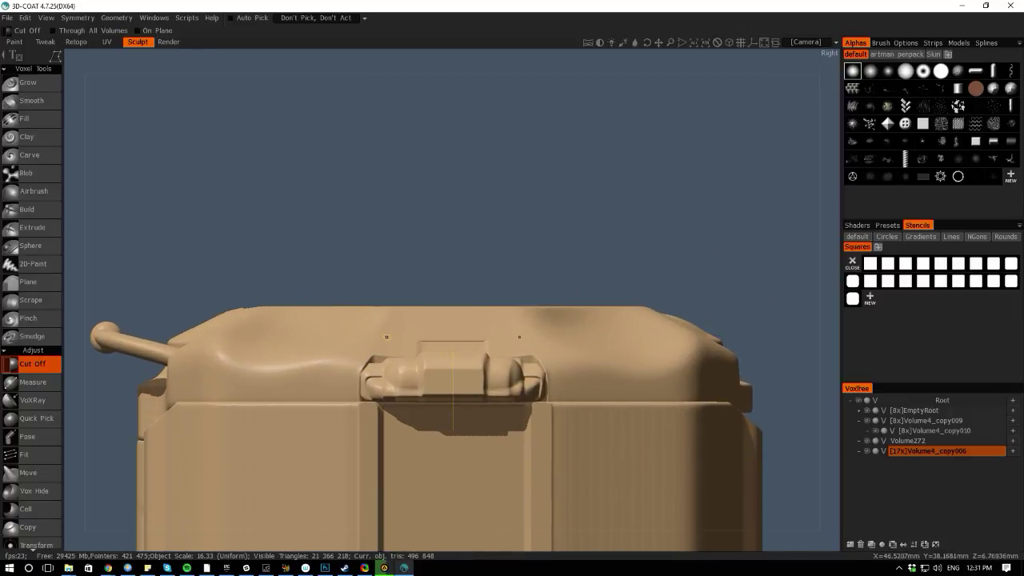
key(h)
key(space)
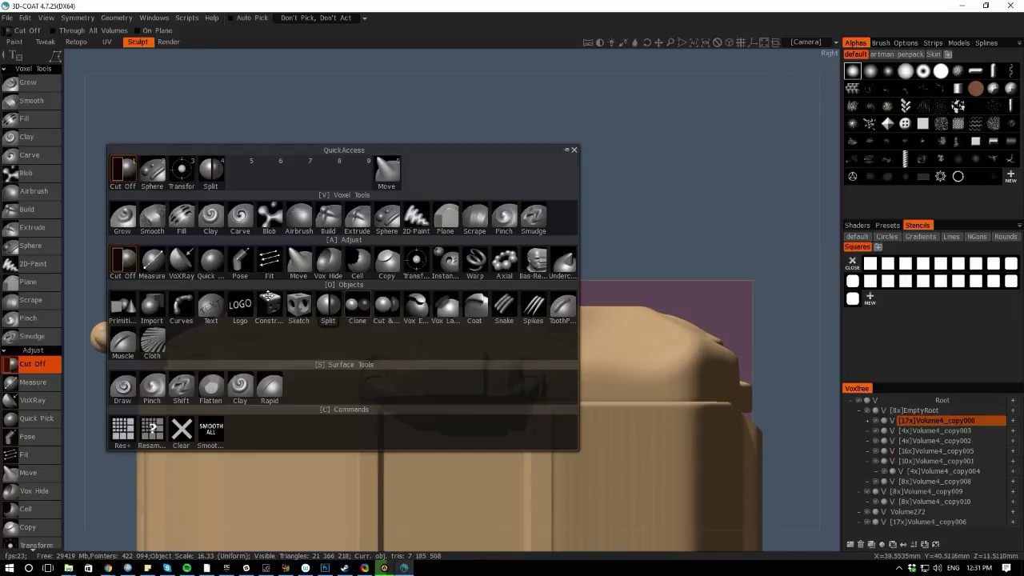
key(s)
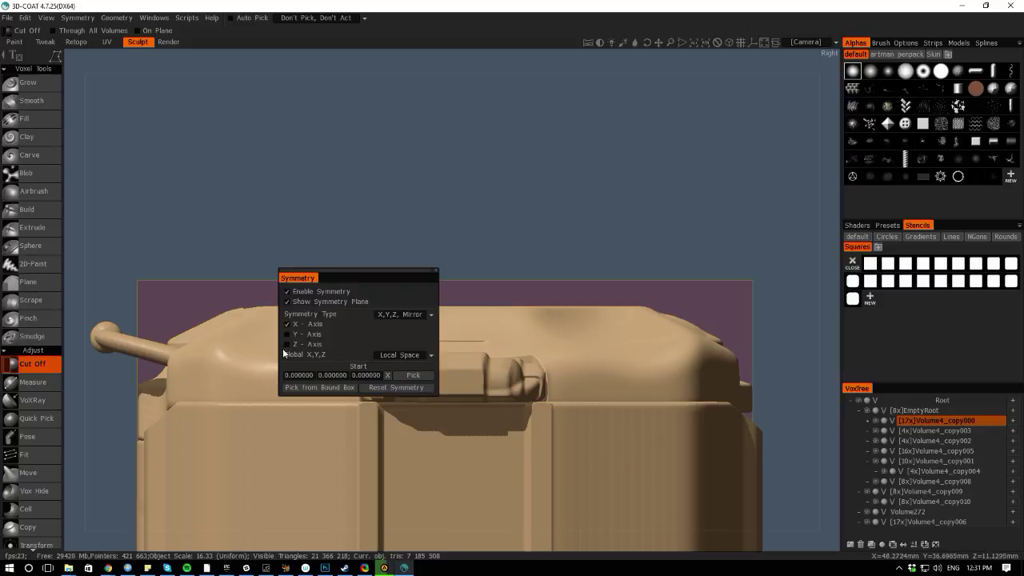
key(space)
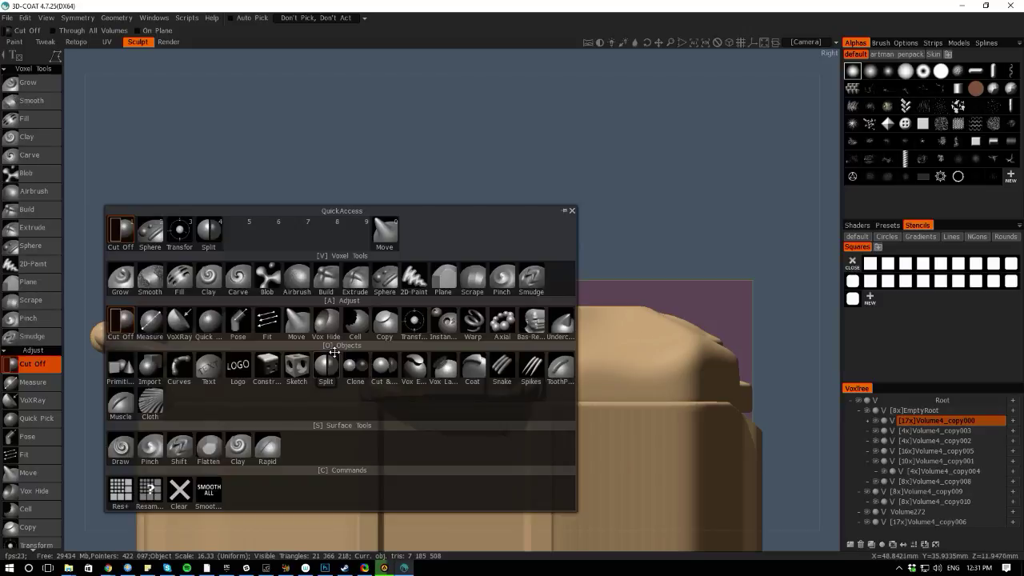
click(301, 321)
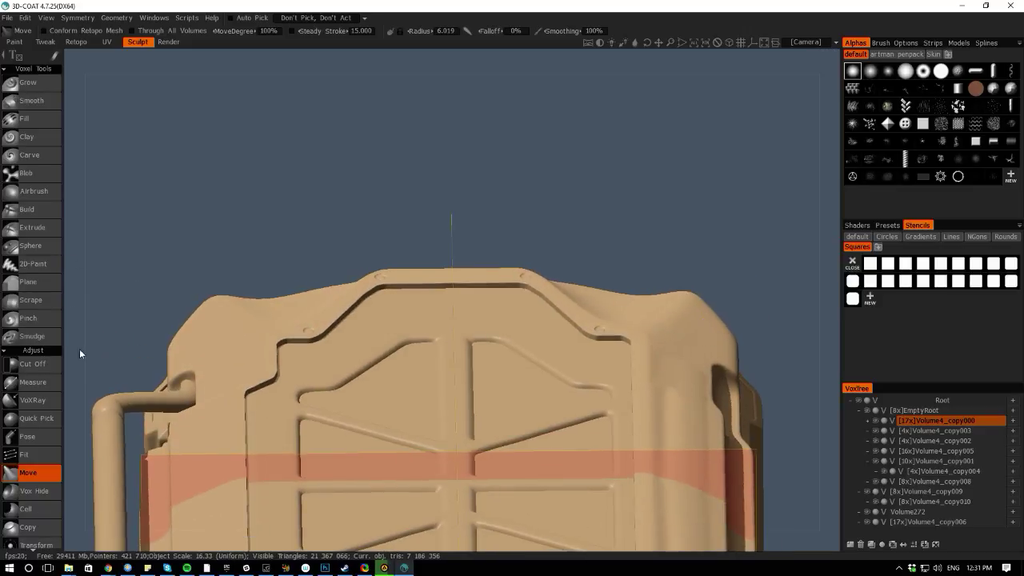
Undo the last Move stroke and pull the lid's edge away from the middle of the latch with a brush radius of 8.473
right_drag(111, 279, 123, 426)
middle_drag(123, 426, 127, 310)
scroll(136, 320, up, 3)
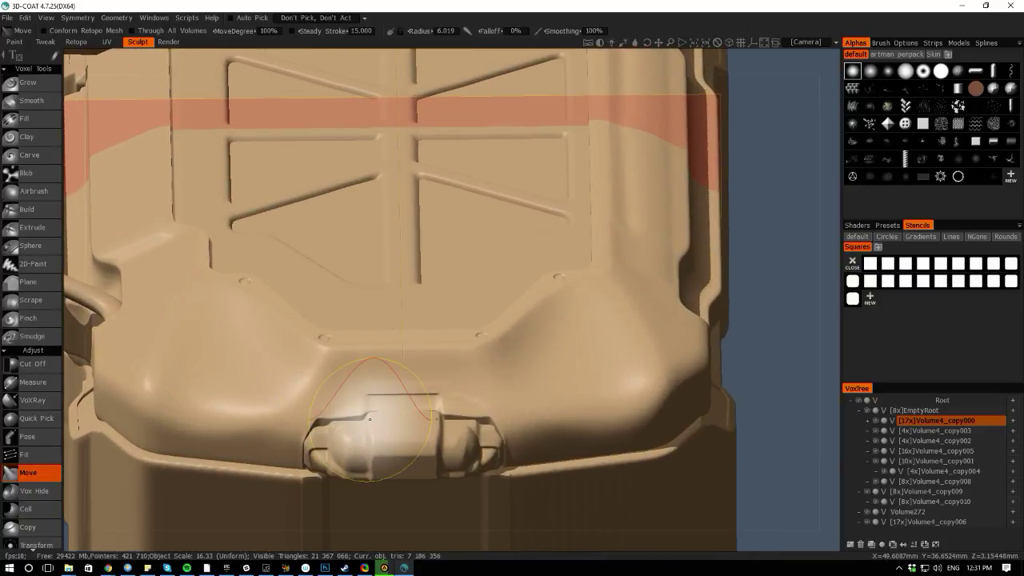
key(ctrl+z)
right_drag(384, 421, 411, 423)
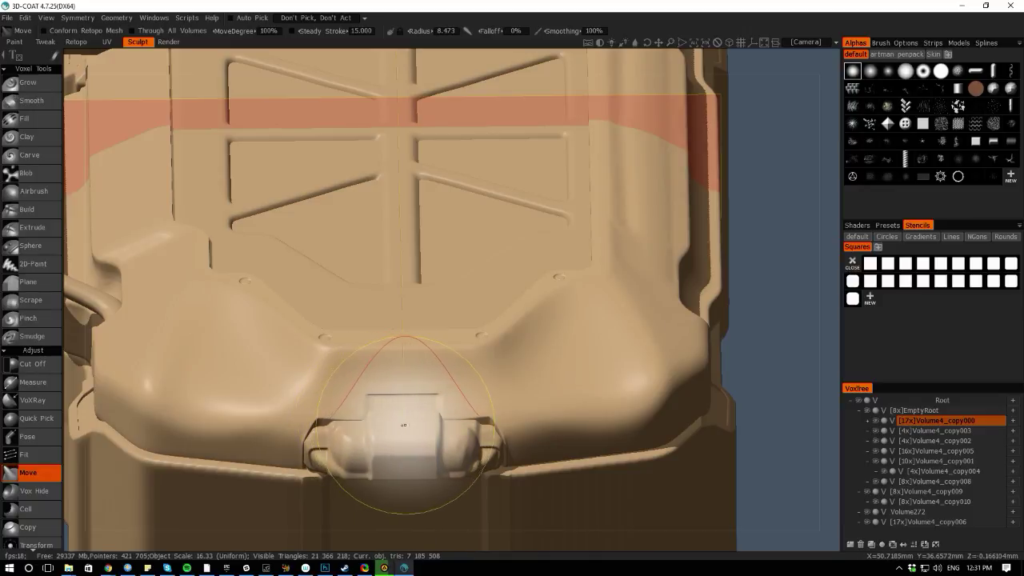
drag(404, 424, 404, 415)
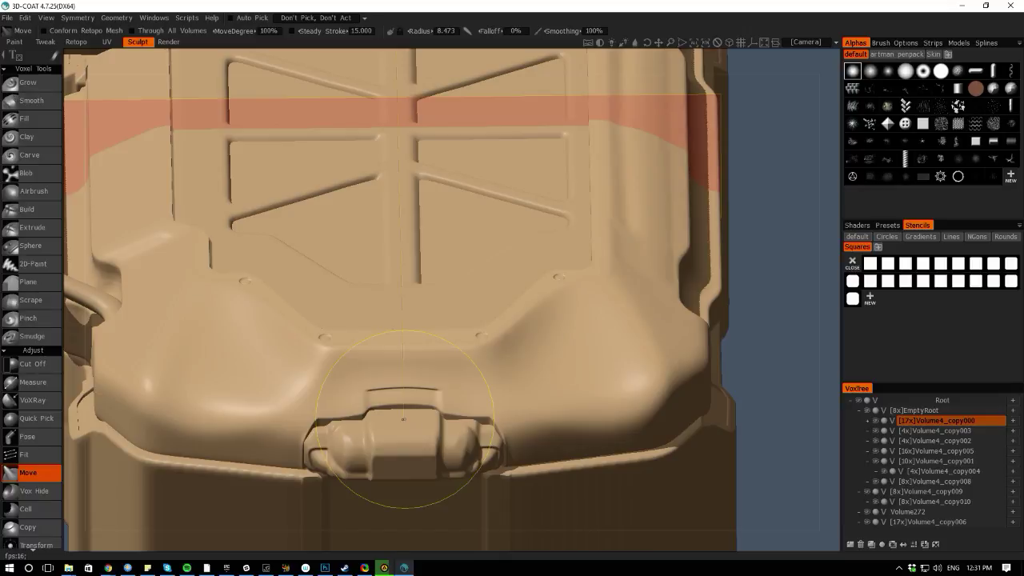
right_drag(793, 477, 309, 504)
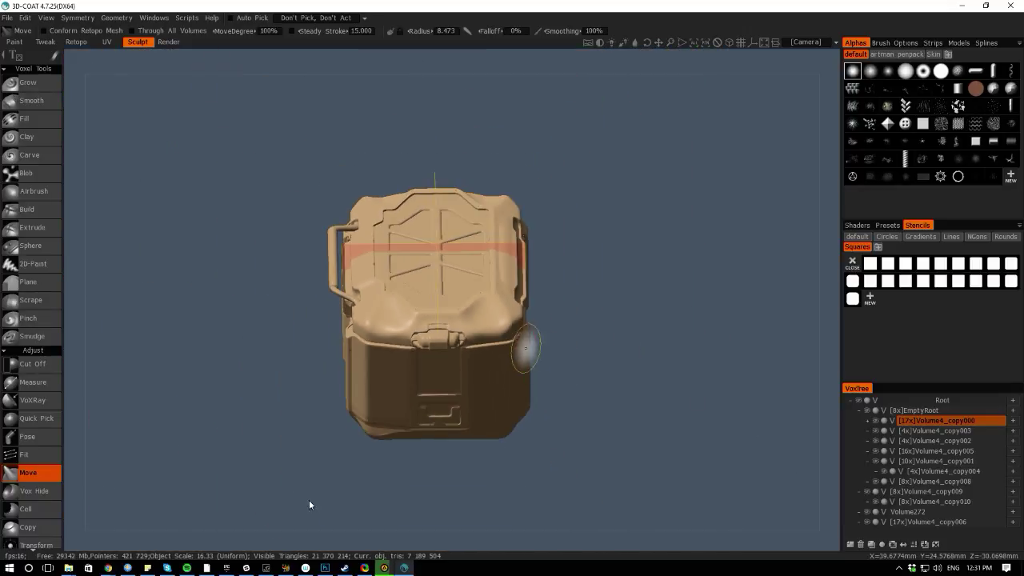
Switch to the Pose tool, make the case body the active volume and toggle its visibility to check it
drag(336, 516, 148, 361)
drag(67, 344, 300, 361)
key(space)
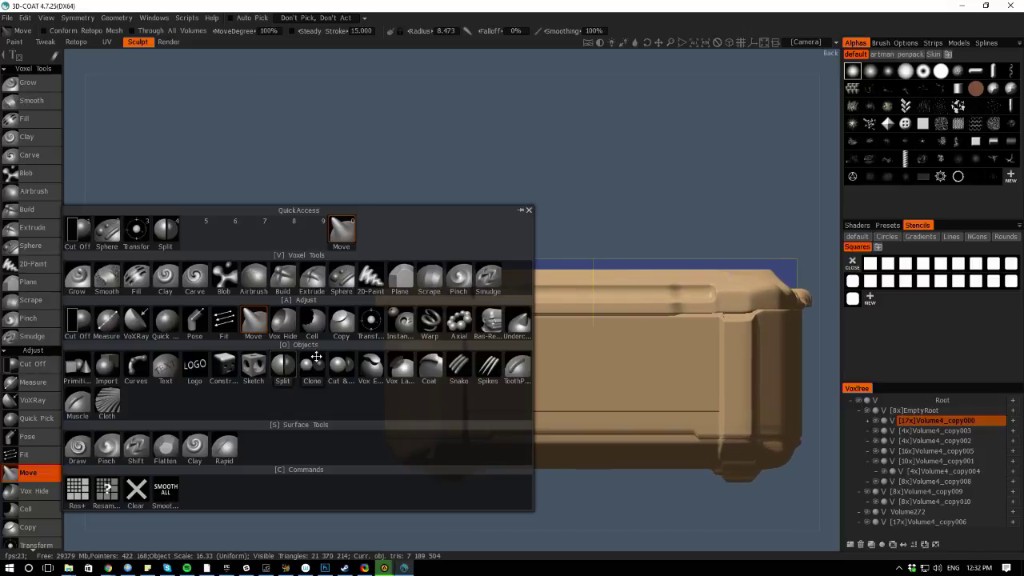
click(194, 320)
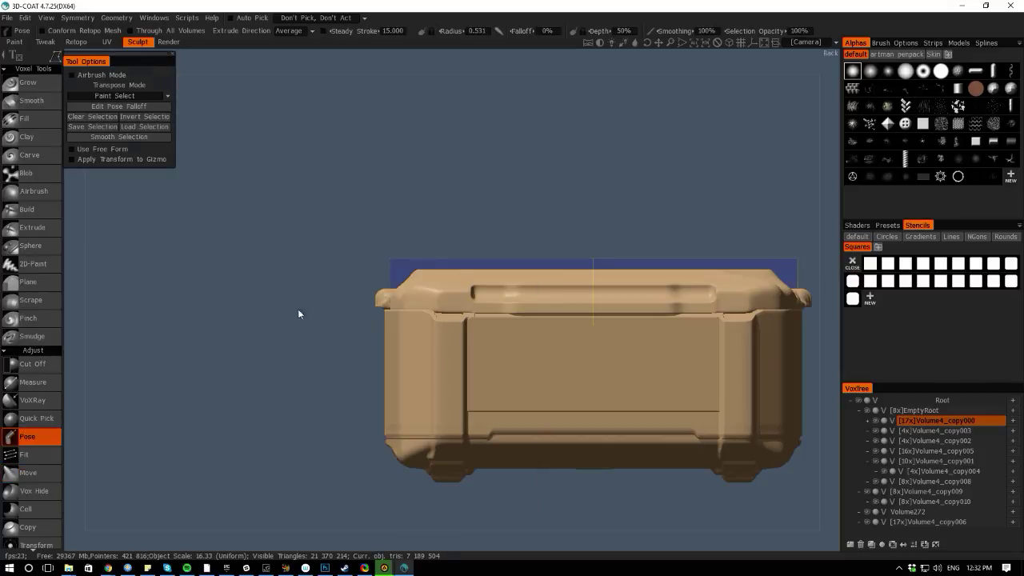
middle_drag(298, 313, 277, 332)
right_drag(277, 331, 262, 353)
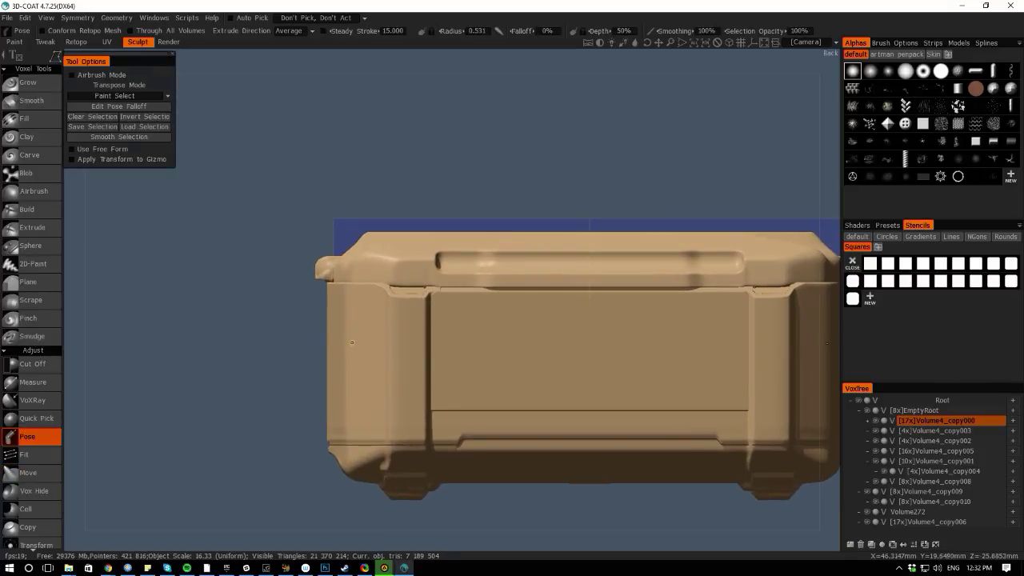
key(space)
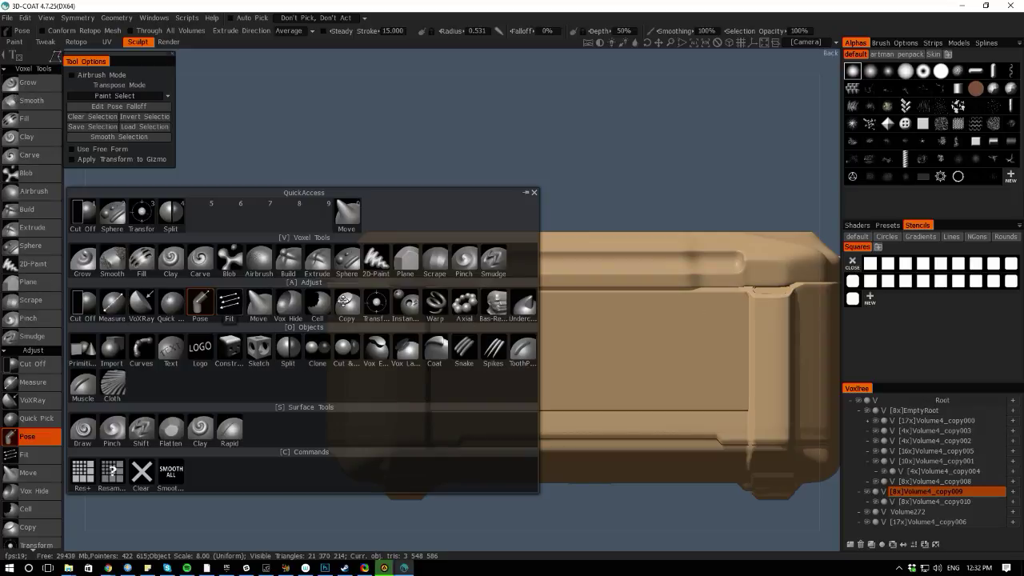
key(space)
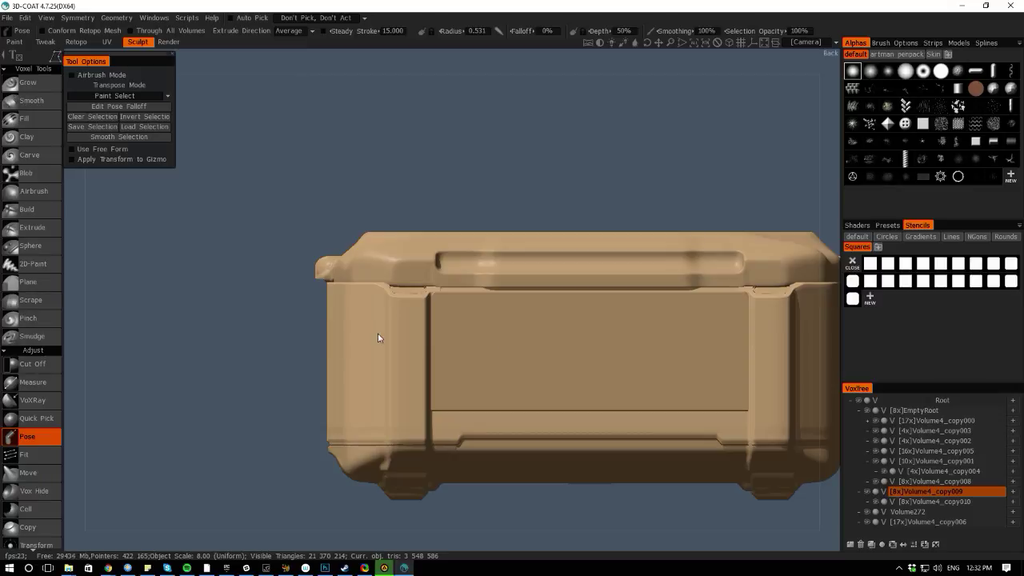
click(867, 492)
click(867, 492)
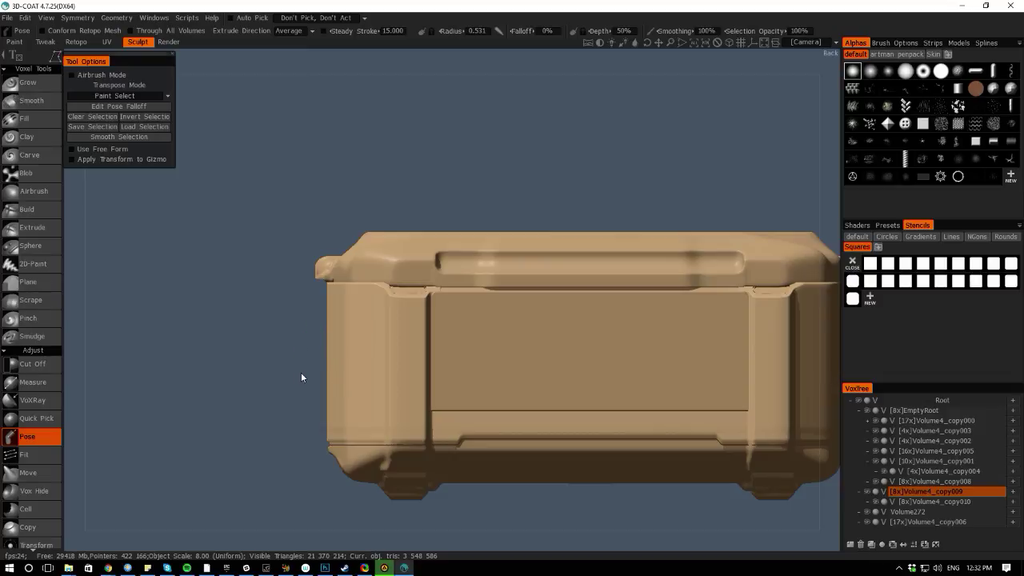
Try to mask the end wall with a rectangular Pose selection drawn from the back view, and undo that selection
key(e)
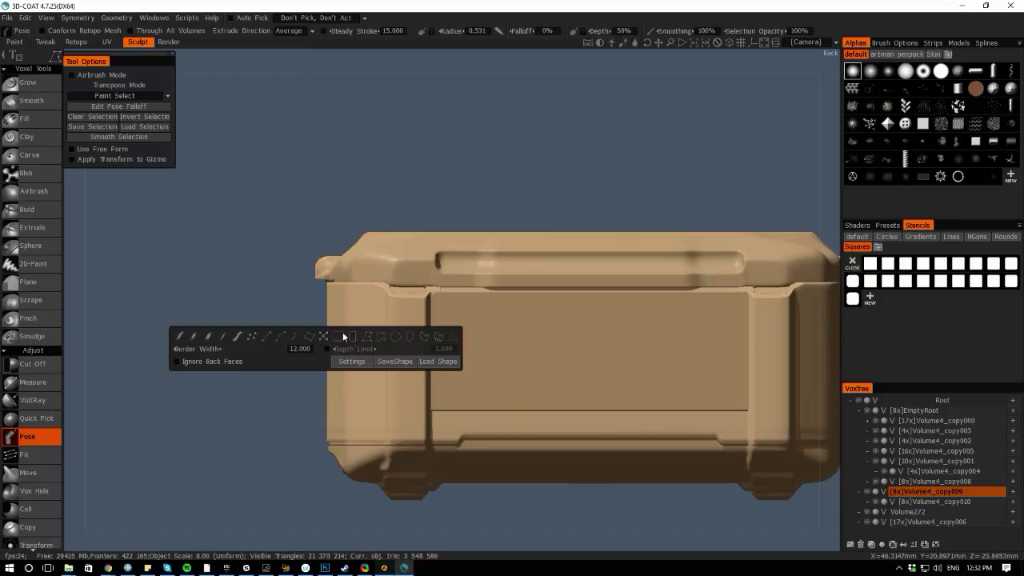
click(343, 333)
drag(314, 310, 351, 395)
drag(70, 354, 190, 393)
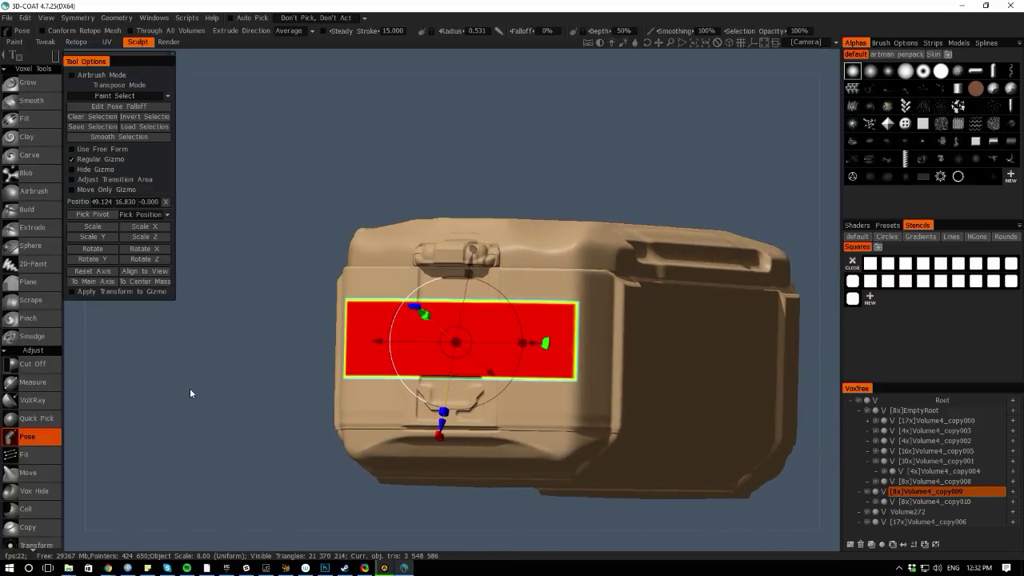
key(ctrl+z)
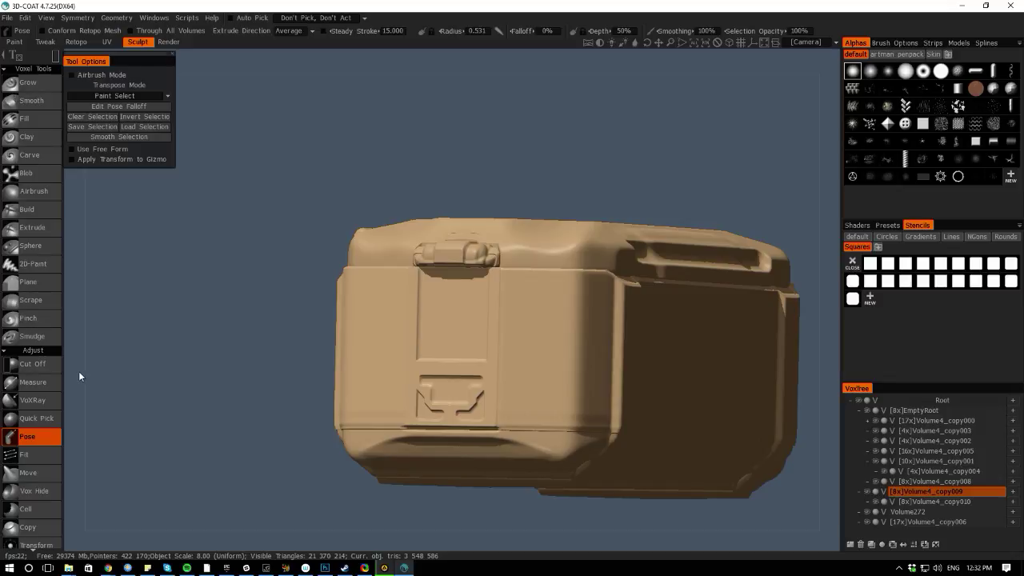
Mask a centred rectangle inside the end panel's upper recess and smooth the selection's border four times
drag(78, 371, 200, 352)
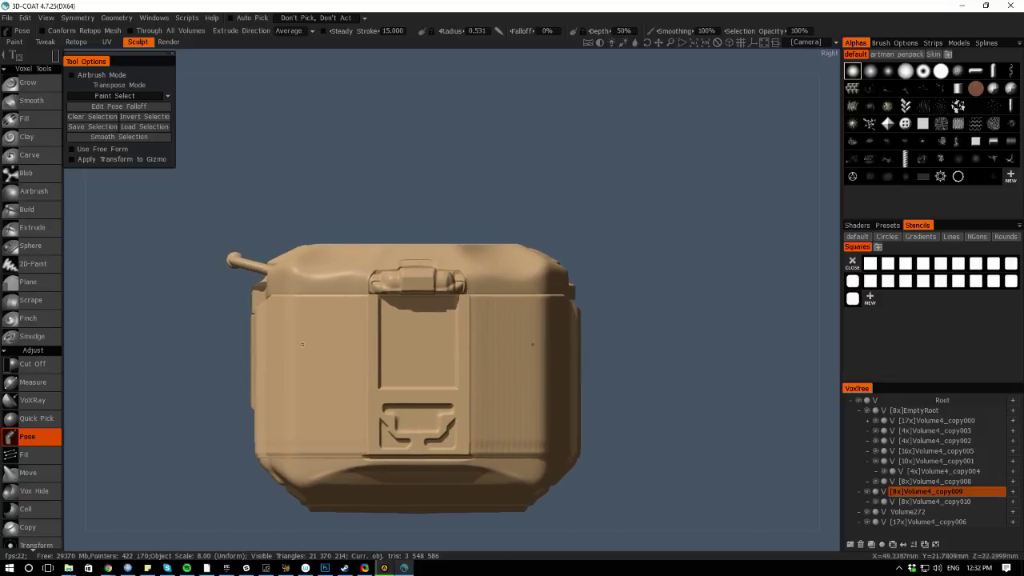
drag(386, 287, 444, 375)
click(91, 138)
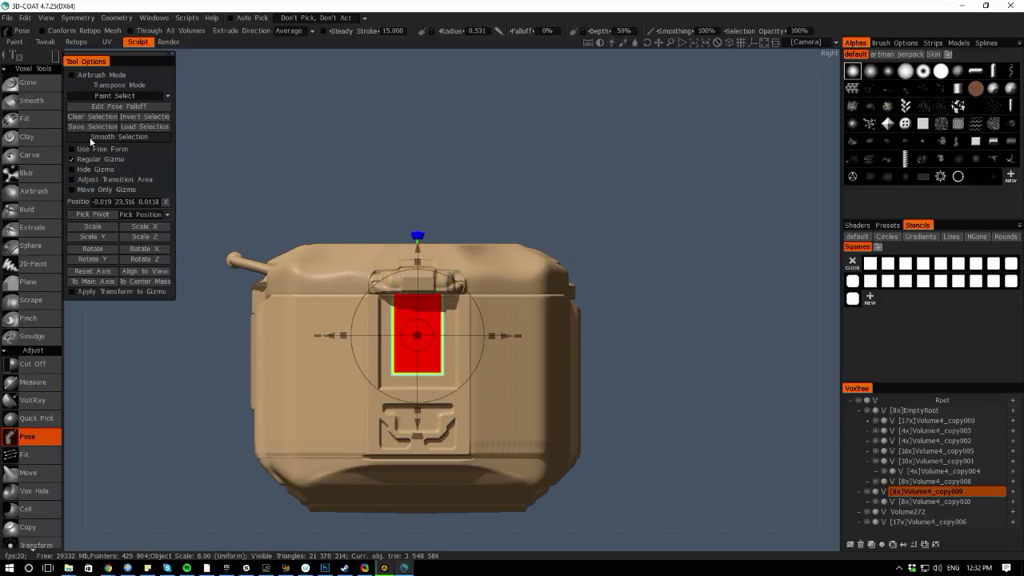
click(91, 139)
click(90, 139)
click(87, 139)
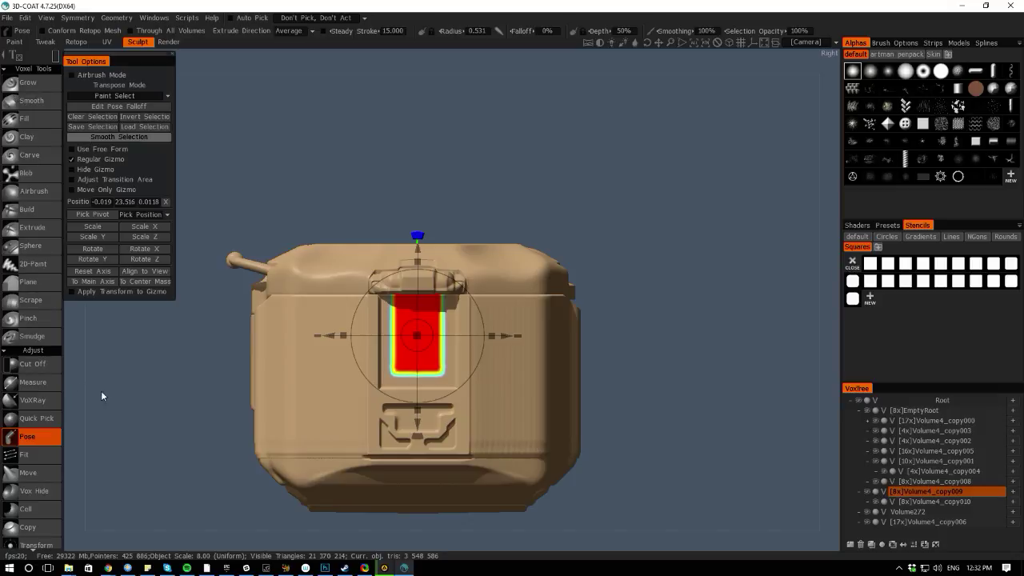
Raise the masked rectangle out of the recess as a soft-edged pad with the Pose gizmo and apply it
drag(75, 391, 146, 395)
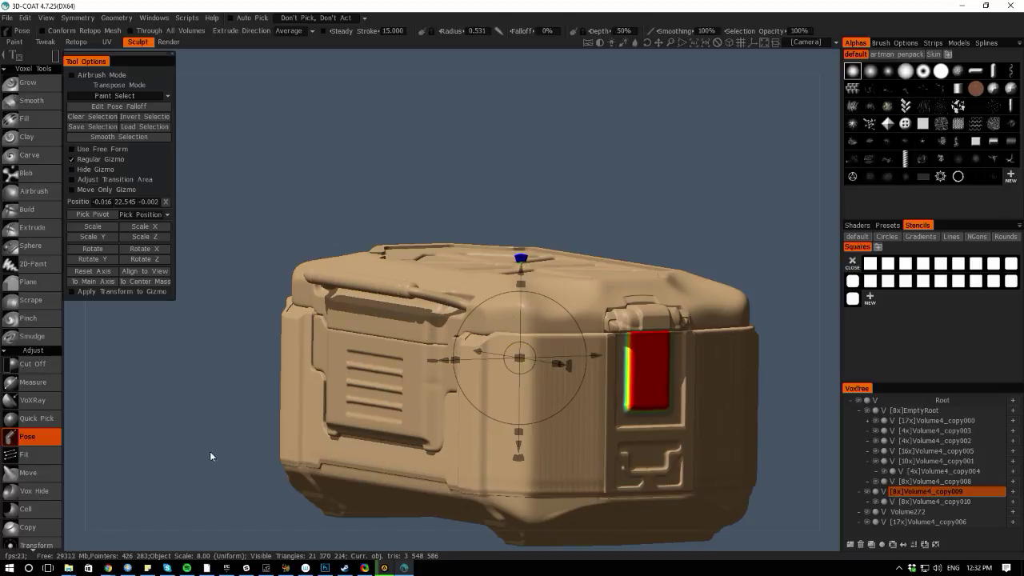
key(Return)
right_drag(201, 461, 56, 336)
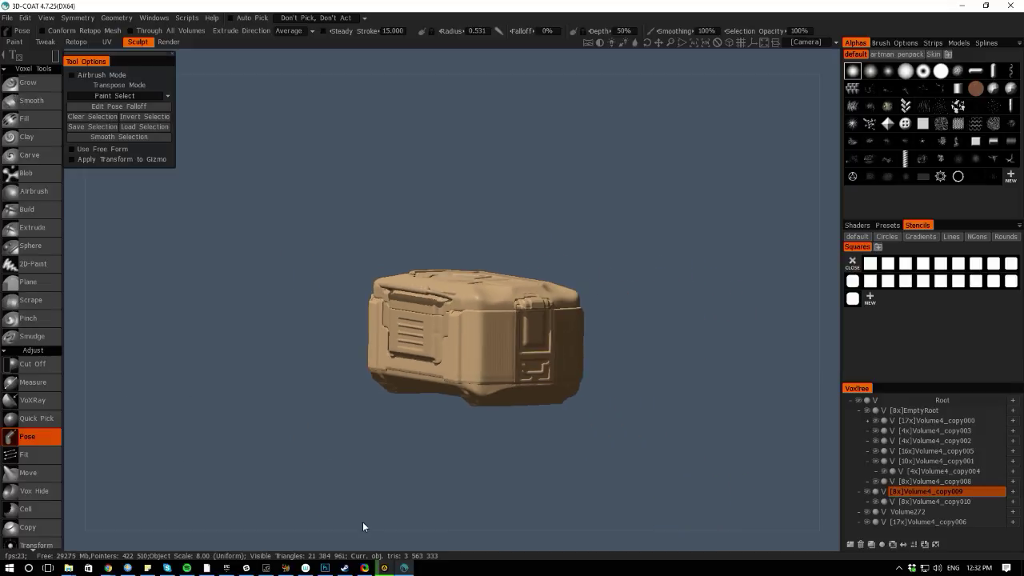
drag(316, 539, 226, 429)
right_drag(227, 429, 472, 512)
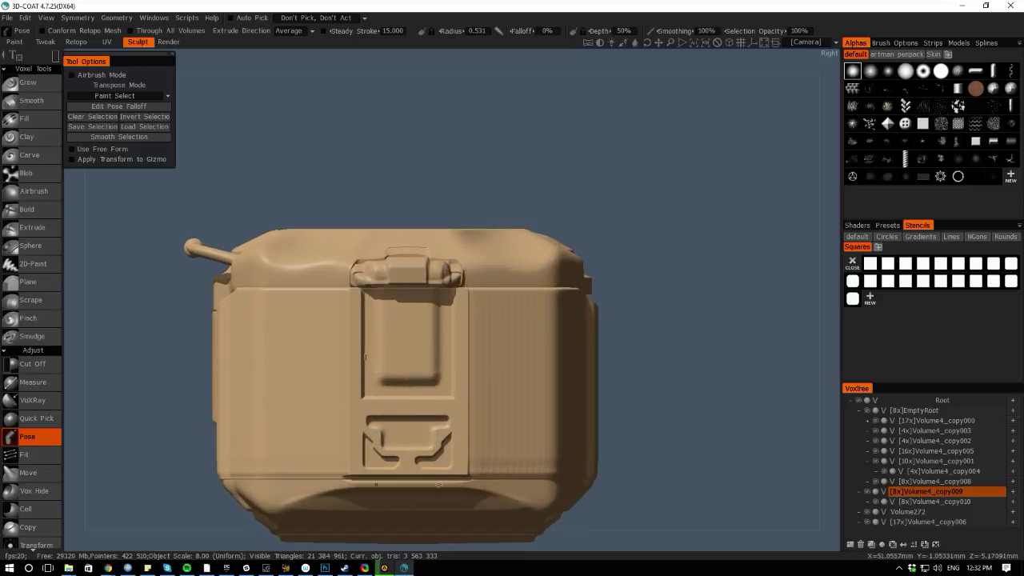
Inspect the raised pad on the opposite end panel, and undo both the pad and its mask
drag(67, 407, 404, 392)
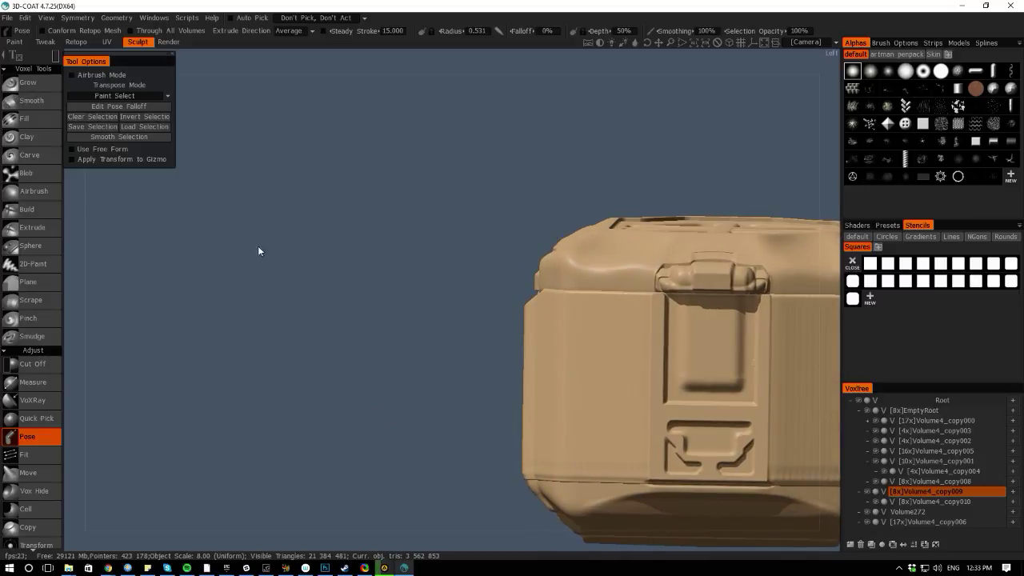
drag(74, 347, 128, 343)
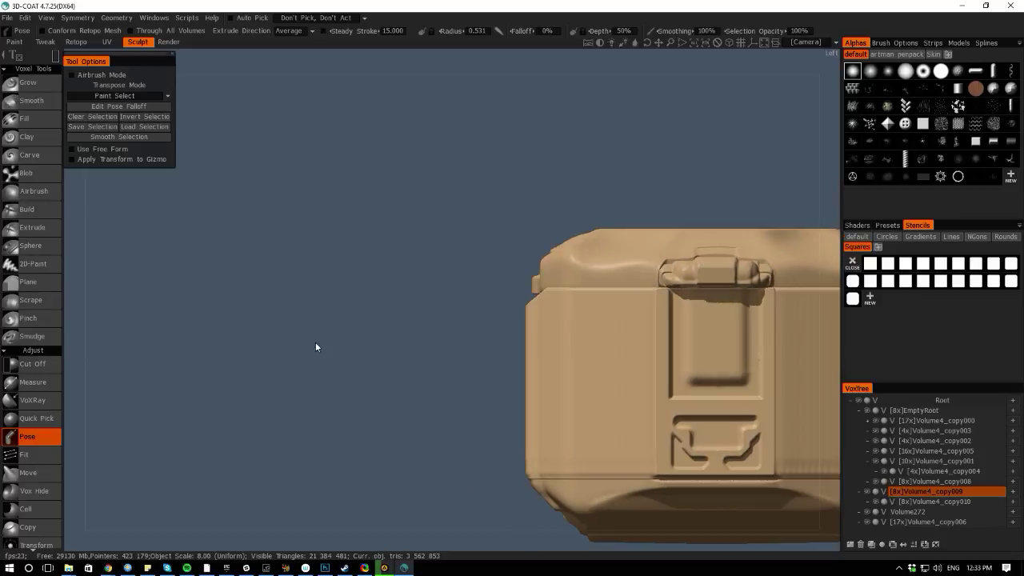
middle_drag(315, 342, 69, 328)
right_drag(69, 328, 354, 427)
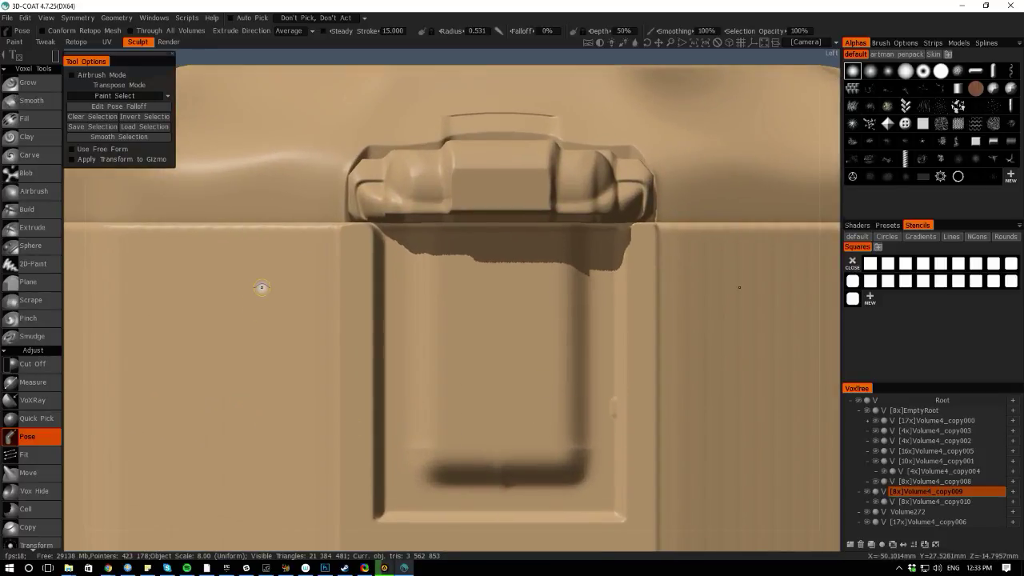
key(ctrl+z)
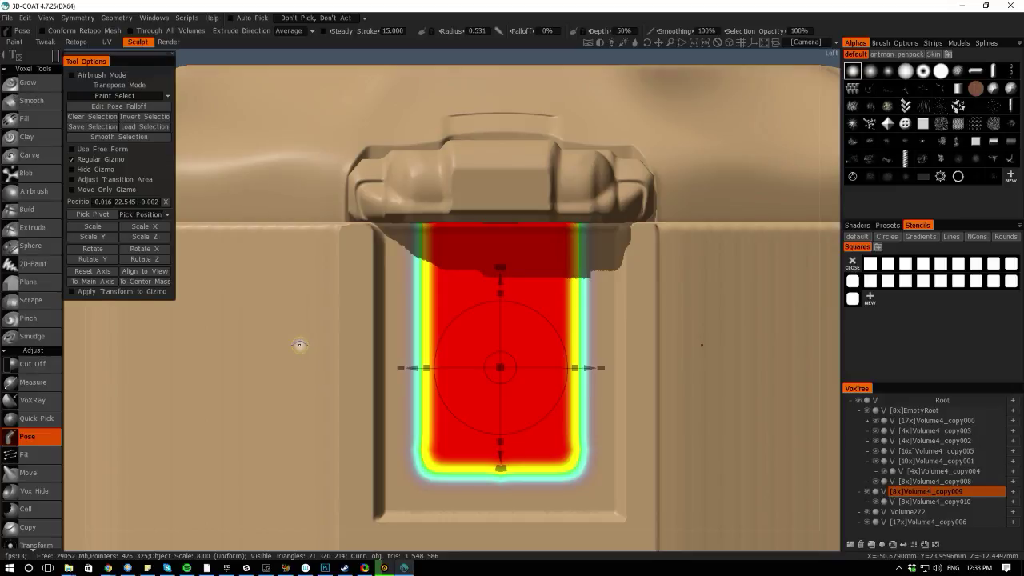
key(ctrl+z)
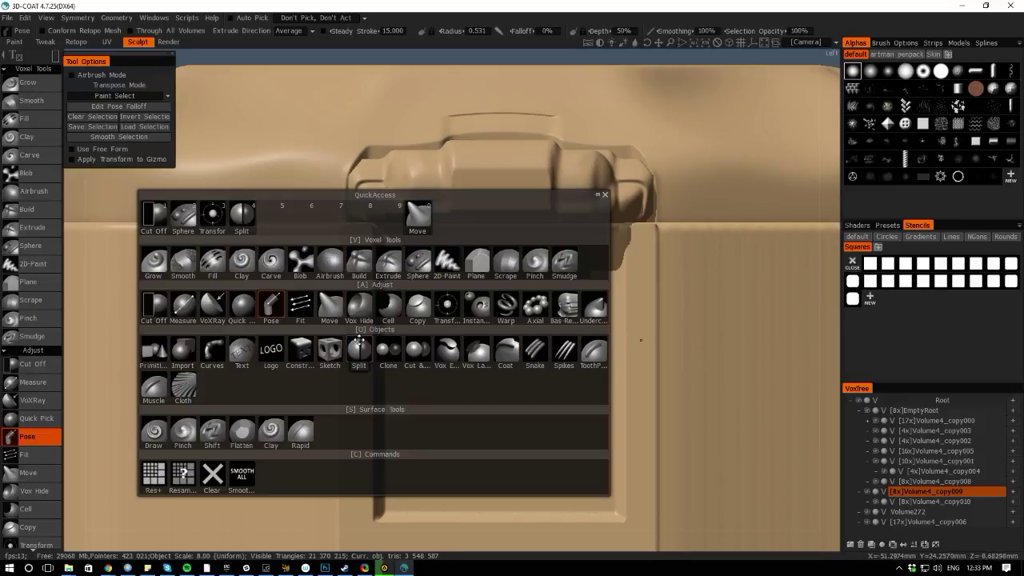
Try raising a rectangular pad inside the end panel's recess with the Extrude tool at 36% depth, and undo it
key(space)
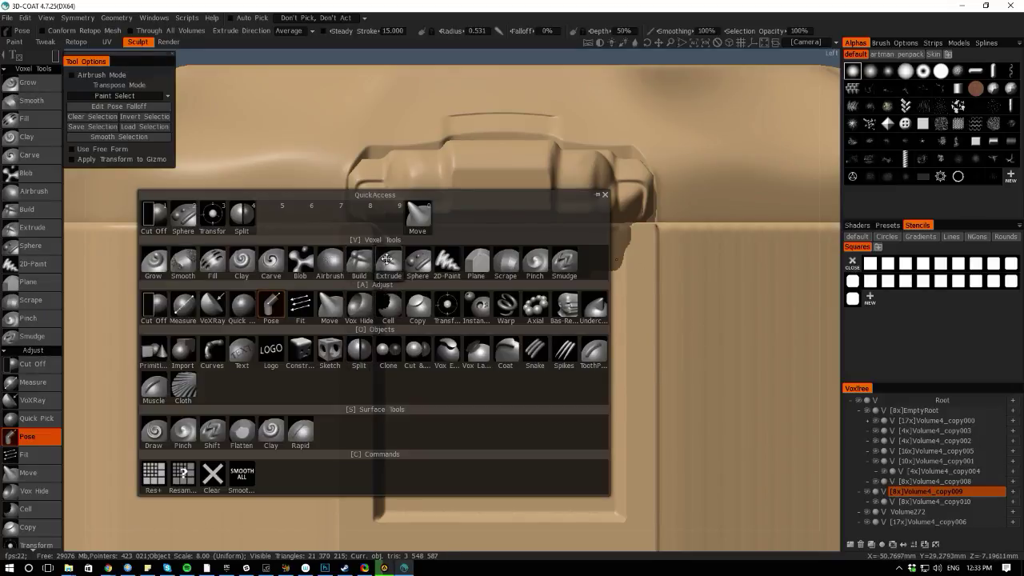
click(390, 261)
mouse_move(57, 57)
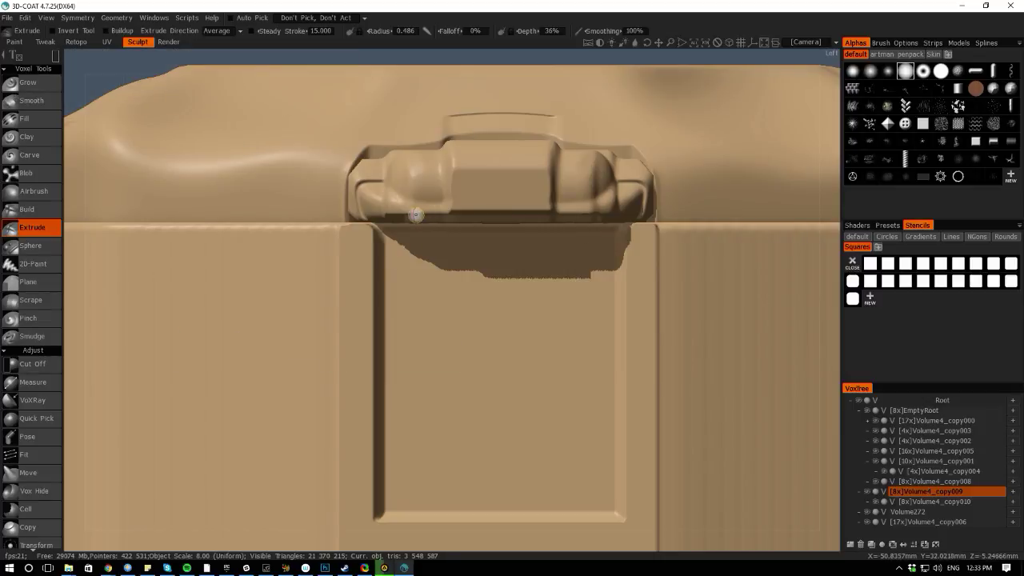
drag(414, 214, 583, 462)
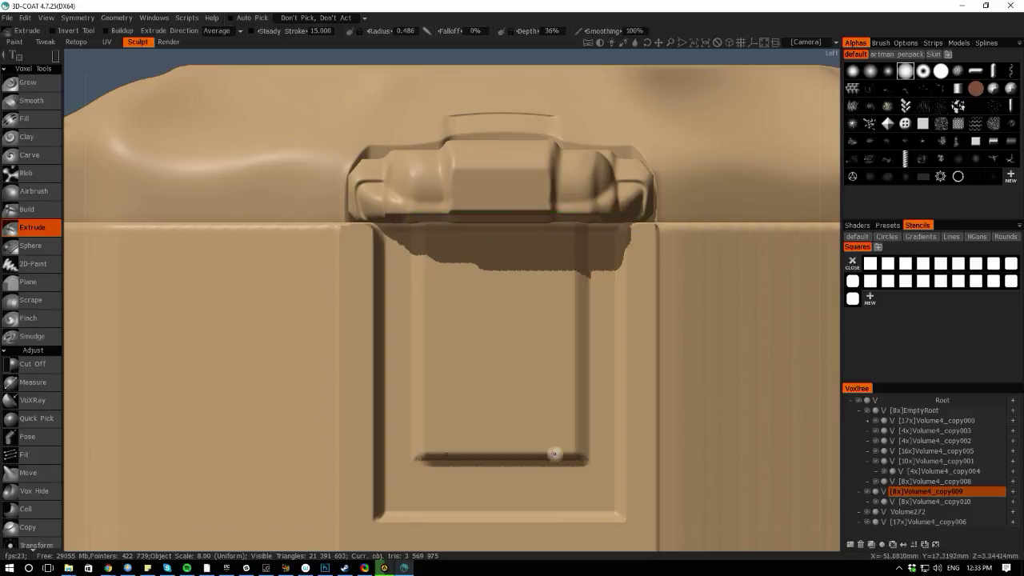
mouse_move(71, 318)
mouse_down()
mouse_move(72, 268)
mouse_move(72, 302)
mouse_up()
right_drag(73, 312, 26, 84)
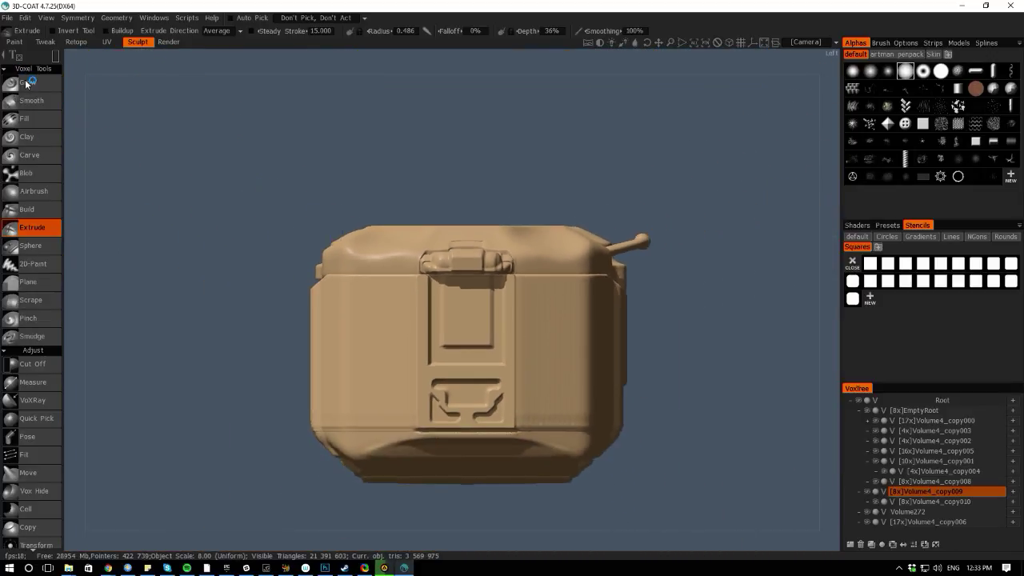
drag(88, 332, 125, 341)
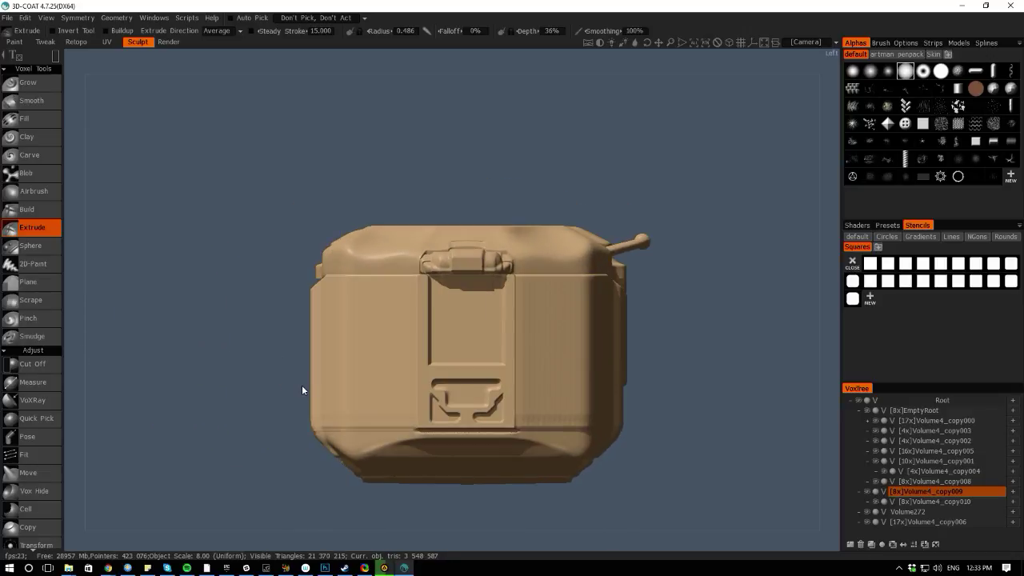
Return to the Pose tool in the end view and check the X- and Z-axis symmetry settings
key(space)
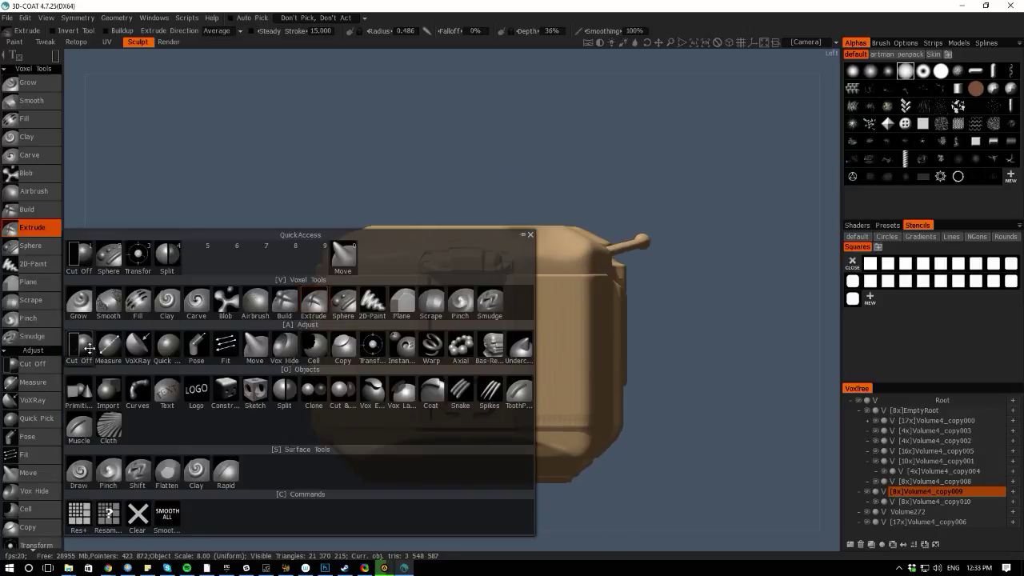
click(196, 346)
middle_drag(244, 371, 215, 340)
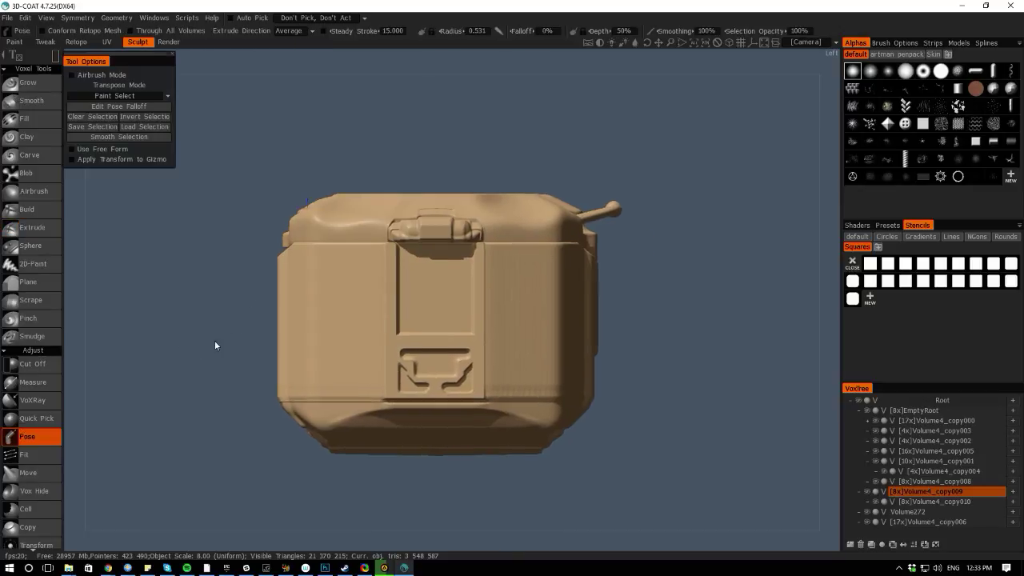
scroll(214, 340, up, 2)
key(s)
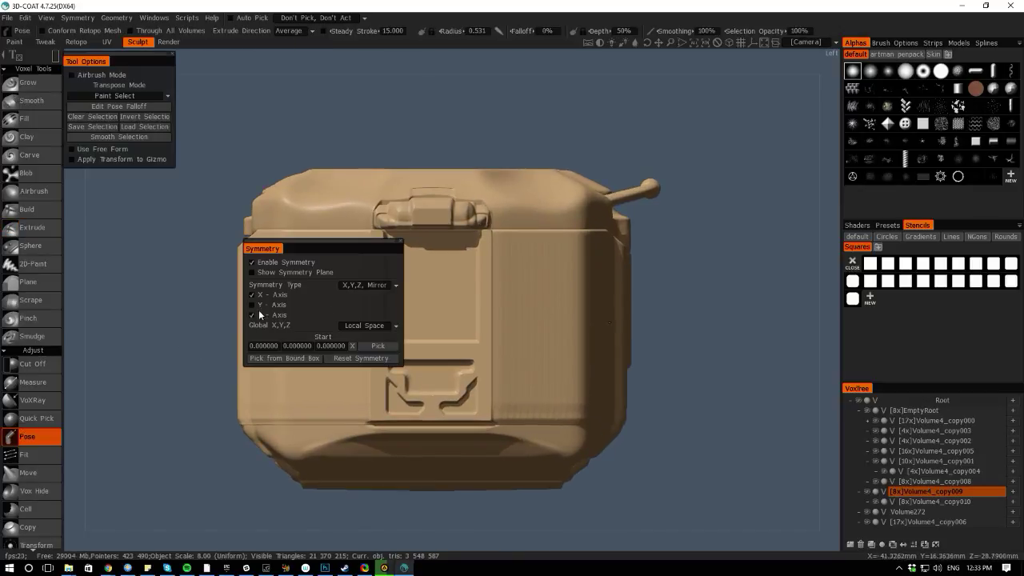
key(s)
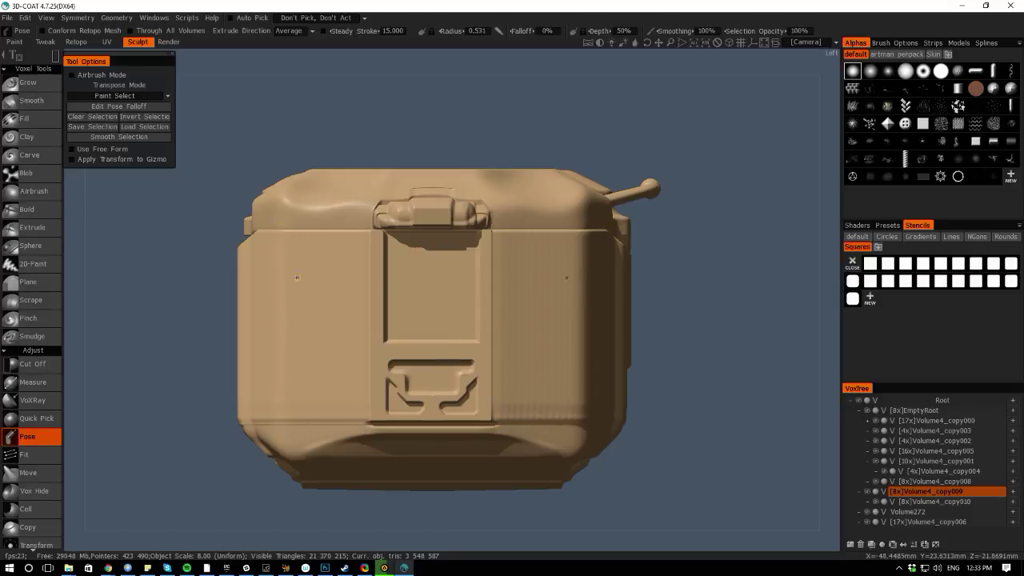
Try to mask the end panel with a closed curved outline mirrored across its centre, and undo that selection
key(e)
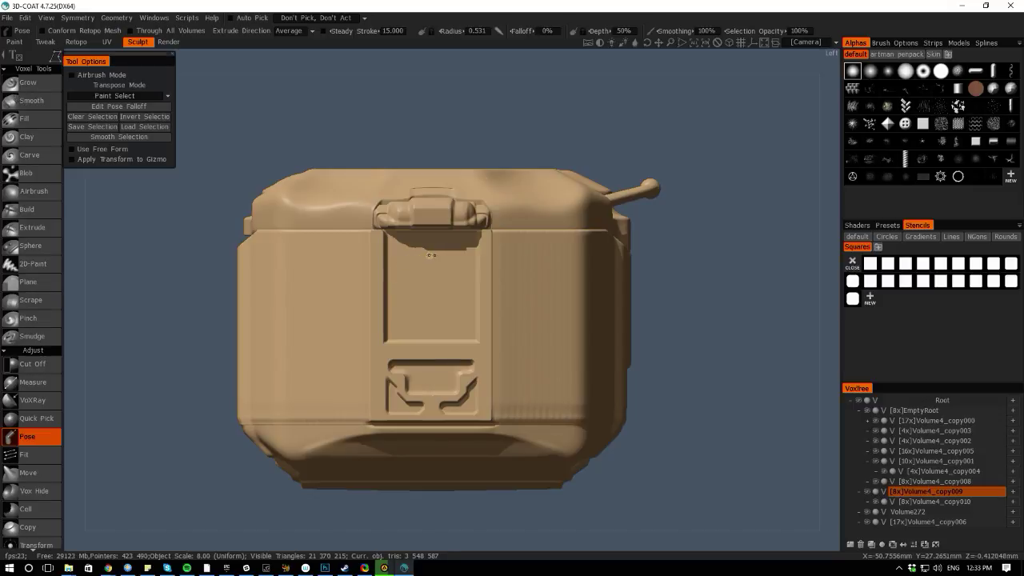
click(303, 295)
click(436, 394)
click(431, 256)
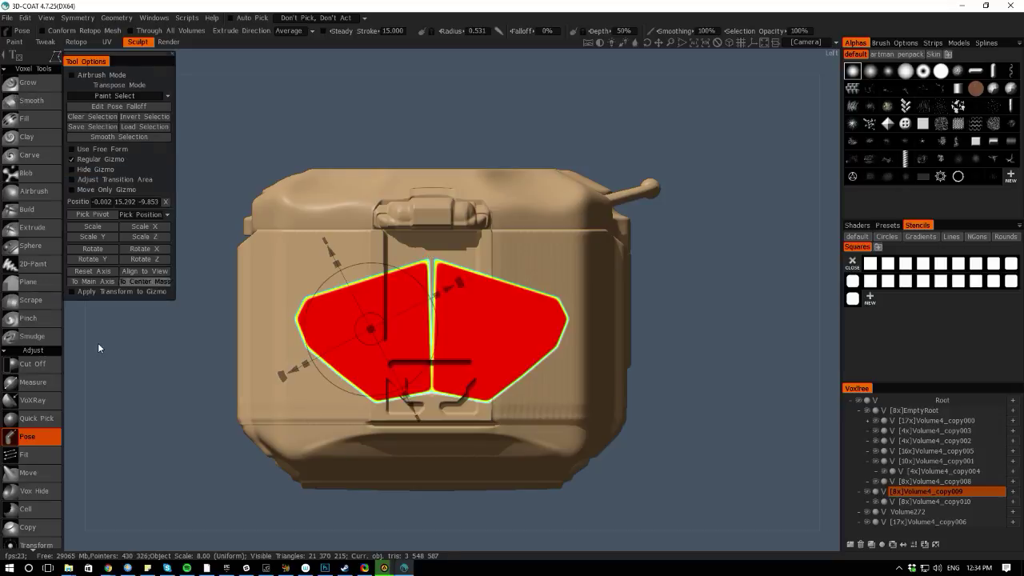
drag(85, 346, 296, 288)
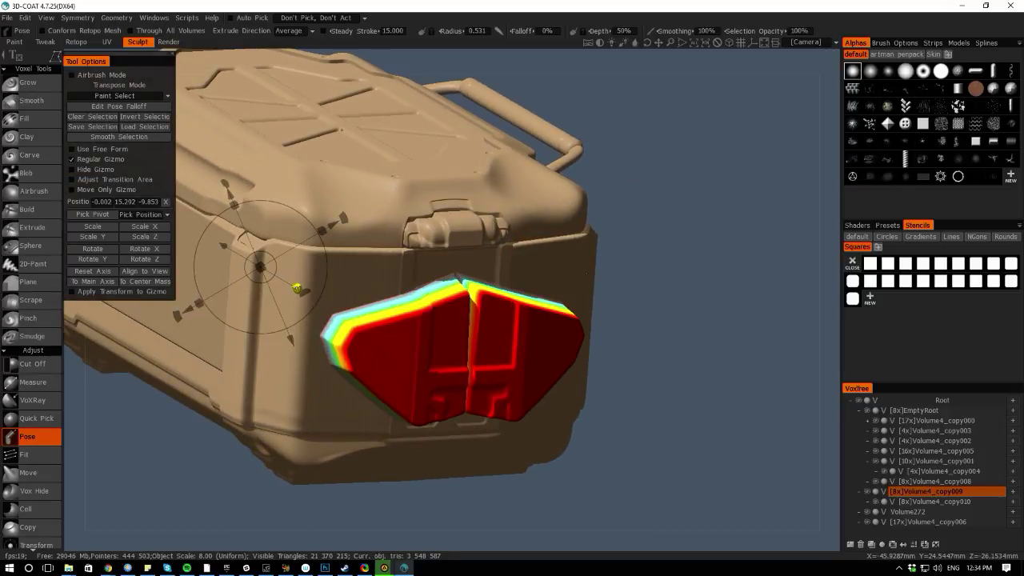
key(ctrl+z)
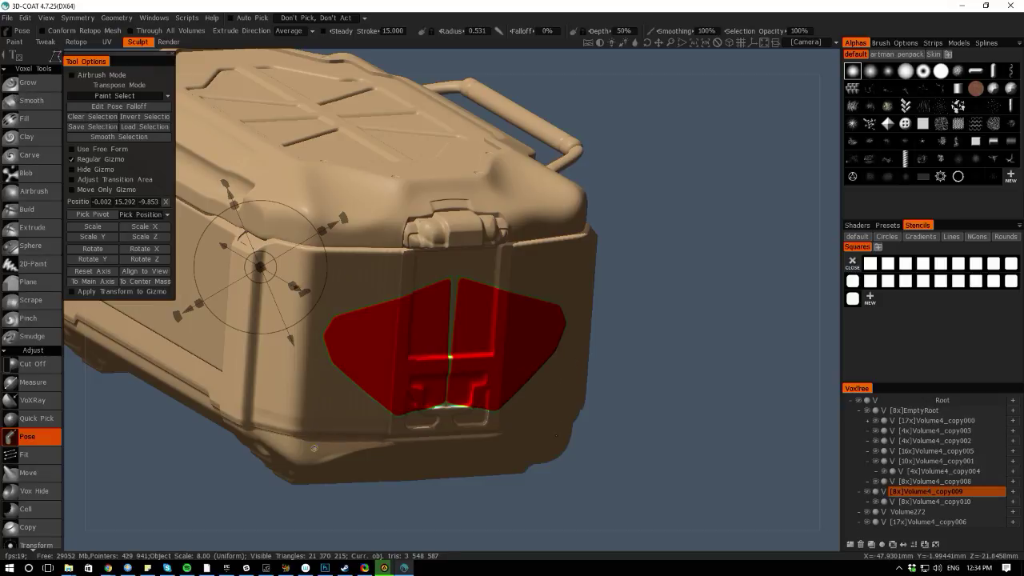
key(ctrl+z)
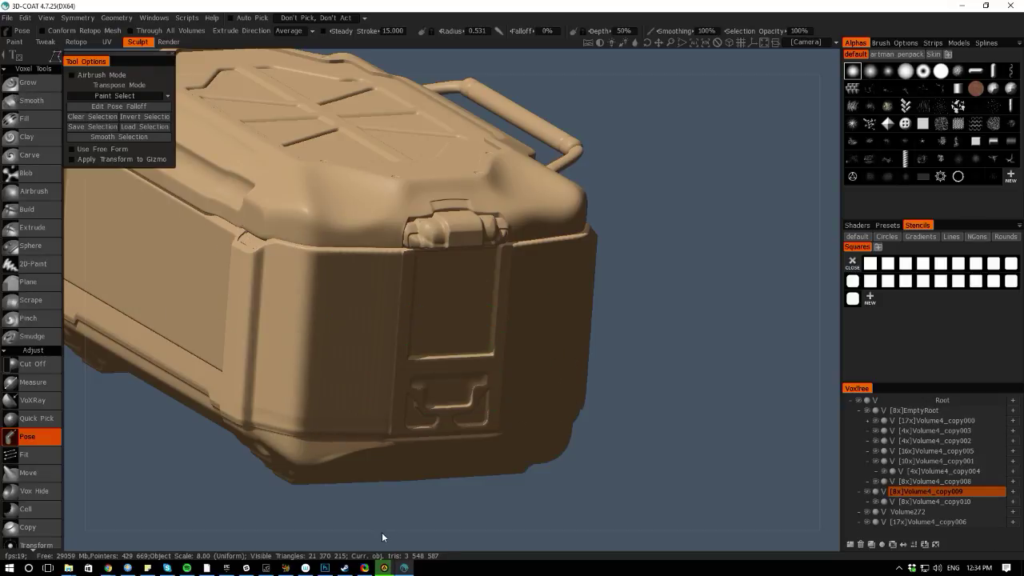
mouse_move(368, 545)
mouse_down()
mouse_move(318, 524)
mouse_move(275, 407)
mouse_up()
mouse_move(55, 56)
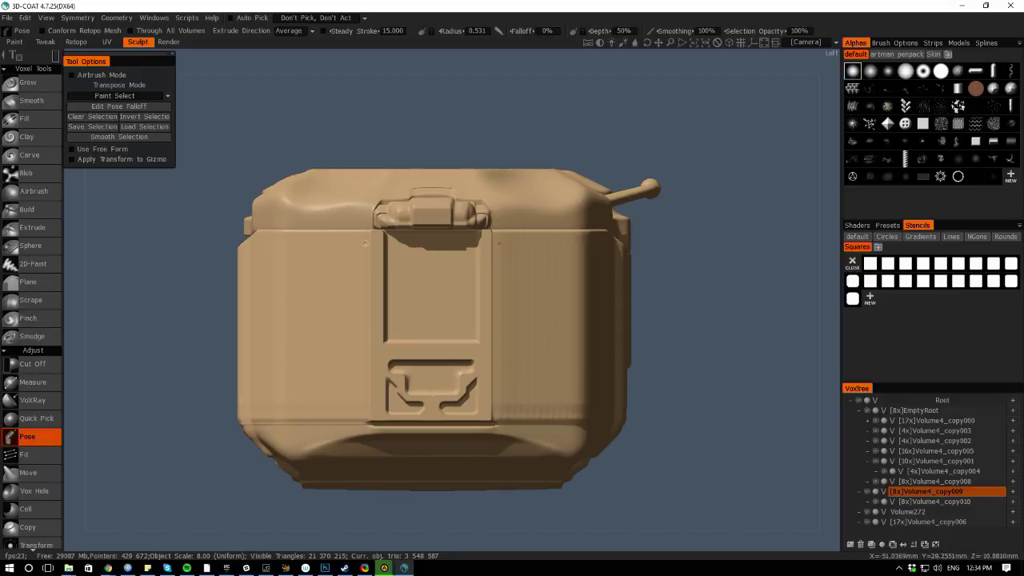
Try masking a rectangular band across the end panel, smoothing the selection and shifting it with the Pose gizmo, and undo it
drag(331, 249, 531, 327)
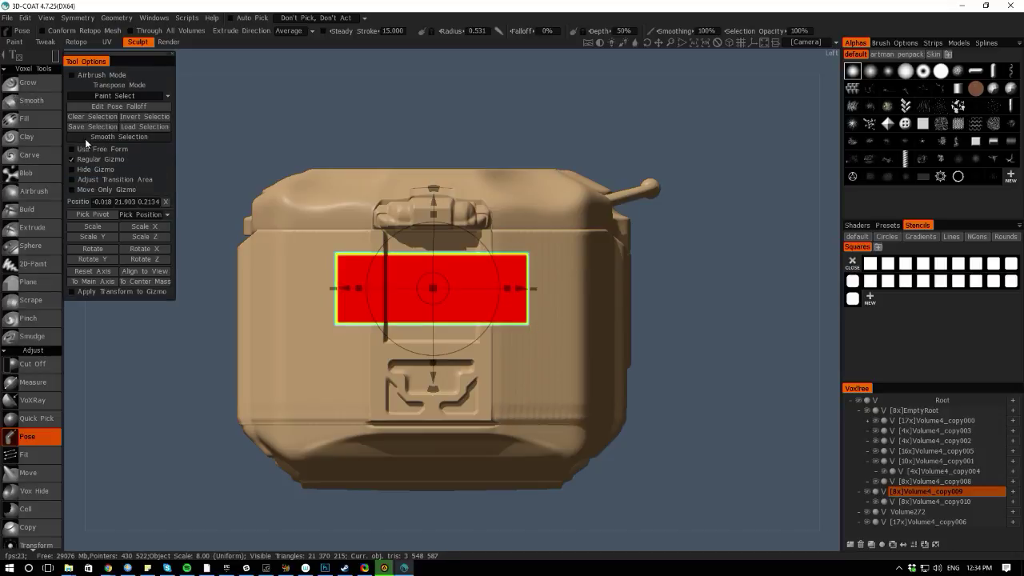
click(84, 138)
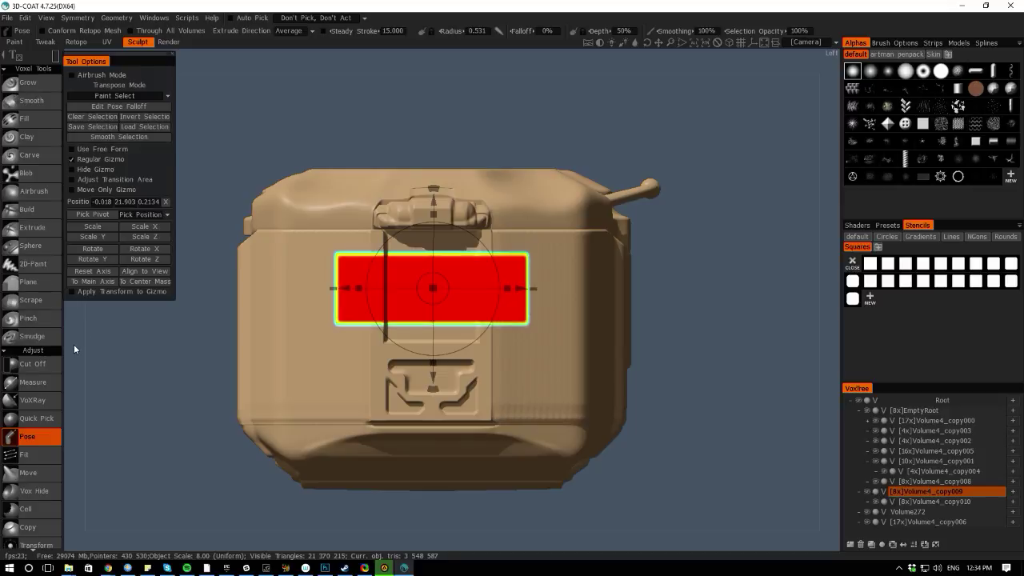
drag(74, 345, 141, 360)
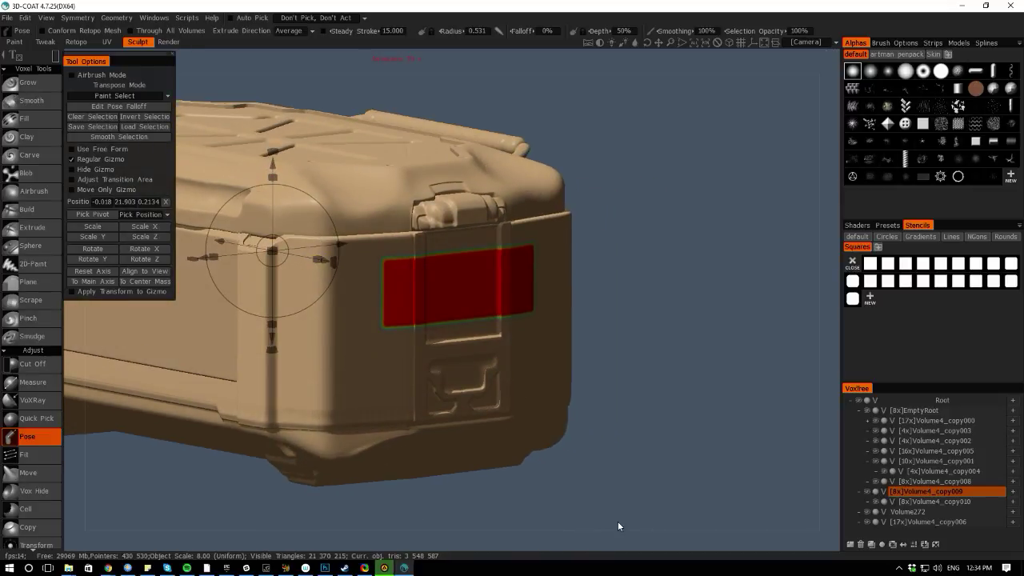
drag(618, 521, 419, 483)
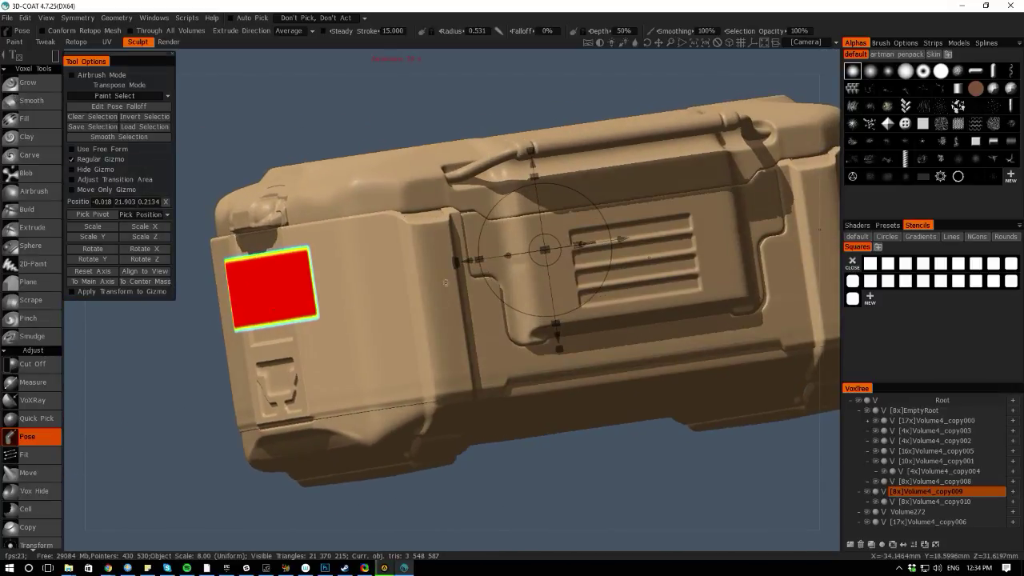
drag(466, 260, 185, 304)
mouse_move(78, 334)
mouse_down()
mouse_move(132, 334)
mouse_move(95, 337)
mouse_up()
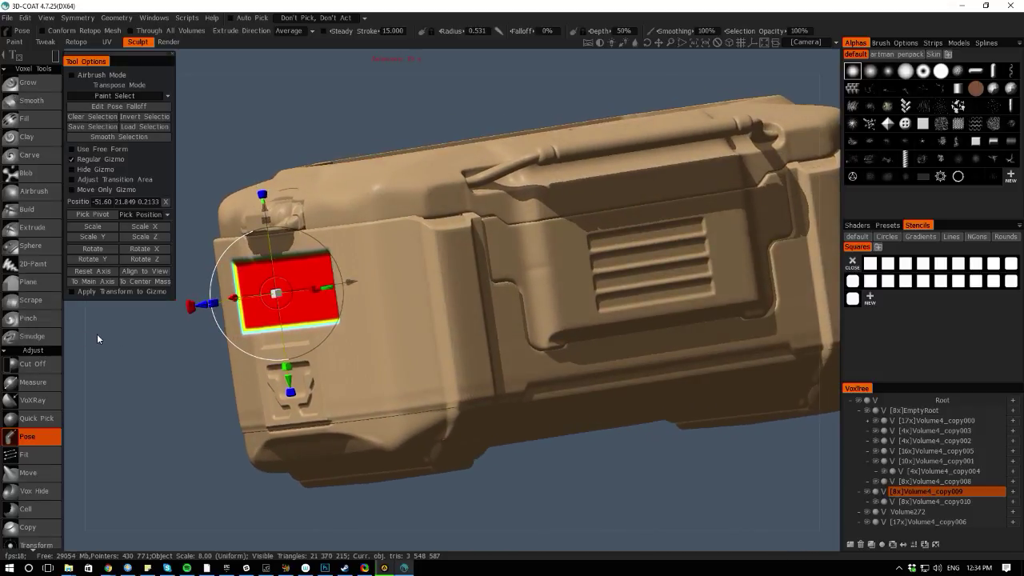
key(ctrl+z)
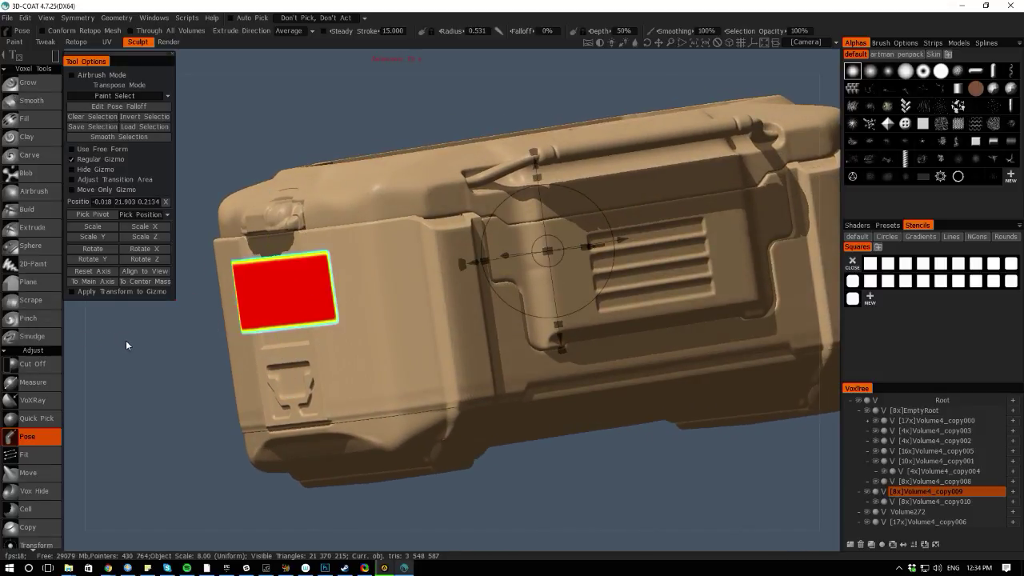
key(ctrl+z)
Examine the whole case from the front in the Relief Only and Flat Shade display modes
right_drag(219, 494, 88, 344)
shift+drag(244, 542, 201, 531)
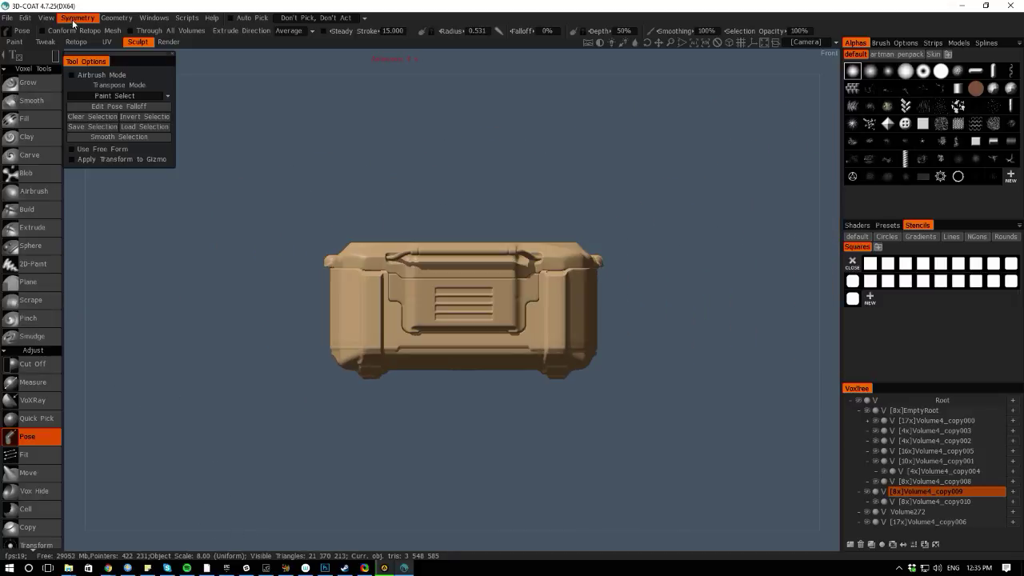
click(46, 18)
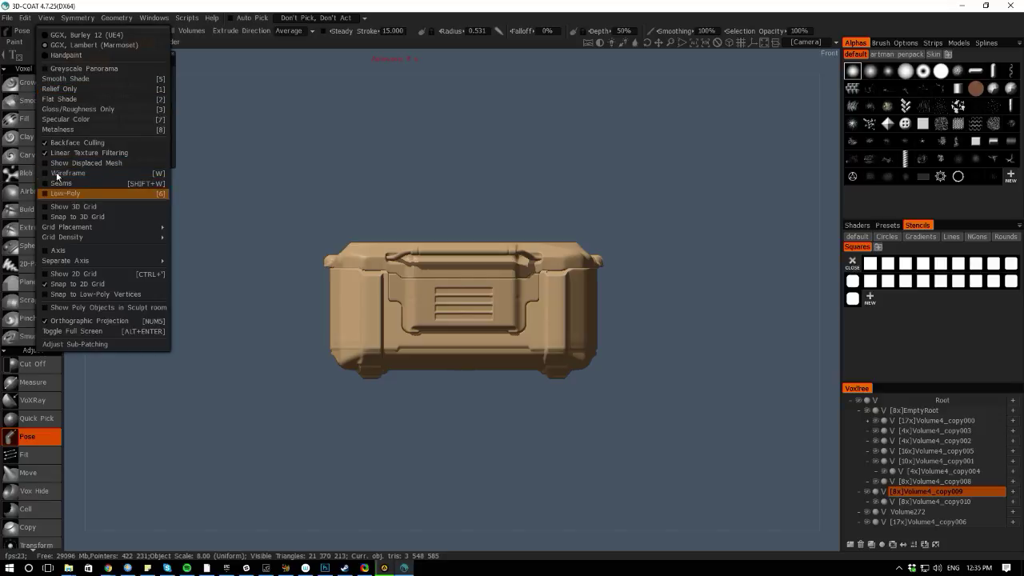
click(53, 89)
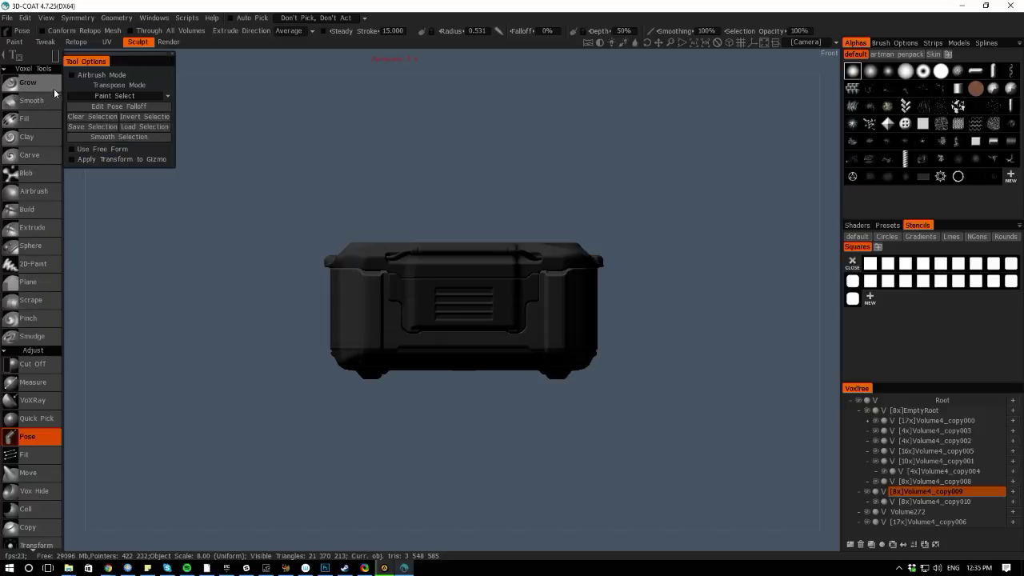
click(45, 18)
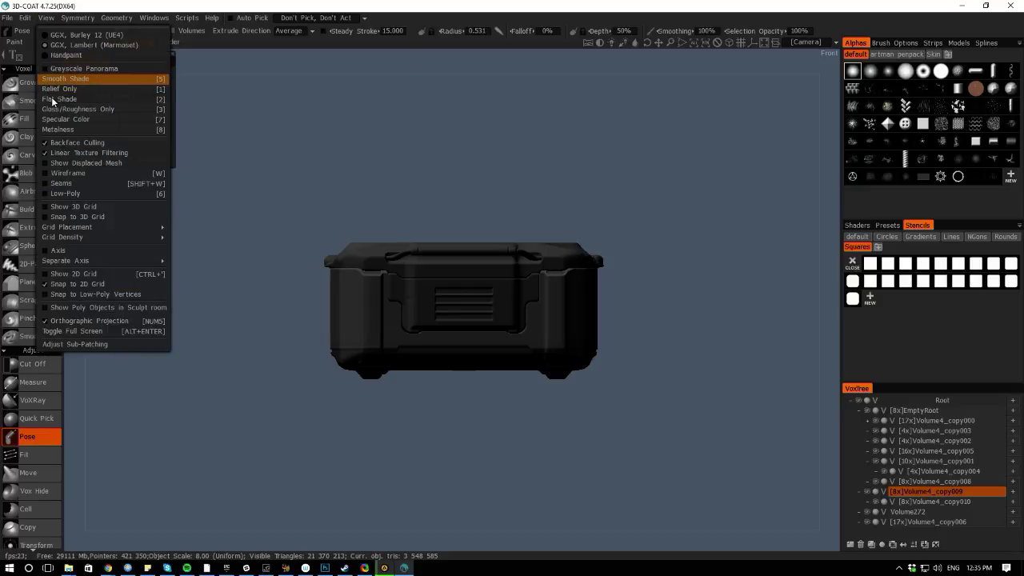
key(2)
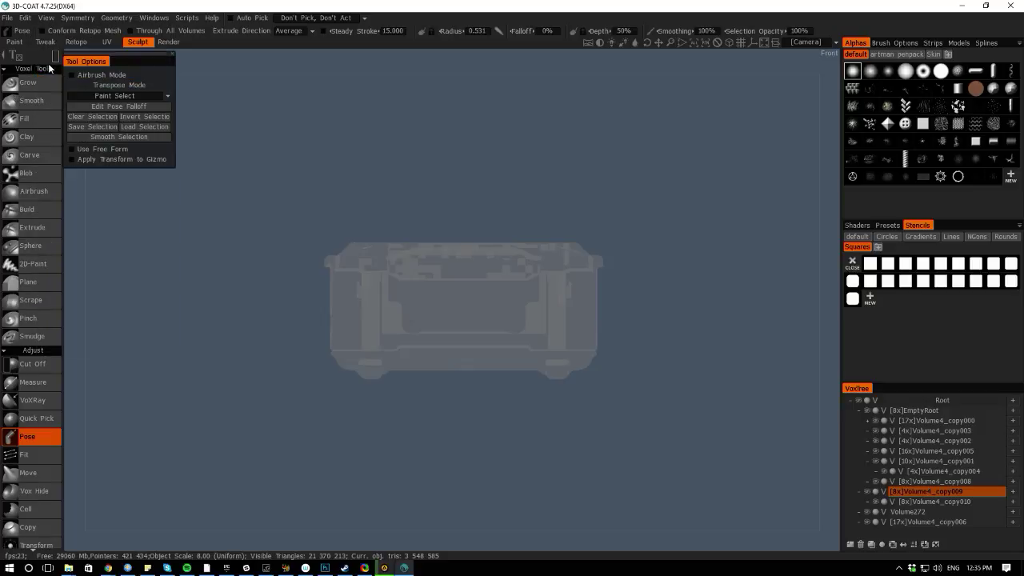
key(5)
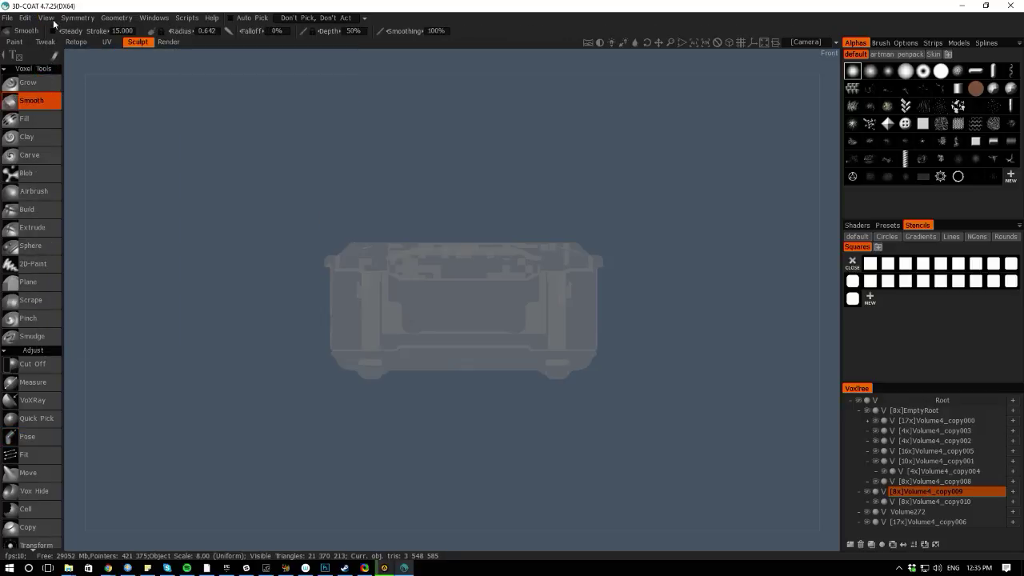
mouse_move(52, 21)
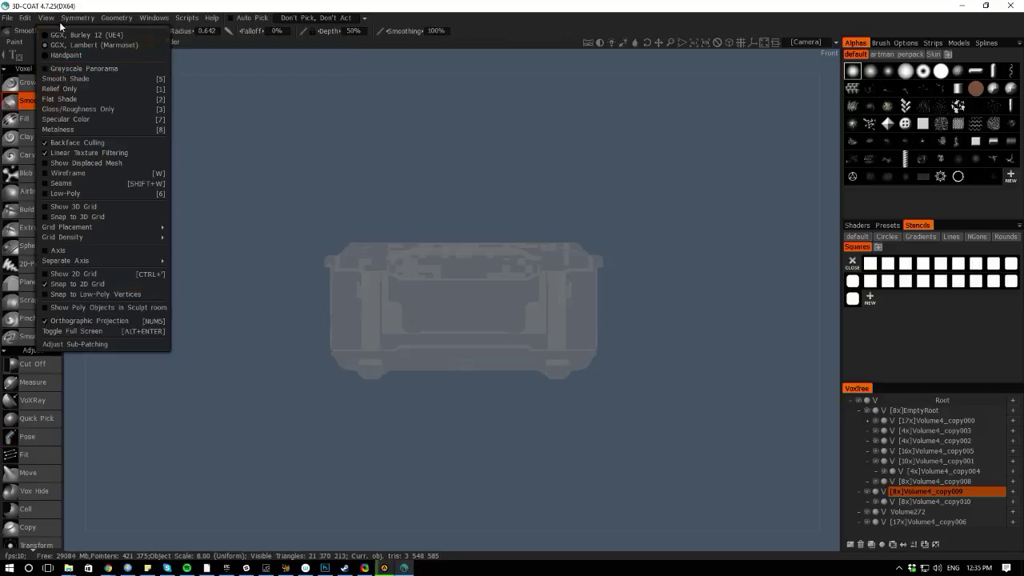
click(43, 19)
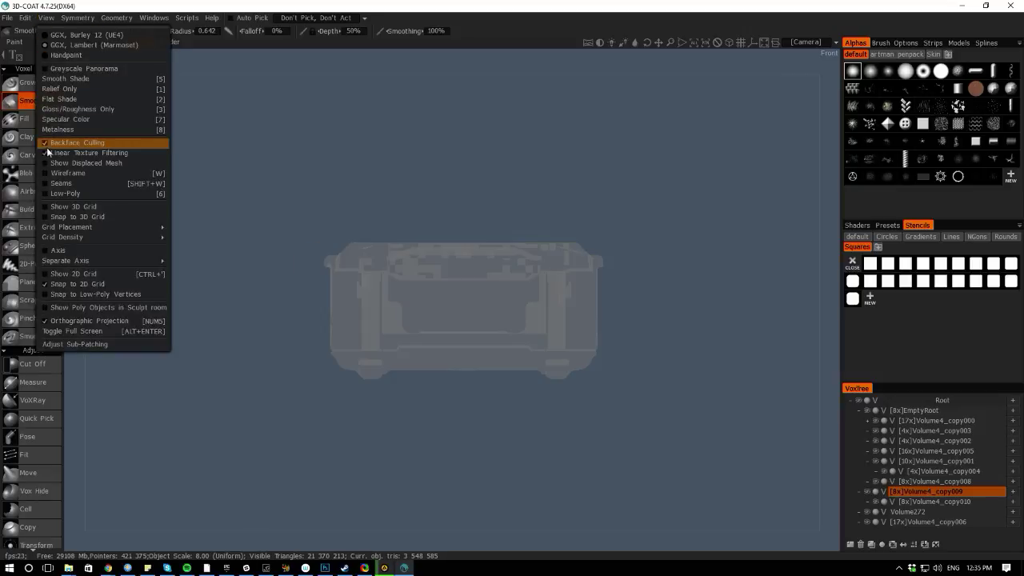
click(44, 89)
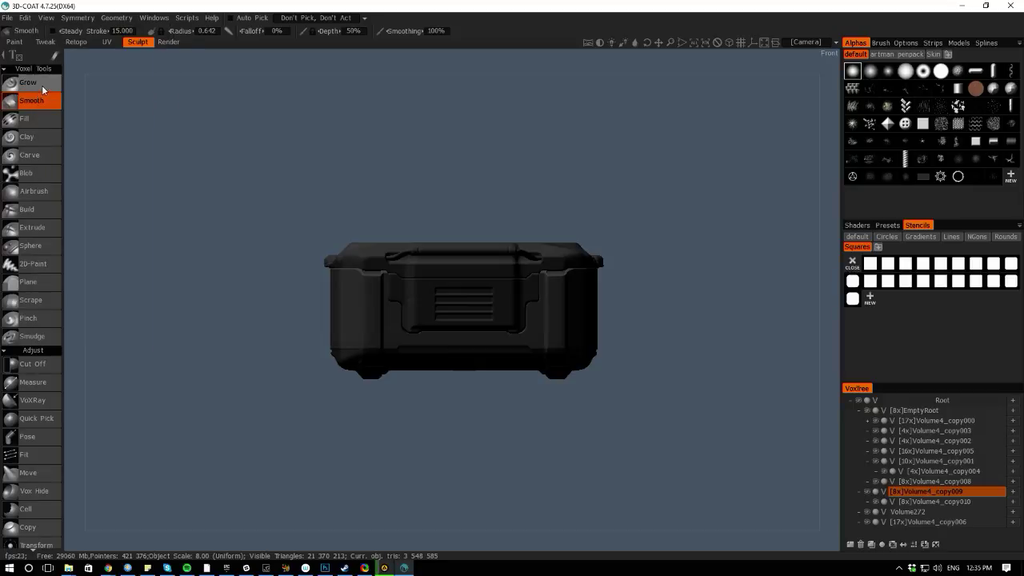
View the case in Flat Shade once more, and restore the Smooth Shade display
click(78, 19)
mouse_move(116, 18)
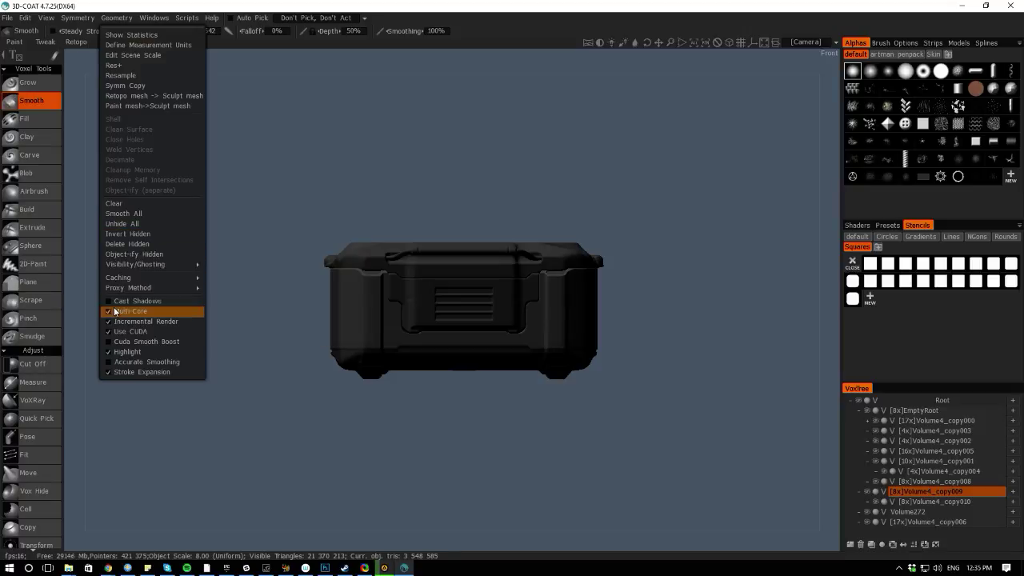
mouse_move(45, 20)
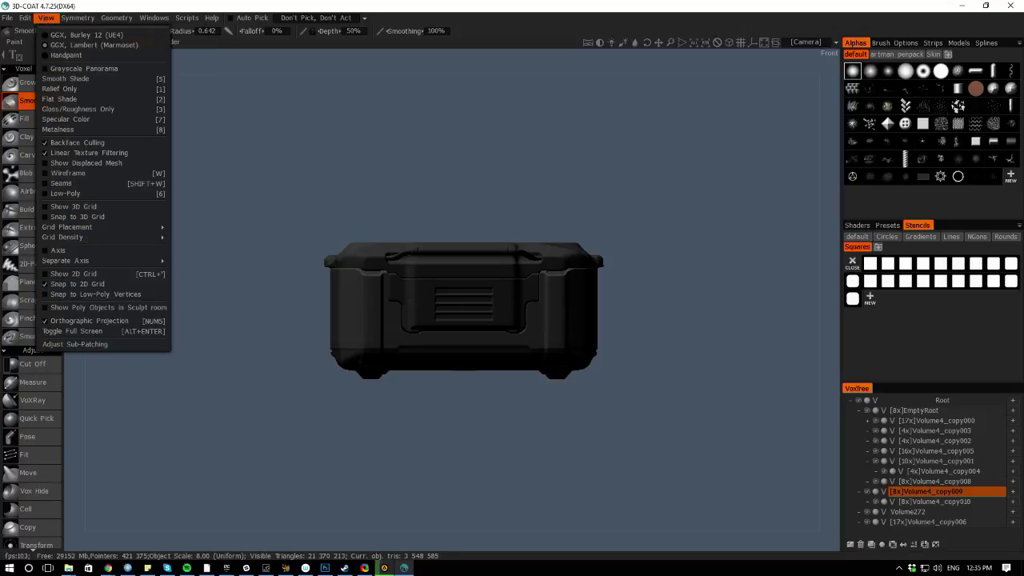
click(51, 100)
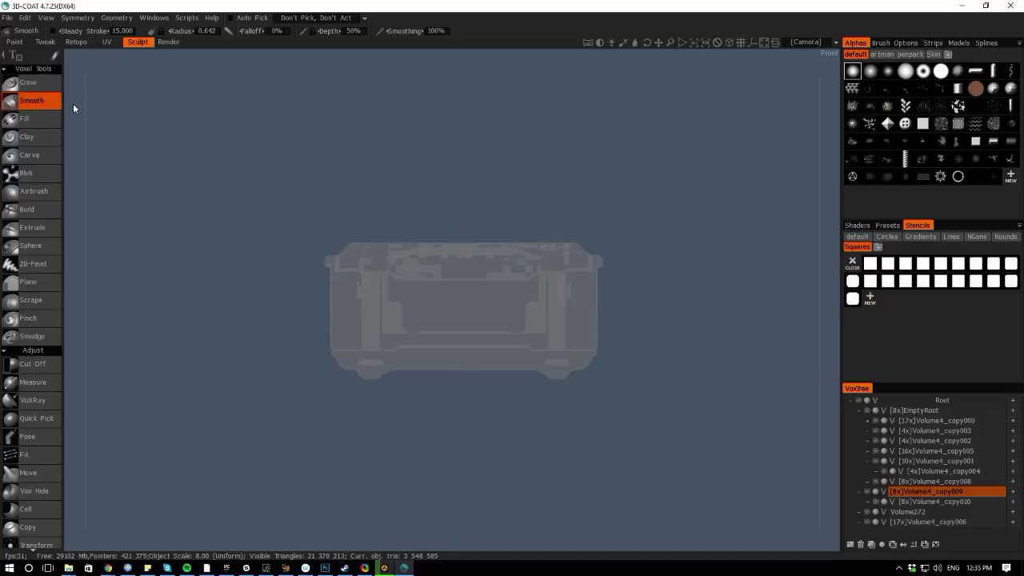
drag(73, 104, 69, 112)
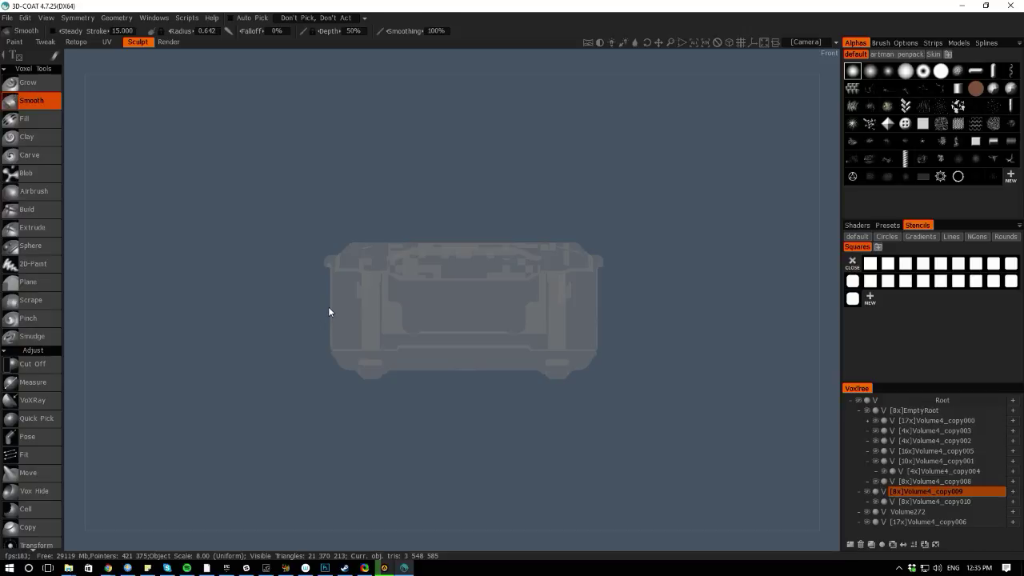
click(78, 17)
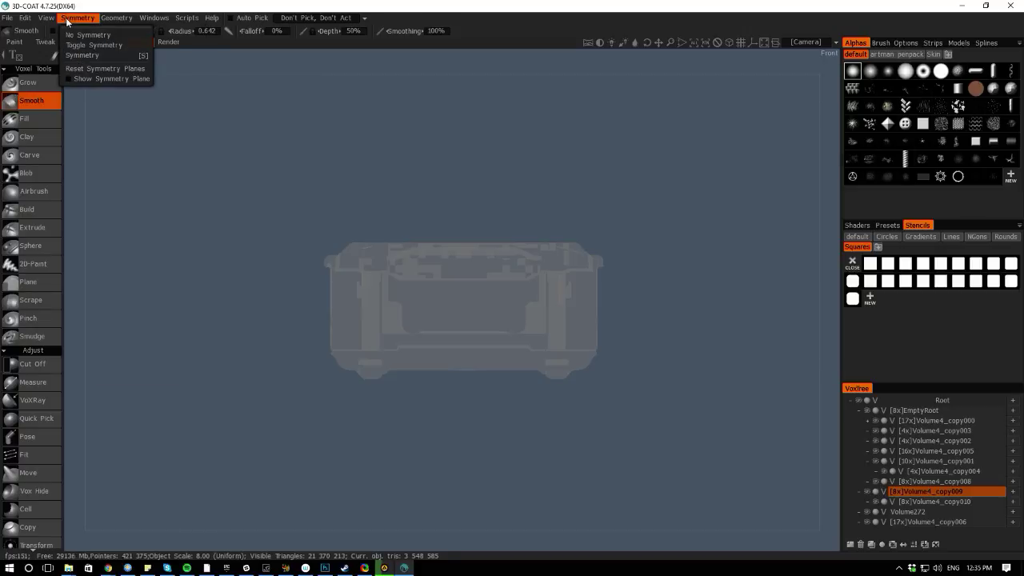
mouse_move(47, 18)
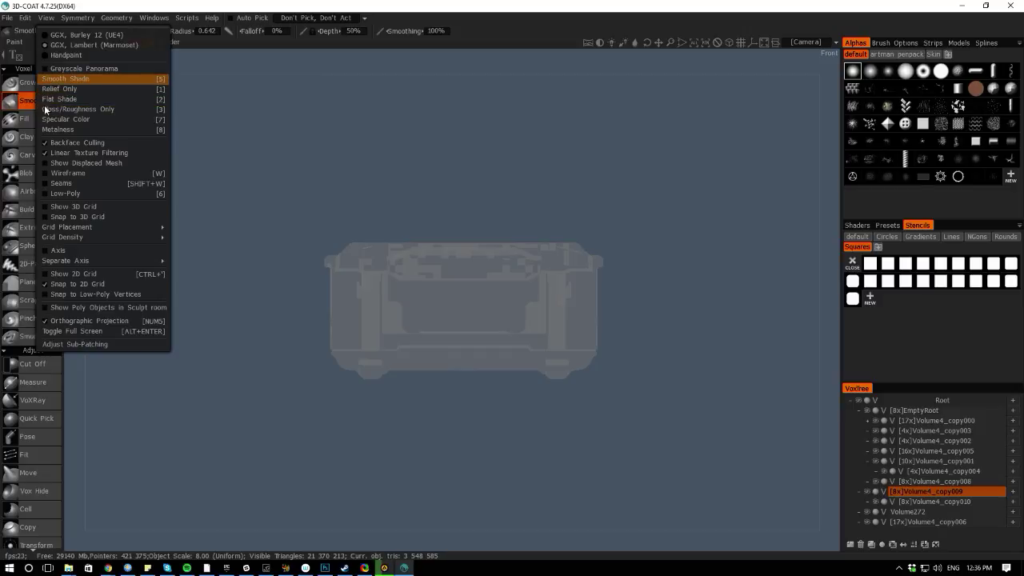
click(45, 111)
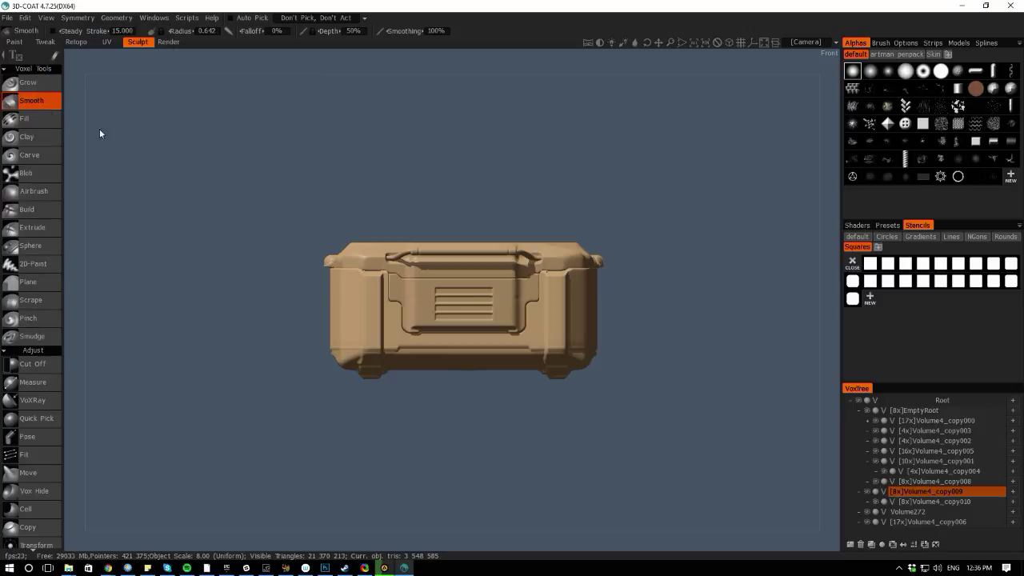
With the Pose tool in the end view, mask the lower end panel with a closed sloped outline mirrored across its centre
mouse_move(132, 171)
mouse_down()
mouse_move(312, 185)
mouse_move(140, 175)
mouse_up()
scroll(177, 351, up, 5)
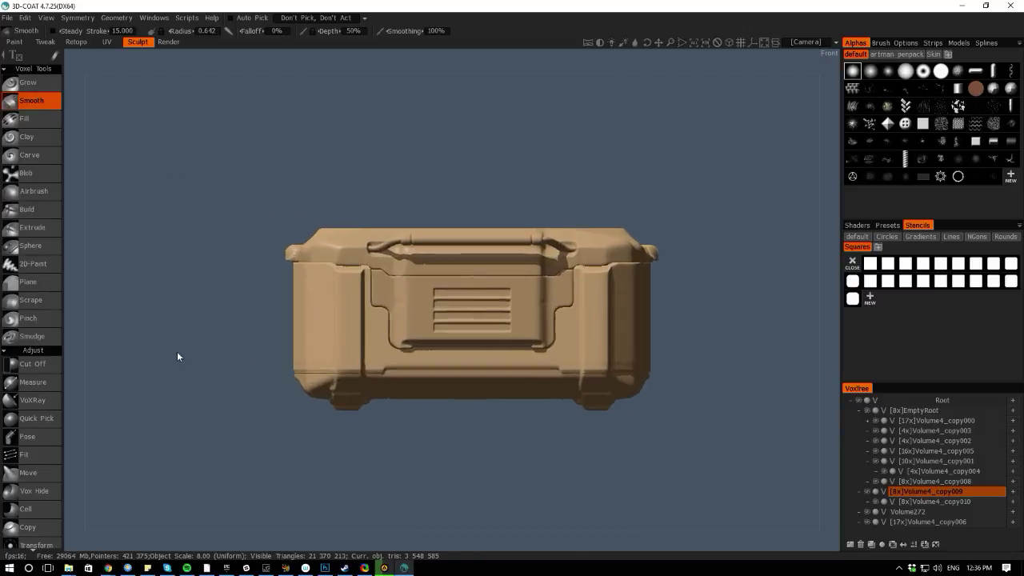
middle_drag(168, 286, 241, 296)
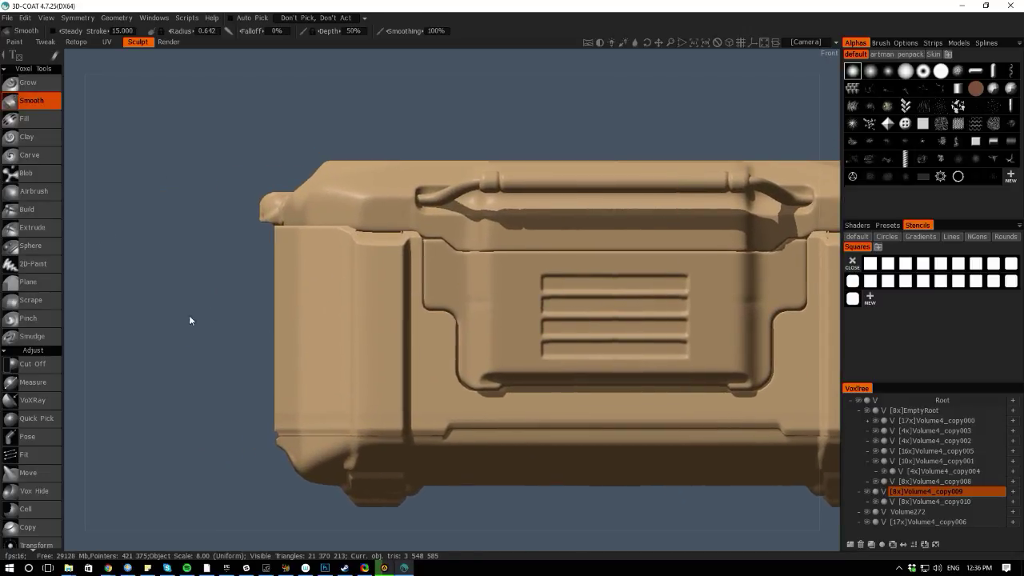
drag(77, 270, 147, 359)
key(space)
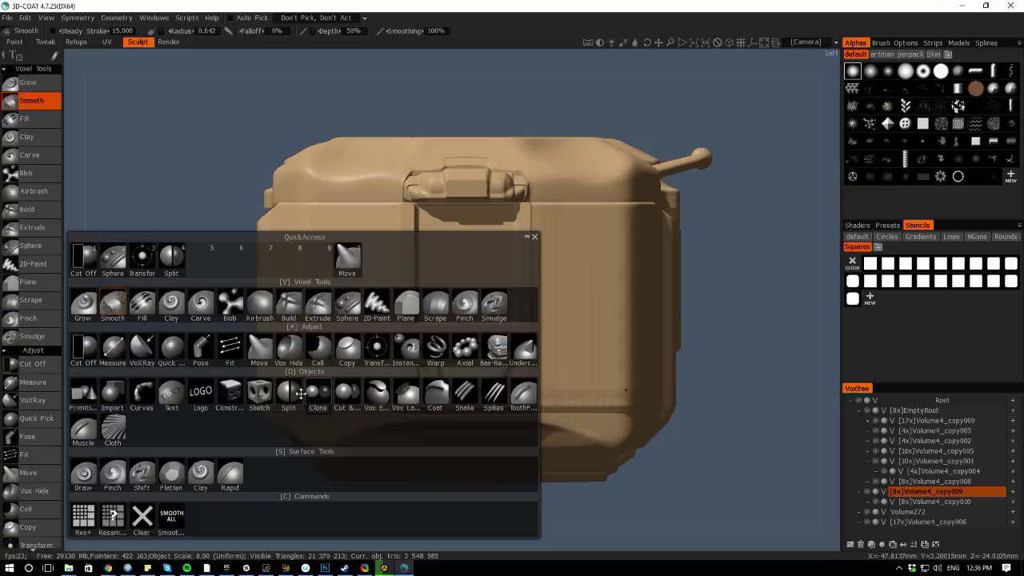
click(200, 348)
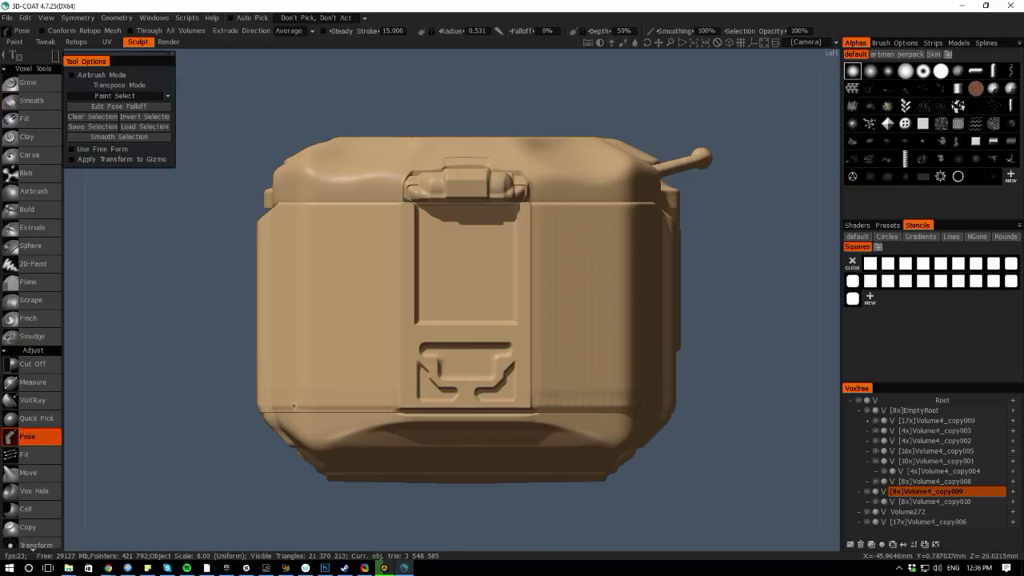
key(e)
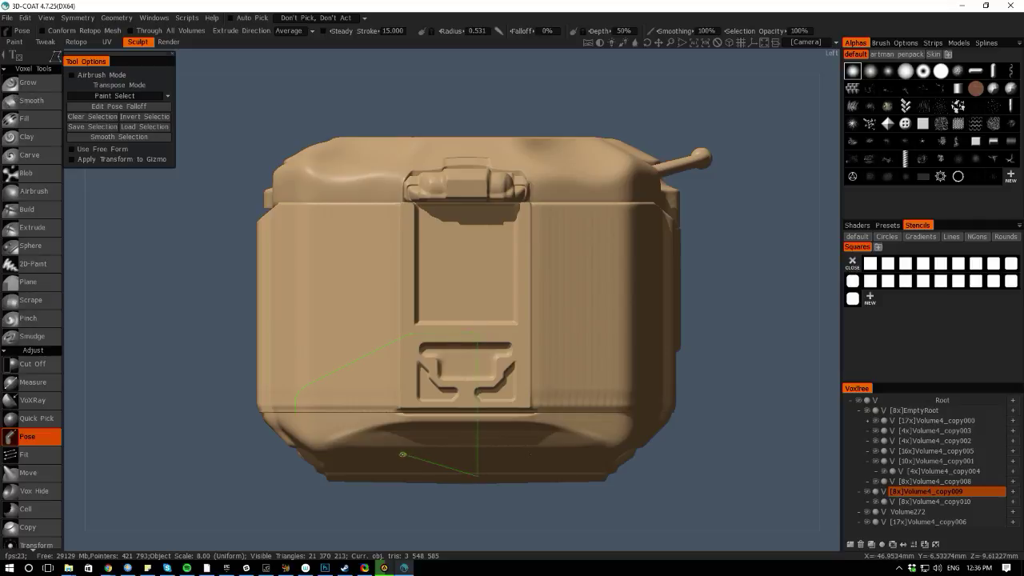
click(308, 432)
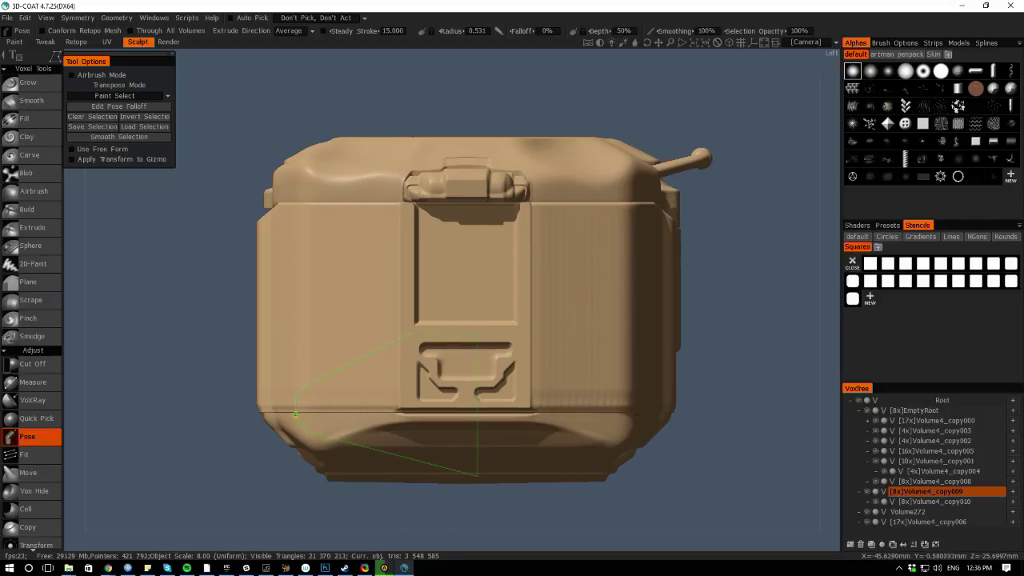
drag(296, 413, 295, 413)
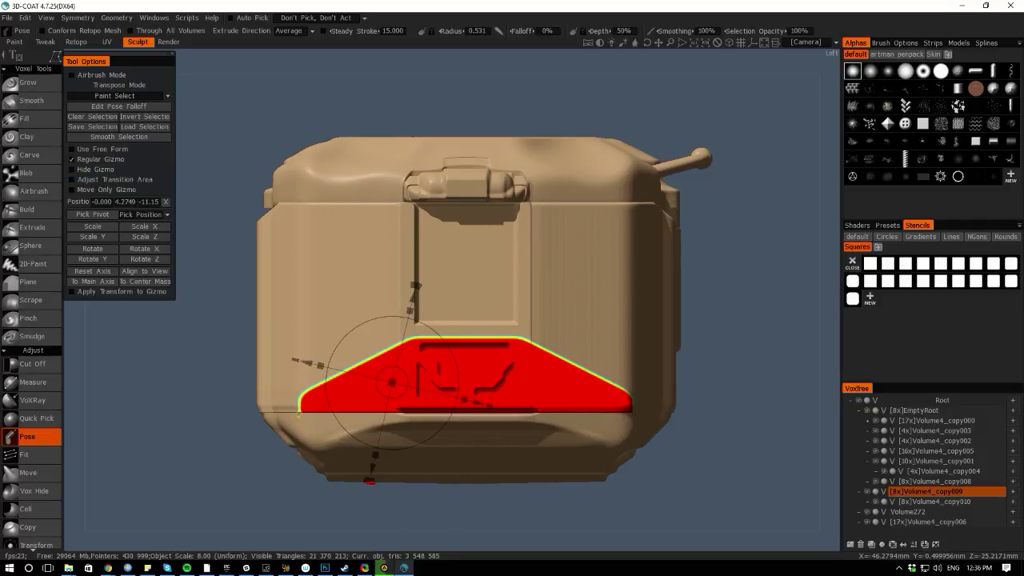
Soften the edges of the lower end panel mask by smoothing the selection repeatedly
click(96, 136)
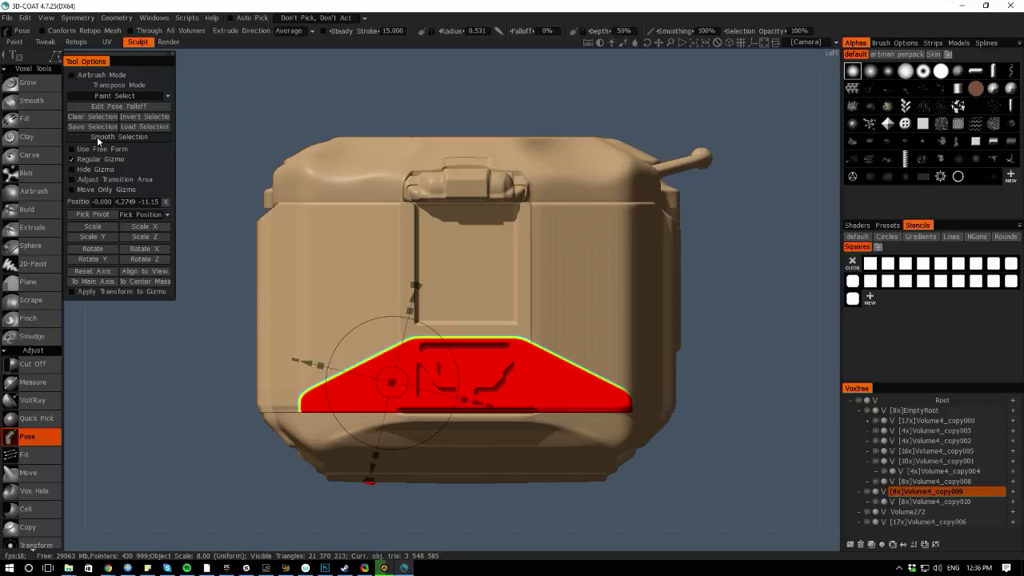
click(98, 137)
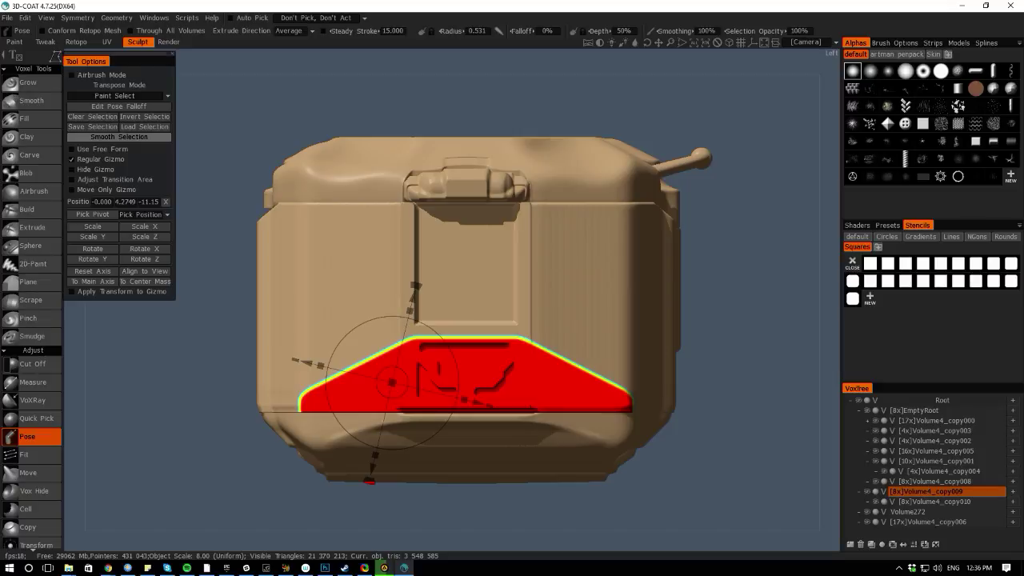
click(118, 137)
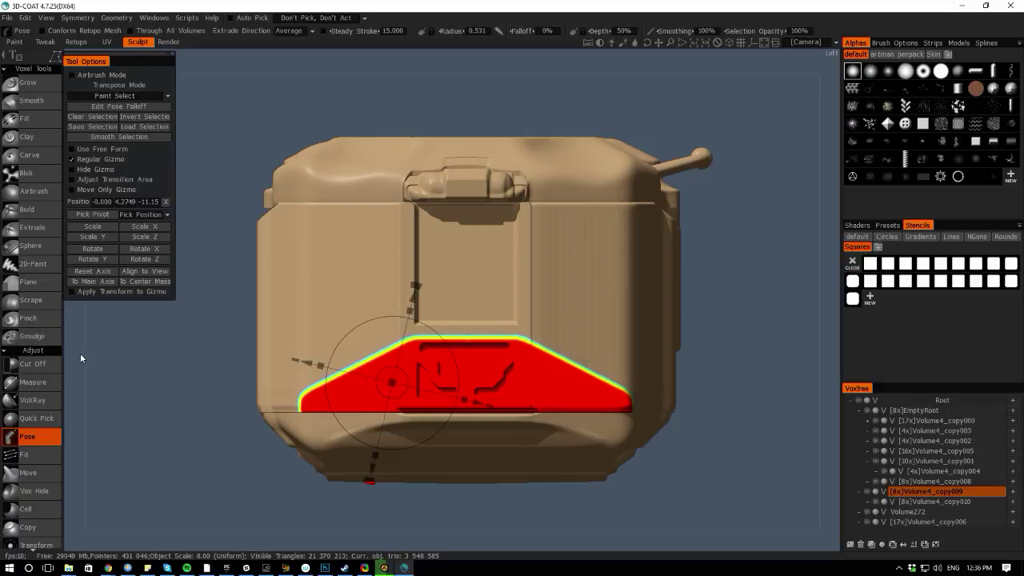
Raise the masked lower area slightly outward from the end panel with the Pose gizmo, and check its profile from the front
drag(80, 353, 119, 367)
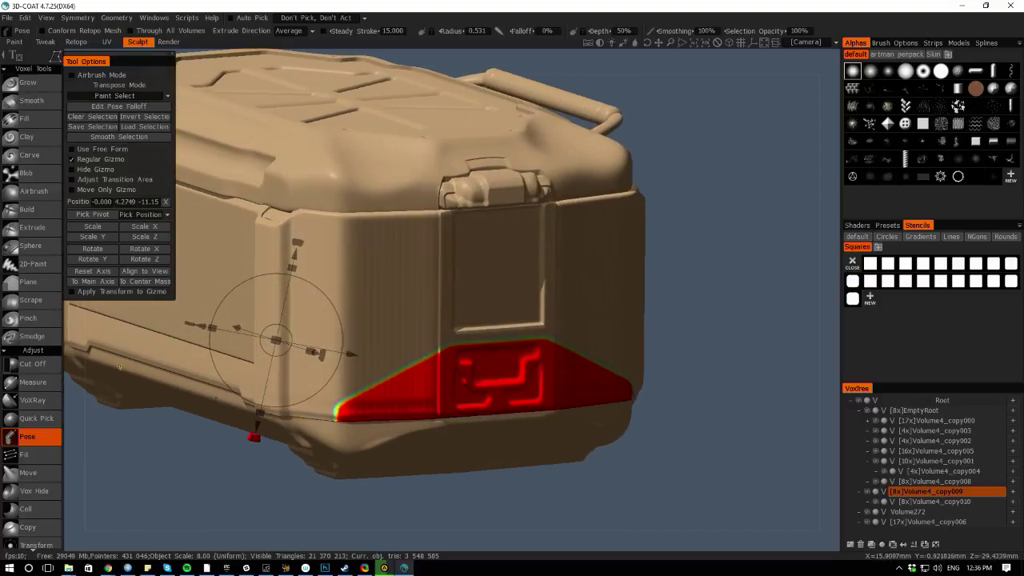
drag(309, 350, 307, 350)
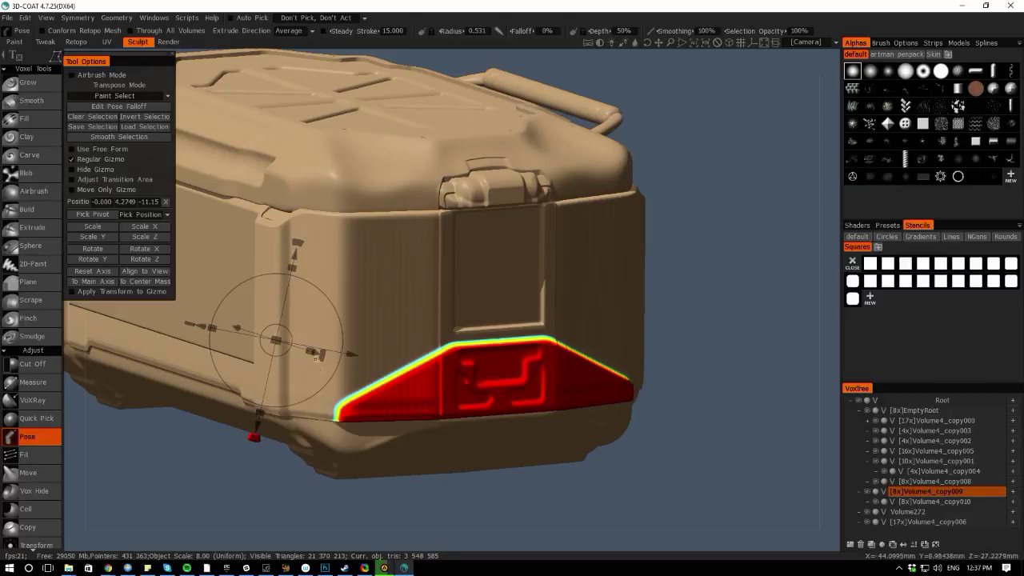
drag(298, 535, 121, 464)
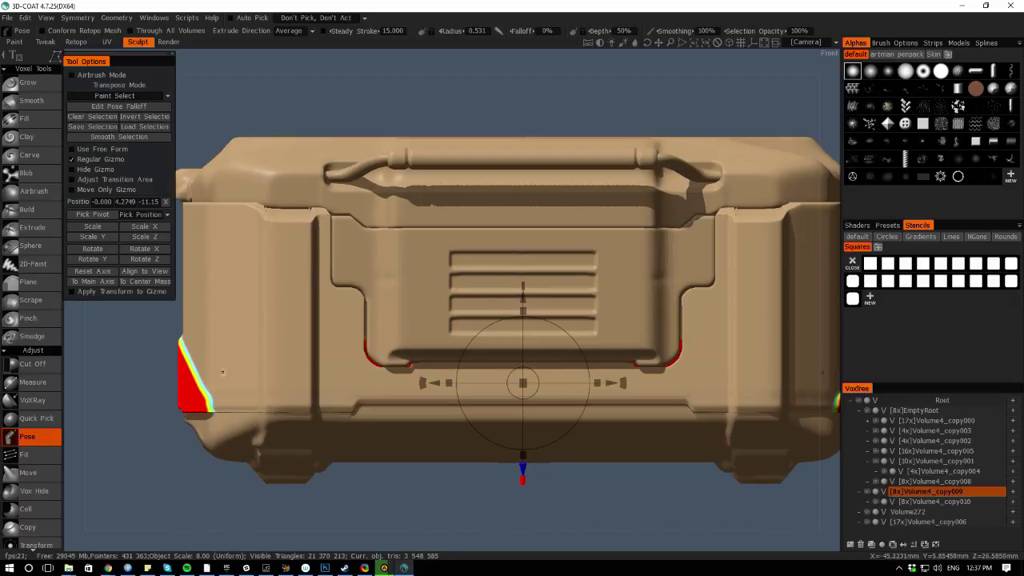
Try to slope the masked lower end panel by moving the Pose gizmo to its outer side and transforming the area, and clear the selection
drag(426, 383, 121, 382)
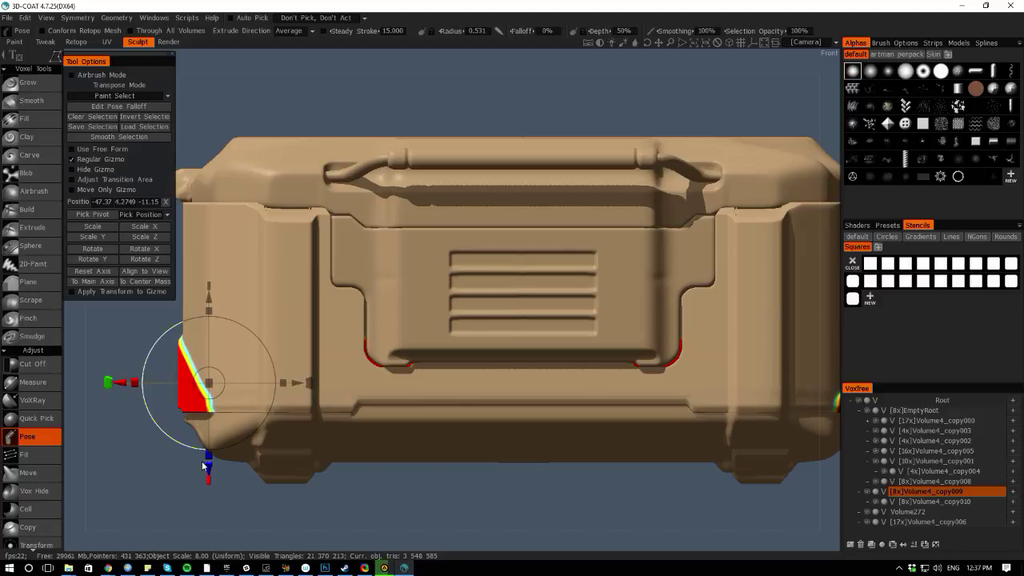
drag(208, 474, 196, 509)
click(80, 274)
drag(93, 447, 127, 440)
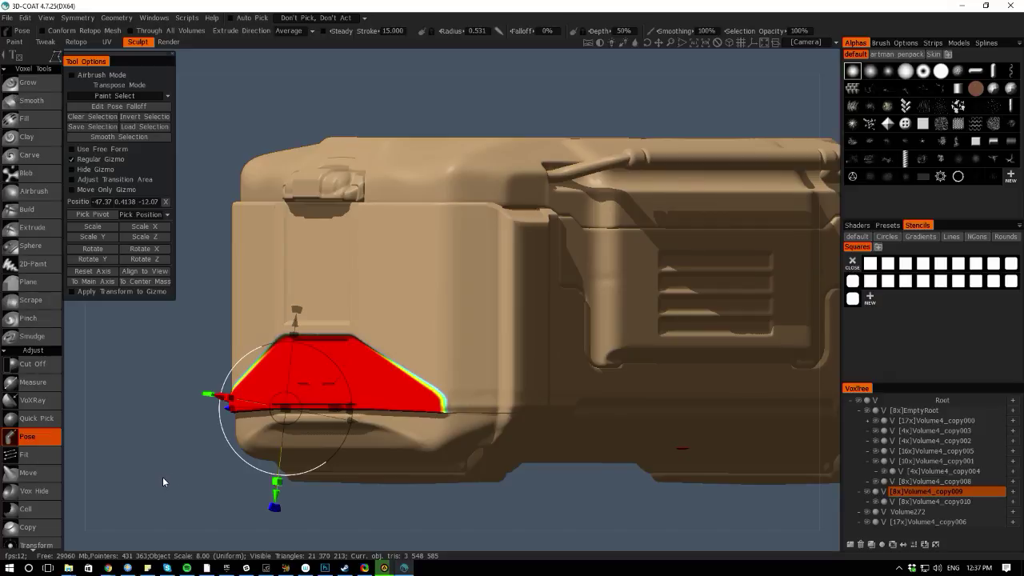
key(ctrl+d)
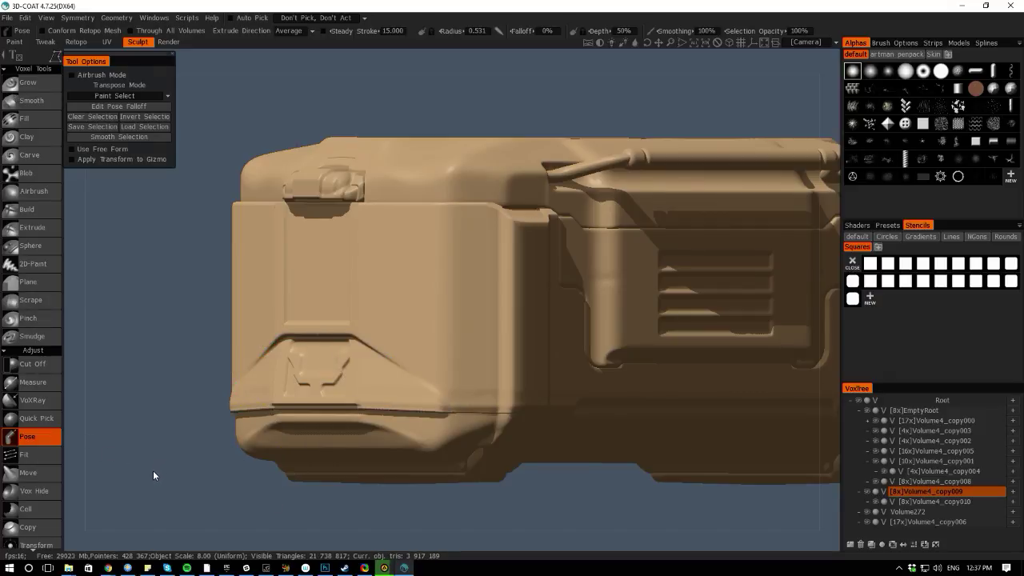
Undo the sloping and raising of the lower end panel area together with its mask
key(ctrl+z)
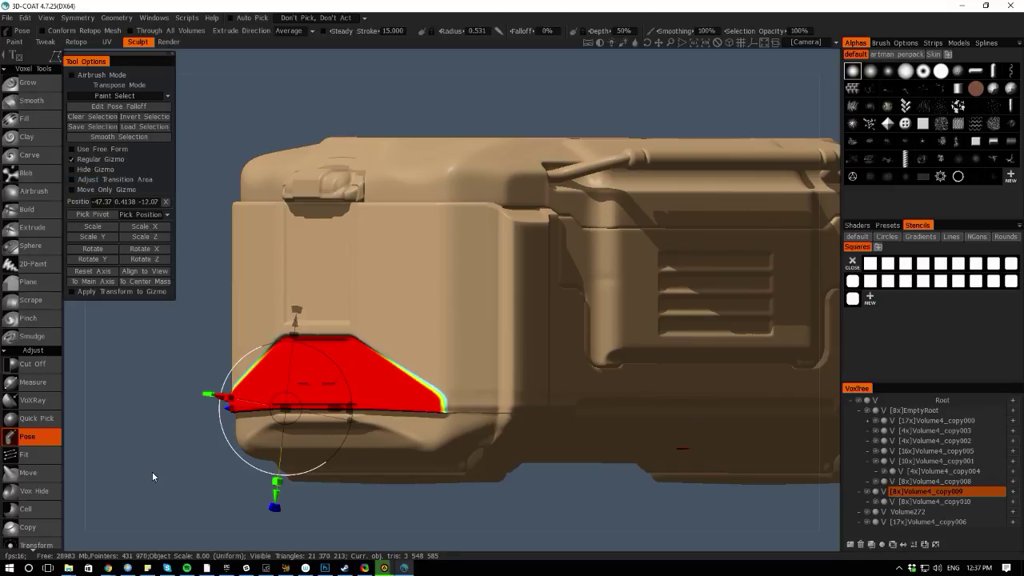
key(ctrl+z)
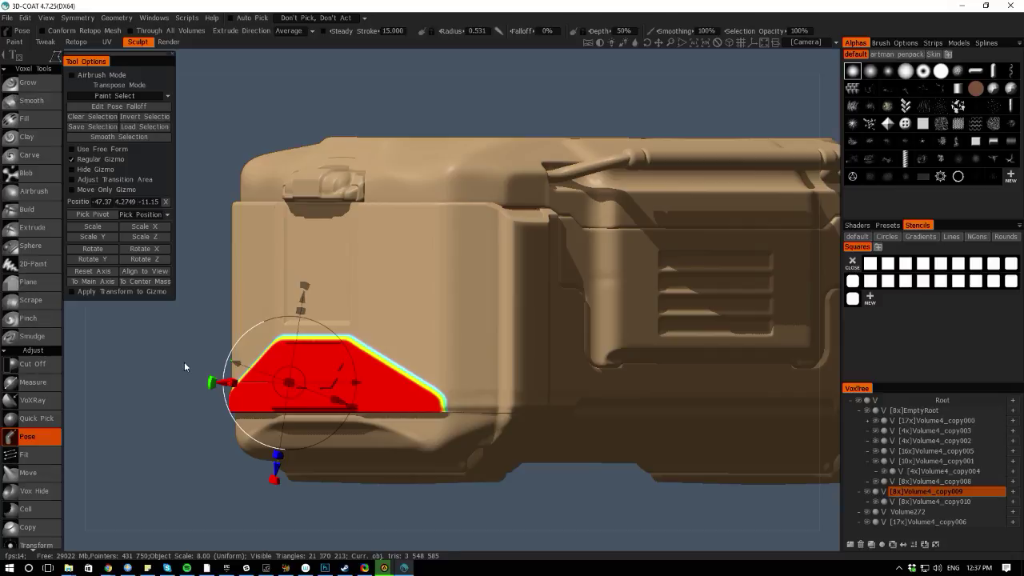
key(ctrl+z)
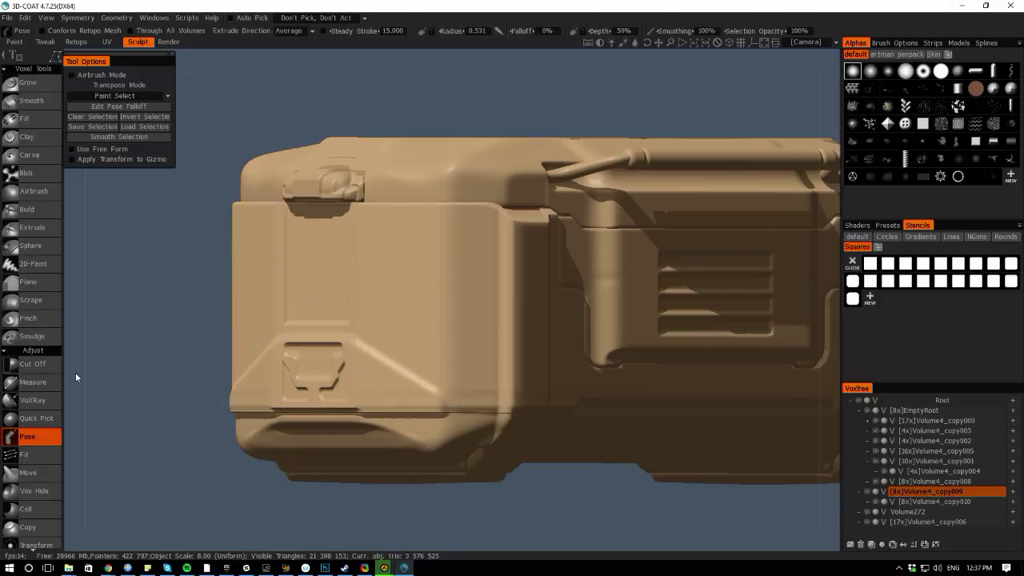
mouse_move(100, 373)
mouse_down()
mouse_move(124, 370)
mouse_move(105, 379)
mouse_up()
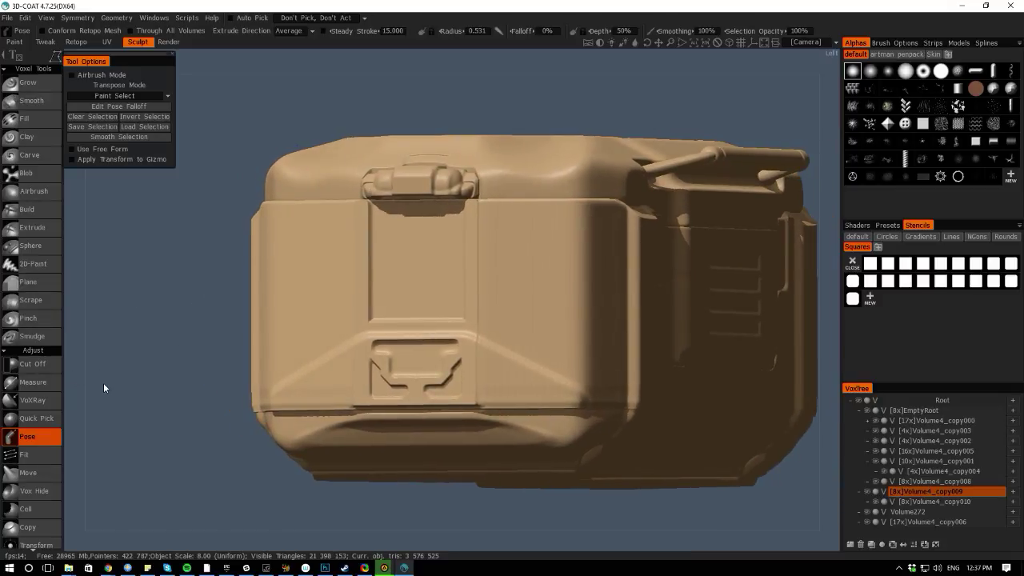
key(ctrl+y)
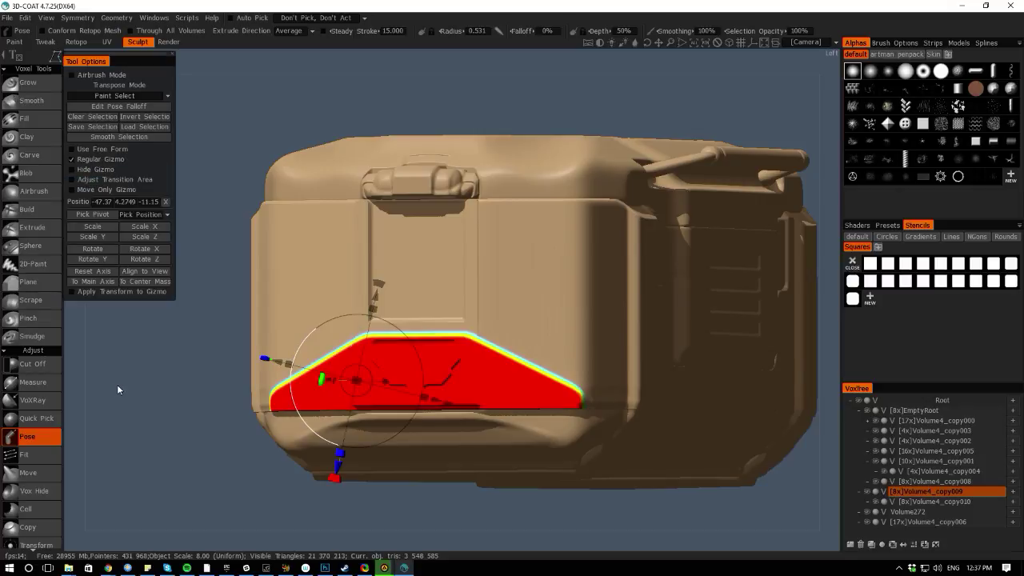
key(ctrl+z)
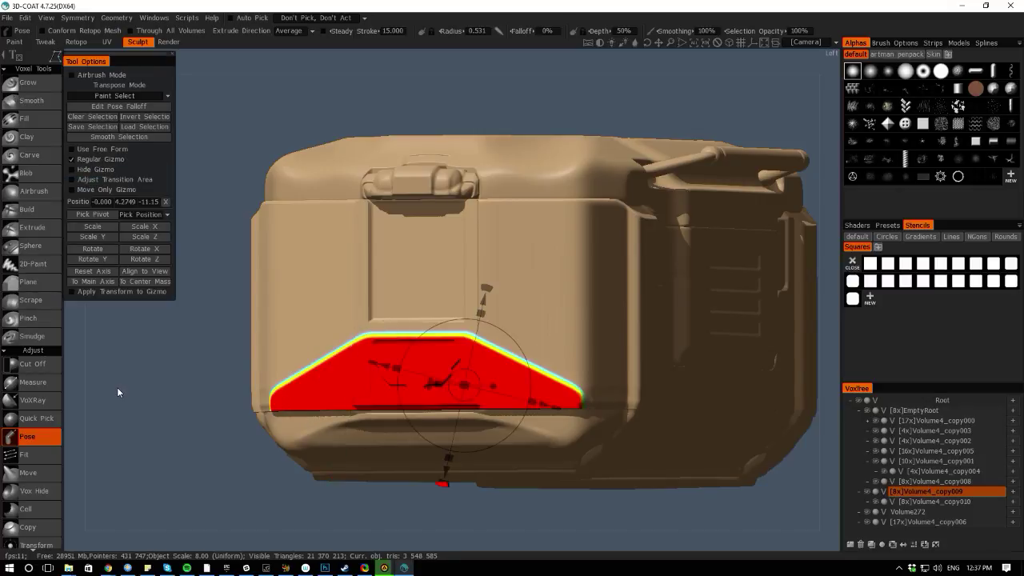
key(ctrl+z)
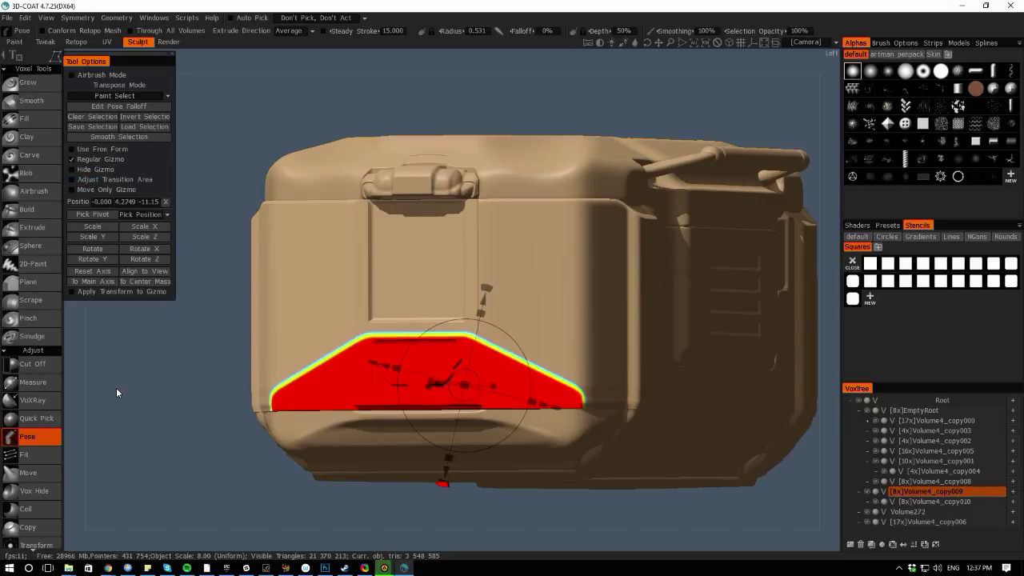
key(ctrl+z)
key(ctrl+z)
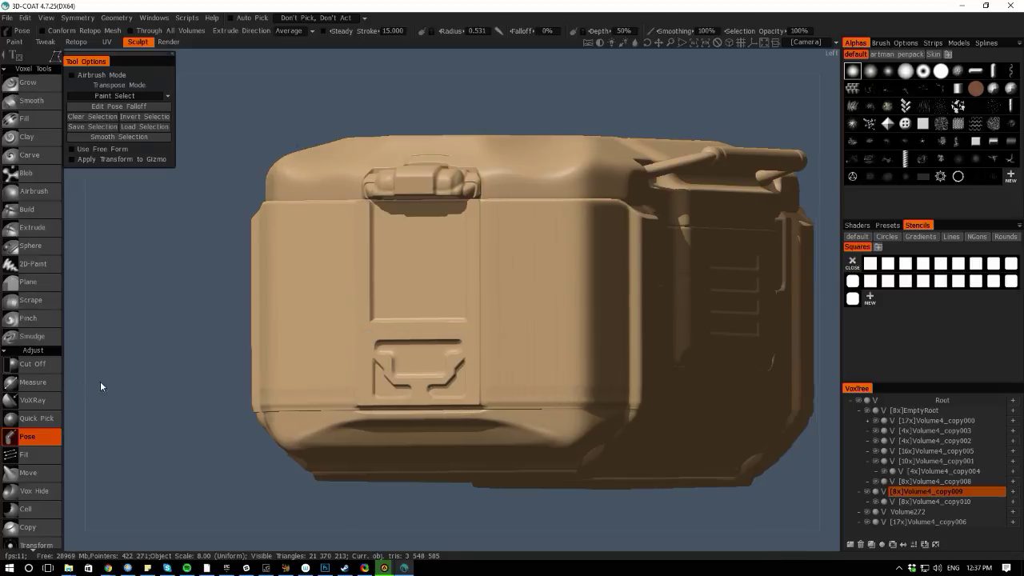
In the end view, mask the recessed panel below the latch with a rectangle, and smooth the selection twice
drag(100, 382, 119, 371)
click(53, 49)
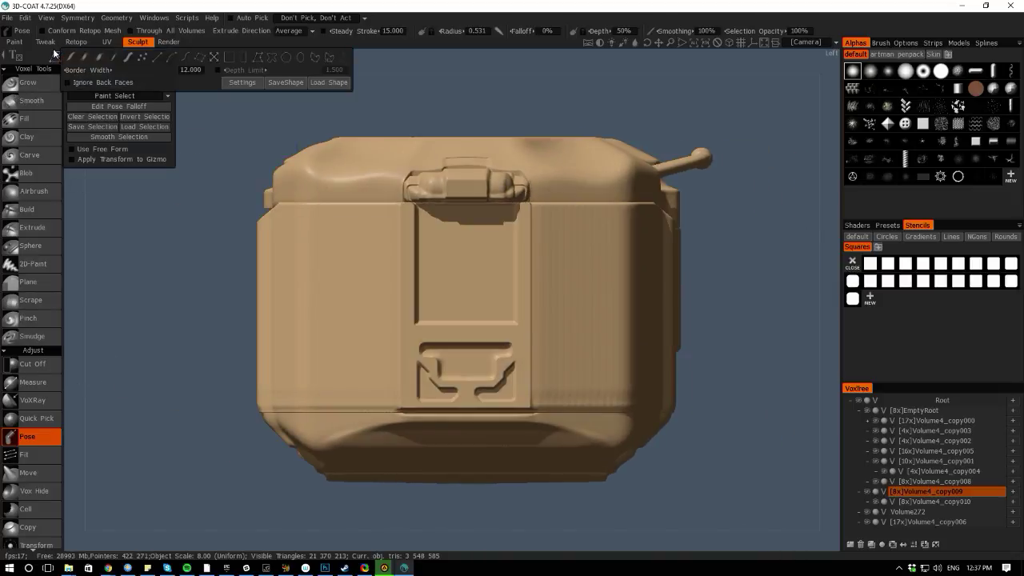
click(241, 56)
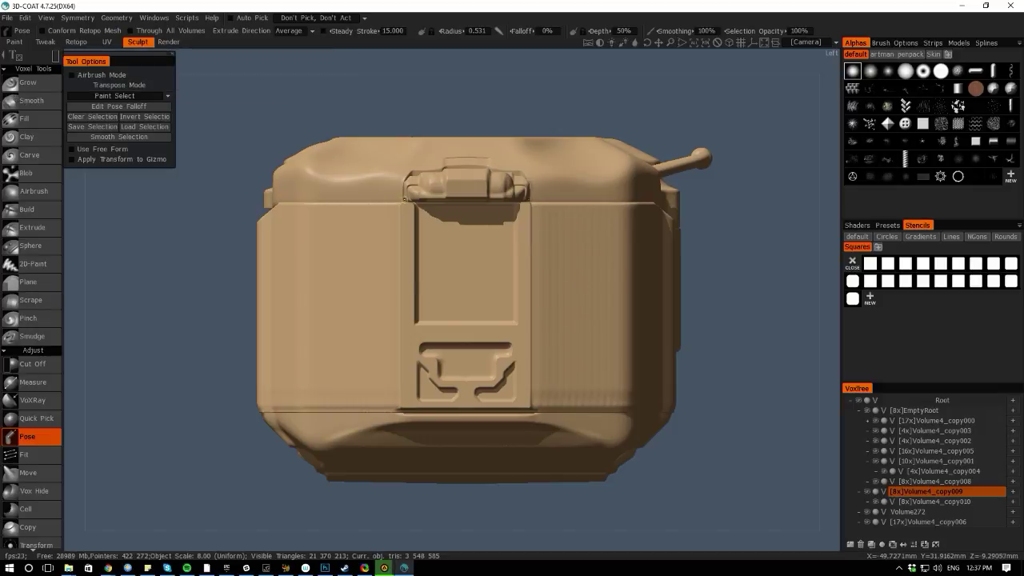
drag(404, 198, 506, 333)
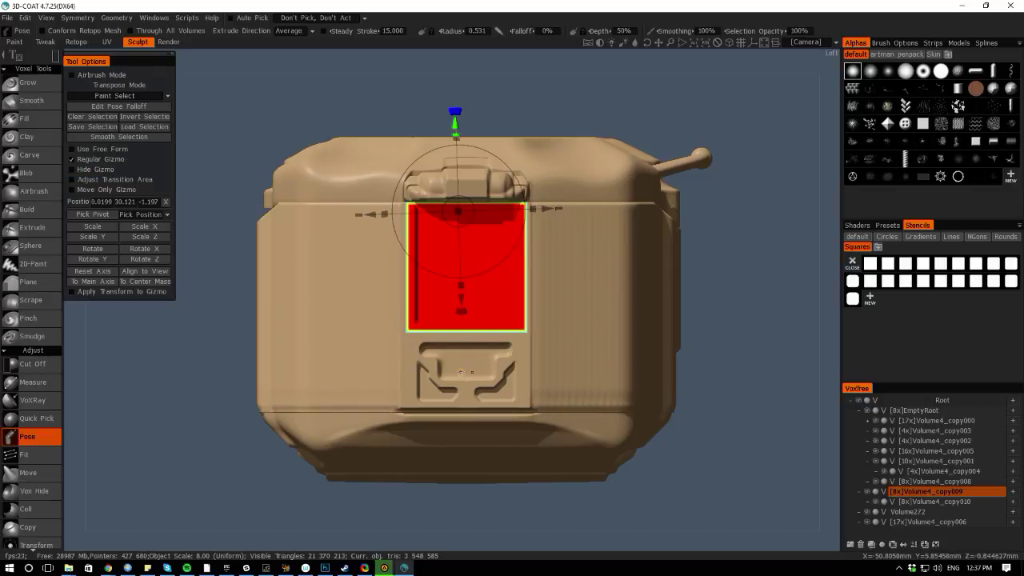
drag(431, 336, 429, 342)
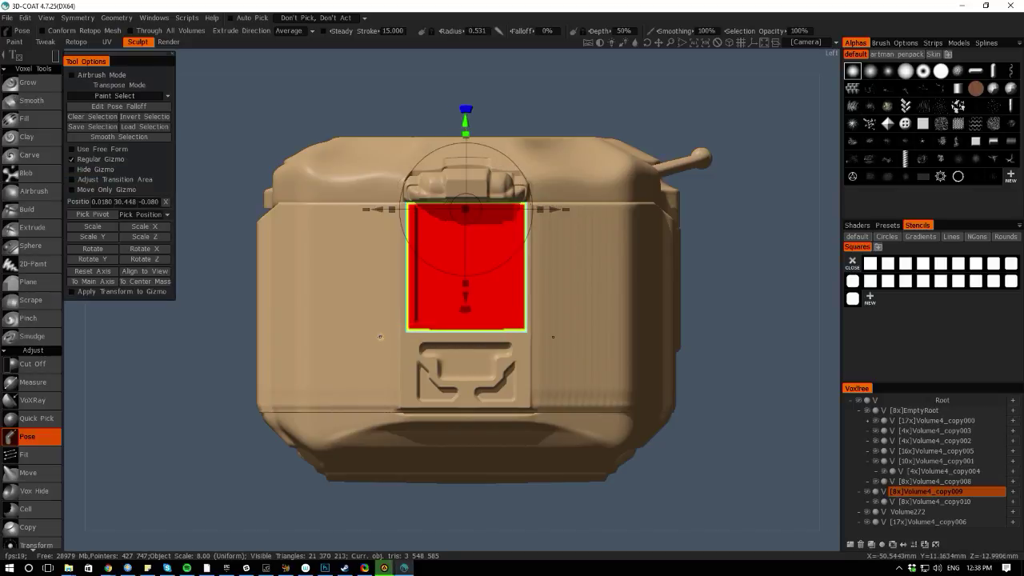
click(93, 140)
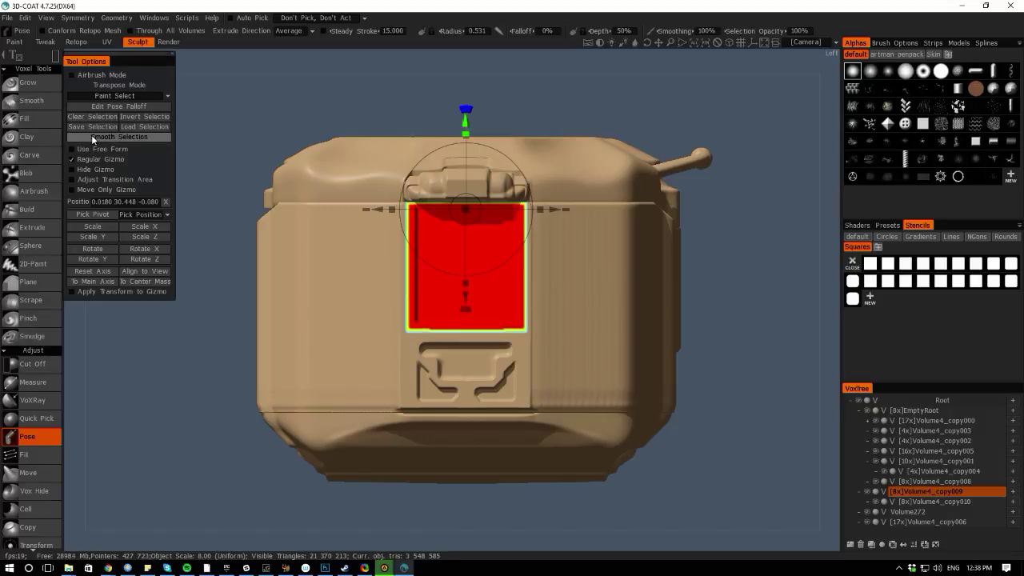
click(92, 140)
mouse_move(73, 363)
mouse_down()
mouse_move(16, 367)
mouse_move(87, 359)
mouse_up()
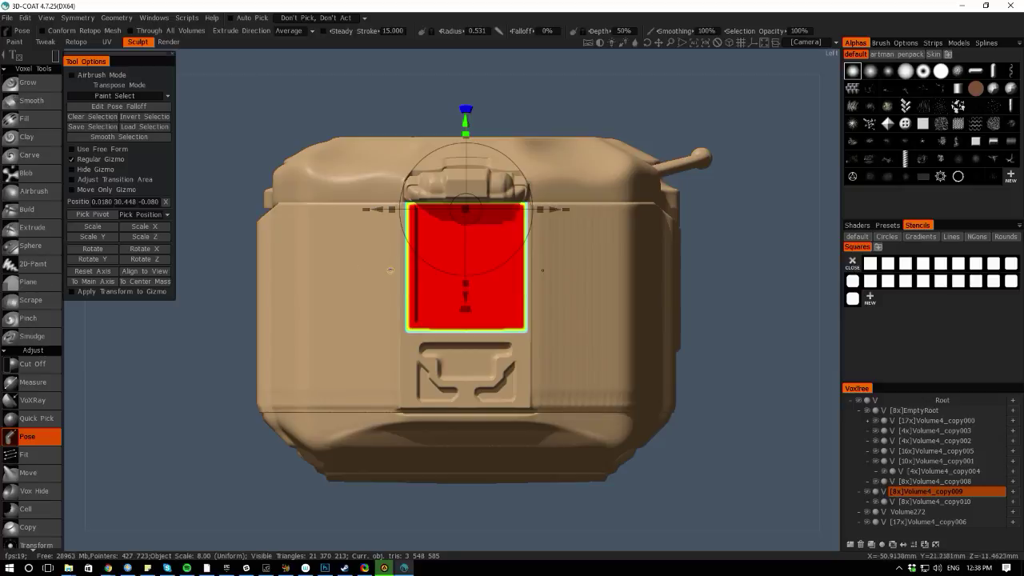
Remove stepped, mirrored lower corners from the latch panel mask, smooth the selection, and check it from several angles
mouse_move(55, 56)
mouse_move(394, 256)
middle_down()
mouse_move(435, 288)
mouse_move(427, 284)
middle_up()
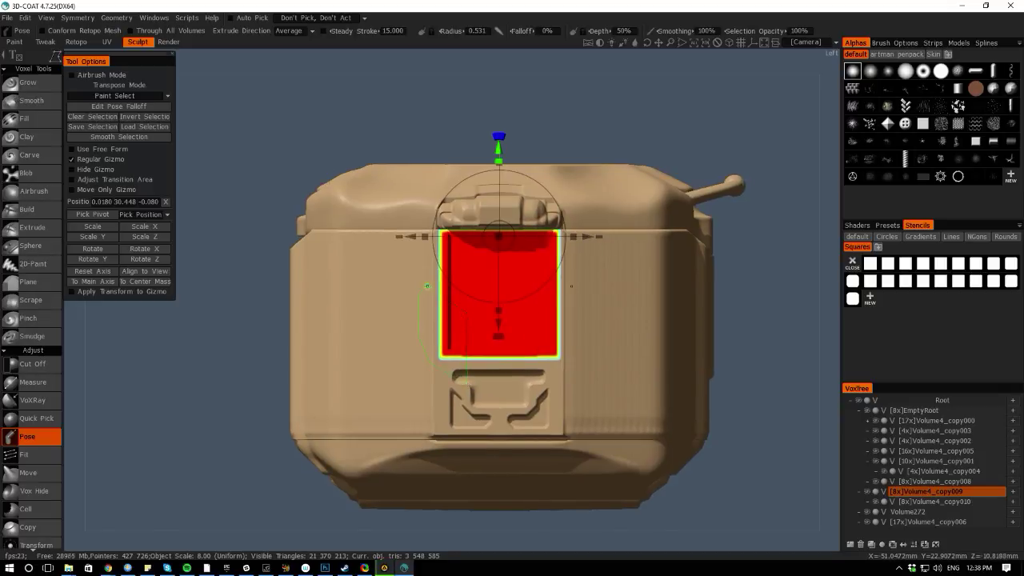
ctrl+click(427, 285)
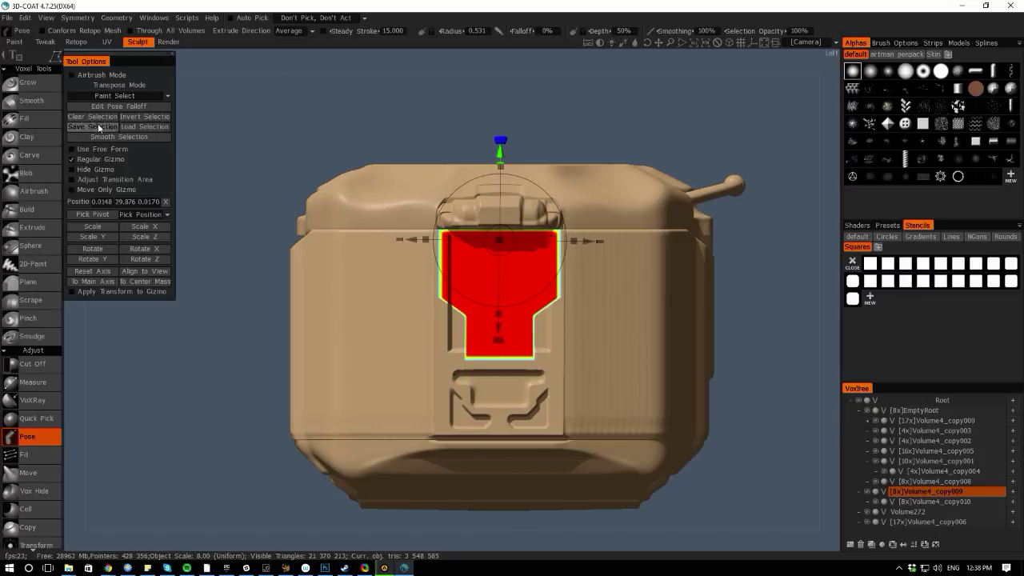
click(95, 137)
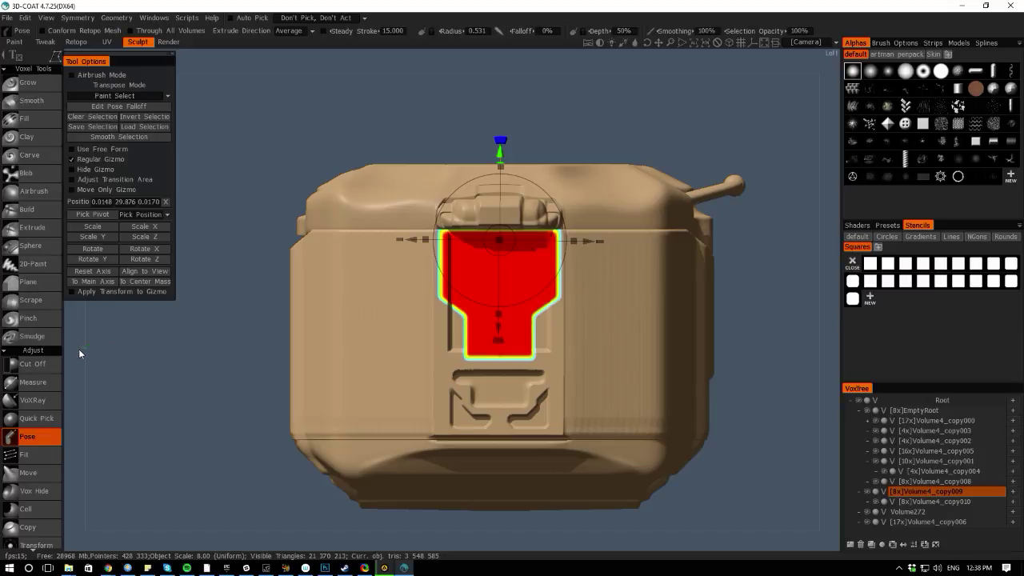
drag(75, 351, 159, 347)
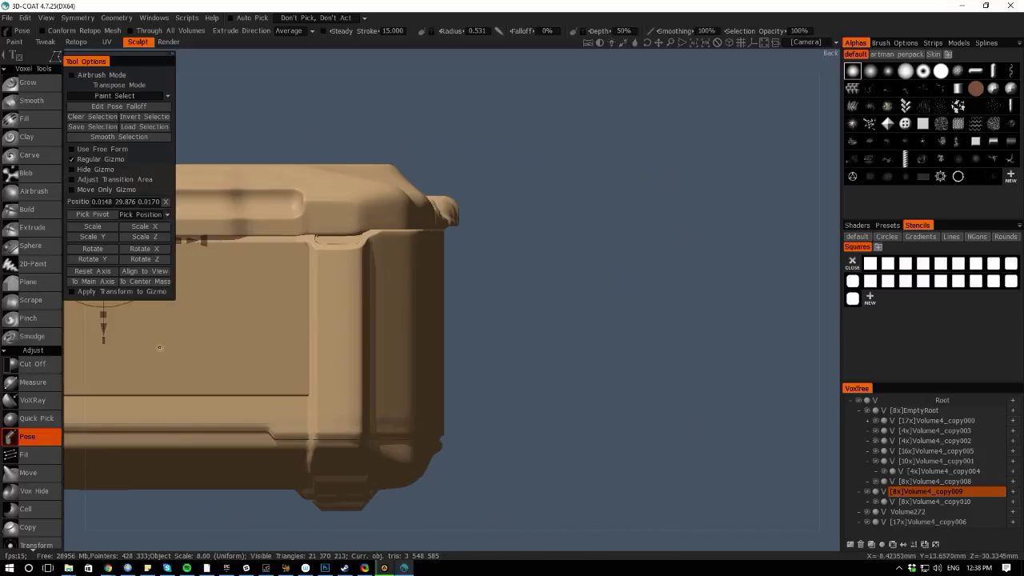
drag(578, 529, 488, 500)
drag(273, 230, 270, 230)
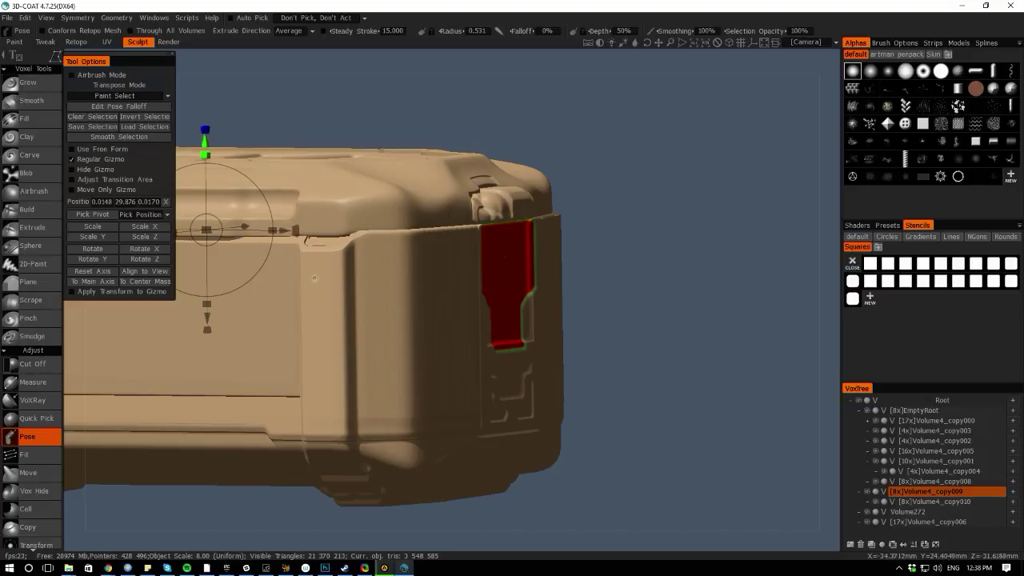
drag(572, 539, 397, 506)
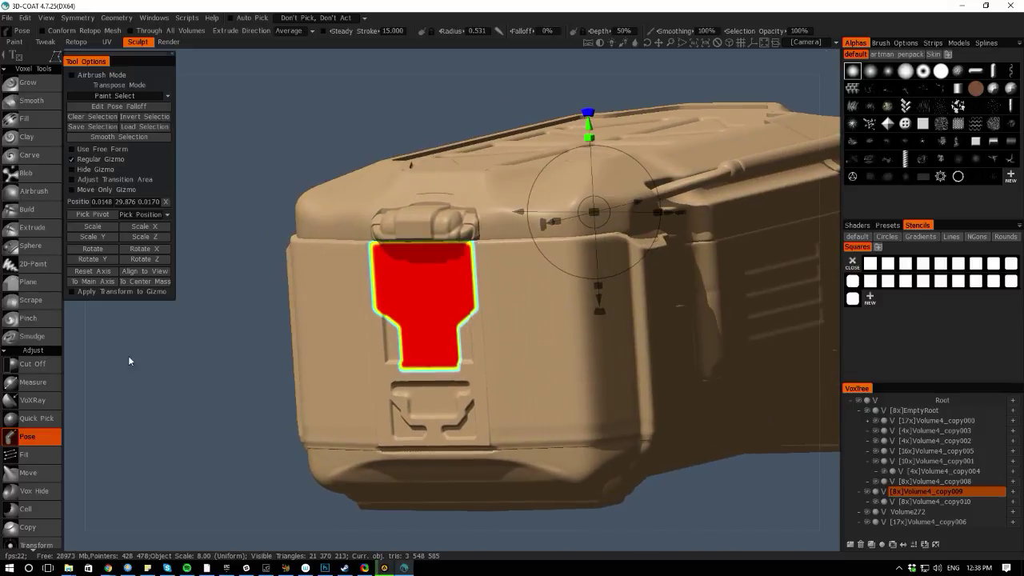
drag(78, 368, 246, 317)
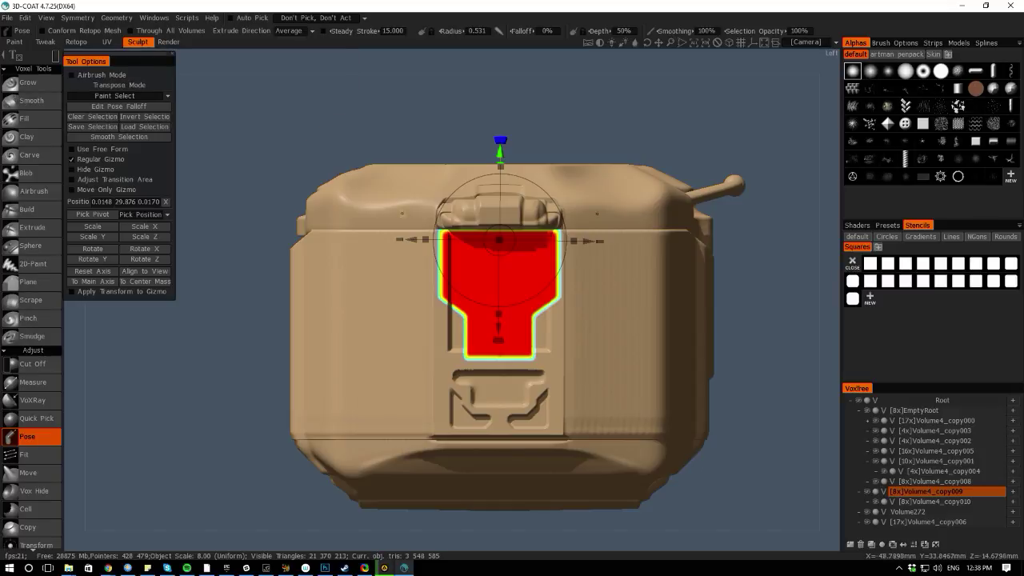
Replace the stepped mask with a clean rectangle over the panel below the latch, and raise that area outward with the Pose gizmo
drag(438, 194, 556, 365)
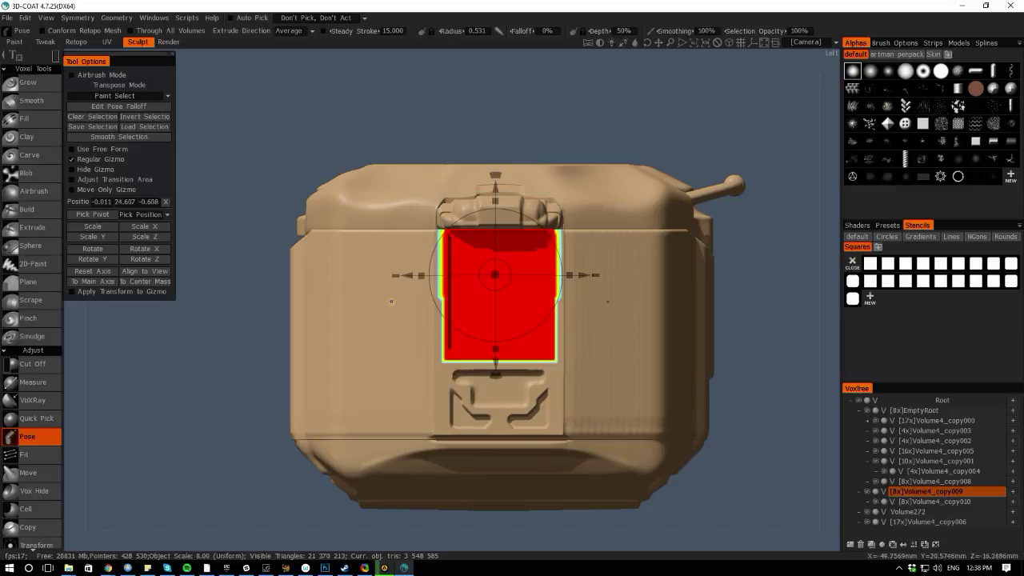
key(ctrl+d)
drag(433, 212, 564, 357)
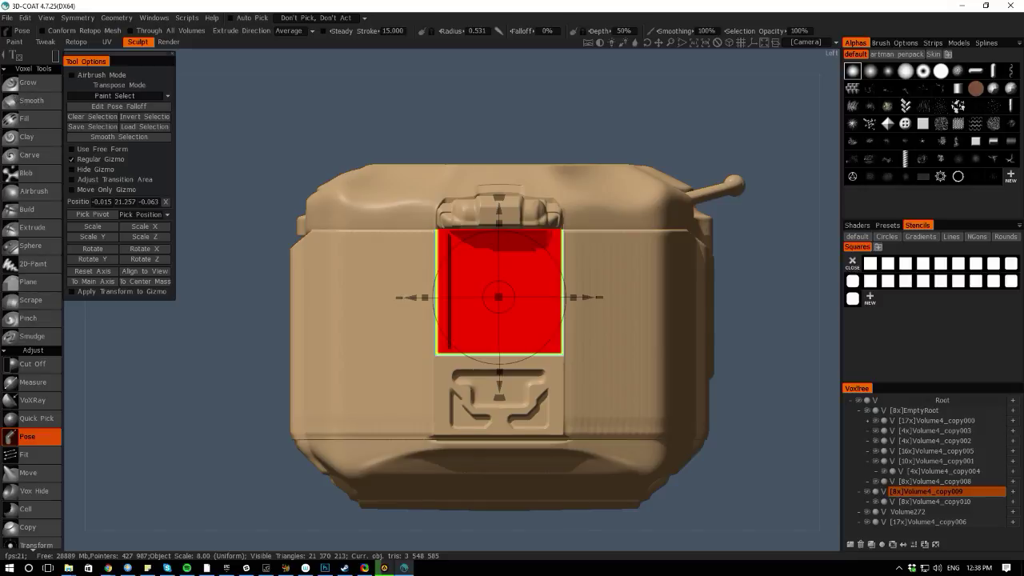
alt+shift+drag(569, 539, 432, 524)
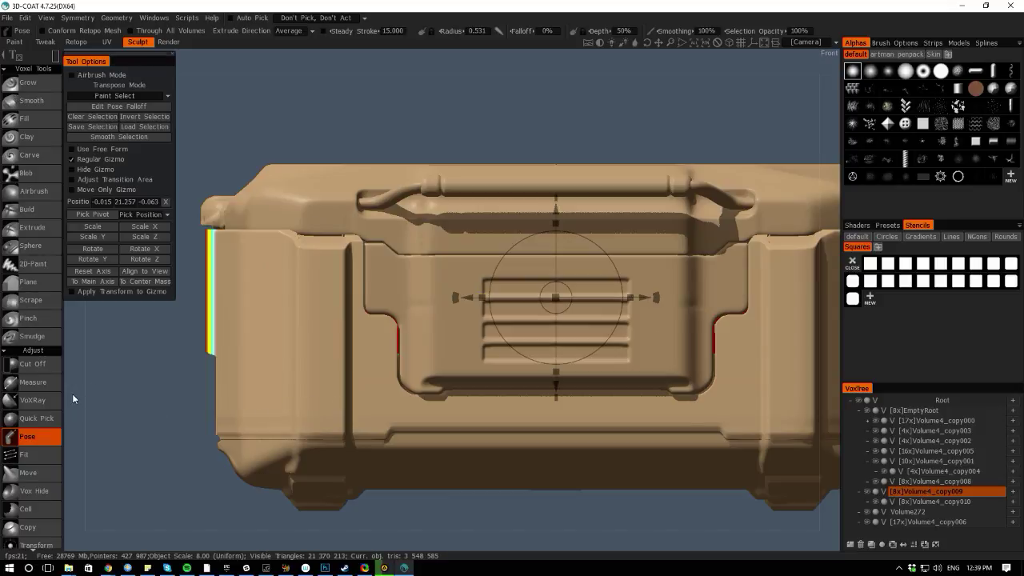
drag(72, 394, 89, 371)
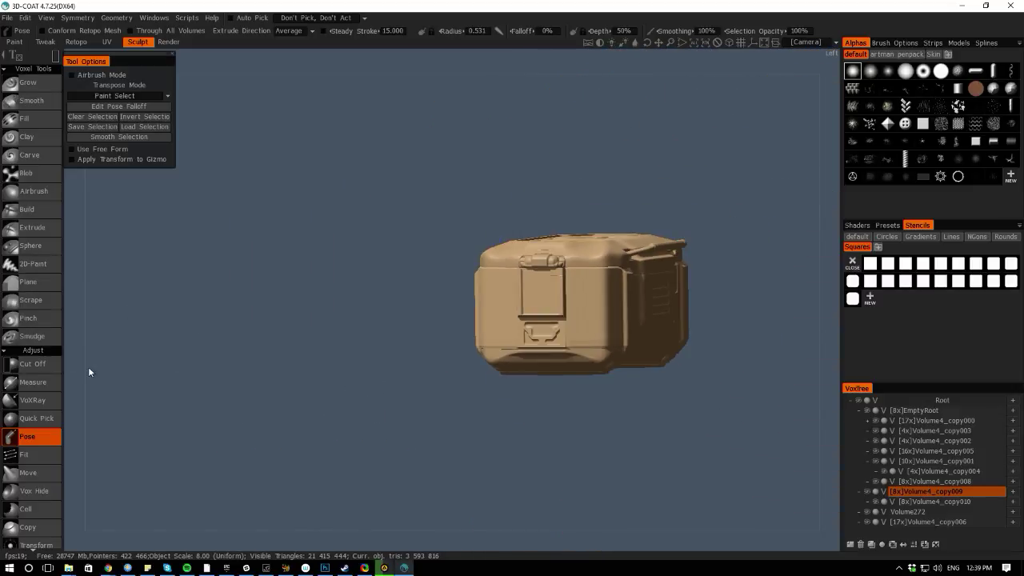
In the front view, try to mask the lower outer corner of the raised latch panel with a rectangle
drag(387, 549, 260, 544)
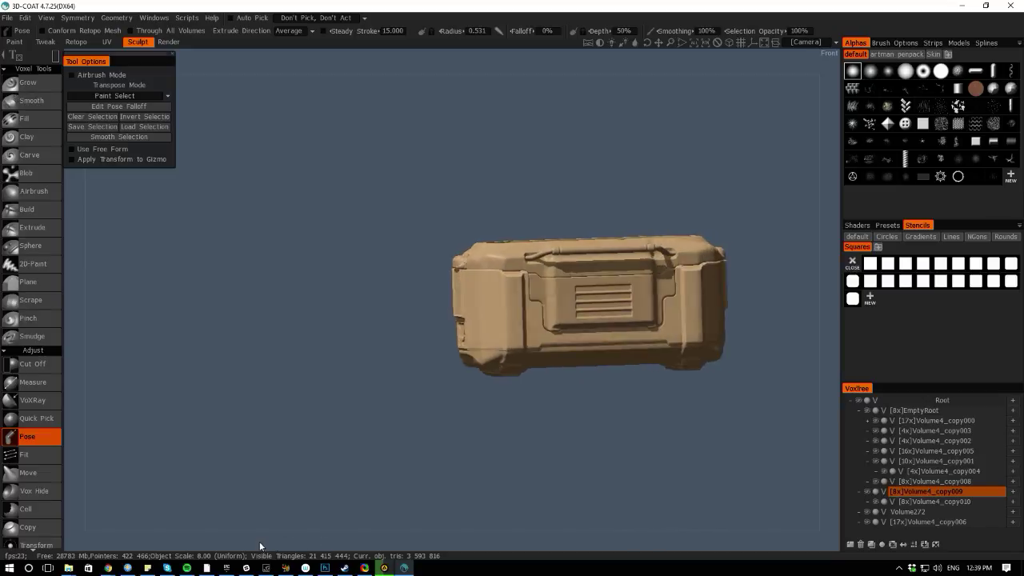
right_drag(235, 381, 552, 507)
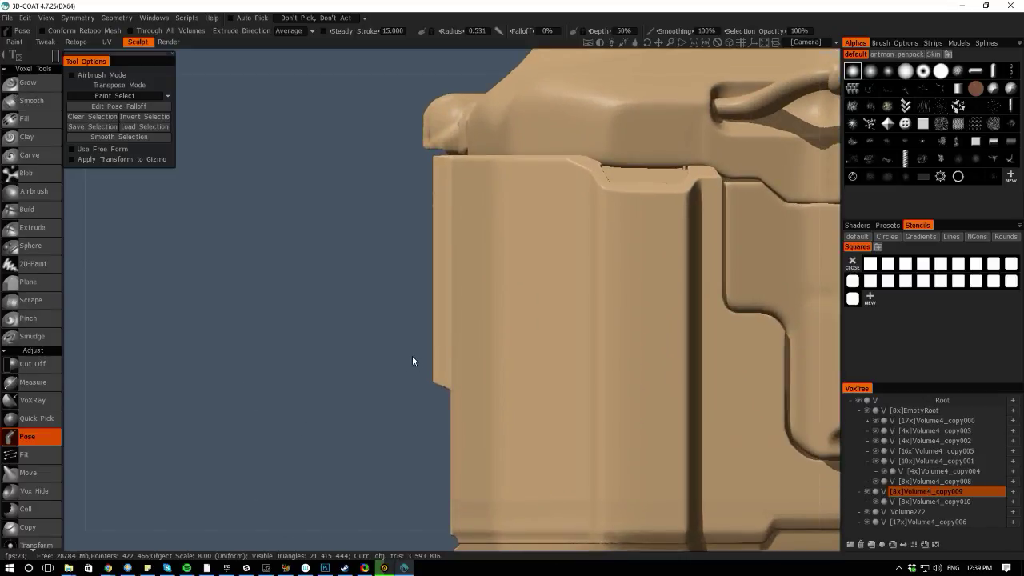
drag(400, 350, 452, 414)
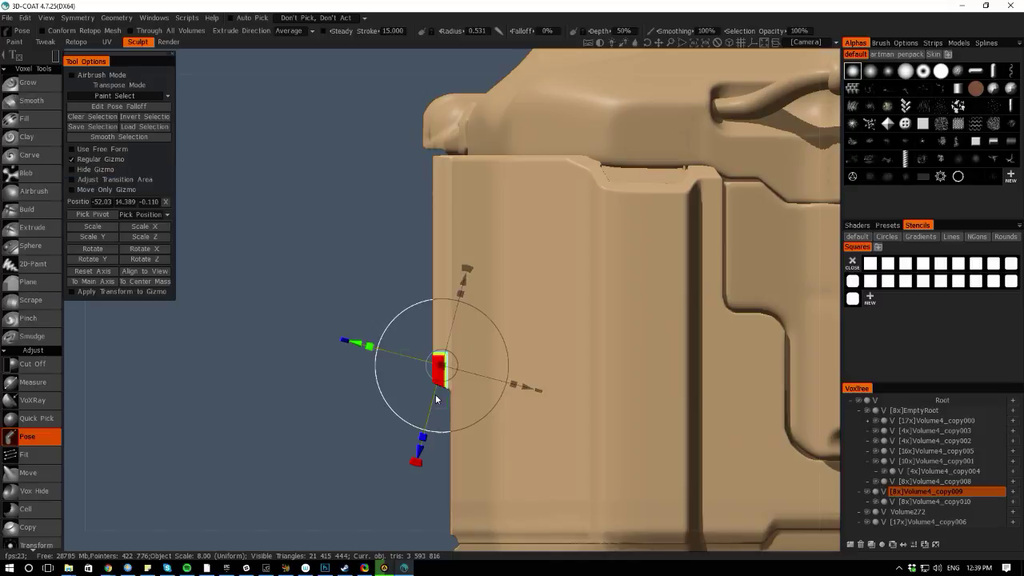
click(243, 389)
Cut off the lower outer corner of the raised latch panel at an angle with a freeform Cut Off outline in the front view
key(space)
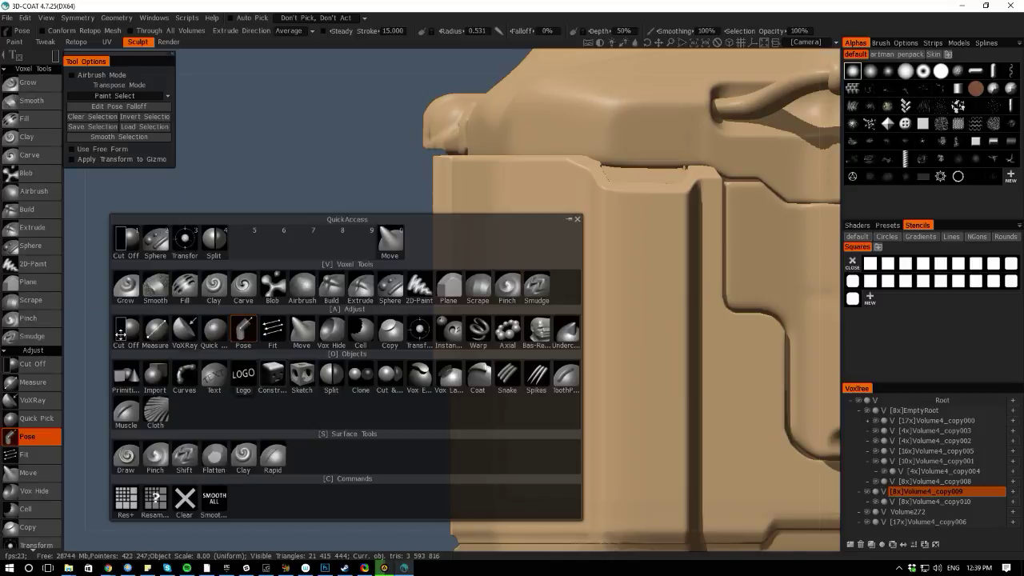
click(126, 238)
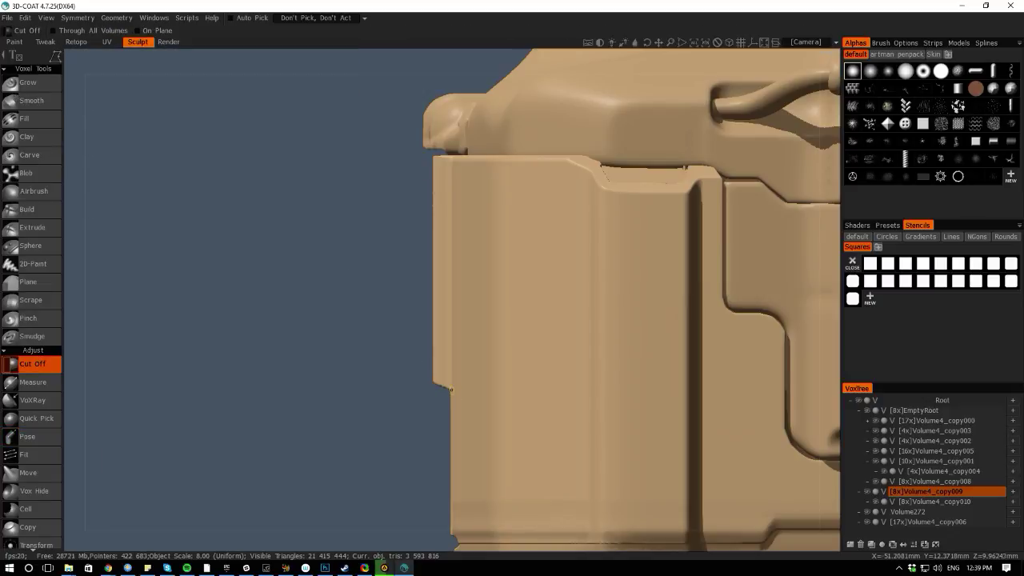
click(432, 367)
click(416, 360)
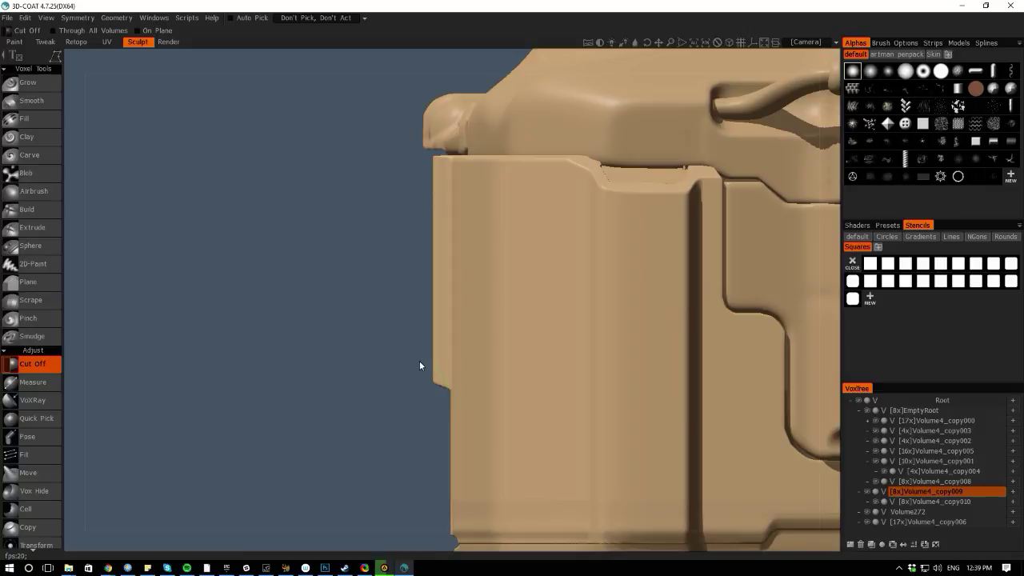
click(398, 372)
click(401, 392)
click(445, 392)
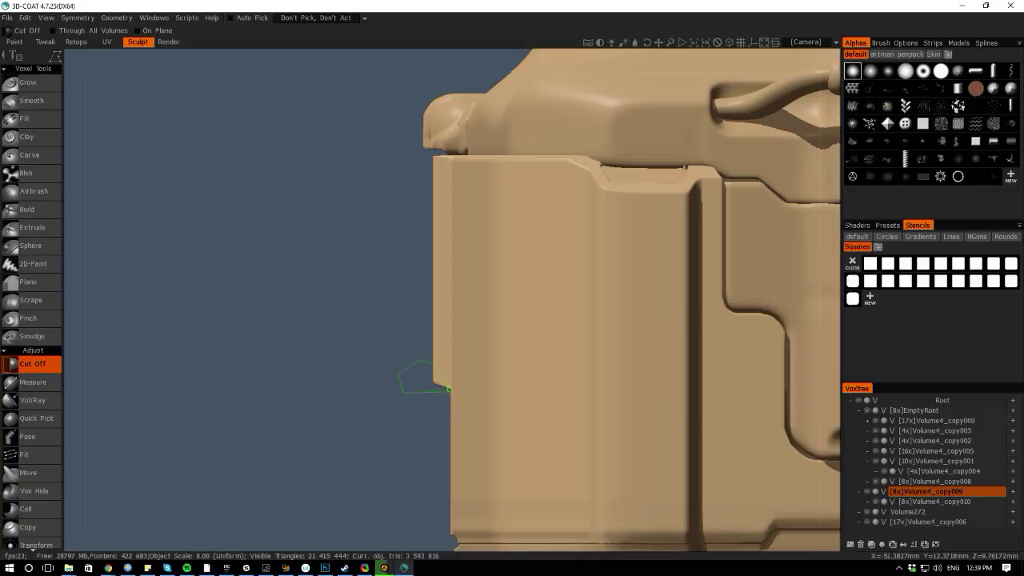
key(Return)
right_drag(68, 324, 69, 309)
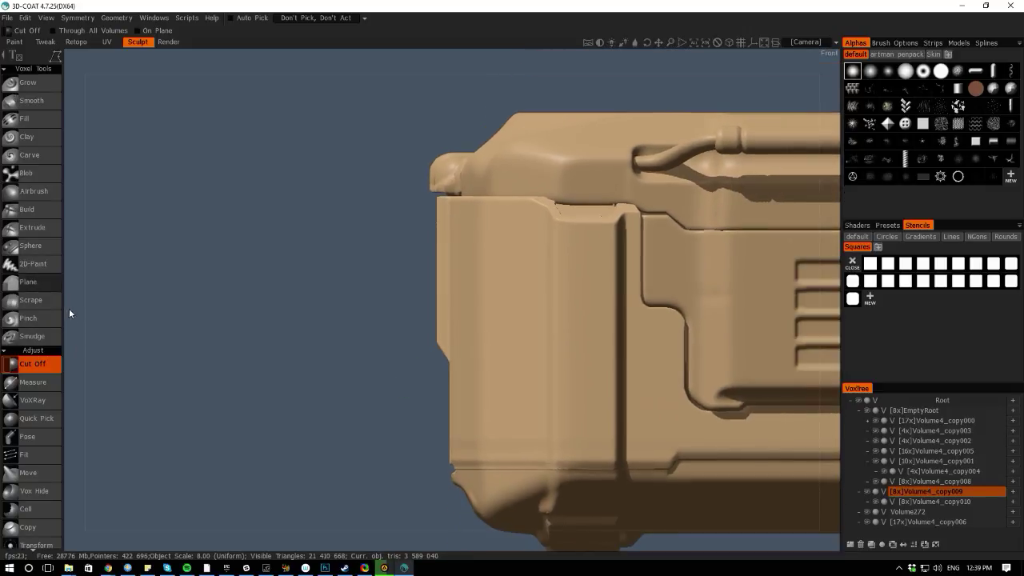
In the back view, bevel the upper outer corner of the raised latch panel with a Cut Off outline
drag(72, 307, 188, 325)
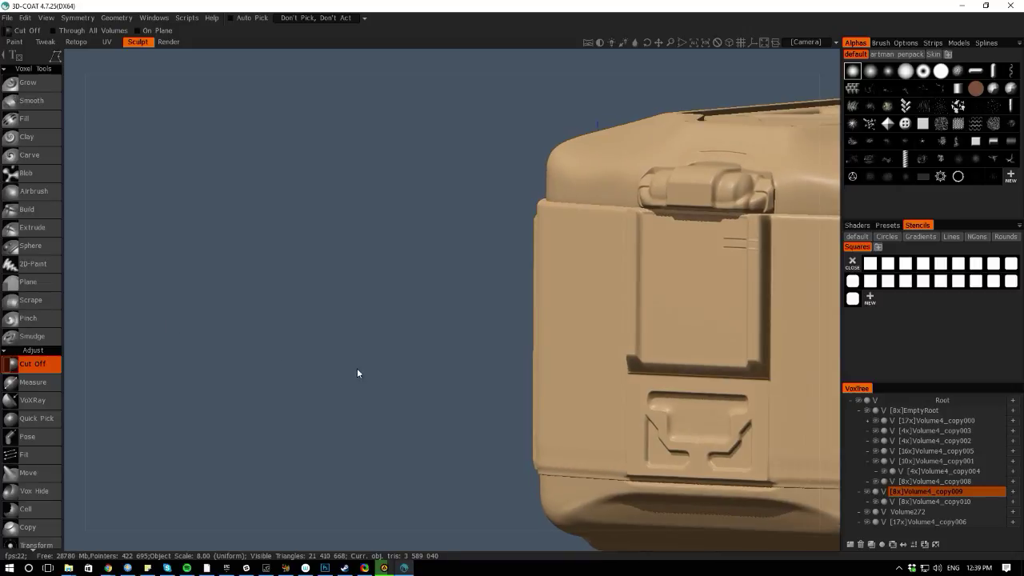
right_drag(356, 369, 128, 280)
drag(87, 339, 232, 335)
middle_drag(453, 443, 291, 443)
right_drag(291, 443, 566, 528)
drag(567, 531, 343, 537)
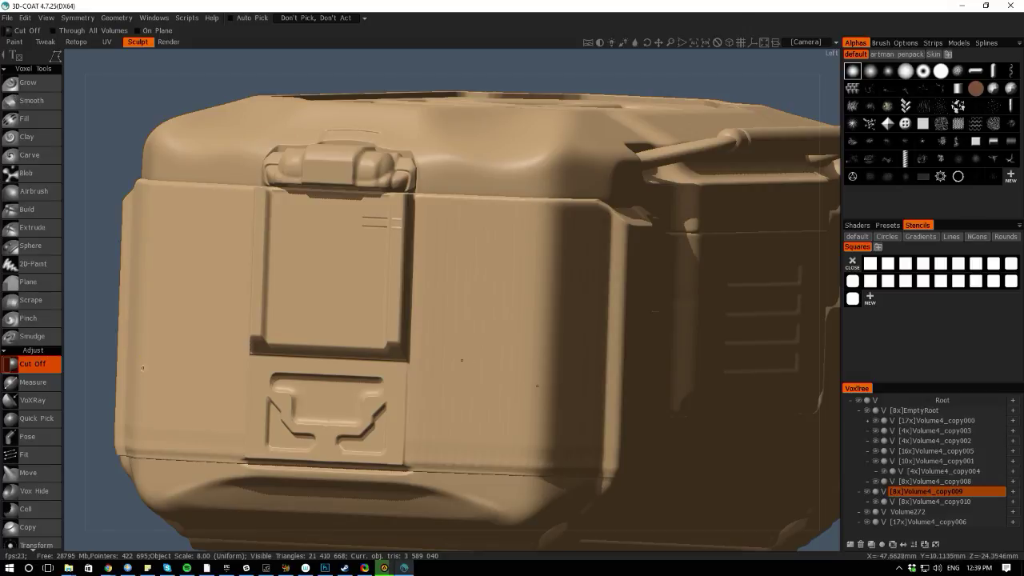
drag(70, 331, 250, 326)
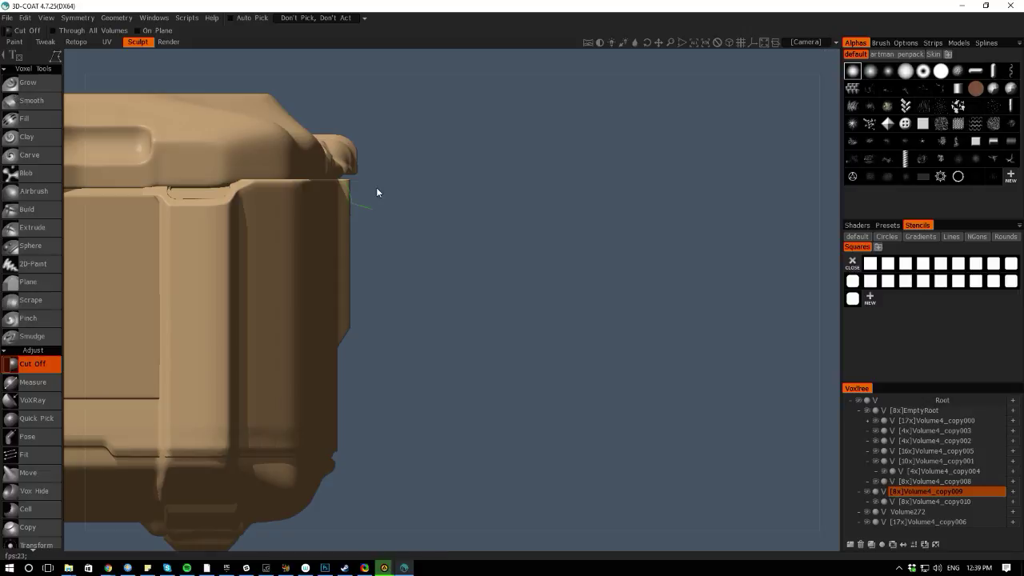
click(338, 176)
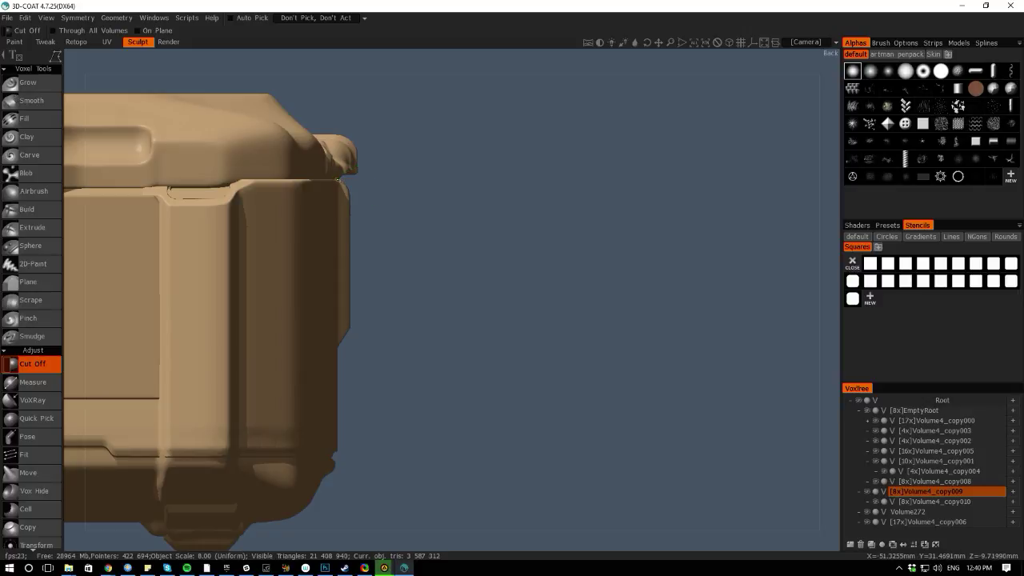
mouse_move(463, 524)
alt+mouse_down()
mouse_move(340, 536)
mouse_move(395, 526)
mouse_move(406, 506)
mouse_move(460, 533)
alt+mouse_up()
Trim a thin slice off the outer face of the raised latch panel with a rectangular Cut Off
key(space)
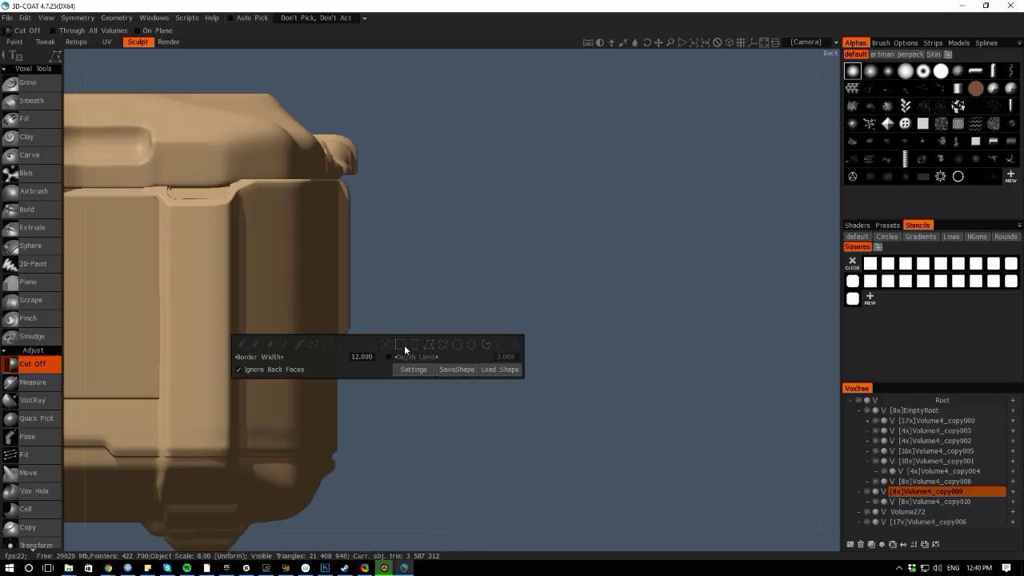
click(412, 344)
drag(372, 176, 346, 347)
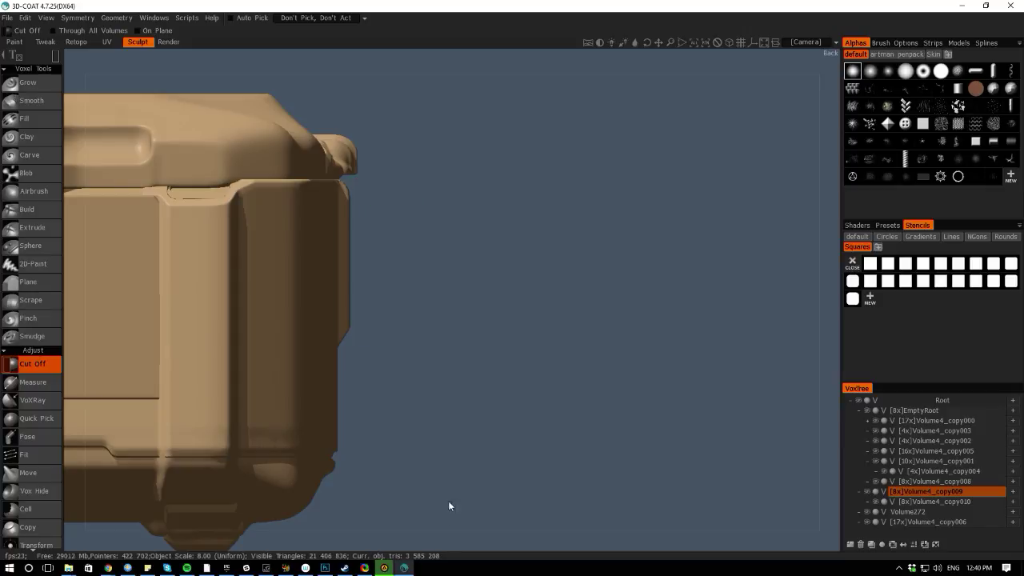
Examine the trimmed latch panel and the overall case shape from the end, underside, back and corner angles
drag(440, 541, 282, 536)
right_drag(283, 510, 92, 103)
middle_drag(107, 159, 136, 468)
drag(388, 255, 521, 271)
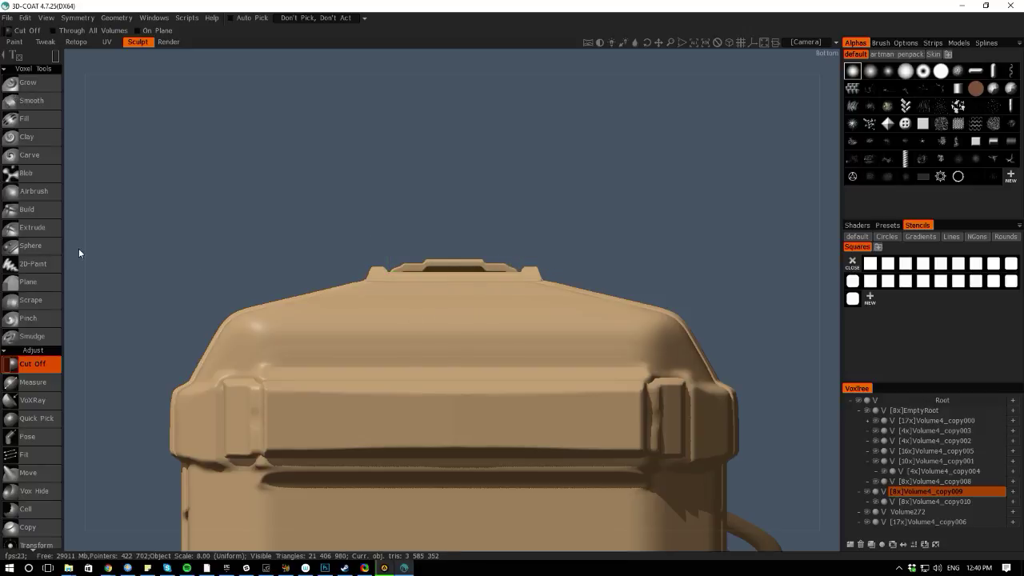
drag(83, 270, 155, 338)
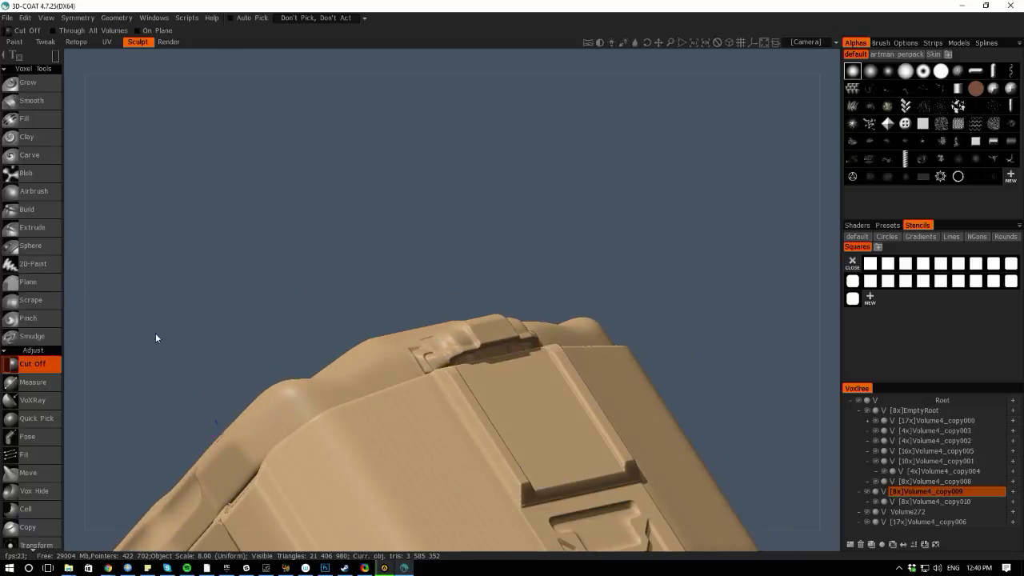
drag(76, 331, 245, 347)
right_drag(495, 406, 384, 406)
right_drag(608, 501, 585, 501)
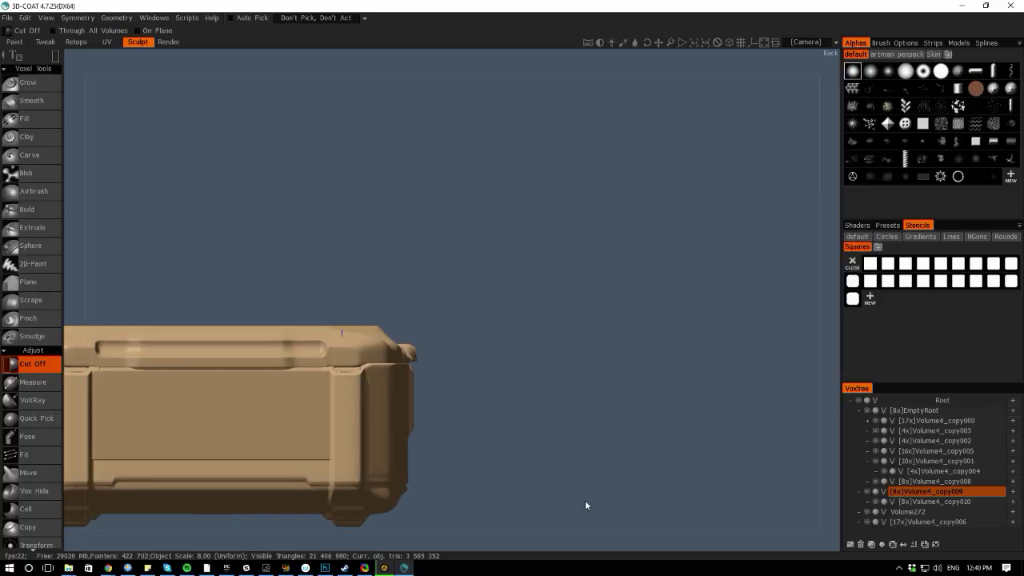
drag(537, 547, 283, 551)
drag(75, 423, 158, 437)
right_drag(158, 437, 126, 405)
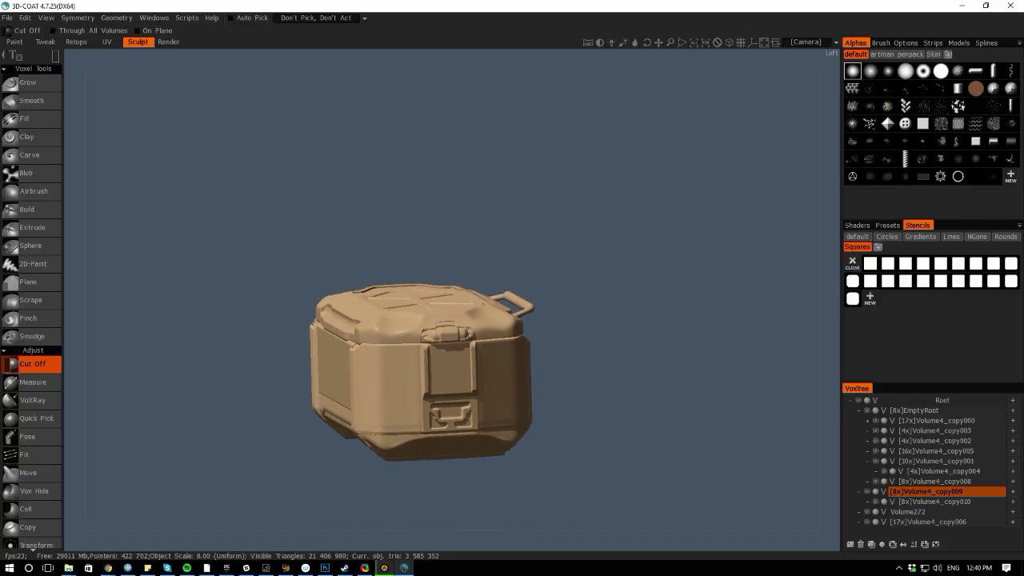
Bring the Google Hangouts window on screen to view the shared boot sketch and backpack reference, and move it away again
drag(1022, 120, 474, 60)
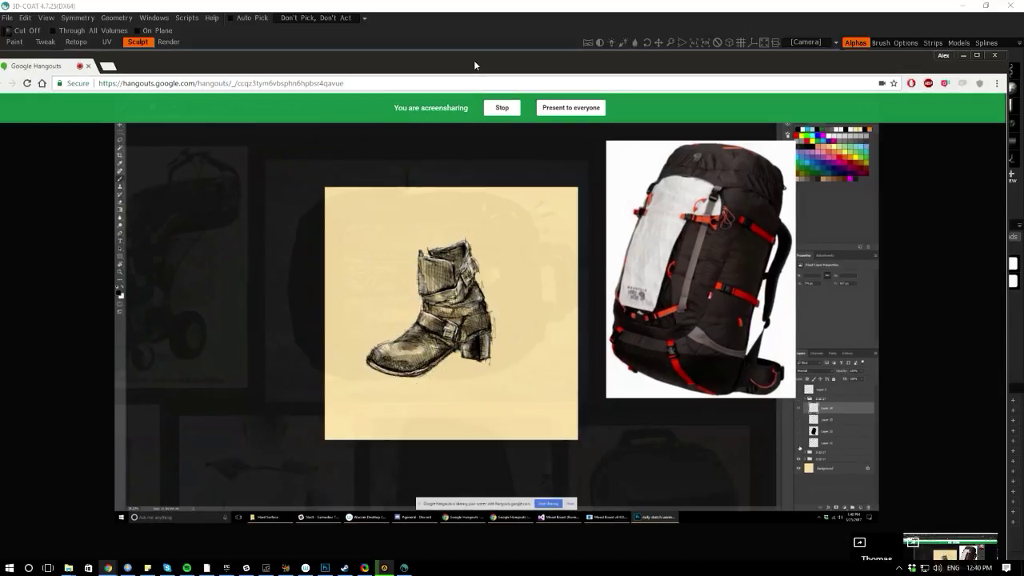
drag(474, 60, 474, 60)
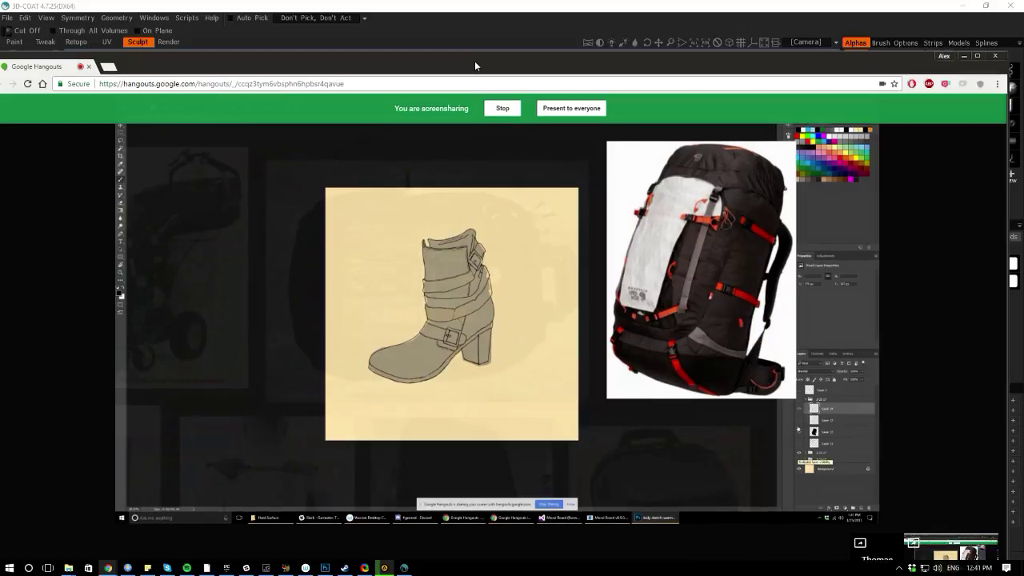
drag(475, 60, 1023, 96)
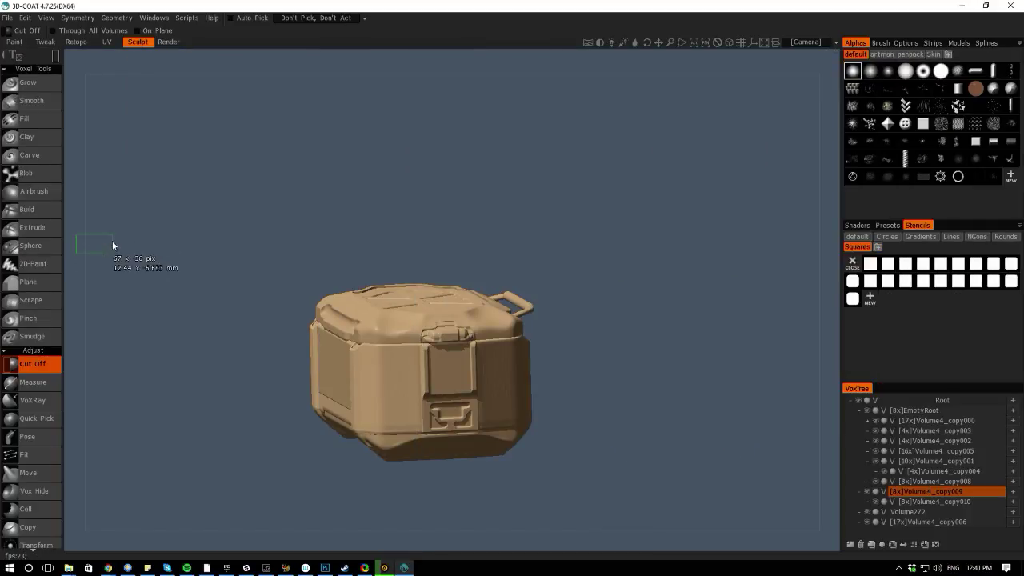
click(54, 57)
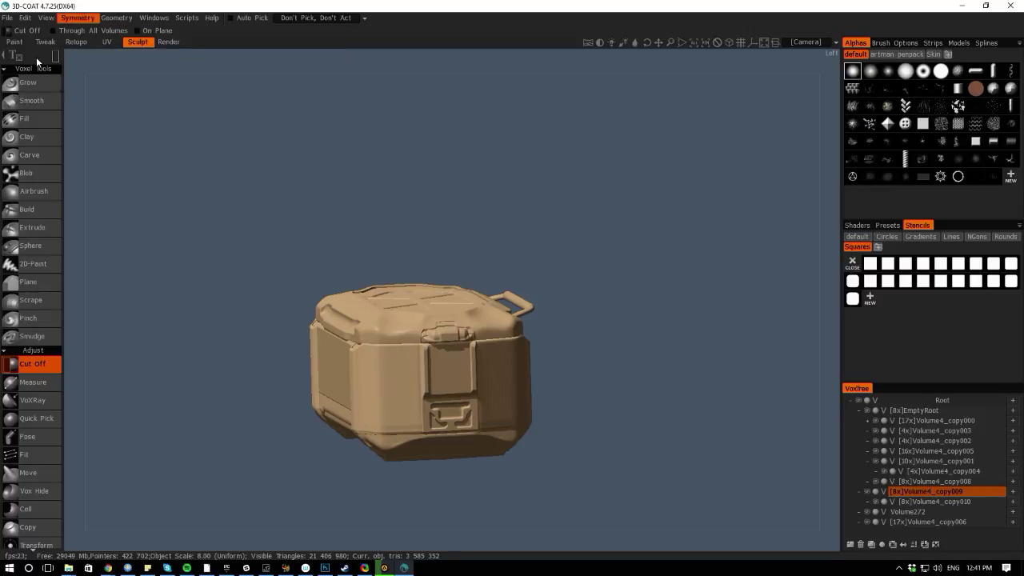
drag(74, 121, 55, 57)
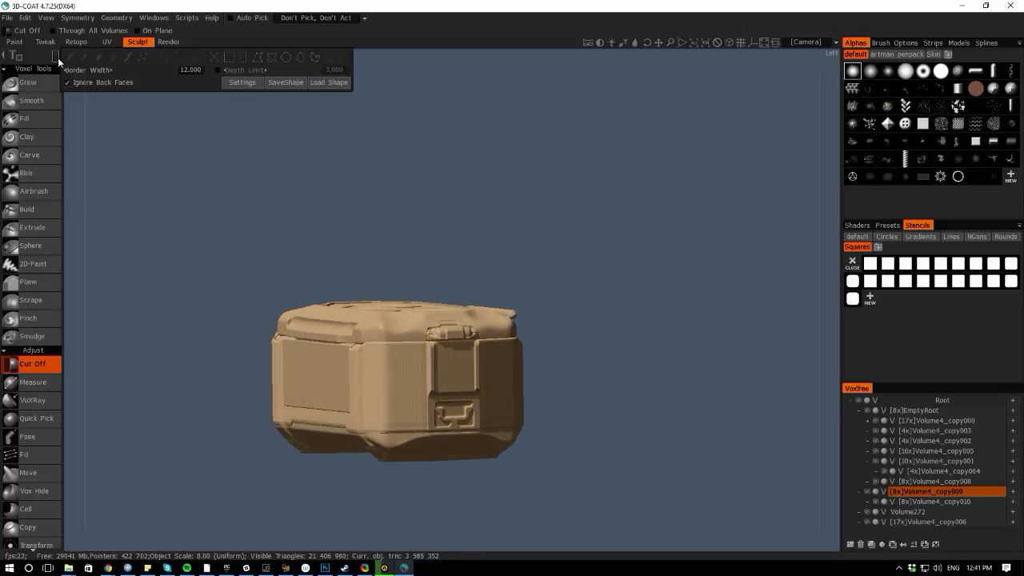
click(40, 96)
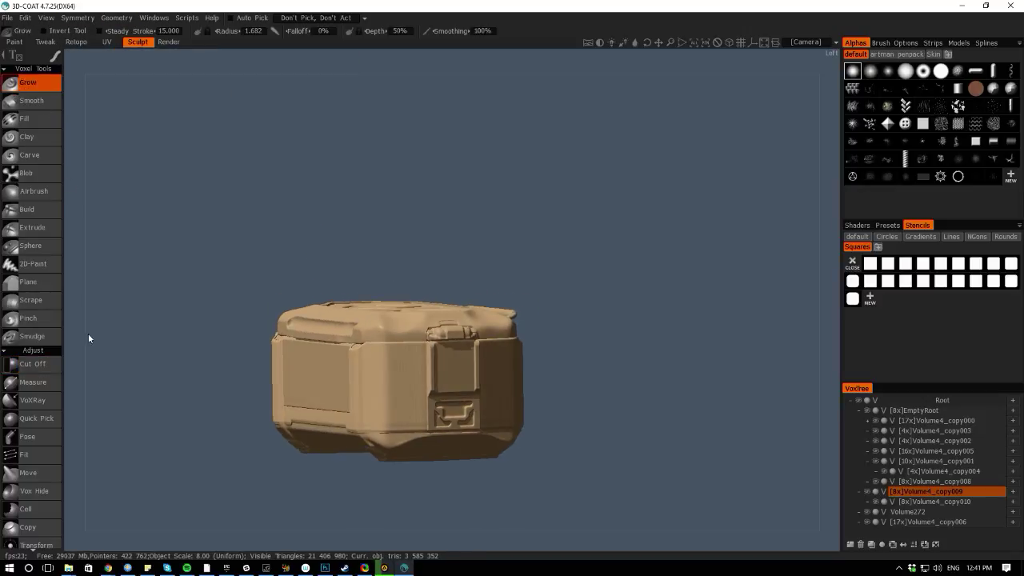
right_drag(99, 349, 94, 357)
drag(95, 356, 120, 312)
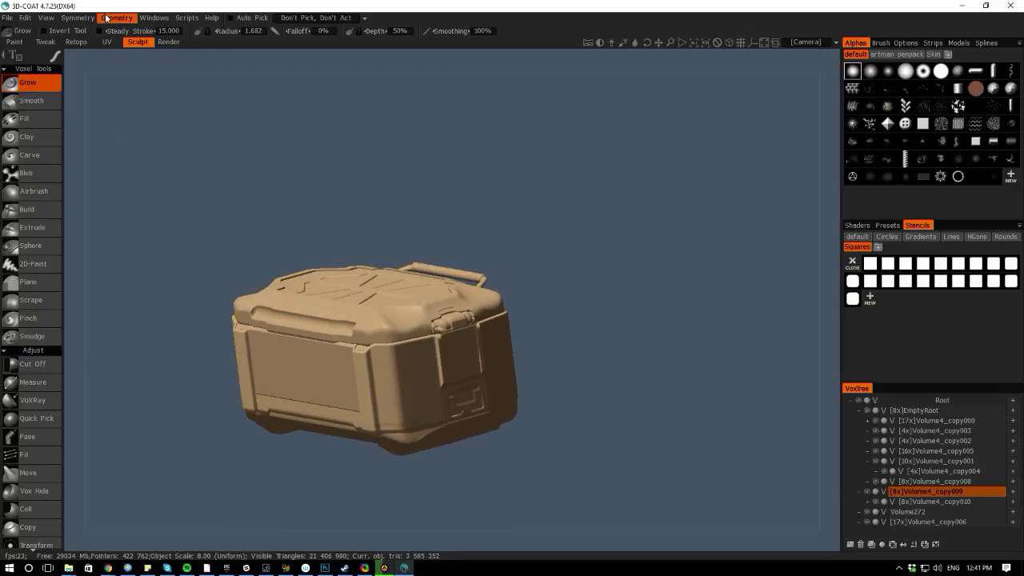
click(108, 19)
mouse_move(153, 18)
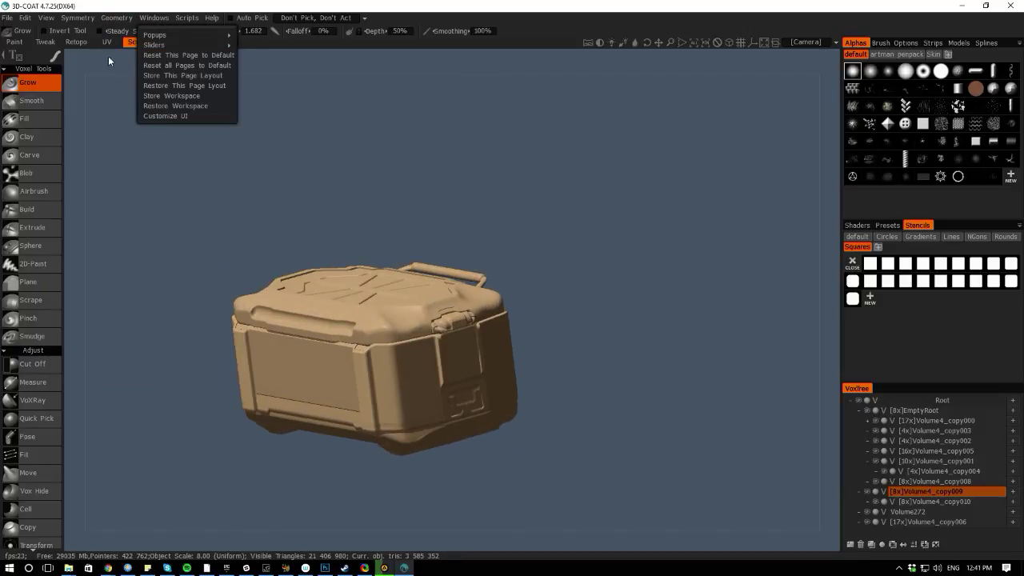
Switch to the Render room and examine the lit case from several angles and in the front view
click(168, 41)
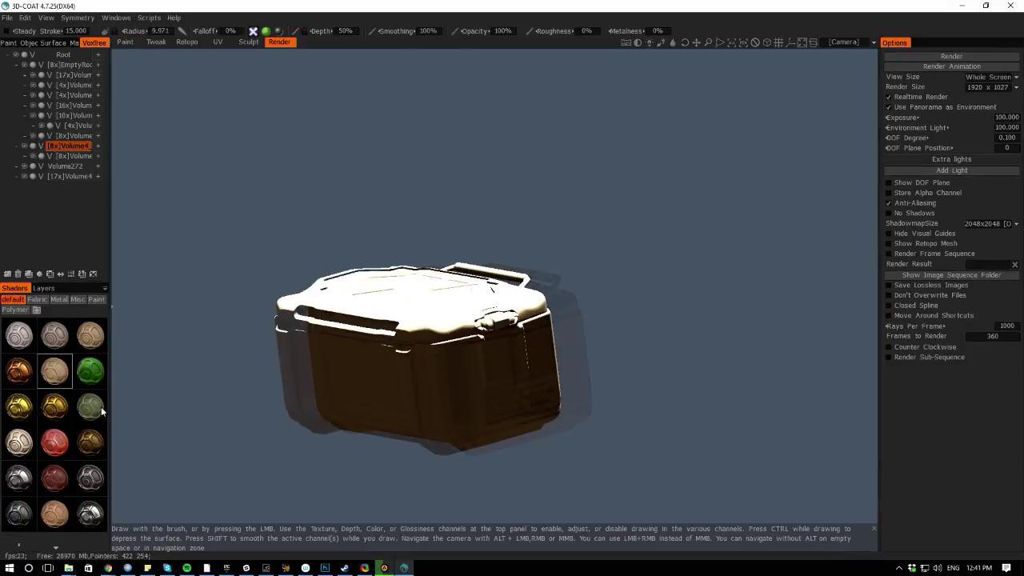
drag(123, 414, 415, 419)
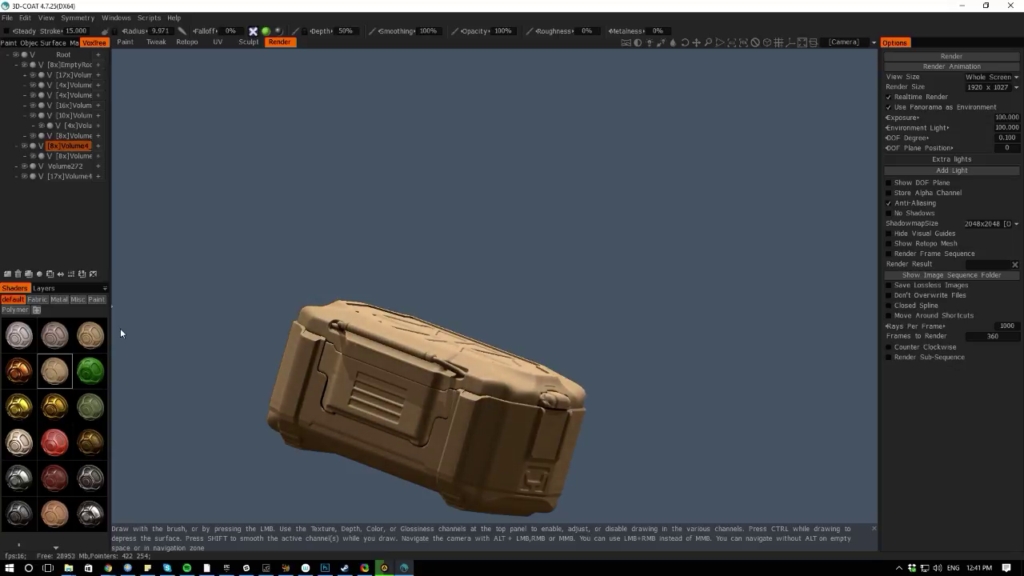
drag(162, 314, 136, 249)
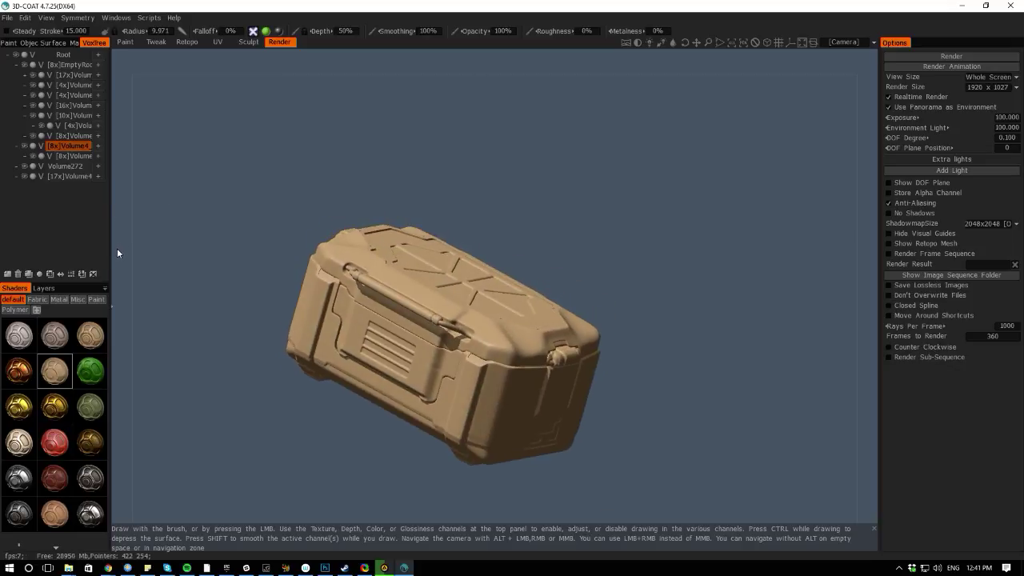
drag(117, 248, 120, 260)
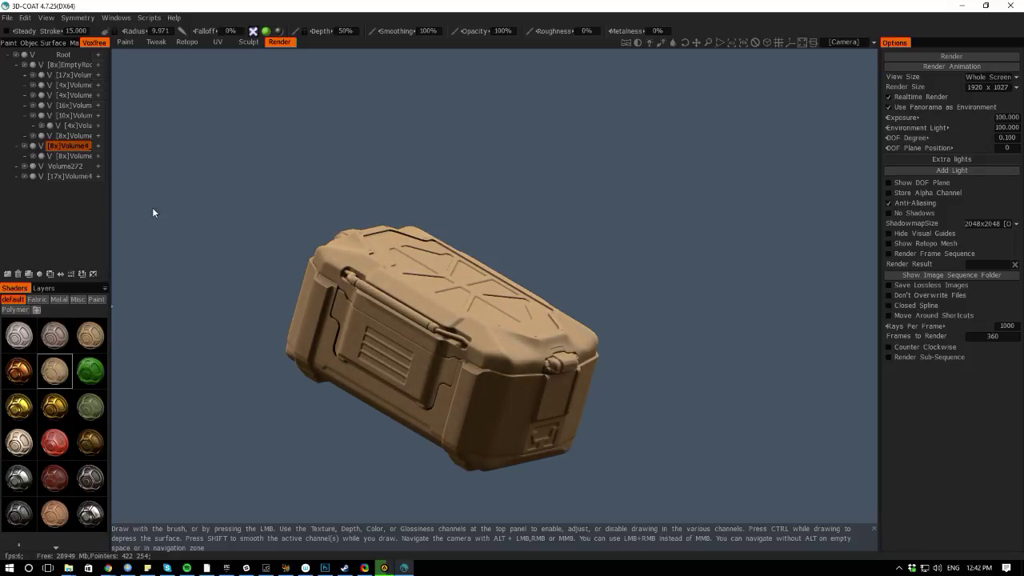
drag(133, 236, 145, 230)
key(KP_2)
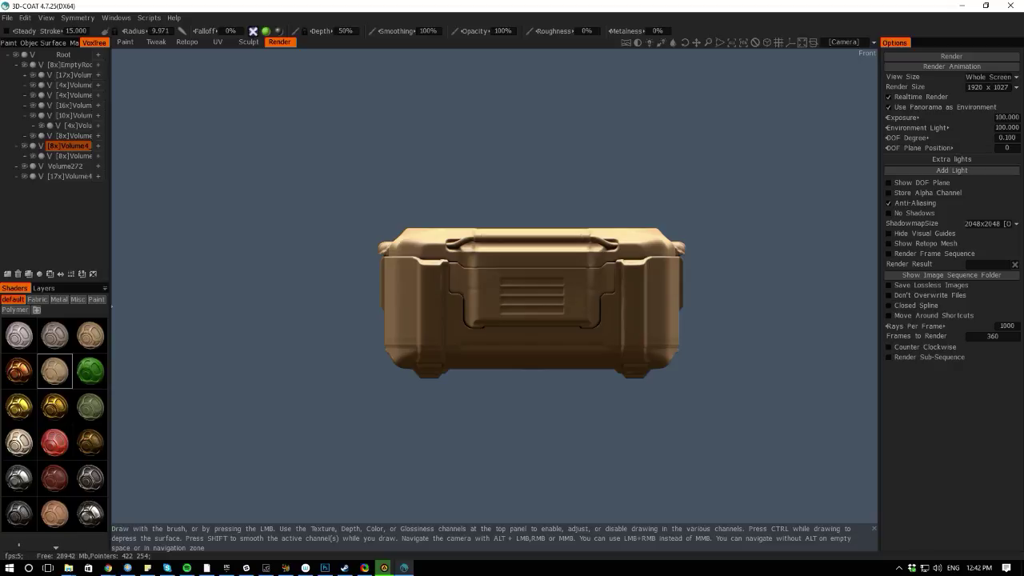
Switch to the GeForce Experience window
click(267, 567)
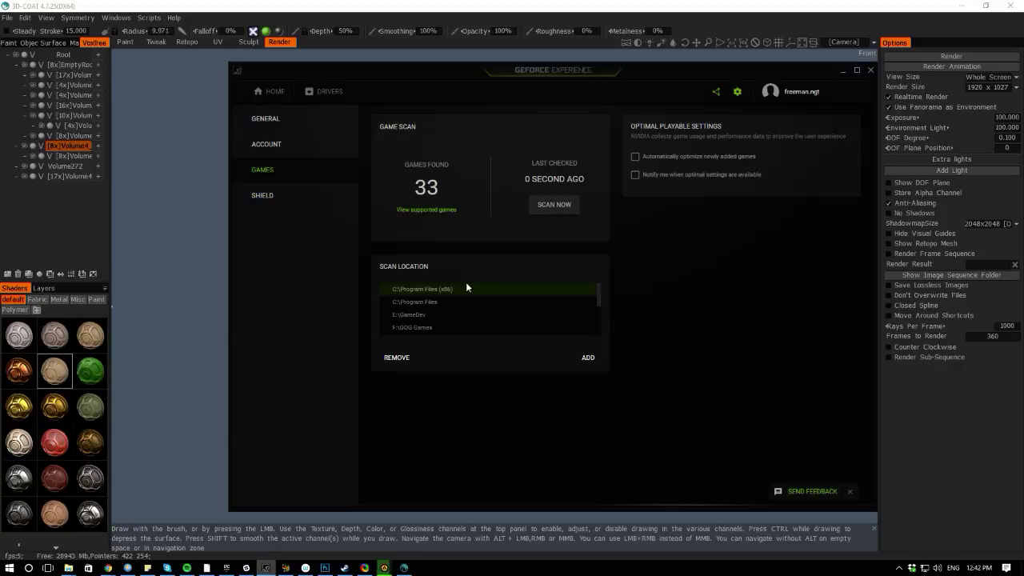